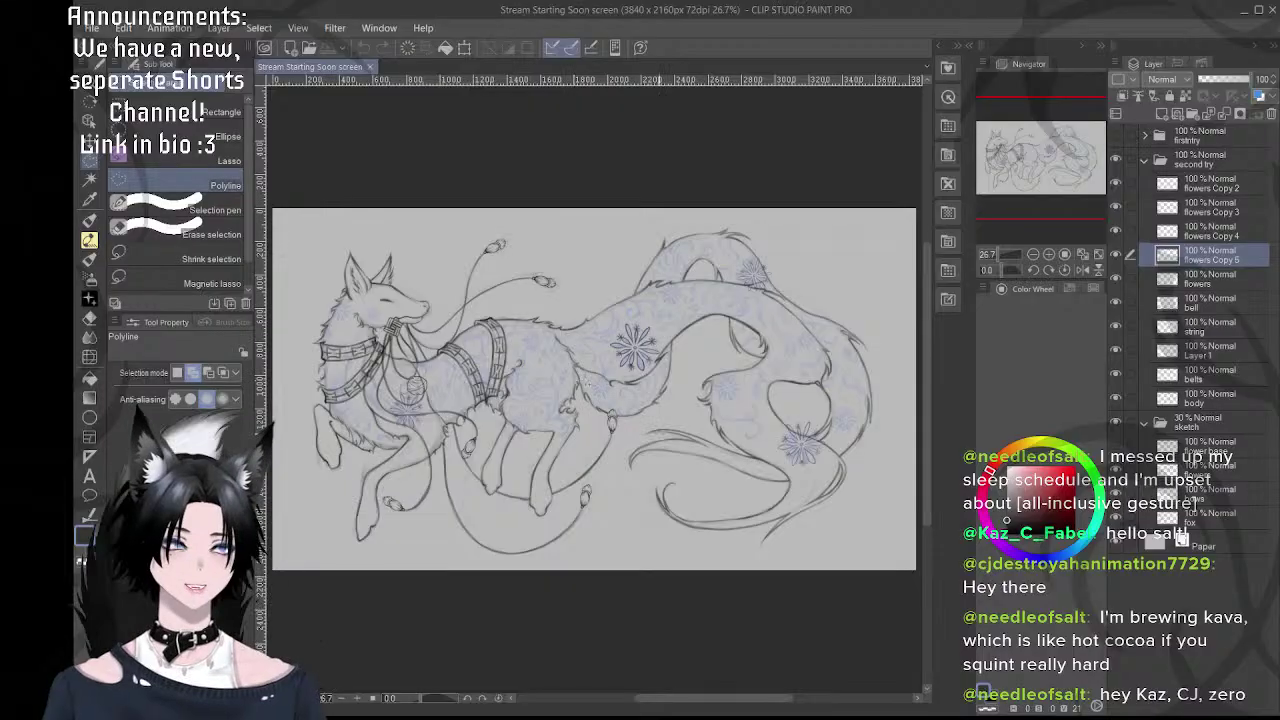
- Examine how the inked flowers on the fox's chest and tail base line up with the blue sketch
scroll(600, 416, up, 5)
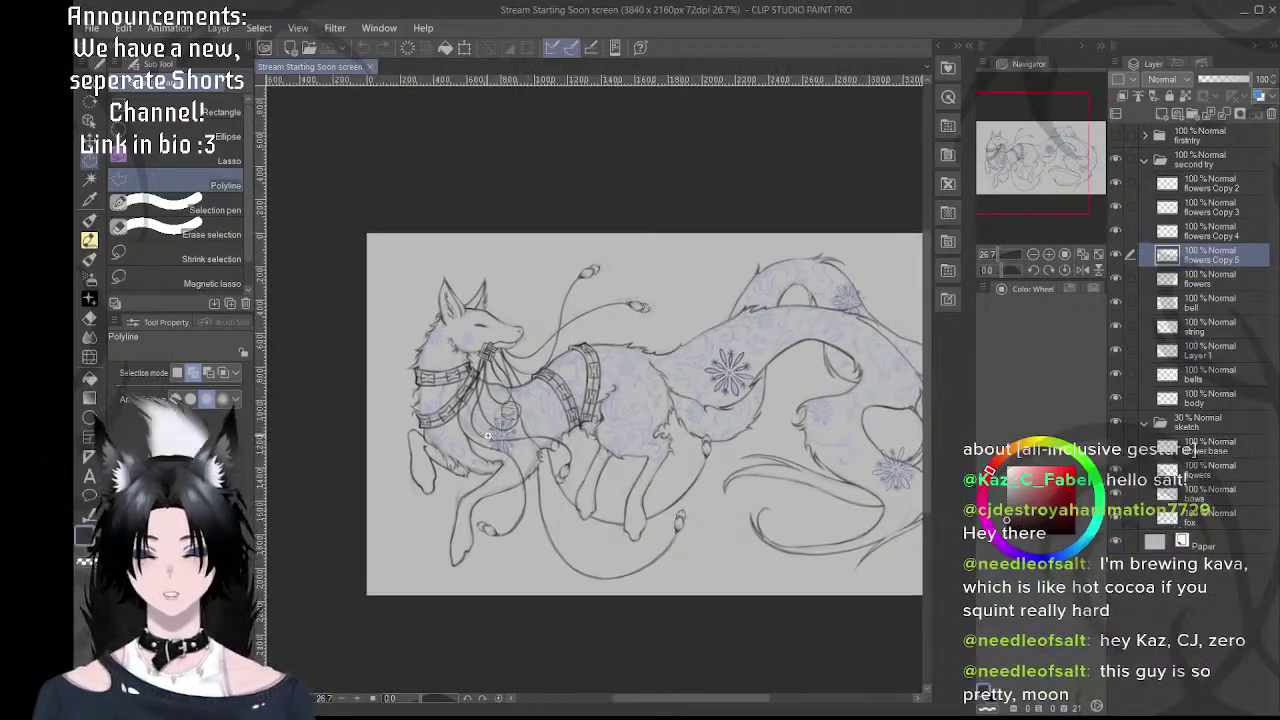
scroll(514, 443, up, 2)
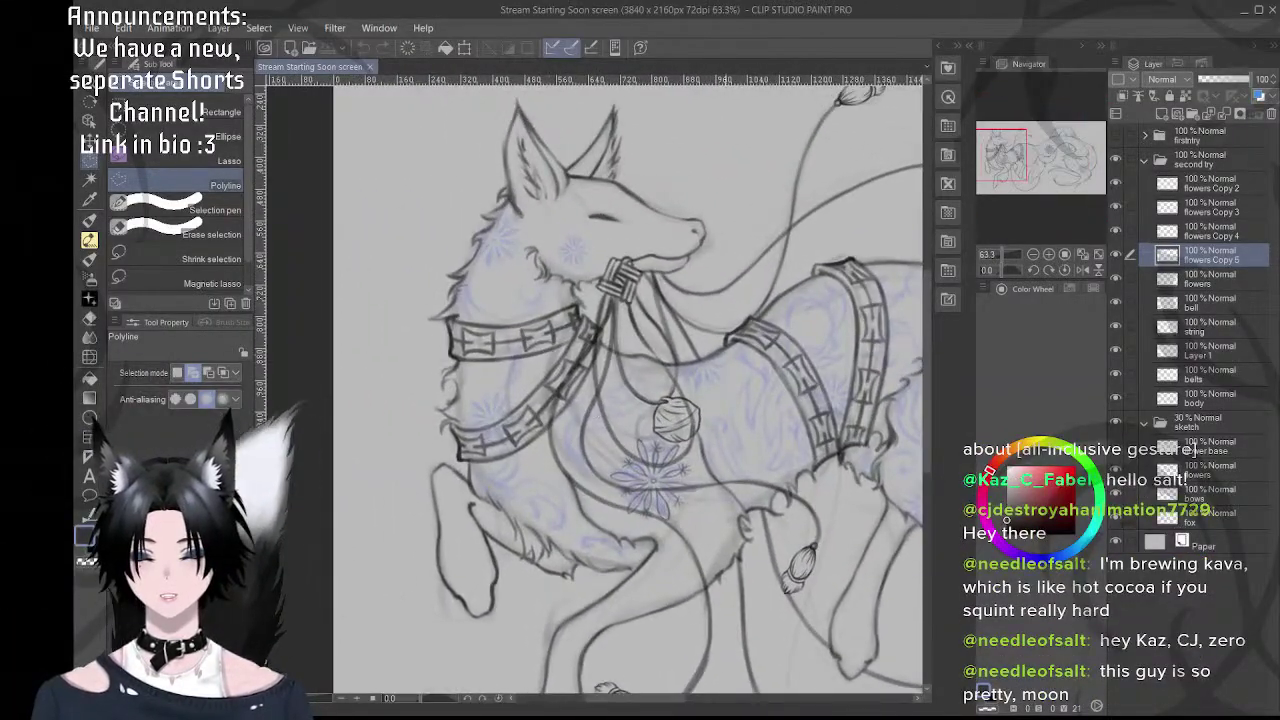
drag(722, 458, 441, 396)
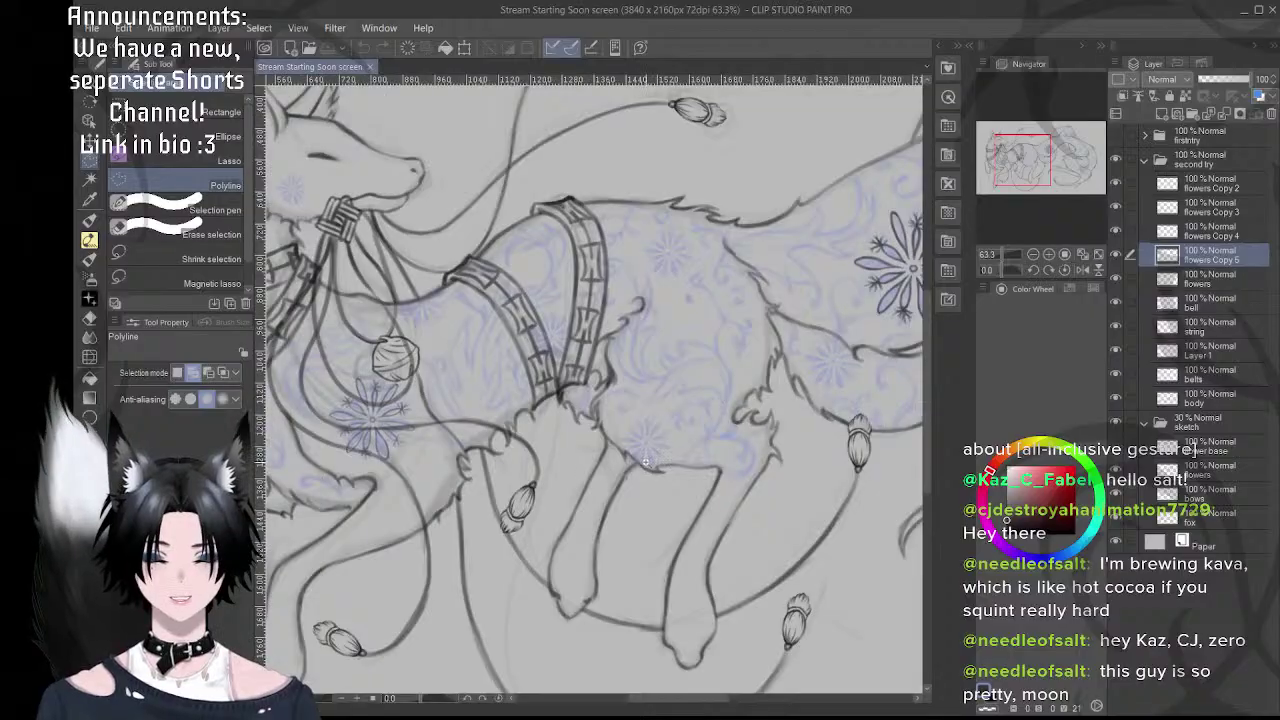
scroll(645, 459, down, 4)
drag(826, 374, 656, 334)
scroll(656, 334, up, 6)
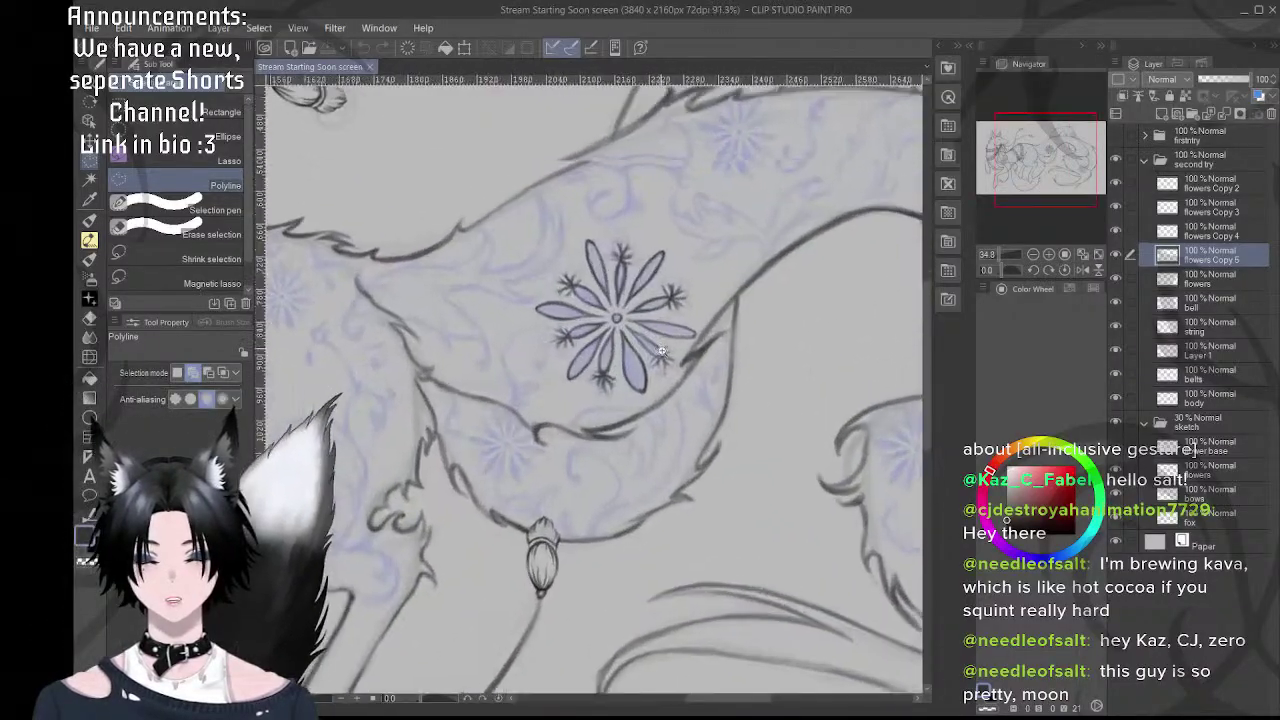
scroll(661, 350, up, 1)
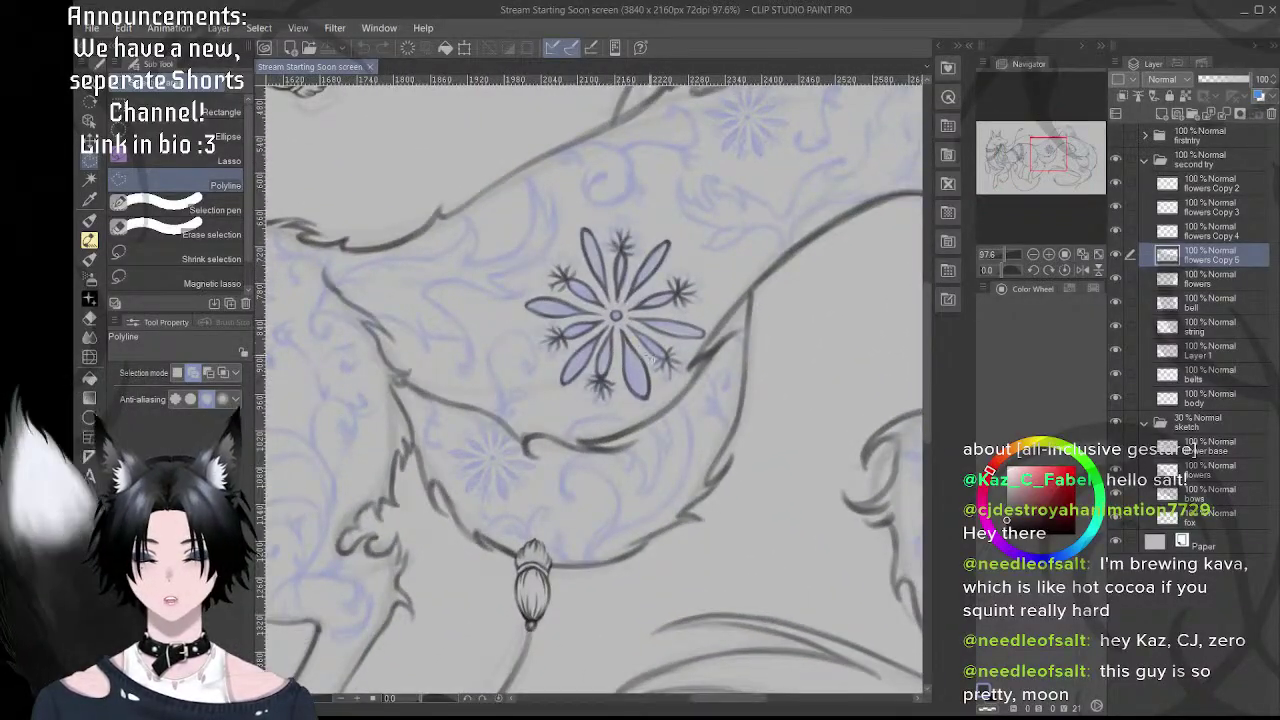
scroll(637, 345, down, 3)
drag(508, 431, 763, 441)
drag(451, 514, 515, 494)
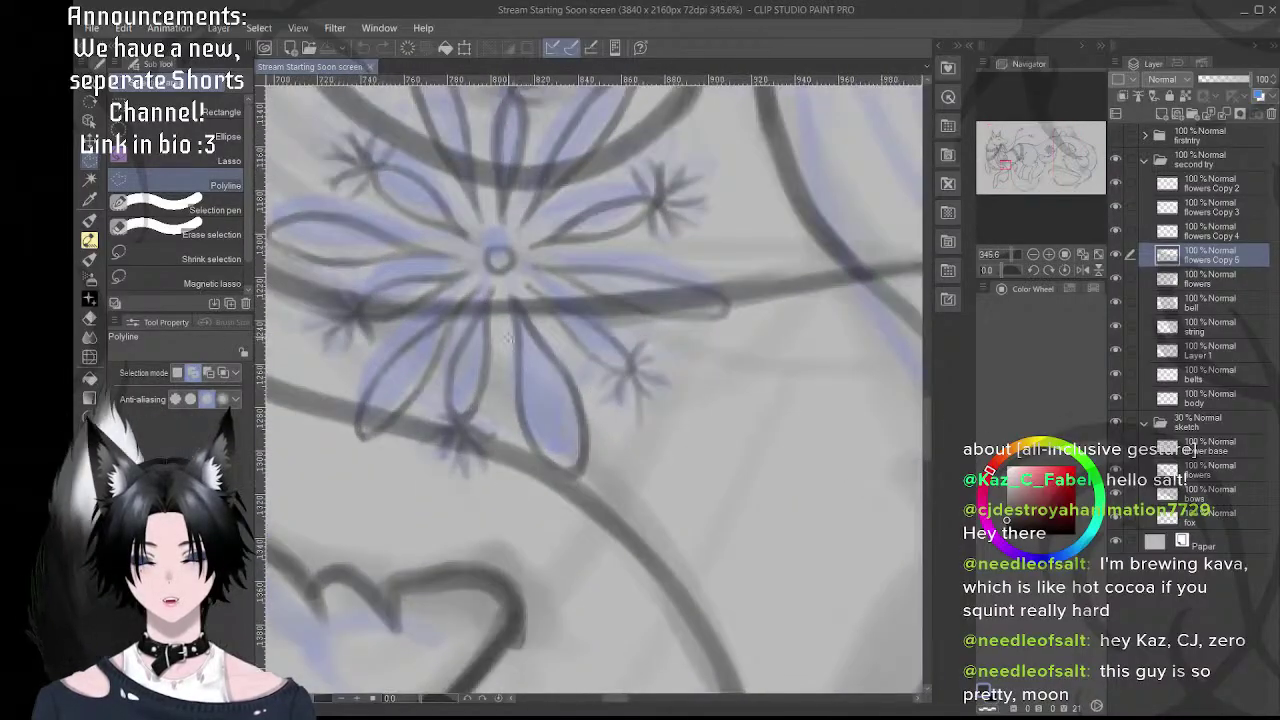
scroll(508, 338, down, 8)
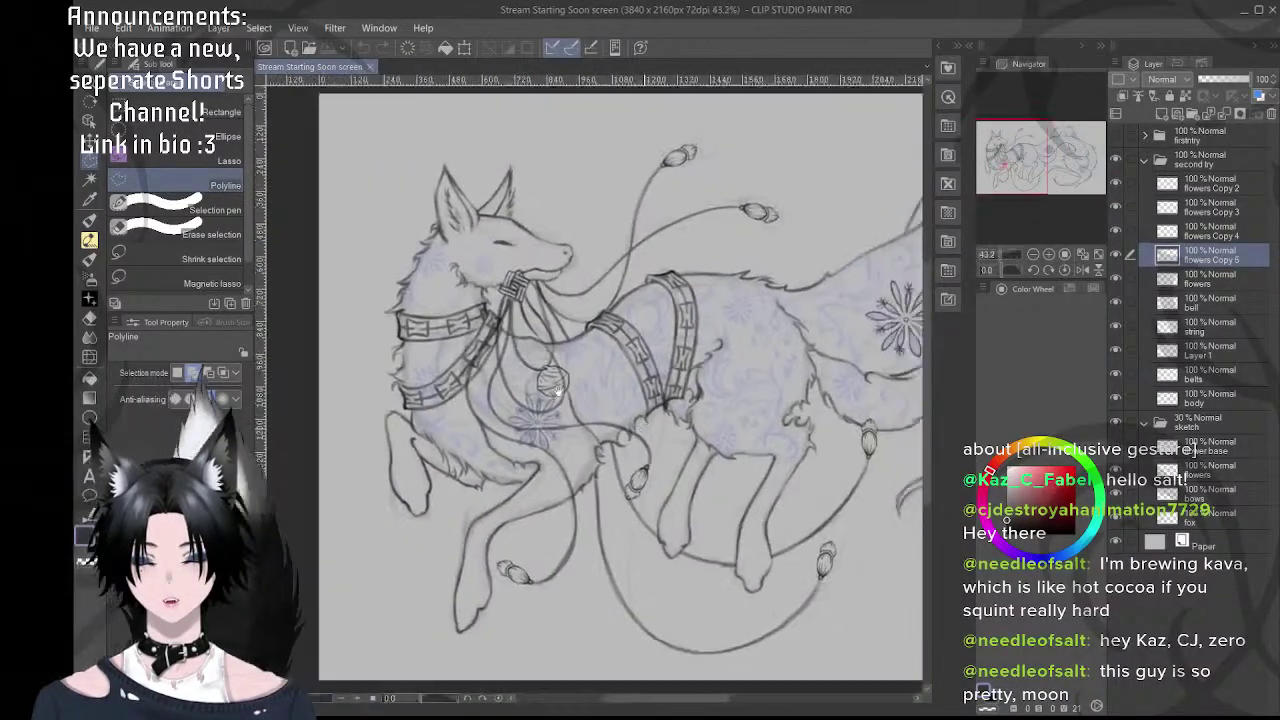
- Examine the inked flowers on the lower tail loop and upper tail curve against their blue sketches
drag(558, 390, 356, 321)
drag(670, 356, 458, 398)
drag(722, 424, 588, 362)
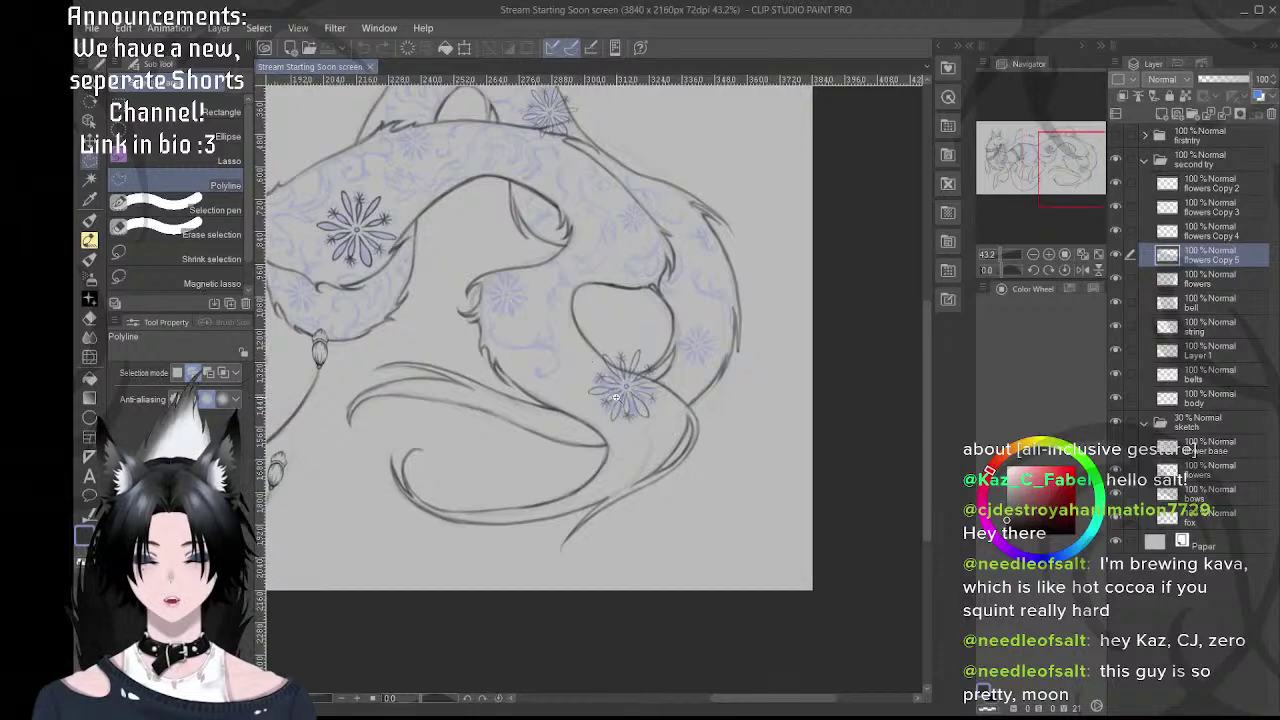
scroll(615, 397, up, 8)
scroll(818, 490, down, 6)
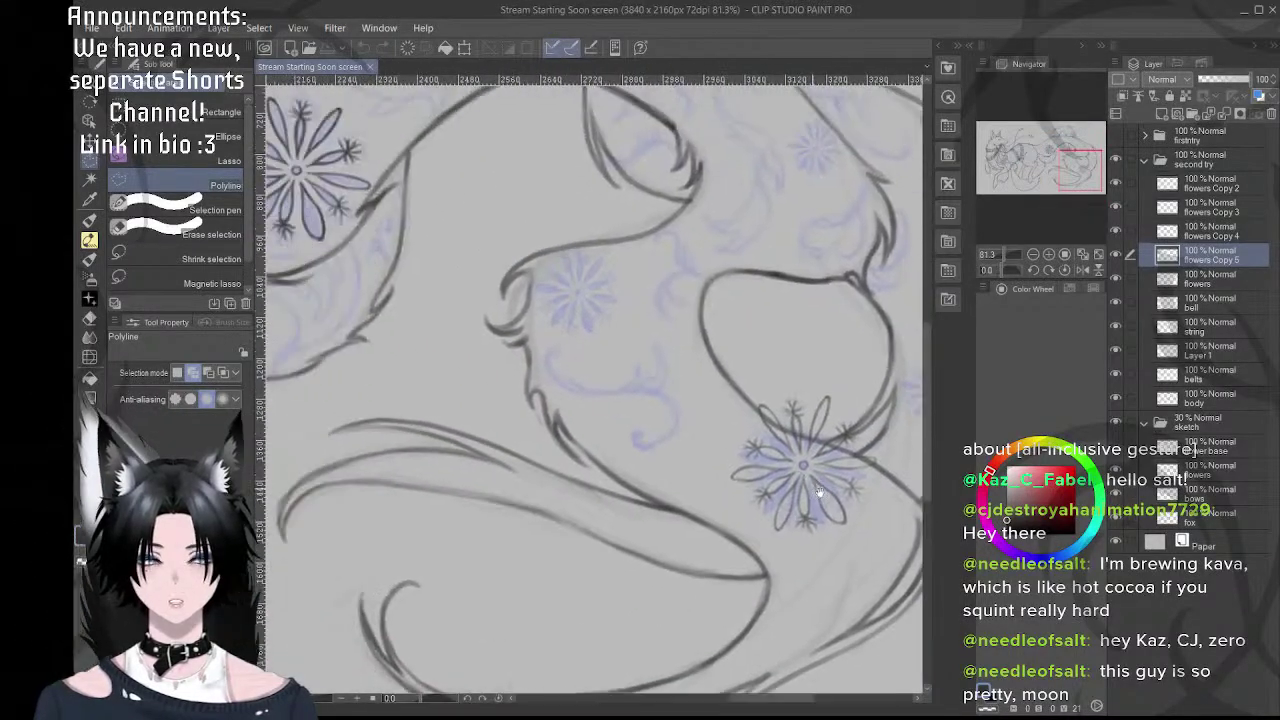
scroll(818, 490, down, 5)
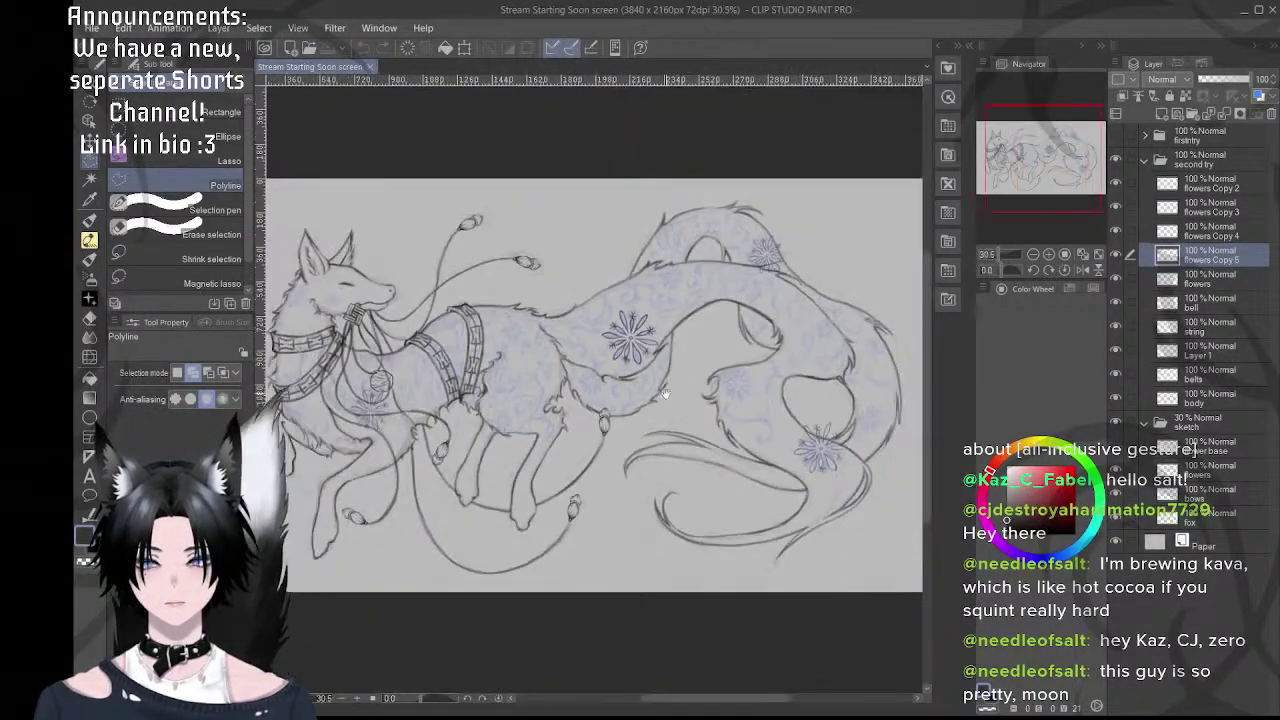
drag(666, 394, 665, 403)
scroll(748, 297, up, 9)
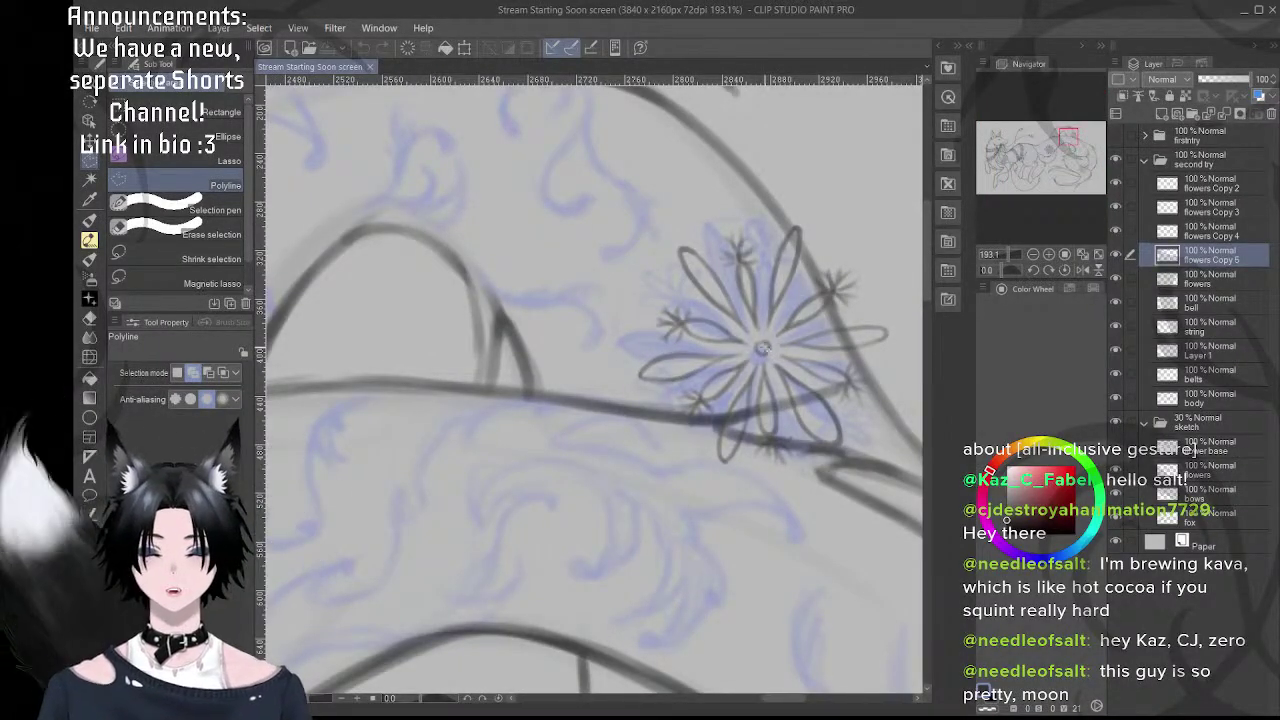
scroll(760, 368, down, 9)
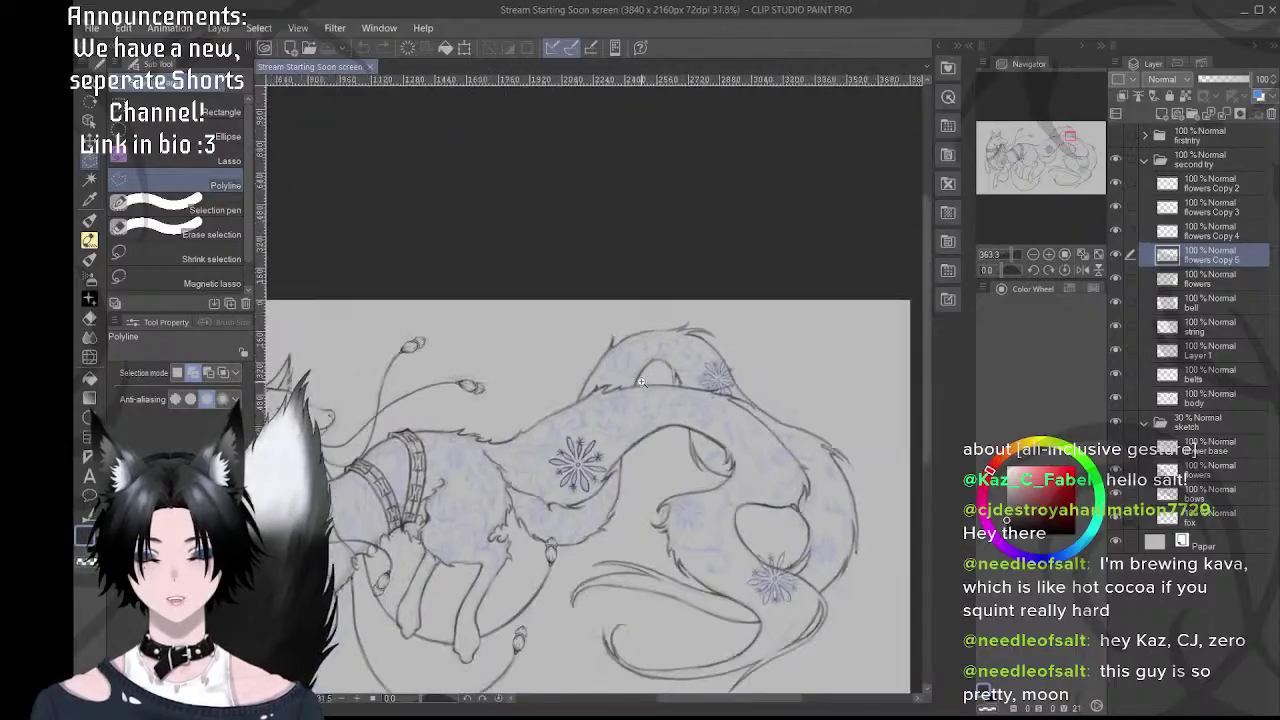
drag(648, 383, 676, 388)
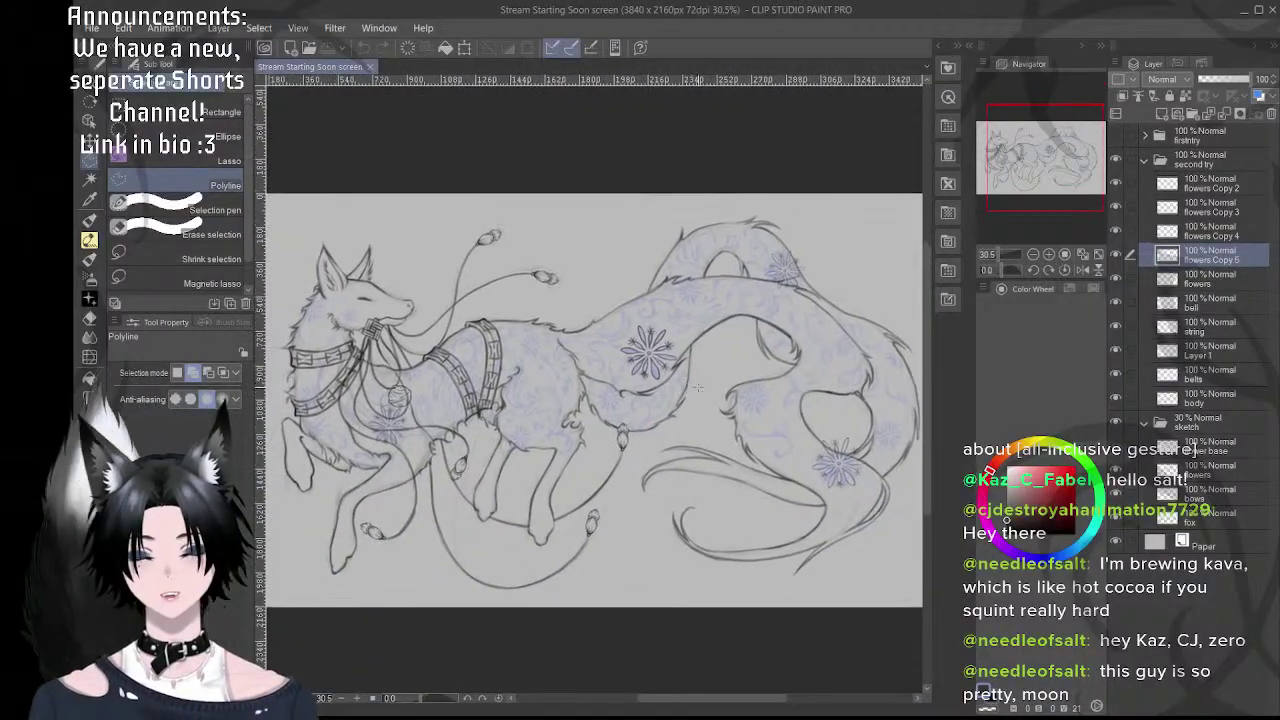
- Compare the drawing with the flowers Copy 5 and flowers layers hidden and shown, ending with both visible
click(1118, 256)
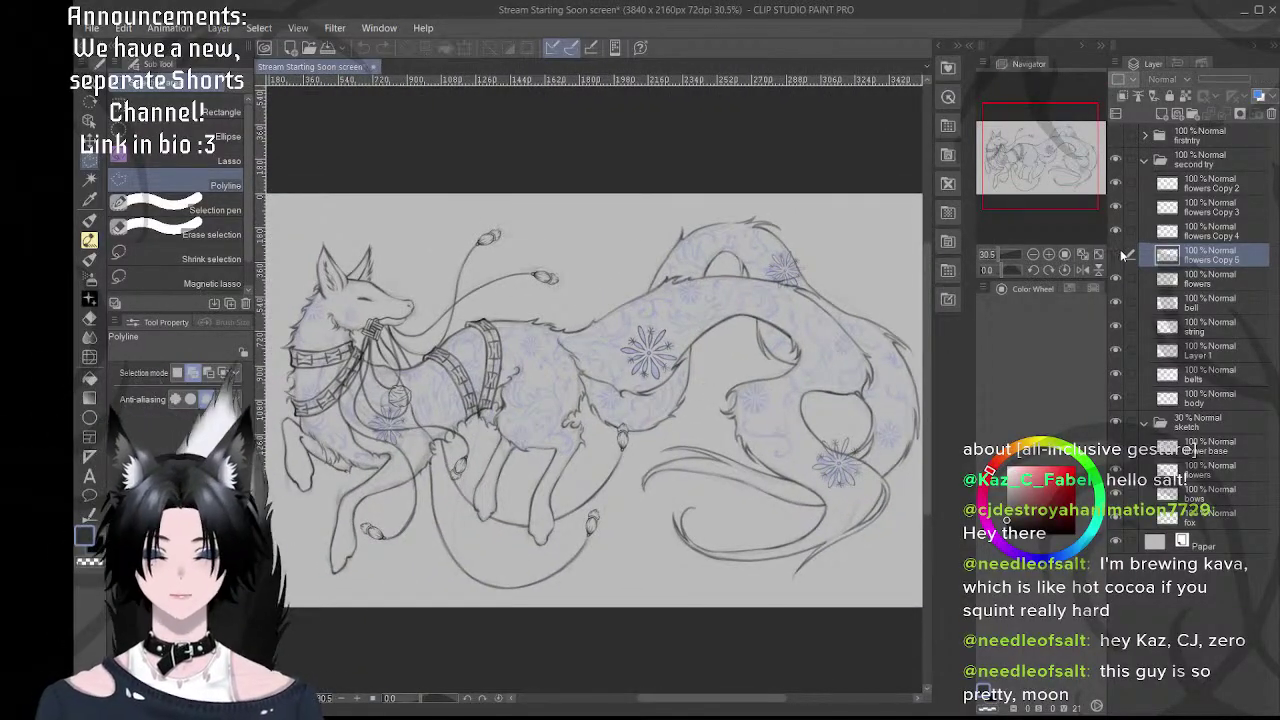
click(1119, 256)
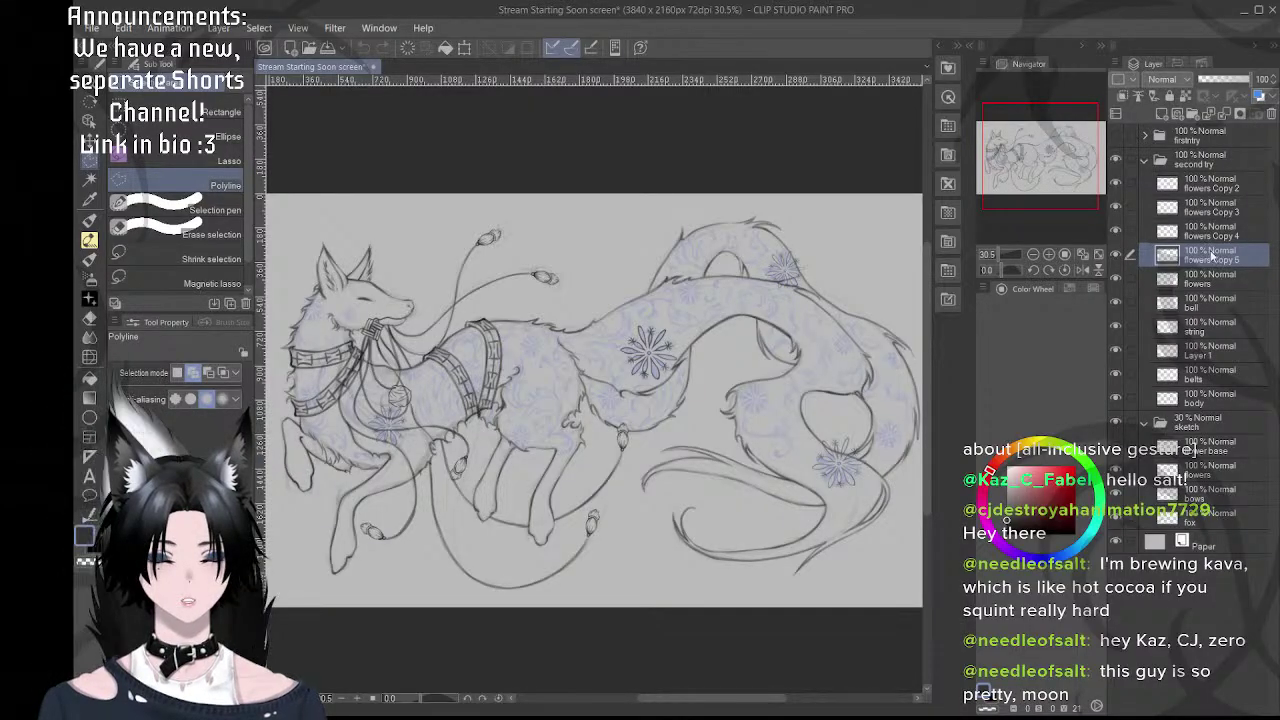
click(1118, 255)
click(1117, 278)
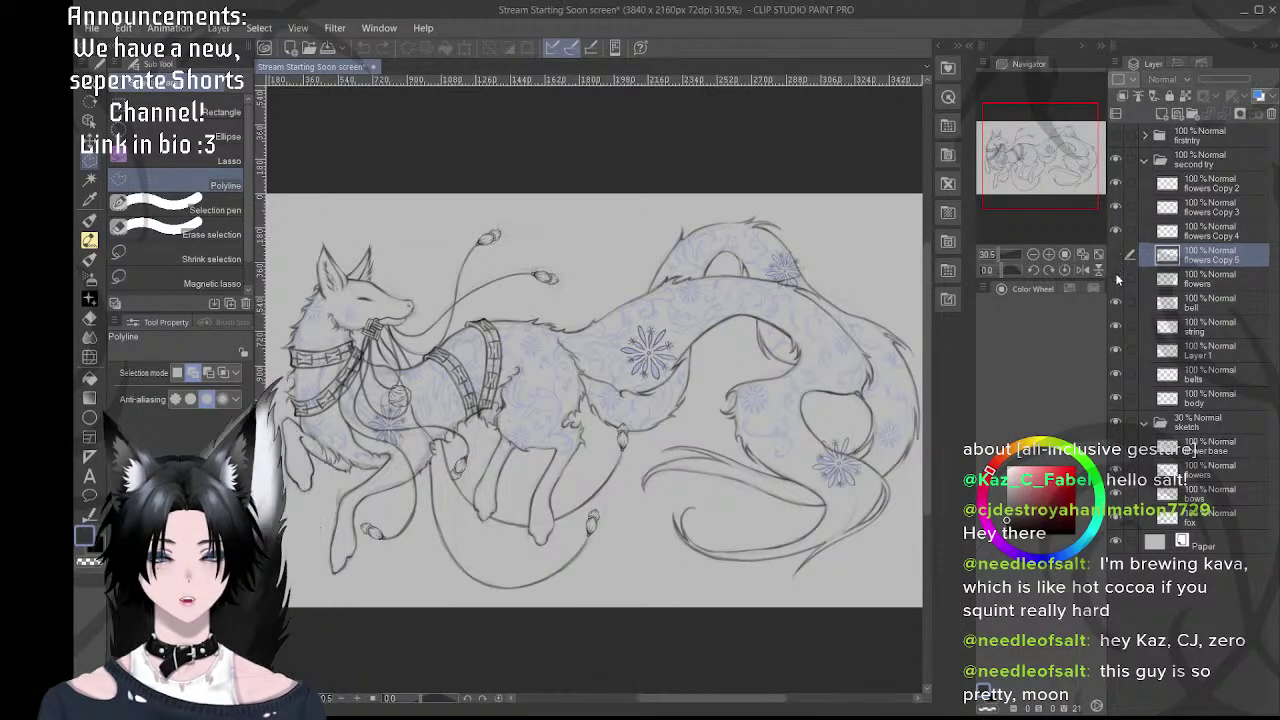
click(1118, 281)
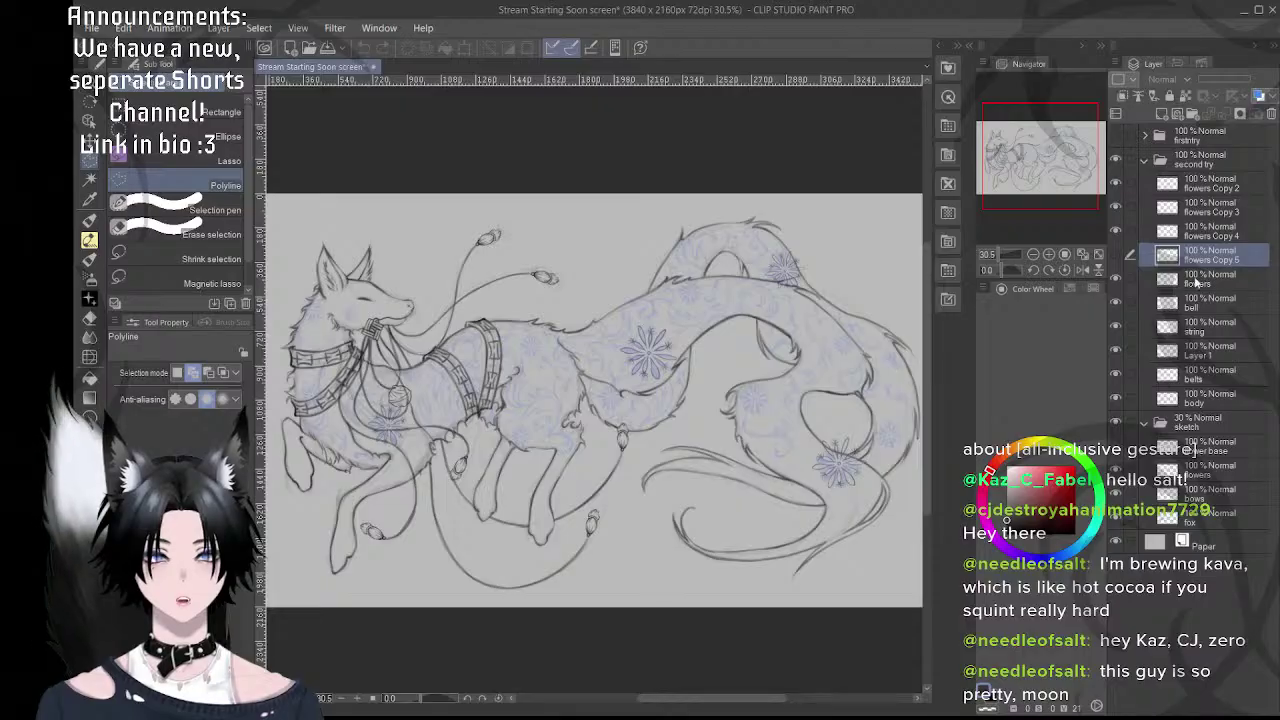
click(1118, 258)
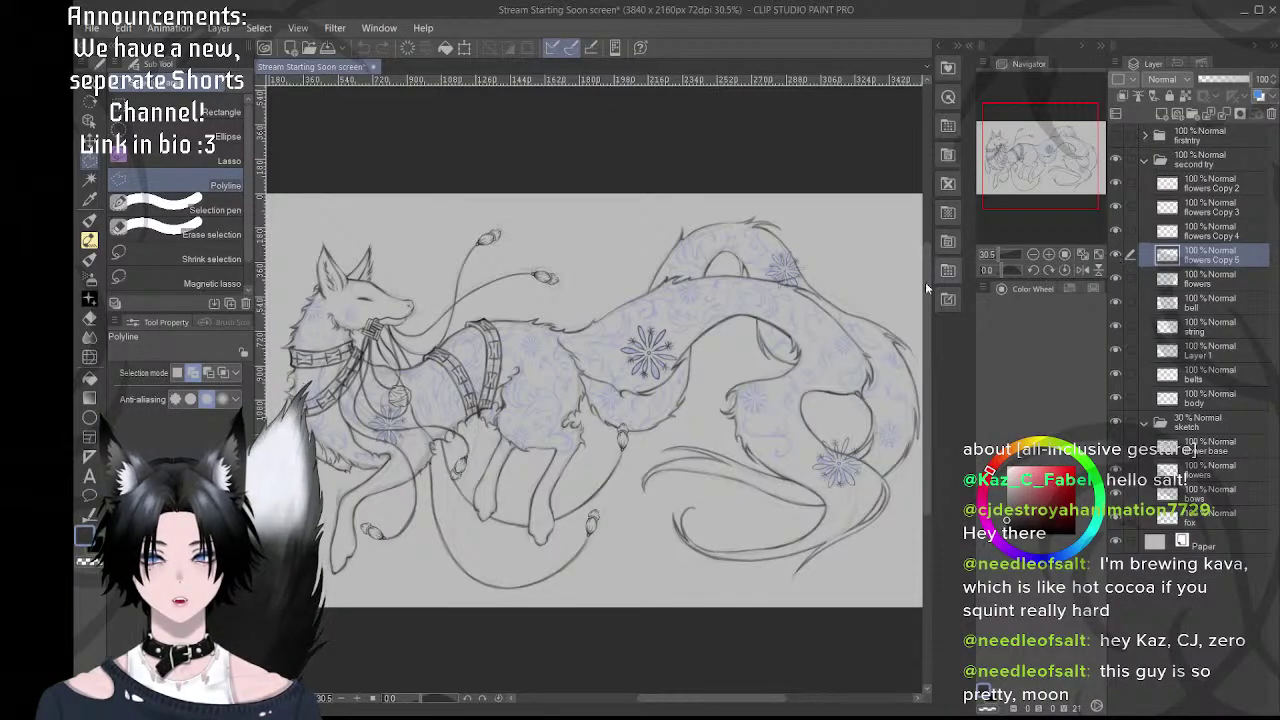
scroll(656, 378, up, 6)
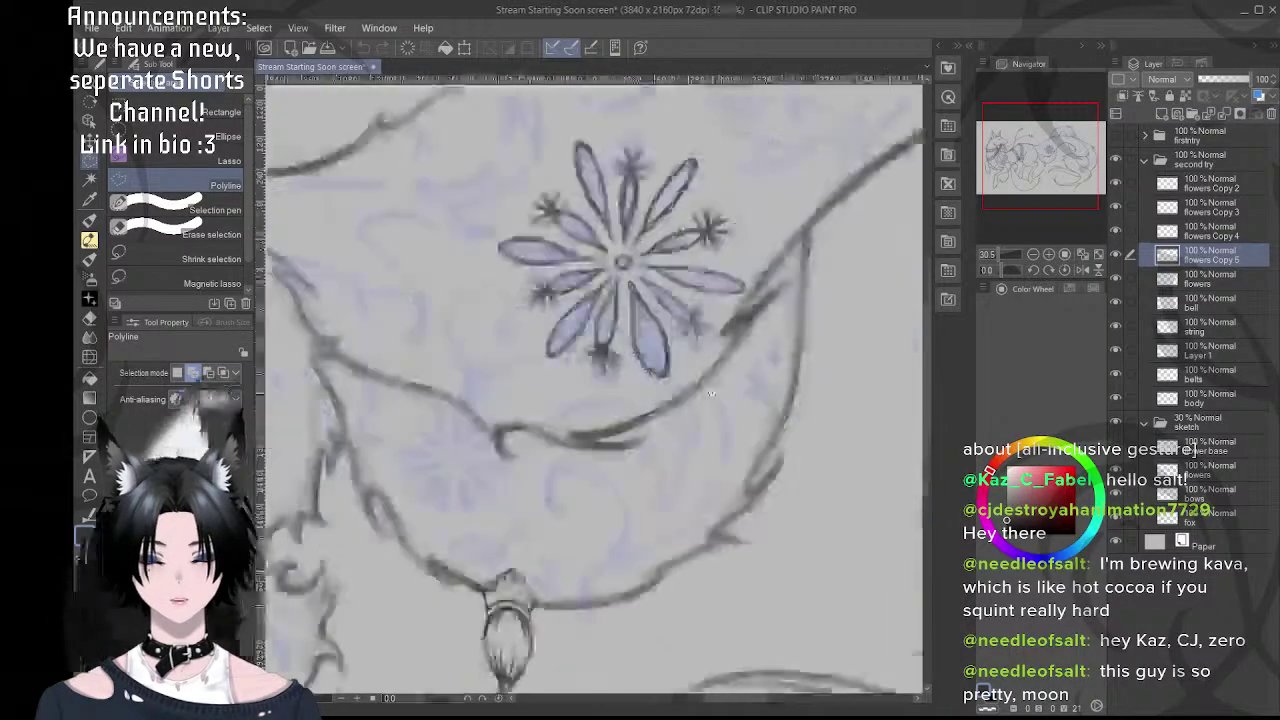
click(1114, 256)
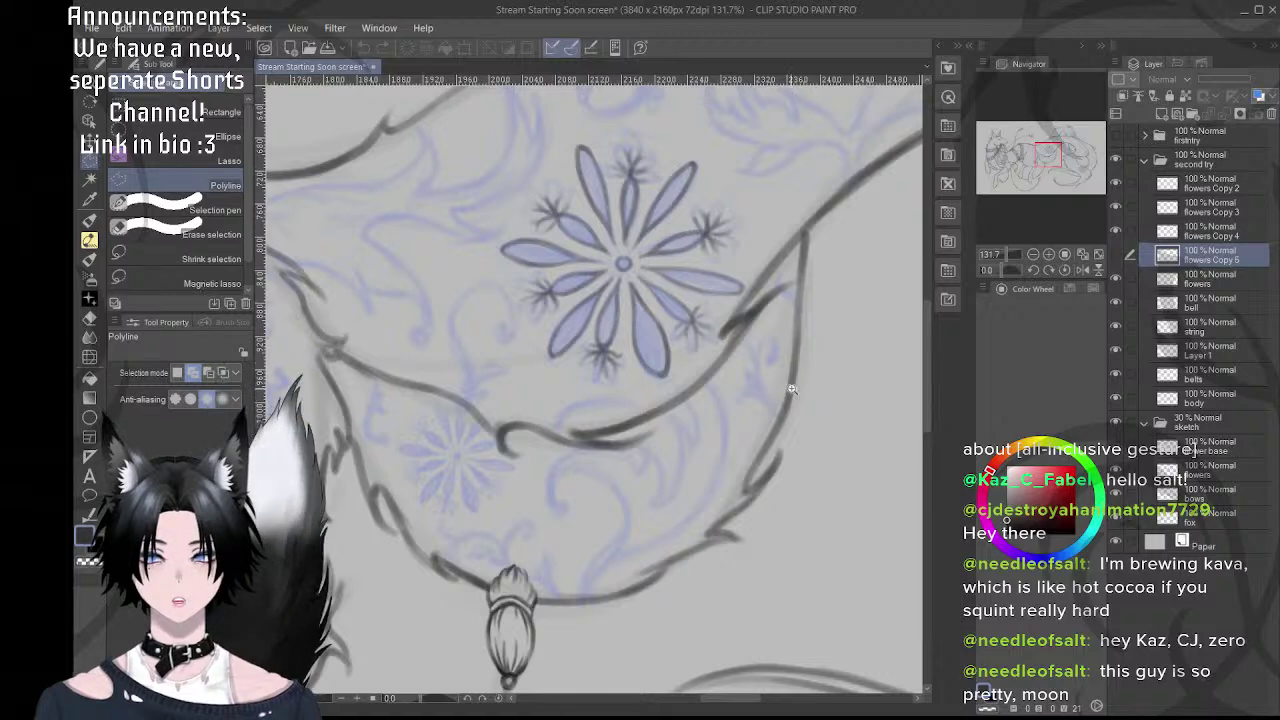
scroll(791, 389, down, 6)
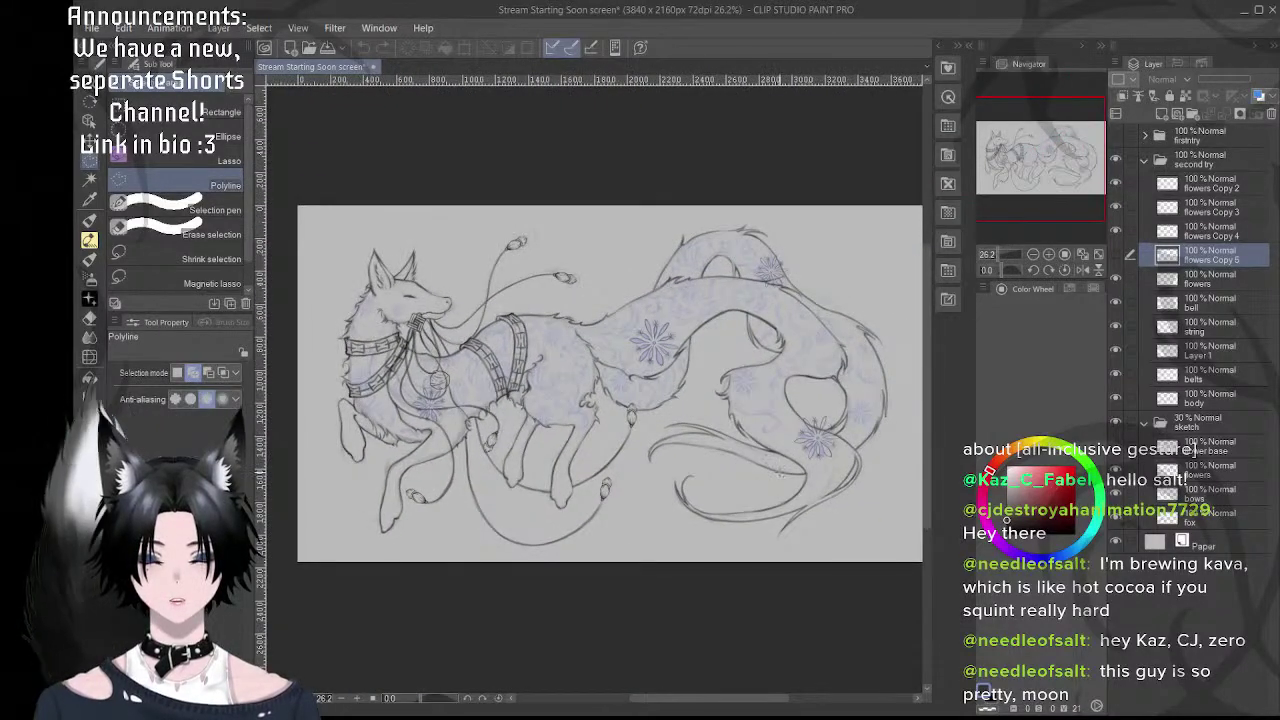
scroll(697, 357, up, 4)
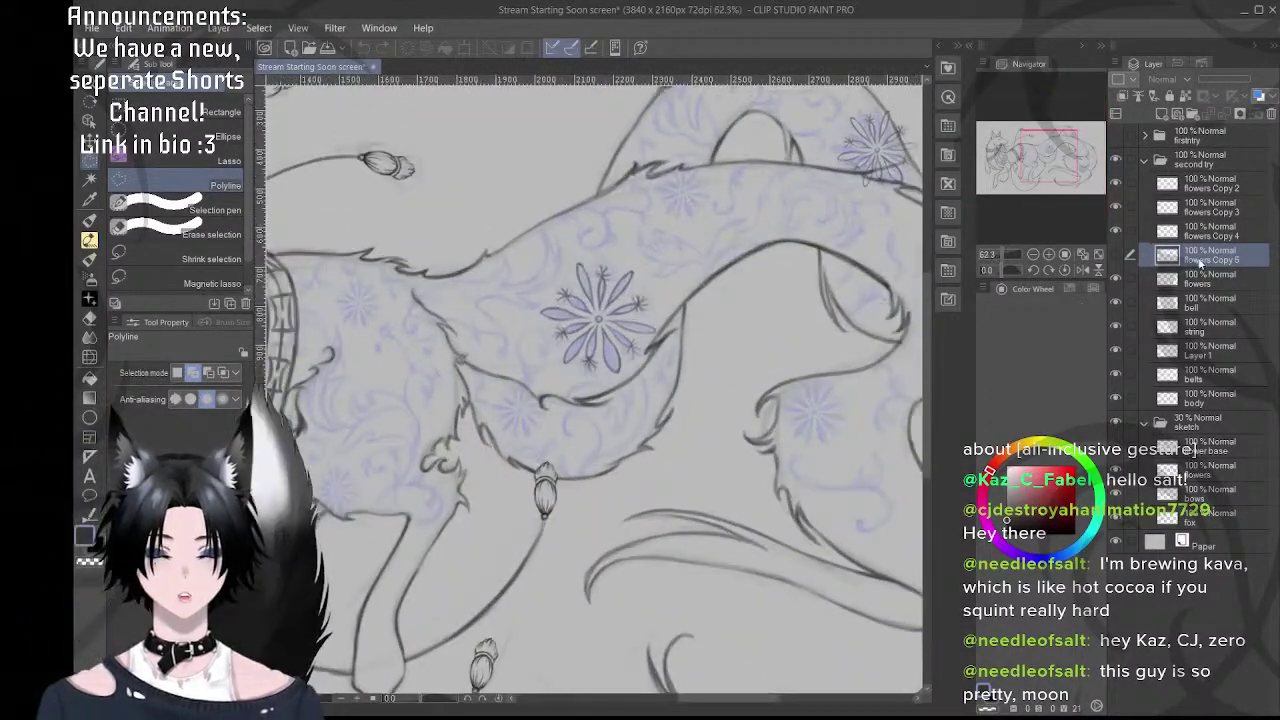
click(1115, 256)
- Delete the four duplicate layers flowers Copy 2, flowers Copy 3, flowers Copy 4 and flowers Copy 5
shift+click(1220, 181)
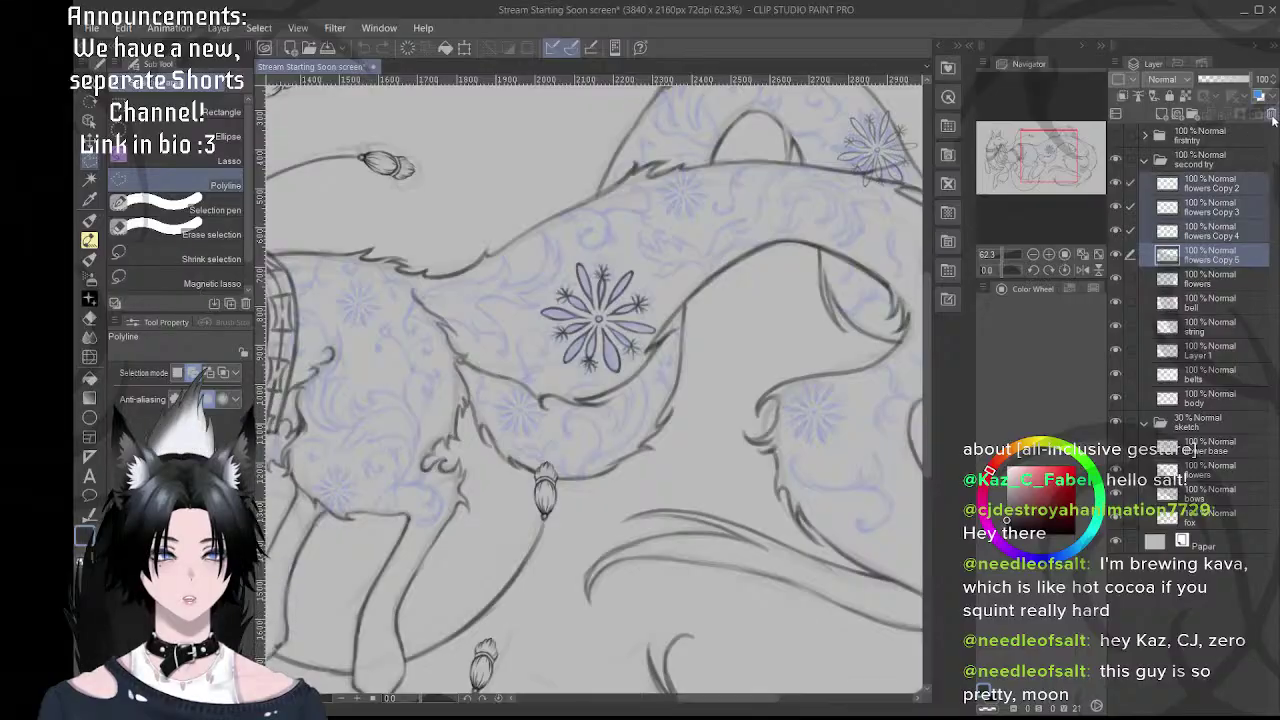
click(1195, 118)
click(706, 272)
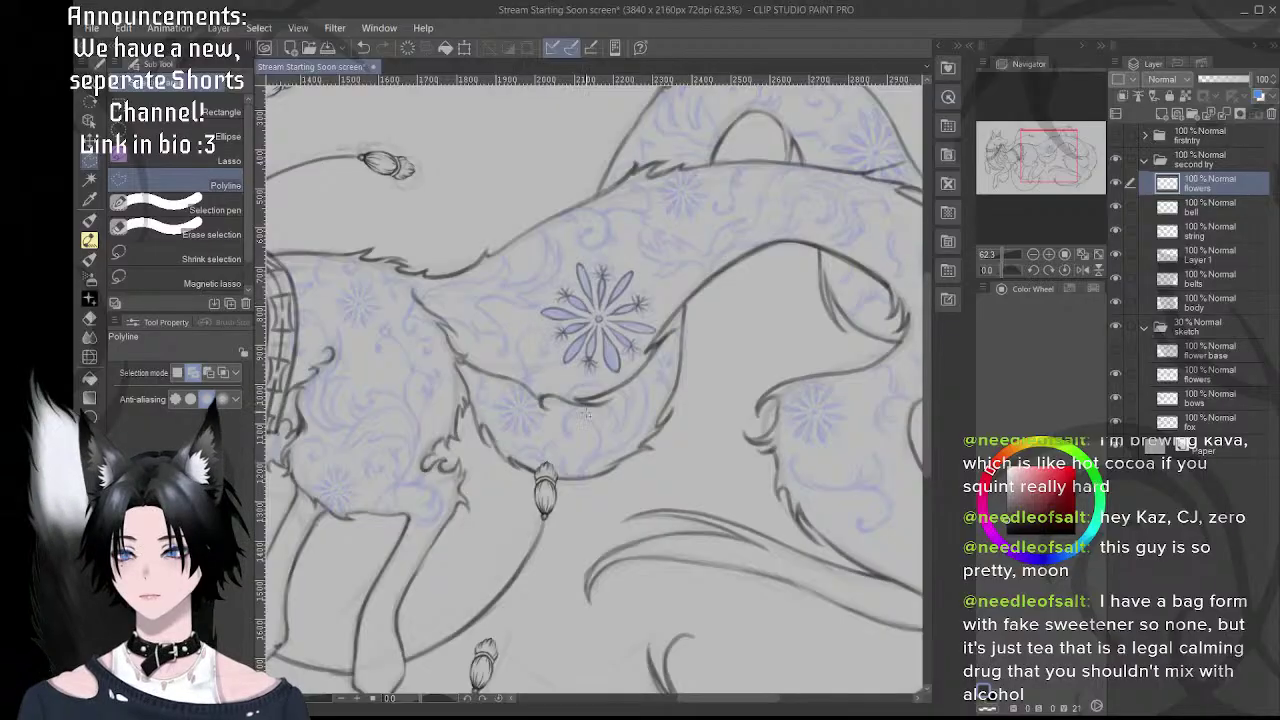
- Select the Round mixing brush and compare the inked flower at the tail base with the sketched flower on the lower tail
scroll(582, 405, down, 5)
drag(579, 398, 592, 382)
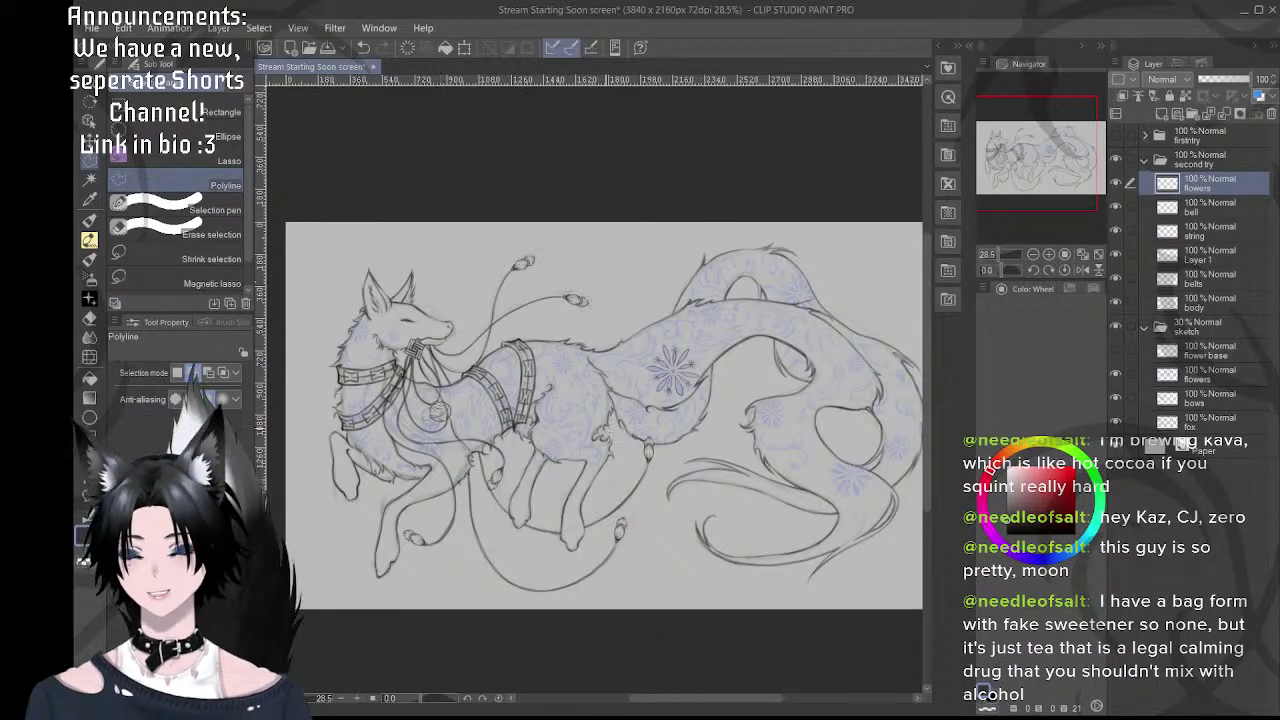
scroll(583, 426, up, 5)
key(b)
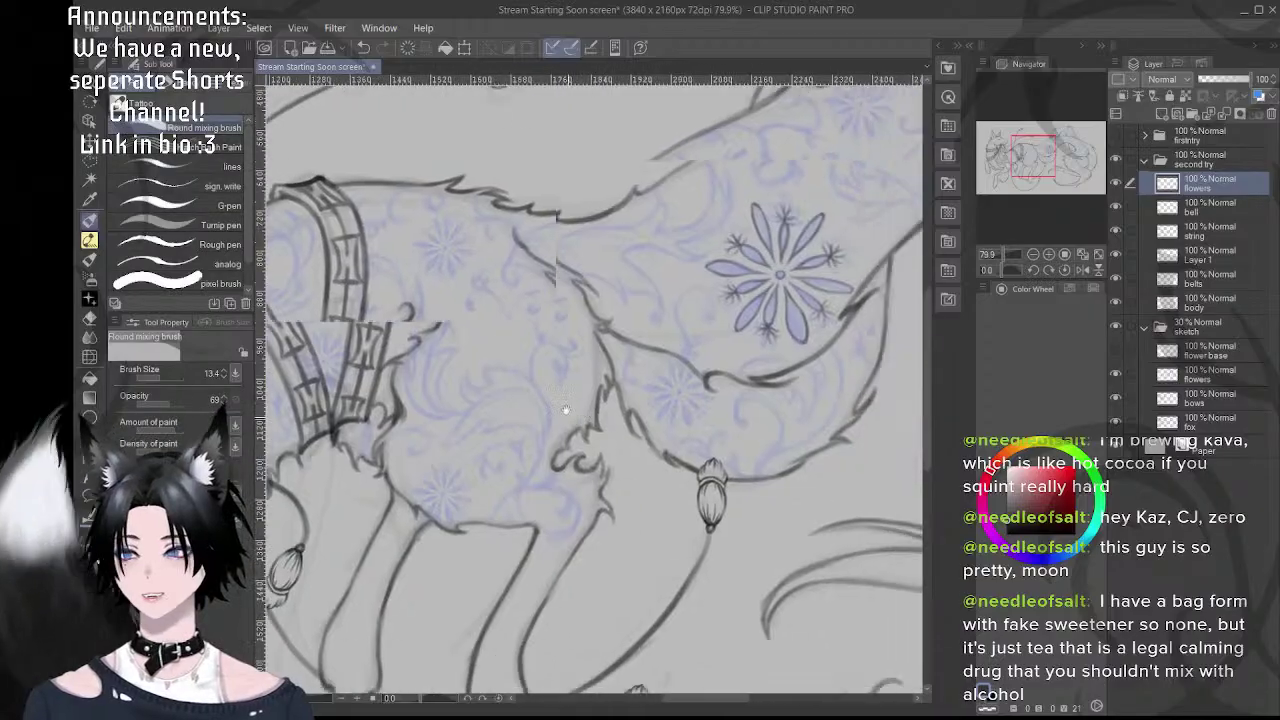
drag(566, 410, 528, 402)
drag(792, 386, 618, 378)
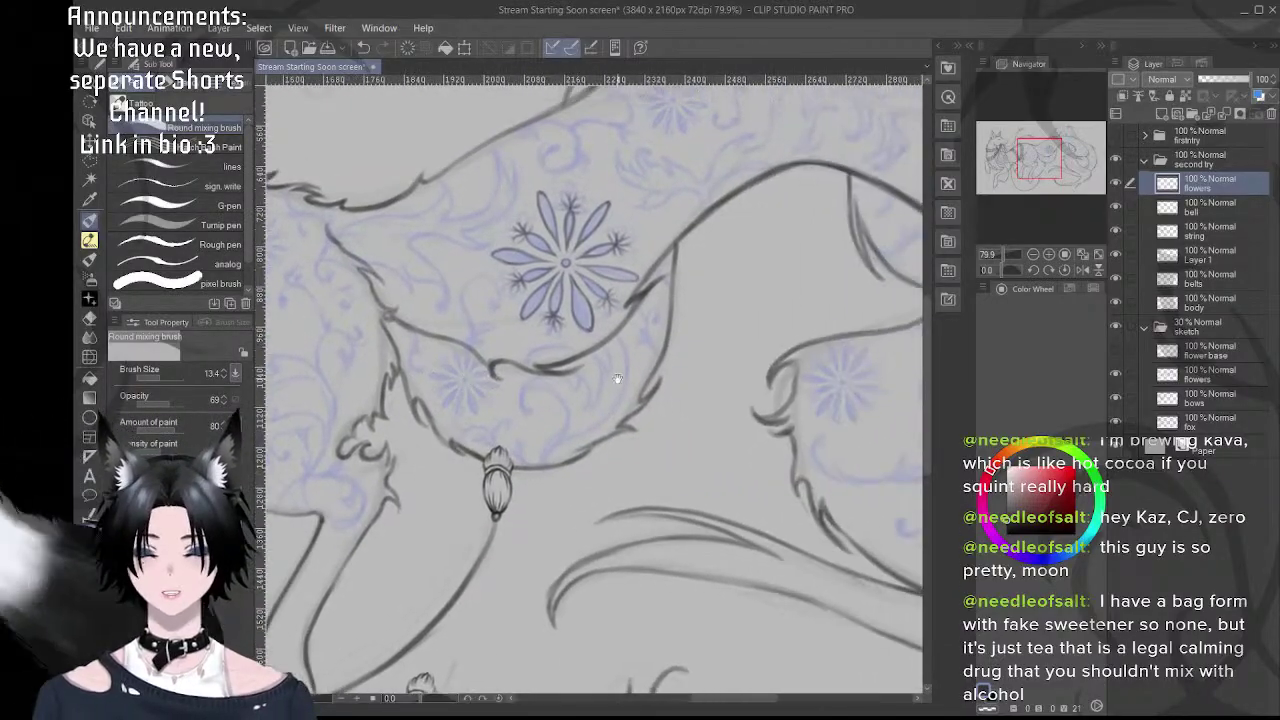
mouse_move(662, 414)
mouse_down()
mouse_move(457, 369)
mouse_move(574, 377)
mouse_move(465, 355)
mouse_up()
drag(697, 427, 617, 355)
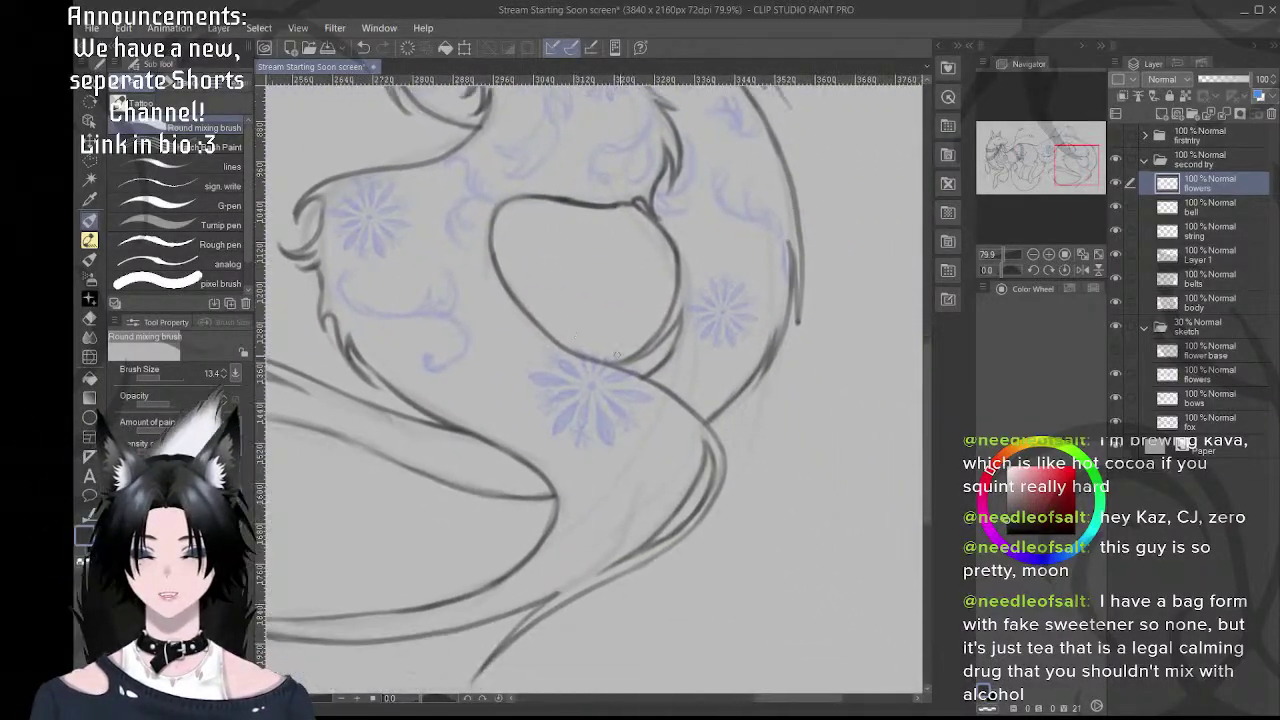
scroll(610, 394, up, 5)
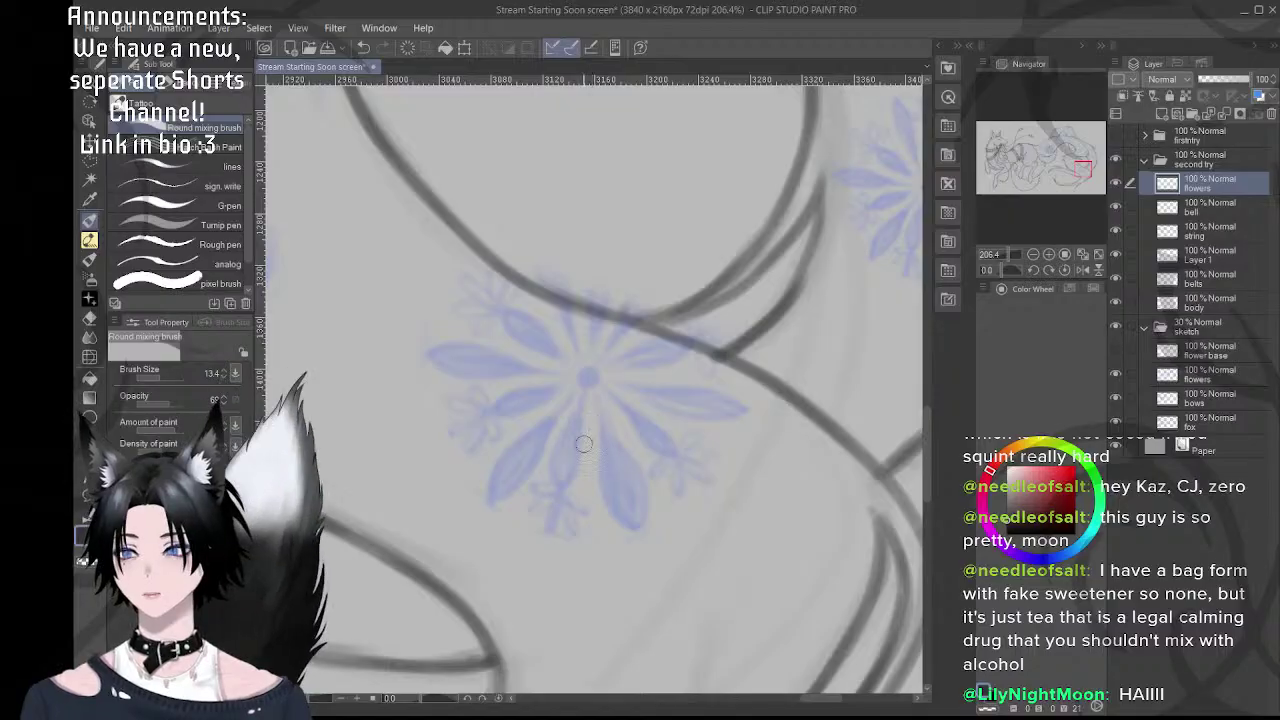
drag(629, 428, 523, 363)
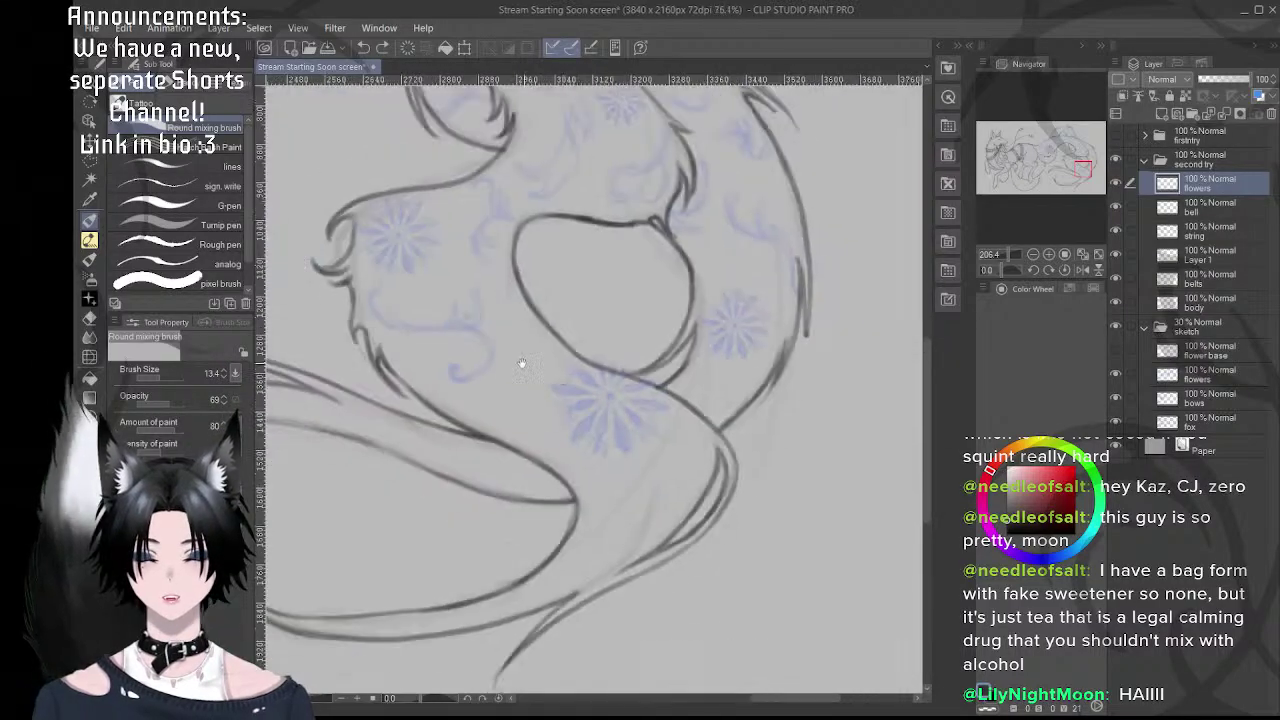
drag(336, 256, 737, 478)
drag(553, 332, 663, 371)
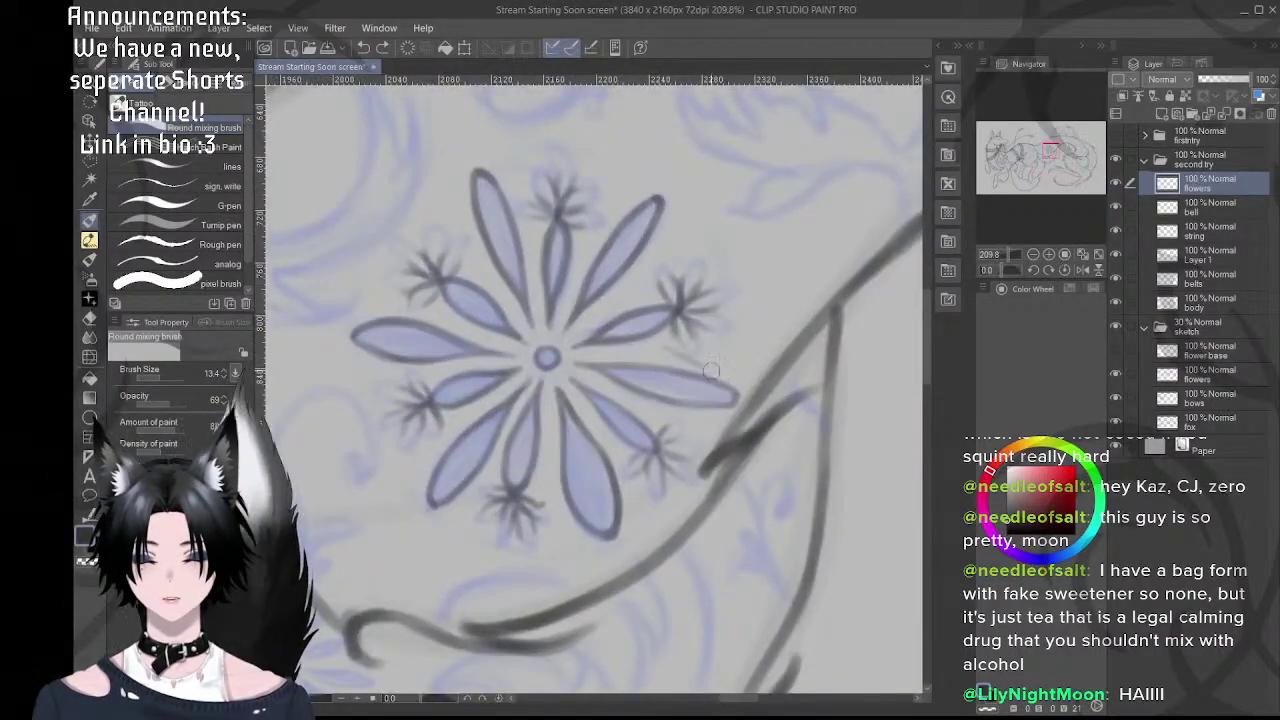
mouse_move(878, 429)
mouse_down()
mouse_move(654, 366)
mouse_move(590, 386)
mouse_up()
drag(720, 450, 538, 372)
mouse_move(623, 450)
mouse_down()
mouse_move(666, 452)
mouse_move(519, 382)
mouse_up()
mouse_move(640, 414)
mouse_down()
mouse_move(666, 418)
mouse_move(623, 423)
mouse_up()
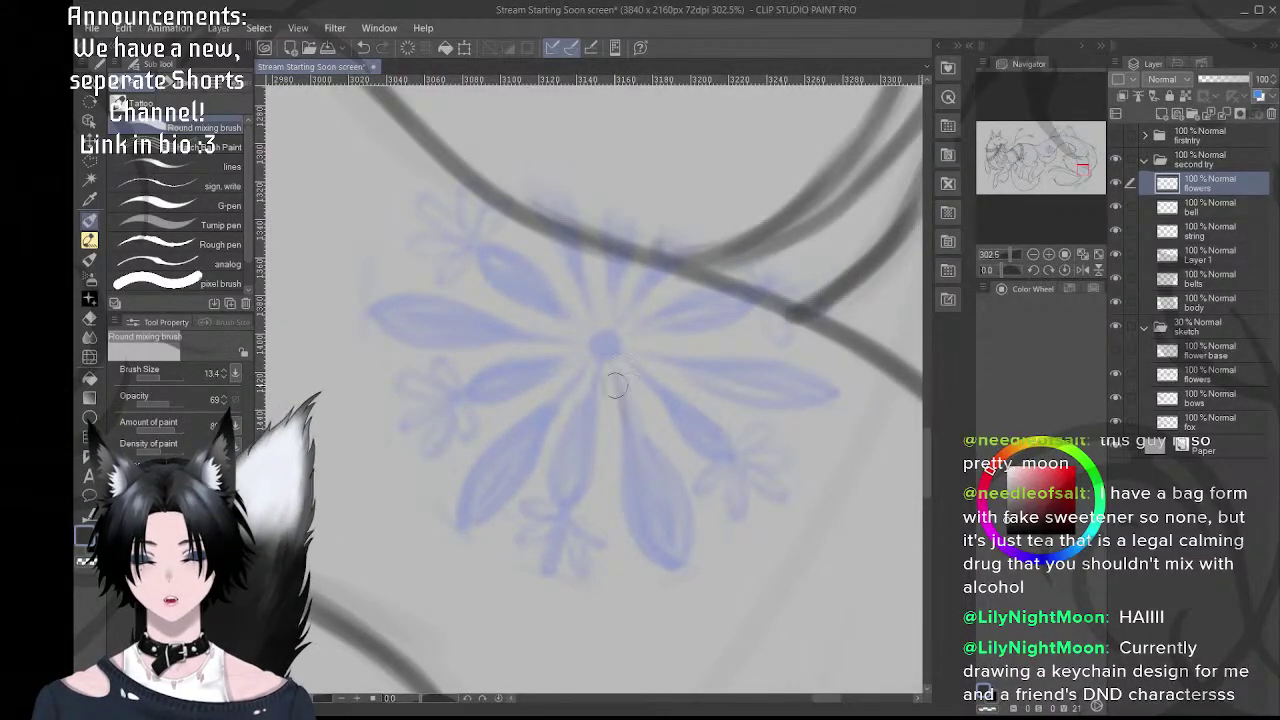
key(ctrl+z)
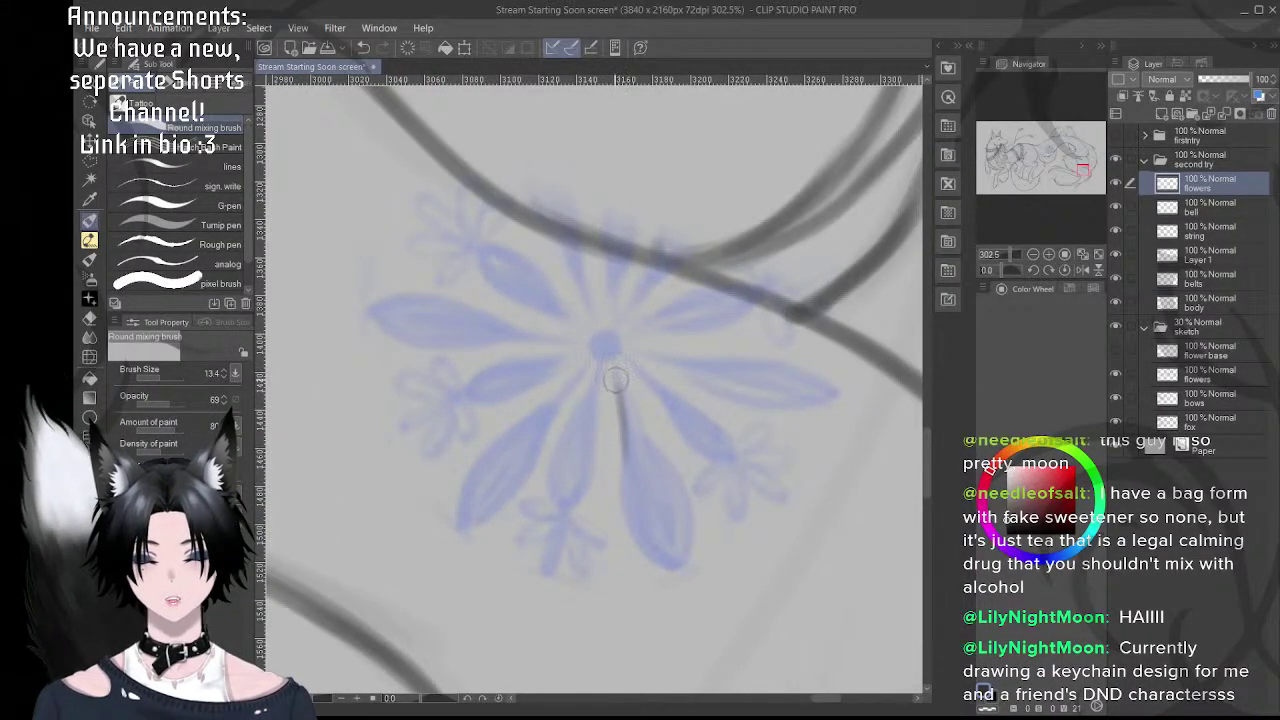
key(ctrl+z)
- Outline the first long teardrop petal of the lower-tail flower over its blue sketch with the Round mixing brush
mouse_move(617, 374)
mouse_down()
mouse_move(625, 509)
mouse_move(627, 460)
mouse_up()
drag(623, 459, 612, 411)
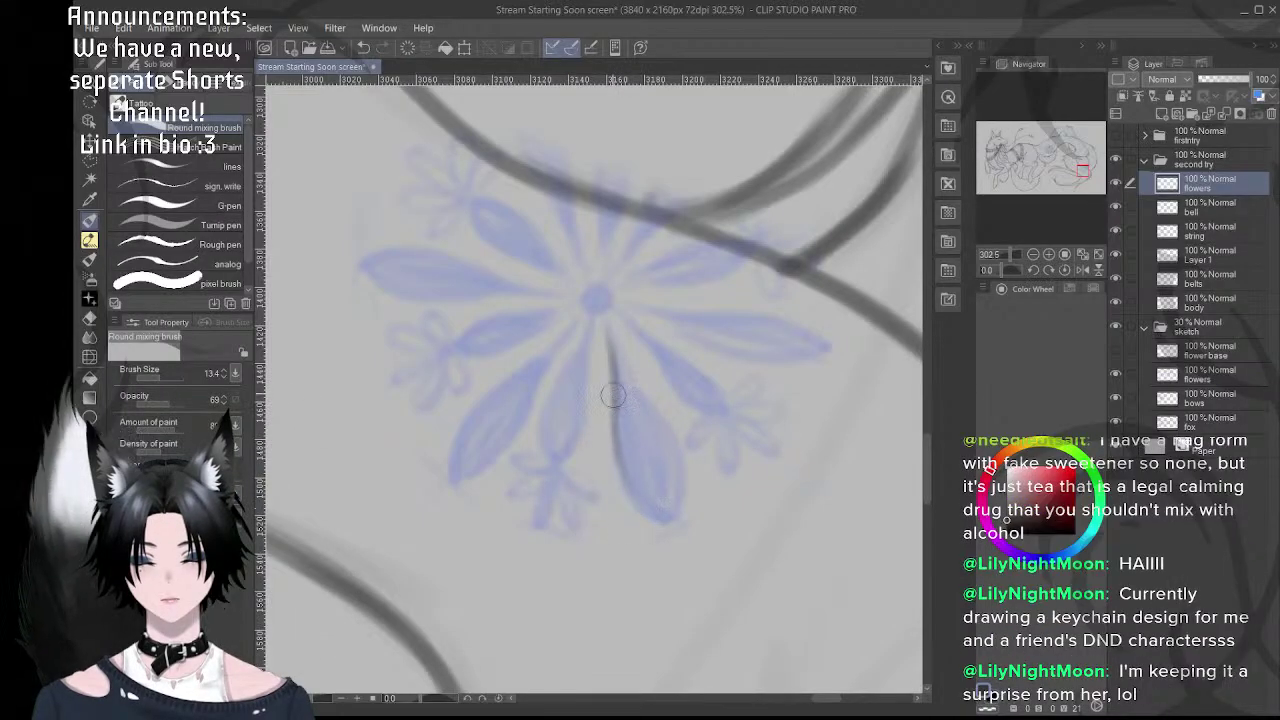
mouse_move(613, 395)
mouse_down()
mouse_move(647, 515)
mouse_move(625, 472)
mouse_up()
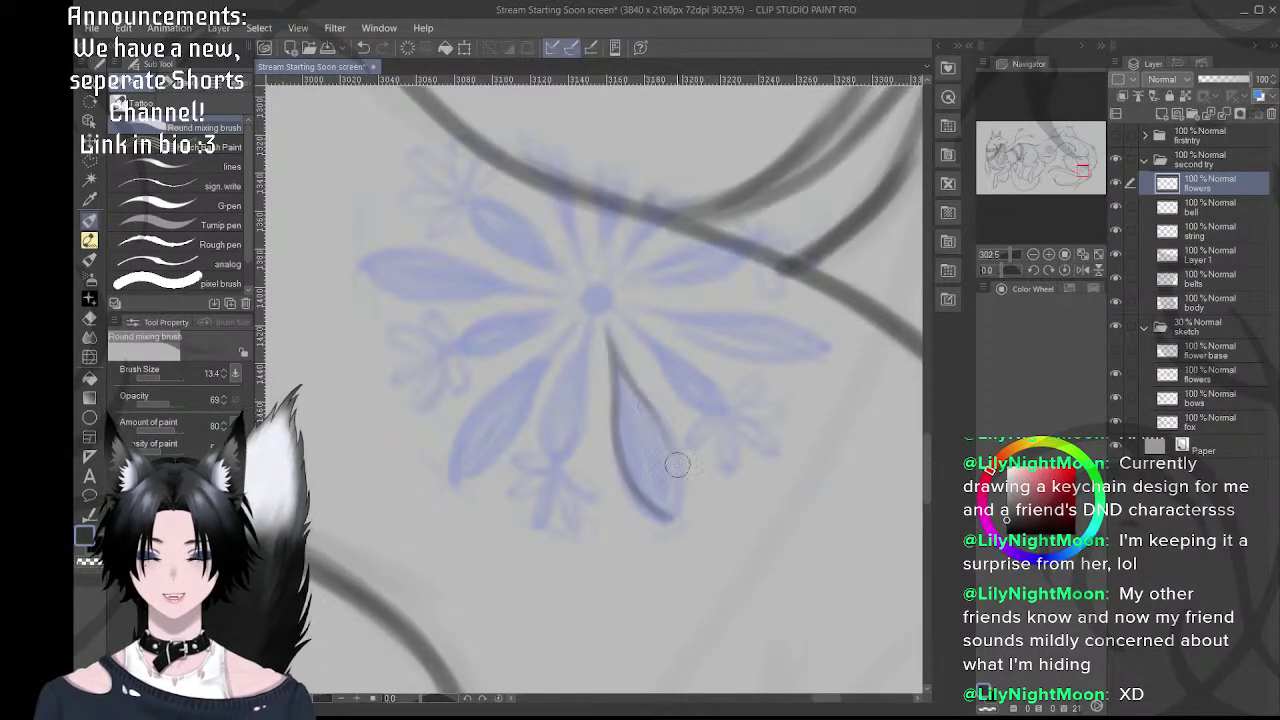
drag(653, 439, 649, 397)
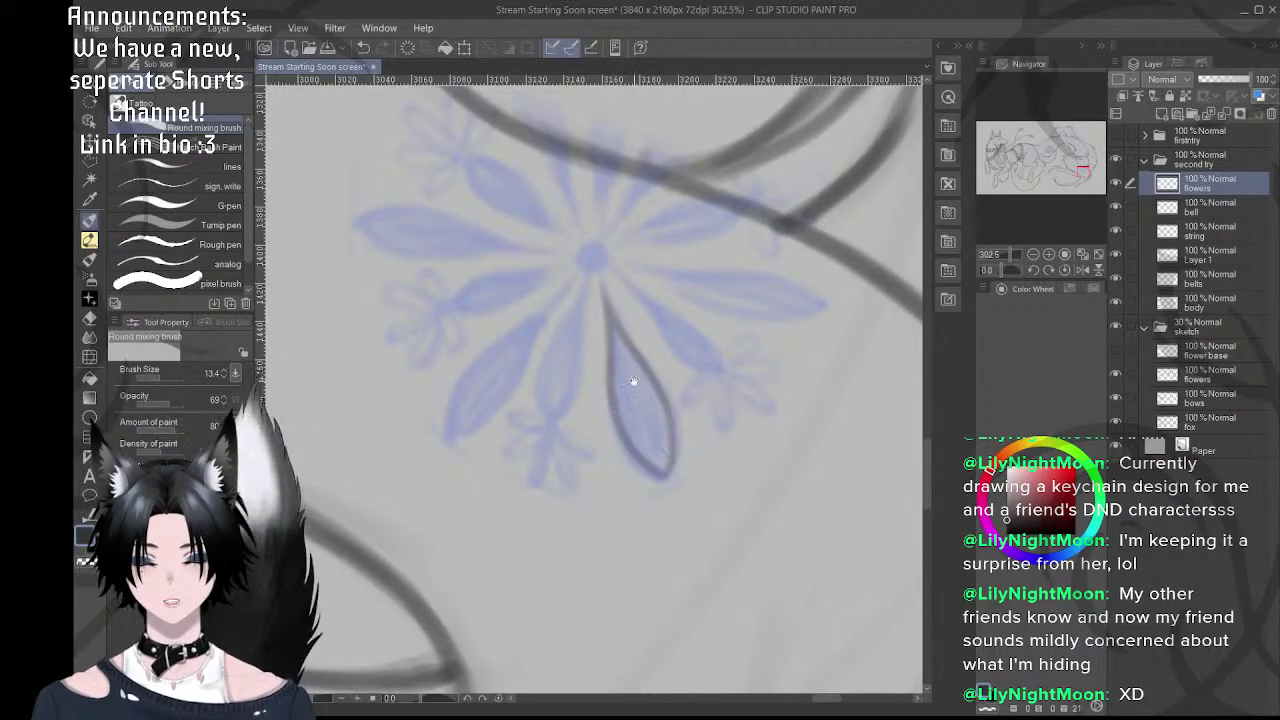
mouse_move(633, 381)
mouse_down()
mouse_move(665, 445)
mouse_move(736, 389)
mouse_up()
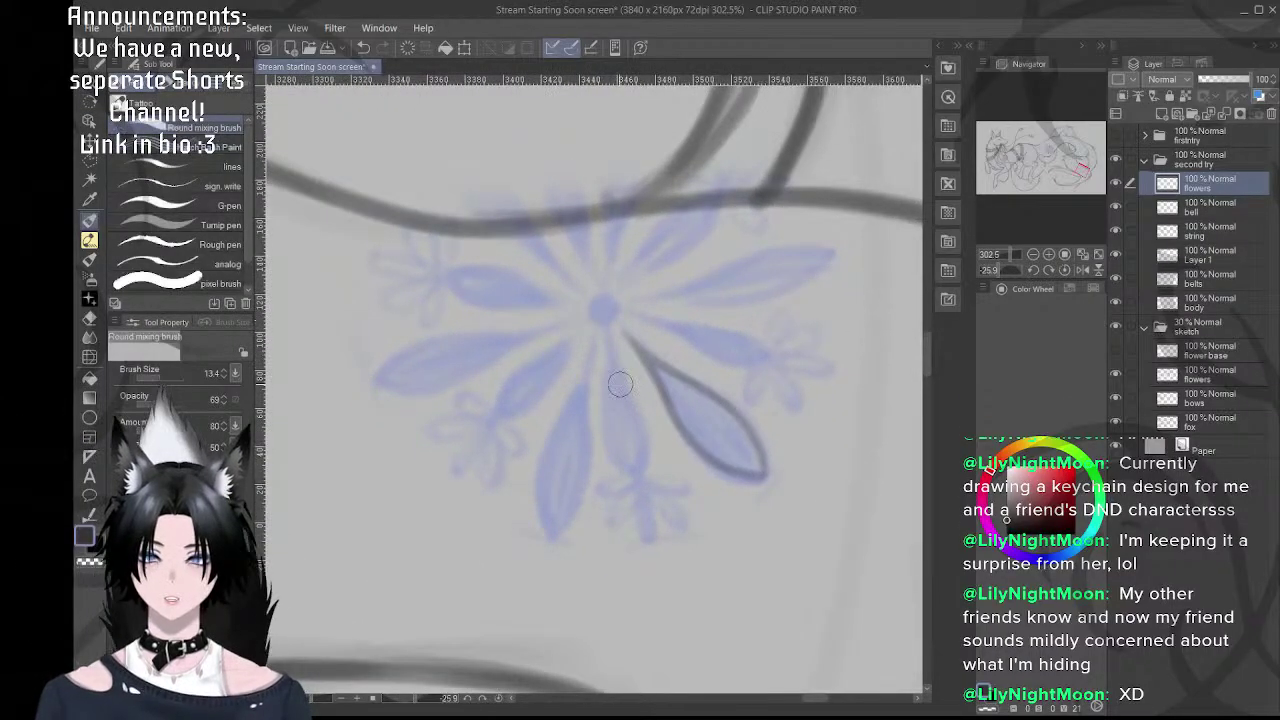
drag(585, 263, 607, 261)
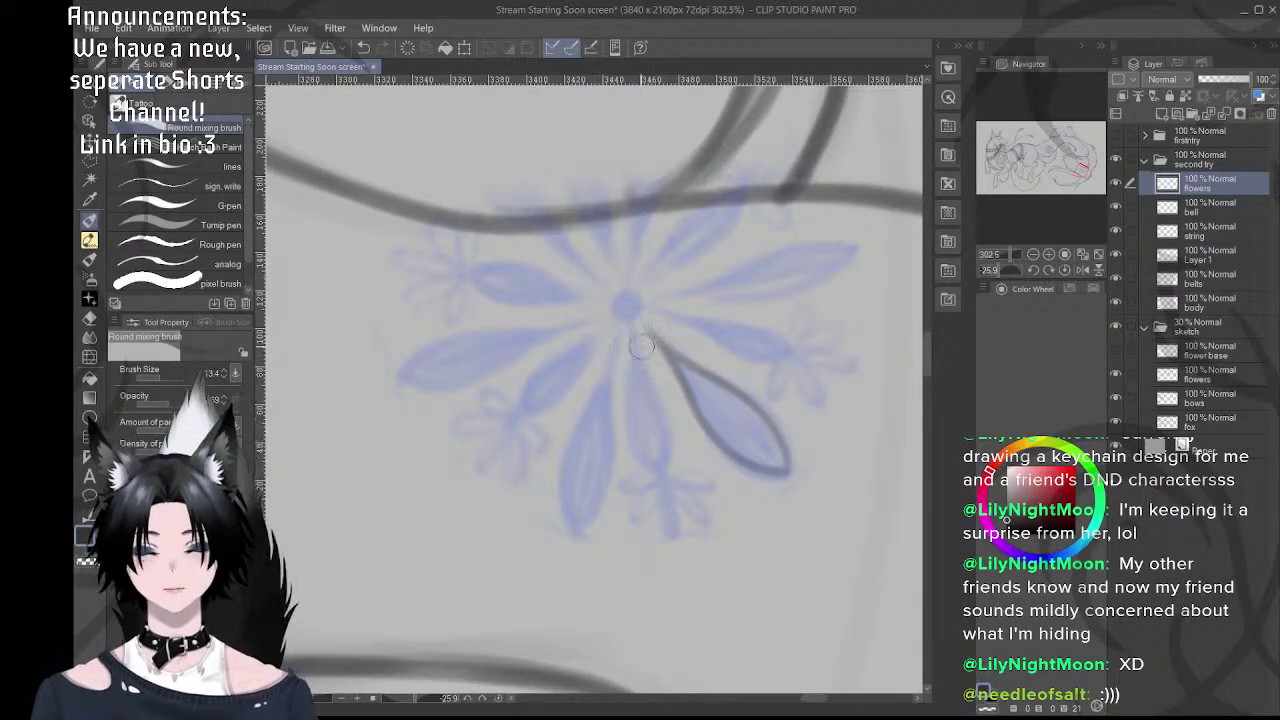
drag(647, 359, 651, 362)
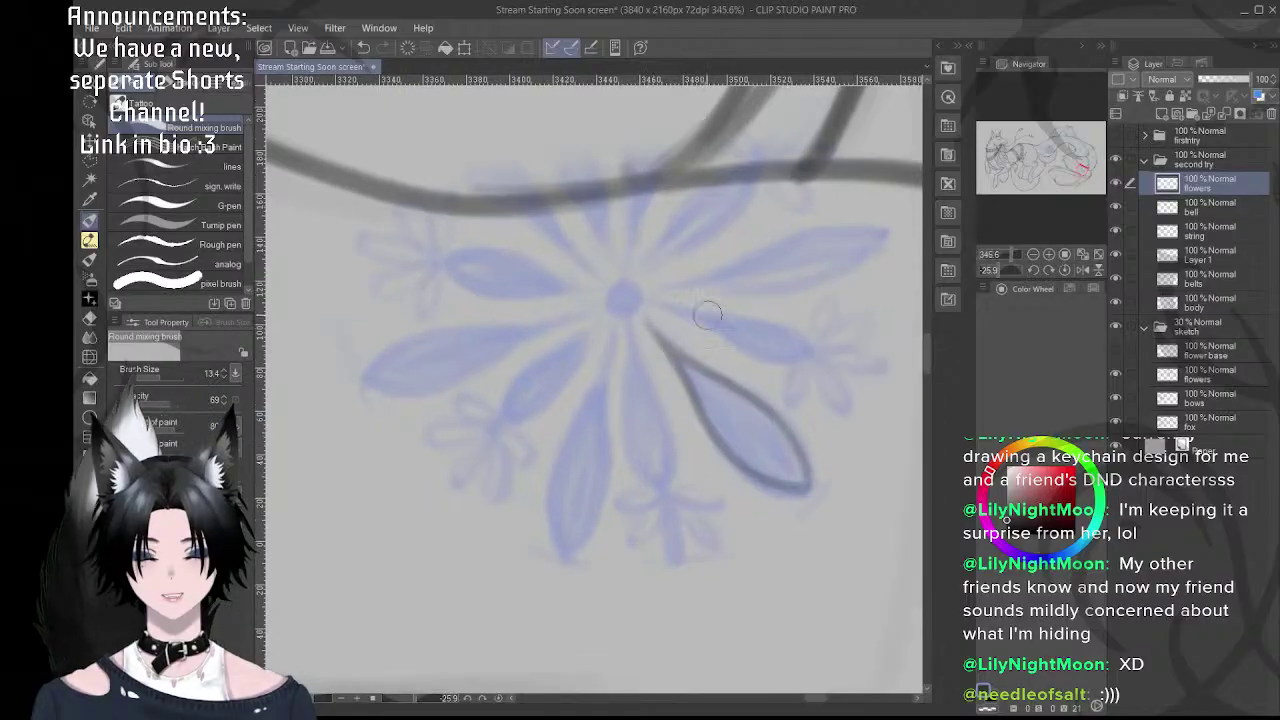
mouse_move(709, 314)
mouse_down()
mouse_move(757, 343)
mouse_move(760, 410)
mouse_move(660, 347)
mouse_up()
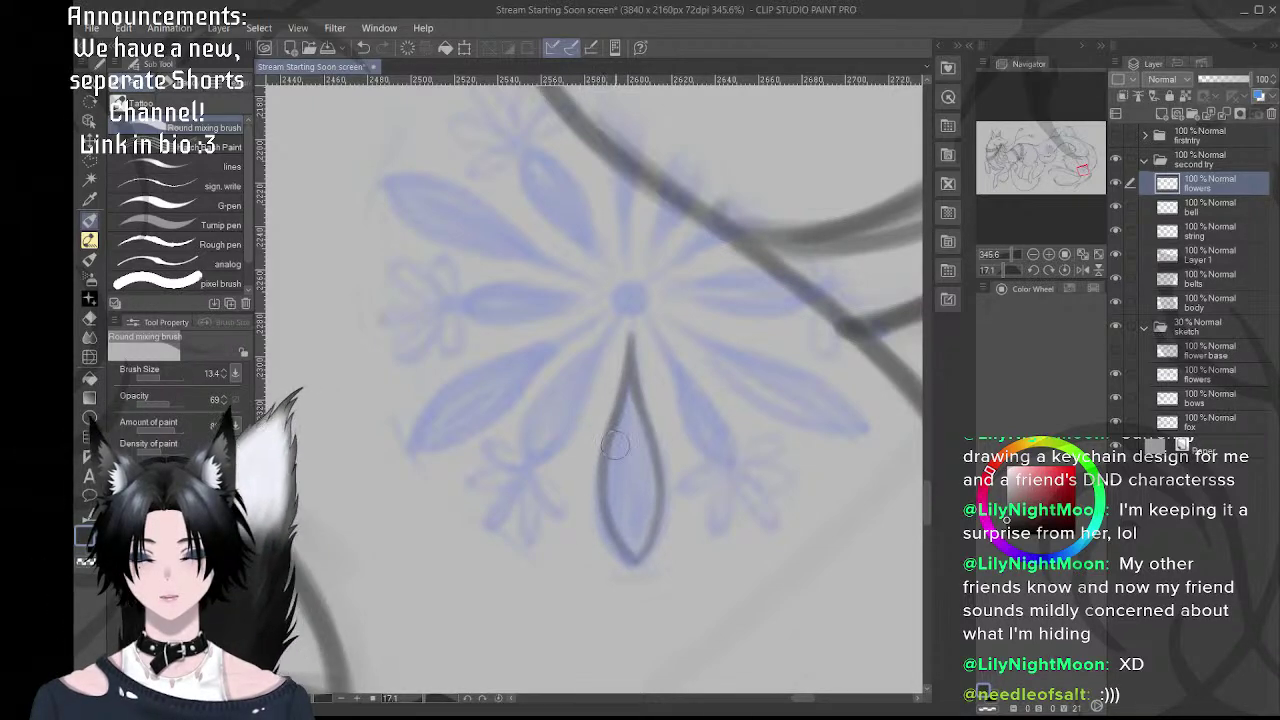
- Ink the short petal beside the first long petal, tracing both sides and its rounded end over the sketch
key(shift+space)
mouse_move(616, 440)
mouse_down()
mouse_move(652, 340)
mouse_move(665, 385)
mouse_up()
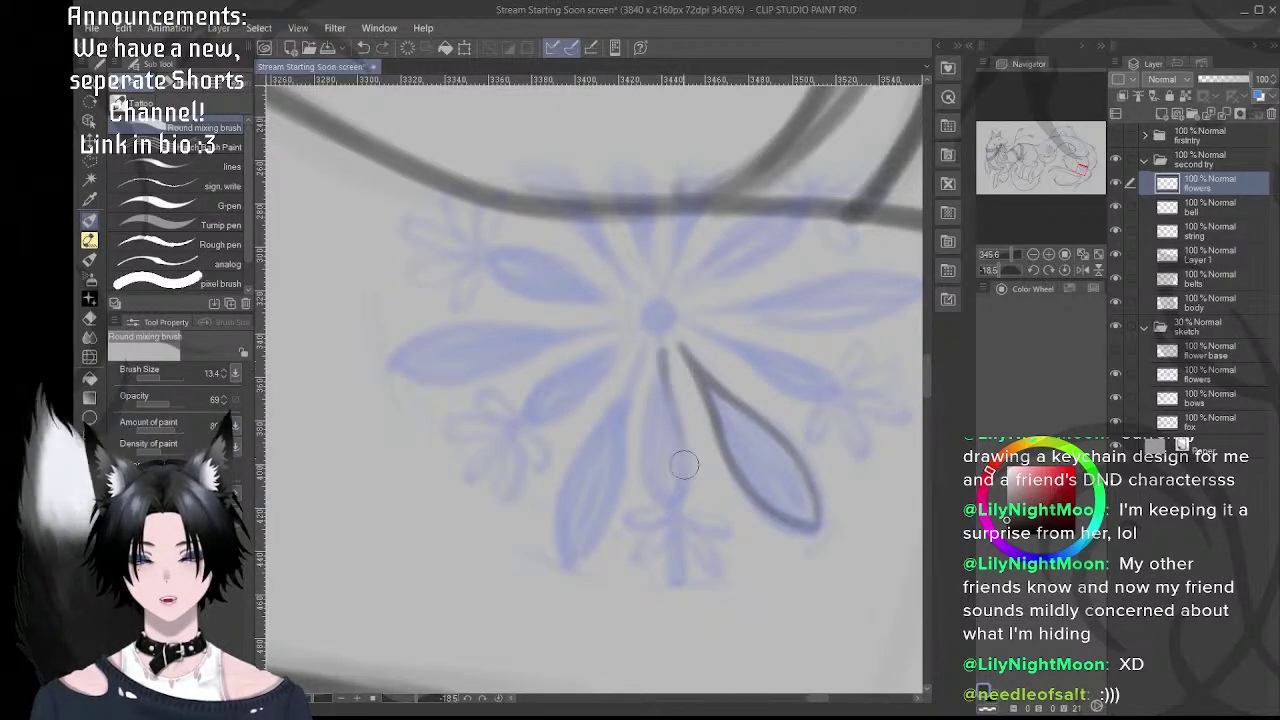
drag(664, 358, 685, 490)
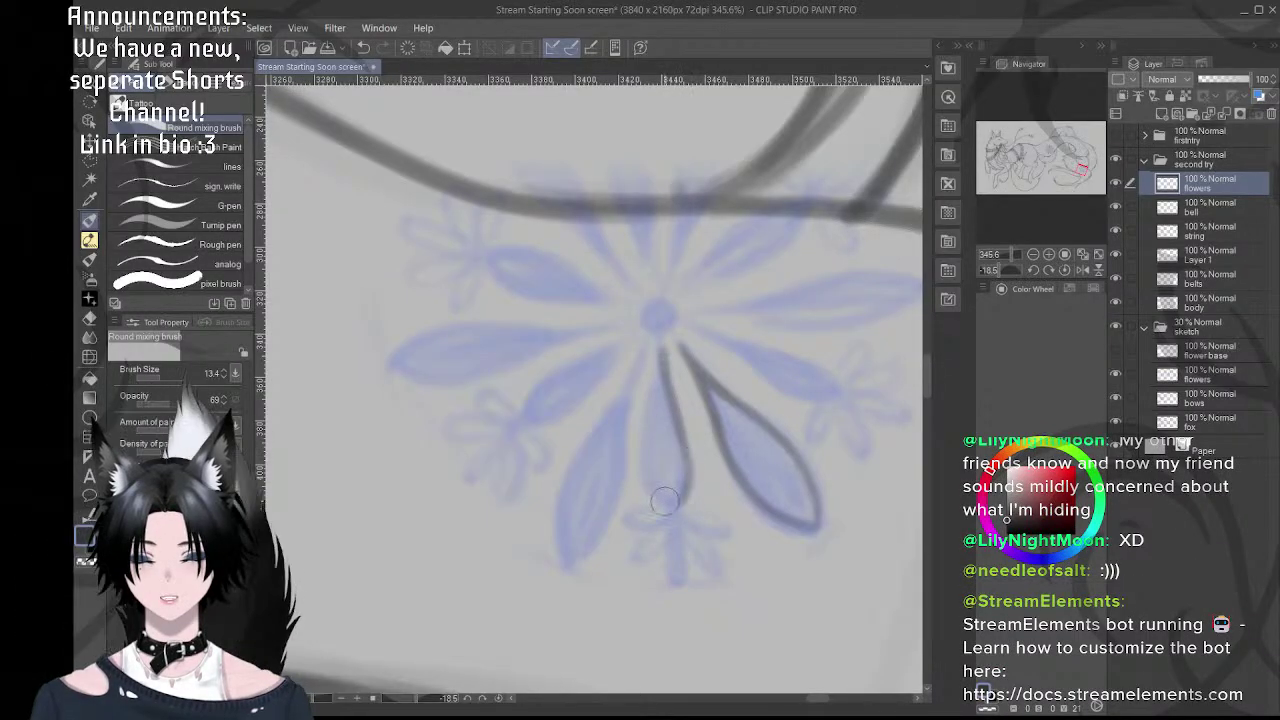
mouse_move(684, 456)
mouse_down()
mouse_move(686, 488)
mouse_move(651, 497)
mouse_move(651, 474)
mouse_up()
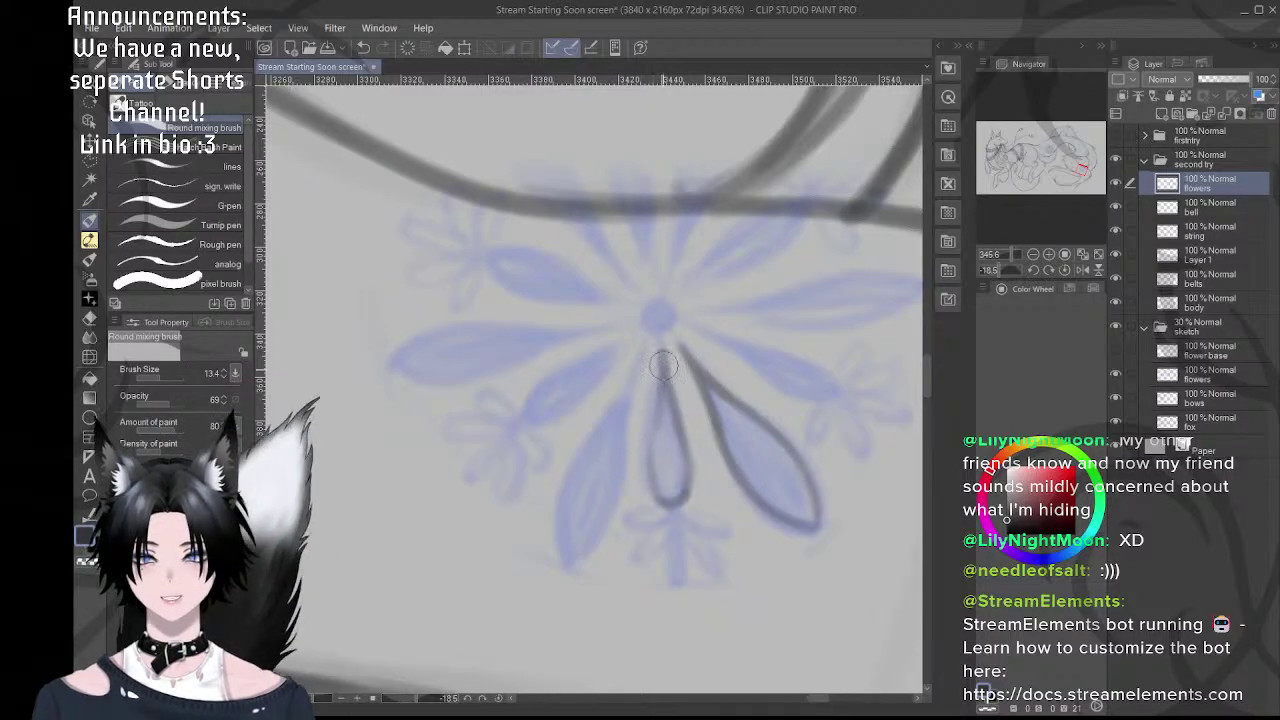
drag(662, 374, 656, 492)
drag(652, 440, 663, 499)
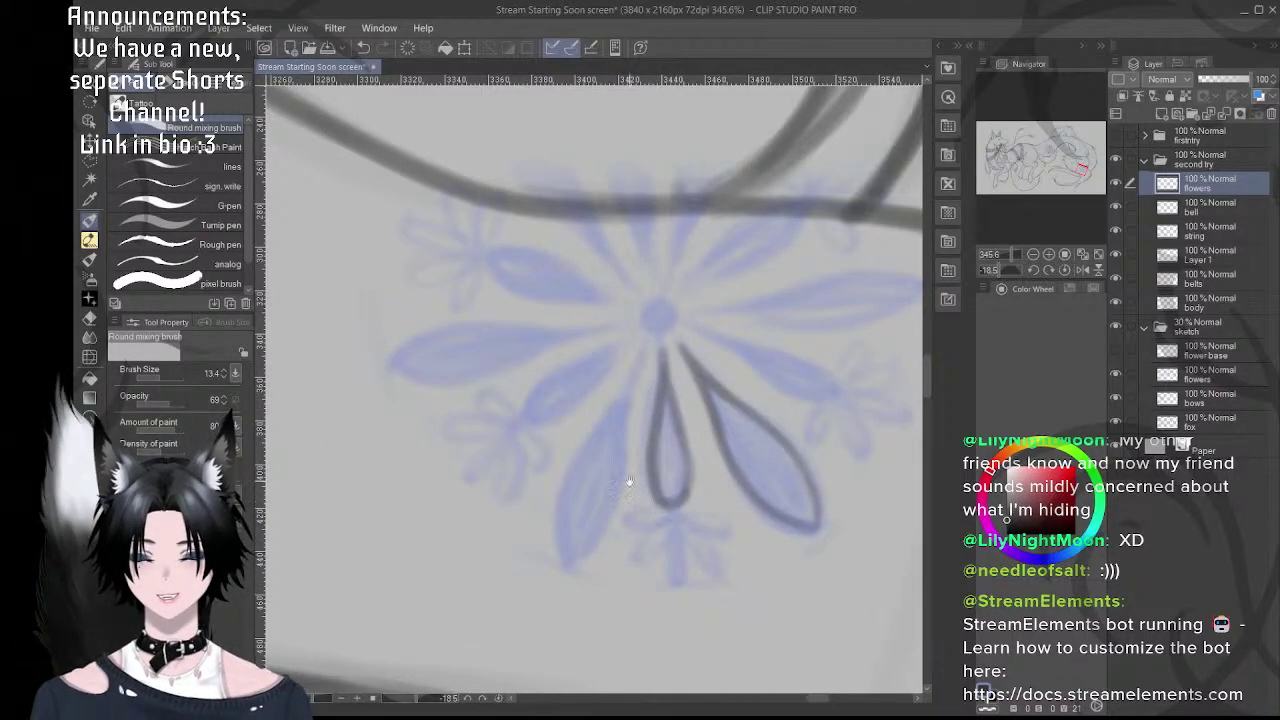
drag(692, 450, 730, 444)
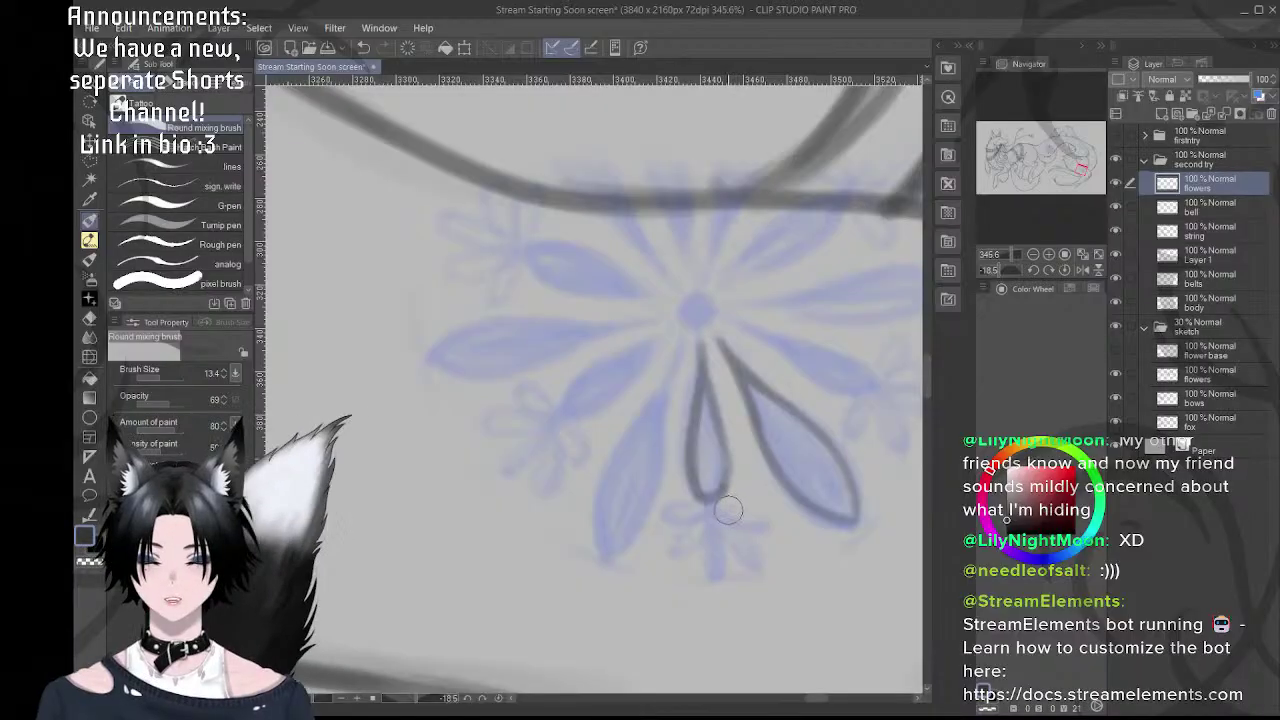
- Reshape the short petal's rounded end with Liquify at brush size 10.4, ending with the Round mixing brush active
key(j)
drag(727, 480, 723, 461)
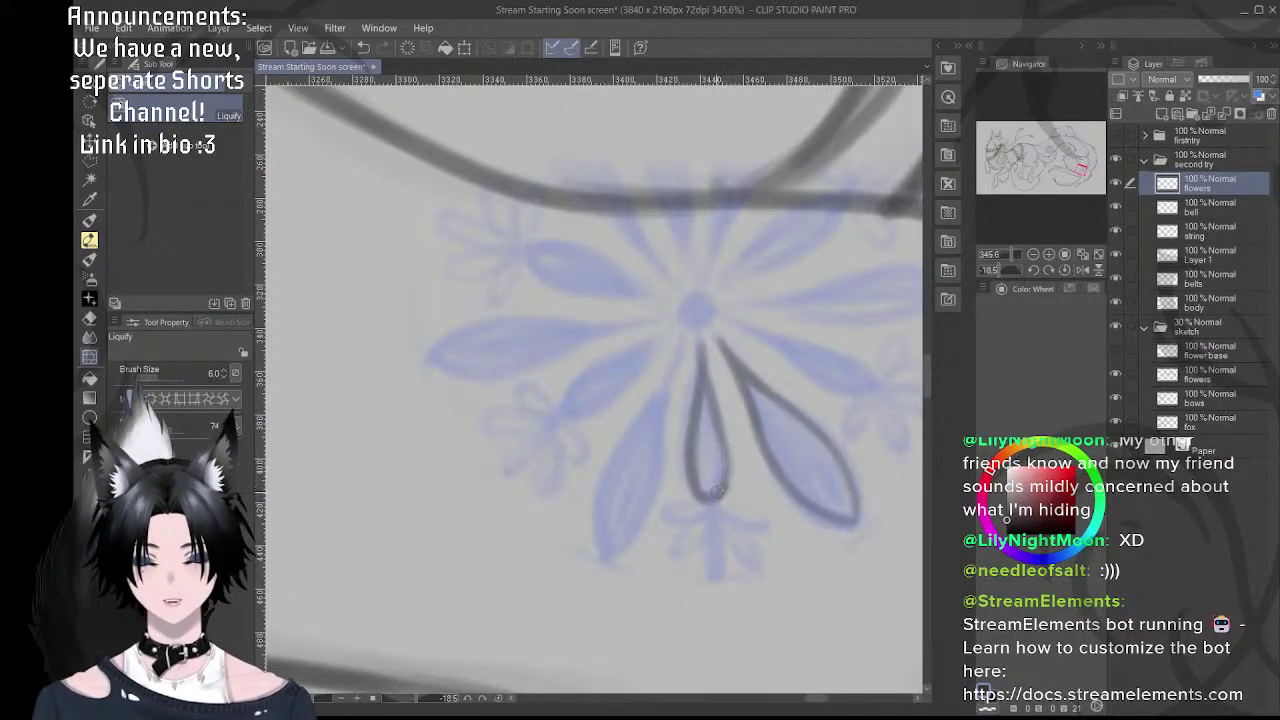
drag(716, 508, 716, 500)
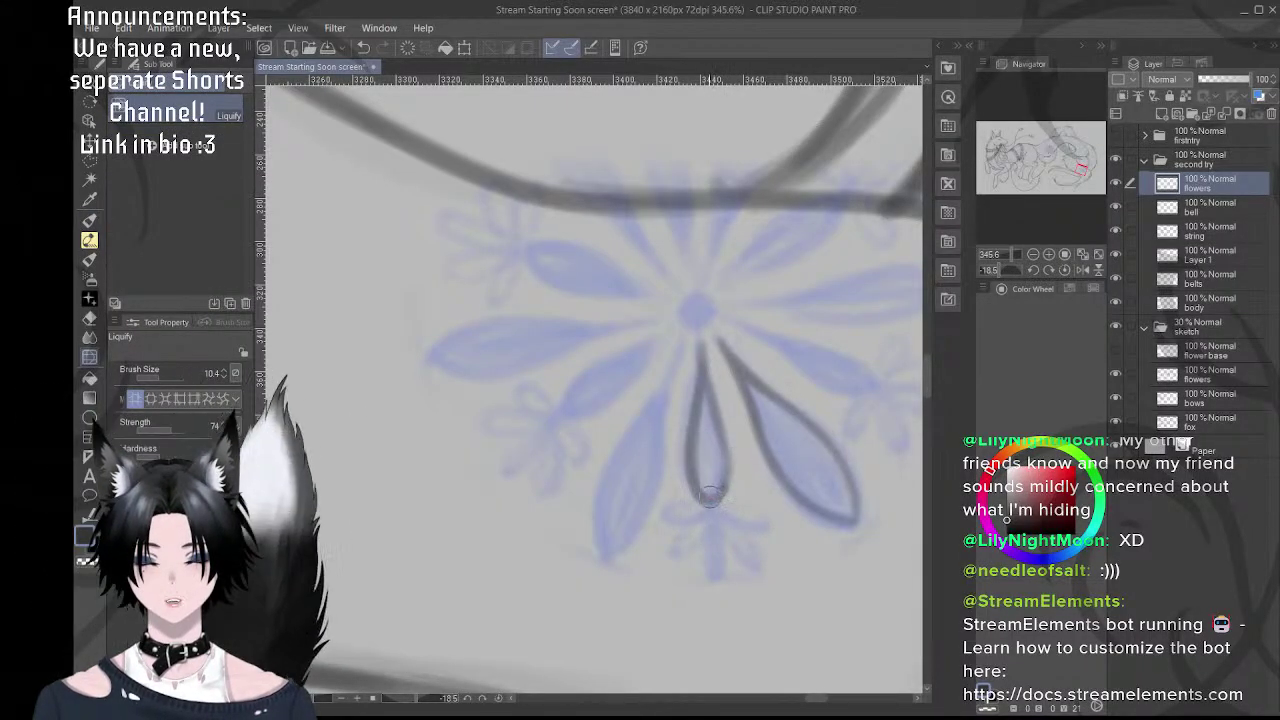
key(b)
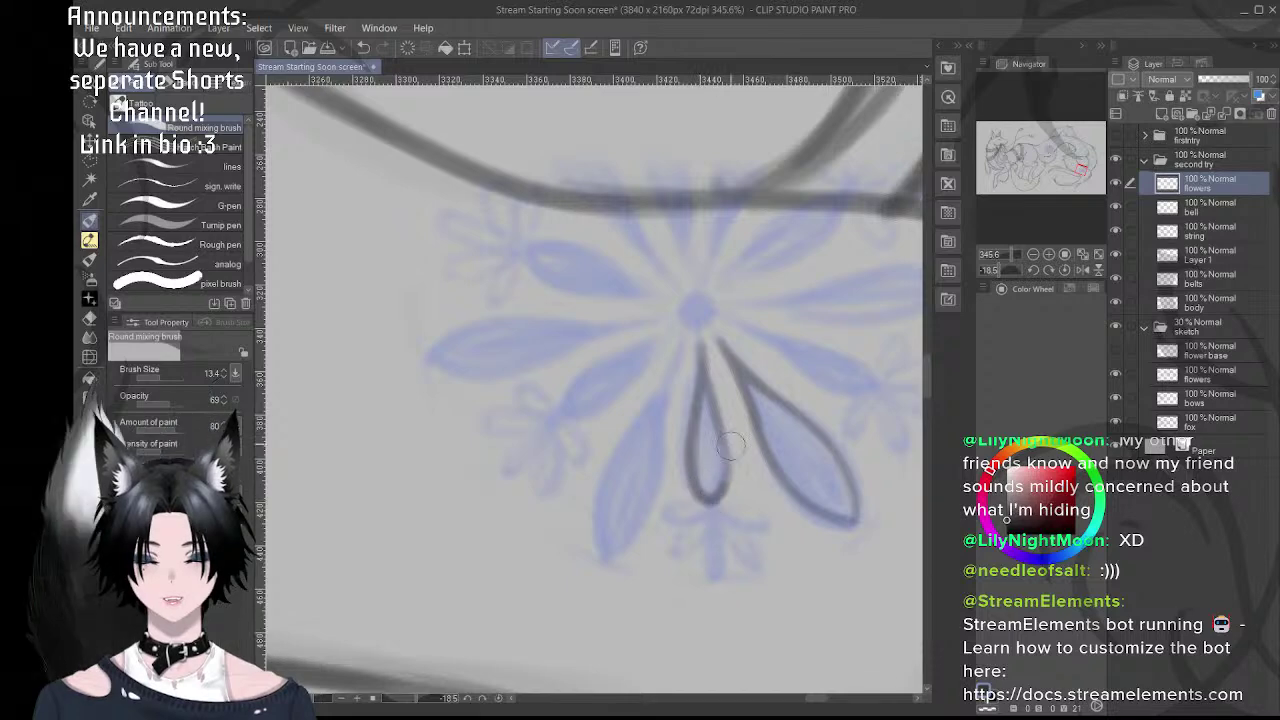
drag(721, 493, 744, 503)
- Ink the second long petal on the other side of the short petal, tracing both edges to its pointed tip
key(r)
drag(788, 405, 690, 330)
key(b)
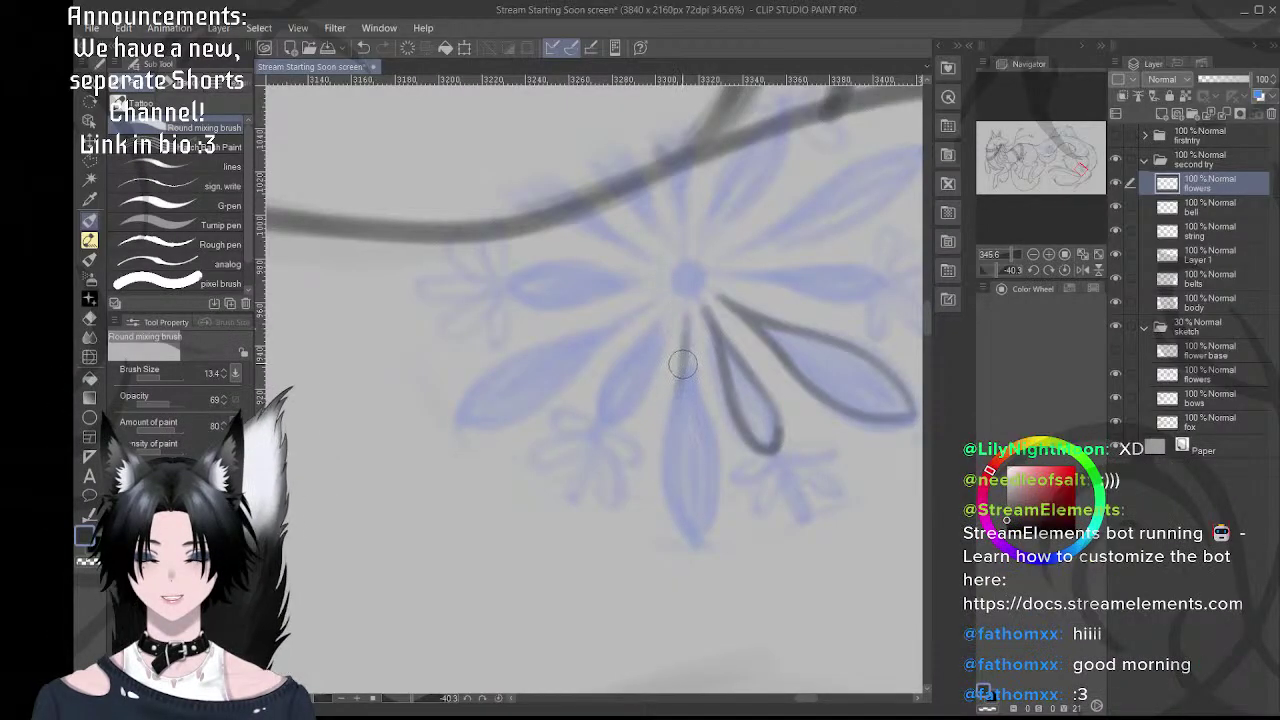
mouse_move(683, 365)
mouse_down()
mouse_move(669, 448)
mouse_move(705, 543)
mouse_up()
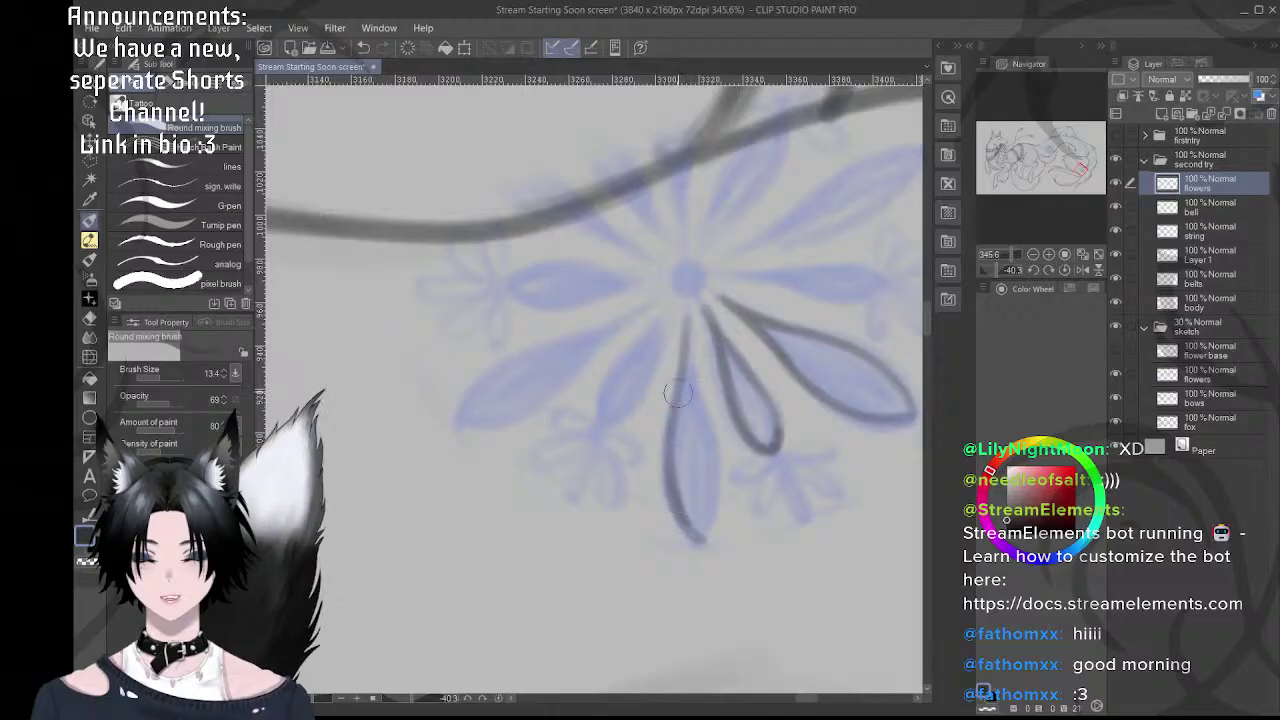
drag(686, 326, 699, 410)
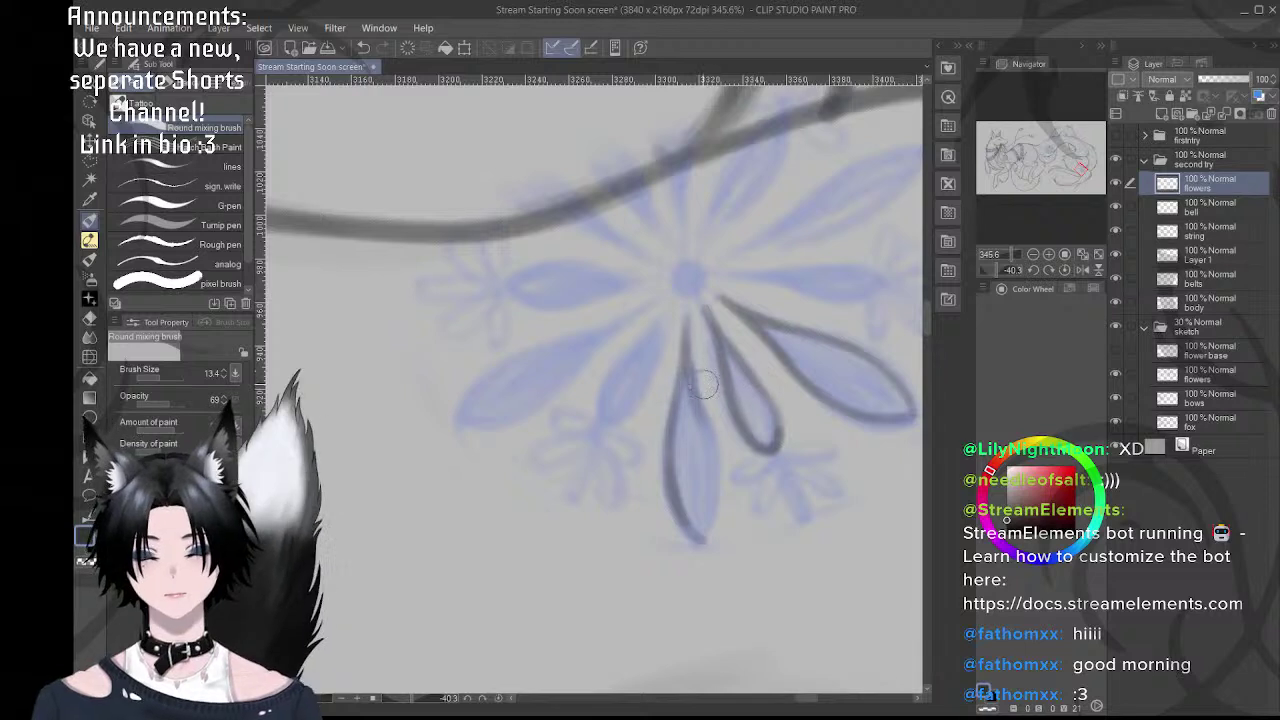
mouse_move(688, 374)
mouse_down()
mouse_move(708, 466)
mouse_move(713, 421)
mouse_up()
drag(706, 350, 727, 455)
drag(713, 401, 714, 498)
mouse_move(730, 440)
mouse_down()
mouse_move(713, 508)
mouse_move(690, 385)
mouse_move(703, 288)
mouse_up()
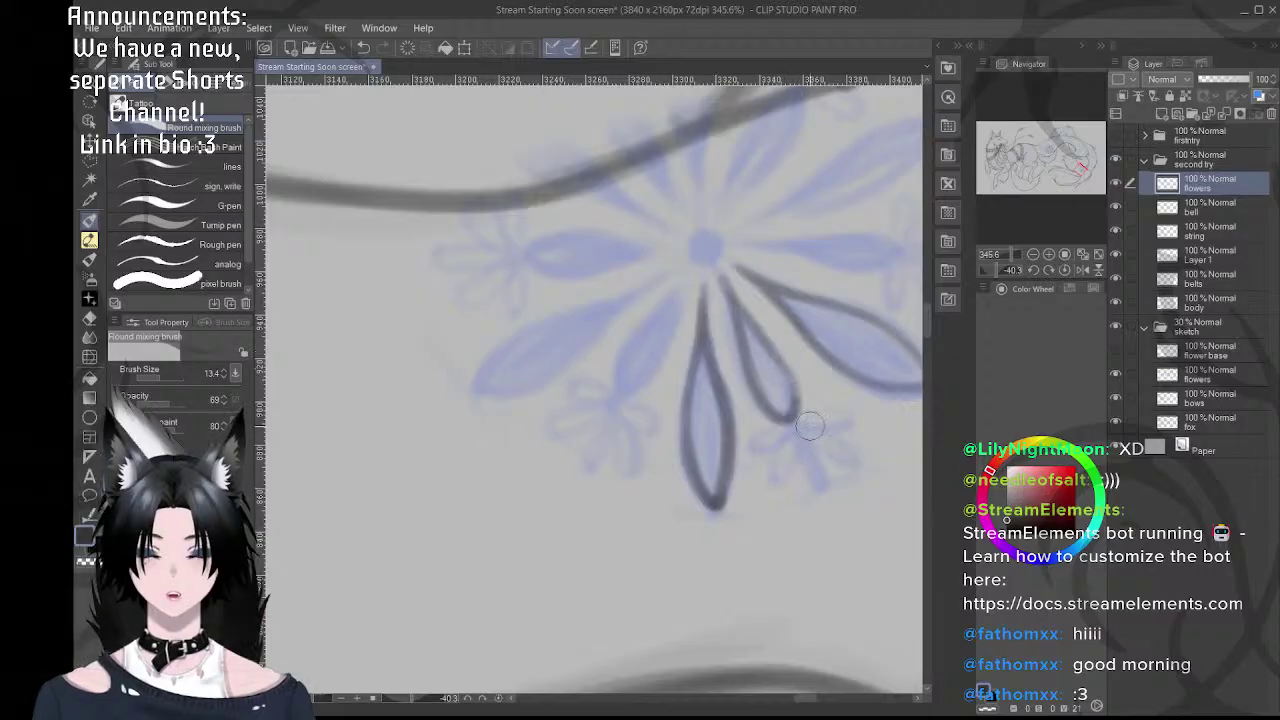
- Ink short radiating strokes for the small blossom at the short petal's tip, undoing misplaced ones
drag(801, 447, 686, 437)
drag(746, 346, 750, 393)
drag(680, 431, 700, 431)
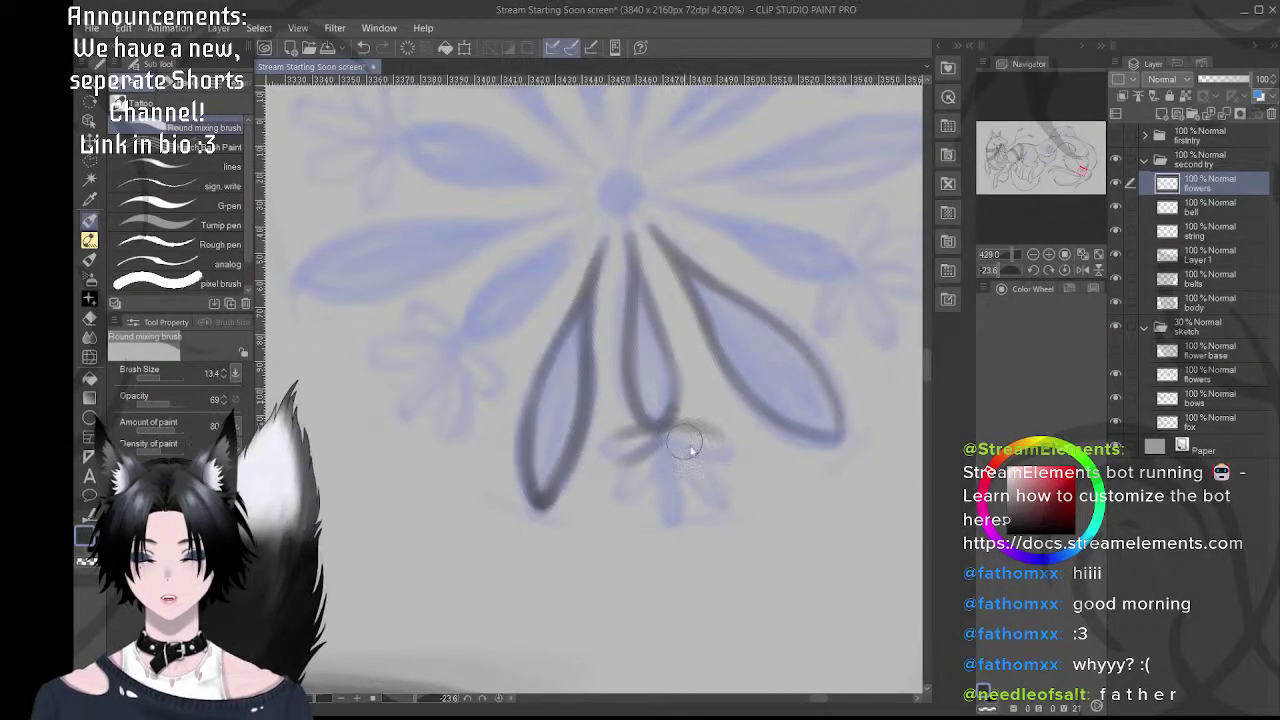
mouse_move(660, 432)
mouse_down()
mouse_move(663, 501)
mouse_move(663, 446)
mouse_move(702, 500)
mouse_up()
key(ctrl+z)
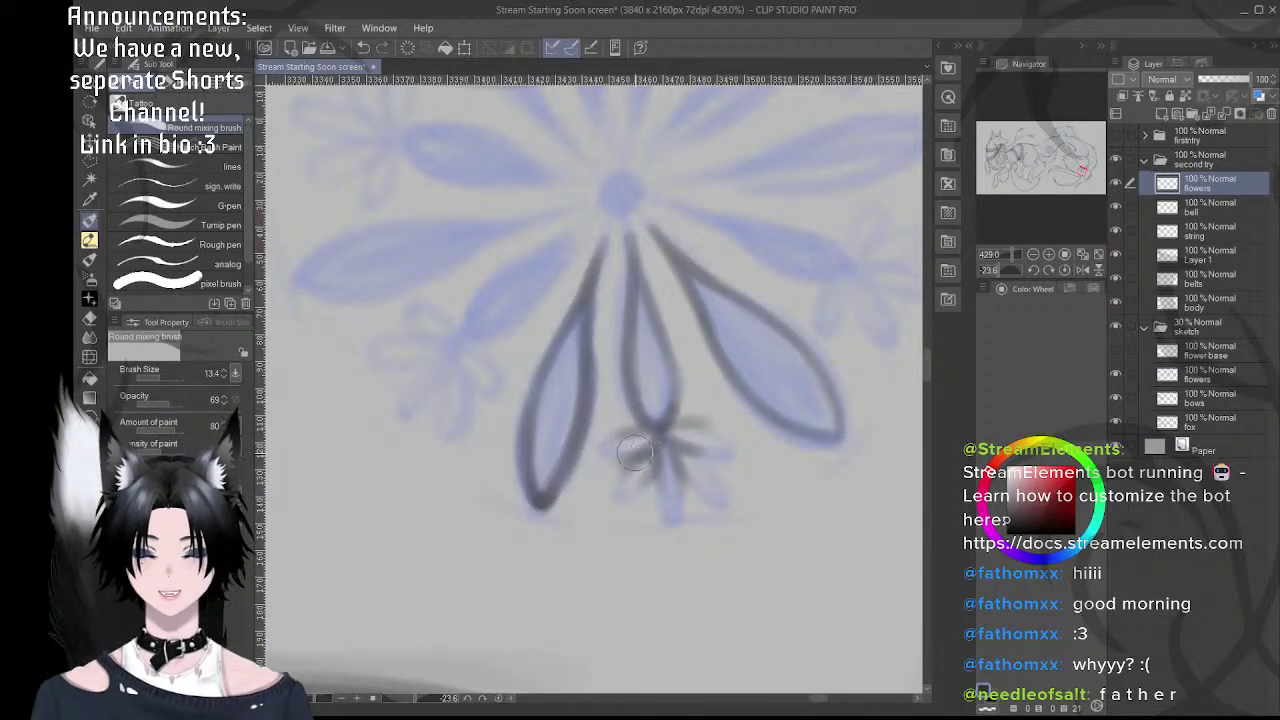
drag(648, 458, 627, 478)
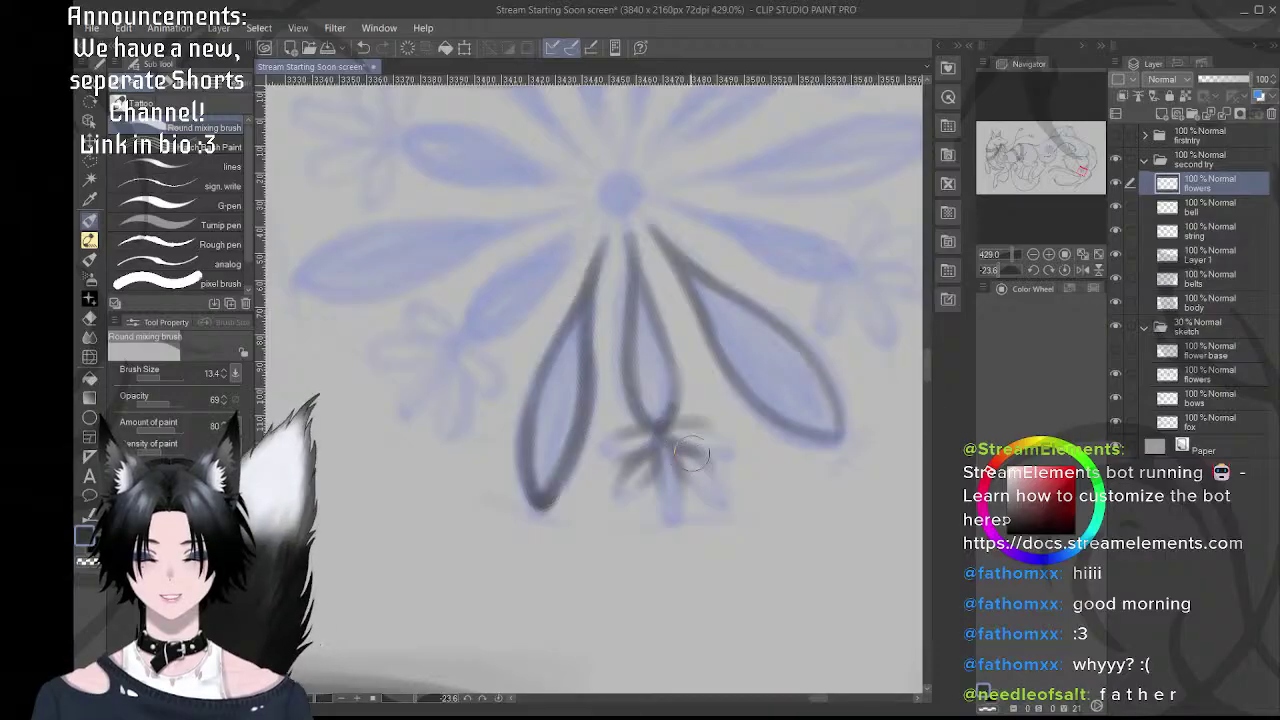
drag(675, 458, 706, 492)
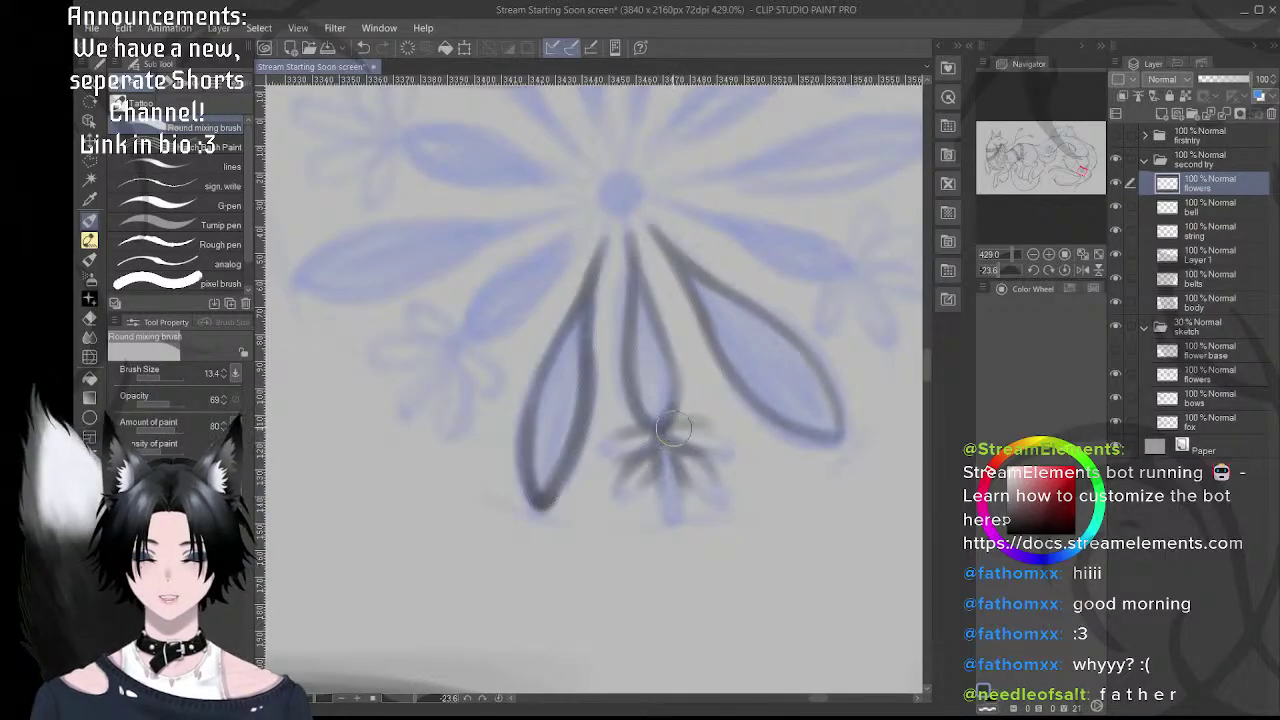
drag(668, 442, 664, 428)
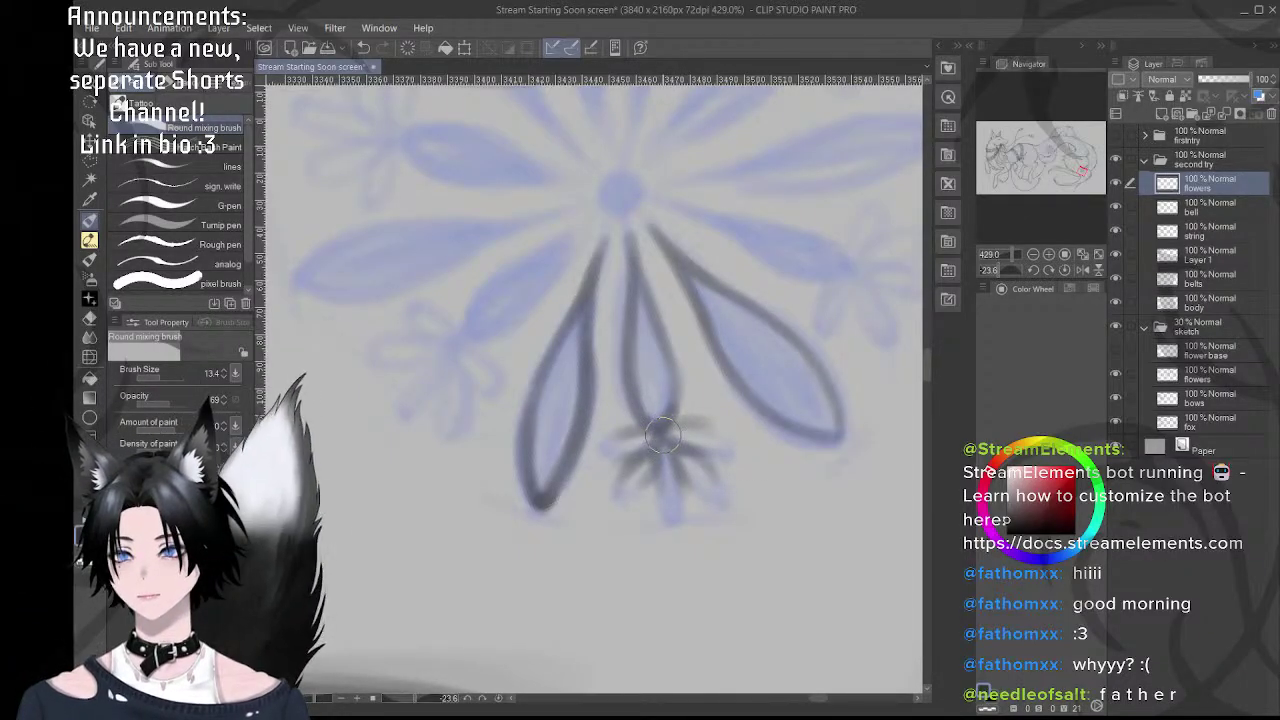
mouse_move(675, 393)
mouse_down()
mouse_move(669, 412)
mouse_move(718, 436)
mouse_move(706, 423)
mouse_up()
key(ctrl+z)
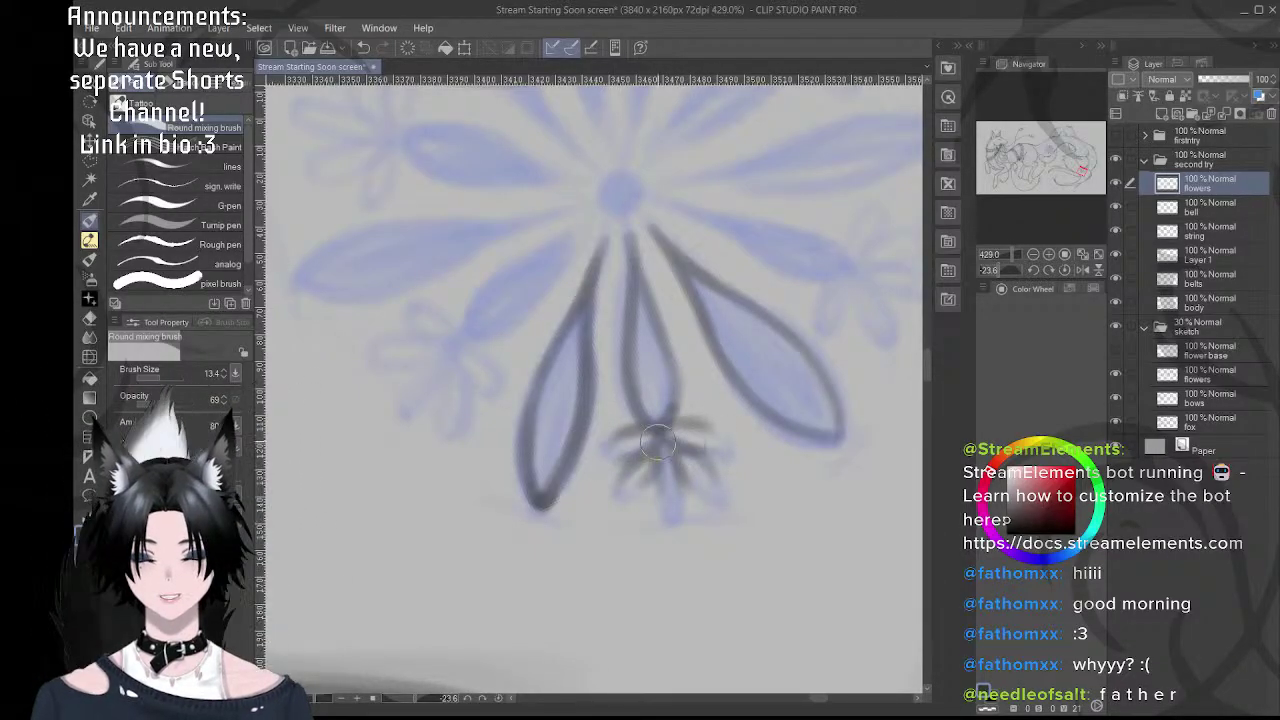
- Adjust the tip of the second long petal with Liquify at brush size 25.9, ending with the Round mixing brush active
scroll(680, 460, down, 5)
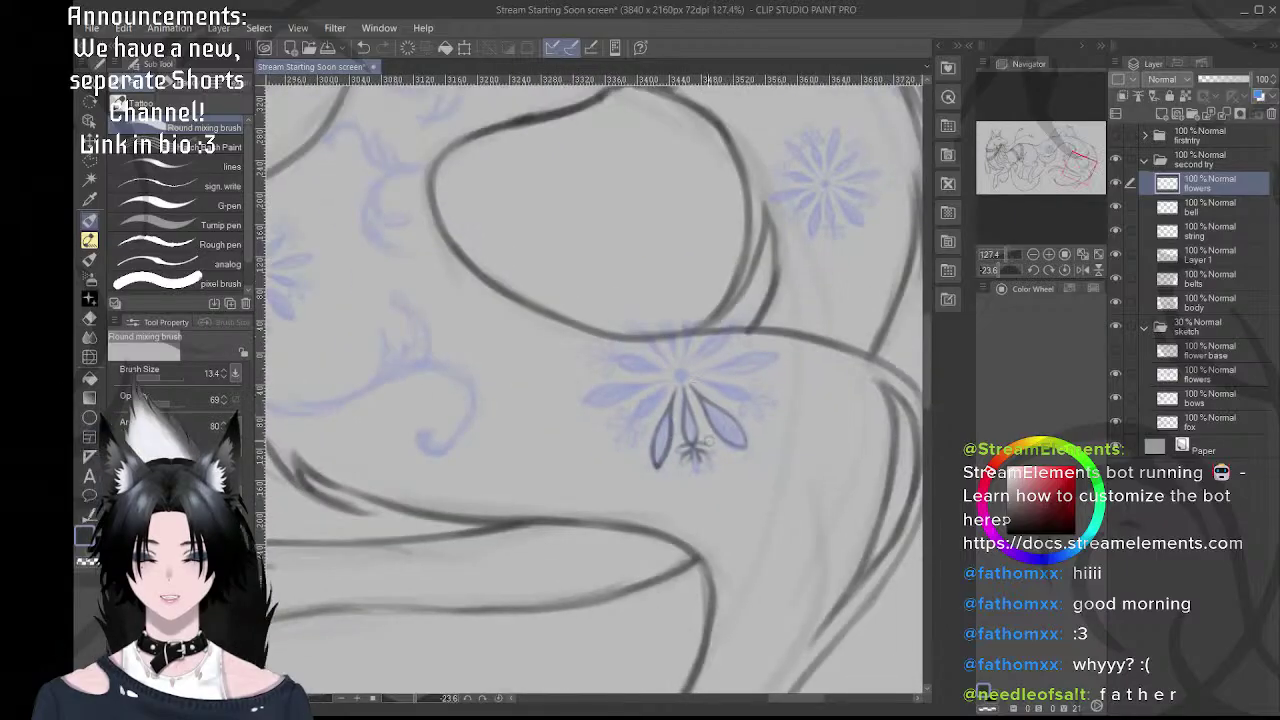
mouse_move(662, 438)
mouse_down()
mouse_move(722, 450)
mouse_move(704, 336)
mouse_move(670, 367)
mouse_up()
key(j)
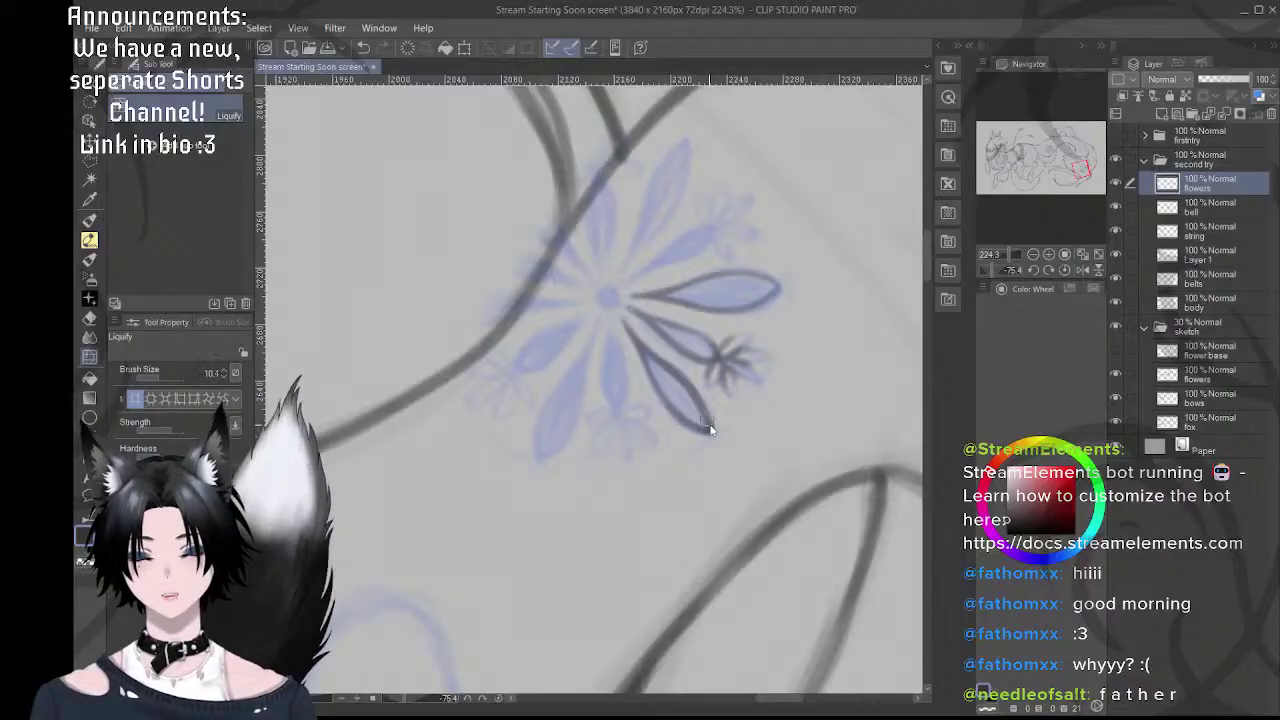
drag(707, 419, 726, 431)
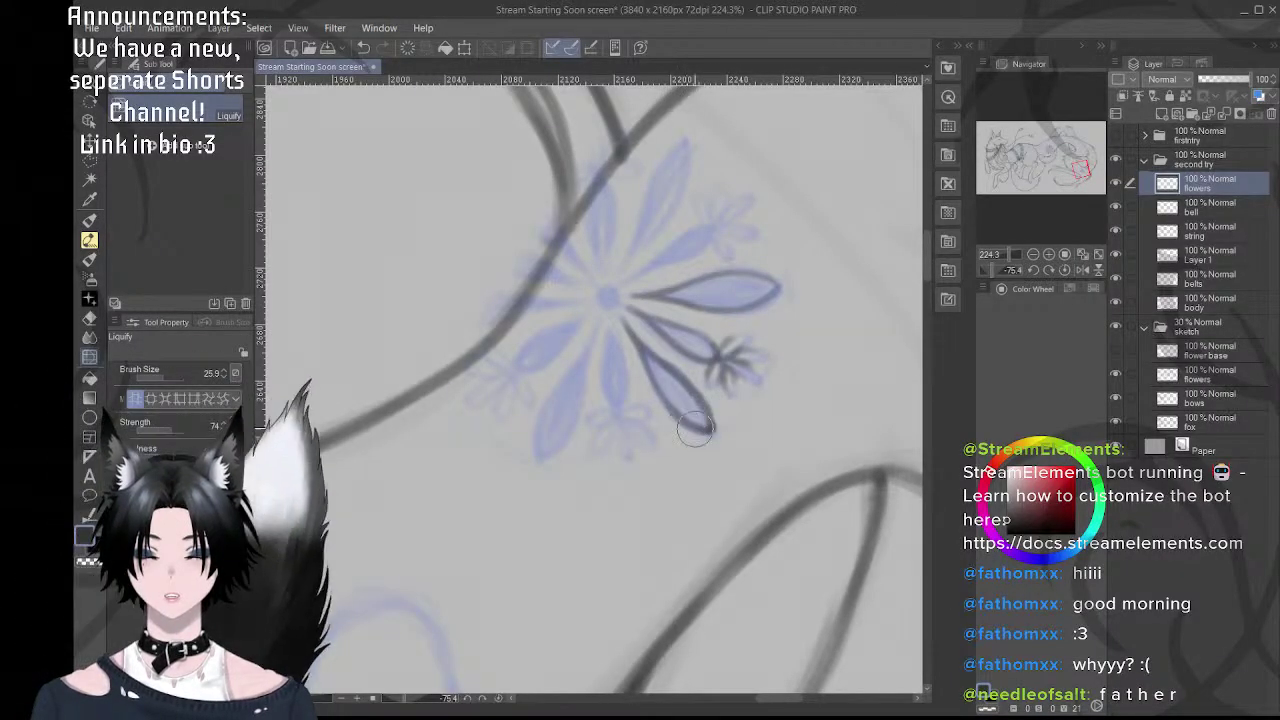
key(b)
- Ink both sides of the second short petal, next to the second long petal, over its blue sketch
scroll(650, 373, up, 4)
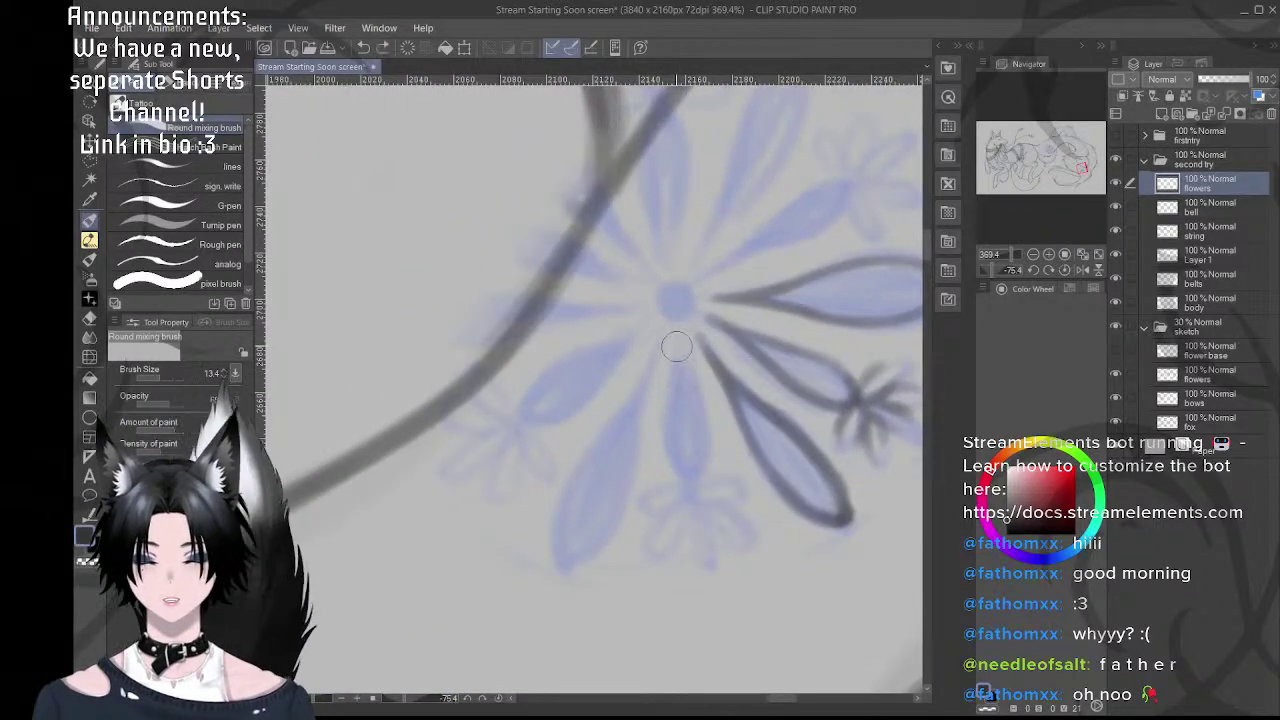
drag(675, 340, 666, 425)
mouse_move(674, 380)
mouse_down()
mouse_move(664, 450)
mouse_move(687, 475)
mouse_up()
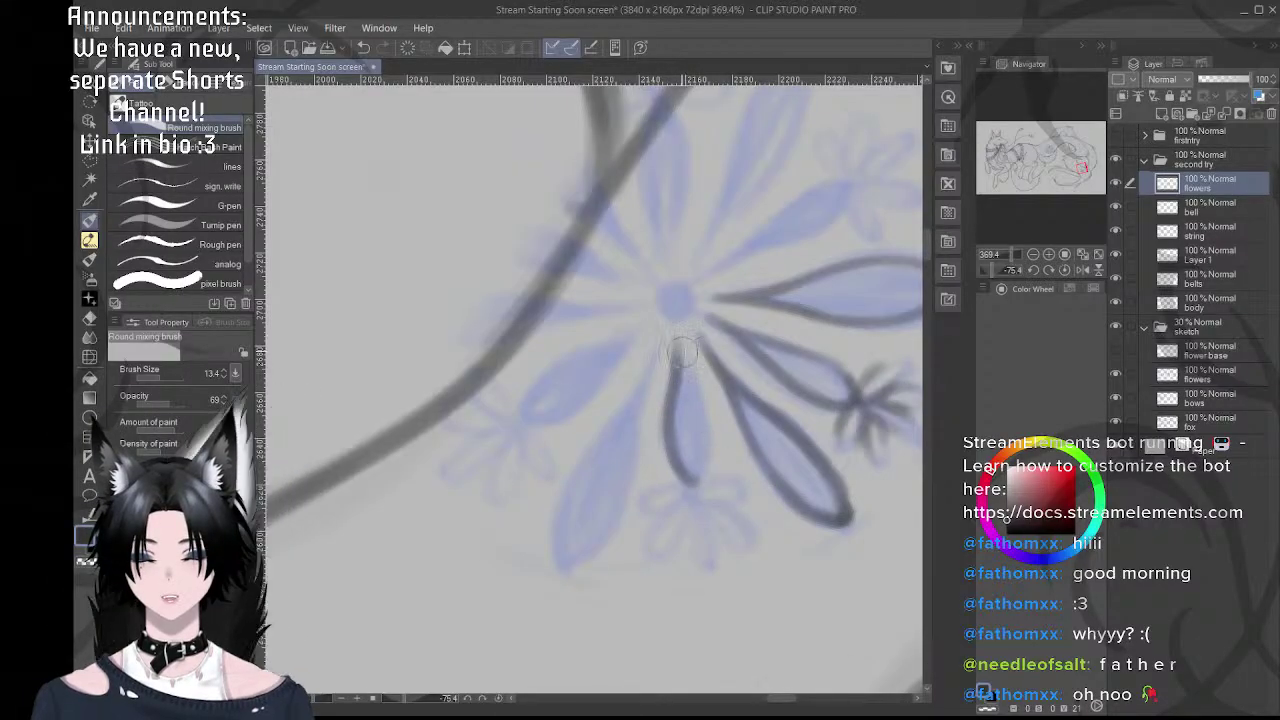
mouse_move(678, 355)
mouse_down()
mouse_move(706, 413)
mouse_move(677, 358)
mouse_move(699, 474)
mouse_move(700, 406)
mouse_up()
drag(700, 480, 690, 484)
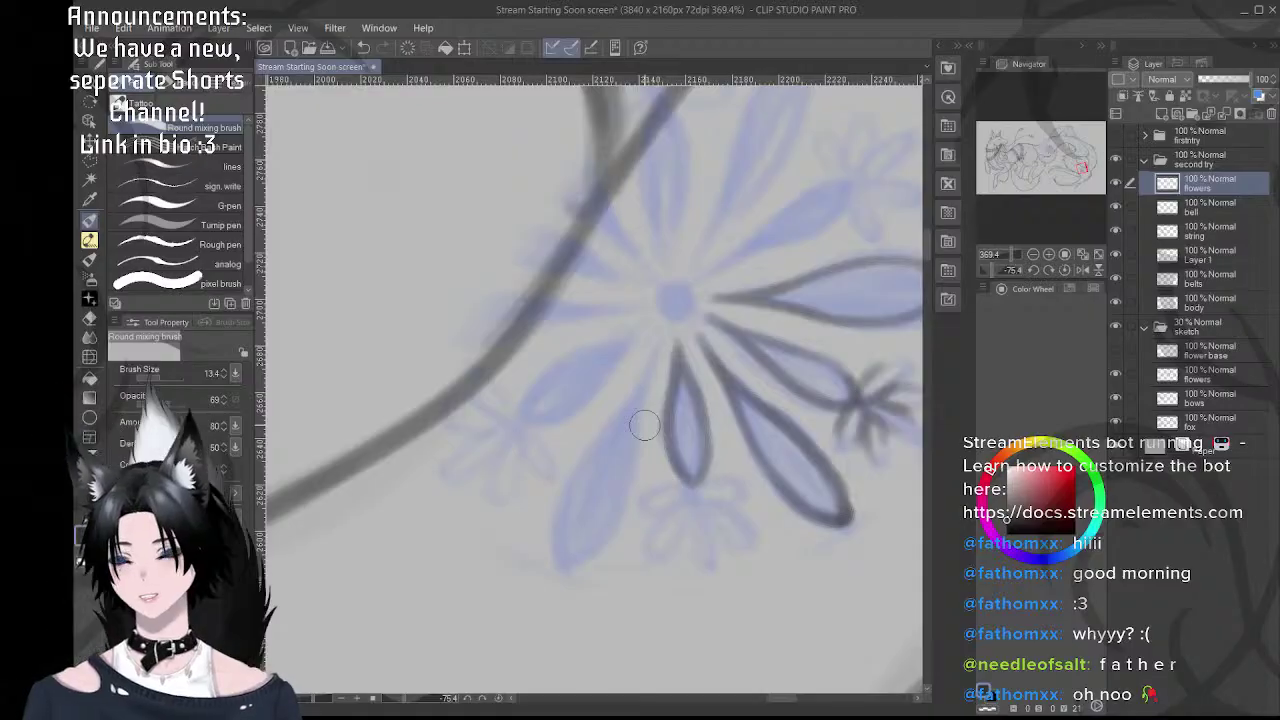
- Ink short radiating strokes for the small blossom at the tip of the second short petal
scroll(660, 440, up, 2)
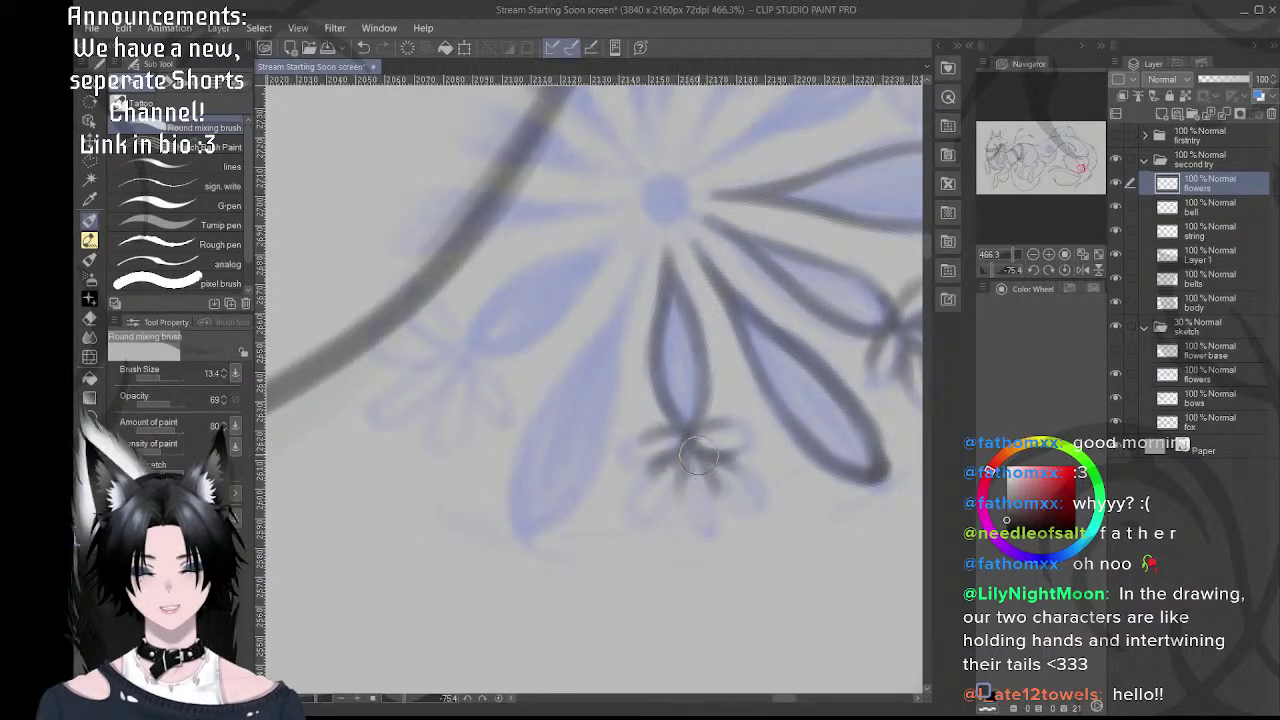
drag(683, 417, 713, 483)
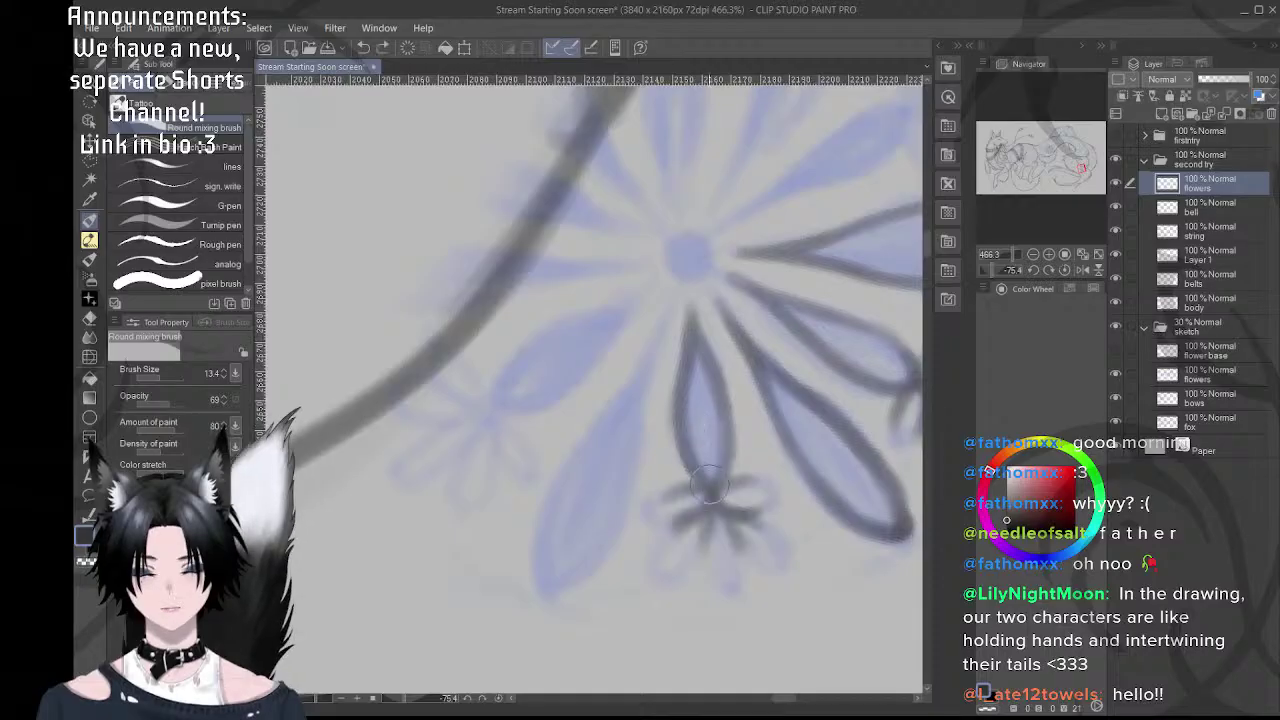
drag(657, 402, 697, 405)
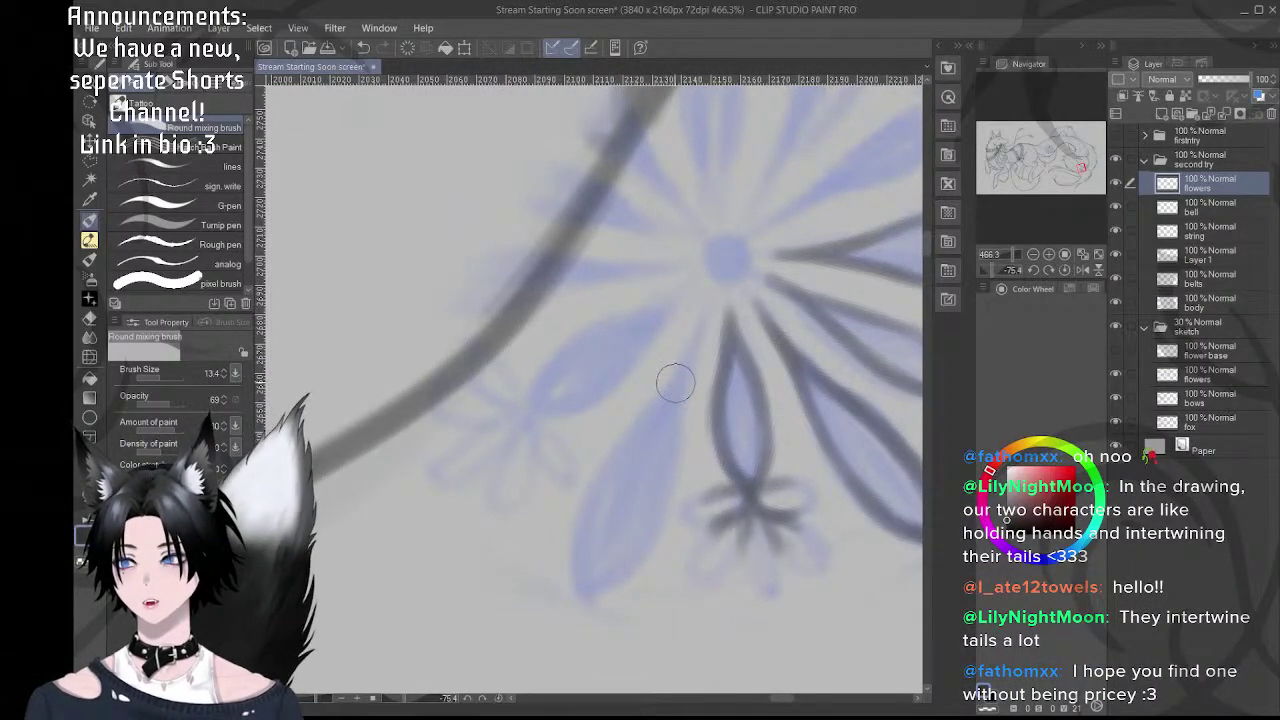
- Ink both sides and the tip of the third long petal over its blue sketch, redoing misplaced strokes
key(r)
drag(706, 405, 749, 321)
key(b)
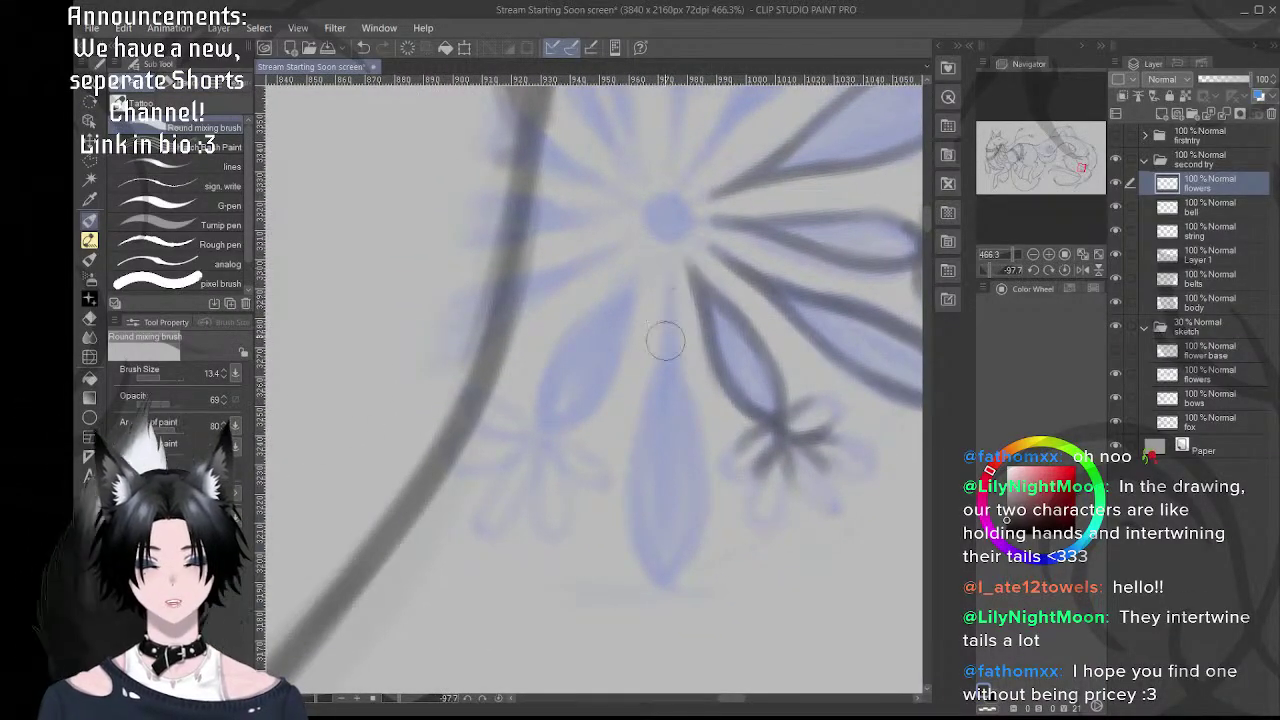
drag(669, 280, 657, 412)
mouse_move(670, 328)
mouse_down()
mouse_move(642, 450)
mouse_move(644, 428)
mouse_up()
key(ctrl+z)
mouse_move(663, 342)
mouse_down()
mouse_move(632, 500)
mouse_move(672, 580)
mouse_move(642, 530)
mouse_up()
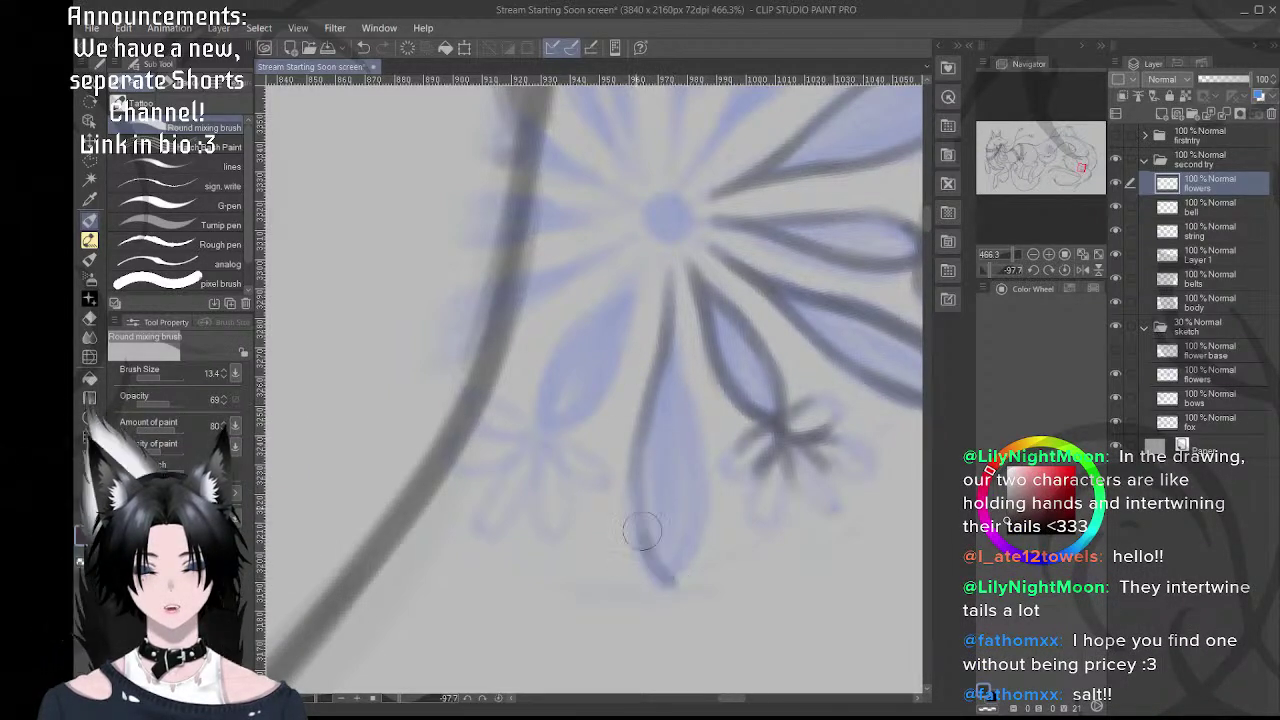
mouse_move(636, 452)
mouse_down()
mouse_move(637, 482)
mouse_move(662, 556)
mouse_up()
key(ctrl+z)
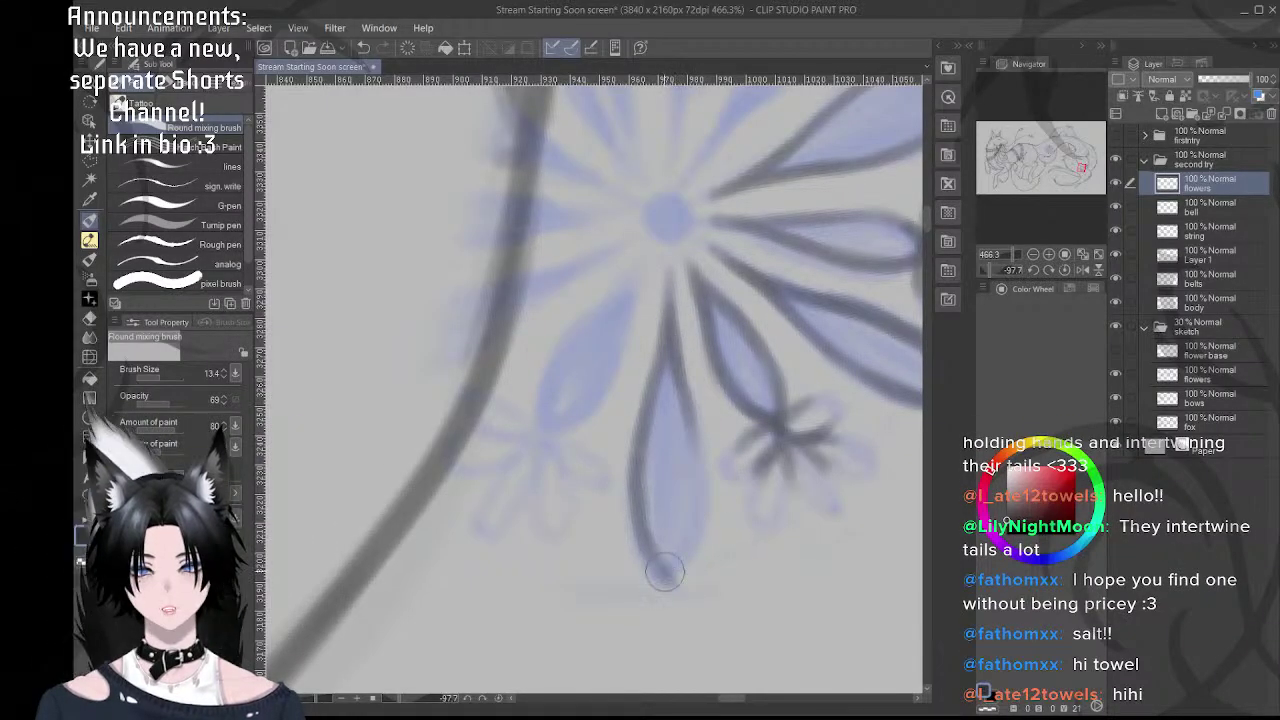
mouse_move(665, 572)
mouse_down()
mouse_move(697, 483)
mouse_move(683, 403)
mouse_move(688, 545)
mouse_up()
mouse_move(692, 424)
mouse_down()
mouse_move(698, 528)
mouse_move(662, 580)
mouse_move(688, 567)
mouse_move(670, 568)
mouse_move(645, 508)
mouse_up()
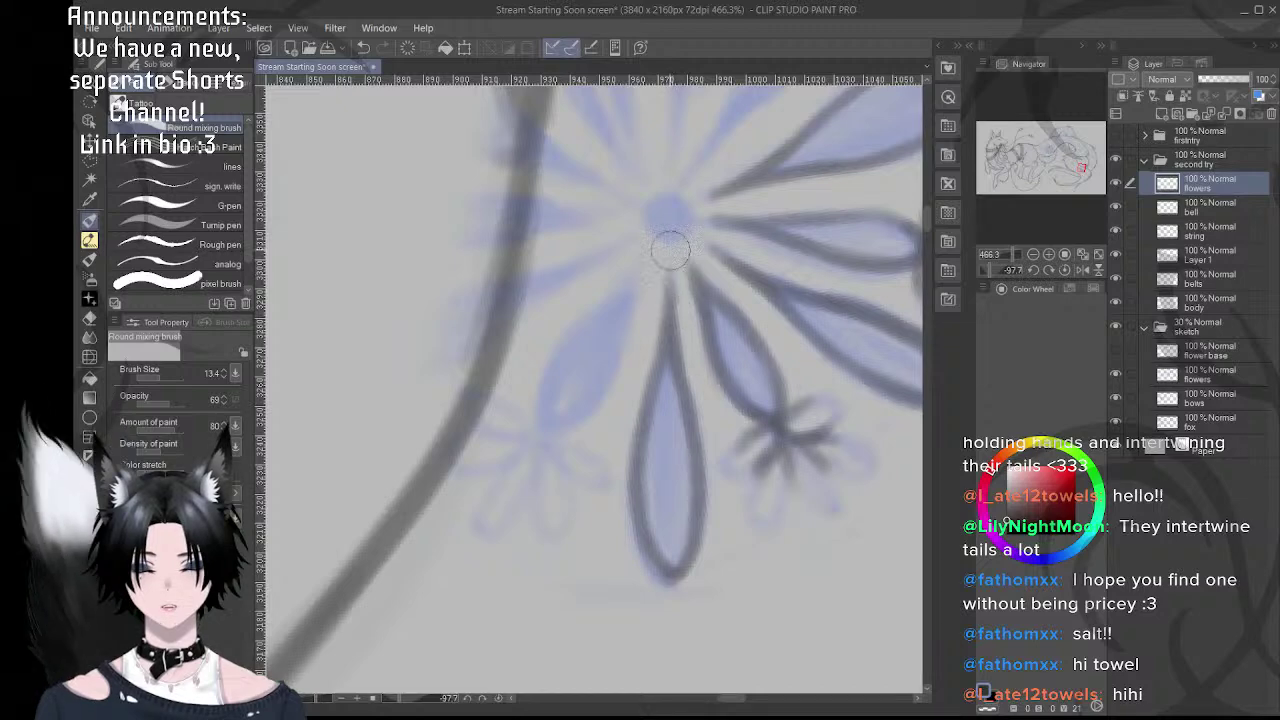
- Ink both sides of the third short petal, beside the third long petal, over its blue sketch
key(r)
drag(790, 395, 775, 306)
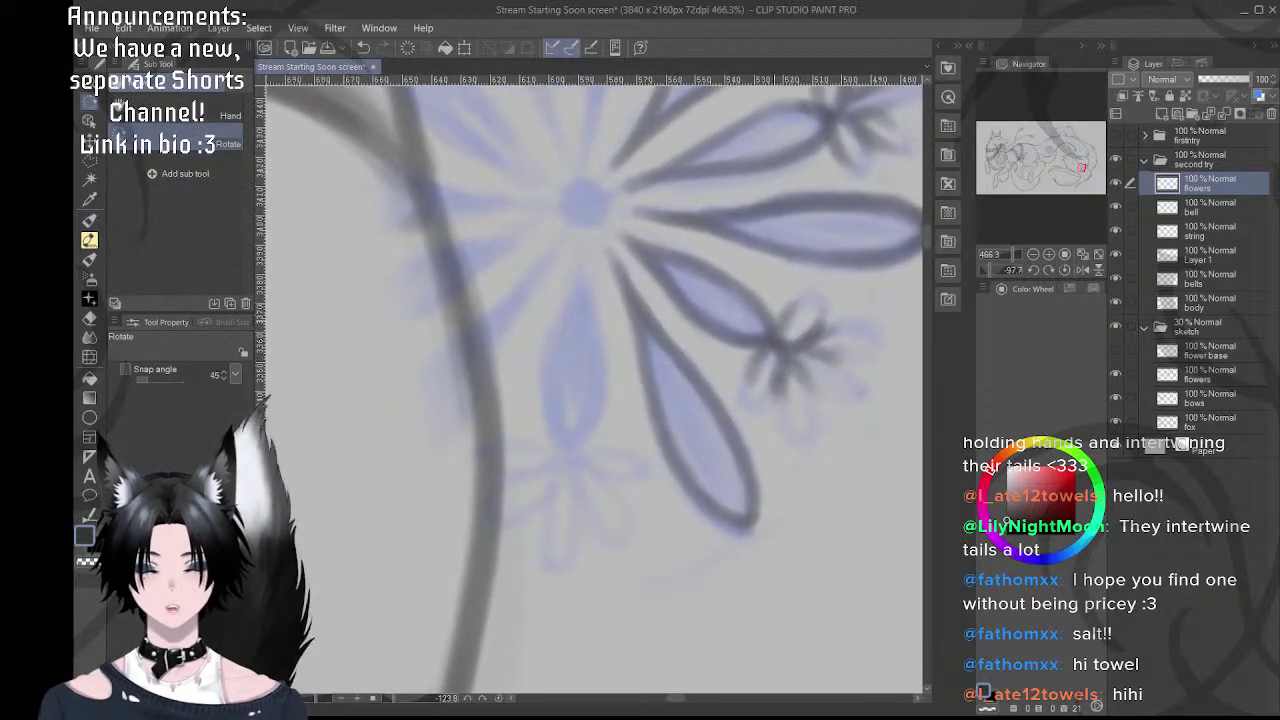
drag(654, 420, 739, 456)
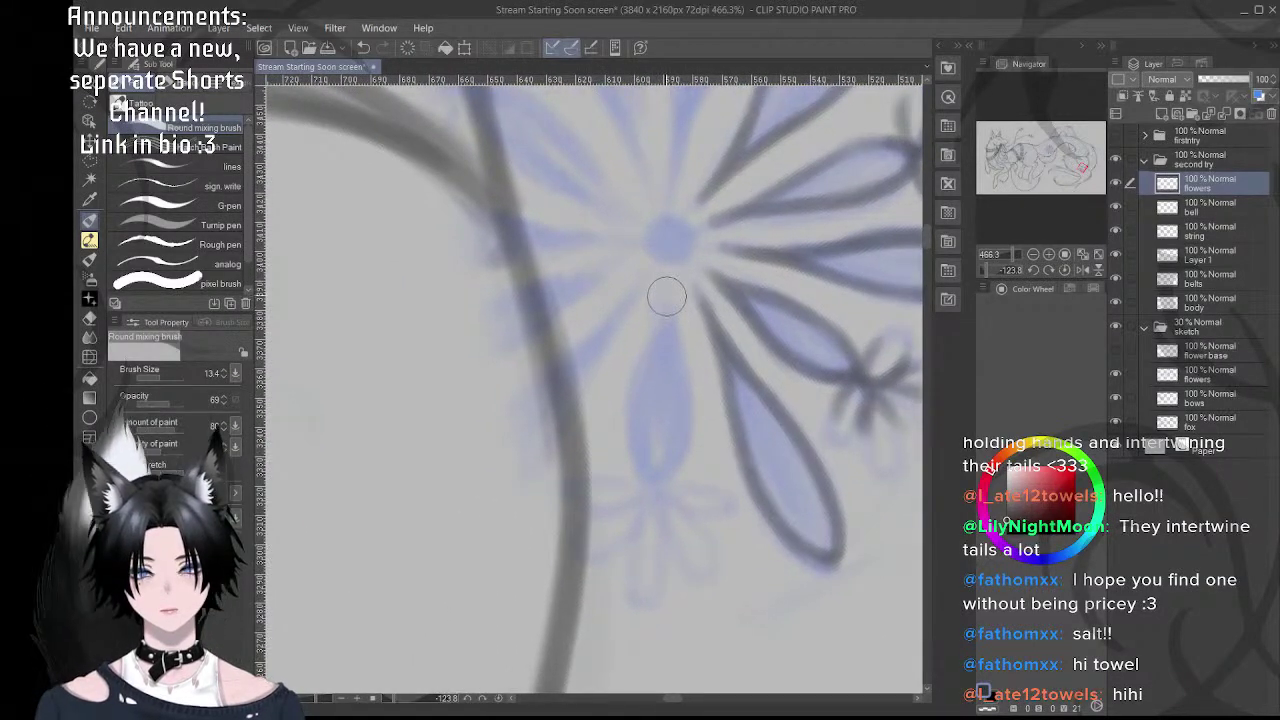
drag(667, 296, 640, 450)
key(ctrl+z)
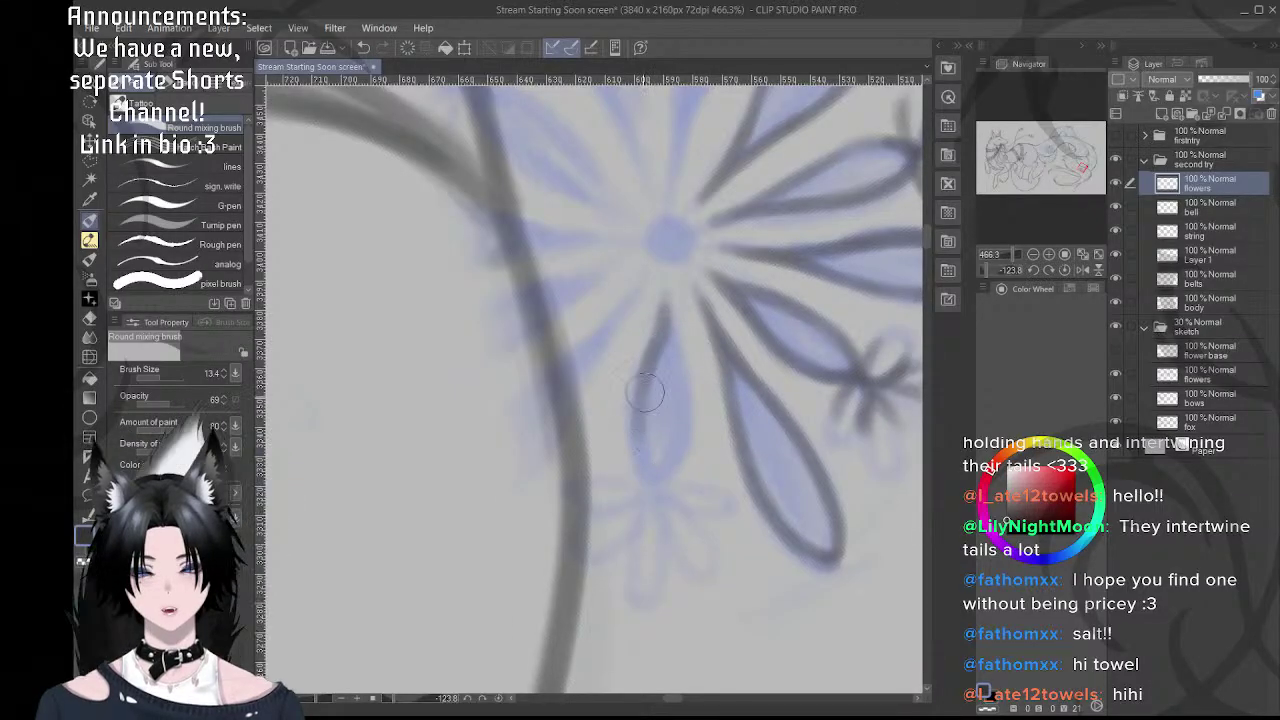
mouse_move(645, 393)
mouse_down()
mouse_move(651, 480)
mouse_move(640, 395)
mouse_up()
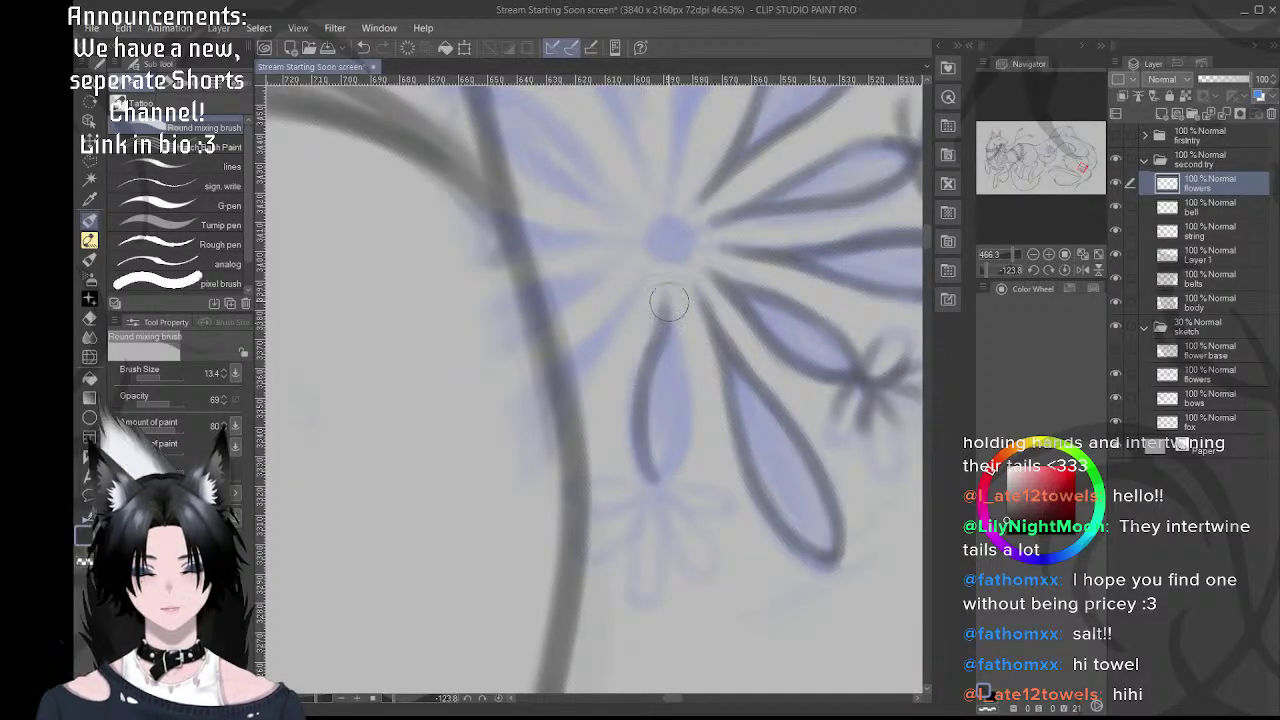
drag(669, 303, 677, 366)
key(ctrl+z)
mouse_move(667, 308)
mouse_down()
mouse_move(682, 401)
mouse_move(673, 341)
mouse_move(669, 459)
mouse_move(670, 361)
mouse_move(680, 406)
mouse_move(651, 481)
mouse_move(676, 433)
mouse_move(654, 476)
mouse_move(671, 466)
mouse_move(652, 460)
mouse_move(669, 258)
mouse_up()
drag(667, 320, 682, 368)
- Ink short radiating strokes for the small blossom at the tip of the third short petal
drag(668, 419, 673, 332)
mouse_move(688, 399)
mouse_down()
mouse_move(727, 408)
mouse_move(688, 424)
mouse_move(709, 422)
mouse_move(670, 391)
mouse_move(669, 459)
mouse_move(667, 388)
mouse_move(661, 452)
mouse_move(665, 394)
mouse_move(654, 434)
mouse_up()
mouse_move(645, 382)
mouse_down()
mouse_move(660, 395)
mouse_move(632, 412)
mouse_move(648, 402)
mouse_move(659, 428)
mouse_move(649, 452)
mouse_move(673, 432)
mouse_up()
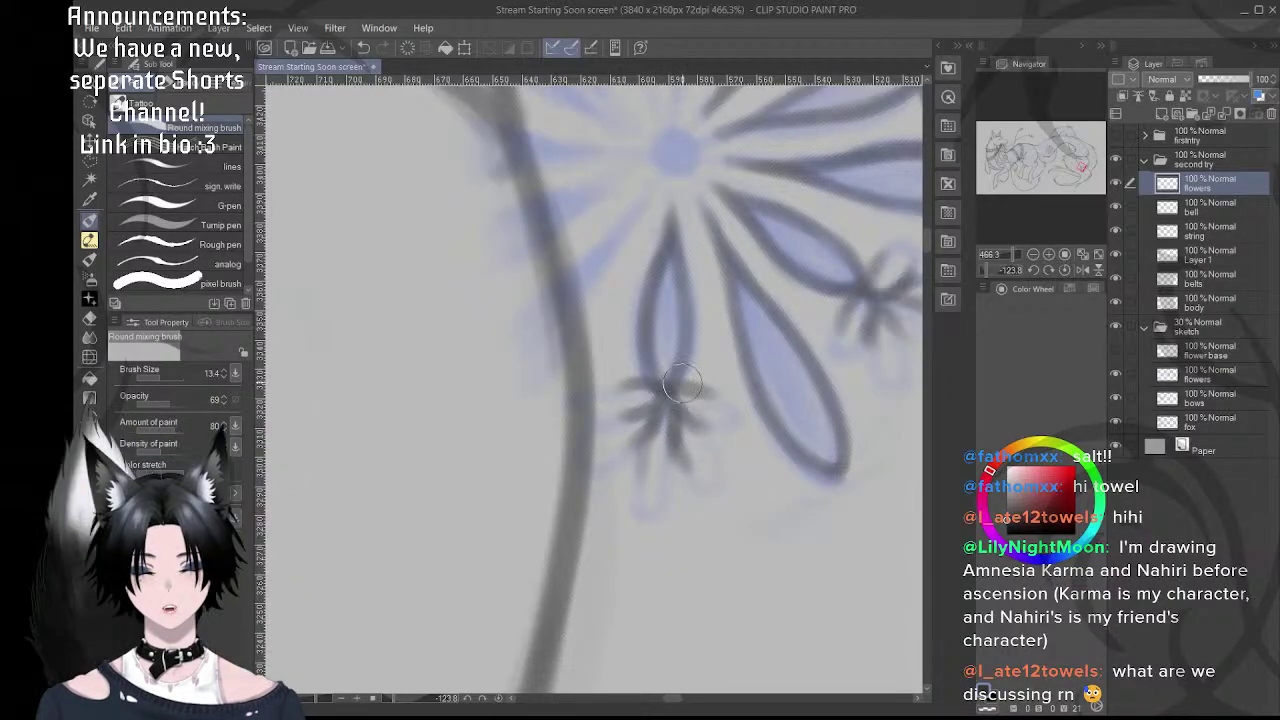
- Ink both sides of the next, partly covered petal, from the flower's centre to the thick dark body outline
scroll(705, 387, down, 5)
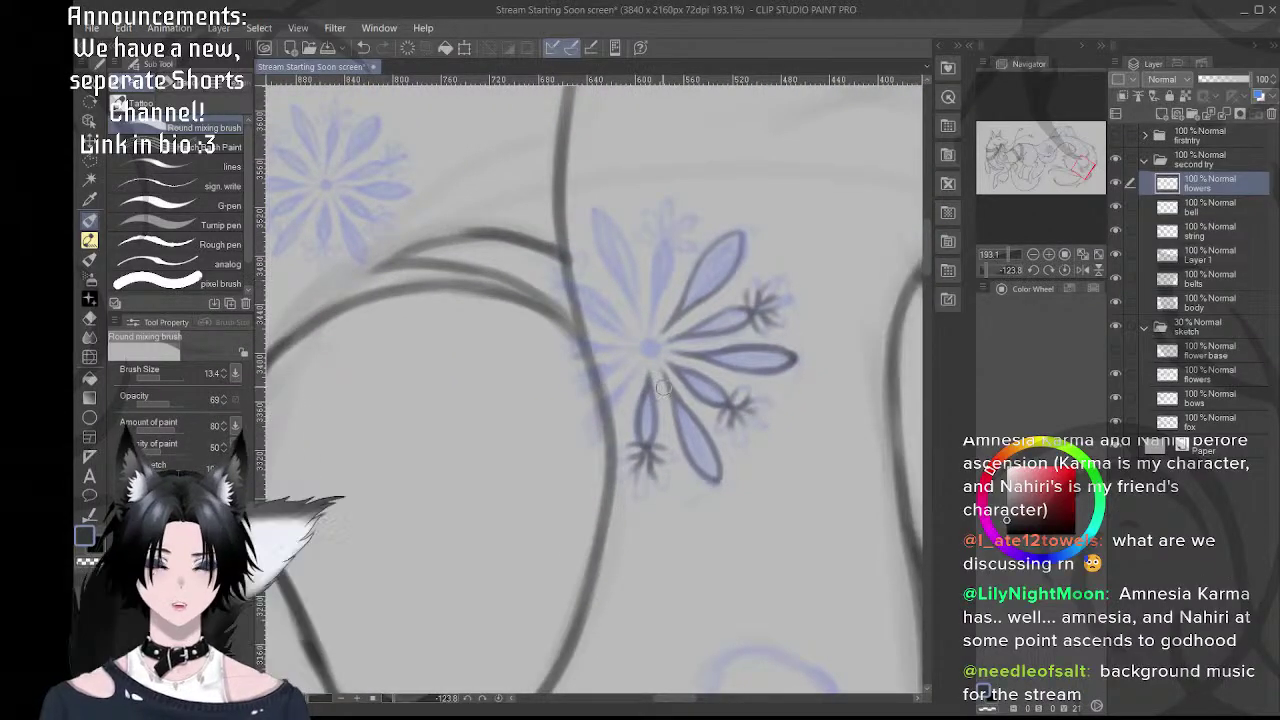
key(shift+space)
drag(657, 390, 631, 350)
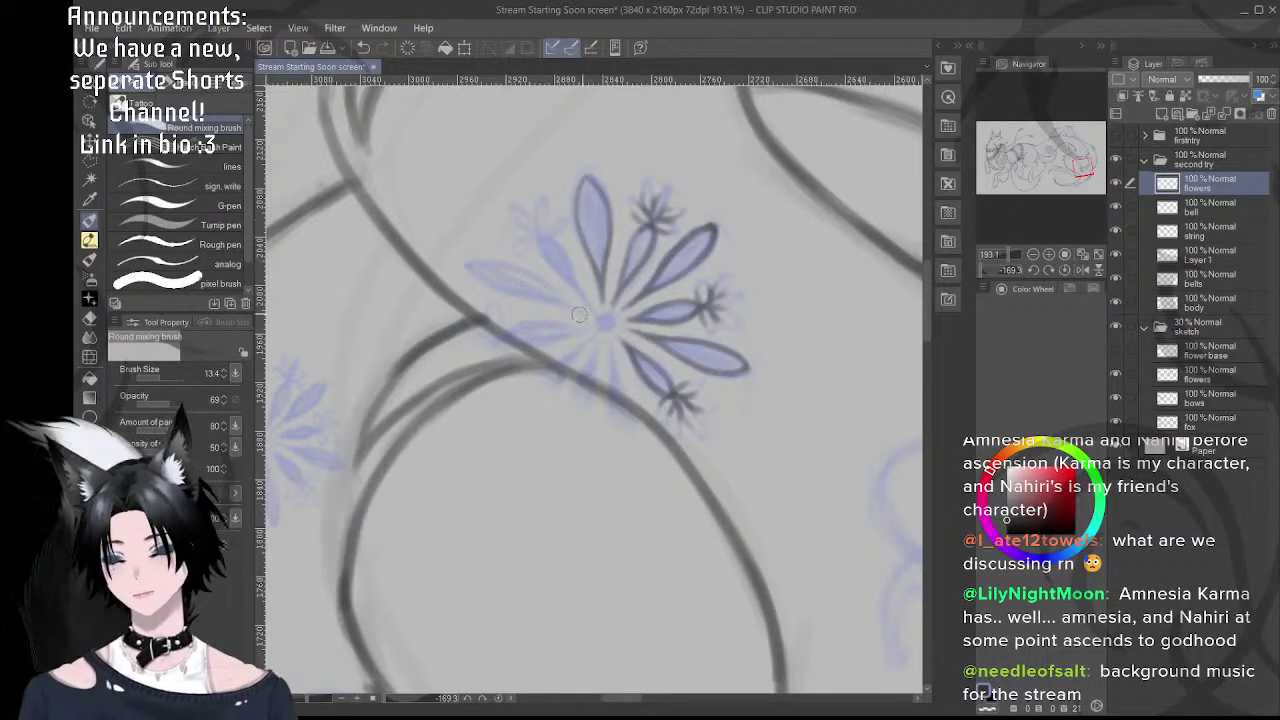
scroll(588, 324, up, 4)
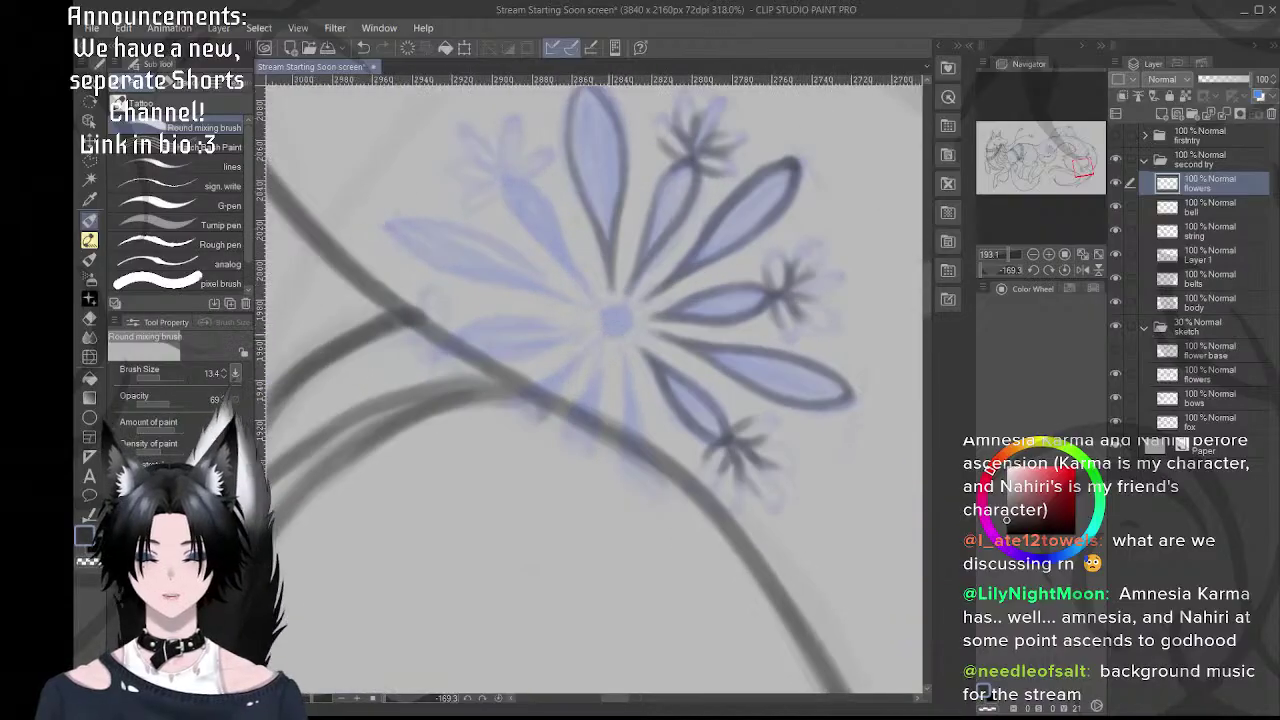
scroll(618, 362, up, 3)
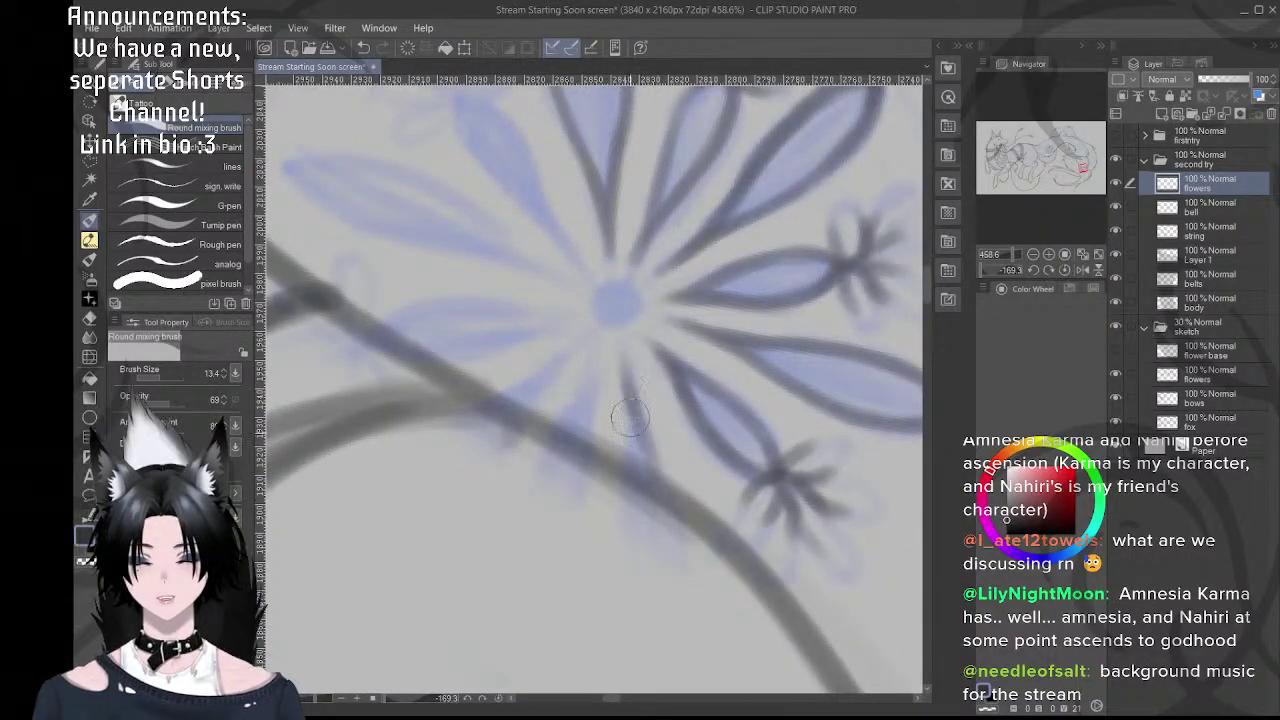
drag(630, 412, 635, 485)
drag(627, 385, 660, 491)
- Ink the next two partly covered petals, ending their sides at the thick dark body outline
drag(599, 447, 638, 468)
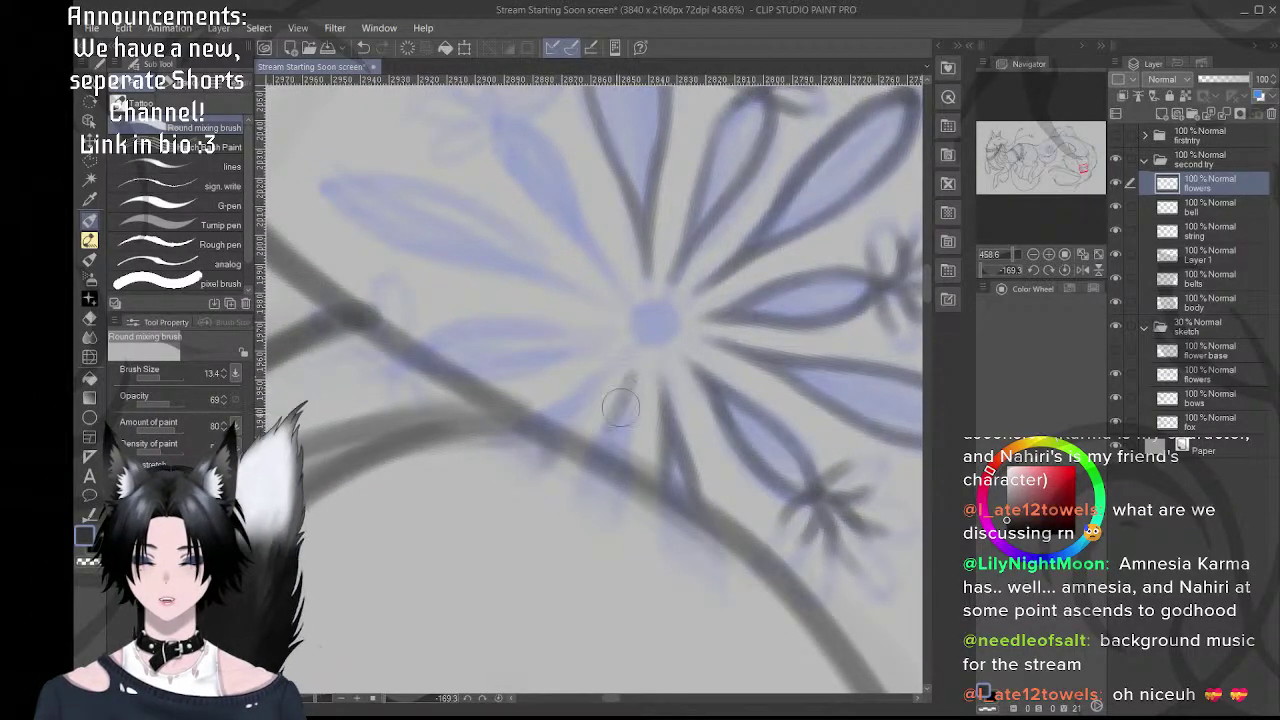
drag(625, 419, 627, 470)
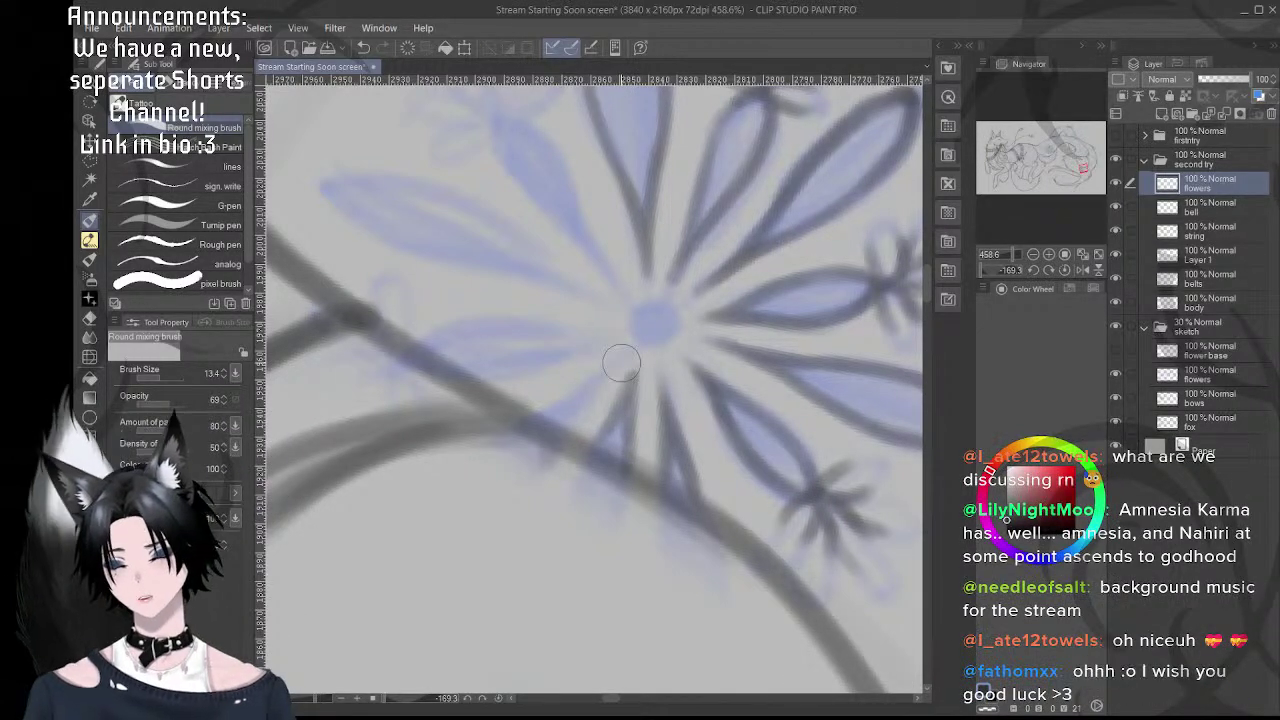
drag(731, 428, 714, 313)
drag(614, 391, 663, 396)
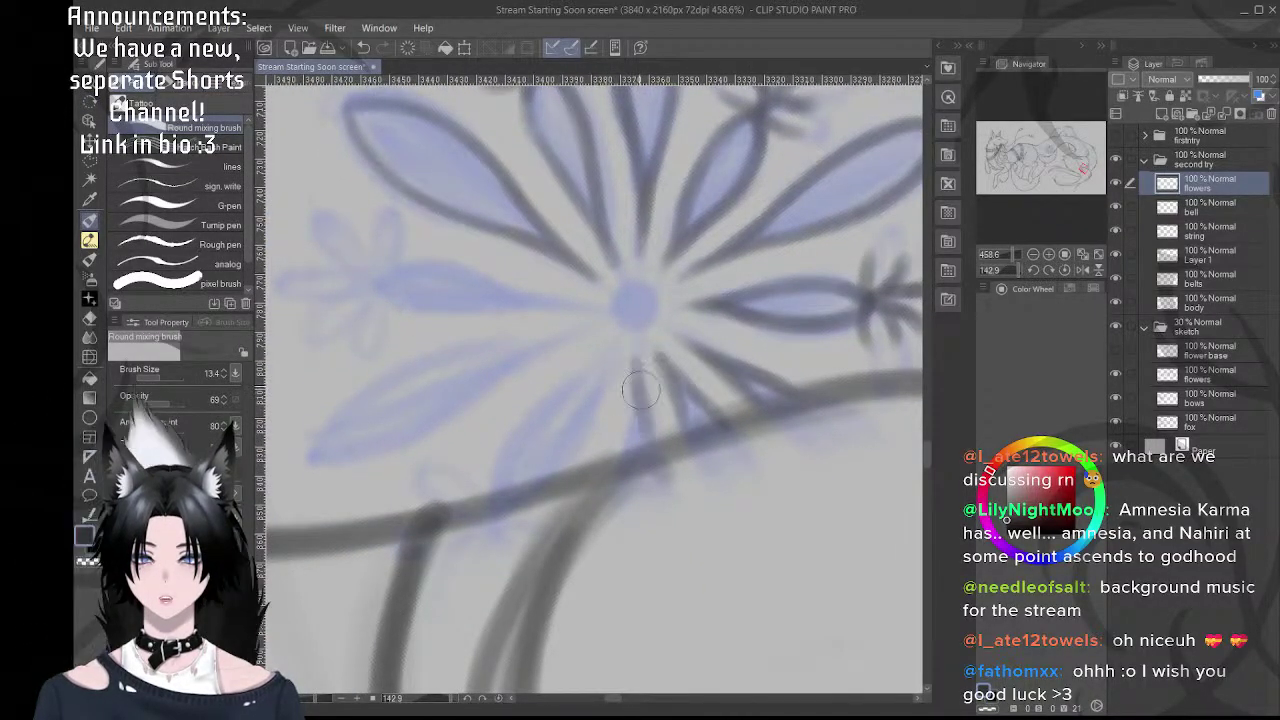
mouse_move(633, 393)
mouse_down()
mouse_move(619, 467)
mouse_move(636, 351)
mouse_move(631, 427)
mouse_move(642, 439)
mouse_move(649, 395)
mouse_move(656, 446)
mouse_up()
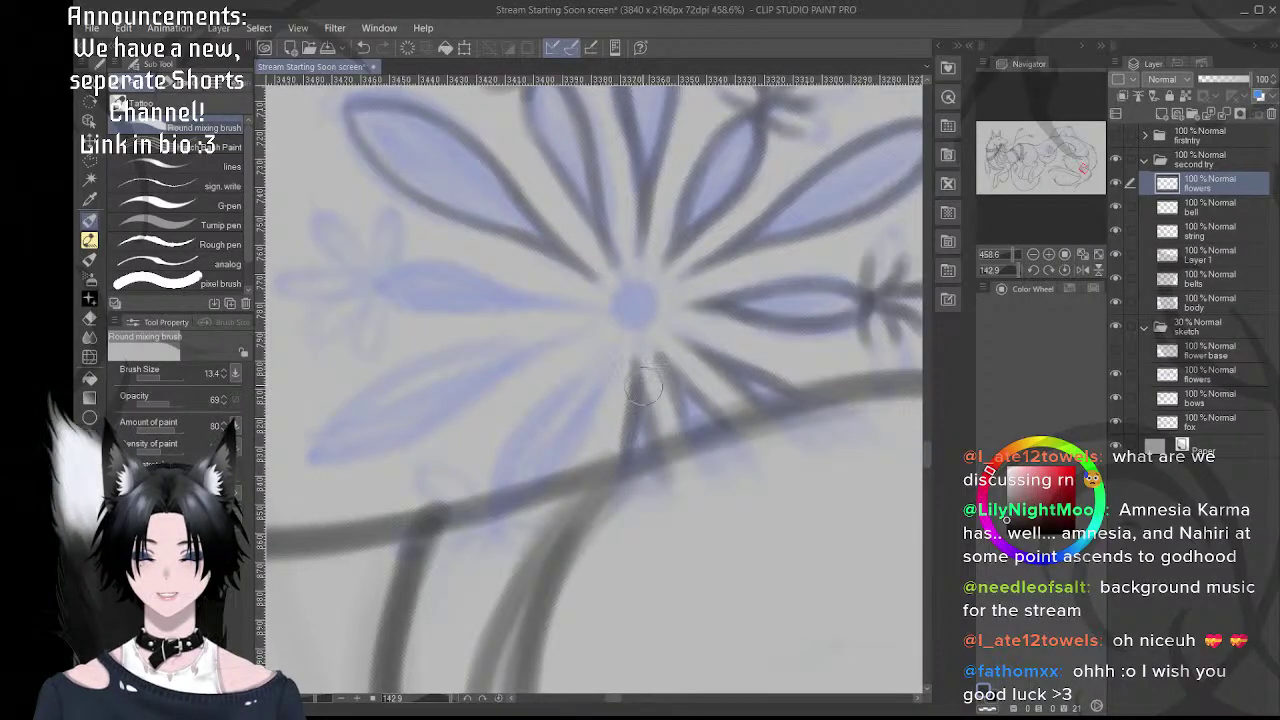
- Ink the short petal that meets the body outline at its tip, plus the visible strokes of its small blossom
mouse_move(610, 397)
mouse_down()
mouse_move(631, 379)
mouse_move(651, 386)
mouse_up()
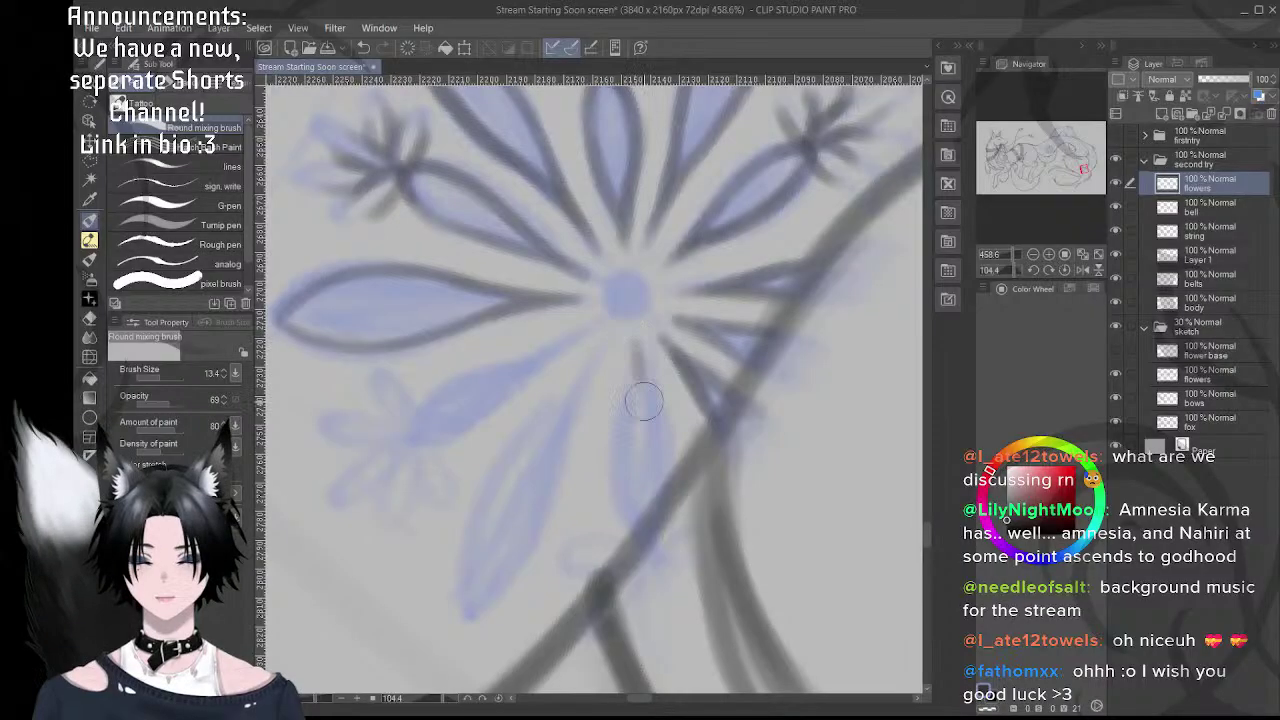
drag(637, 342, 640, 379)
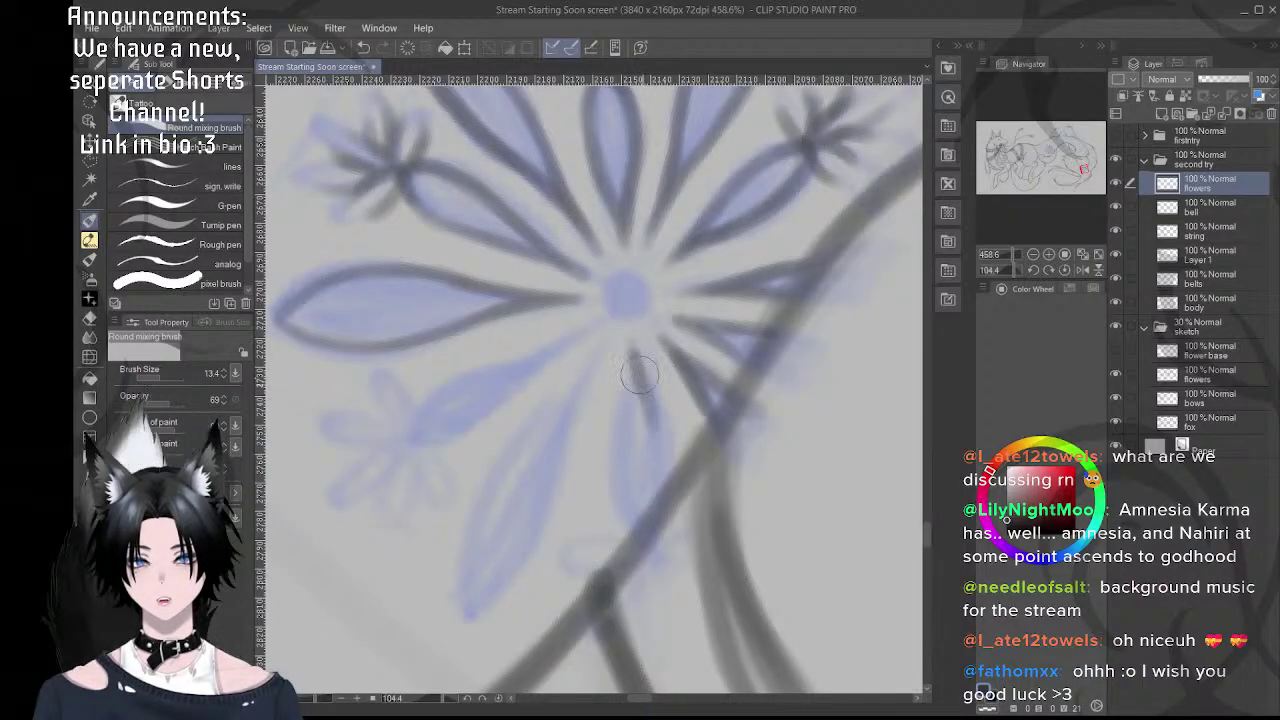
mouse_move(640, 375)
mouse_down()
mouse_move(665, 461)
mouse_move(636, 377)
mouse_move(626, 397)
mouse_move(631, 370)
mouse_move(629, 450)
mouse_move(631, 410)
mouse_move(650, 538)
mouse_move(624, 452)
mouse_move(638, 378)
mouse_move(638, 404)
mouse_move(631, 326)
mouse_move(635, 350)
mouse_move(662, 362)
mouse_move(653, 427)
mouse_move(649, 398)
mouse_move(667, 494)
mouse_up()
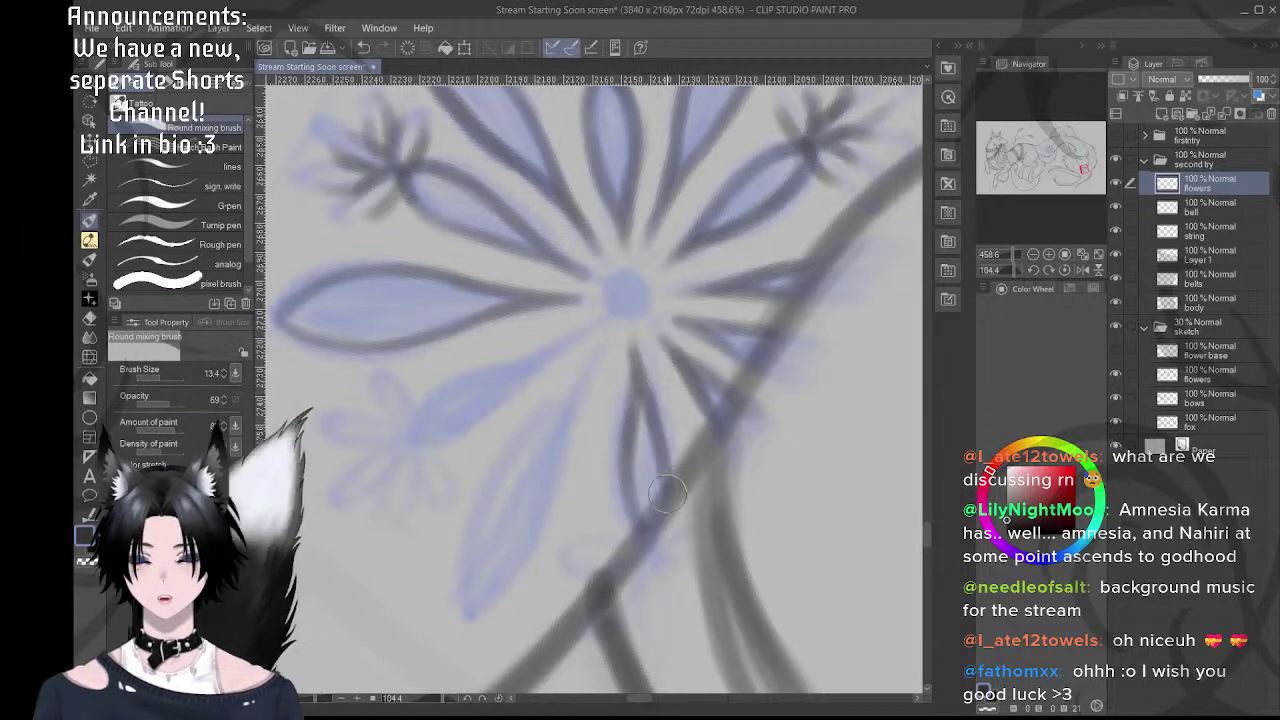
key(ctrl+z)
drag(642, 393, 668, 488)
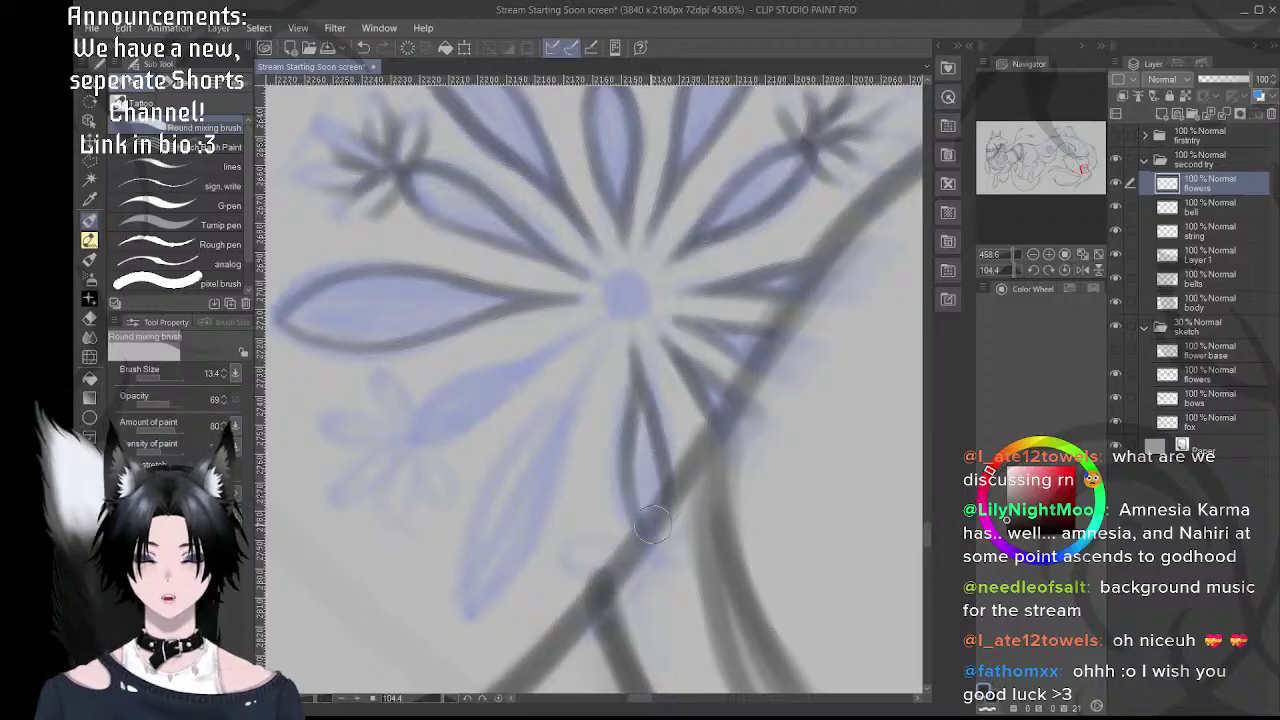
mouse_move(647, 532)
mouse_down()
mouse_move(658, 490)
mouse_move(673, 500)
mouse_up()
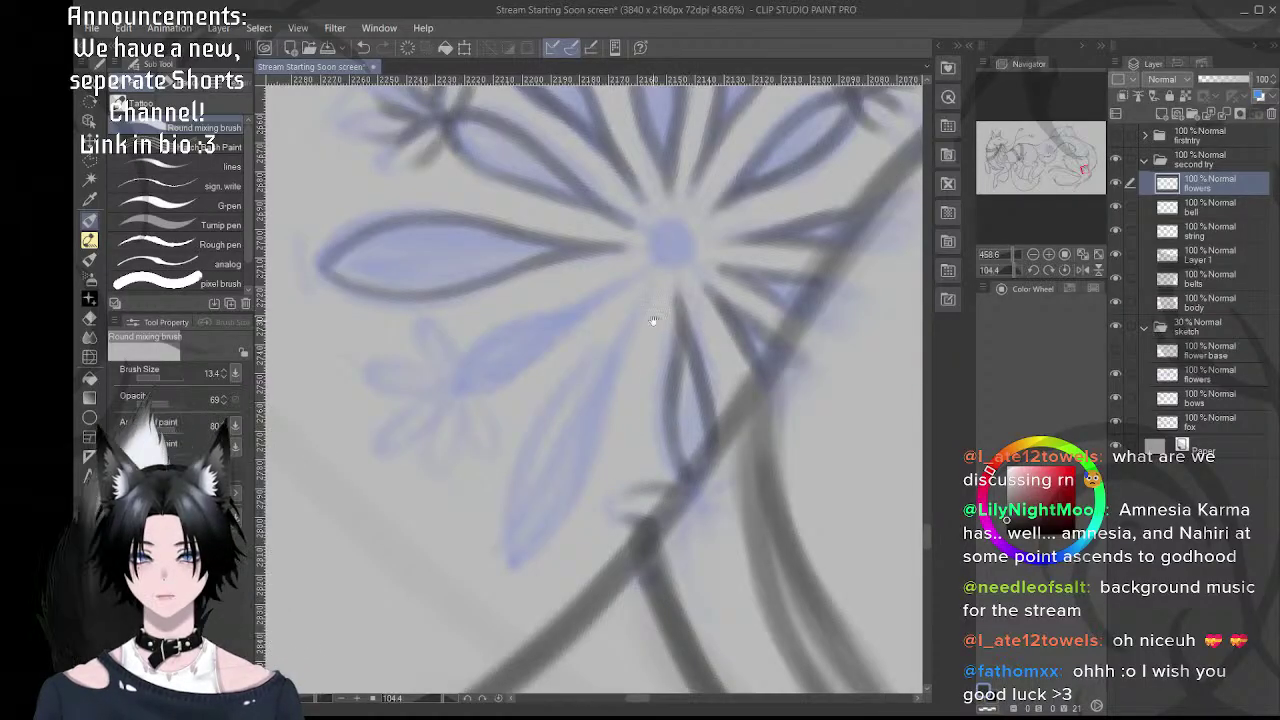
drag(653, 321, 689, 360)
key(r)
drag(753, 393, 745, 338)
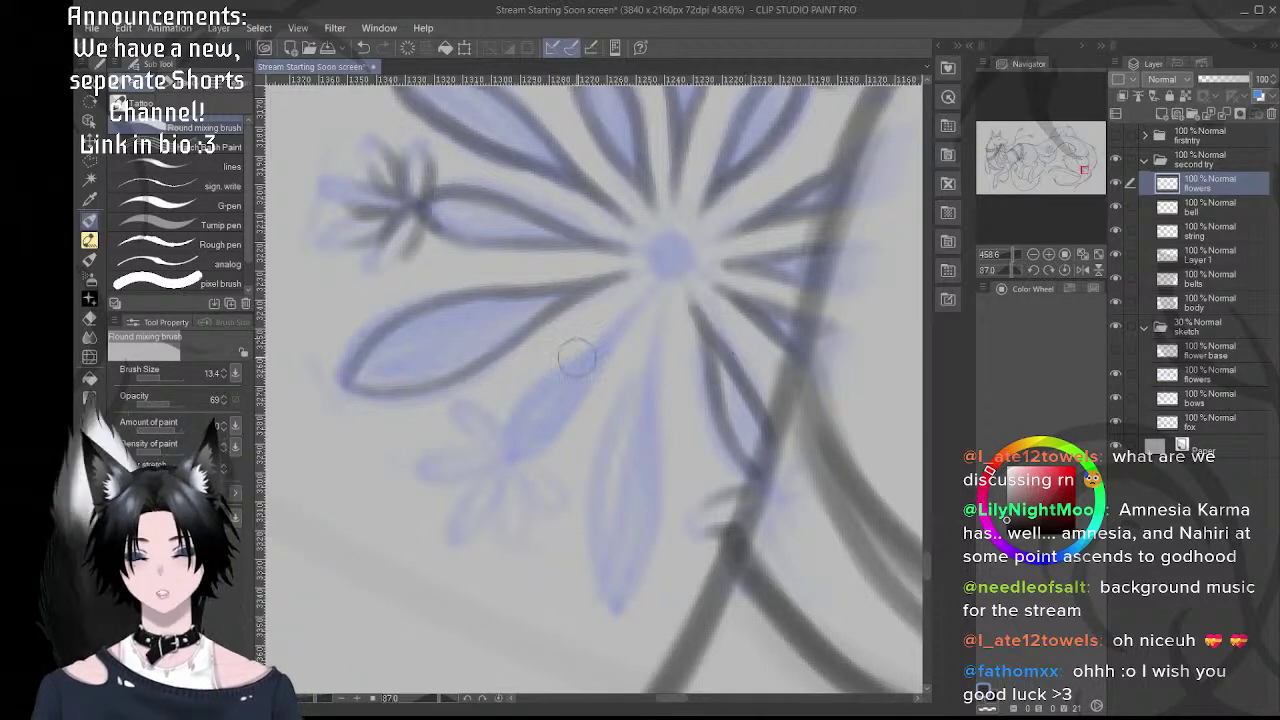
mouse_move(675, 354)
mouse_down()
mouse_move(686, 346)
mouse_move(675, 325)
mouse_move(671, 375)
mouse_up()
key(ctrl+z)
key(ctrl+z)
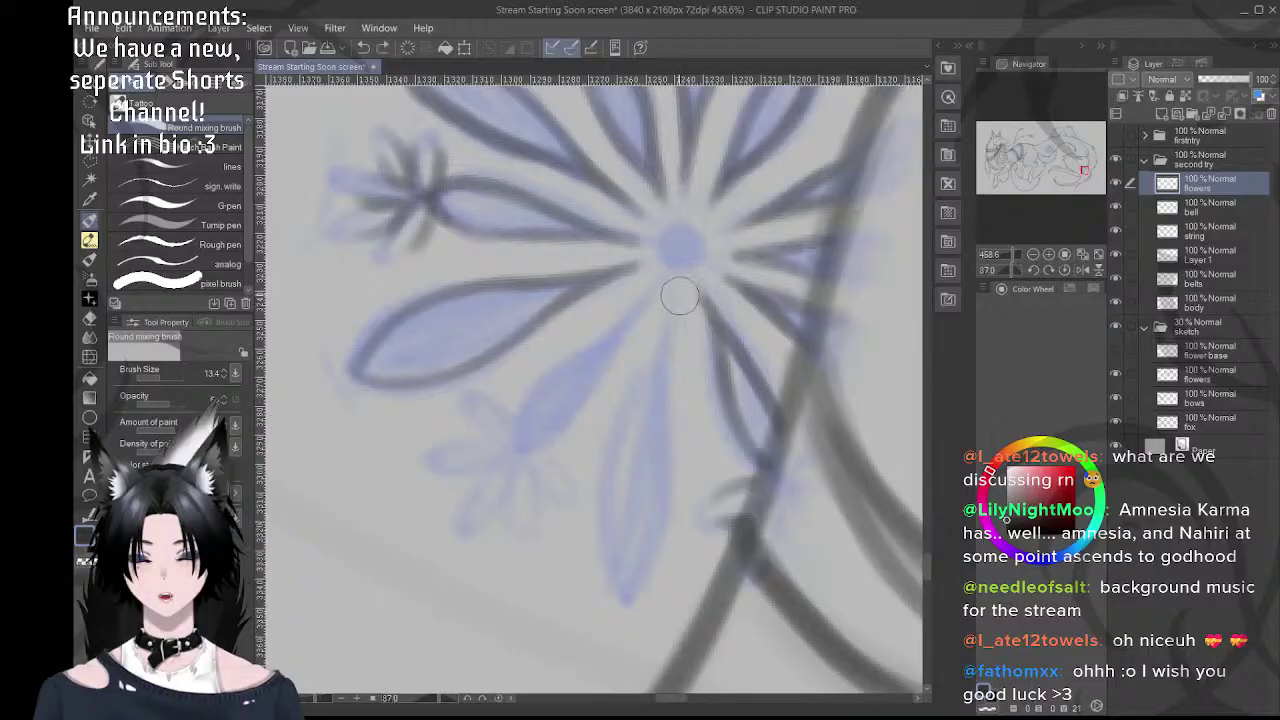
drag(679, 296, 669, 423)
drag(676, 330, 672, 462)
drag(675, 455, 671, 395)
mouse_move(628, 540)
mouse_down()
mouse_move(643, 540)
mouse_move(632, 538)
mouse_up()
key(ctrl+z)
key(ctrl+z)
key(ctrl+z)
key(ctrl+z)
key(ctrl+z)
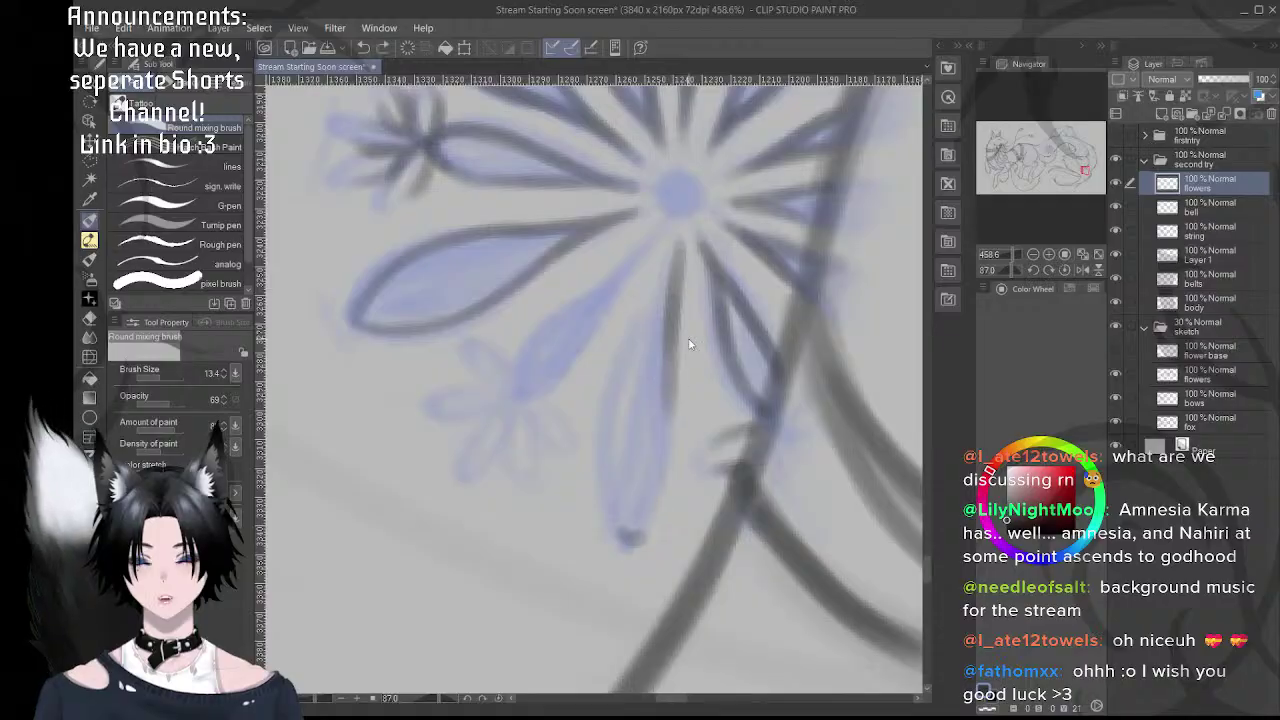
key(ctrl+z)
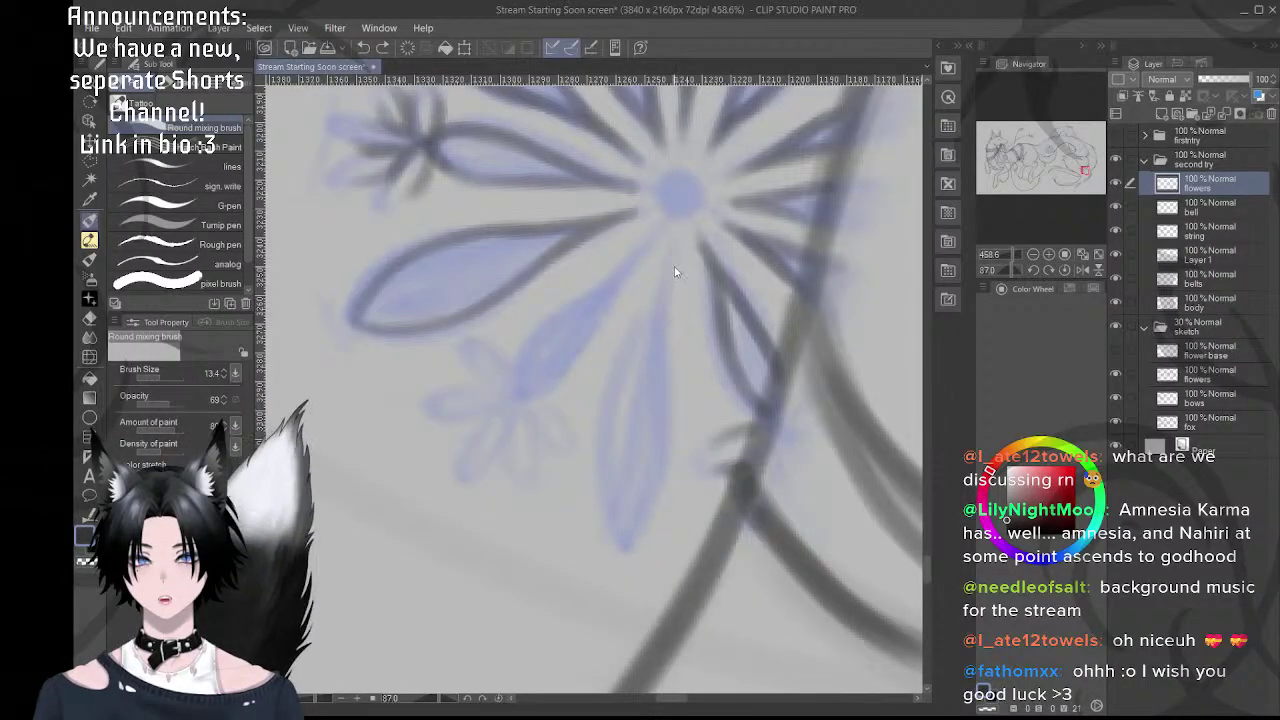
- Ink the tip and the body-outline side of the last unlined long petal over its blue sketch
drag(676, 250, 672, 350)
key(ctrl+z)
drag(678, 256, 670, 360)
drag(676, 259, 671, 371)
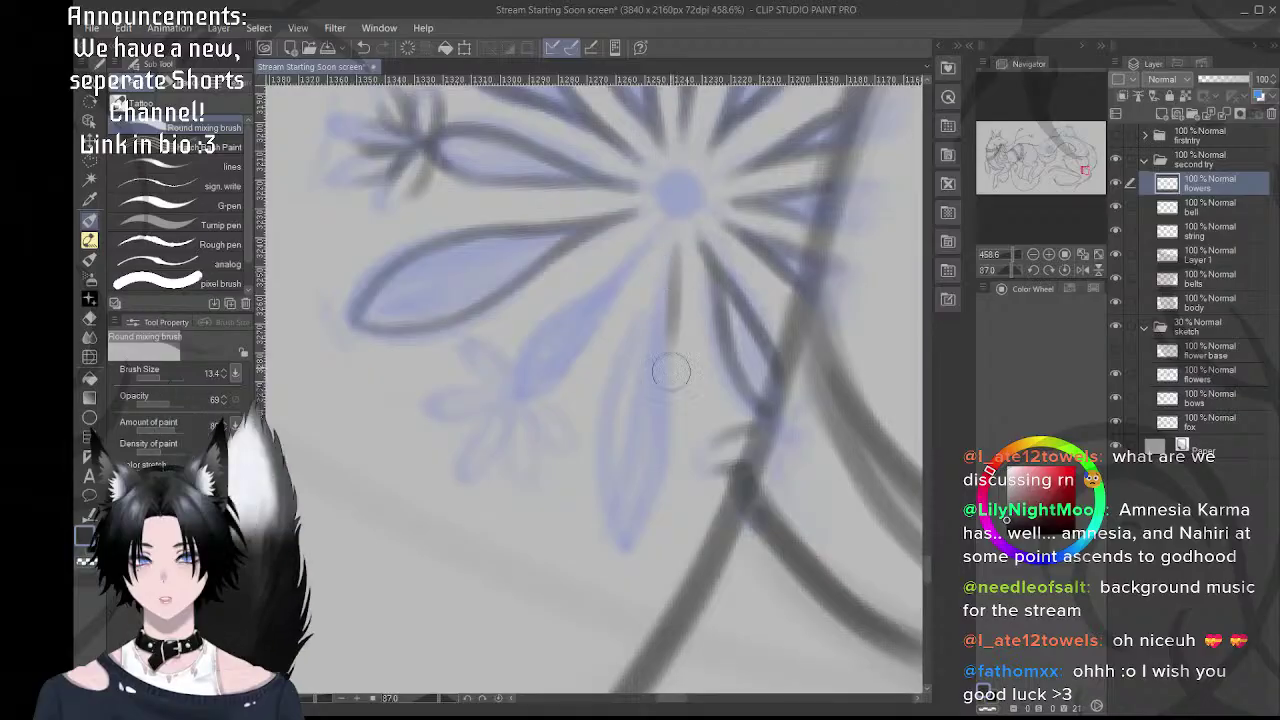
drag(676, 305, 670, 395)
drag(672, 345, 671, 403)
drag(617, 531, 642, 534)
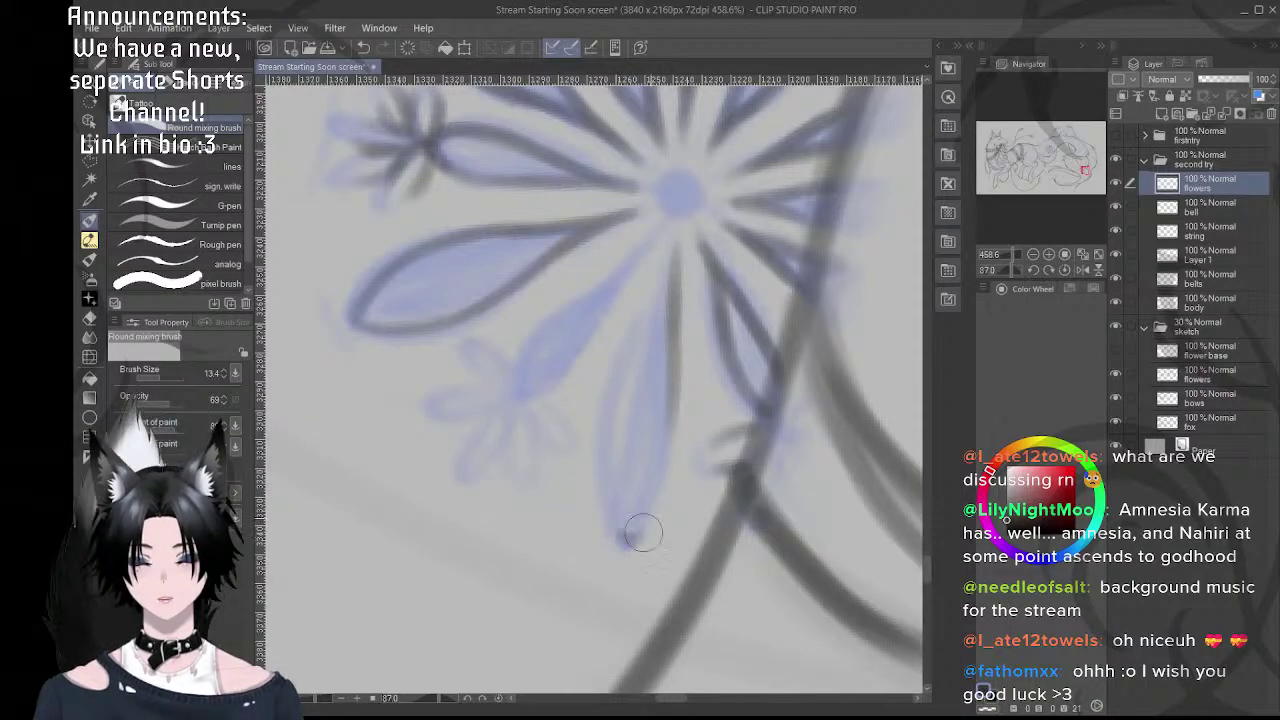
mouse_move(664, 366)
mouse_down()
mouse_move(668, 453)
mouse_move(673, 389)
mouse_move(675, 421)
mouse_move(639, 555)
mouse_move(669, 485)
mouse_move(623, 549)
mouse_move(613, 535)
mouse_move(626, 548)
mouse_move(653, 527)
mouse_move(625, 538)
mouse_move(623, 496)
mouse_move(646, 535)
mouse_move(603, 446)
mouse_up()
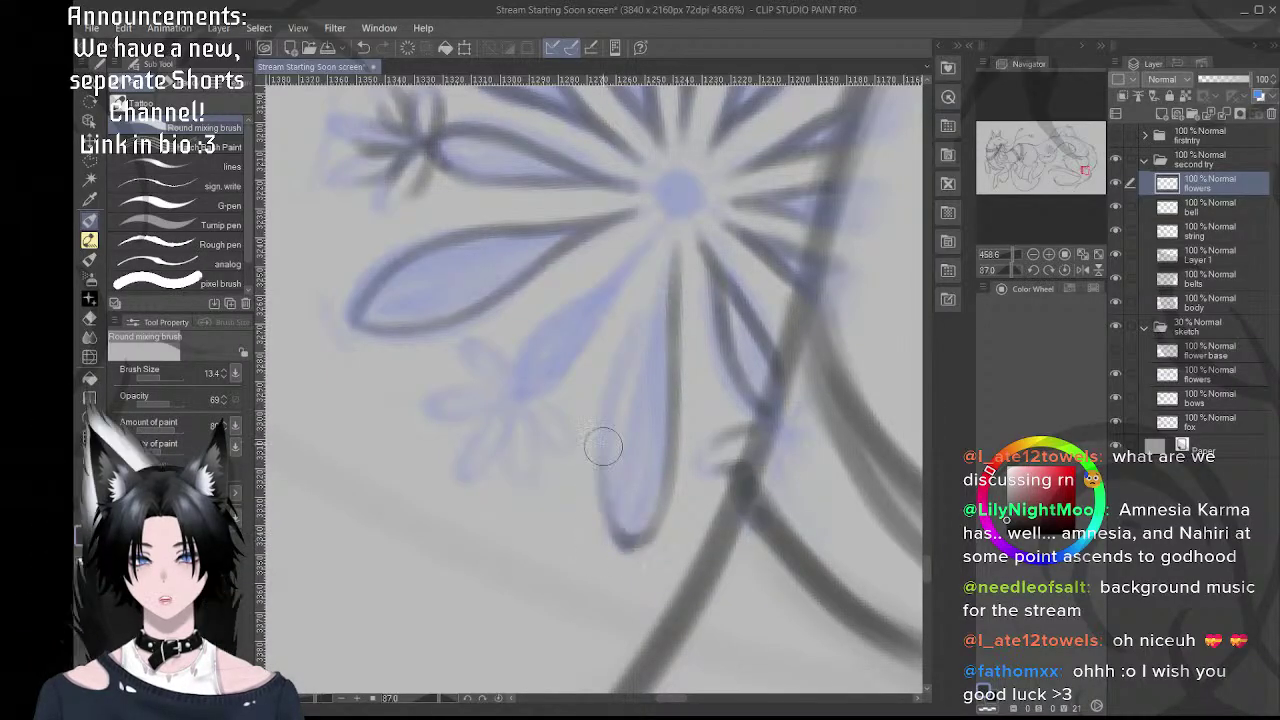
key(r)
mouse_move(740, 427)
mouse_down()
mouse_move(749, 360)
mouse_move(751, 380)
mouse_up()
key(p)
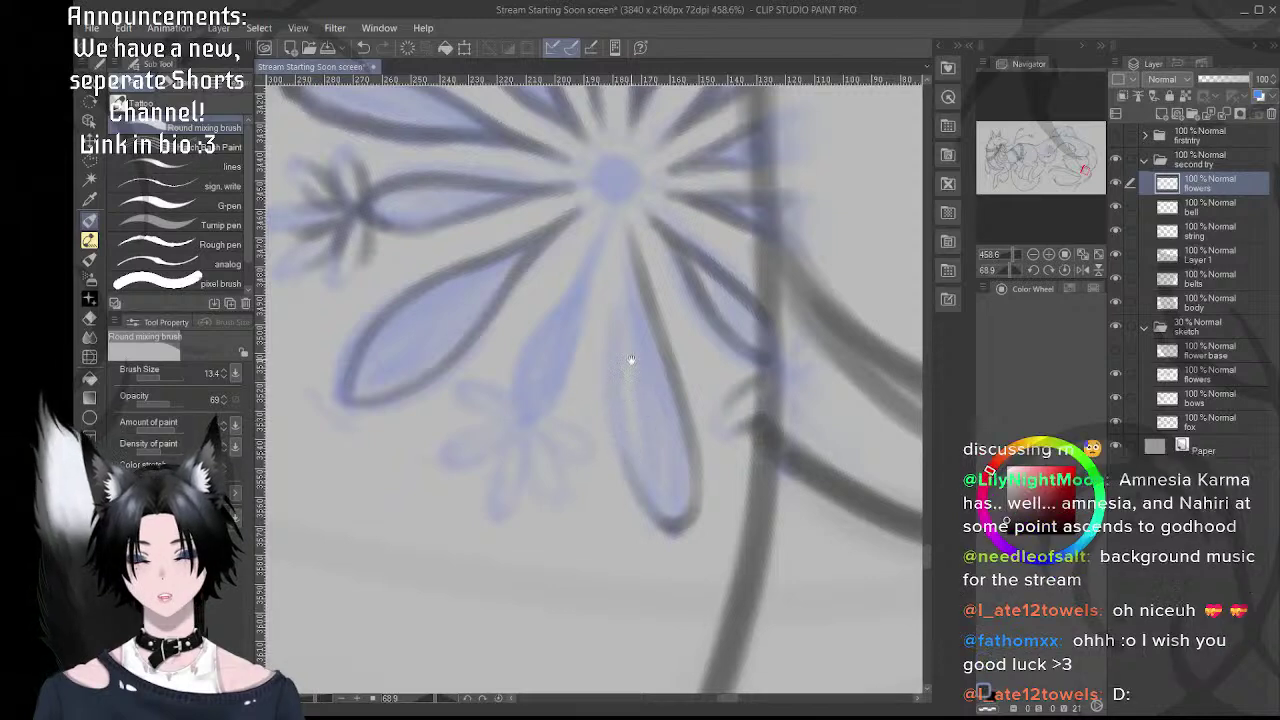
drag(631, 362, 604, 388)
drag(618, 525, 594, 389)
key(ctrl+z)
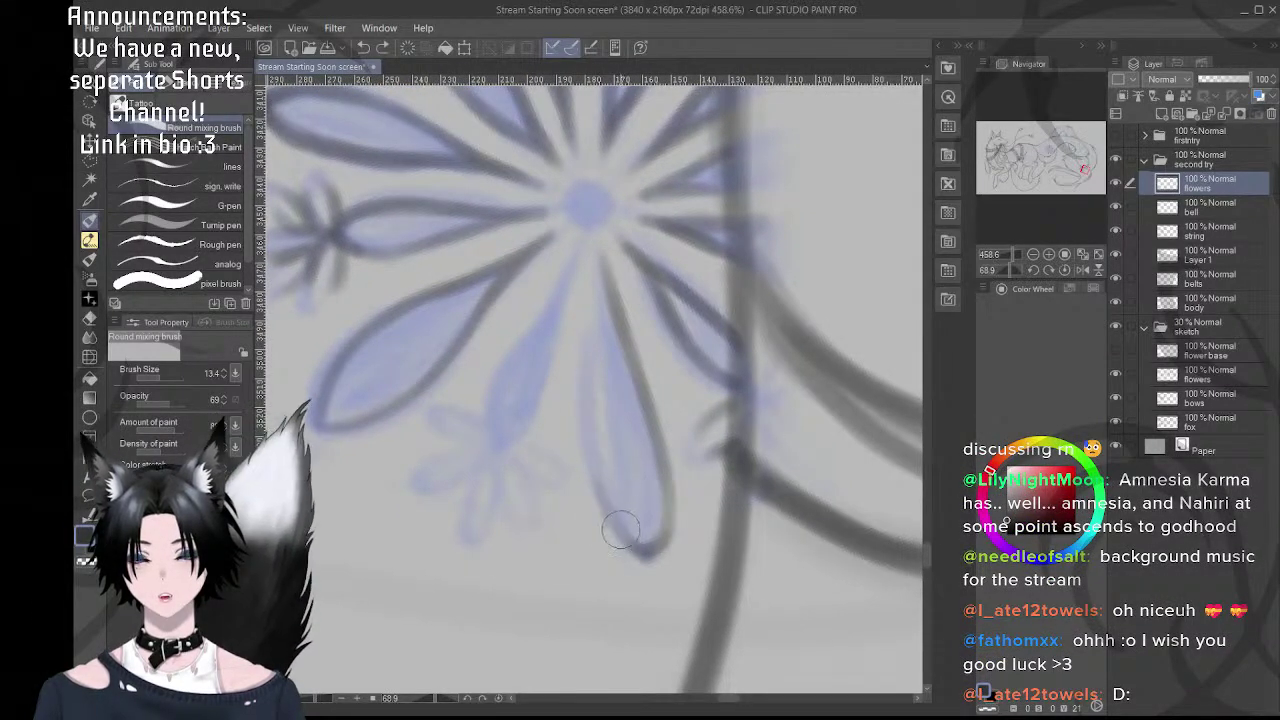
drag(620, 531, 590, 405)
mouse_move(620, 534)
mouse_down()
mouse_move(595, 403)
mouse_move(607, 308)
mouse_up()
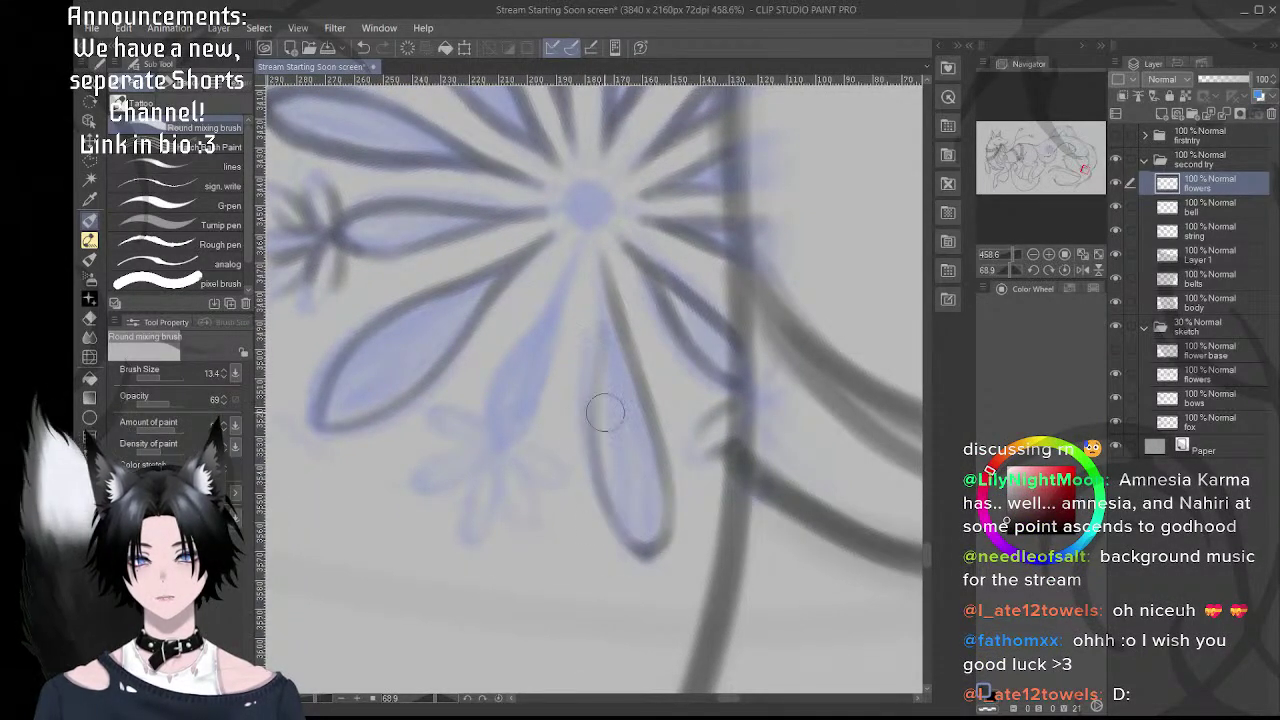
key(ctrl+z)
key(ctrl+z)
- Ink the remaining side of the last long petal from its tip to the flower's centre, reinforcing the line
mouse_move(619, 527)
mouse_down()
mouse_move(593, 428)
mouse_move(592, 351)
mouse_move(606, 508)
mouse_move(602, 294)
mouse_up()
mouse_move(600, 378)
mouse_down()
mouse_move(602, 261)
mouse_move(600, 443)
mouse_up()
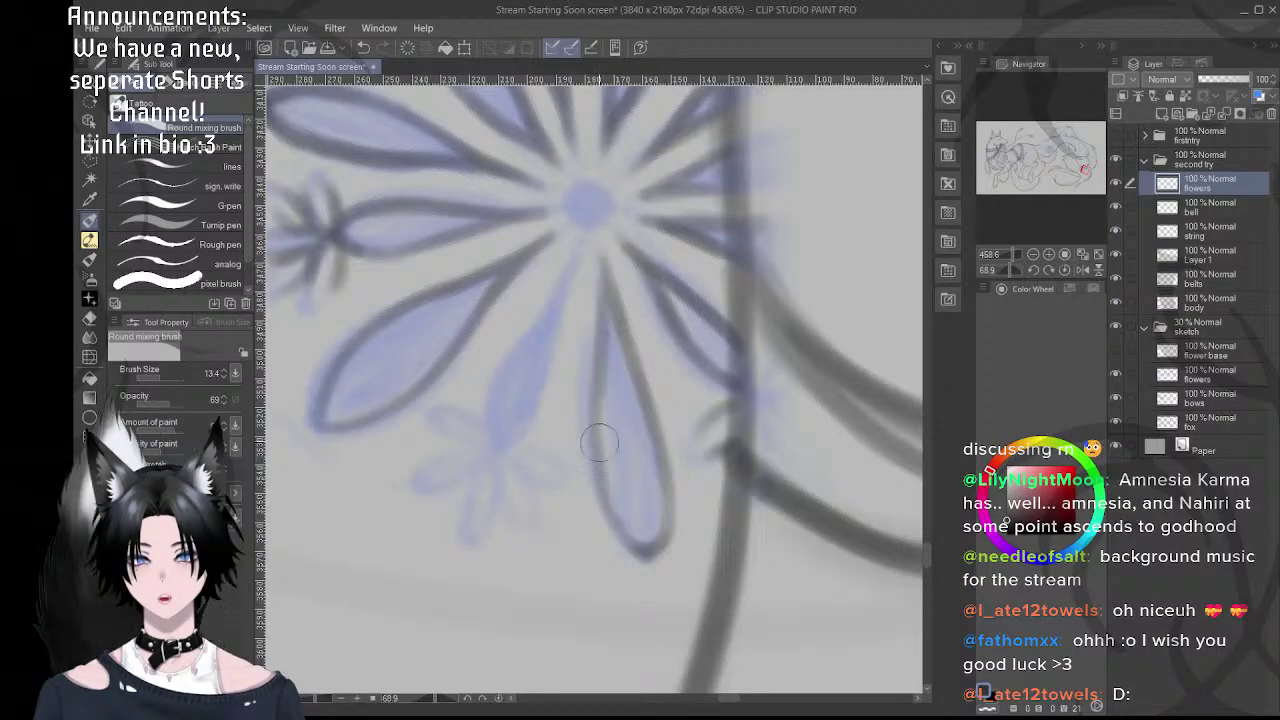
drag(607, 282, 602, 424)
mouse_move(600, 378)
mouse_down()
mouse_move(597, 436)
mouse_move(597, 424)
mouse_move(630, 544)
mouse_up()
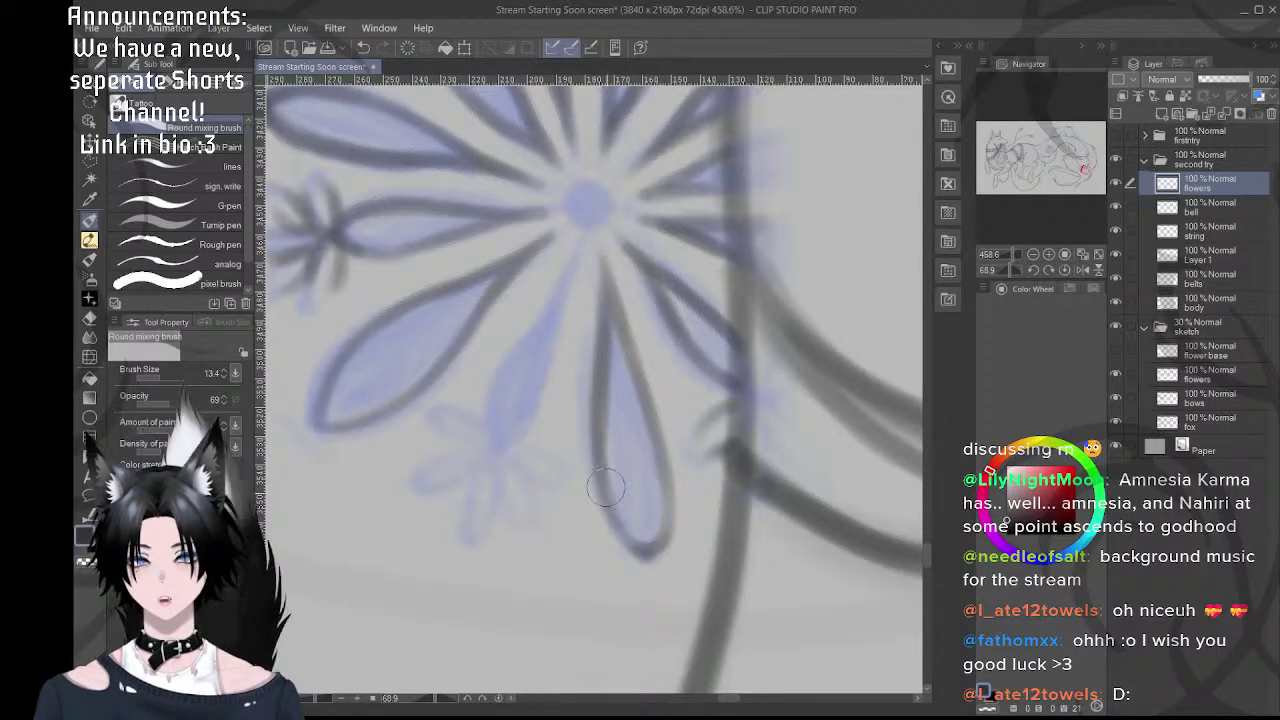
drag(606, 490, 648, 551)
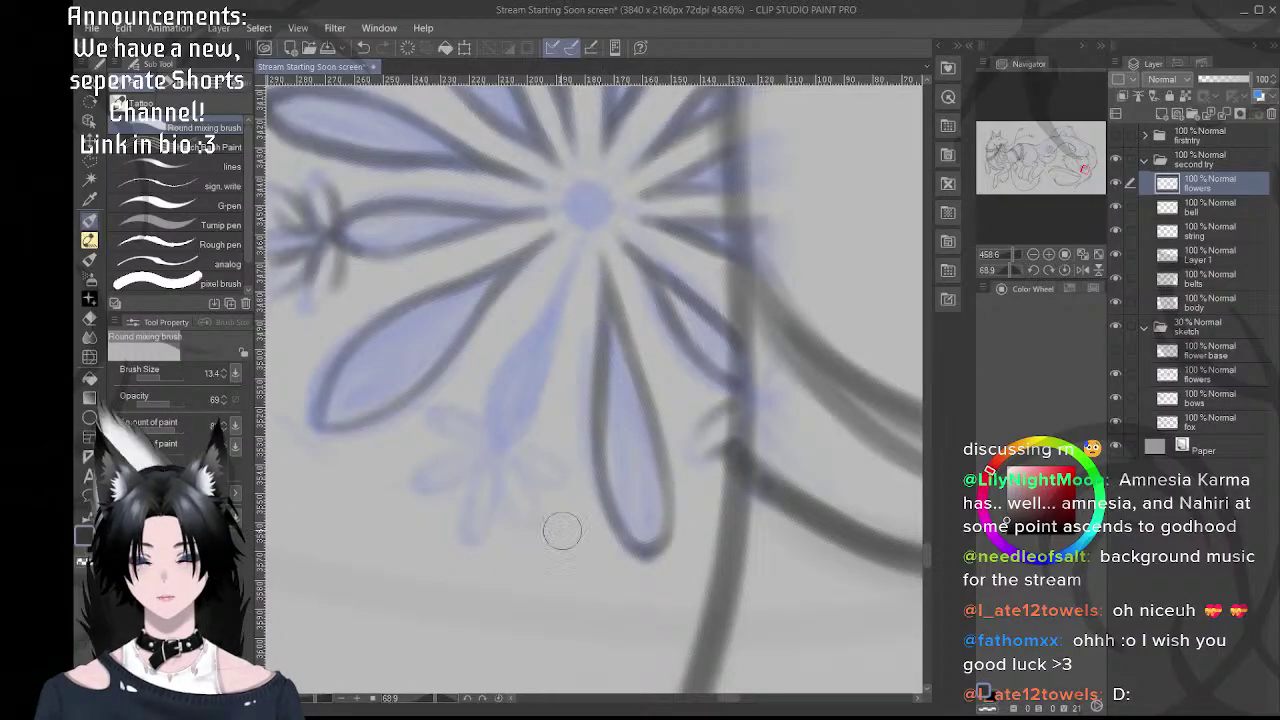
- Ink the outline of the last unlined short petal over its blue sketch, redoing the stroke that goes wrong
key(shift+space)
mouse_move(725, 464)
mouse_down()
mouse_move(740, 372)
mouse_move(731, 343)
mouse_move(715, 392)
mouse_move(664, 403)
mouse_move(737, 308)
mouse_up()
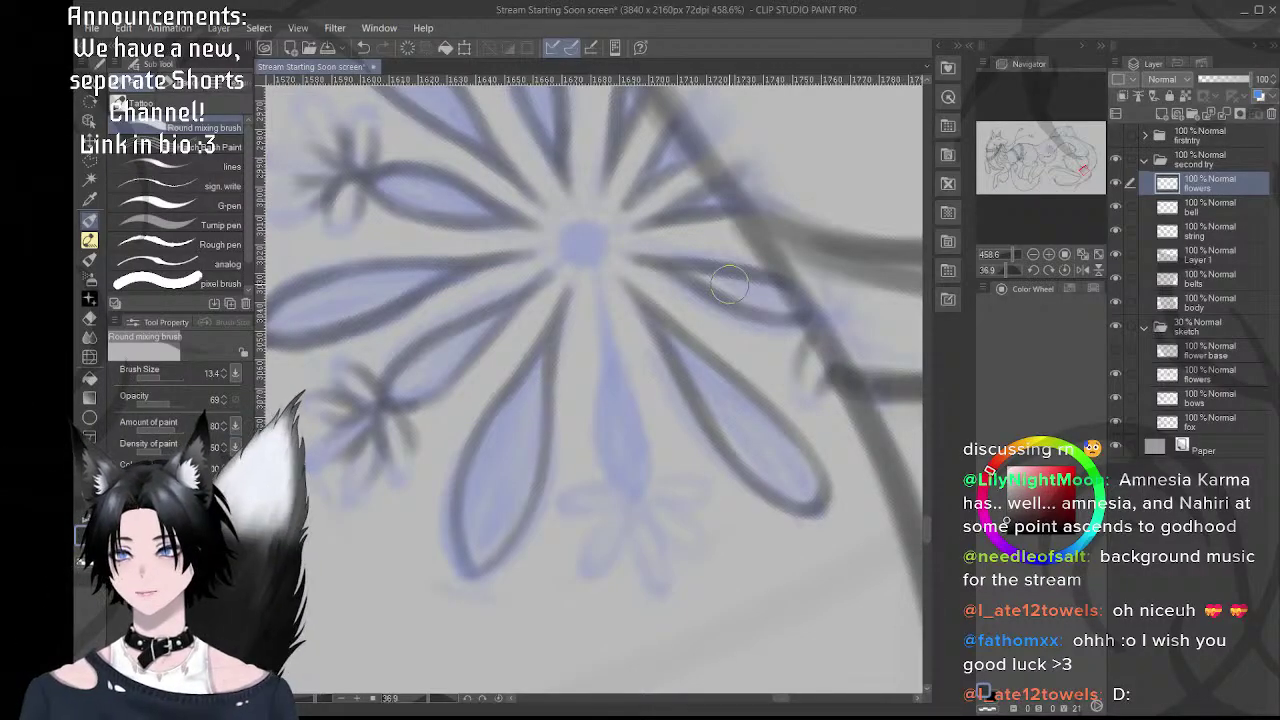
key(shift+space)
drag(548, 253, 586, 247)
key(space)
drag(608, 303, 582, 239)
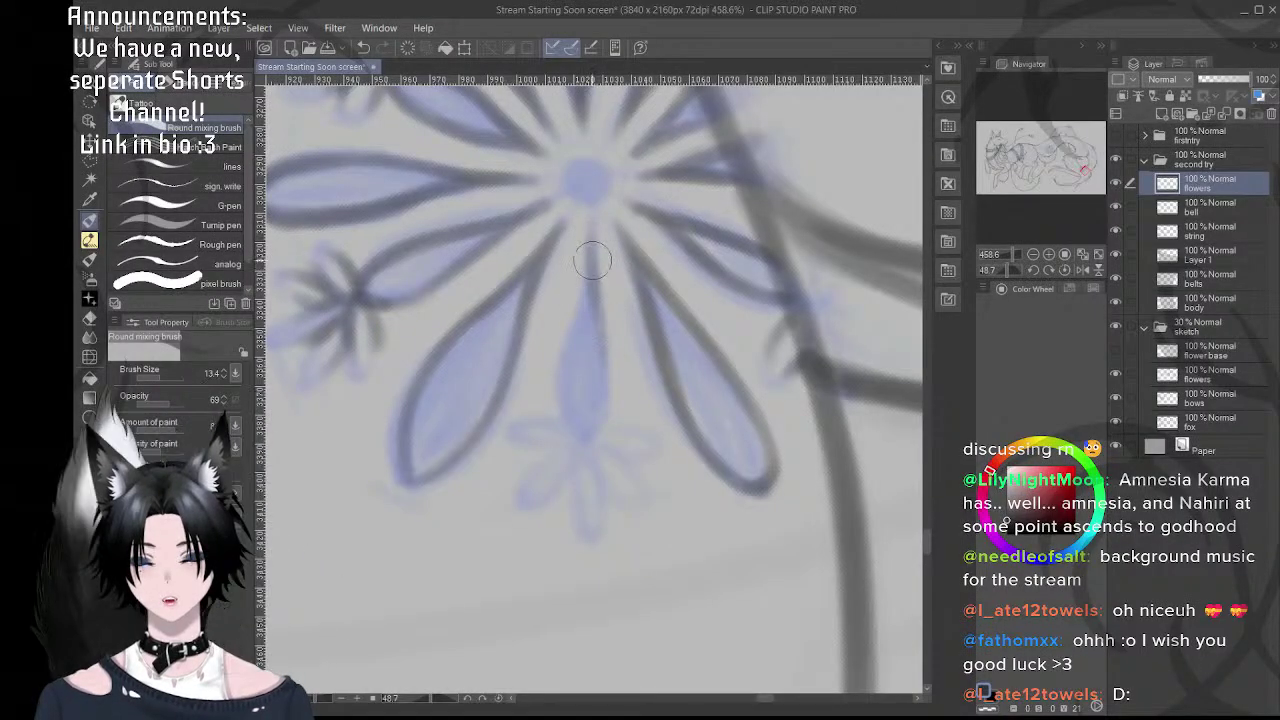
key(ctrl+z)
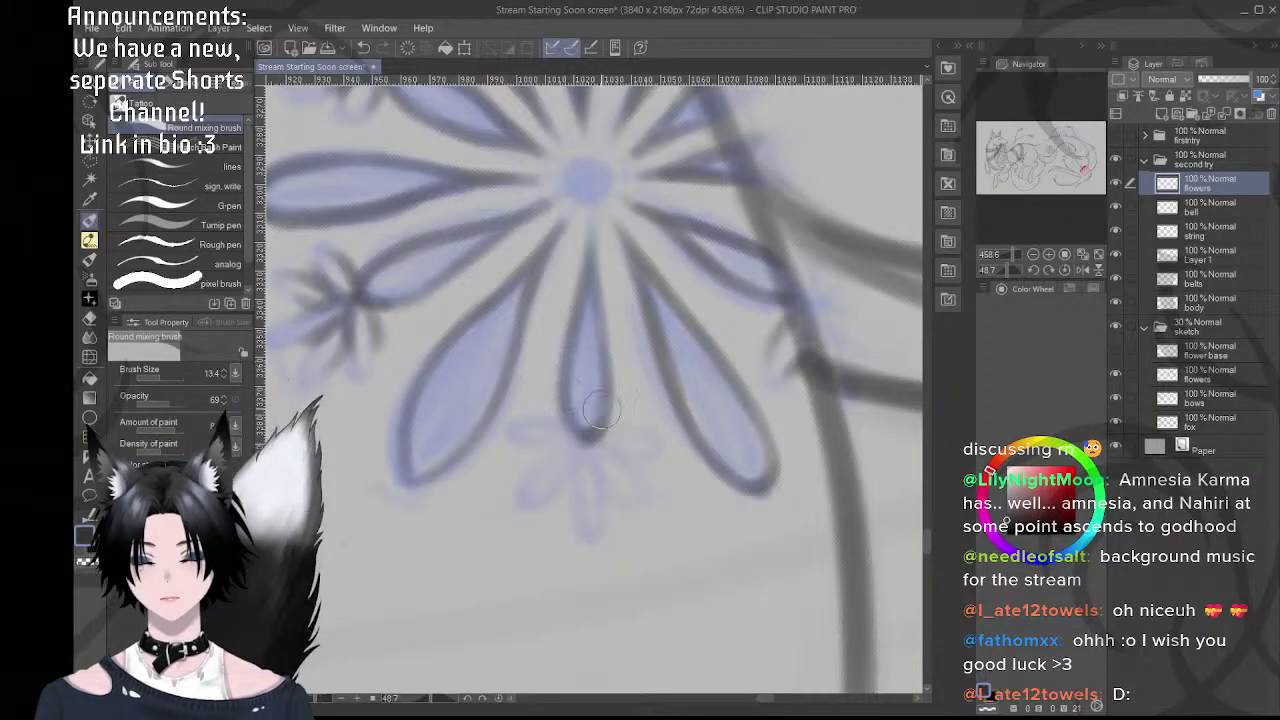
drag(618, 300, 578, 304)
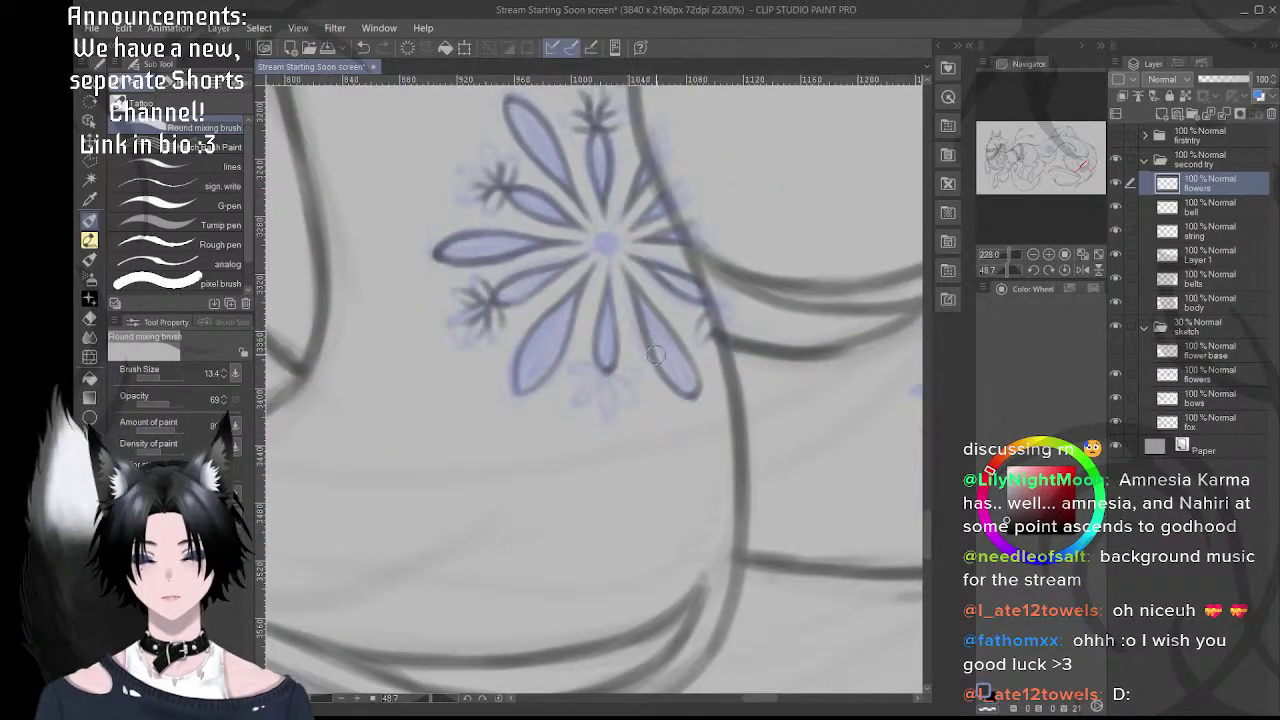
- Ink the small blossom at that short petal's tip with short strokes radiating from the point over the blue sketch
drag(601, 364, 694, 383)
scroll(645, 375, up, 2)
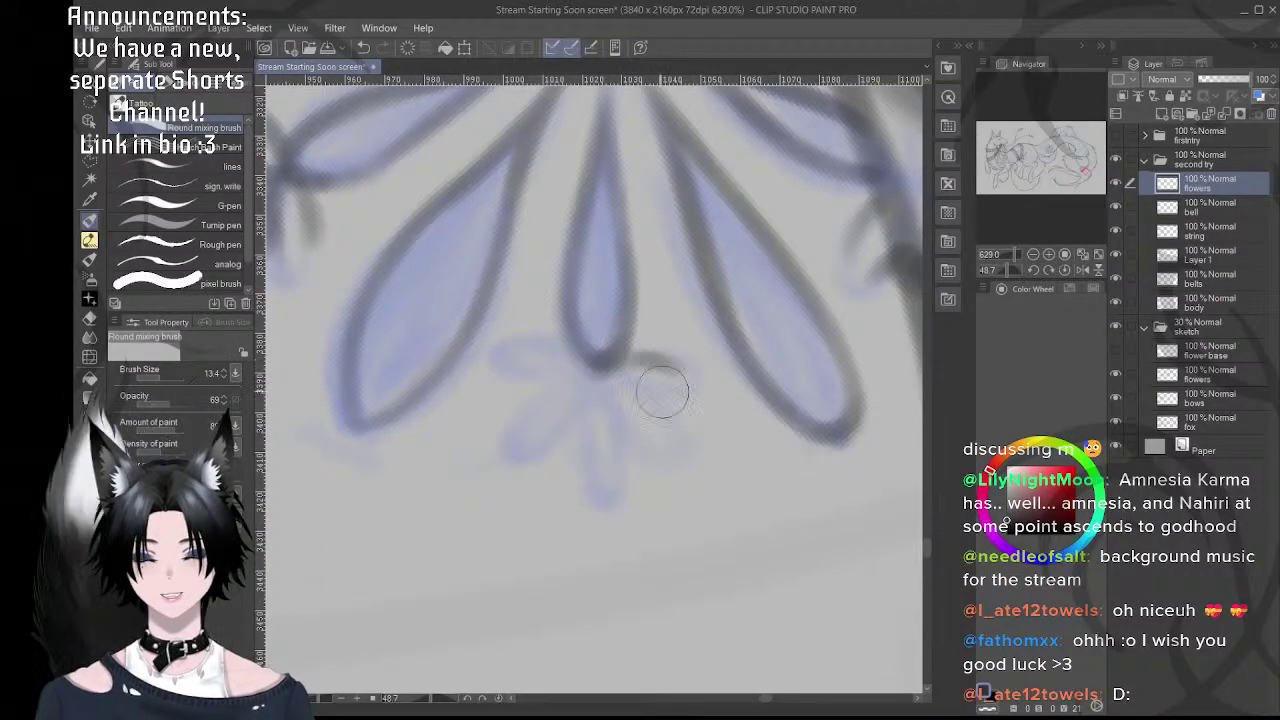
mouse_move(607, 379)
mouse_down()
mouse_move(675, 401)
mouse_move(653, 403)
mouse_move(676, 419)
mouse_move(612, 399)
mouse_move(634, 442)
mouse_move(655, 444)
mouse_move(608, 376)
mouse_move(645, 483)
mouse_up()
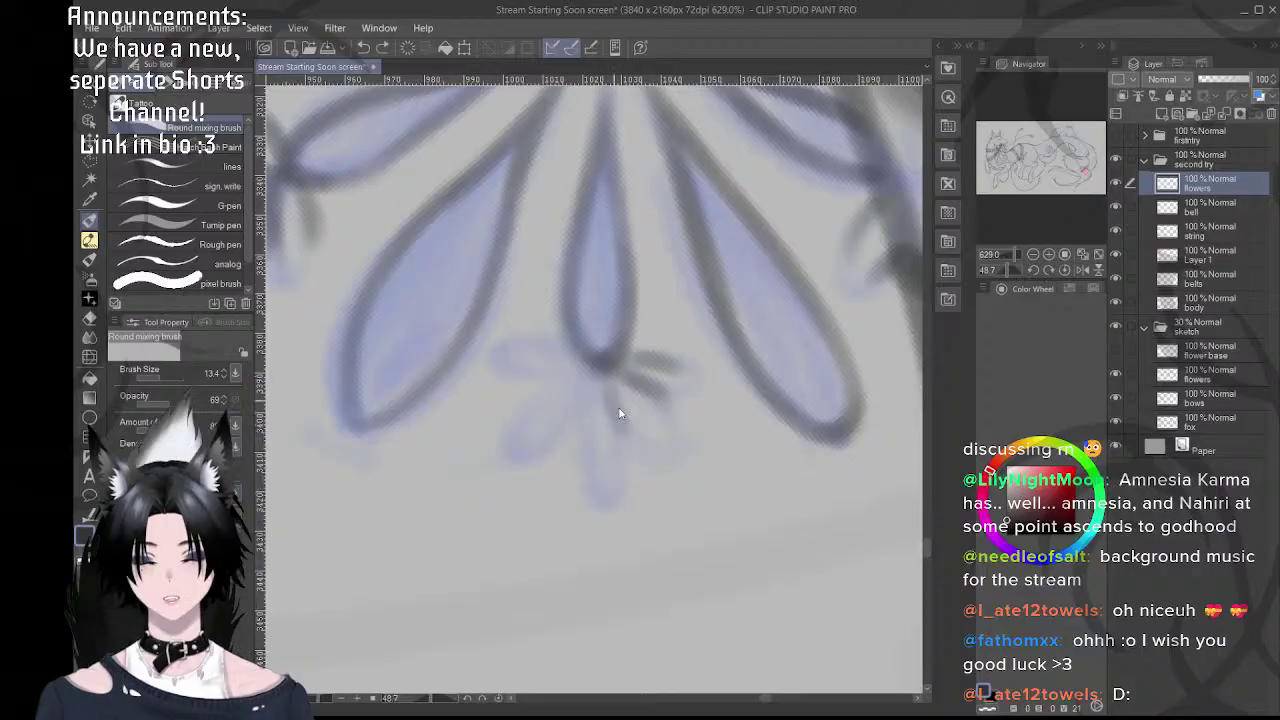
mouse_move(608, 380)
mouse_down()
mouse_move(653, 452)
mouse_move(646, 383)
mouse_move(660, 368)
mouse_move(622, 428)
mouse_up()
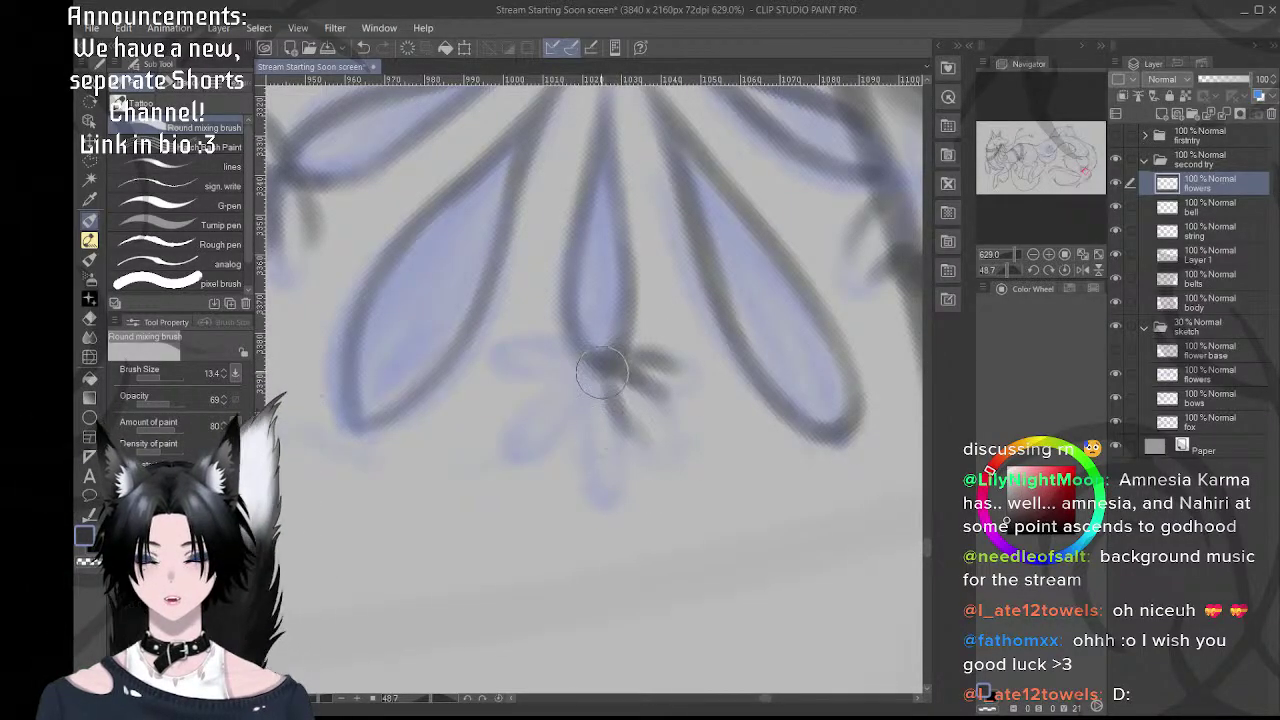
mouse_move(602, 372)
mouse_down()
mouse_move(595, 434)
mouse_move(600, 376)
mouse_move(593, 429)
mouse_move(595, 380)
mouse_move(534, 455)
mouse_move(595, 382)
mouse_move(532, 422)
mouse_move(594, 379)
mouse_move(560, 388)
mouse_move(594, 378)
mouse_move(540, 409)
mouse_up()
mouse_move(589, 372)
mouse_down()
mouse_move(532, 372)
mouse_move(600, 348)
mouse_up()
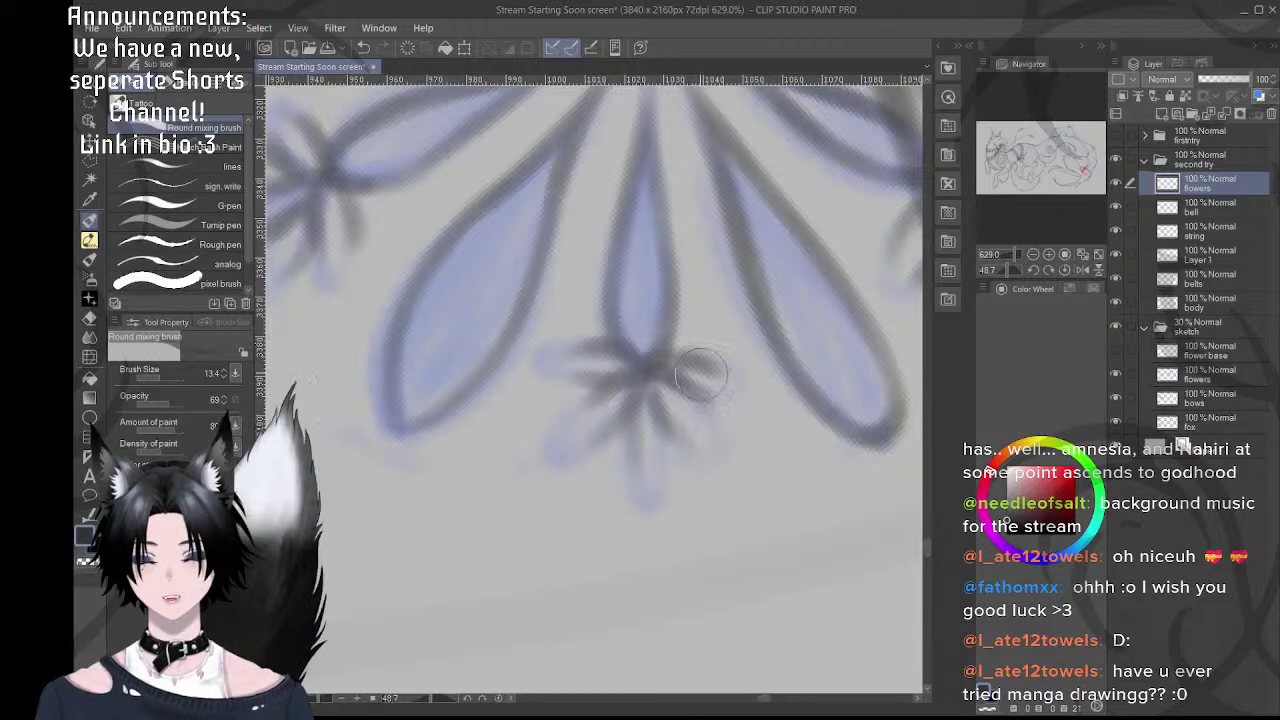
- Ink a small ring around the blue dot at the flower's centre
scroll(686, 371, down, 8)
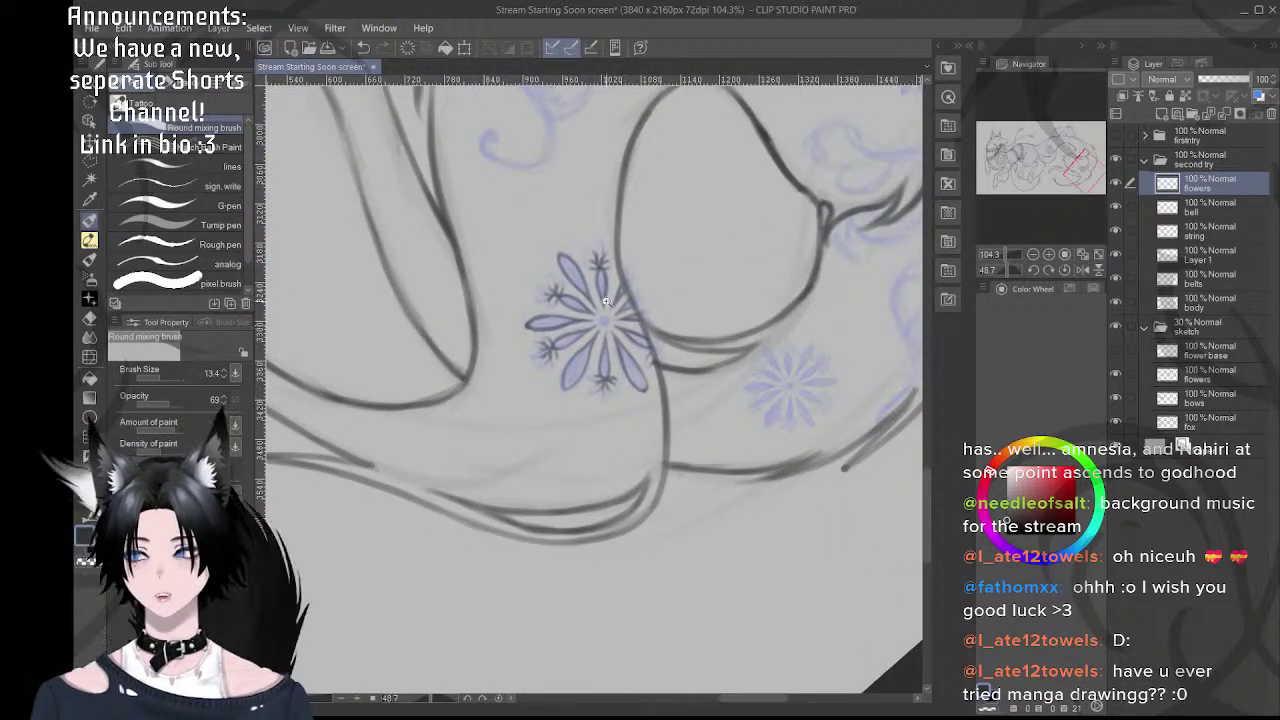
scroll(615, 330, up, 8)
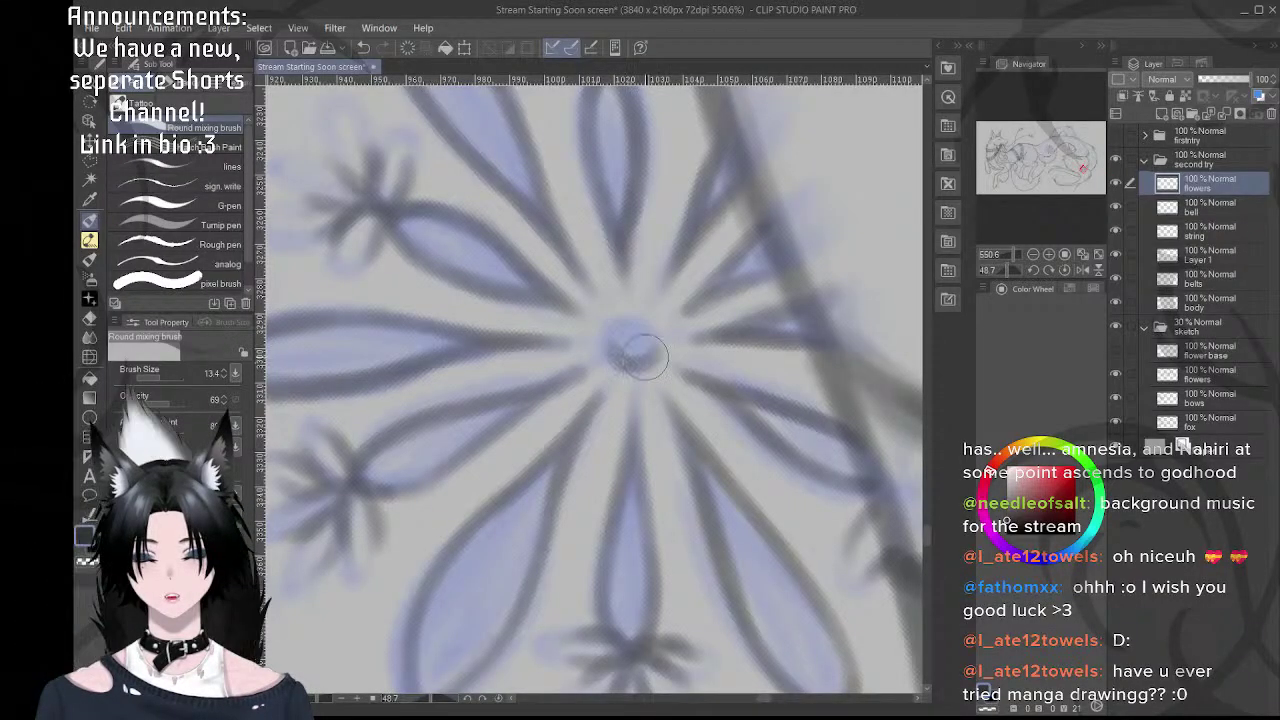
mouse_move(623, 353)
mouse_down()
mouse_move(657, 348)
mouse_move(644, 353)
mouse_move(626, 317)
mouse_move(617, 353)
mouse_move(650, 324)
mouse_move(616, 342)
mouse_move(612, 326)
mouse_move(648, 343)
mouse_up()
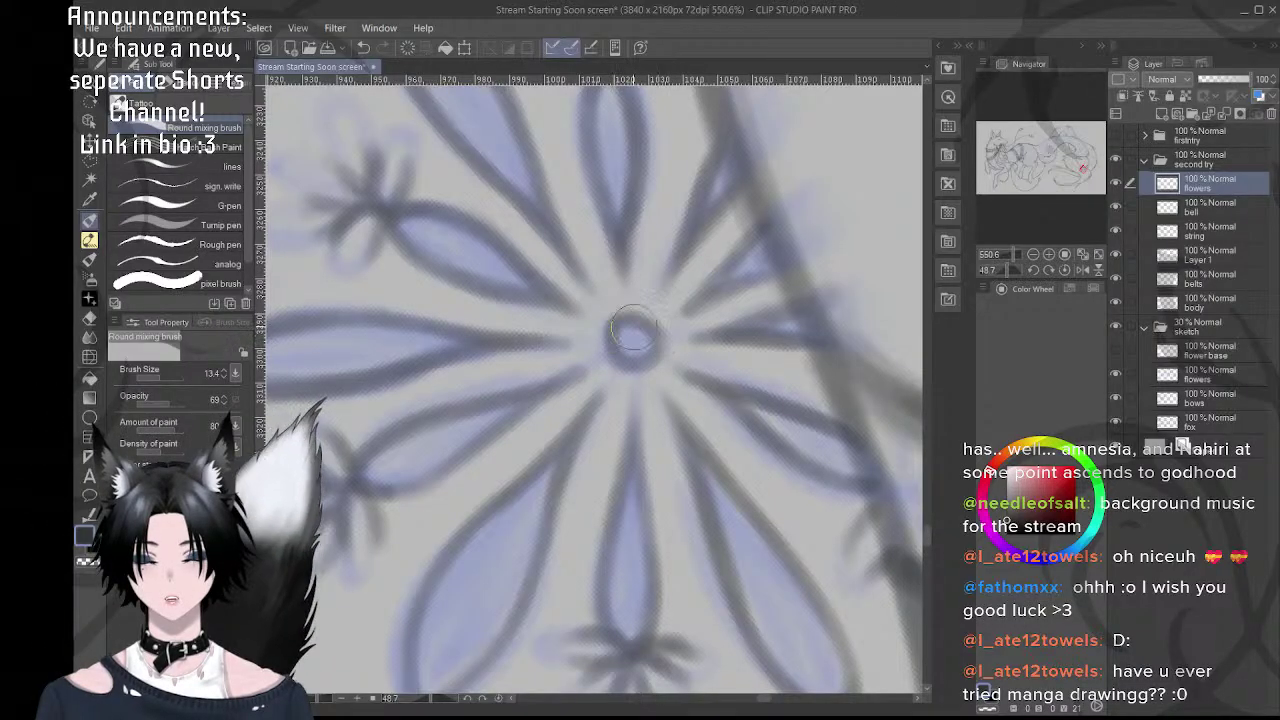
- Ink the first long petal of the unlined flower beside the curled fur tufts, closing and reinforcing its teardrop outline
scroll(677, 337, down, 10)
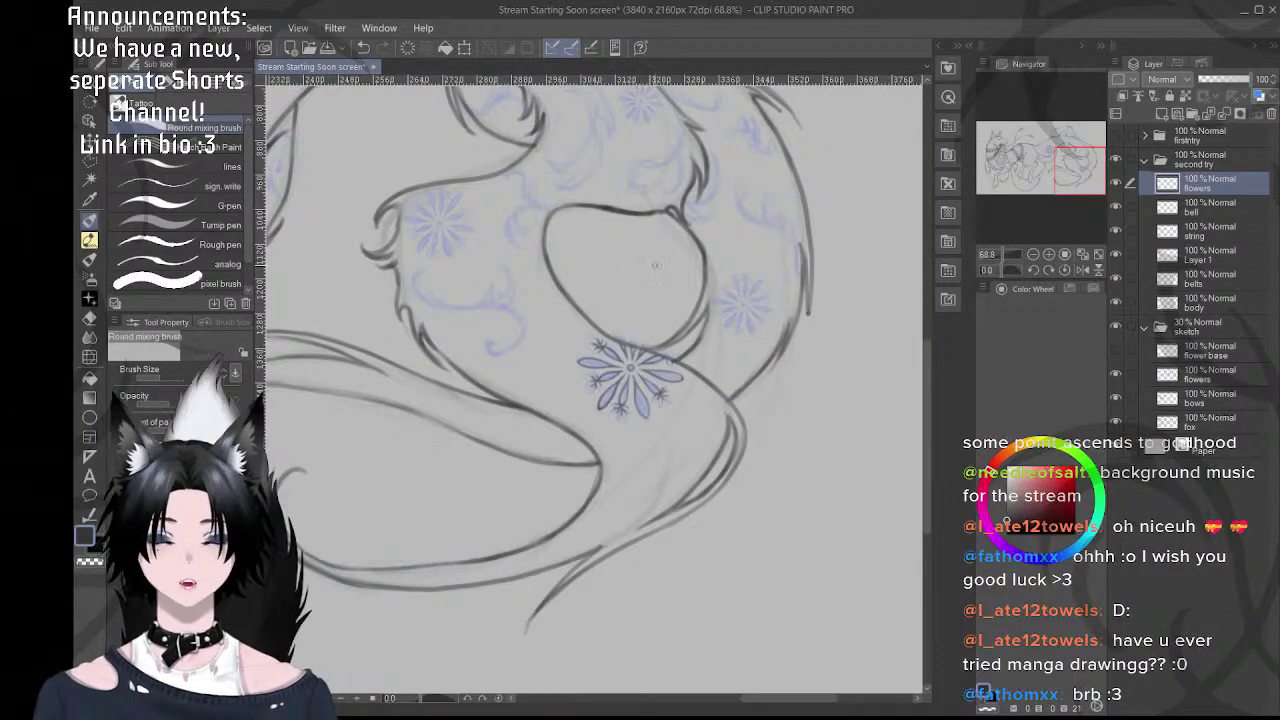
drag(526, 223, 687, 319)
scroll(614, 281, up, 7)
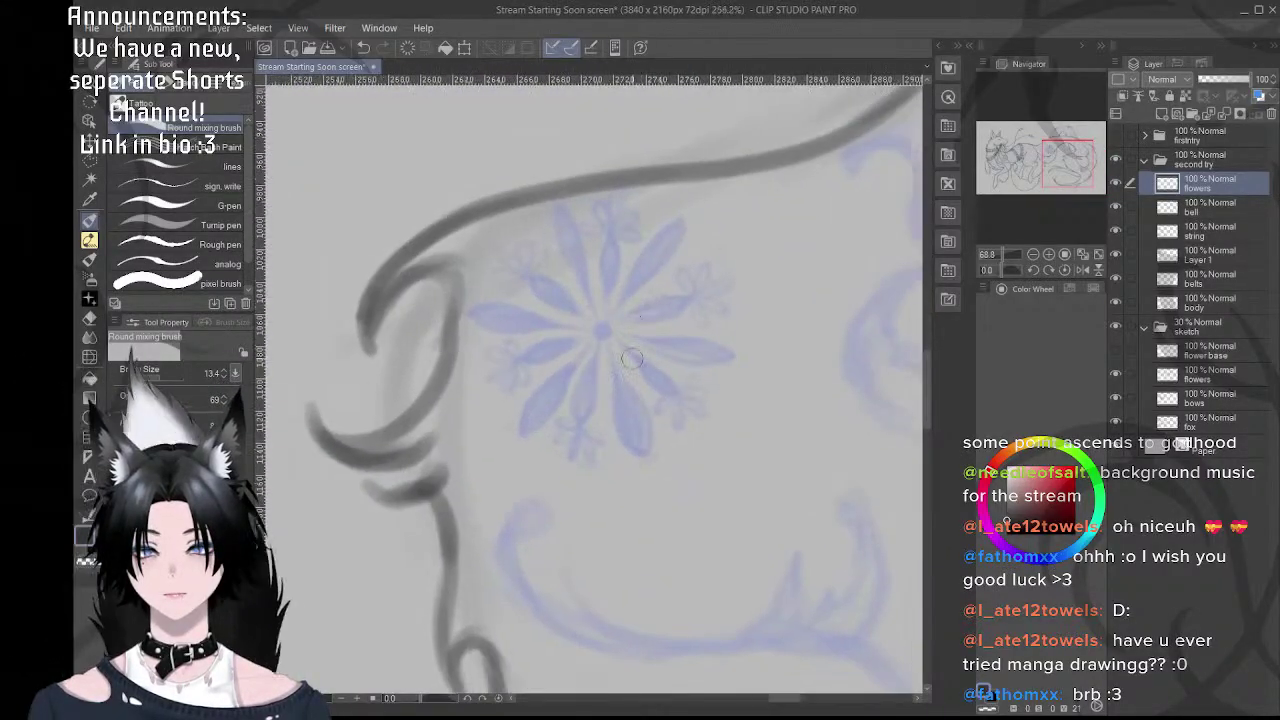
scroll(610, 278, up, 2)
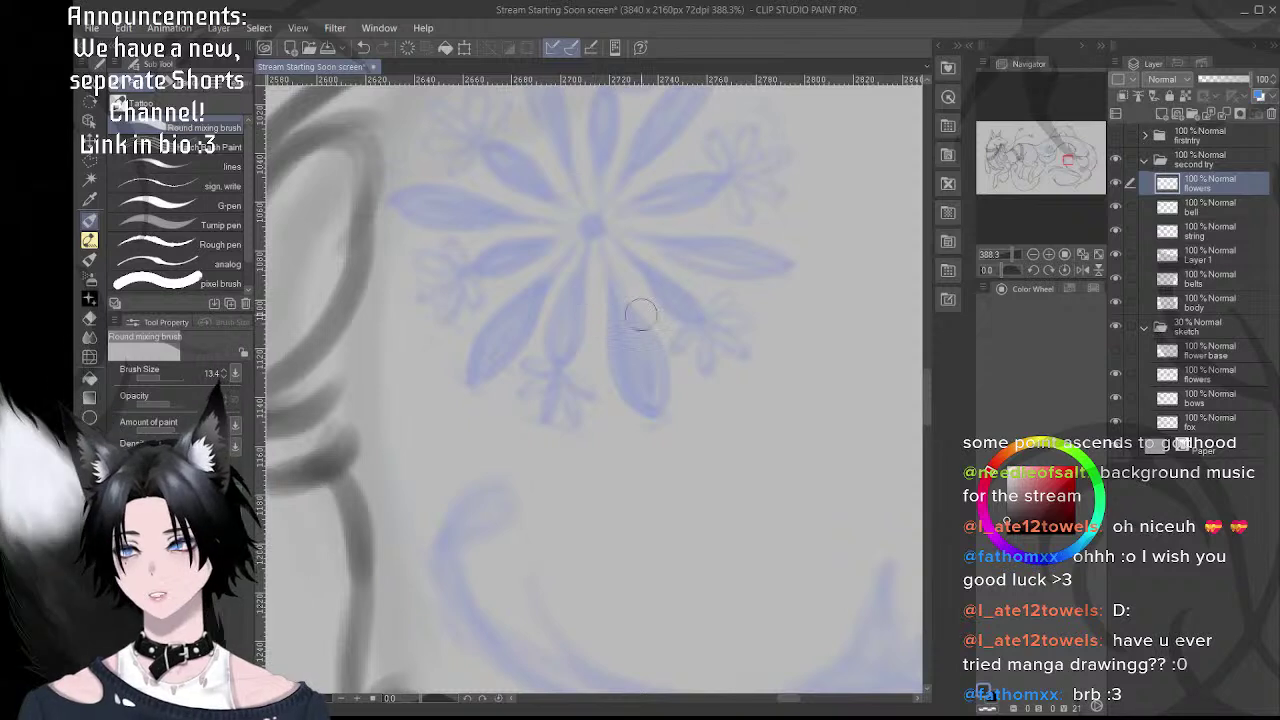
mouse_move(601, 252)
mouse_down()
mouse_move(633, 320)
mouse_move(605, 270)
mouse_move(608, 340)
mouse_move(607, 268)
mouse_move(615, 353)
mouse_up()
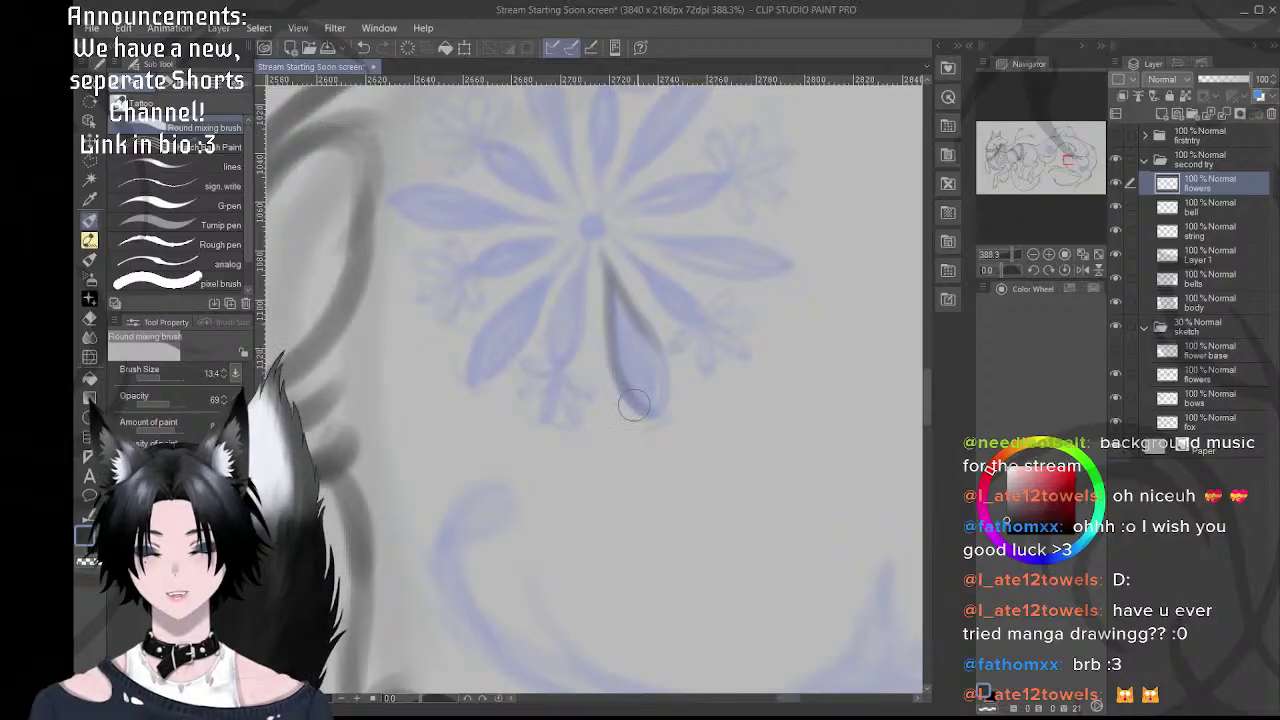
mouse_move(633, 404)
mouse_down()
mouse_move(650, 332)
mouse_move(657, 374)
mouse_move(672, 369)
mouse_move(661, 406)
mouse_move(665, 370)
mouse_up()
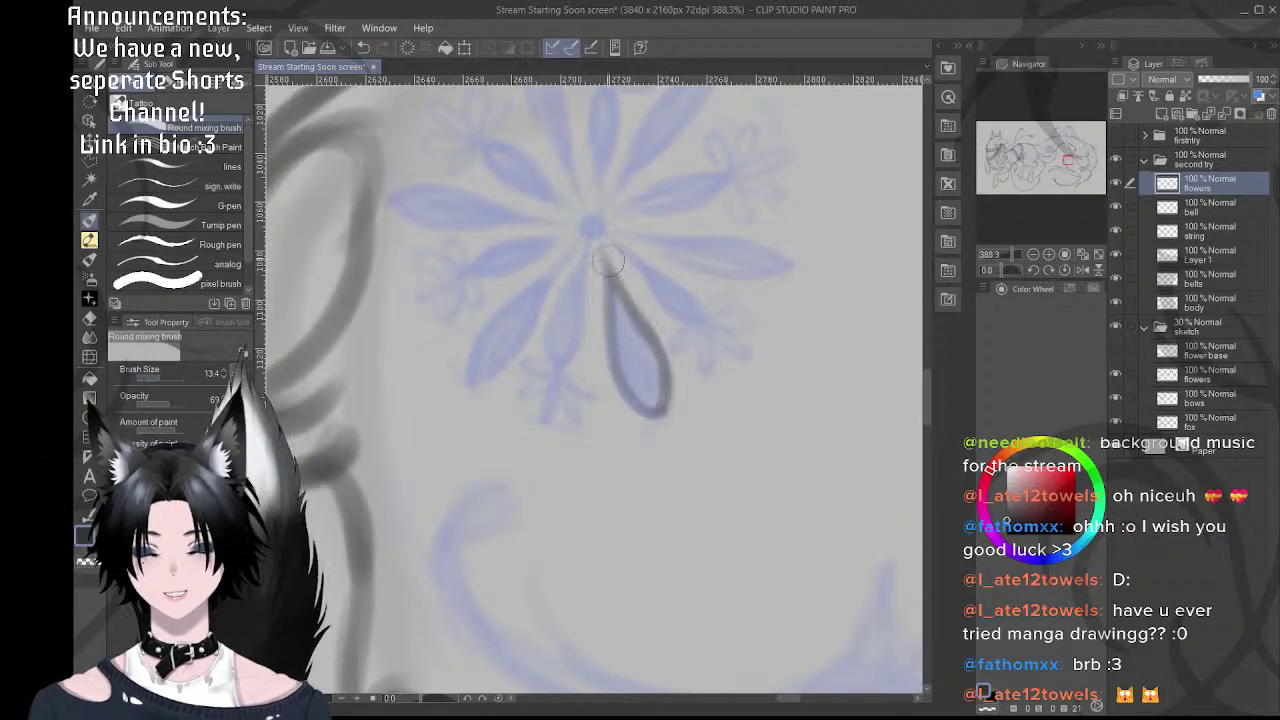
drag(600, 251, 616, 343)
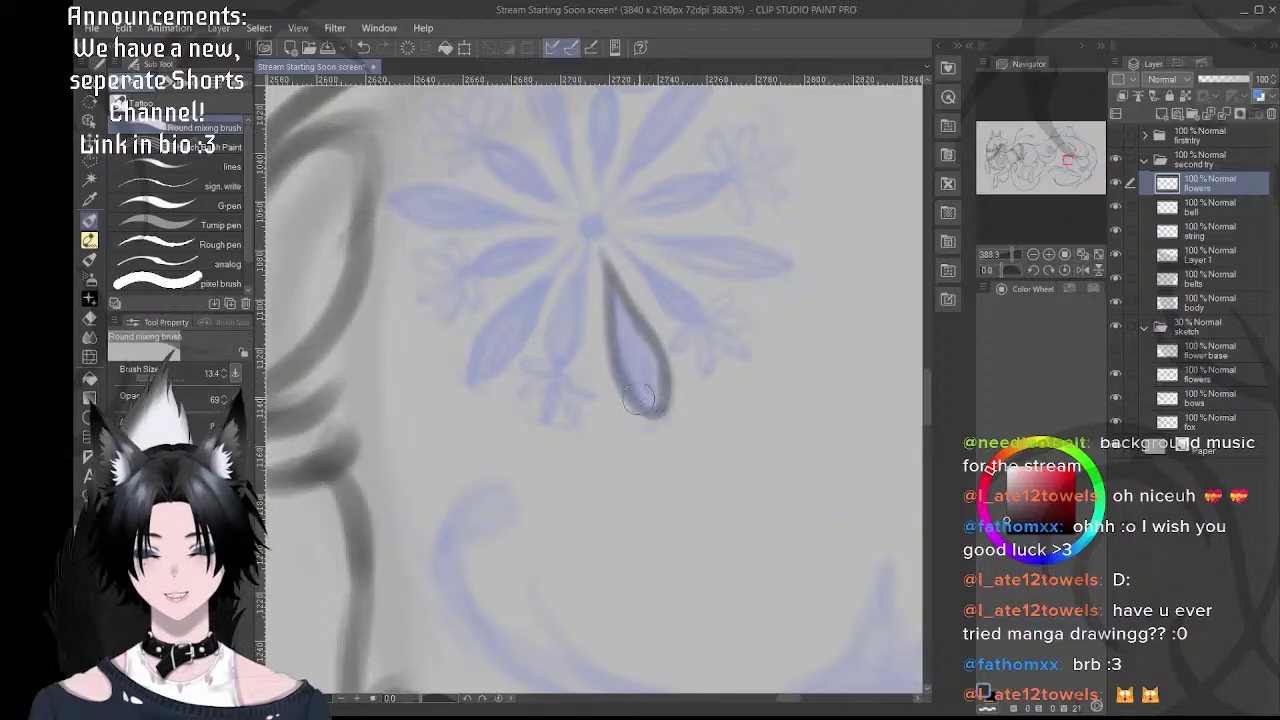
mouse_move(640, 400)
mouse_down()
mouse_move(658, 413)
mouse_move(610, 367)
mouse_move(613, 347)
mouse_up()
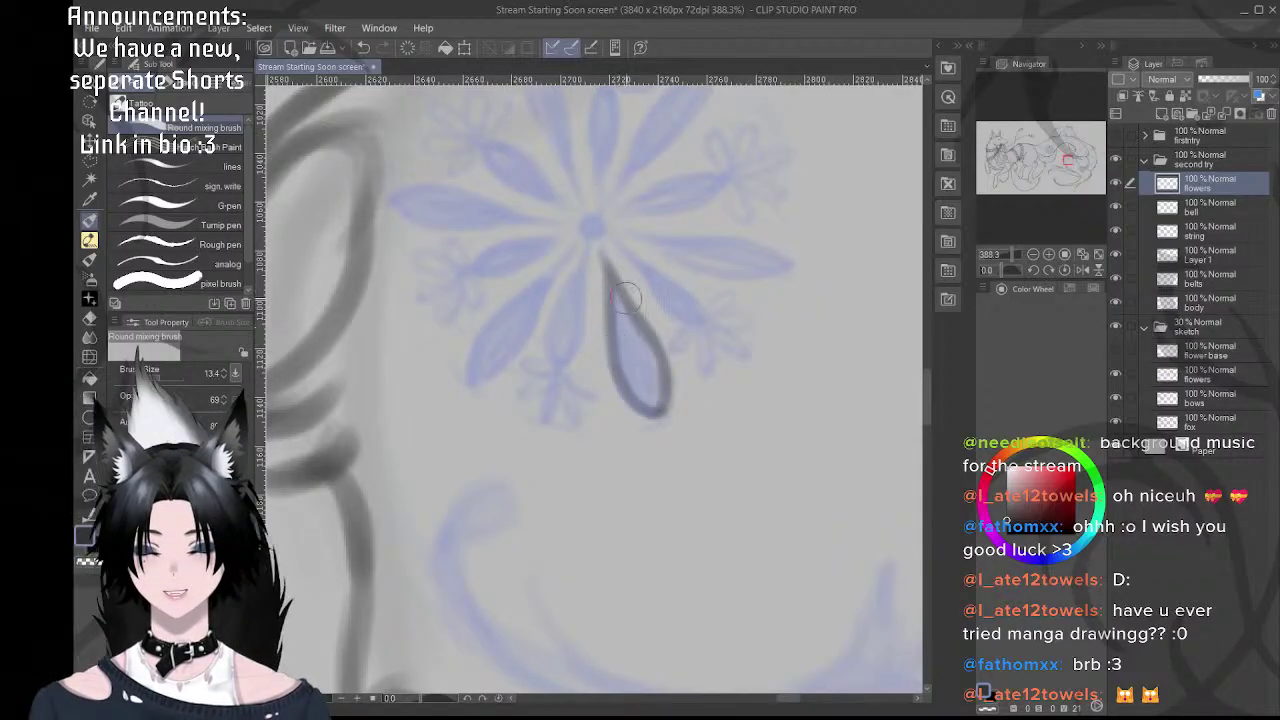
- Ink the short petal next to the first long petal as a closed teardrop outline, reinforcing both sides
key(r)
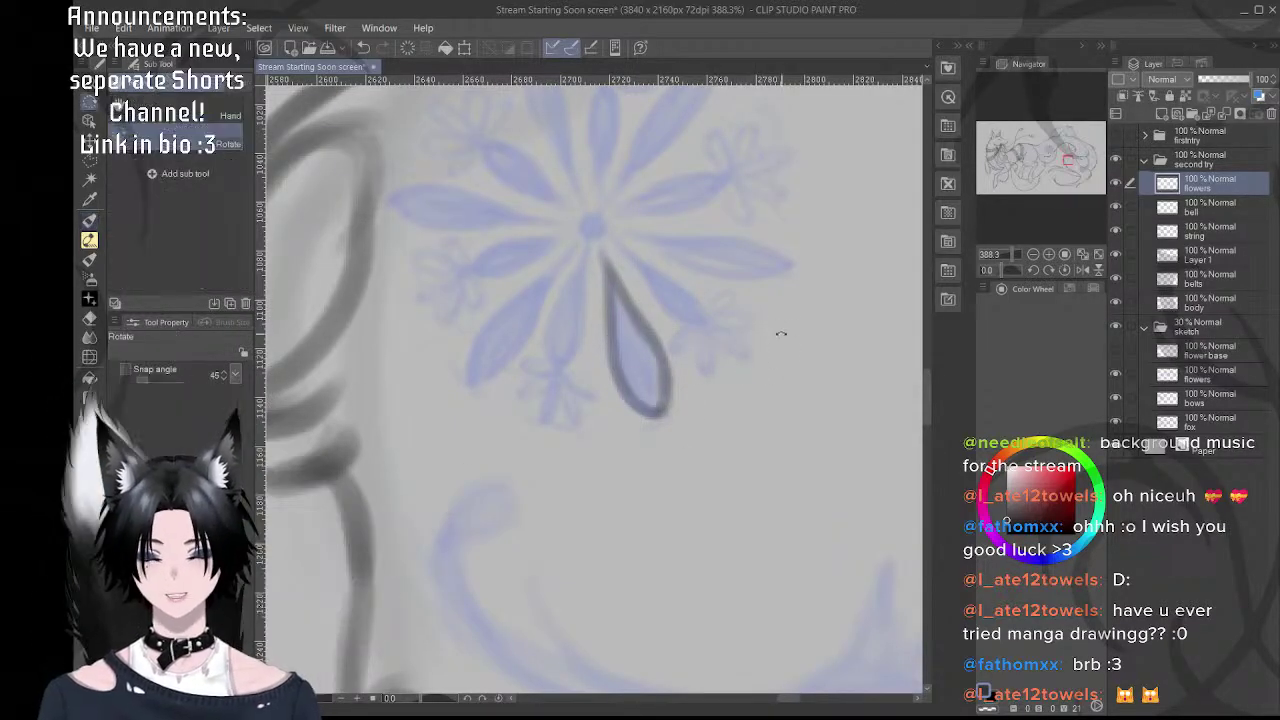
drag(770, 335, 737, 233)
drag(608, 309, 744, 288)
scroll(649, 274, up, 3)
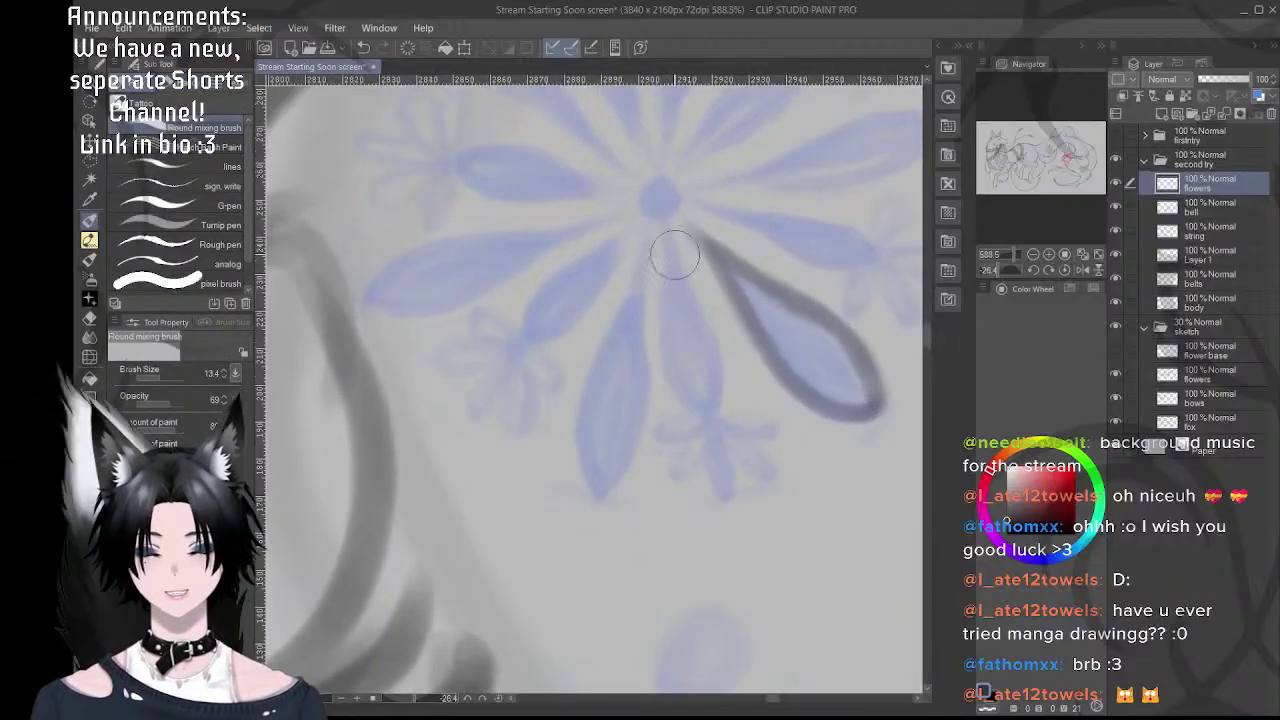
mouse_move(669, 232)
mouse_down()
mouse_move(684, 312)
mouse_move(712, 350)
mouse_up()
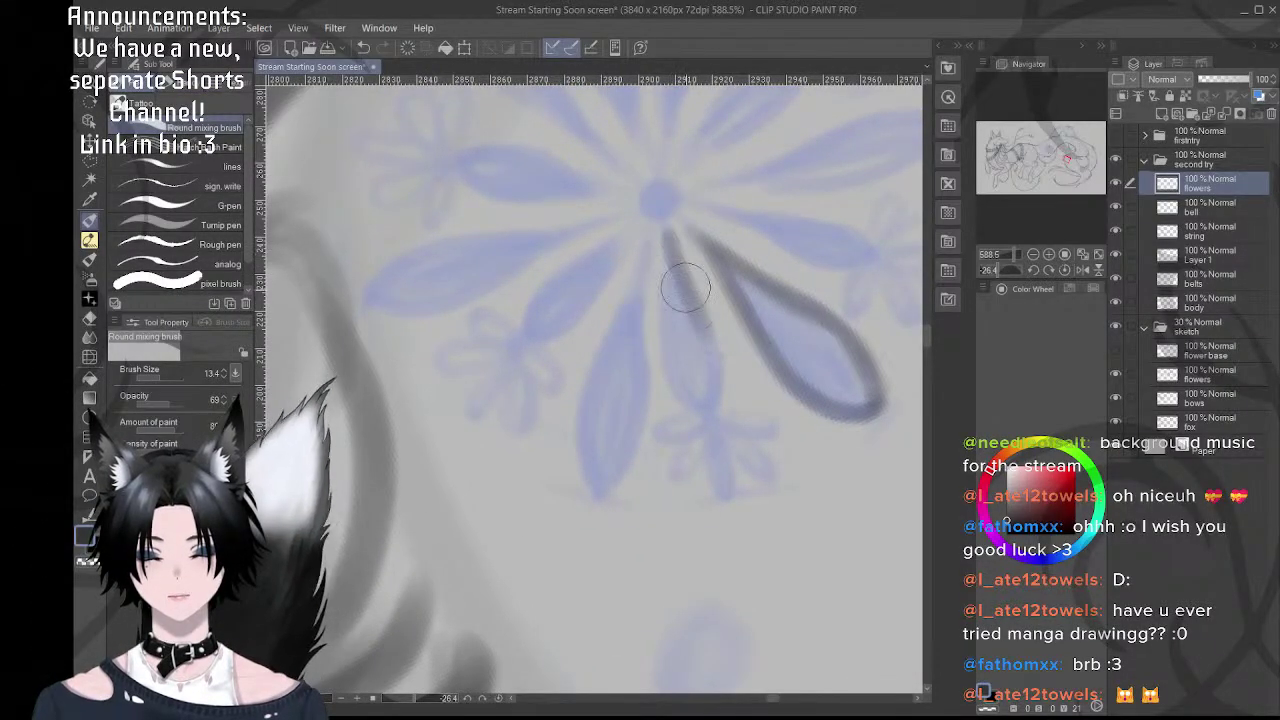
drag(686, 287, 717, 416)
drag(670, 254, 665, 328)
drag(670, 277, 681, 400)
mouse_move(669, 343)
mouse_down()
mouse_move(703, 416)
mouse_move(722, 384)
mouse_move(705, 405)
mouse_move(675, 350)
mouse_up()
drag(675, 288, 710, 370)
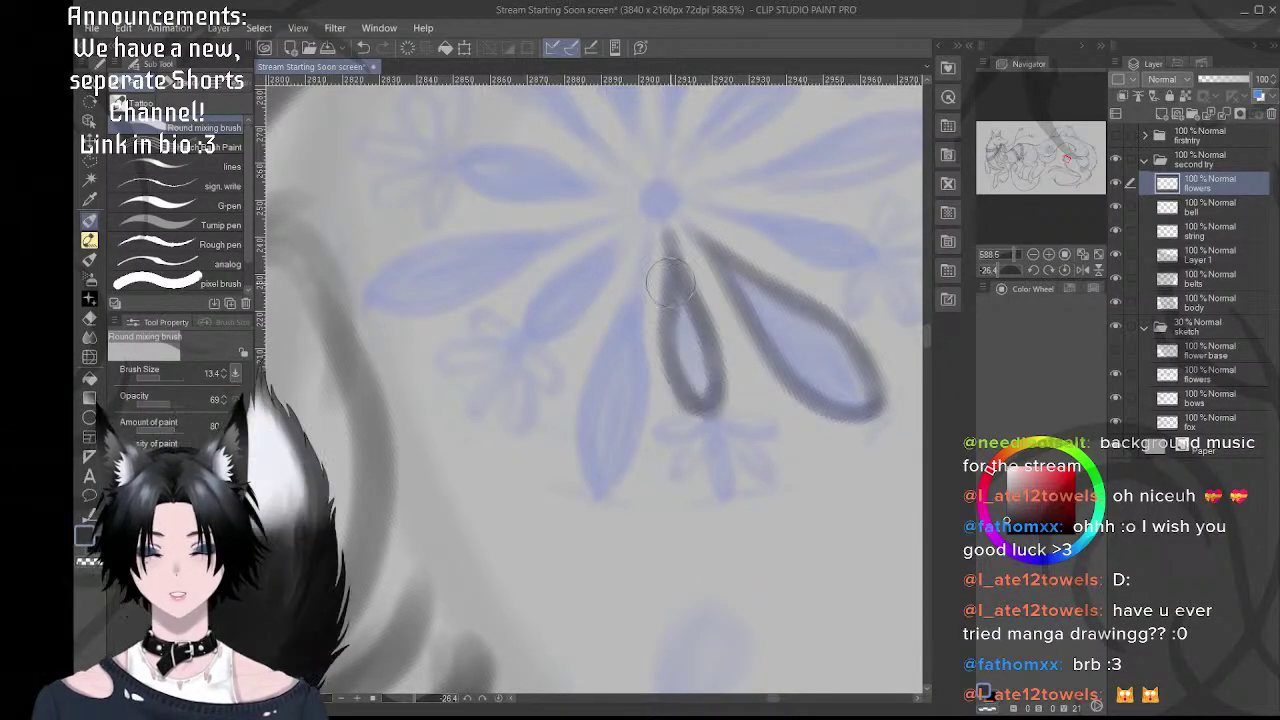
- Ink both sides and the pointed tip of the second long petal, next to the lined short petal
drag(658, 357, 700, 355)
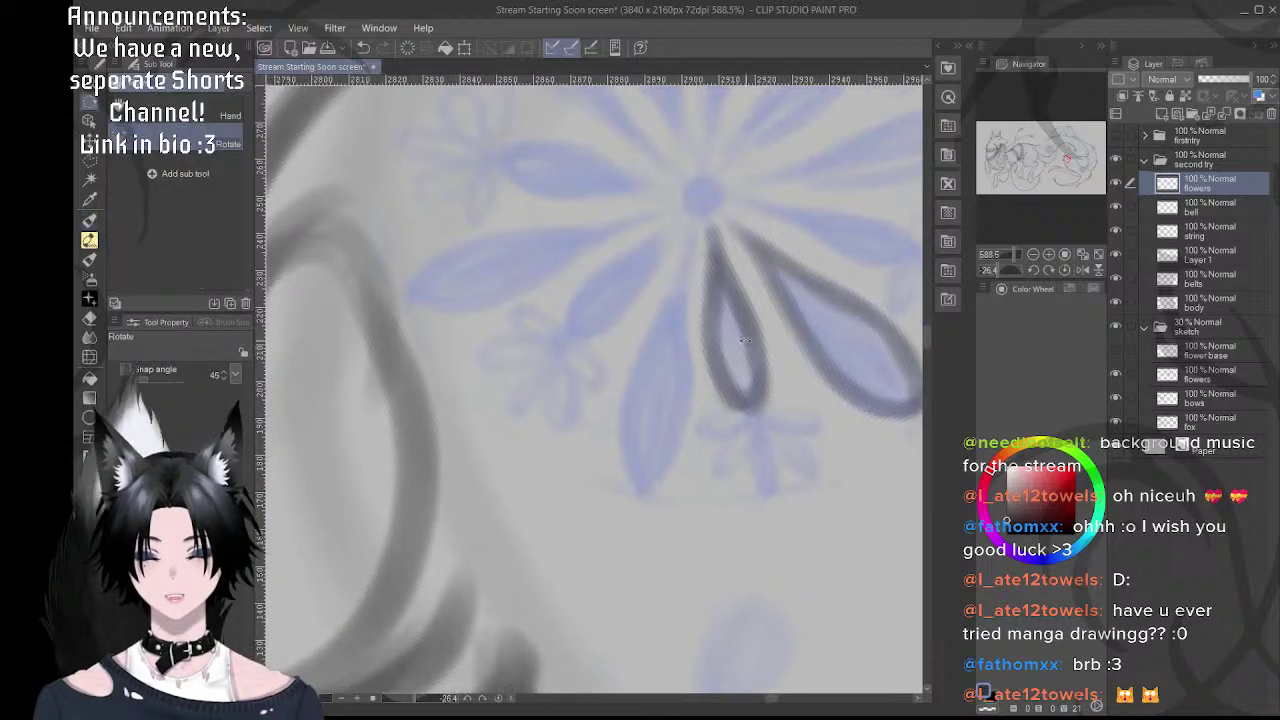
mouse_move(736, 306)
mouse_down()
mouse_move(706, 238)
mouse_move(636, 250)
mouse_move(630, 400)
mouse_move(671, 457)
mouse_move(634, 394)
mouse_up()
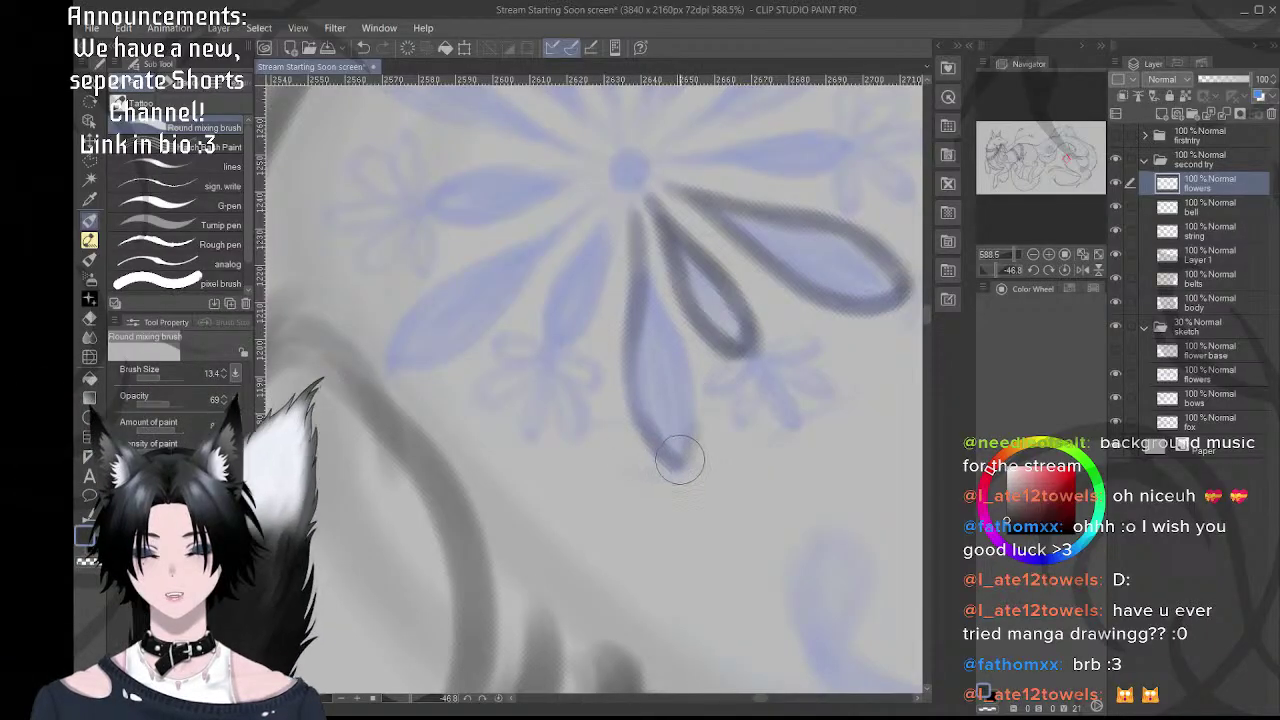
mouse_move(688, 435)
mouse_down()
mouse_move(638, 255)
mouse_move(666, 343)
mouse_move(684, 452)
mouse_move(674, 456)
mouse_move(635, 225)
mouse_move(640, 325)
mouse_up()
drag(632, 379, 657, 446)
drag(638, 240, 674, 364)
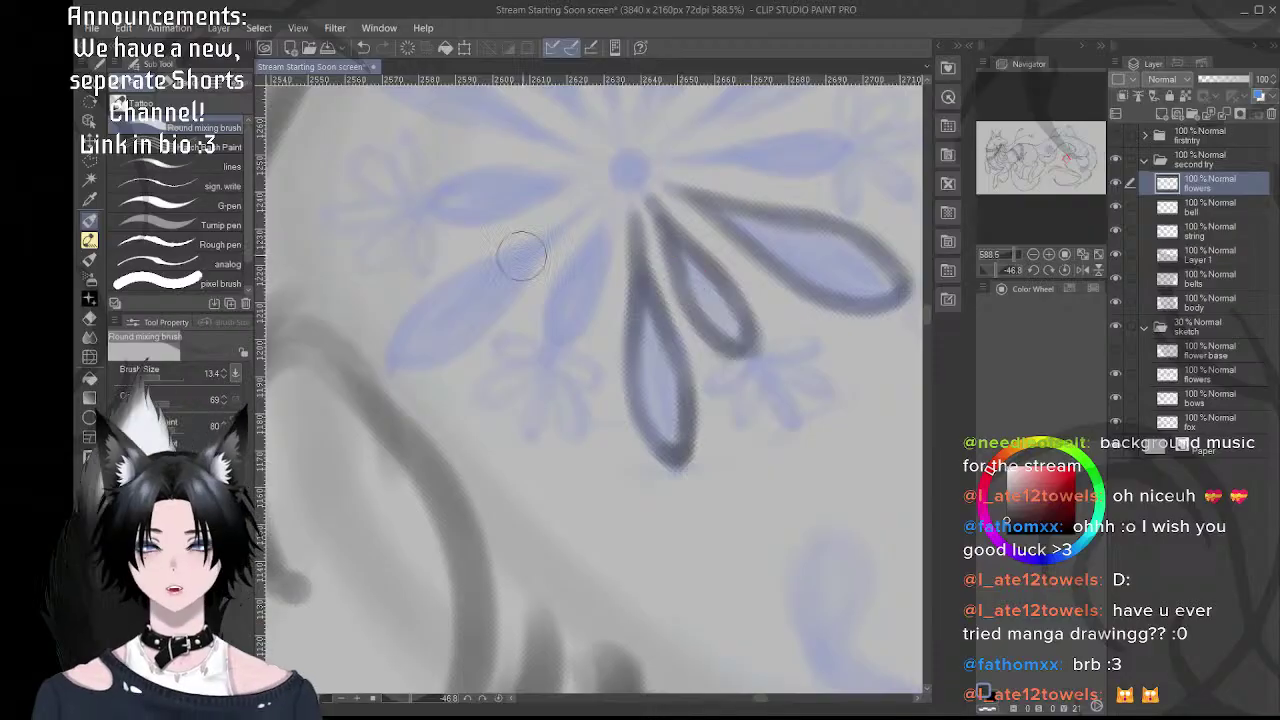
- Ink both sides of the second short petal, following around from the second long petal
drag(631, 277, 689, 214)
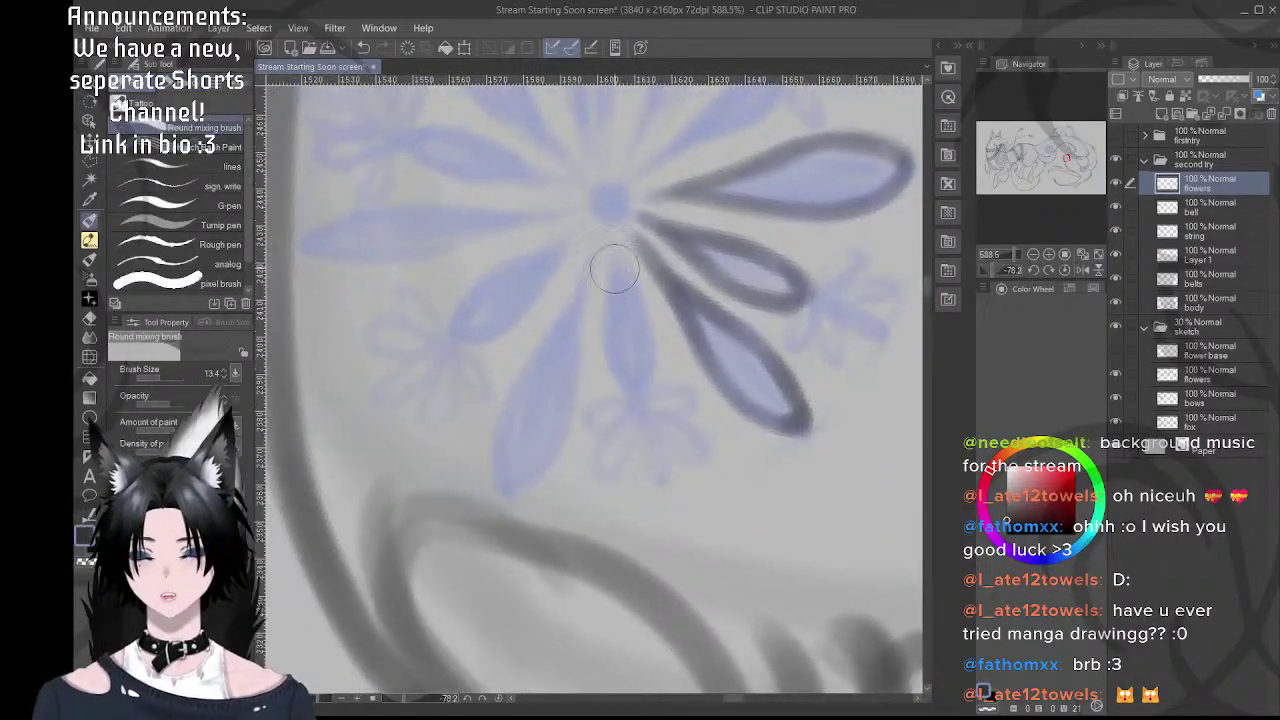
mouse_move(617, 266)
mouse_down()
mouse_move(612, 358)
mouse_move(640, 394)
mouse_up()
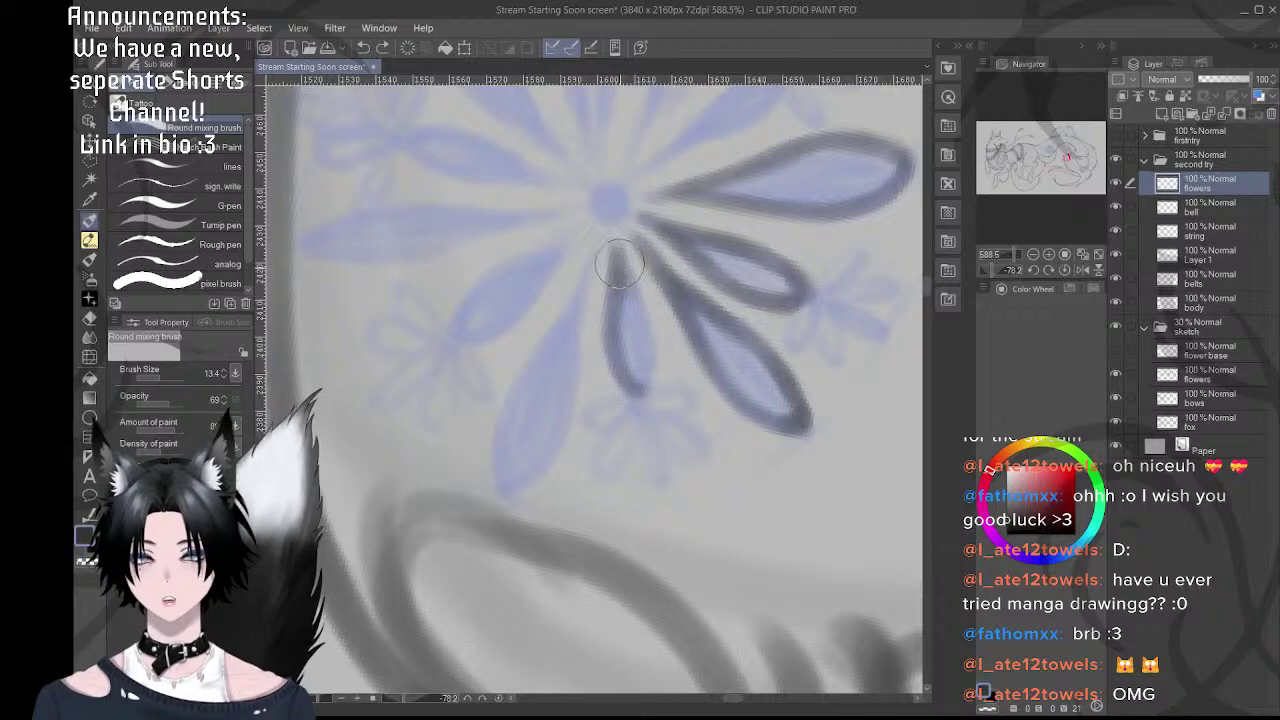
drag(621, 280, 653, 362)
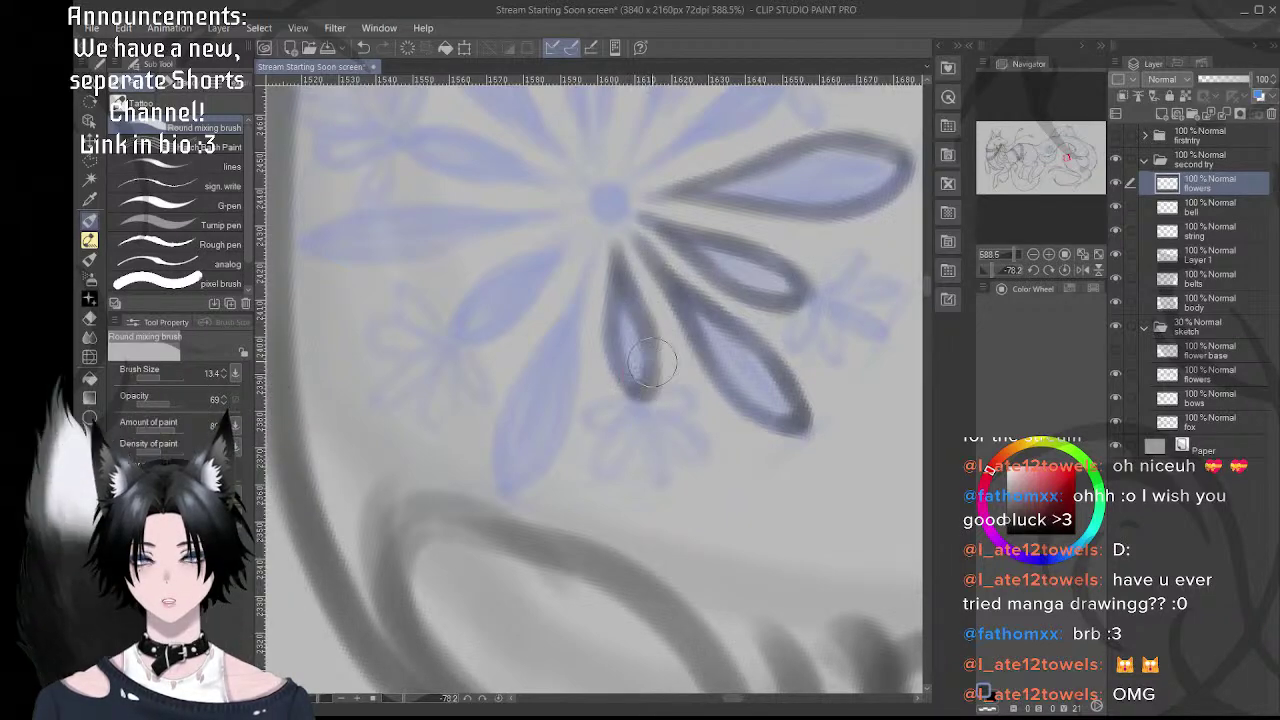
- Ink the third long petal, the one pointing towards the curled fur outline, and reinforce its sides and tip
scroll(655, 362, down, 3)
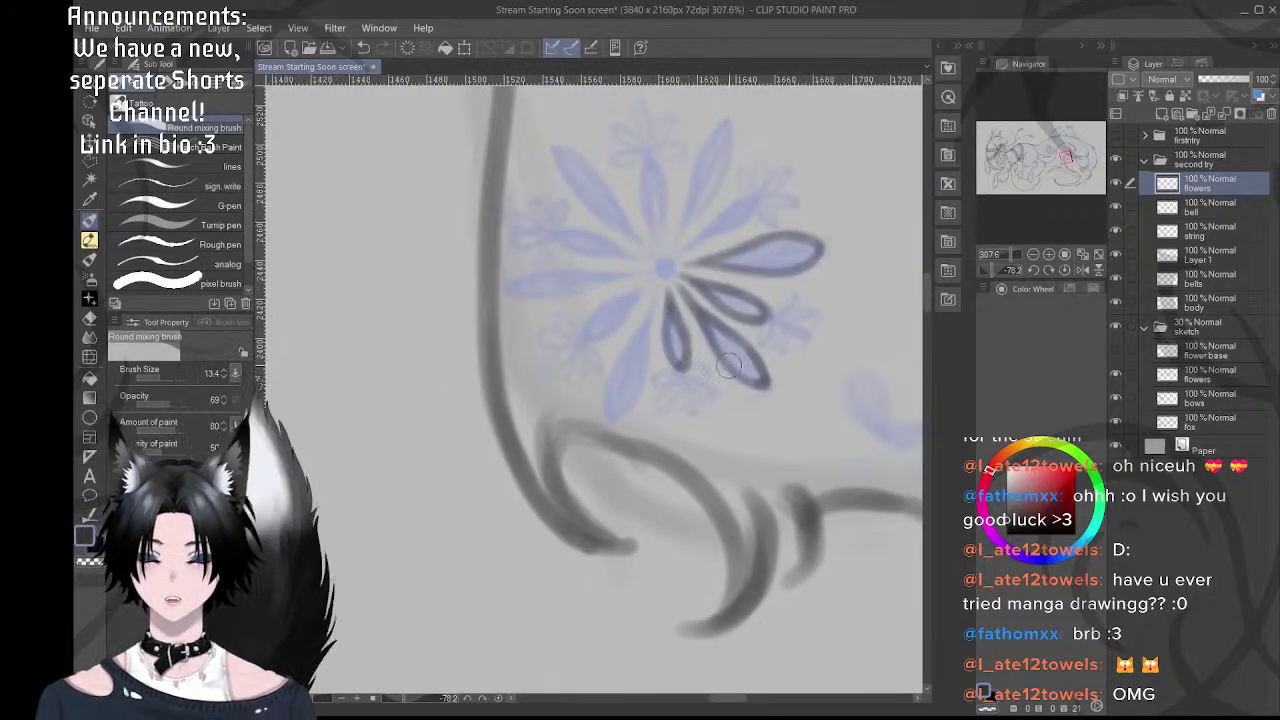
drag(656, 358, 620, 310)
scroll(613, 308, up, 3)
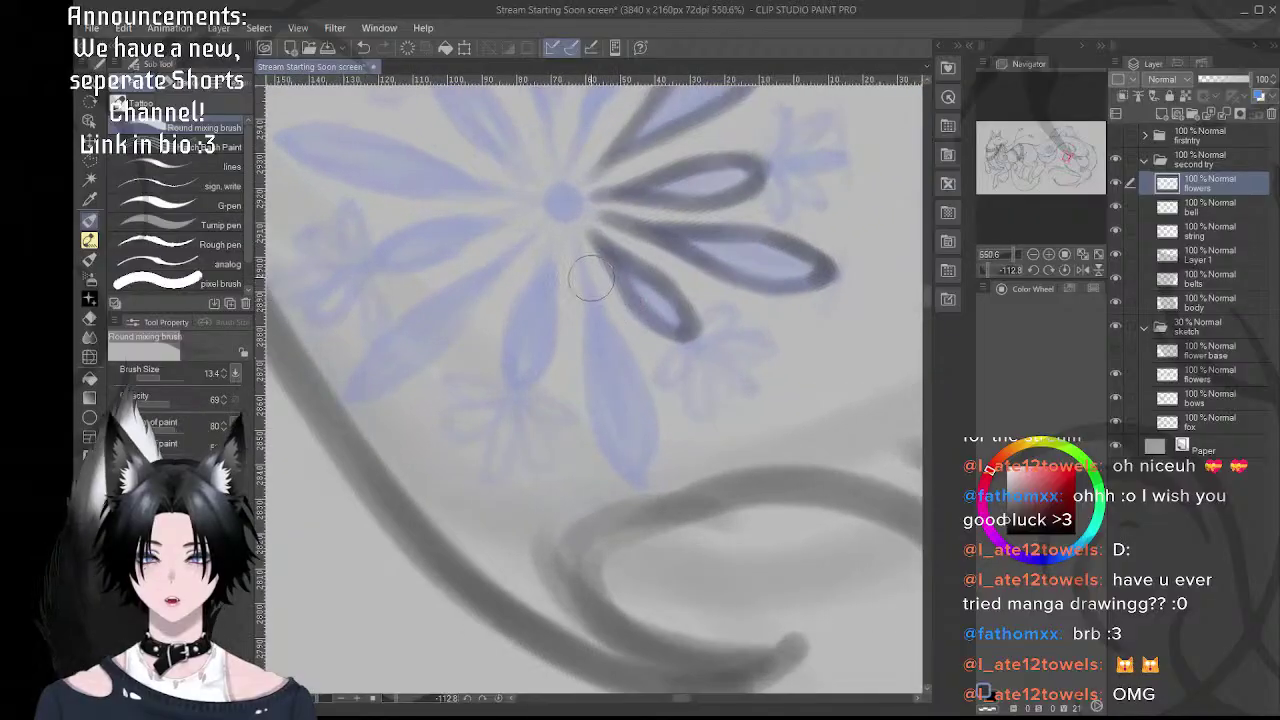
key(shift+space)
mouse_move(583, 257)
mouse_down()
mouse_move(609, 256)
mouse_move(595, 414)
mouse_up()
key(b)
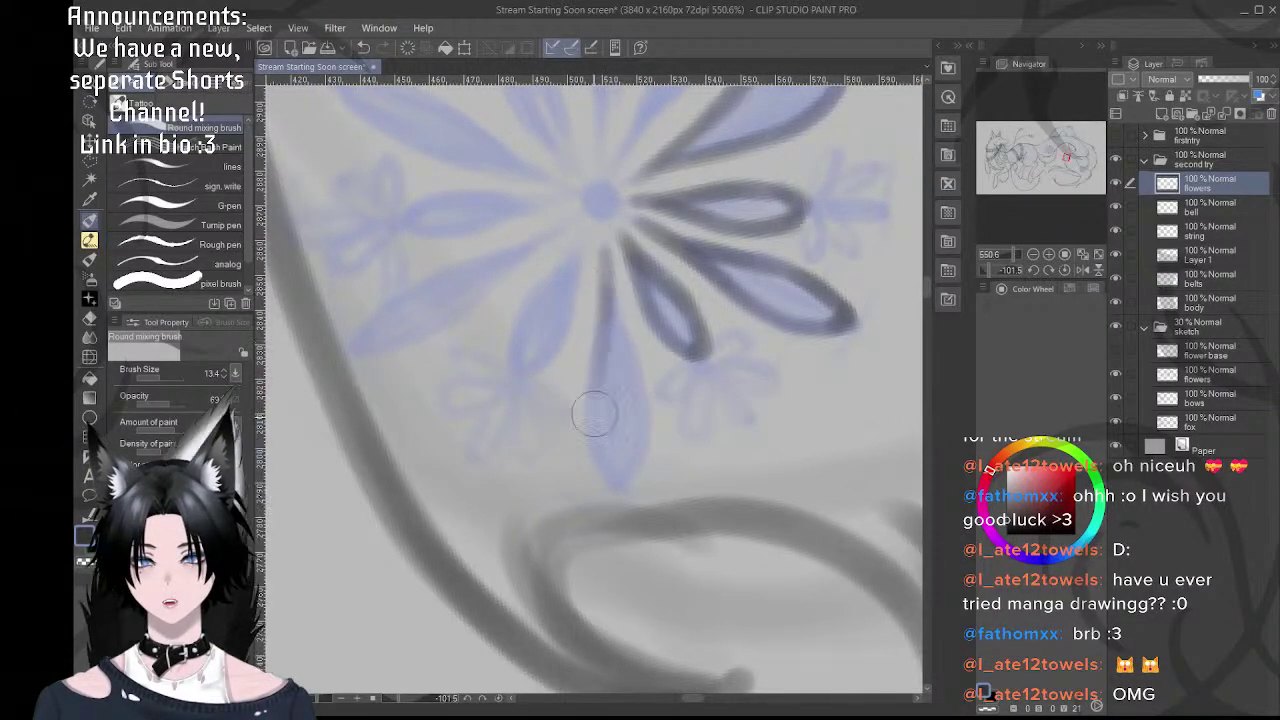
mouse_move(600, 332)
mouse_down()
mouse_move(595, 462)
mouse_move(599, 356)
mouse_move(612, 472)
mouse_move(627, 490)
mouse_move(604, 366)
mouse_move(604, 447)
mouse_move(604, 283)
mouse_move(617, 360)
mouse_up()
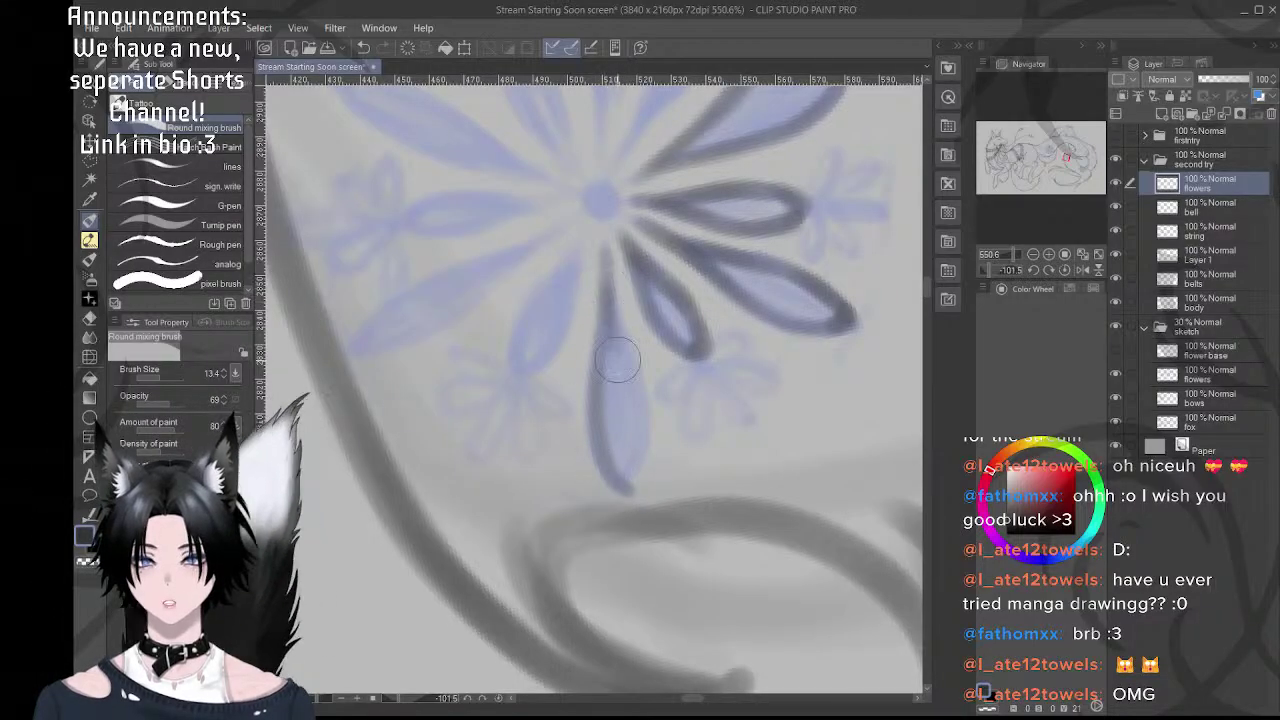
mouse_move(605, 265)
mouse_down()
mouse_move(606, 290)
mouse_move(625, 300)
mouse_move(610, 310)
mouse_move(636, 424)
mouse_up()
drag(640, 367, 637, 432)
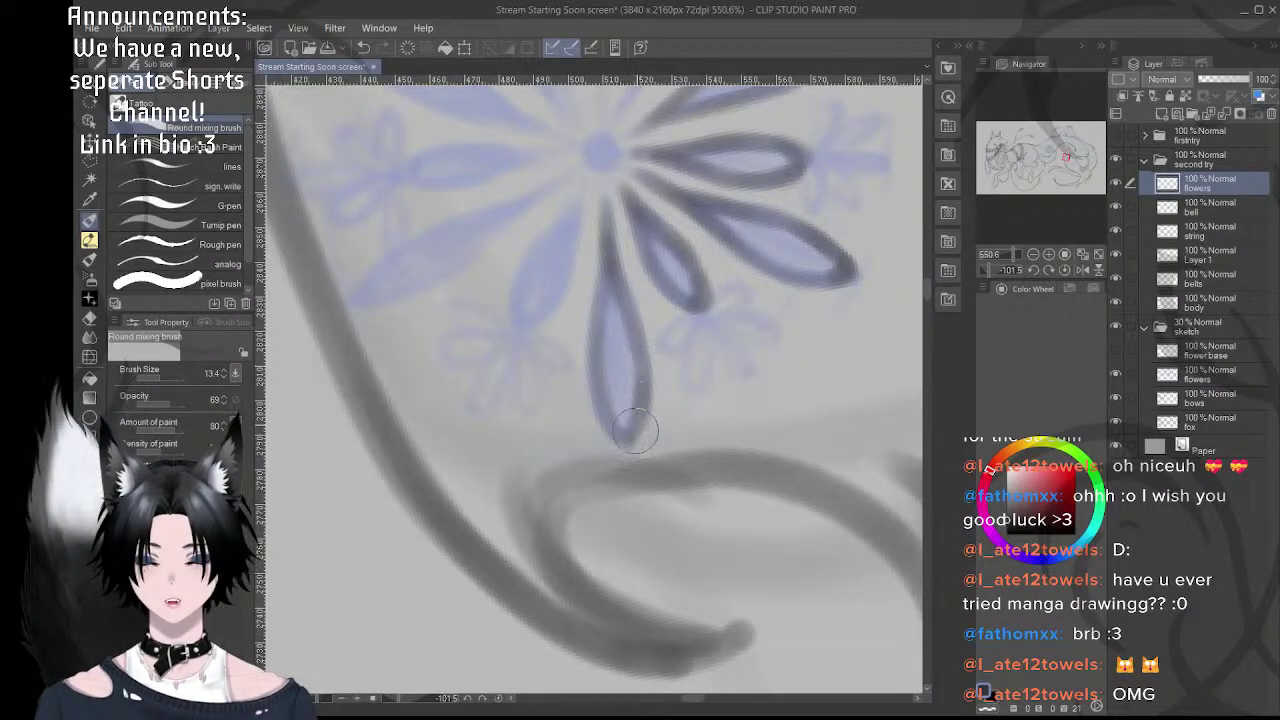
mouse_move(628, 318)
mouse_down()
mouse_move(640, 380)
mouse_move(628, 425)
mouse_move(603, 383)
mouse_up()
drag(608, 258, 603, 345)
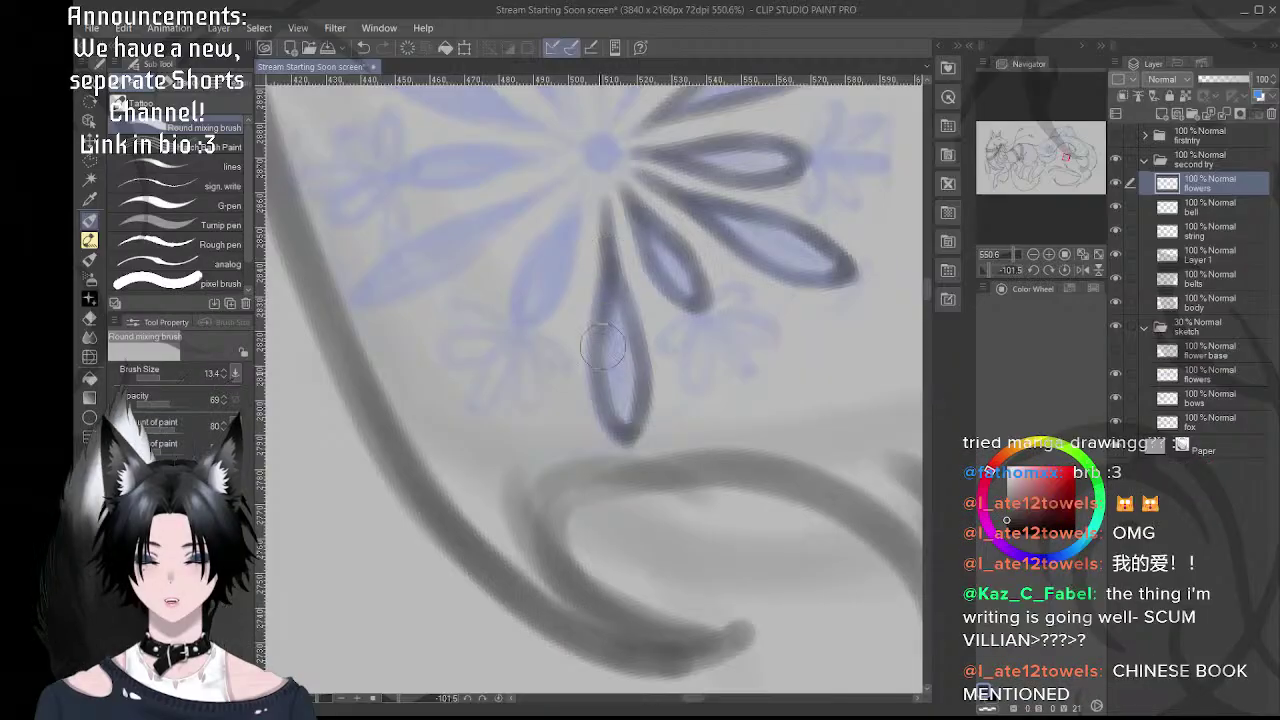
- Ink the third short petal, beside the third long petal, as a closed teardrop outline and reinforce its sides
mouse_move(607, 219)
mouse_down()
mouse_move(640, 351)
mouse_move(655, 255)
mouse_move(690, 249)
mouse_up()
key(space)
key(shift+space)
key(b)
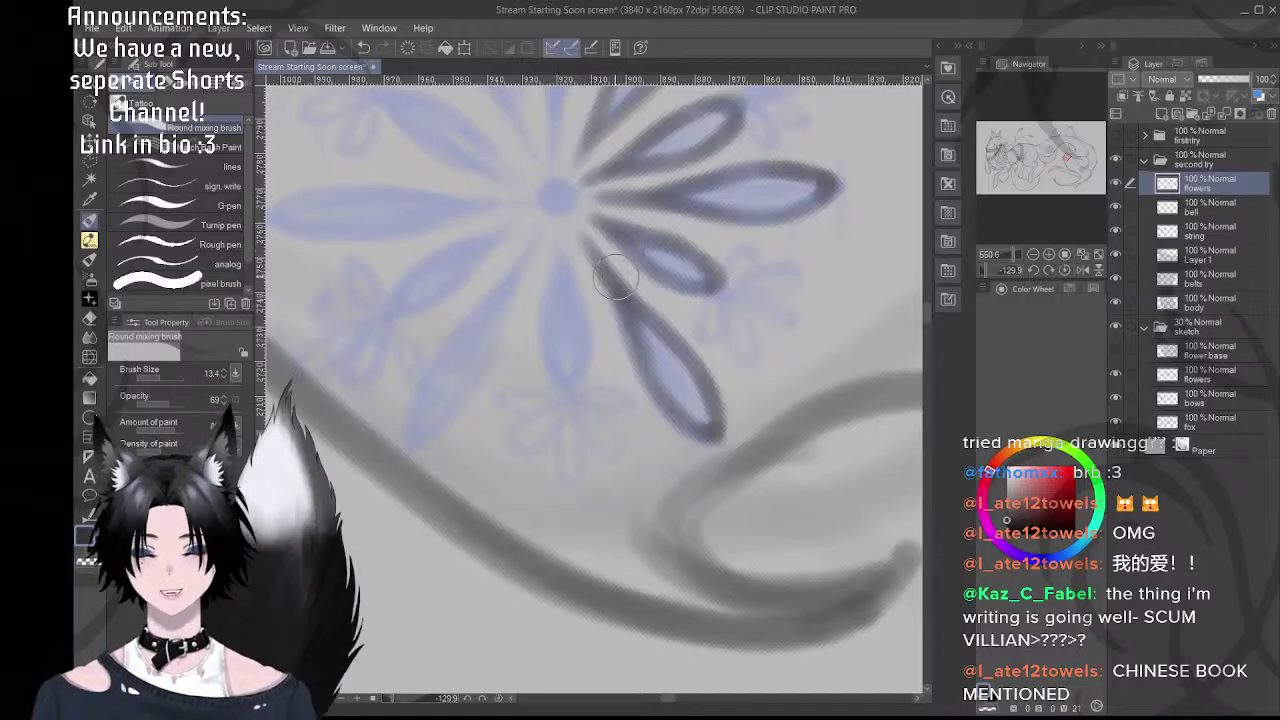
drag(614, 283, 672, 303)
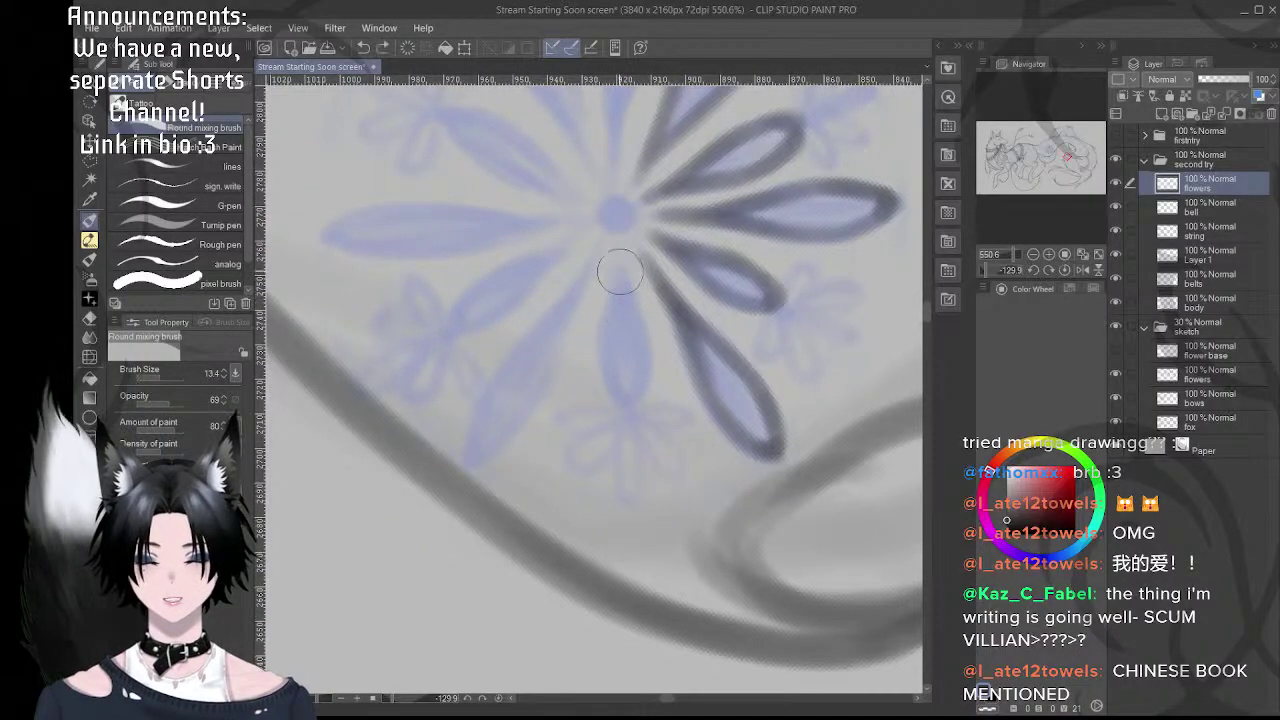
mouse_move(615, 305)
mouse_down()
mouse_move(600, 337)
mouse_move(618, 405)
mouse_move(612, 343)
mouse_up()
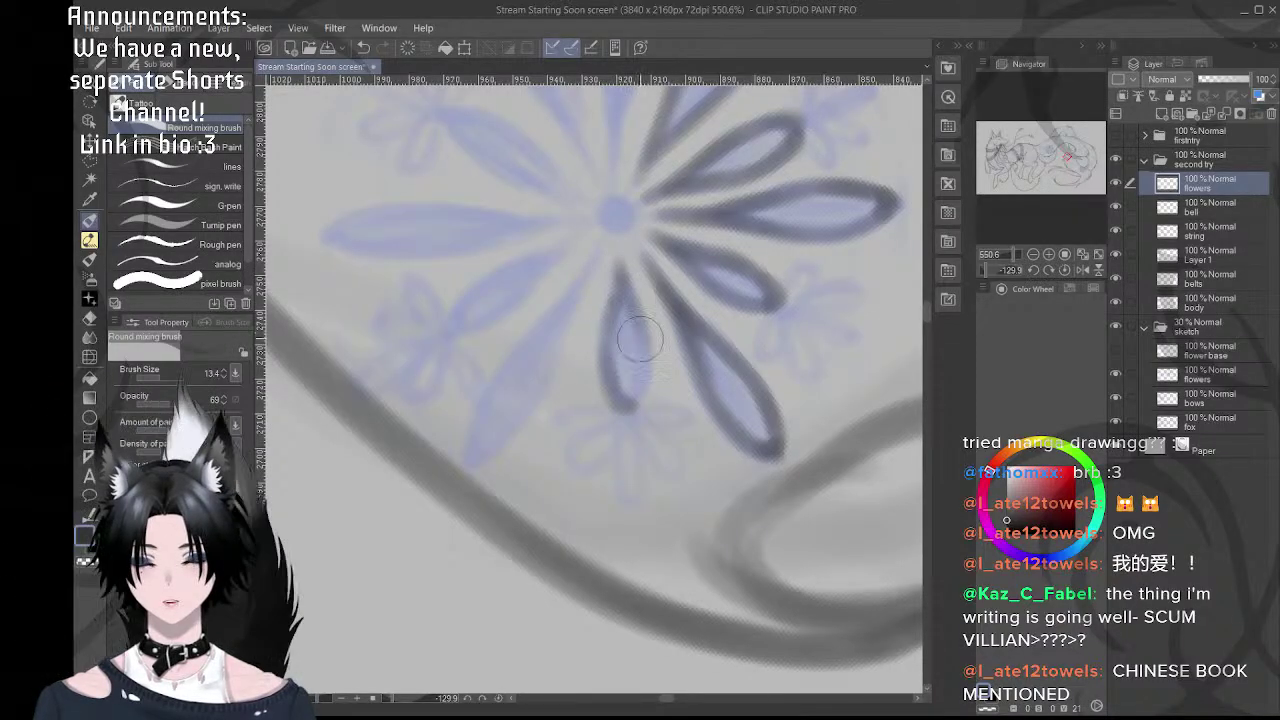
mouse_move(634, 403)
mouse_down()
mouse_move(635, 309)
mouse_move(649, 351)
mouse_move(622, 283)
mouse_move(611, 380)
mouse_up()
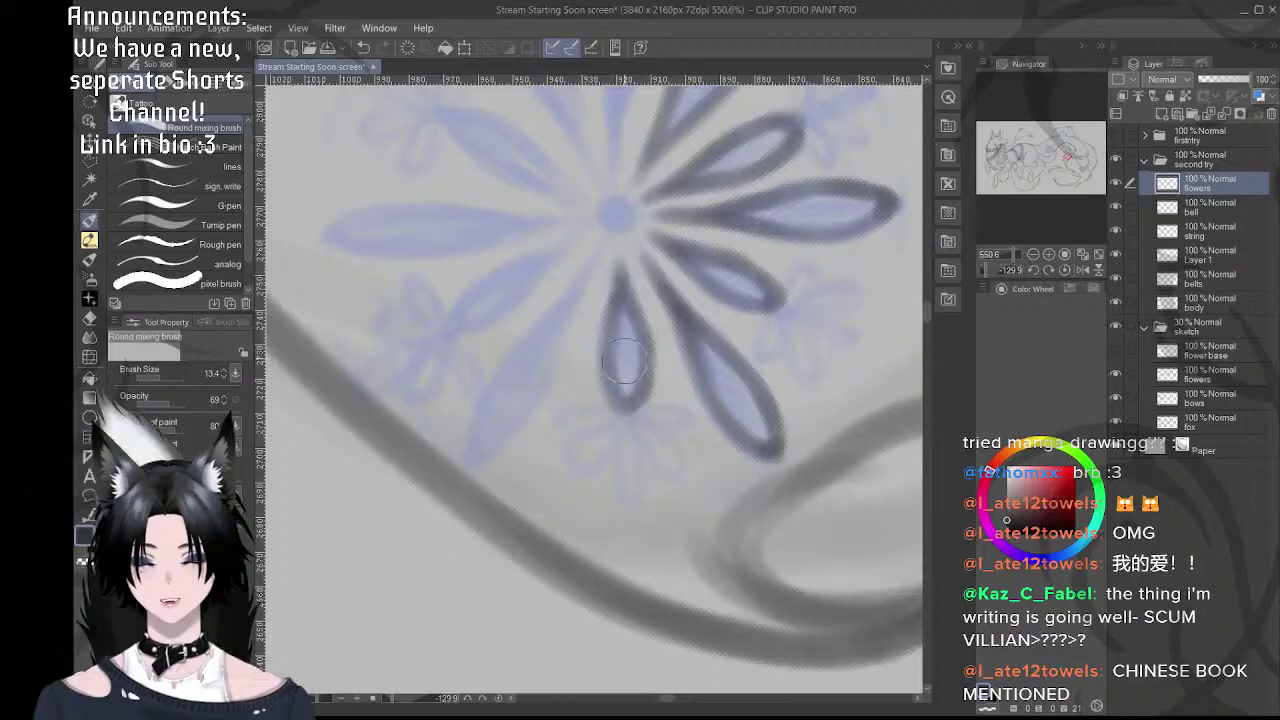
drag(628, 328, 689, 392)
- Ink the small floret at the tip of the first short petal with short strokes fanning out from the tip
drag(811, 343, 590, 426)
key(r)
mouse_move(623, 237)
mouse_down()
mouse_move(733, 450)
mouse_move(725, 466)
mouse_move(552, 400)
mouse_up()
key(p)
scroll(602, 420, up, 1)
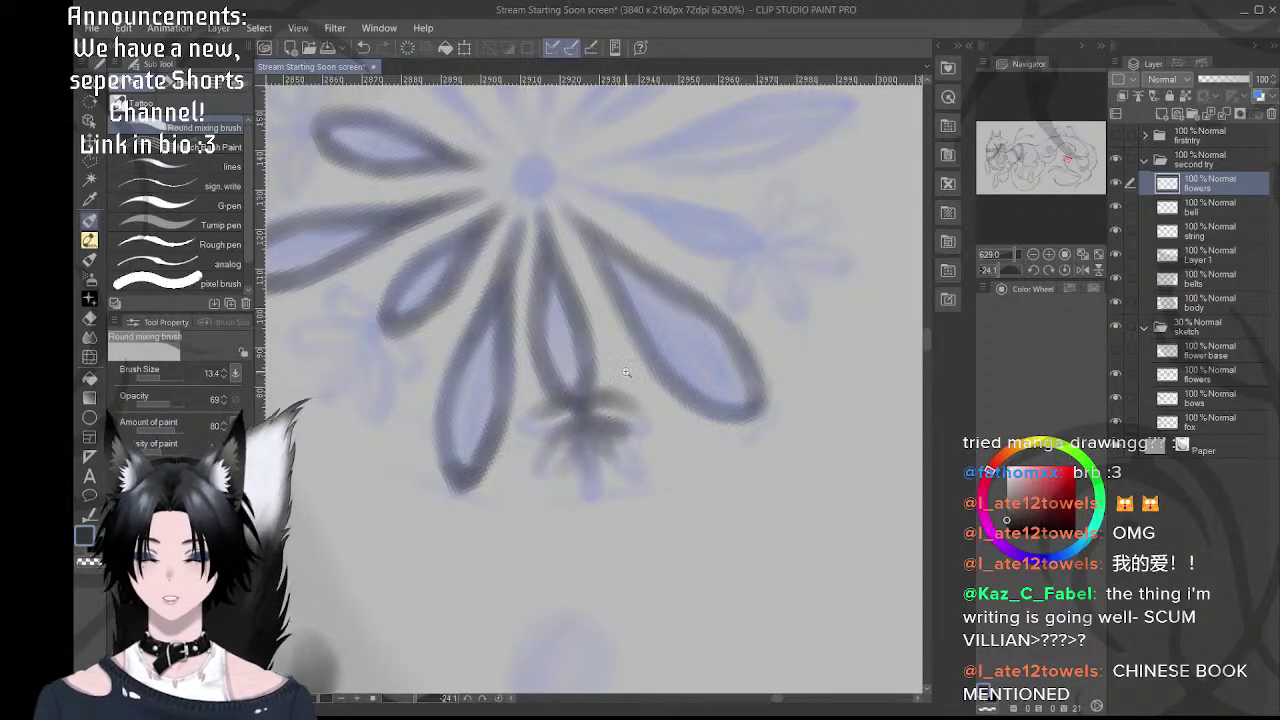
- Ink the radiating strokes of the small floret at the tip of the second short petal
scroll(600, 400, down, 4)
drag(672, 384, 634, 318)
drag(577, 380, 639, 371)
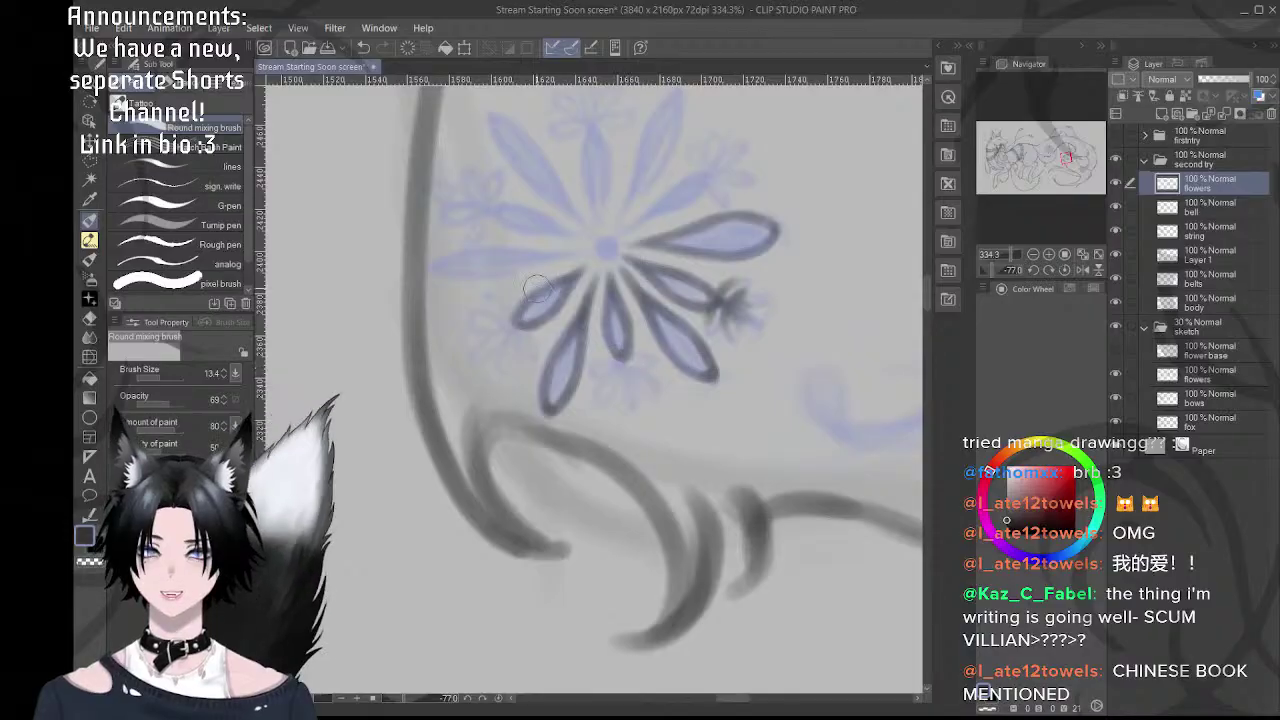
scroll(625, 367, up, 4)
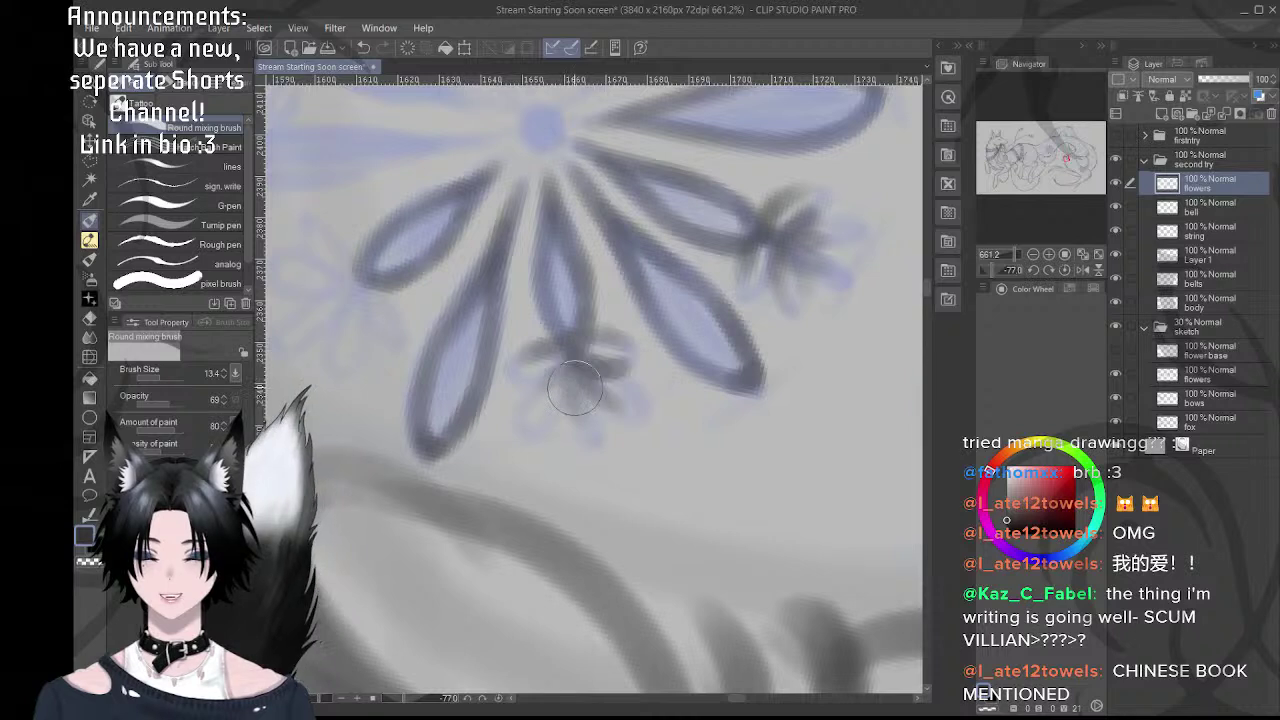
drag(575, 388, 540, 420)
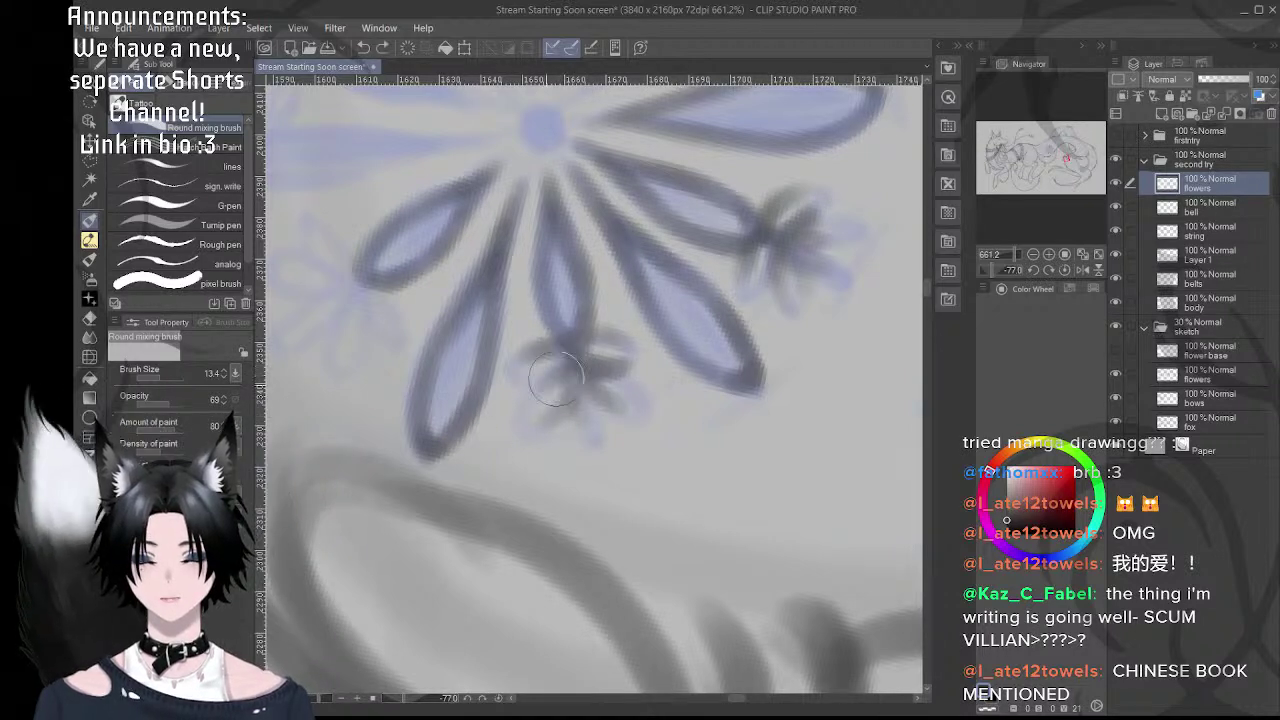
drag(585, 388, 595, 430)
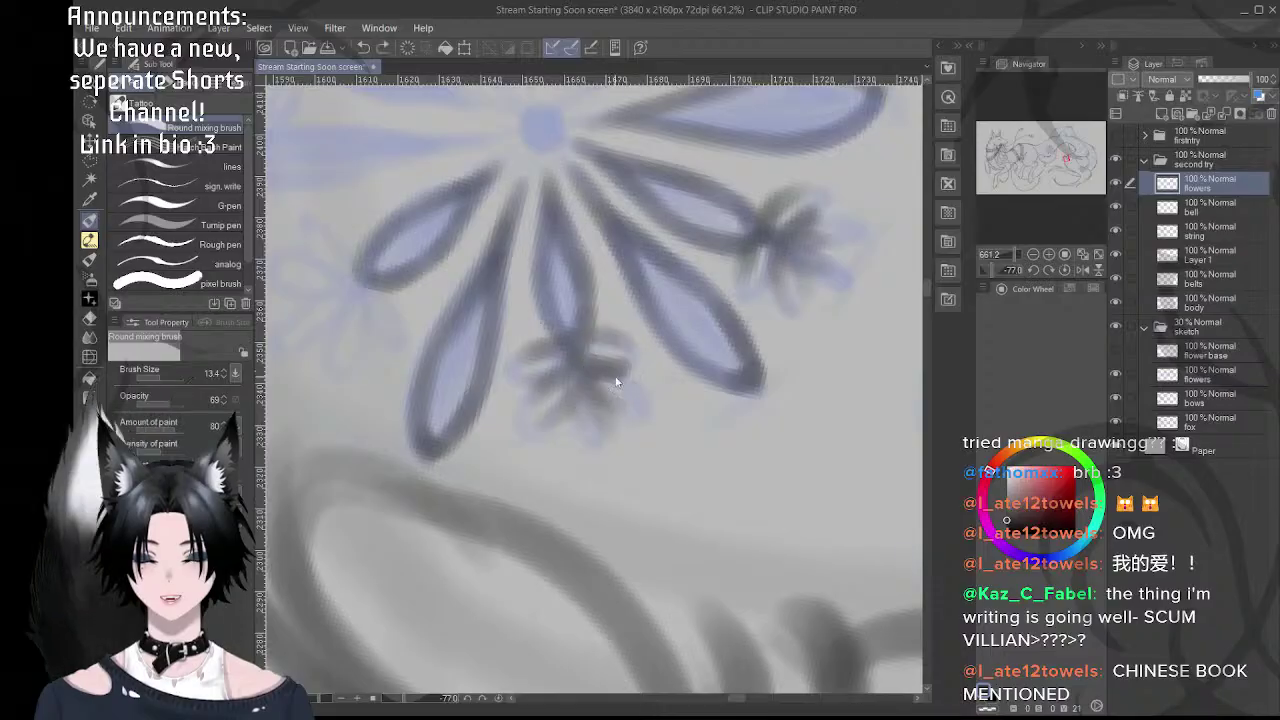
drag(606, 372, 620, 388)
mouse_move(566, 340)
mouse_down()
mouse_move(620, 388)
mouse_move(606, 338)
mouse_up()
- Ink the small floret at the tip of the third short petal, working its strokes around the sketched loops
scroll(628, 294, down, 3)
mouse_move(628, 294)
mouse_down()
mouse_move(668, 316)
mouse_move(606, 268)
mouse_up()
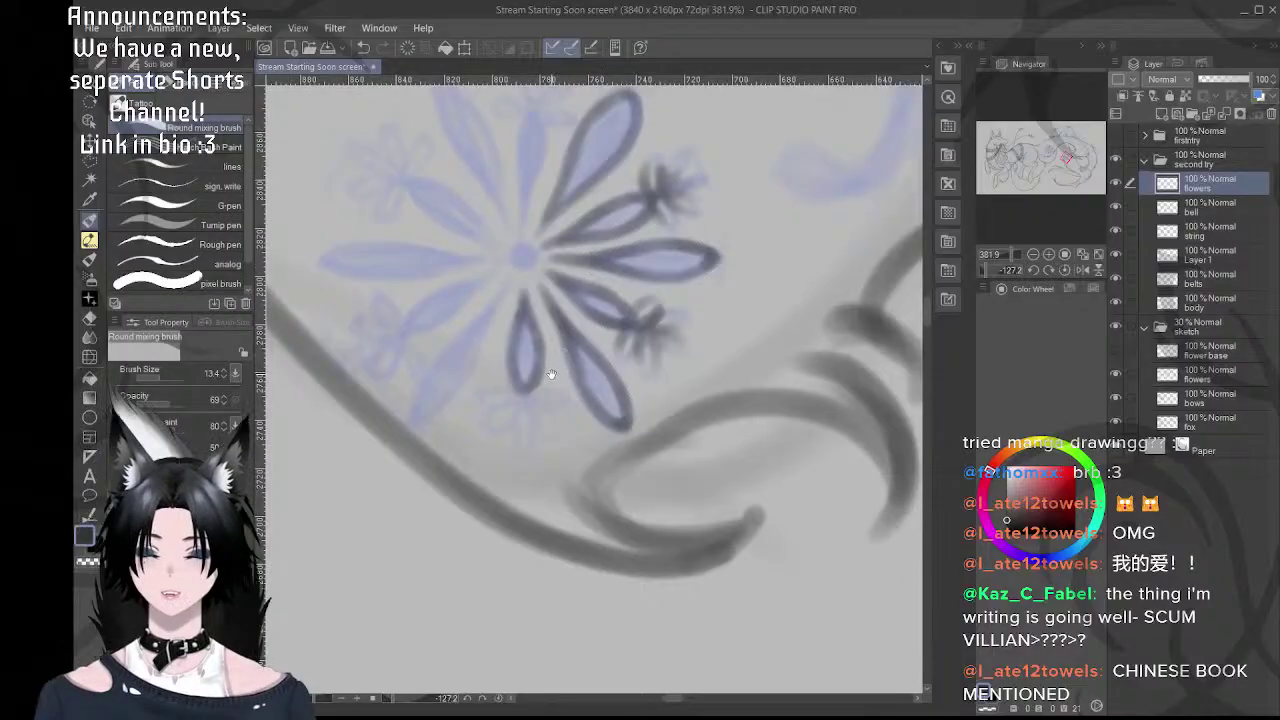
drag(554, 374, 614, 363)
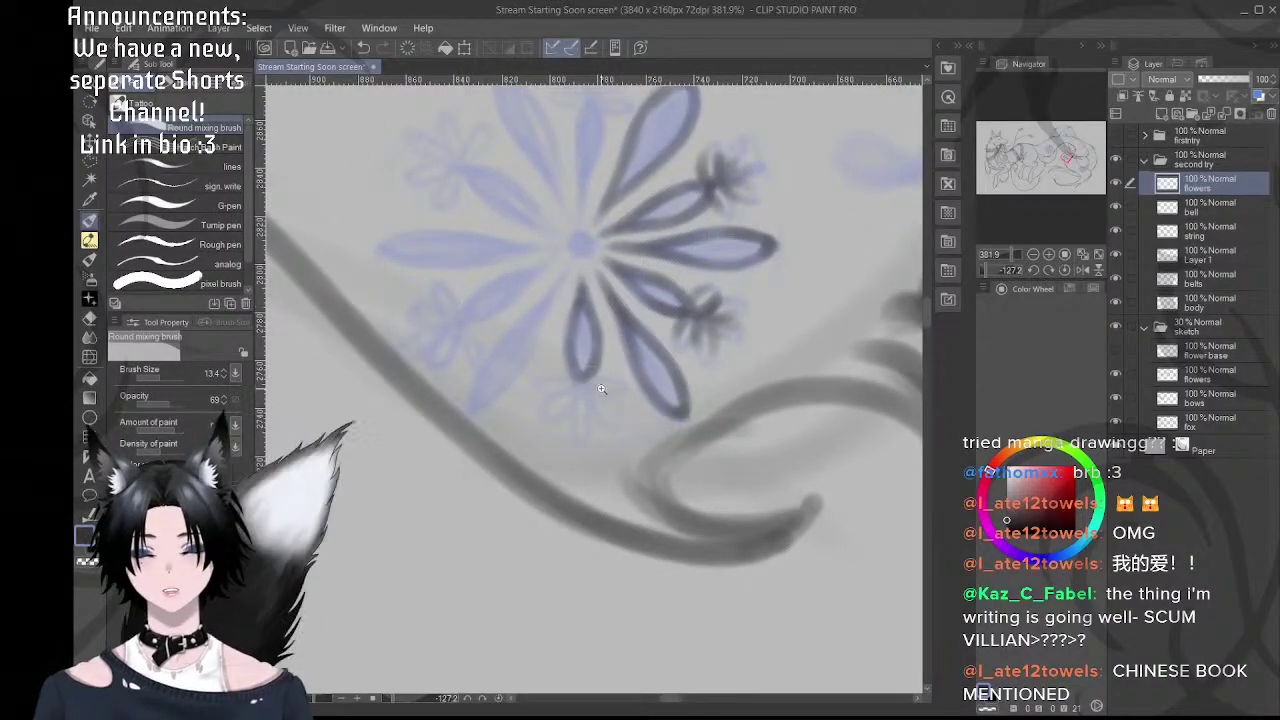
scroll(605, 385, up, 3)
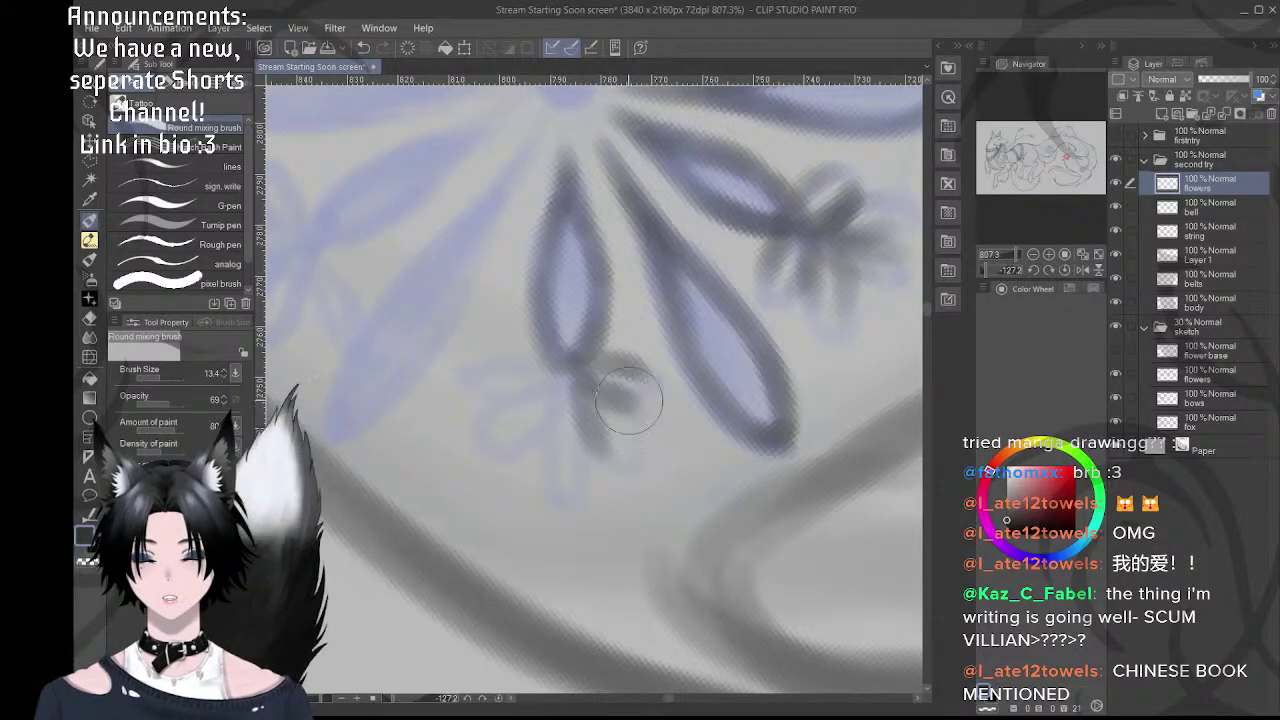
mouse_move(629, 400)
mouse_down()
mouse_move(611, 394)
mouse_move(609, 411)
mouse_up()
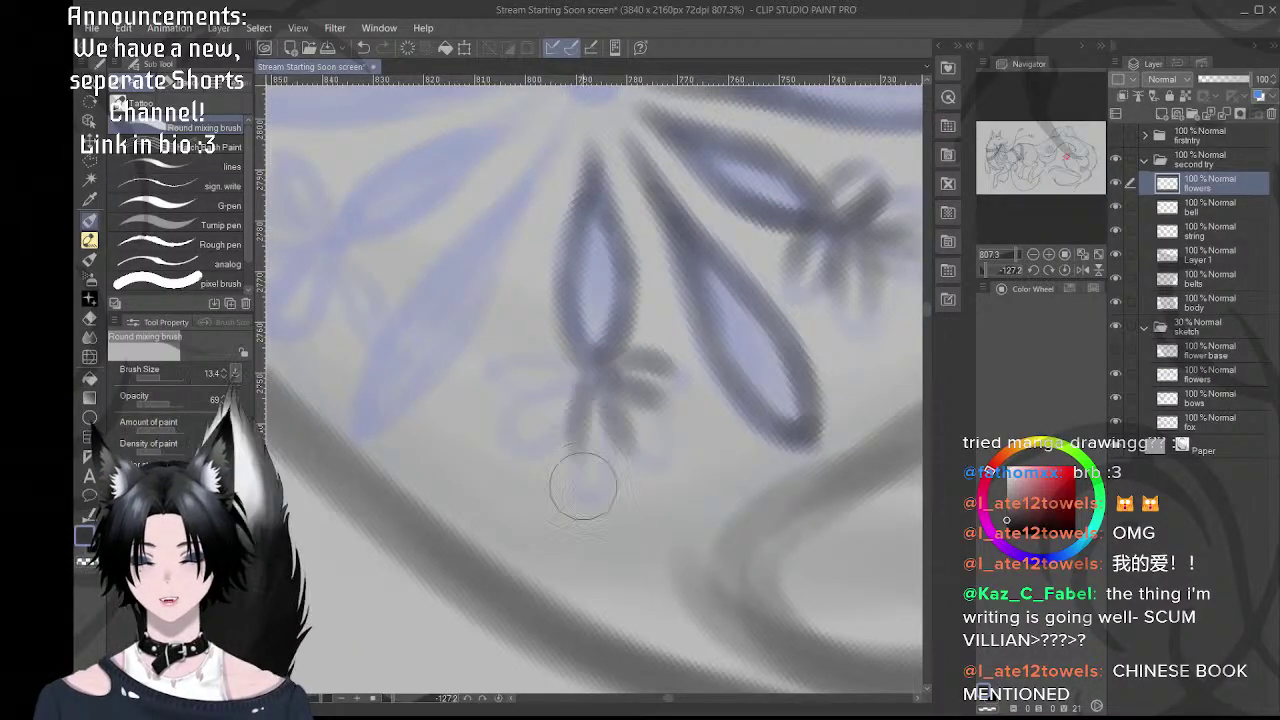
drag(689, 376, 624, 297)
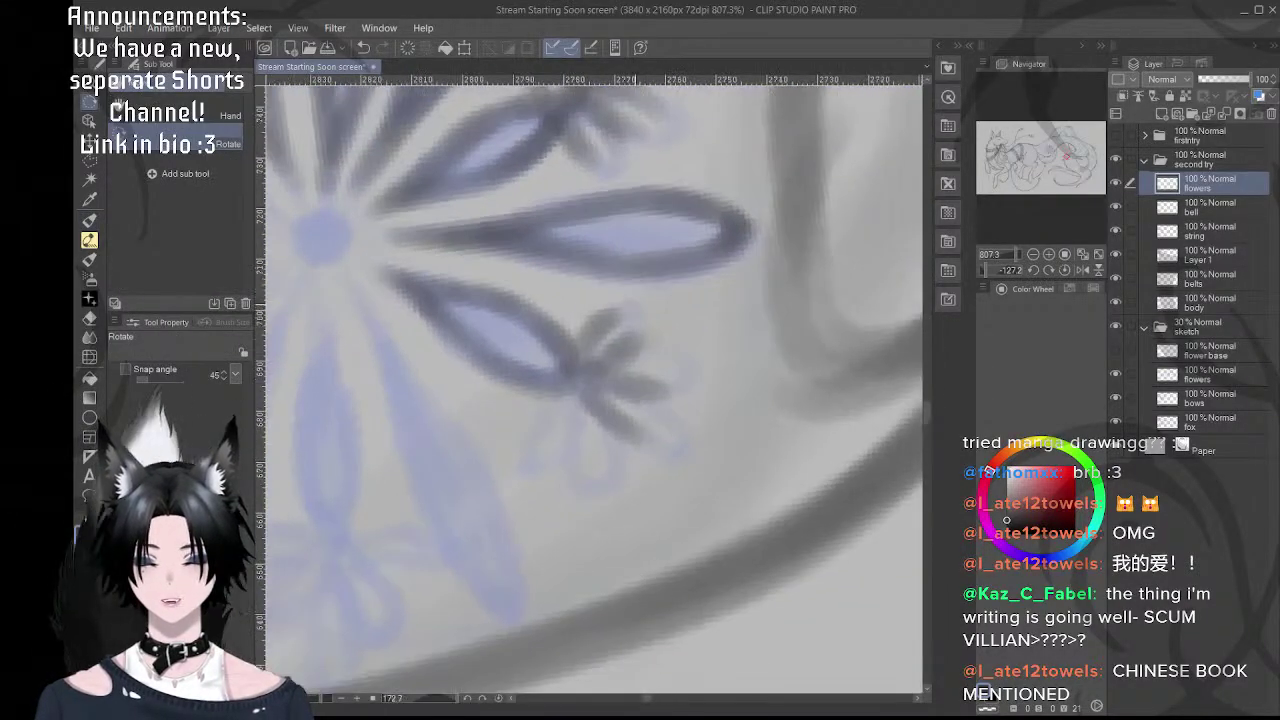
drag(589, 423, 618, 373)
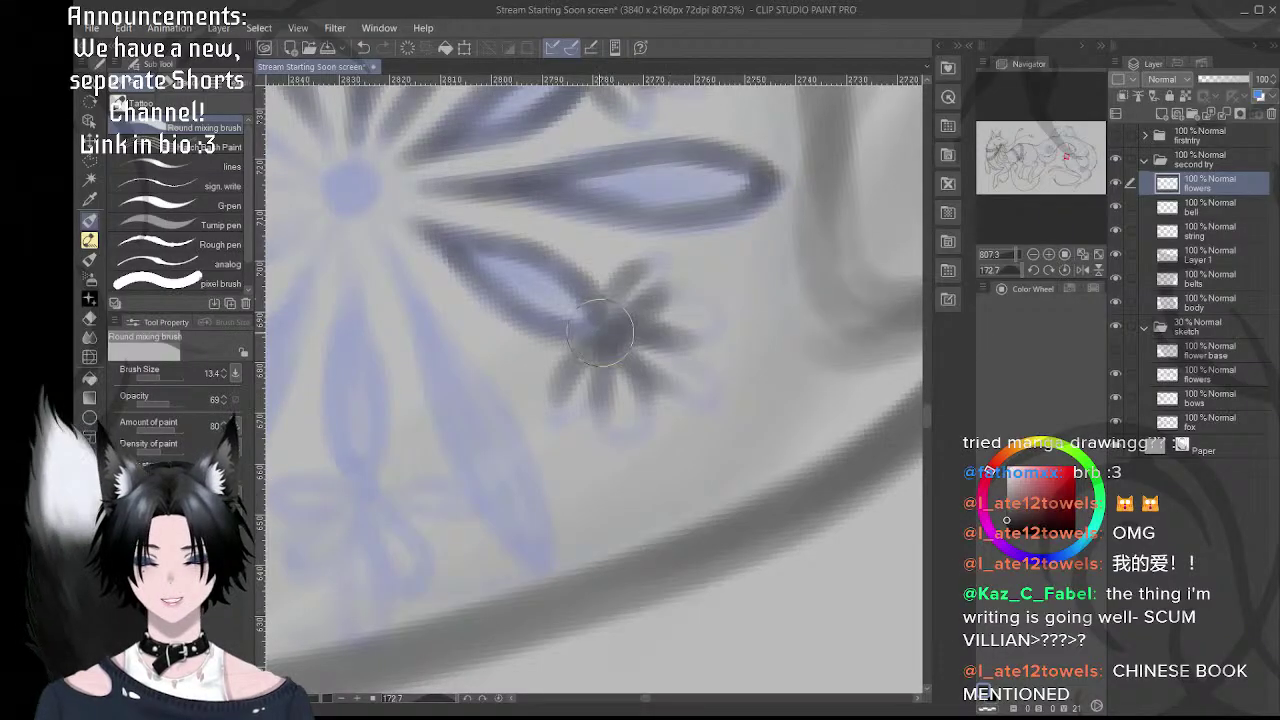
- Ink the fourth long petal, beside the third floret, as a closed outline with a rounded tip, undoing the faulty stroke
click(1066, 270)
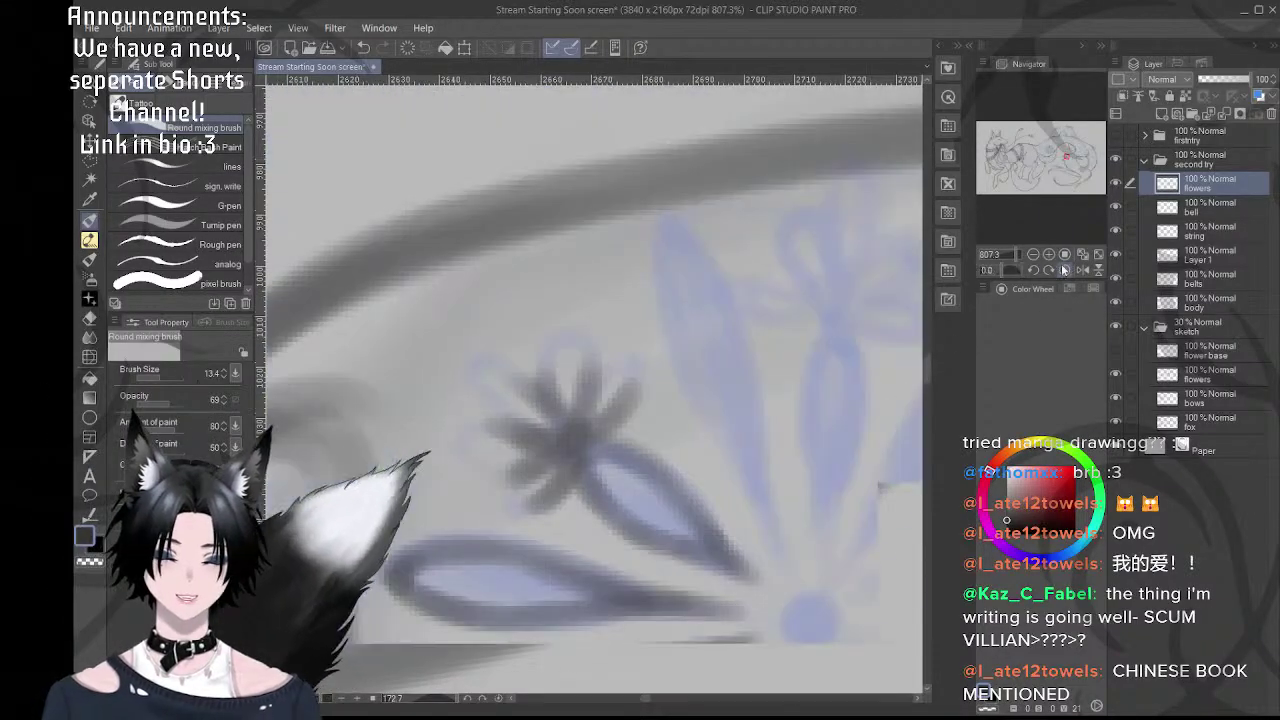
scroll(680, 403, down, 6)
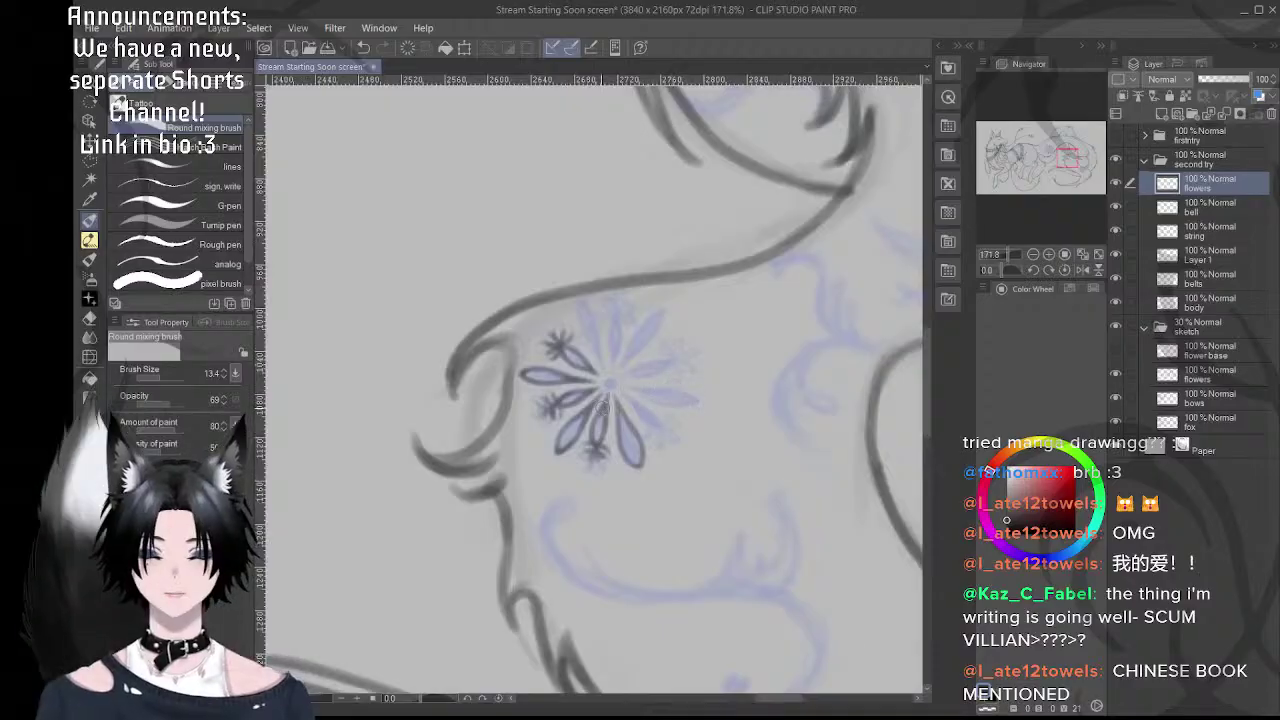
scroll(603, 408, up, 5)
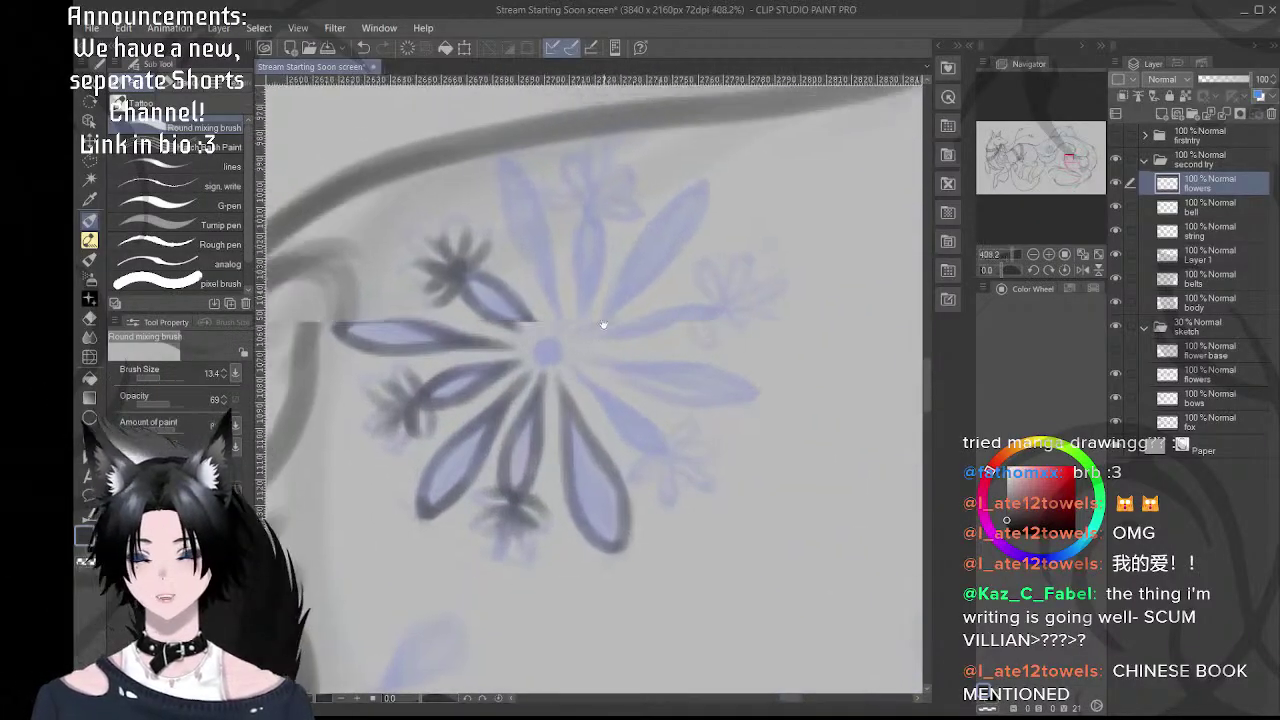
drag(603, 324, 674, 367)
scroll(611, 324, up, 3)
key(shift+space)
mouse_move(731, 300)
mouse_down()
mouse_move(481, 340)
mouse_move(547, 505)
mouse_move(480, 439)
mouse_up()
drag(558, 428, 590, 308)
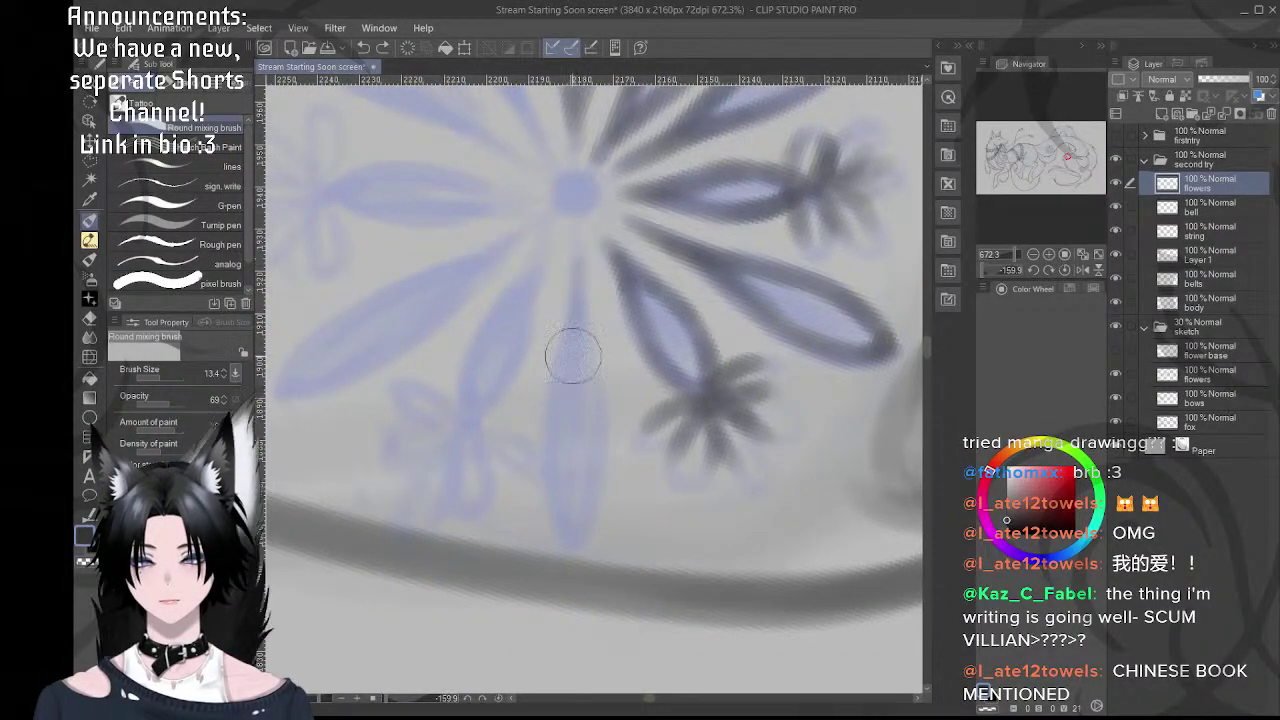
scroll(567, 405, down, 1)
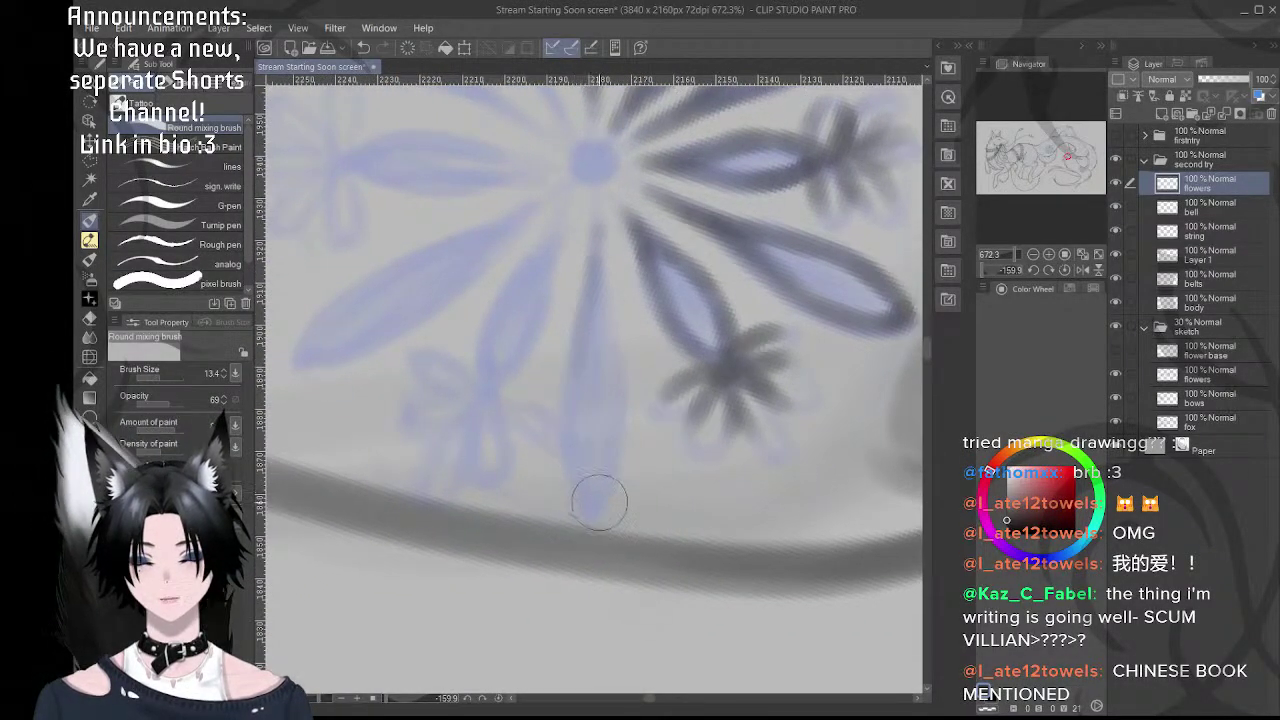
mouse_move(595, 495)
mouse_down()
mouse_move(577, 387)
mouse_move(586, 480)
mouse_move(564, 388)
mouse_move(567, 312)
mouse_up()
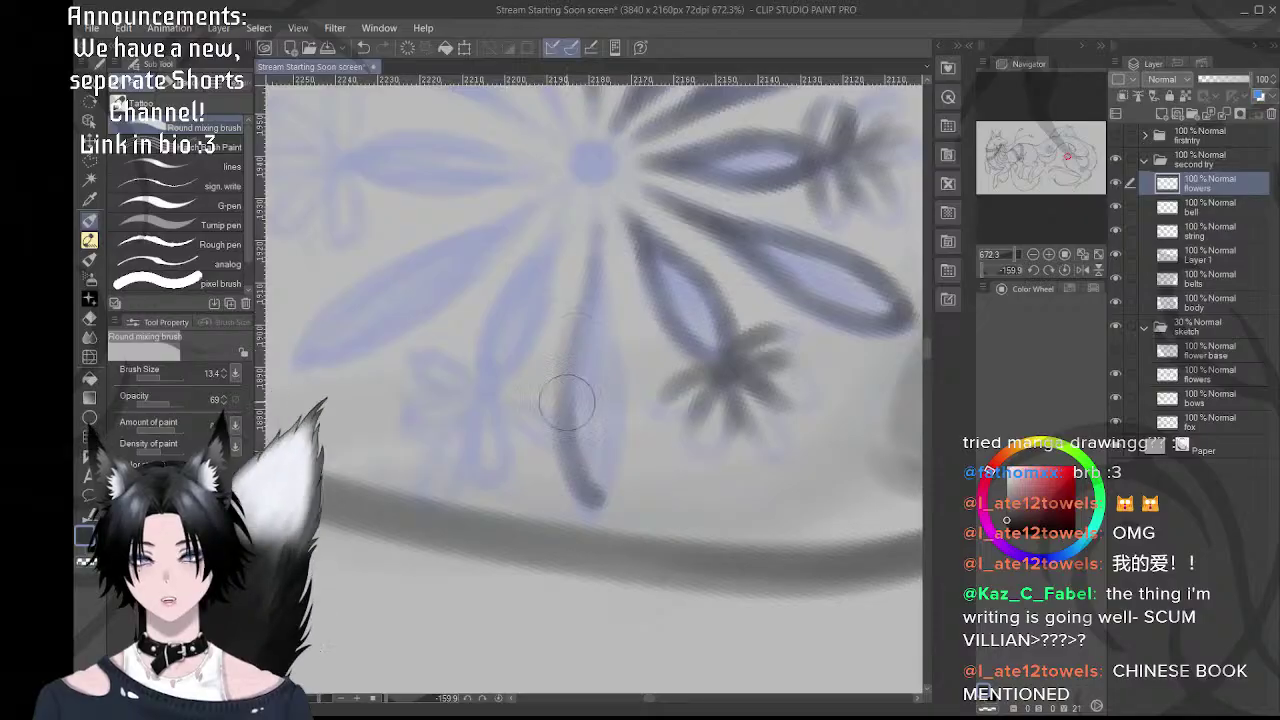
key(ctrl+z)
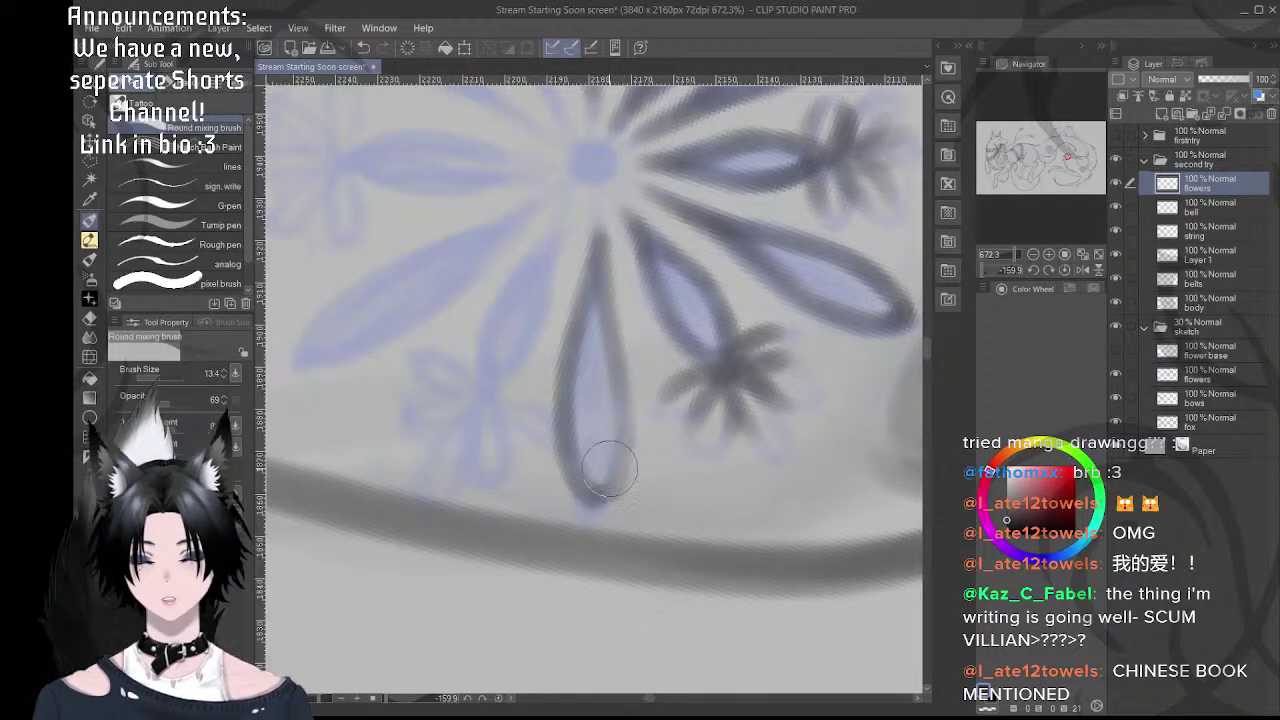
drag(603, 494, 617, 343)
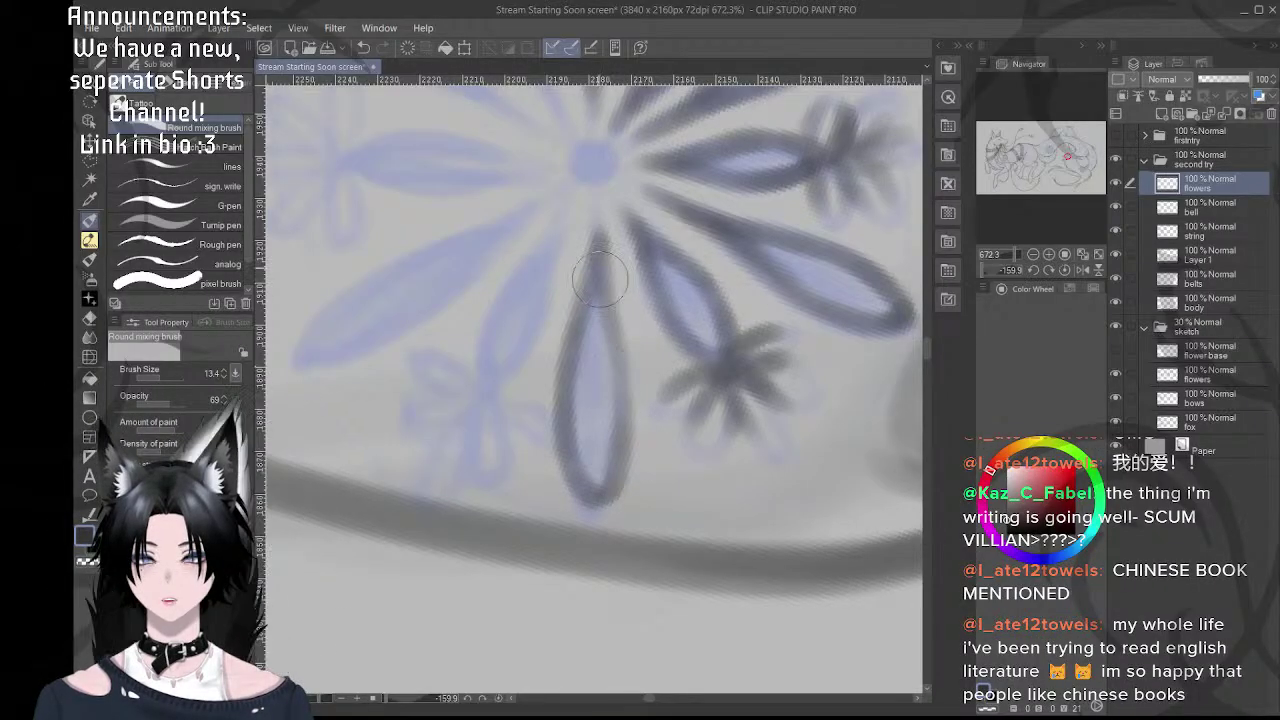
- Ink both sides of the fourth short petal next to the fourth long petal, undoing and redrawing the faulty strokes
mouse_move(584, 345)
mouse_down()
mouse_move(652, 407)
mouse_move(677, 314)
mouse_up()
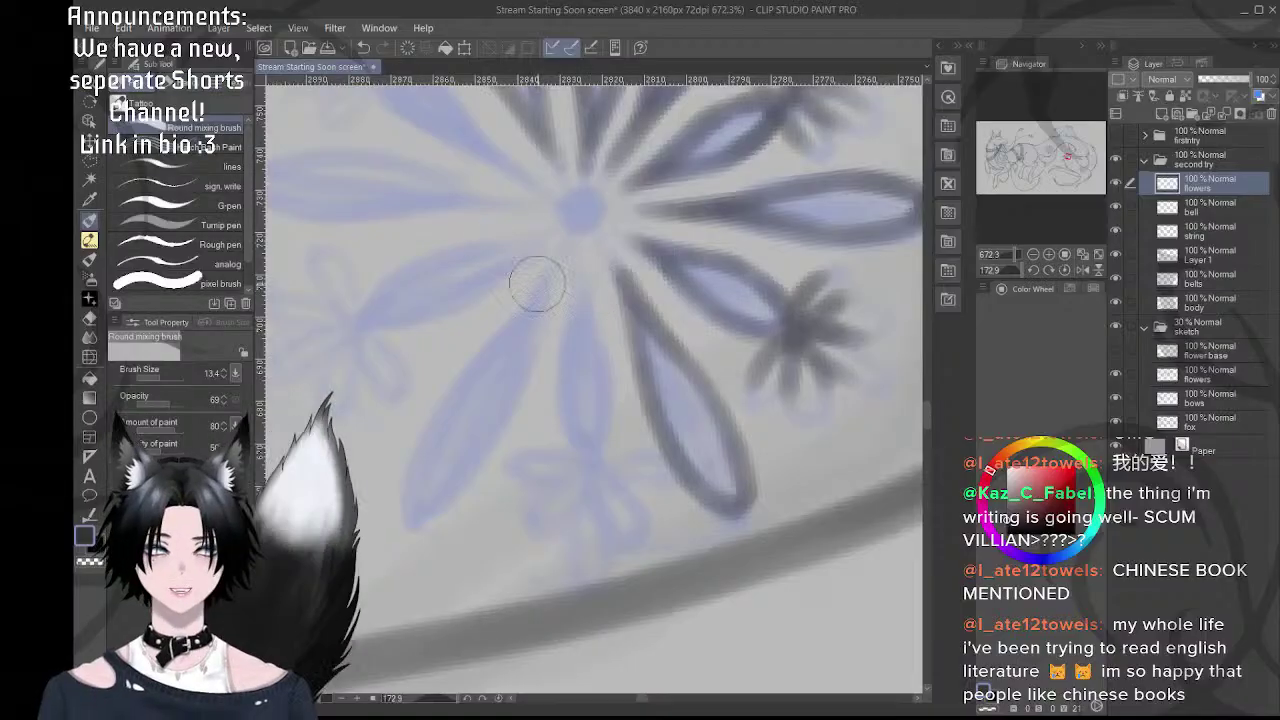
drag(587, 322, 616, 310)
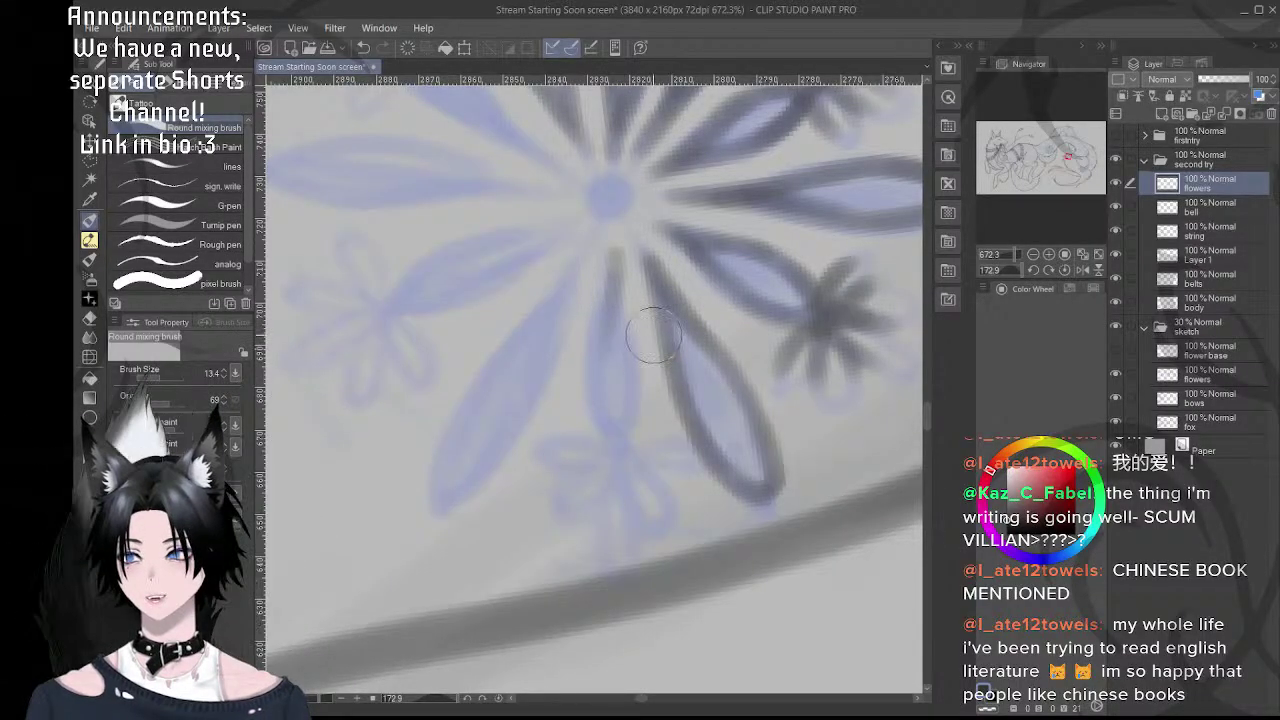
mouse_move(617, 450)
mouse_down()
mouse_move(593, 361)
mouse_move(604, 401)
mouse_move(596, 350)
mouse_move(615, 272)
mouse_move(599, 359)
mouse_move(616, 454)
mouse_move(611, 436)
mouse_move(637, 434)
mouse_move(630, 385)
mouse_move(633, 436)
mouse_move(639, 383)
mouse_up()
key(ctrl+z)
key(ctrl+z)
drag(617, 280, 634, 362)
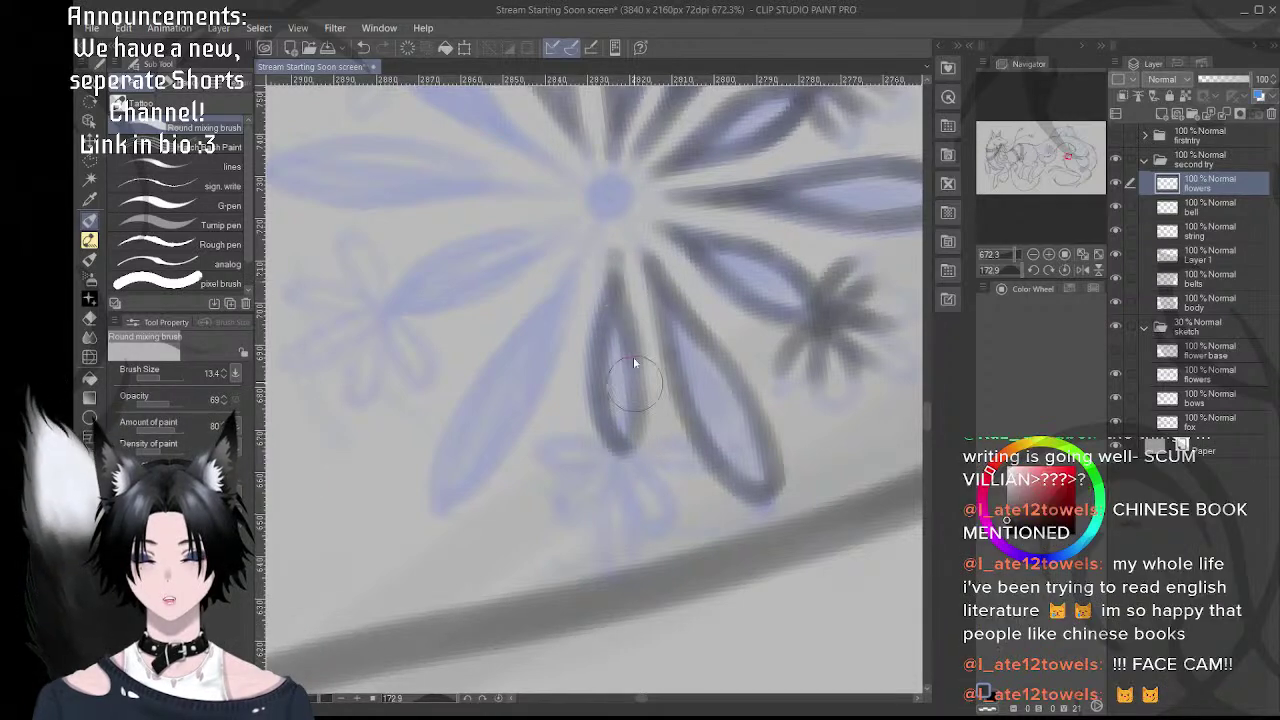
mouse_move(620, 287)
mouse_down()
mouse_move(637, 369)
mouse_move(628, 447)
mouse_move(639, 400)
mouse_move(638, 424)
mouse_move(618, 272)
mouse_up()
key(ctrl+z)
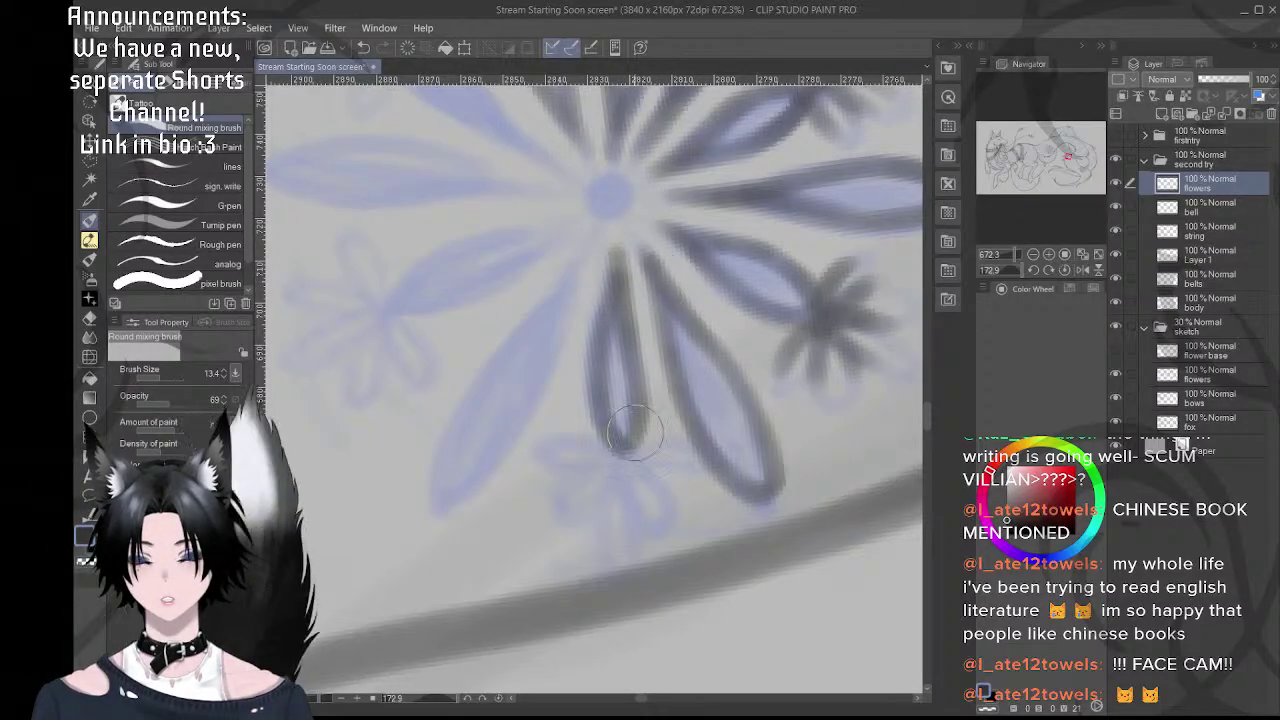
- Ink the small floret at the tip of the fourth short petal over the sketched loops, undoing faulty strokes
key(r)
drag(745, 393, 749, 333)
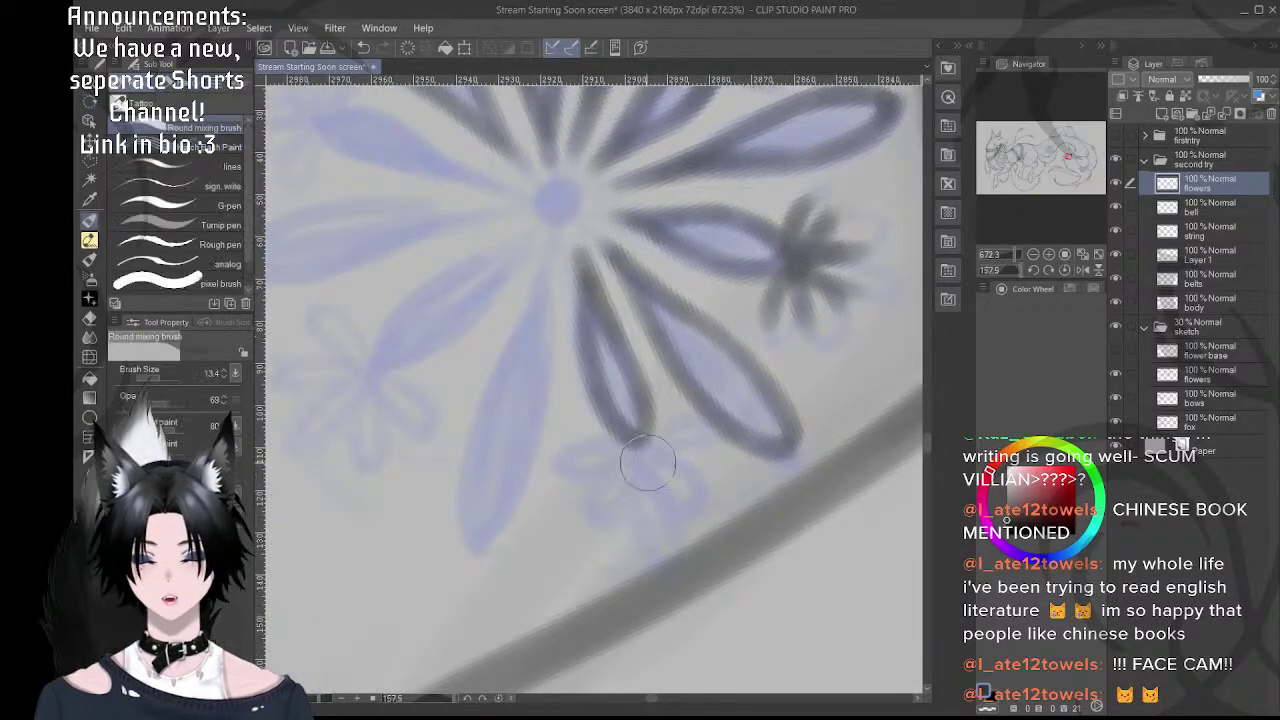
scroll(640, 440, down, 2)
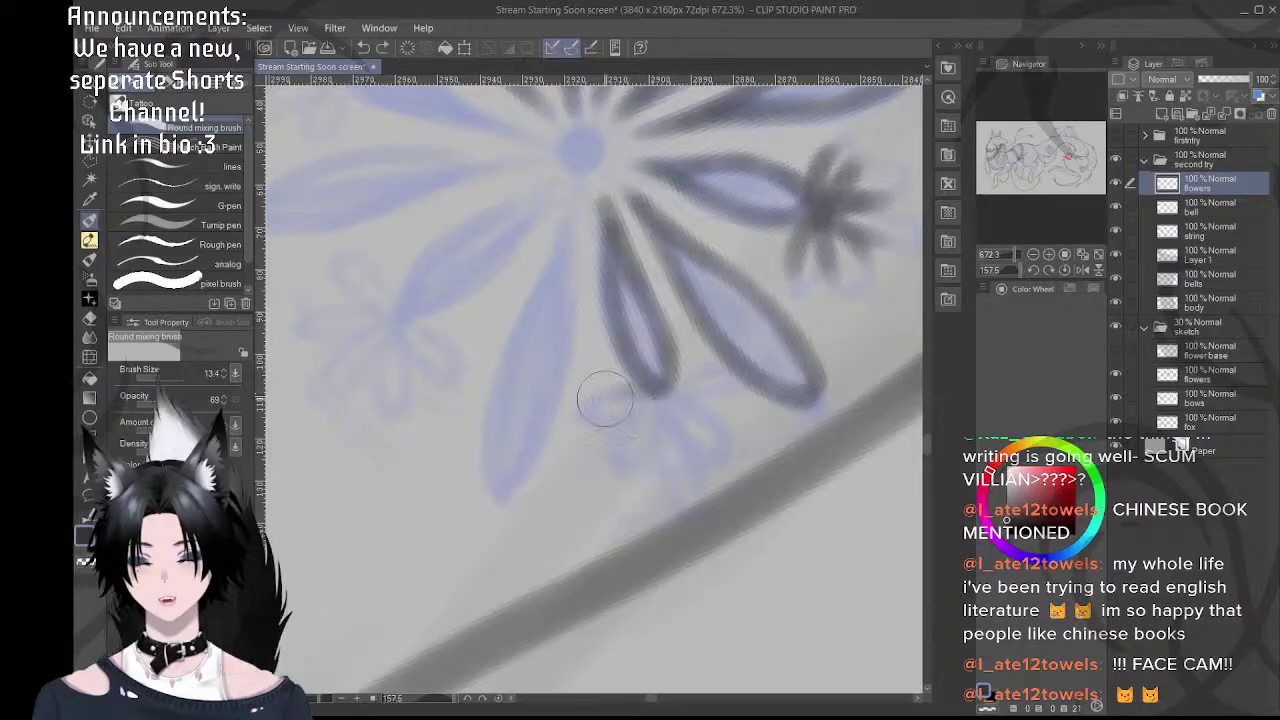
mouse_move(648, 390)
mouse_down()
mouse_move(582, 420)
mouse_move(655, 399)
mouse_move(628, 424)
mouse_move(650, 420)
mouse_move(663, 392)
mouse_move(646, 462)
mouse_move(670, 433)
mouse_up()
key(ctrl+z)
key(ctrl+z)
key(ctrl+z)
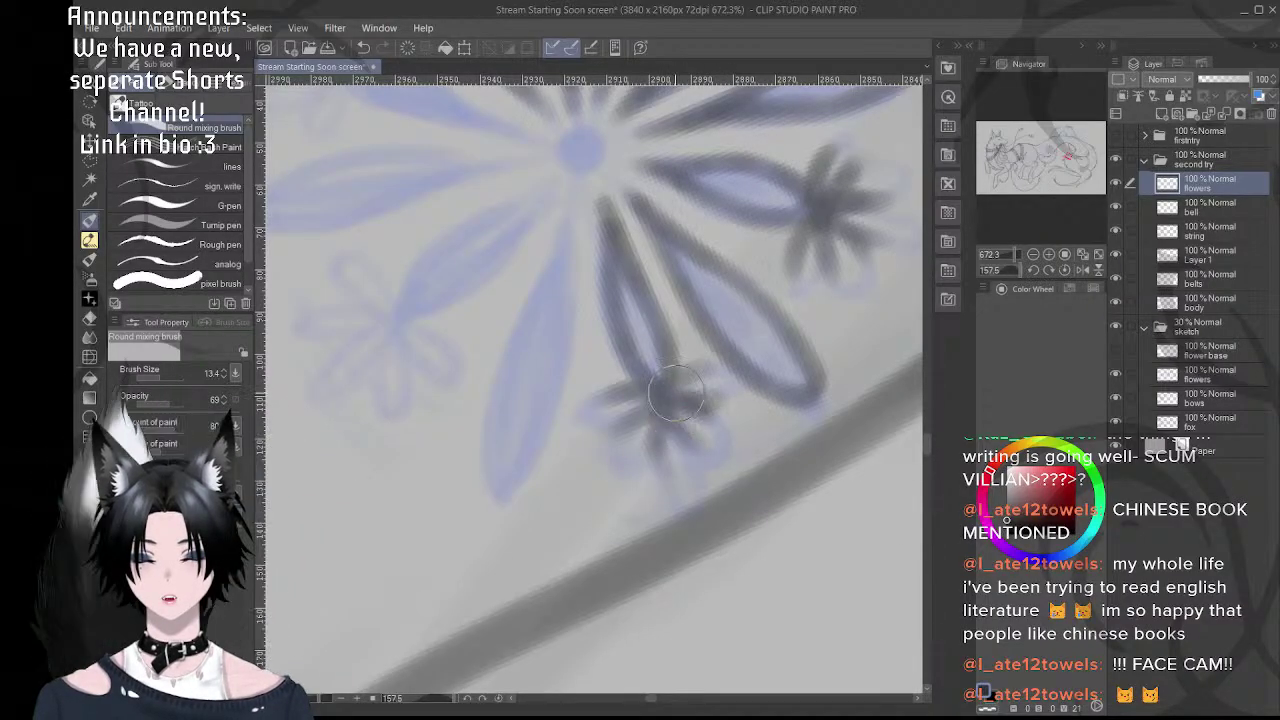
- Ink the fifth long petal, beside the fourth floret, as a closed outline with a rounded tip, undoing the faulty stroke
mouse_move(676, 388)
mouse_down()
mouse_move(700, 374)
mouse_move(760, 396)
mouse_up()
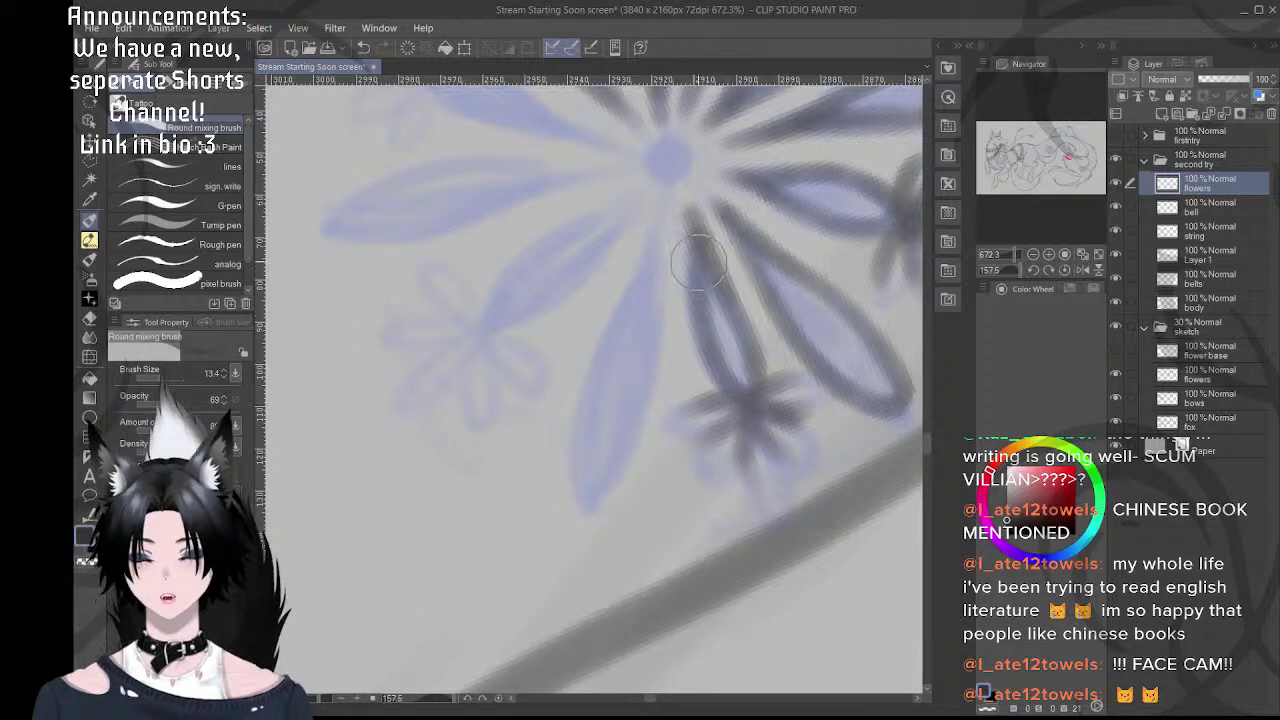
key(r)
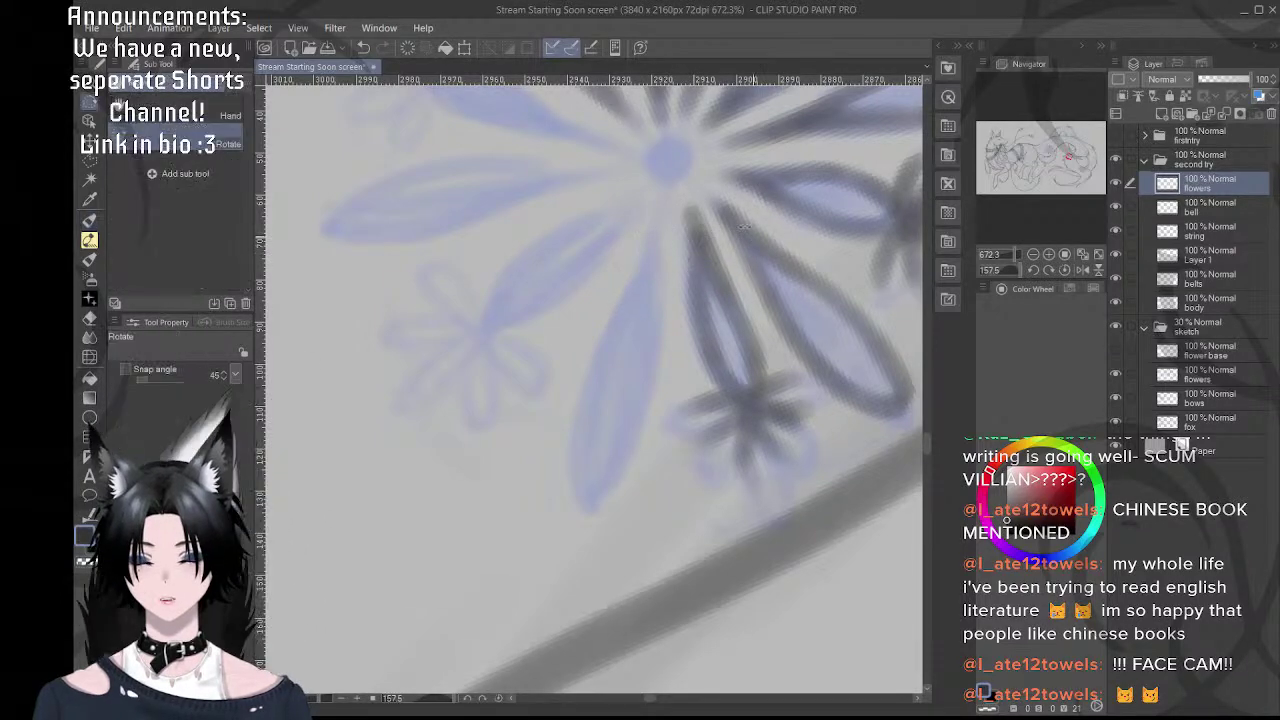
drag(710, 250, 700, 192)
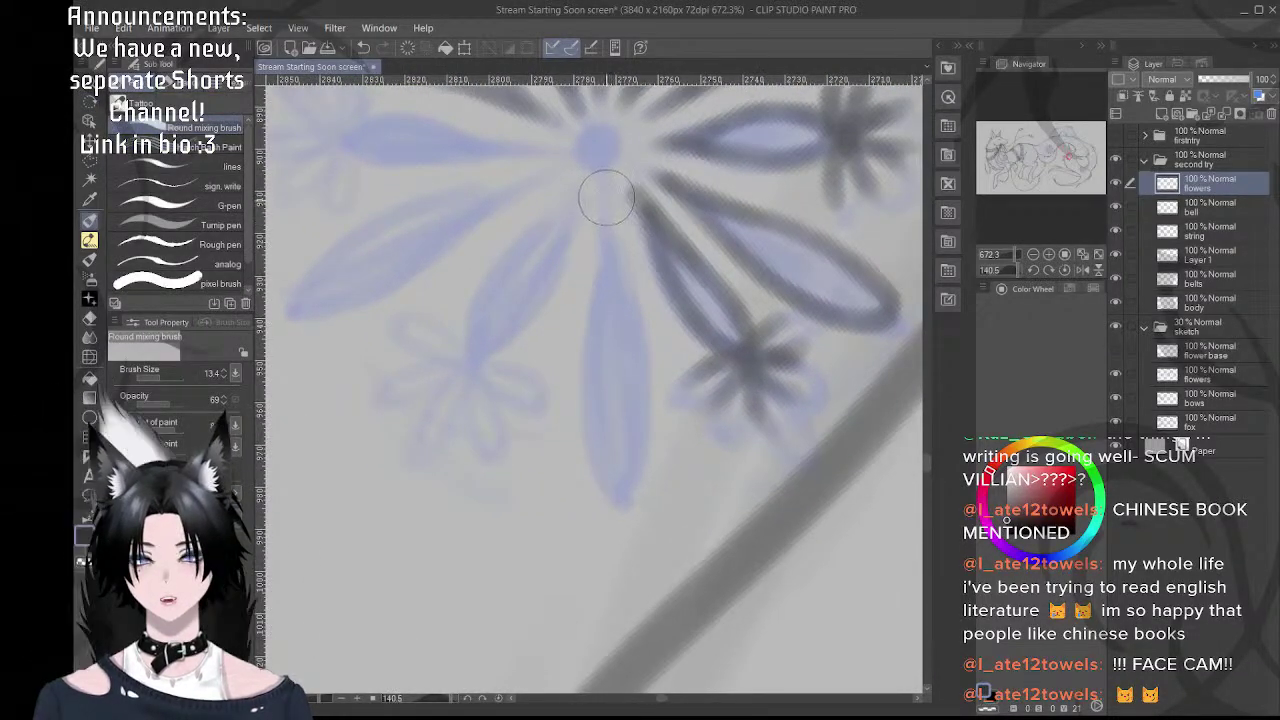
mouse_move(604, 196)
mouse_down()
mouse_move(594, 331)
mouse_move(605, 475)
mouse_up()
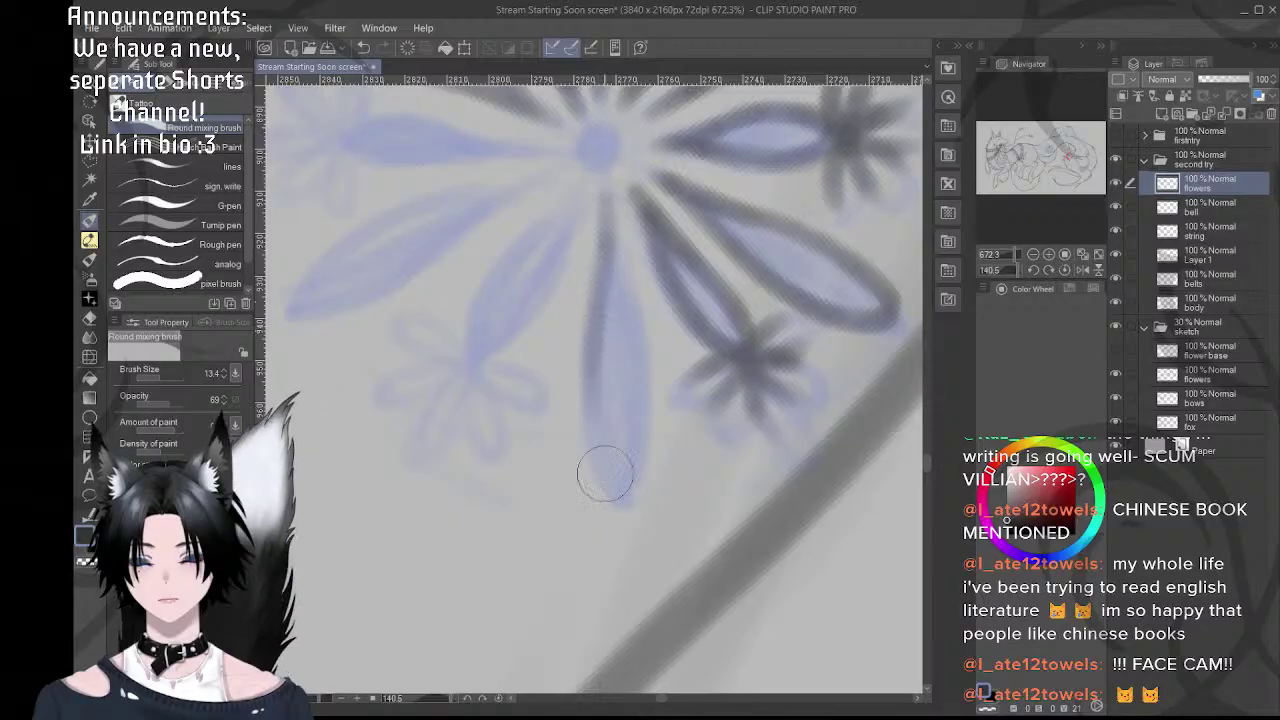
mouse_move(593, 399)
mouse_down()
mouse_move(615, 488)
mouse_move(637, 493)
mouse_move(608, 477)
mouse_move(598, 420)
mouse_up()
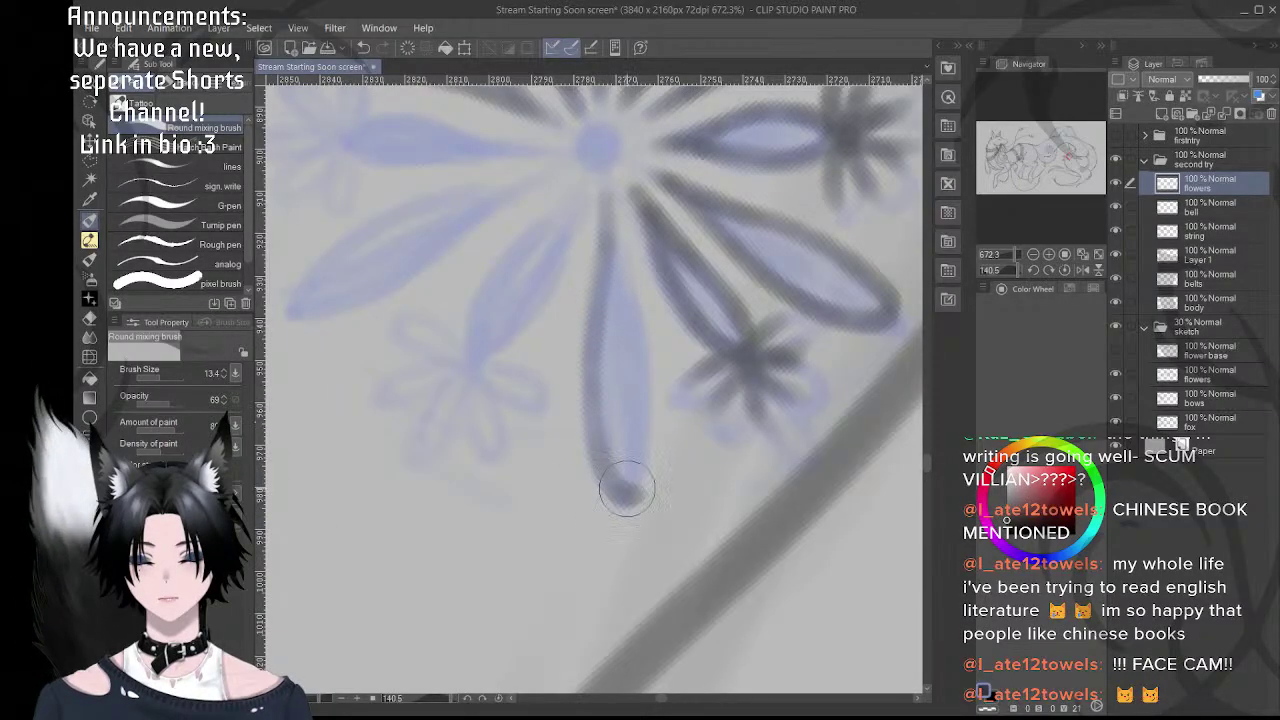
drag(629, 491, 594, 352)
mouse_move(628, 492)
mouse_down()
mouse_move(592, 326)
mouse_move(610, 222)
mouse_move(634, 323)
mouse_move(609, 221)
mouse_move(627, 295)
mouse_move(621, 309)
mouse_move(619, 281)
mouse_move(629, 488)
mouse_move(640, 440)
mouse_up()
key(ctrl+z)
drag(633, 492, 640, 396)
drag(643, 482, 648, 368)
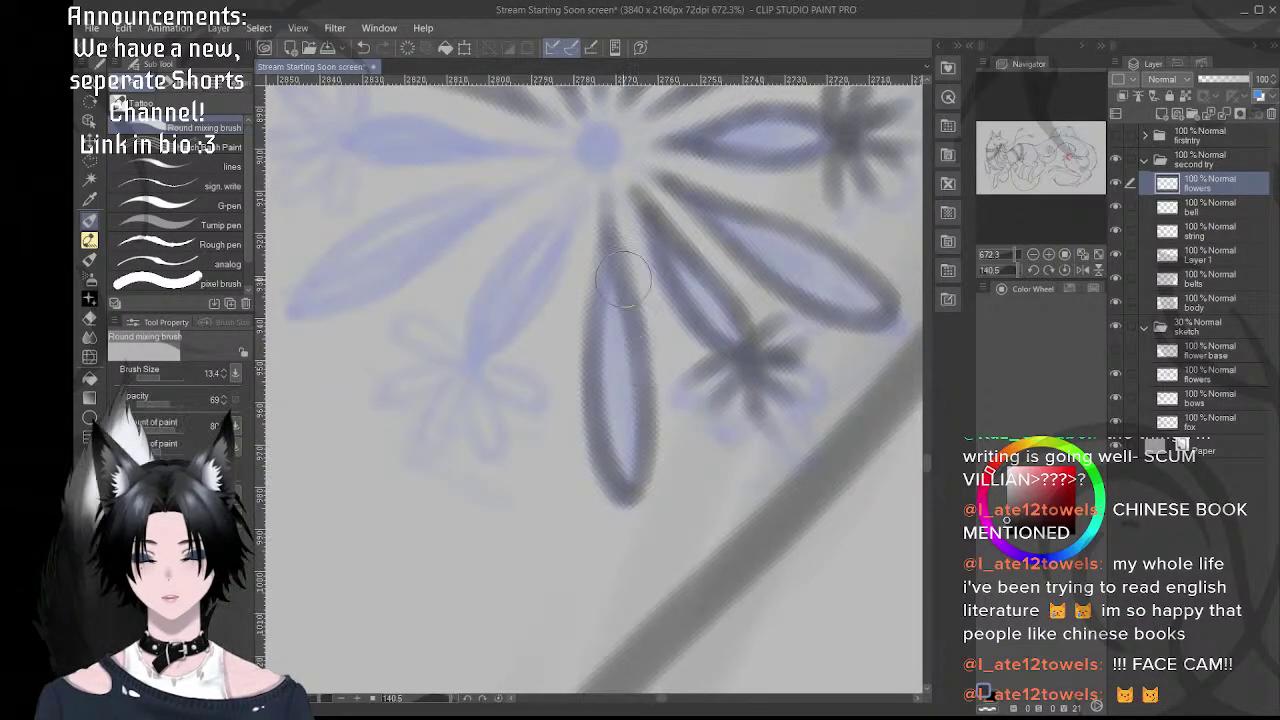
mouse_move(623, 277)
mouse_down()
mouse_move(600, 209)
mouse_move(594, 372)
mouse_move(615, 262)
mouse_move(600, 214)
mouse_move(606, 245)
mouse_up()
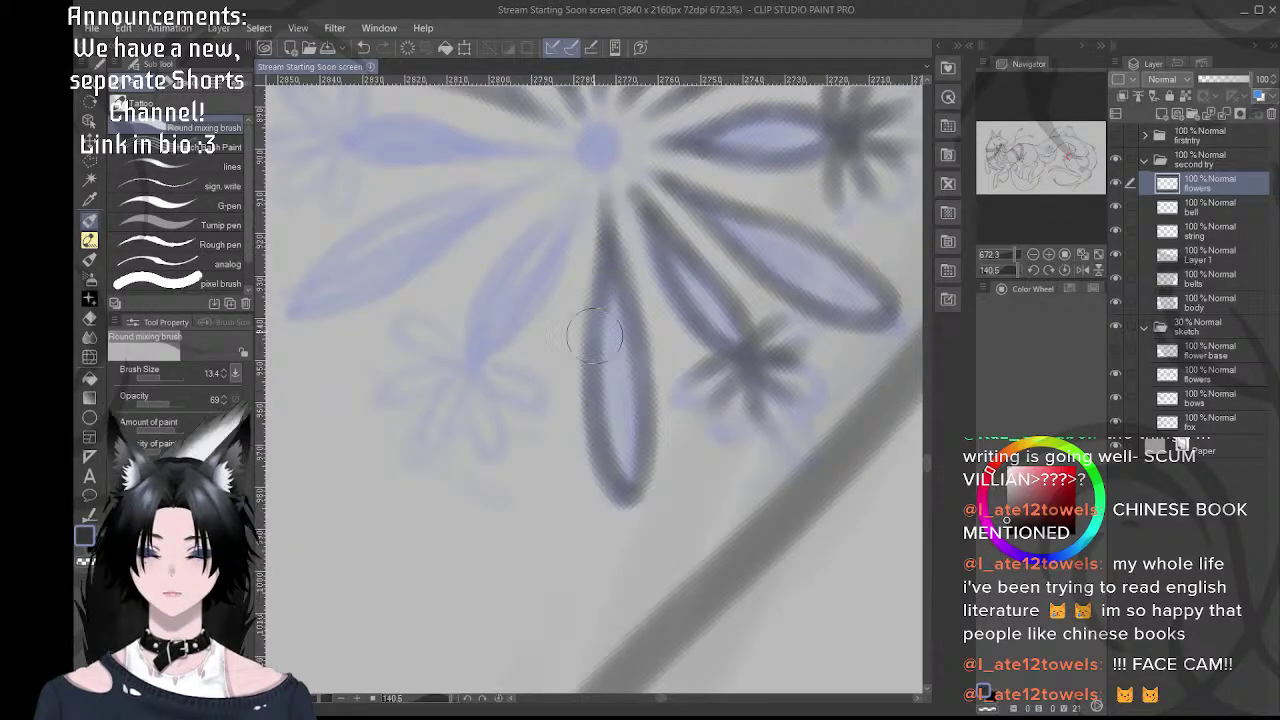
drag(589, 393, 609, 314)
- Ink the fifth short petal as a closed outline next to the fifth long petal, and ink the small floret at its tip
drag(615, 450, 686, 492)
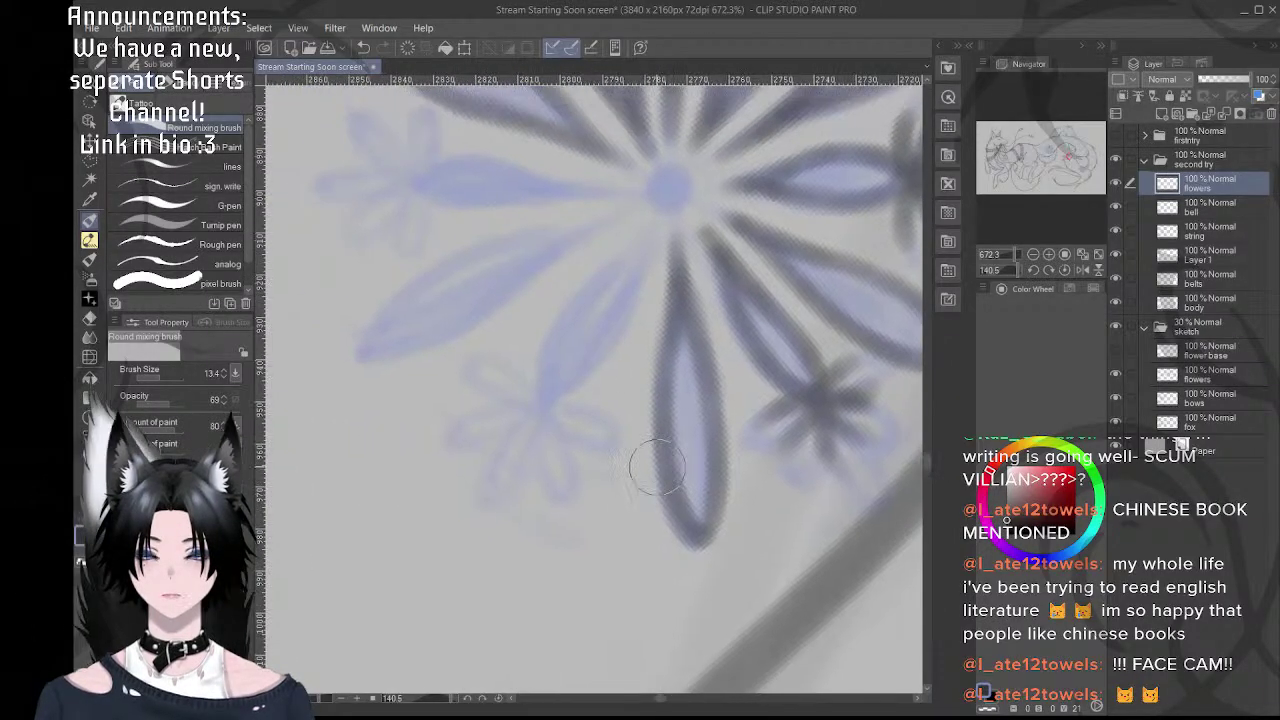
key(shift+space)
drag(743, 372, 714, 298)
key(space)
drag(586, 317, 665, 325)
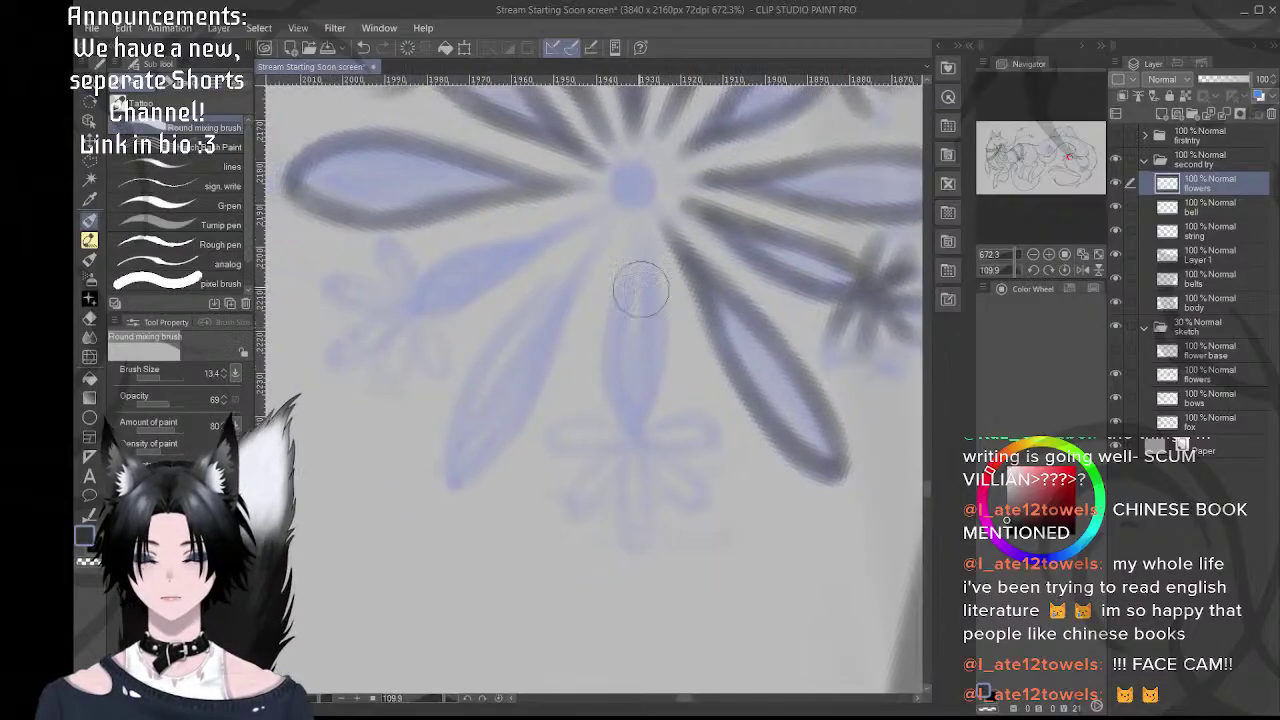
mouse_move(632, 239)
mouse_down()
mouse_move(605, 383)
mouse_move(629, 272)
mouse_move(610, 374)
mouse_move(642, 428)
mouse_move(621, 408)
mouse_move(628, 266)
mouse_up()
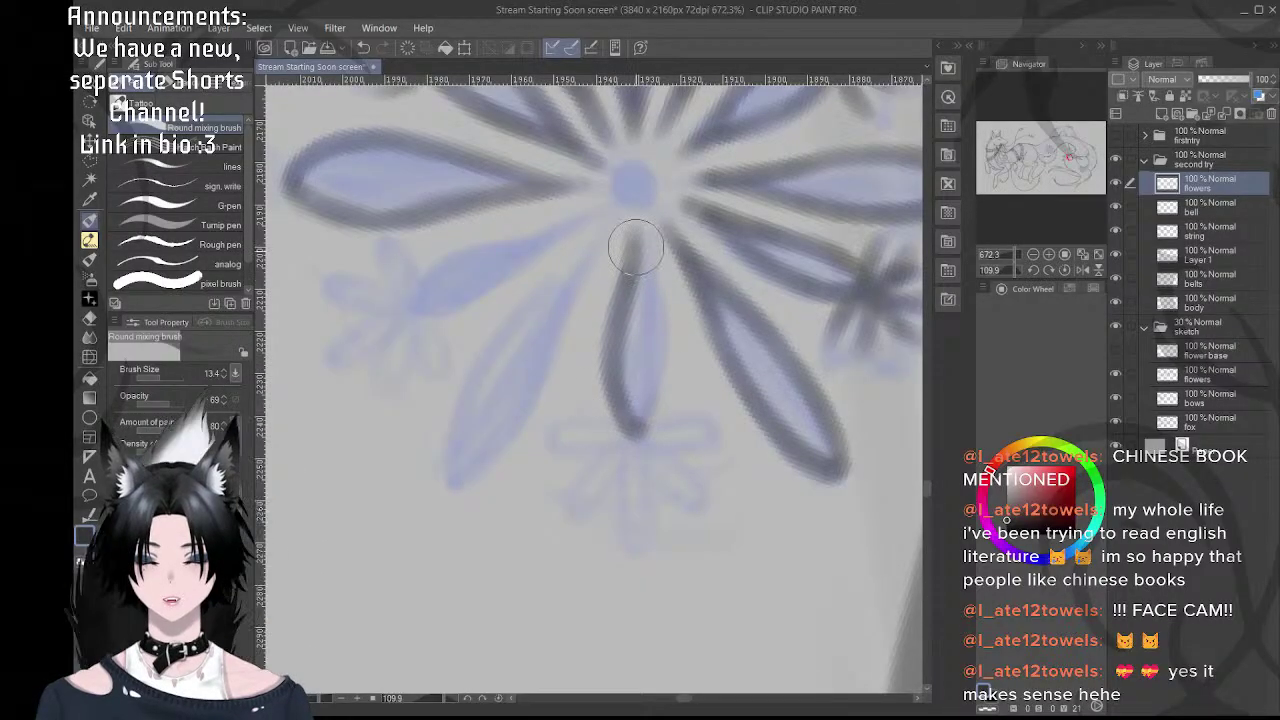
drag(636, 247, 652, 356)
mouse_move(649, 309)
mouse_down()
mouse_move(632, 436)
mouse_move(646, 400)
mouse_move(651, 424)
mouse_move(648, 276)
mouse_move(663, 364)
mouse_move(640, 256)
mouse_up()
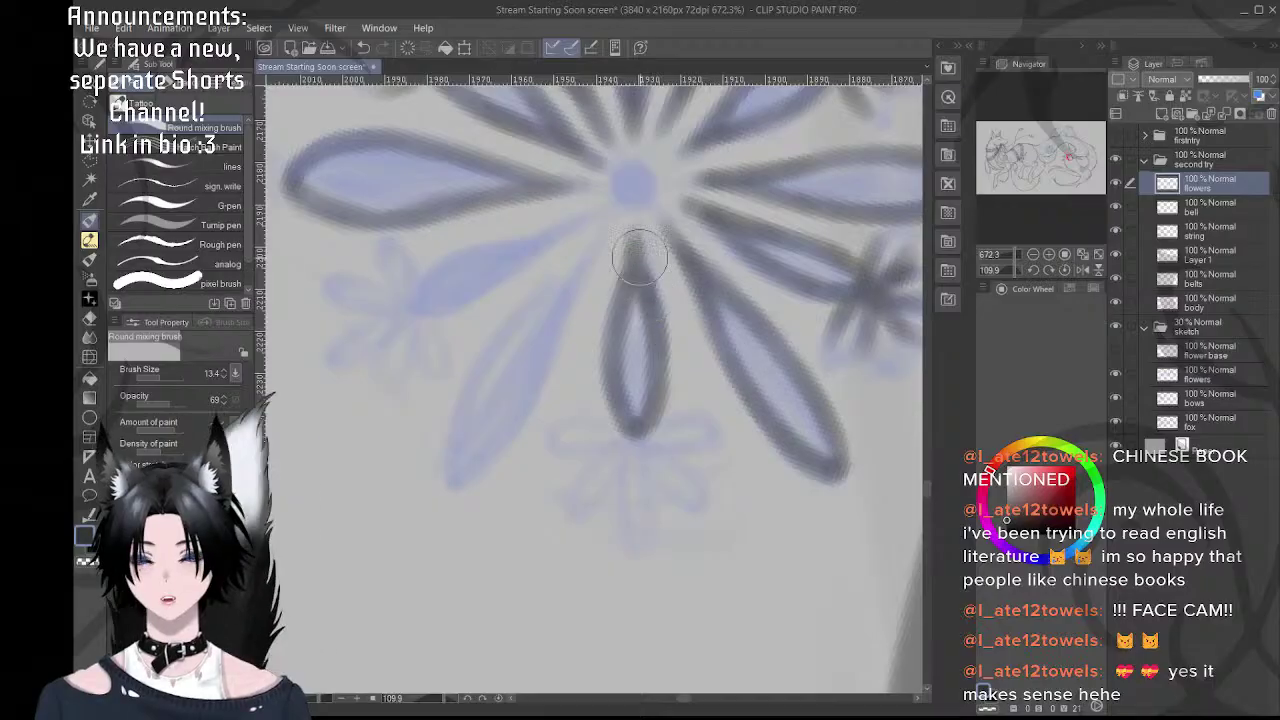
mouse_move(659, 451)
mouse_down()
mouse_move(650, 403)
mouse_move(634, 410)
mouse_move(660, 424)
mouse_move(623, 428)
mouse_move(654, 405)
mouse_move(670, 417)
mouse_move(598, 422)
mouse_move(659, 416)
mouse_move(634, 429)
mouse_move(646, 428)
mouse_move(614, 475)
mouse_move(661, 419)
mouse_move(612, 487)
mouse_move(663, 422)
mouse_move(637, 490)
mouse_move(659, 421)
mouse_move(684, 474)
mouse_move(668, 420)
mouse_move(671, 479)
mouse_move(665, 437)
mouse_move(627, 480)
mouse_move(667, 438)
mouse_move(678, 504)
mouse_move(680, 446)
mouse_move(709, 475)
mouse_move(674, 430)
mouse_move(698, 458)
mouse_move(677, 431)
mouse_move(717, 445)
mouse_move(677, 419)
mouse_move(724, 442)
mouse_up()
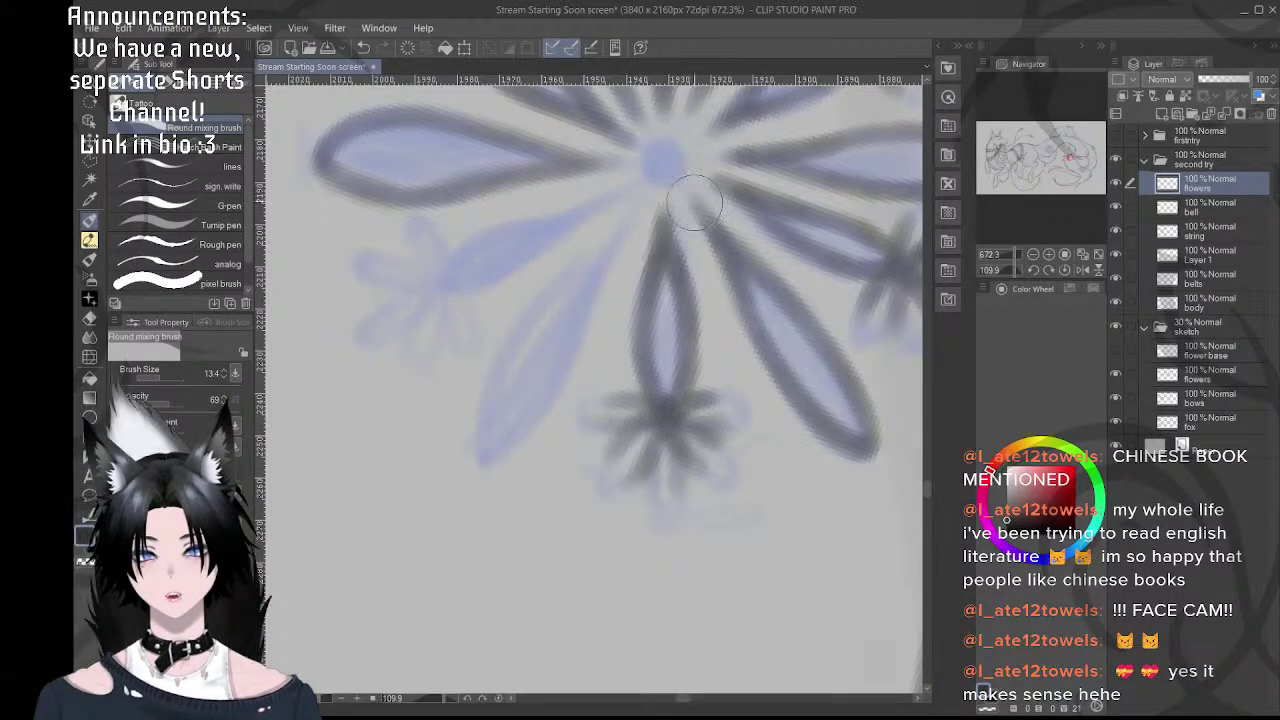
- Ink both sides and the rounded tip of the sixth long petal, beside the fifth floret, over the blue sketch
mouse_move(694, 277)
mouse_down()
mouse_move(752, 300)
mouse_move(743, 213)
mouse_move(672, 208)
mouse_up()
key(shift+space)
key(space)
drag(600, 256, 671, 264)
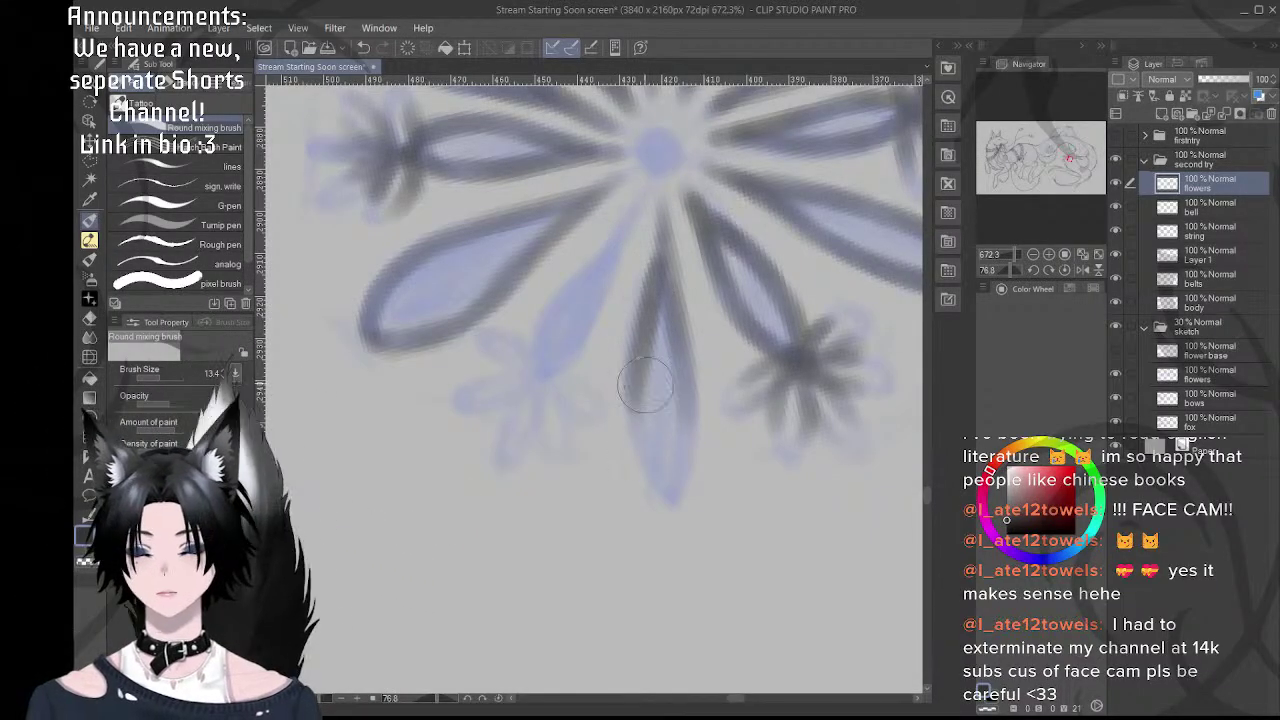
mouse_move(641, 362)
mouse_down()
mouse_move(640, 440)
mouse_move(640, 386)
mouse_move(642, 443)
mouse_move(662, 477)
mouse_up()
drag(666, 315, 692, 474)
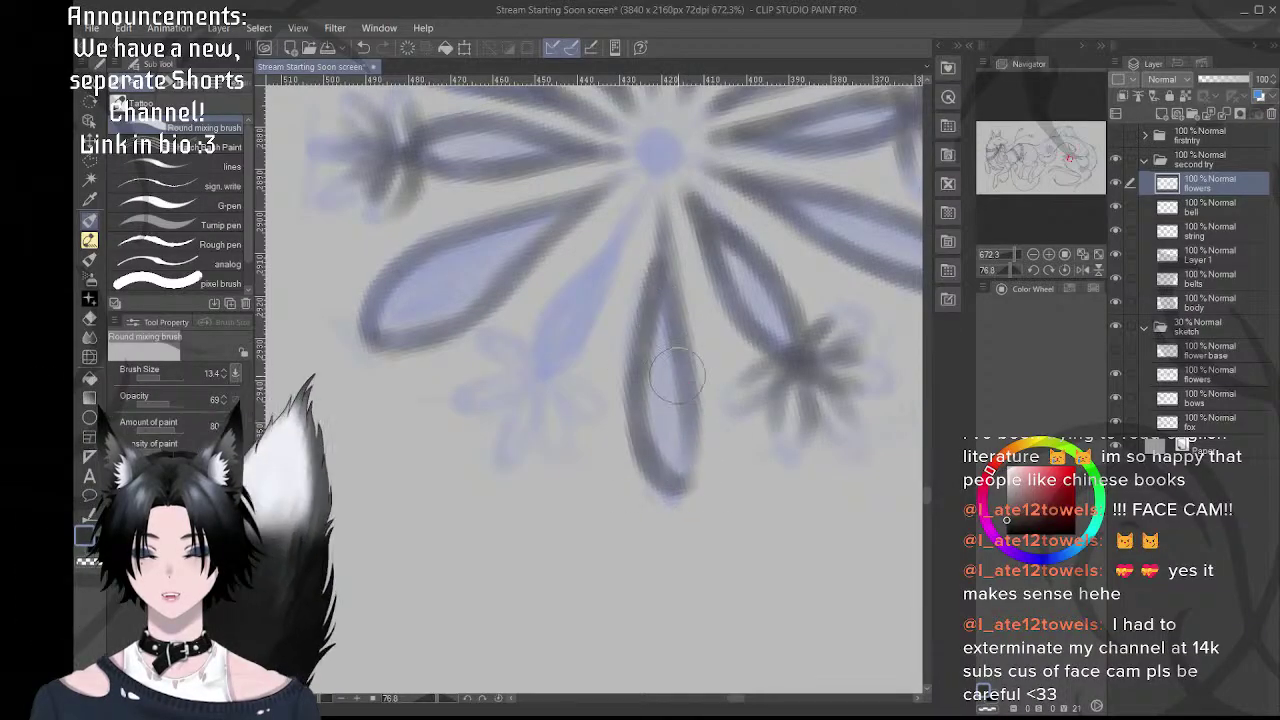
mouse_move(676, 374)
mouse_down()
mouse_move(696, 449)
mouse_move(671, 469)
mouse_move(690, 472)
mouse_move(666, 243)
mouse_move(669, 305)
mouse_move(662, 255)
mouse_up()
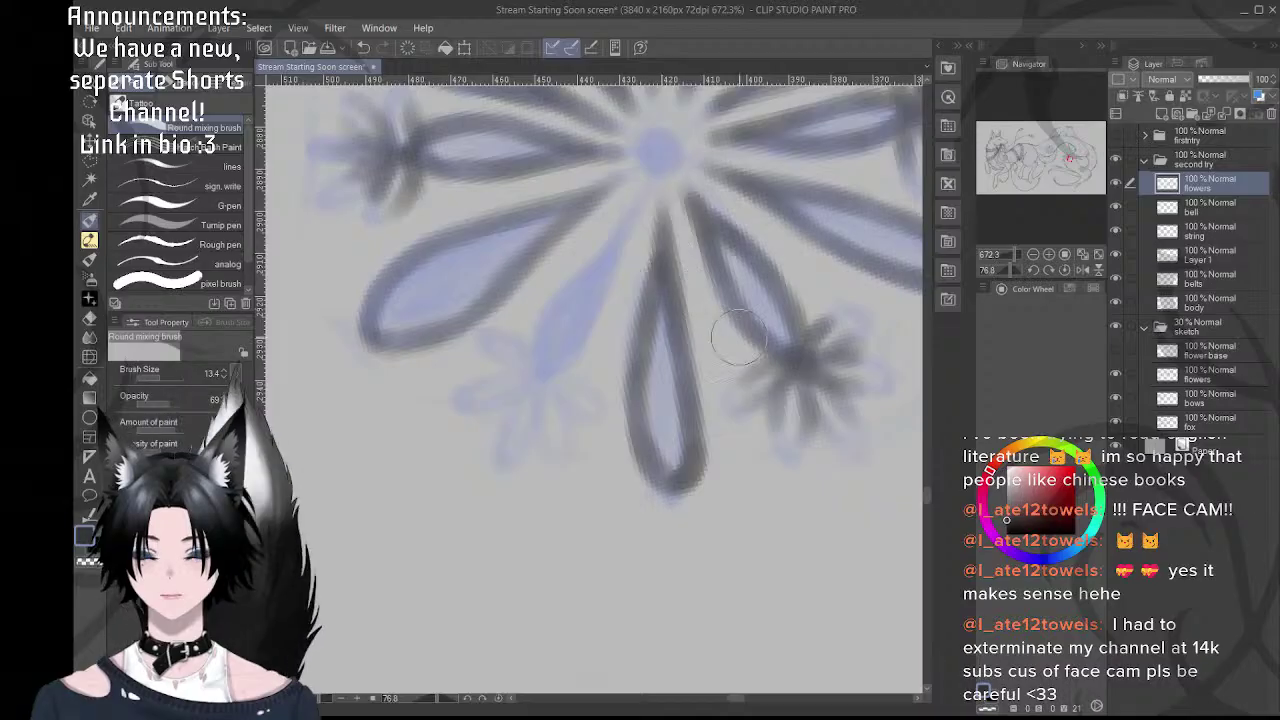
- Widen the sixth long petal toward its tip with Liquify, and thicken its outline with the Round mixing brush
key(r)
mouse_move(752, 303)
mouse_down()
mouse_move(726, 195)
mouse_move(688, 200)
mouse_move(753, 282)
mouse_up()
key(r)
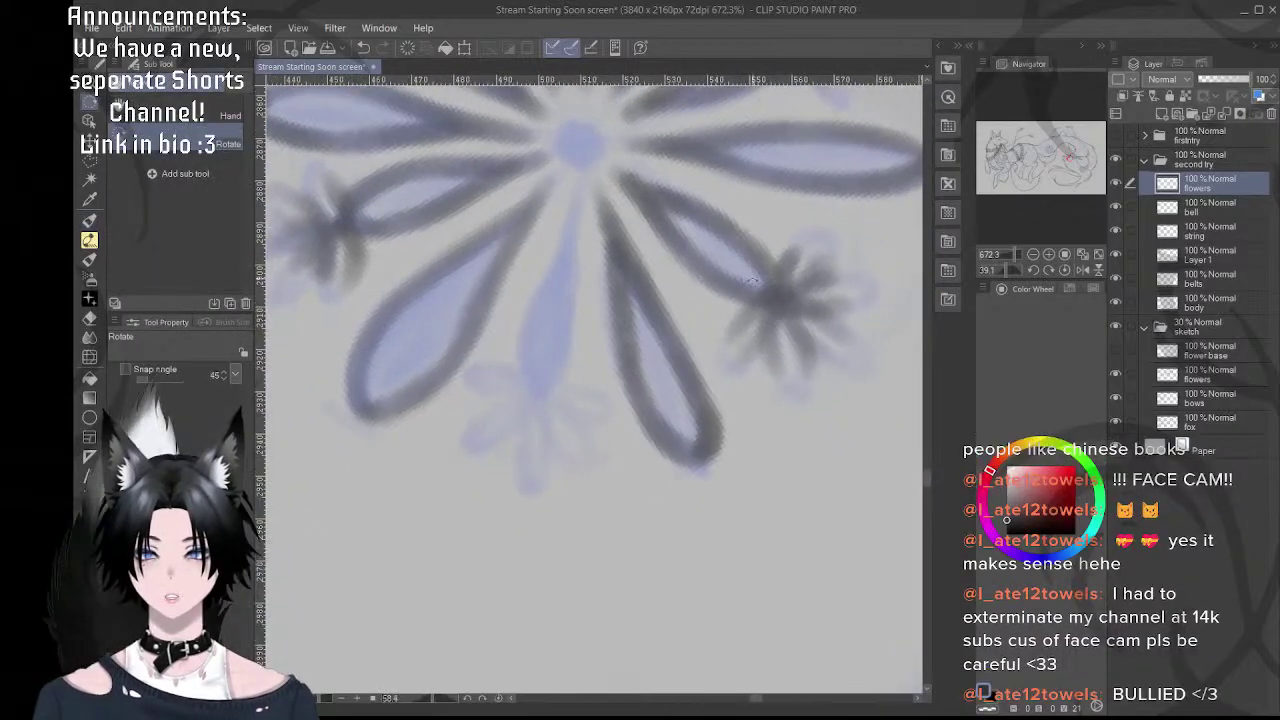
scroll(750, 298, down, 5)
drag(755, 348, 697, 391)
key(j)
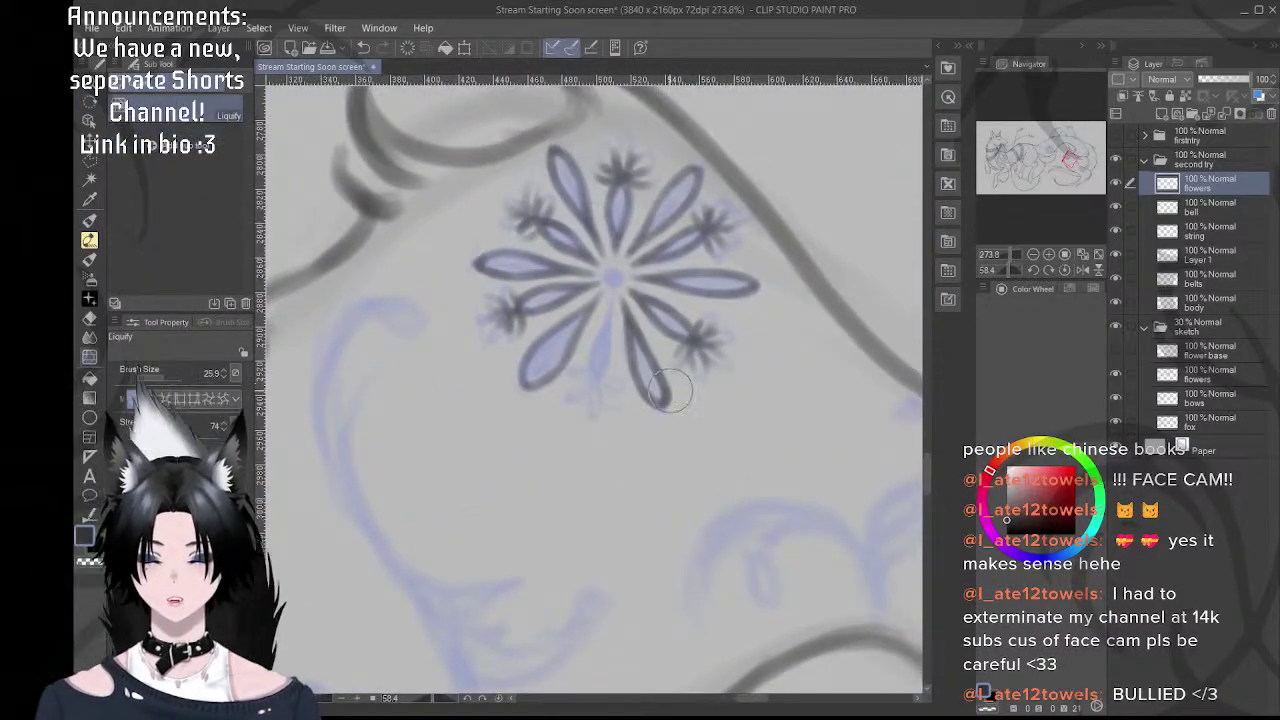
scroll(668, 376, up, 3)
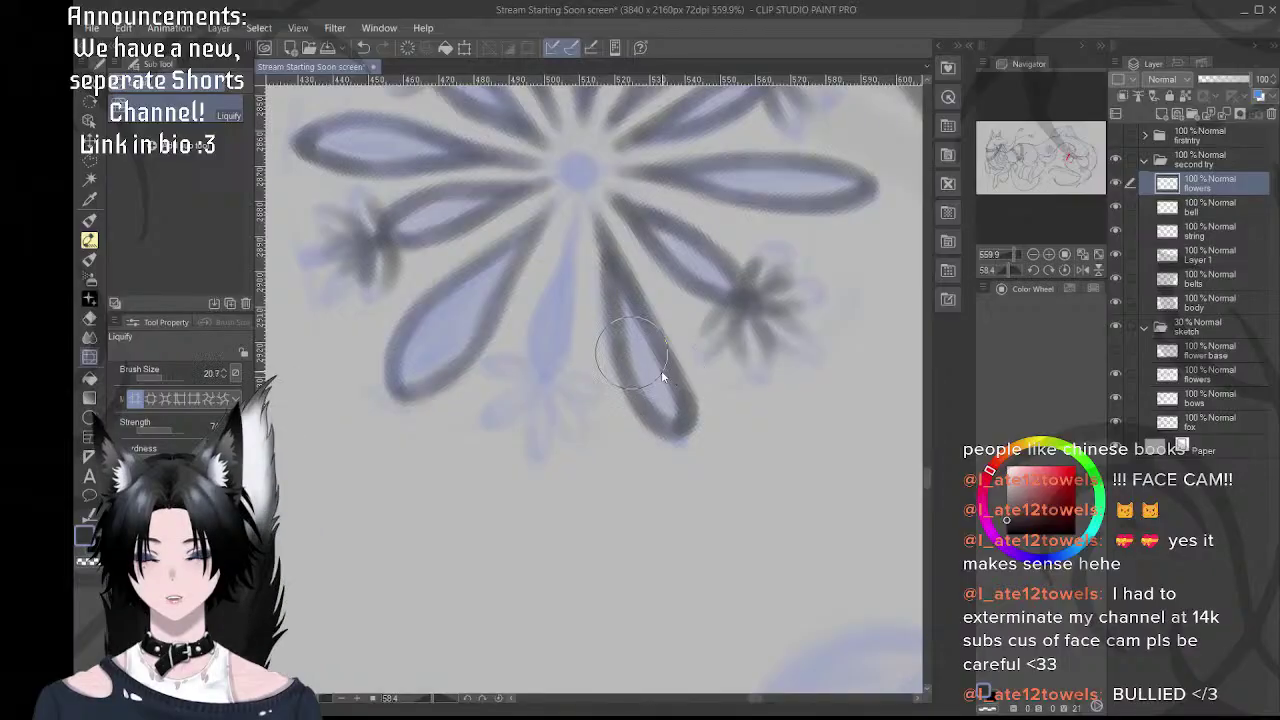
mouse_move(668, 379)
mouse_down()
mouse_move(653, 308)
mouse_move(680, 386)
mouse_up()
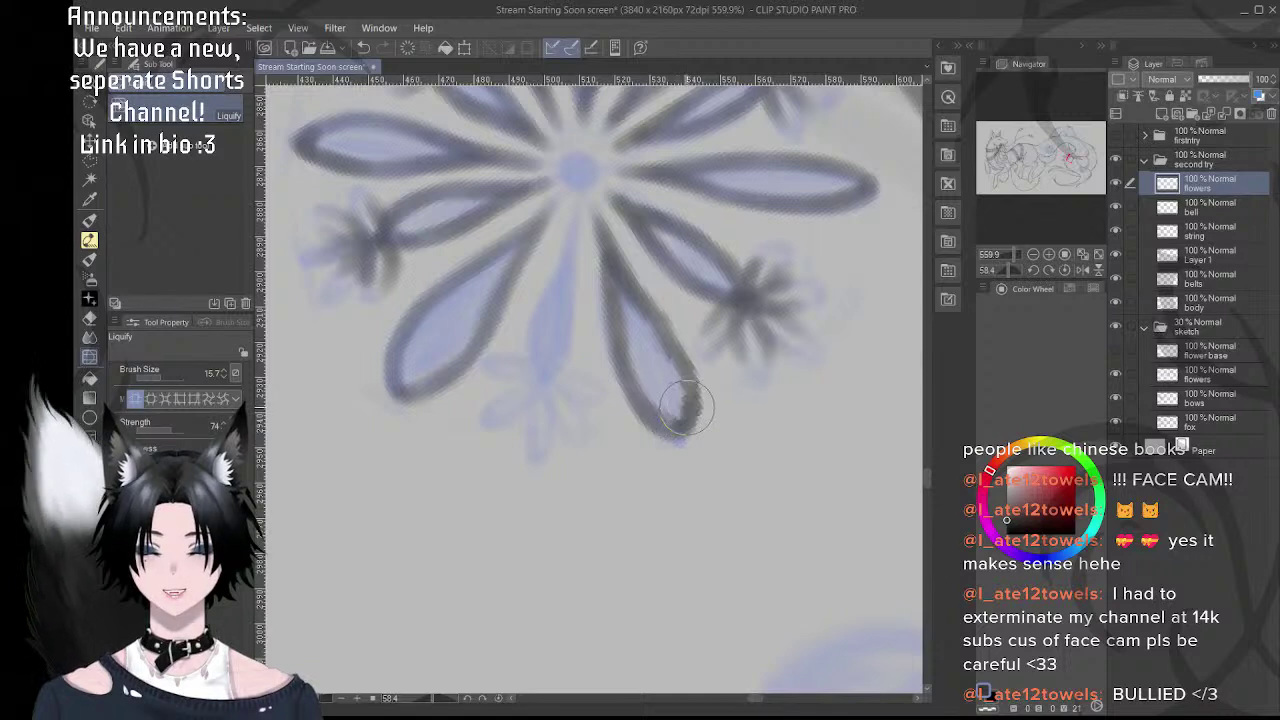
key(p)
mouse_move(647, 311)
mouse_down()
mouse_move(694, 396)
mouse_move(691, 425)
mouse_move(675, 433)
mouse_move(686, 402)
mouse_move(689, 439)
mouse_move(694, 430)
mouse_move(669, 431)
mouse_move(686, 434)
mouse_move(697, 405)
mouse_move(701, 416)
mouse_move(661, 408)
mouse_move(664, 427)
mouse_move(698, 437)
mouse_move(690, 395)
mouse_up()
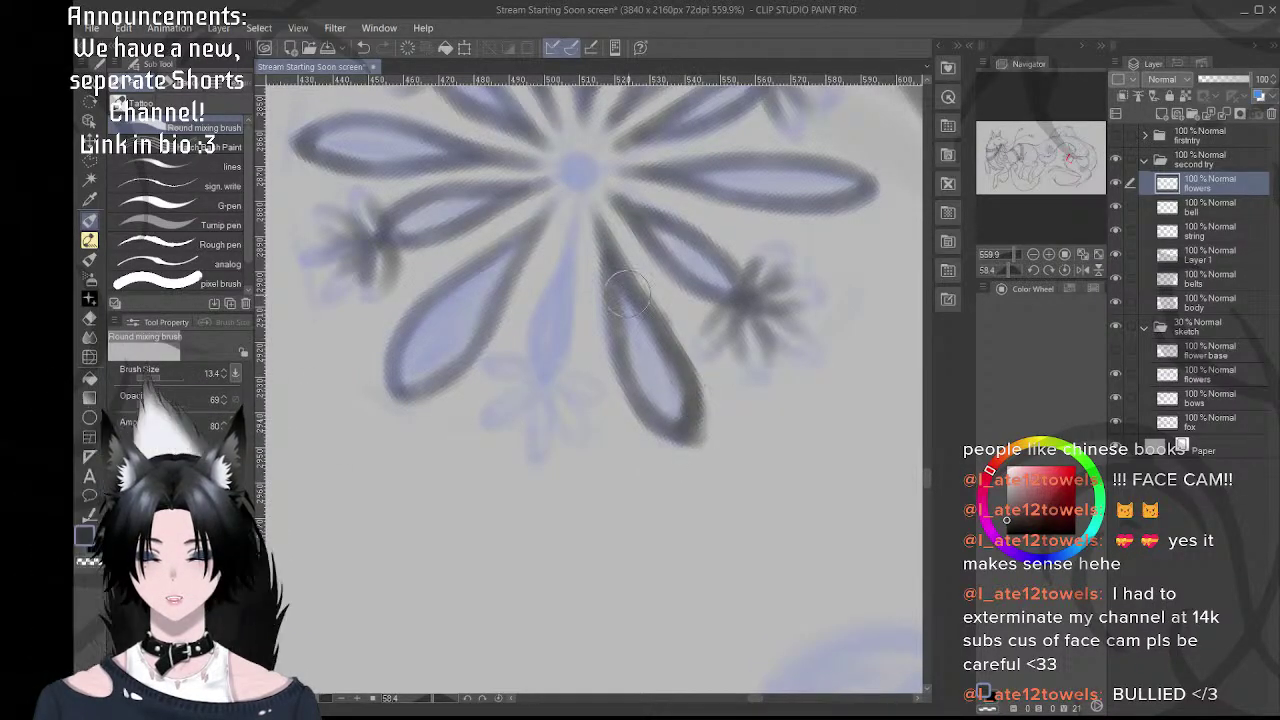
drag(609, 287, 680, 355)
- Ink the flower's last short petal between the two long petals, along with the small floret at its tip
drag(652, 280, 603, 266)
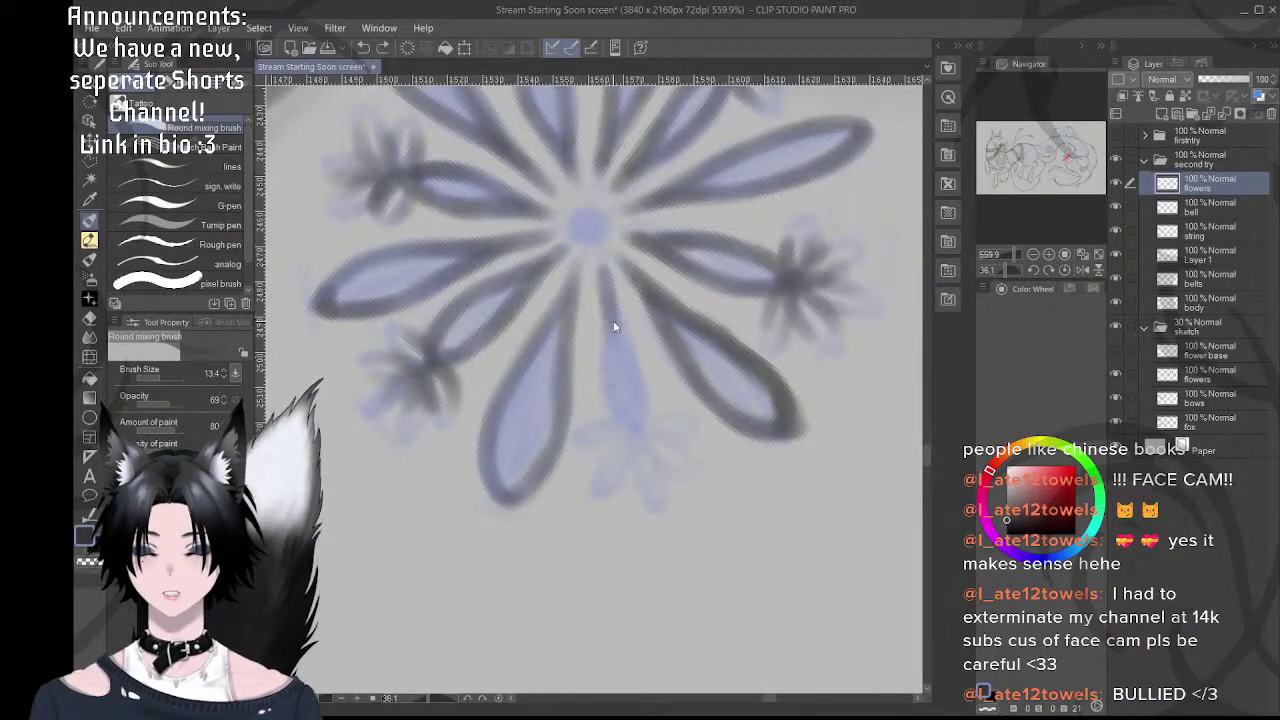
drag(603, 282, 611, 383)
drag(608, 314, 617, 420)
mouse_move(606, 368)
mouse_down()
mouse_move(637, 423)
mouse_move(651, 404)
mouse_move(620, 395)
mouse_move(608, 290)
mouse_move(655, 430)
mouse_move(640, 360)
mouse_move(600, 290)
mouse_move(611, 311)
mouse_move(630, 291)
mouse_up()
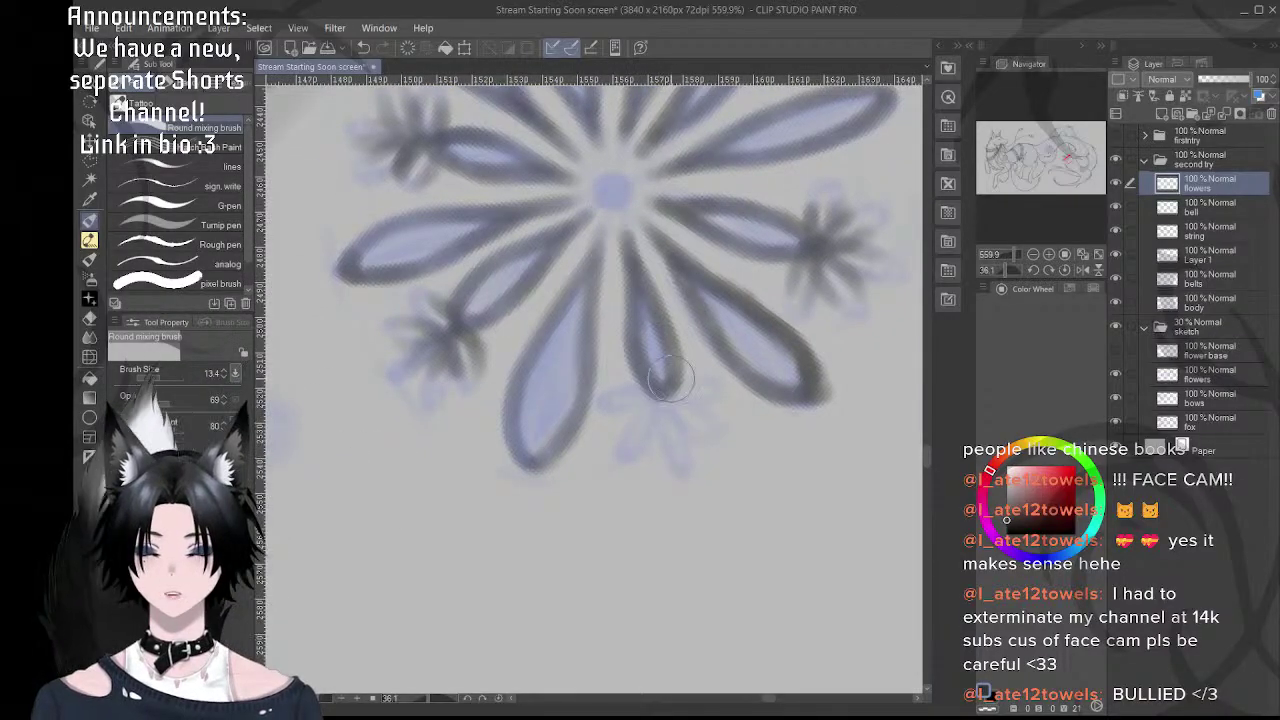
drag(671, 378, 667, 393)
mouse_move(659, 317)
mouse_down()
mouse_move(690, 480)
mouse_move(629, 334)
mouse_up()
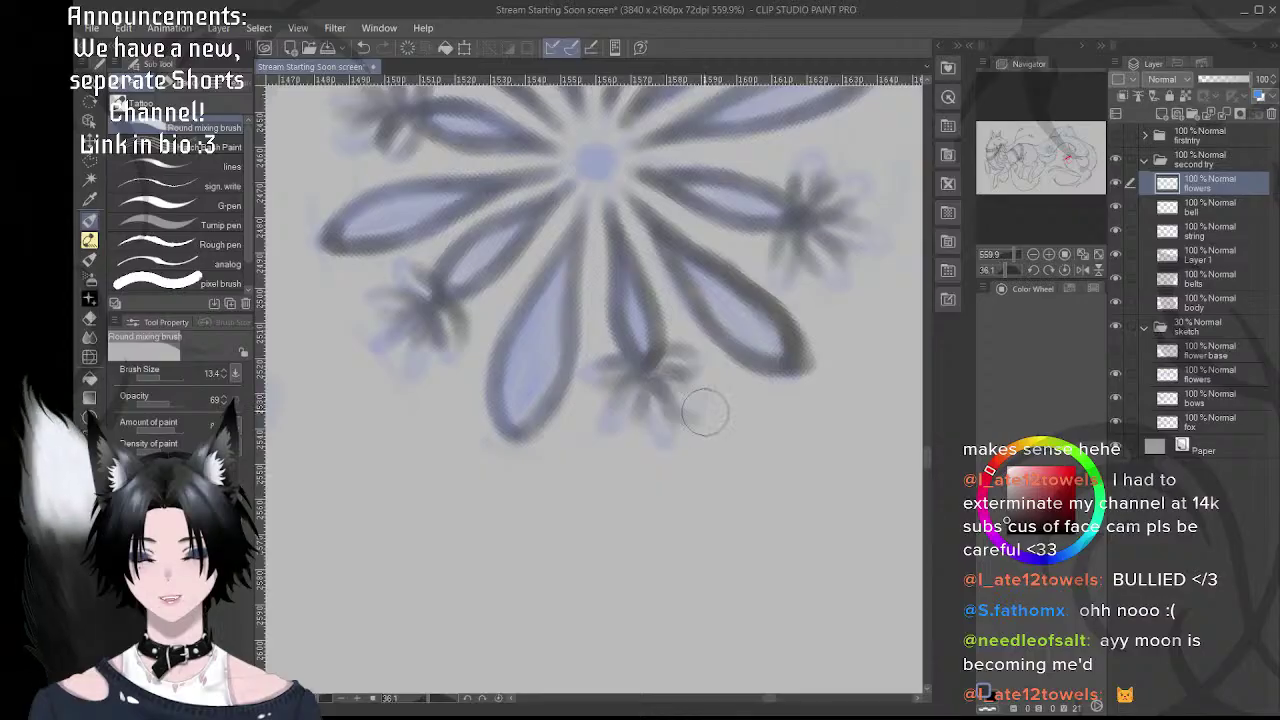
mouse_move(656, 422)
mouse_down()
mouse_move(650, 381)
mouse_move(612, 399)
mouse_up()
- Ink the first long petal of the small uninked flower beside the lower body outline, redrawing the faulty first stroke
scroll(687, 372, down, 8)
drag(695, 370, 624, 374)
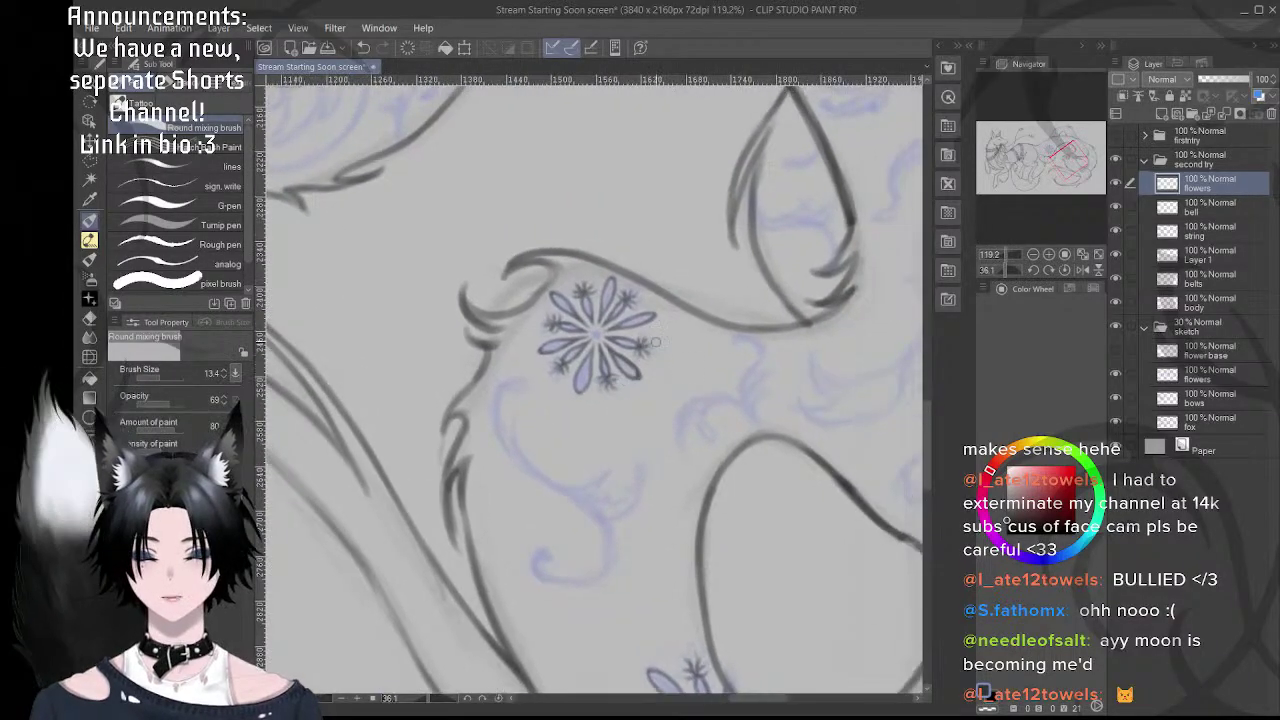
key(shift+space)
drag(689, 334, 632, 494)
scroll(593, 385, down, 4)
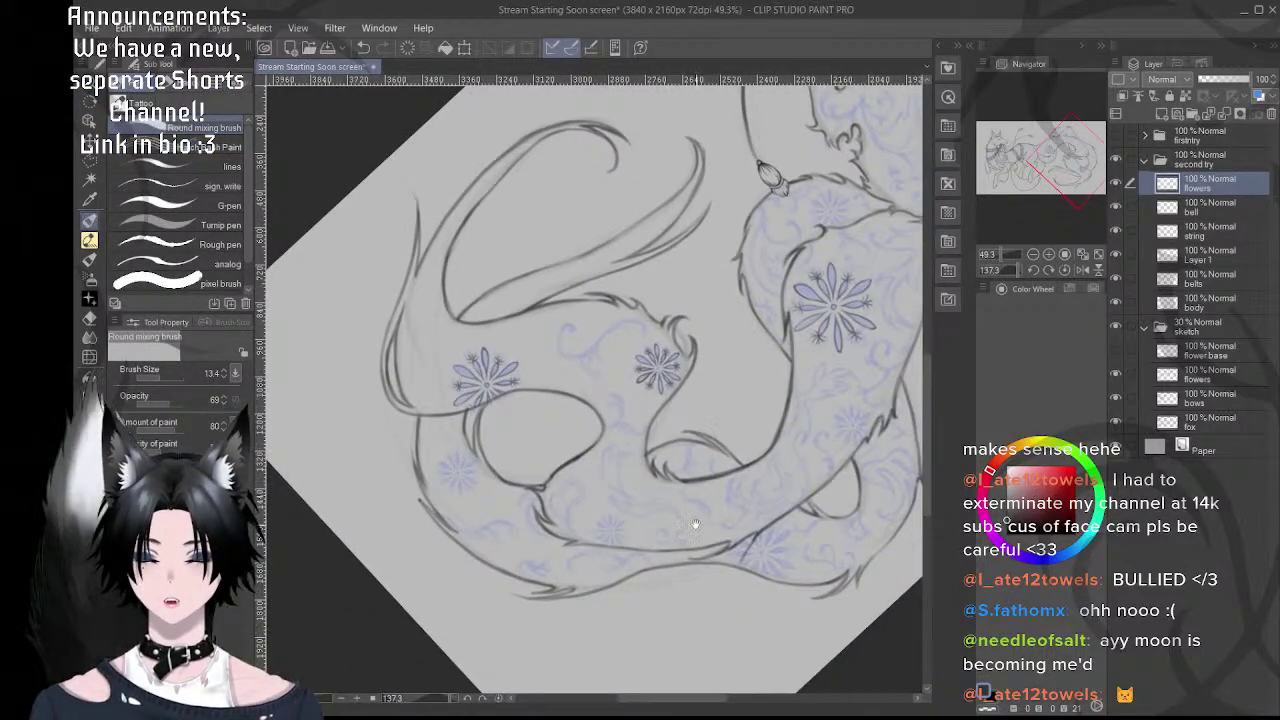
drag(696, 524, 665, 448)
key(ctrl+space)
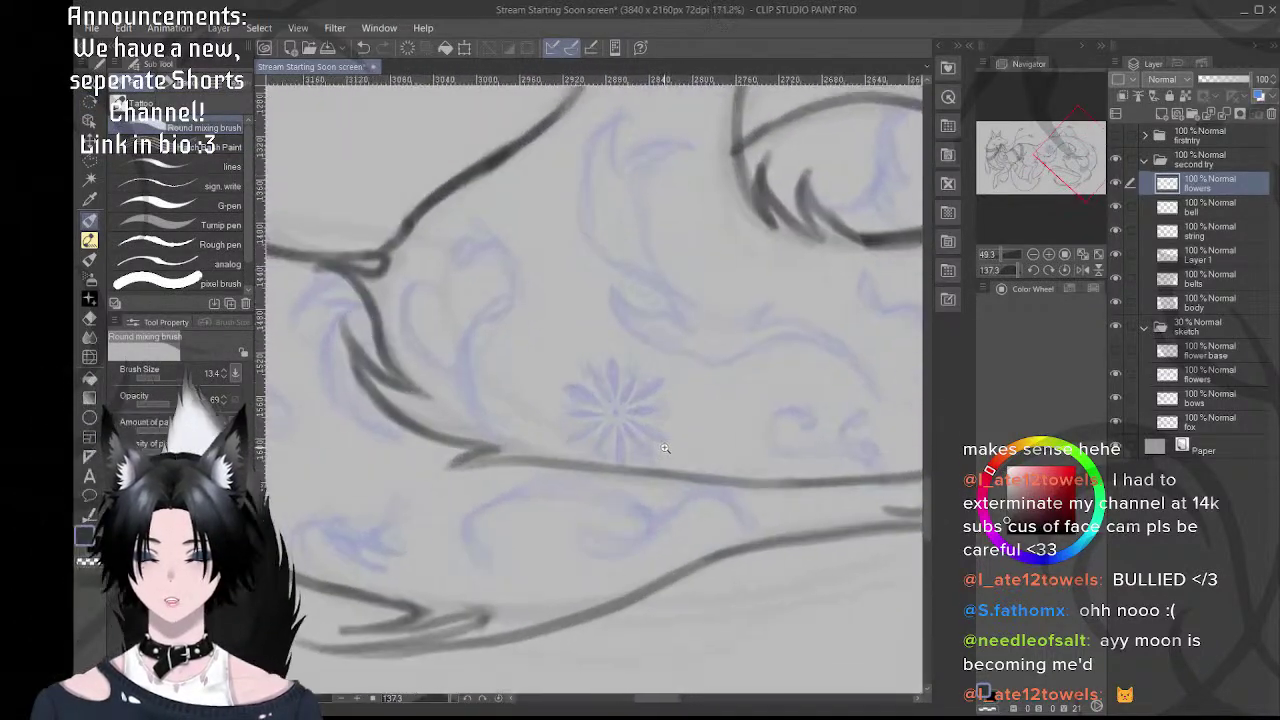
scroll(664, 448, up, 4)
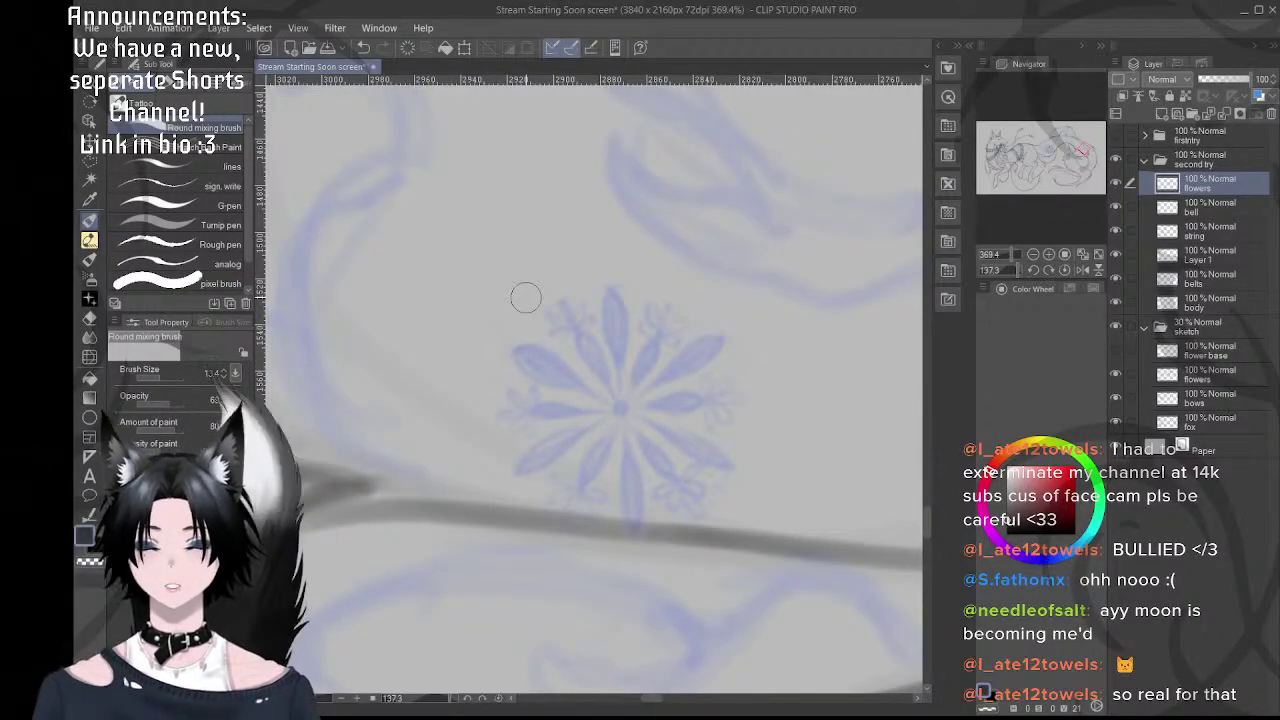
drag(616, 362, 640, 292)
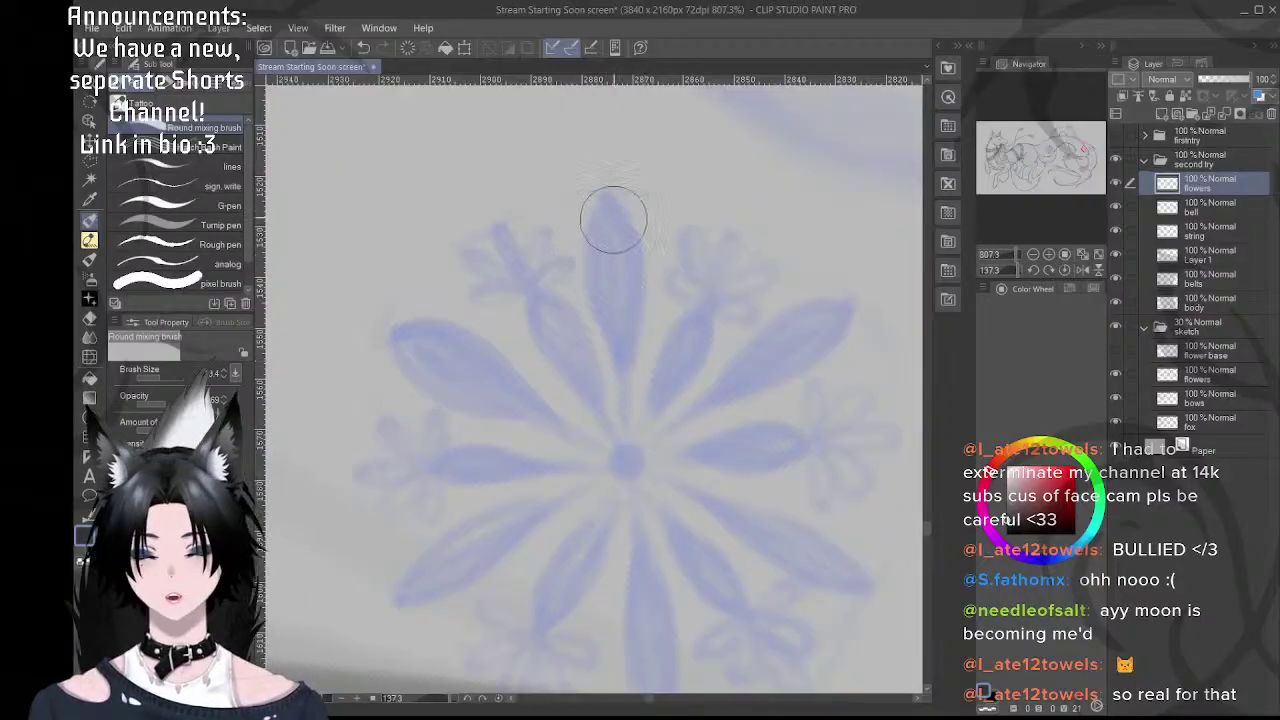
drag(609, 204, 591, 280)
key(ctrl+z)
mouse_move(608, 208)
mouse_down()
mouse_move(595, 275)
mouse_move(609, 214)
mouse_move(608, 355)
mouse_move(611, 208)
mouse_move(604, 320)
mouse_move(603, 306)
mouse_move(630, 416)
mouse_move(592, 234)
mouse_move(630, 403)
mouse_move(601, 248)
mouse_move(616, 328)
mouse_move(603, 297)
mouse_move(616, 206)
mouse_move(624, 318)
mouse_move(643, 277)
mouse_move(629, 291)
mouse_move(626, 252)
mouse_move(637, 268)
mouse_move(611, 214)
mouse_move(637, 267)
mouse_move(620, 238)
mouse_move(635, 260)
mouse_move(620, 356)
mouse_move(637, 275)
mouse_move(623, 401)
mouse_move(637, 329)
mouse_move(634, 392)
mouse_up()
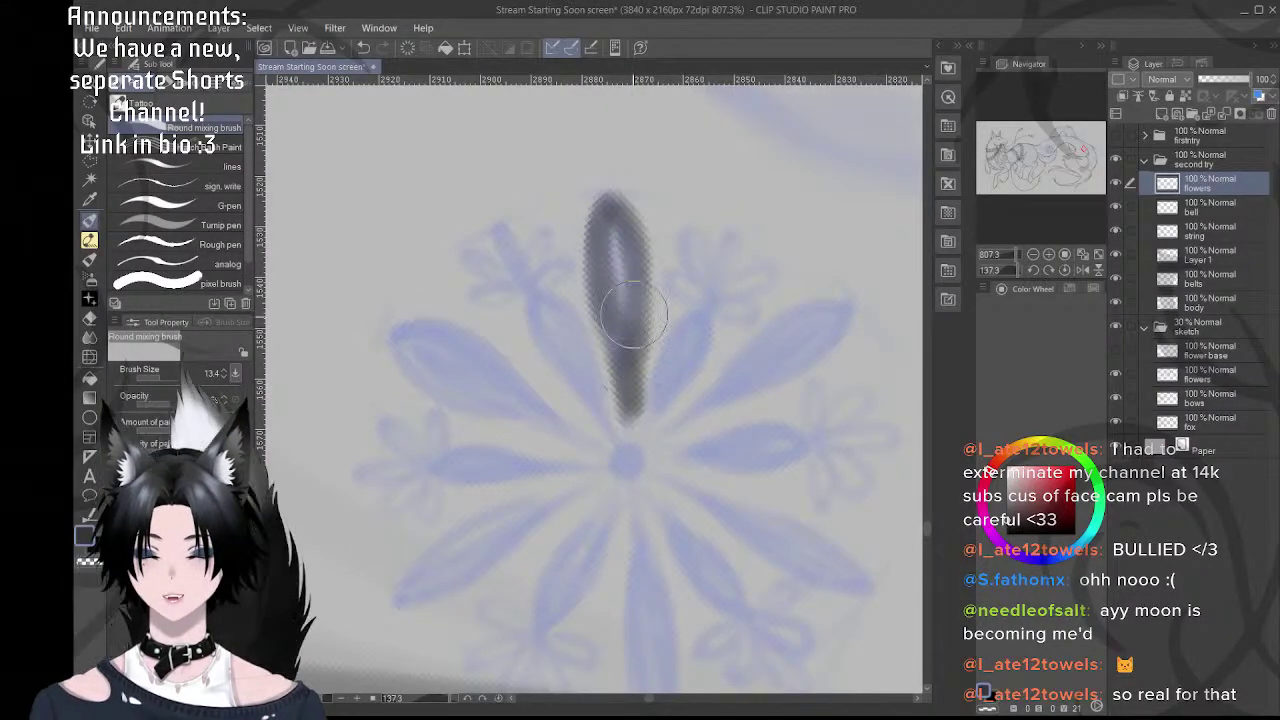
mouse_move(633, 313)
mouse_down()
mouse_move(628, 246)
mouse_move(639, 265)
mouse_move(604, 203)
mouse_move(608, 294)
mouse_up()
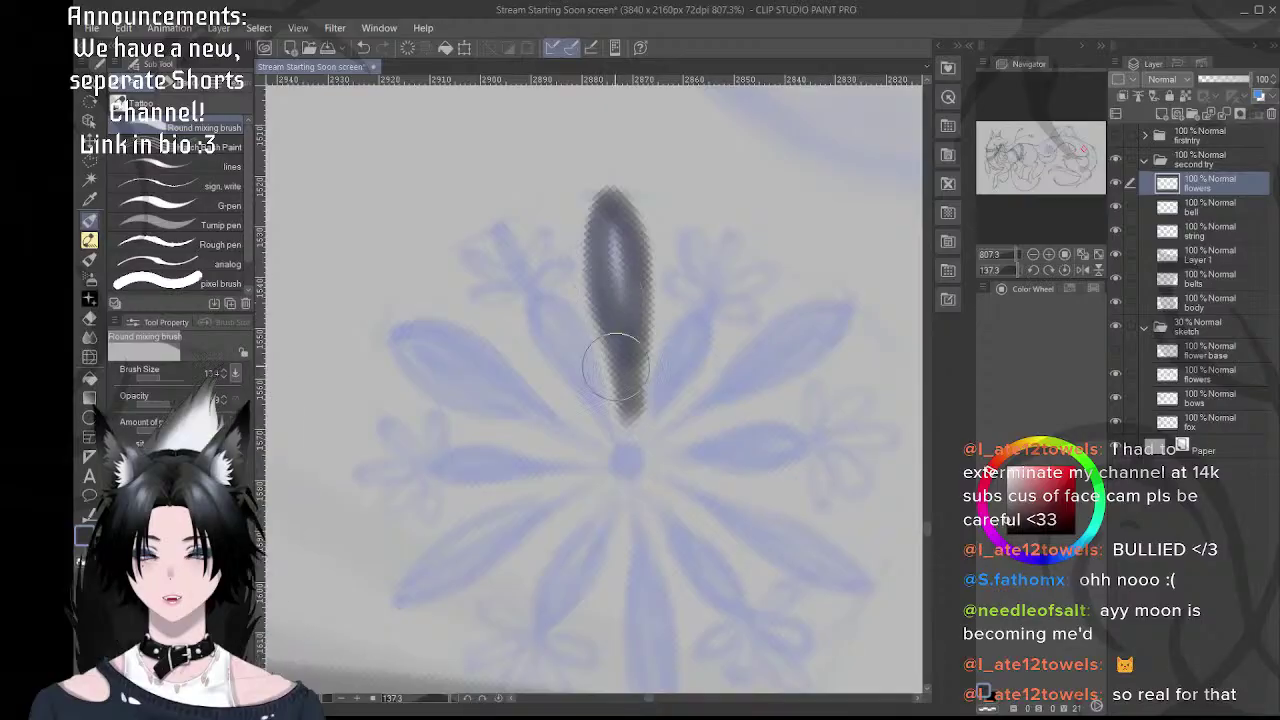
- Ink the short petal next to the first long petal of the small flower as a closed outline, undoing the faulty stroke
key(r)
drag(602, 194, 668, 183)
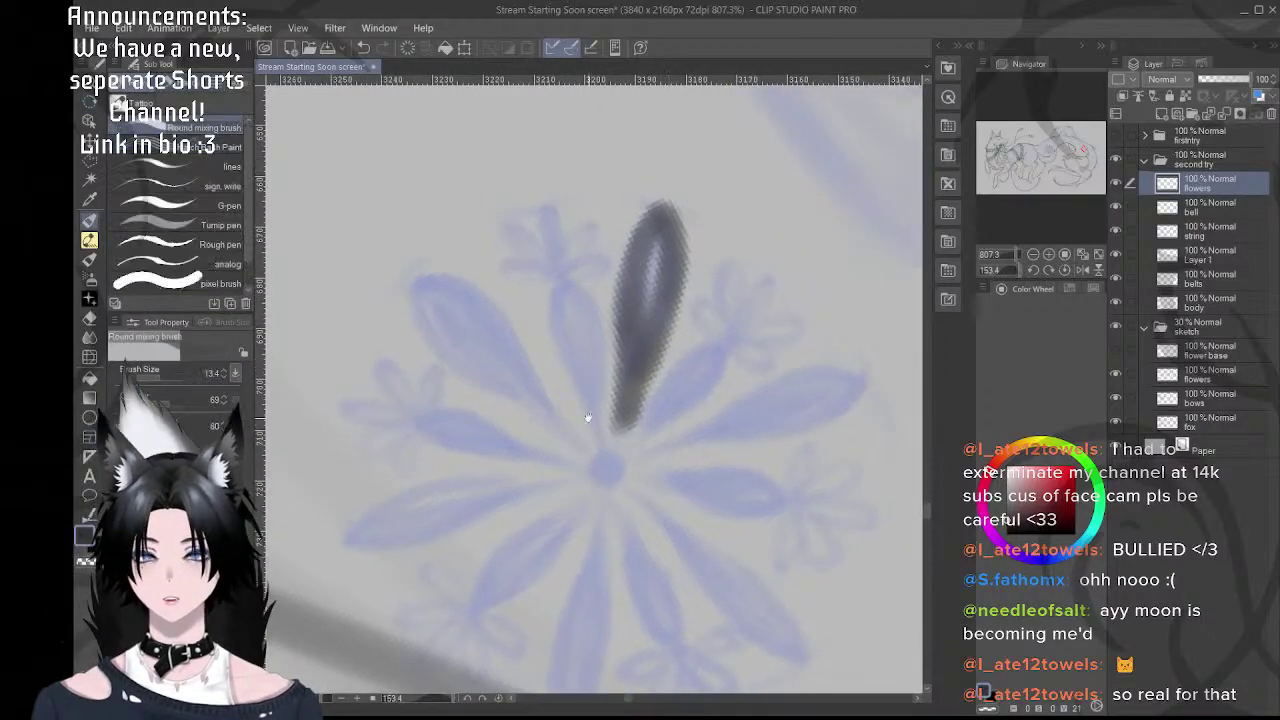
mouse_move(586, 417)
mouse_down()
mouse_move(617, 413)
mouse_move(594, 351)
mouse_move(619, 423)
mouse_move(588, 285)
mouse_up()
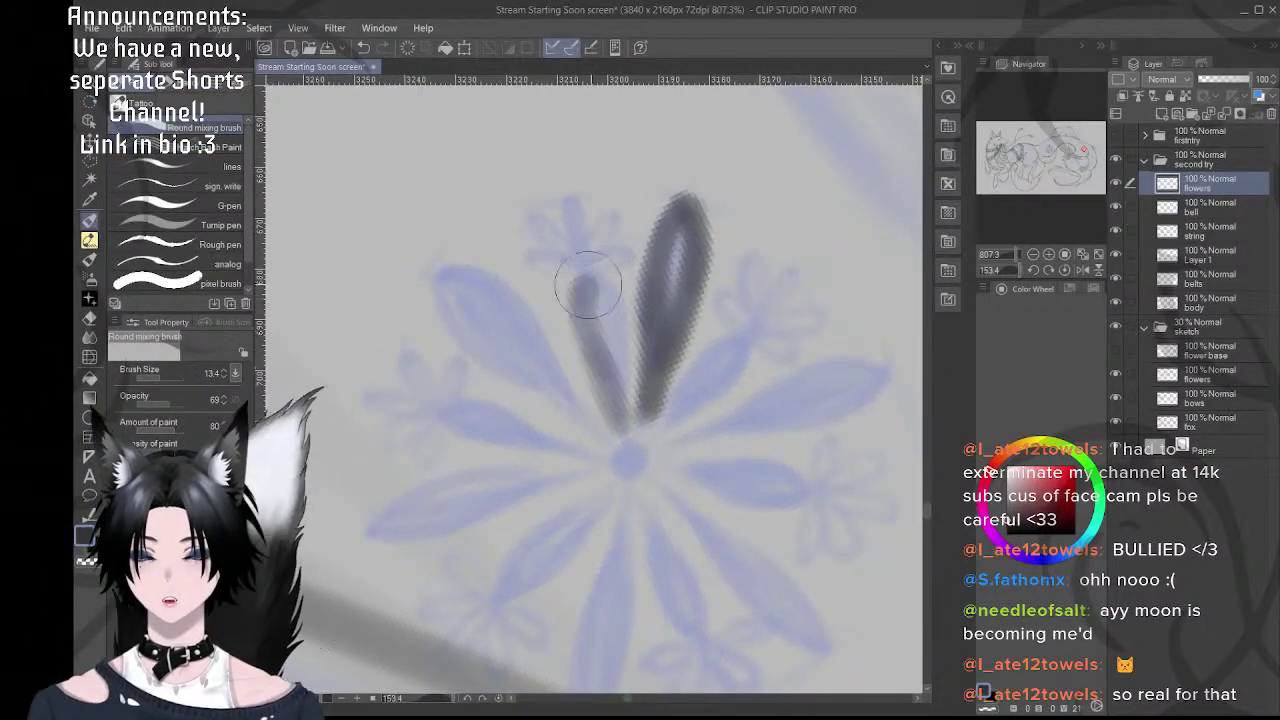
key(ctrl+z)
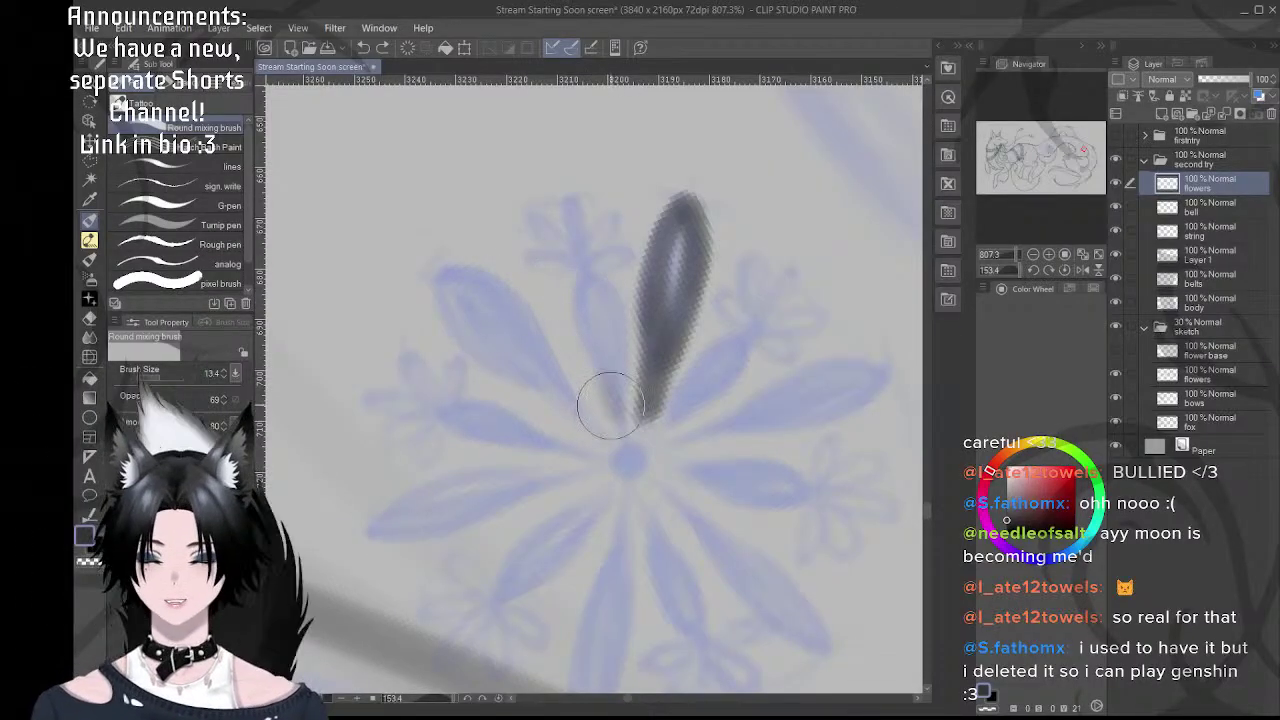
mouse_move(613, 398)
mouse_down()
mouse_move(588, 339)
mouse_move(611, 388)
mouse_move(593, 358)
mouse_move(594, 292)
mouse_move(575, 312)
mouse_move(607, 303)
mouse_move(588, 297)
mouse_move(618, 328)
mouse_move(595, 293)
mouse_move(617, 362)
mouse_move(614, 320)
mouse_move(622, 428)
mouse_move(615, 309)
mouse_move(618, 368)
mouse_move(612, 301)
mouse_move(582, 290)
mouse_move(605, 378)
mouse_move(645, 421)
mouse_move(600, 342)
mouse_up()
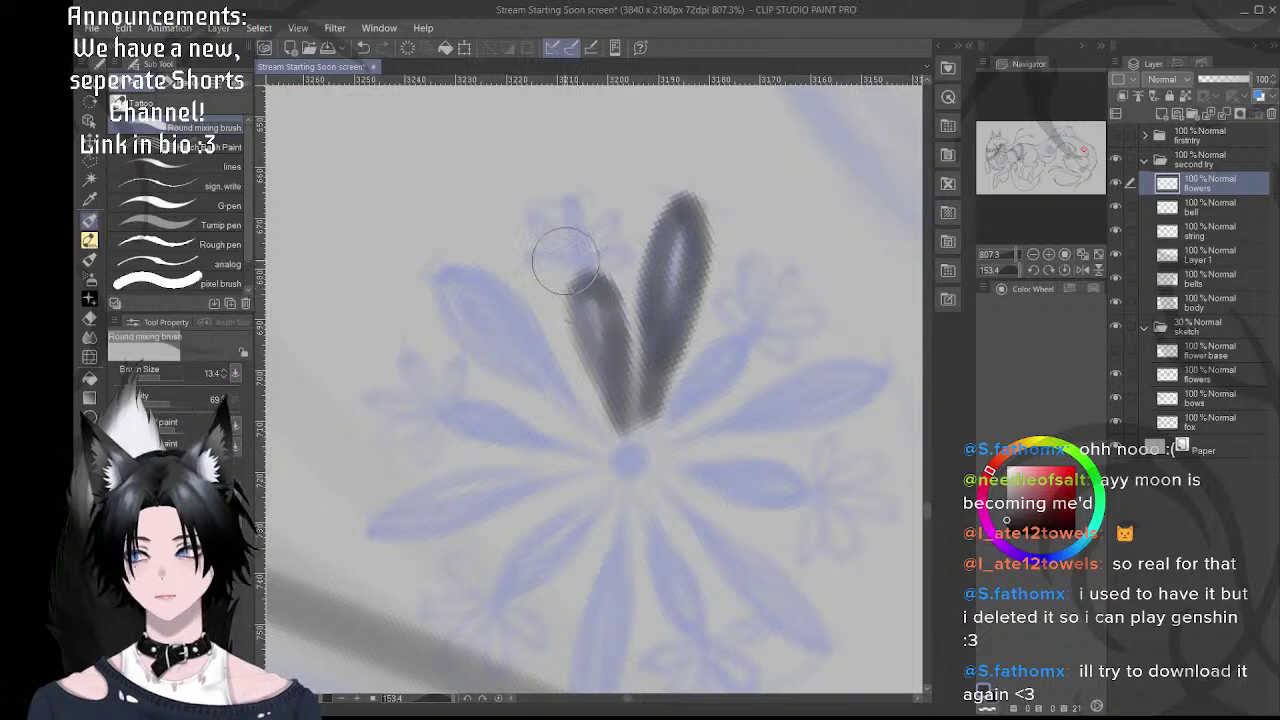
drag(560, 245, 606, 257)
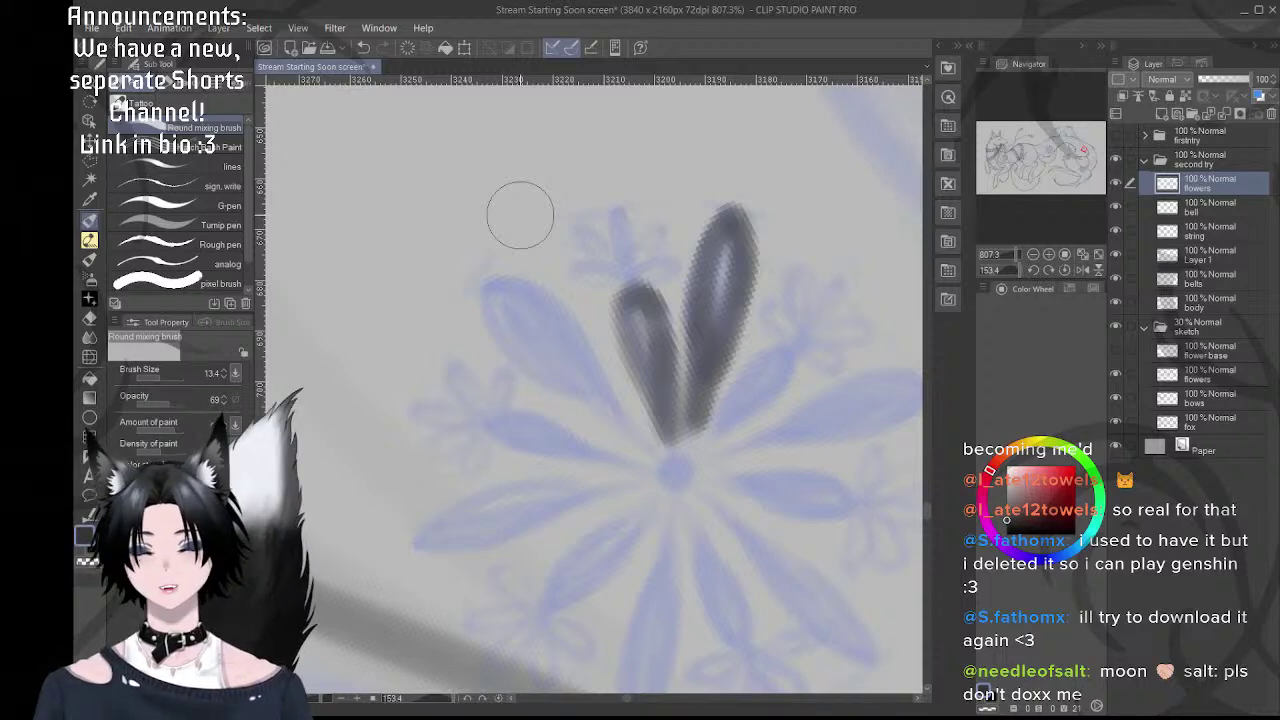
- Ink the small flower's second long petal as a closed outline over the blue sketch
key(r)
mouse_move(620, 230)
mouse_down()
mouse_move(648, 210)
mouse_move(725, 256)
mouse_up()
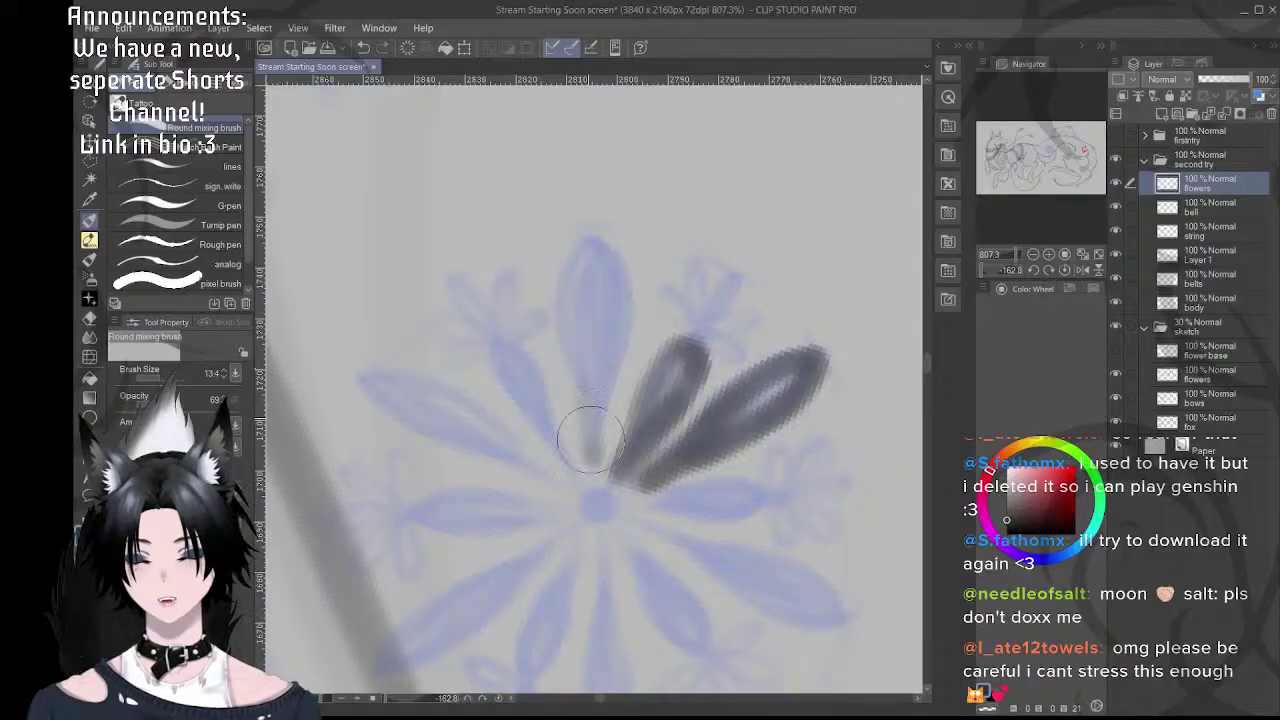
mouse_move(590, 440)
mouse_down()
mouse_move(566, 336)
mouse_move(584, 376)
mouse_move(572, 358)
mouse_move(585, 246)
mouse_up()
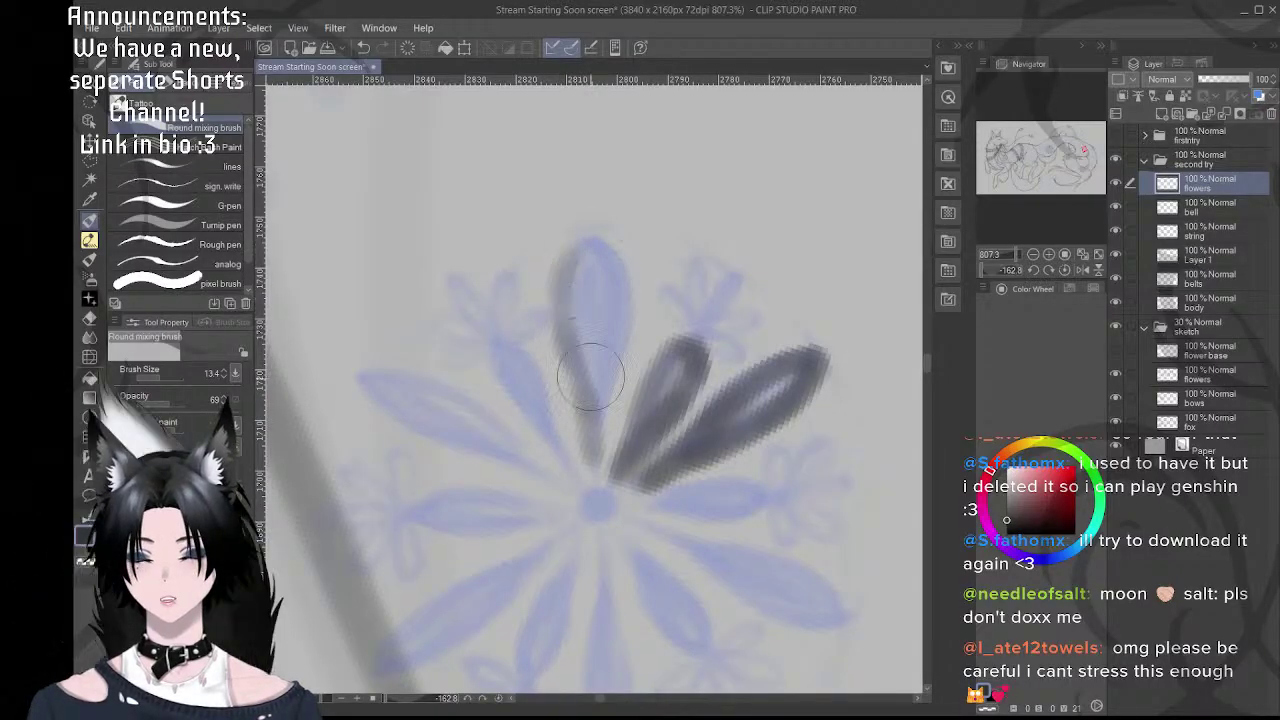
mouse_move(576, 374)
mouse_down()
mouse_move(568, 276)
mouse_move(602, 244)
mouse_move(572, 355)
mouse_up()
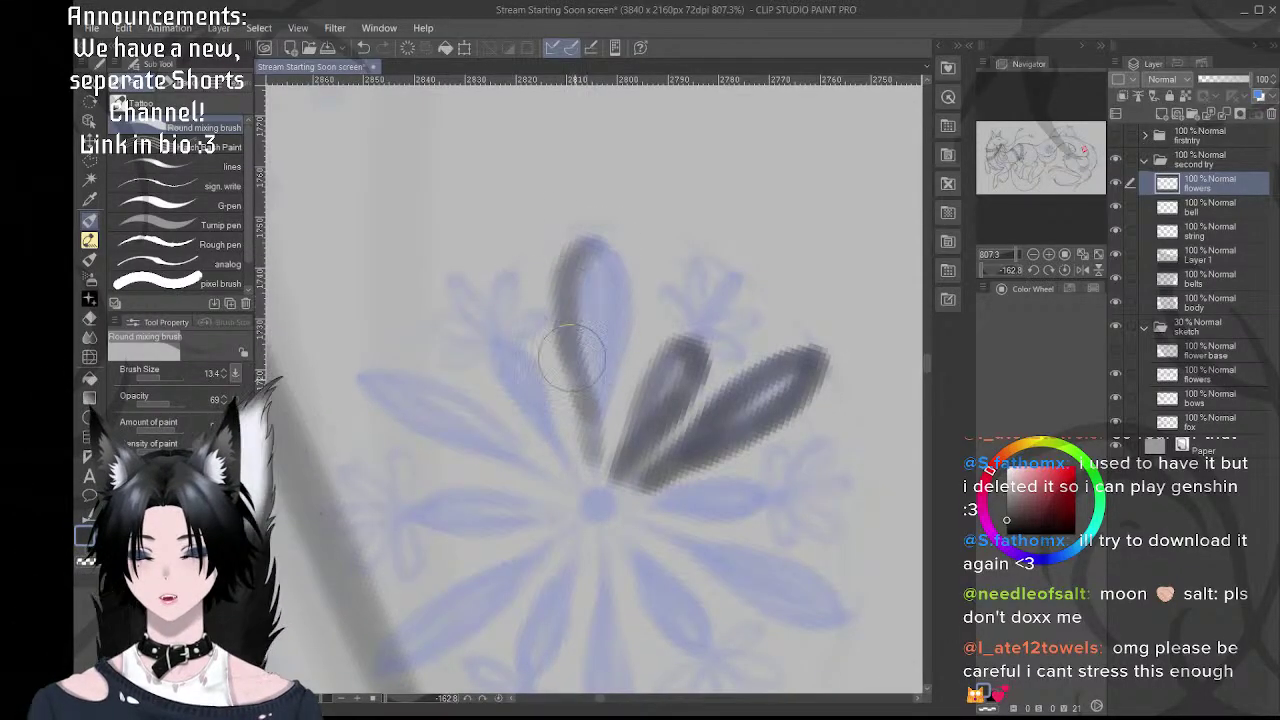
mouse_move(590, 440)
mouse_down()
mouse_move(620, 315)
mouse_move(599, 404)
mouse_move(616, 330)
mouse_up()
mouse_move(583, 238)
mouse_down()
mouse_move(616, 292)
mouse_move(589, 247)
mouse_move(592, 272)
mouse_move(610, 267)
mouse_move(616, 327)
mouse_up()
drag(598, 422, 594, 432)
mouse_move(585, 370)
mouse_down()
mouse_move(617, 330)
mouse_move(650, 417)
mouse_move(644, 440)
mouse_move(666, 367)
mouse_move(600, 293)
mouse_up()
- Ink the second short petal beside the second long petal as a closed outline, undoing the faulty first stroke
key(r)
mouse_move(553, 416)
mouse_down()
mouse_move(546, 378)
mouse_move(580, 418)
mouse_move(550, 282)
mouse_up()
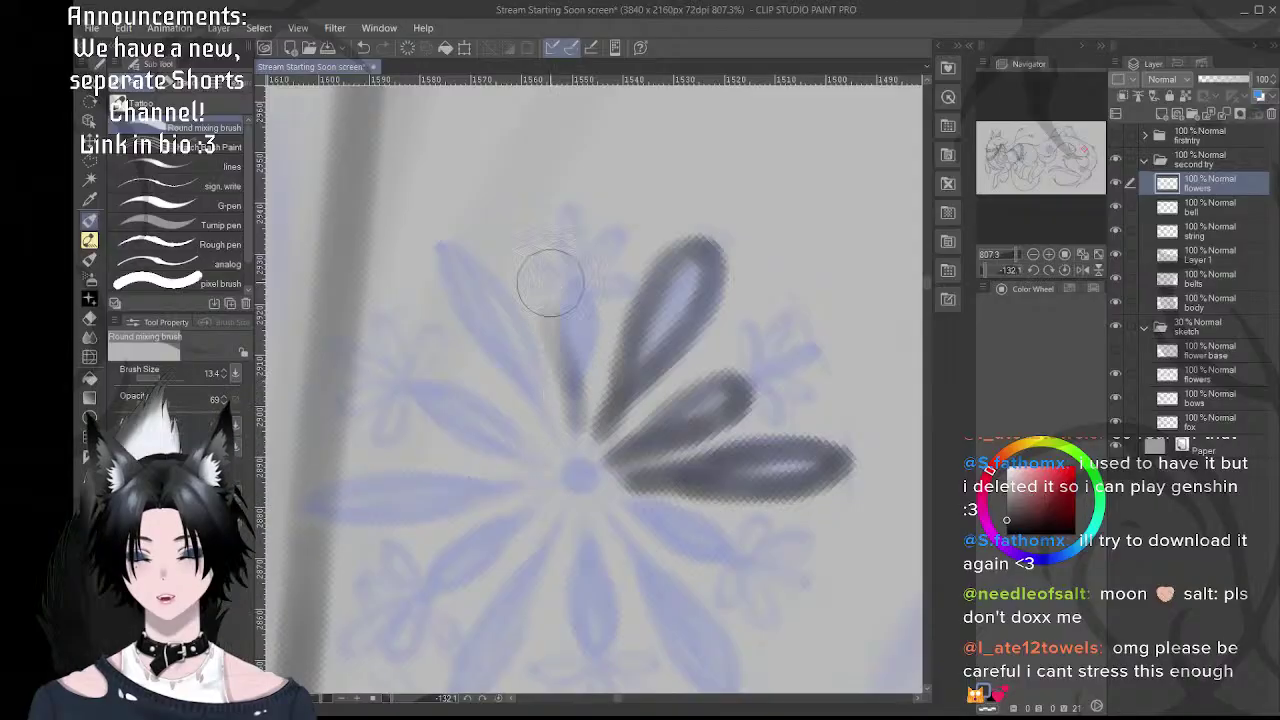
key(ctrl+z)
mouse_move(573, 389)
mouse_down()
mouse_move(561, 317)
mouse_move(571, 364)
mouse_move(563, 317)
mouse_move(590, 309)
mouse_move(565, 295)
mouse_move(593, 338)
mouse_move(581, 292)
mouse_move(582, 432)
mouse_move(555, 298)
mouse_move(576, 380)
mouse_move(575, 293)
mouse_move(578, 408)
mouse_move(565, 325)
mouse_up()
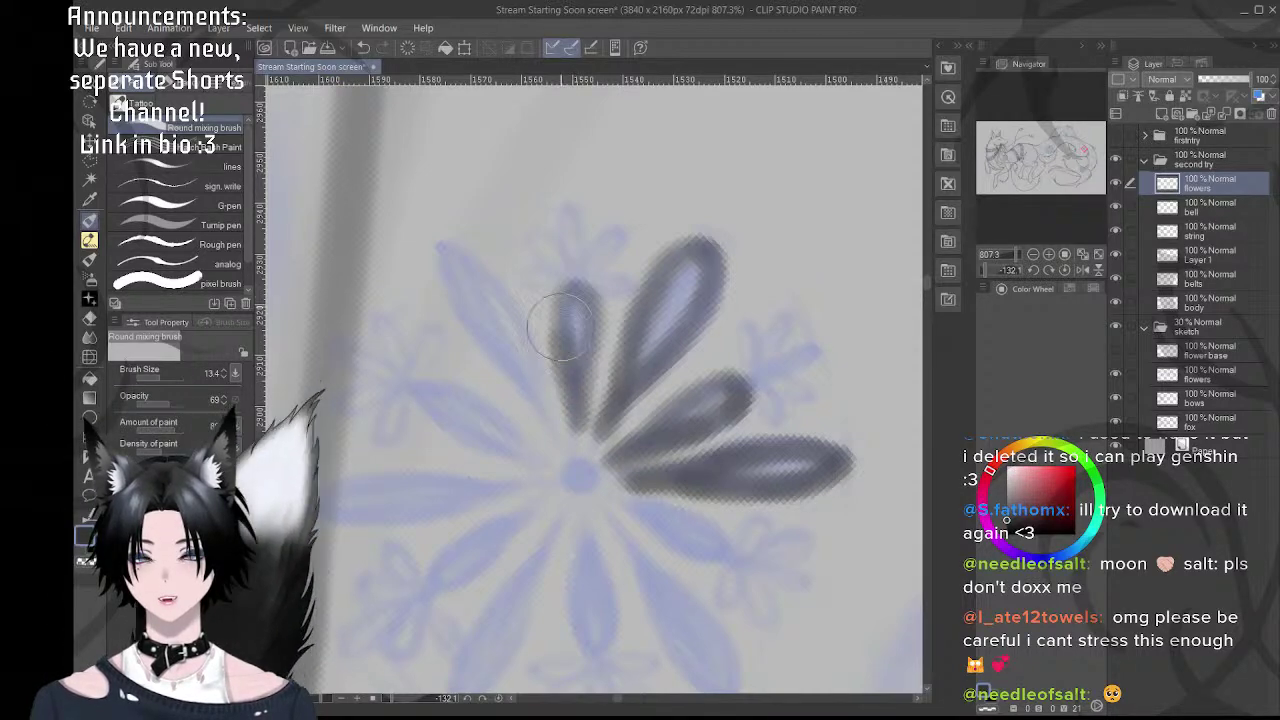
mouse_move(582, 375)
mouse_down()
mouse_move(591, 332)
mouse_move(546, 294)
mouse_up()
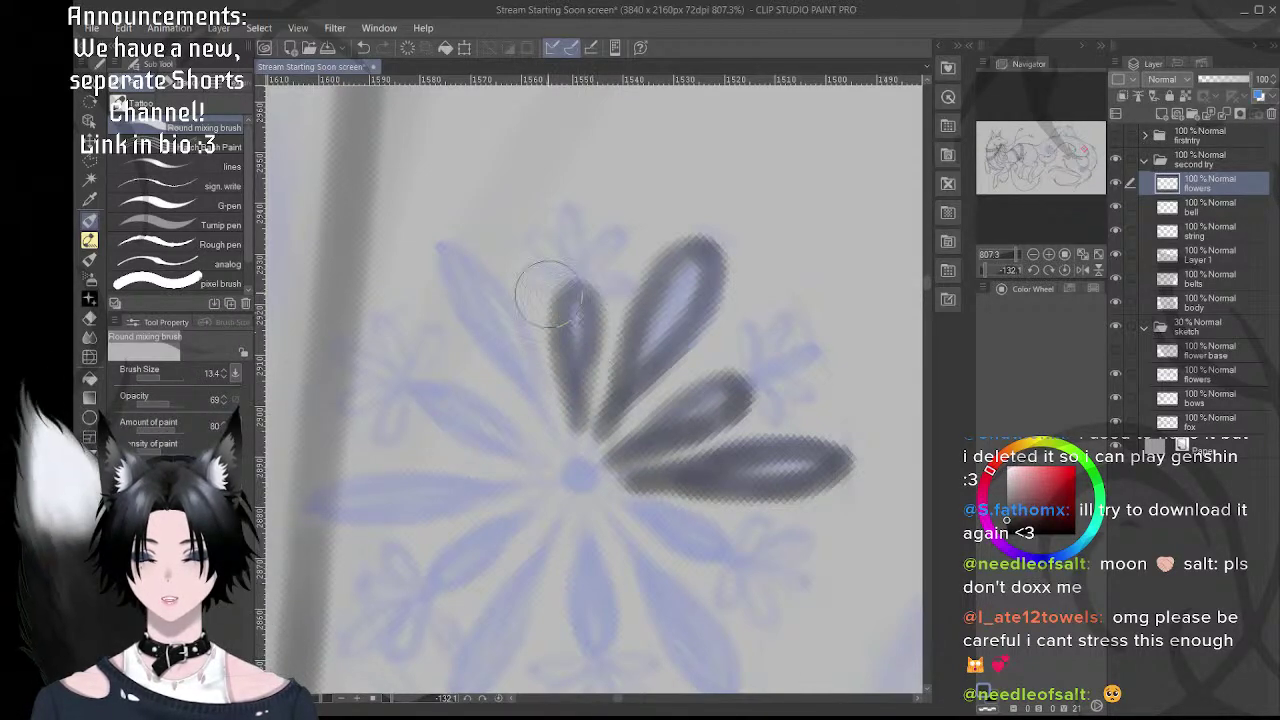
- Ink the small flower's third long petal and the third short petal next to it as closed outlines
key(shift+space)
drag(604, 216, 711, 260)
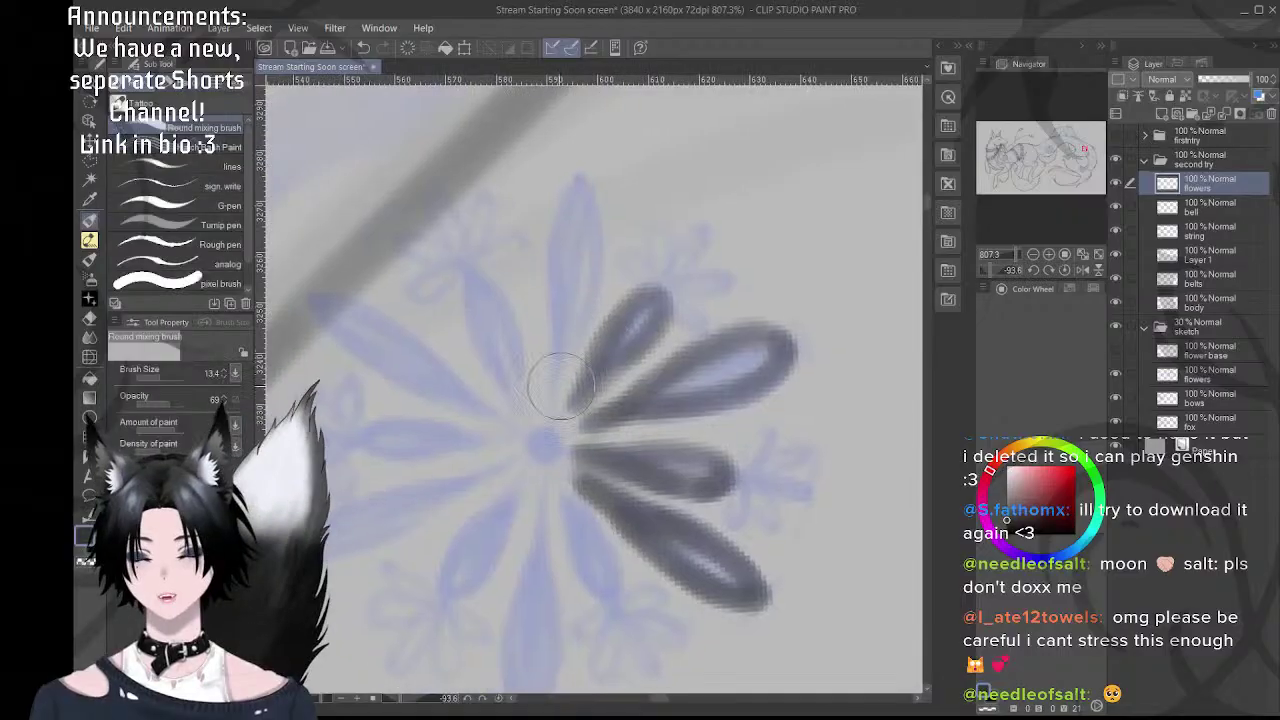
mouse_move(549, 322)
mouse_down()
mouse_move(547, 378)
mouse_move(548, 360)
mouse_move(535, 368)
mouse_move(558, 330)
mouse_up()
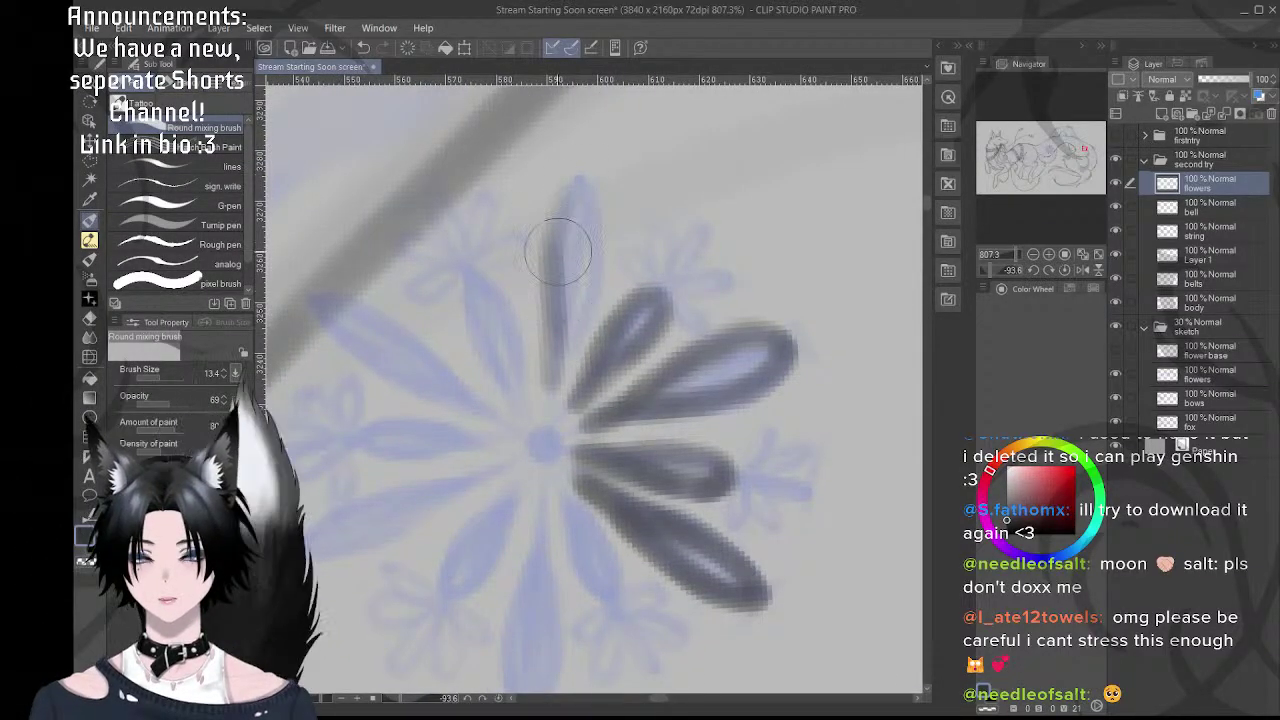
mouse_move(558, 250)
mouse_down()
mouse_move(566, 179)
mouse_move(578, 212)
mouse_move(555, 241)
mouse_move(562, 194)
mouse_move(589, 220)
mouse_move(567, 176)
mouse_move(582, 246)
mouse_move(563, 194)
mouse_move(604, 208)
mouse_move(583, 196)
mouse_move(602, 220)
mouse_move(591, 222)
mouse_move(599, 246)
mouse_move(589, 232)
mouse_move(586, 309)
mouse_move(593, 284)
mouse_move(557, 378)
mouse_up()
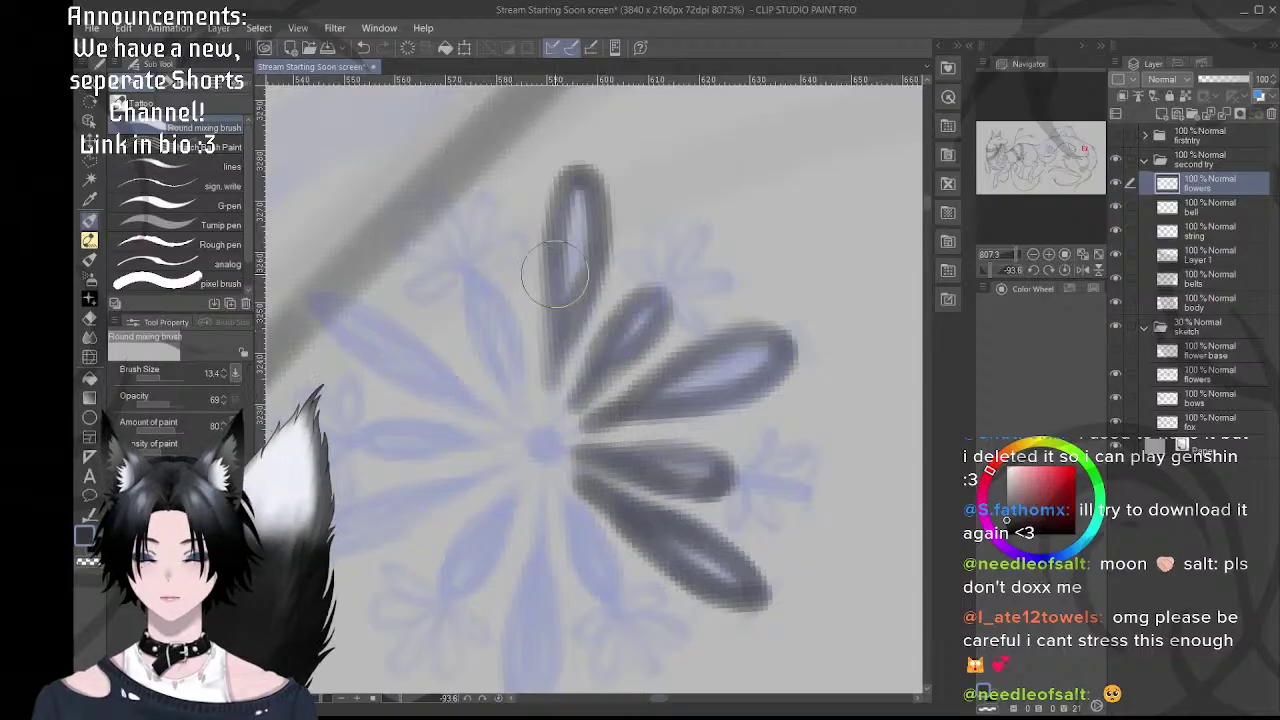
drag(638, 266, 685, 296)
drag(561, 286, 608, 299)
mouse_move(558, 376)
mouse_down()
mouse_move(554, 274)
mouse_move(565, 355)
mouse_move(571, 248)
mouse_move(558, 312)
mouse_move(574, 249)
mouse_move(595, 260)
mouse_move(562, 258)
mouse_move(572, 365)
mouse_up()
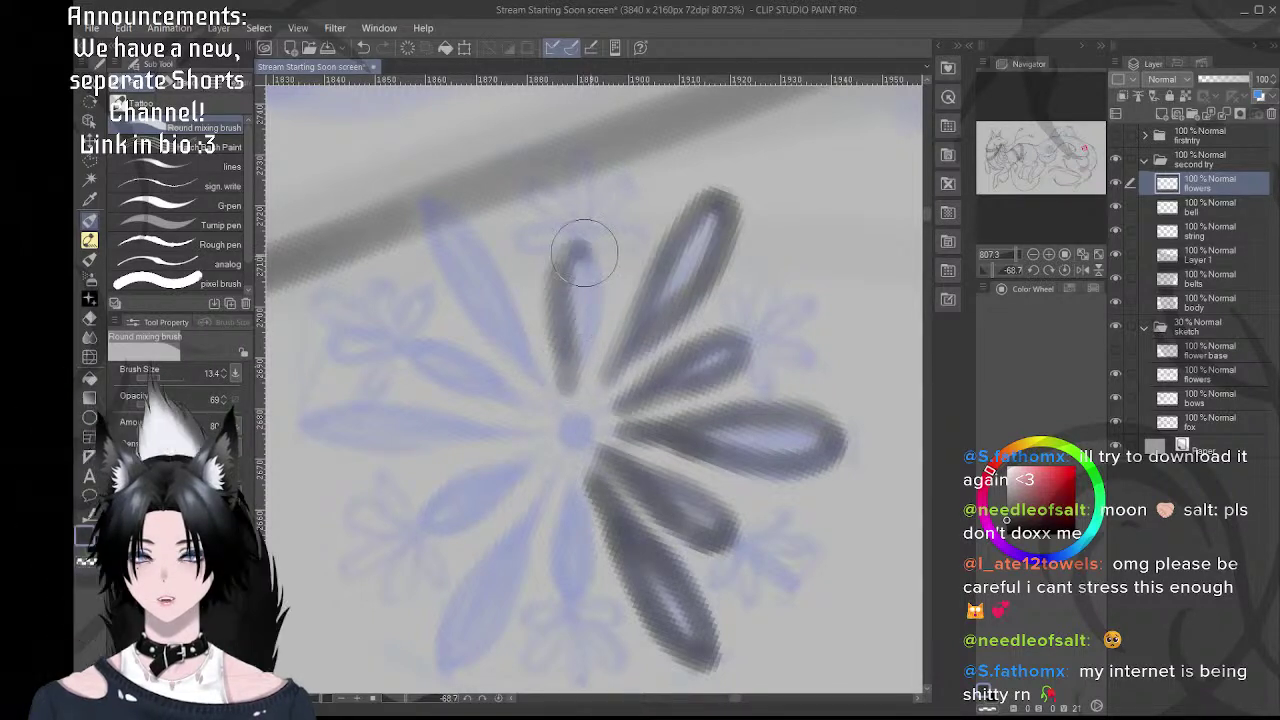
mouse_move(584, 252)
mouse_down()
mouse_move(582, 340)
mouse_move(597, 303)
mouse_move(579, 389)
mouse_move(589, 340)
mouse_up()
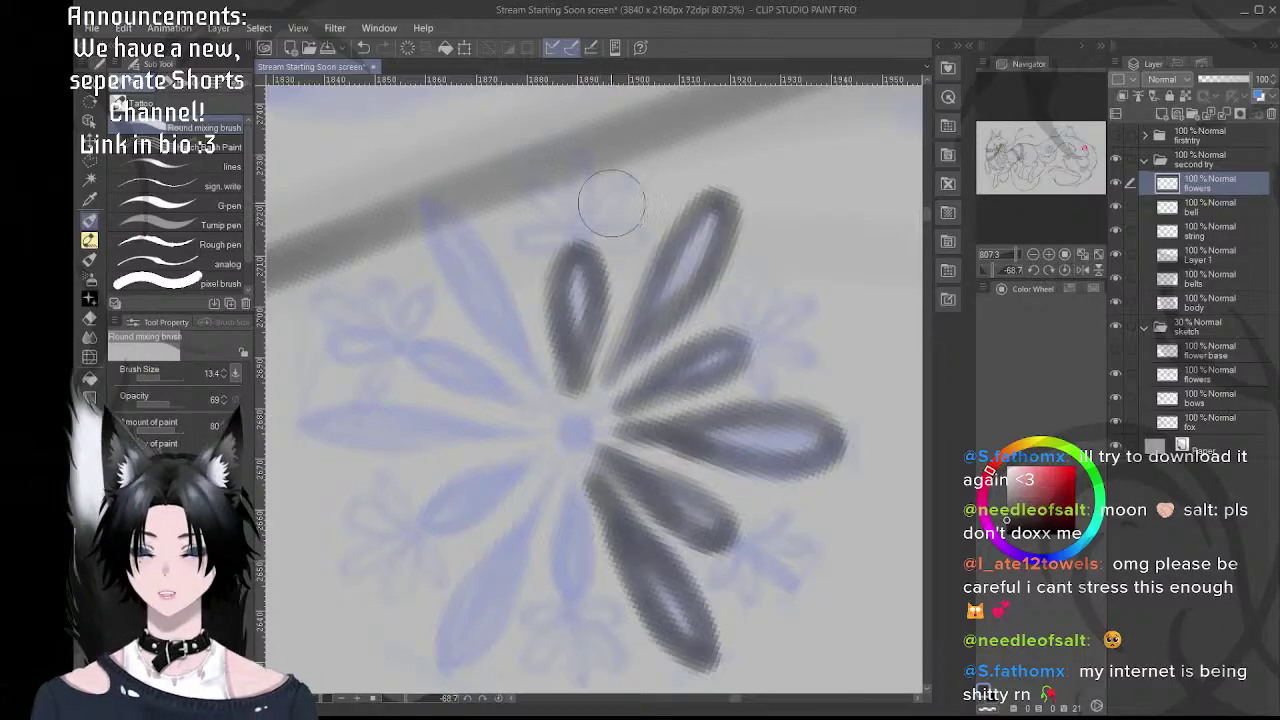
- Ink the small flower's fourth long petal and the fourth short petal next to it as closed outlines
key(r)
mouse_move(608, 194)
mouse_down()
mouse_move(673, 191)
mouse_move(719, 216)
mouse_up()
drag(545, 280, 574, 317)
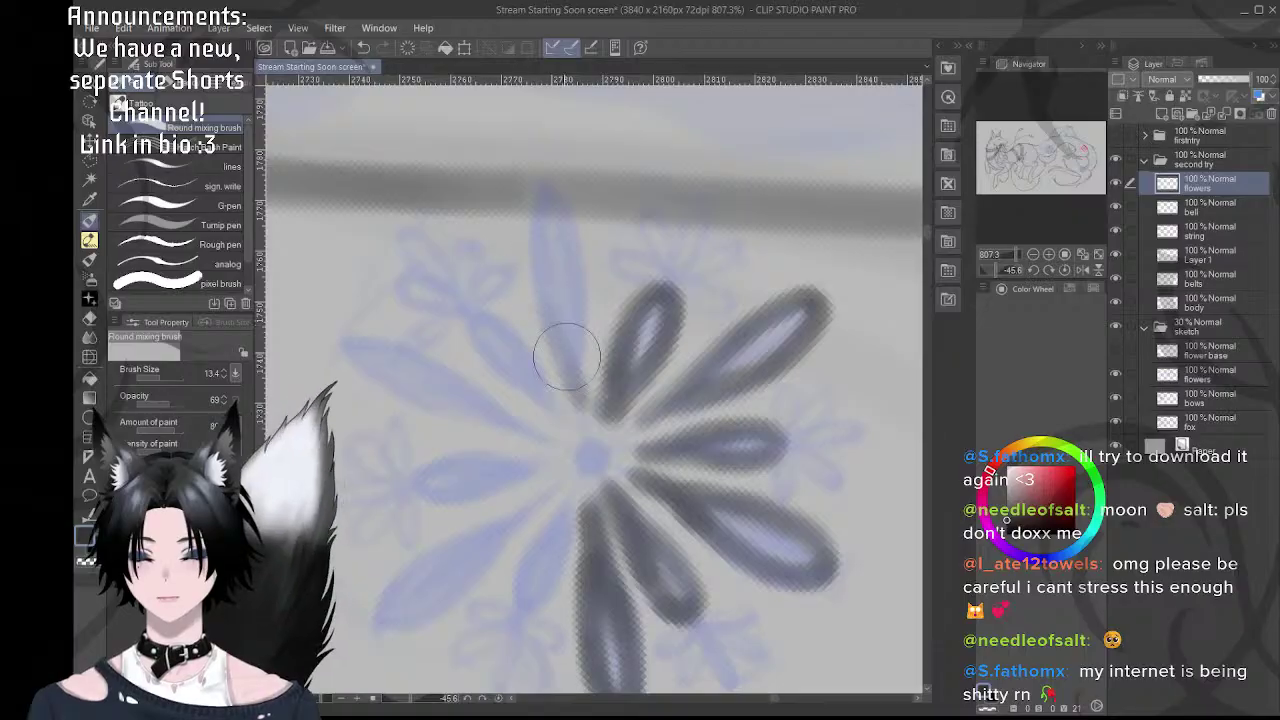
mouse_move(546, 201)
mouse_down()
mouse_move(550, 288)
mouse_move(538, 212)
mouse_move(563, 194)
mouse_move(568, 254)
mouse_move(567, 205)
mouse_move(576, 329)
mouse_move(585, 289)
mouse_move(583, 387)
mouse_move(576, 287)
mouse_move(575, 375)
mouse_move(568, 283)
mouse_move(572, 372)
mouse_move(540, 196)
mouse_move(549, 289)
mouse_move(560, 218)
mouse_move(597, 266)
mouse_up()
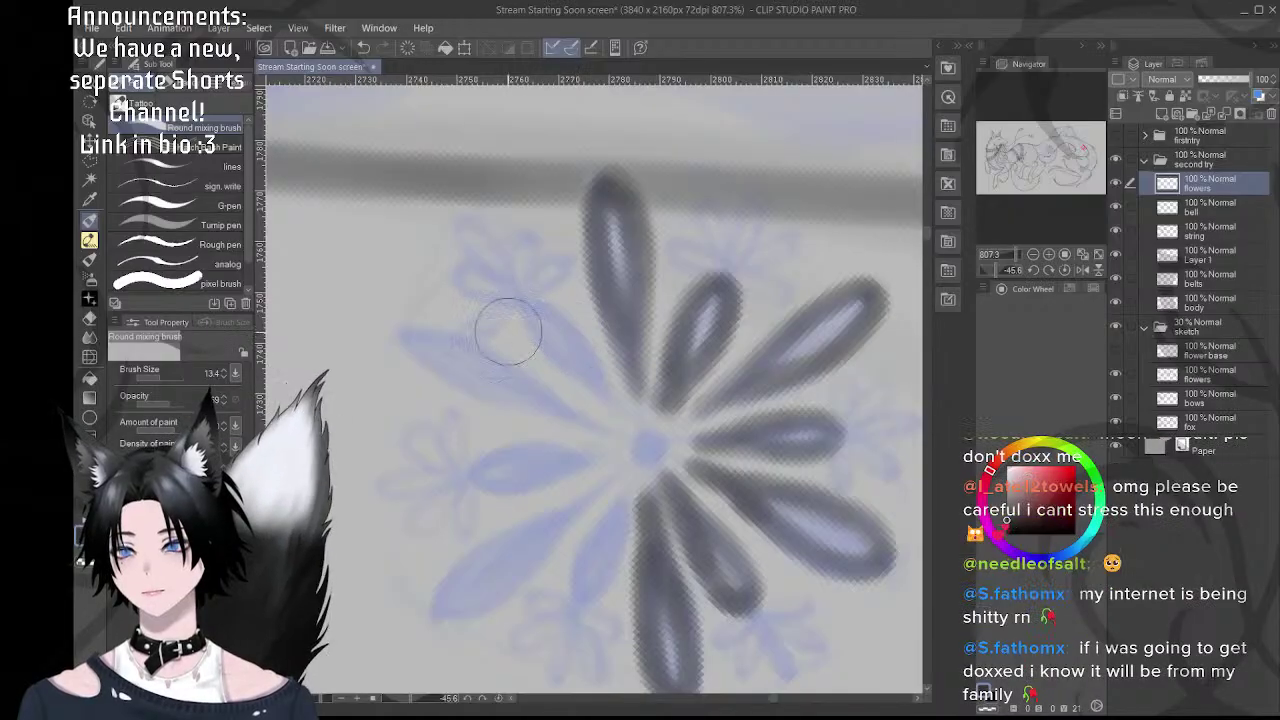
drag(517, 352, 531, 346)
drag(590, 229, 686, 261)
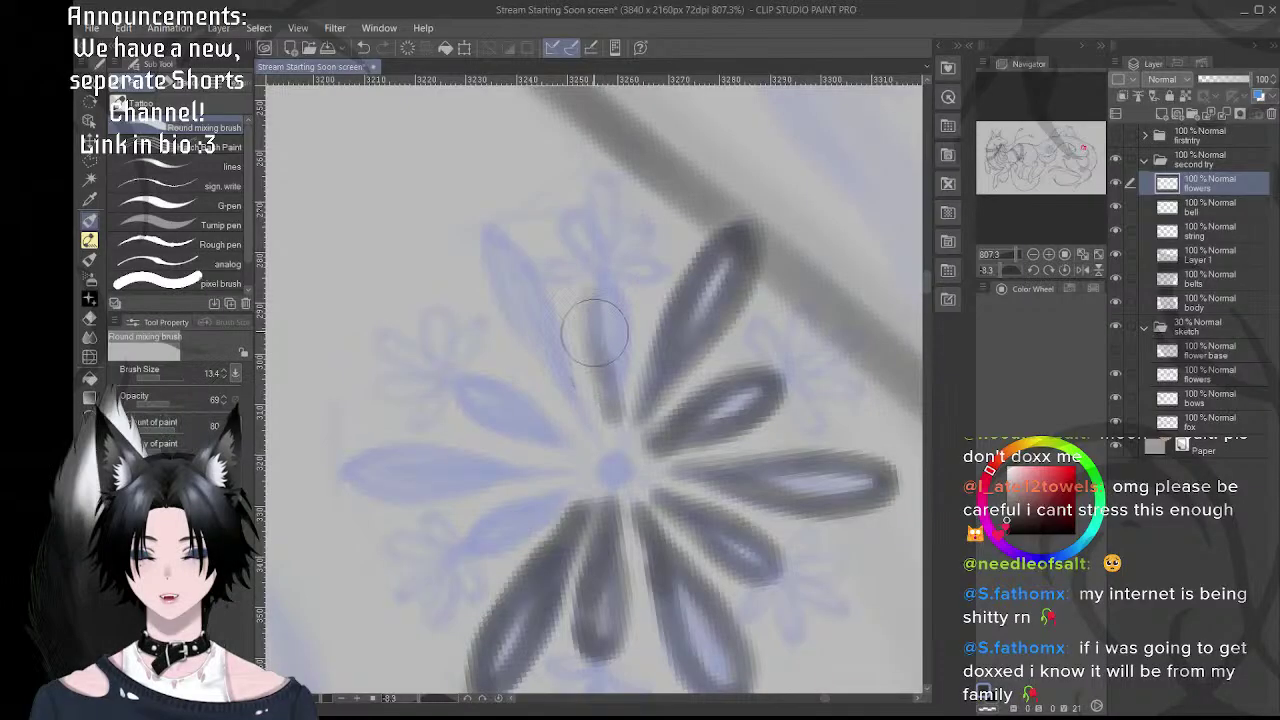
mouse_move(595, 333)
mouse_down()
mouse_move(599, 295)
mouse_move(622, 352)
mouse_move(613, 300)
mouse_move(616, 423)
mouse_move(609, 290)
mouse_move(594, 347)
mouse_move(599, 305)
mouse_move(610, 406)
mouse_up()
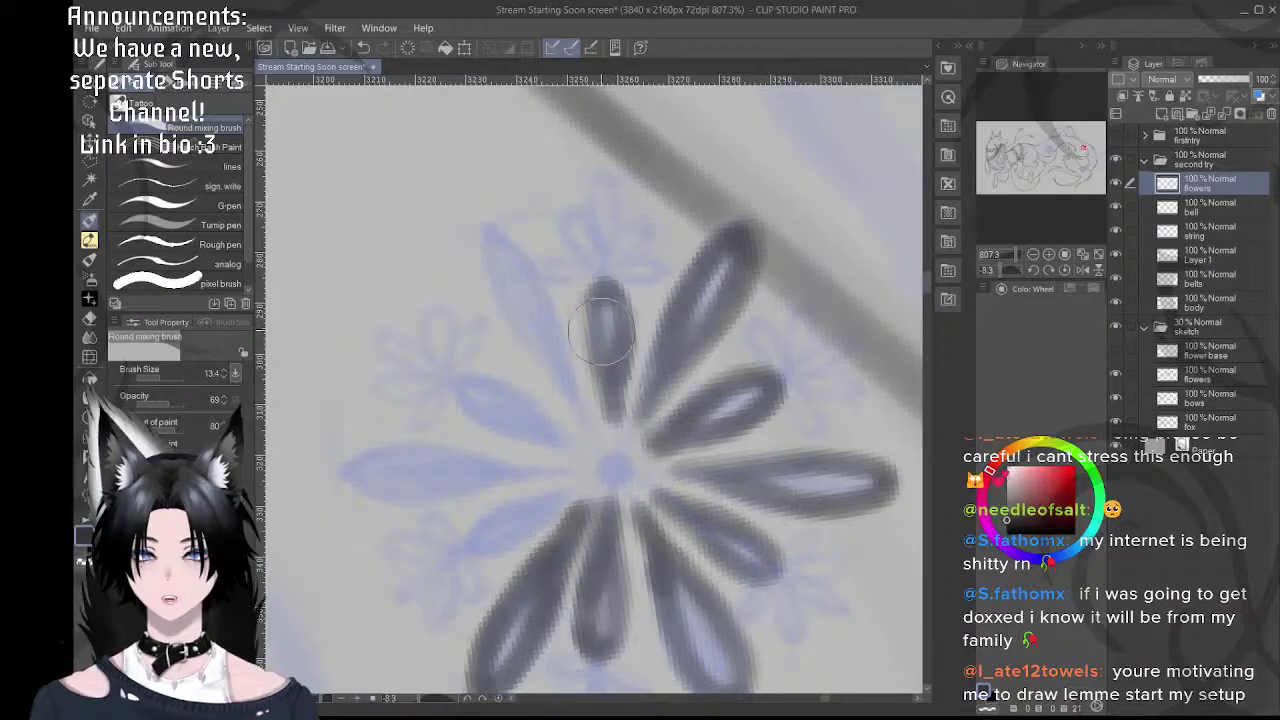
- Ink the small flower's fifth long petal and the fifth short petal next to it as closed outlines
key(shift+space)
drag(605, 251, 652, 262)
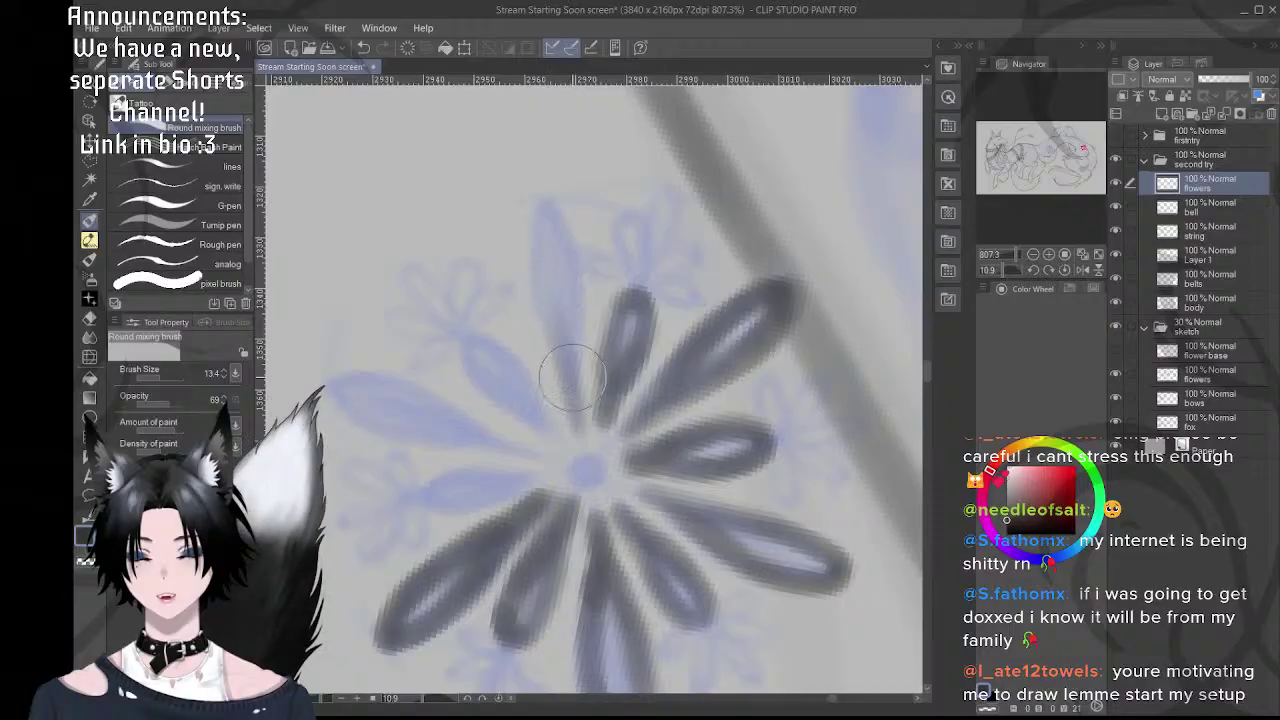
mouse_move(546, 312)
mouse_down()
mouse_move(534, 237)
mouse_move(564, 214)
mouse_move(540, 276)
mouse_move(566, 250)
mouse_up()
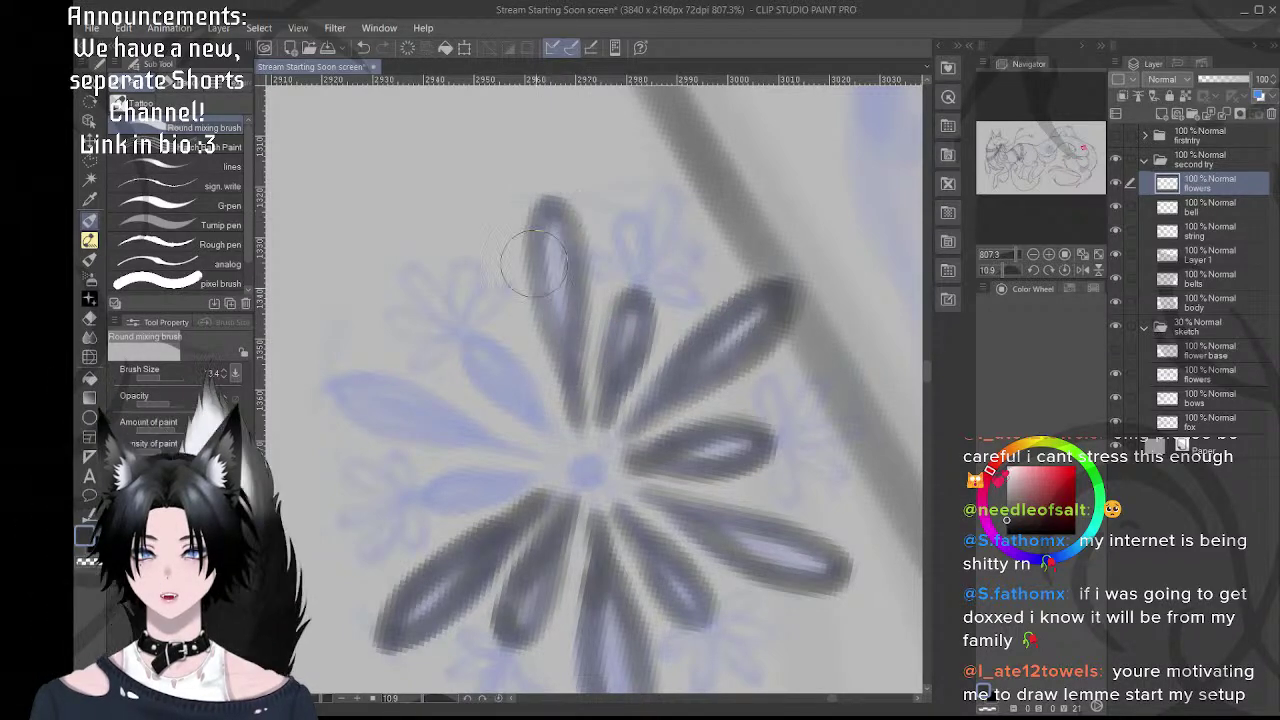
key(r)
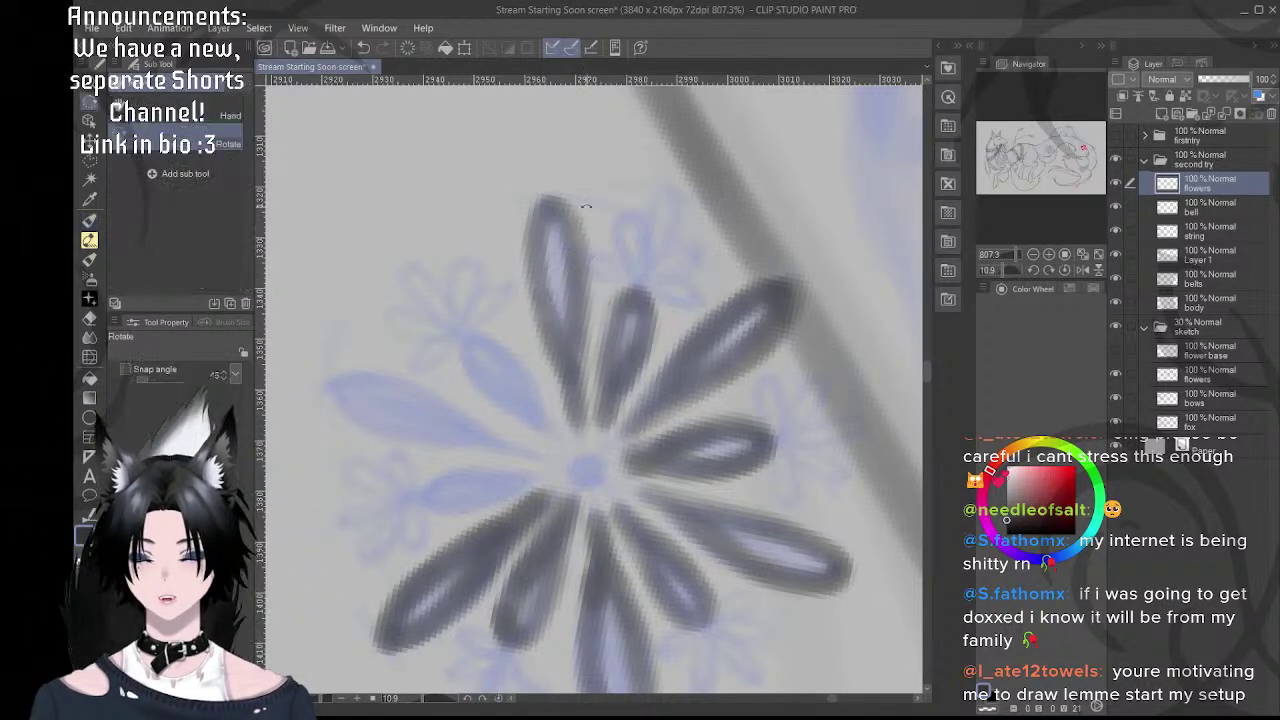
mouse_move(583, 213)
mouse_down()
mouse_move(716, 275)
mouse_move(694, 256)
mouse_up()
key(space)
drag(518, 385, 582, 392)
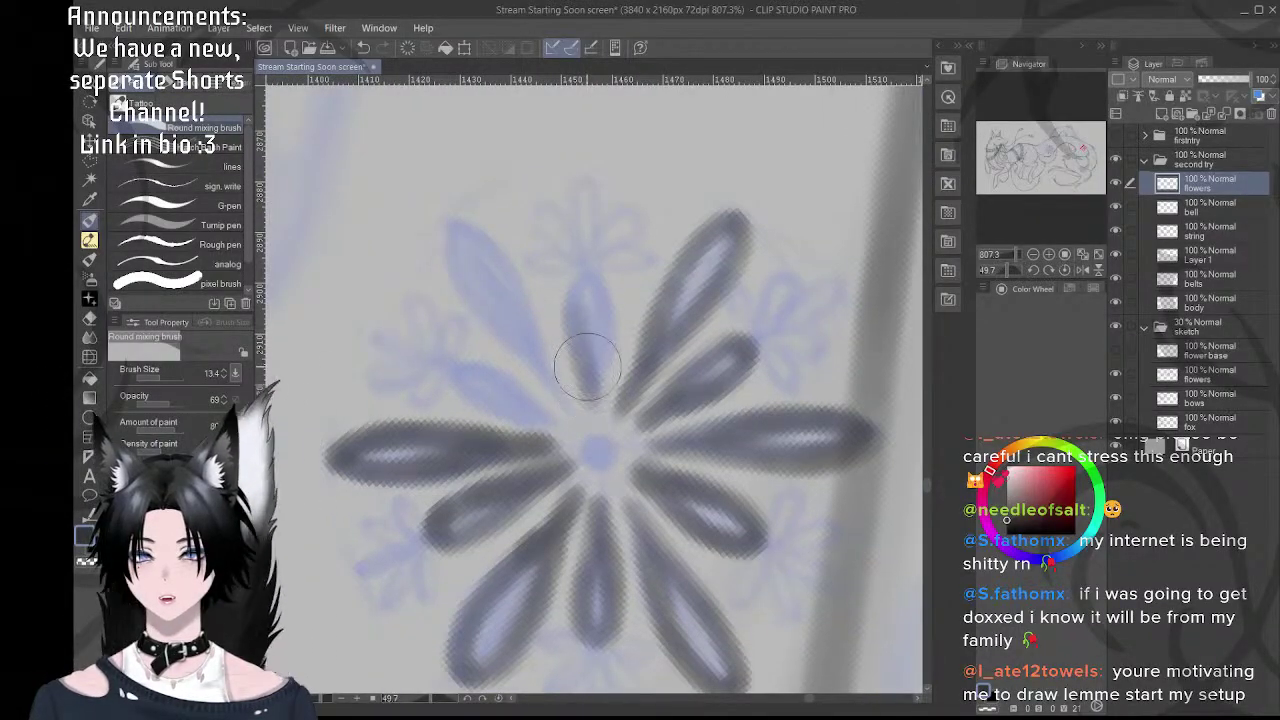
mouse_move(575, 295)
mouse_down()
mouse_move(602, 300)
mouse_move(593, 331)
mouse_up()
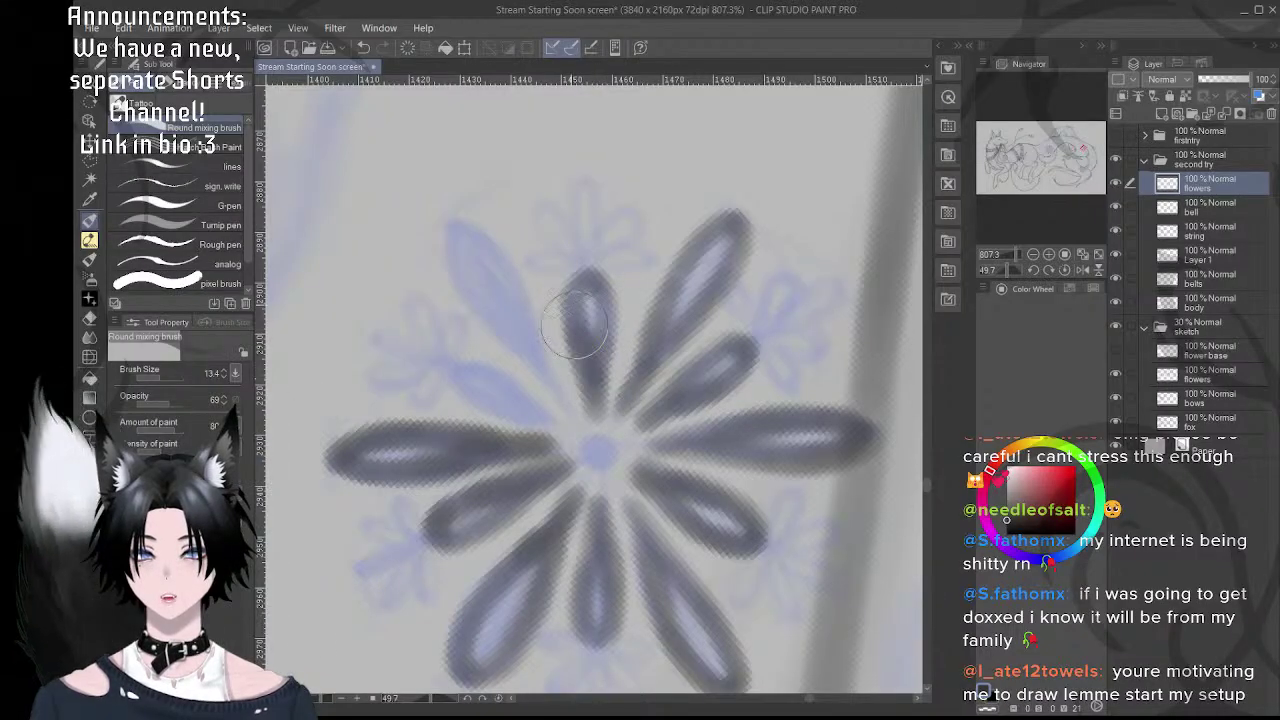
- Ink the small flower's sixth and last long petal as a closed outline over the sketch
key(r)
drag(600, 206, 692, 236)
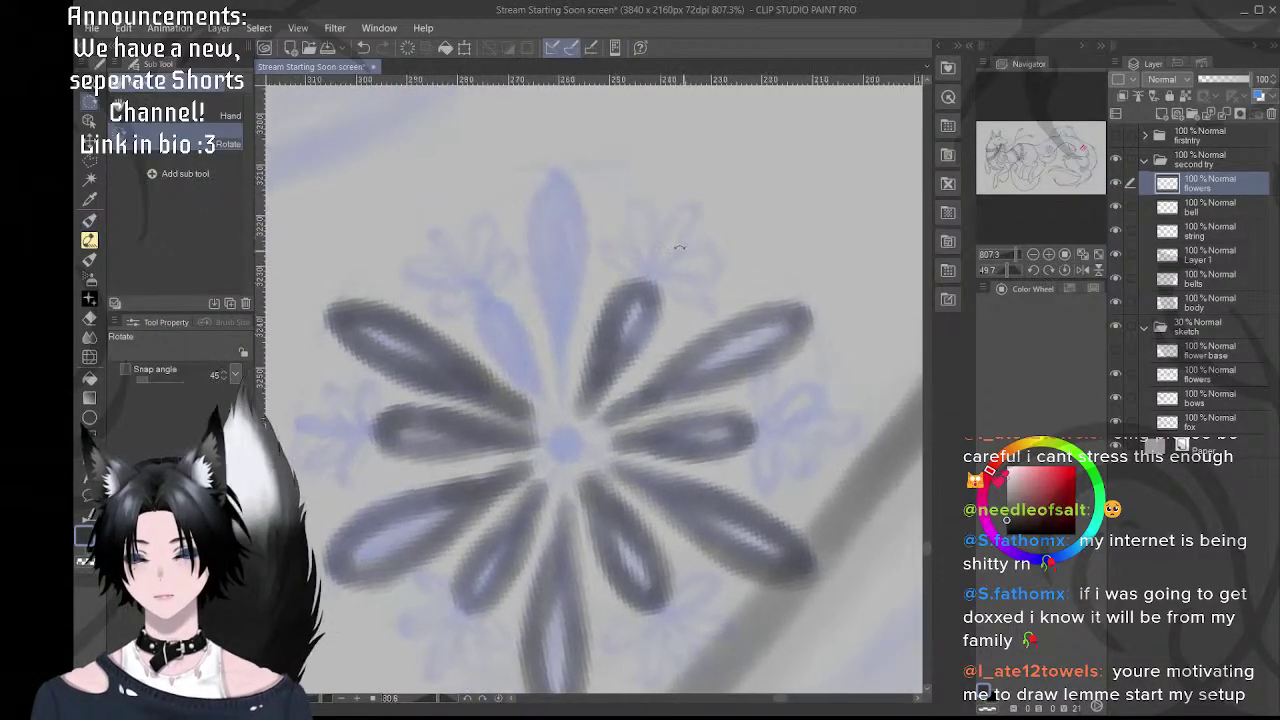
key(space)
drag(568, 360, 616, 390)
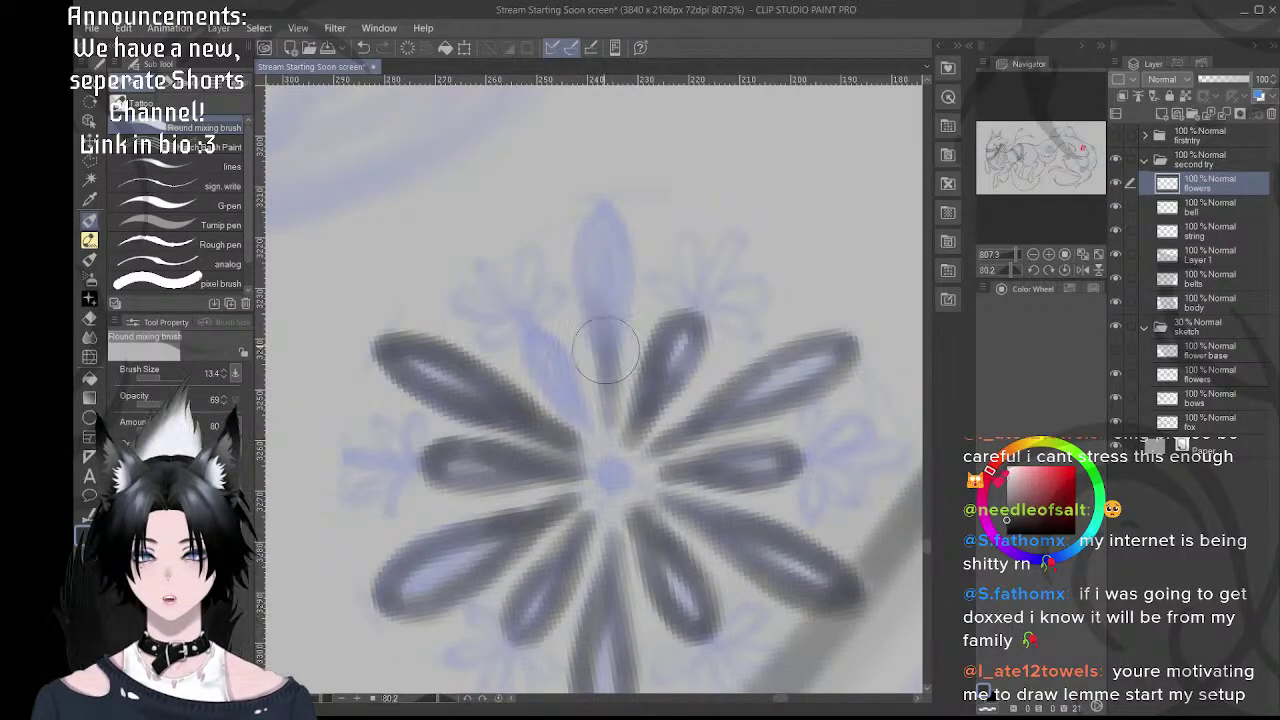
drag(589, 286, 618, 224)
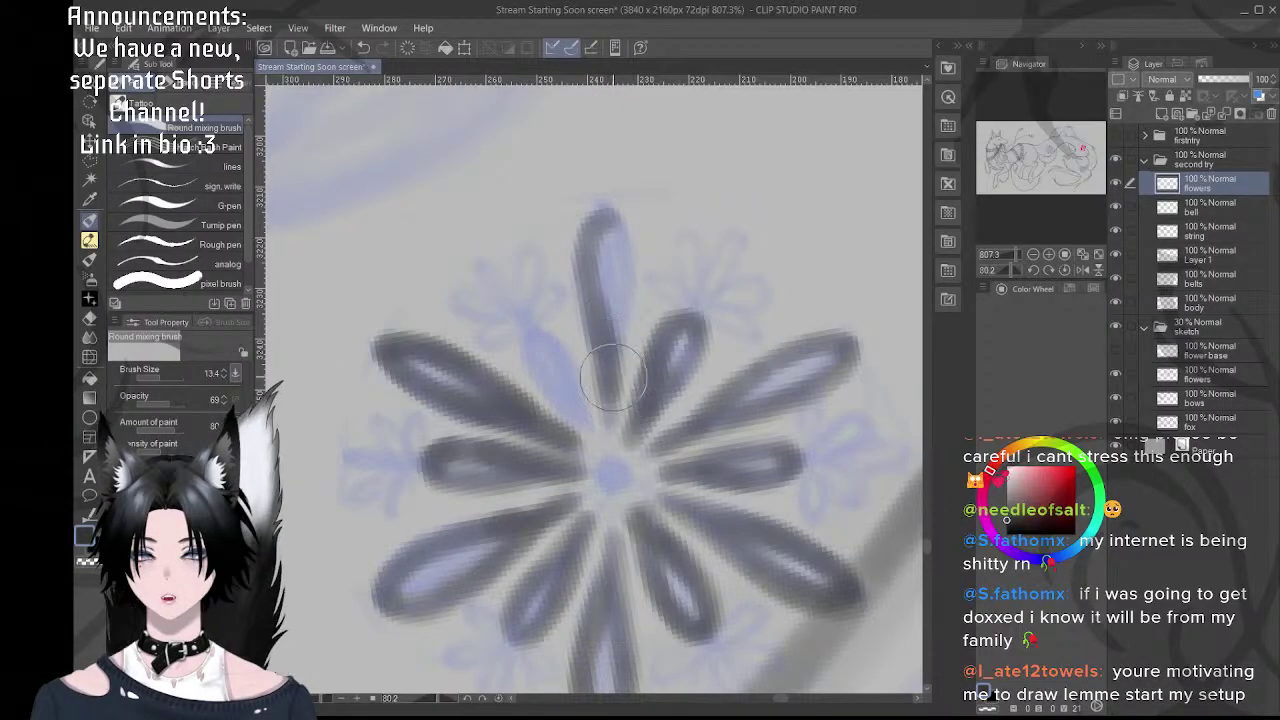
mouse_move(619, 350)
mouse_down()
mouse_move(622, 225)
mouse_move(624, 344)
mouse_move(627, 280)
mouse_move(606, 210)
mouse_move(627, 276)
mouse_move(608, 222)
mouse_move(624, 343)
mouse_move(627, 286)
mouse_move(612, 430)
mouse_move(612, 395)
mouse_up()
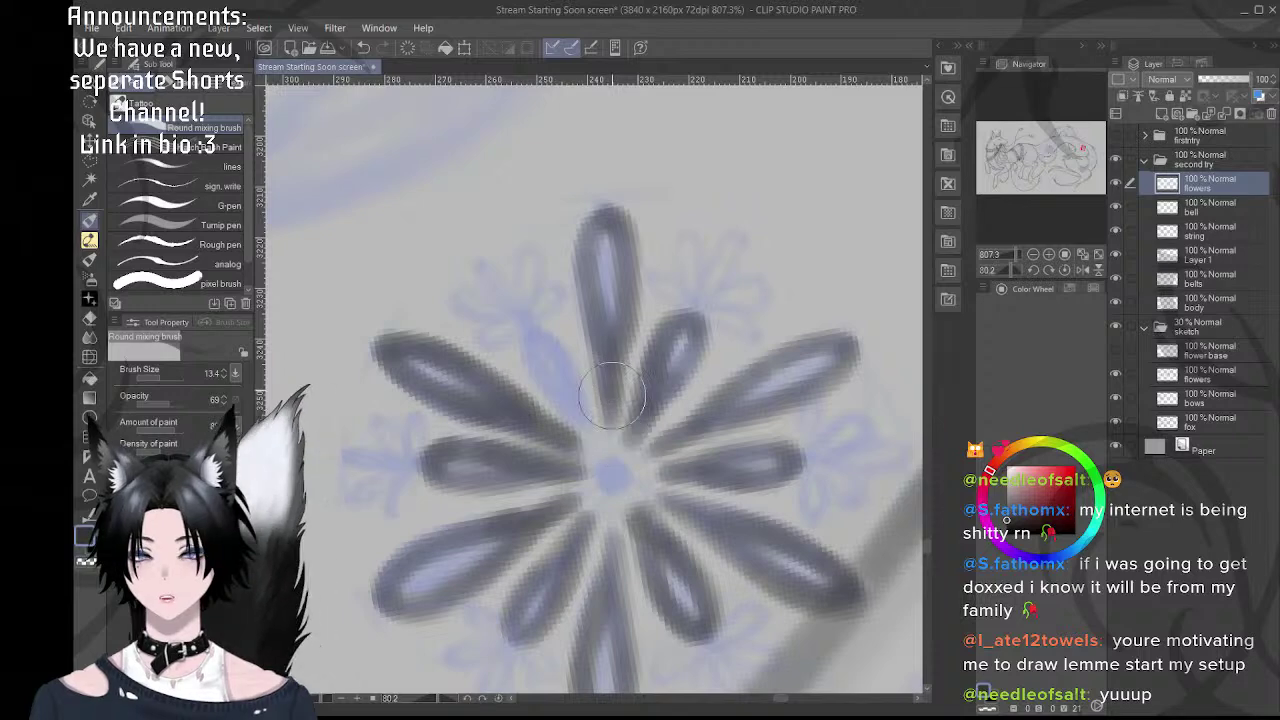
- Ink the last short petal between the sixth and the first long petals, closing the ring of petals
key(shift+space)
drag(617, 271, 669, 296)
key(space)
drag(571, 383, 596, 358)
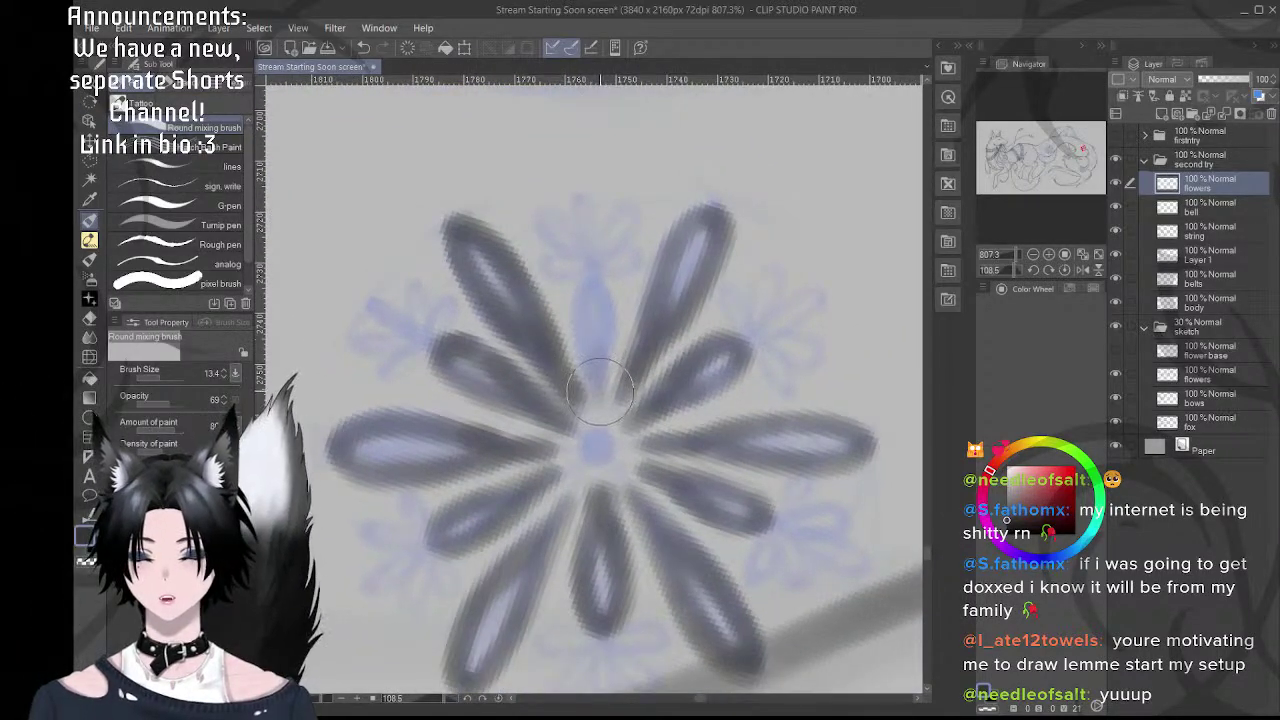
mouse_move(600, 290)
mouse_down()
mouse_move(588, 319)
mouse_move(596, 284)
mouse_move(607, 355)
mouse_up()
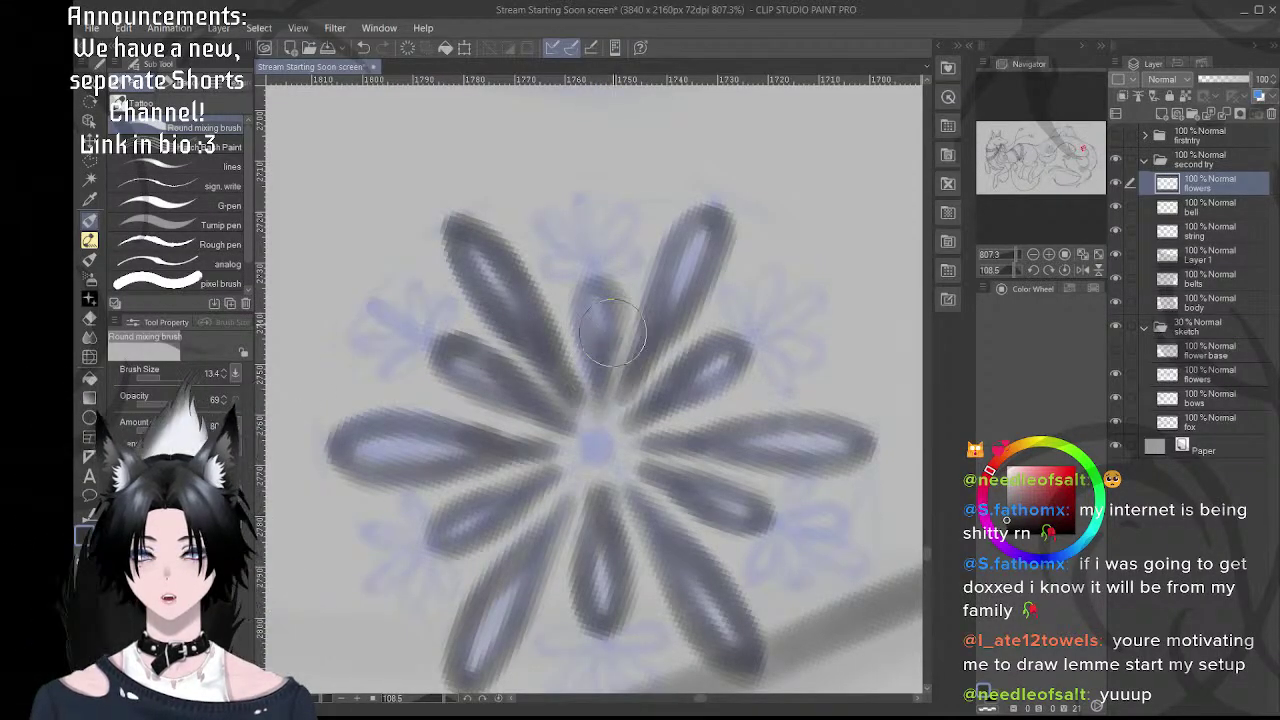
mouse_move(612, 333)
mouse_down()
mouse_move(599, 287)
mouse_move(585, 349)
mouse_move(600, 284)
mouse_move(596, 375)
mouse_up()
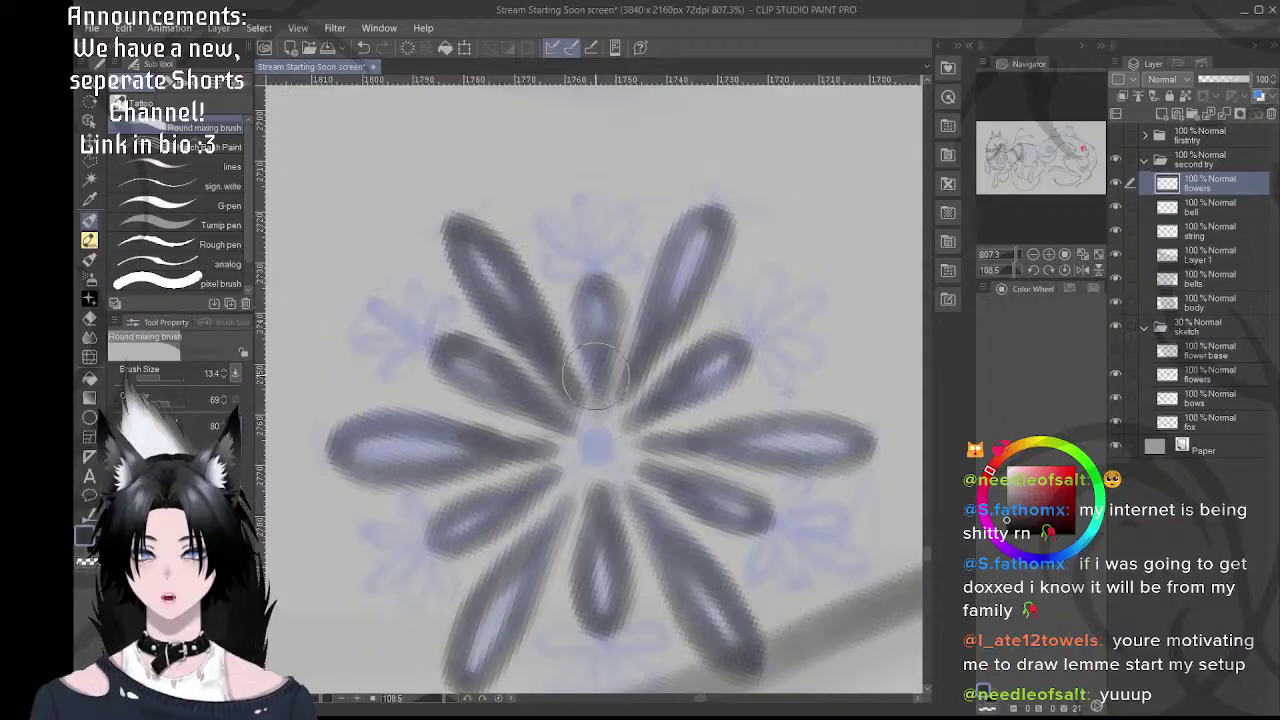
- Reshape the tip of the last short petal with Liquify, undoing the faulty distortion
scroll(595, 375, down, 3)
scroll(641, 343, up, 2)
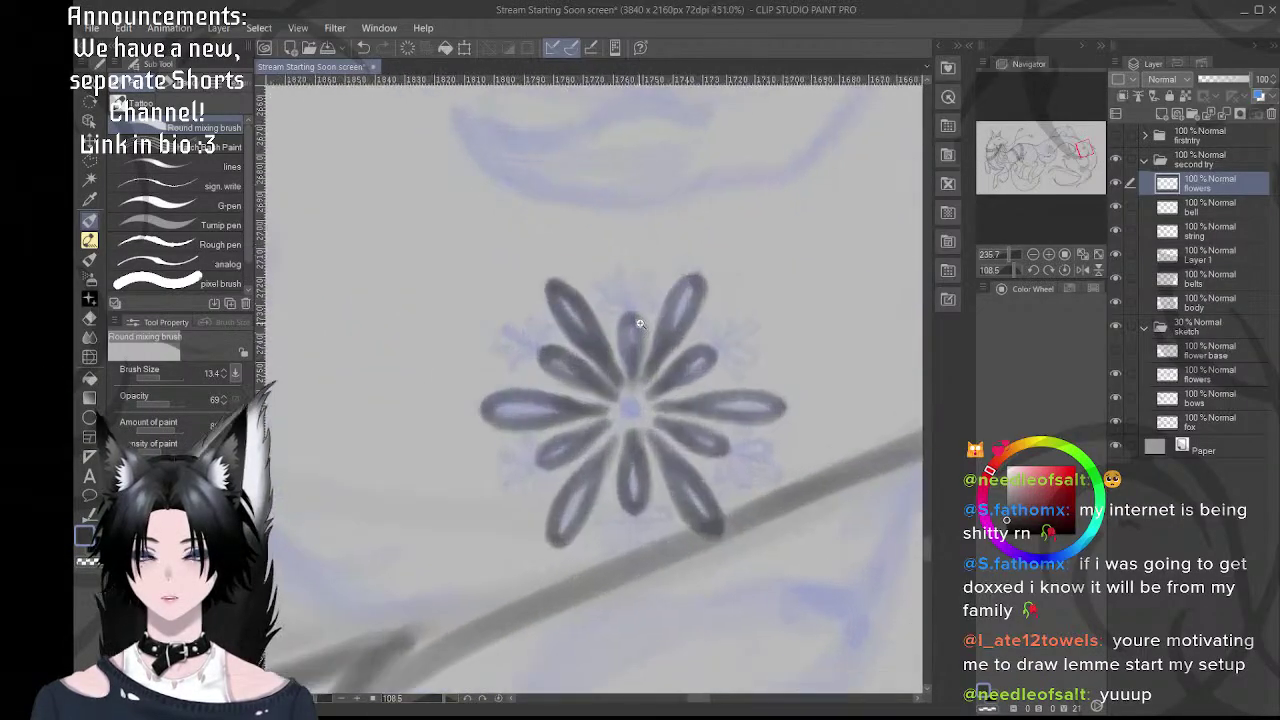
drag(640, 323, 650, 312)
key(j)
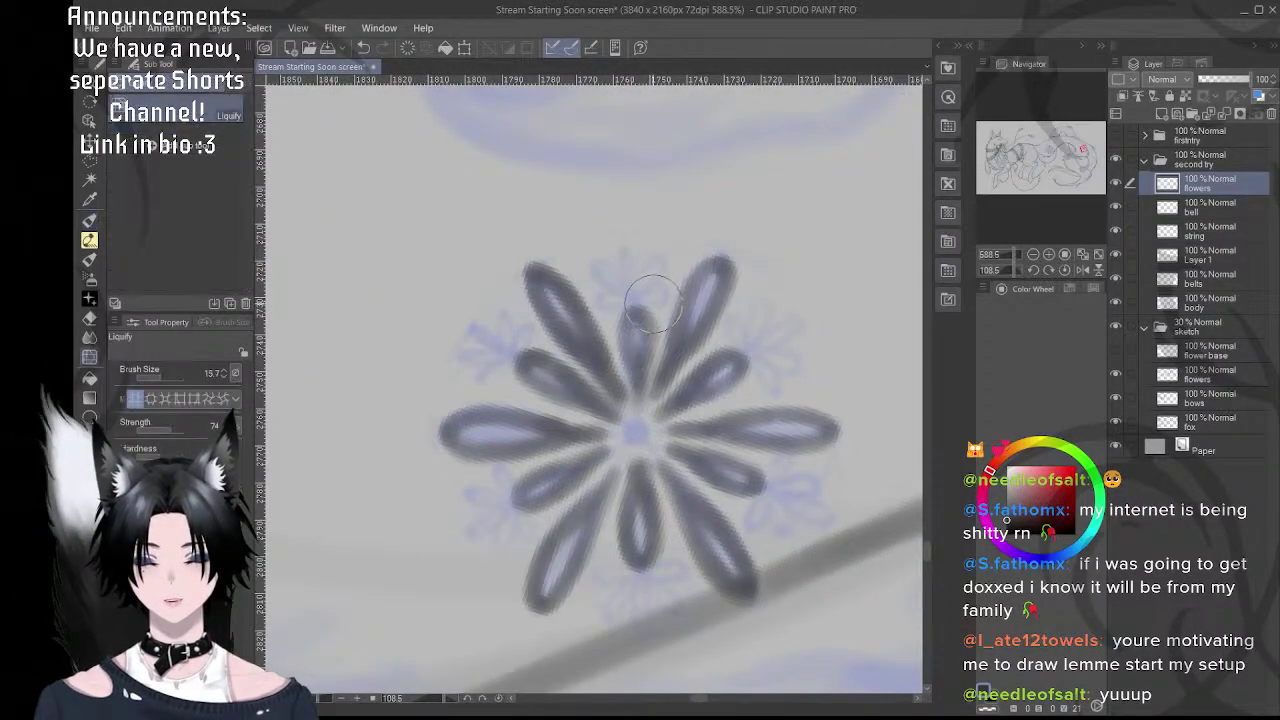
key(ctrl+z)
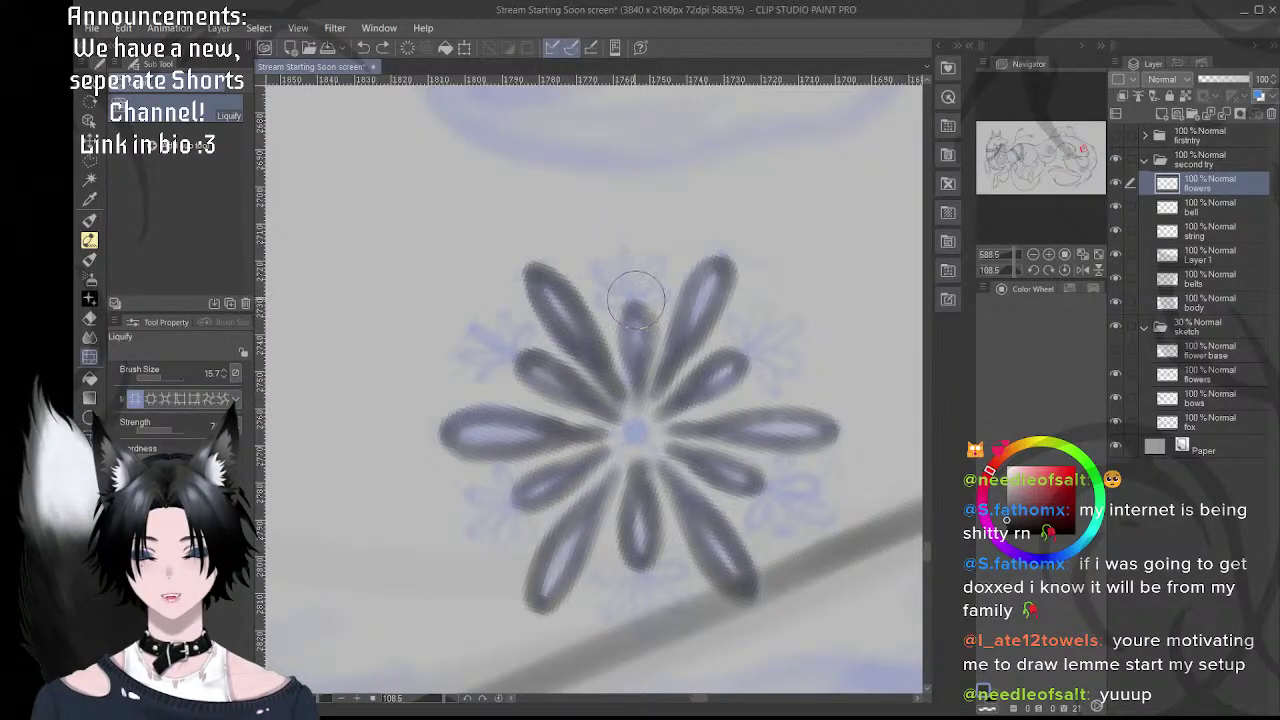
- Ink the small florets at the tips of the last short petal and the first short petal with the Round mixing brush
key(b)
drag(628, 294, 632, 342)
scroll(632, 342, up, 2)
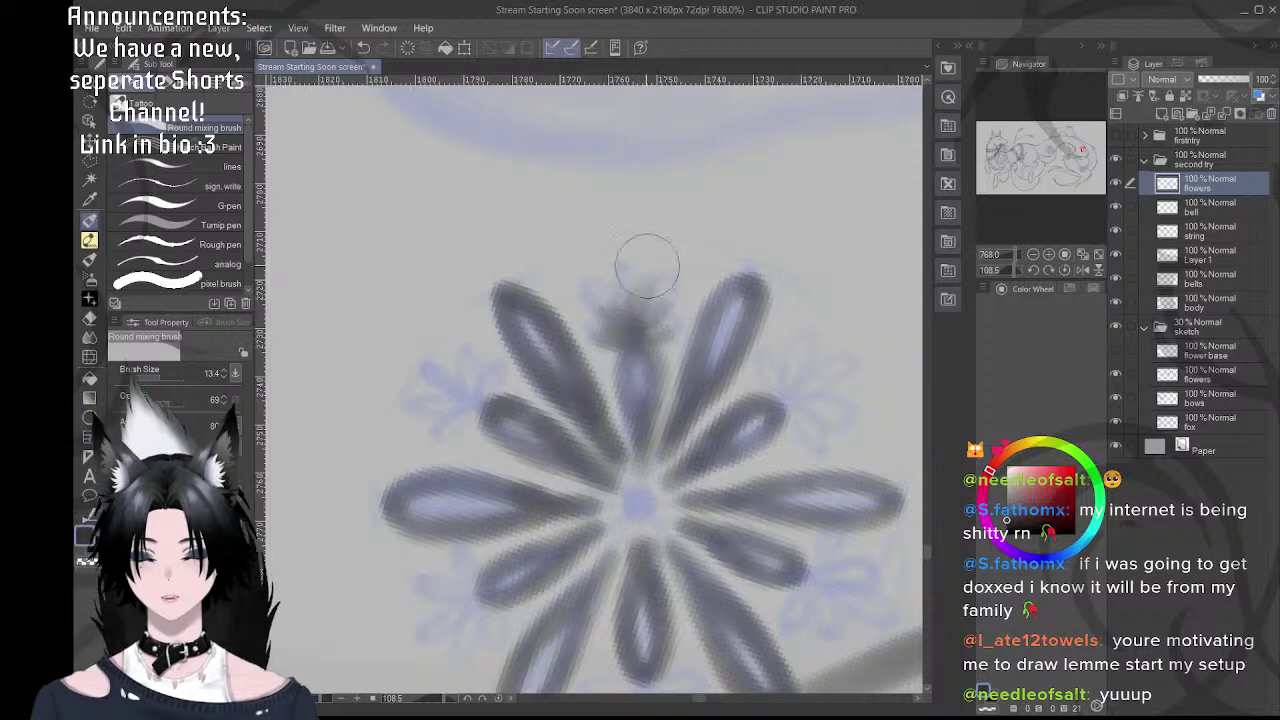
drag(592, 269, 802, 286)
key(shift+space)
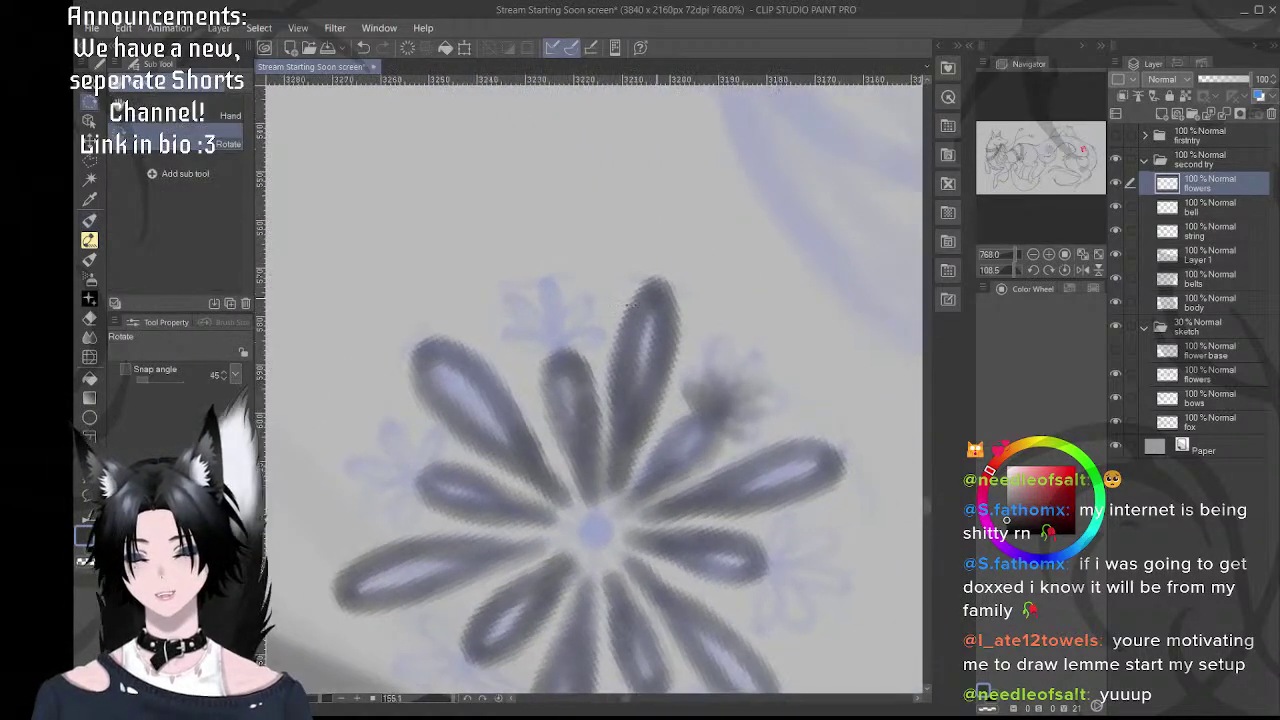
key(space)
mouse_move(553, 349)
mouse_down()
mouse_move(600, 349)
mouse_move(579, 292)
mouse_up()
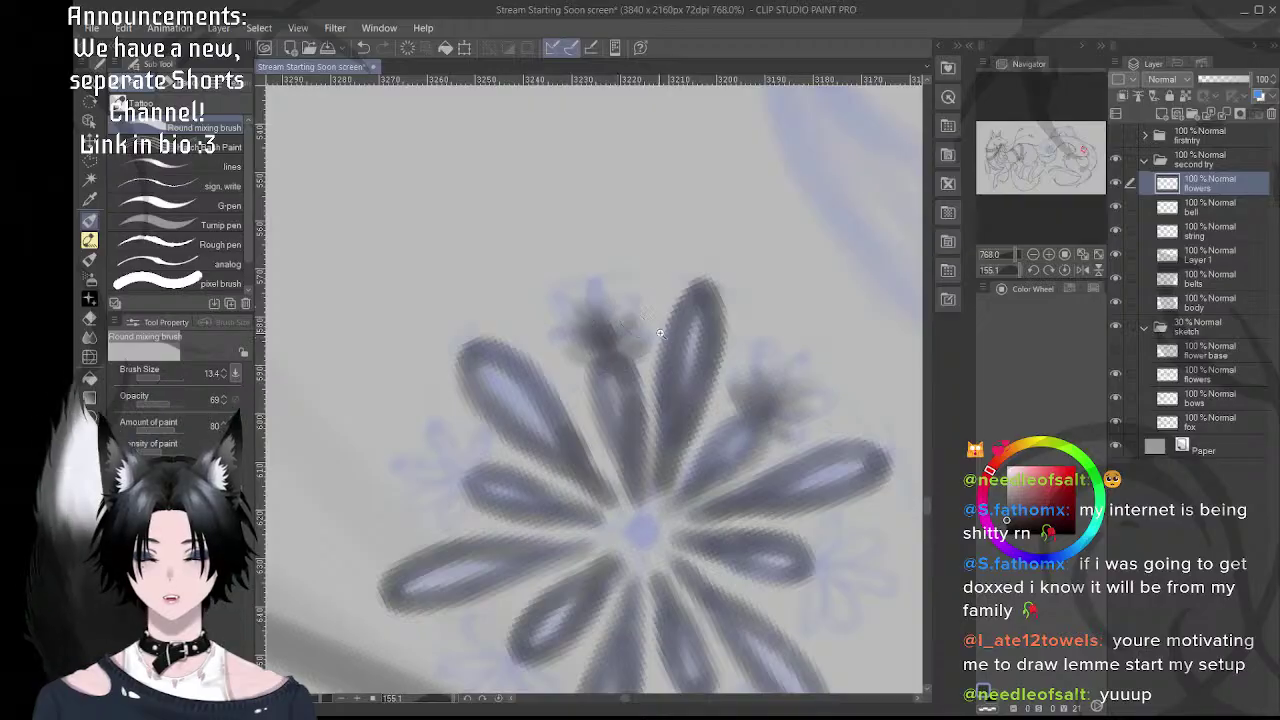
- Ink the small florets at the tip of the third short petal of the small flower with the Round mixing brush
scroll(660, 333, down, 5)
scroll(623, 294, up, 4)
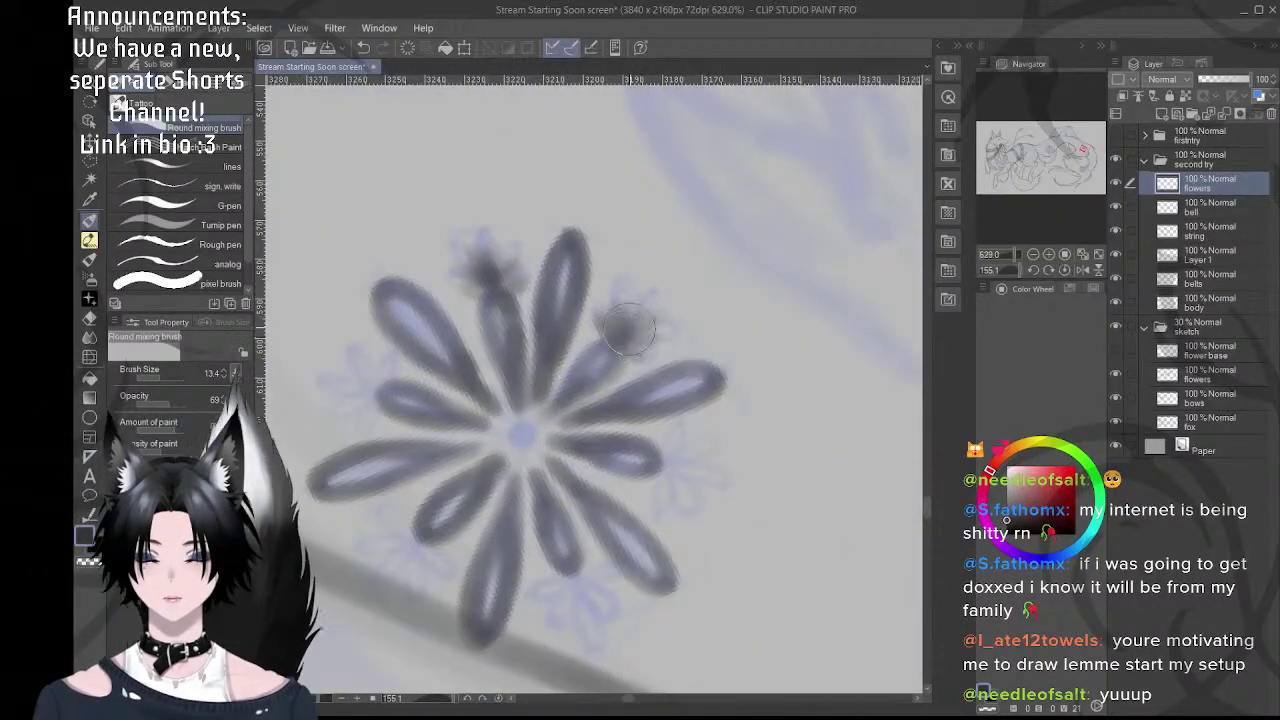
drag(563, 234, 732, 307)
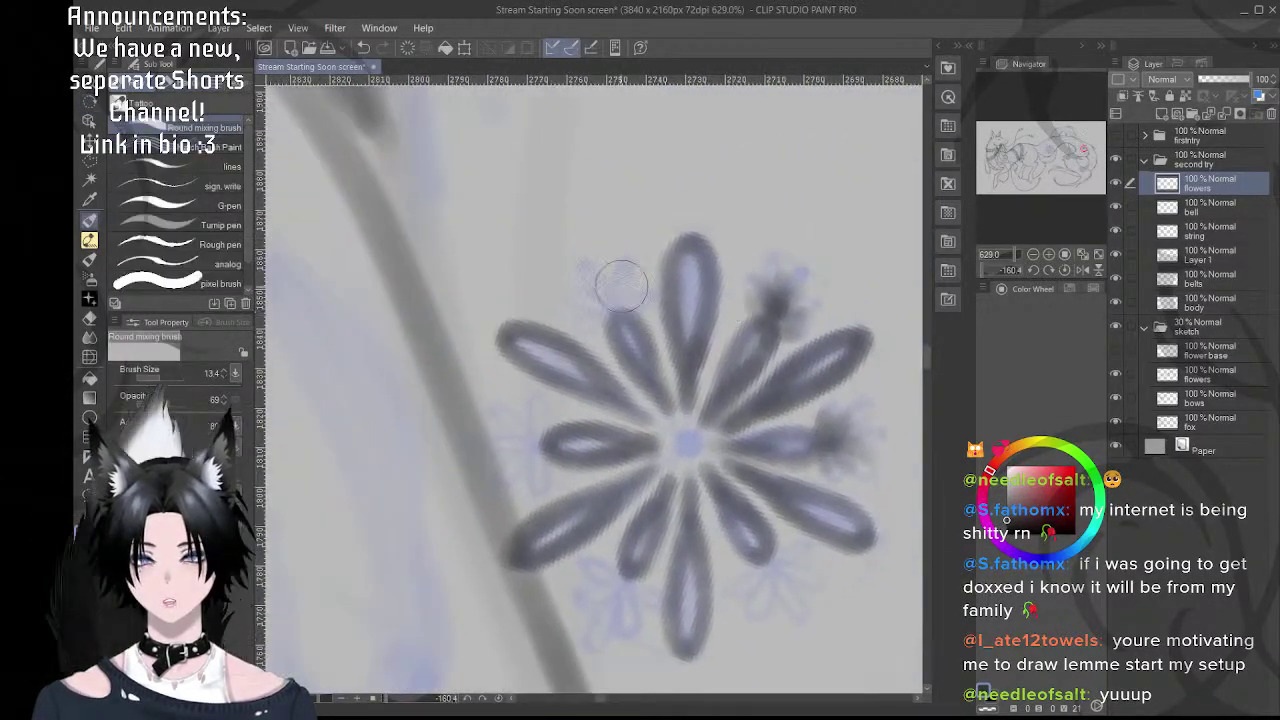
scroll(621, 287, up, 2)
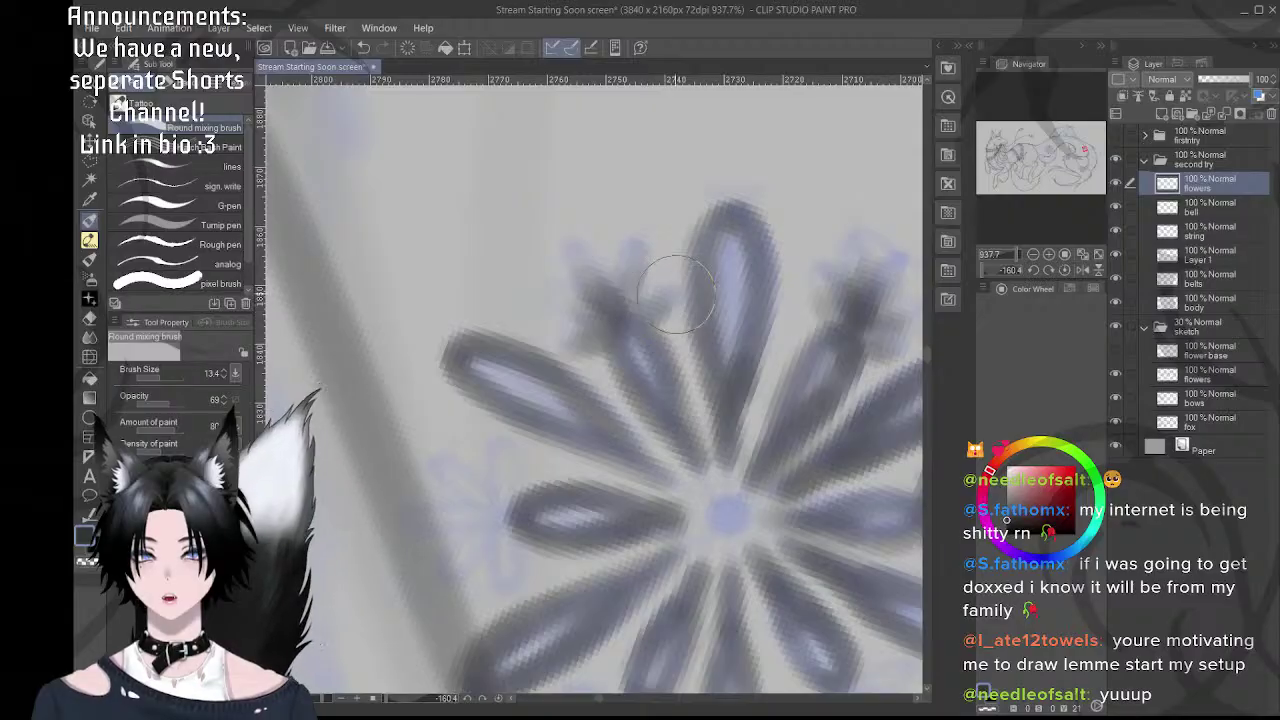
mouse_move(628, 249)
mouse_down()
mouse_move(743, 277)
mouse_move(753, 294)
mouse_up()
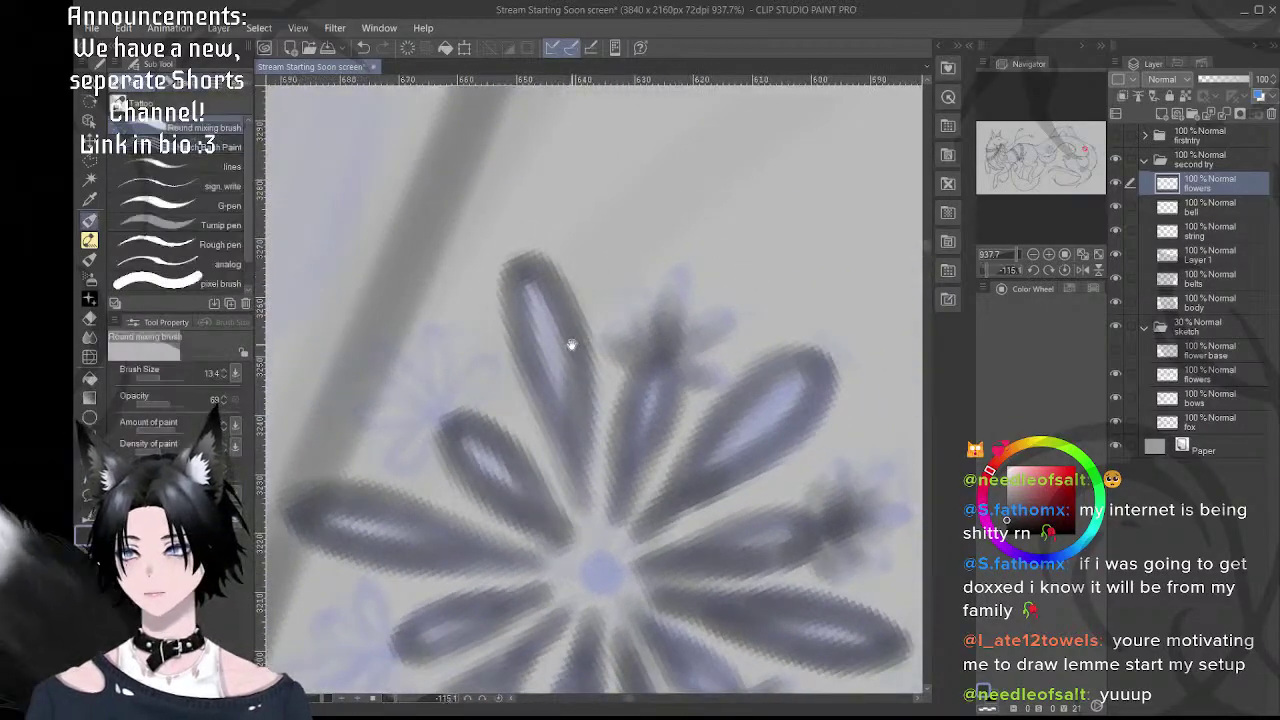
drag(571, 346, 660, 277)
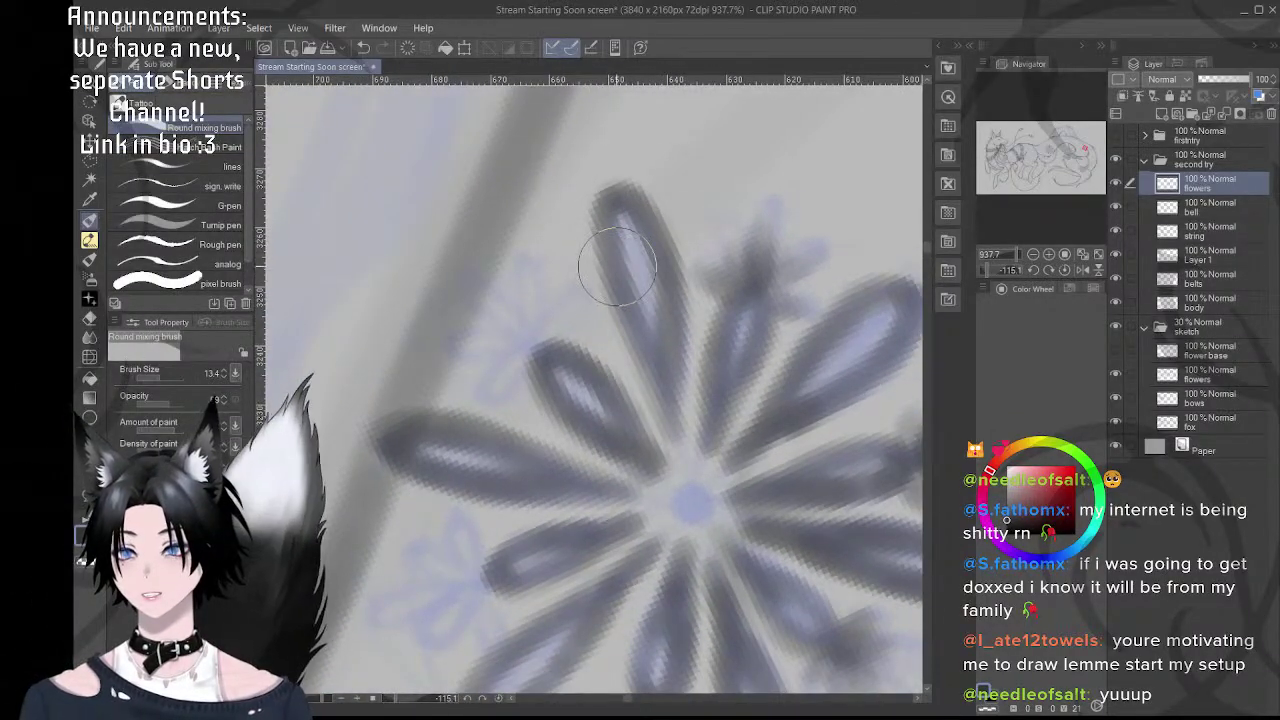
drag(547, 307, 583, 303)
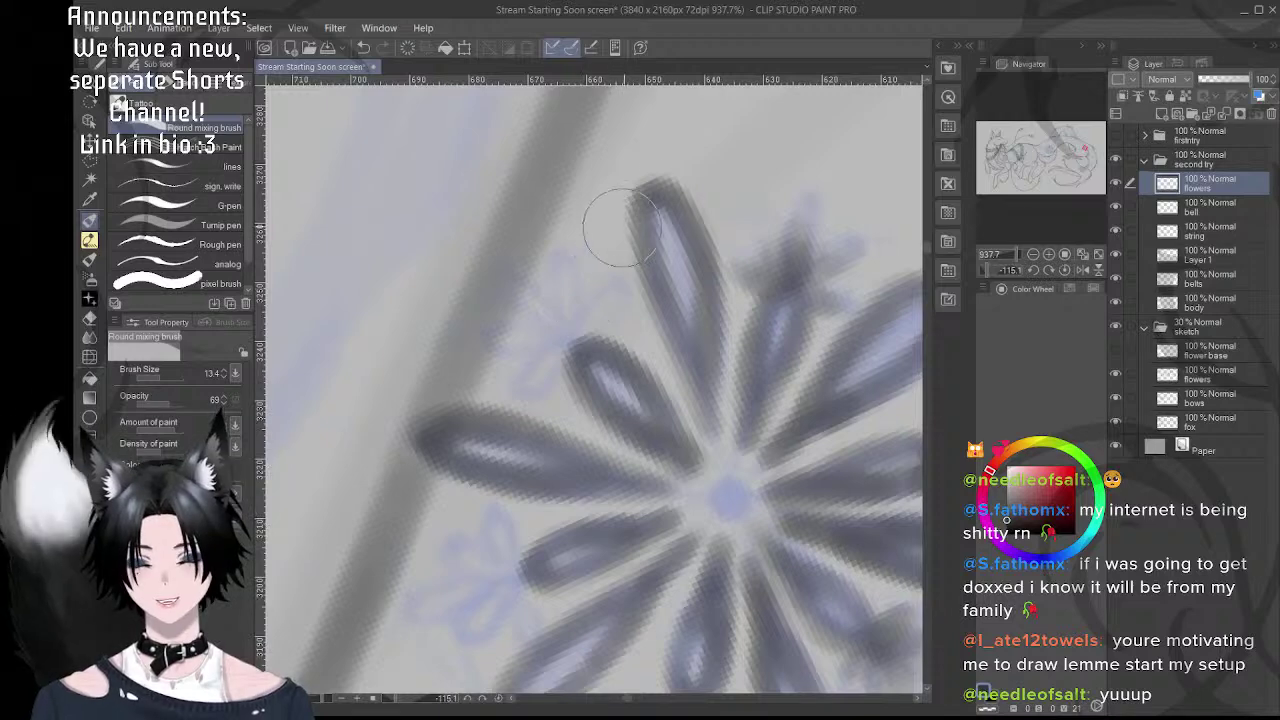
drag(700, 259, 661, 284)
- Review the whole fox illustration upright, comparing the inked flowers on the tail with the remaining sketched flowers on the body
scroll(661, 285, down, 8)
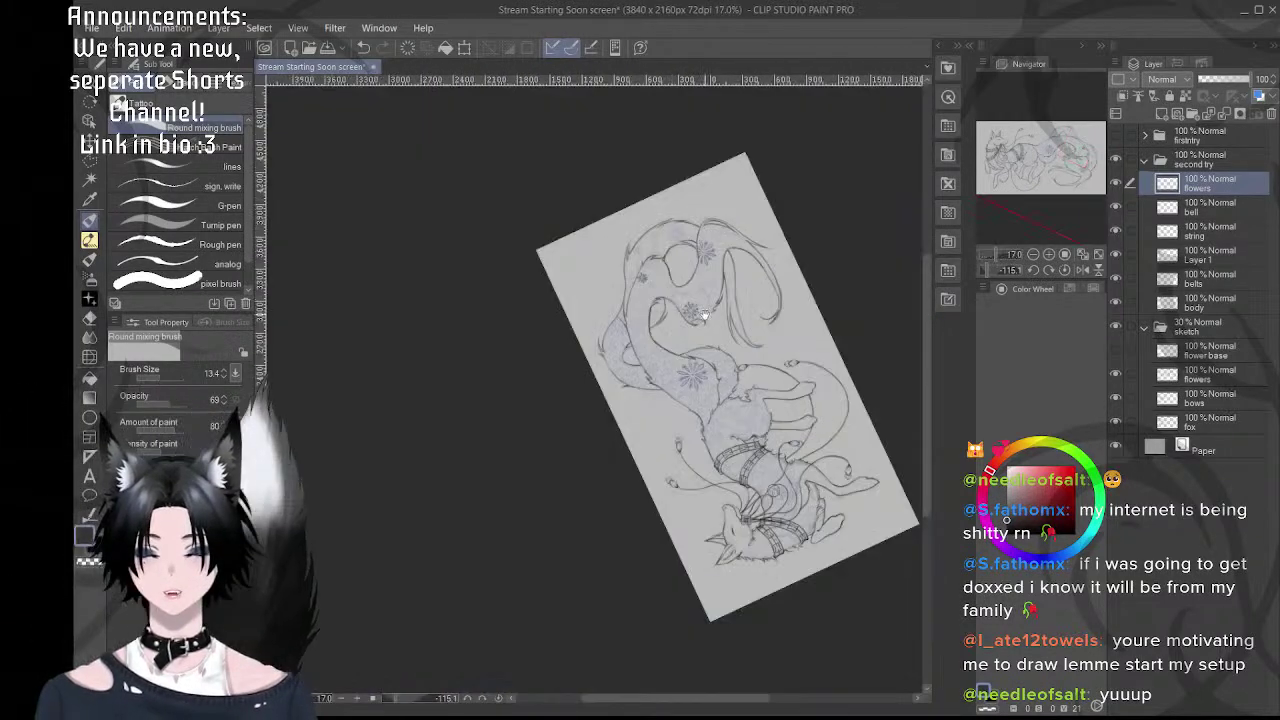
scroll(531, 268, up, 4)
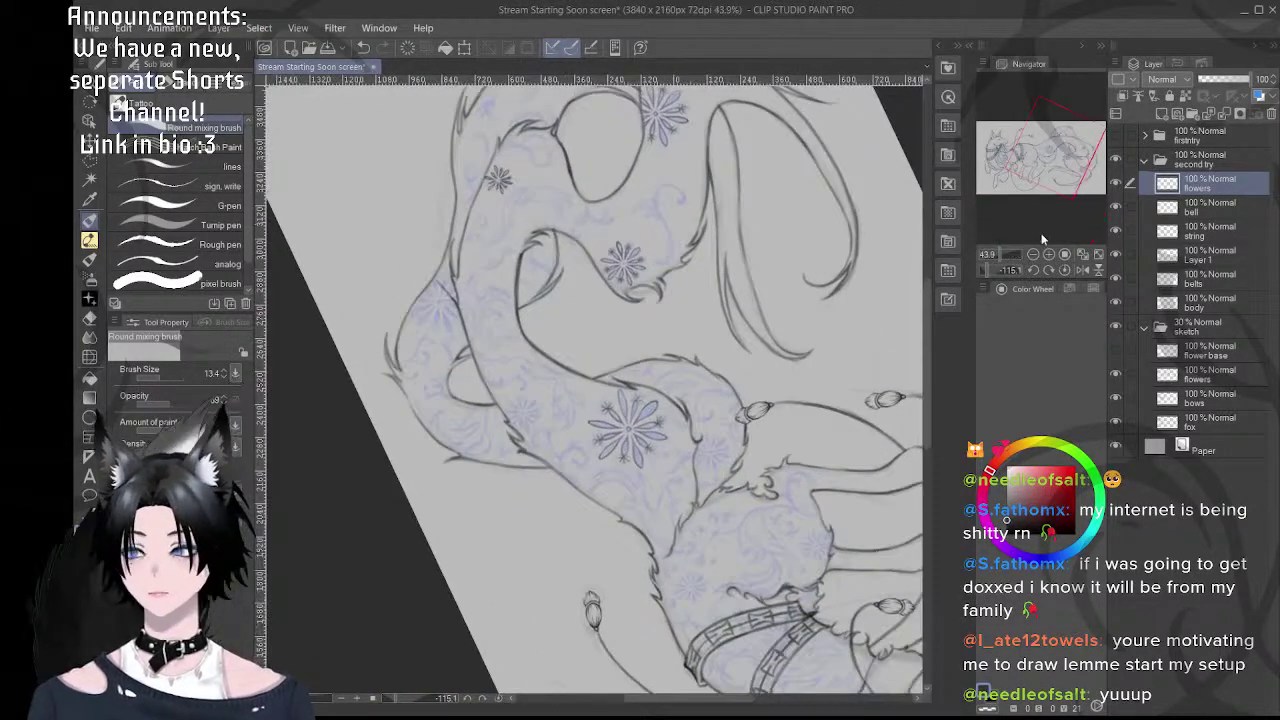
click(1065, 269)
scroll(567, 388, down, 2)
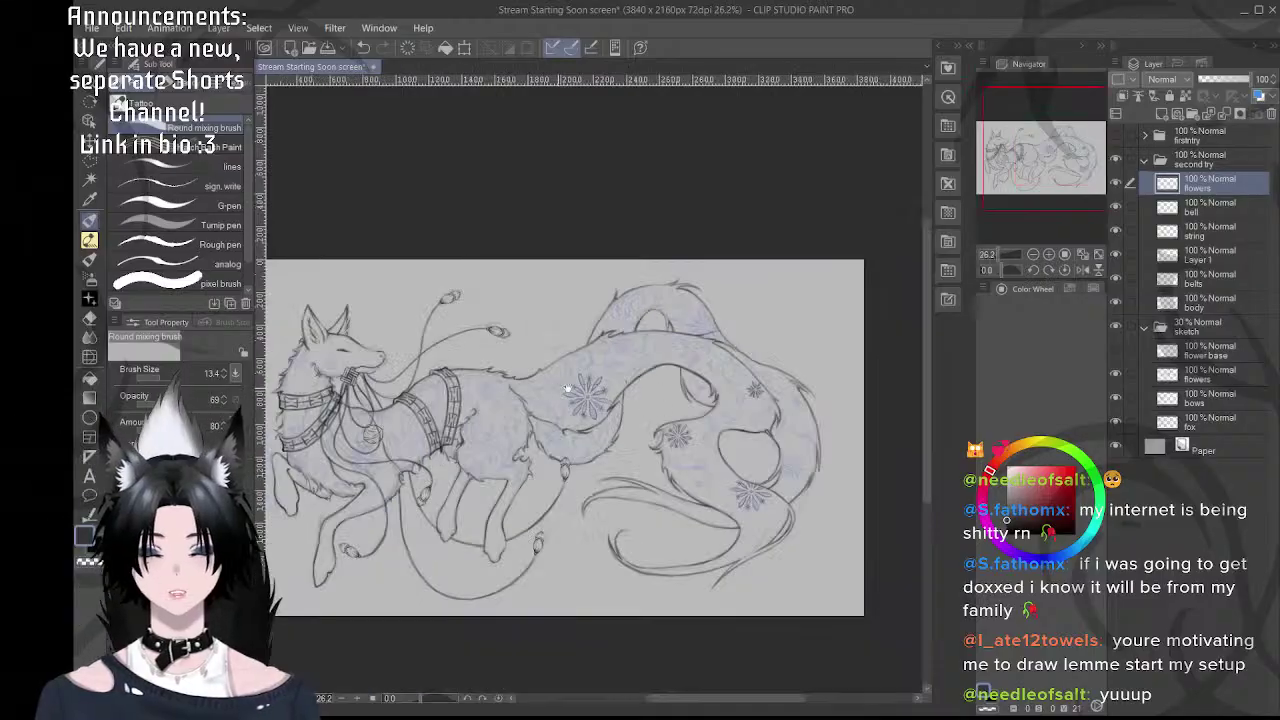
drag(567, 388, 680, 376)
scroll(664, 350, up, 4)
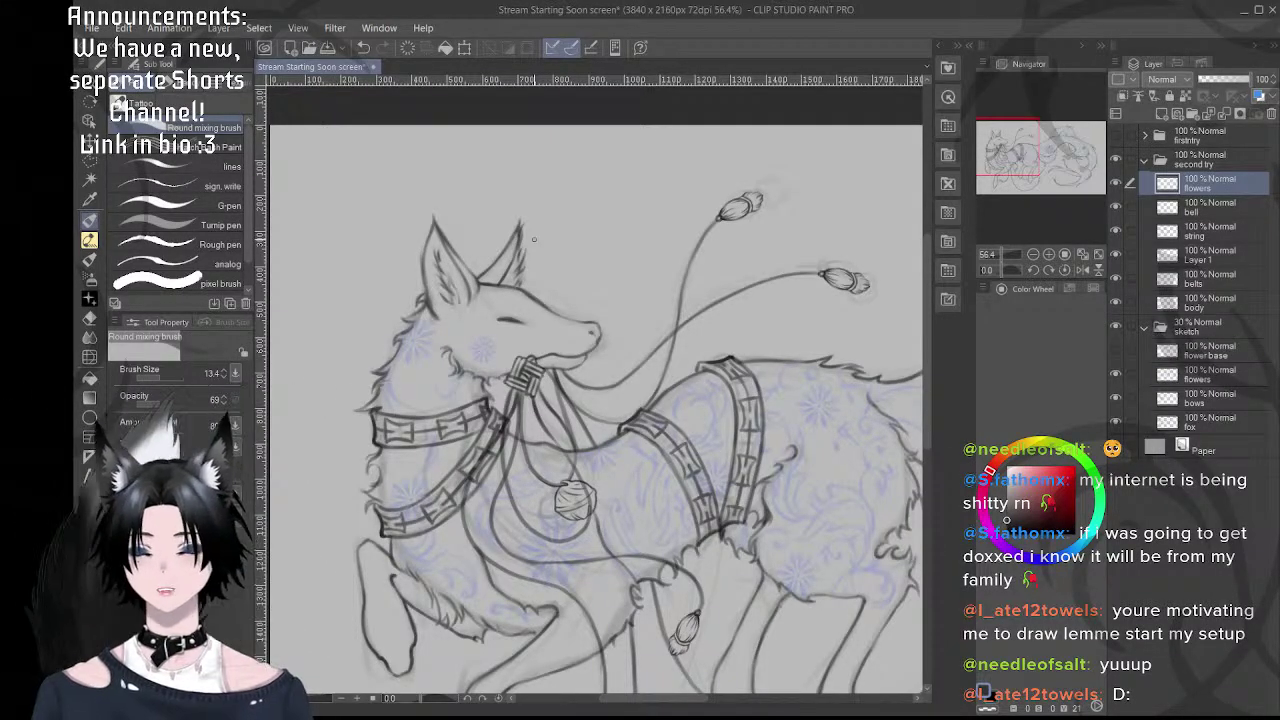
drag(893, 411, 681, 340)
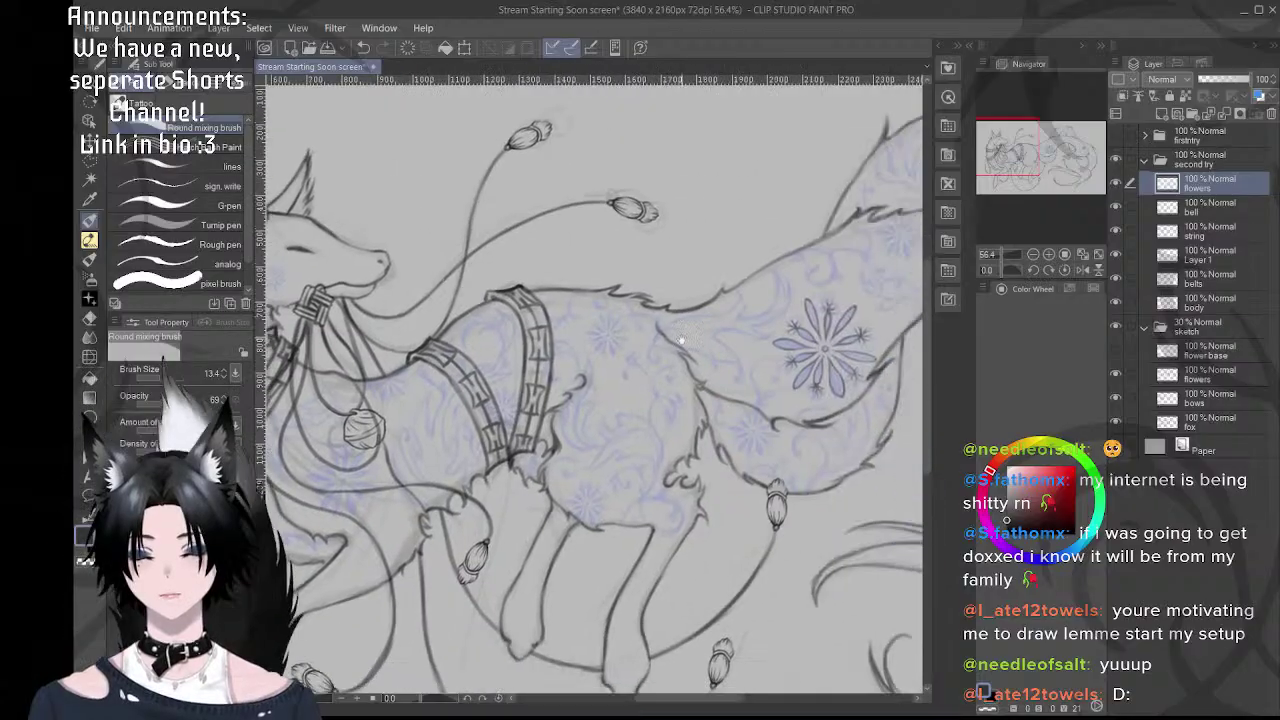
drag(893, 311, 454, 366)
drag(654, 407, 526, 379)
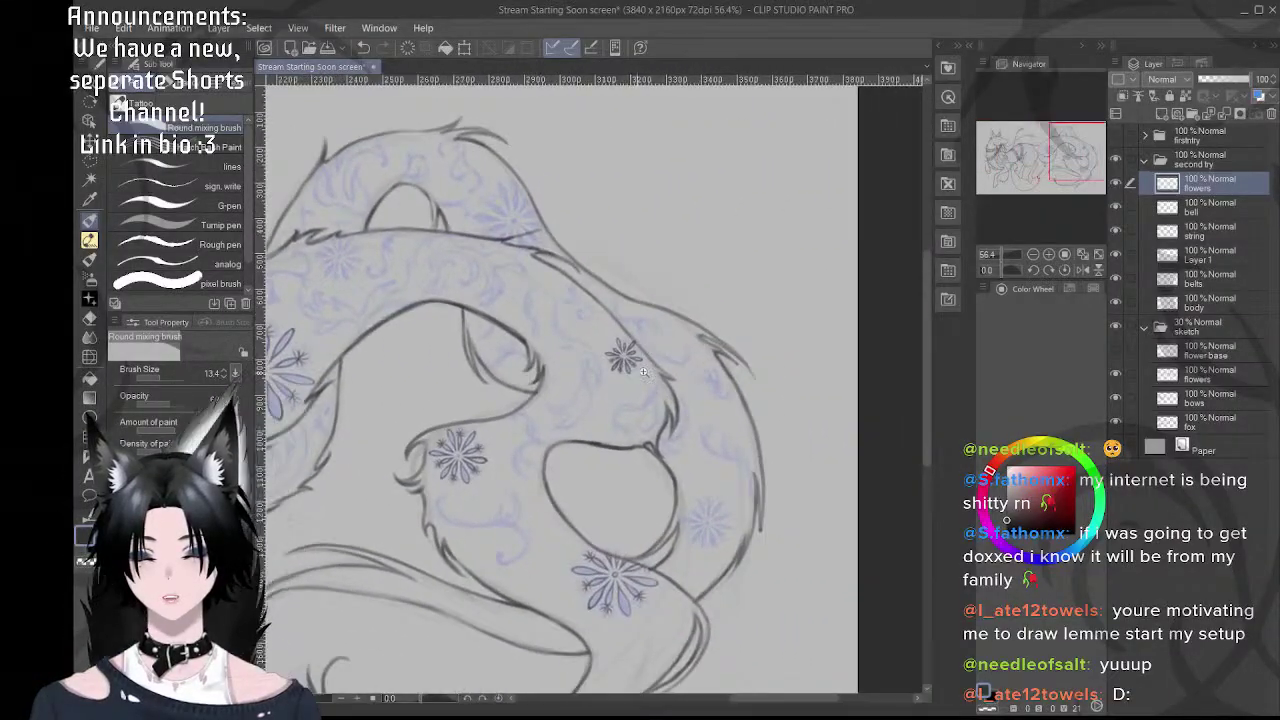
- Ink the small florets at the tips of the small flower's fourth and fifth short petals over the sketch
scroll(643, 372, up, 6)
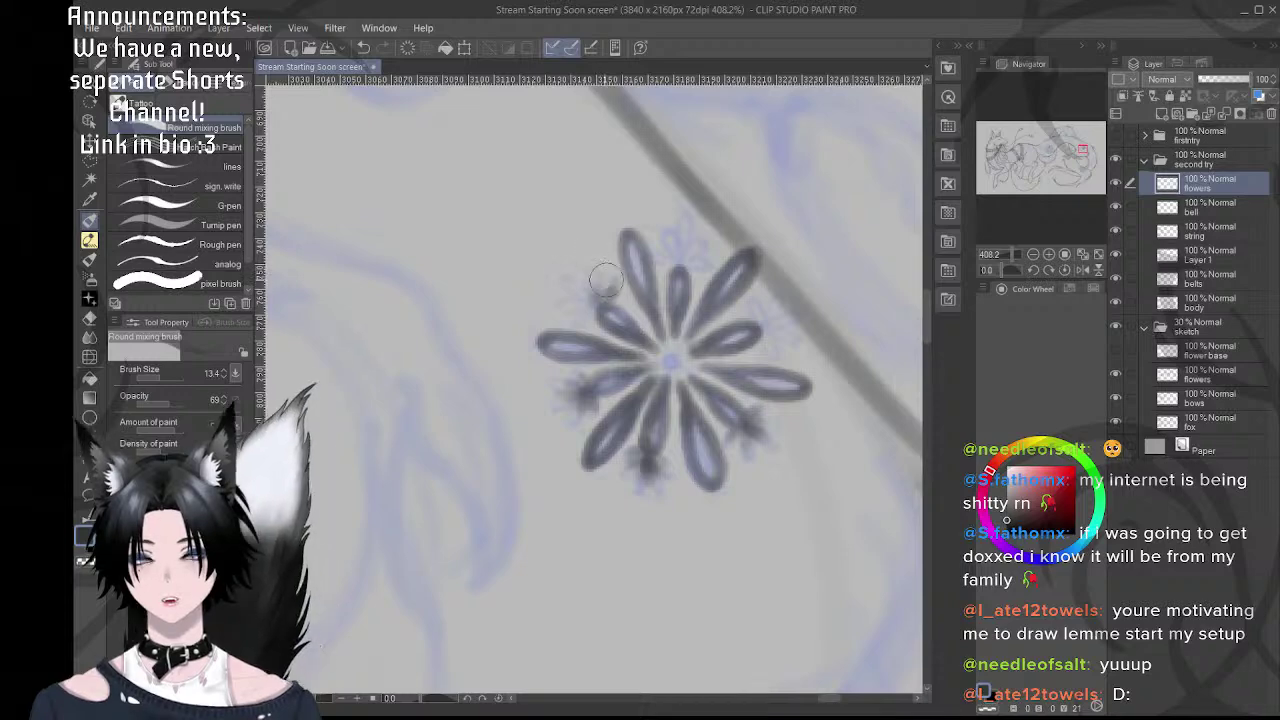
scroll(580, 305, up, 3)
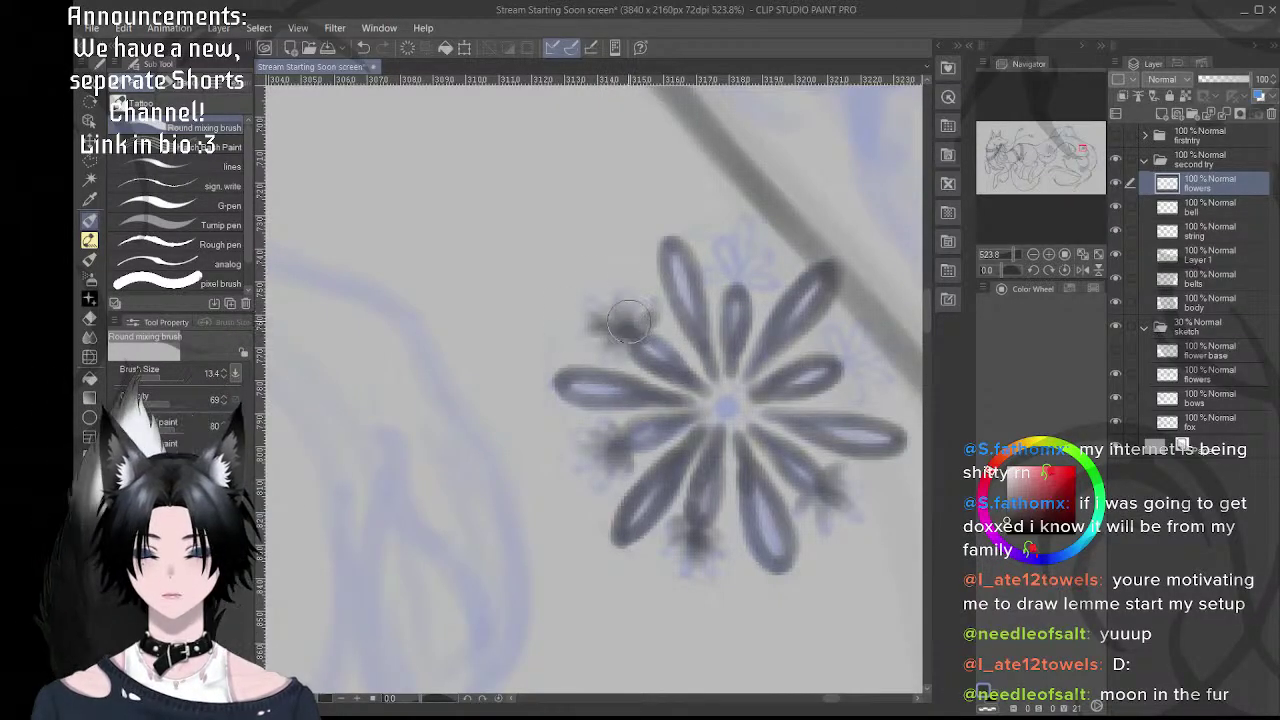
drag(644, 331, 650, 322)
drag(741, 289, 621, 307)
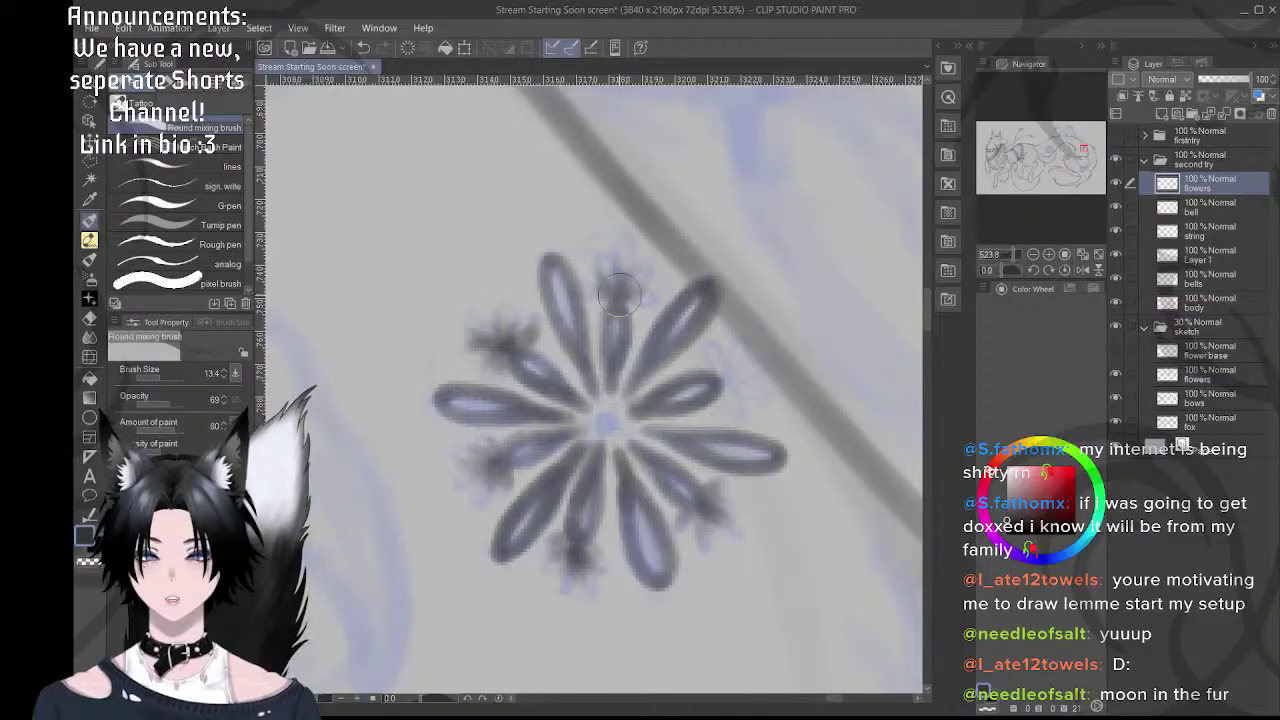
mouse_move(613, 299)
mouse_down()
mouse_move(632, 263)
mouse_move(649, 286)
mouse_move(602, 293)
mouse_up()
- Ink the florets at the tip of the sixth short petal, completing the small flower's ring of tip florets
key(shift+space)
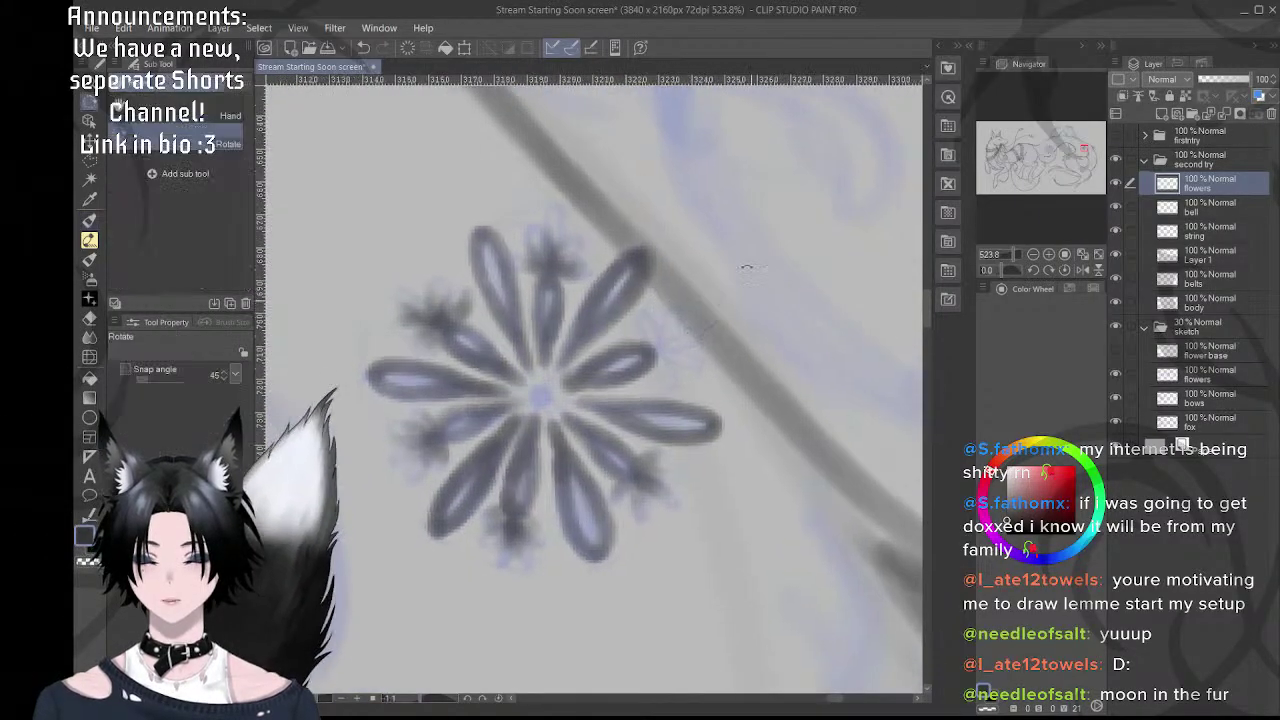
drag(749, 266, 597, 165)
drag(595, 257, 659, 280)
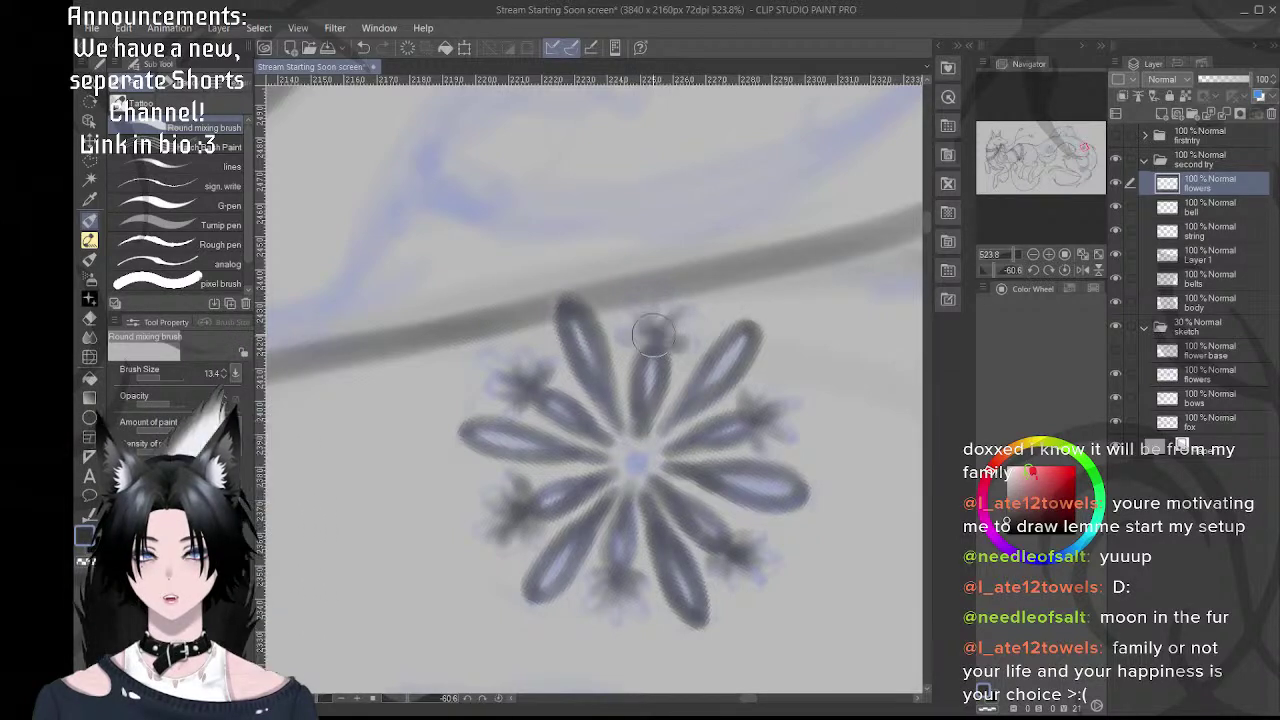
mouse_move(658, 338)
mouse_down()
mouse_move(680, 345)
mouse_move(663, 334)
mouse_move(644, 269)
mouse_up()
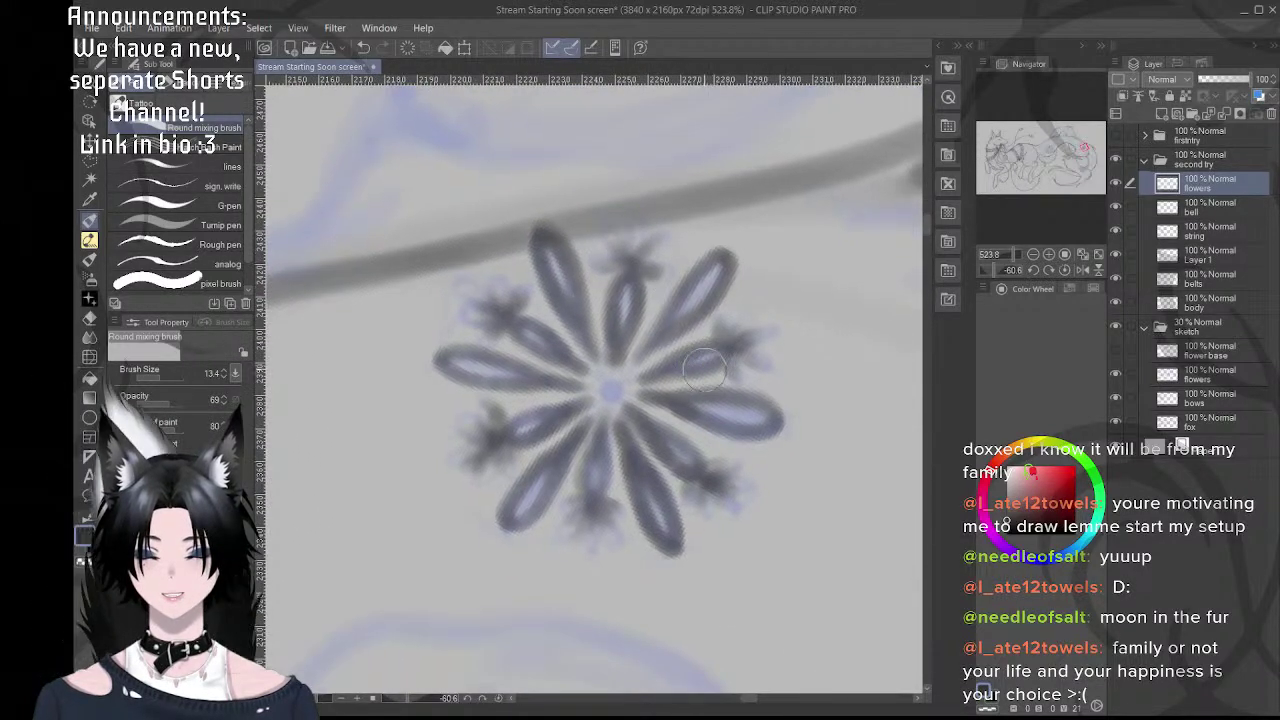
scroll(710, 450, down, 1)
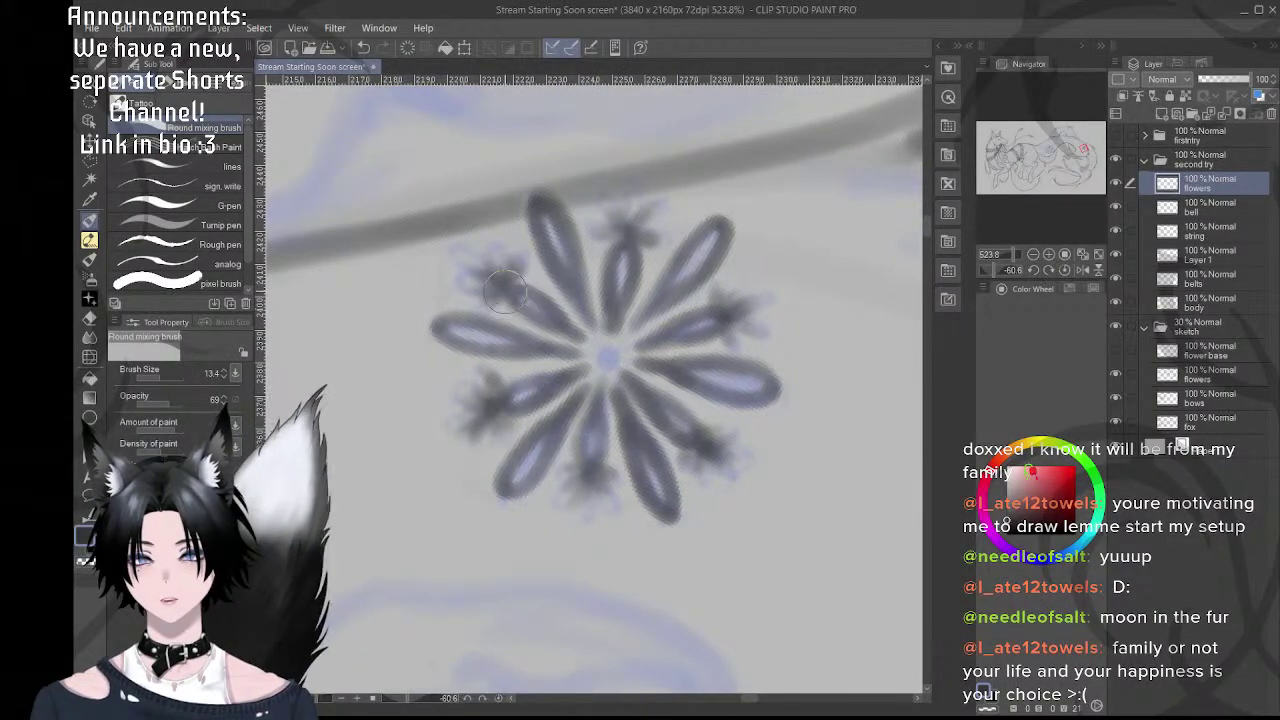
- Inspect the finished flowers across the upright tail and the uninked flower sketch near the tail's outer curve
scroll(510, 380, down, 6)
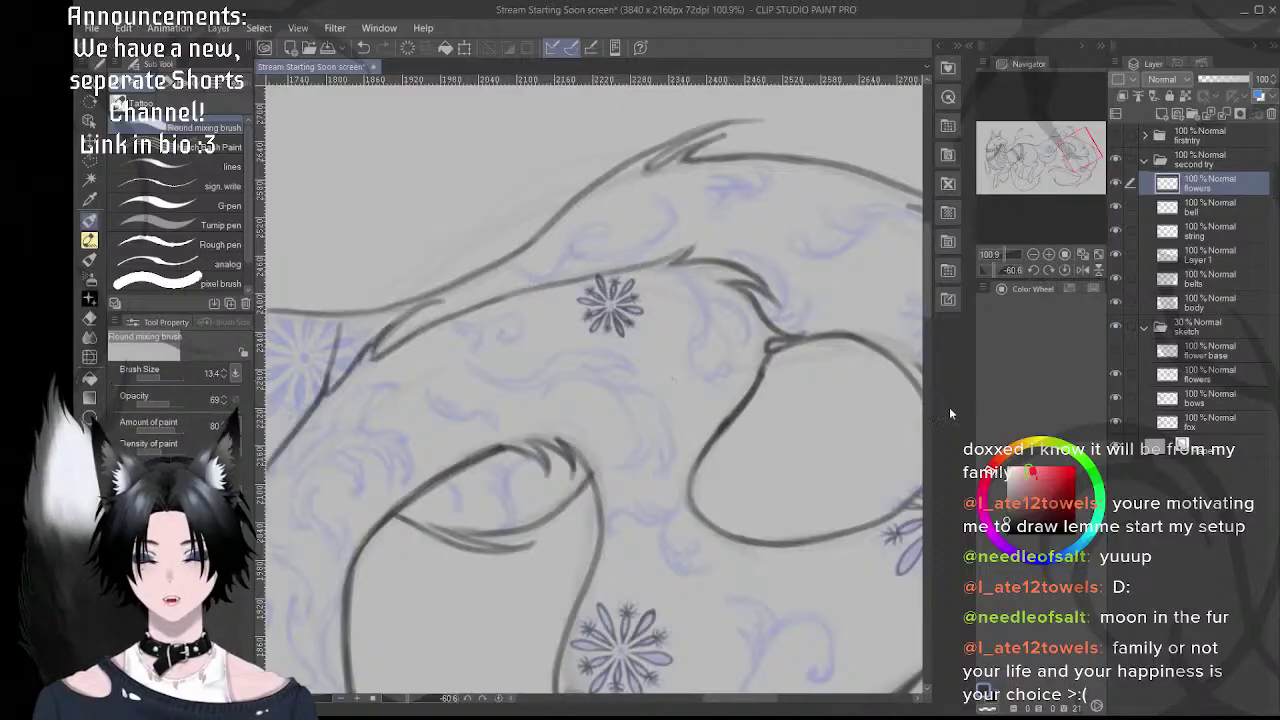
click(1067, 268)
scroll(645, 454, down, 4)
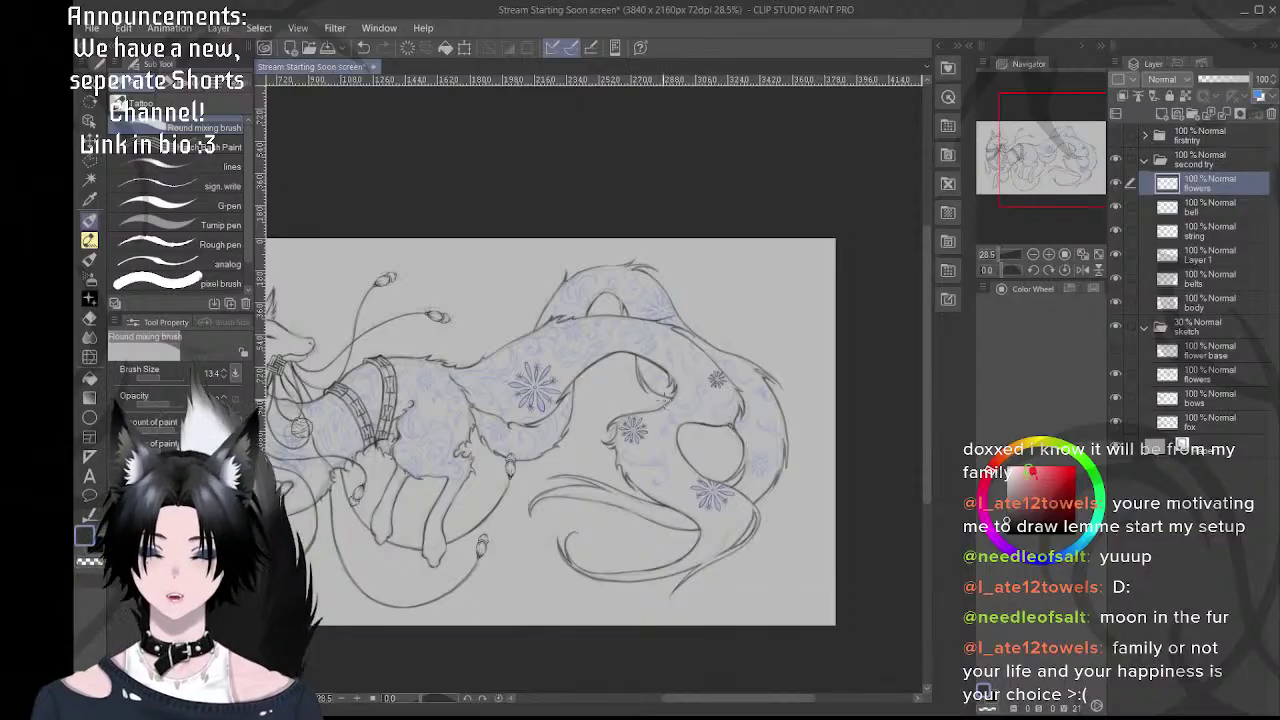
drag(680, 339, 632, 329)
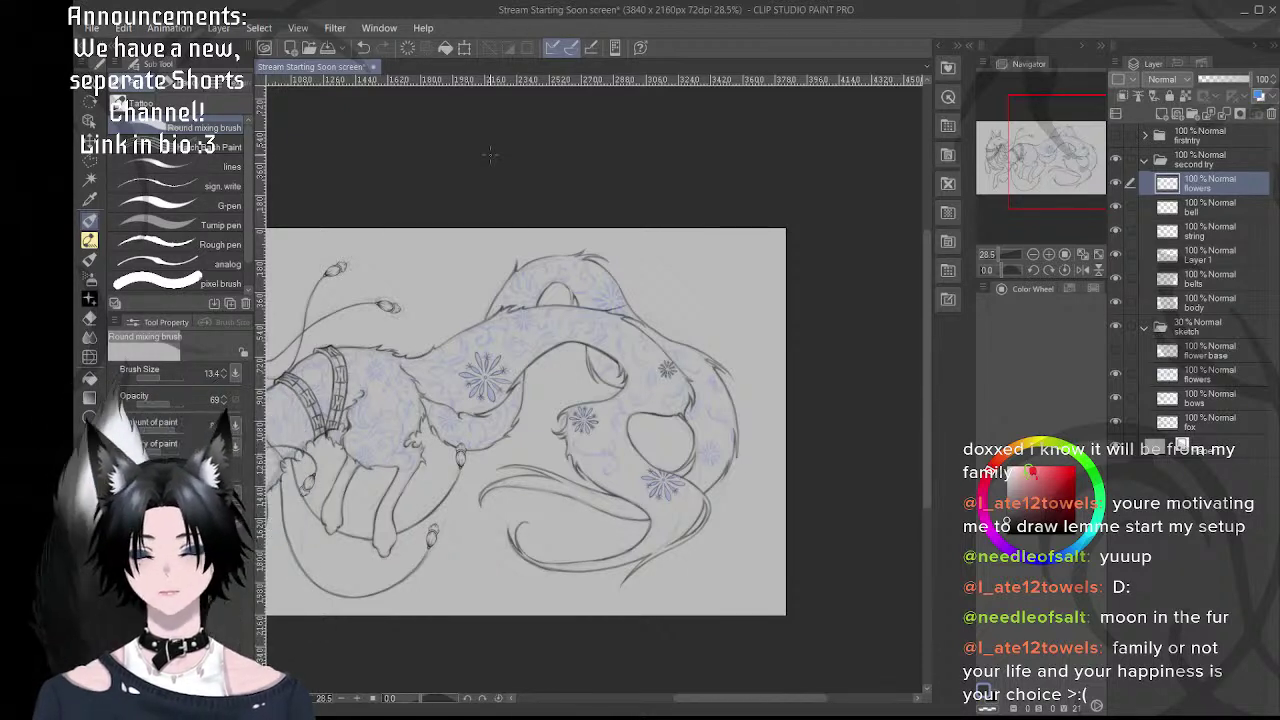
drag(683, 409, 551, 323)
drag(596, 479, 713, 330)
scroll(713, 330, up, 4)
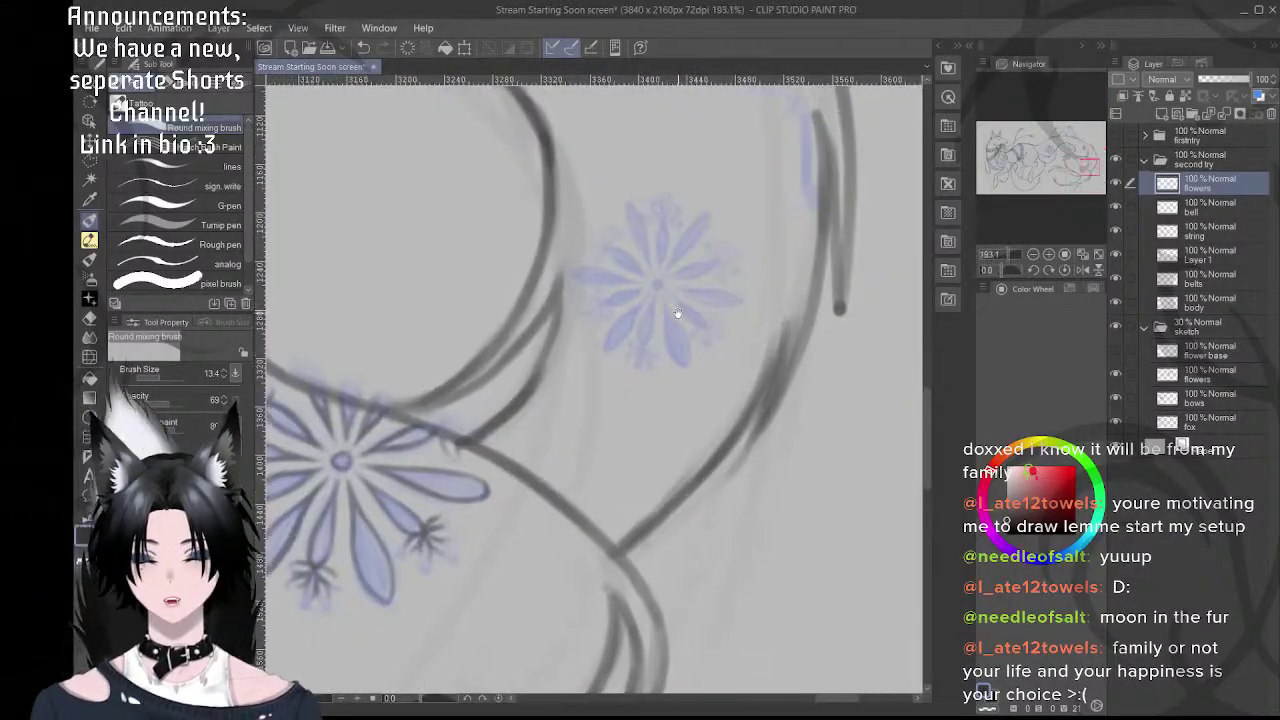
scroll(670, 330, down, 4)
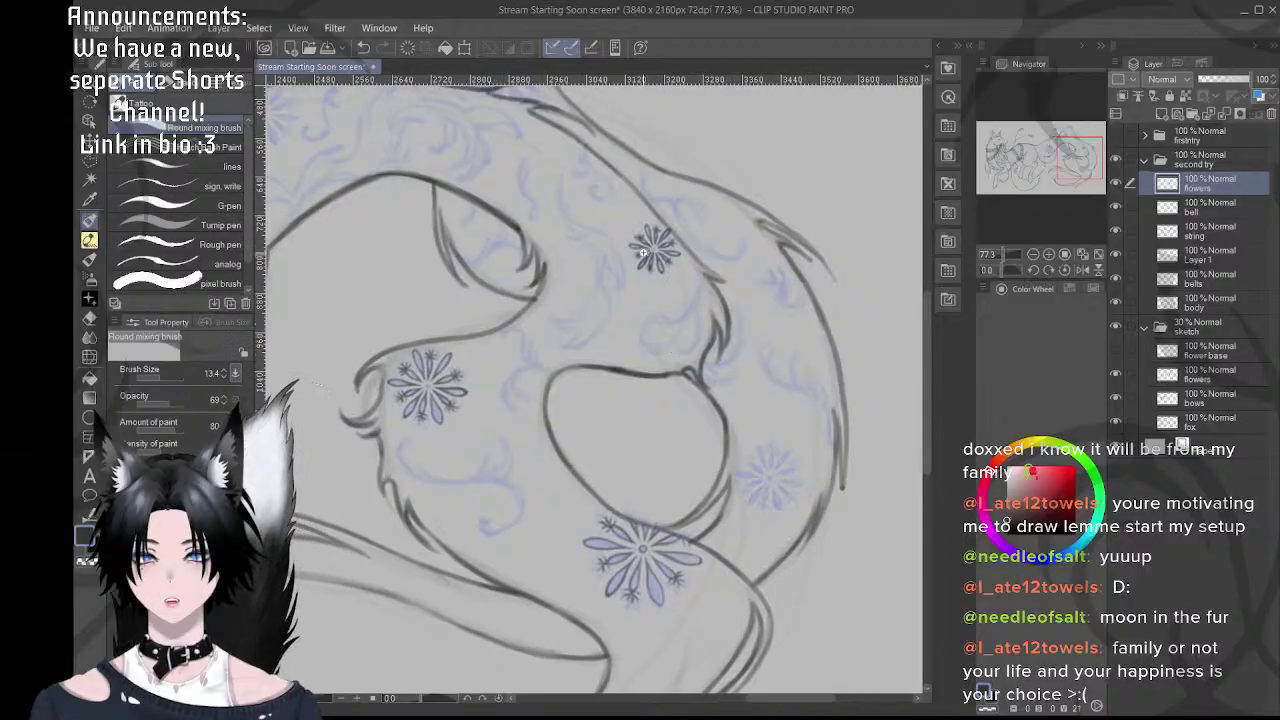
- Ink round outlines around the centres of the small flower and the larger flower beside the tail's fur tuft
scroll(650, 255, up, 10)
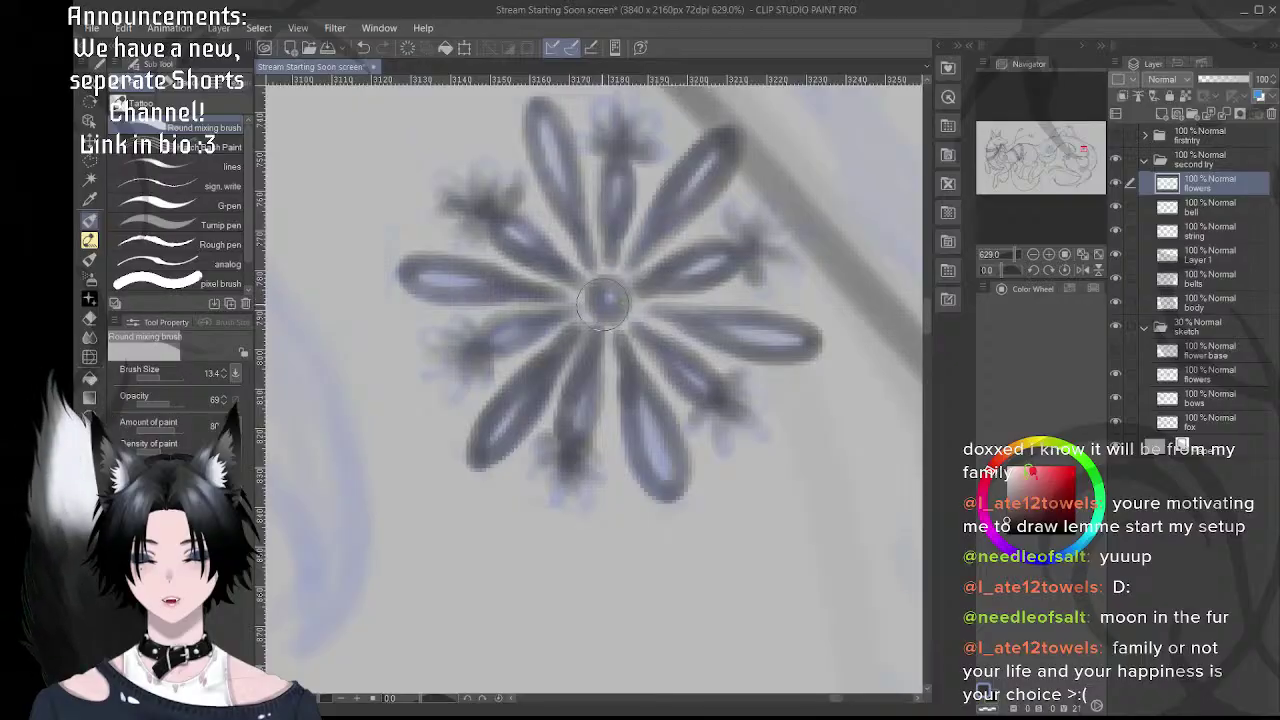
scroll(560, 330, down, 7)
scroll(540, 368, up, 8)
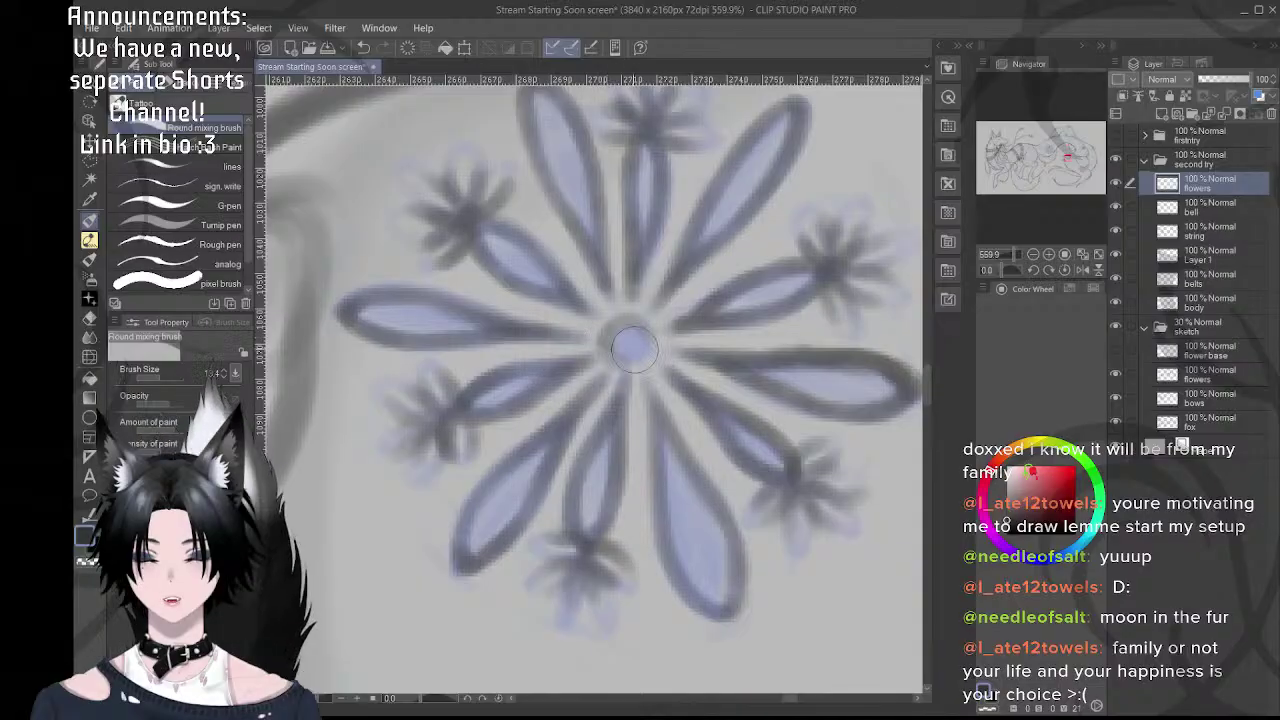
mouse_move(638, 323)
mouse_down()
mouse_move(623, 361)
mouse_move(625, 319)
mouse_move(633, 358)
mouse_move(635, 322)
mouse_move(626, 355)
mouse_move(639, 325)
mouse_move(606, 354)
mouse_move(560, 324)
mouse_up()
drag(737, 343, 668, 334)
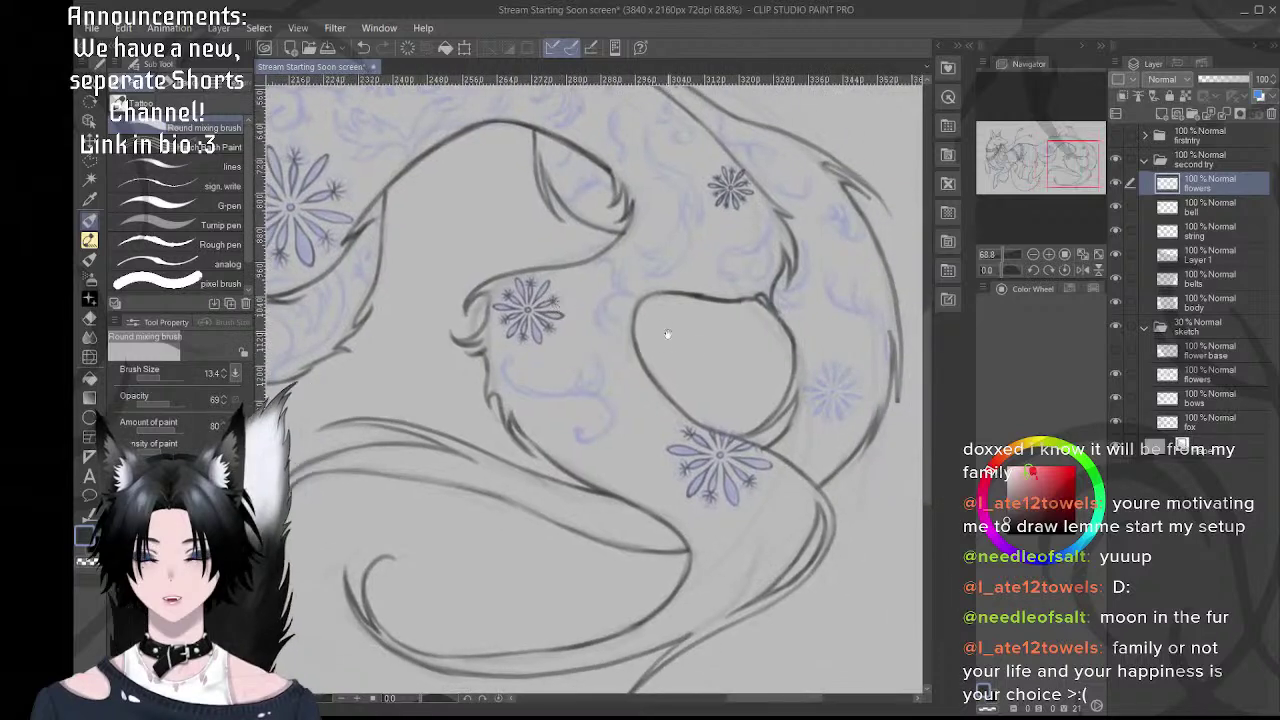
- Ink the first long petal of the uninked flower near the tail's outer curve as a closed teardrop outline
scroll(705, 355, up, 6)
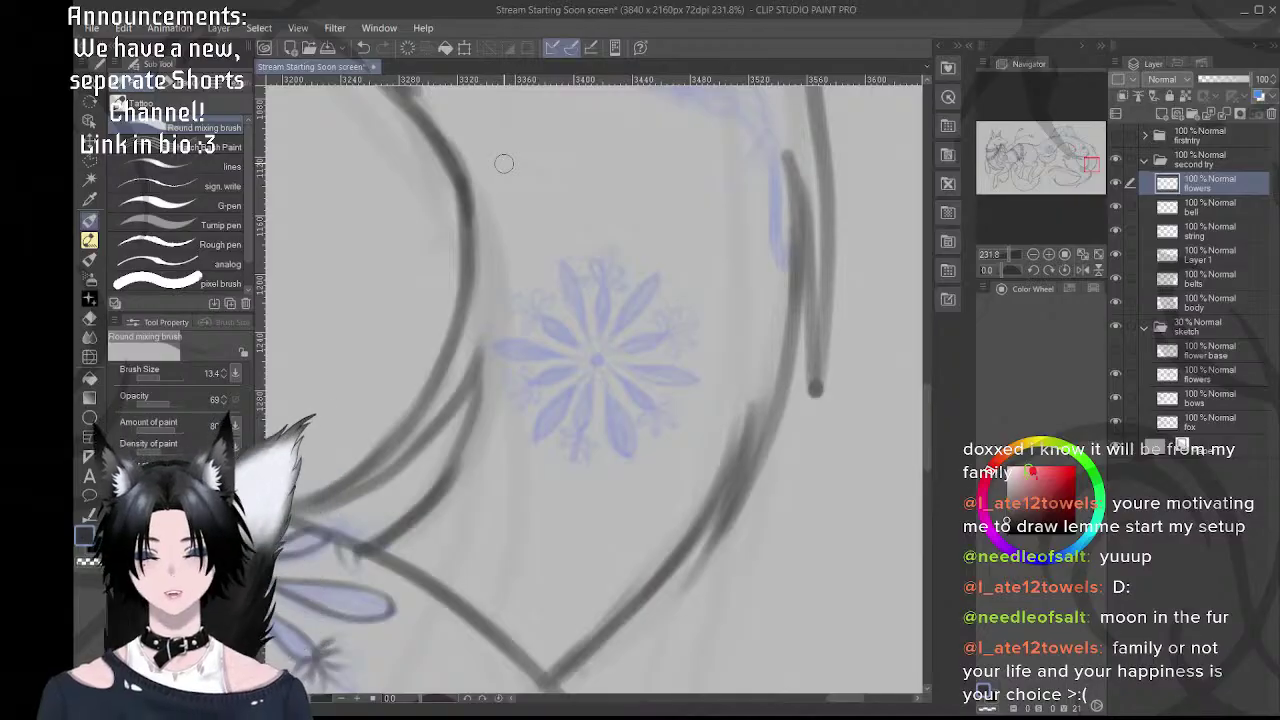
scroll(585, 247, up, 4)
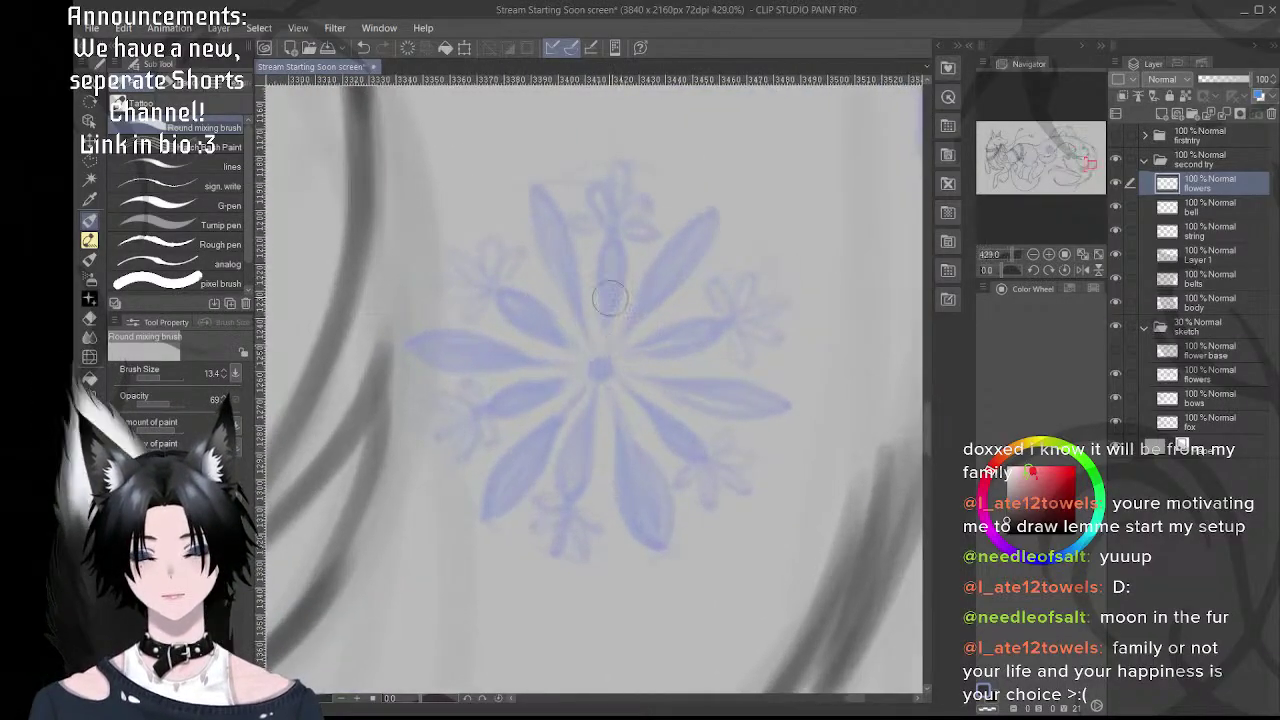
drag(626, 237, 671, 234)
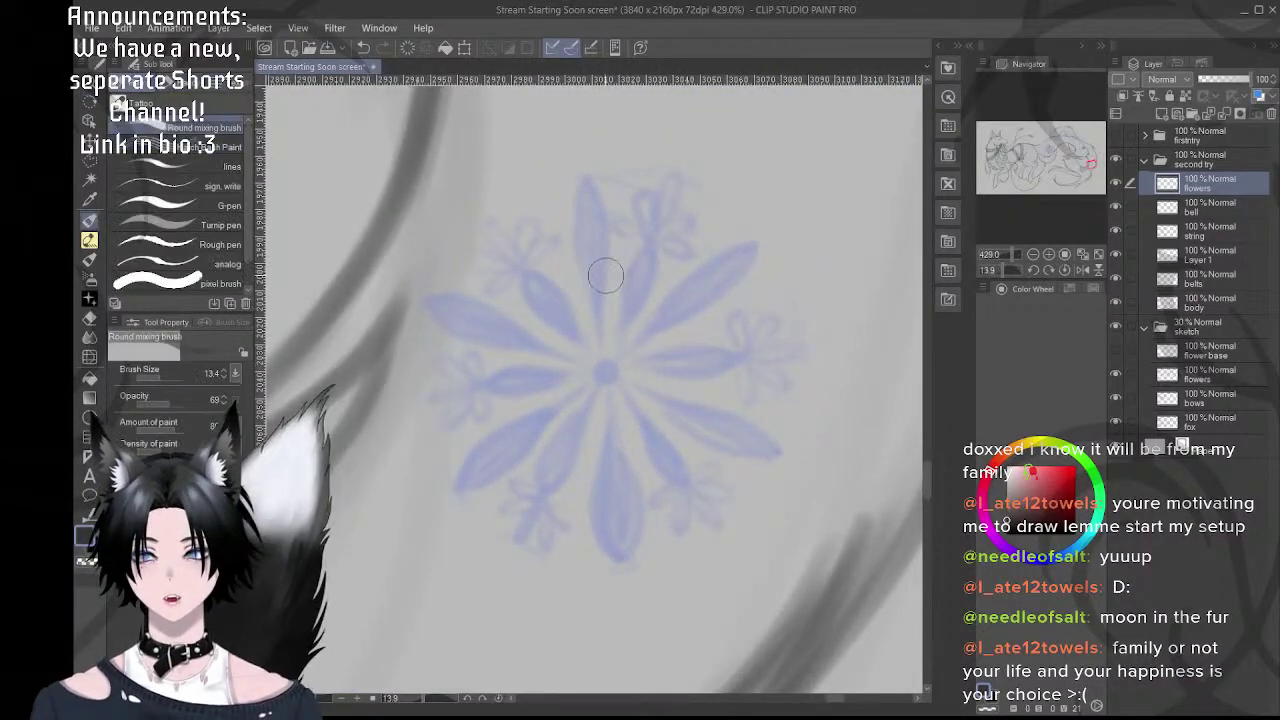
drag(604, 283, 612, 341)
scroll(605, 350, up, 1)
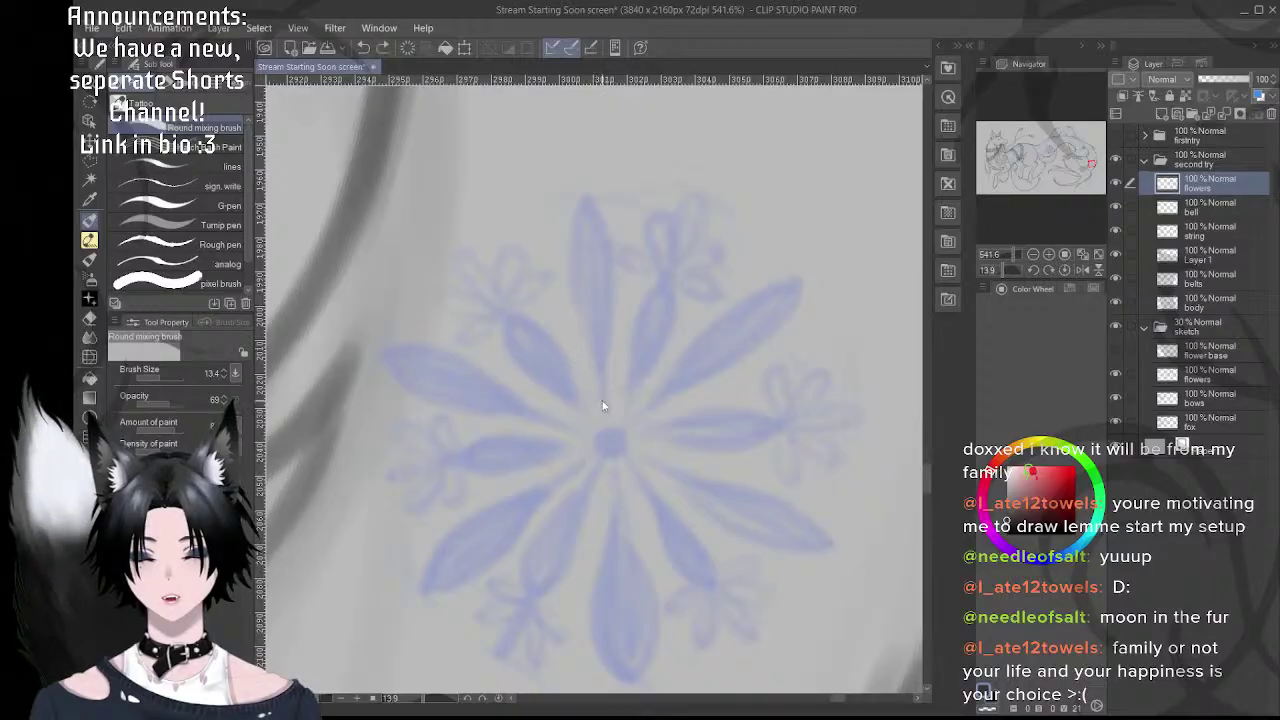
mouse_move(601, 377)
mouse_down()
mouse_move(583, 238)
mouse_move(585, 316)
mouse_move(571, 261)
mouse_move(587, 203)
mouse_up()
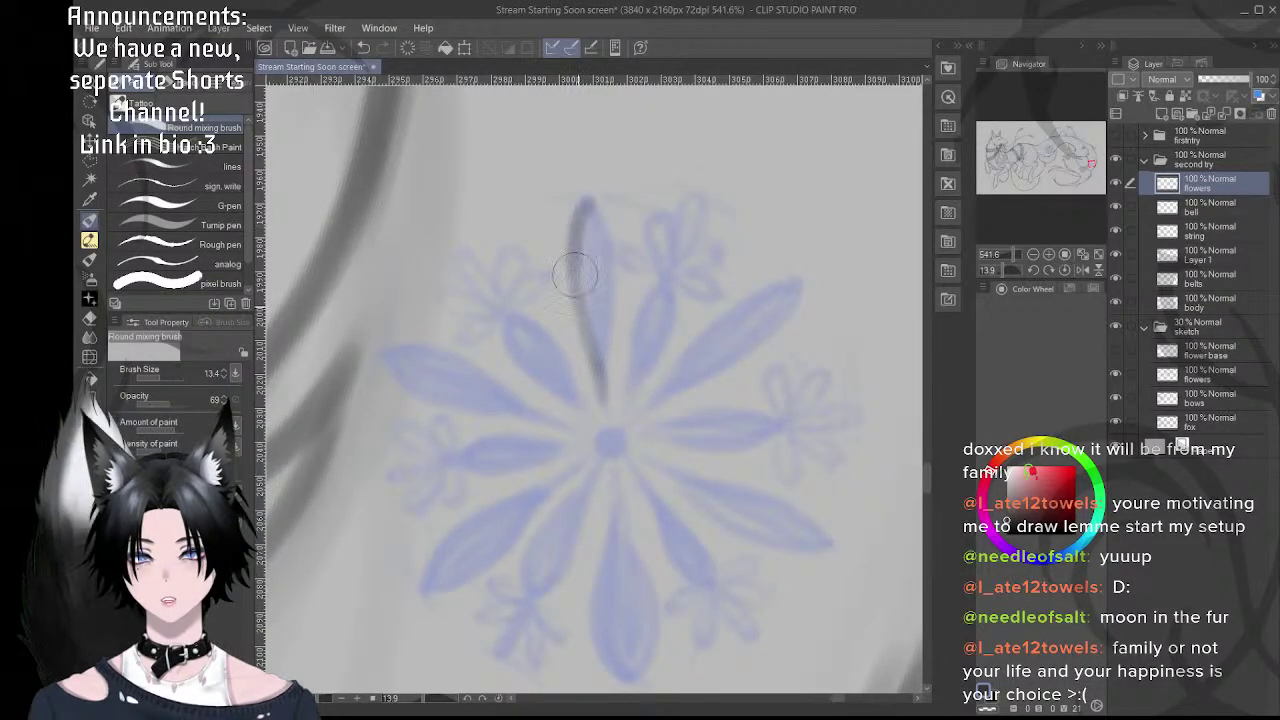
mouse_move(575, 272)
mouse_down()
mouse_move(588, 203)
mouse_move(609, 292)
mouse_move(605, 376)
mouse_move(610, 310)
mouse_up()
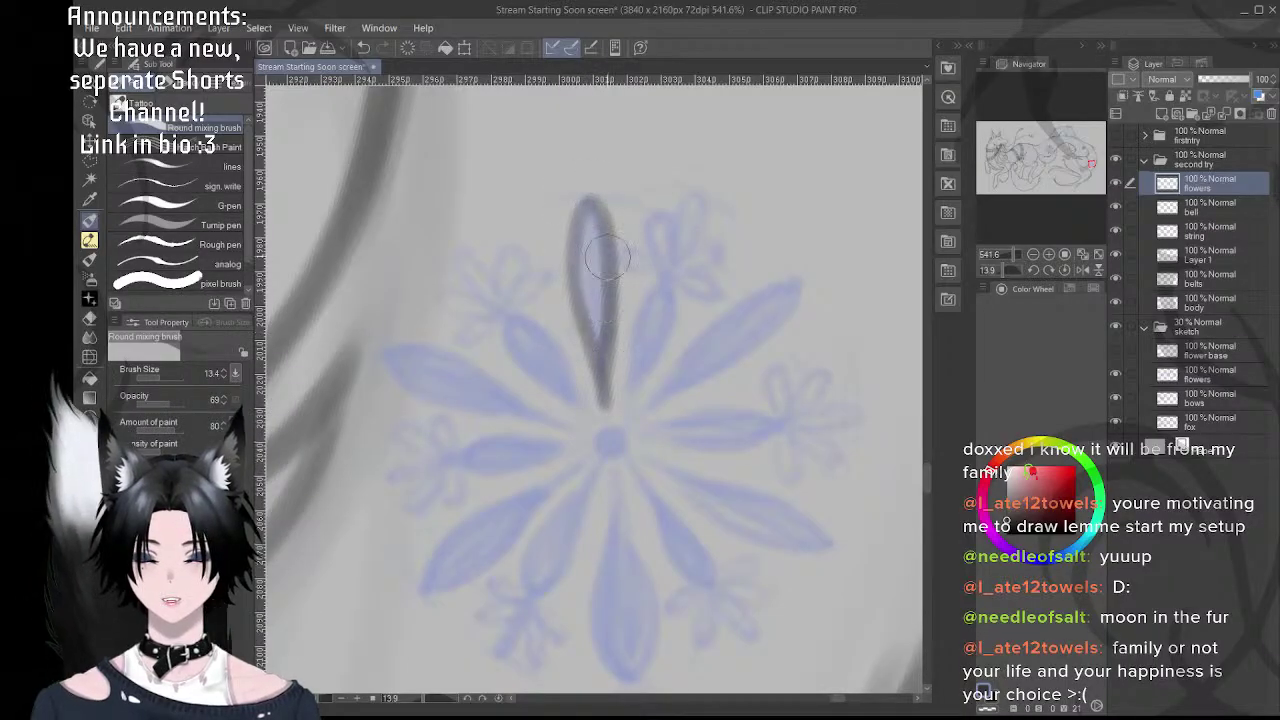
- Ink the first short petal beside the finished long petal as a closed teardrop outline, redoing the stroke near its base
key(r)
drag(634, 197, 704, 219)
drag(604, 364, 656, 348)
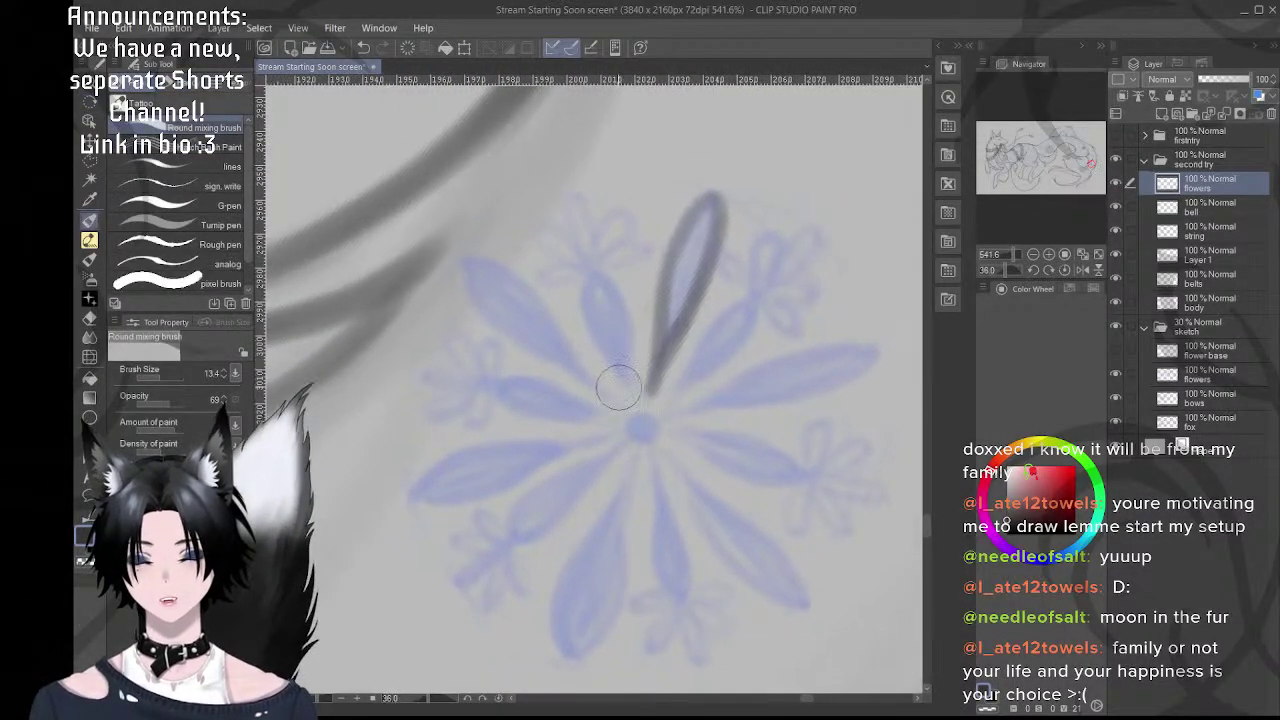
drag(630, 396, 609, 366)
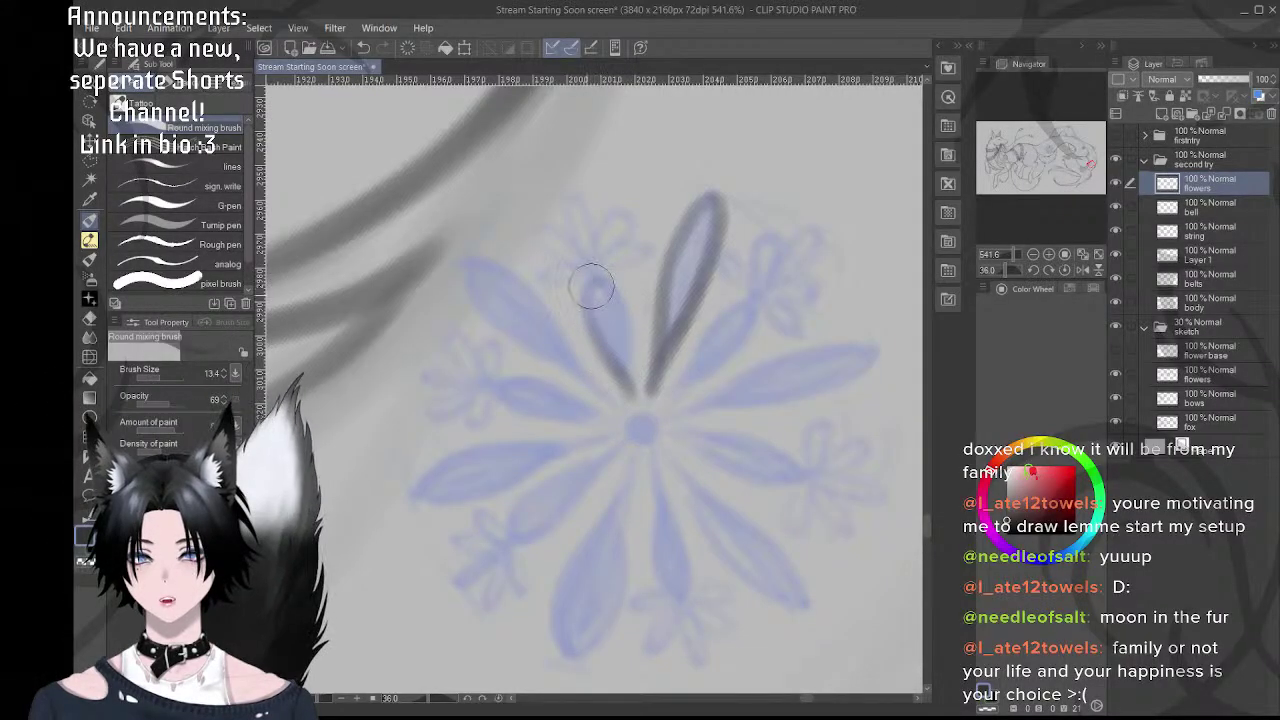
mouse_move(591, 286)
mouse_down()
mouse_move(590, 327)
mouse_move(614, 290)
mouse_up()
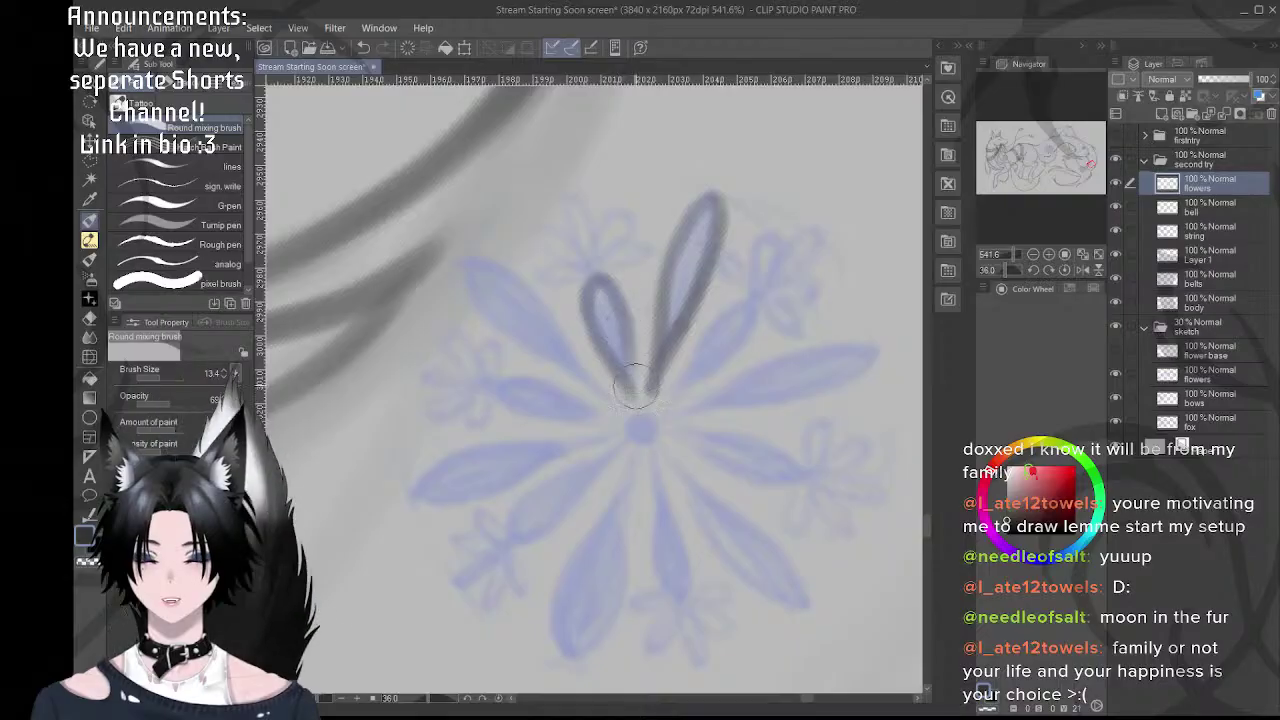
key(ctrl+z)
drag(626, 337, 634, 400)
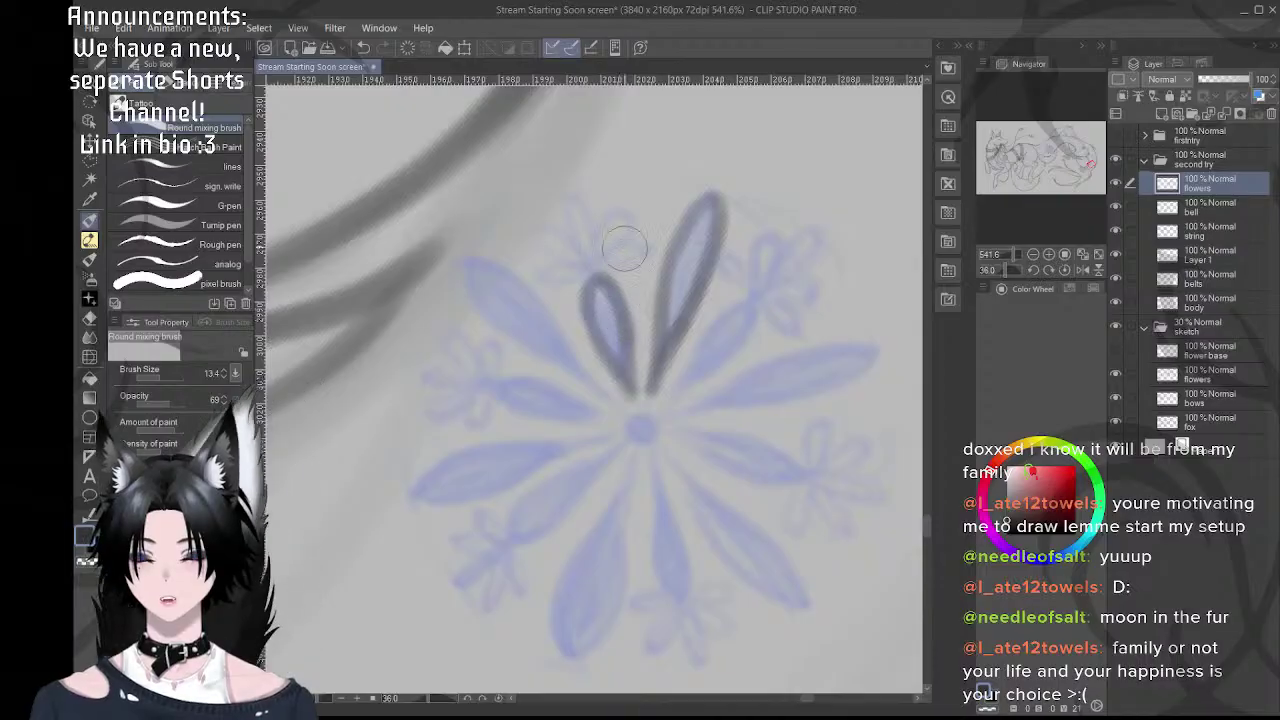
- Ink the second short petal on the other side of the first long petal and darken its outline
key(shift+space)
mouse_move(625, 248)
mouse_down()
mouse_move(706, 243)
mouse_move(551, 177)
mouse_move(514, 189)
mouse_up()
key(space)
drag(672, 260, 550, 308)
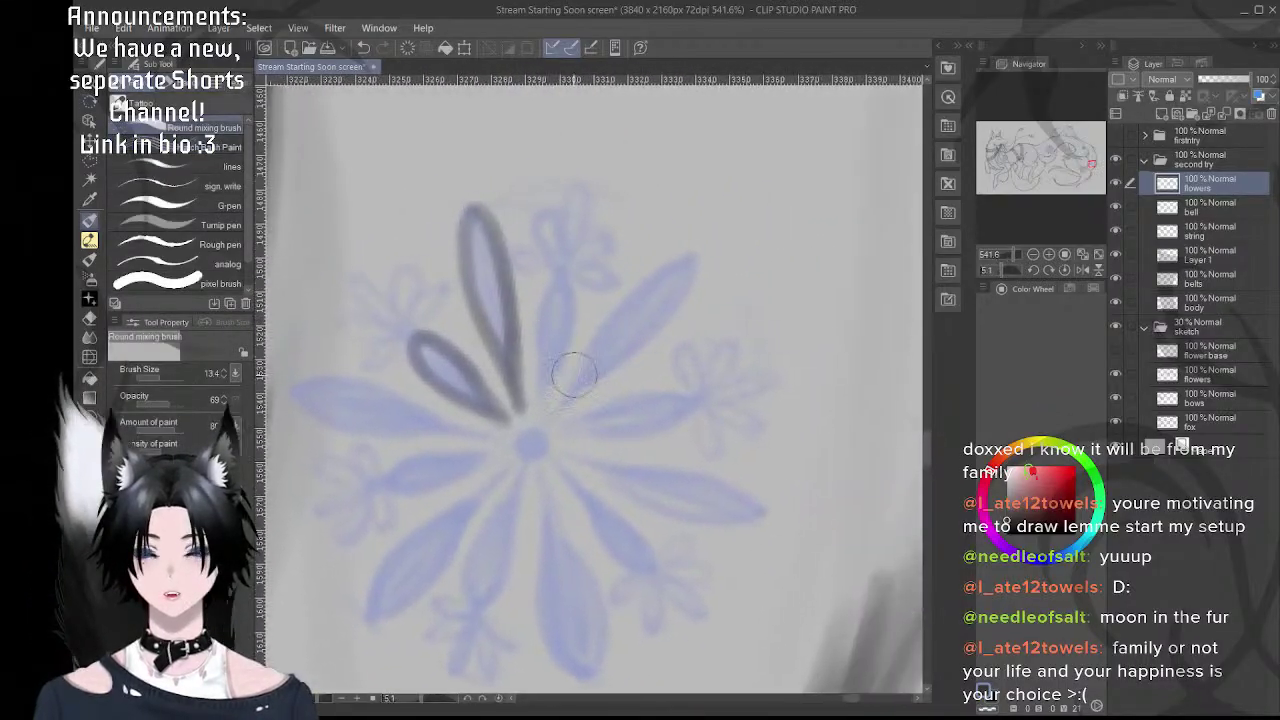
key(space)
mouse_move(560, 393)
mouse_down()
mouse_move(603, 364)
mouse_move(586, 380)
mouse_up()
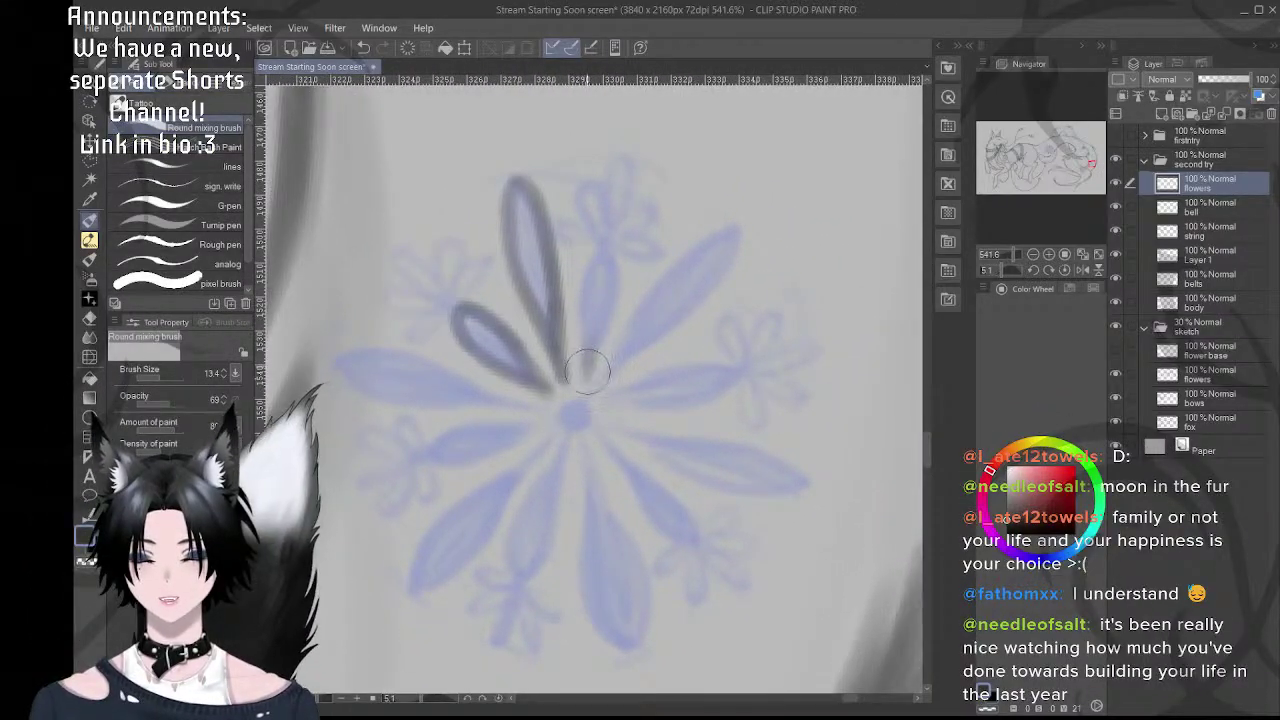
mouse_move(589, 307)
mouse_down()
mouse_move(613, 263)
mouse_move(582, 318)
mouse_move(593, 271)
mouse_move(586, 376)
mouse_move(615, 295)
mouse_move(600, 345)
mouse_move(615, 266)
mouse_move(603, 260)
mouse_move(601, 300)
mouse_move(615, 278)
mouse_move(613, 329)
mouse_up()
key(r)
drag(762, 336, 734, 249)
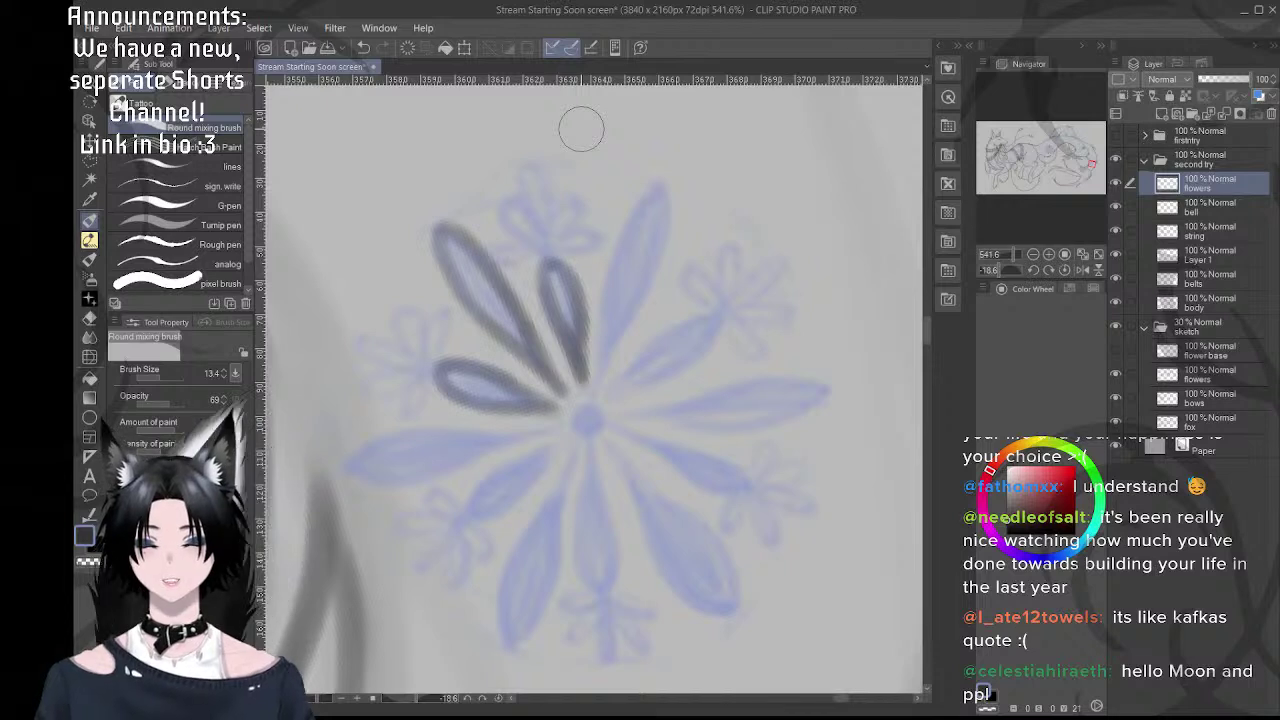
drag(570, 340, 554, 282)
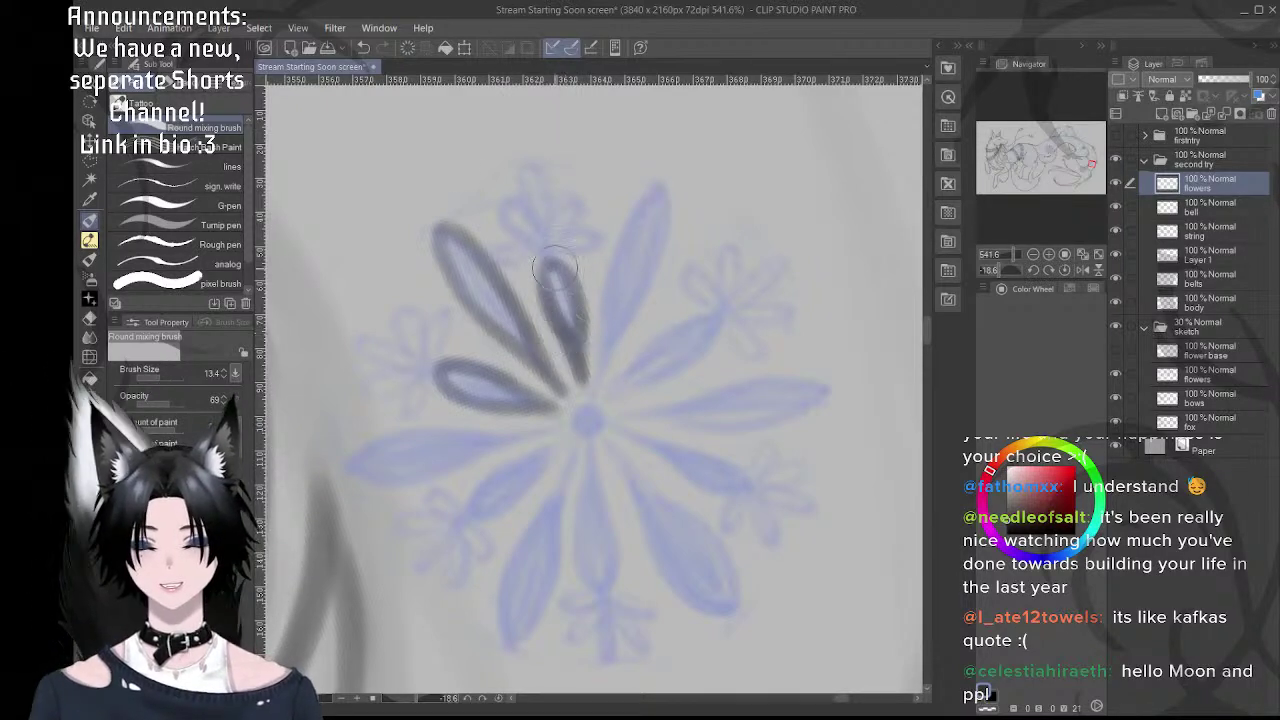
drag(574, 346, 551, 258)
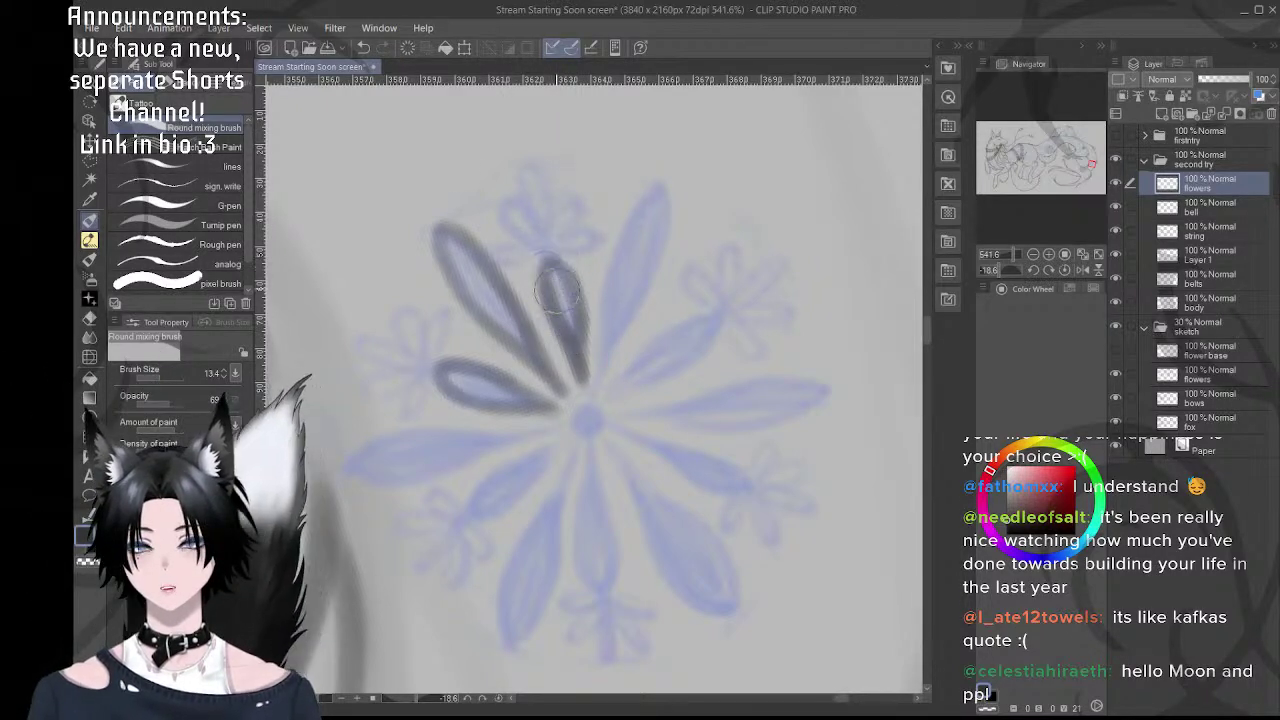
mouse_move(561, 314)
mouse_down()
mouse_move(553, 260)
mouse_move(569, 310)
mouse_move(571, 276)
mouse_move(552, 281)
mouse_move(558, 259)
mouse_move(559, 282)
mouse_move(547, 275)
mouse_move(555, 254)
mouse_move(575, 284)
mouse_move(561, 262)
mouse_move(566, 313)
mouse_up()
- Ink the second long petal beside the second short petal as a closed teardrop outline, redoing the unsatisfactory strokes
drag(623, 284, 556, 254)
key(shift+space)
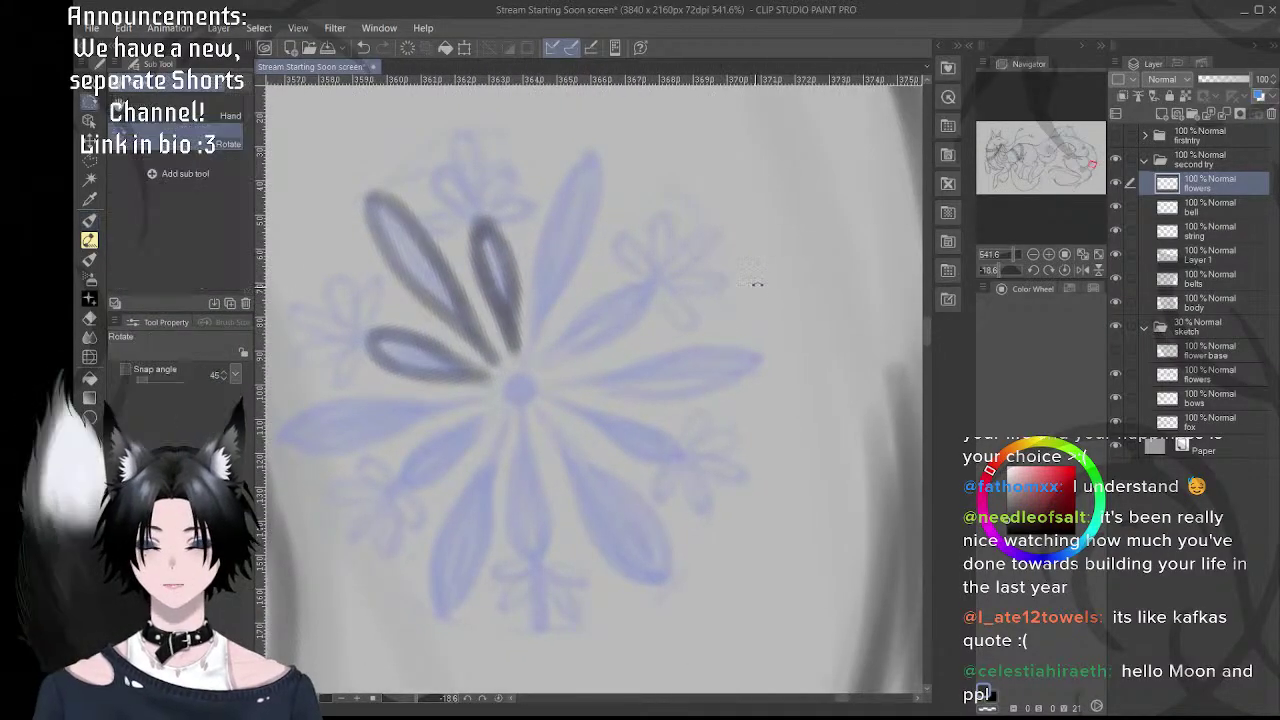
drag(757, 283, 725, 246)
drag(558, 289, 654, 286)
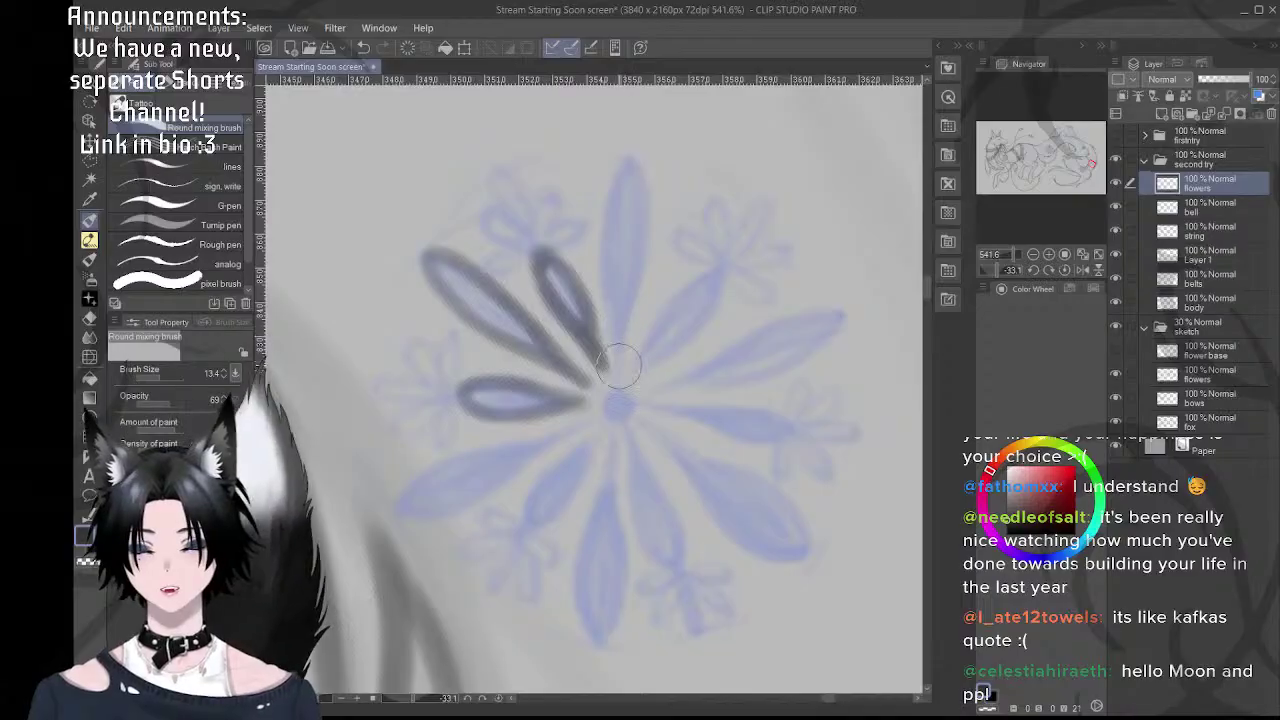
drag(622, 362, 649, 271)
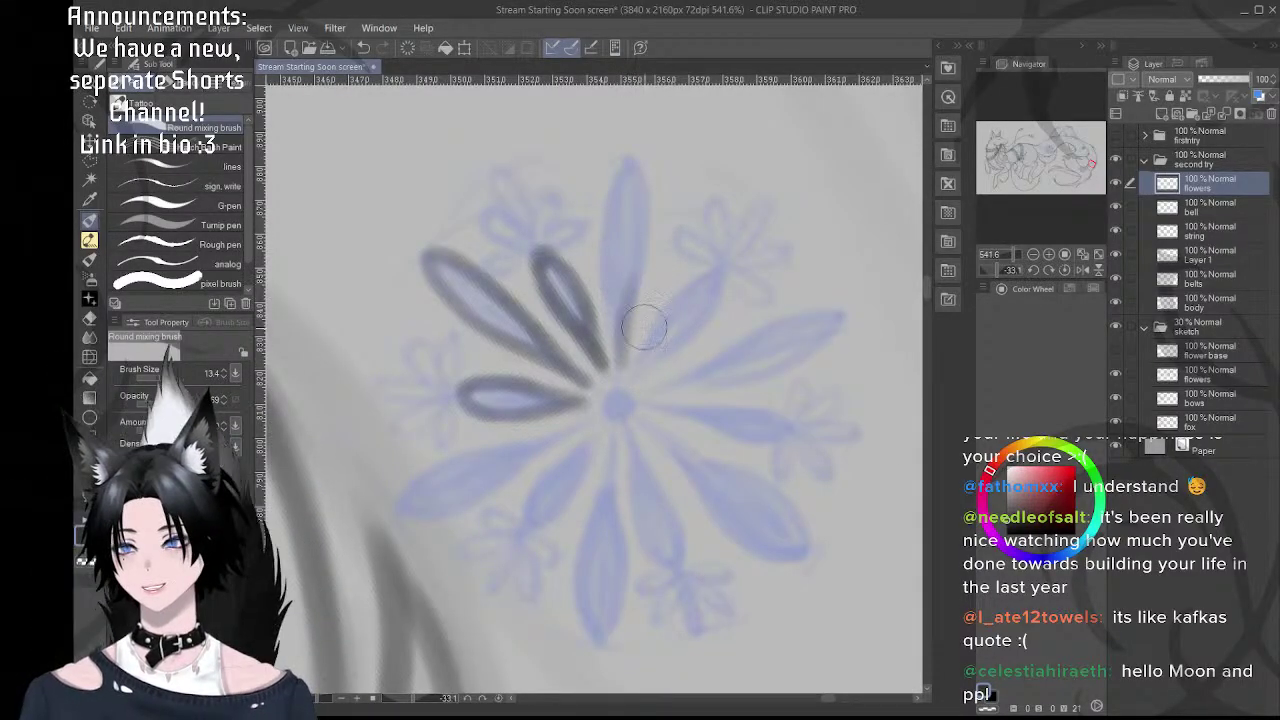
drag(623, 358, 606, 229)
key(ctrl+z)
mouse_move(622, 356)
mouse_down()
mouse_move(604, 229)
mouse_move(624, 337)
mouse_move(622, 195)
mouse_up()
mouse_move(616, 290)
mouse_down()
mouse_move(607, 228)
mouse_move(628, 165)
mouse_up()
drag(614, 240, 622, 165)
mouse_move(620, 328)
mouse_down()
mouse_move(612, 231)
mouse_move(623, 342)
mouse_up()
drag(628, 162, 629, 284)
key(ctrl+z)
mouse_move(631, 186)
mouse_down()
mouse_move(623, 171)
mouse_move(640, 194)
mouse_move(640, 285)
mouse_up()
key(ctrl+z)
key(ctrl+z)
key(ctrl+z)
mouse_move(630, 180)
mouse_down()
mouse_move(642, 234)
mouse_move(631, 295)
mouse_up()
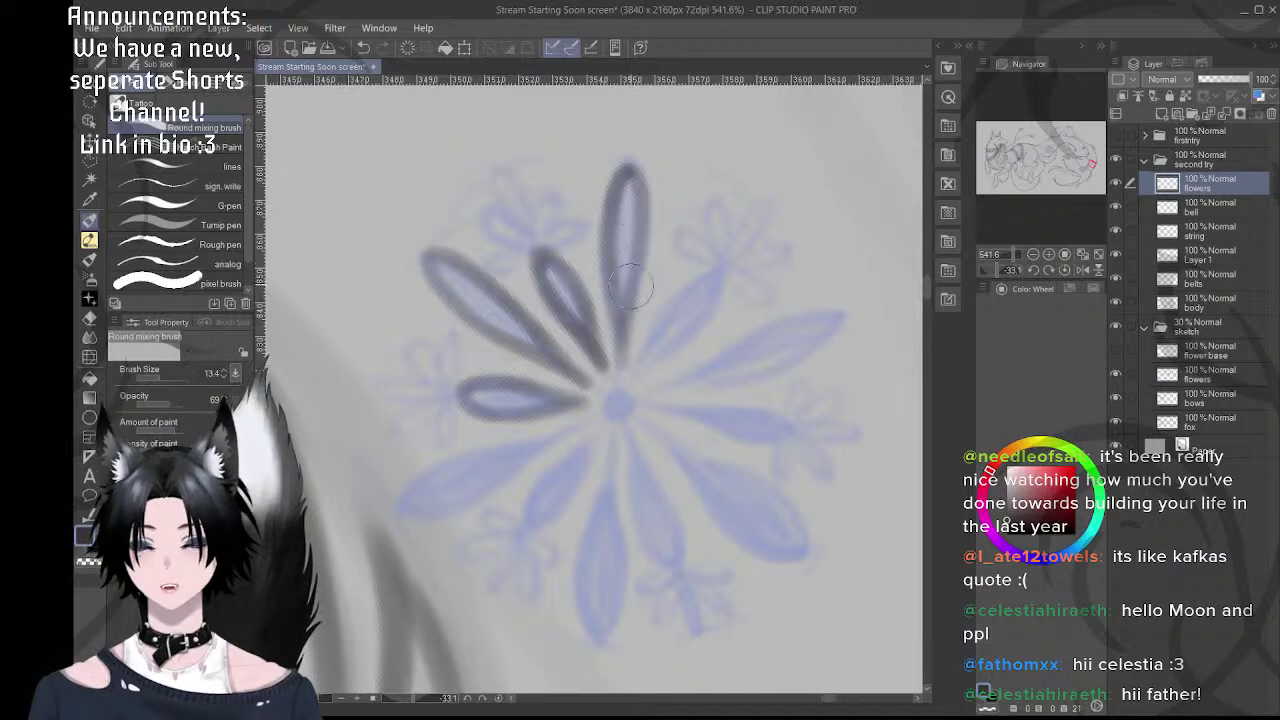
- Darken the second long petal's outline along its sides and sharpen its tip
drag(624, 348, 636, 248)
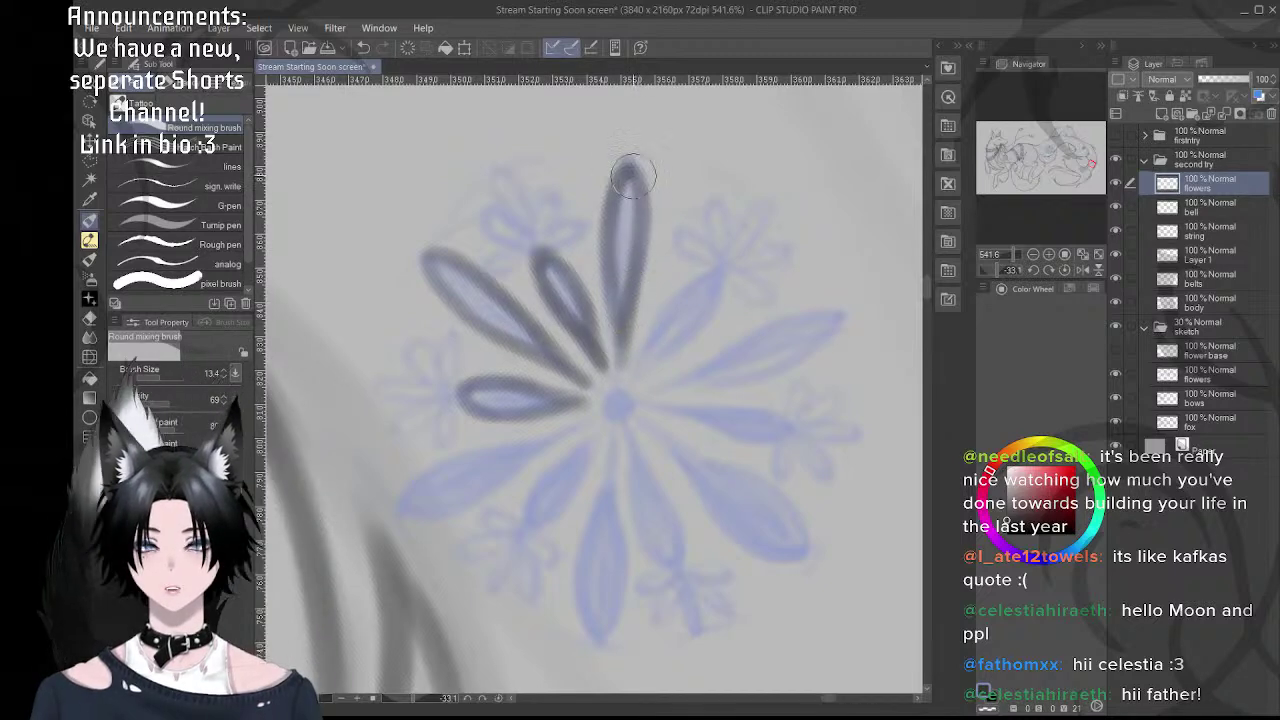
mouse_move(633, 177)
mouse_down()
mouse_move(640, 200)
mouse_move(626, 170)
mouse_up()
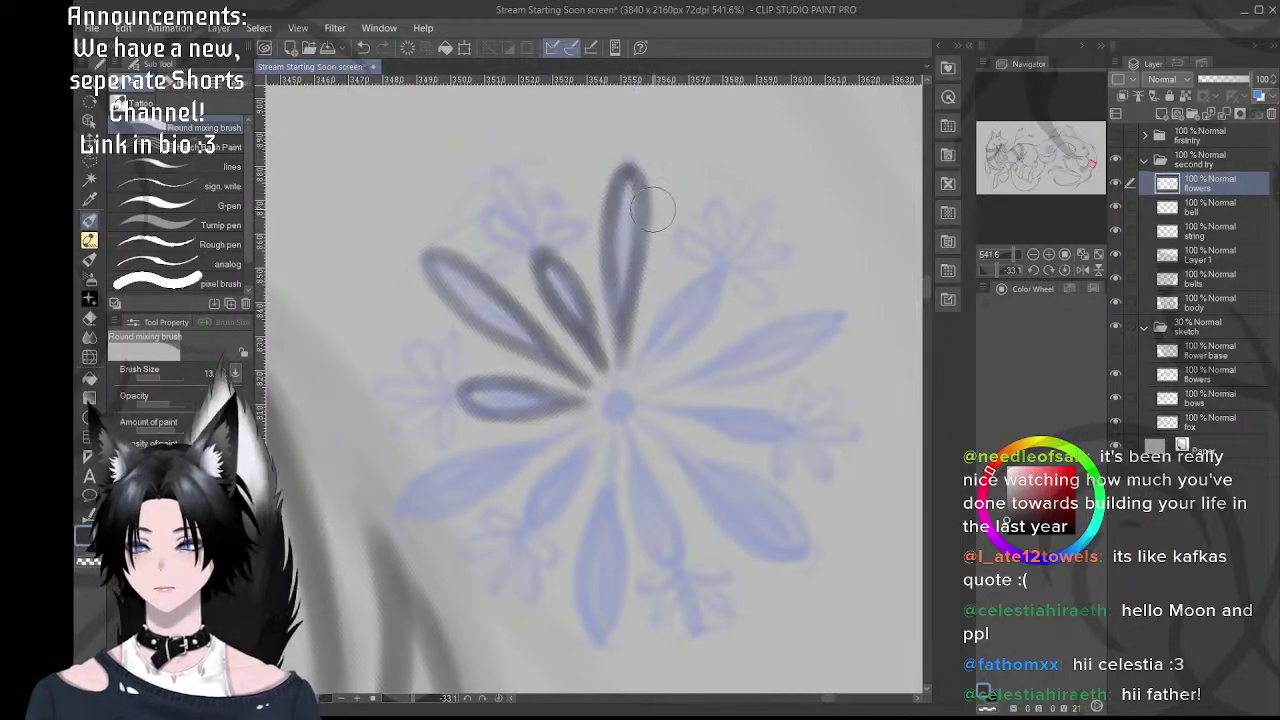
drag(670, 222, 629, 189)
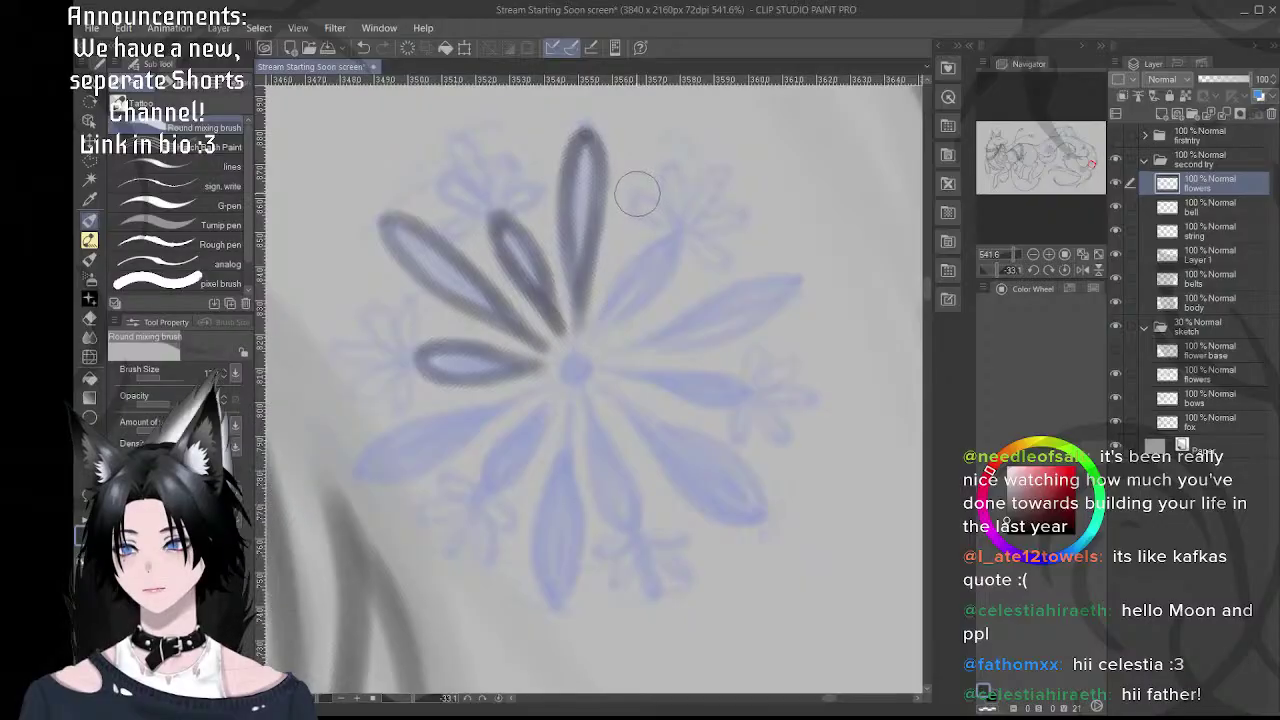
drag(583, 290, 572, 240)
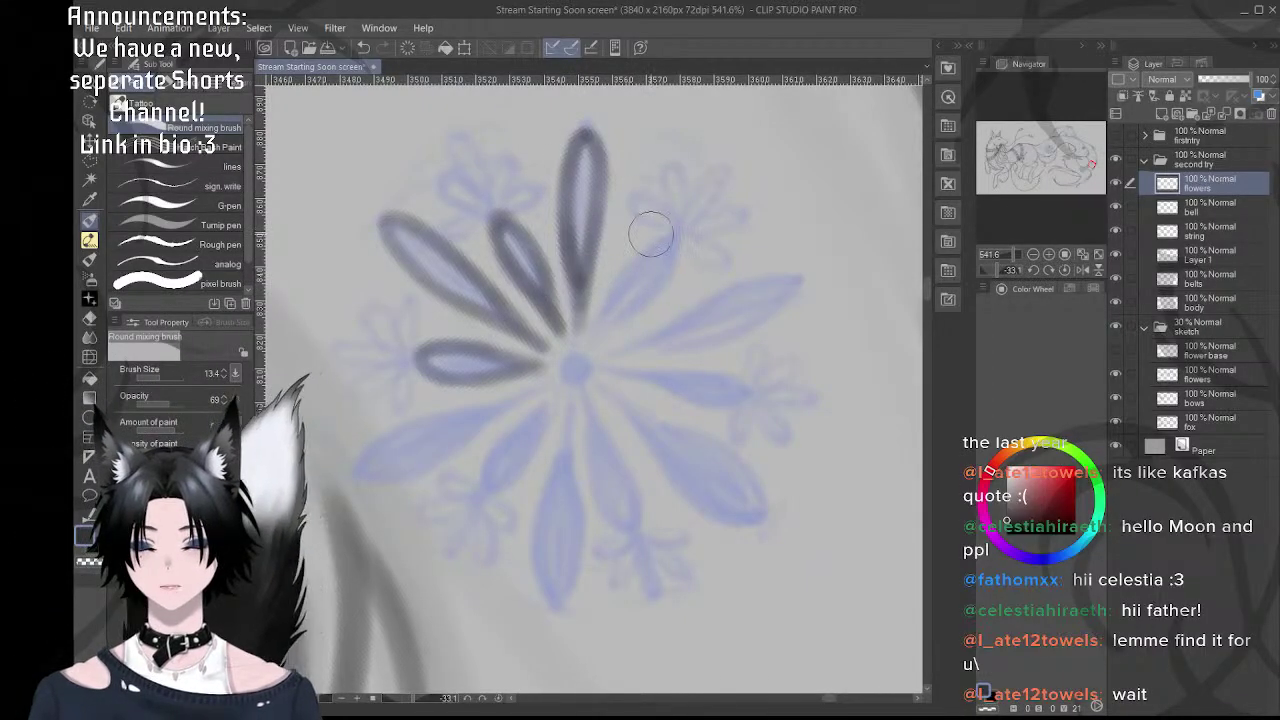
- Ink the third short petal beyond the second long petal as a closed teardrop outline
drag(590, 258, 676, 170)
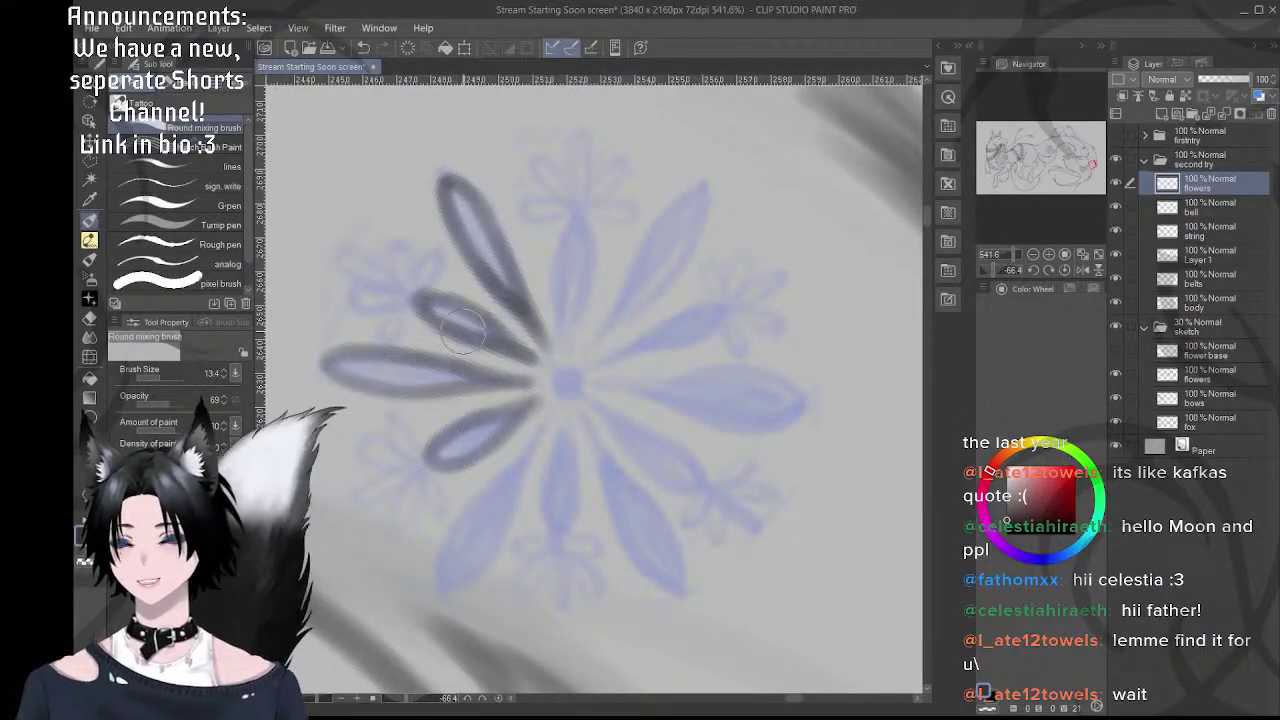
mouse_move(558, 328)
mouse_down()
mouse_move(595, 316)
mouse_move(568, 343)
mouse_move(572, 288)
mouse_up()
key(ctrl+z)
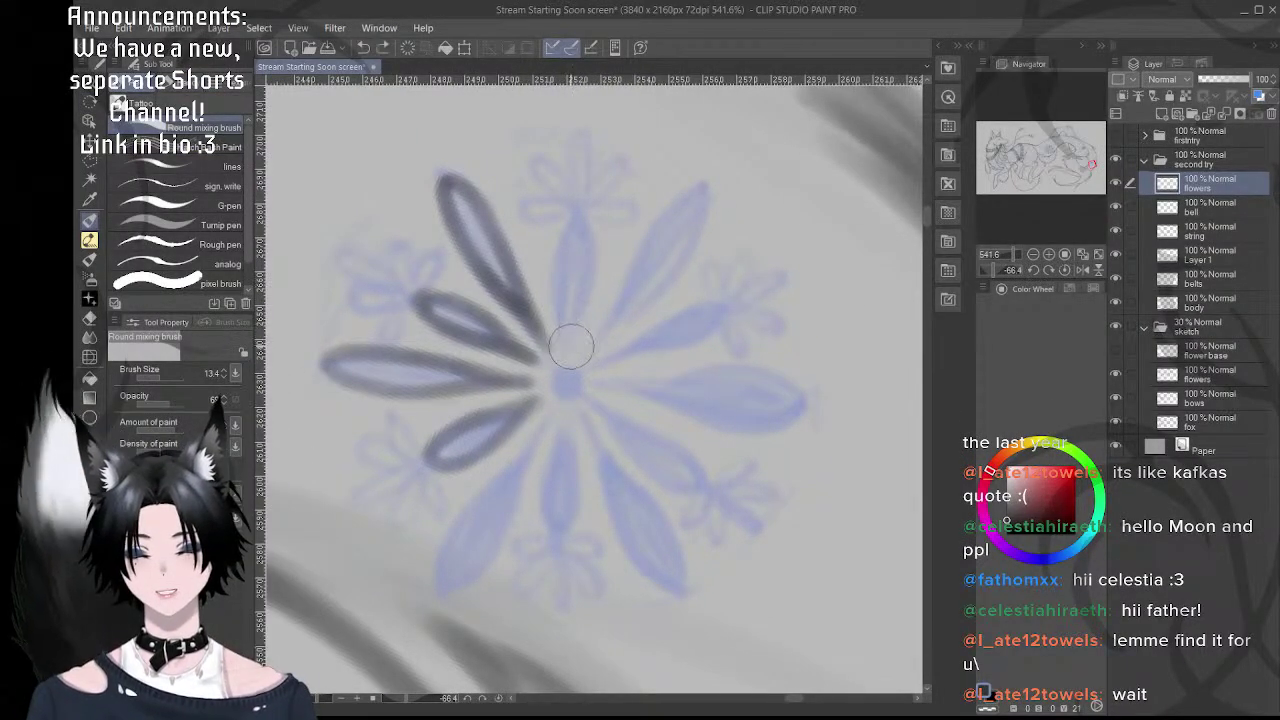
mouse_move(571, 344)
mouse_down()
mouse_move(588, 270)
mouse_move(579, 307)
mouse_move(582, 253)
mouse_move(569, 331)
mouse_move(561, 245)
mouse_move(589, 218)
mouse_move(566, 272)
mouse_move(570, 229)
mouse_up()
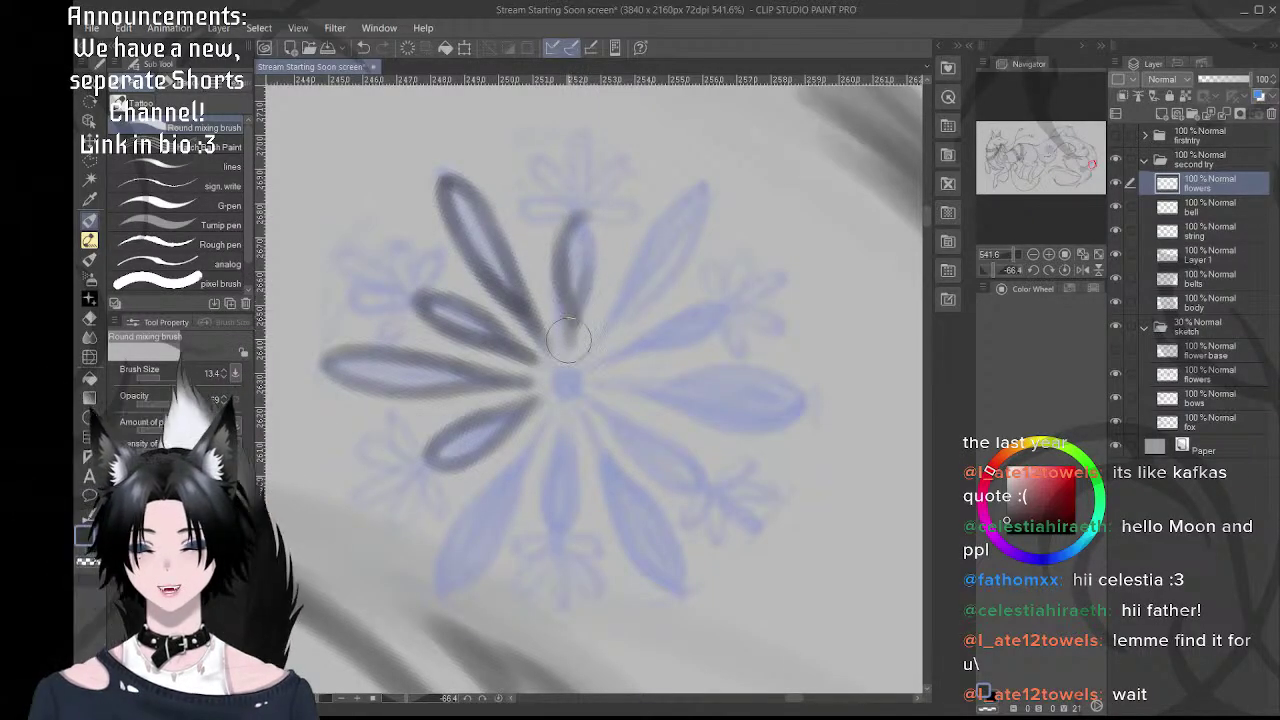
mouse_move(568, 341)
mouse_down()
mouse_move(590, 224)
mouse_move(578, 216)
mouse_move(592, 262)
mouse_move(580, 219)
mouse_move(576, 271)
mouse_move(584, 223)
mouse_move(577, 271)
mouse_move(589, 252)
mouse_move(569, 337)
mouse_move(577, 228)
mouse_move(582, 275)
mouse_up()
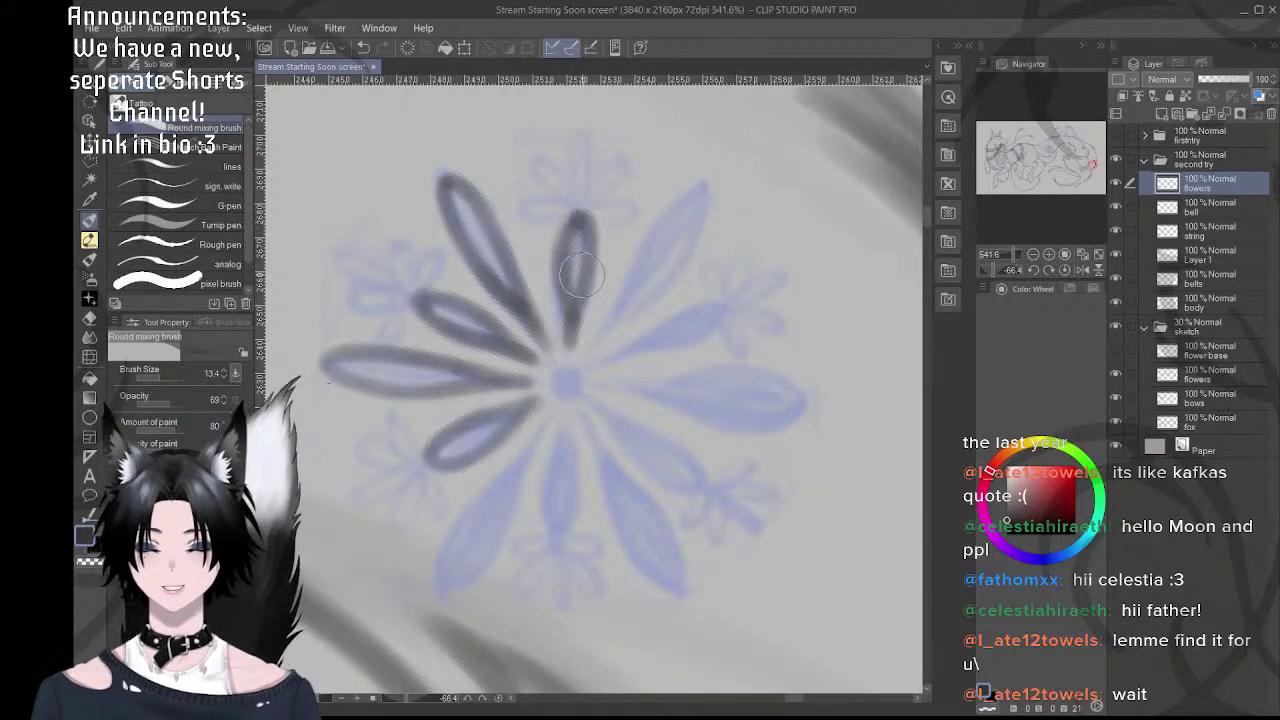
- Ink the third long petal next to the third short petal as a closed teardrop outline
key(shift+space)
mouse_move(738, 358)
mouse_down()
mouse_move(731, 268)
mouse_move(711, 254)
mouse_up()
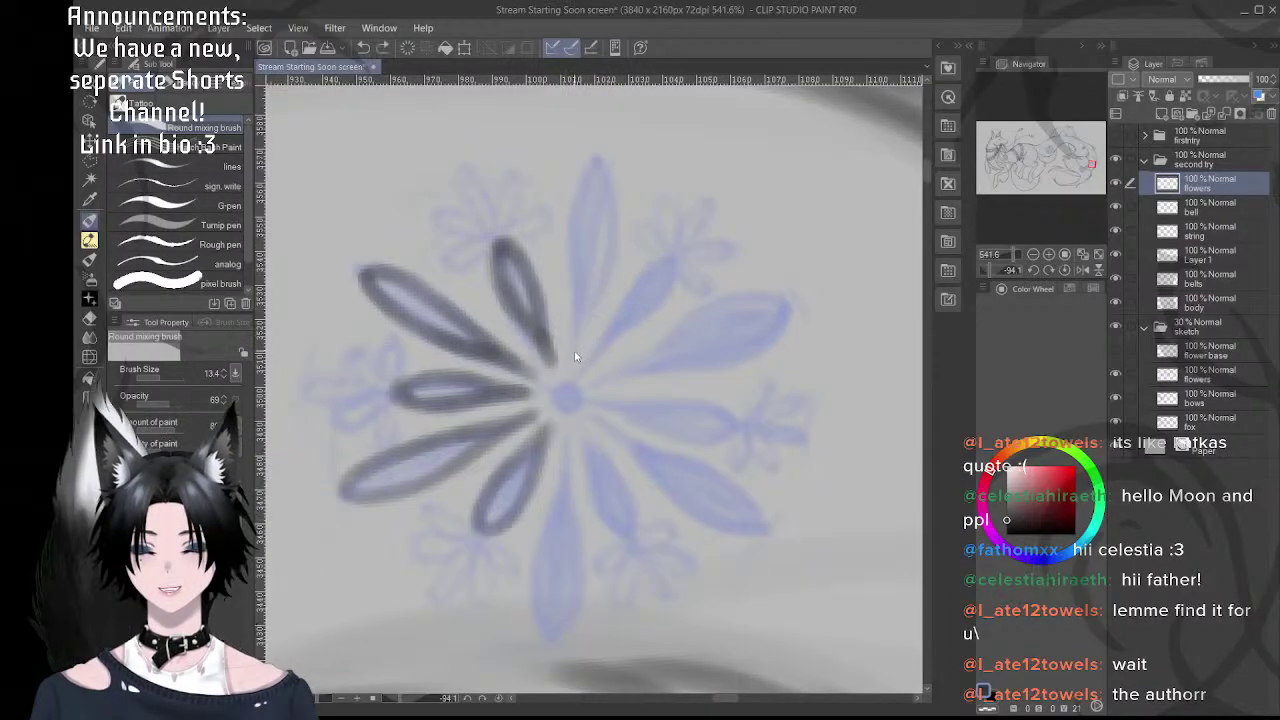
mouse_move(579, 345)
mouse_down()
mouse_move(586, 205)
mouse_move(578, 271)
mouse_move(572, 213)
mouse_move(598, 181)
mouse_up()
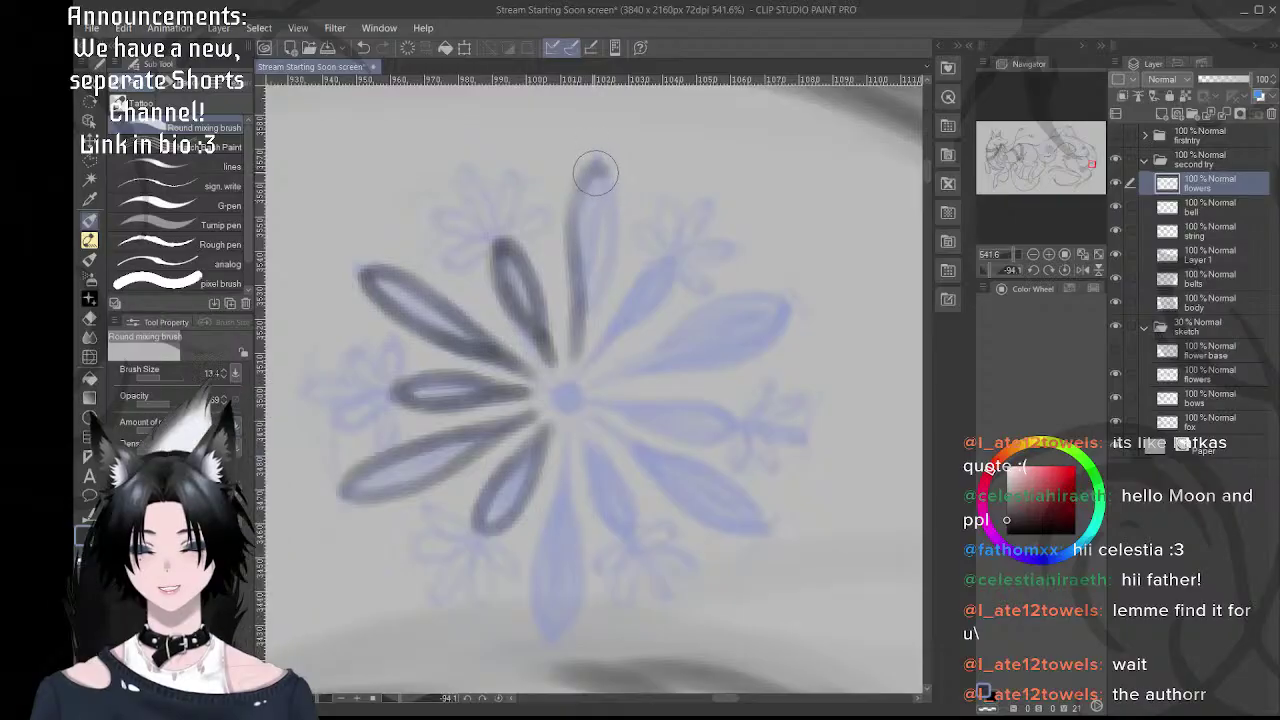
drag(593, 168, 576, 340)
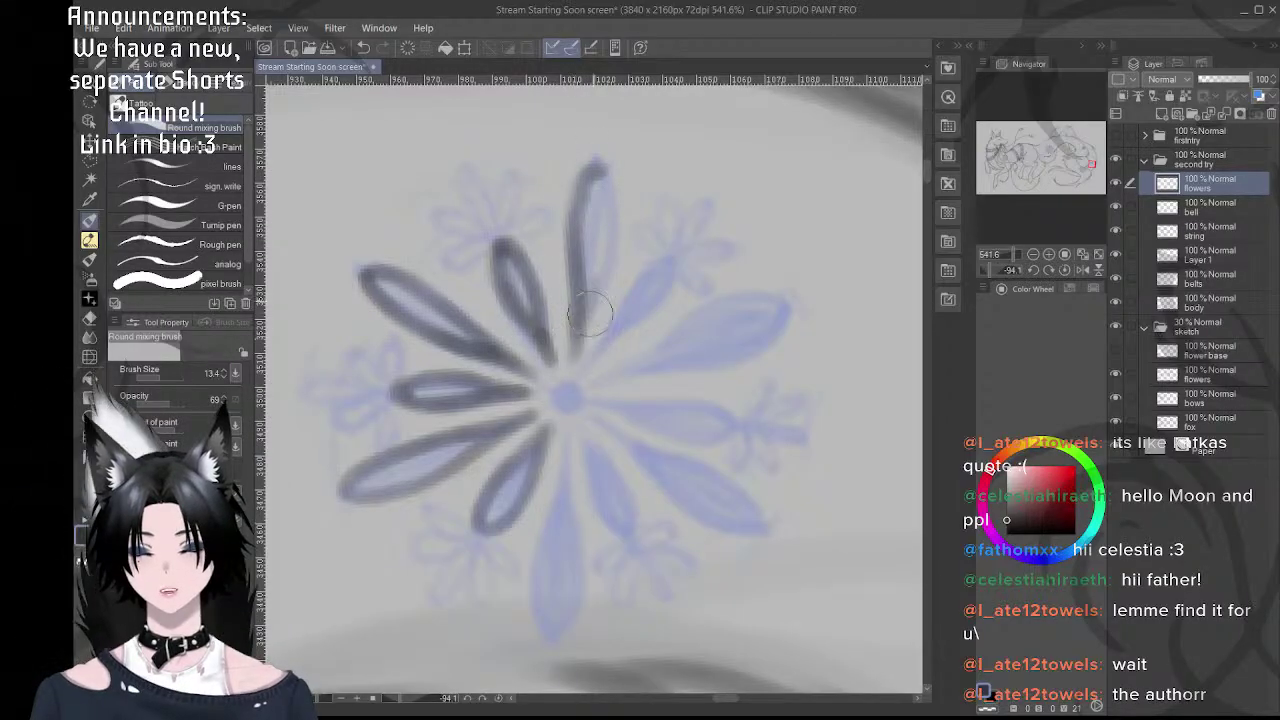
mouse_move(600, 170)
mouse_down()
mouse_move(606, 262)
mouse_move(557, 360)
mouse_up()
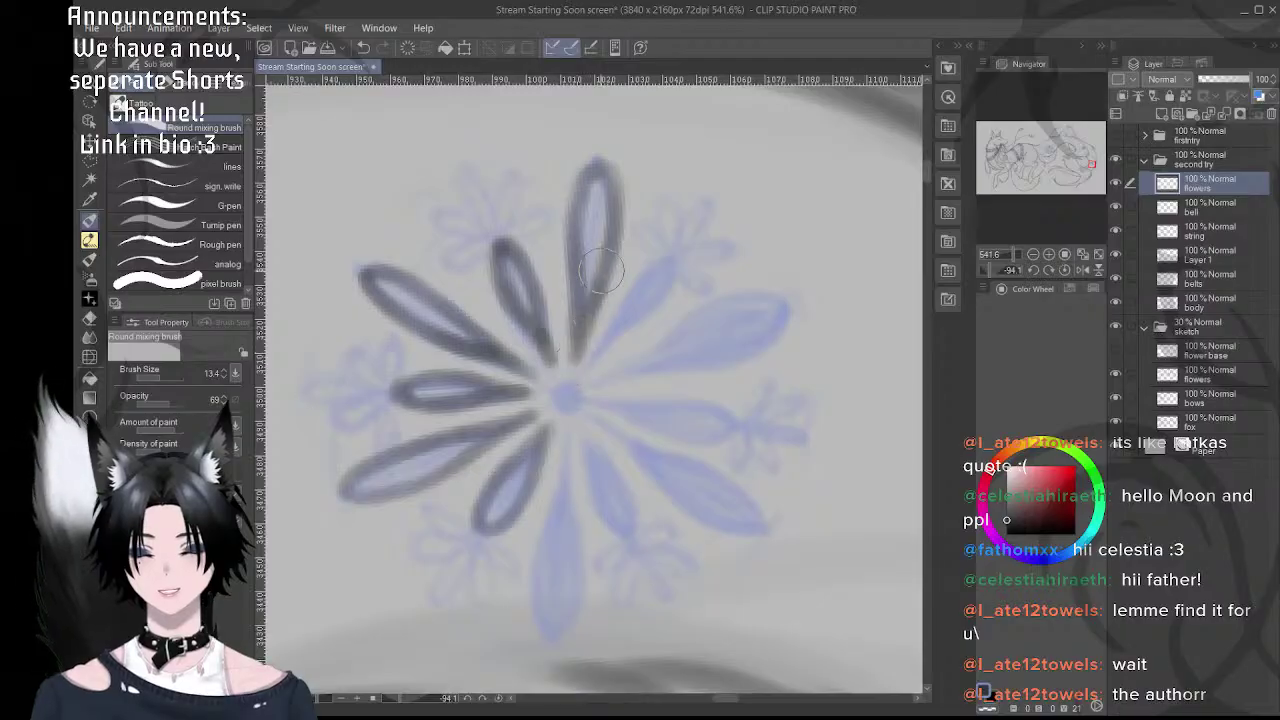
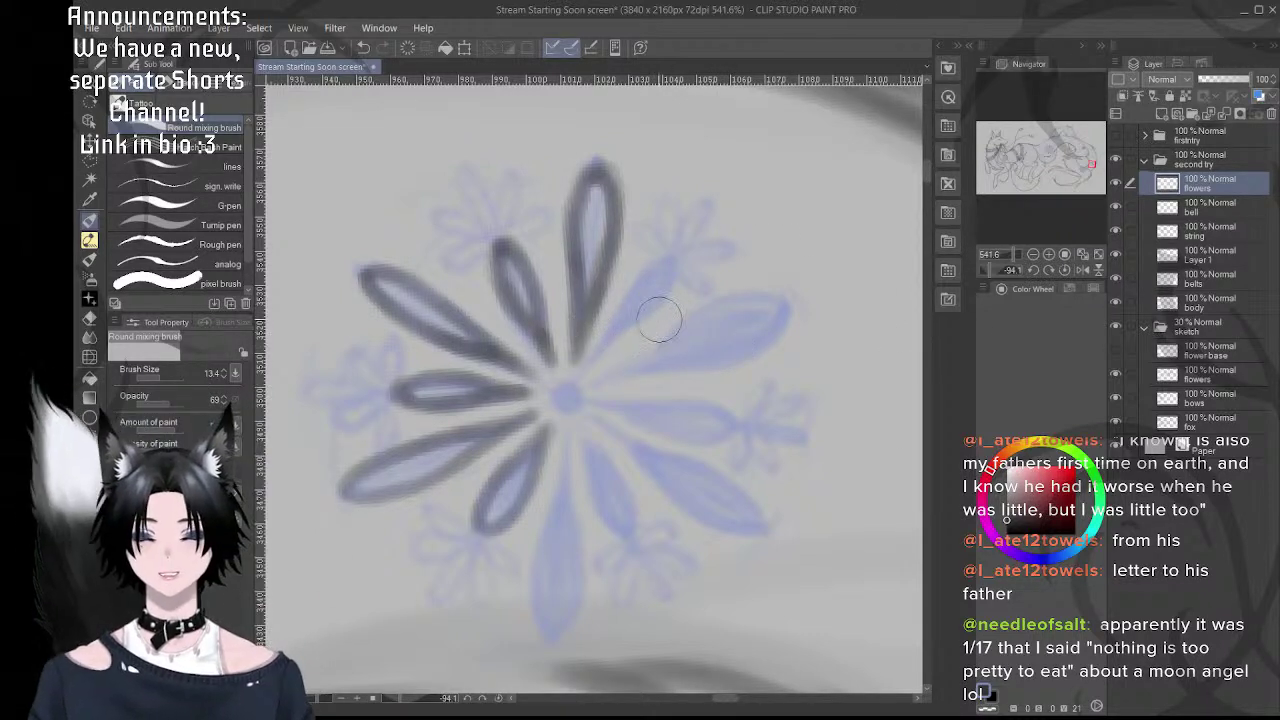
- Ink the fourth long petal, next to the first short petal and pointing towards the tail's outer curve, as a closed teardrop
scroll(660, 318, up, 2)
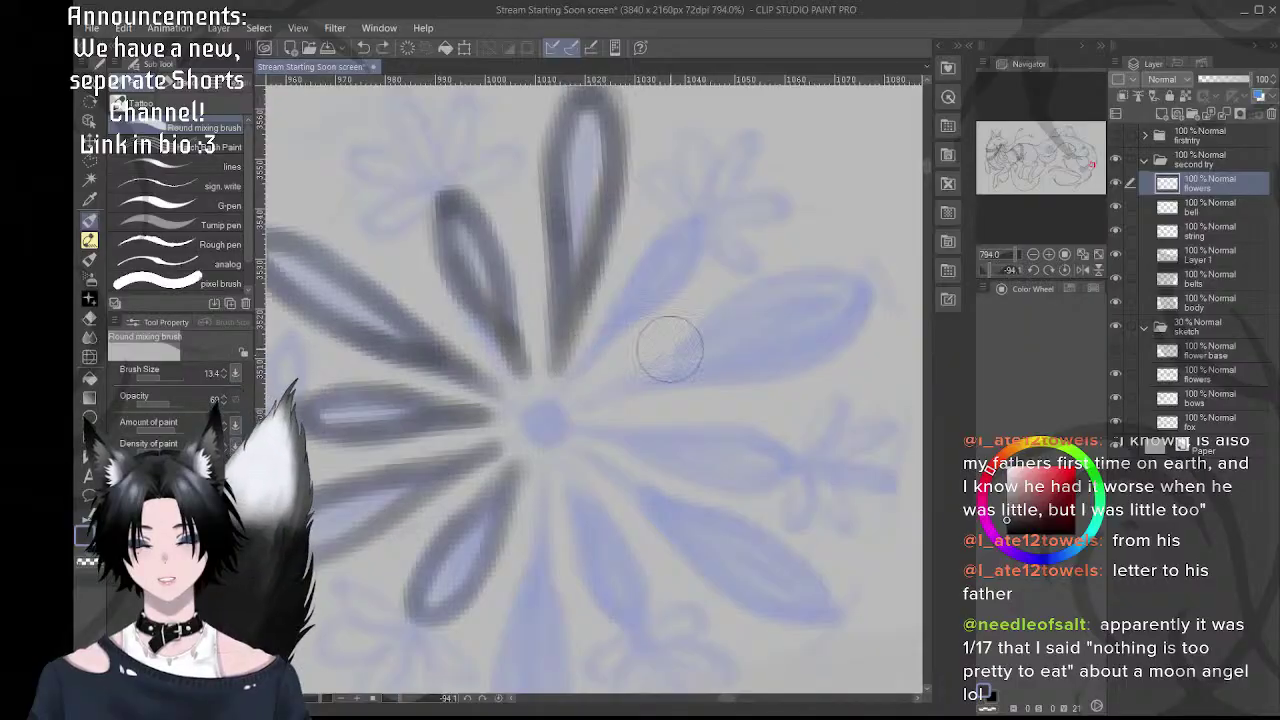
scroll(669, 348, down, 12)
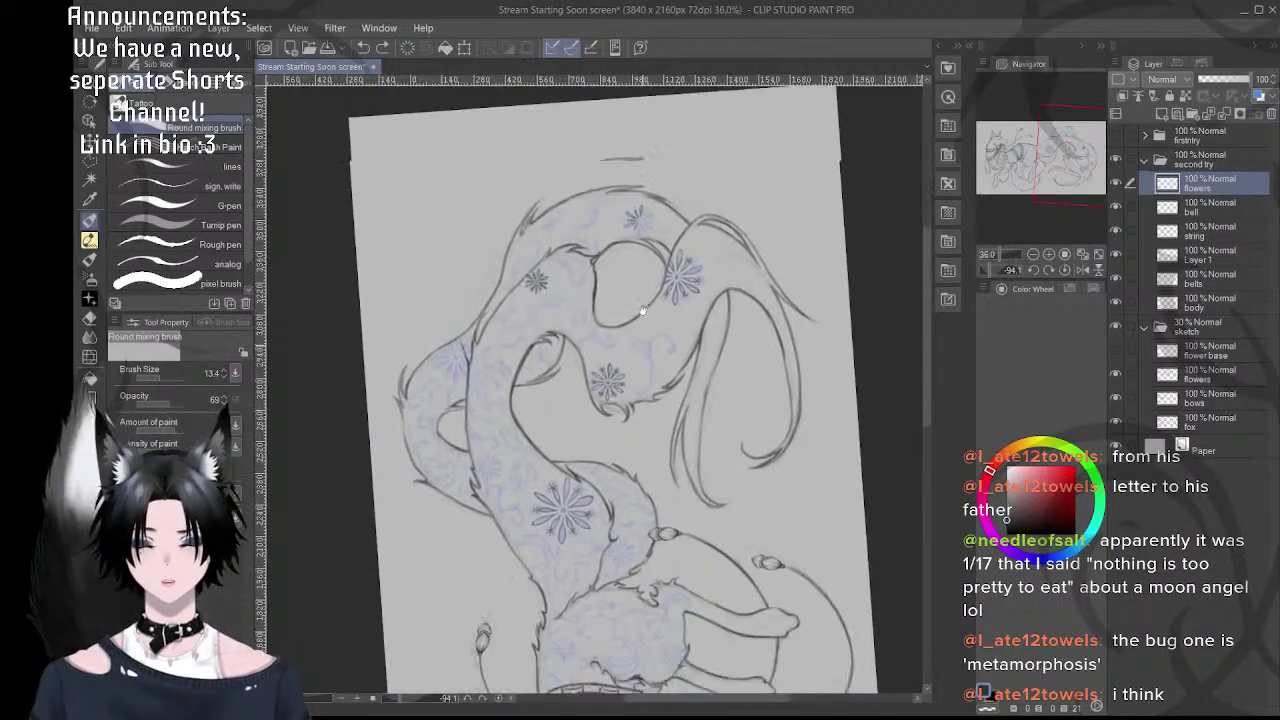
drag(642, 310, 651, 220)
mouse_move(667, 460)
mouse_down()
mouse_move(645, 220)
mouse_move(671, 445)
mouse_up()
scroll(600, 230, up, 5)
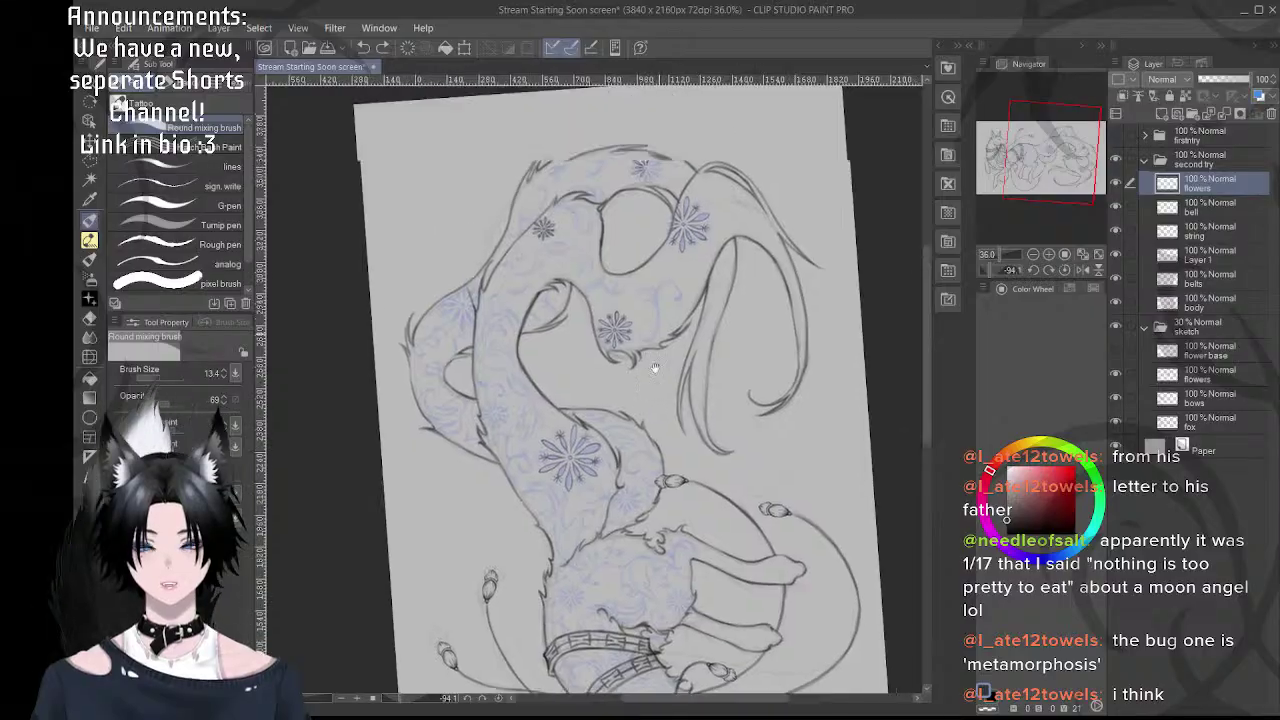
scroll(594, 225, up, 5)
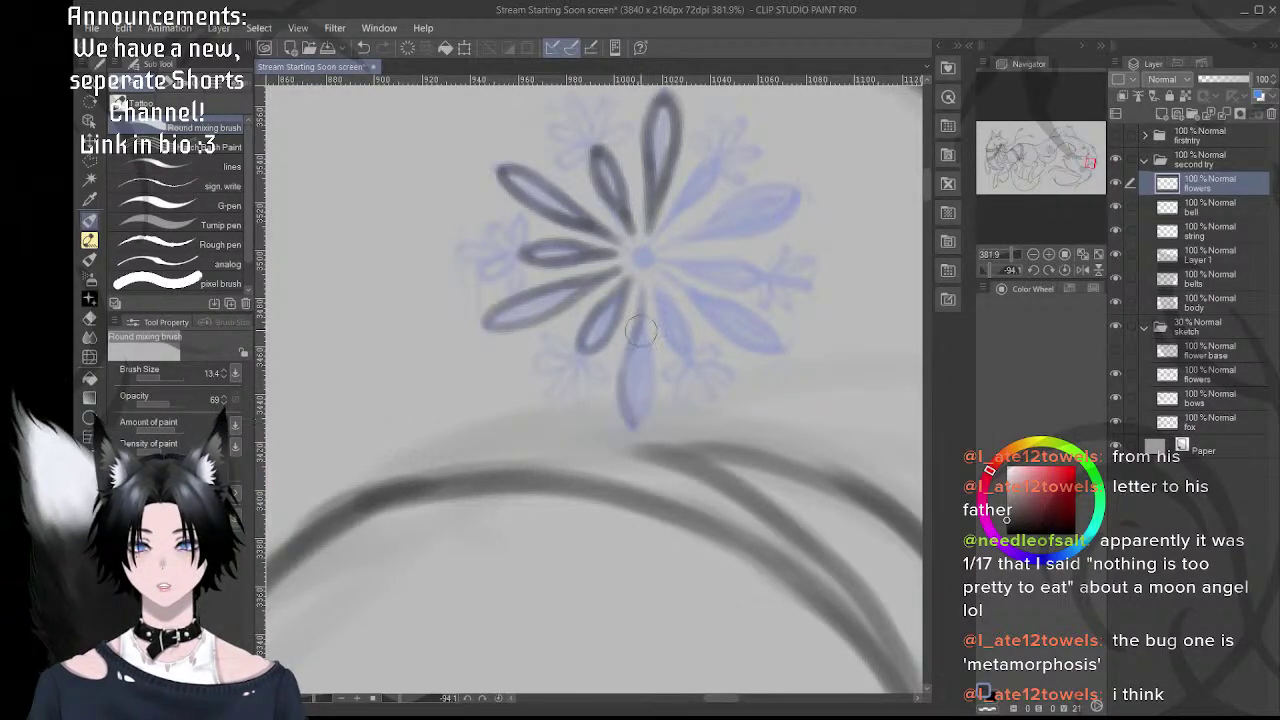
drag(624, 352, 626, 410)
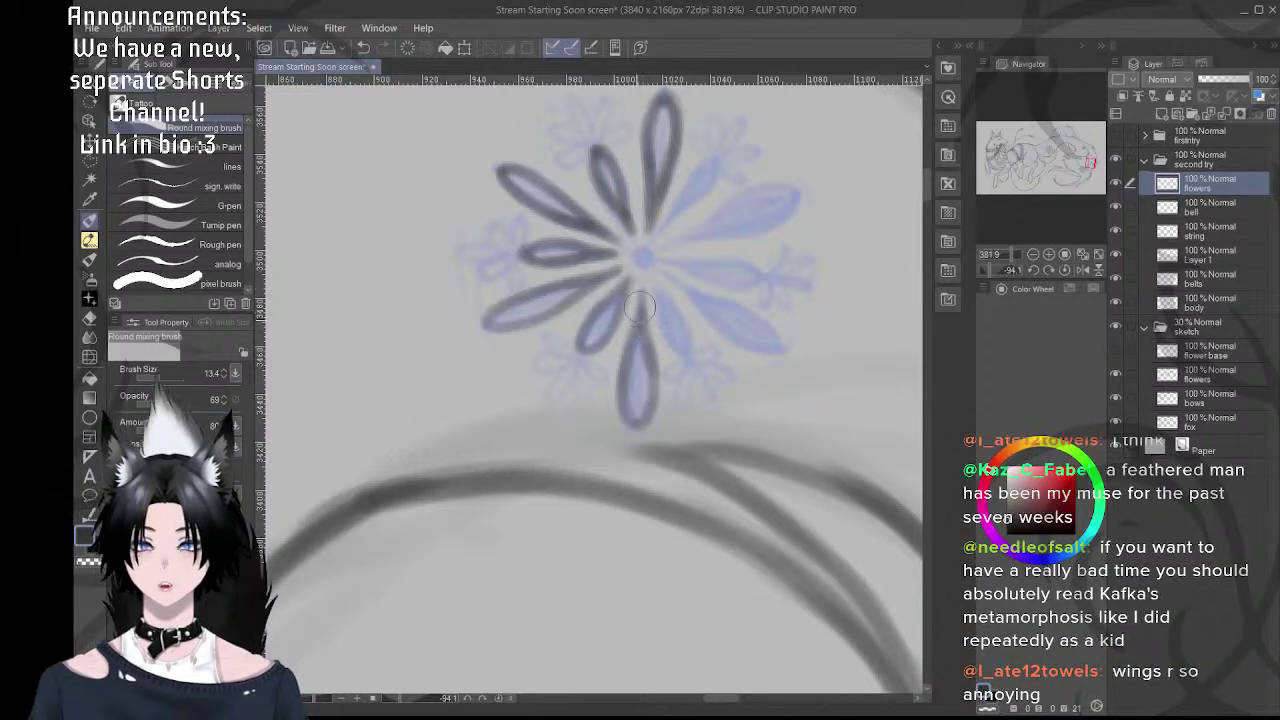
- Ink the fourth short petal, beside the fourth long petal, as a closed teardrop outline
key(shift+space)
drag(729, 252, 788, 321)
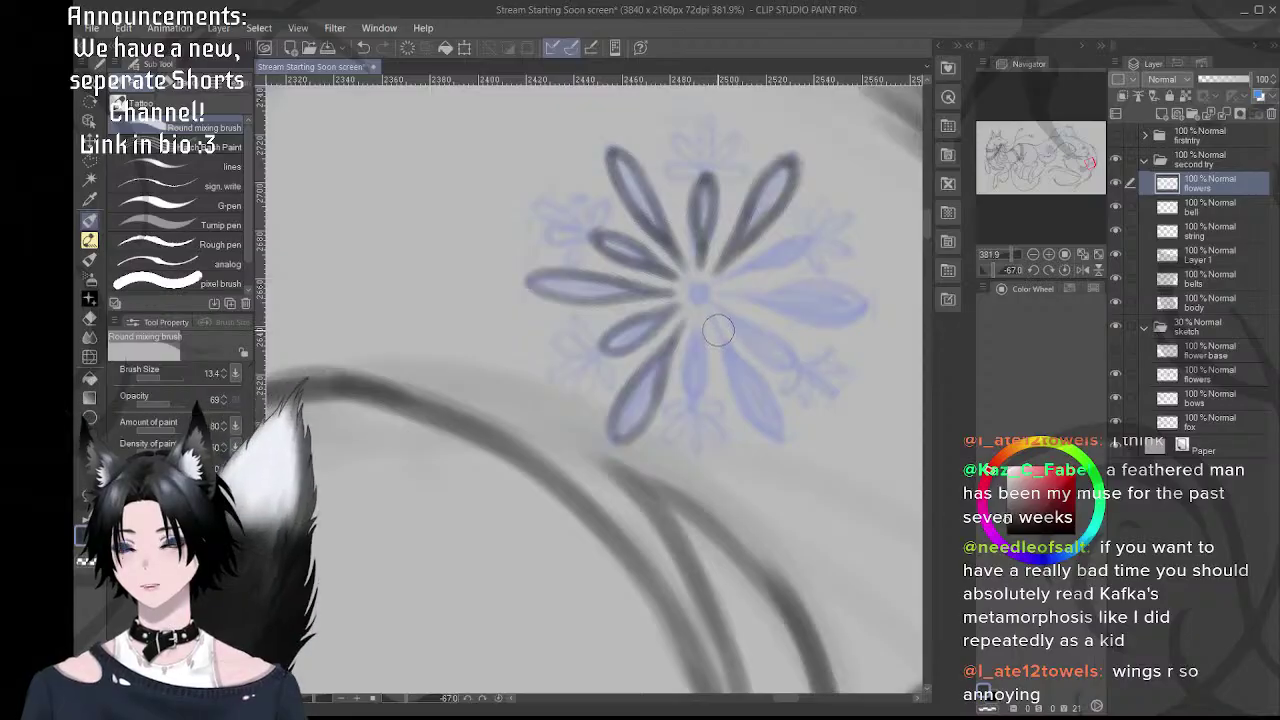
scroll(701, 349, up, 3)
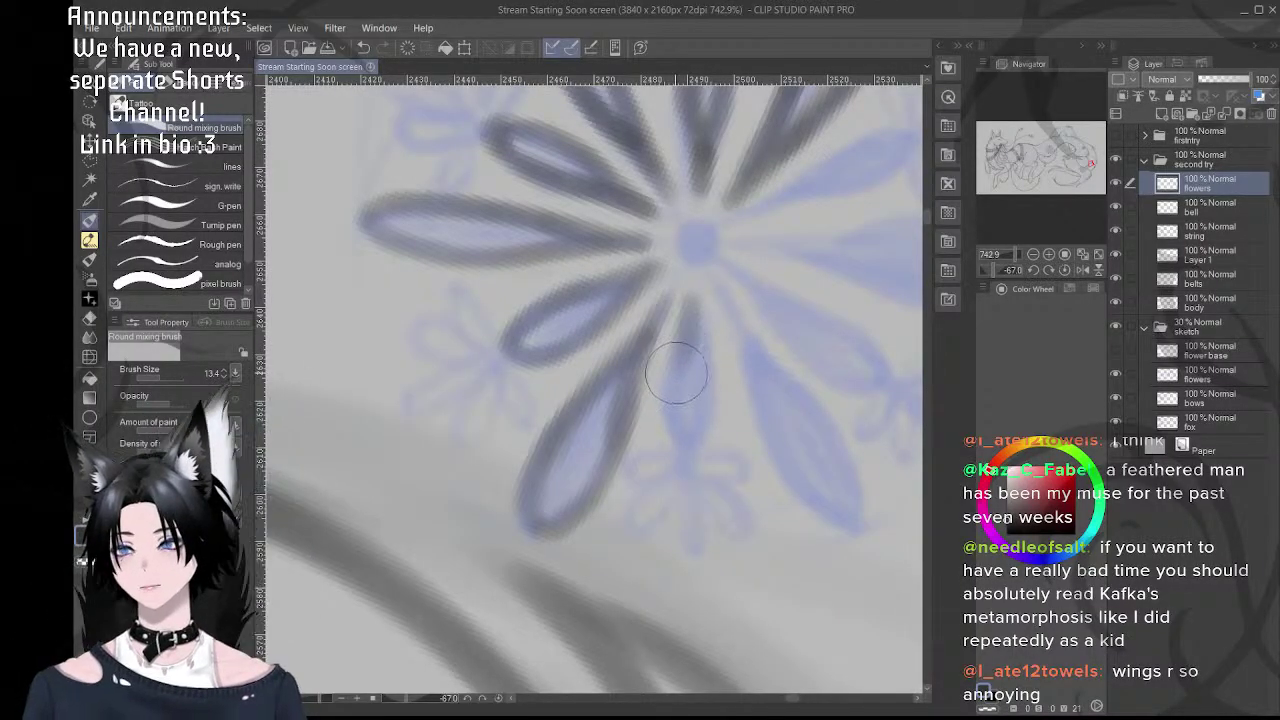
key(ctrl+z)
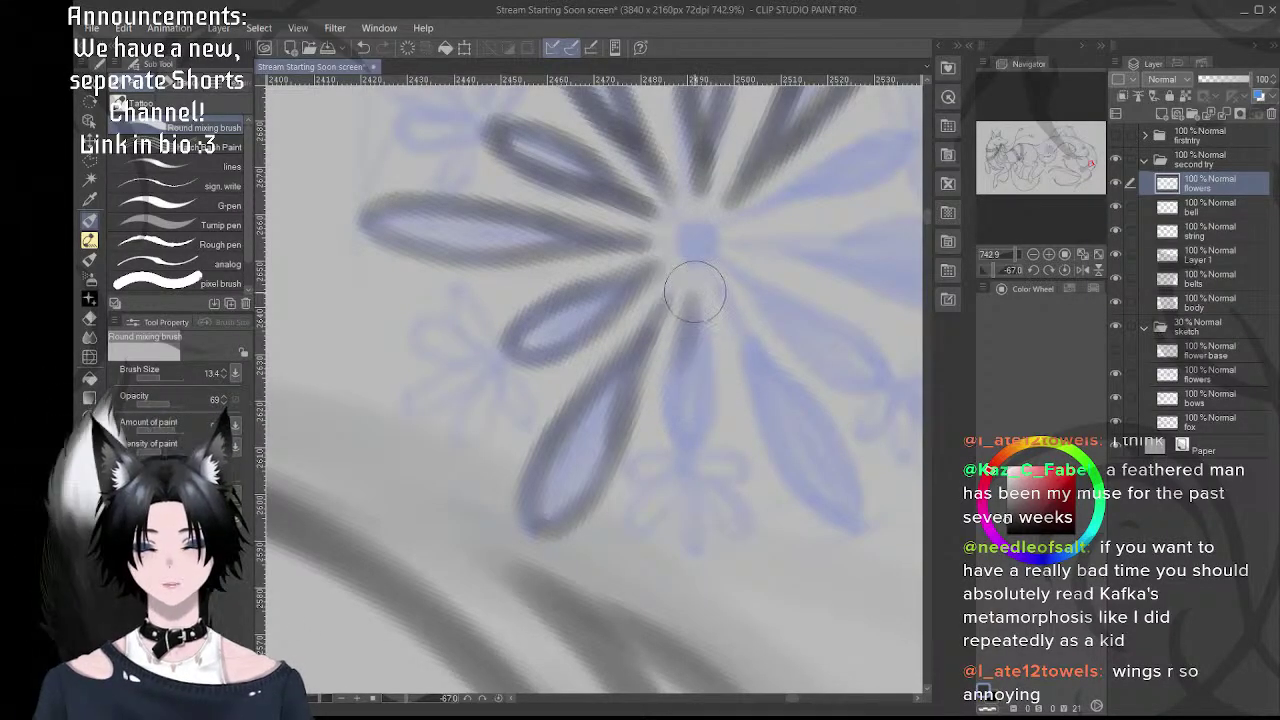
mouse_move(675, 360)
mouse_down()
mouse_move(680, 438)
mouse_move(671, 409)
mouse_move(704, 436)
mouse_move(683, 397)
mouse_up()
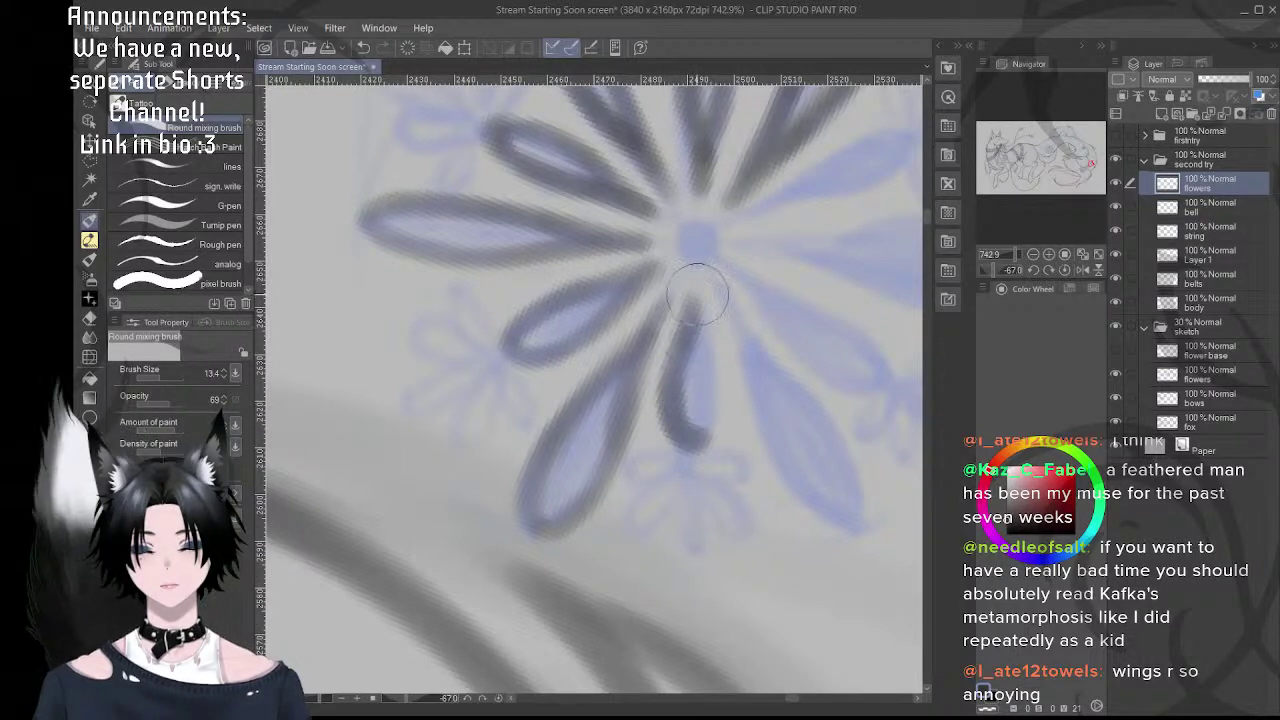
mouse_move(702, 311)
mouse_down()
mouse_move(719, 418)
mouse_move(699, 437)
mouse_move(712, 365)
mouse_move(716, 410)
mouse_up()
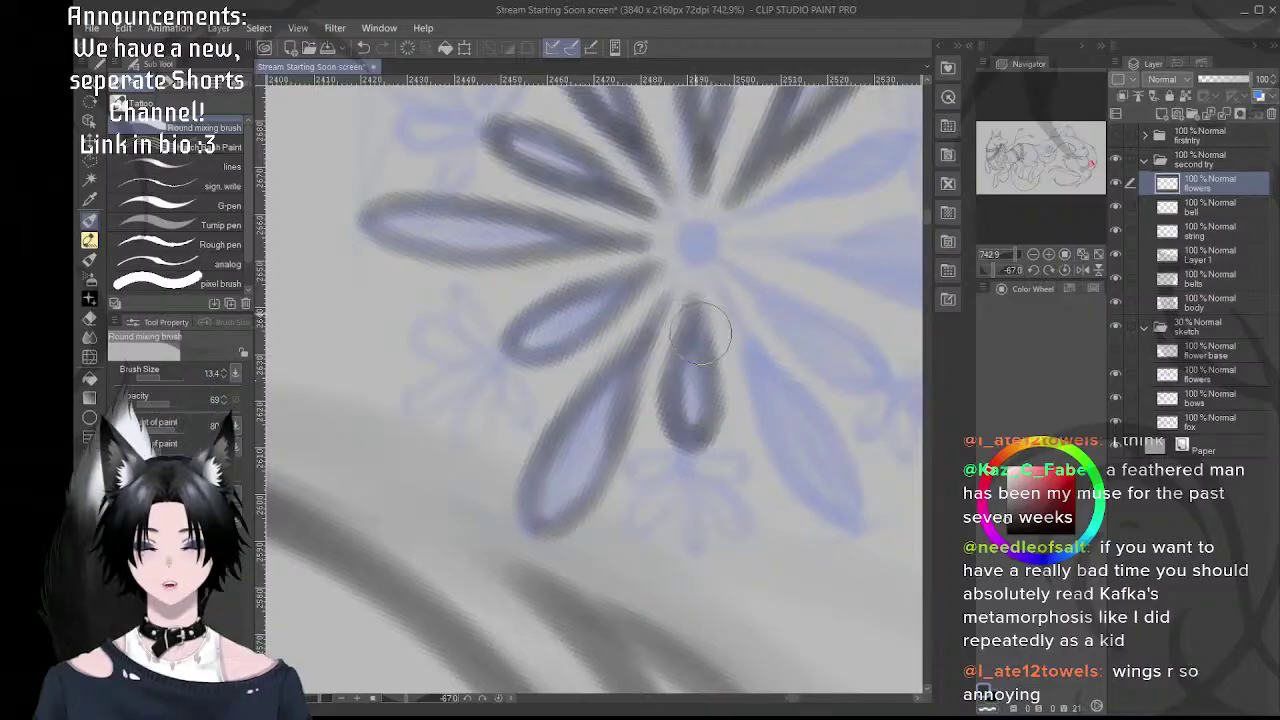
- Ink the fifth long petal, next to the fourth short petal, as a closed teardrop outline
key(shift+space)
drag(737, 312, 675, 377)
mouse_move(680, 331)
mouse_down()
mouse_move(677, 320)
mouse_move(686, 343)
mouse_move(677, 318)
mouse_move(662, 440)
mouse_move(686, 517)
mouse_move(680, 360)
mouse_move(671, 447)
mouse_up()
scroll(677, 318, down, 2)
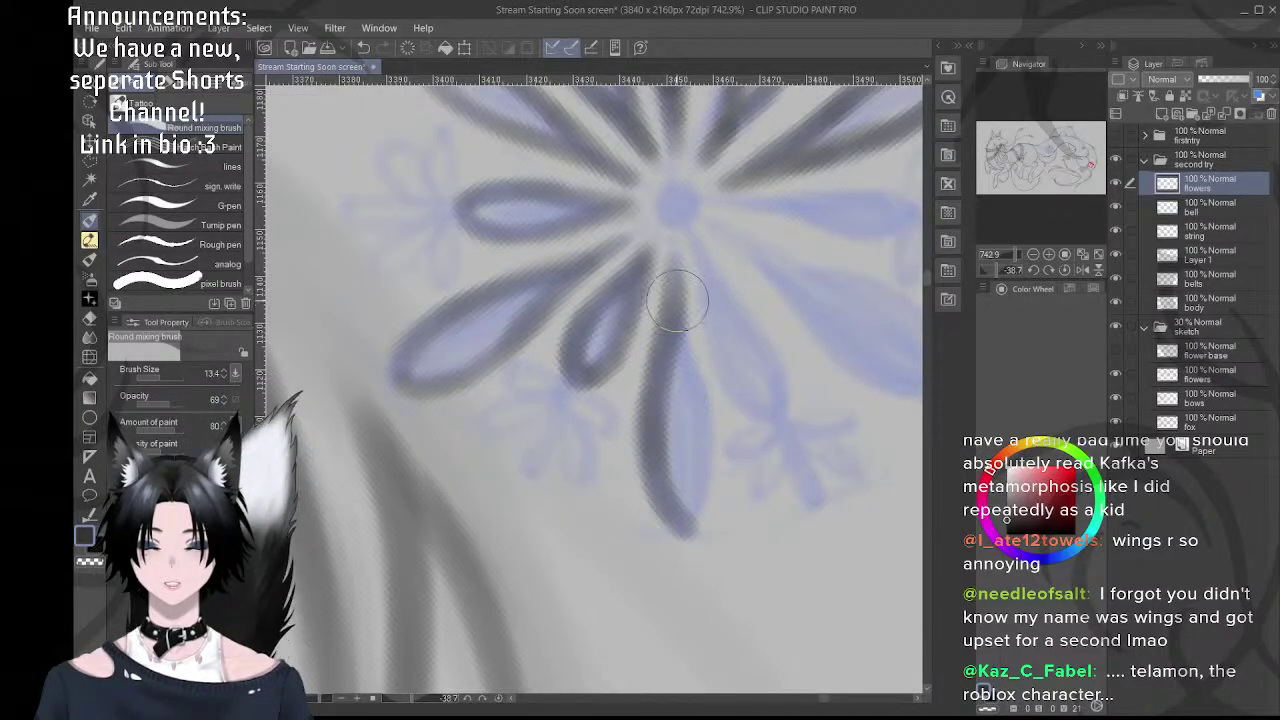
mouse_move(677, 300)
mouse_down()
mouse_move(708, 430)
mouse_move(682, 360)
mouse_move(707, 501)
mouse_move(708, 457)
mouse_move(683, 522)
mouse_move(701, 445)
mouse_move(691, 513)
mouse_move(661, 491)
mouse_move(683, 515)
mouse_move(704, 465)
mouse_move(675, 316)
mouse_move(683, 344)
mouse_move(690, 278)
mouse_move(654, 400)
mouse_up()
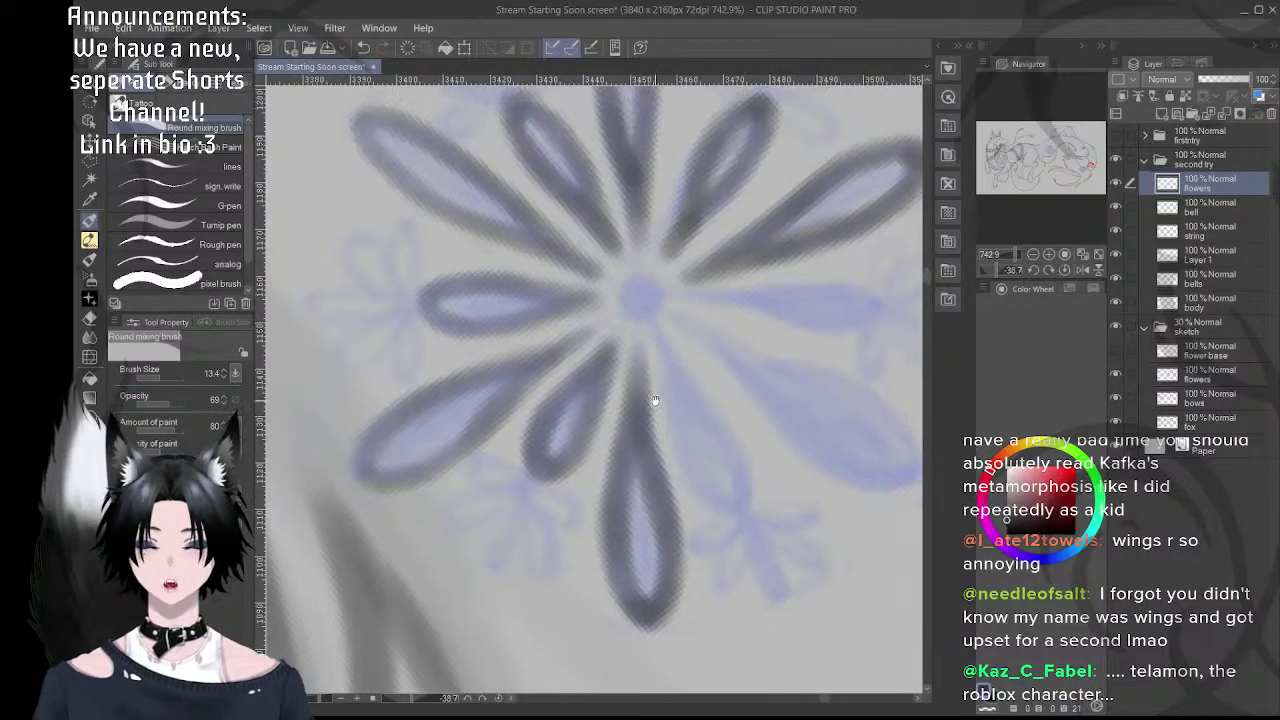
- Ink the fifth short petal beyond the fifth long petal as a closed teardrop and darken its inner point
key(shift+space)
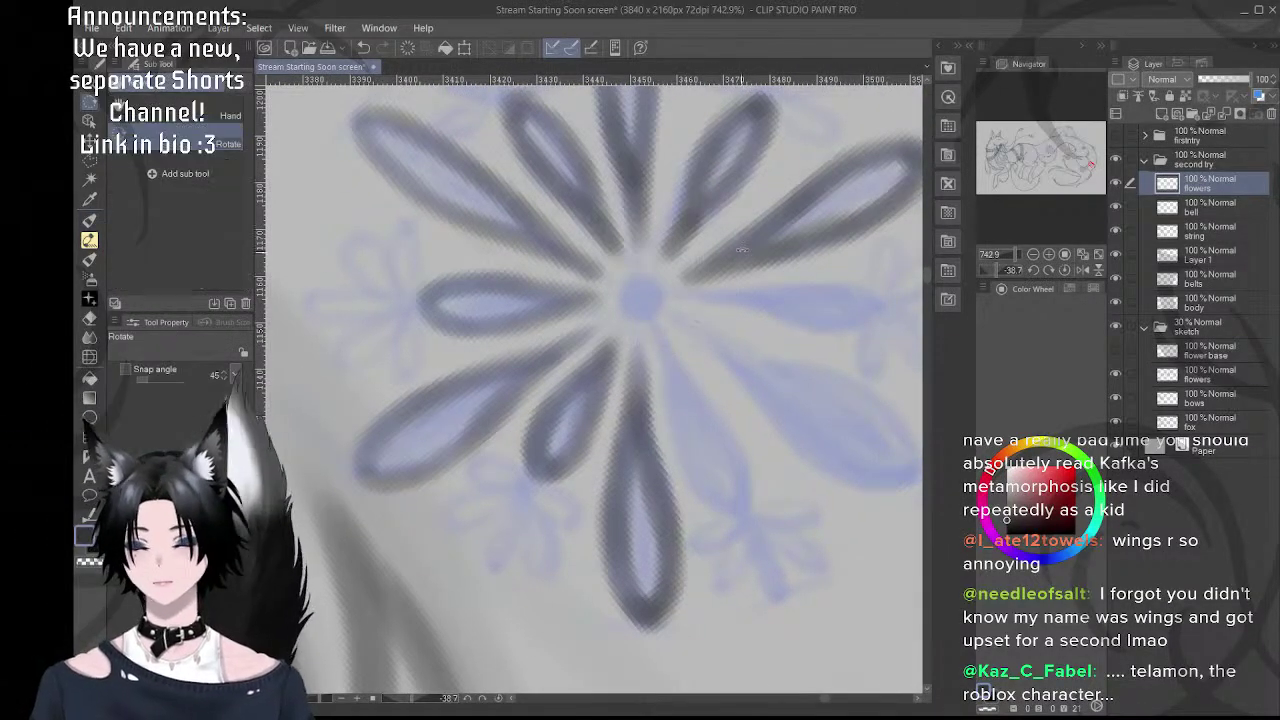
drag(740, 249, 787, 329)
drag(691, 426, 685, 380)
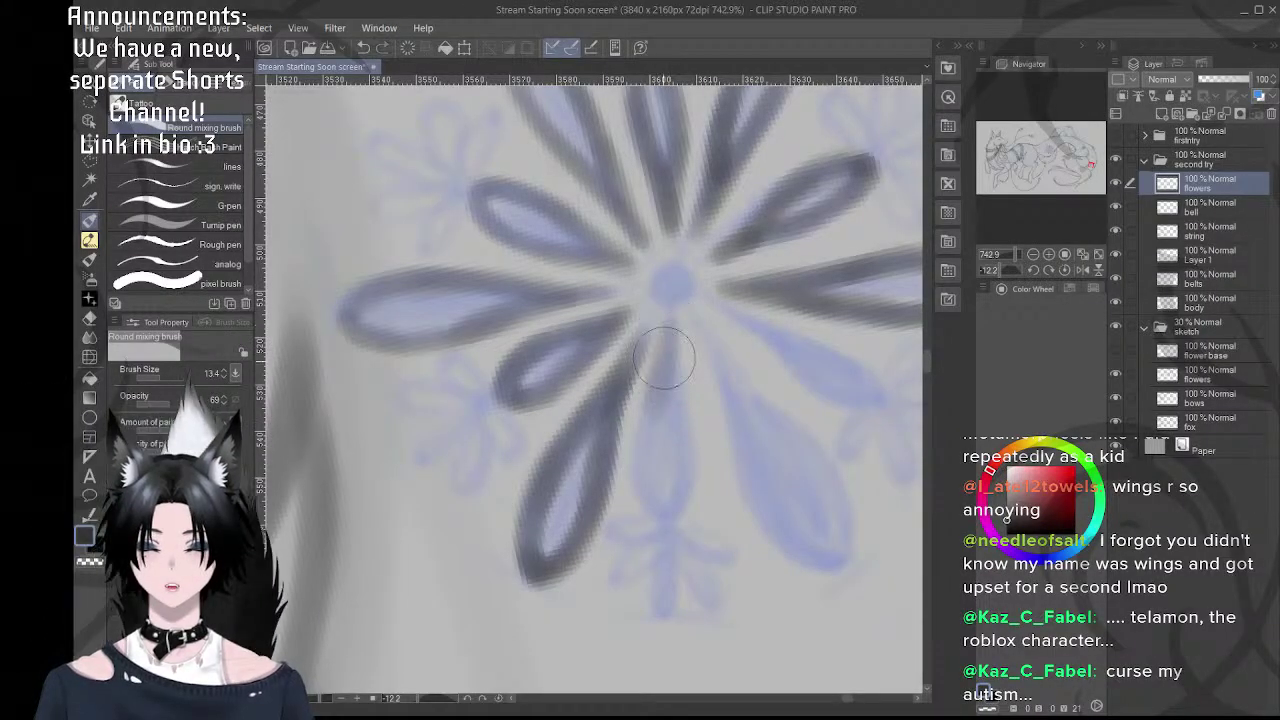
mouse_move(664, 358)
mouse_down()
mouse_move(640, 470)
mouse_move(677, 514)
mouse_move(657, 491)
mouse_move(650, 400)
mouse_up()
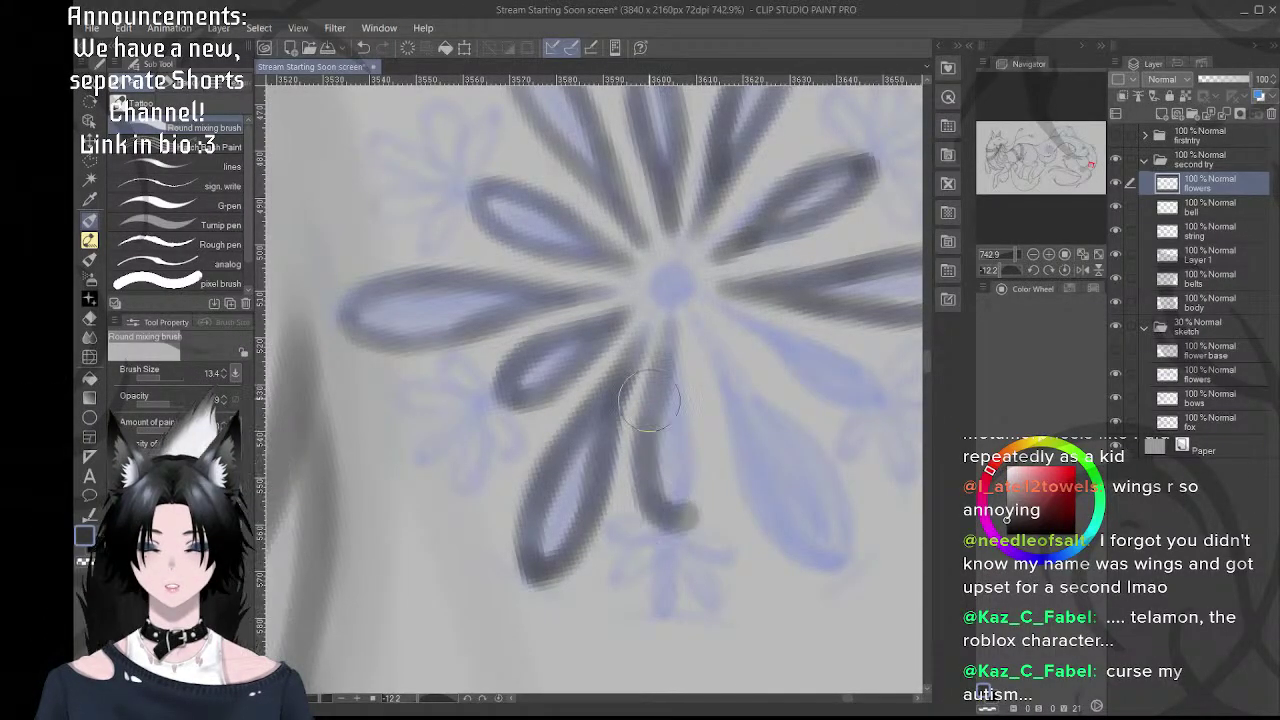
mouse_move(670, 328)
mouse_down()
mouse_move(700, 479)
mouse_move(693, 436)
mouse_move(681, 512)
mouse_move(699, 471)
mouse_move(658, 504)
mouse_move(650, 468)
mouse_move(668, 512)
mouse_move(660, 440)
mouse_up()
mouse_move(675, 338)
mouse_down()
mouse_move(690, 429)
mouse_move(680, 390)
mouse_move(681, 509)
mouse_move(696, 484)
mouse_move(685, 505)
mouse_move(689, 413)
mouse_move(696, 454)
mouse_move(672, 320)
mouse_move(660, 470)
mouse_up()
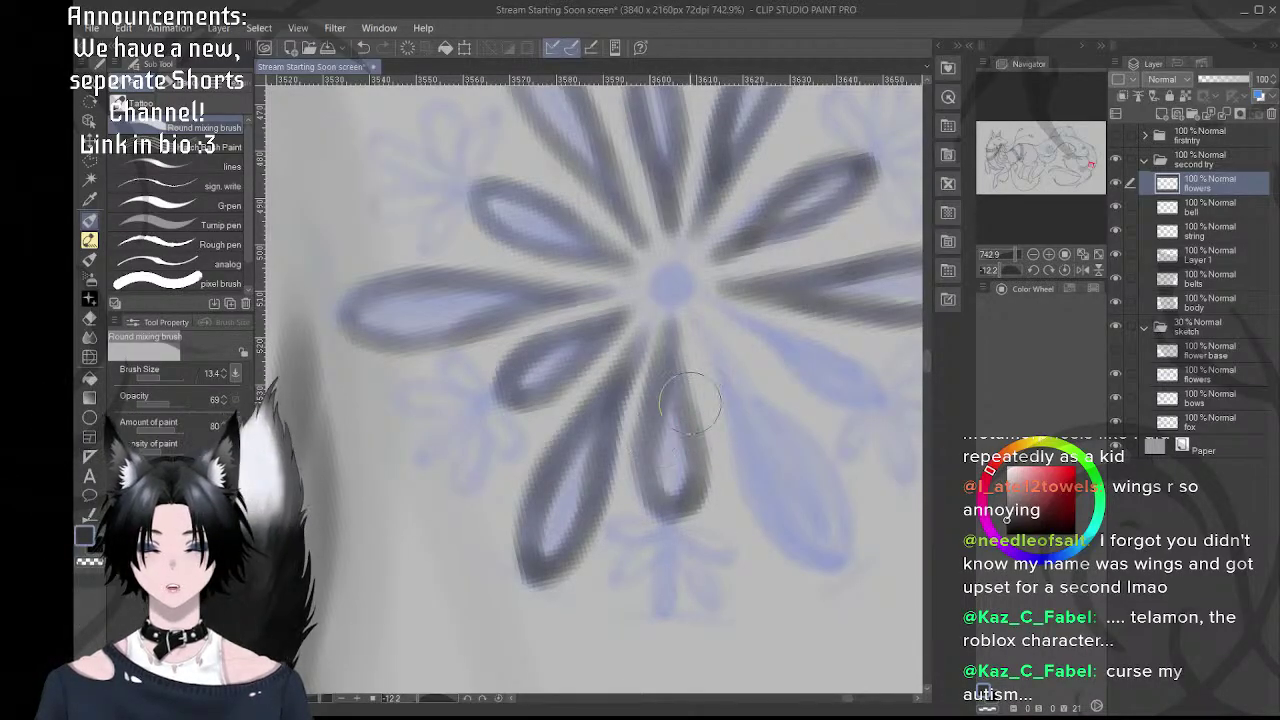
key(shift+space)
mouse_move(766, 392)
mouse_down()
mouse_move(729, 506)
mouse_move(758, 459)
mouse_move(669, 400)
mouse_up()
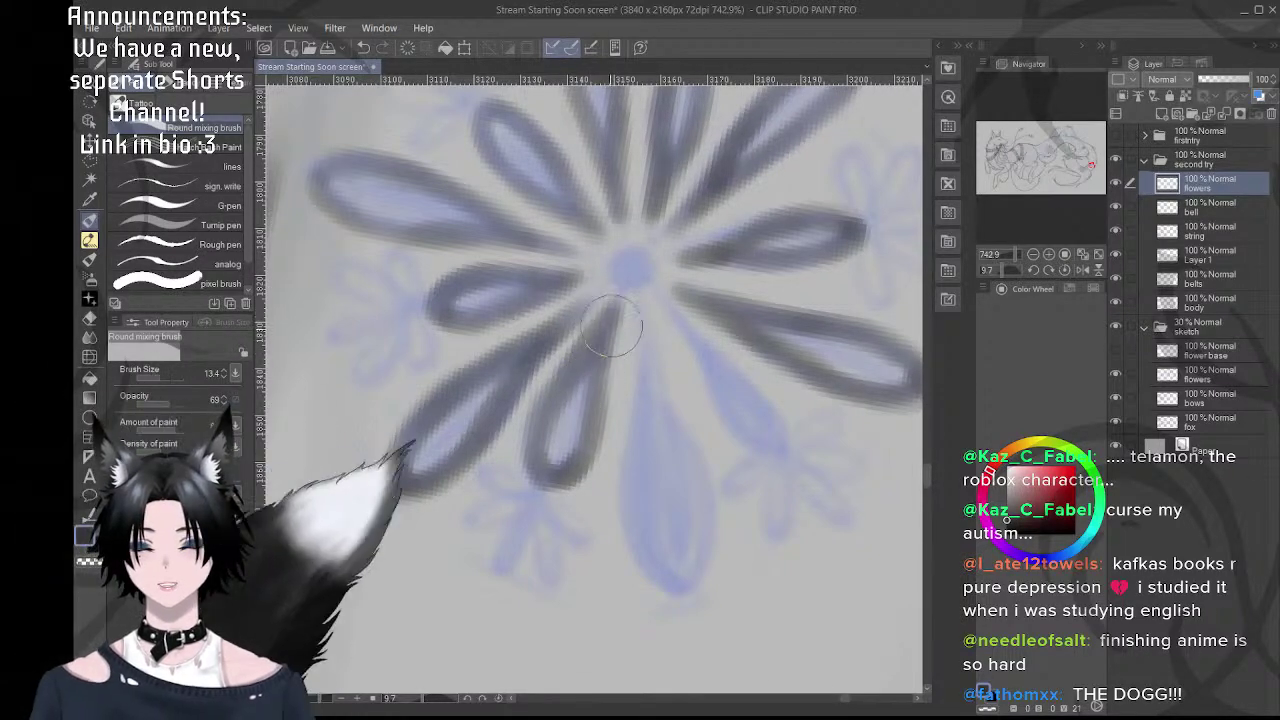
drag(609, 328, 592, 428)
mouse_move(609, 335)
mouse_down()
mouse_move(600, 413)
mouse_move(587, 379)
mouse_up()
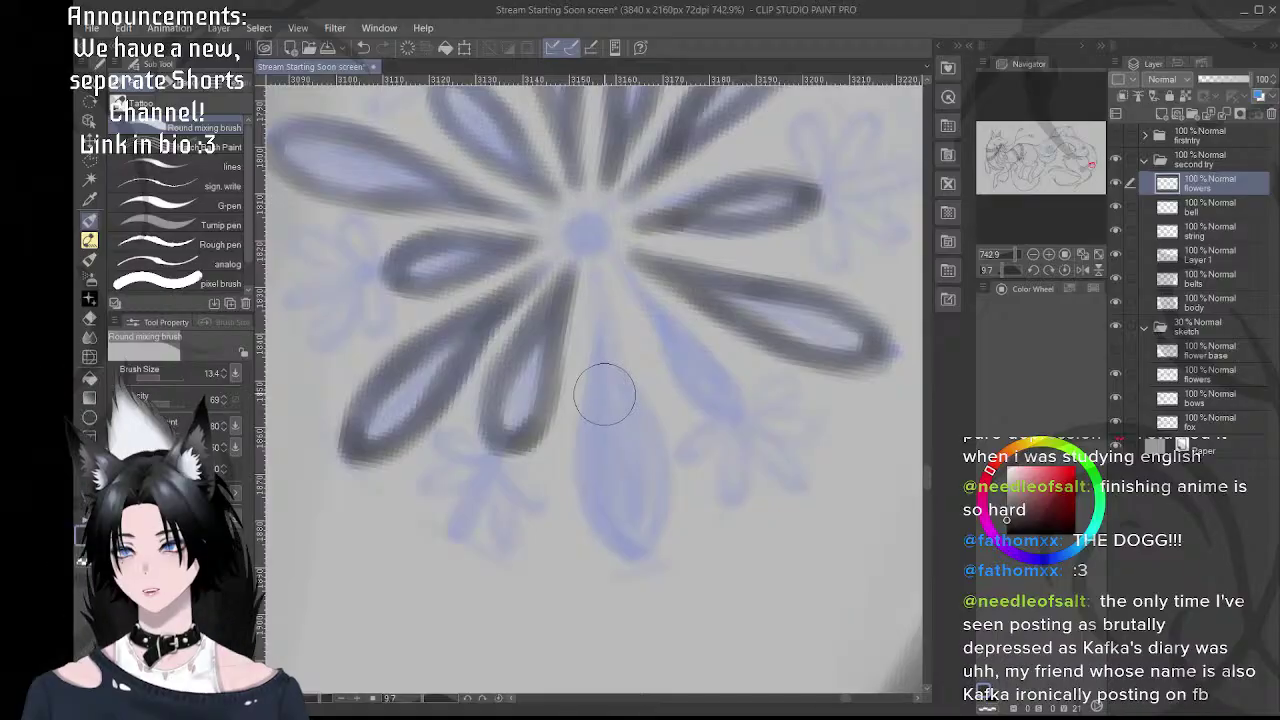
- Ink the sixth long petal, next to the fifth short petal, as a closed teardrop with a darkened inner point
key(r)
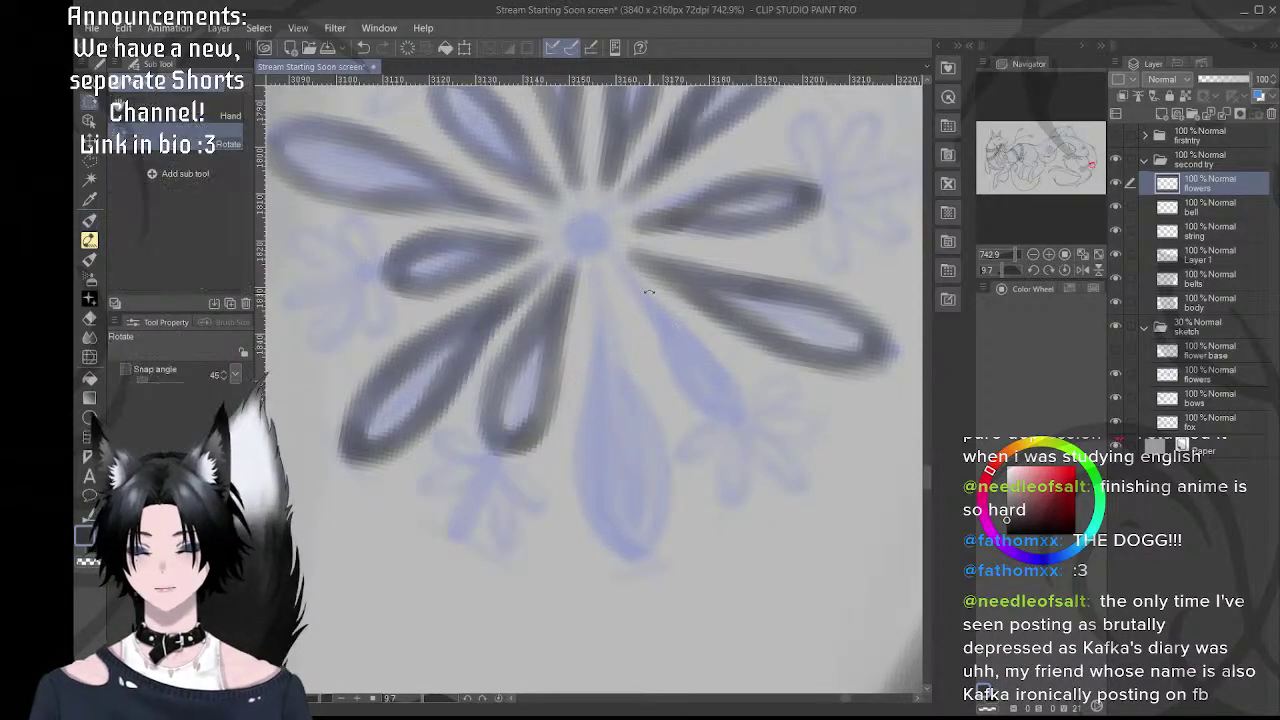
mouse_move(646, 291)
mouse_down()
mouse_move(675, 295)
mouse_move(604, 364)
mouse_move(604, 382)
mouse_up()
key(ctrl+z)
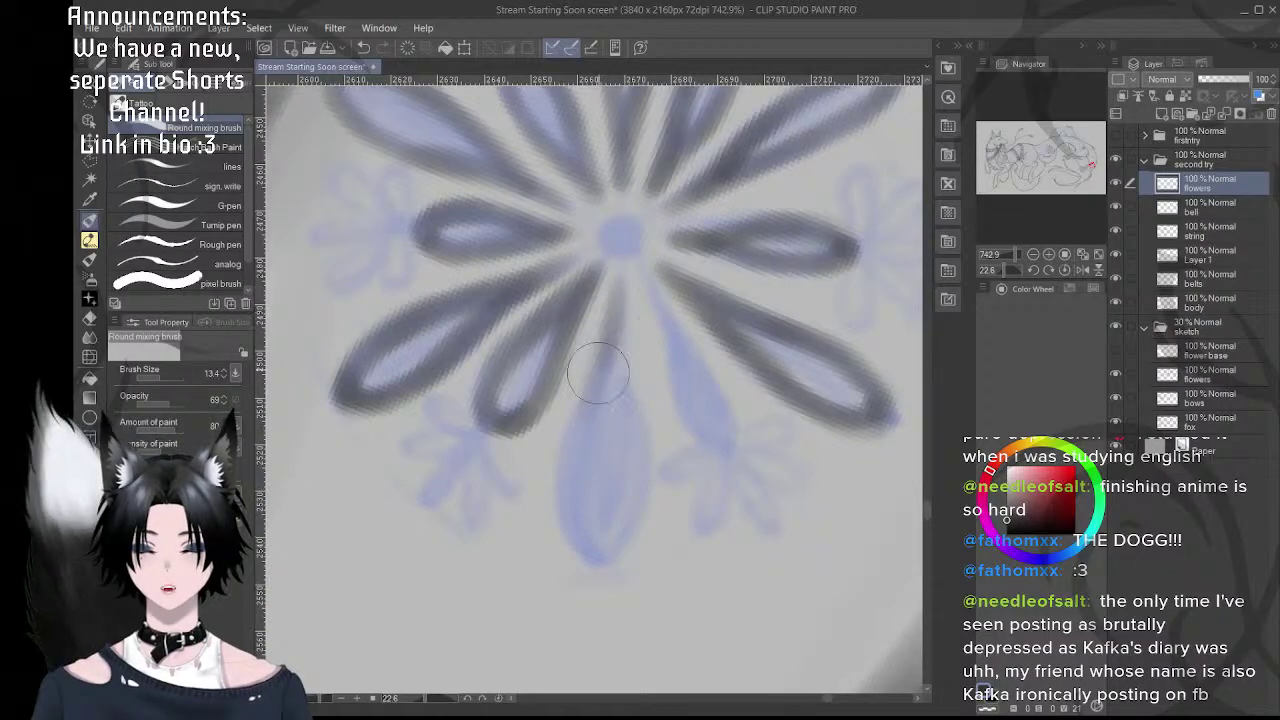
mouse_move(590, 400)
mouse_down()
mouse_move(614, 300)
mouse_move(570, 480)
mouse_move(582, 475)
mouse_move(574, 493)
mouse_move(604, 568)
mouse_move(576, 531)
mouse_move(594, 392)
mouse_move(581, 523)
mouse_move(575, 471)
mouse_move(637, 369)
mouse_up()
mouse_move(637, 287)
mouse_down()
mouse_move(650, 392)
mouse_move(640, 277)
mouse_move(640, 485)
mouse_up()
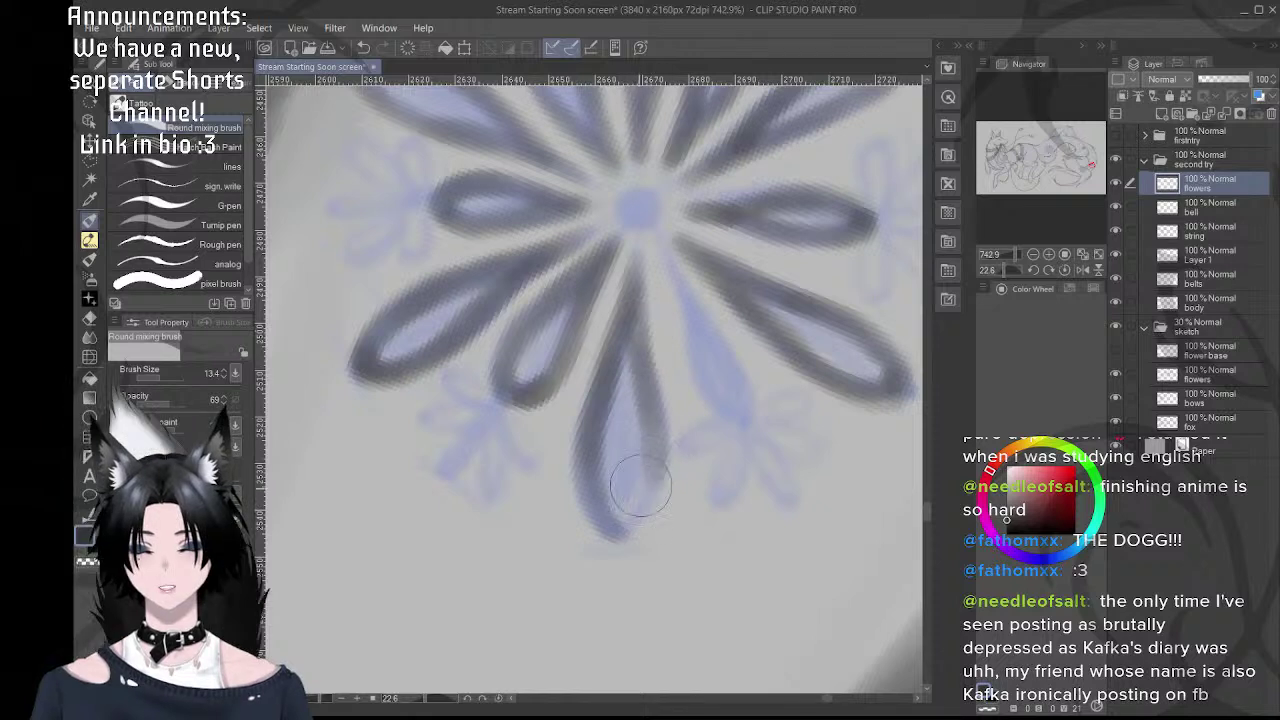
mouse_move(617, 527)
mouse_down()
mouse_move(648, 490)
mouse_move(623, 532)
mouse_move(604, 511)
mouse_move(648, 493)
mouse_move(648, 428)
mouse_up()
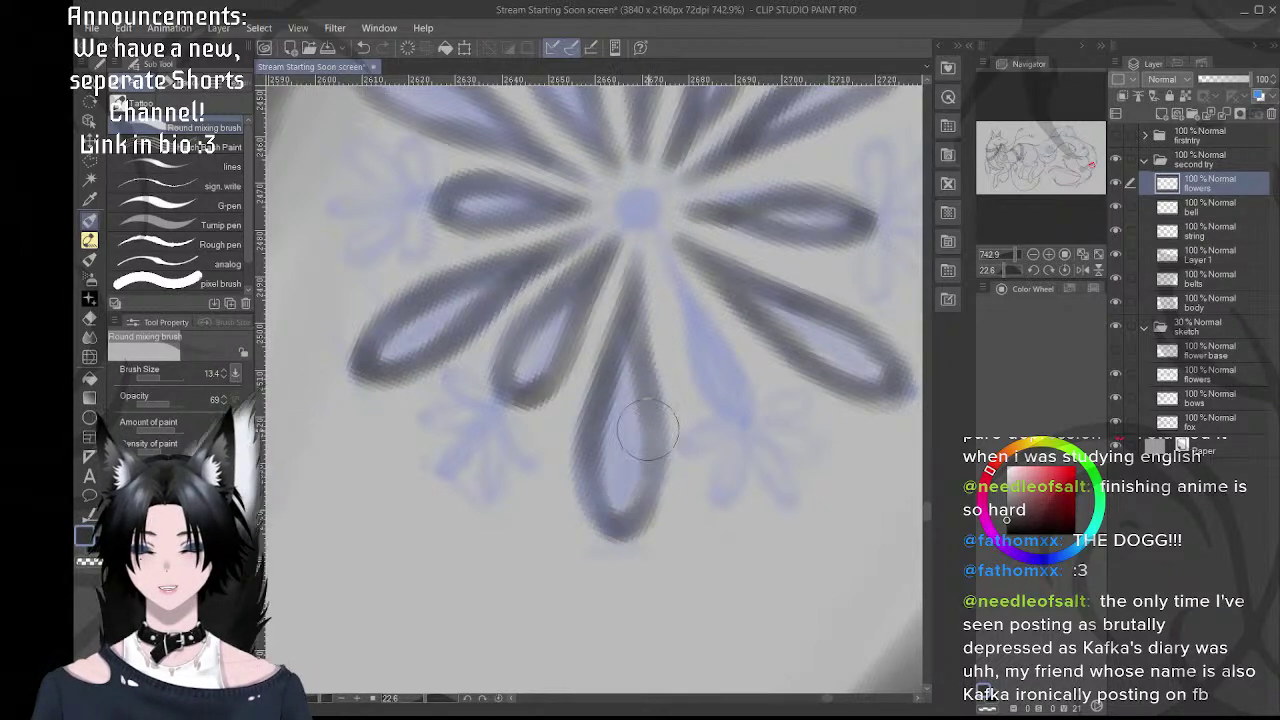
mouse_move(603, 518)
mouse_down()
mouse_move(600, 482)
mouse_move(650, 460)
mouse_move(640, 292)
mouse_move(648, 373)
mouse_up()
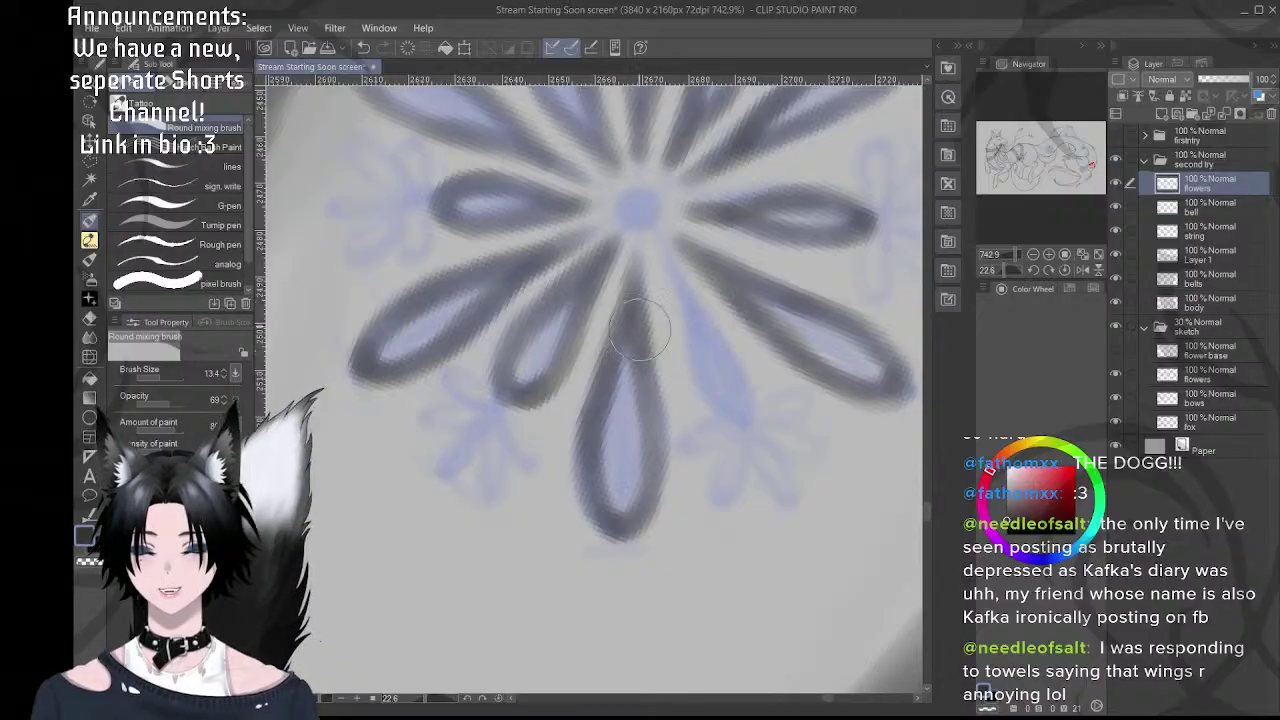
- Ink the sixth short petal in the flower's last remaining gap as a closed teardrop outline
key(shift+space)
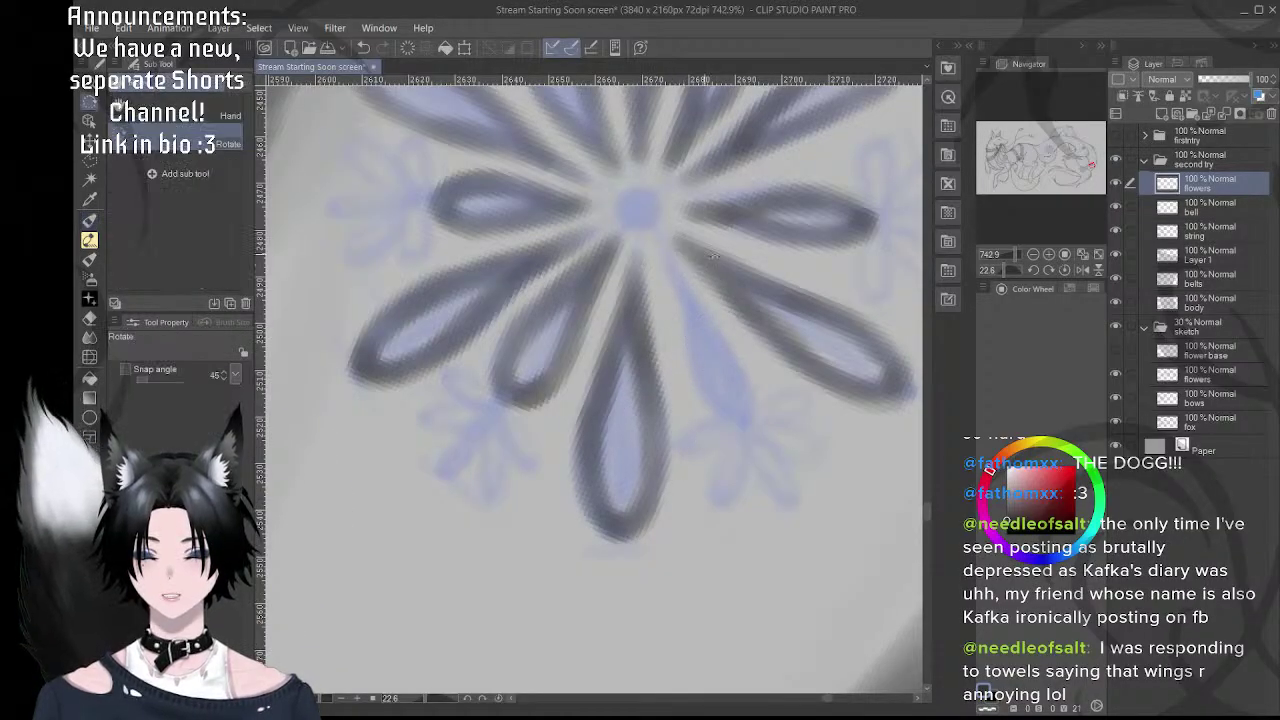
drag(717, 346, 724, 389)
key(space)
drag(704, 310, 635, 286)
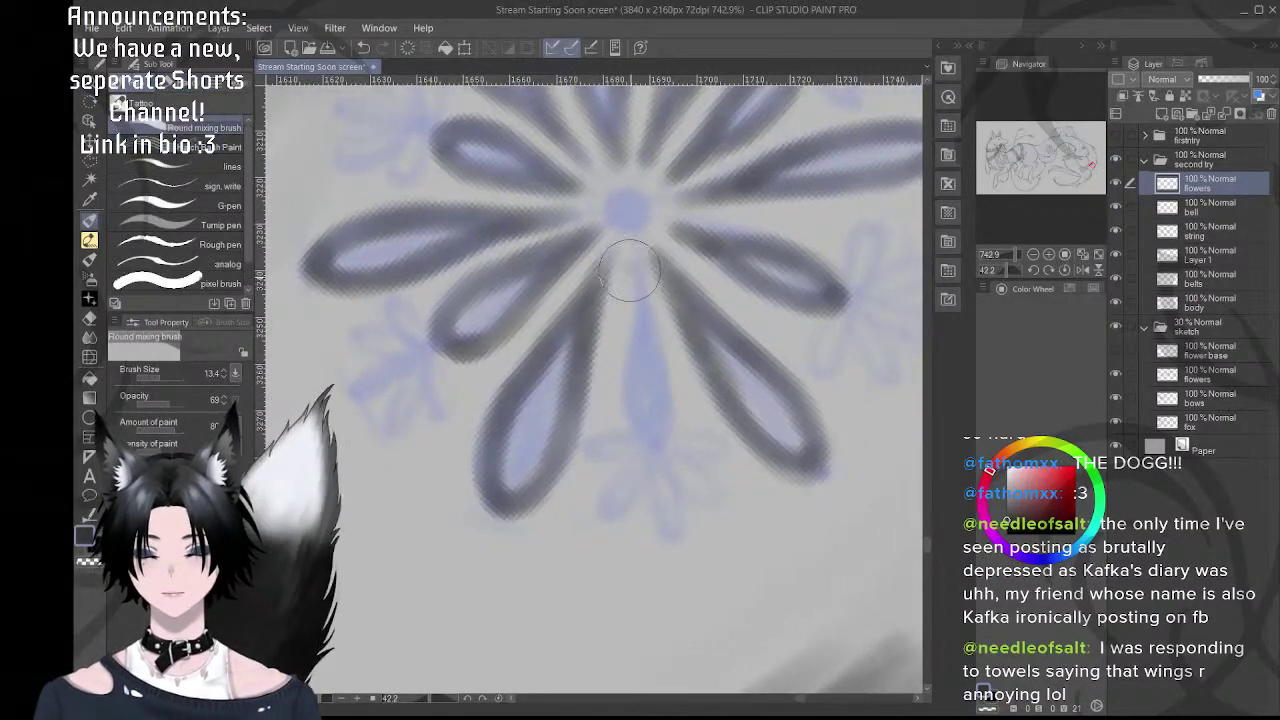
drag(636, 282, 640, 305)
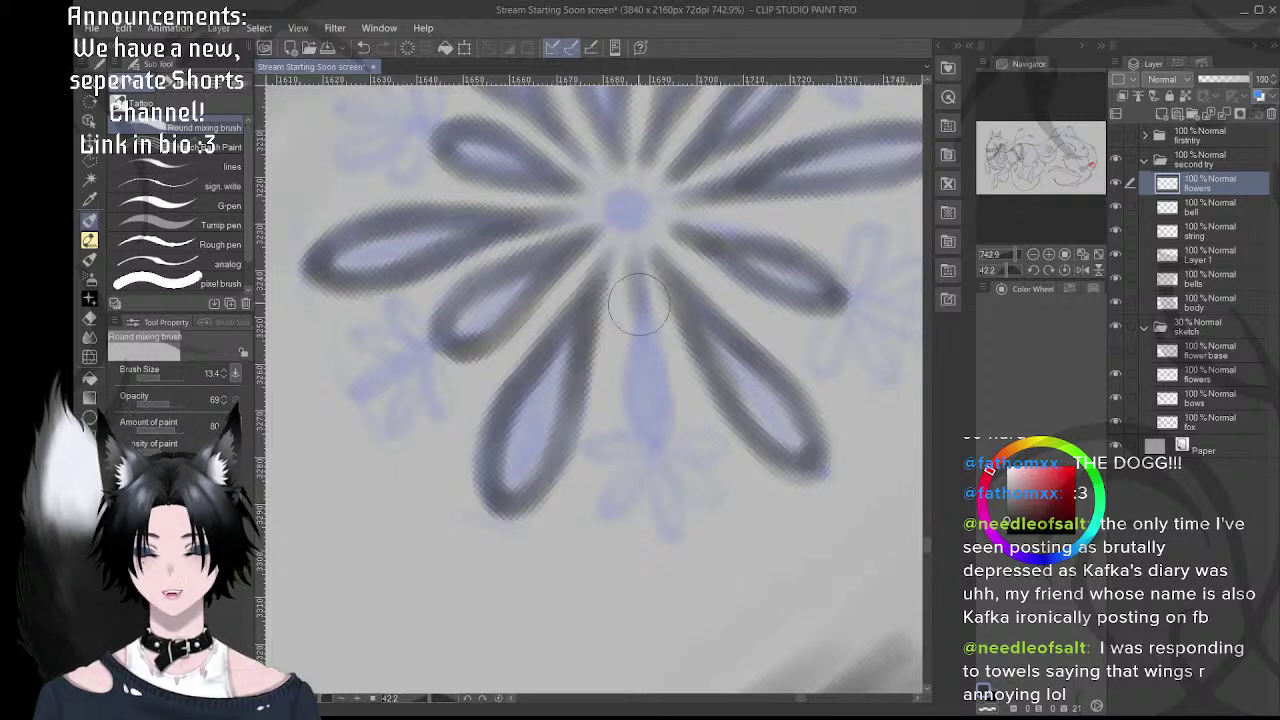
key(ctrl+z)
drag(629, 256, 634, 357)
mouse_move(636, 296)
mouse_down()
mouse_move(640, 441)
mouse_move(624, 388)
mouse_move(659, 452)
mouse_move(628, 316)
mouse_move(632, 375)
mouse_move(638, 268)
mouse_move(662, 430)
mouse_move(648, 446)
mouse_move(668, 438)
mouse_move(656, 444)
mouse_move(670, 387)
mouse_move(665, 432)
mouse_move(654, 326)
mouse_move(636, 285)
mouse_move(665, 396)
mouse_move(630, 278)
mouse_move(652, 368)
mouse_move(663, 361)
mouse_move(625, 258)
mouse_up()
mouse_move(630, 340)
mouse_down()
mouse_move(652, 302)
mouse_move(646, 362)
mouse_move(673, 396)
mouse_up()
- Nudge the fourth short petal's tip and the petal outlines near the flower's centre into shape using Liquify at brush size 21.4
scroll(695, 388, down, 5)
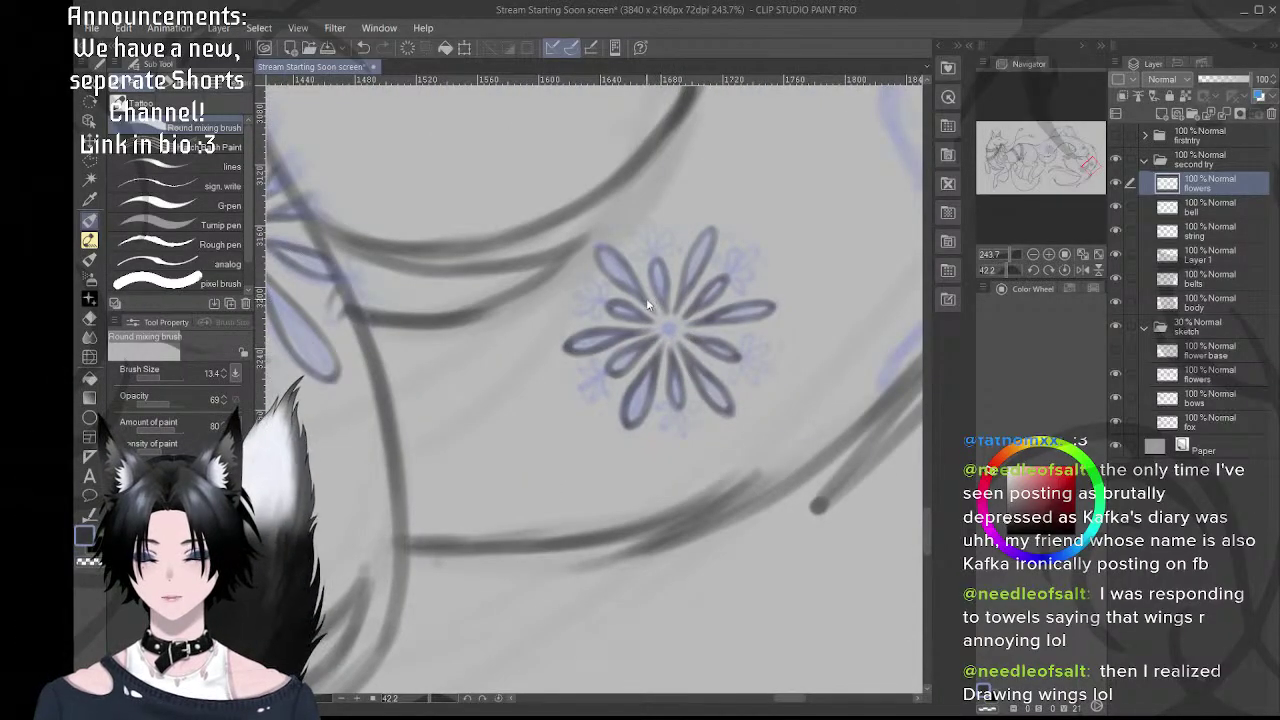
scroll(636, 307, up, 4)
key(r)
drag(630, 258, 732, 248)
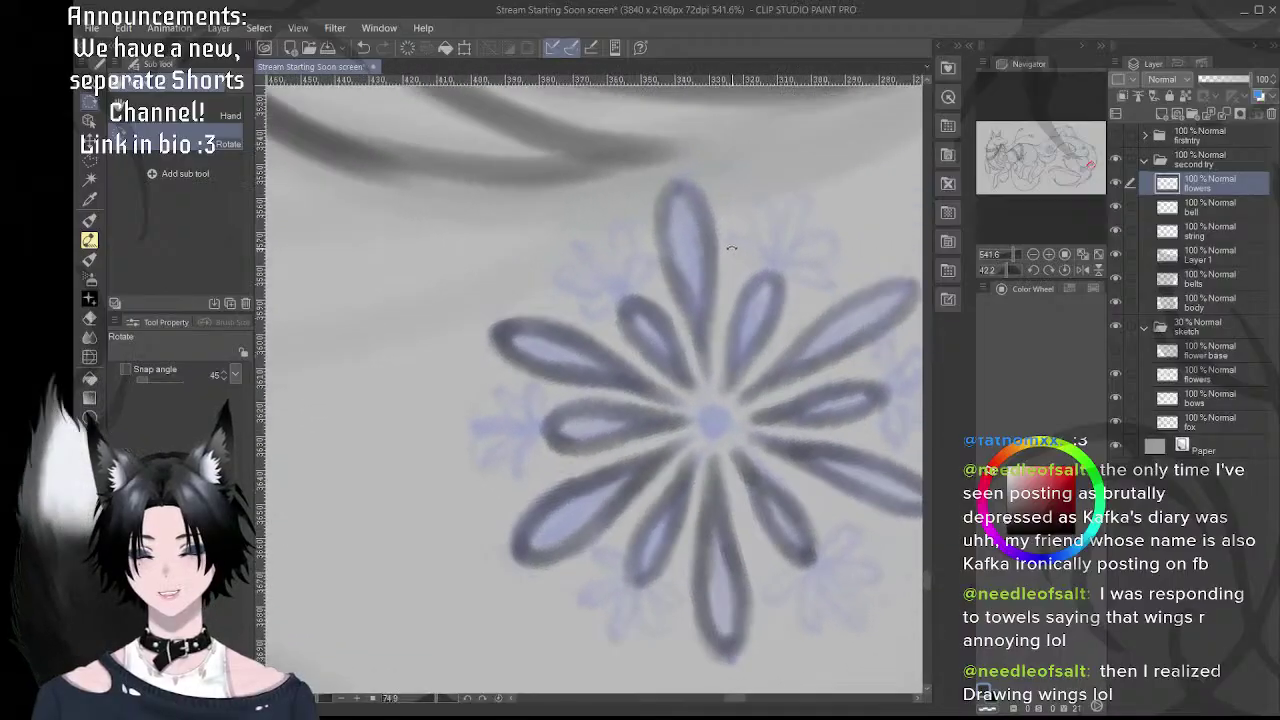
key(j)
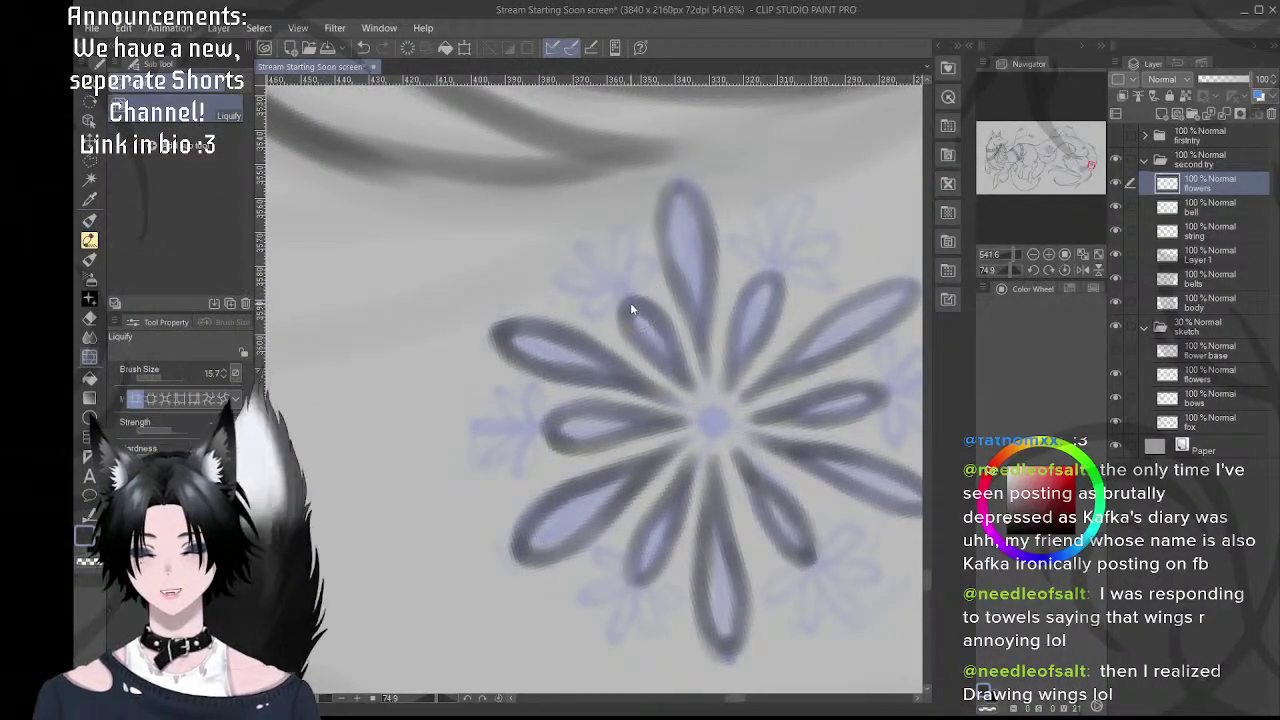
key(])
drag(639, 311, 619, 288)
drag(700, 320, 604, 335)
drag(638, 445, 661, 384)
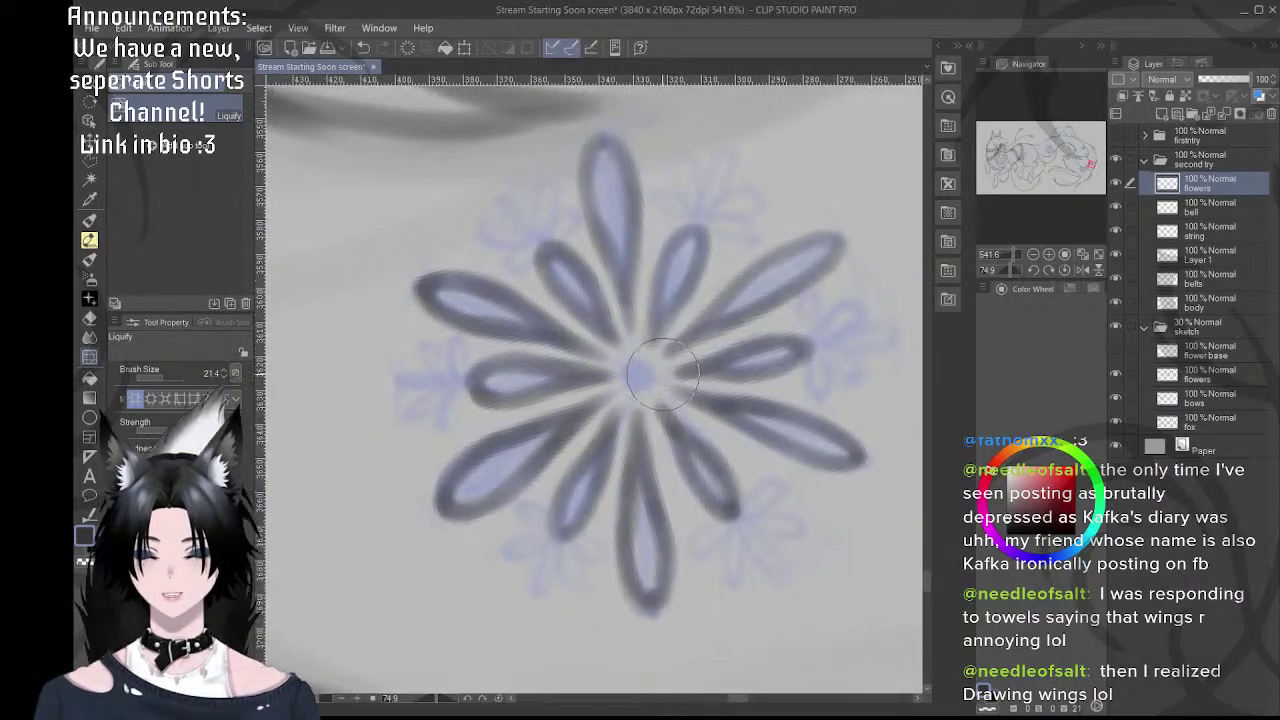
- Paint a small fanned floret over the sketch at the third short petal's tip with the Round mixing brush
key(b)
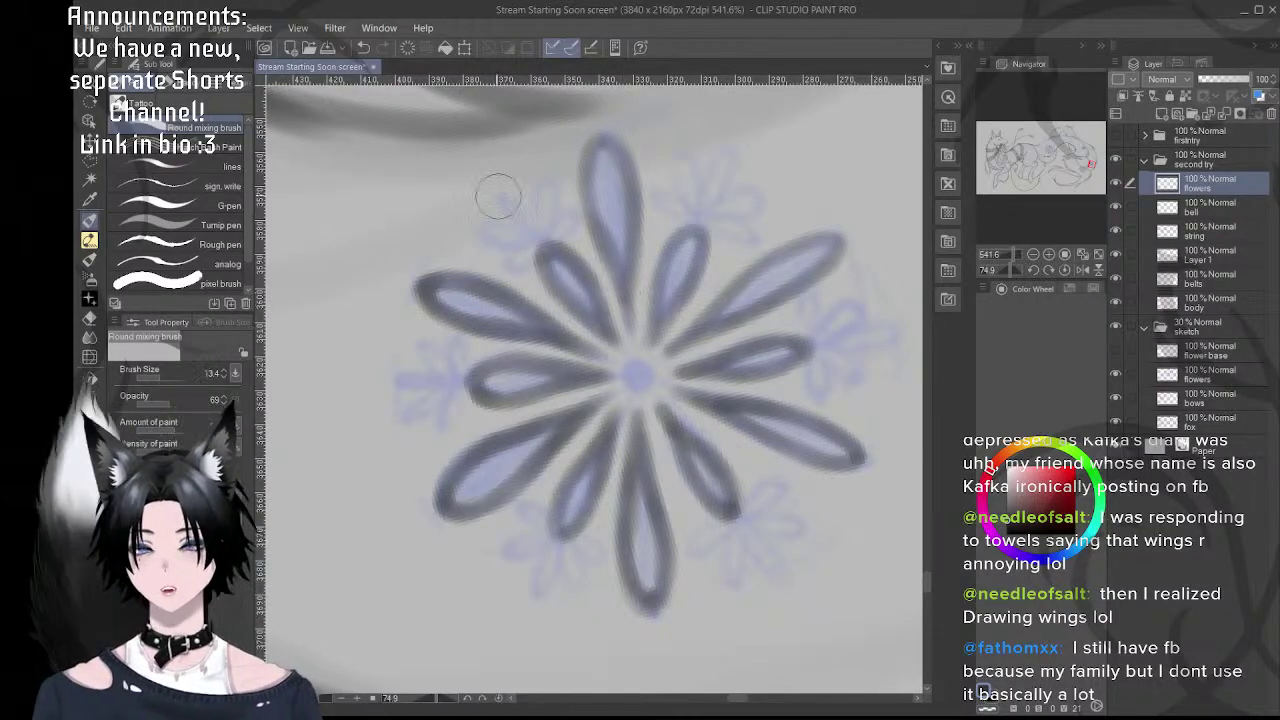
mouse_move(706, 250)
mouse_down()
mouse_move(649, 264)
mouse_move(643, 243)
mouse_up()
scroll(639, 238, up, 3)
key(j)
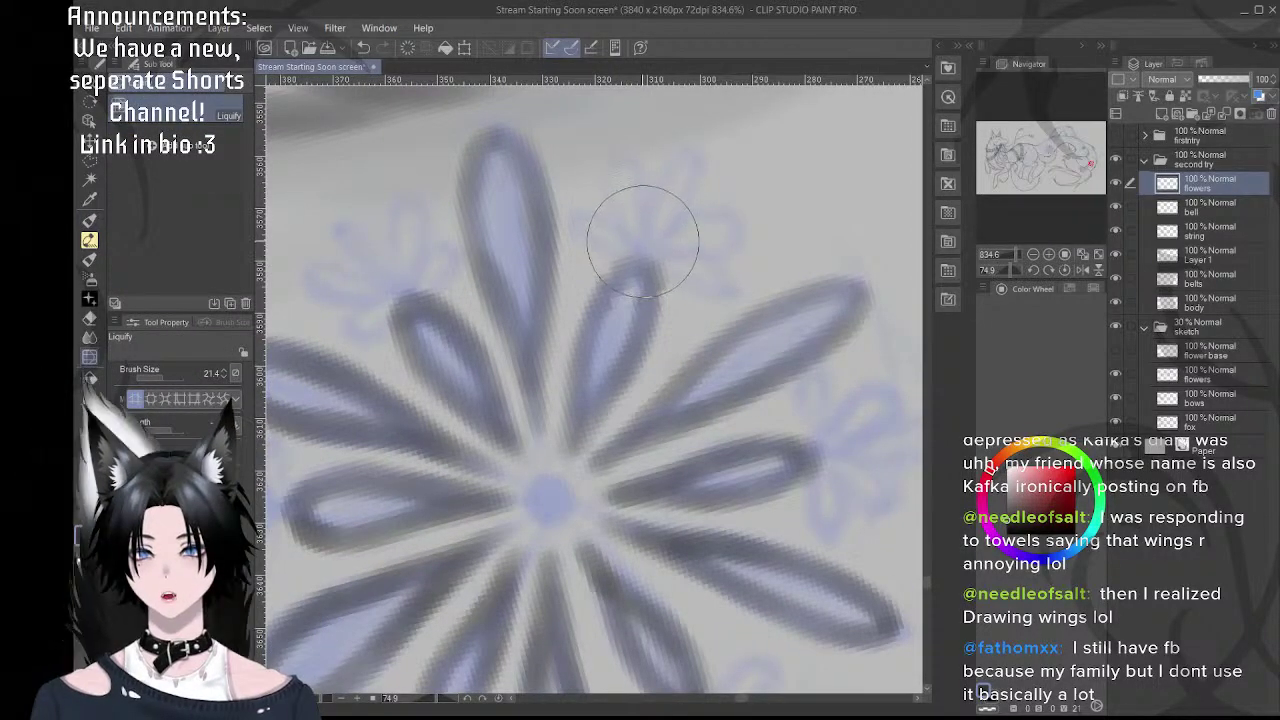
key(b)
scroll(636, 286, up, 2)
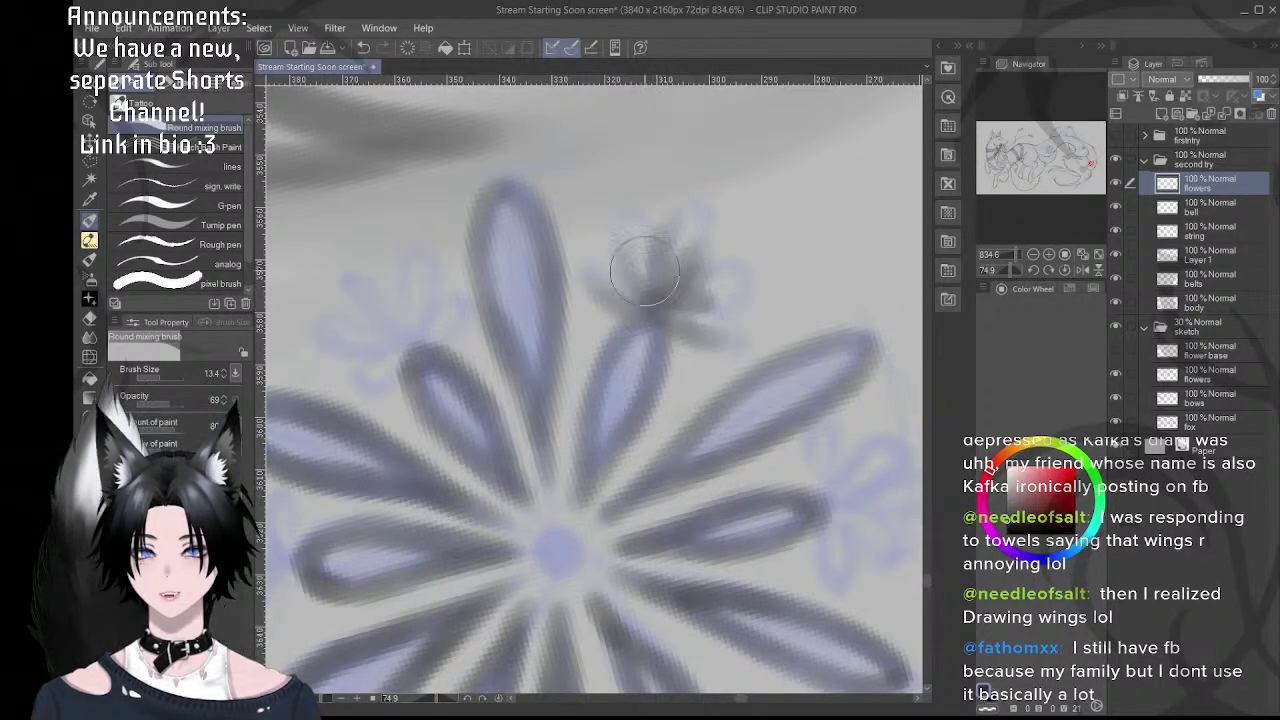
- Paint small fanned florets over the sketch at the tips of the fourth and fifth short petals
drag(583, 304, 712, 296)
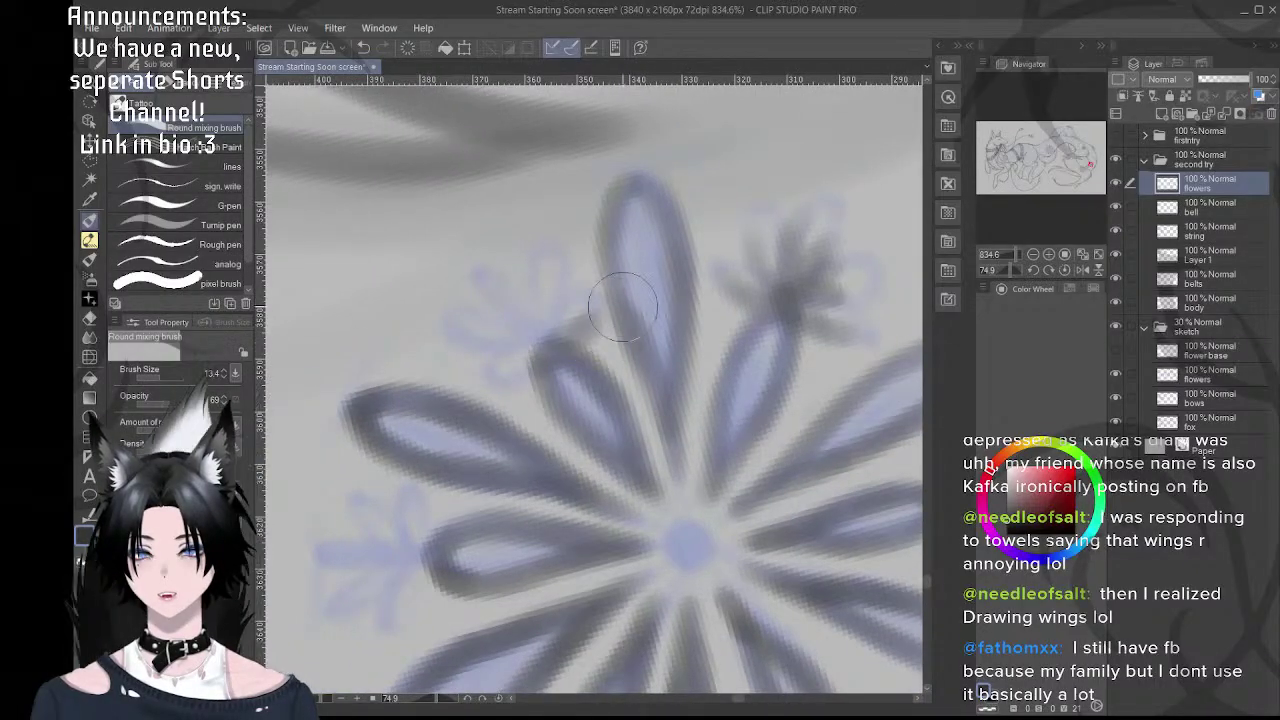
drag(622, 305, 587, 323)
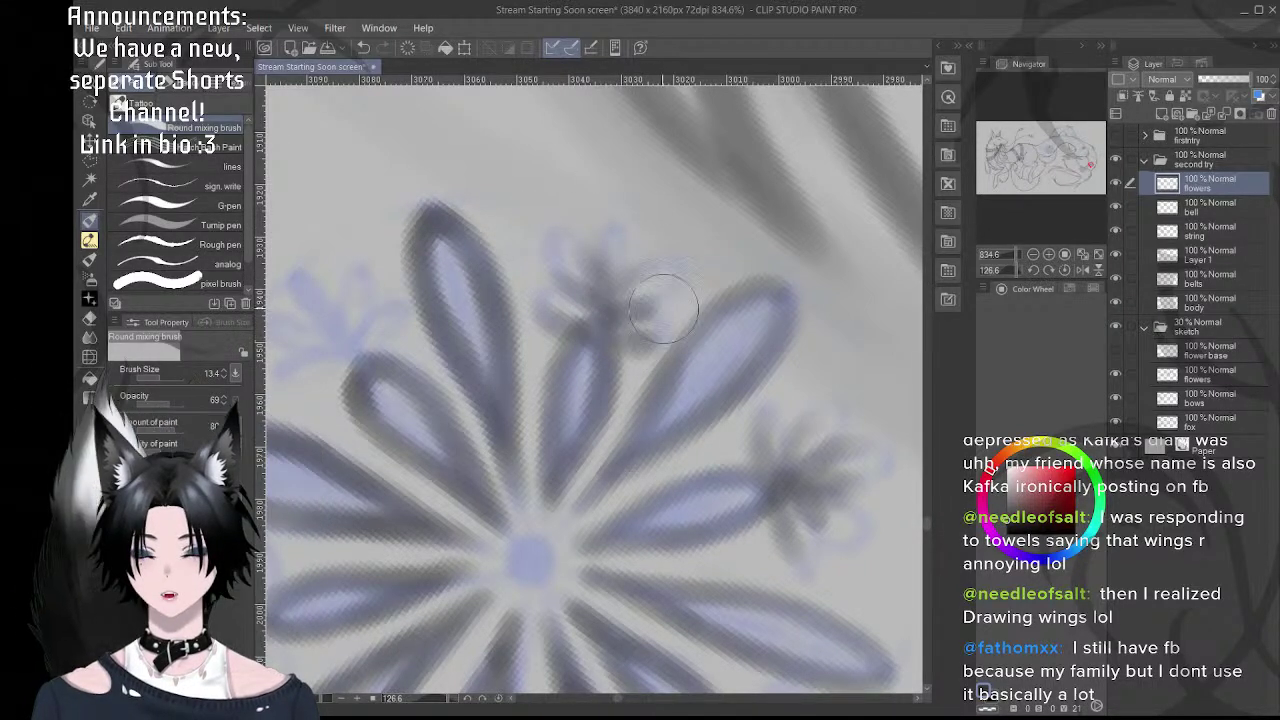
drag(600, 305, 691, 294)
drag(488, 296, 594, 294)
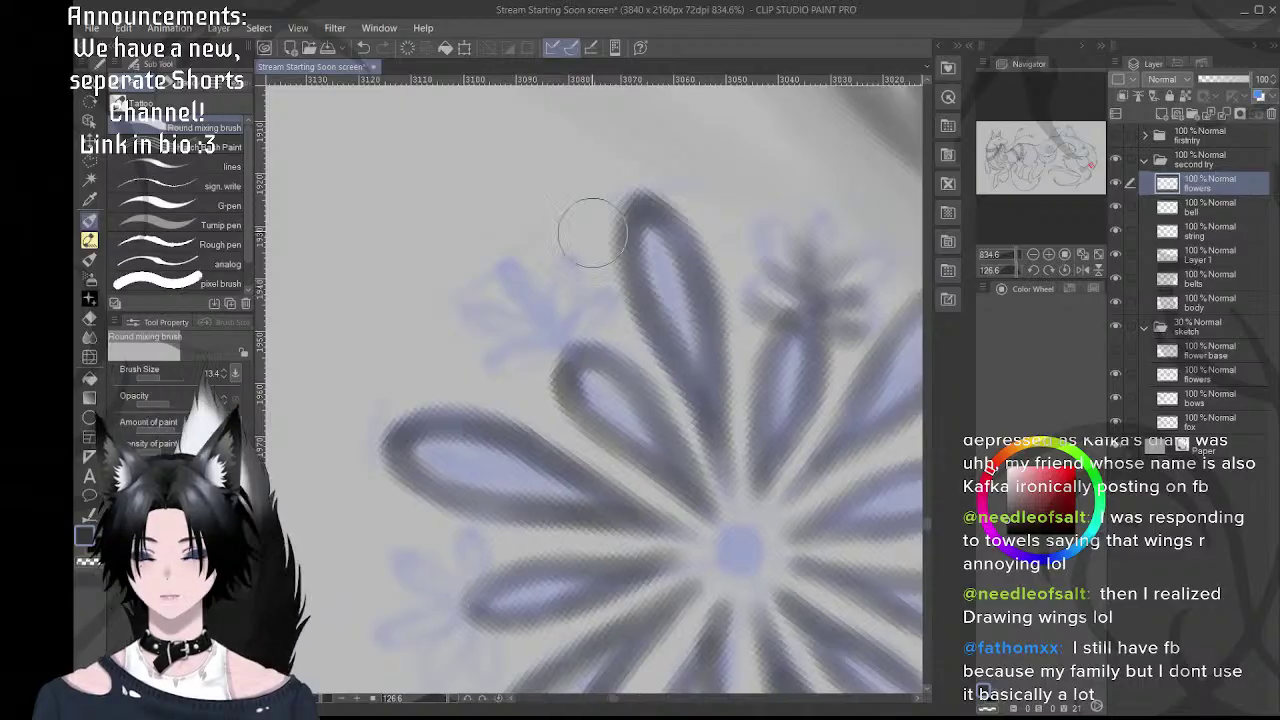
drag(592, 233, 667, 251)
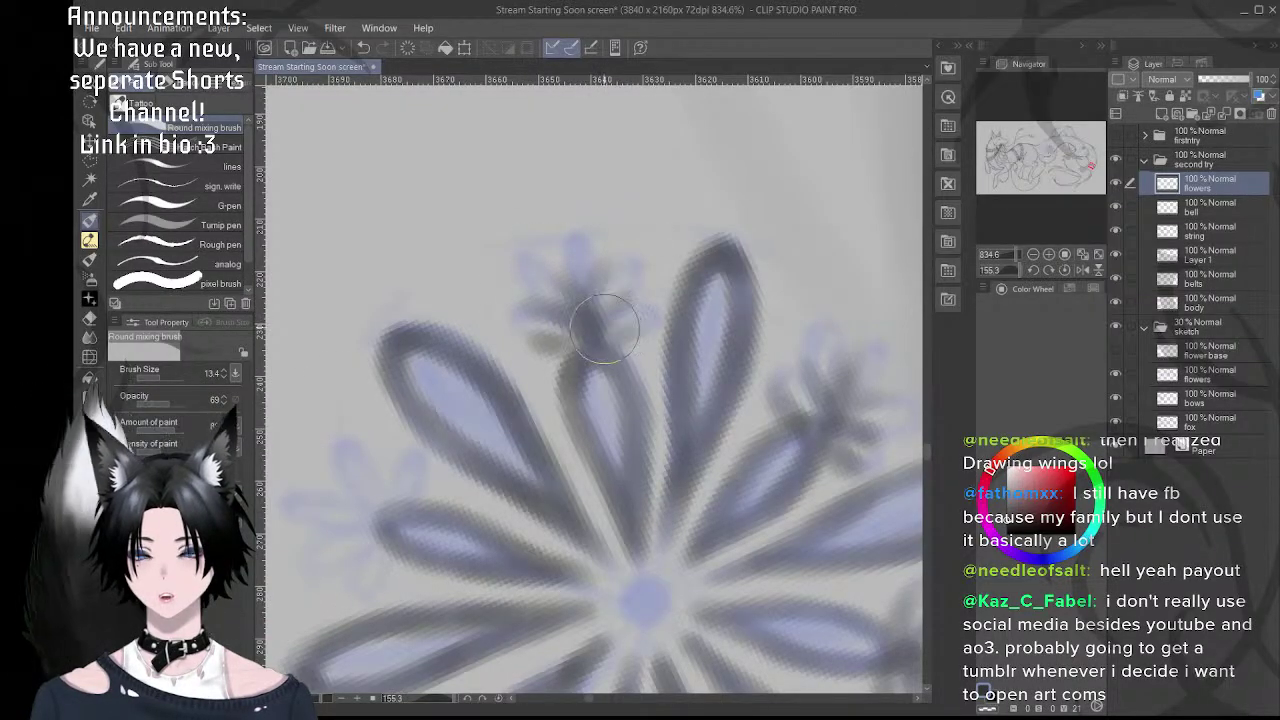
- Paint a small fanned floret with short radiating strokes at the sixth short petal's tip
scroll(630, 281, down, 8)
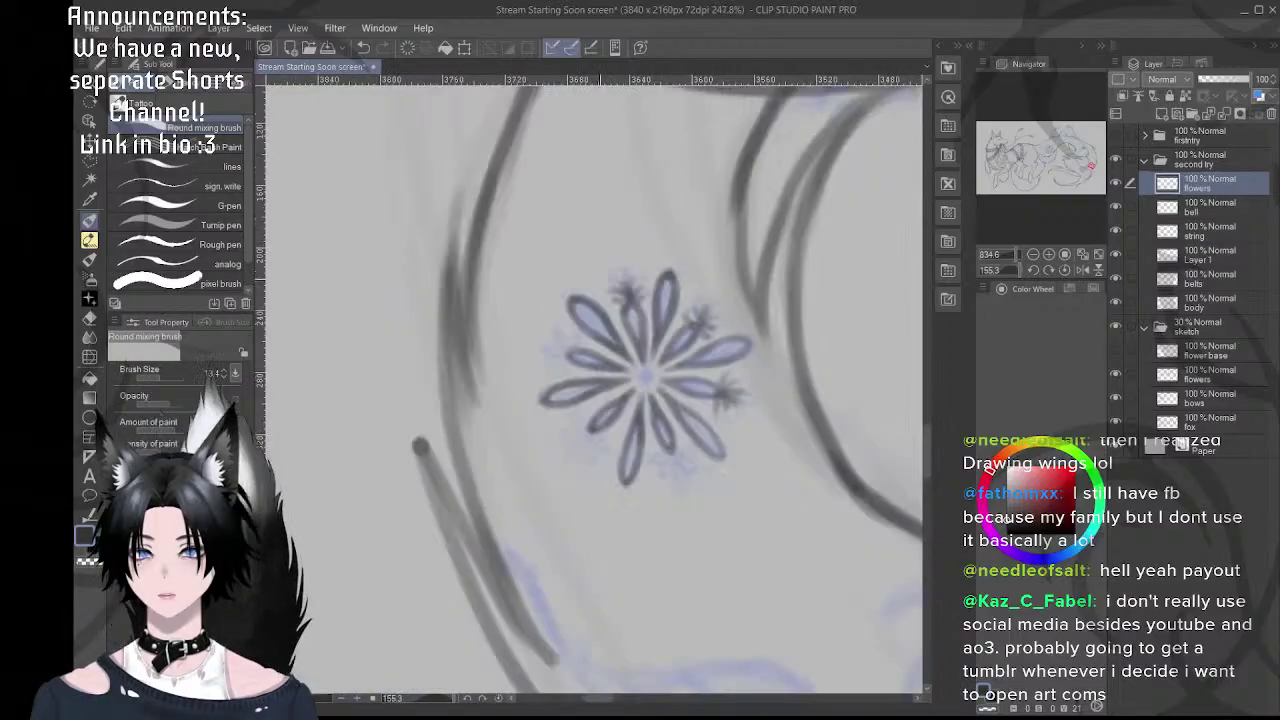
key(r)
mouse_move(584, 259)
mouse_down()
mouse_move(687, 262)
mouse_move(704, 277)
mouse_move(537, 252)
mouse_up()
drag(532, 305, 566, 304)
scroll(566, 305, up, 6)
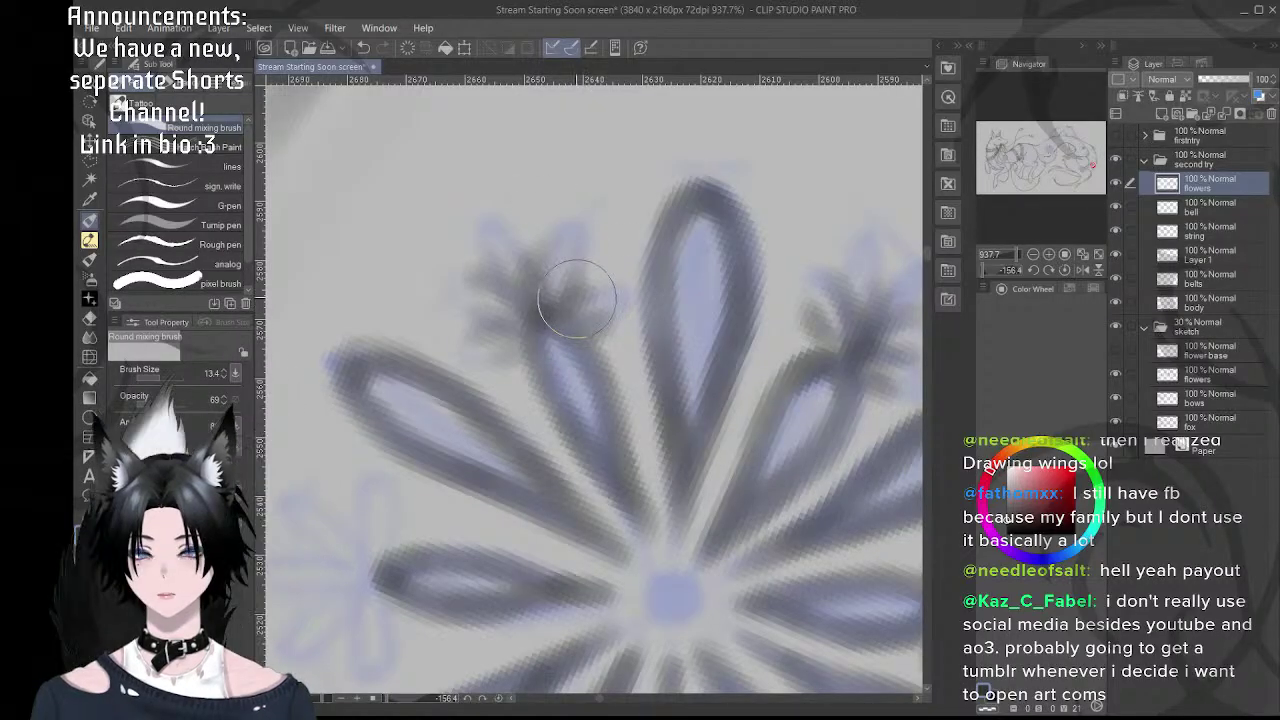
drag(577, 298, 611, 316)
mouse_move(523, 343)
mouse_down()
mouse_move(524, 305)
mouse_move(550, 306)
mouse_move(516, 294)
mouse_move(526, 321)
mouse_move(509, 319)
mouse_move(530, 317)
mouse_move(466, 276)
mouse_up()
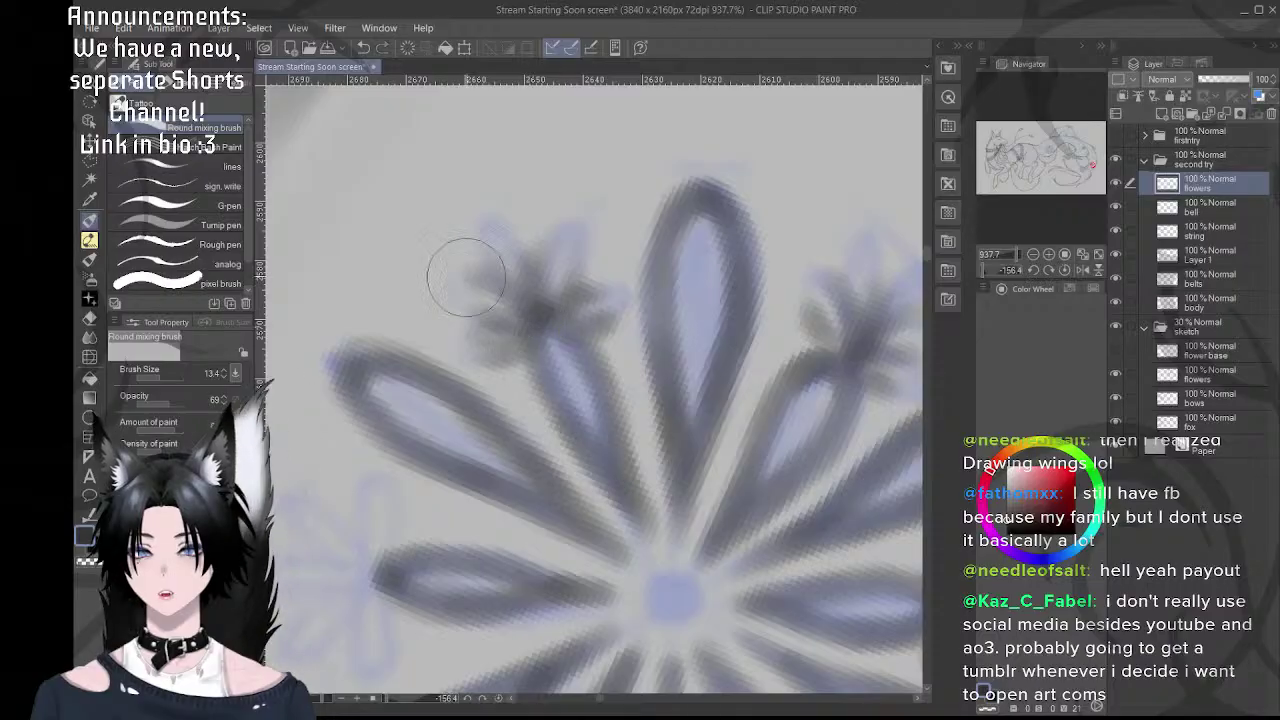
- Finish the current floret and paint a matching fanned floret over the sketch at the next short petal's tip counter-clockwise
mouse_move(574, 220)
mouse_down()
mouse_move(543, 277)
mouse_move(571, 300)
mouse_up()
scroll(609, 288, down, 6)
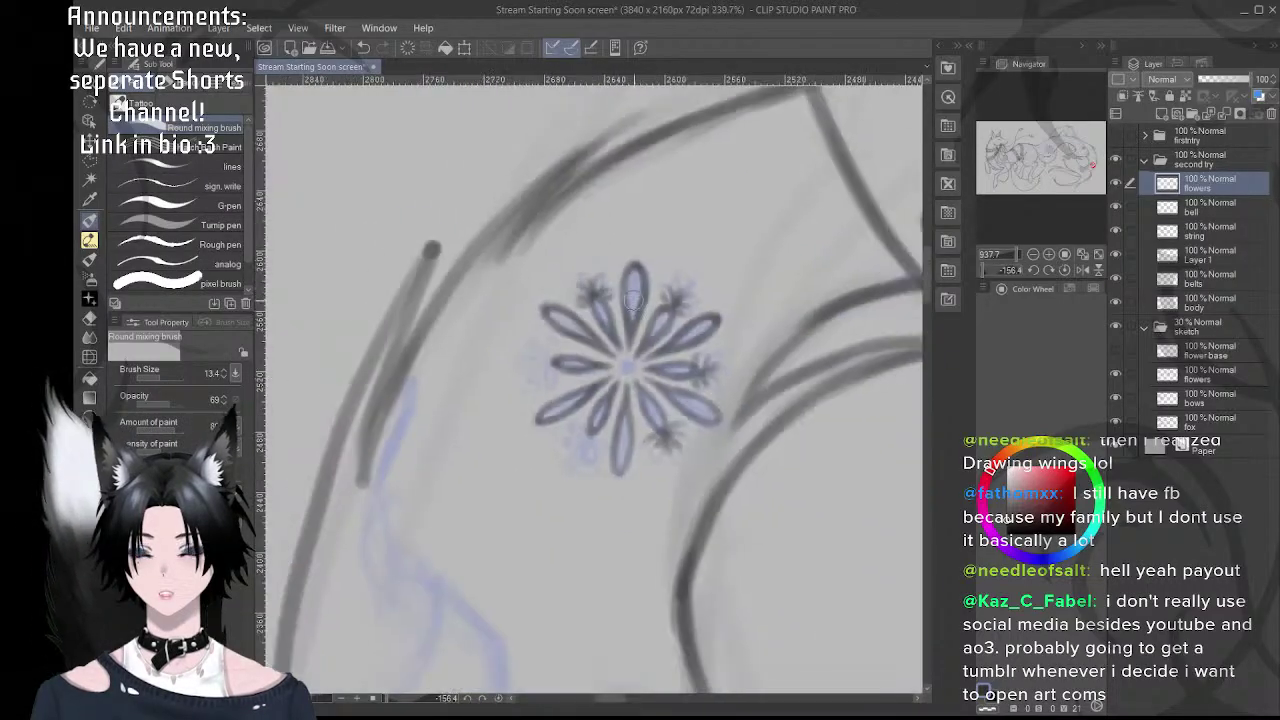
mouse_move(637, 334)
mouse_down()
mouse_move(642, 296)
mouse_move(667, 267)
mouse_move(626, 335)
mouse_up()
scroll(546, 302, up, 3)
scroll(626, 335, up, 4)
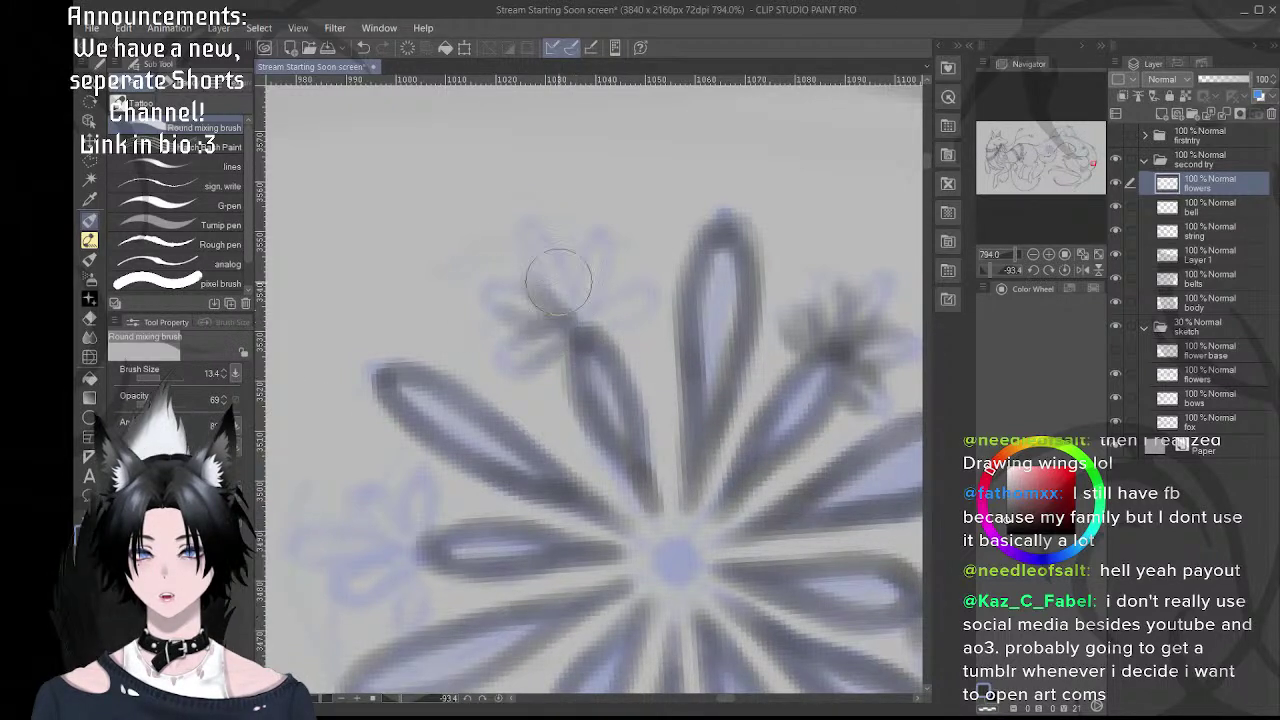
drag(584, 322, 558, 272)
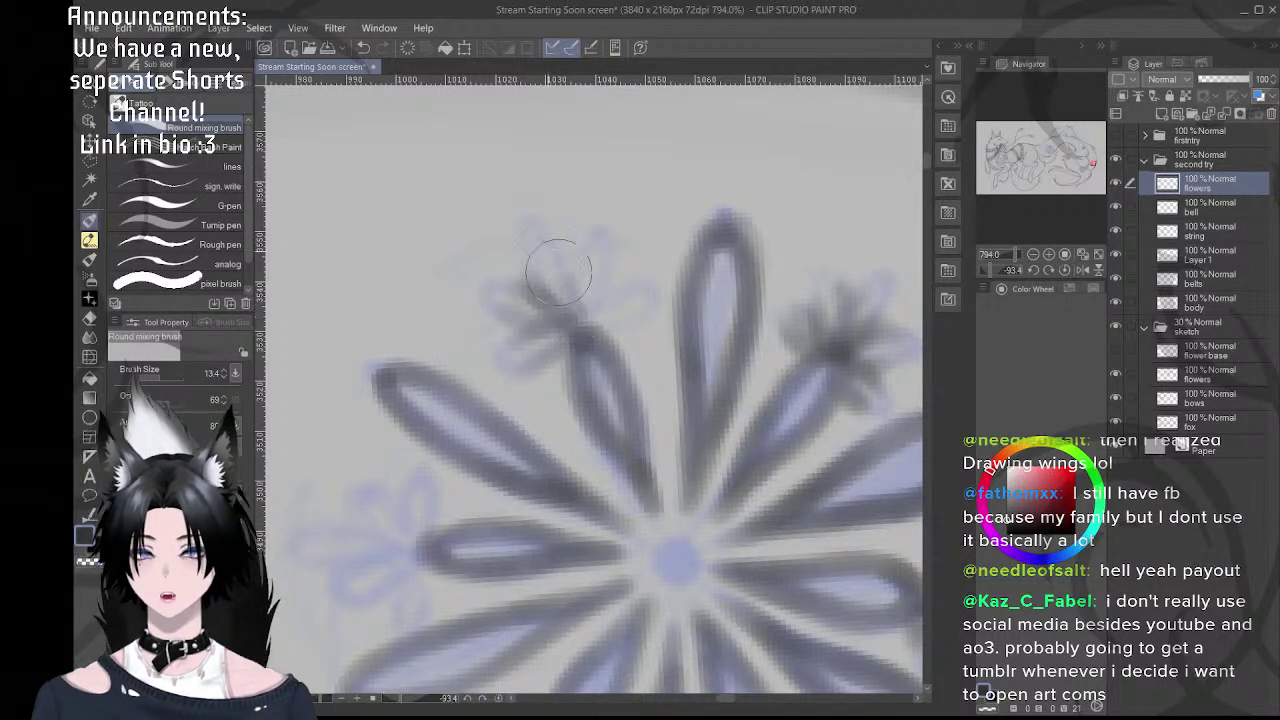
mouse_move(579, 321)
mouse_down()
mouse_move(600, 250)
mouse_move(587, 327)
mouse_move(605, 304)
mouse_move(590, 331)
mouse_move(636, 314)
mouse_up()
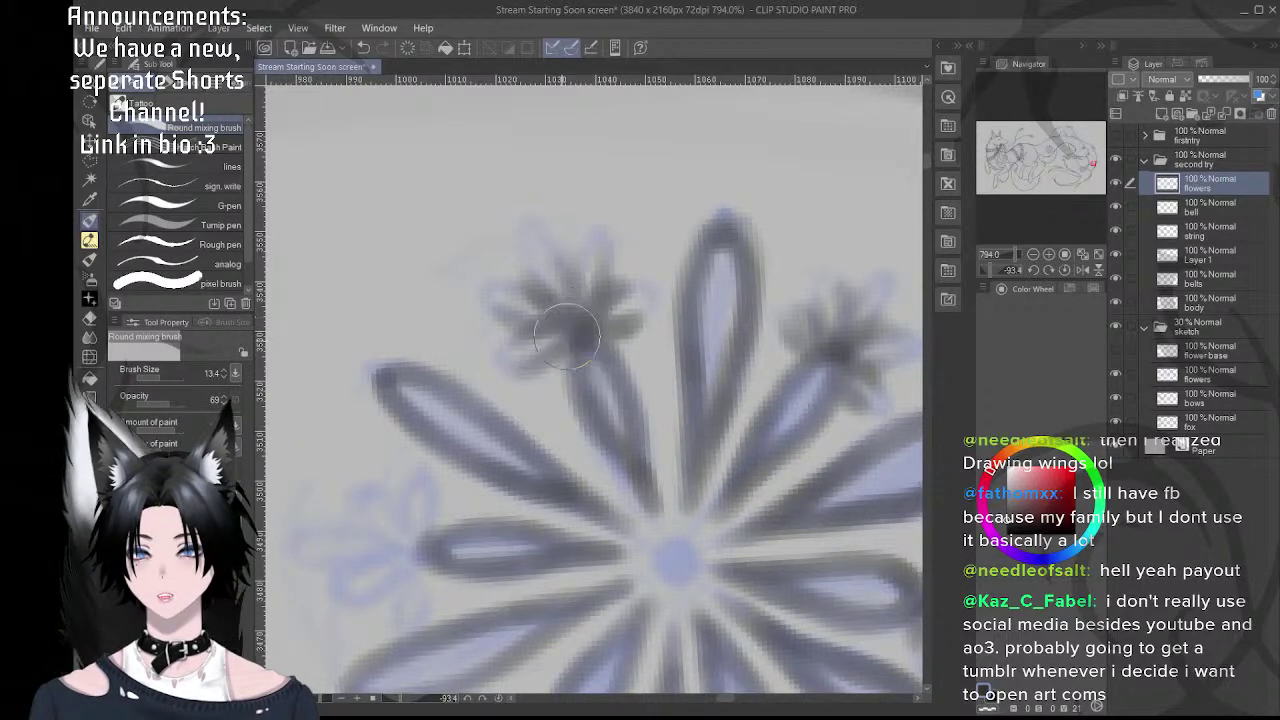
scroll(567, 336, down, 8)
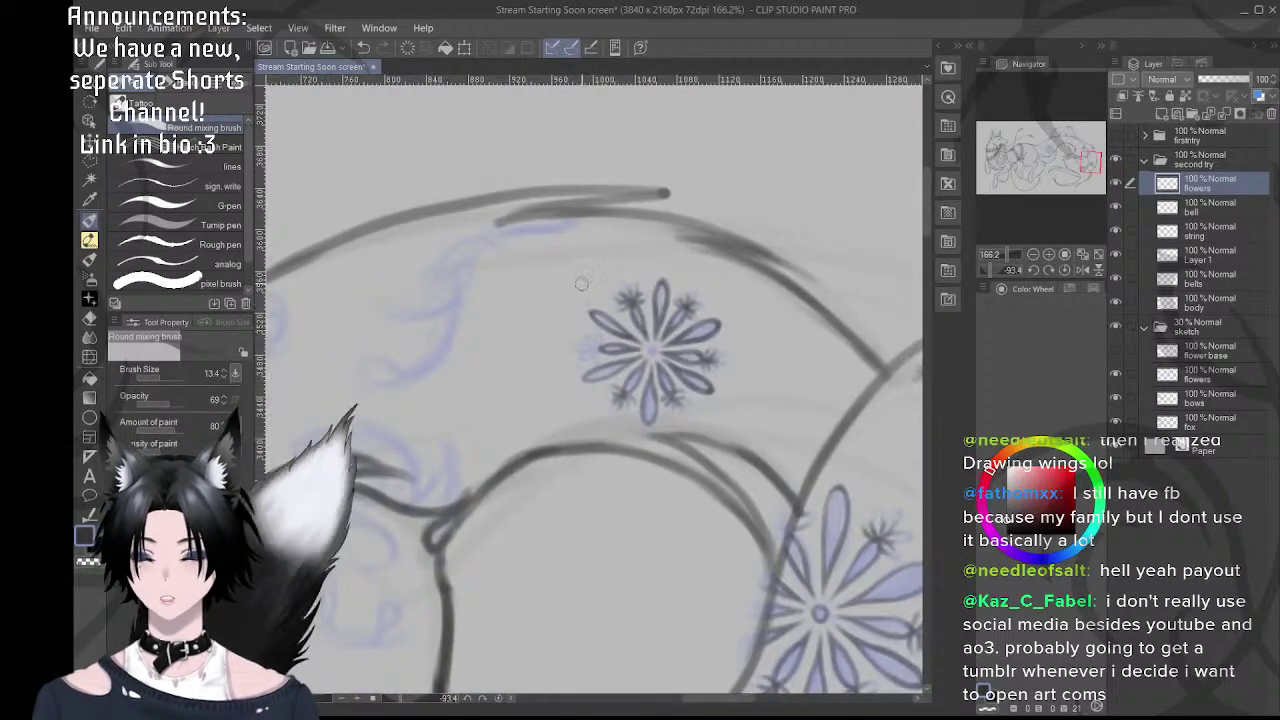
- Paint a small fanned floret with short radiating strokes at the tip of the flower's last bare short petal
drag(581, 283, 705, 338)
scroll(633, 378, up, 6)
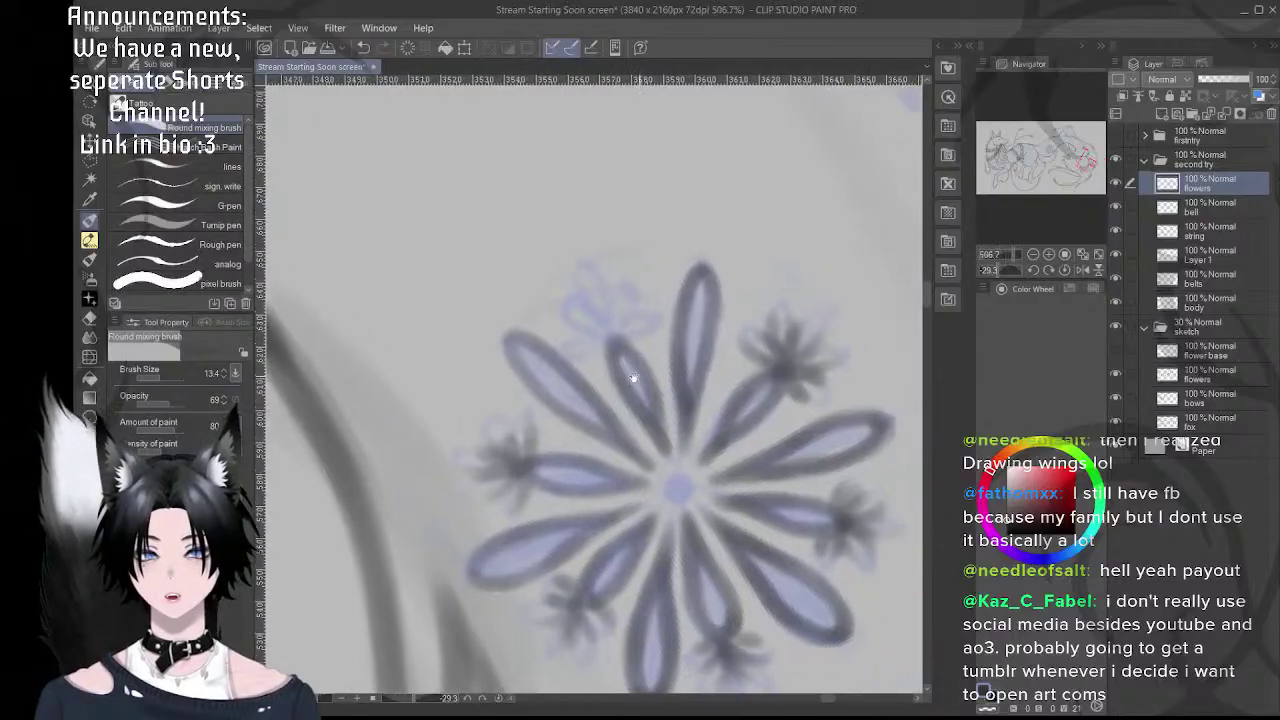
scroll(632, 378, up, 3)
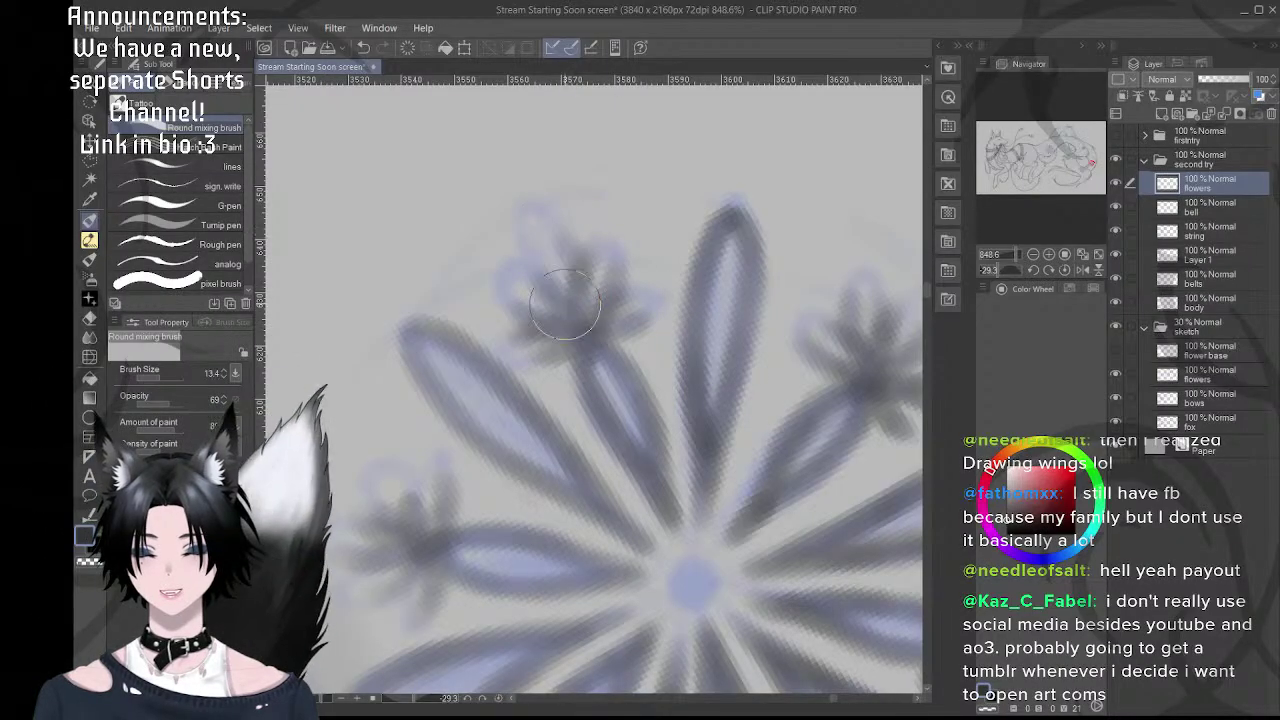
drag(628, 280, 520, 281)
drag(637, 334, 578, 303)
drag(578, 303, 617, 320)
- Ink a small ring around the centre of the next sketched flower, where the fox's body contours converge
scroll(766, 427, up, 3)
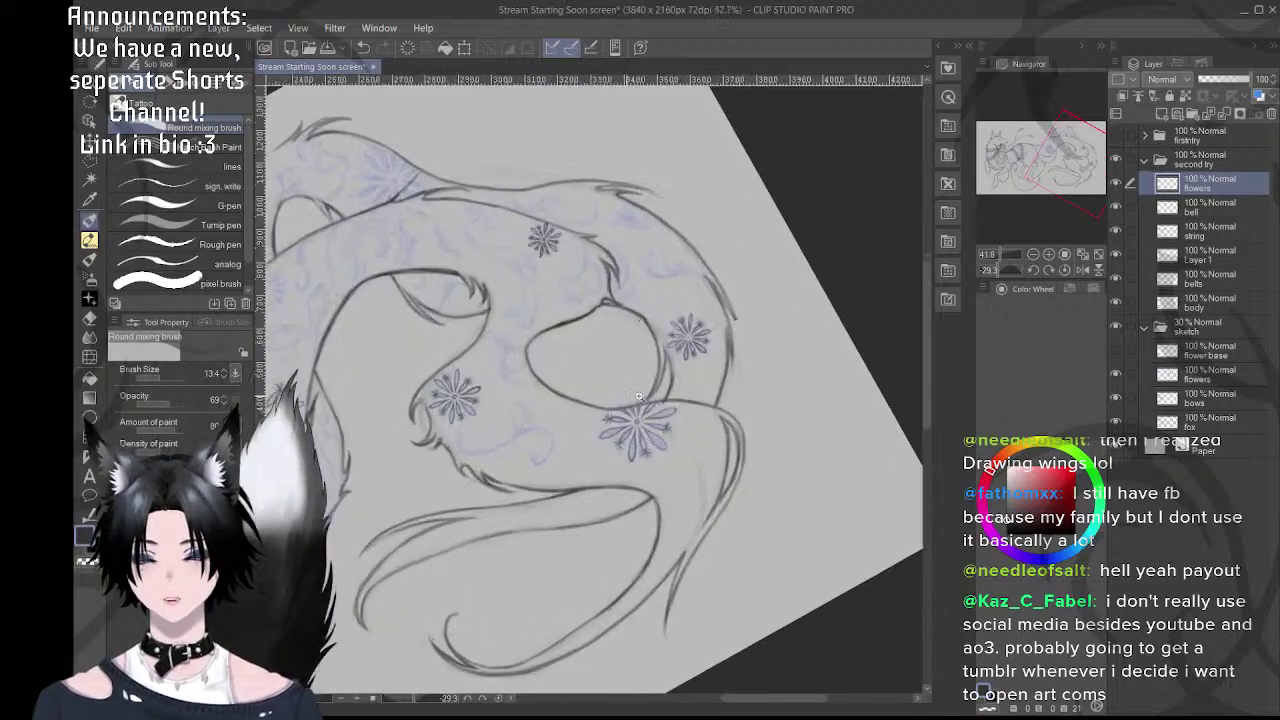
scroll(766, 427, up, 4)
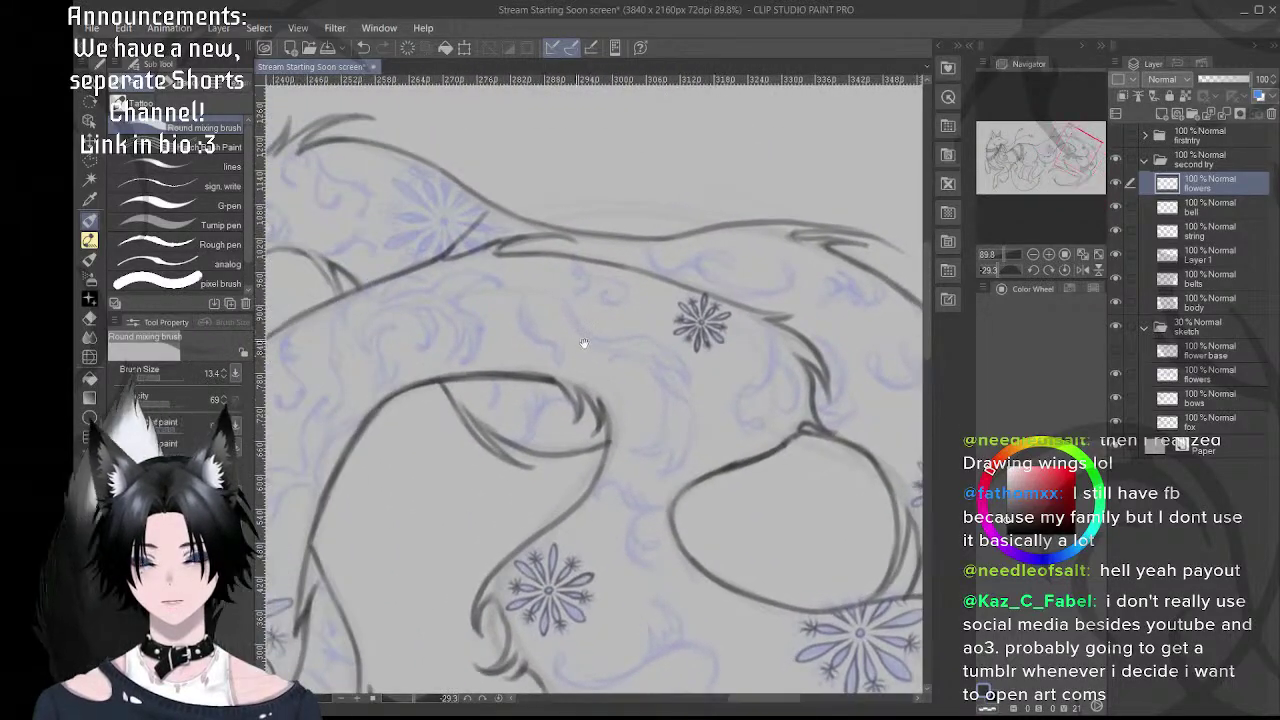
scroll(600, 257, up, 3)
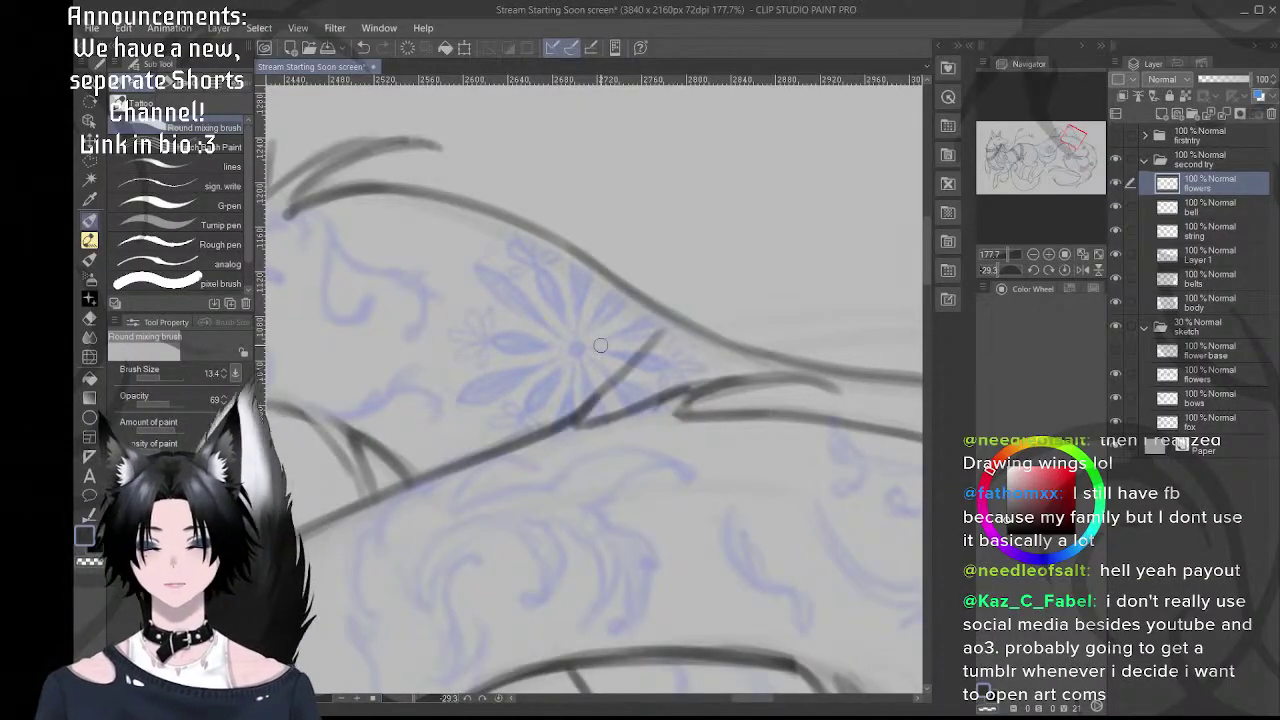
scroll(558, 345, up, 3)
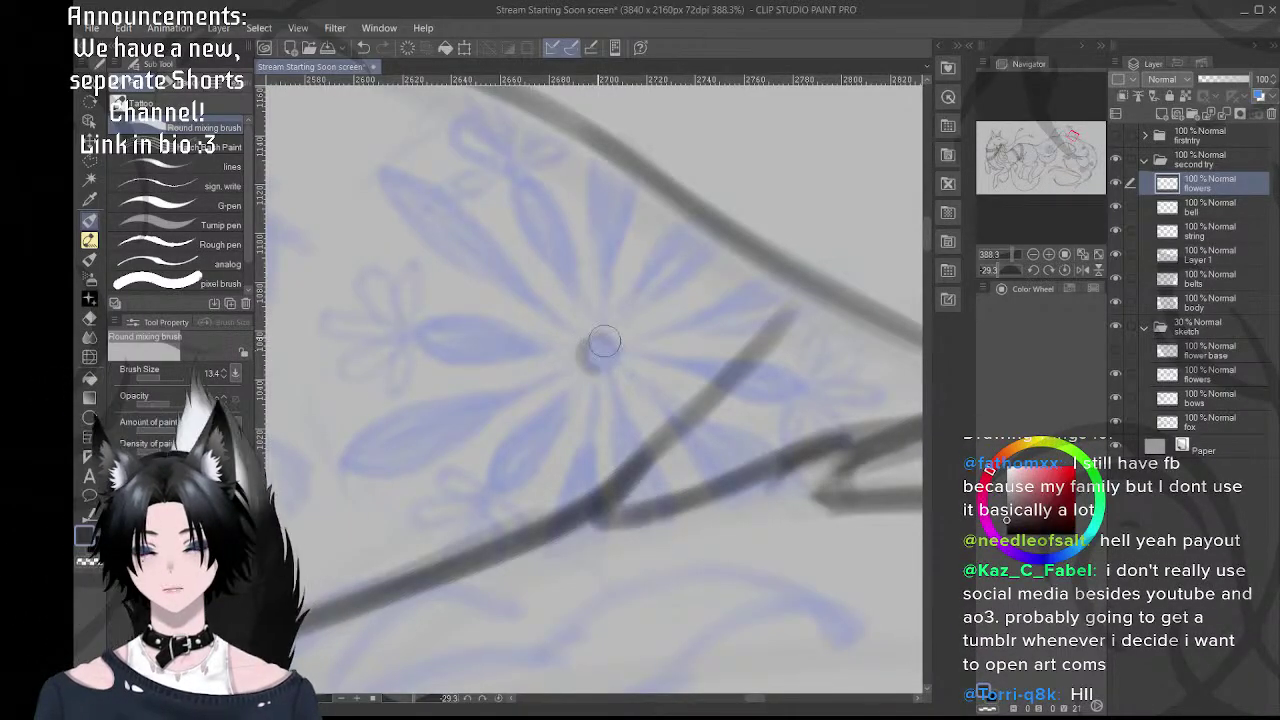
mouse_move(583, 363)
mouse_down()
mouse_move(614, 367)
mouse_move(596, 336)
mouse_move(613, 359)
mouse_move(598, 351)
mouse_move(614, 355)
mouse_move(584, 364)
mouse_move(607, 337)
mouse_move(592, 370)
mouse_move(597, 331)
mouse_move(590, 361)
mouse_up()
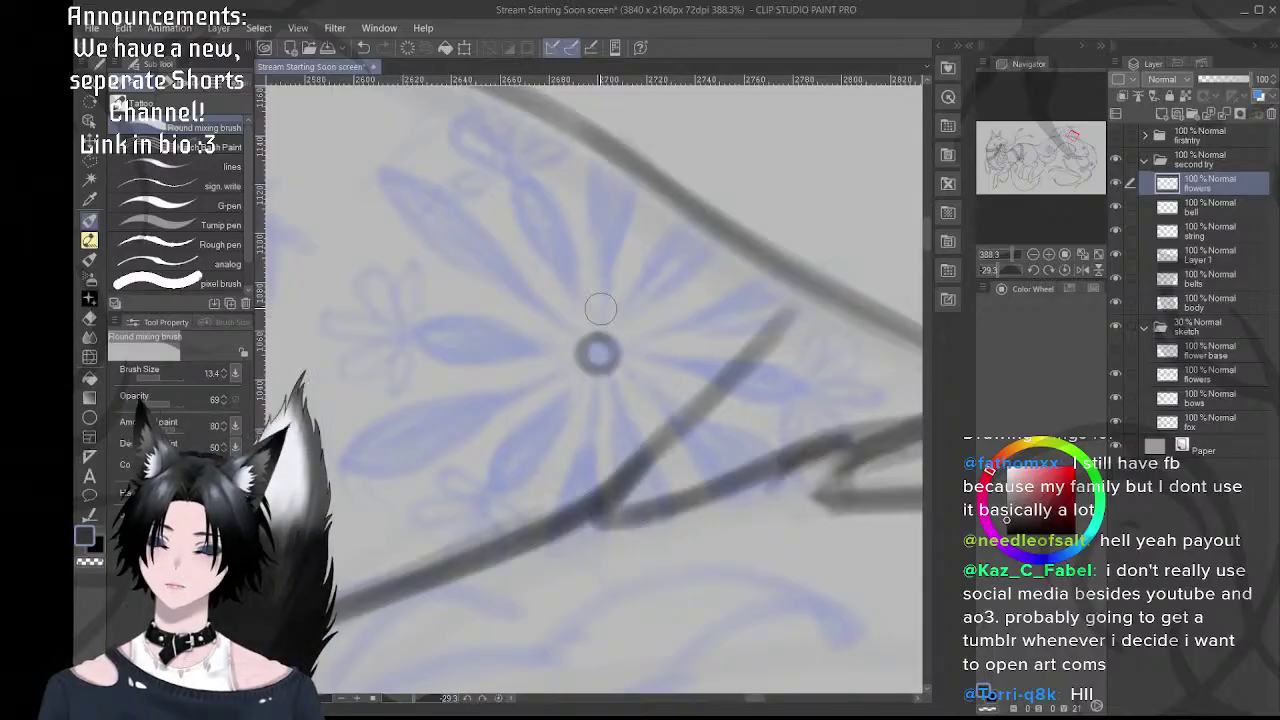
- Outline the petal that runs into the body contour with two curved Round mixing brush strokes, ending its shape at the contour
mouse_move(601, 294)
mouse_down()
mouse_move(590, 331)
mouse_move(576, 264)
mouse_up()
key(ctrl+z)
mouse_move(590, 352)
mouse_down()
mouse_move(588, 209)
mouse_move(576, 300)
mouse_move(586, 352)
mouse_up()
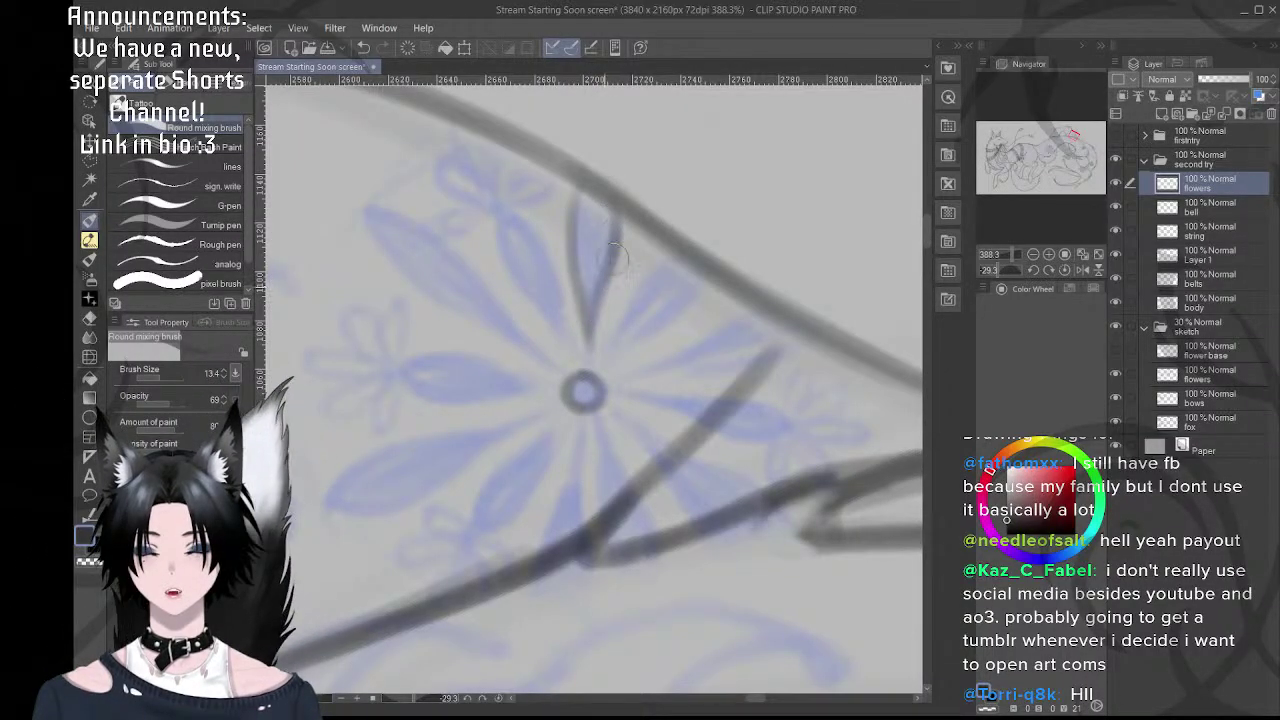
drag(590, 332, 585, 206)
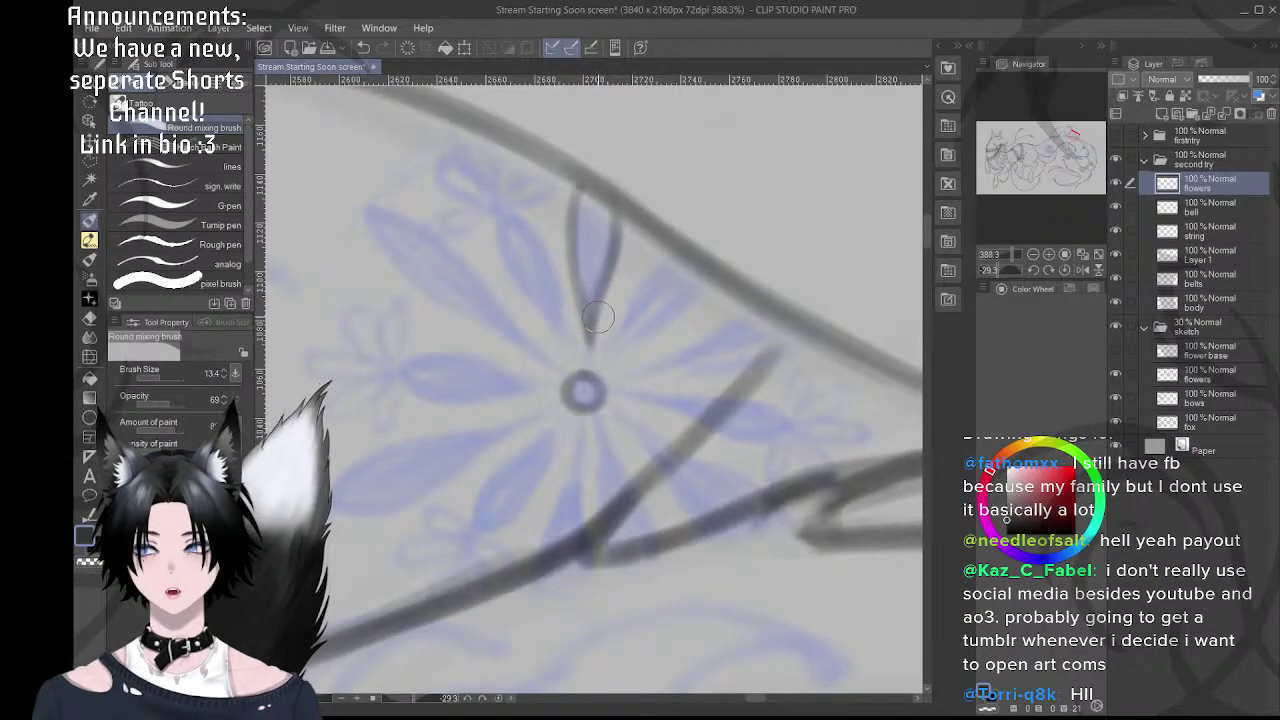
- Rotate the canvas and outline the neighbouring short petal counter-clockwise as a narrow teardrop over the sketch
key(r)
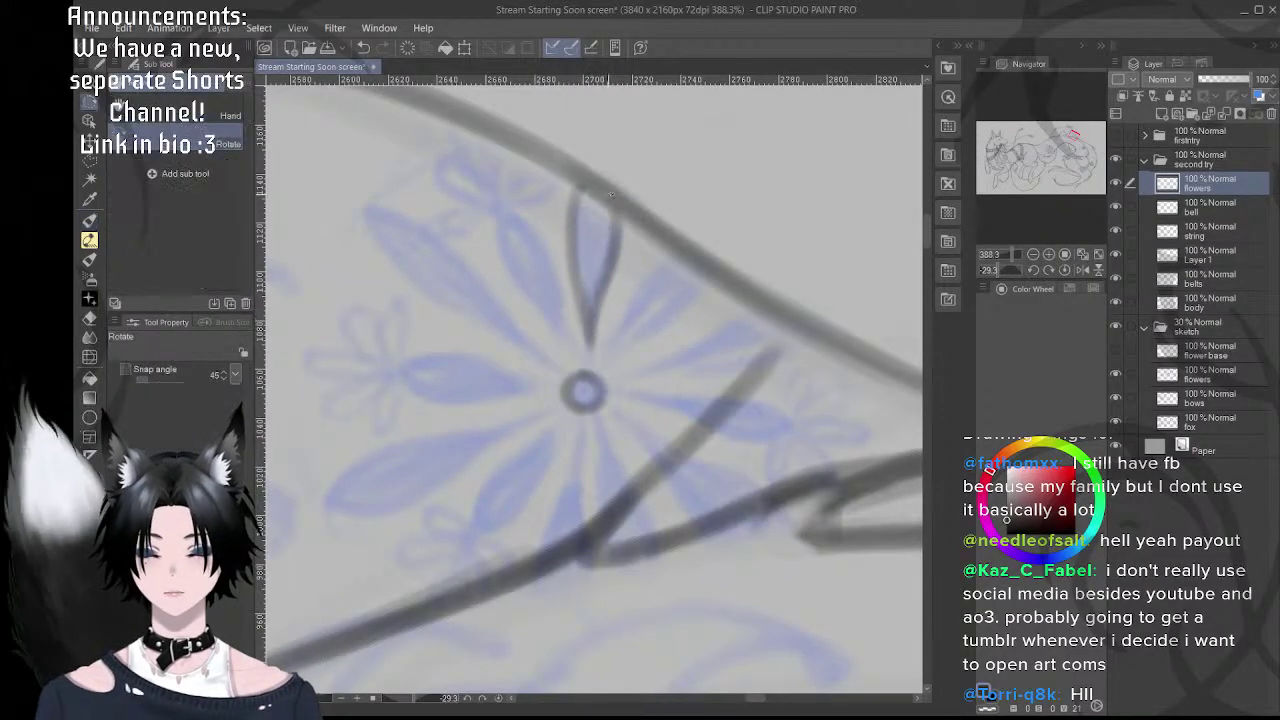
drag(704, 365, 706, 408)
drag(573, 332, 596, 364)
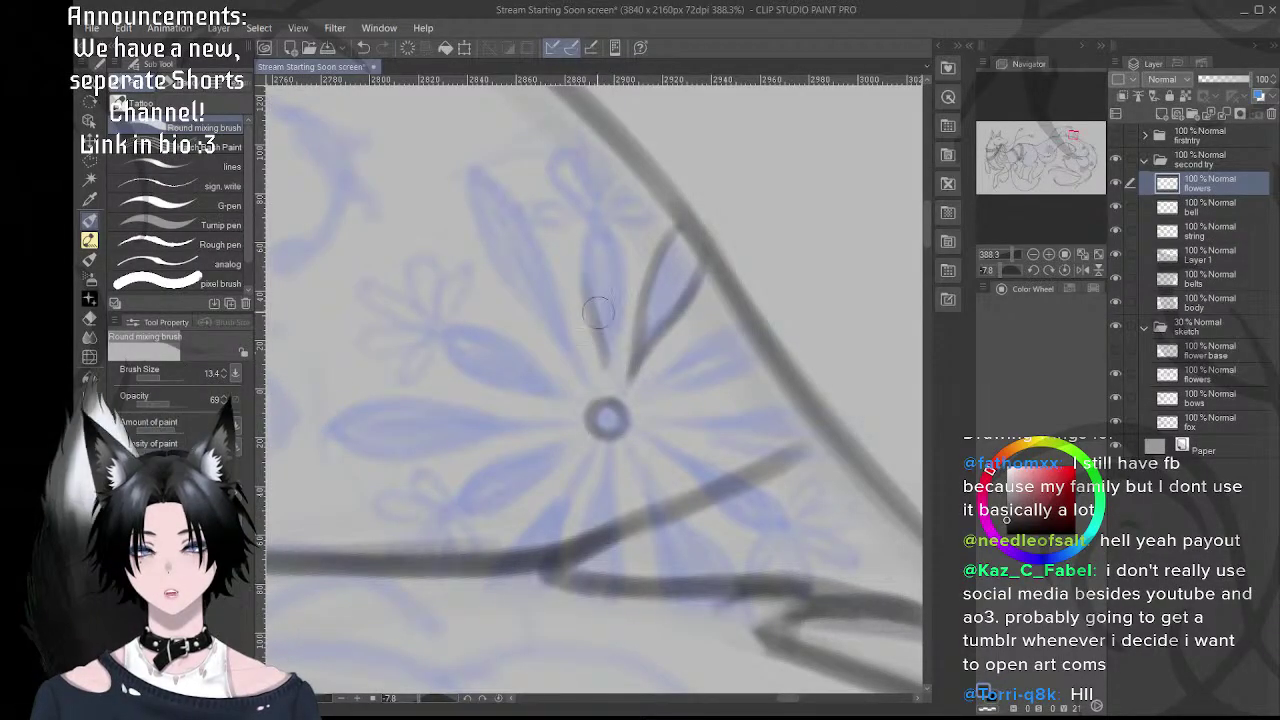
mouse_move(598, 312)
mouse_down()
mouse_move(587, 261)
mouse_move(602, 229)
mouse_up()
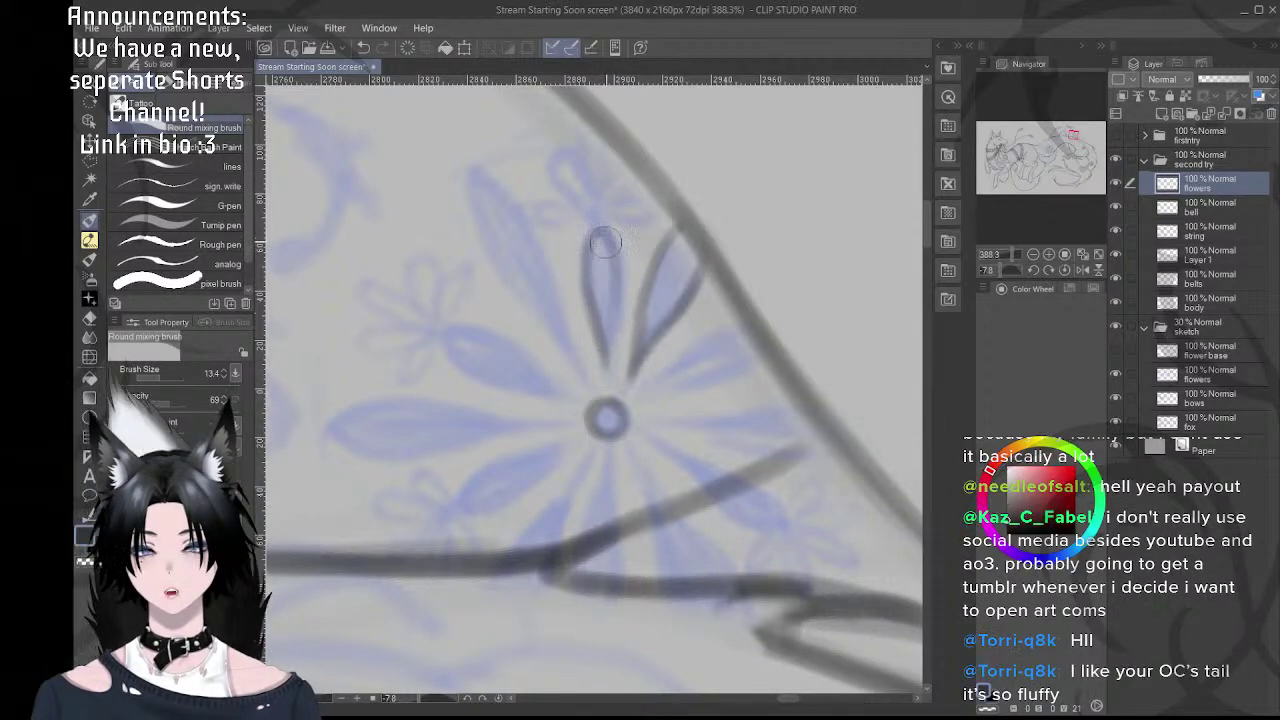
drag(612, 280, 610, 345)
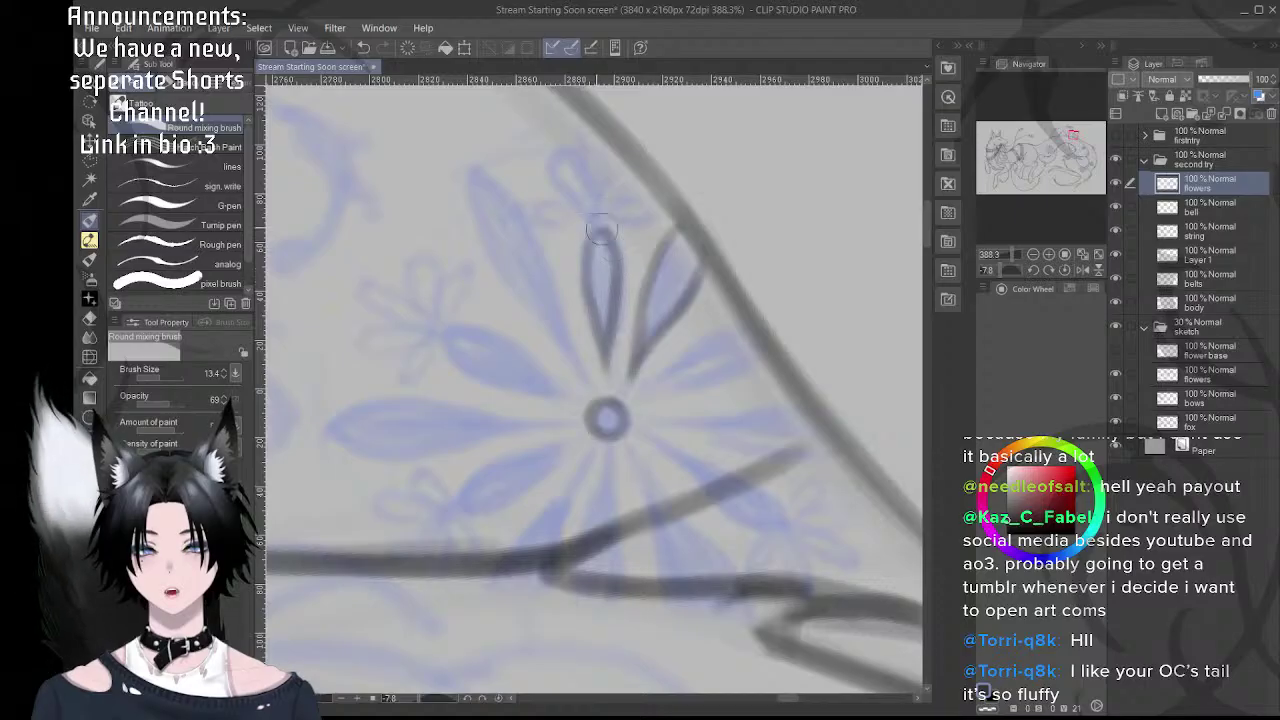
- Rotate the canvas further and outline the adjacent long petal as a slender teardrop over the sketch
key(shift+space)
drag(586, 225, 640, 231)
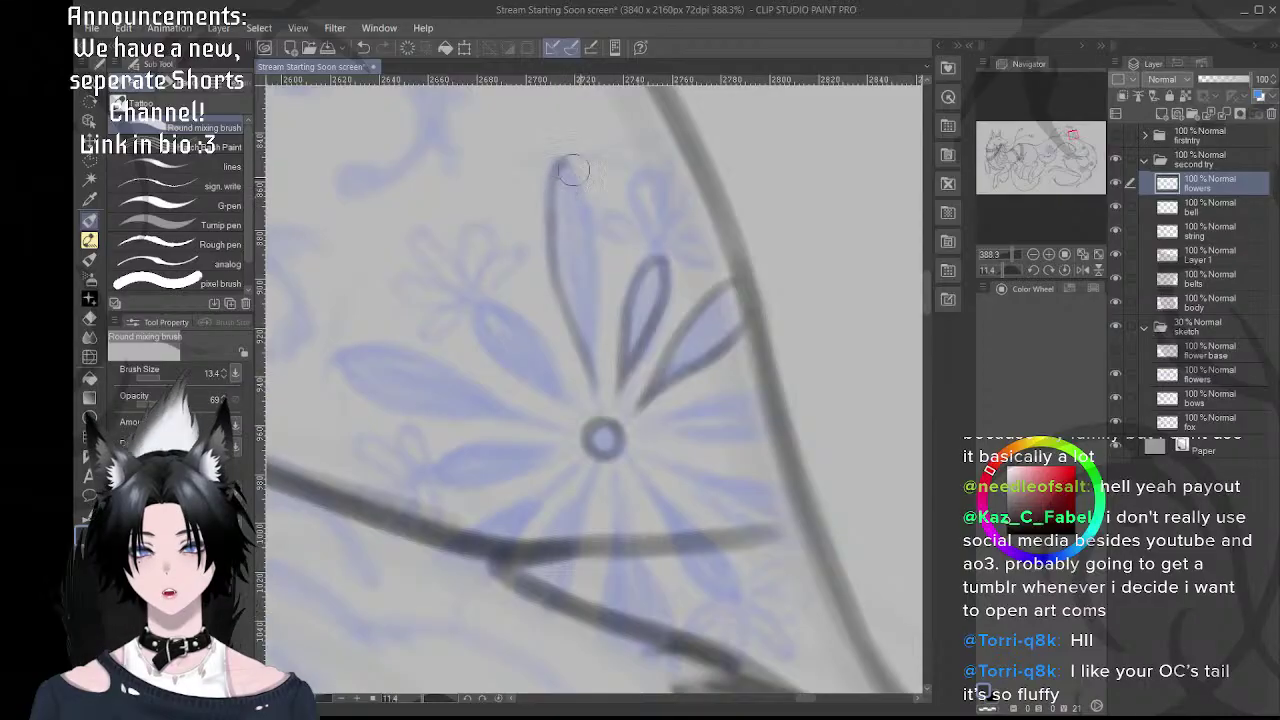
drag(567, 168, 586, 298)
drag(583, 202, 586, 359)
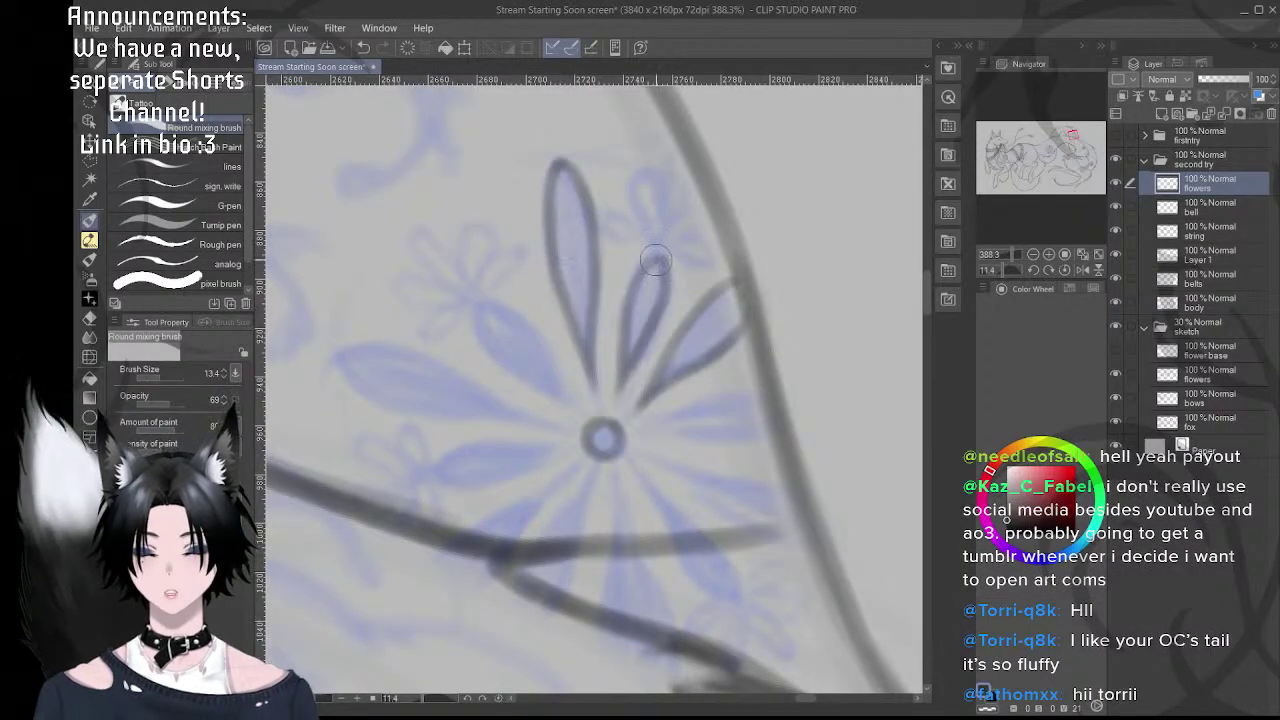
- Reshape the inked short petal's tip and outline to fit the sketch using Liquify at brush size 21.4
key(j)
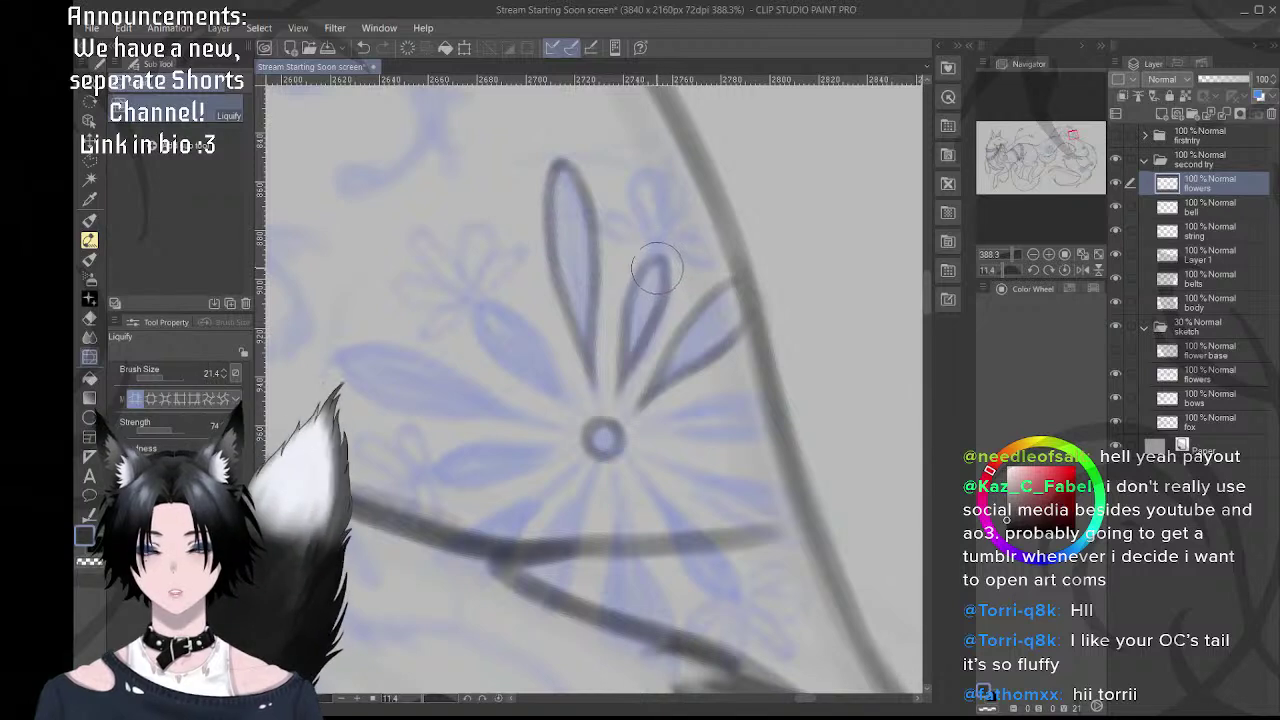
drag(657, 268, 662, 250)
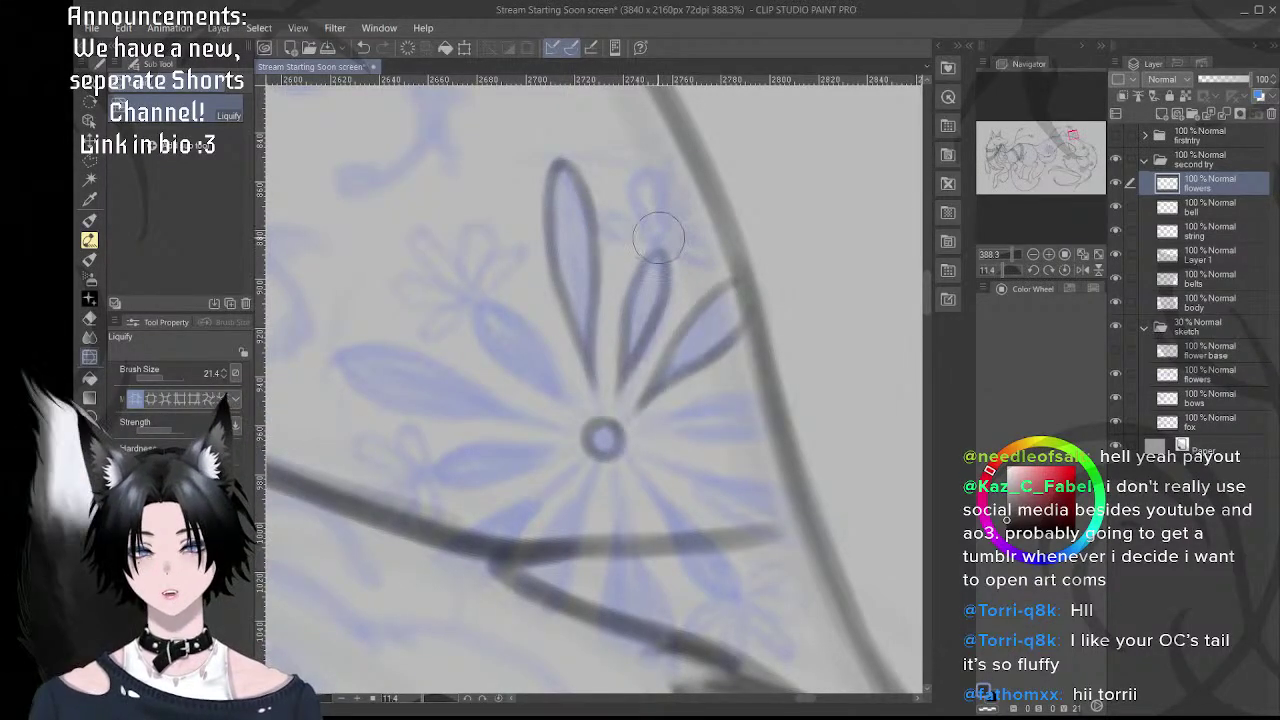
drag(634, 160, 692, 168)
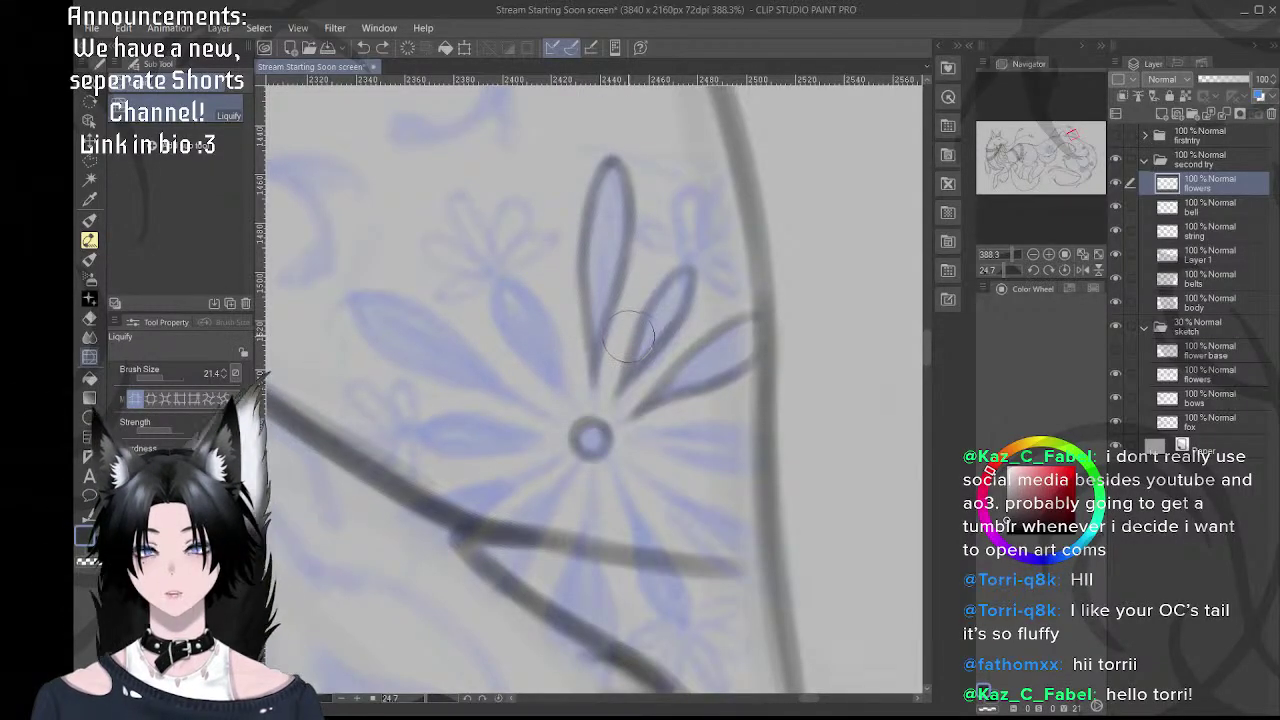
- Switch back to the Round mixing brush, rotate the canvas and outline the next short petal counter-clockwise from the long petal
key(b)
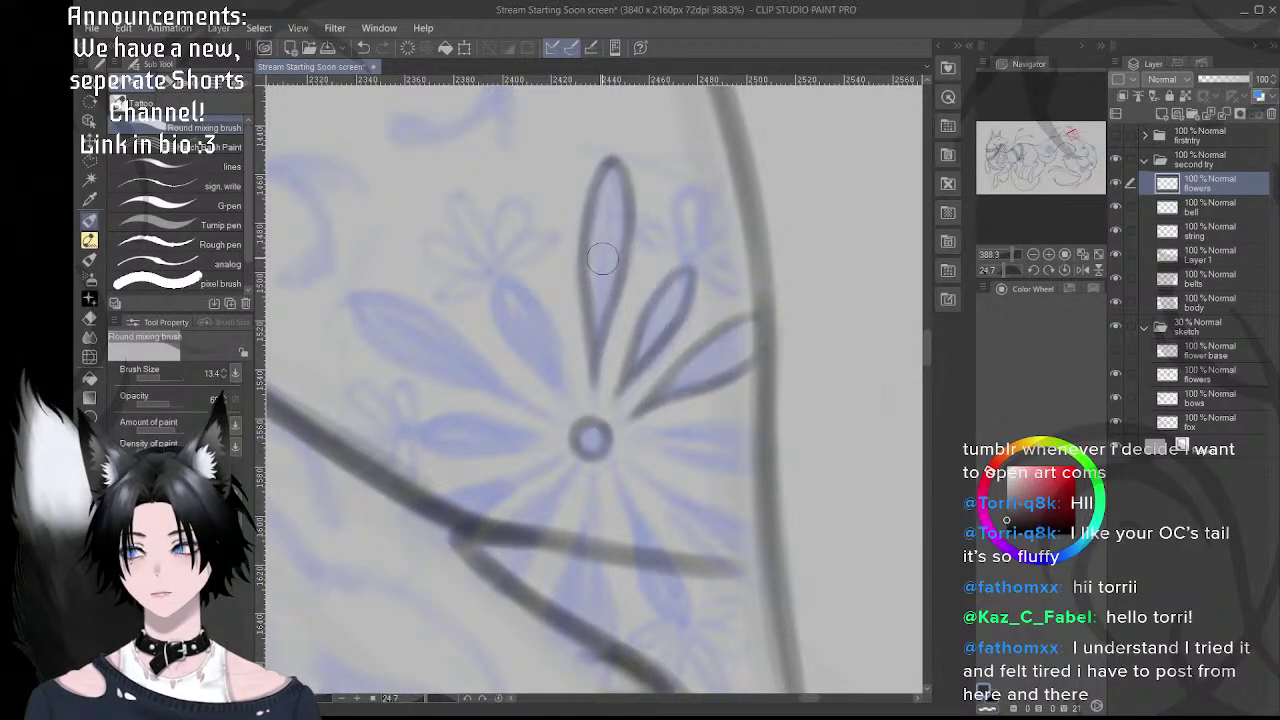
key(r)
drag(606, 228, 676, 263)
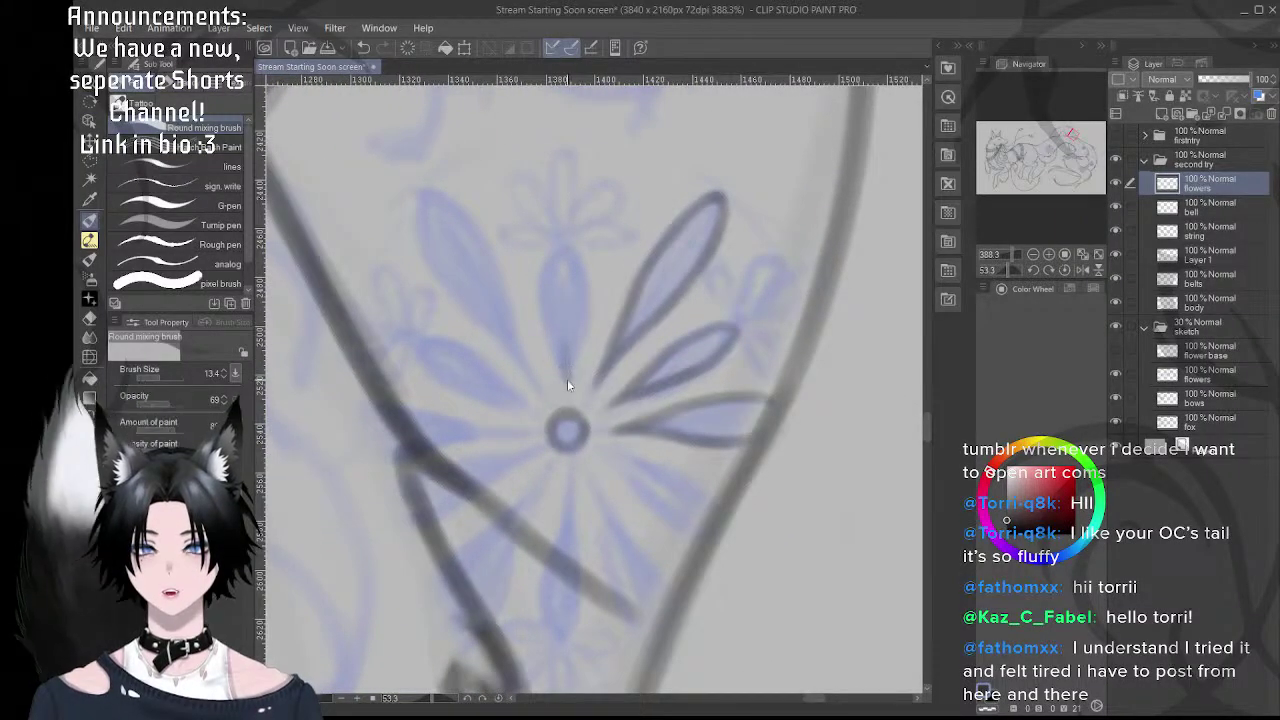
drag(567, 380, 548, 303)
drag(566, 365, 562, 260)
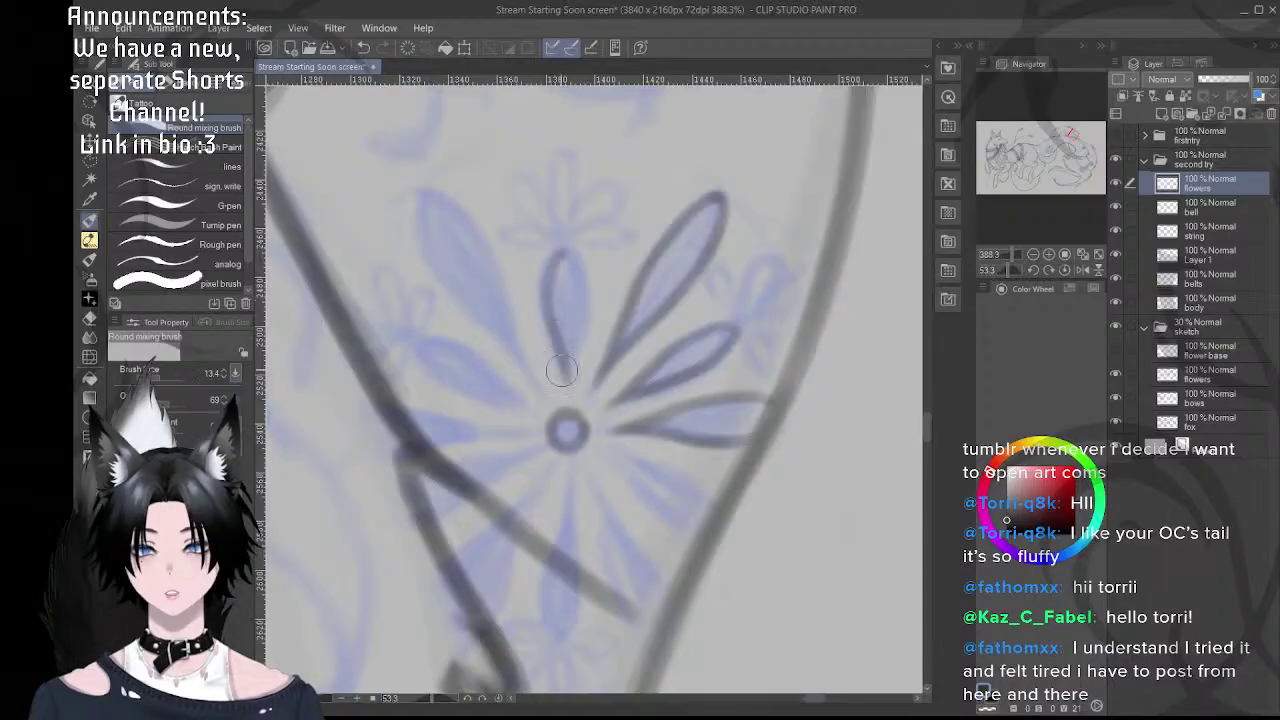
- Finish outlining the short petal directly above the large flower's center on the flowers layer with the Round mixing brush
mouse_move(562, 370)
mouse_down()
mouse_move(561, 273)
mouse_move(551, 298)
mouse_move(568, 256)
mouse_move(555, 262)
mouse_move(578, 279)
mouse_move(563, 251)
mouse_move(563, 308)
mouse_move(585, 296)
mouse_move(569, 380)
mouse_up()
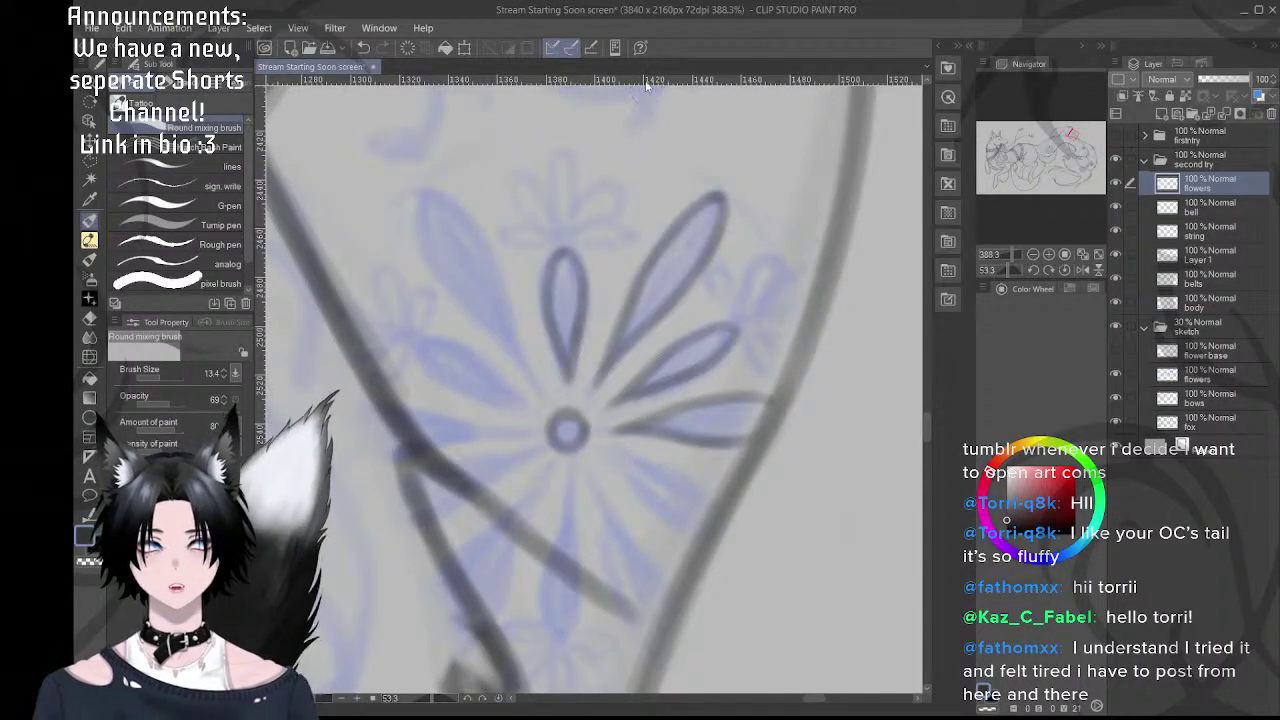
mouse_move(576, 270)
mouse_down()
mouse_move(558, 326)
mouse_move(566, 311)
mouse_move(544, 306)
mouse_up()
key(j)
drag(540, 319, 603, 272)
key(p)
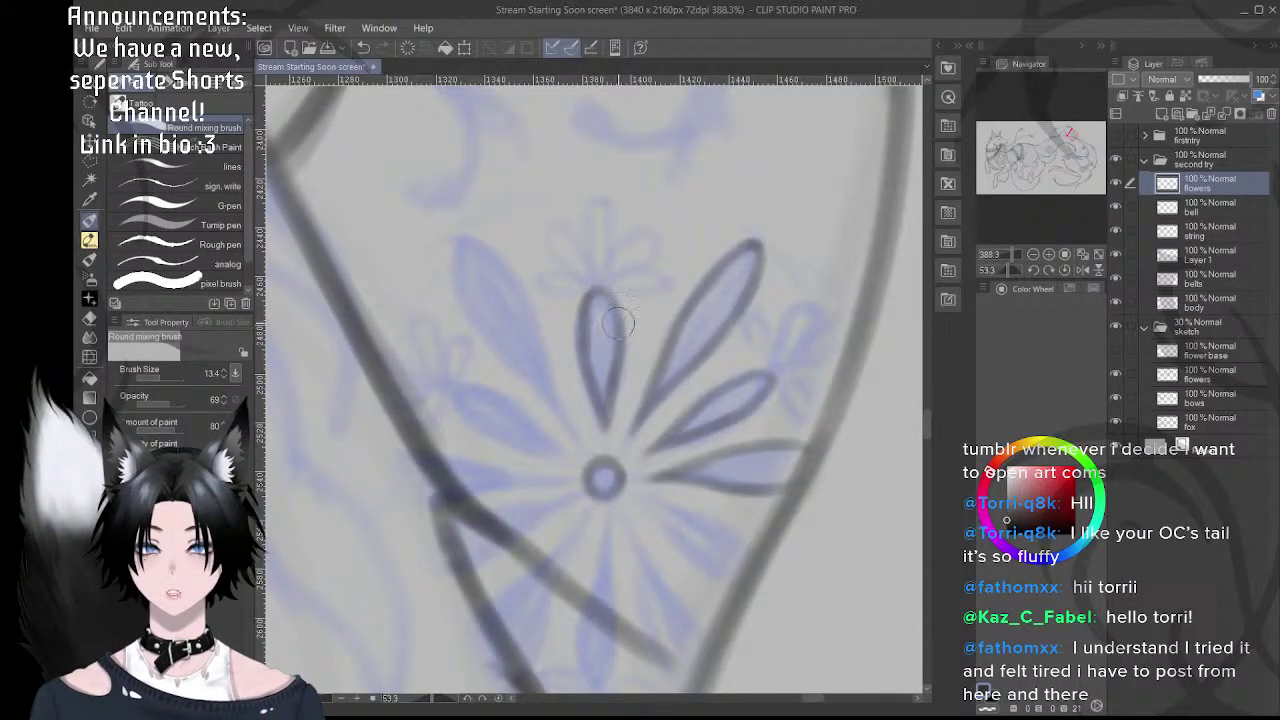
- Trace the outline of the long sketched petal counterclockwise of the finished short petal
key(shift+space)
drag(613, 197, 700, 246)
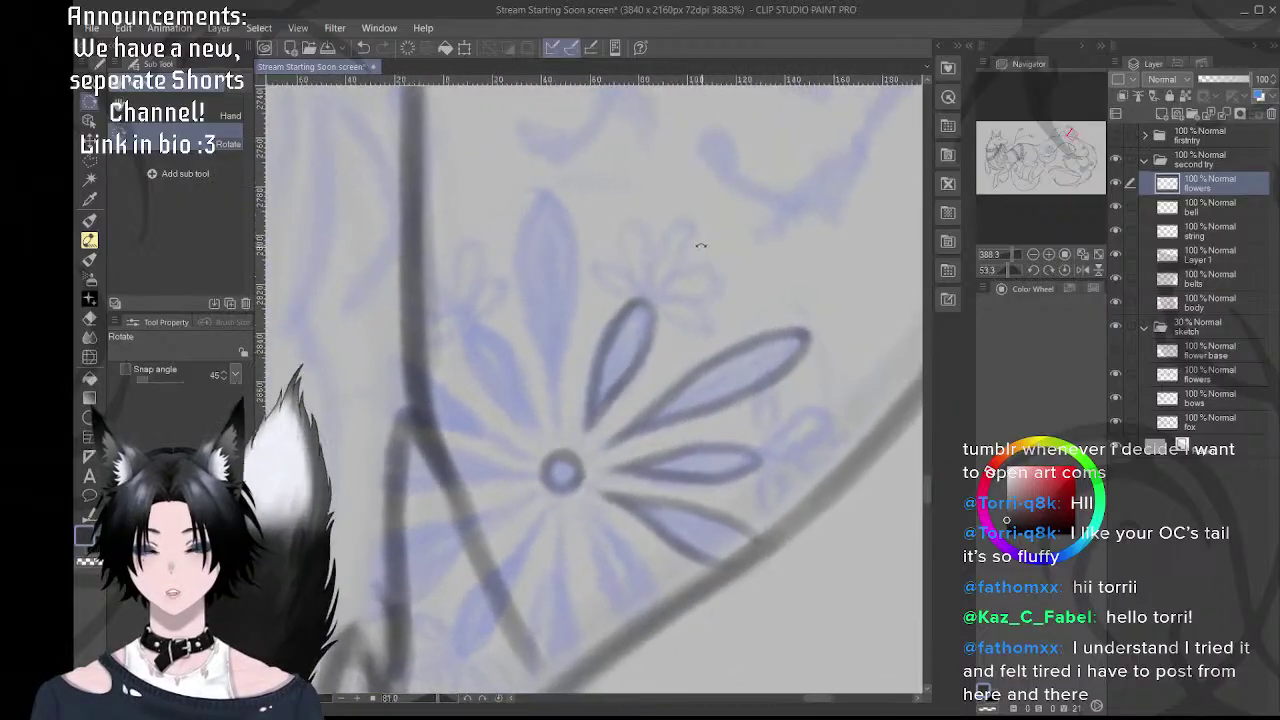
drag(565, 411, 579, 431)
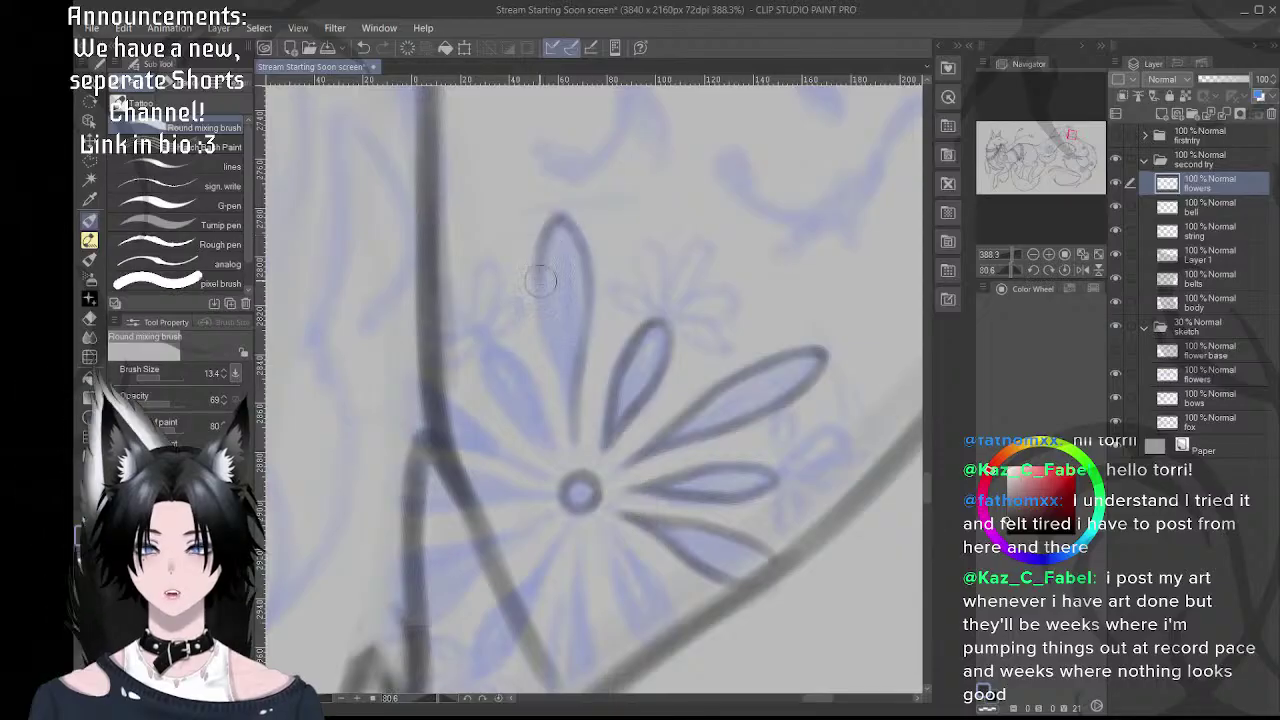
drag(538, 311, 566, 420)
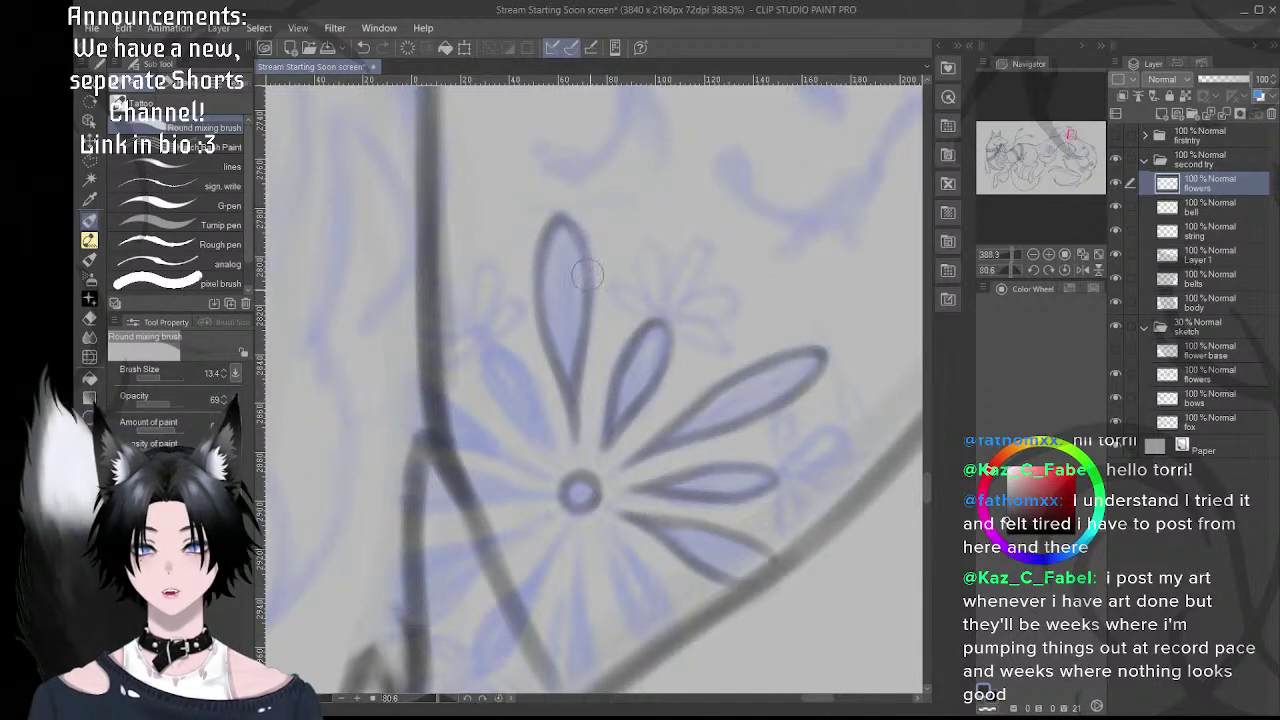
- Outline the next short petal counterclockwise and the two petals beyond it that meet the dark body line
key(r)
mouse_move(567, 290)
mouse_down()
mouse_move(717, 255)
mouse_move(733, 271)
mouse_up()
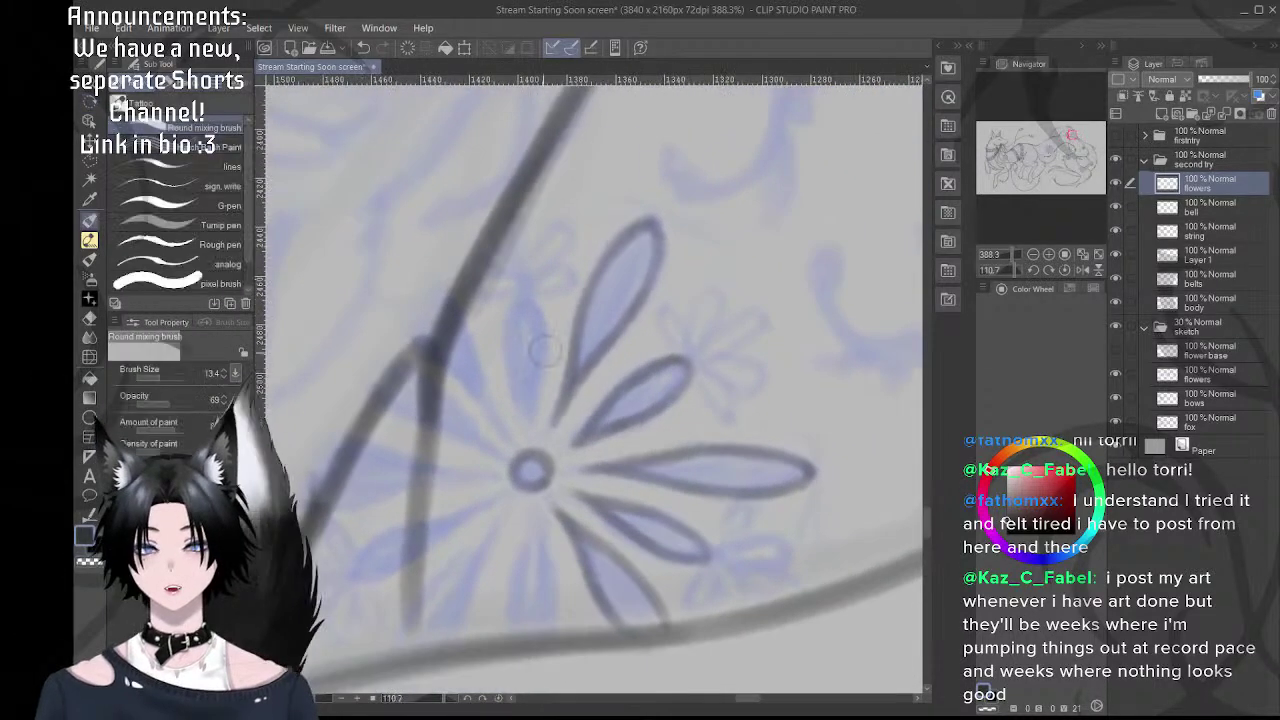
drag(558, 395, 604, 382)
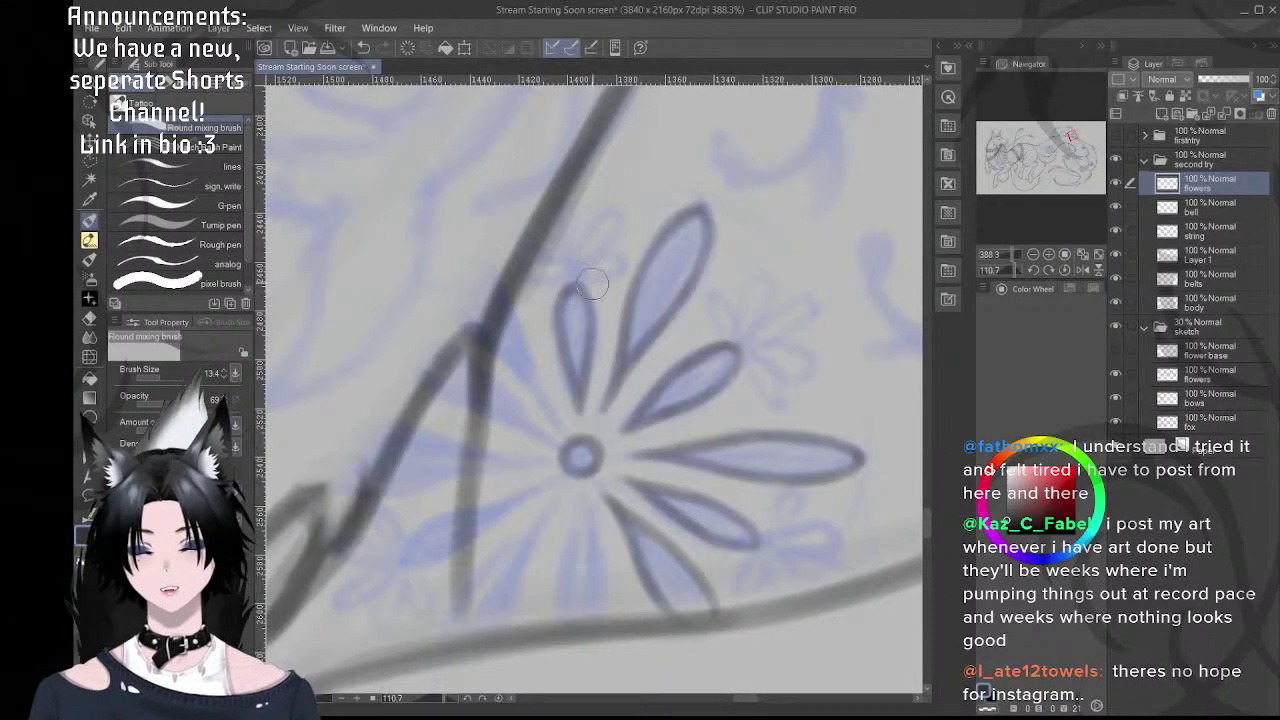
key(r)
drag(592, 284, 662, 309)
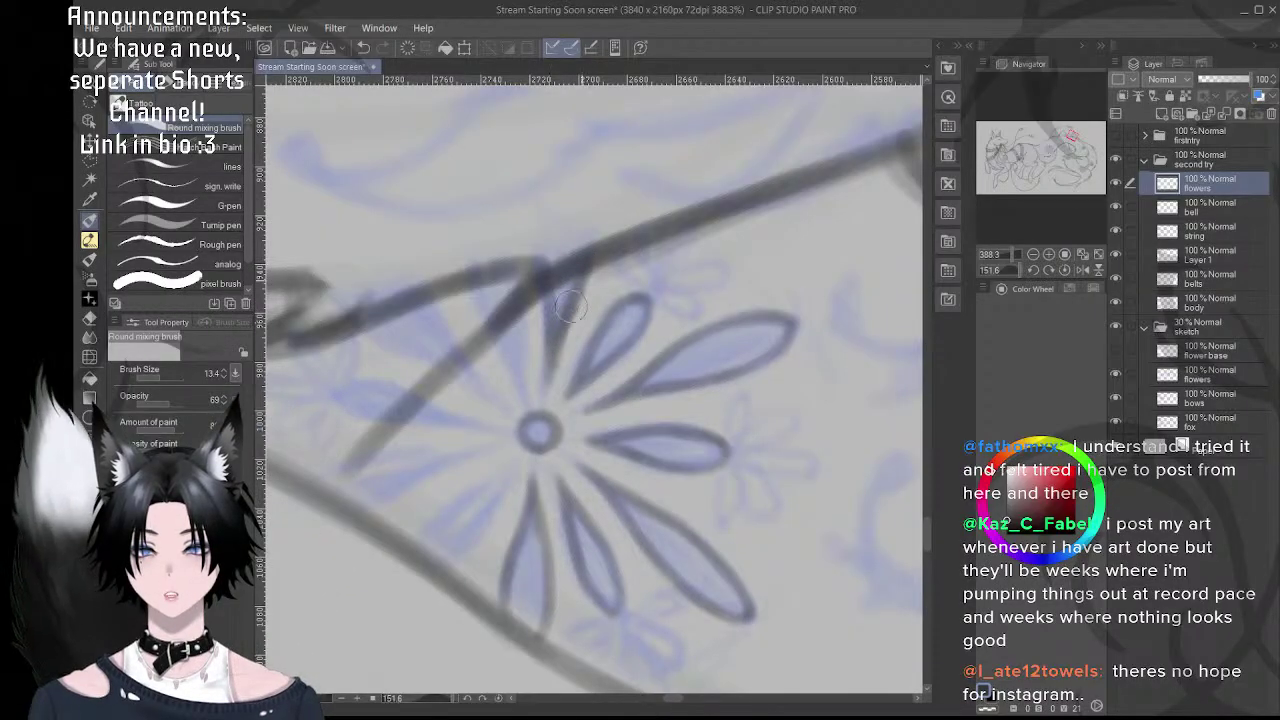
drag(546, 292, 589, 306)
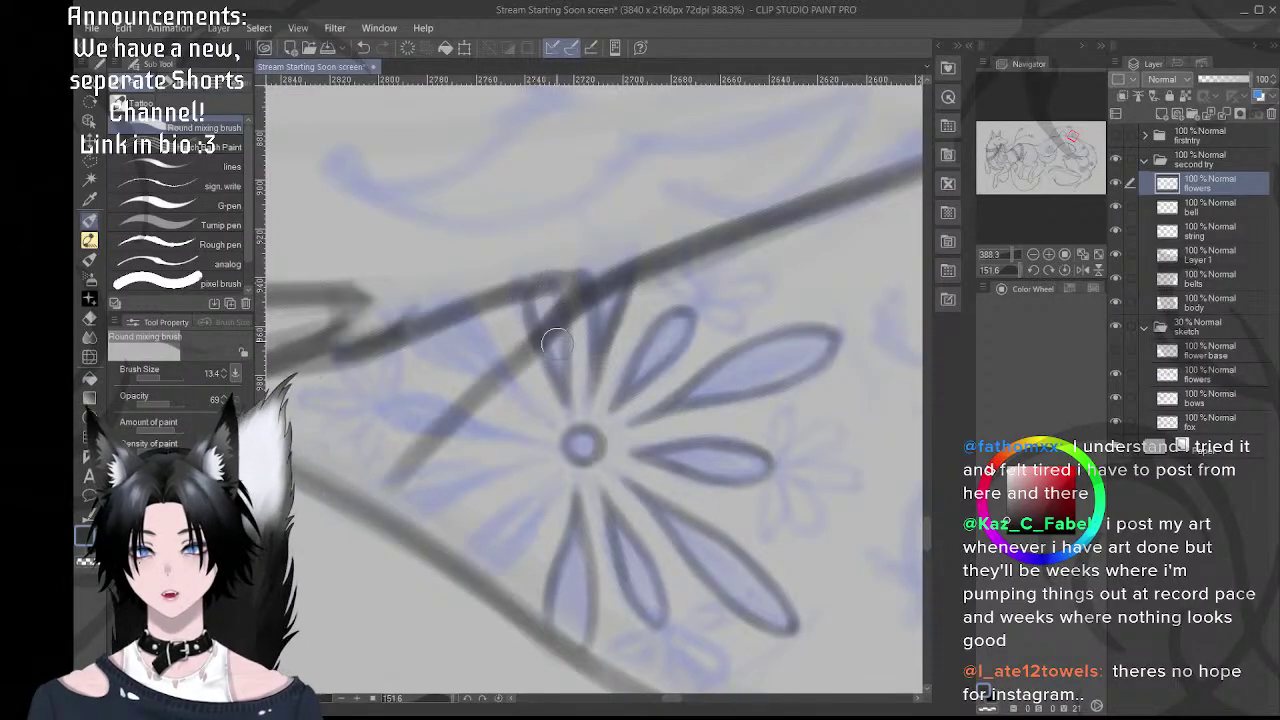
- Outline both sides of the wide petal cut off by the body line, tapering it toward the flower's center
scroll(627, 350, down, 3)
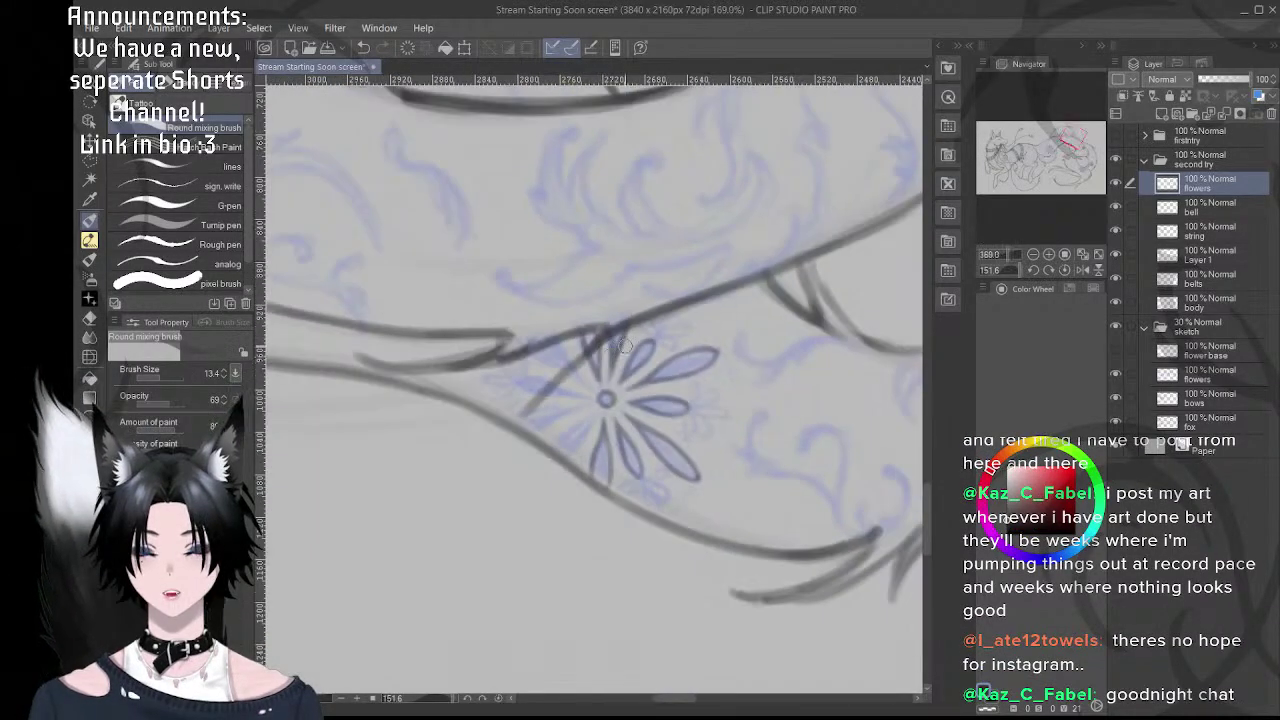
scroll(604, 372, up, 2)
scroll(619, 302, up, 3)
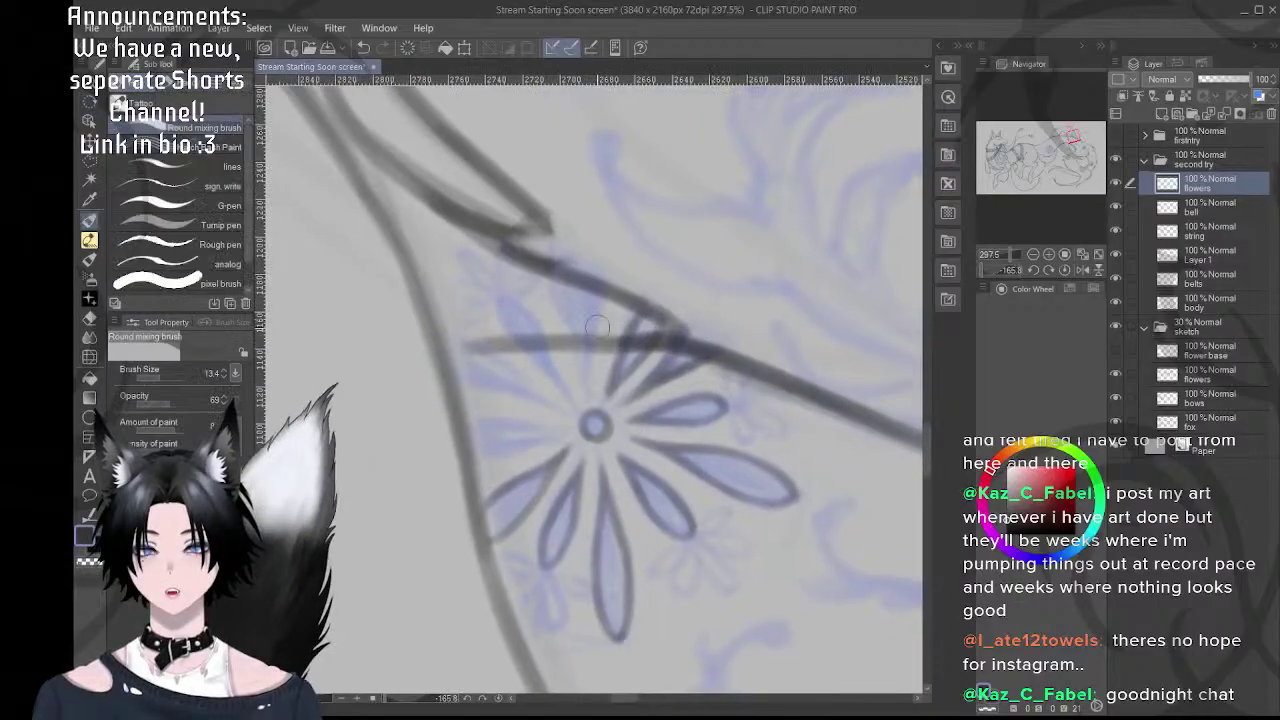
drag(600, 318, 588, 338)
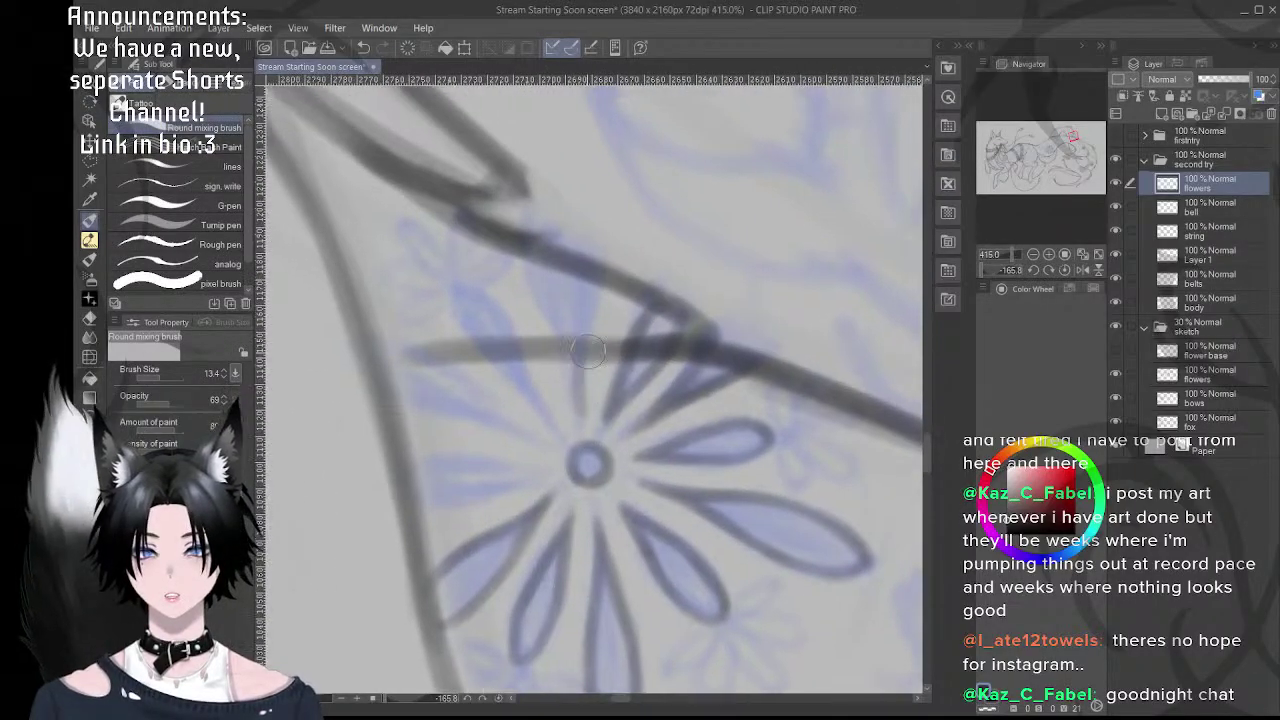
drag(584, 412, 594, 351)
scroll(584, 361, down, 6)
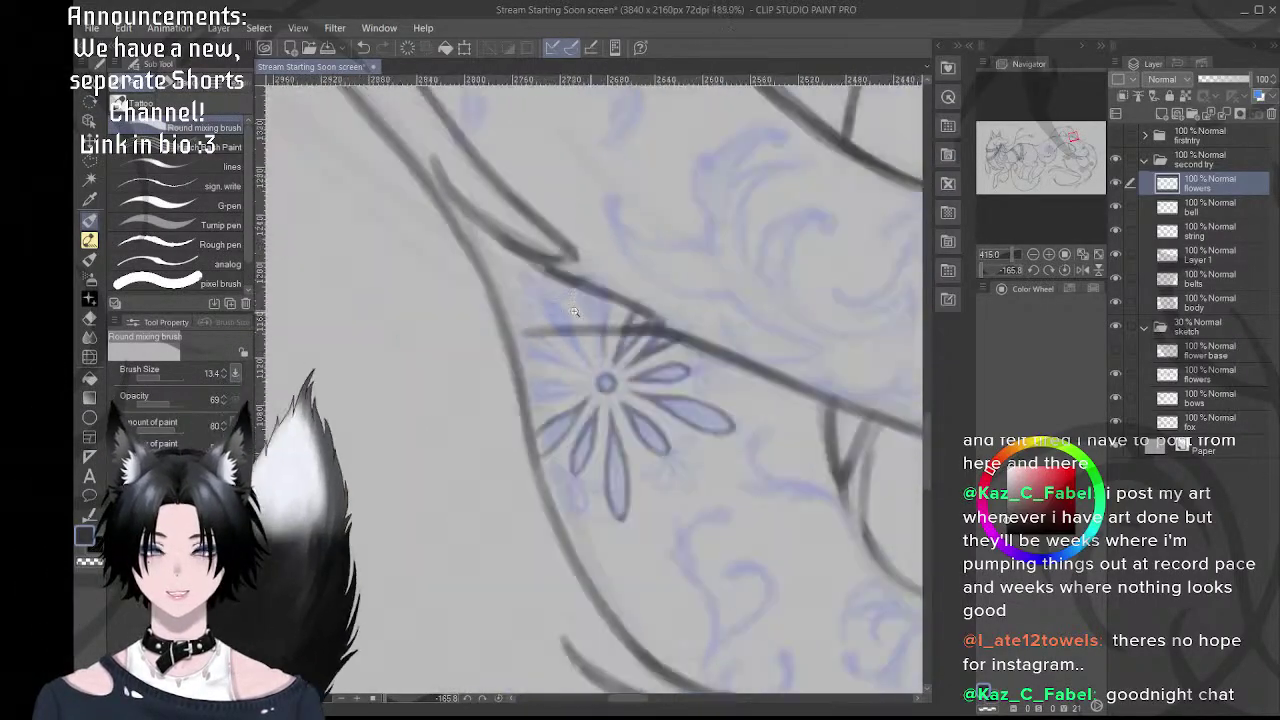
scroll(596, 334, up, 4)
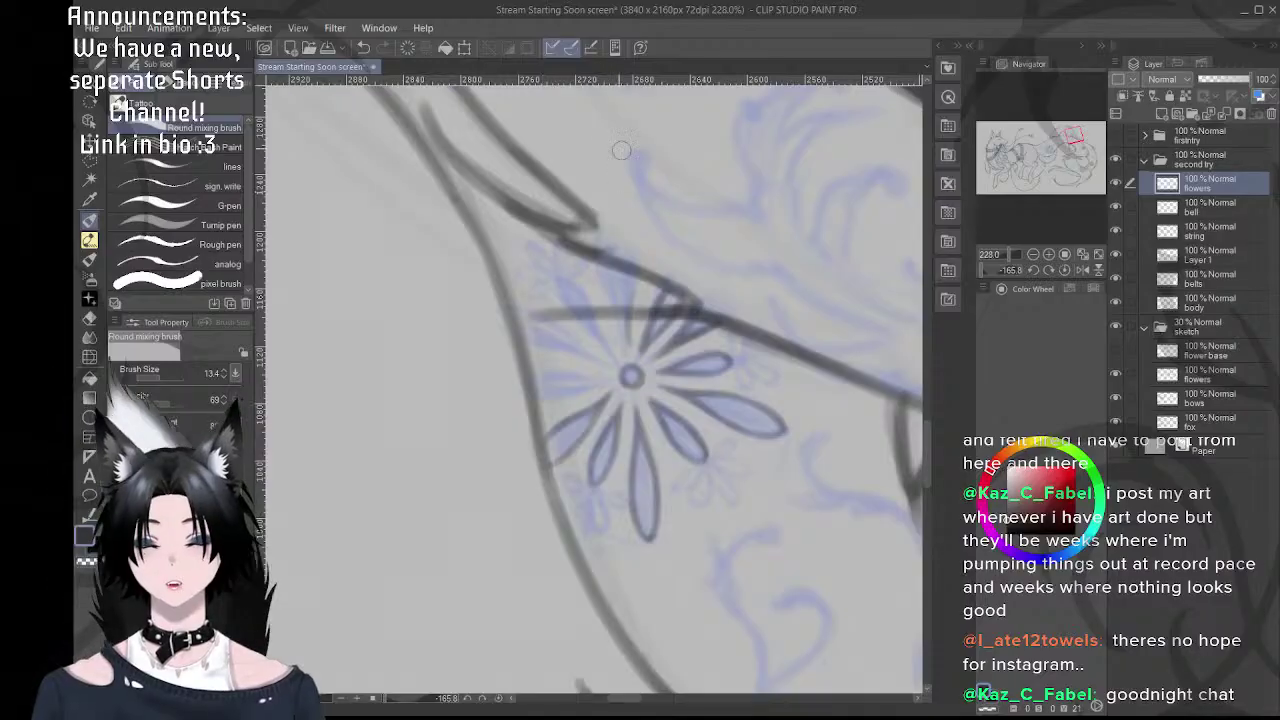
scroll(625, 327, up, 3)
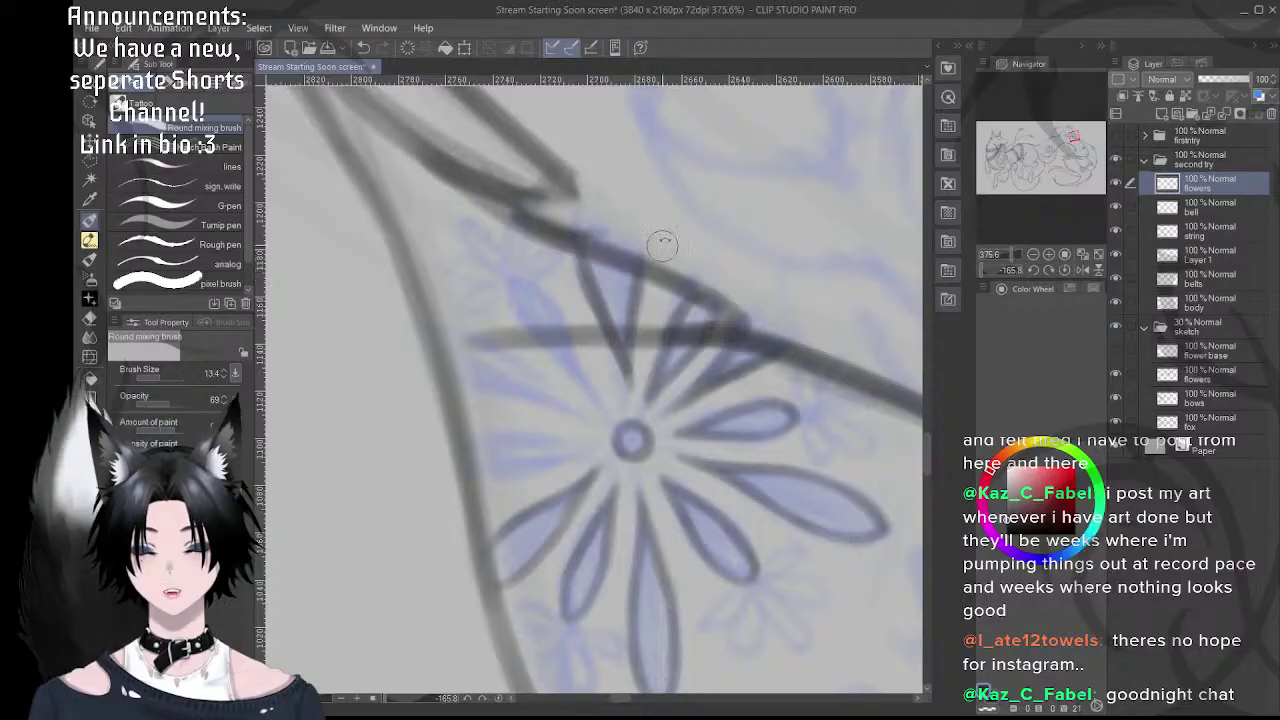
- Outline the next two petals counterclockwise, following the blue sketch across the thin inner body line
drag(663, 246, 743, 283)
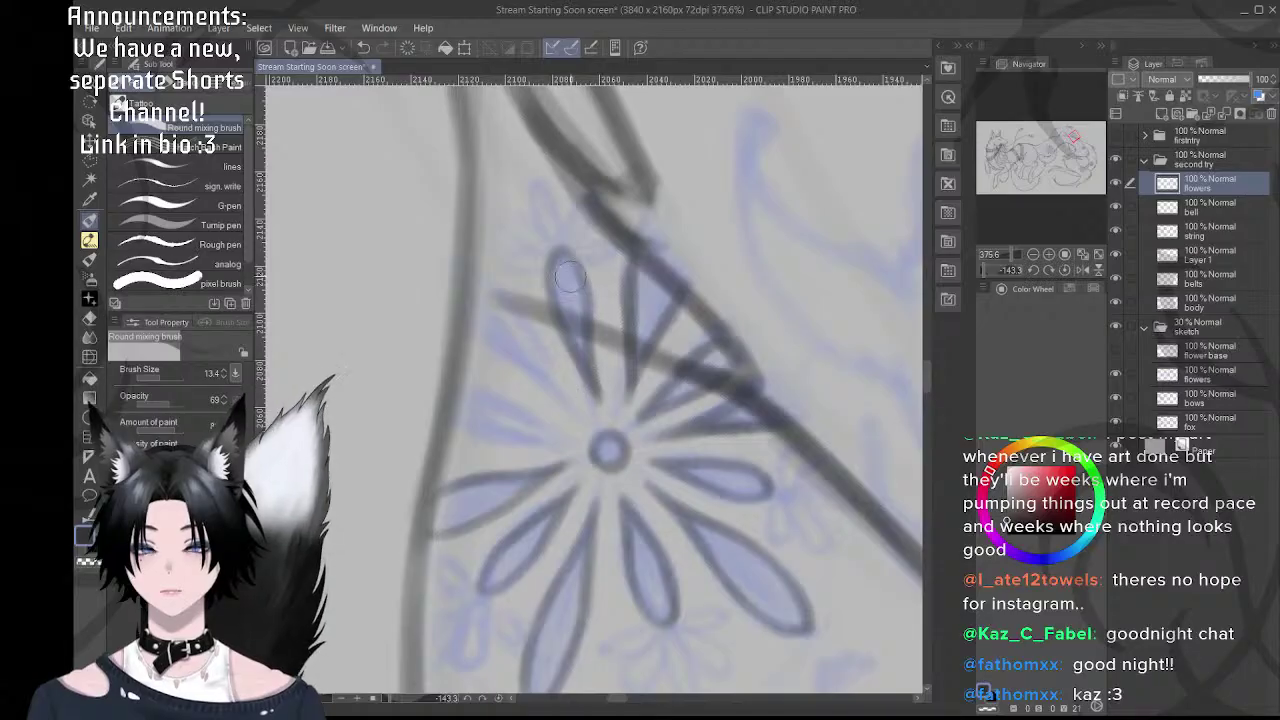
key(r)
drag(600, 206, 688, 261)
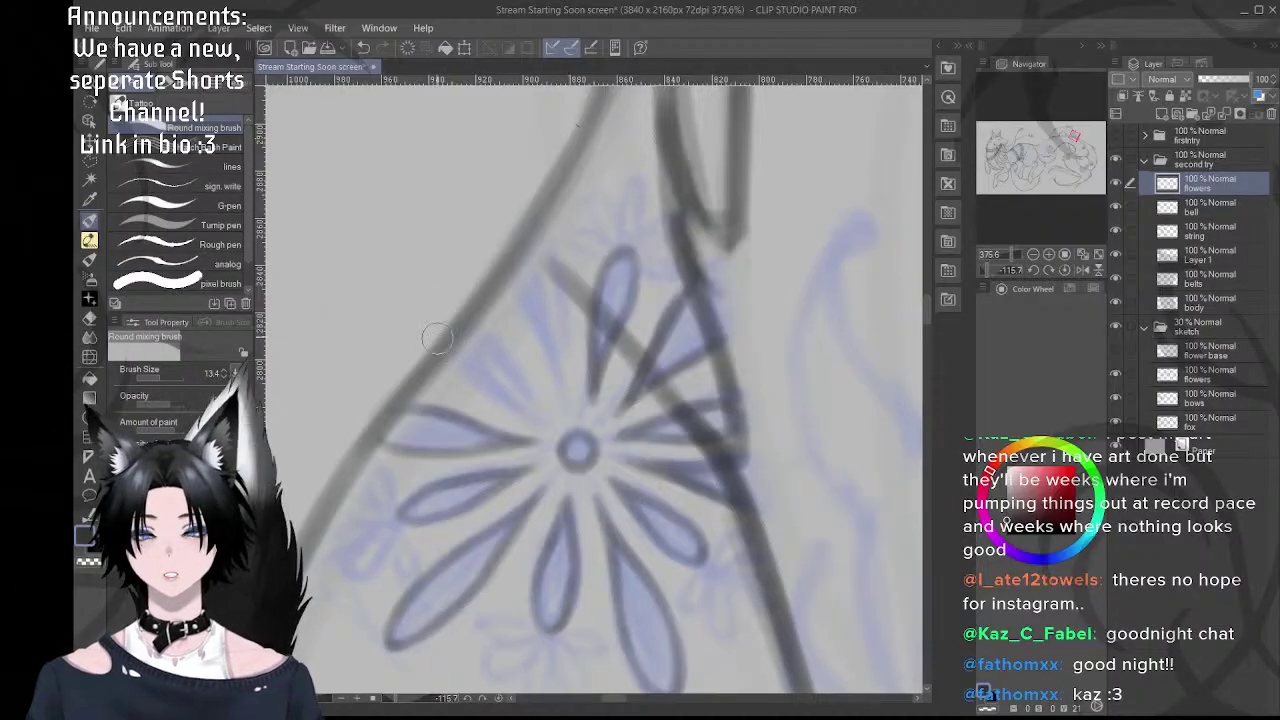
key(r)
mouse_move(594, 271)
mouse_down()
mouse_move(631, 277)
mouse_move(611, 272)
mouse_up()
scroll(562, 369, up, 2)
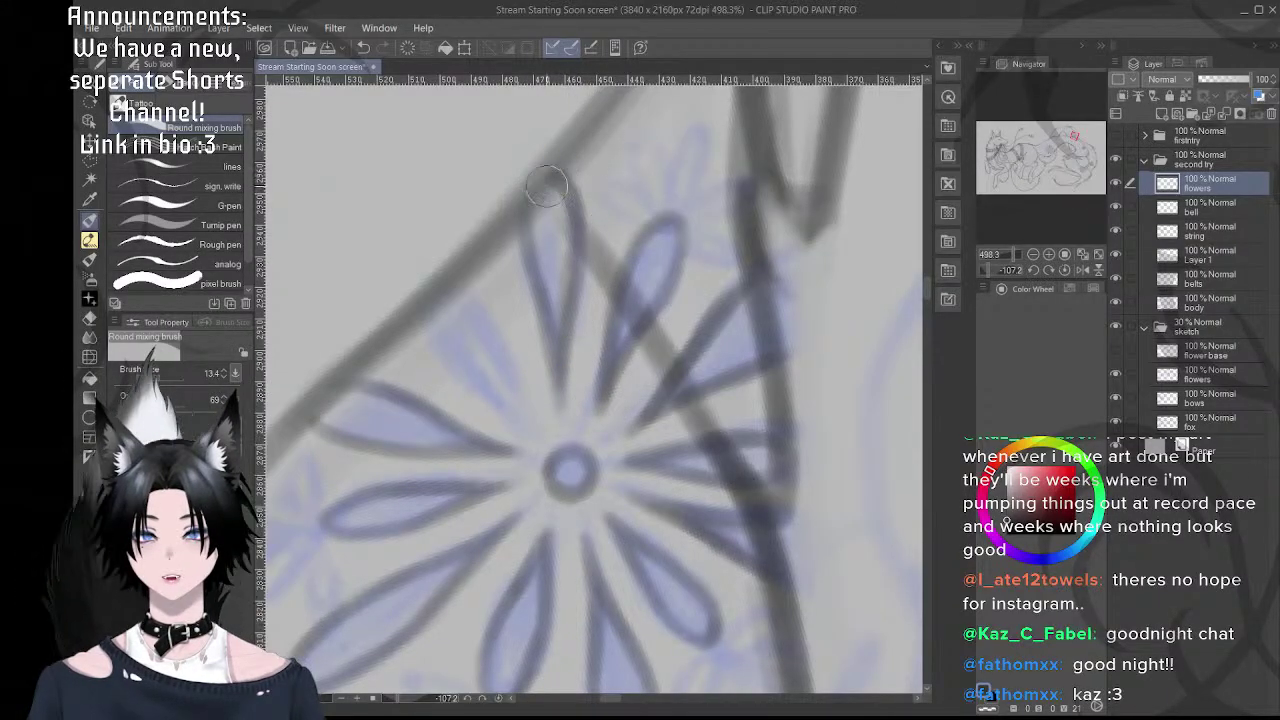
- Outline the last small petal in the remaining gap to complete the ring around the flower's center
key(r)
drag(598, 172, 689, 194)
key(space)
drag(543, 348, 590, 320)
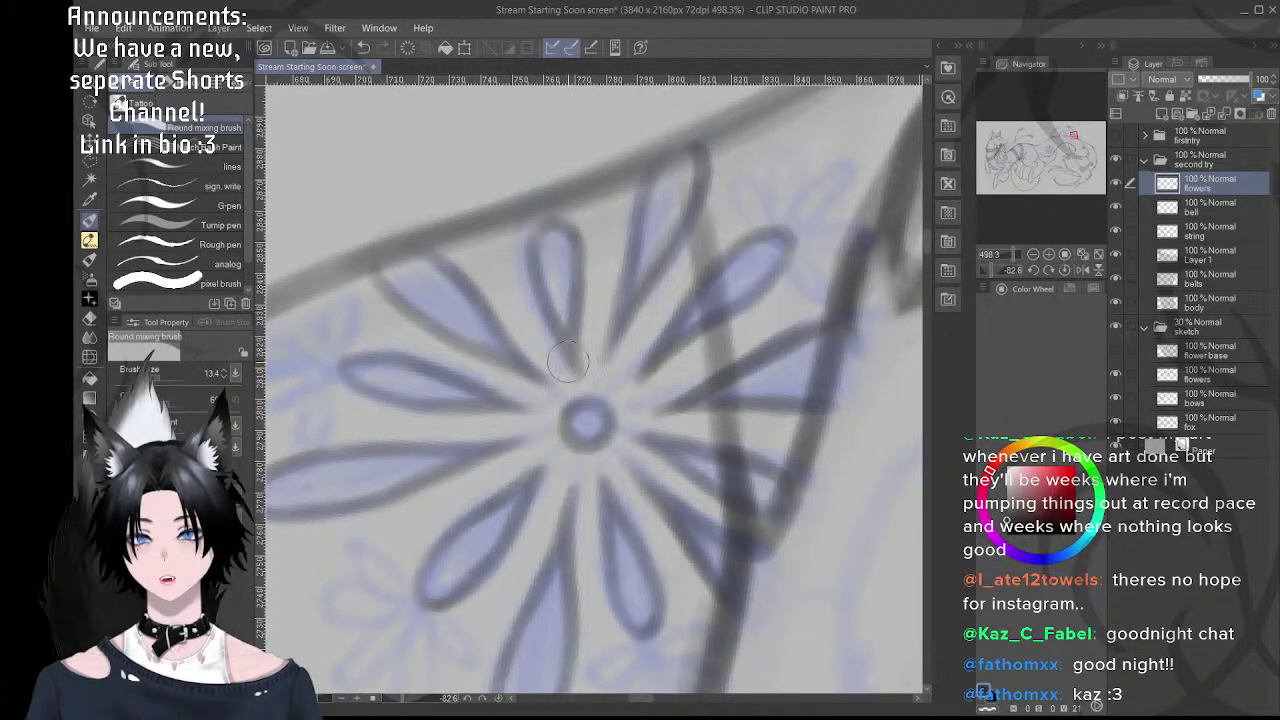
- Erase the rounded tip of the last small petal and redraw its sides so they reach the body line
scroll(578, 340, down, 4)
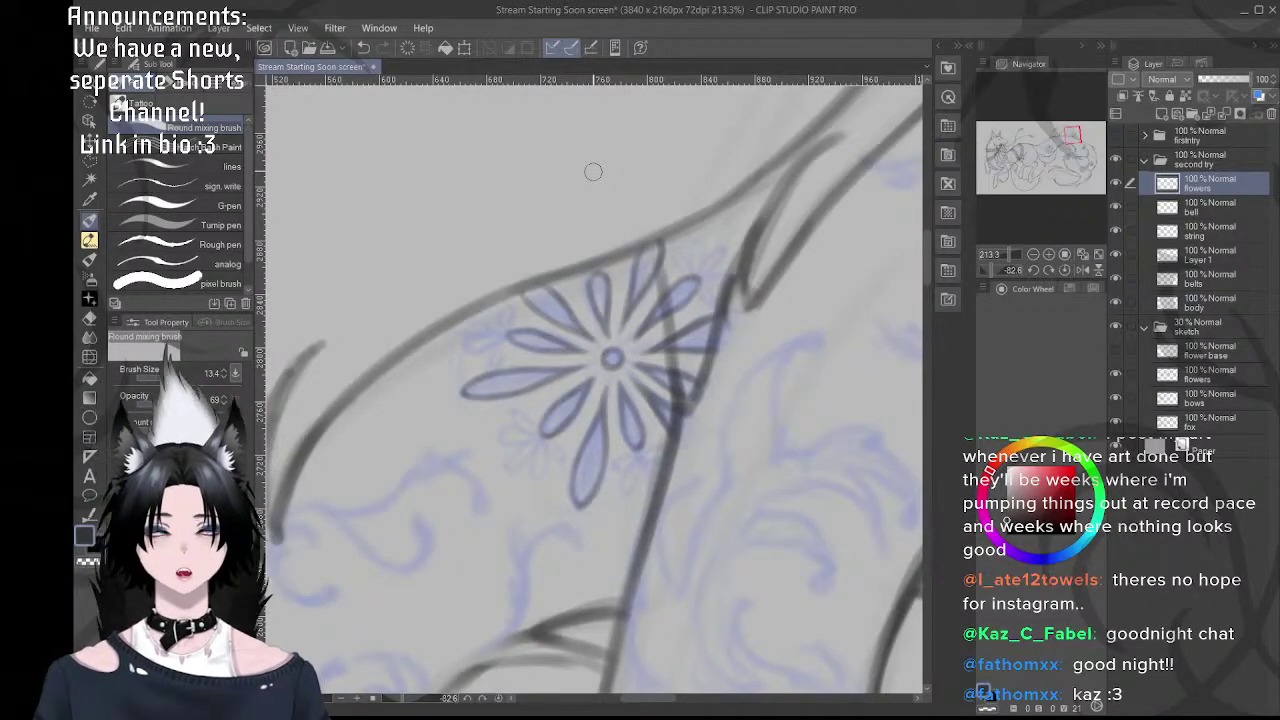
scroll(593, 278, up, 4)
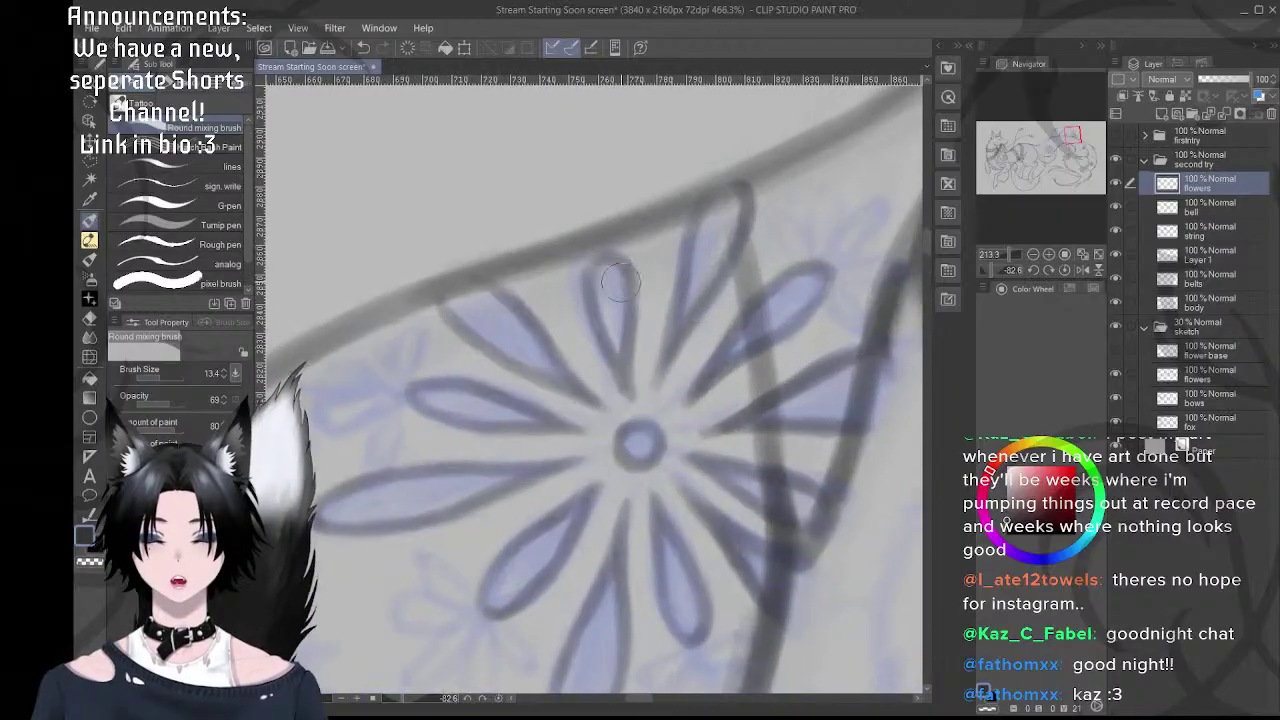
key(e)
mouse_move(590, 264)
ctrl+alt+mouse_down()
mouse_move(586, 284)
mouse_move(644, 311)
ctrl+alt+mouse_up()
key(p)
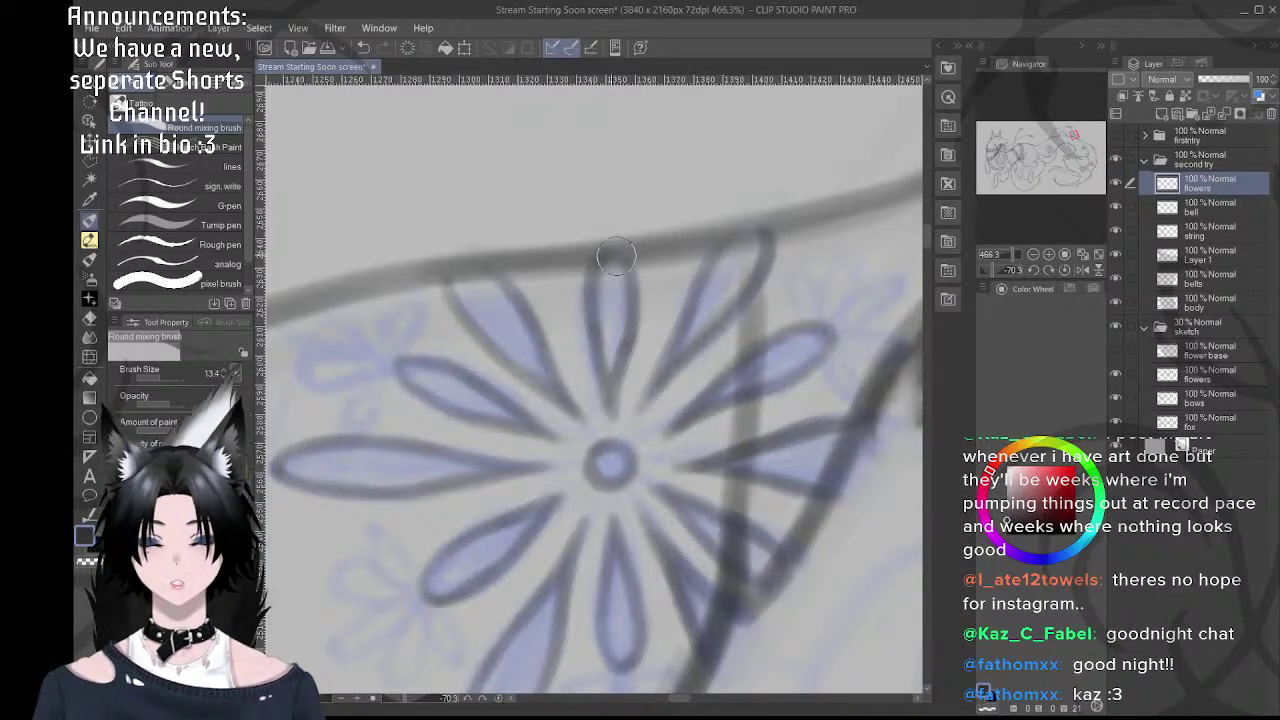
scroll(664, 318, down, 5)
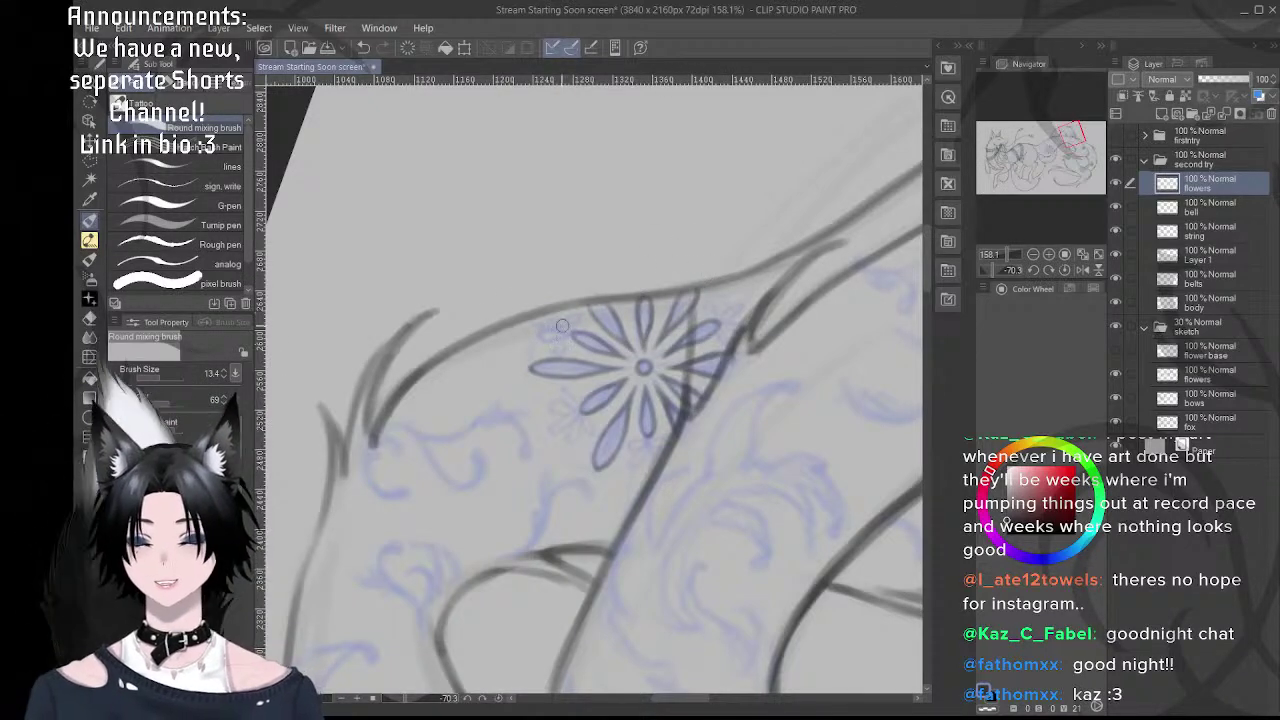
- Draw a small blossom of short radiating strokes at the tip of the short petal beside the outer body line
scroll(614, 319, up, 5)
key(shift+space)
drag(507, 288, 602, 255)
scroll(574, 289, up, 3)
scroll(669, 326, down, 2)
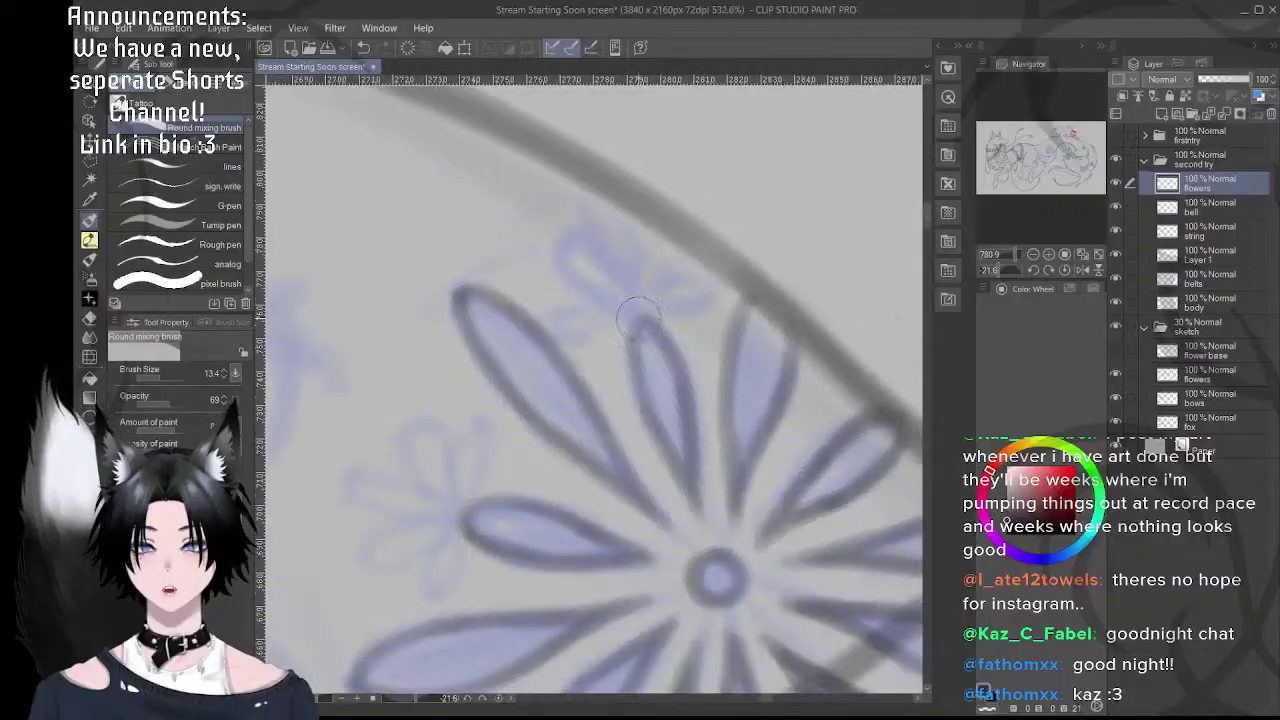
drag(634, 309, 604, 325)
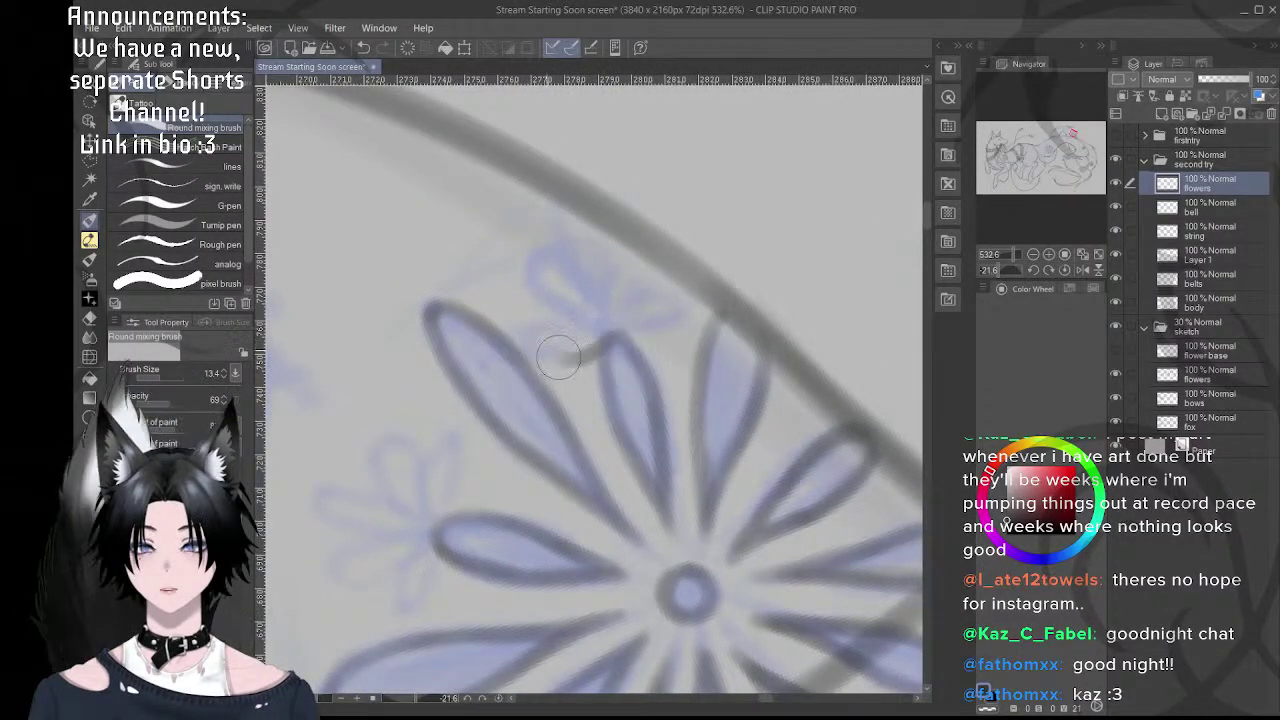
mouse_move(558, 357)
mouse_down()
mouse_move(601, 345)
mouse_move(608, 331)
mouse_move(551, 330)
mouse_move(605, 345)
mouse_move(548, 328)
mouse_move(599, 331)
mouse_move(571, 323)
mouse_move(542, 348)
mouse_move(598, 331)
mouse_move(576, 320)
mouse_move(608, 323)
mouse_move(541, 284)
mouse_move(596, 320)
mouse_move(583, 282)
mouse_move(602, 298)
mouse_move(559, 268)
mouse_move(599, 304)
mouse_move(564, 235)
mouse_move(598, 326)
mouse_move(587, 271)
mouse_move(547, 263)
mouse_move(589, 278)
mouse_move(567, 258)
mouse_move(612, 311)
mouse_move(598, 242)
mouse_move(609, 317)
mouse_move(617, 280)
mouse_move(610, 318)
mouse_move(653, 300)
mouse_move(609, 319)
mouse_move(642, 290)
mouse_move(661, 292)
mouse_move(603, 327)
mouse_move(617, 310)
mouse_move(615, 323)
mouse_move(659, 315)
mouse_move(608, 331)
mouse_move(672, 306)
mouse_move(649, 290)
mouse_move(621, 309)
mouse_move(645, 282)
mouse_move(552, 264)
mouse_up()
drag(603, 304, 566, 256)
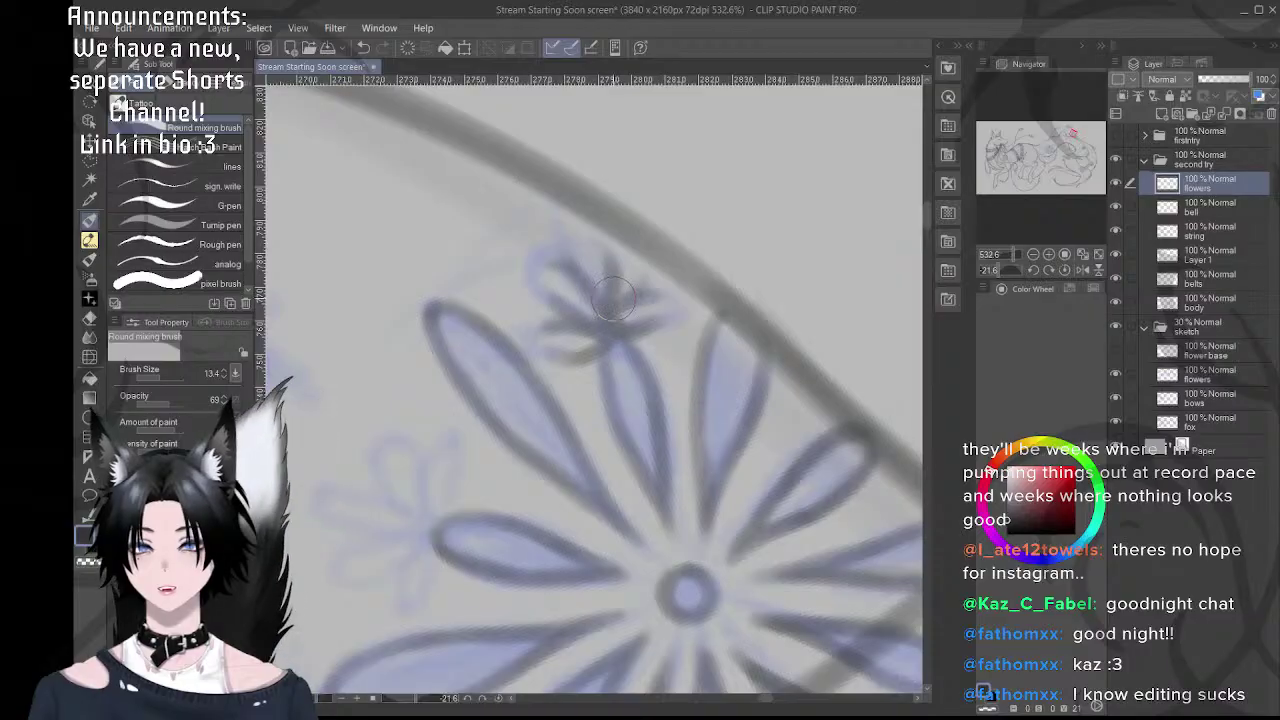
drag(610, 298, 614, 270)
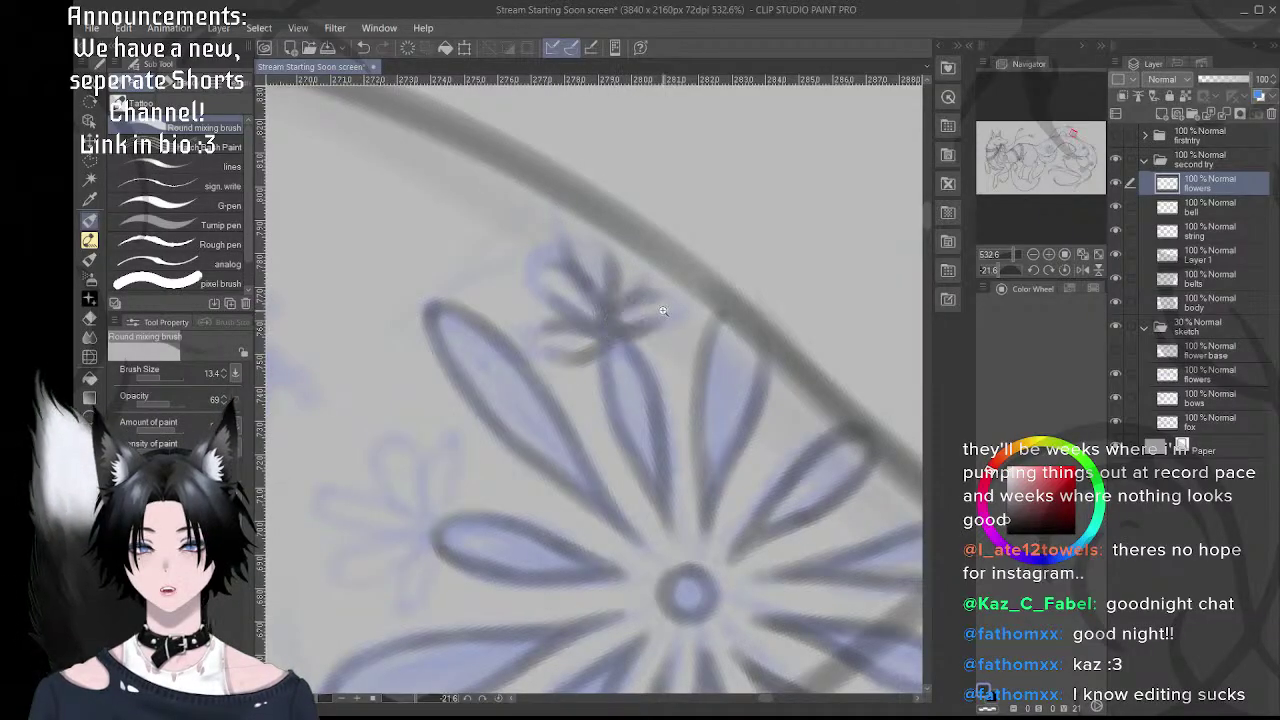
- Draw a second small blossom of tapered strokes fanning out from the next short petal's tip counterclockwise
scroll(676, 311, down, 5)
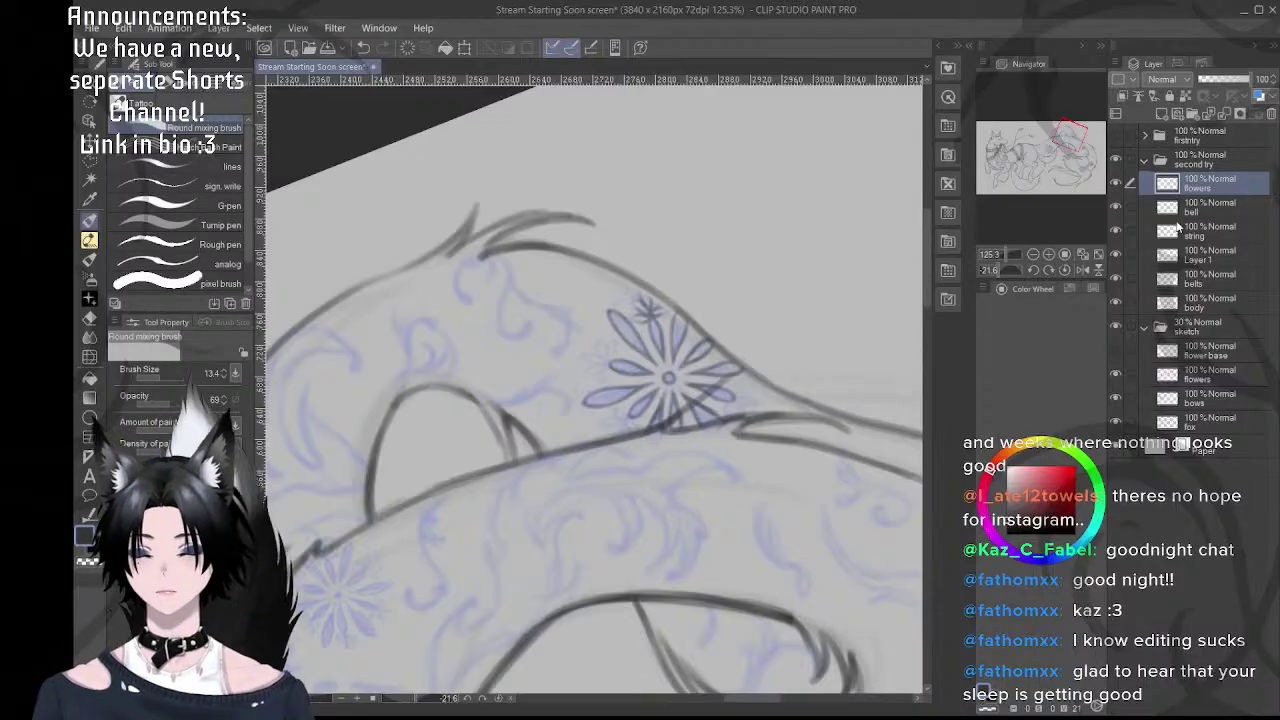
scroll(600, 358, up, 4)
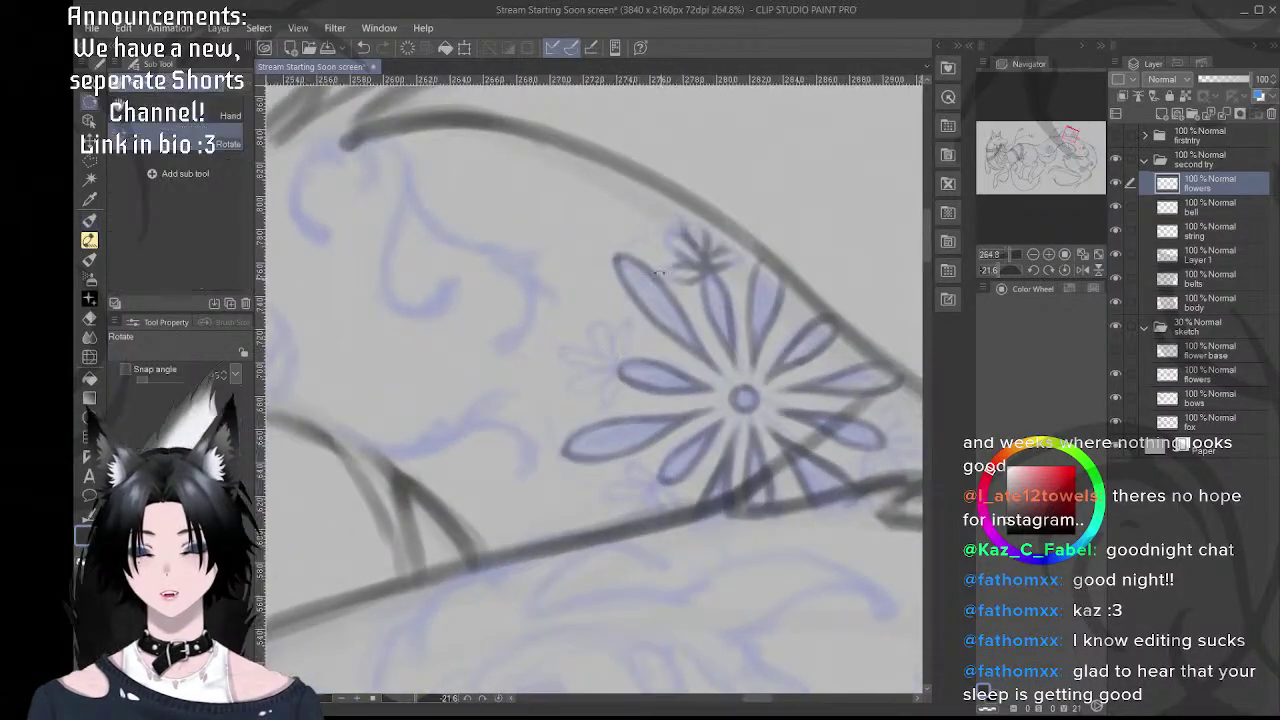
drag(630, 352, 610, 331)
scroll(600, 333, up, 3)
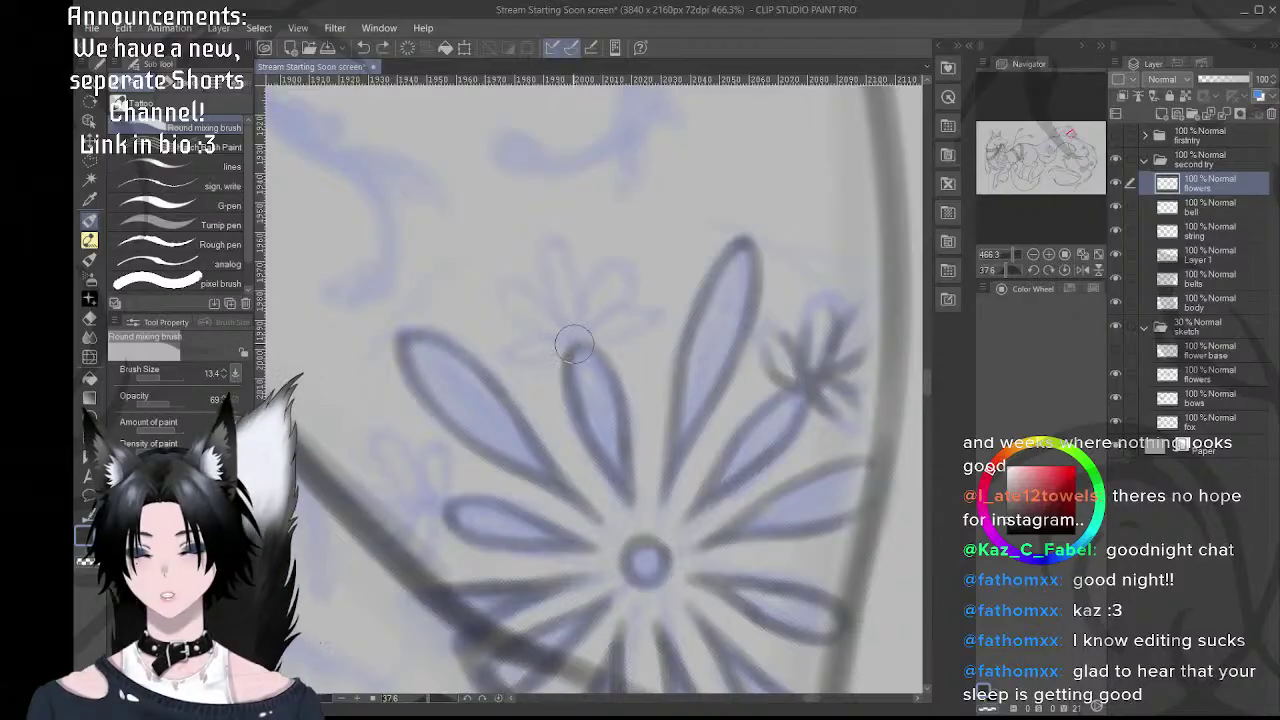
drag(568, 343, 512, 358)
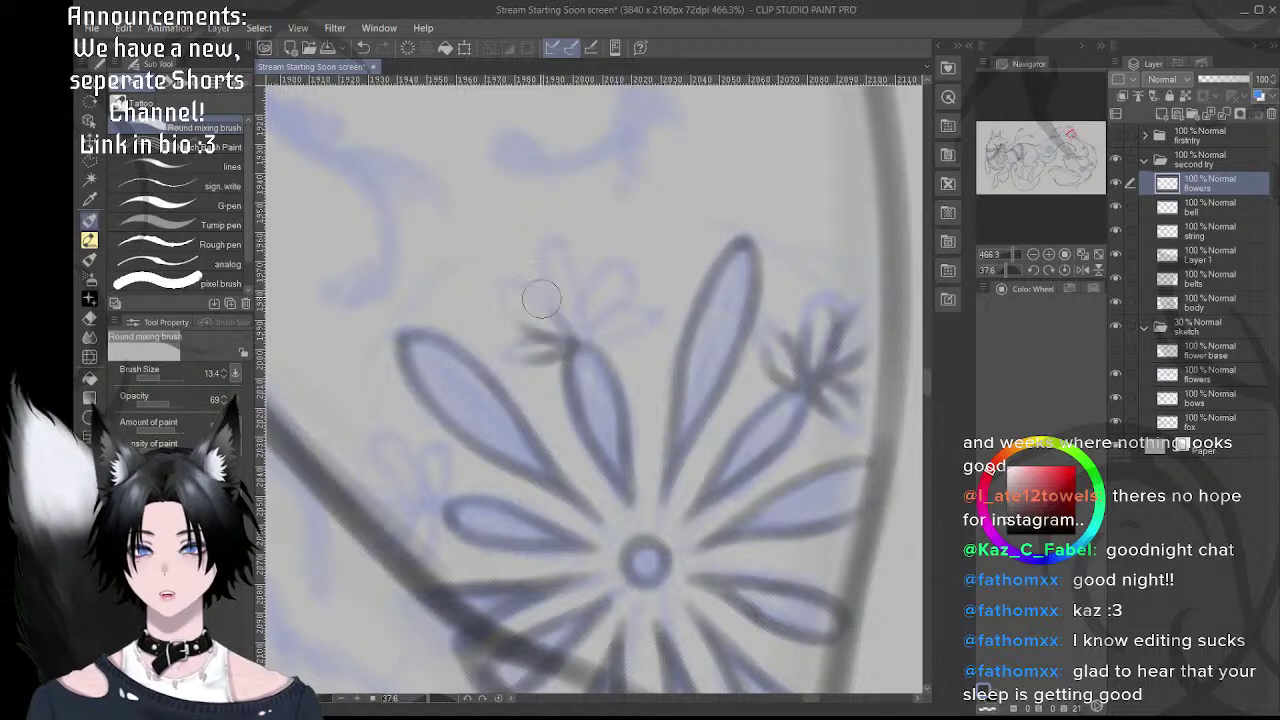
drag(528, 288, 571, 339)
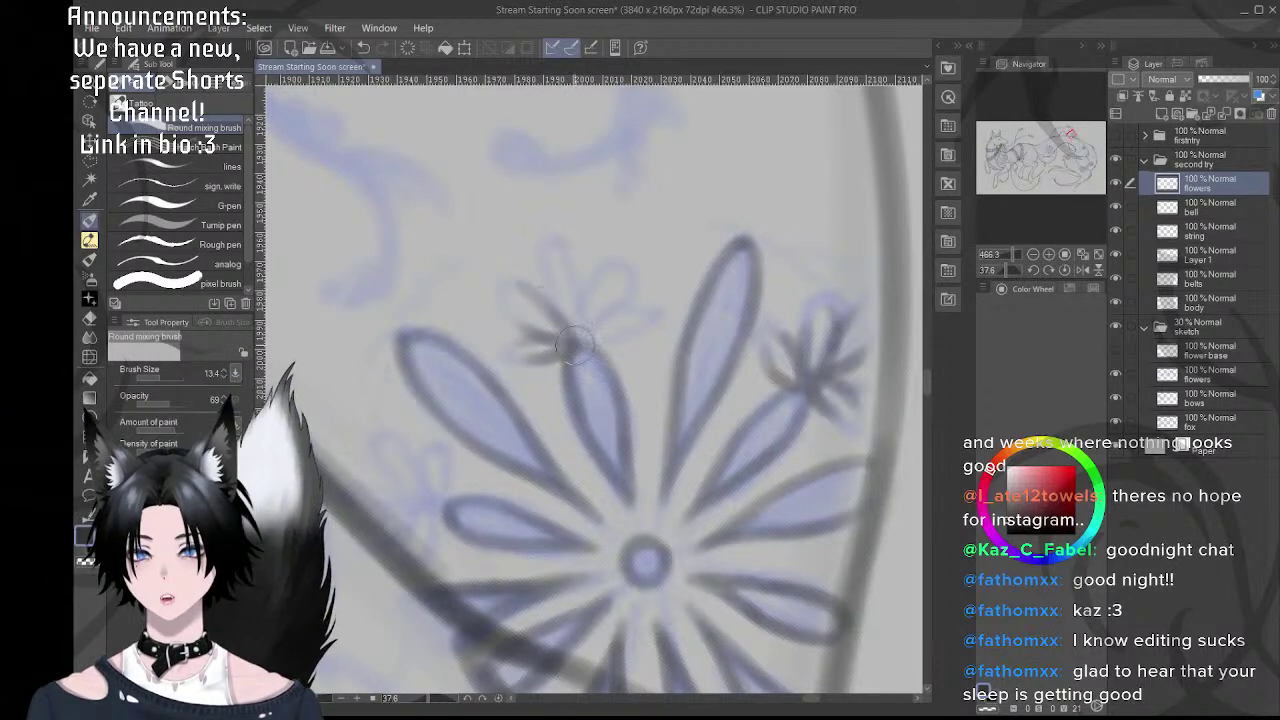
drag(546, 260, 572, 338)
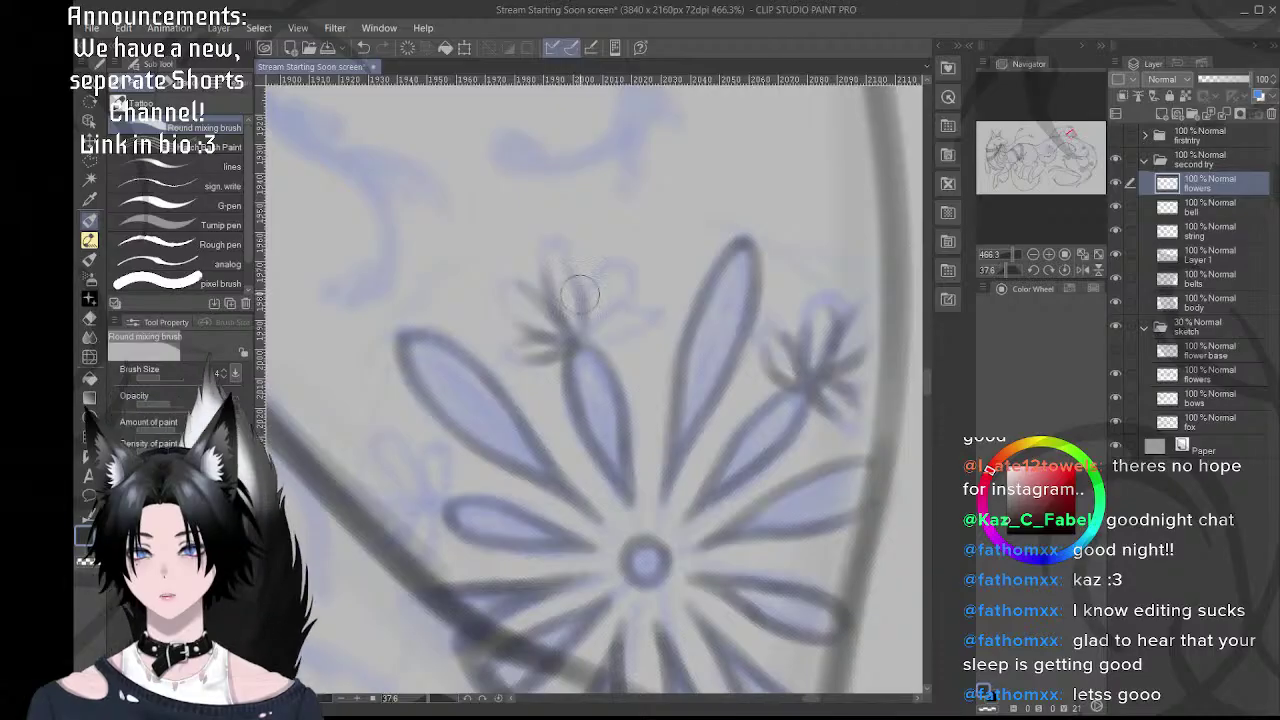
drag(604, 268, 588, 329)
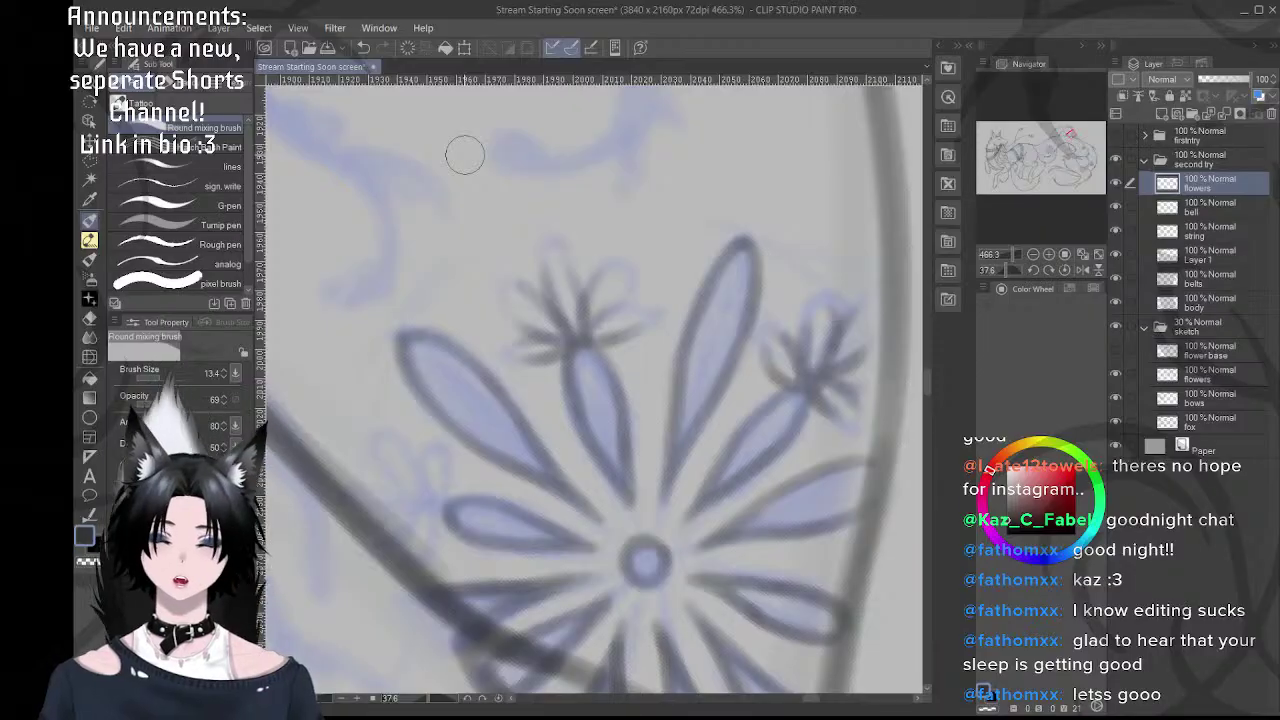
- Draw a small blossom of short tapered strokes at the tip of the third short petal, next to the outer body line
key(shift+space)
drag(549, 212, 750, 301)
key(space)
drag(477, 258, 634, 311)
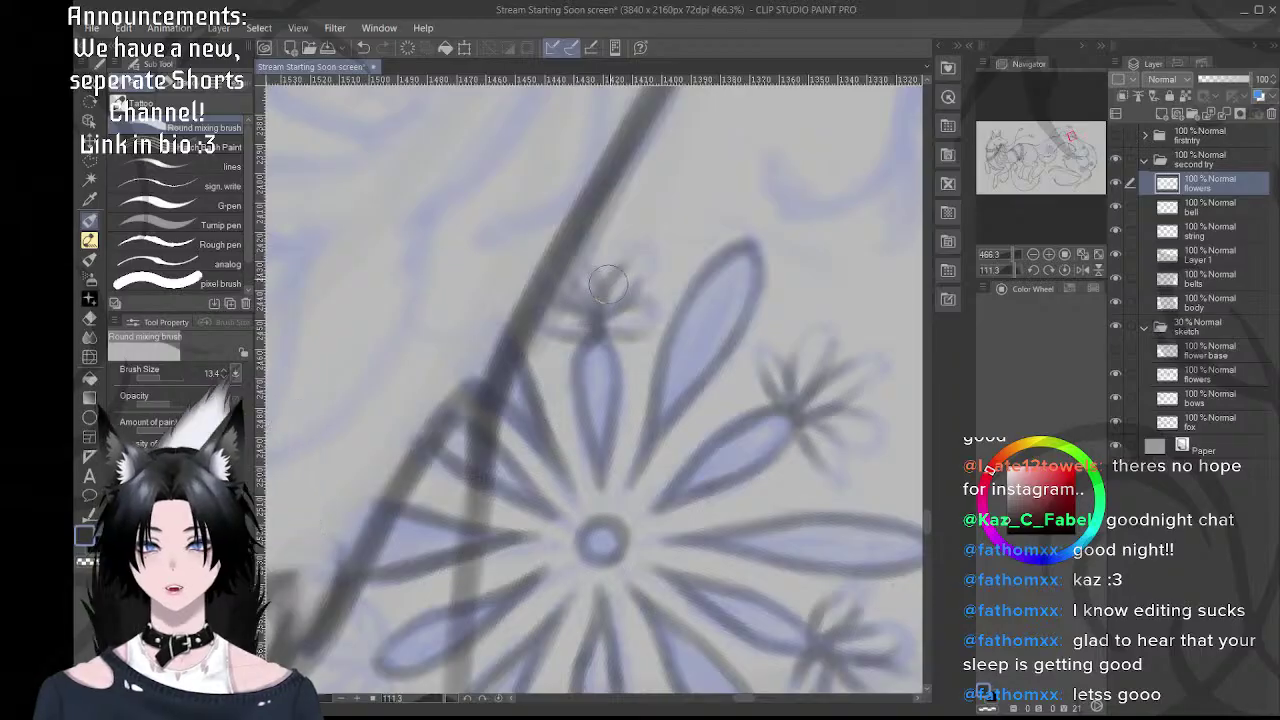
- Draw the fourth small blossom of radiating strokes on the short petal in the narrow corner where the body lines meet
drag(558, 332, 746, 362)
scroll(645, 285, down, 3)
key(r)
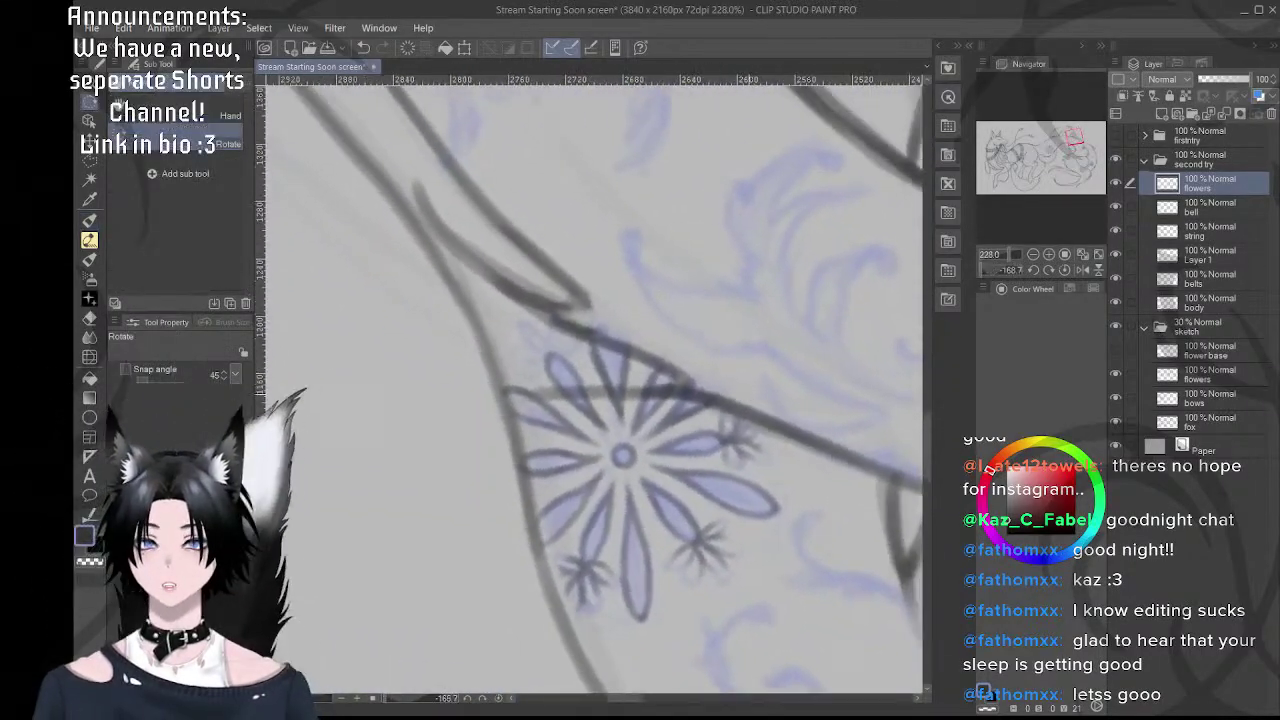
key(b)
scroll(575, 370, up, 4)
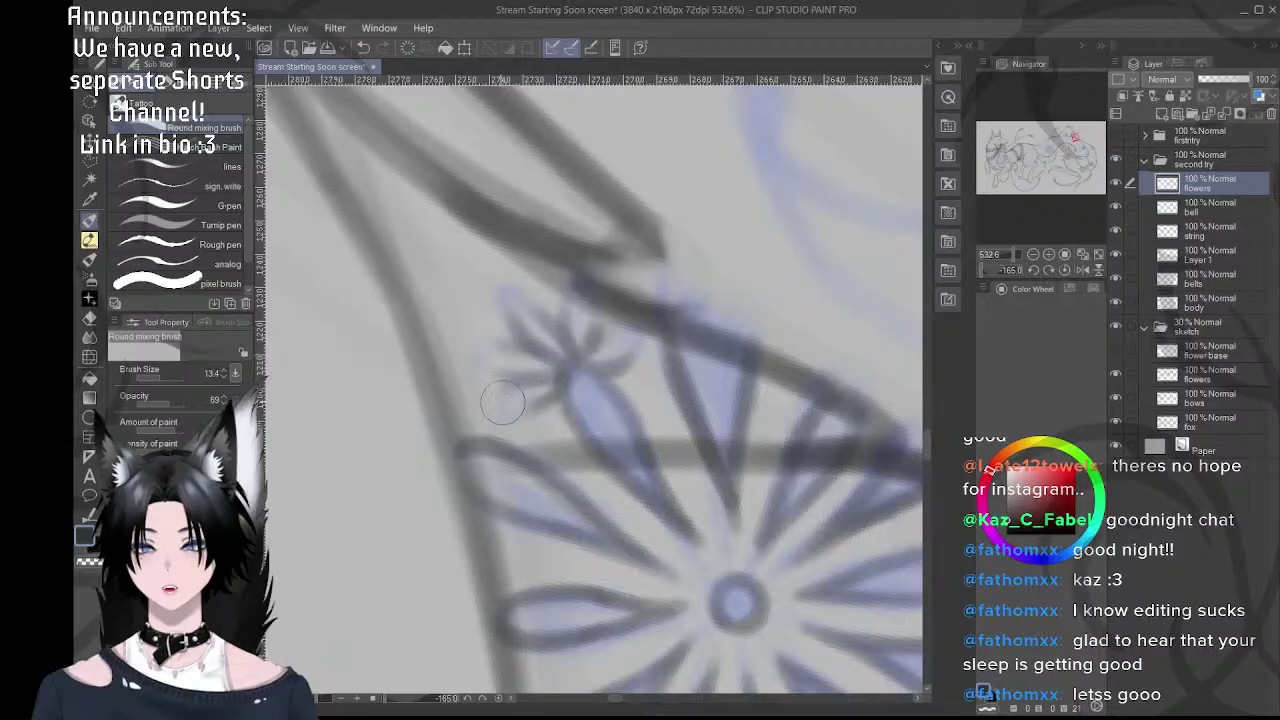
- Outline one long teardrop petal of the uninked flower sketched just below the fur tuft on the upper body line
scroll(600, 318, down, 8)
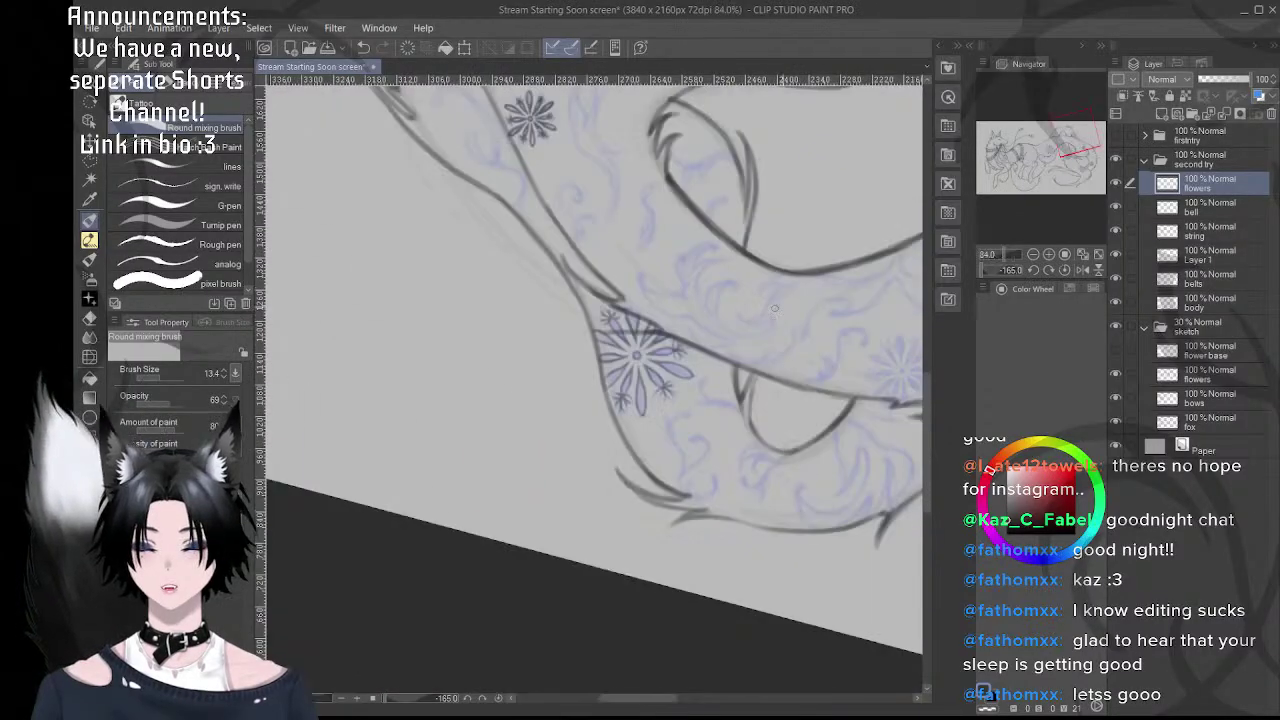
click(1065, 270)
drag(640, 411, 651, 357)
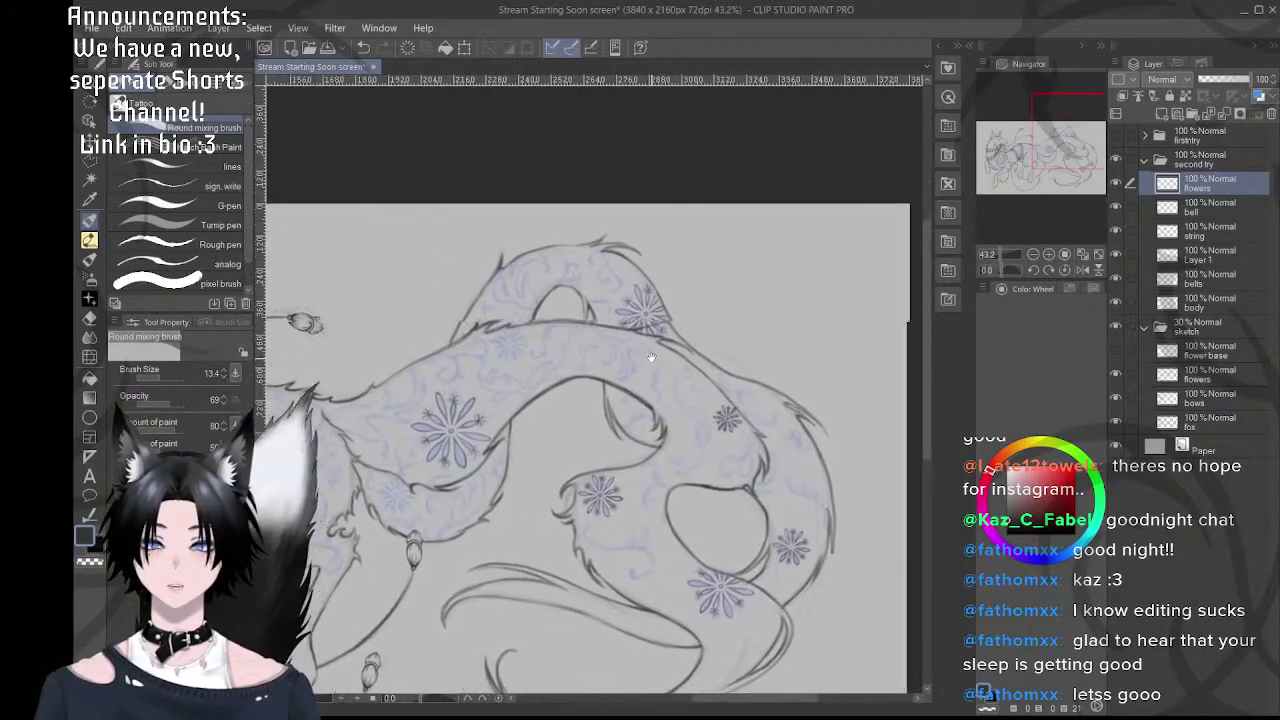
drag(709, 426, 638, 363)
drag(638, 363, 669, 386)
scroll(669, 387, up, 3)
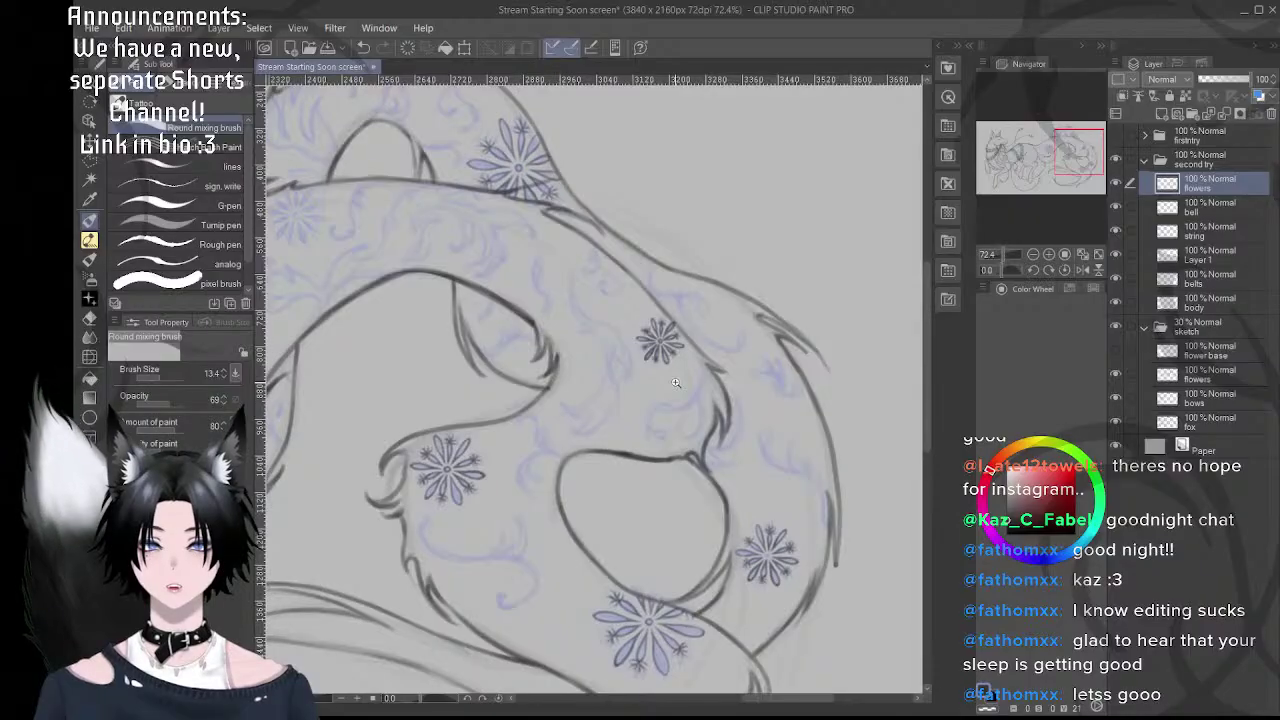
scroll(675, 382, down, 3)
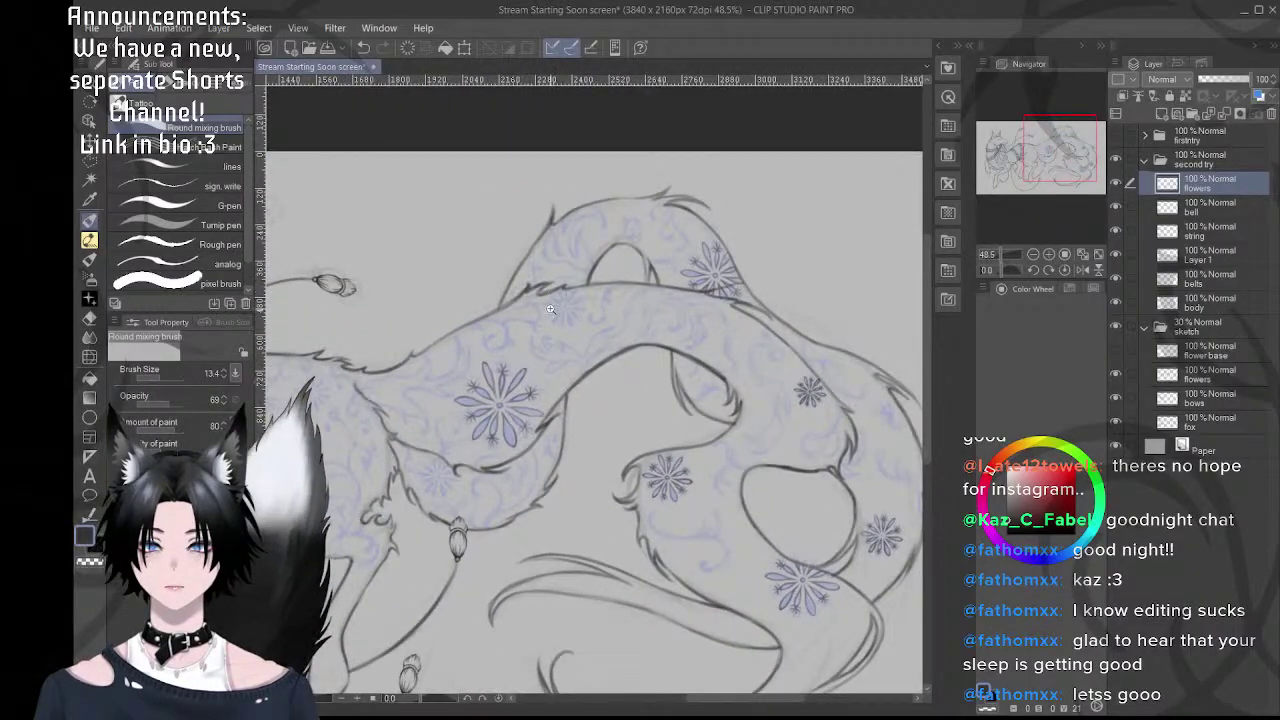
scroll(550, 310, up, 8)
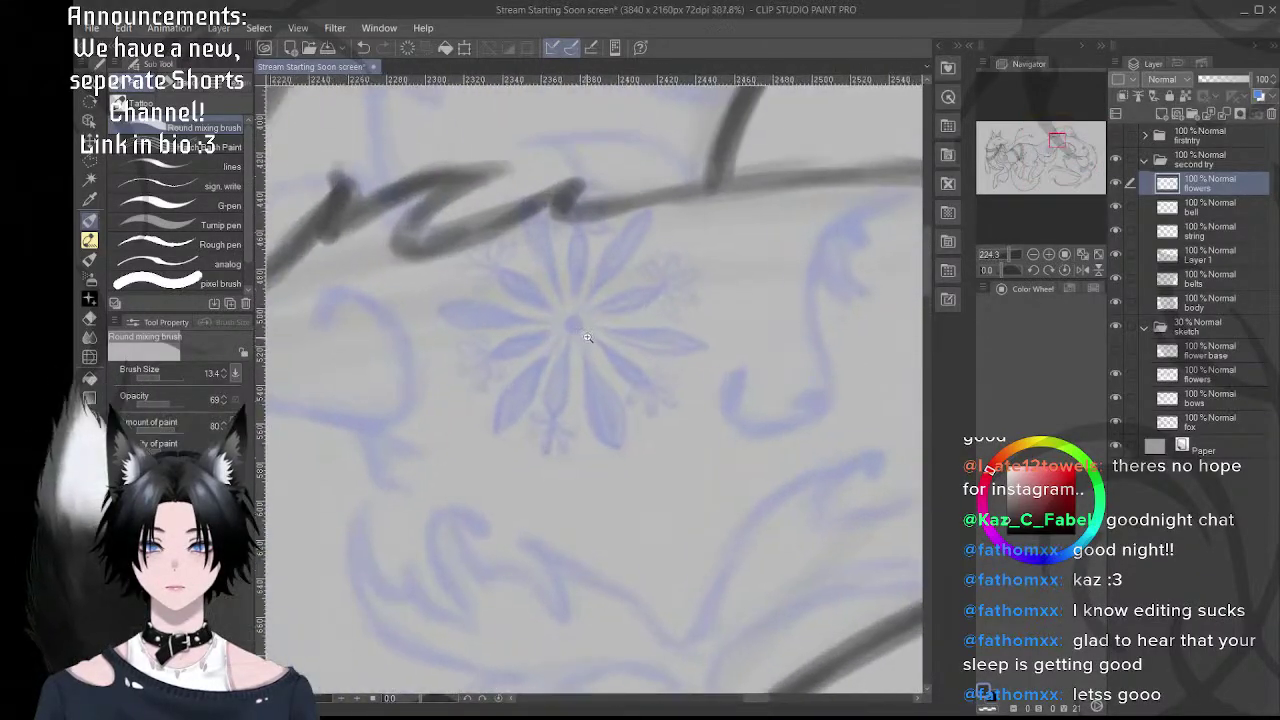
scroll(586, 390, up, 1)
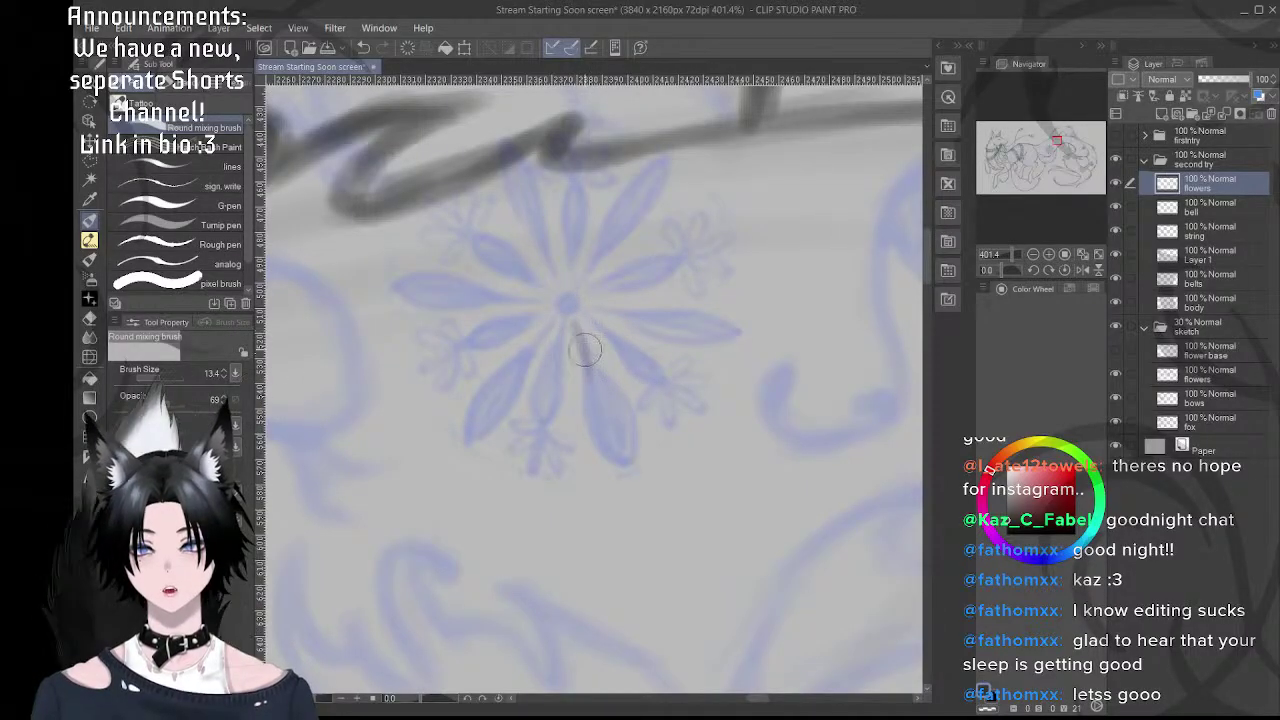
drag(588, 363, 602, 448)
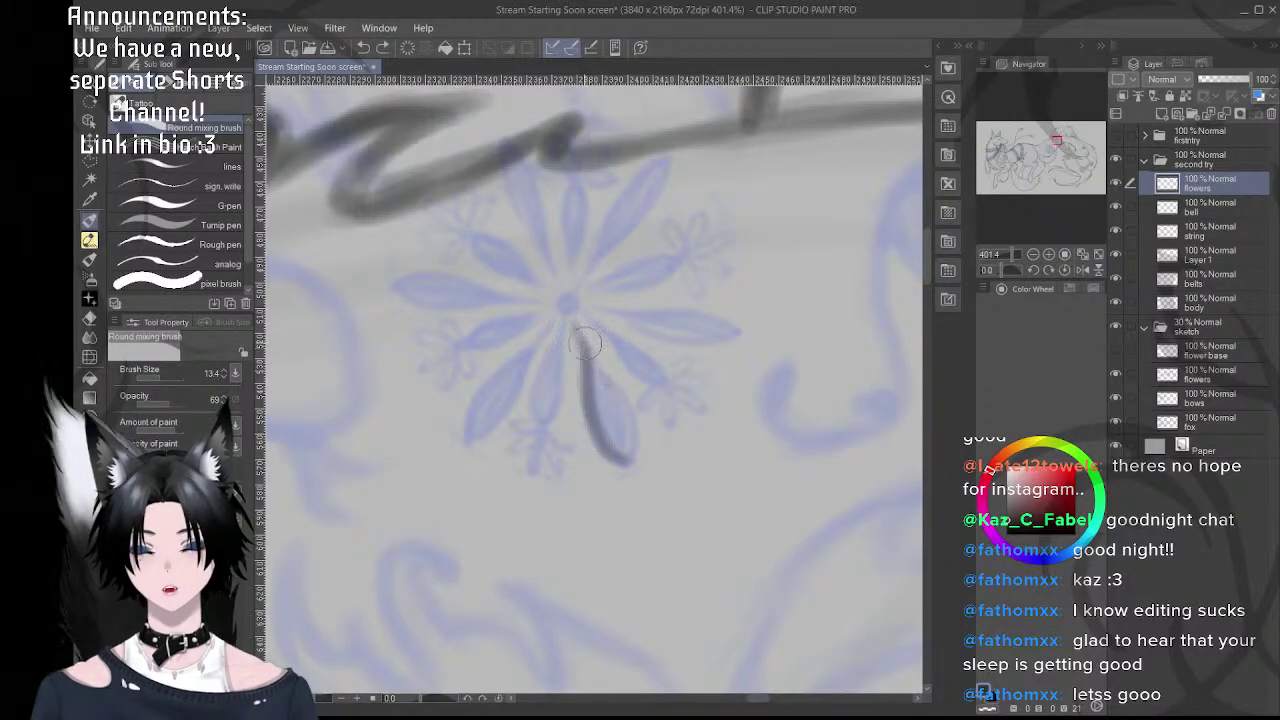
drag(594, 358, 633, 443)
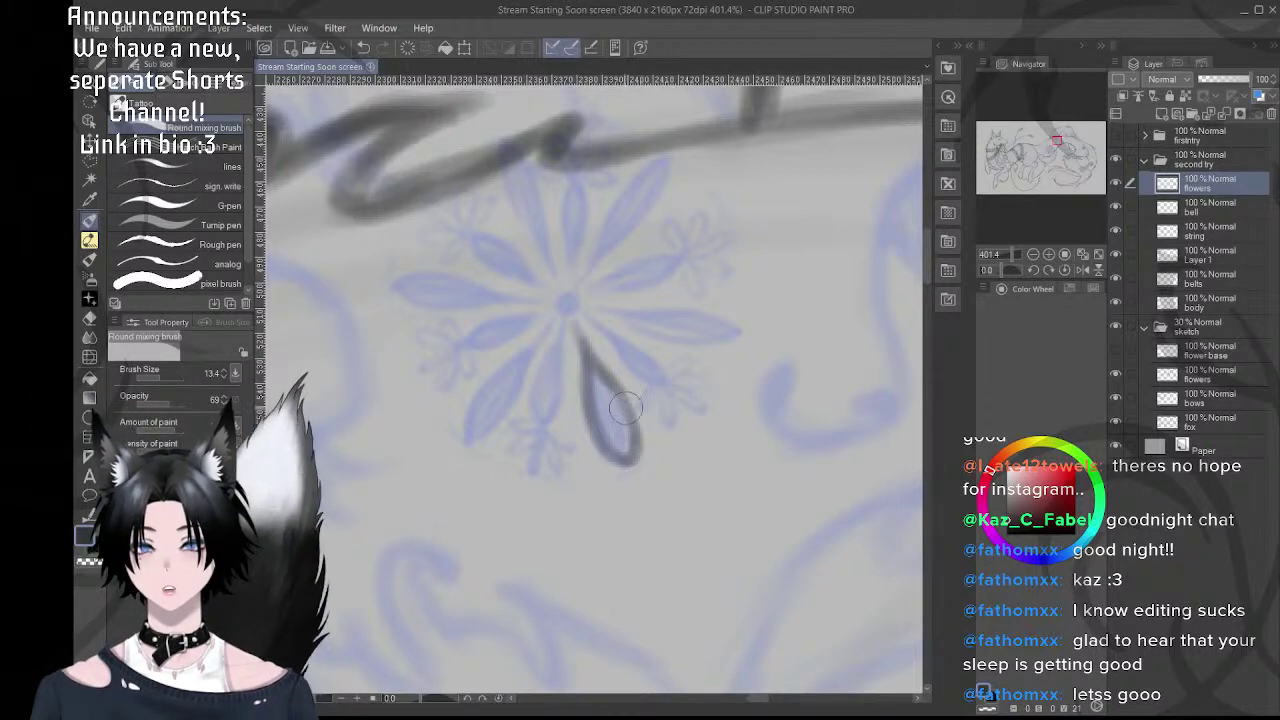
- Outline the next long petal clockwise from the first one on the new flower, leaving the short petal between them uninked
key(shift+space)
drag(690, 394, 729, 331)
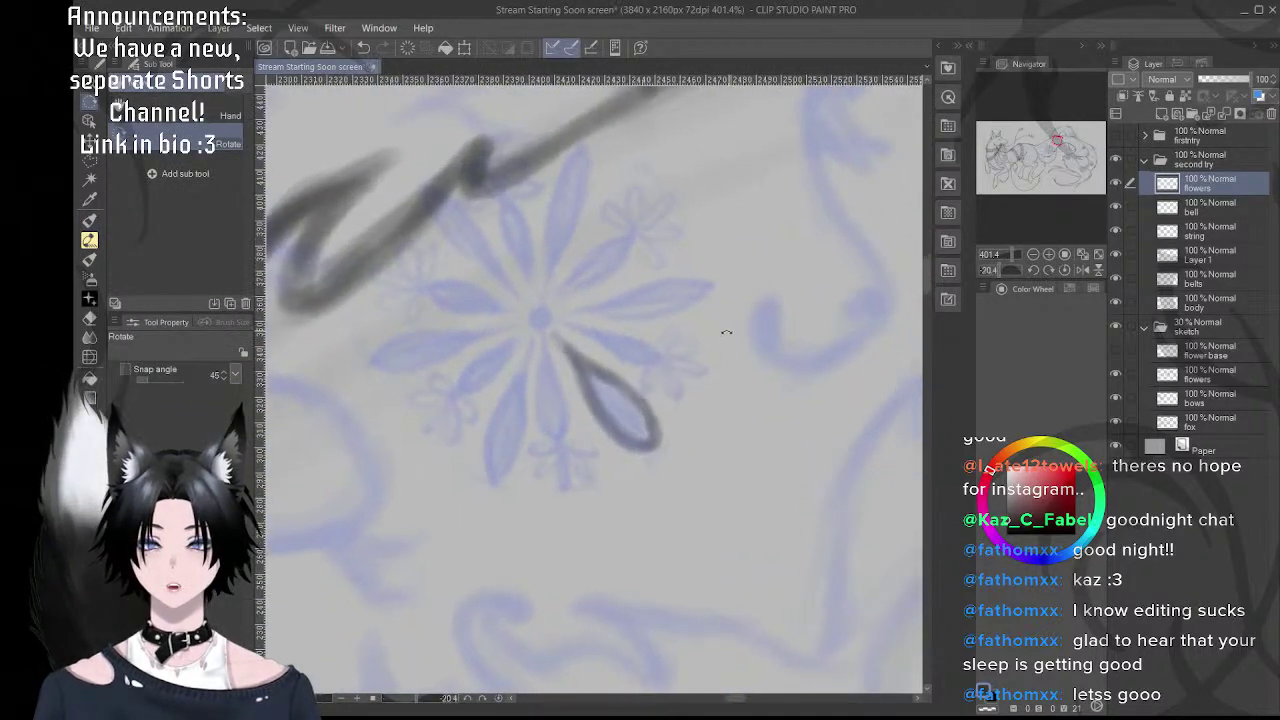
drag(571, 400, 619, 397)
drag(693, 339, 723, 277)
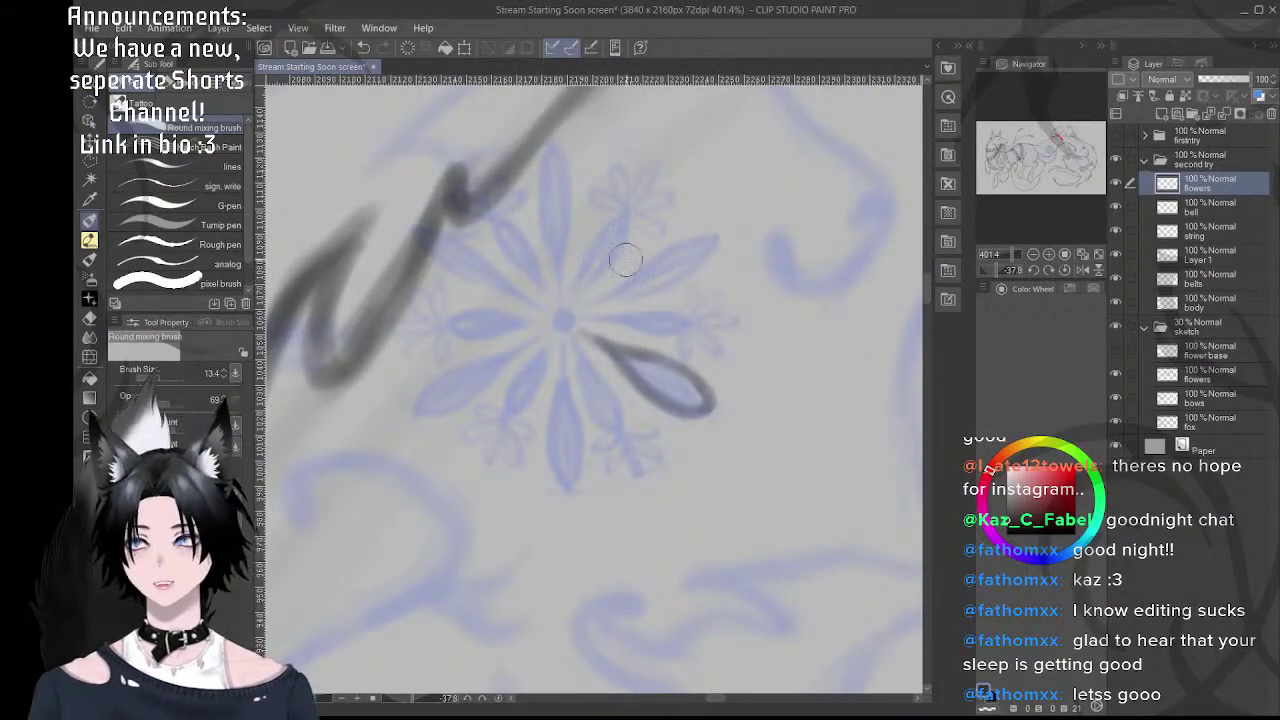
key(space)
drag(585, 386, 608, 371)
key(ctrl+space)
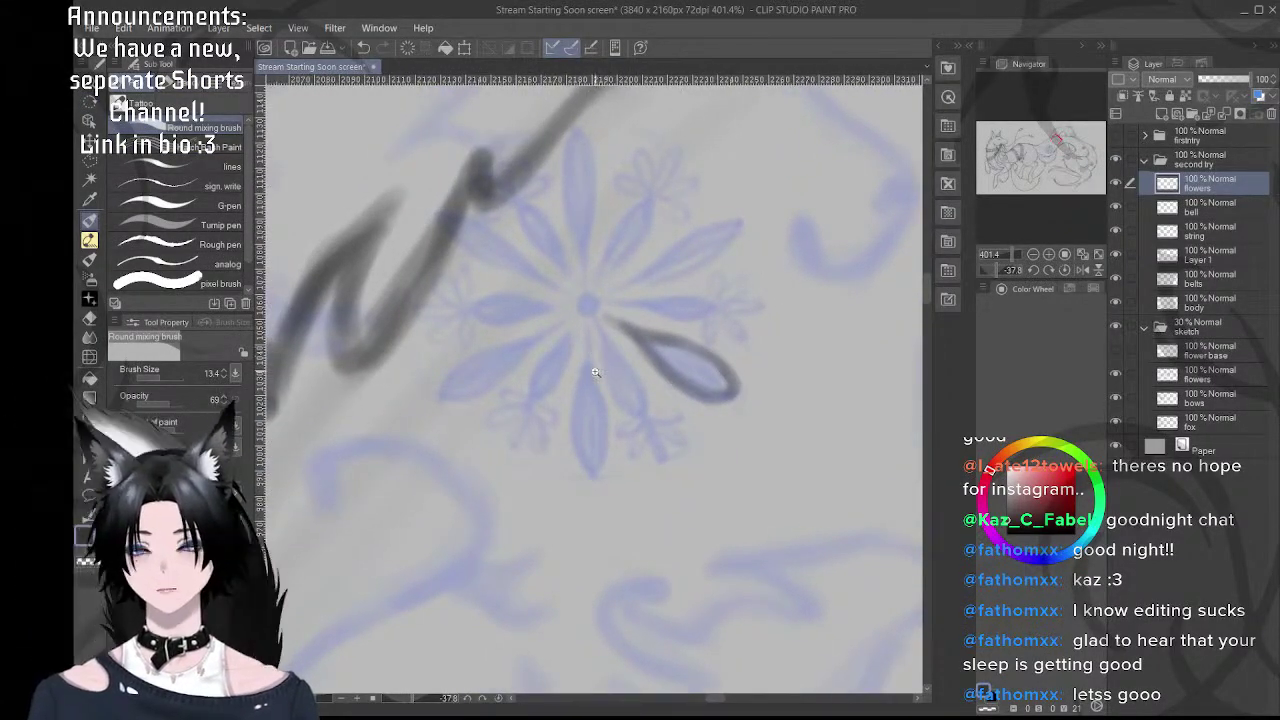
scroll(595, 372, up, 2)
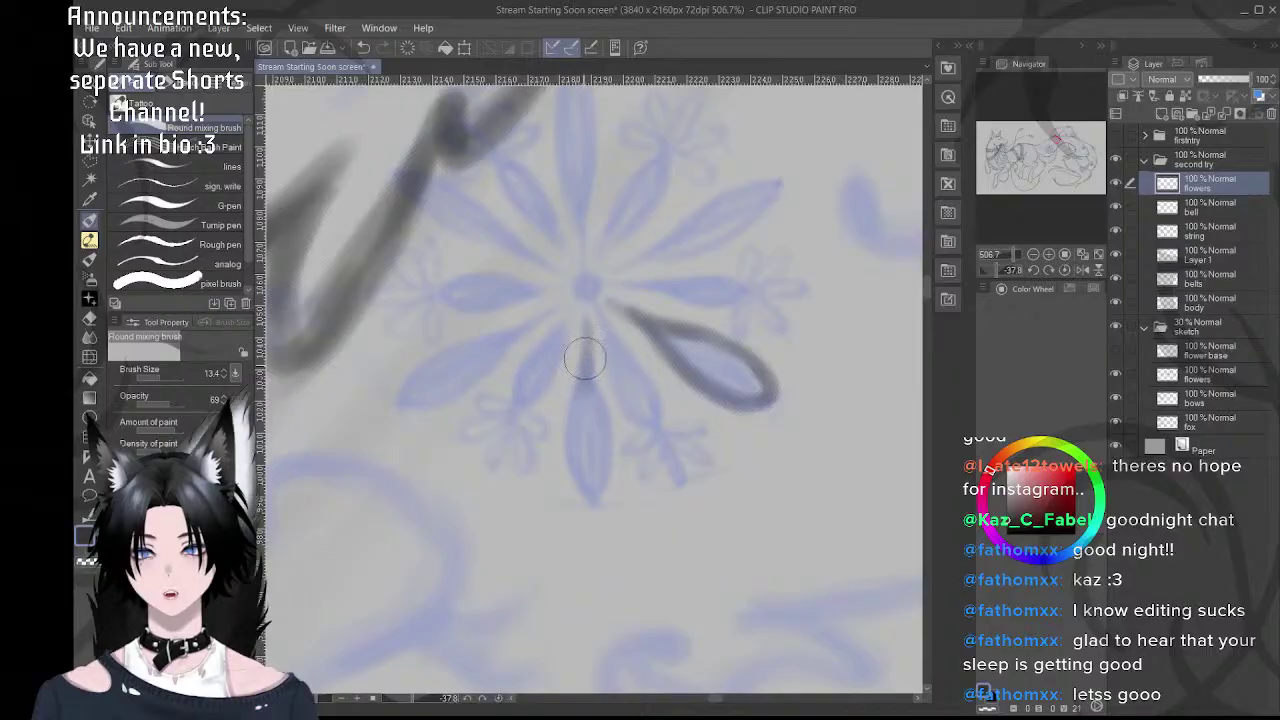
mouse_move(584, 380)
mouse_down()
mouse_move(577, 487)
mouse_move(574, 428)
mouse_move(599, 492)
mouse_move(584, 438)
mouse_up()
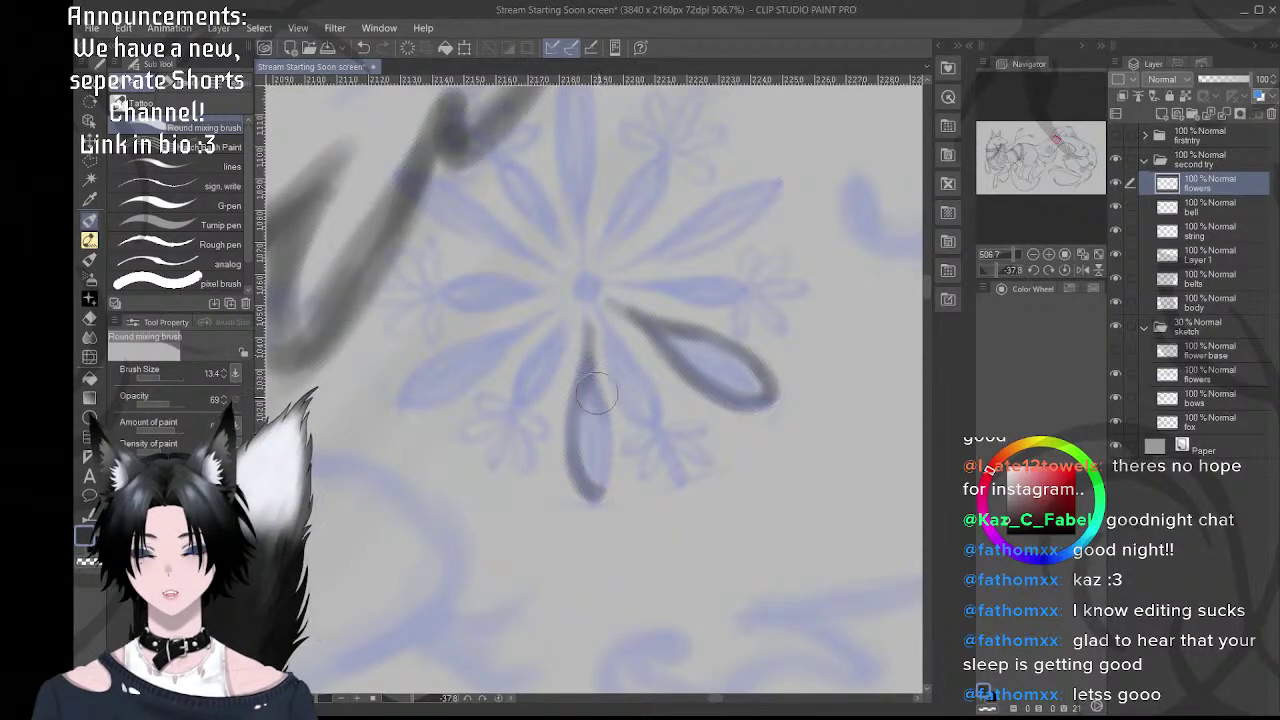
drag(598, 410, 596, 490)
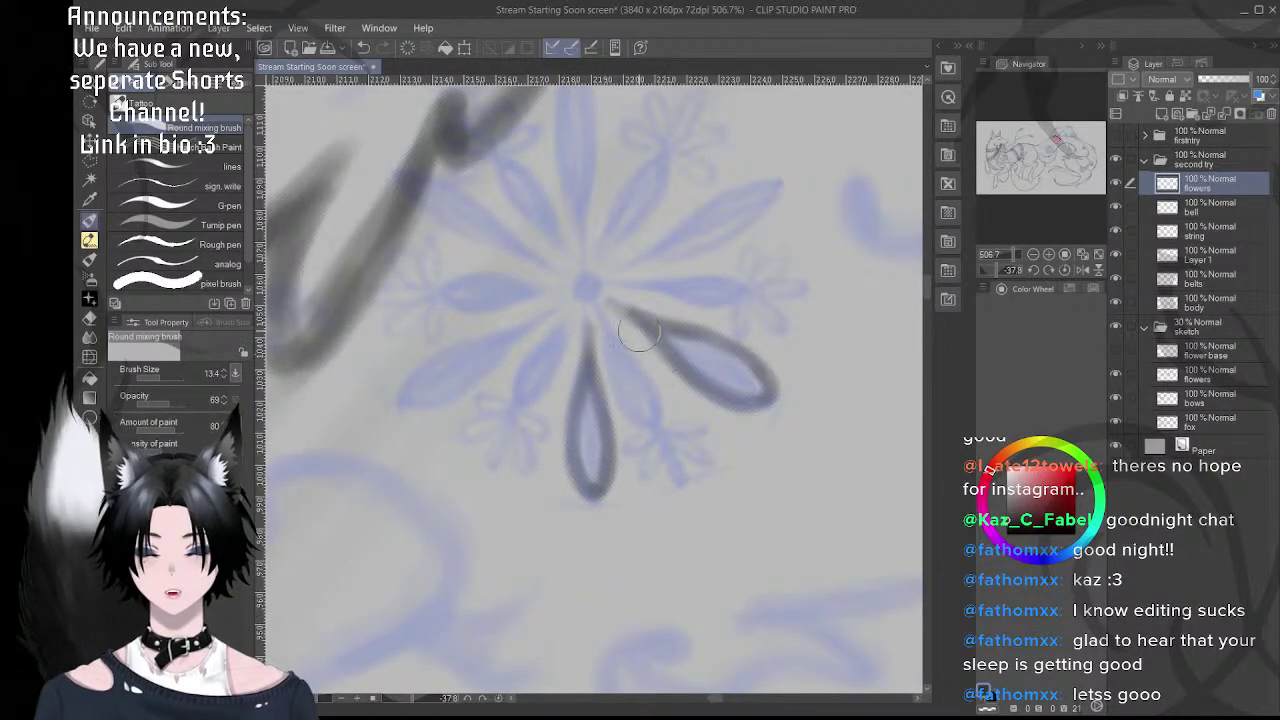
- Outline the short petal between the two inked long petals
key(shift+space)
mouse_move(631, 306)
mouse_down()
mouse_move(671, 303)
mouse_move(666, 312)
mouse_up()
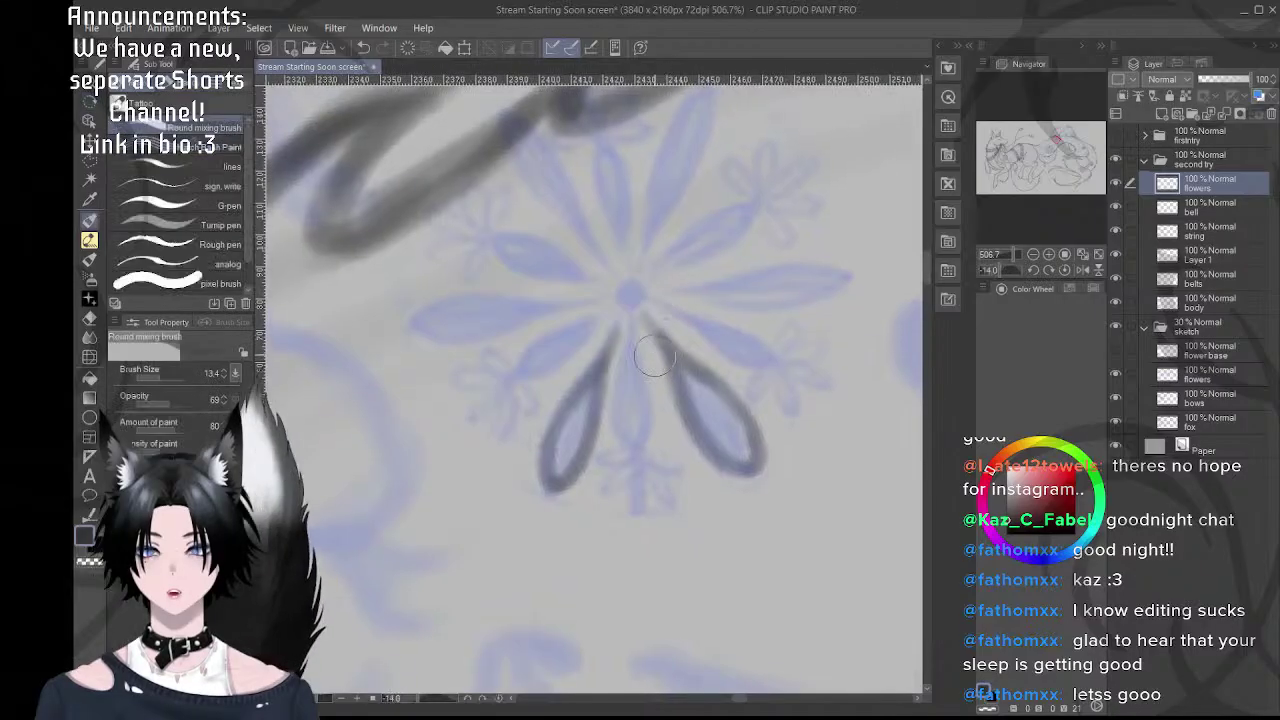
drag(655, 355, 596, 318)
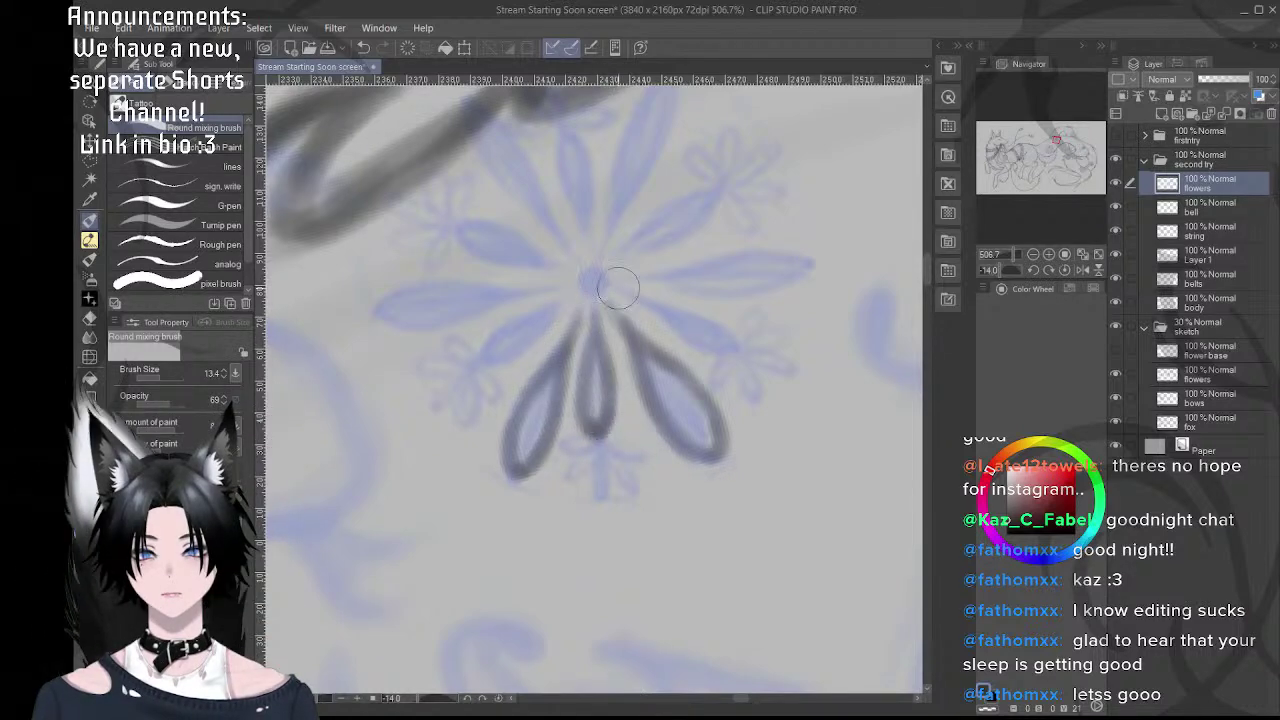
- Outline the short petal on the counterclockwise side of the first long petal
key(r)
drag(645, 261, 749, 309)
drag(639, 388, 511, 354)
key(r)
drag(647, 259, 686, 273)
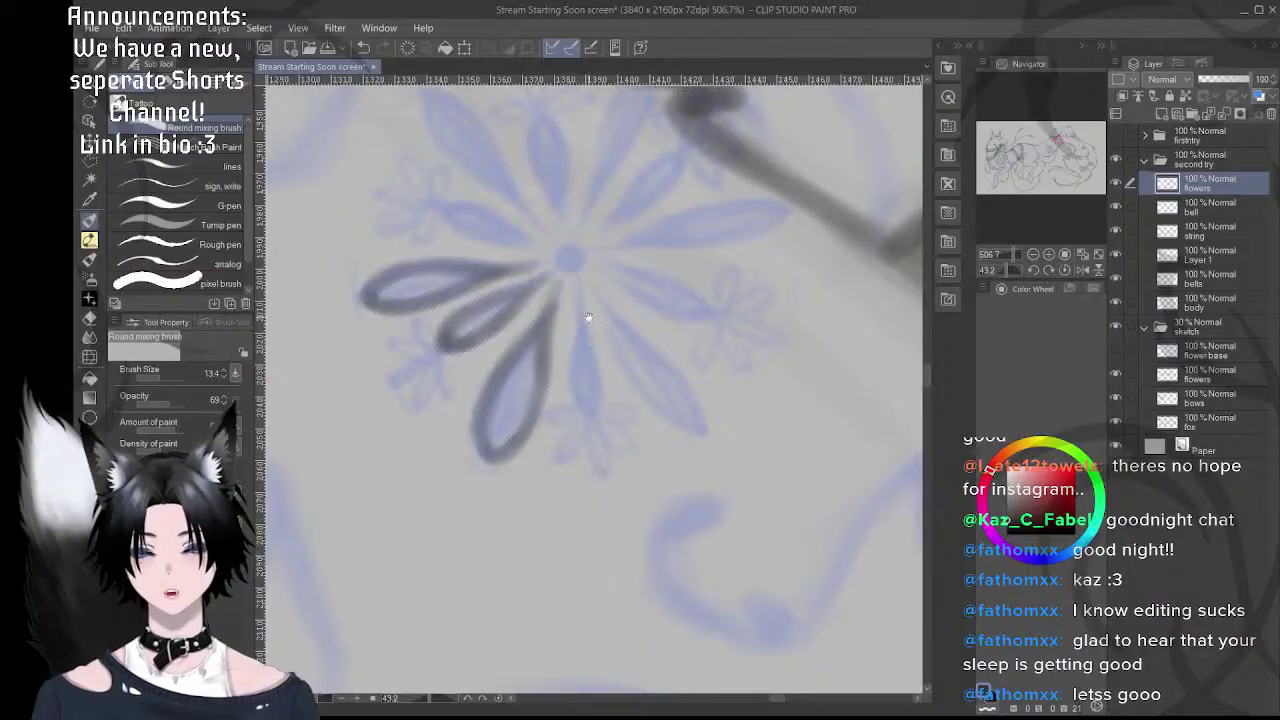
mouse_move(579, 311)
mouse_down()
mouse_move(600, 396)
mouse_move(619, 417)
mouse_move(605, 329)
mouse_move(624, 400)
mouse_up()
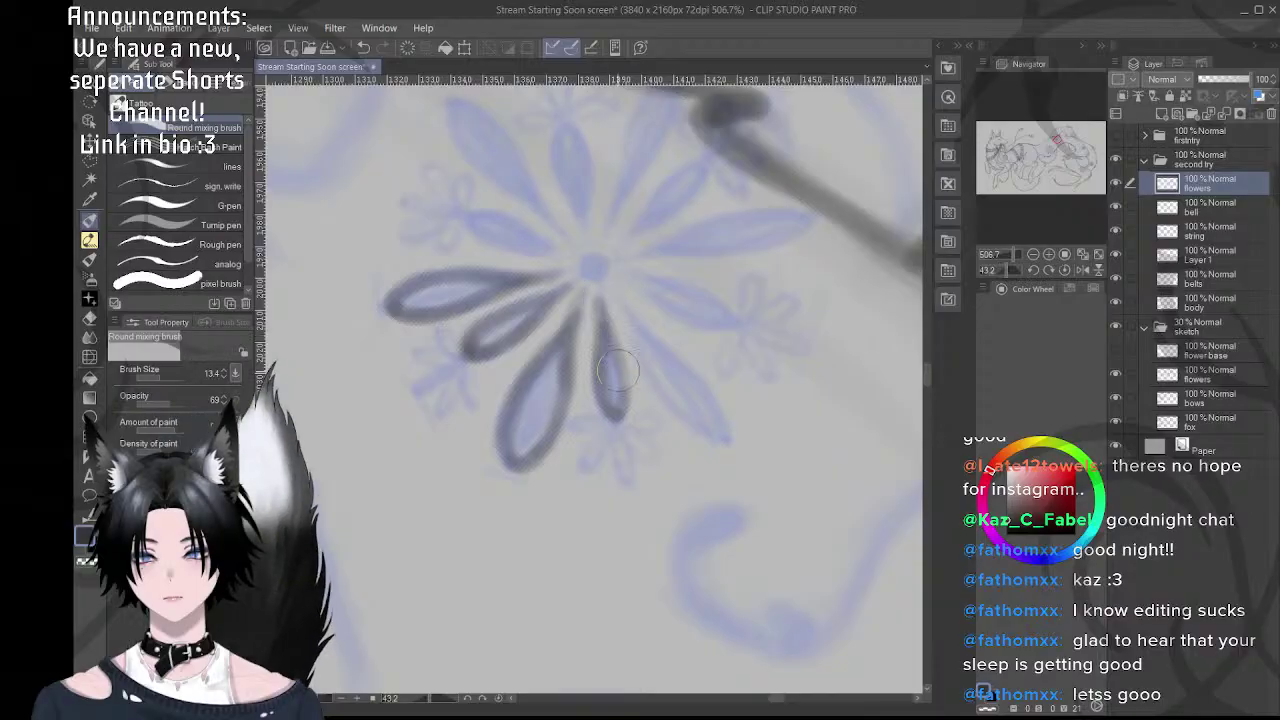
mouse_move(592, 306)
mouse_down()
mouse_move(622, 400)
mouse_move(622, 349)
mouse_move(599, 308)
mouse_up()
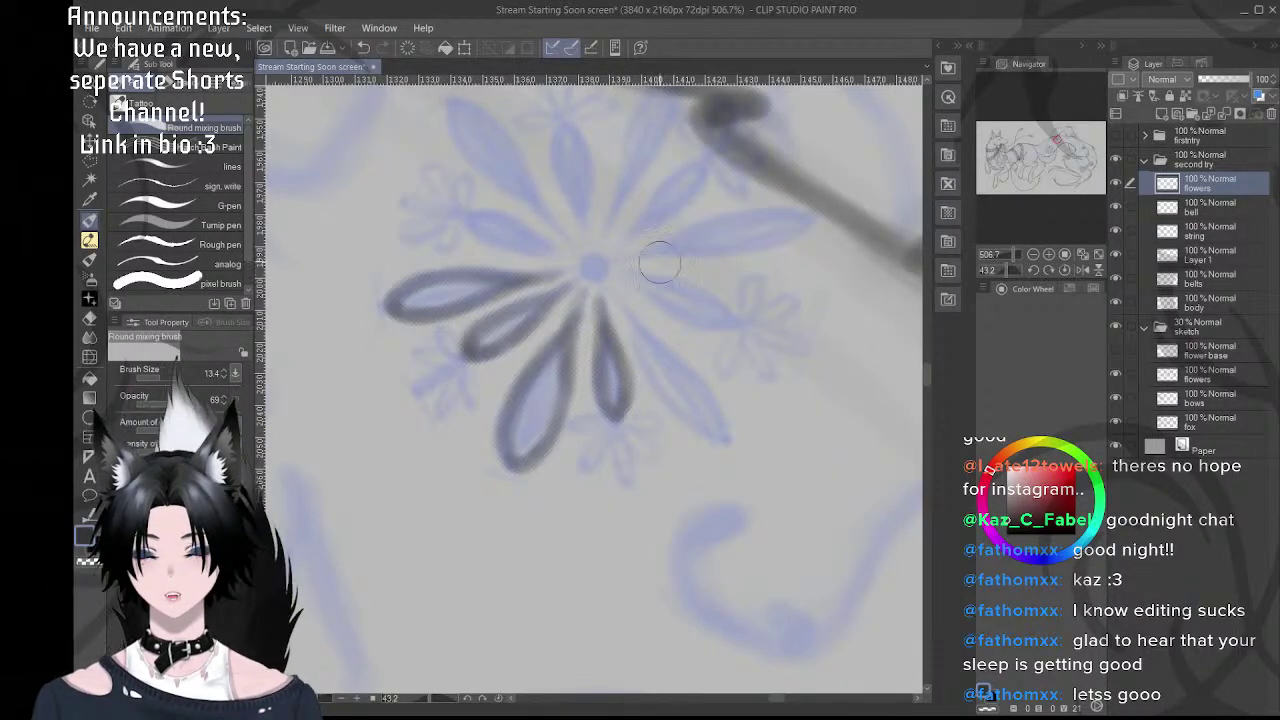
- Outline the third long petal, counterclockwise from the short petal inked last, with a rounded tip and tapered base
key(shift+space)
drag(660, 262, 703, 298)
drag(706, 380, 653, 355)
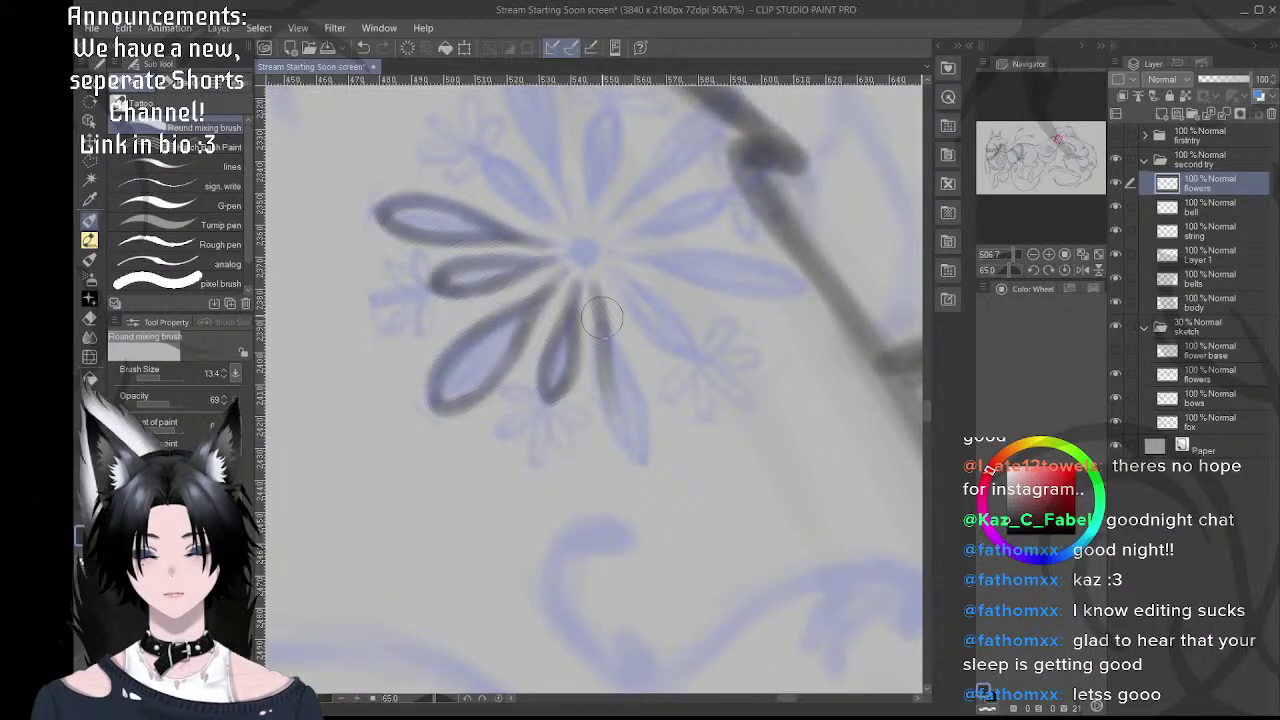
drag(597, 294, 609, 394)
drag(601, 325, 623, 431)
drag(604, 365, 643, 455)
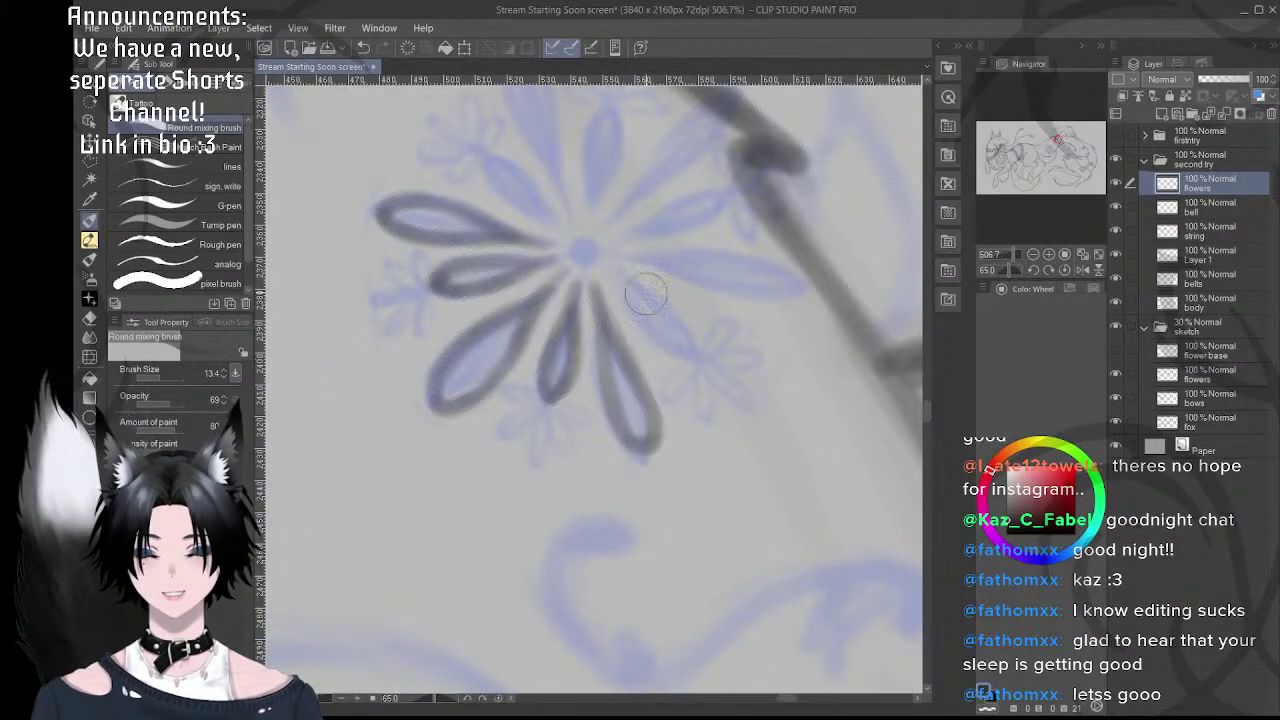
- Outline the short petal that follows the third long petal counterclockwise, closing its rounded tip
mouse_move(660, 260)
mouse_down()
mouse_move(708, 251)
mouse_move(738, 312)
mouse_move(657, 330)
mouse_up()
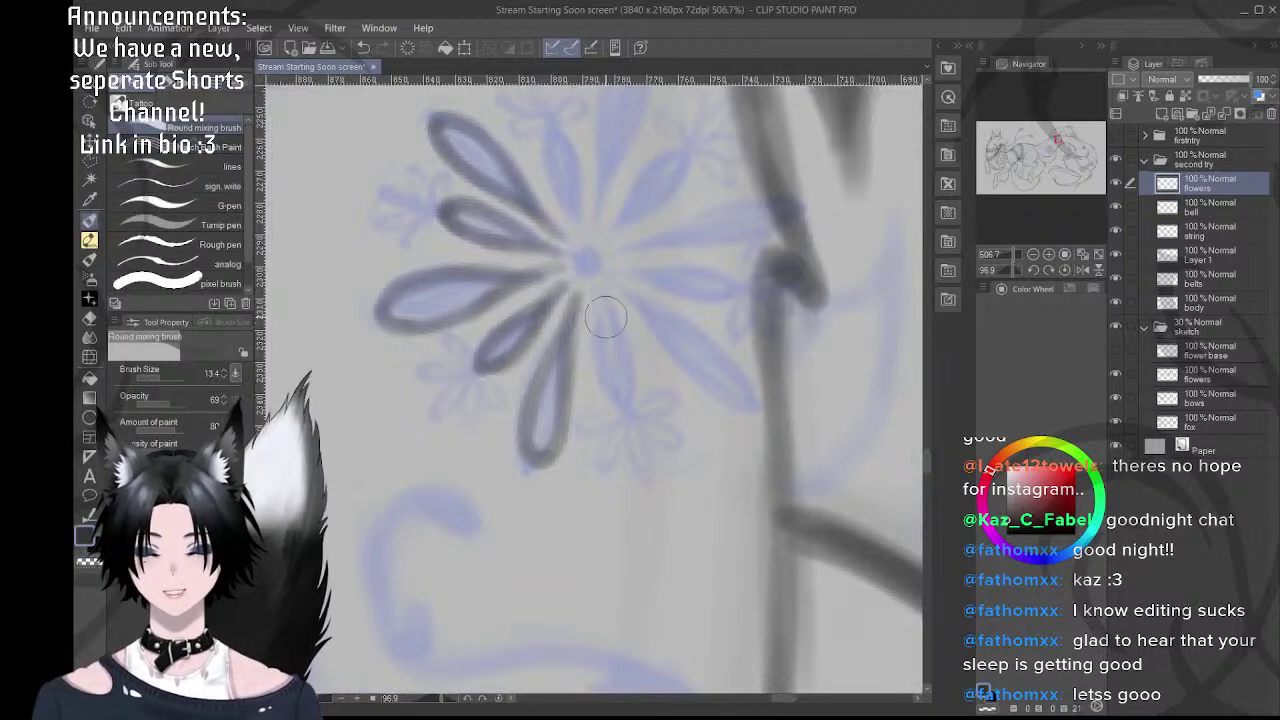
drag(597, 290, 620, 404)
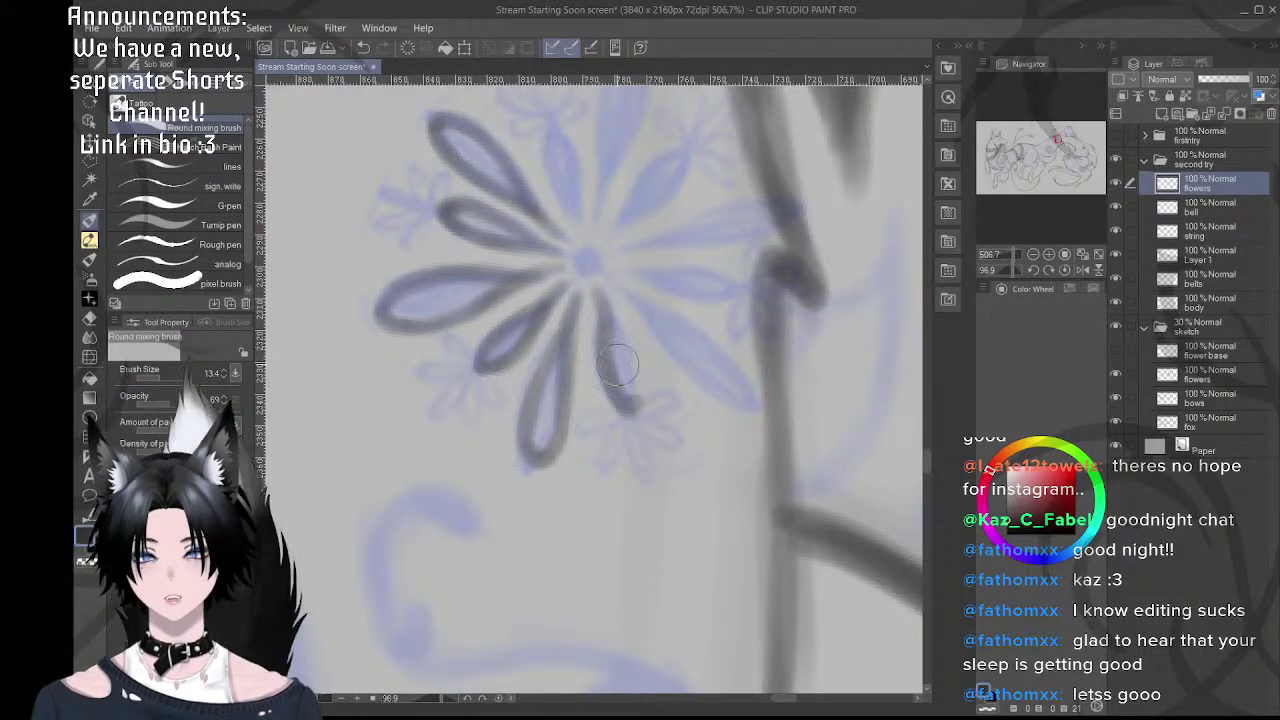
drag(603, 299, 631, 362)
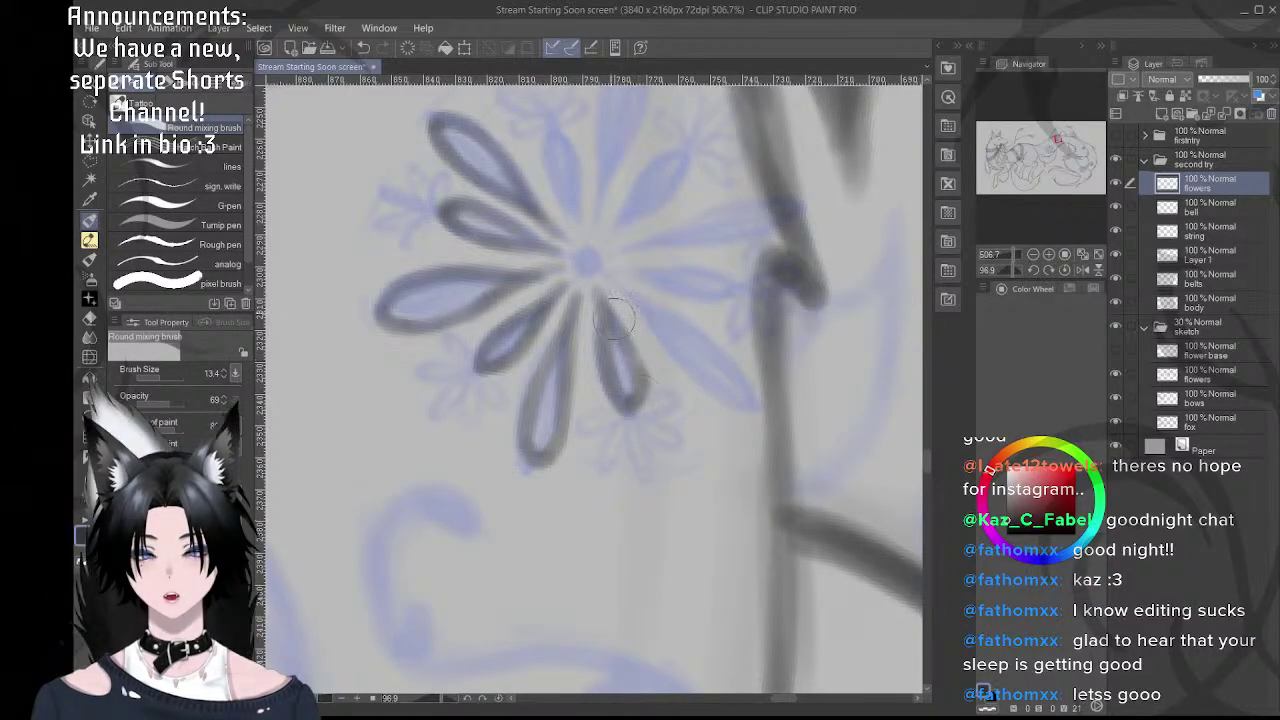
mouse_move(608, 305)
mouse_down()
mouse_move(636, 405)
mouse_move(642, 380)
mouse_move(629, 411)
mouse_up()
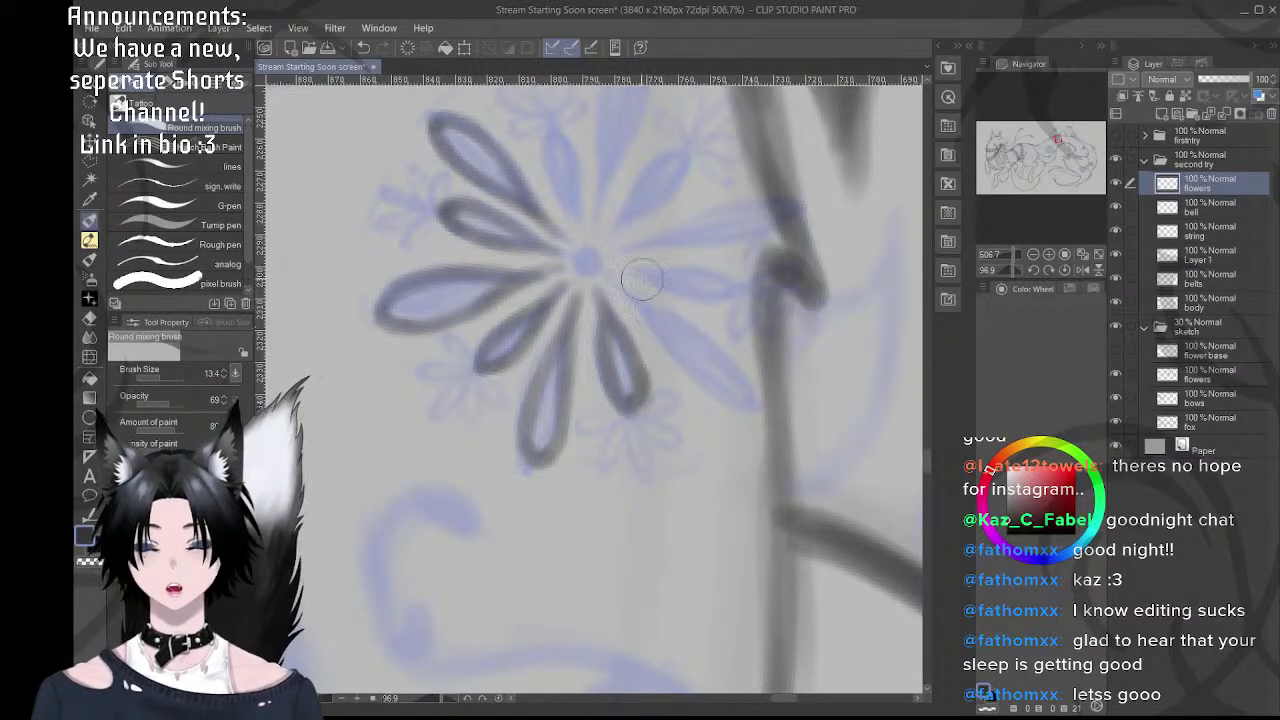
- Outline the fourth long petal, whose tip points toward the body line, and darken its sides and rounded tip
mouse_move(692, 310)
mouse_down()
mouse_move(718, 354)
mouse_move(617, 371)
mouse_up()
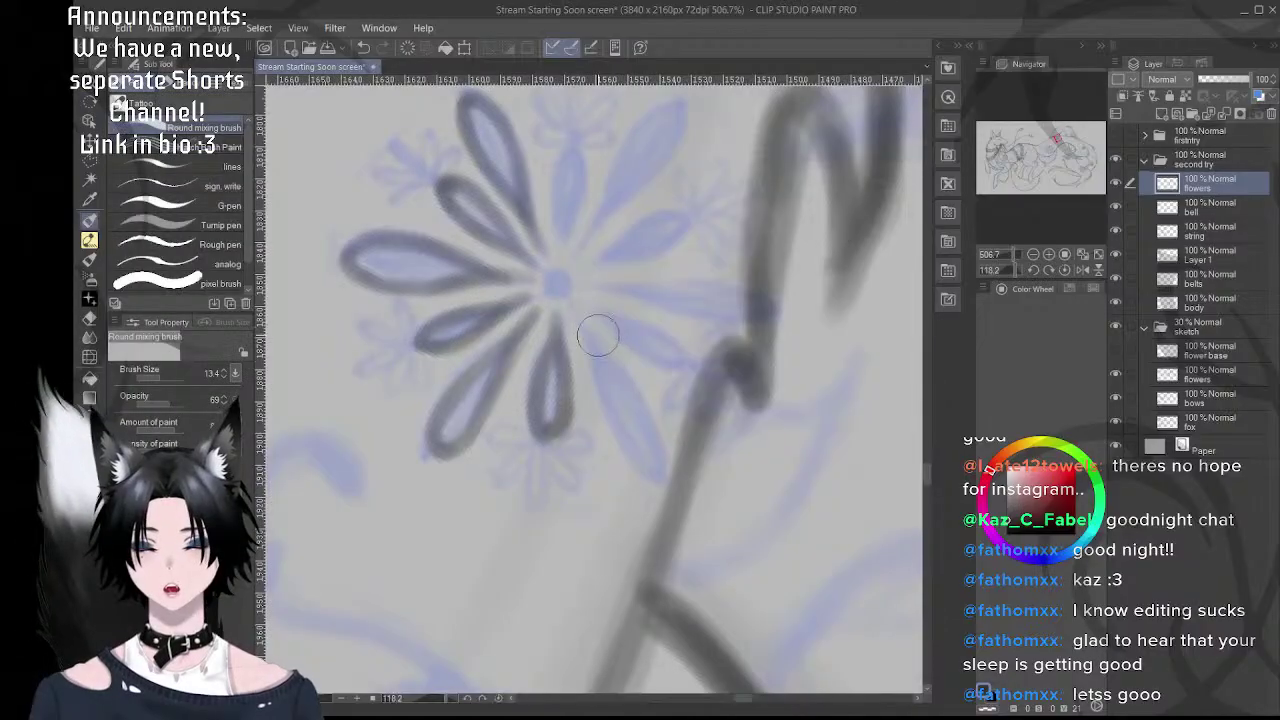
drag(607, 264, 609, 322)
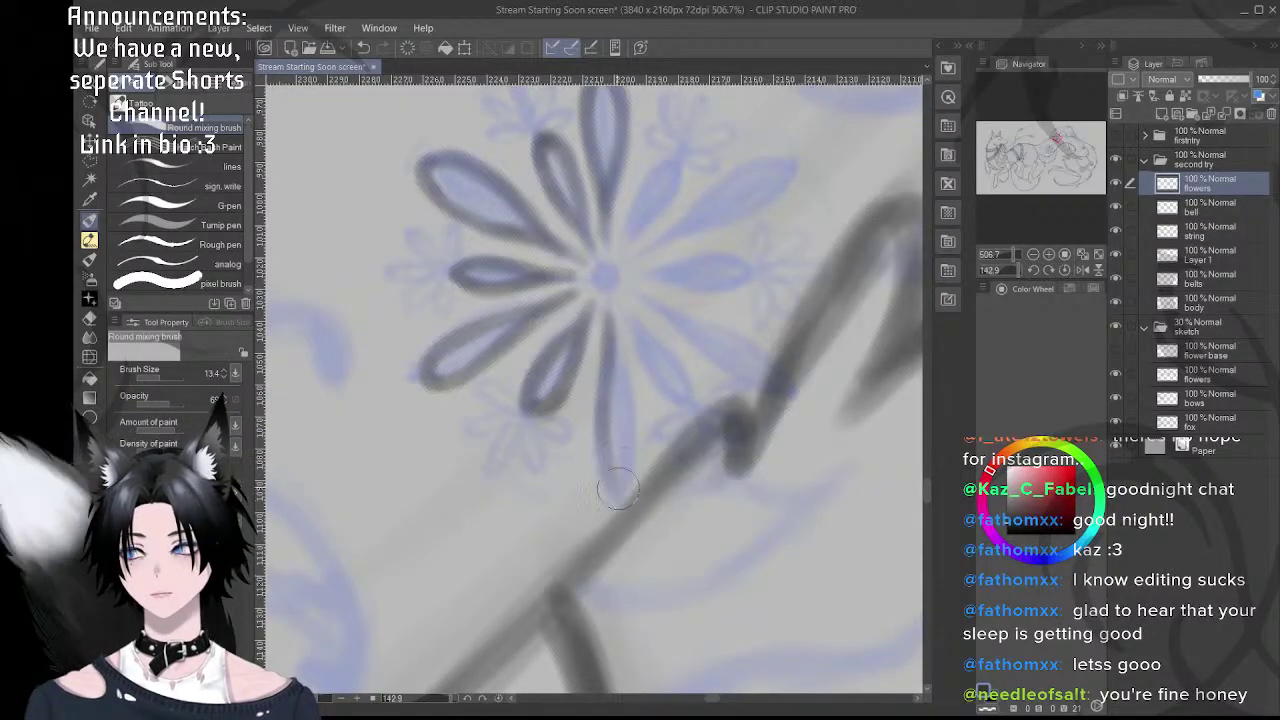
mouse_move(604, 400)
mouse_down()
mouse_move(606, 469)
mouse_move(626, 478)
mouse_up()
mouse_move(609, 325)
mouse_down()
mouse_move(634, 426)
mouse_move(617, 492)
mouse_up()
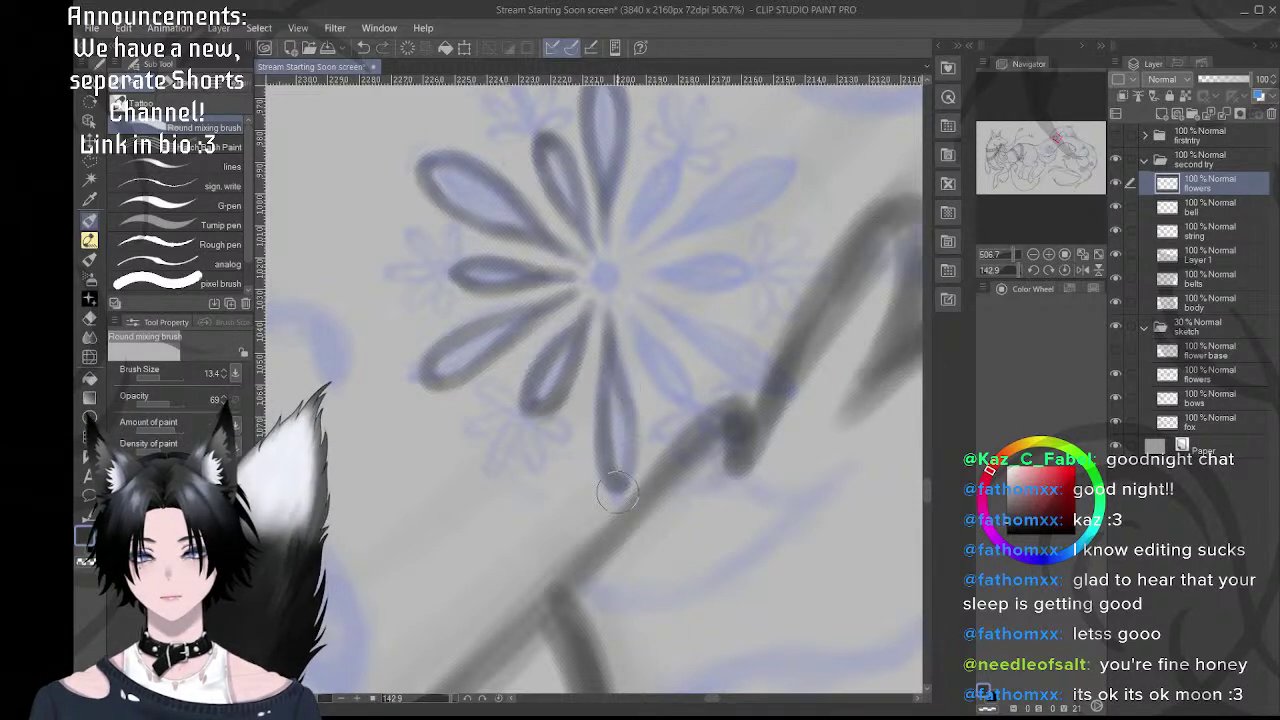
mouse_move(619, 373)
mouse_down()
mouse_move(634, 450)
mouse_move(624, 484)
mouse_up()
drag(614, 366, 621, 480)
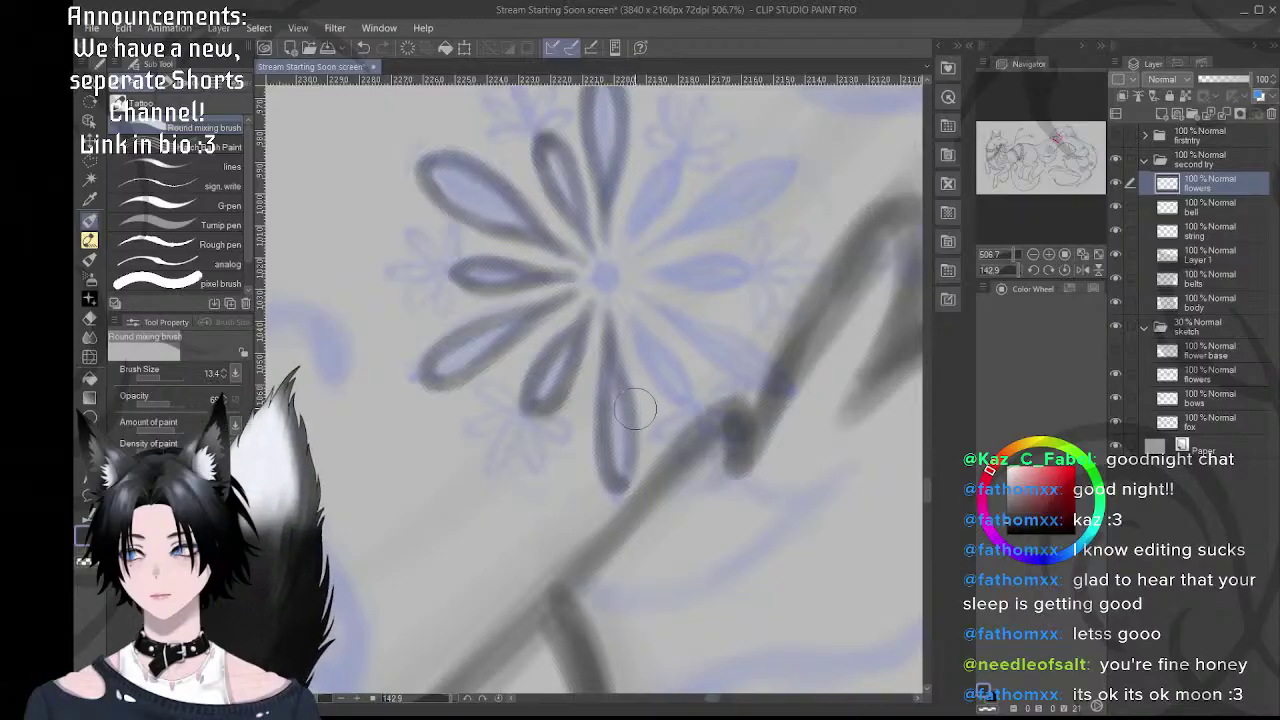
drag(631, 436, 624, 478)
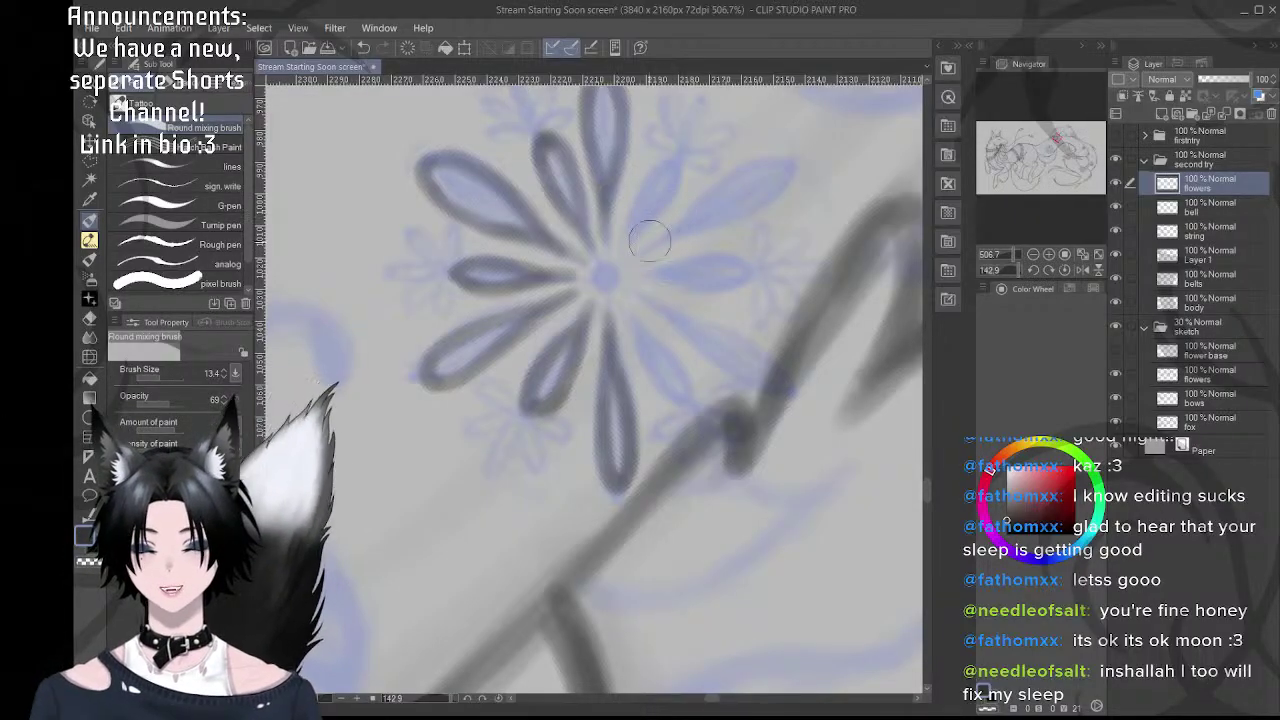
- Outline the short petal counterclockwise from the fourth long petal, closing its rounded tip and darkening its tapered sides
key(shift+space)
mouse_move(648, 234)
mouse_down()
mouse_move(681, 243)
mouse_move(709, 277)
mouse_up()
drag(698, 361, 612, 352)
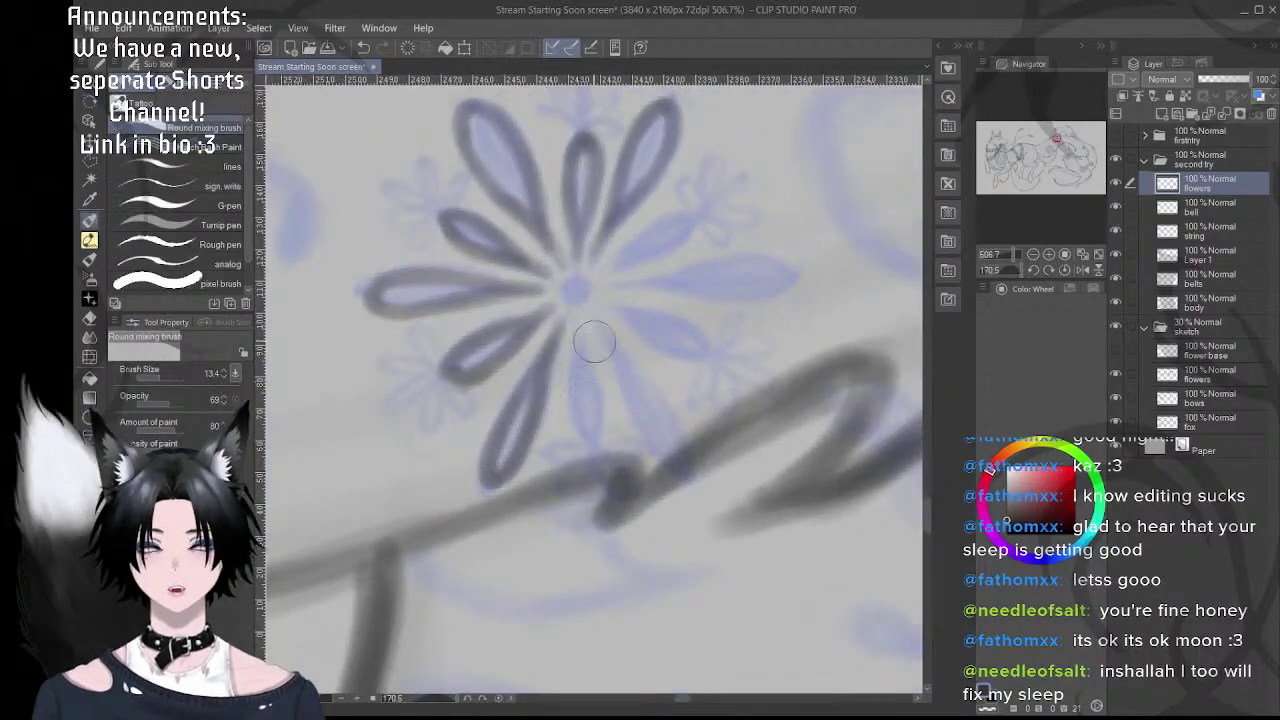
scroll(580, 332, up, 1)
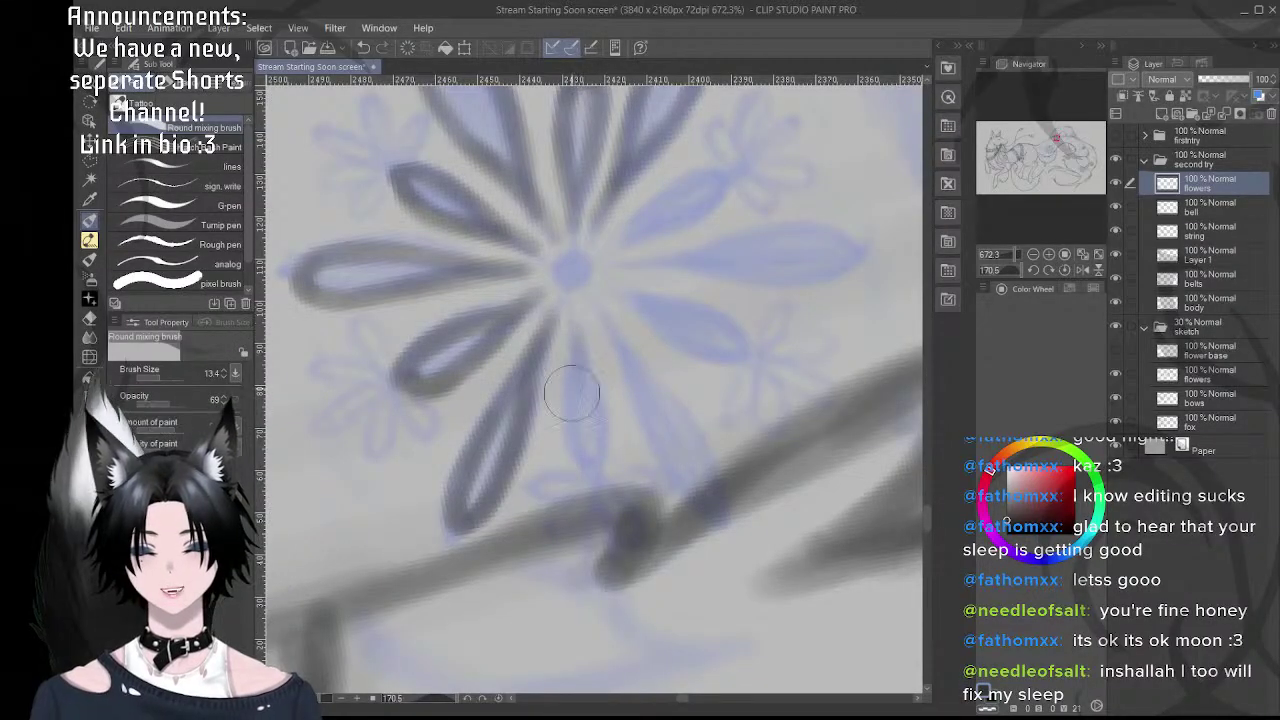
mouse_move(575, 332)
mouse_down()
mouse_move(593, 462)
mouse_move(578, 355)
mouse_move(578, 434)
mouse_move(581, 296)
mouse_move(604, 442)
mouse_up()
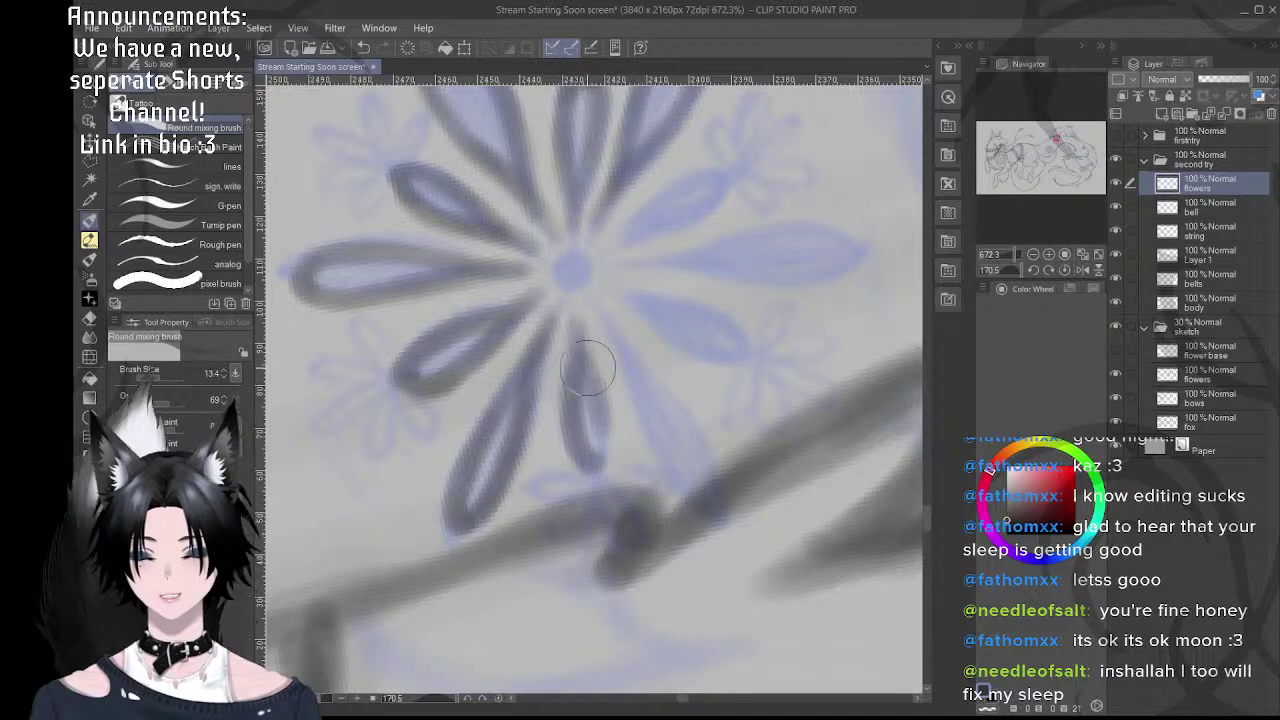
mouse_move(587, 370)
mouse_down()
mouse_move(604, 446)
mouse_move(588, 454)
mouse_move(592, 372)
mouse_up()
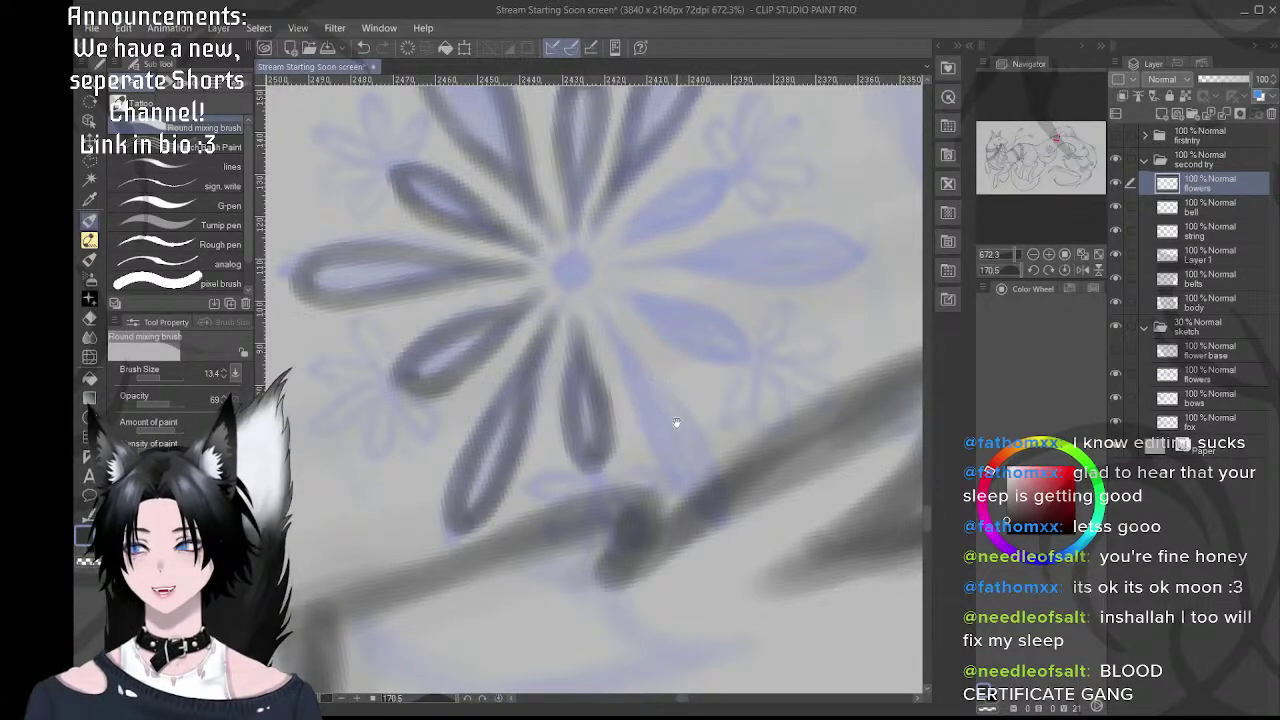
- Outline the fifth long petal, whose rounded tip crosses the dark body line, and darken both sides
drag(677, 422, 591, 436)
drag(601, 275, 663, 244)
drag(608, 319, 631, 332)
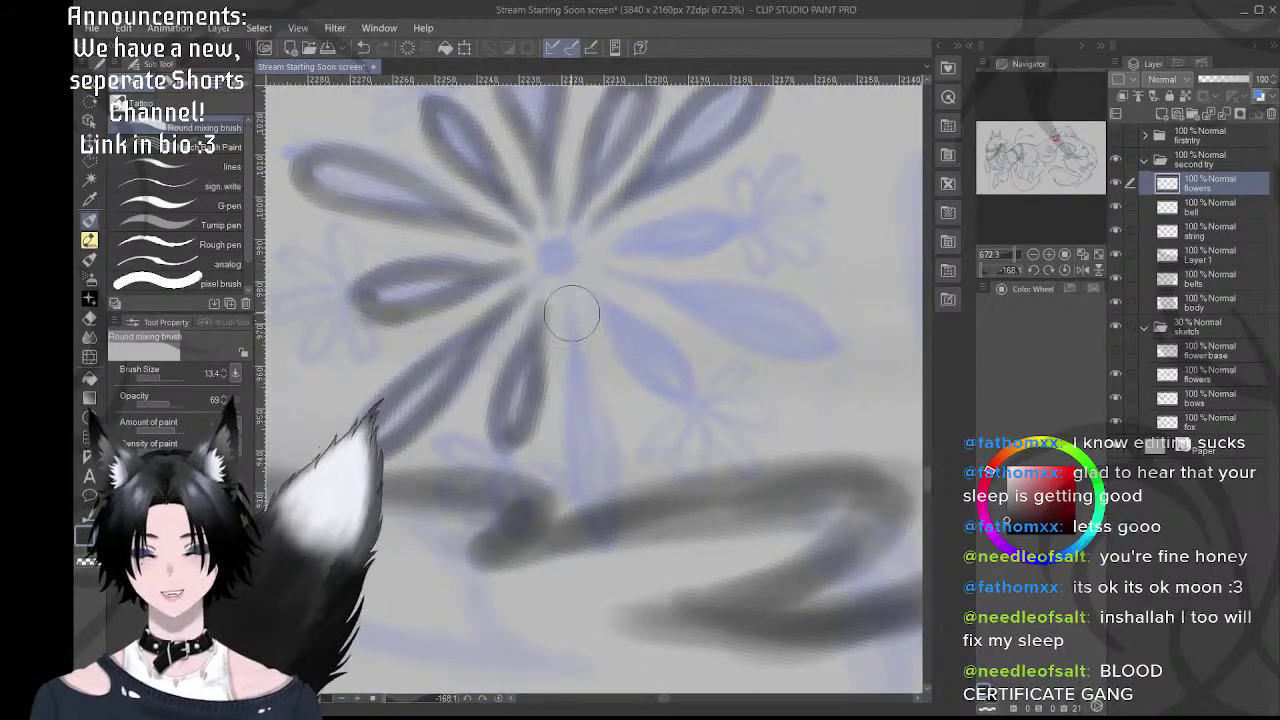
mouse_move(568, 305)
mouse_down()
mouse_move(565, 415)
mouse_move(595, 523)
mouse_move(573, 362)
mouse_up()
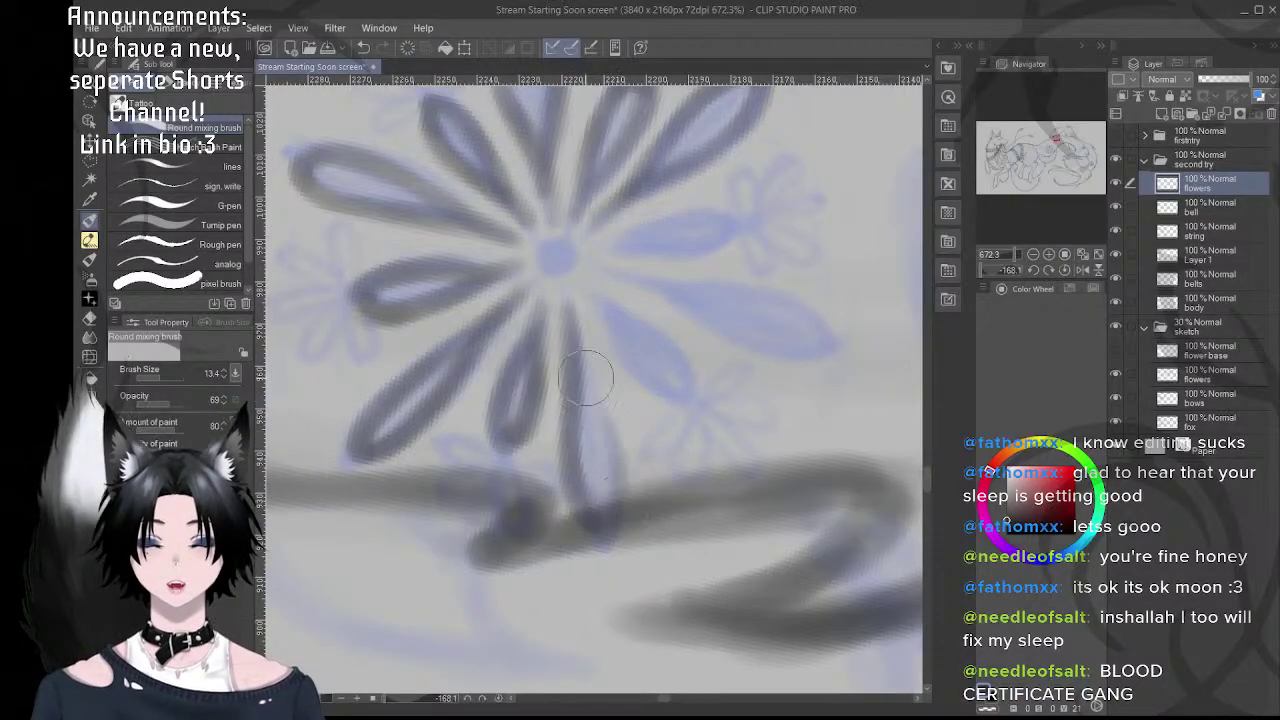
drag(579, 342, 610, 472)
mouse_move(588, 385)
mouse_down()
mouse_move(612, 482)
mouse_move(578, 360)
mouse_up()
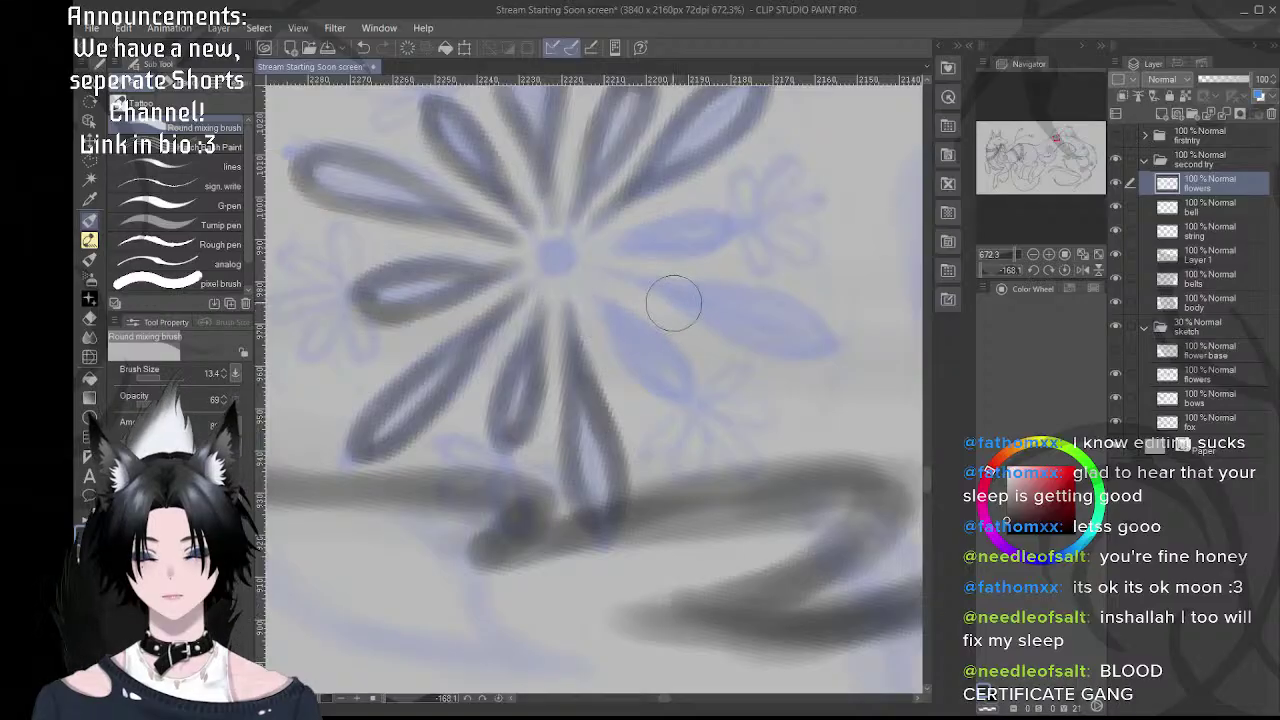
- Outline the short petal that follows the fifth long petal counterclockwise, with a rounded tip and tapered base
key(shift+space)
mouse_move(674, 303)
mouse_down()
mouse_move(706, 358)
mouse_move(620, 393)
mouse_up()
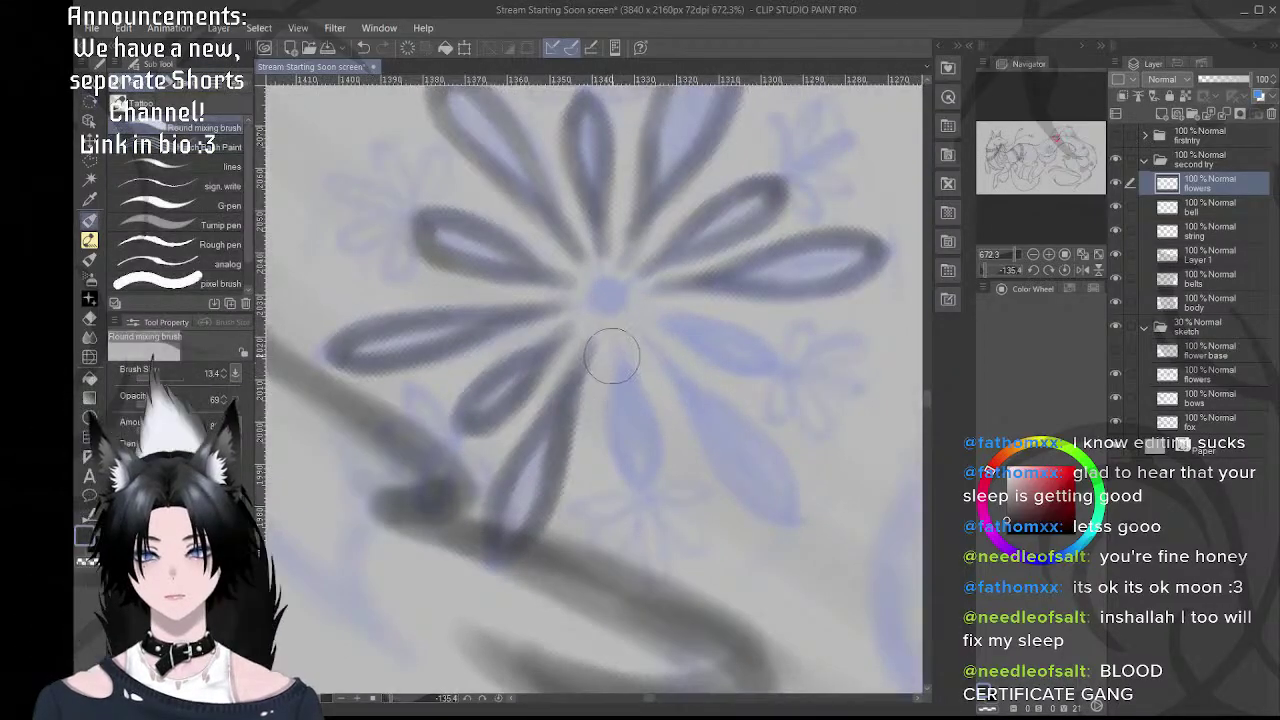
drag(618, 348, 622, 440)
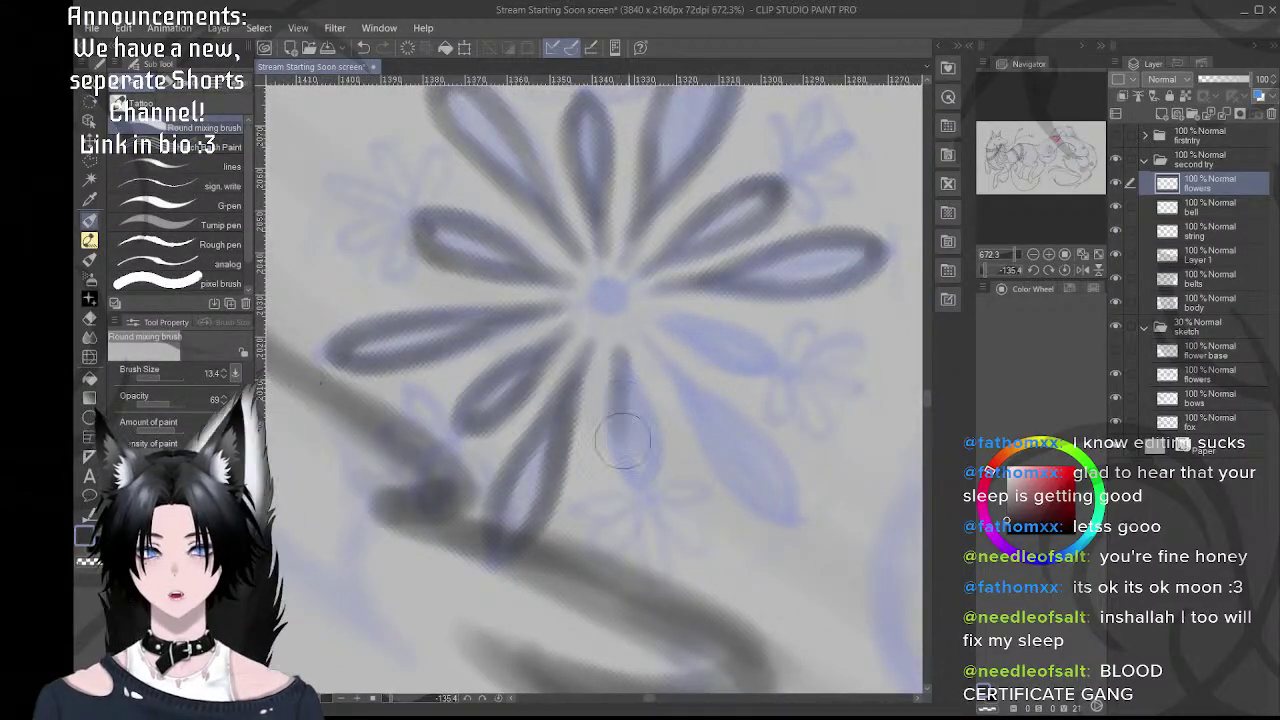
mouse_move(645, 488)
mouse_down()
mouse_move(625, 420)
mouse_move(628, 440)
mouse_move(650, 445)
mouse_up()
- Outline the sixth long petal, counterclockwise from the short petal inked last, and close its wide rounded tip
drag(700, 304, 728, 368)
mouse_move(680, 419)
mouse_down()
mouse_move(609, 361)
mouse_move(603, 465)
mouse_move(639, 545)
mouse_up()
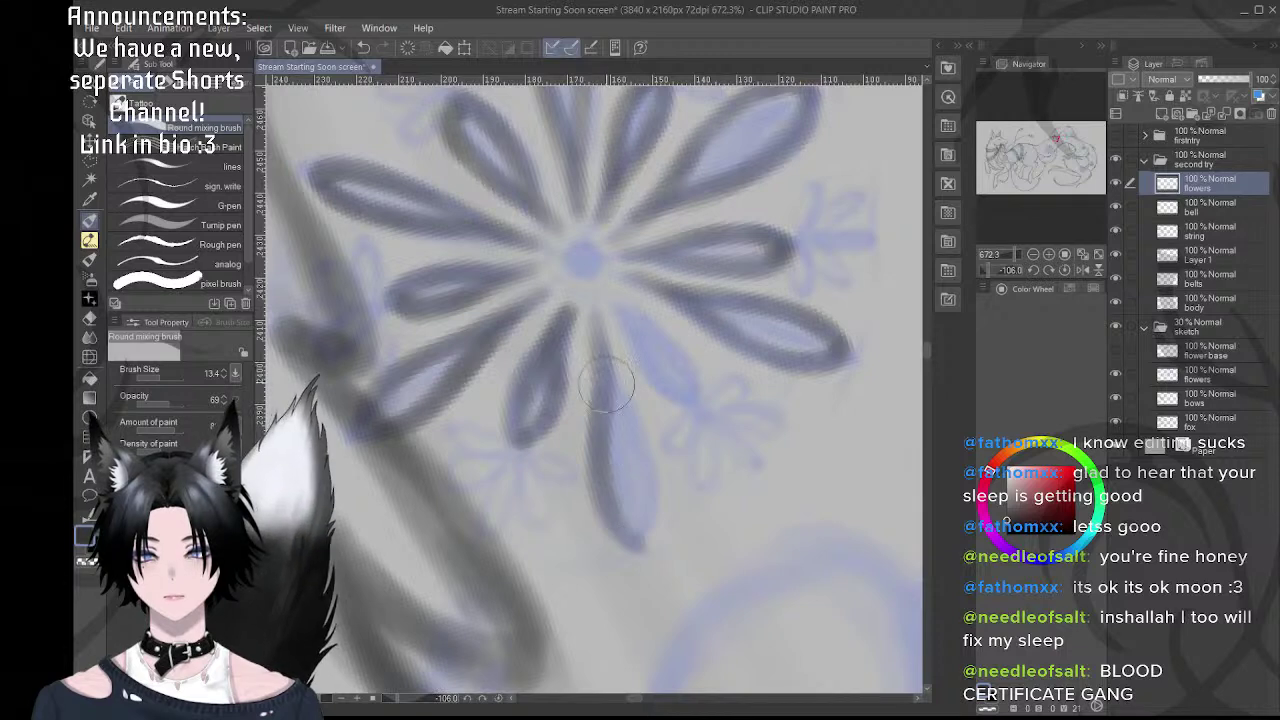
mouse_move(640, 536)
mouse_down()
mouse_move(647, 465)
mouse_move(616, 525)
mouse_up()
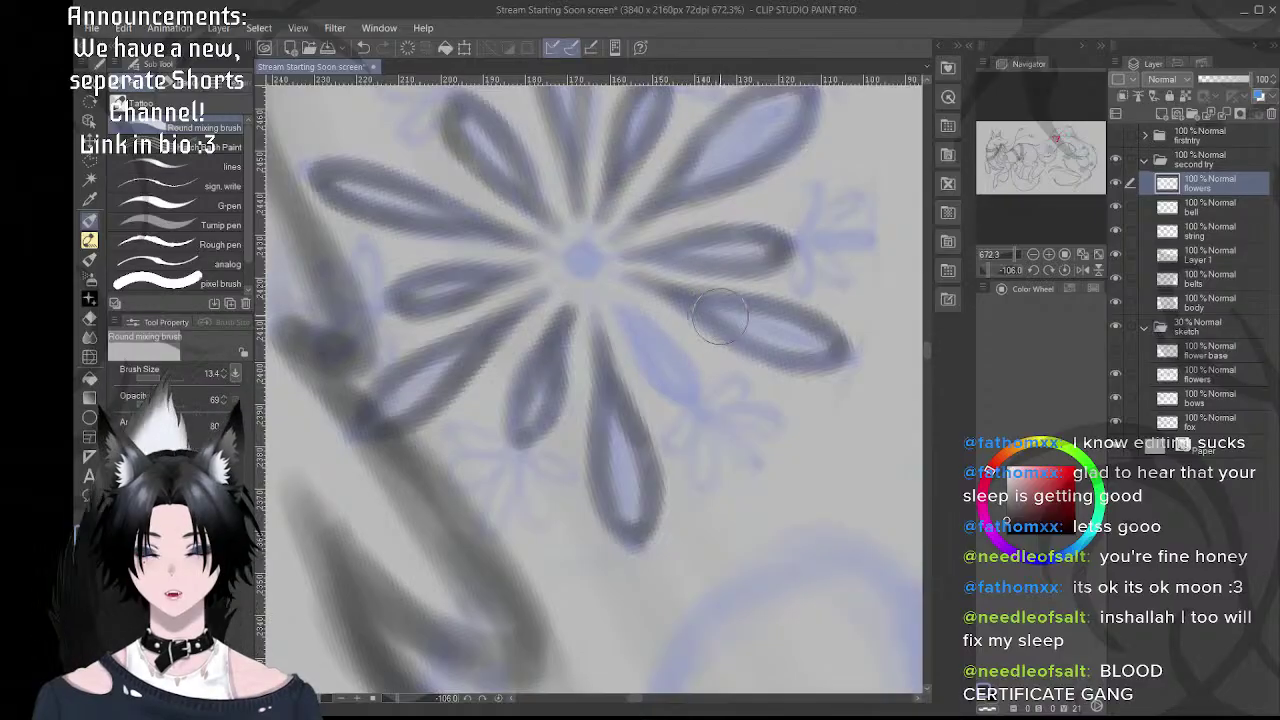
- Outline the remaining short petal between the sixth and first long petals to complete the ring of petals
key(shift+space)
drag(720, 316, 739, 397)
key(space)
drag(666, 361, 620, 369)
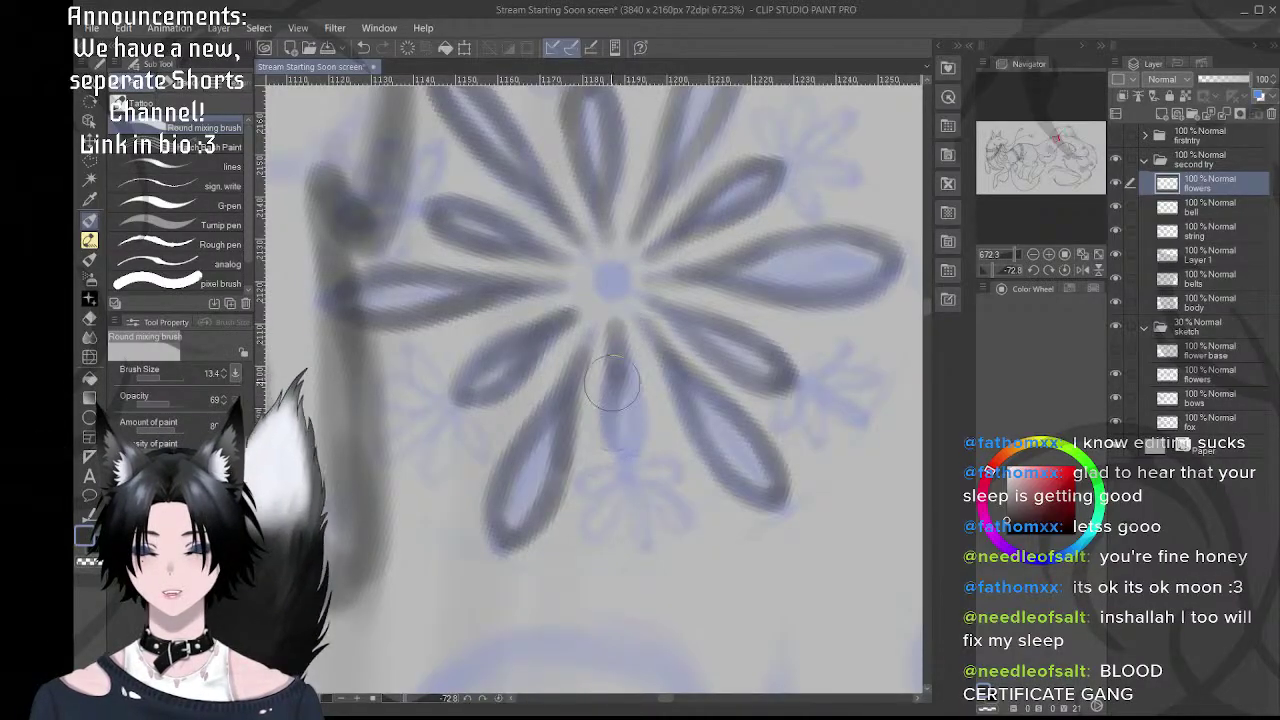
mouse_move(612, 370)
mouse_down()
mouse_move(621, 469)
mouse_move(610, 382)
mouse_move(612, 431)
mouse_up()
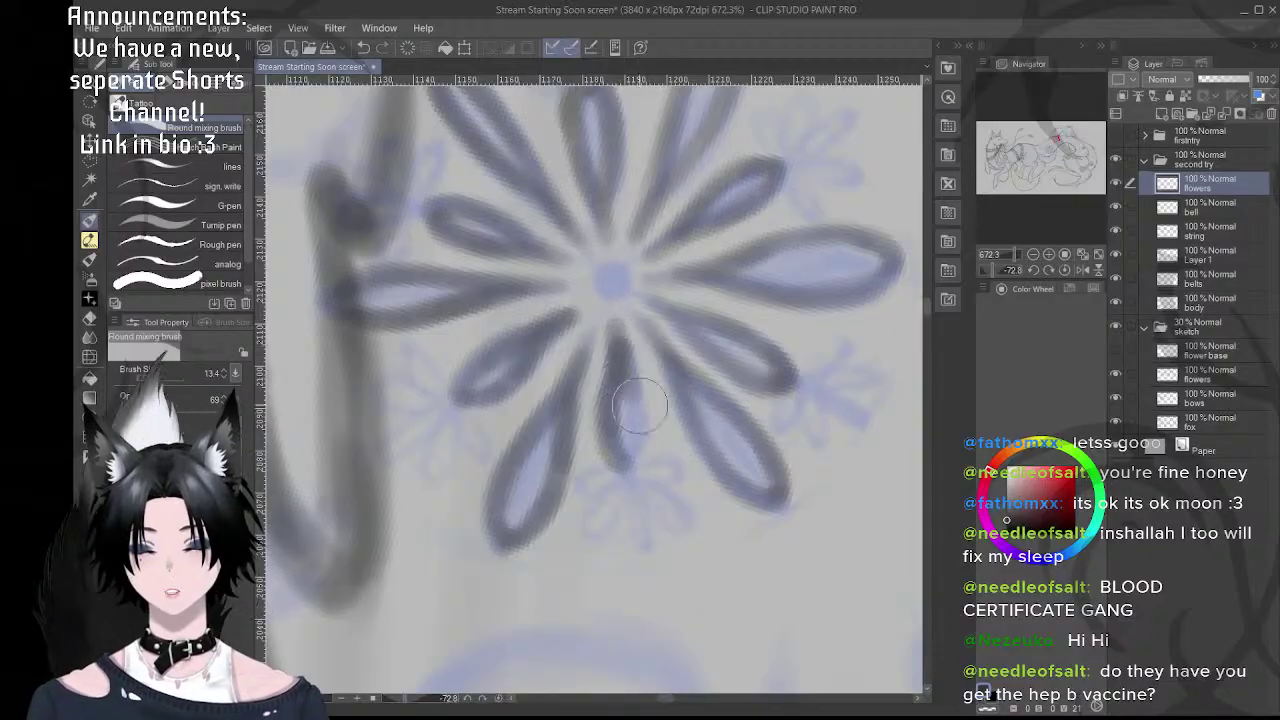
drag(640, 416, 624, 453)
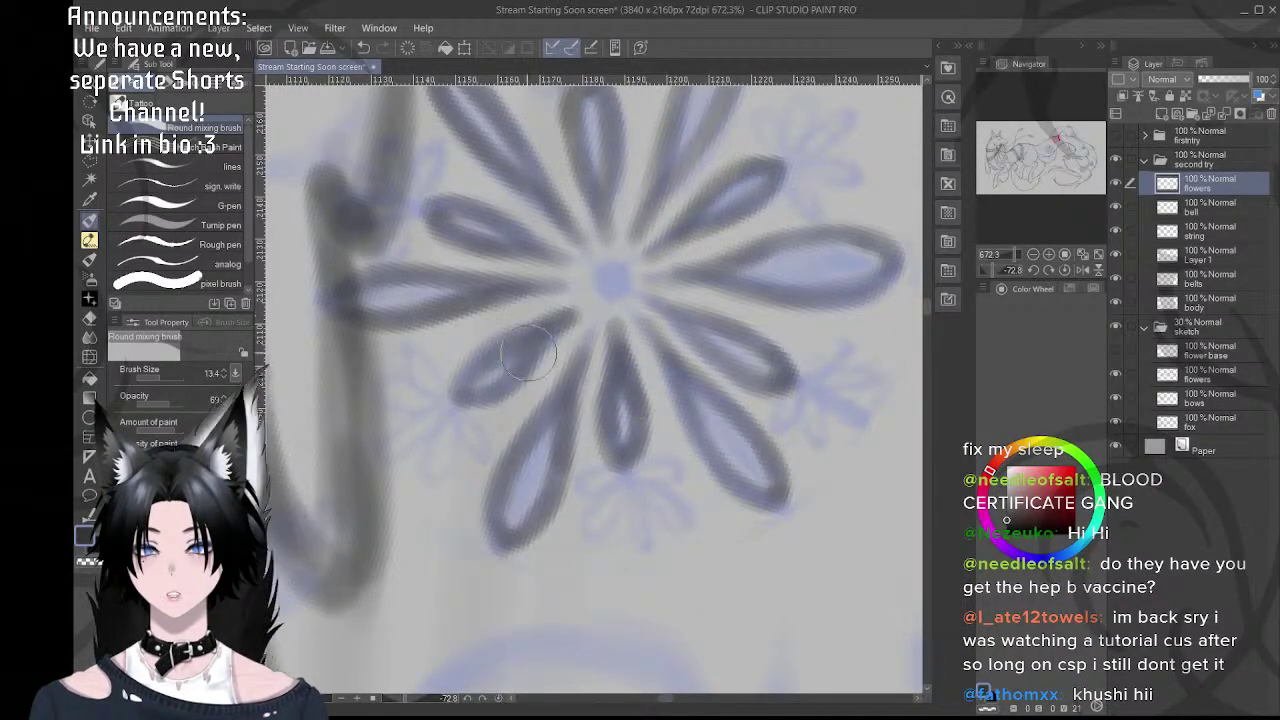
- Ink a small blossom of short radiating strokes at the tip of the short petal pointing away from the body line
mouse_move(477, 388)
mouse_down()
mouse_move(529, 399)
mouse_move(608, 326)
mouse_up()
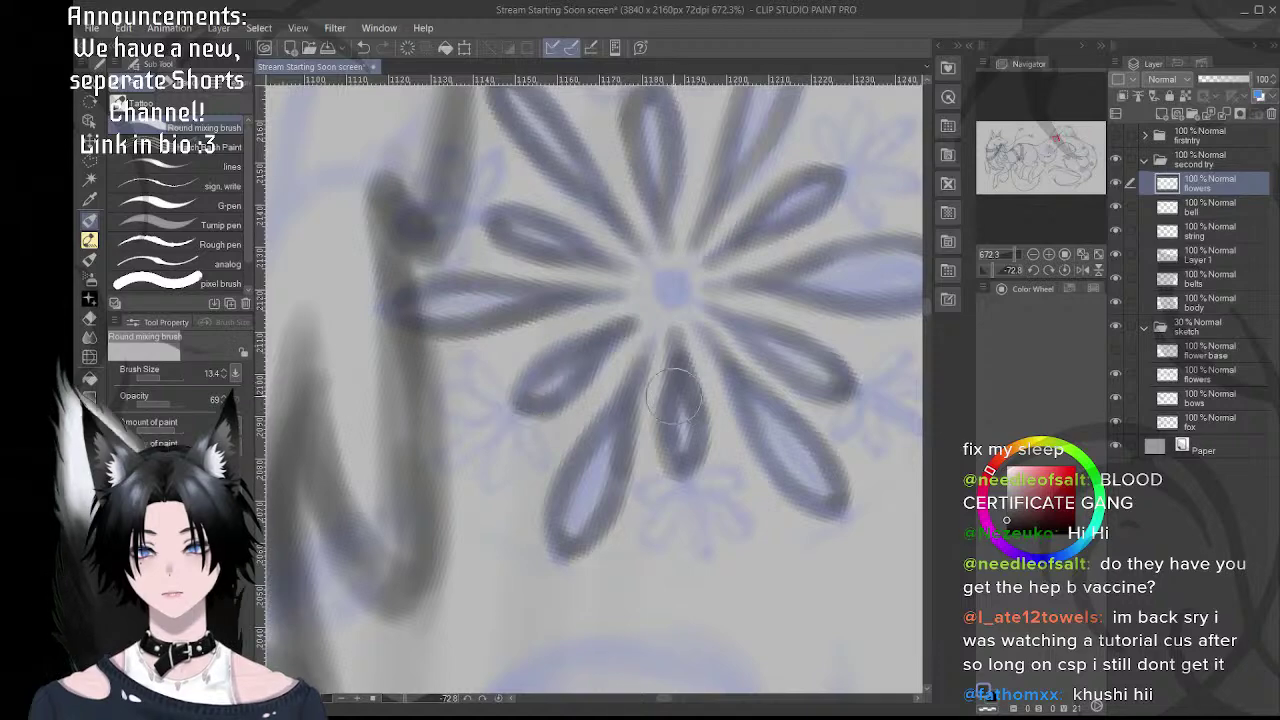
scroll(763, 344, down, 4)
drag(763, 346, 681, 374)
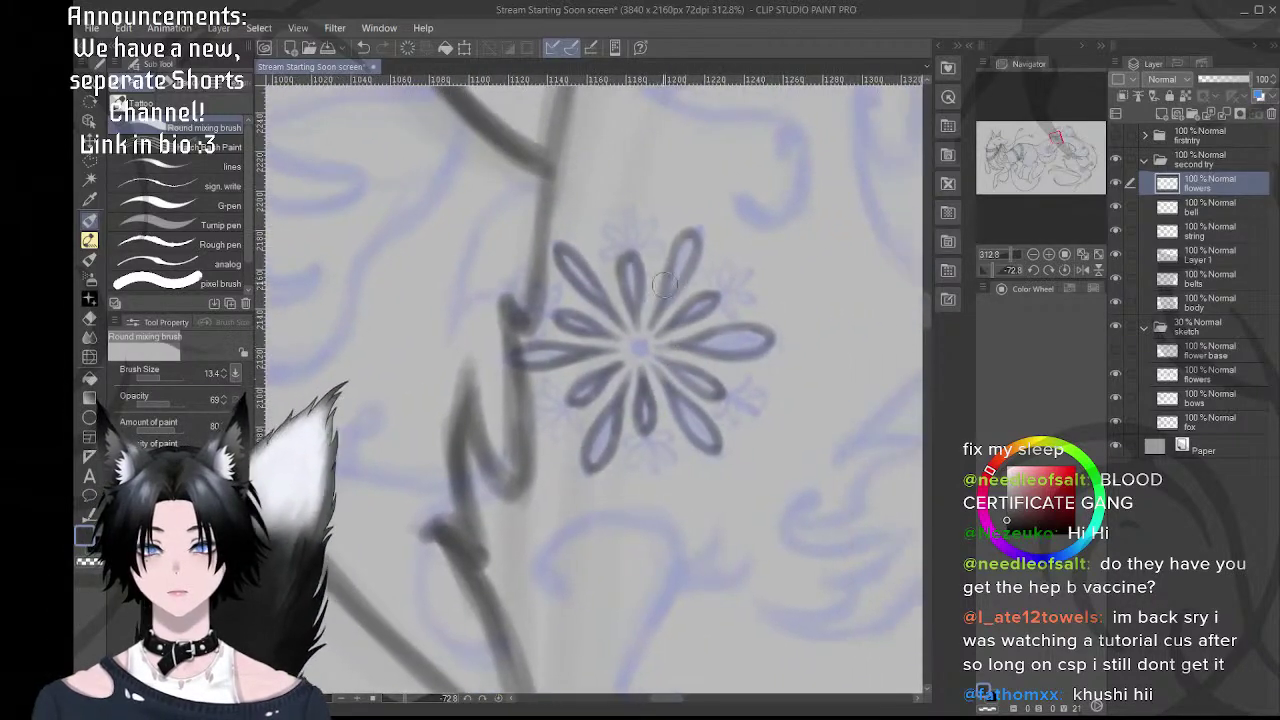
scroll(654, 466, up, 2)
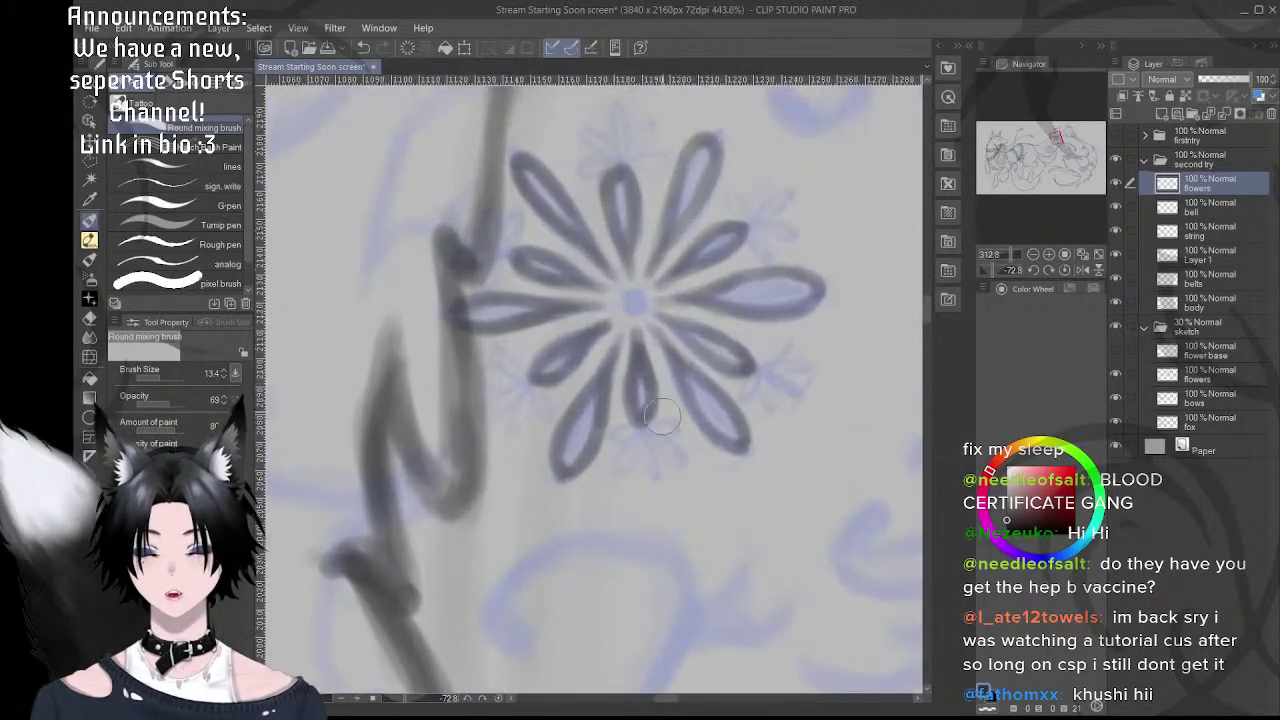
mouse_move(742, 314)
mouse_down()
mouse_move(646, 190)
mouse_move(597, 169)
mouse_up()
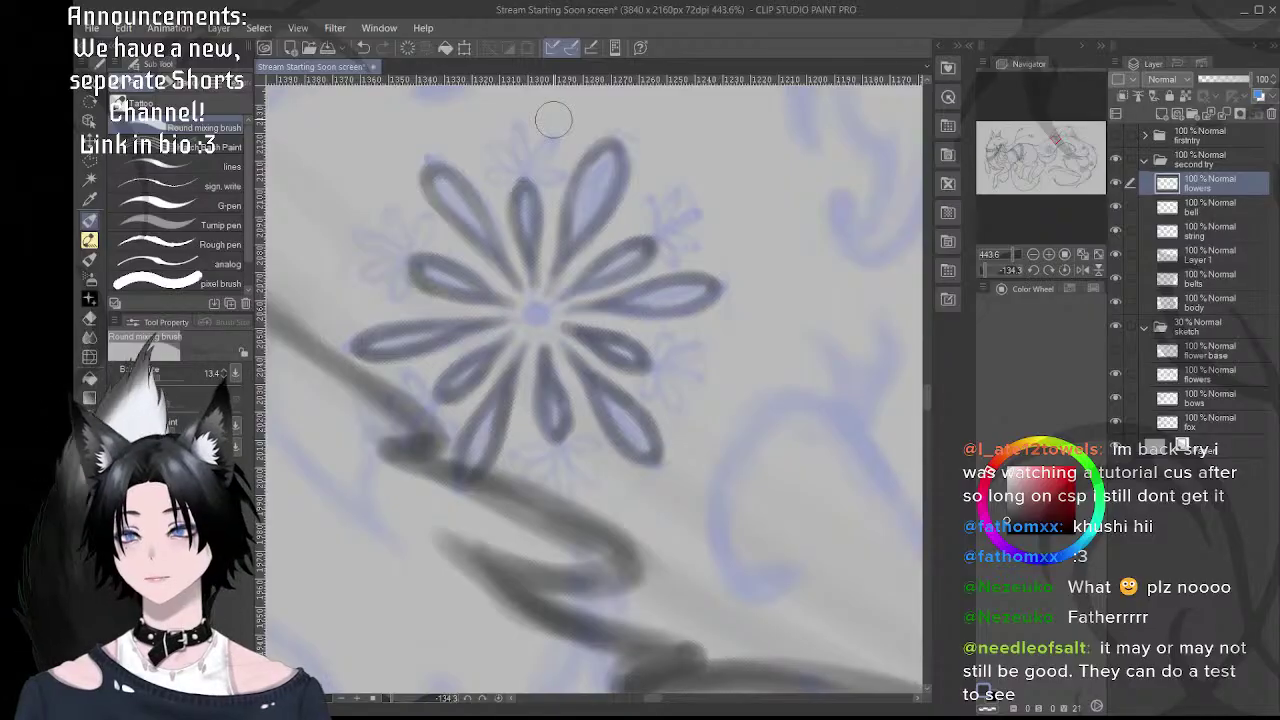
mouse_move(555, 208)
mouse_down()
mouse_move(601, 269)
mouse_move(556, 247)
mouse_move(591, 279)
mouse_move(573, 267)
mouse_move(589, 276)
mouse_move(545, 283)
mouse_move(603, 261)
mouse_up()
scroll(554, 245, up, 4)
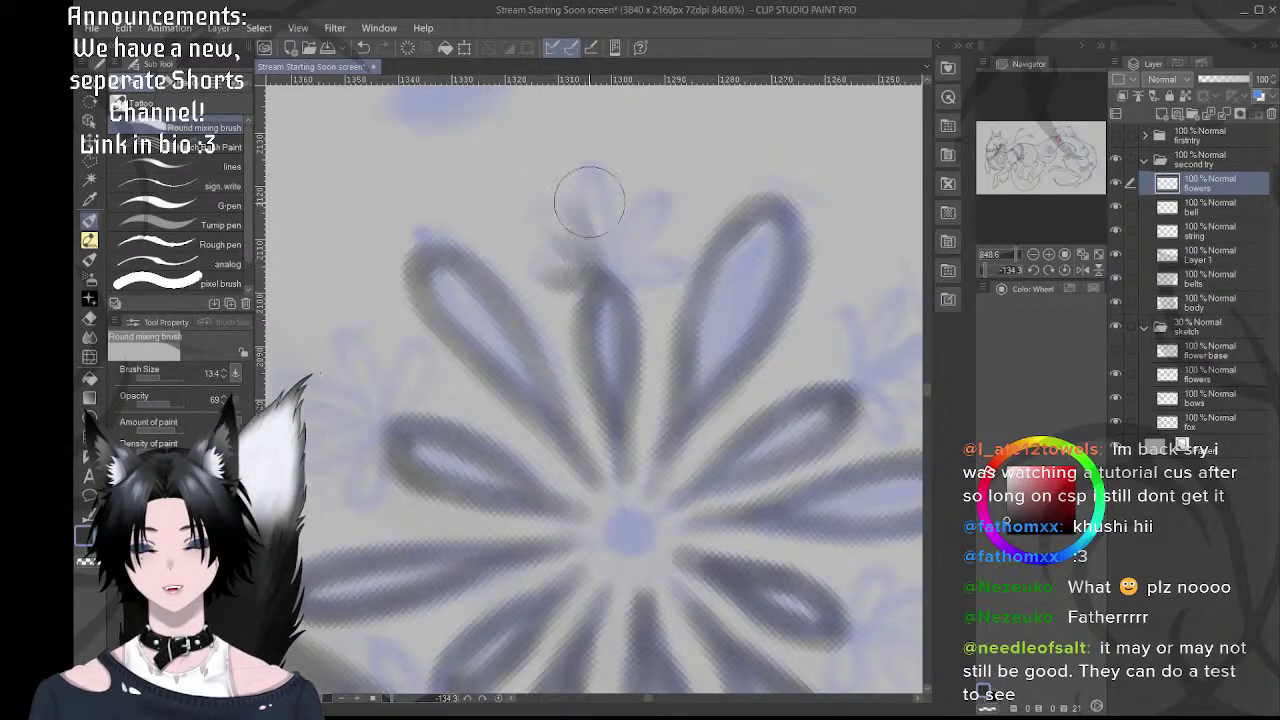
key(ctrl+z)
mouse_move(609, 205)
mouse_down()
mouse_move(617, 254)
mouse_move(600, 190)
mouse_move(612, 262)
mouse_move(617, 223)
mouse_move(611, 259)
mouse_move(642, 225)
mouse_move(610, 267)
mouse_move(634, 262)
mouse_move(605, 258)
mouse_move(658, 270)
mouse_move(628, 278)
mouse_up()
drag(563, 232, 600, 275)
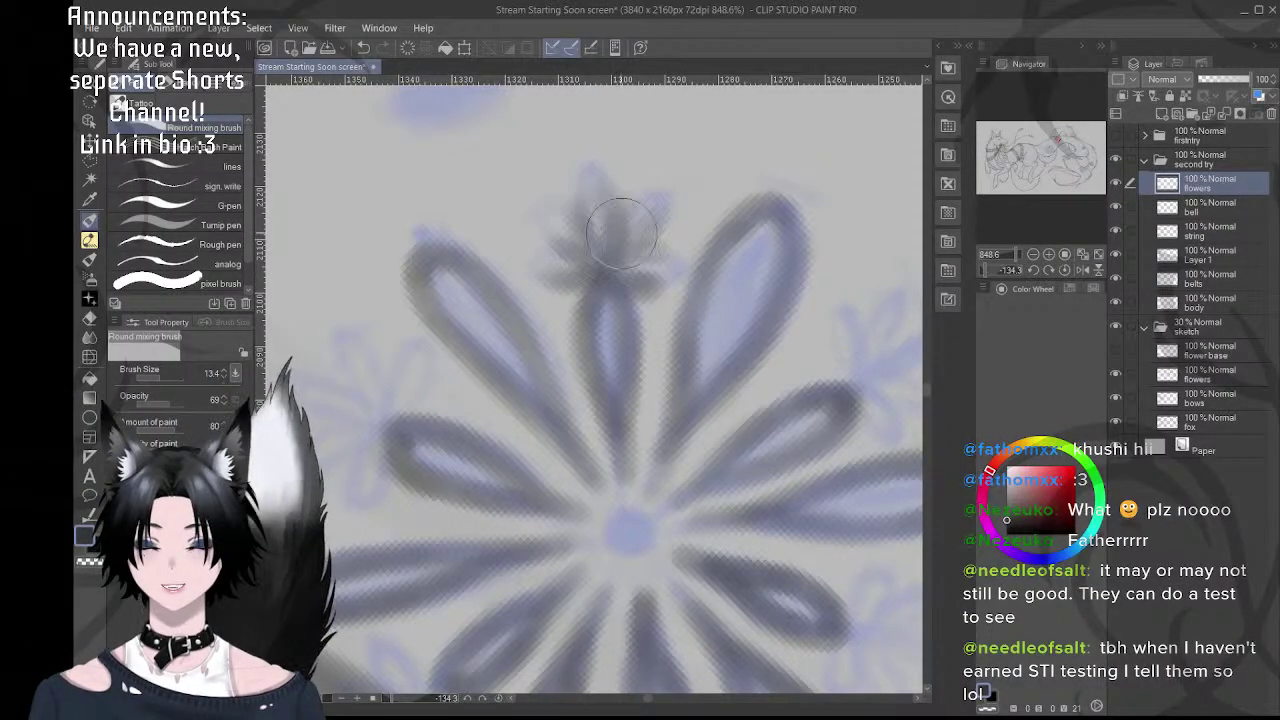
scroll(595, 250, down, 3)
drag(592, 249, 611, 244)
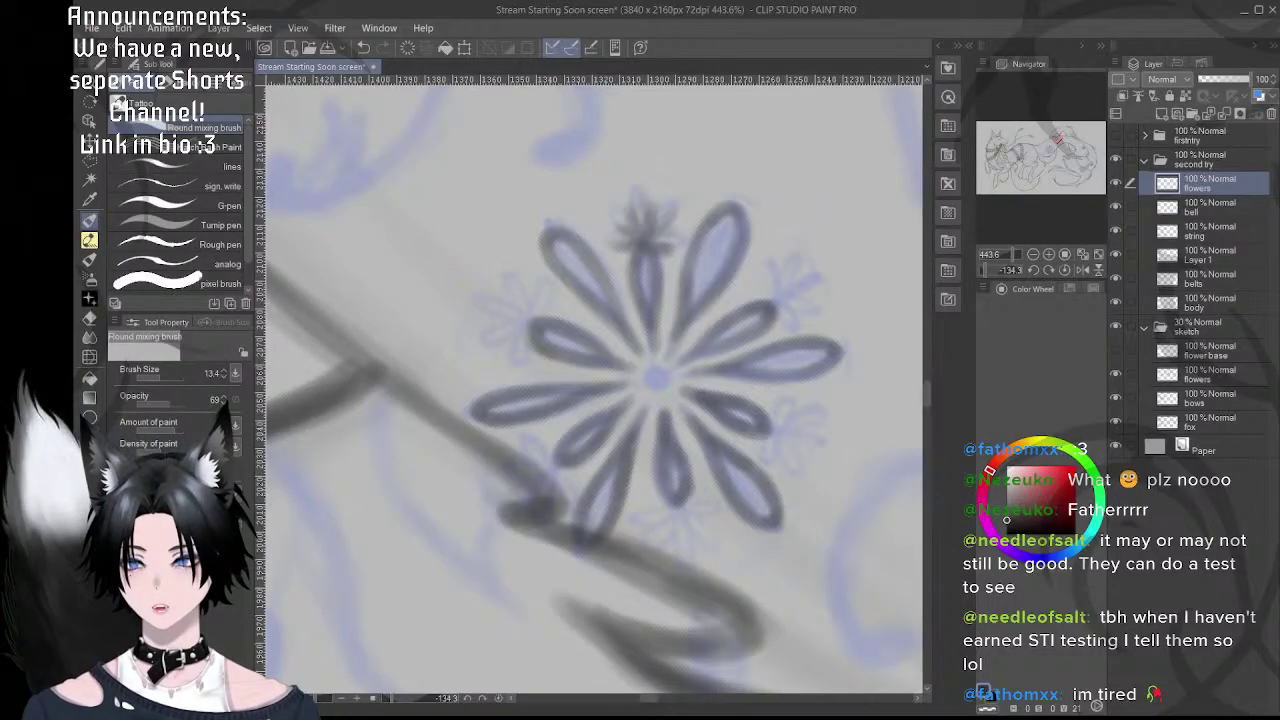
click(90, 437)
scroll(678, 393, down, 3)
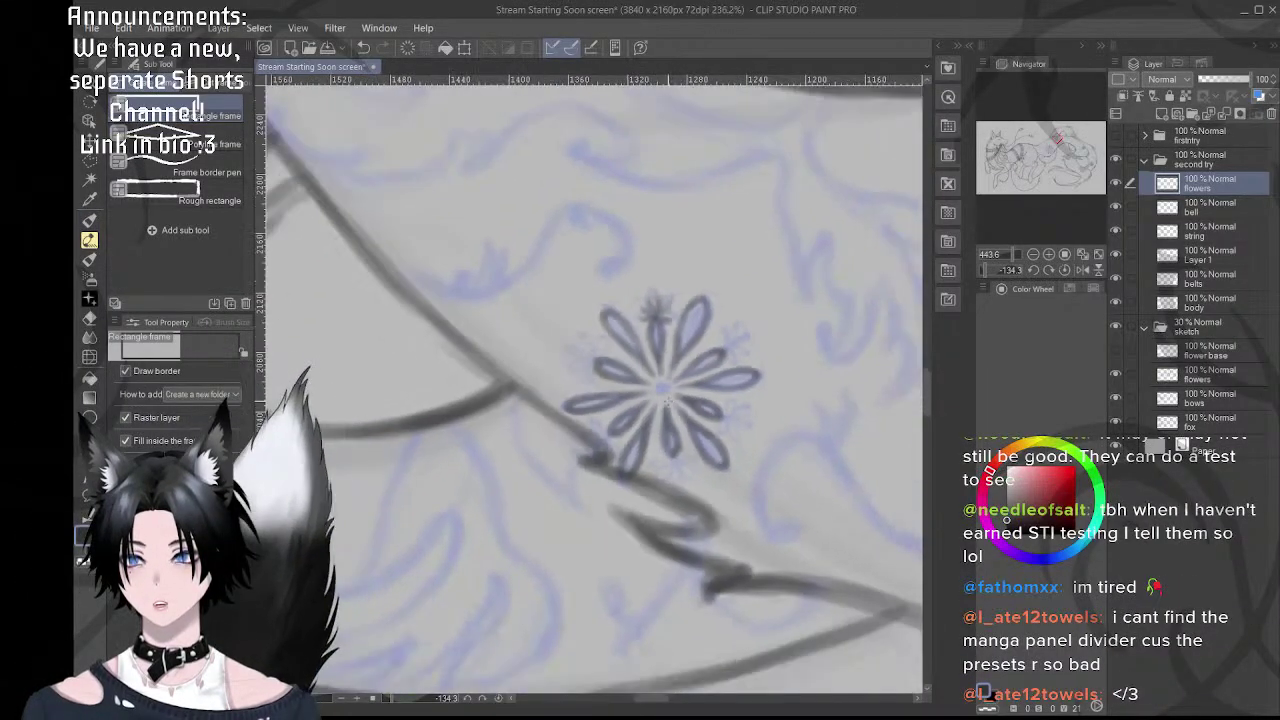
scroll(675, 385, up, 5)
drag(678, 370, 636, 382)
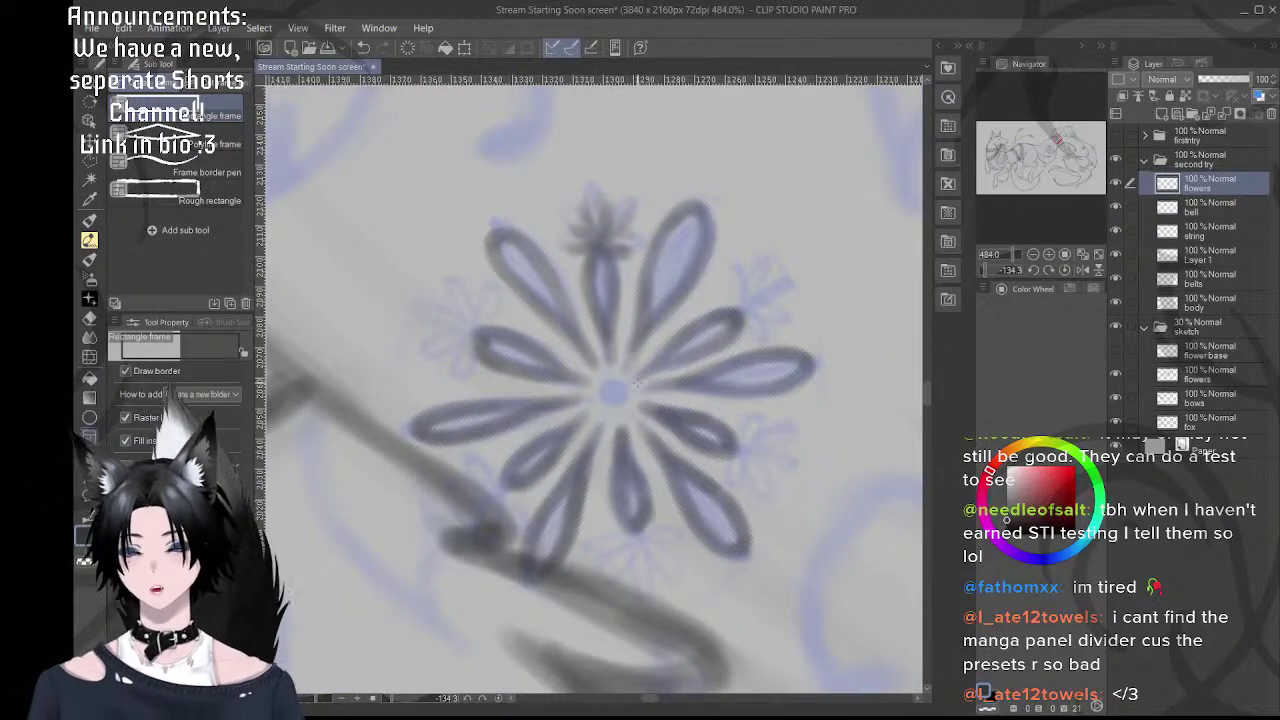
key(b)
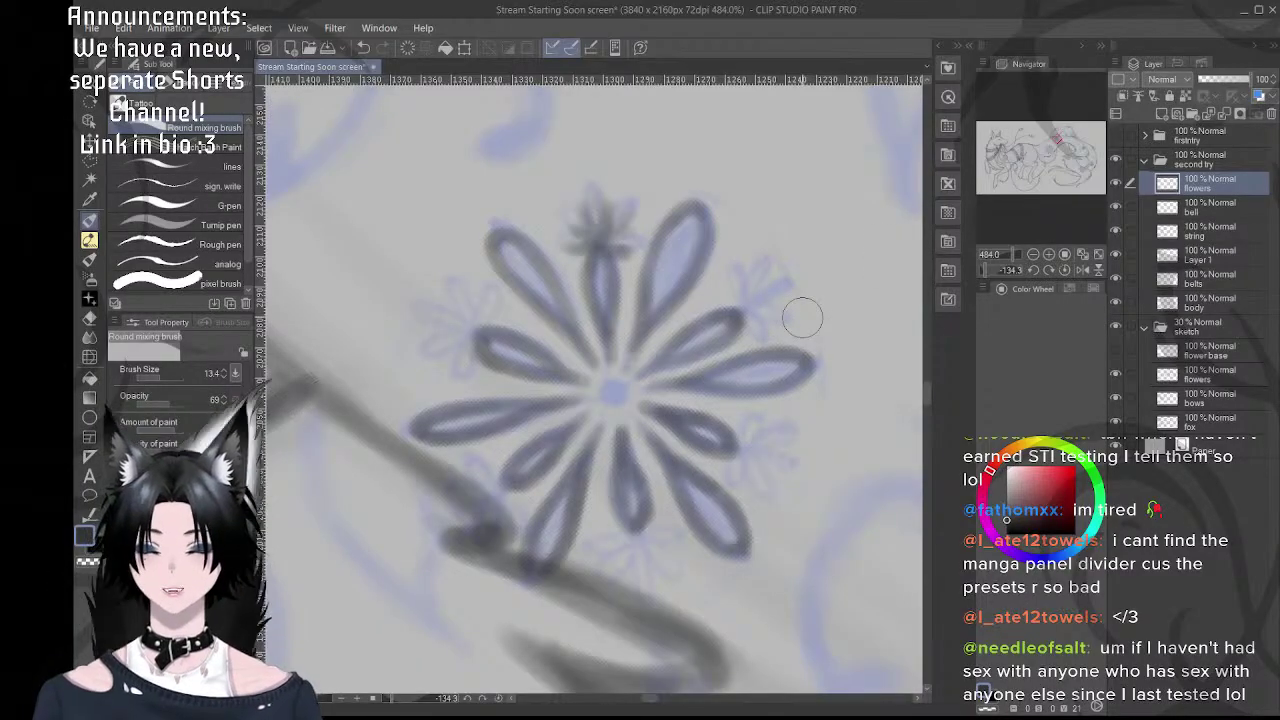
- Ink a small blossom at the tip of the next short petal counterclockwise from the first blossom
key(r)
drag(597, 257, 727, 289)
scroll(608, 252, up, 4)
drag(610, 253, 679, 307)
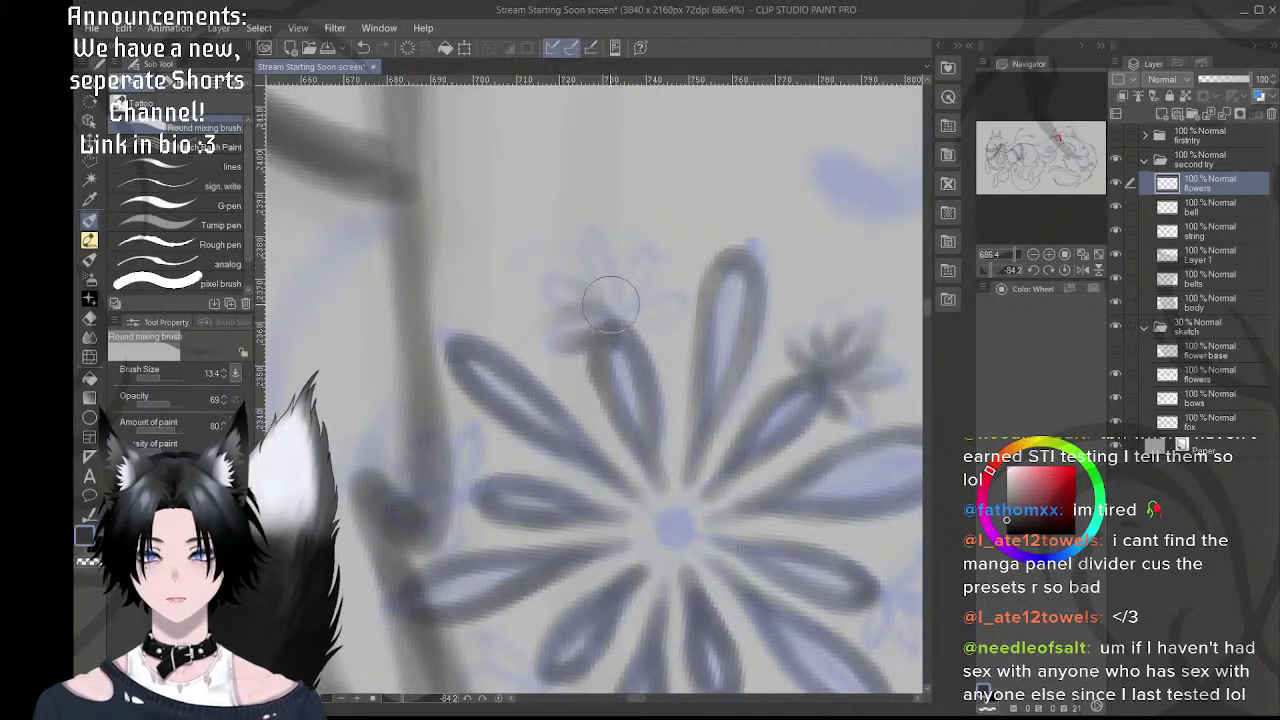
mouse_move(601, 307)
mouse_down()
mouse_move(559, 289)
mouse_move(611, 314)
mouse_move(574, 249)
mouse_move(611, 308)
mouse_move(597, 228)
mouse_up()
mouse_move(615, 309)
mouse_down()
mouse_move(639, 273)
mouse_move(607, 315)
mouse_move(635, 277)
mouse_move(621, 325)
mouse_move(667, 293)
mouse_move(630, 301)
mouse_move(643, 261)
mouse_move(622, 310)
mouse_move(655, 299)
mouse_up()
- Ink the small blossom at the tip of the neighbouring short petal on the first blossom's clockwise side
scroll(642, 298, down, 3)
drag(601, 348, 522, 320)
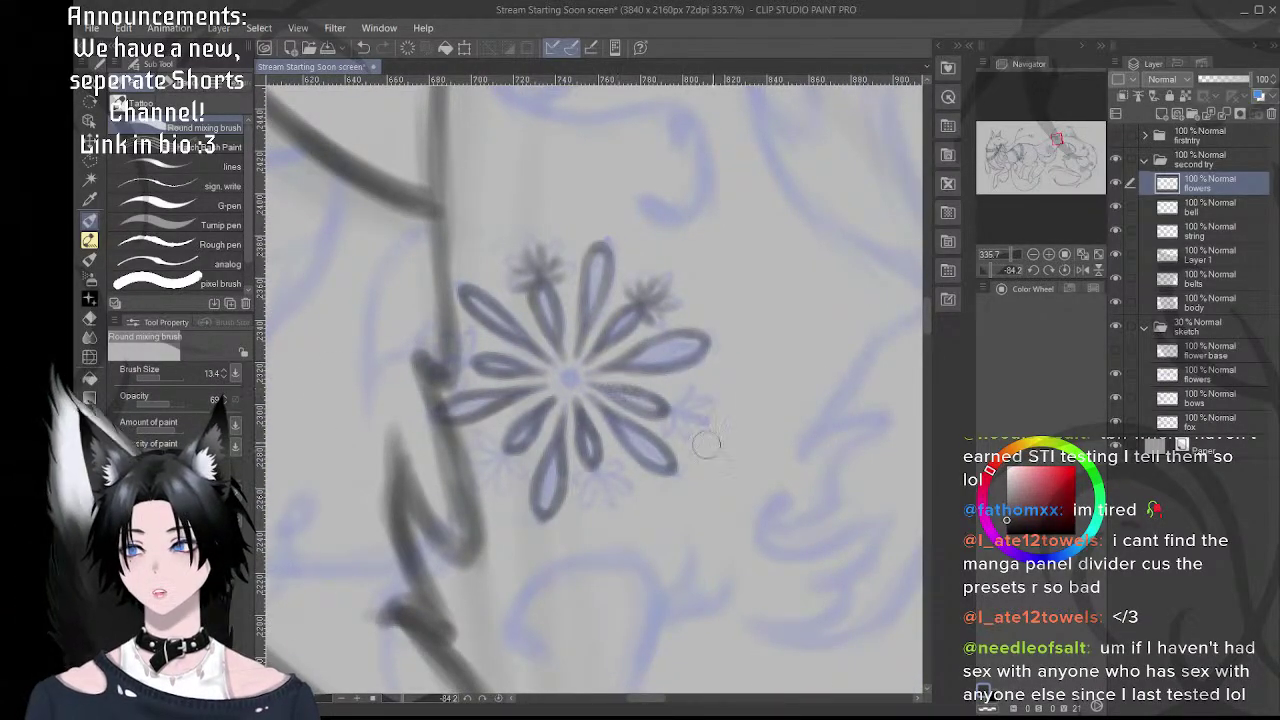
scroll(640, 360, up, 2)
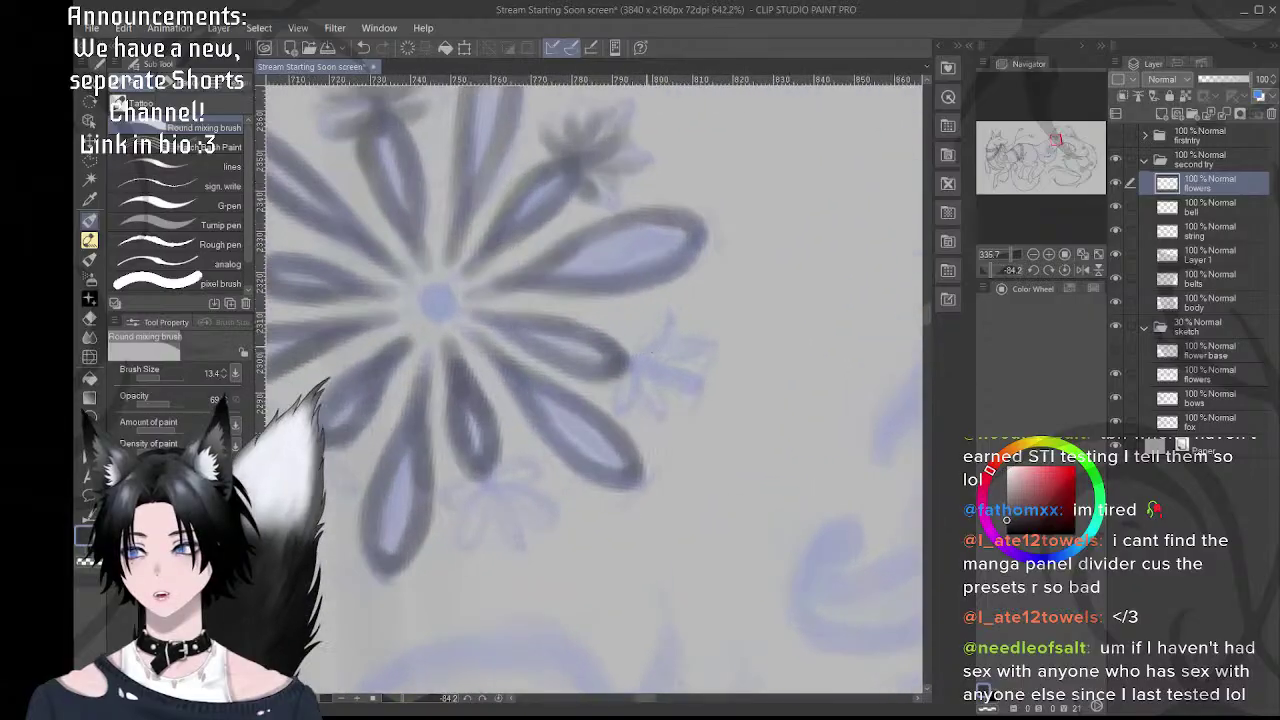
key(shift+space)
mouse_move(690, 270)
mouse_down()
mouse_move(512, 131)
mouse_move(450, 260)
mouse_up()
drag(572, 350, 554, 338)
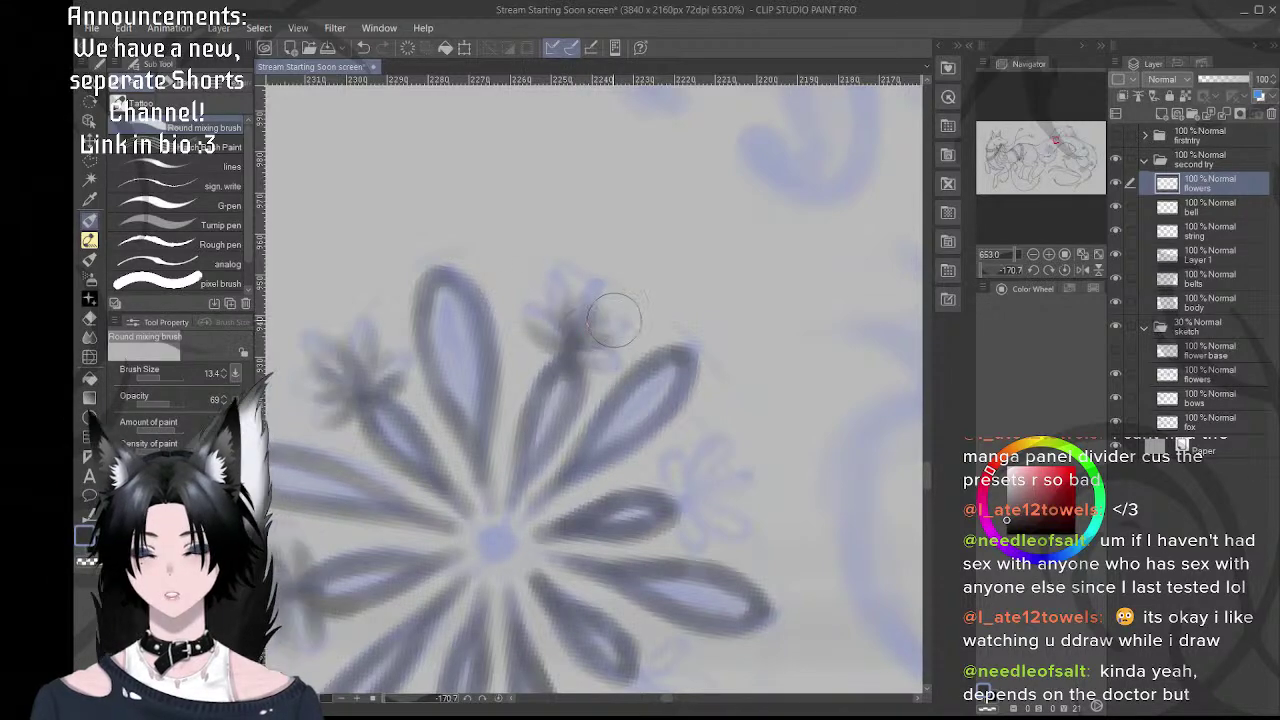
- Ink the fourth tip blossom on the following short petal, continuing clockwise around the flower
scroll(586, 330, down, 3)
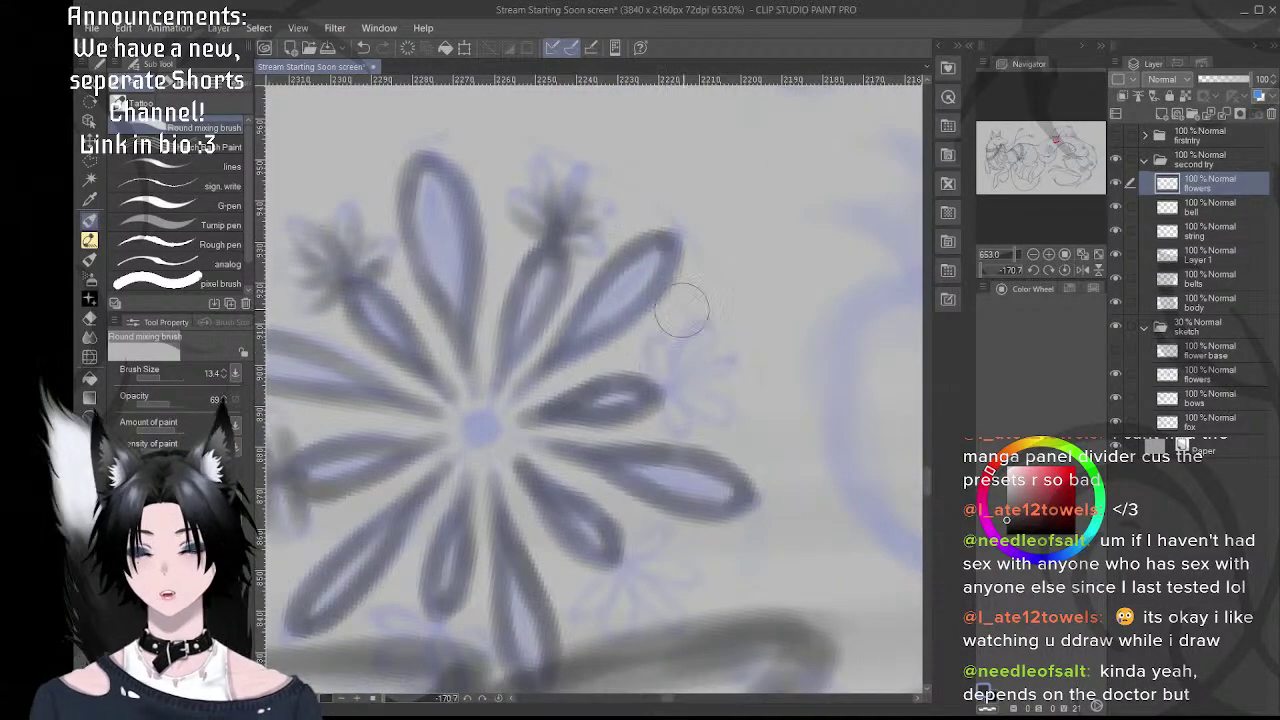
key(shift+space)
drag(771, 275, 600, 166)
drag(554, 265, 460, 279)
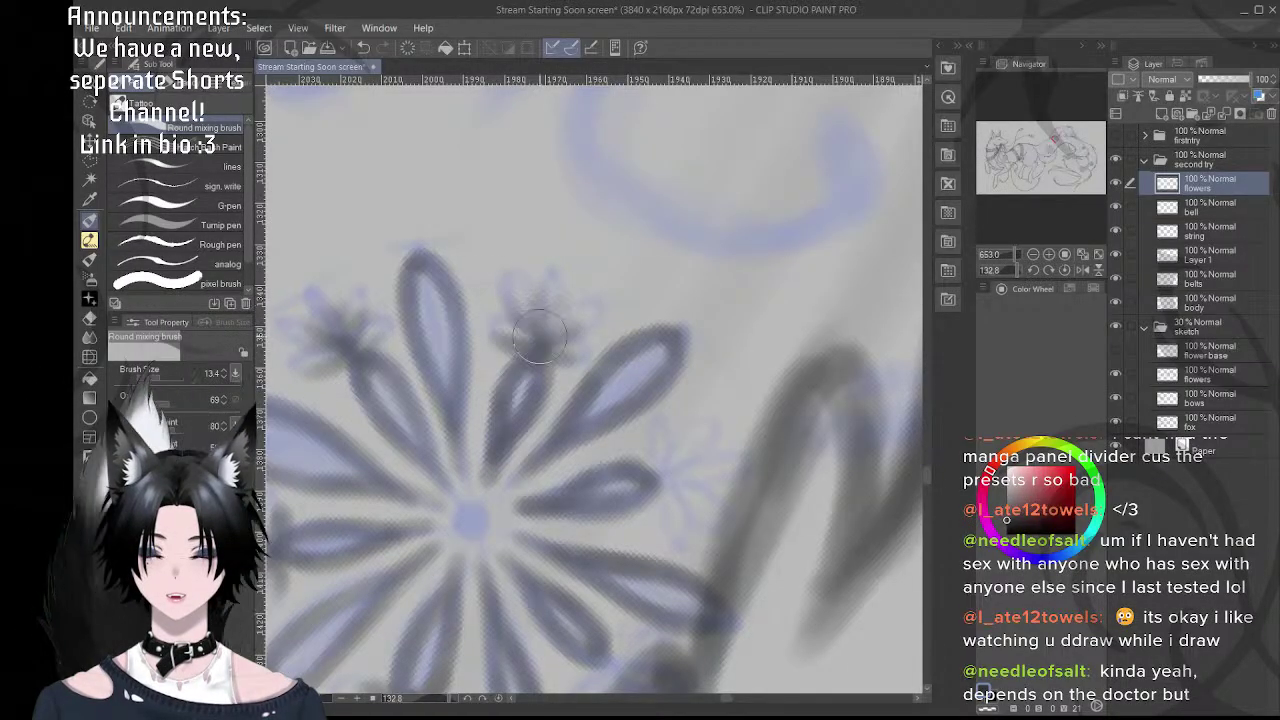
- Ink the fifth tip blossom with fanned strokes on the next short petal clockwise, close to the body line
scroll(540, 340, down, 2)
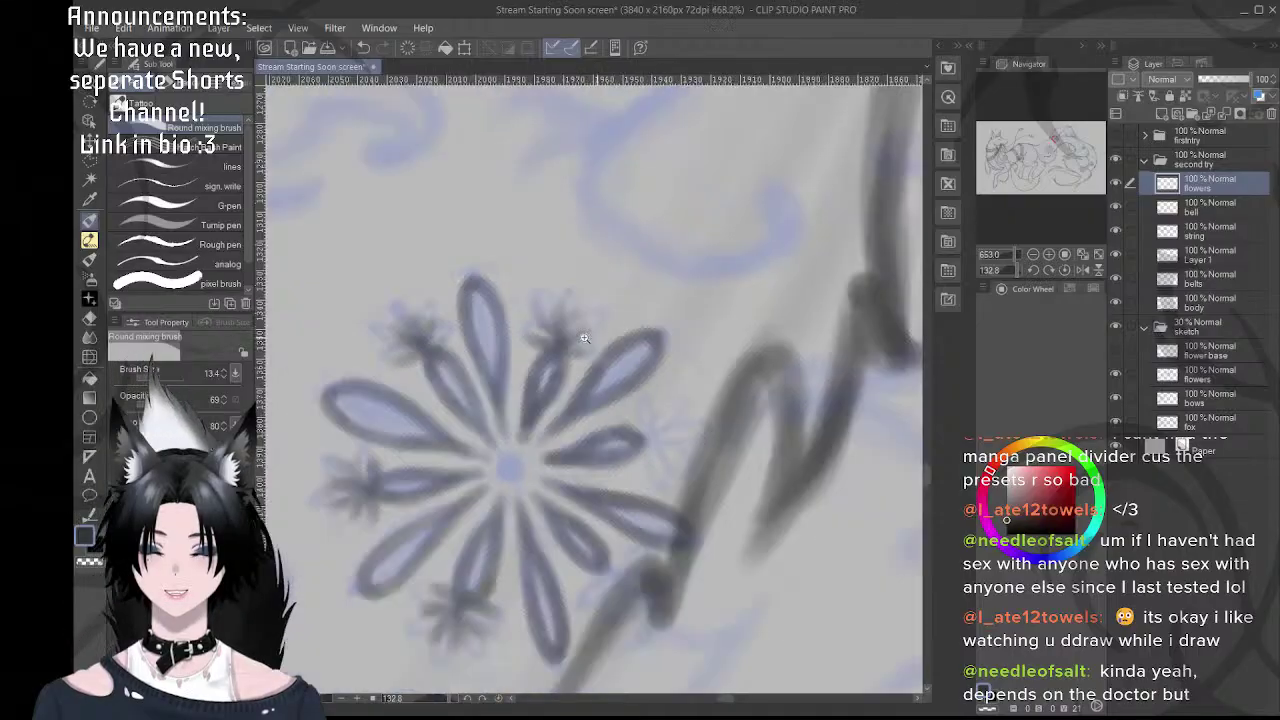
drag(585, 338, 540, 331)
drag(687, 353, 583, 218)
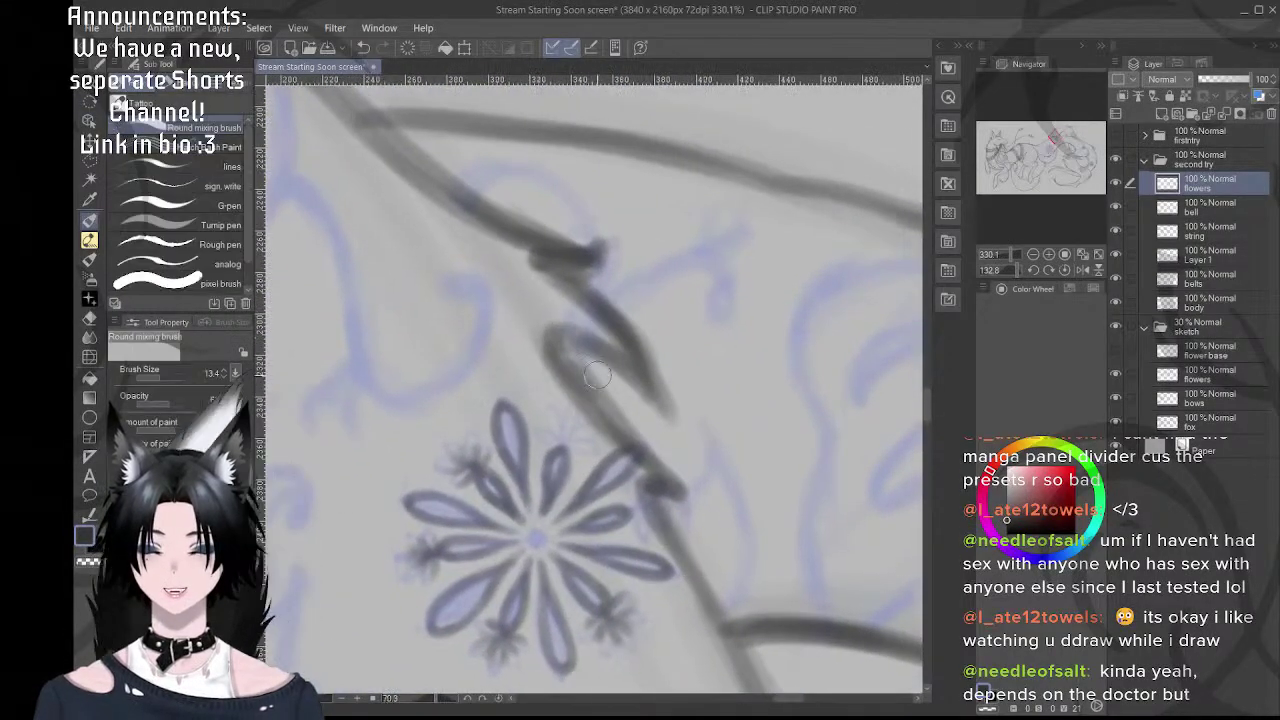
scroll(566, 422, up, 3)
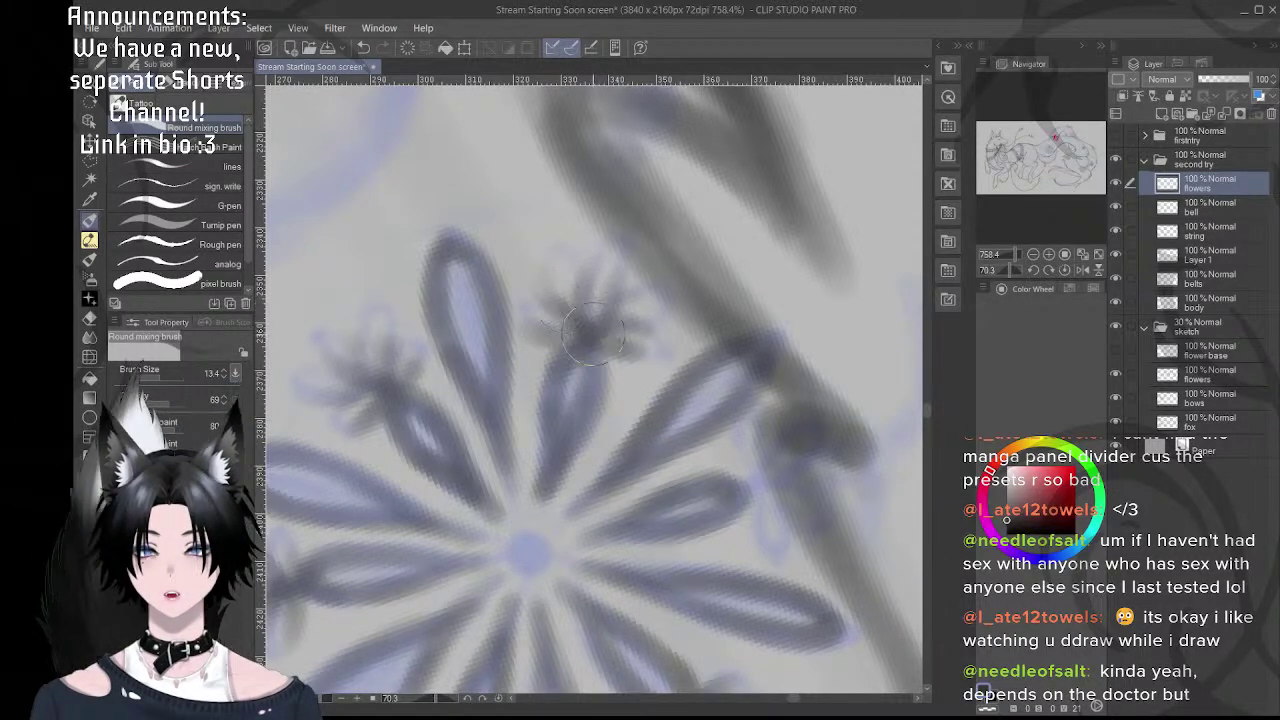
- Ink the sixth tip blossom on the remaining short petal, where it overlaps the dark body line
scroll(628, 336, down, 4)
drag(651, 351, 574, 325)
key(r)
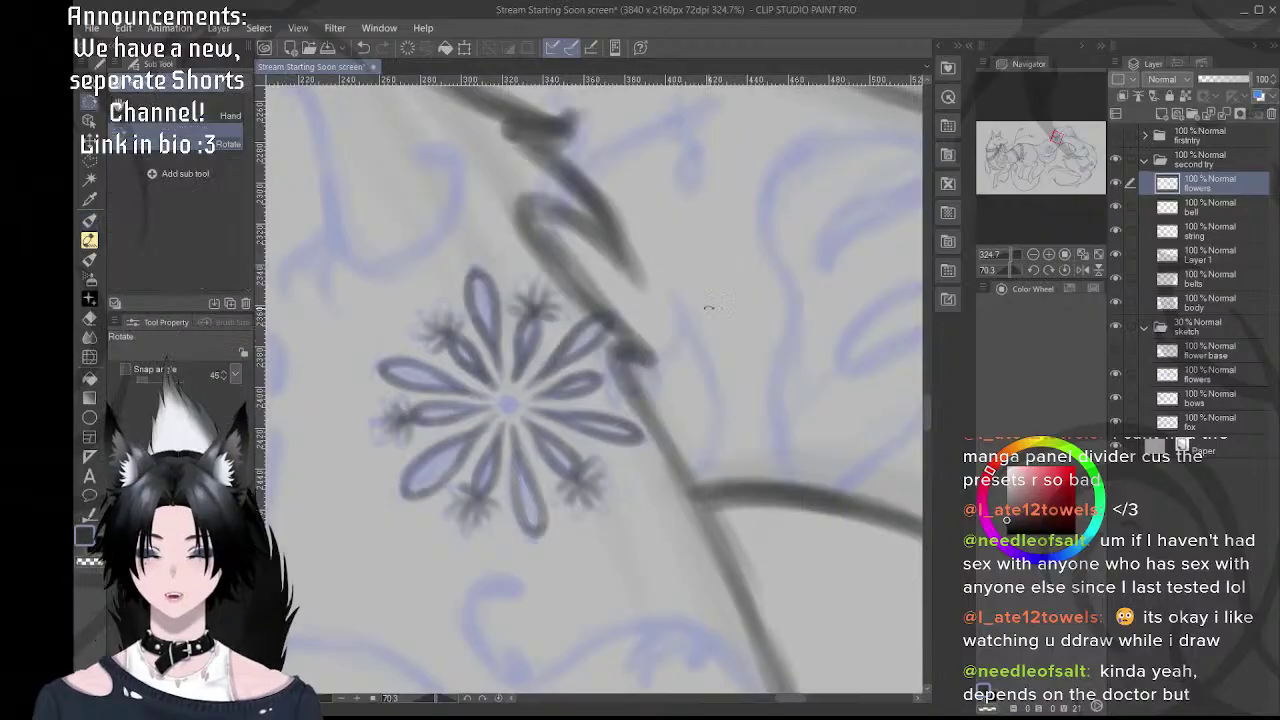
drag(709, 308, 572, 222)
scroll(564, 347, up, 5)
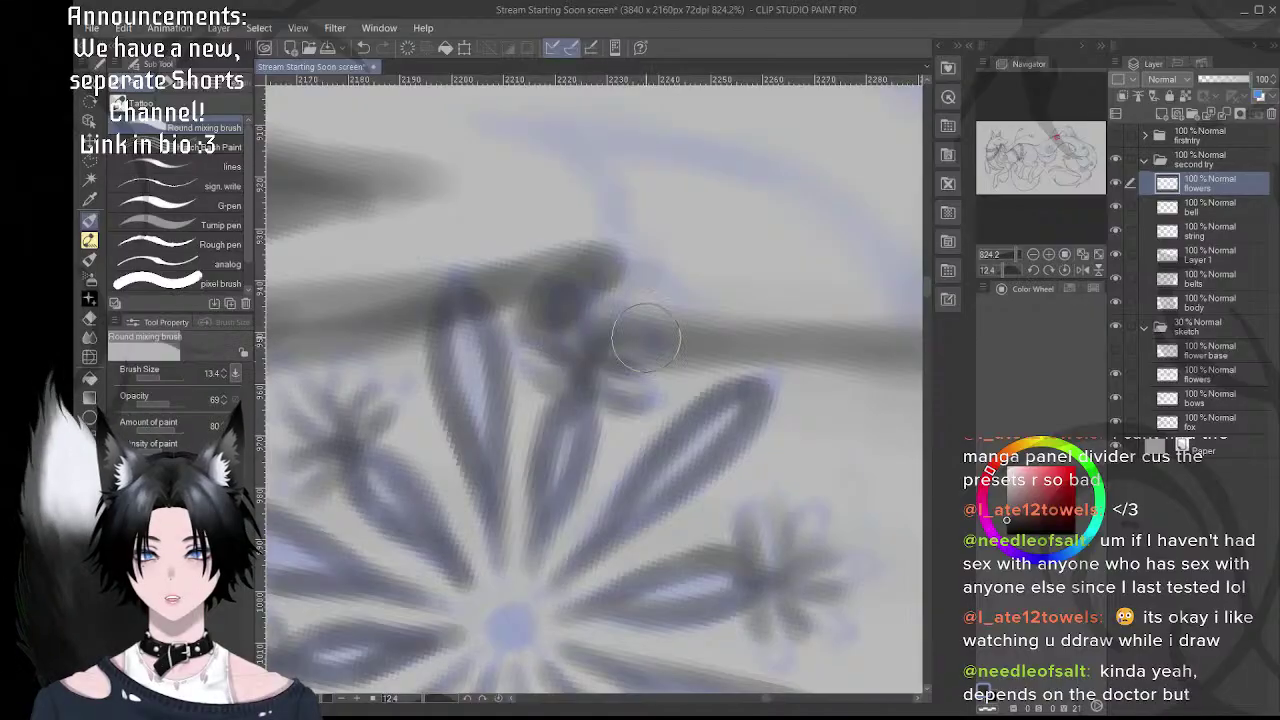
- Review the inked flowers across the tail and the whole fox drawing with the canvas rotation reset
scroll(575, 368, down, 5)
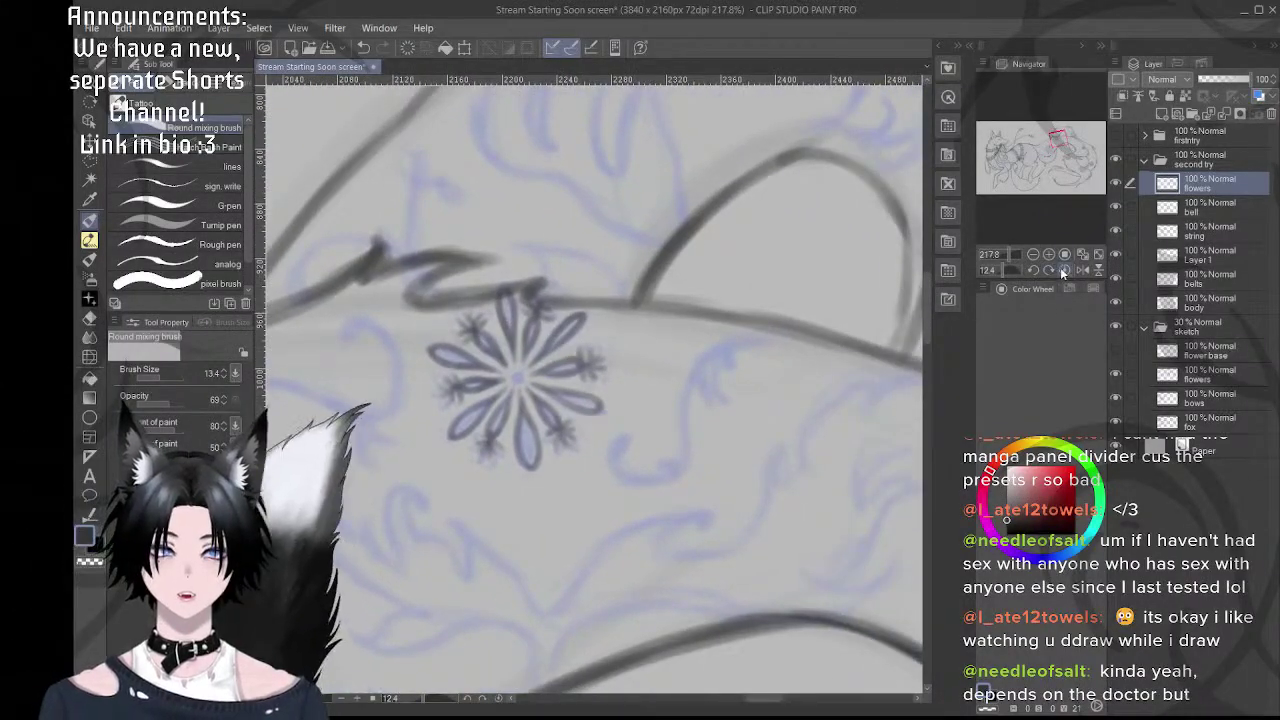
scroll(630, 382, down, 2)
scroll(652, 377, down, 4)
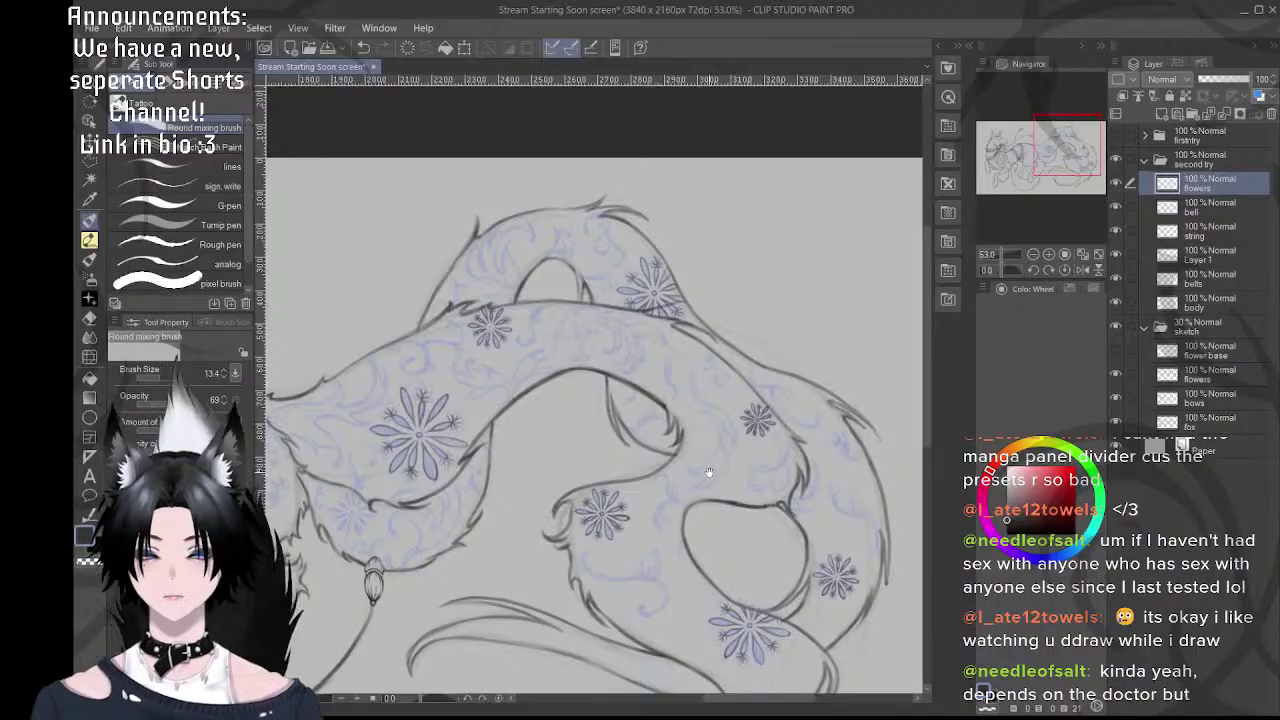
scroll(706, 366, down, 2)
scroll(710, 366, down, 1)
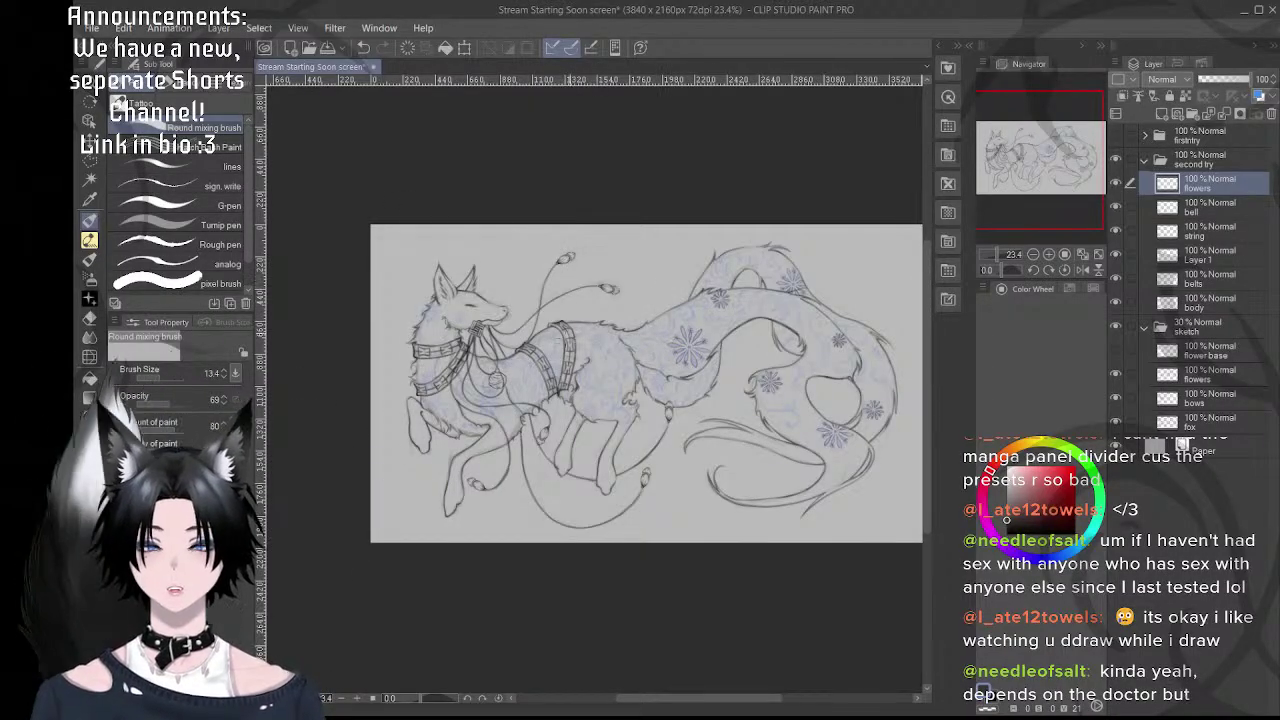
scroll(600, 360, up, 4)
scroll(641, 364, down, 3)
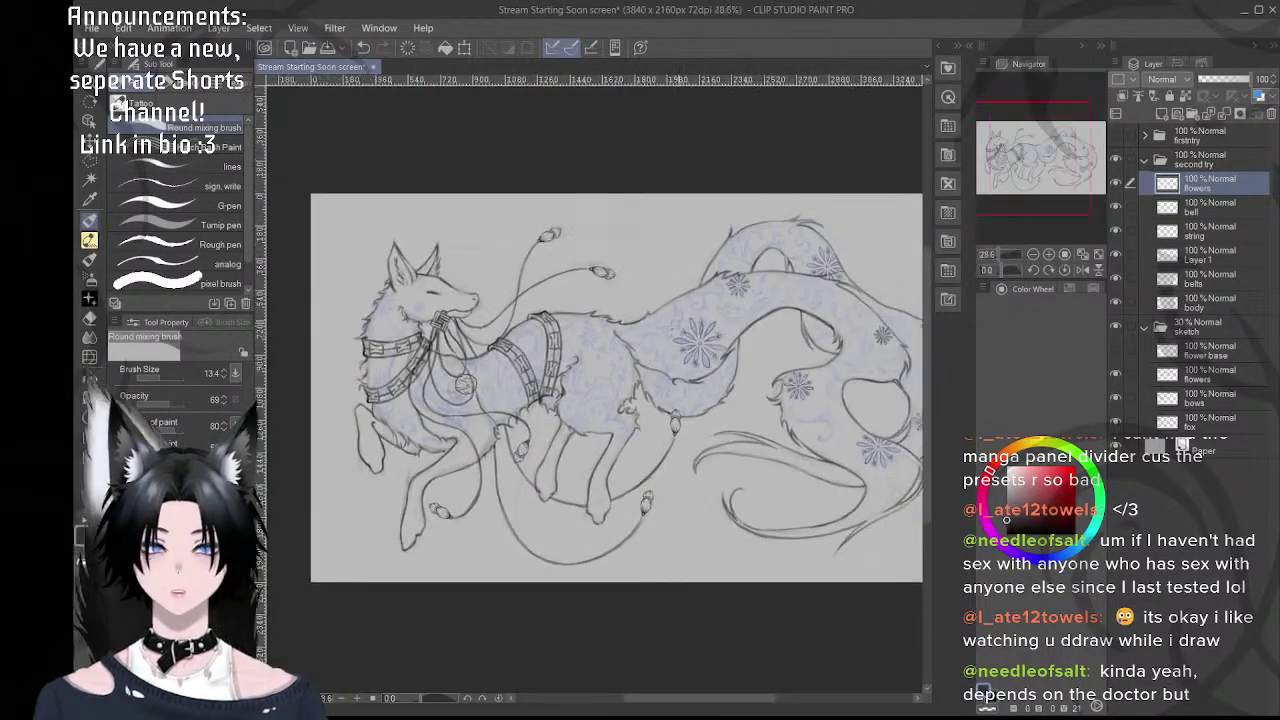
click(1081, 256)
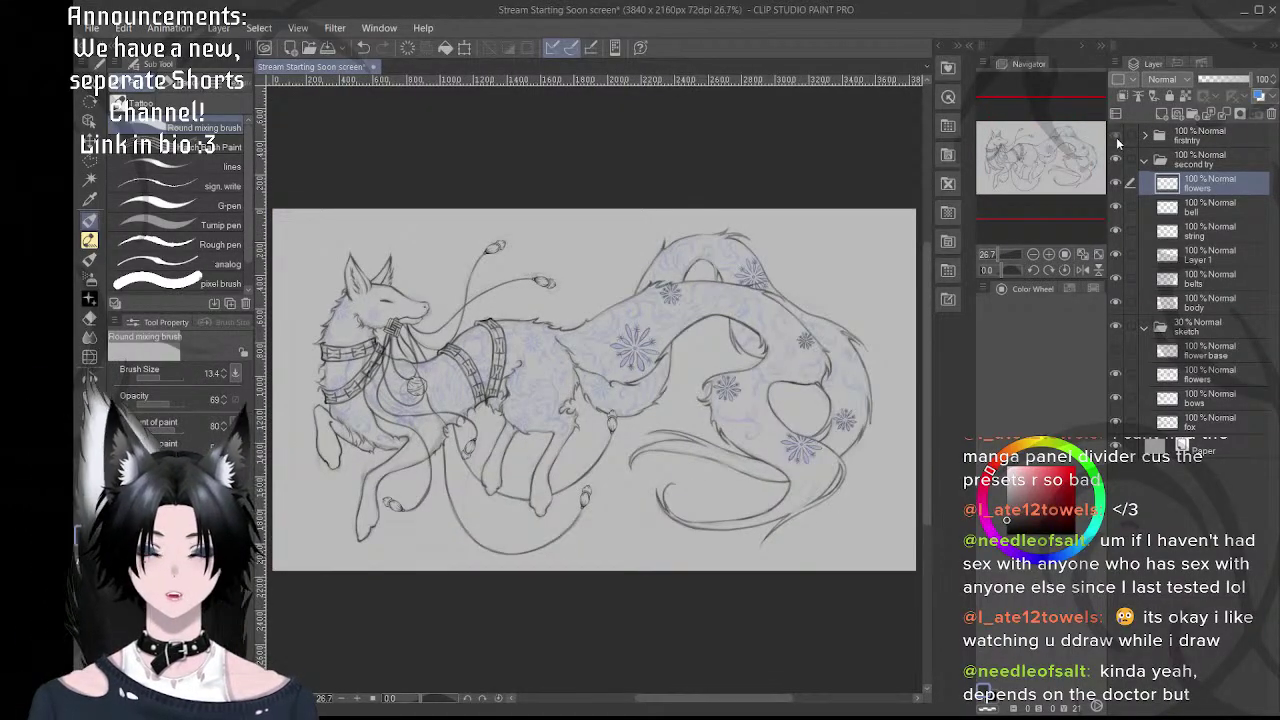
- Show the coloured first try folder and examine the flower markings on the fox's head, neck and body
click(1118, 143)
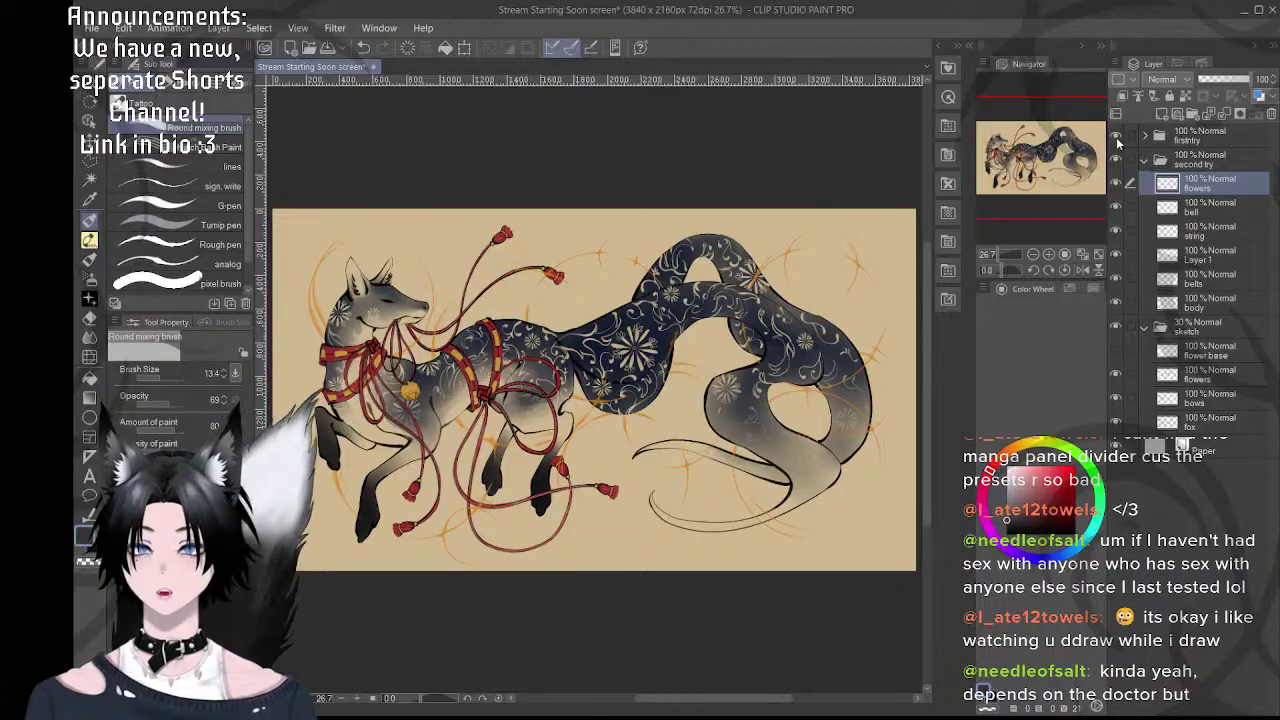
scroll(460, 345, up, 3)
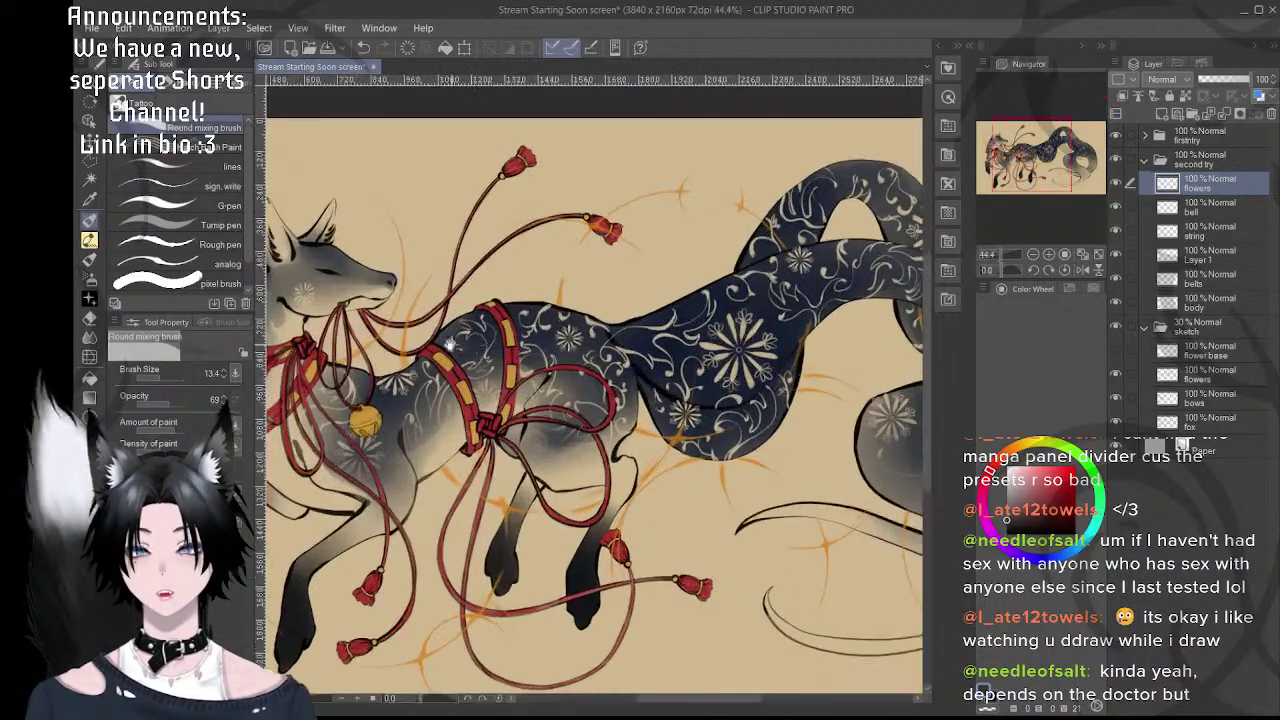
scroll(450, 345, down, 2)
scroll(450, 345, up, 3)
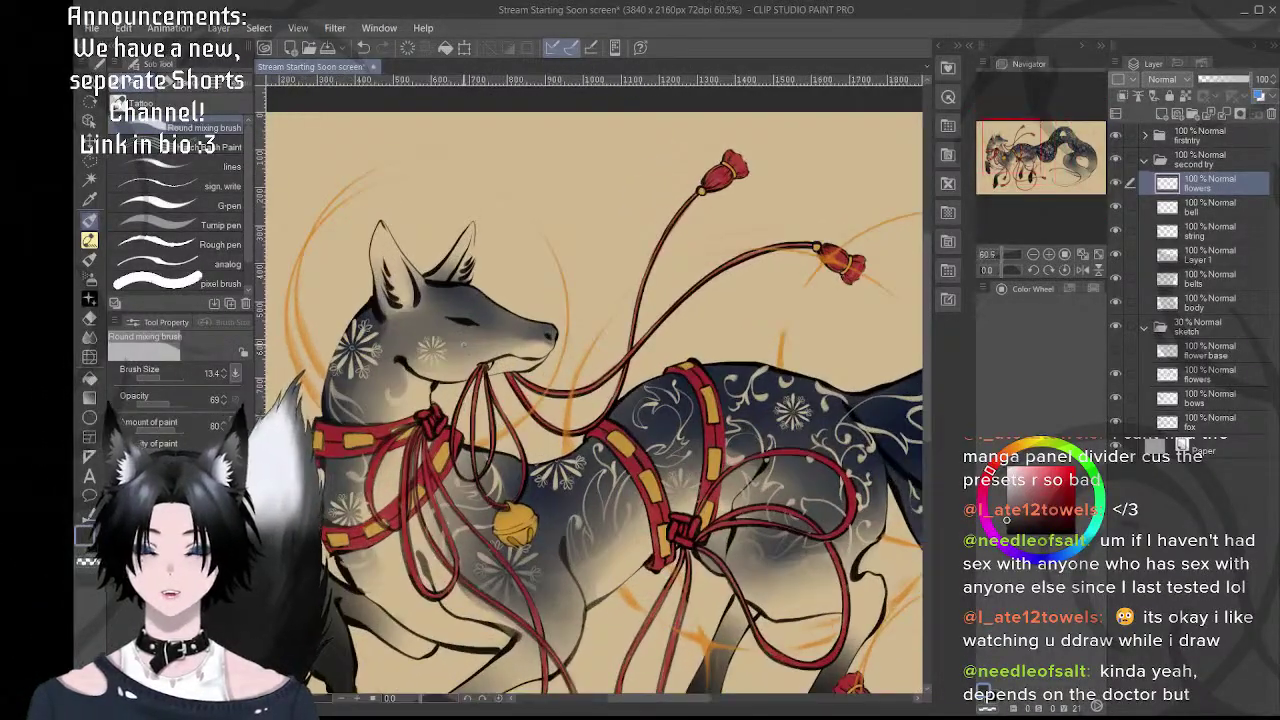
scroll(450, 346, down, 2)
scroll(440, 405, up, 4)
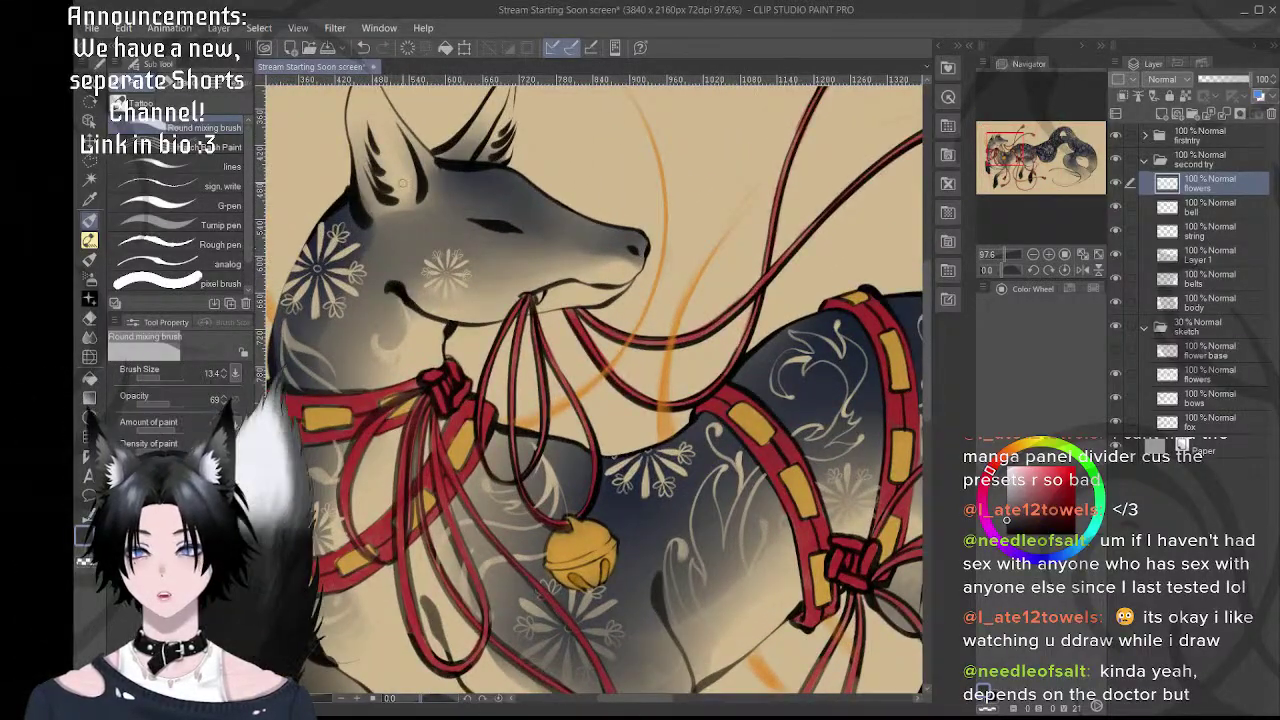
scroll(470, 250, up, 3)
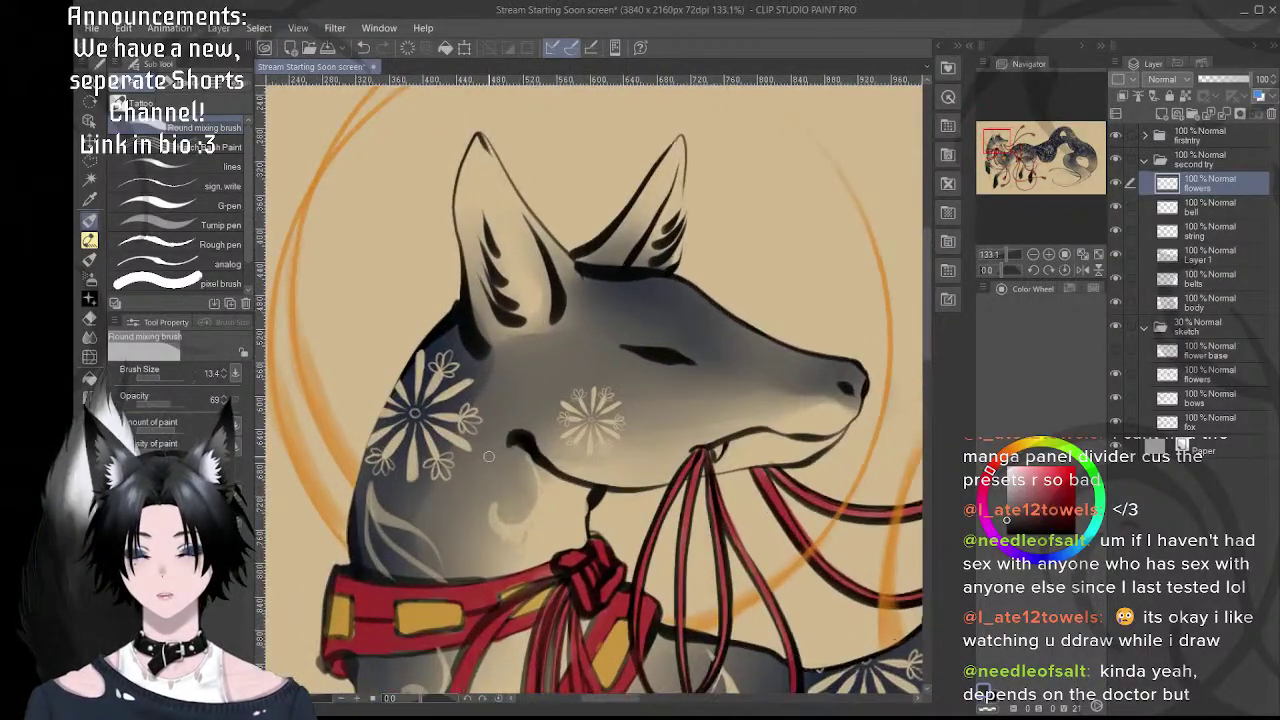
scroll(519, 437, down, 1)
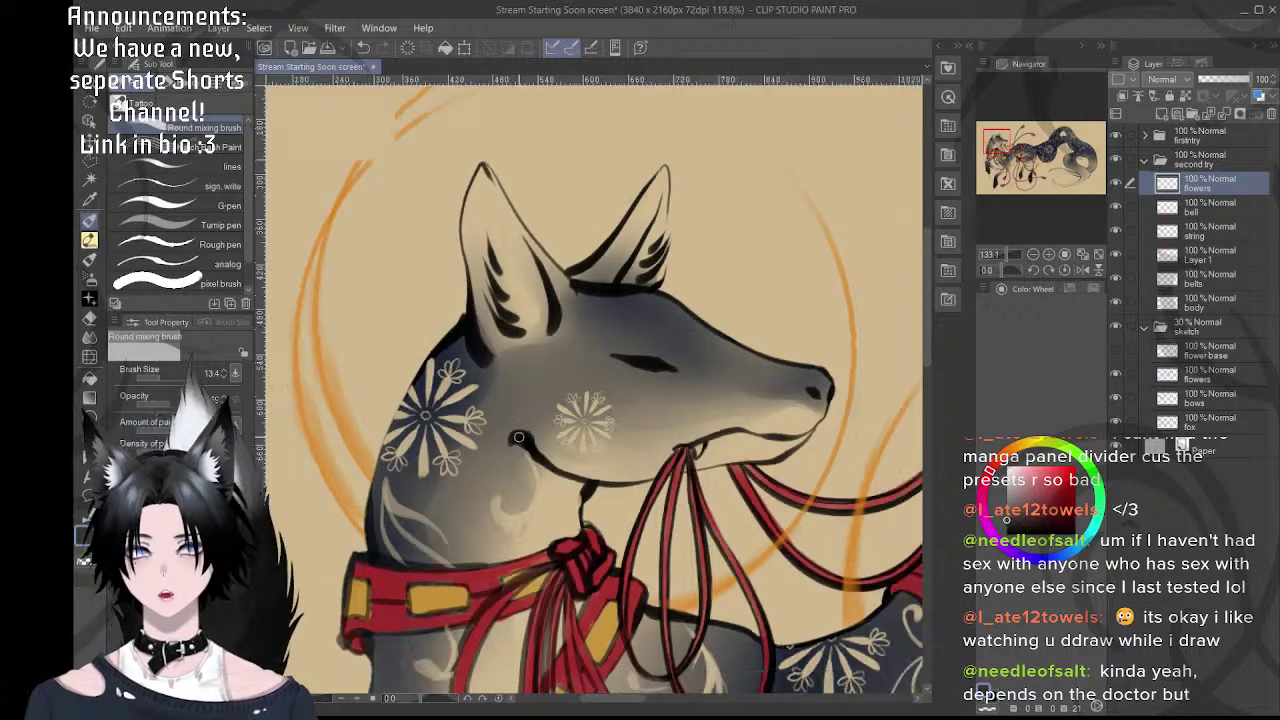
scroll(519, 437, down, 5)
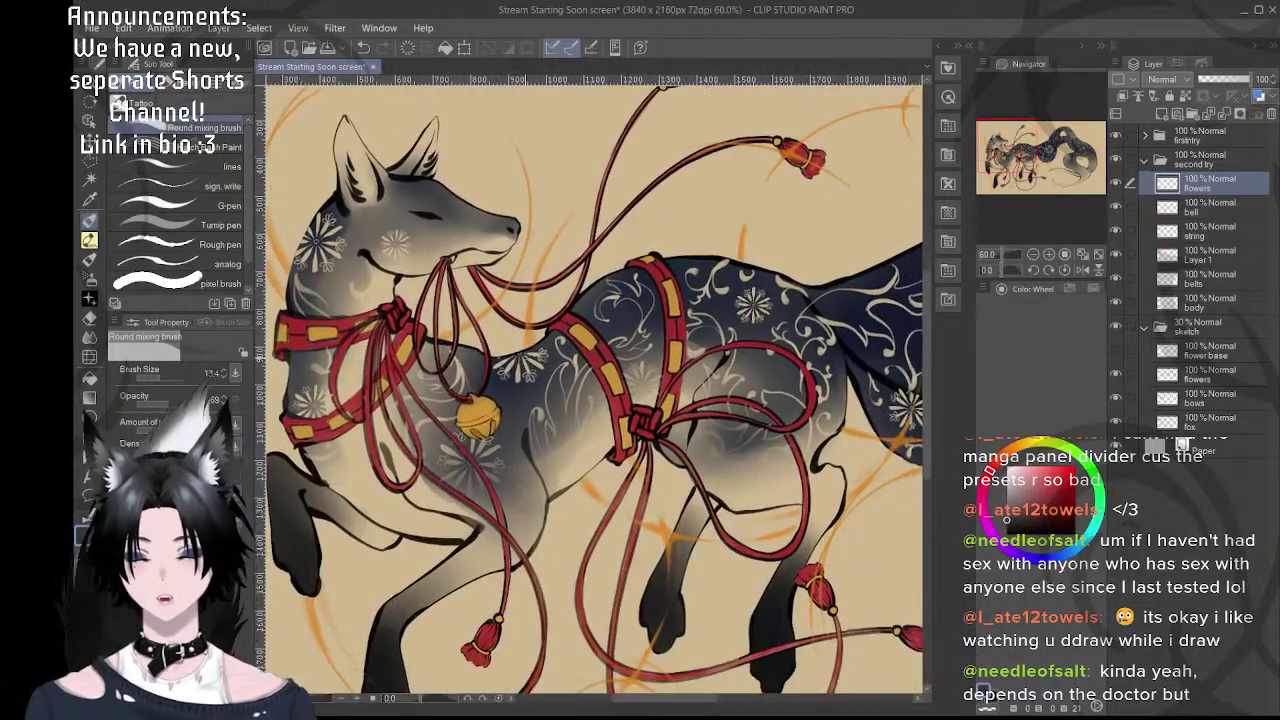
scroll(519, 437, down, 1)
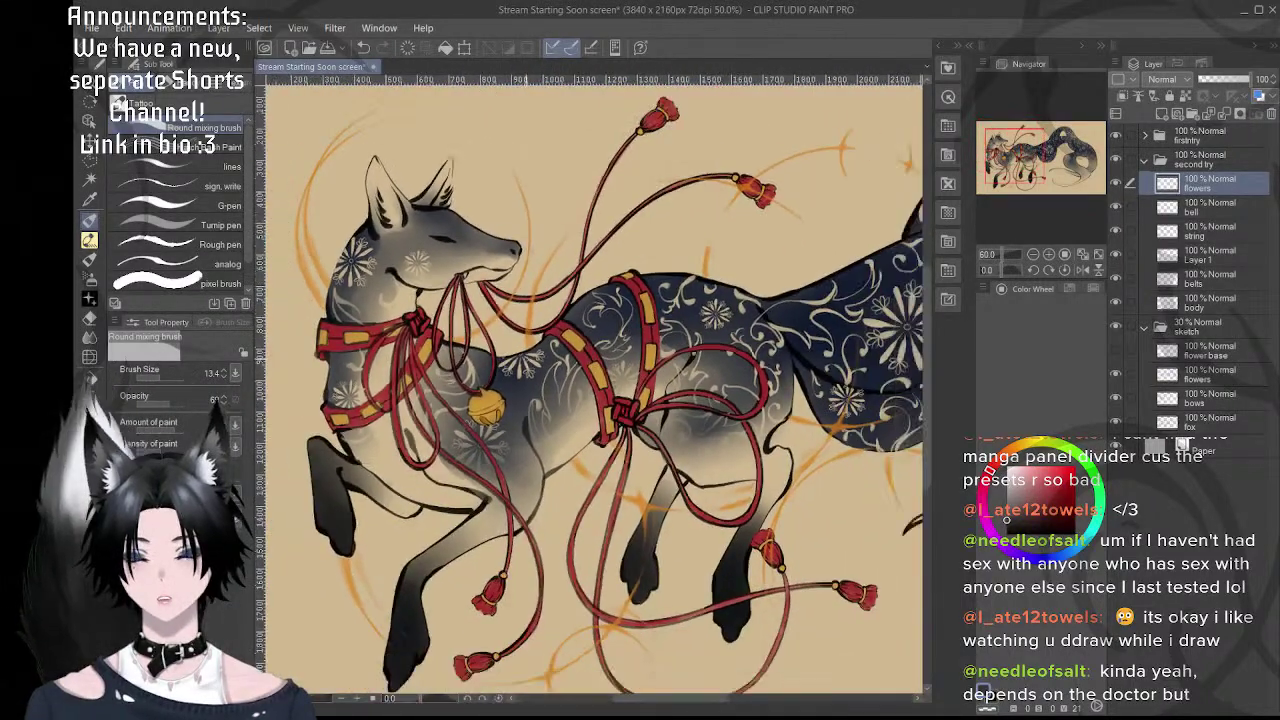
click(1092, 256)
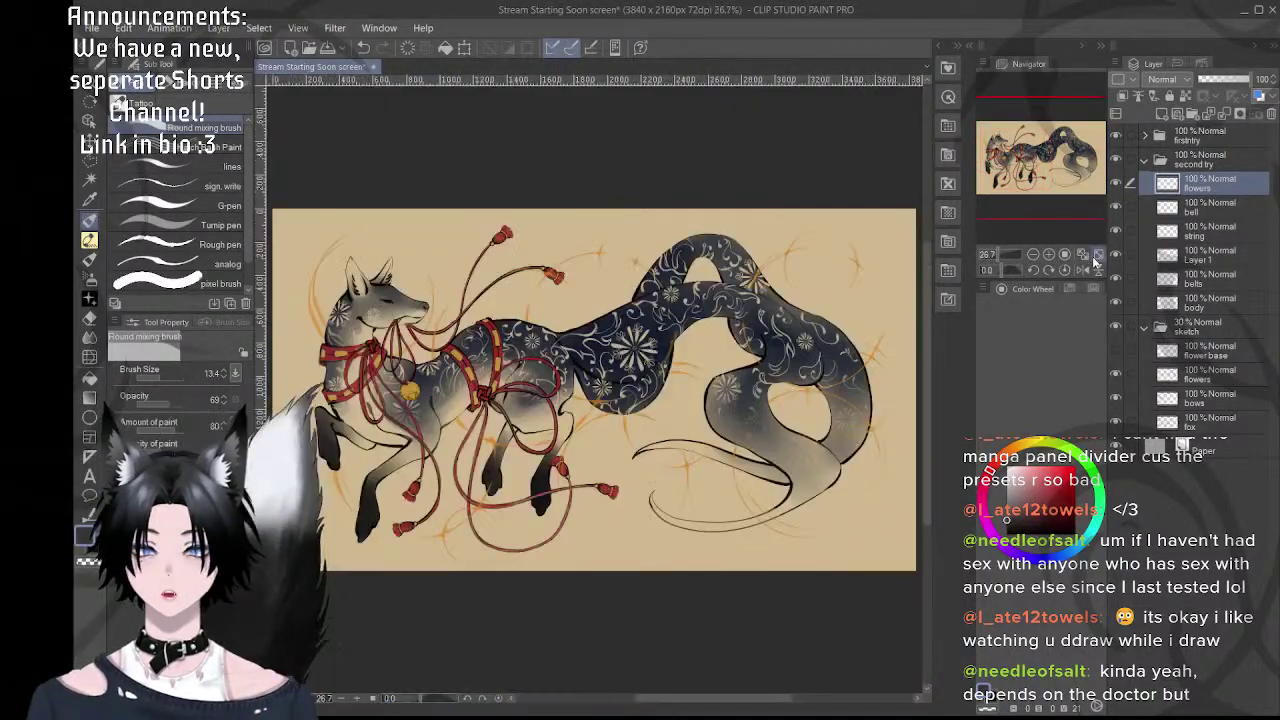
- Compare the line art with the coloured first try version around the chest and bell, and hide that folder again
click(1120, 145)
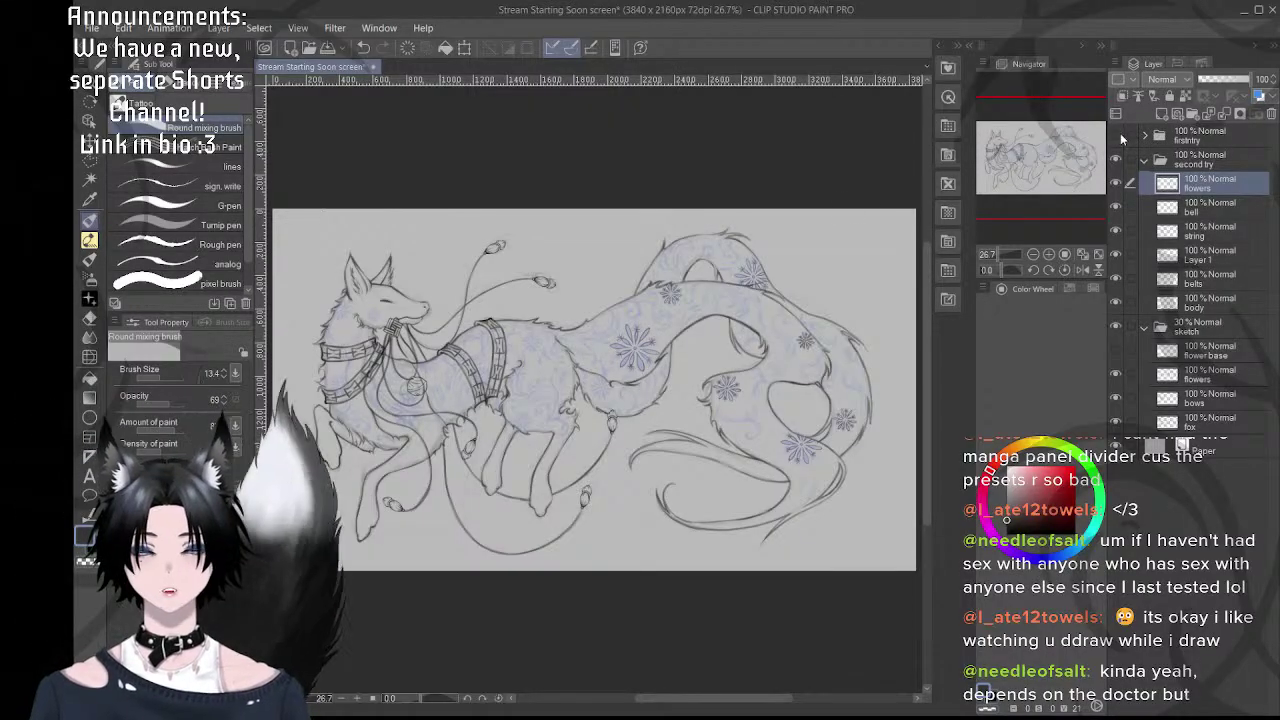
click(1117, 134)
scroll(323, 387, up, 2)
scroll(322, 382, up, 4)
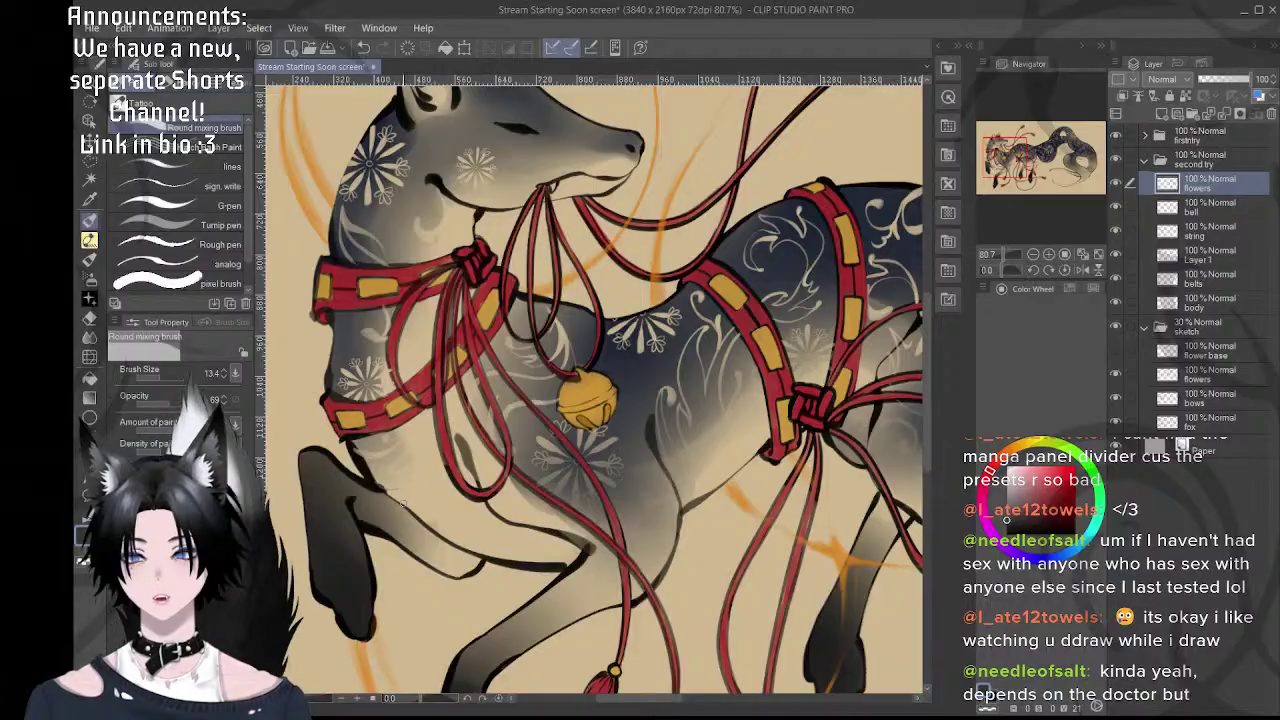
scroll(414, 486, down, 4)
drag(1034, 177, 1039, 177)
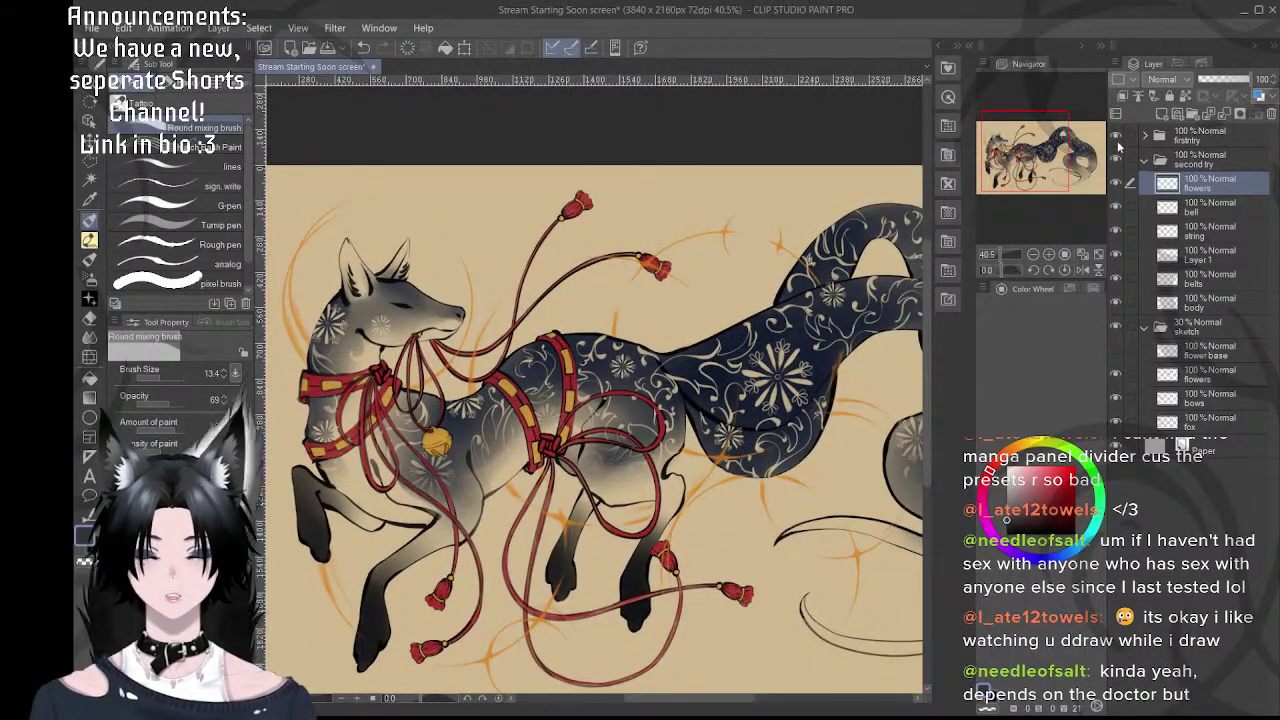
click(1117, 145)
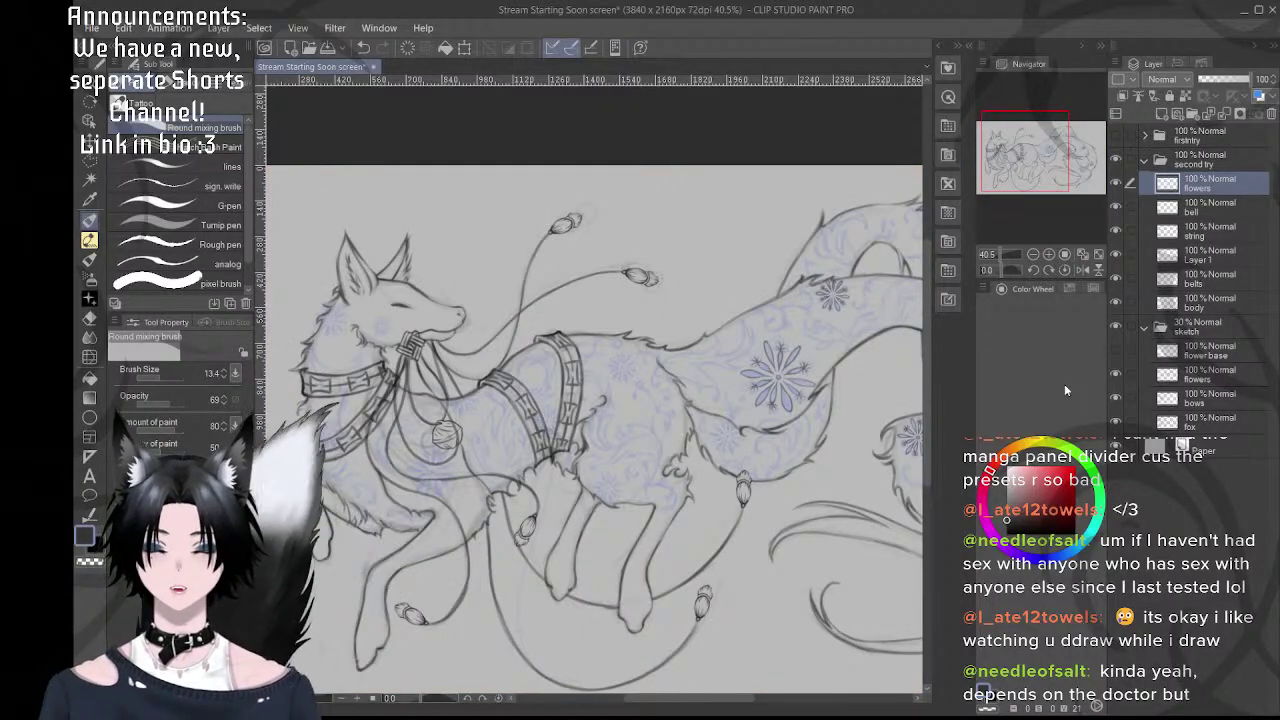
- Look over the fox's tail and hindquarters for sketched flowers that still need inking
drag(657, 388, 479, 383)
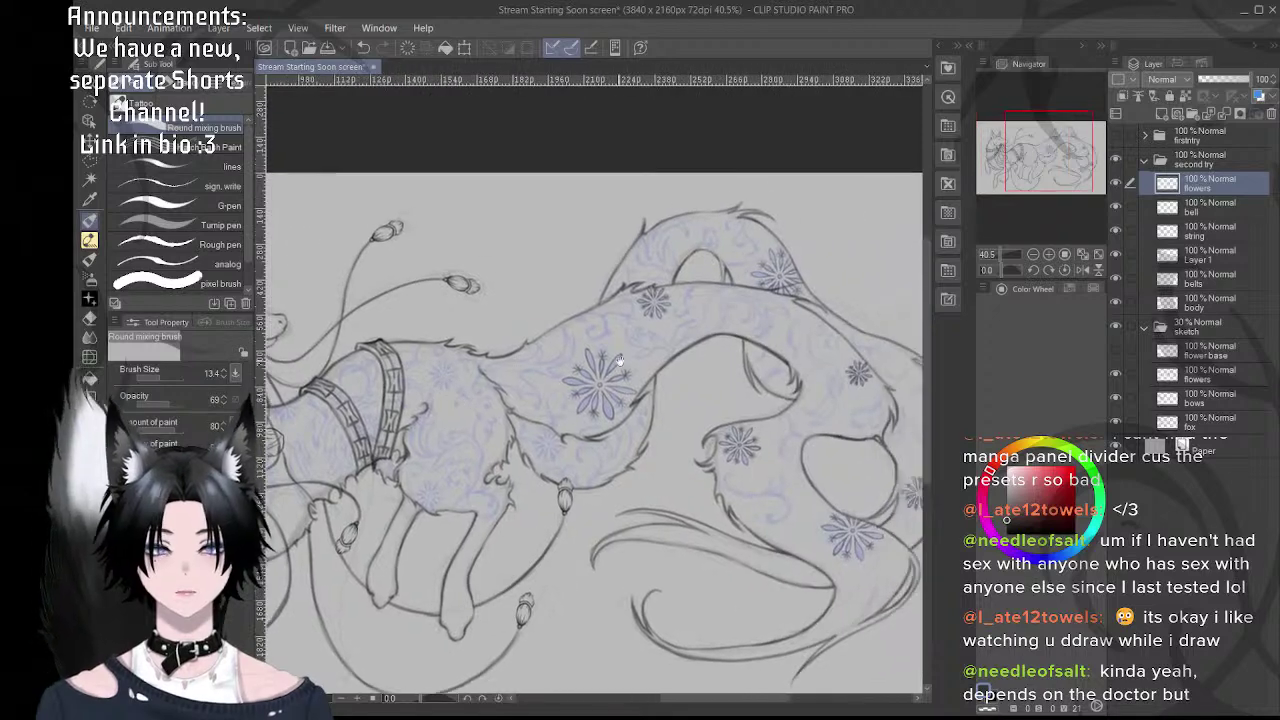
drag(704, 439, 594, 409)
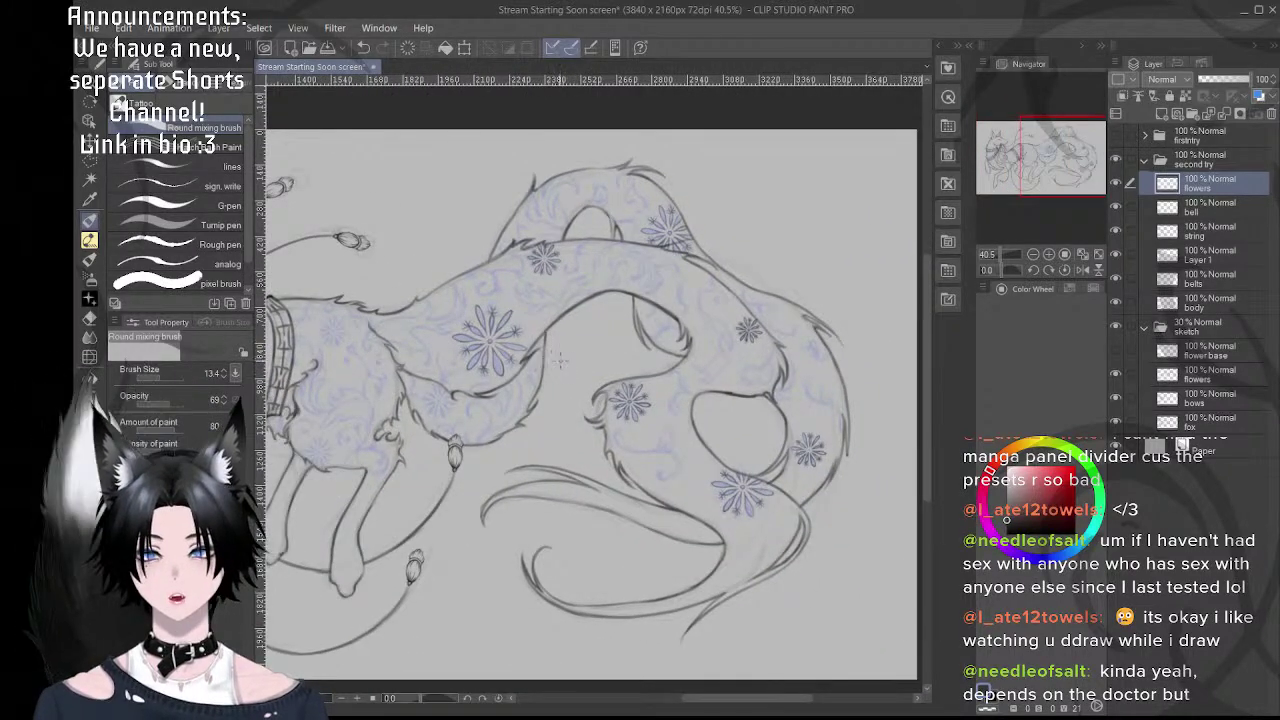
drag(569, 318, 780, 105)
scroll(574, 320, up, 5)
scroll(620, 420, down, 5)
drag(558, 434, 705, 424)
scroll(620, 425, down, 3)
drag(504, 436, 540, 434)
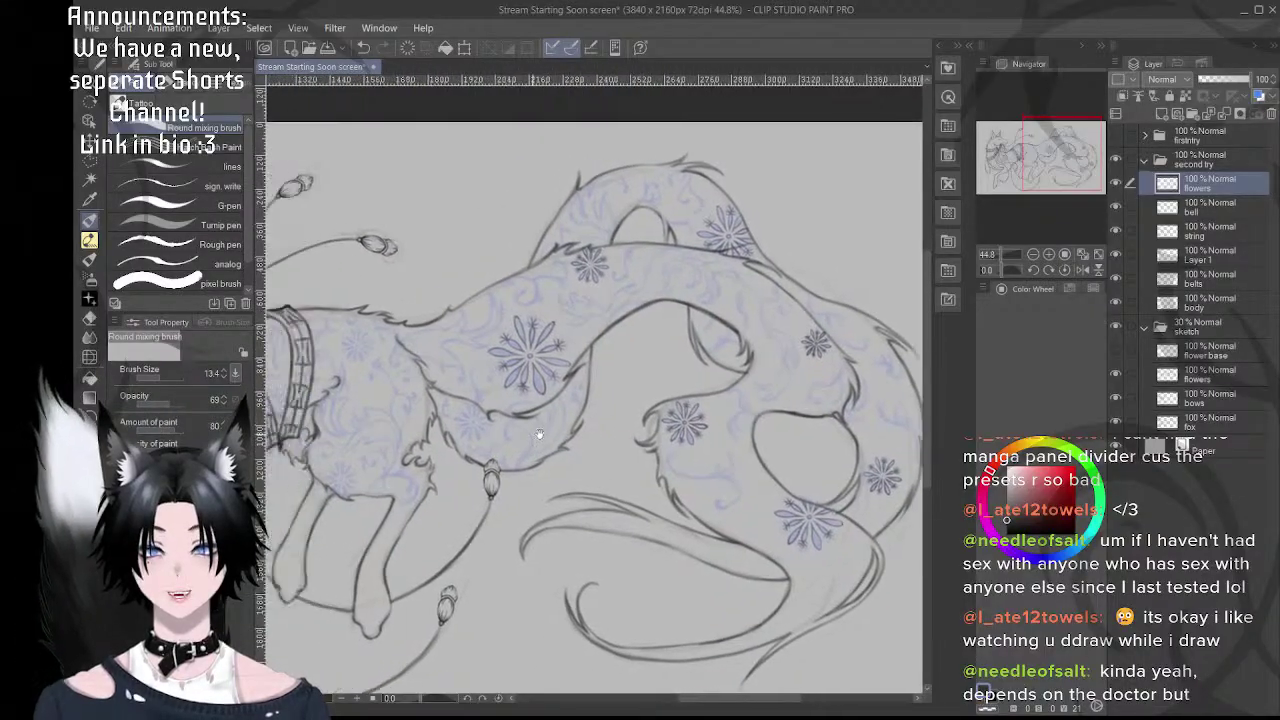
- Outline the lower long petal of the small sketched flower on the tail section above the hanging tassel
scroll(539, 434, up, 8)
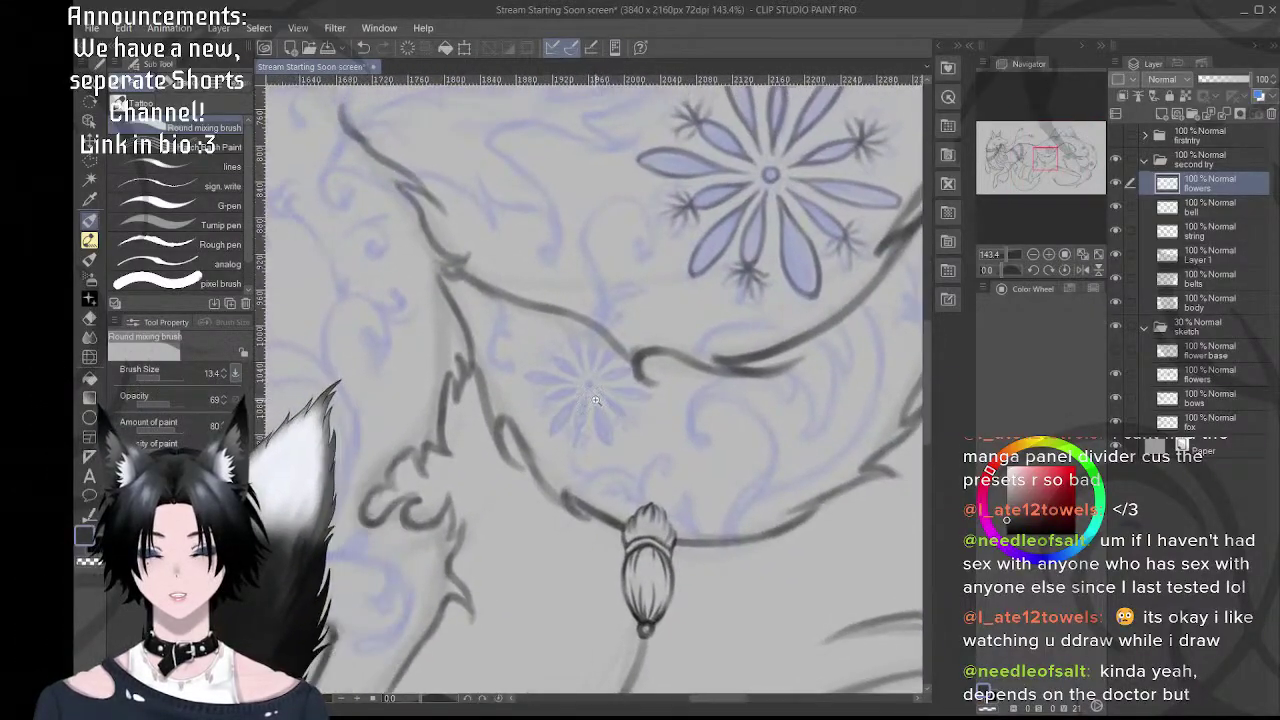
scroll(595, 400, up, 3)
scroll(568, 383, up, 2)
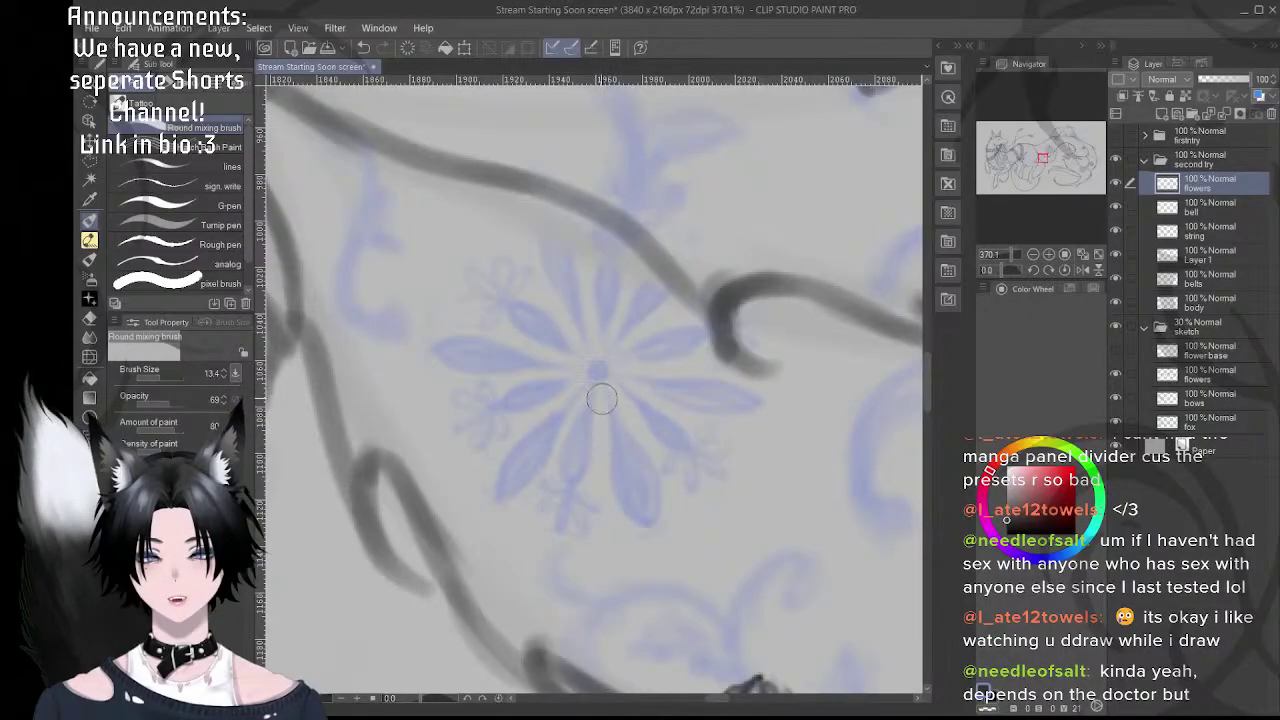
scroll(595, 400, up, 2)
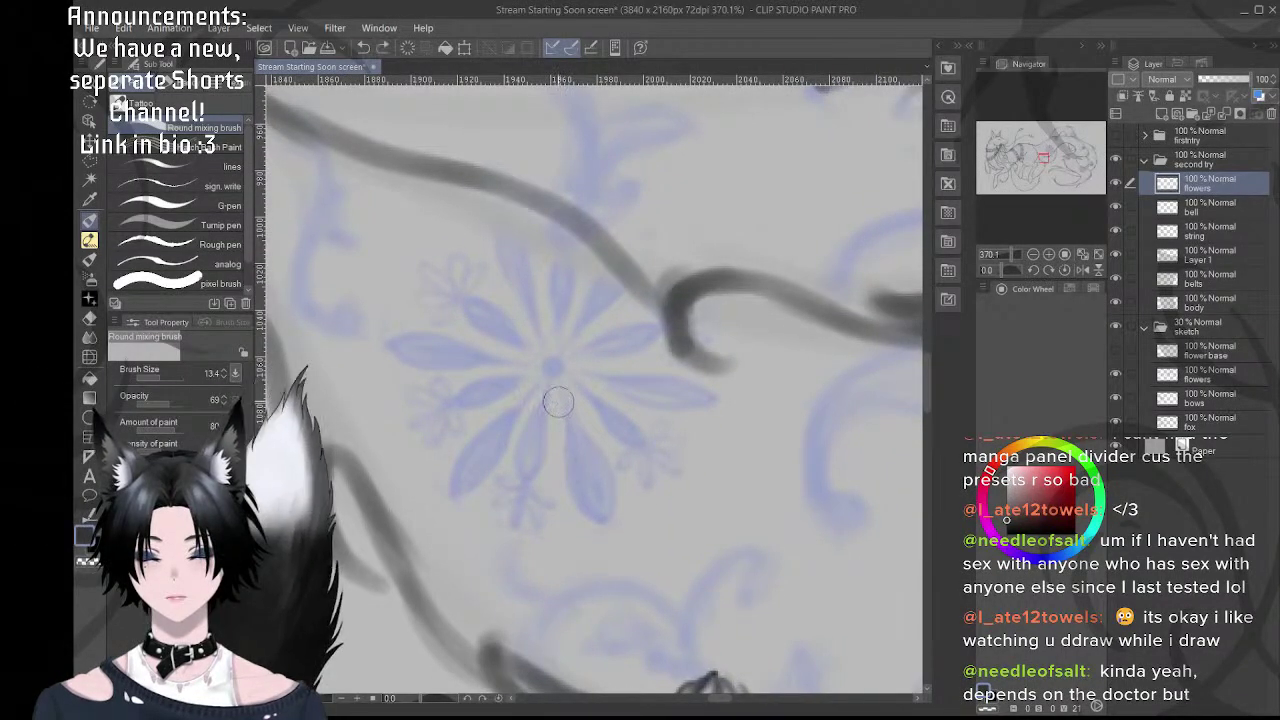
drag(572, 449, 612, 520)
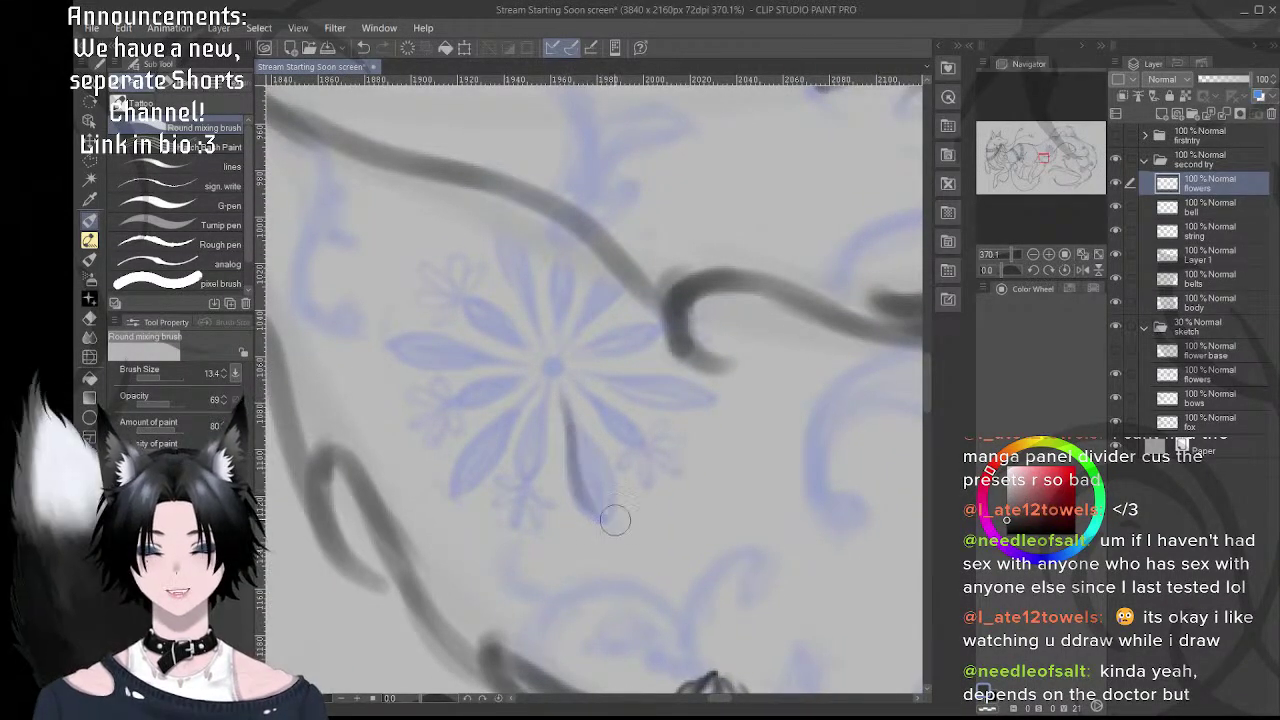
mouse_move(569, 424)
mouse_down()
mouse_move(578, 490)
mouse_move(608, 521)
mouse_up()
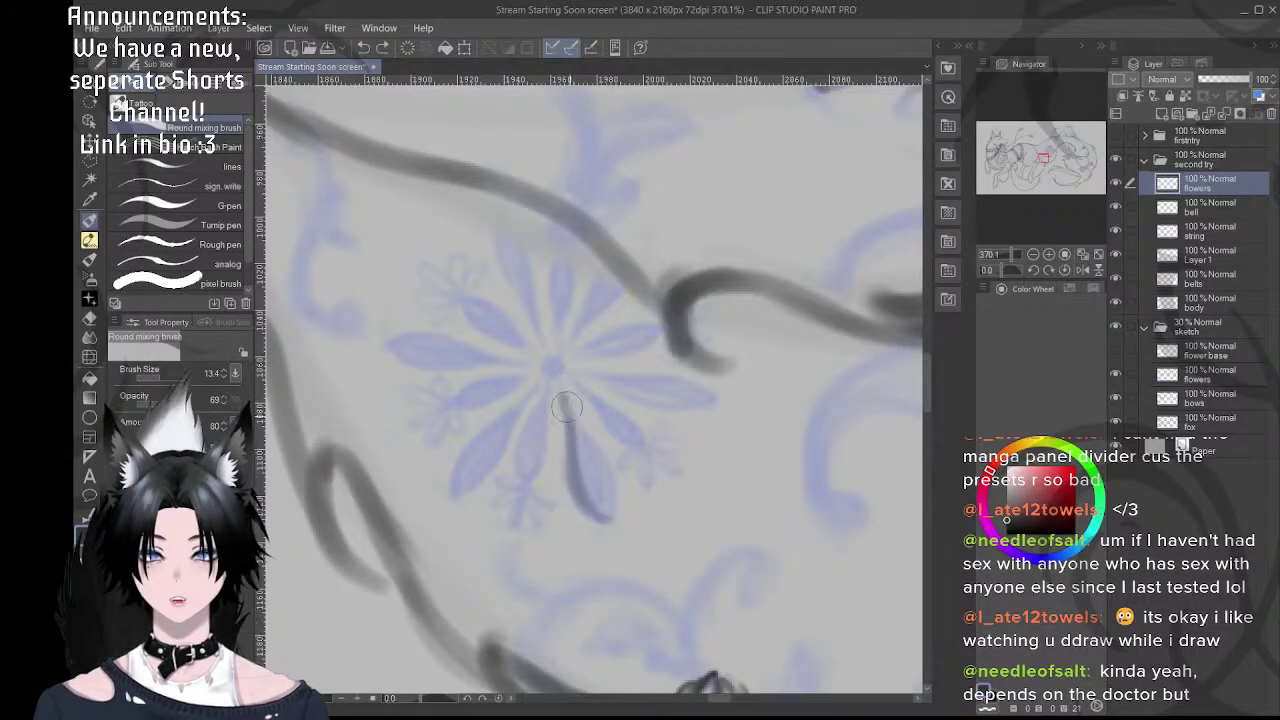
mouse_move(565, 405)
mouse_down()
mouse_move(607, 491)
mouse_move(610, 469)
mouse_move(611, 514)
mouse_up()
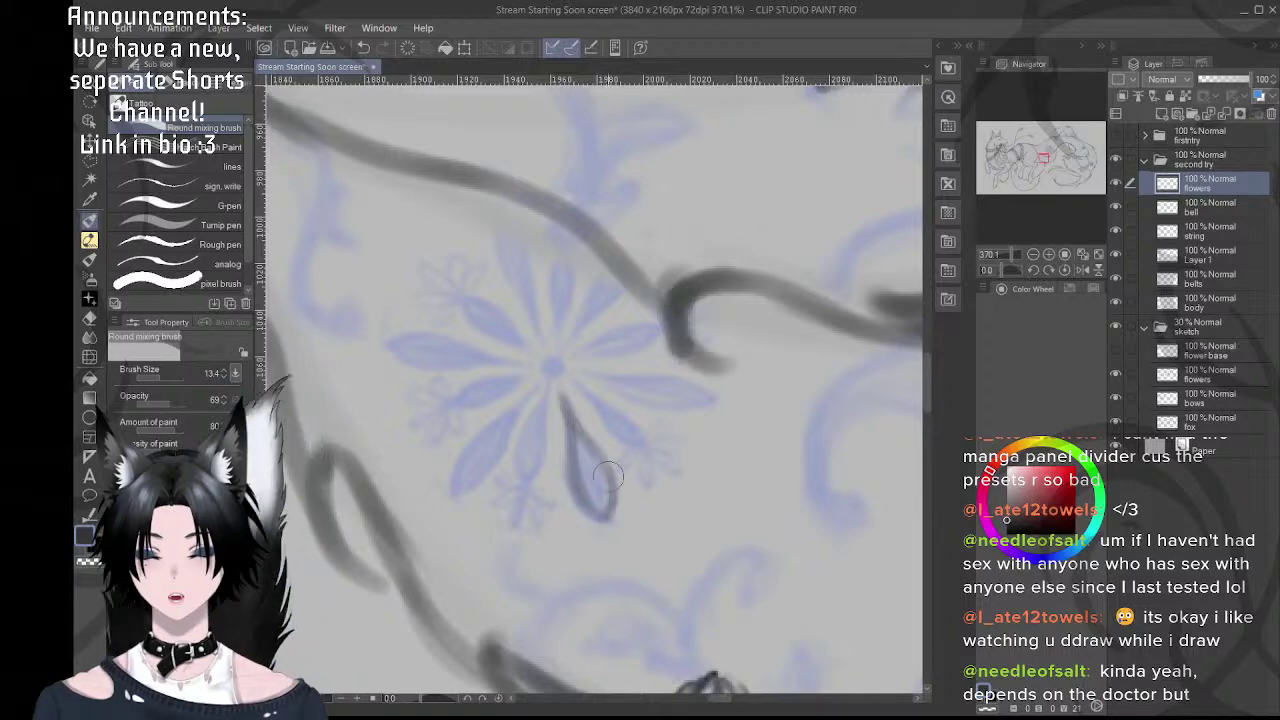
- Outline the adjacent short petal and the following long petal, working clockwise around the small flower
mouse_move(565, 425)
mouse_down()
mouse_move(588, 490)
mouse_move(611, 510)
mouse_move(594, 447)
mouse_move(625, 438)
mouse_move(608, 410)
mouse_move(612, 448)
mouse_move(630, 460)
mouse_move(600, 410)
mouse_move(612, 464)
mouse_move(622, 468)
mouse_move(601, 405)
mouse_up()
key(shift+space)
key(ctrl+z)
key(r)
drag(728, 394, 715, 359)
key(space)
drag(624, 436, 656, 417)
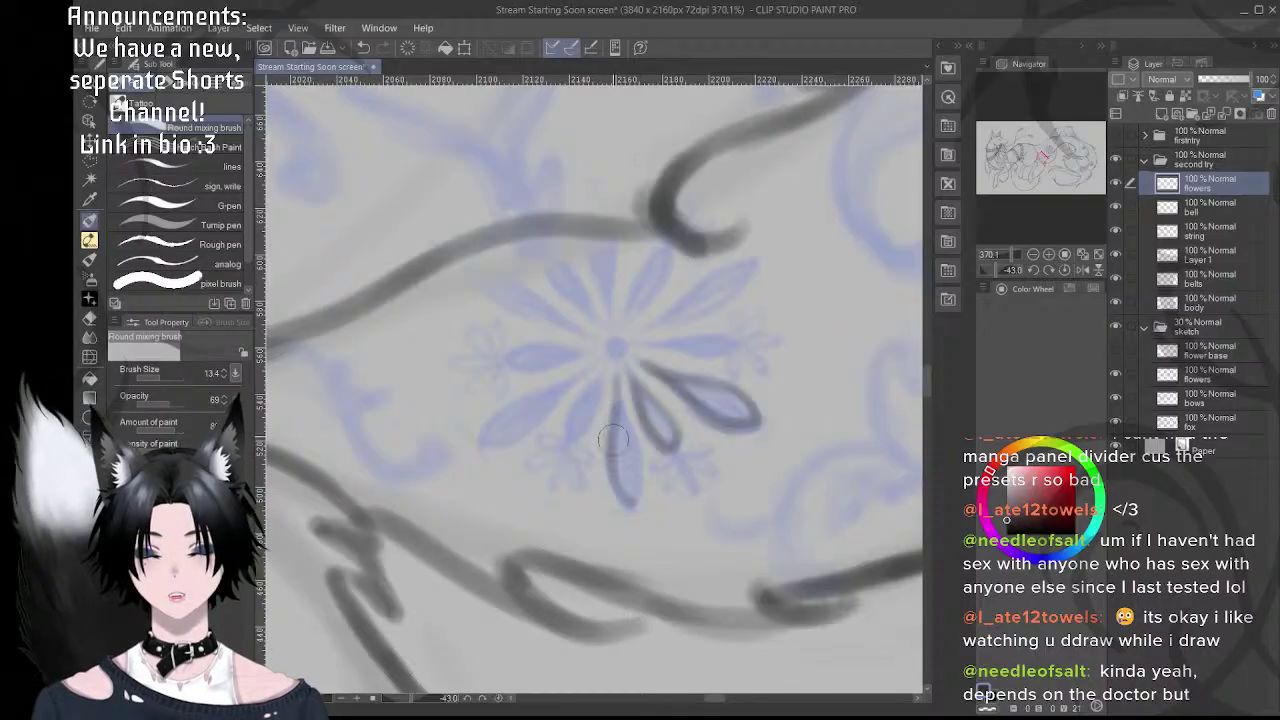
mouse_move(629, 503)
mouse_down()
mouse_move(636, 445)
mouse_move(620, 378)
mouse_move(633, 494)
mouse_up()
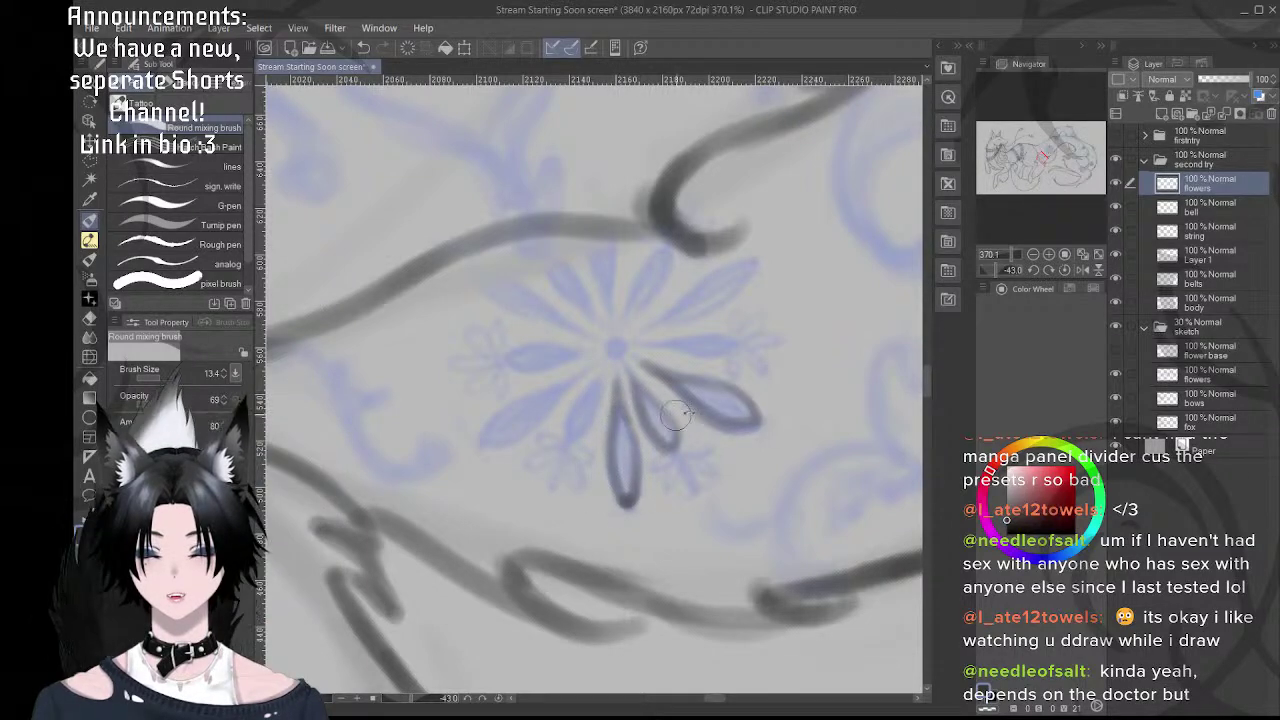
- Undo the stray brush dots below the flower and outline the next short petal clockwise
key(shift+space)
drag(542, 526, 628, 532)
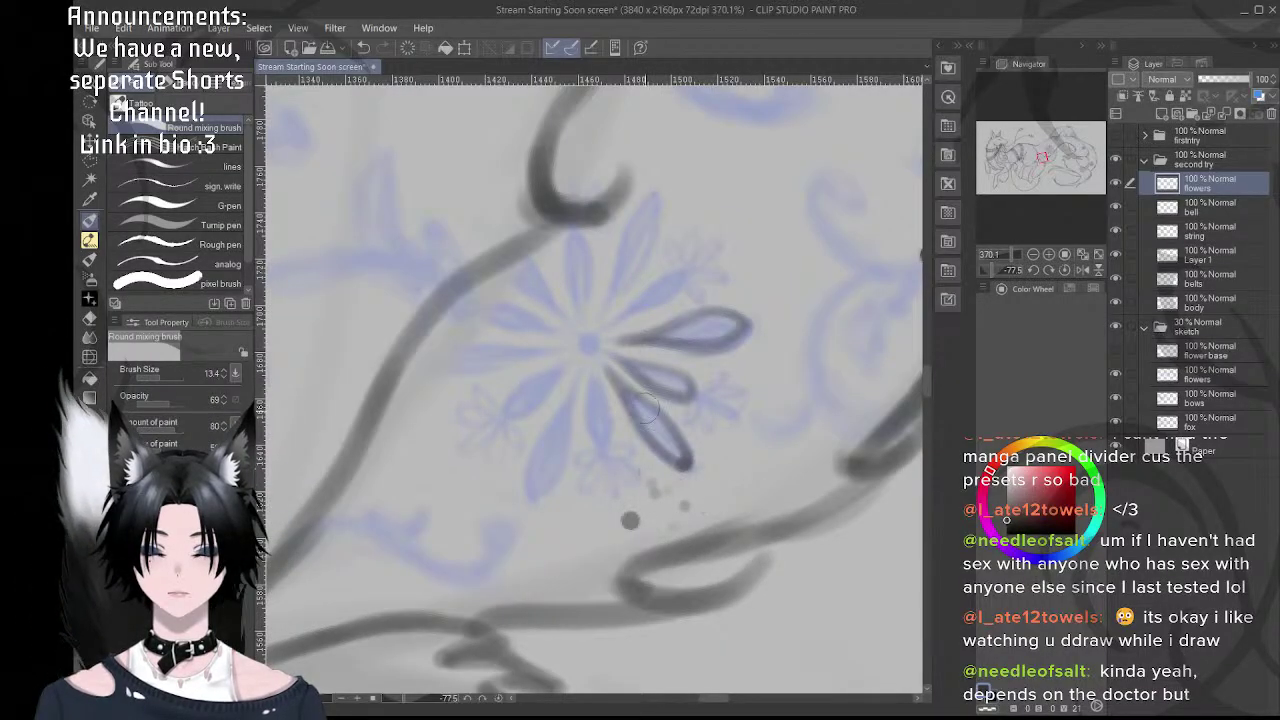
key(ctrl+z)
key(ctrl+z)
key(ctrl+z)
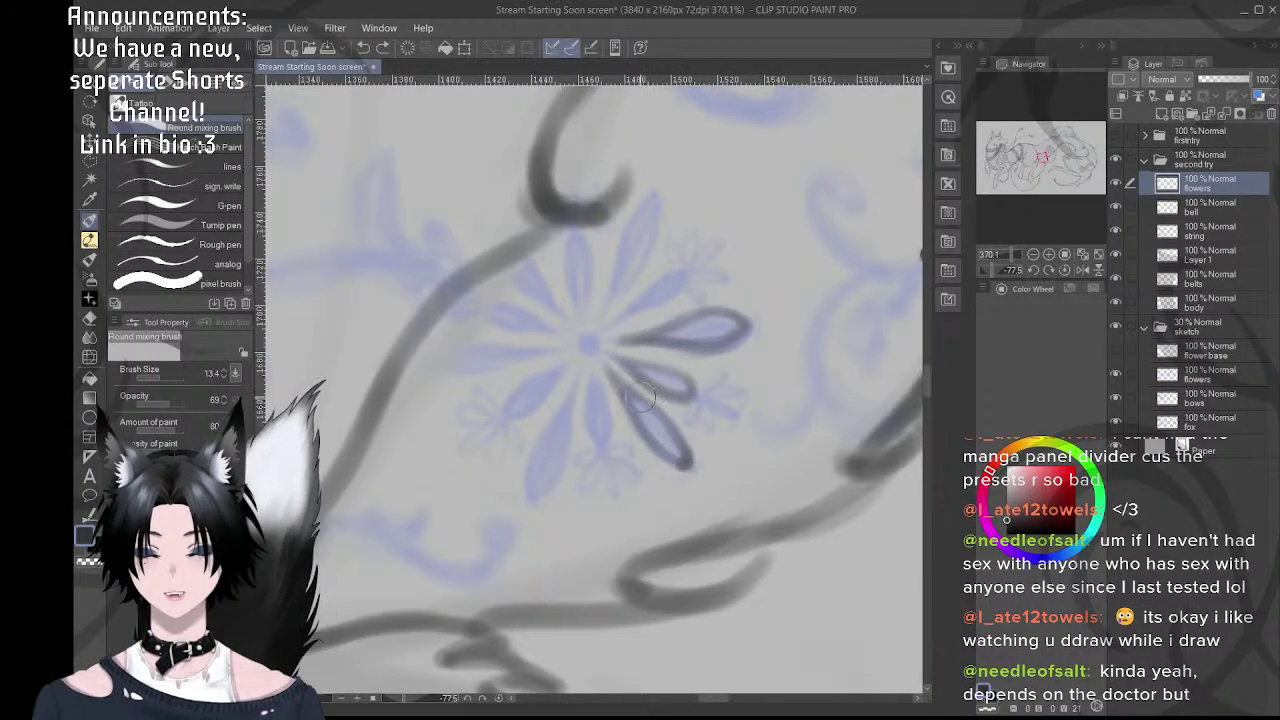
key(ctrl+y)
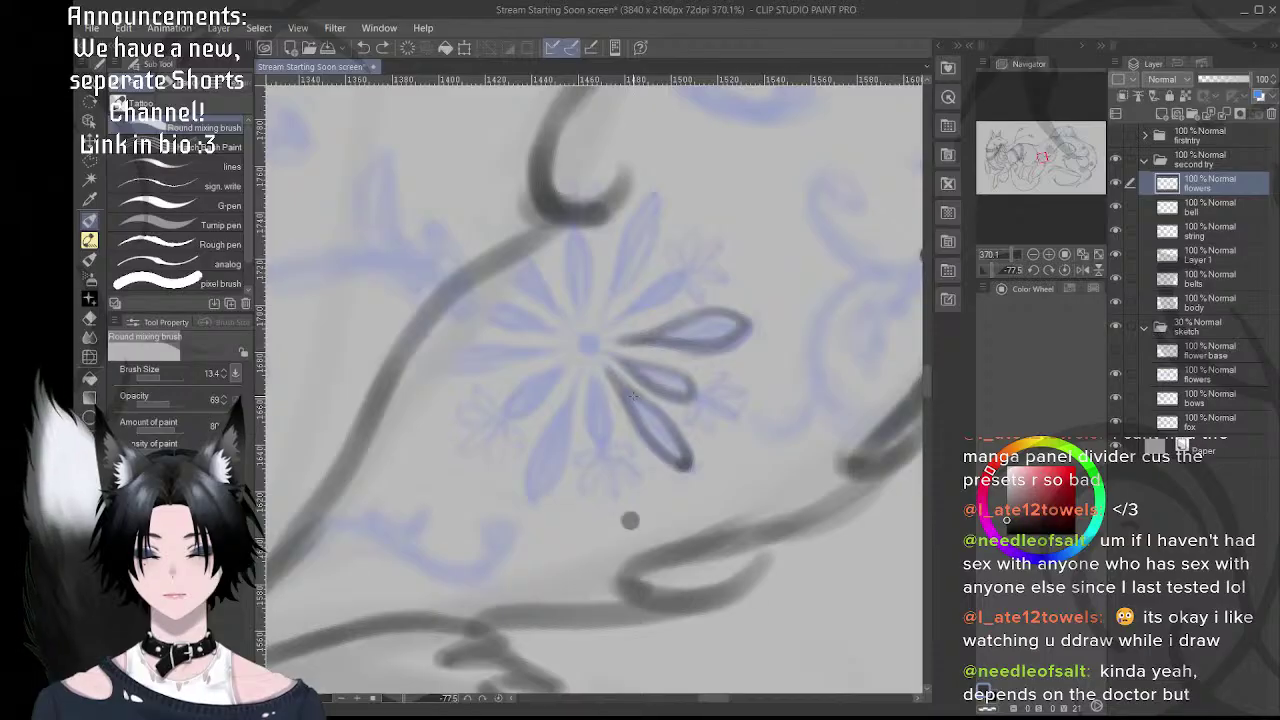
drag(601, 398, 622, 402)
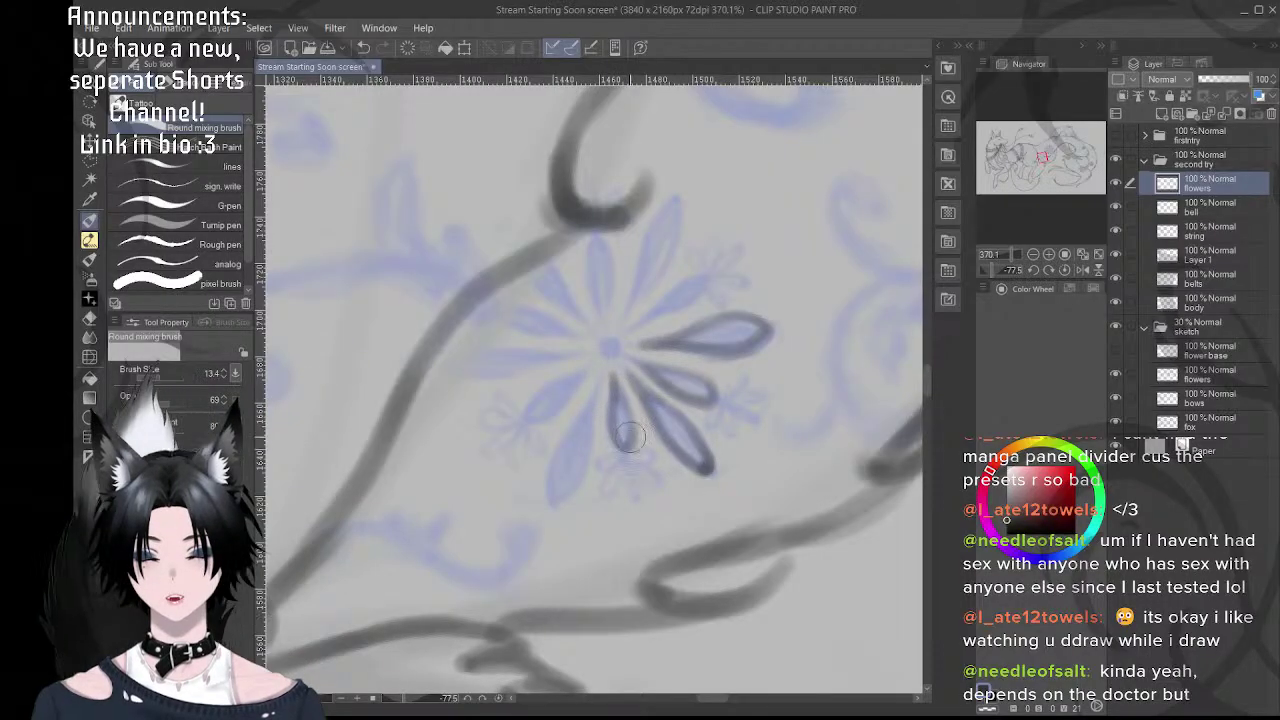
- Outline the next long petal and the short petal after it, continuing clockwise around the small flower
key(r)
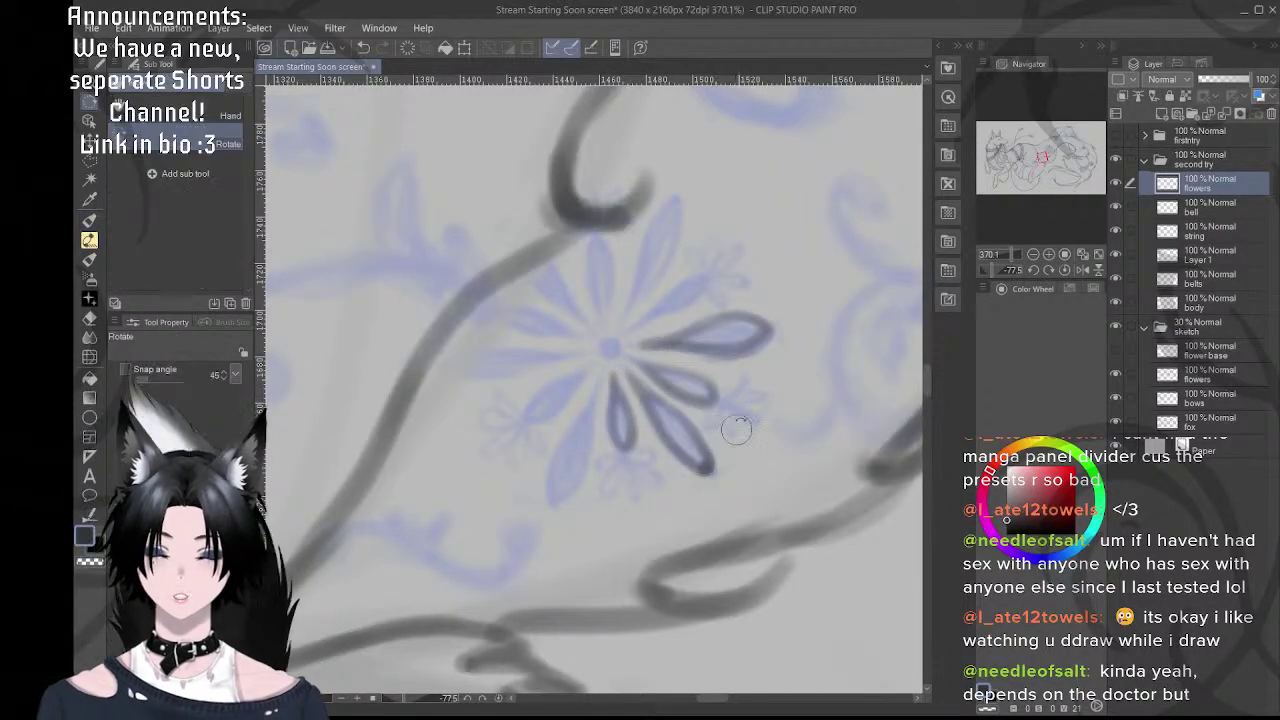
drag(737, 425, 741, 379)
mouse_move(609, 439)
mouse_down()
mouse_move(630, 398)
mouse_move(615, 469)
mouse_move(616, 443)
mouse_move(633, 504)
mouse_move(630, 409)
mouse_move(625, 499)
mouse_move(642, 477)
mouse_move(633, 412)
mouse_move(648, 445)
mouse_move(652, 395)
mouse_up()
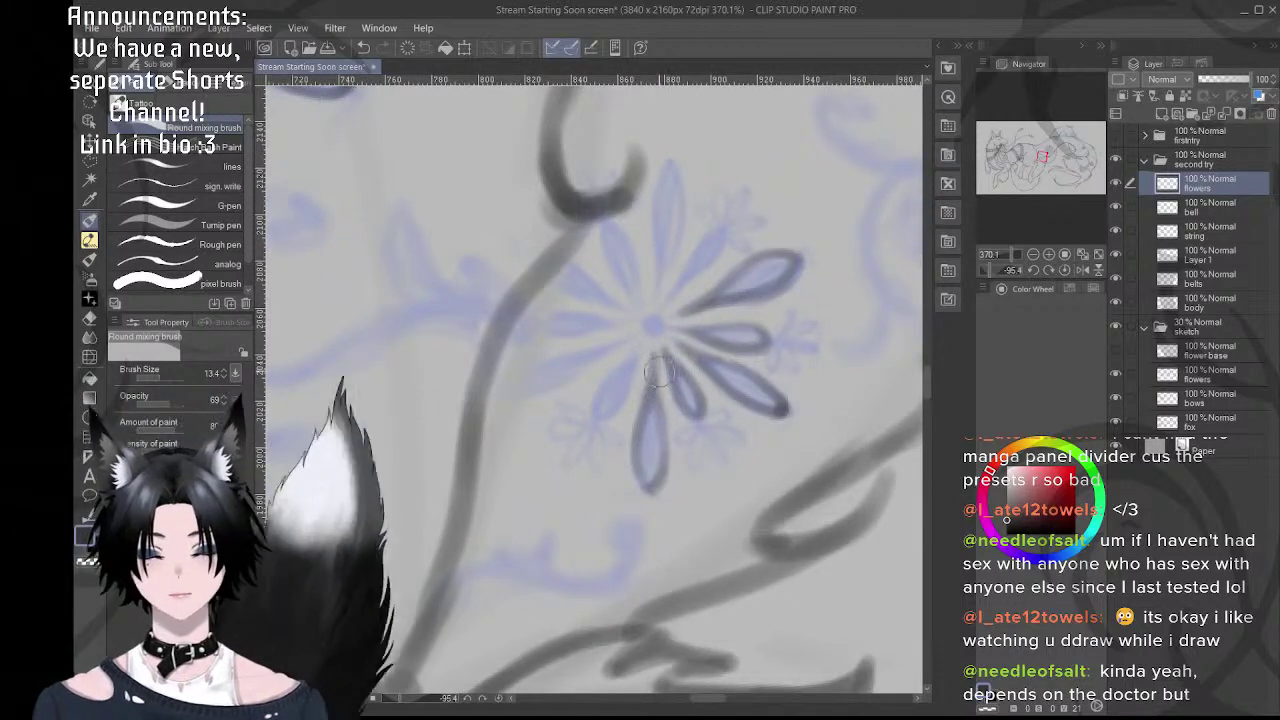
drag(636, 472, 662, 478)
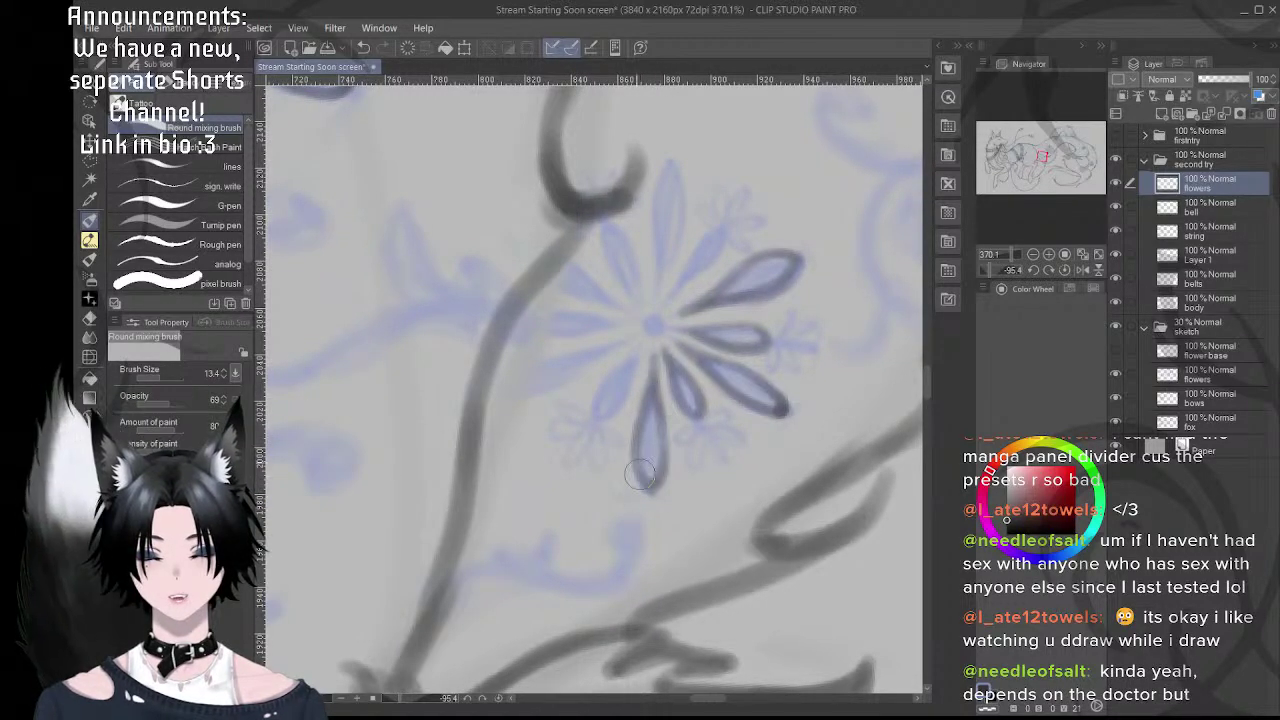
key(shift+space)
drag(734, 368, 691, 286)
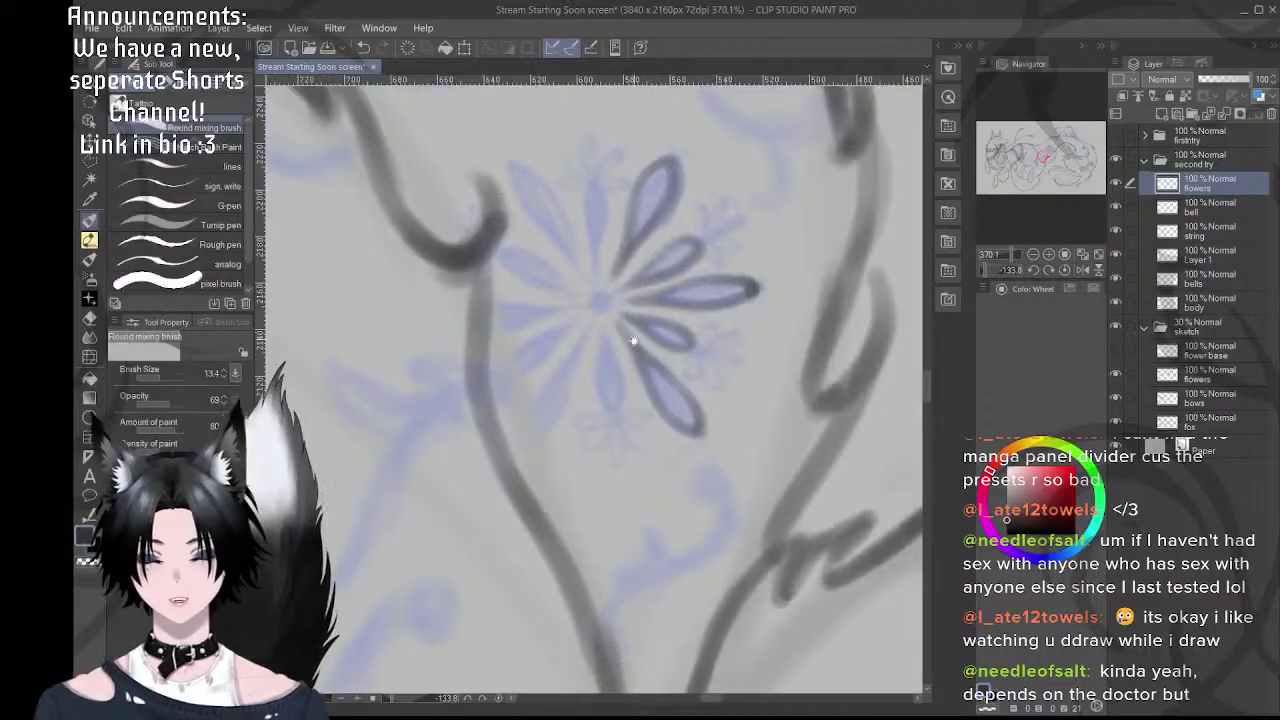
drag(633, 338, 666, 352)
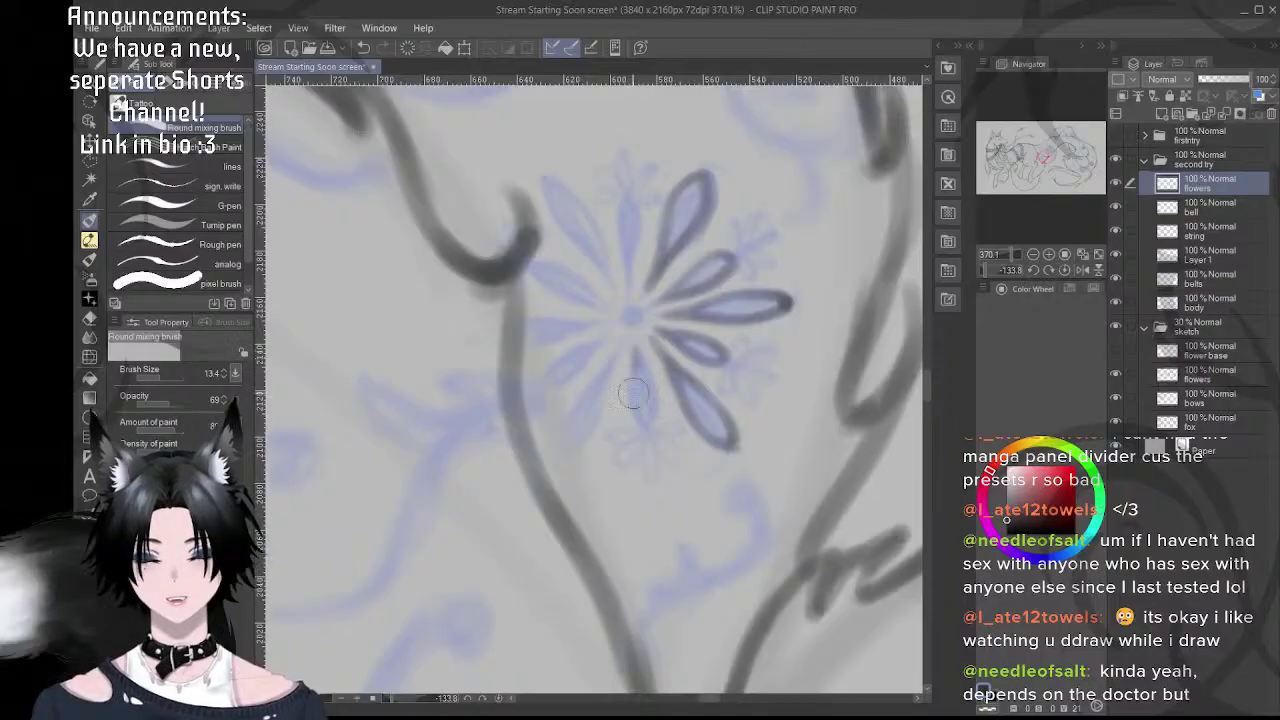
drag(634, 382, 648, 428)
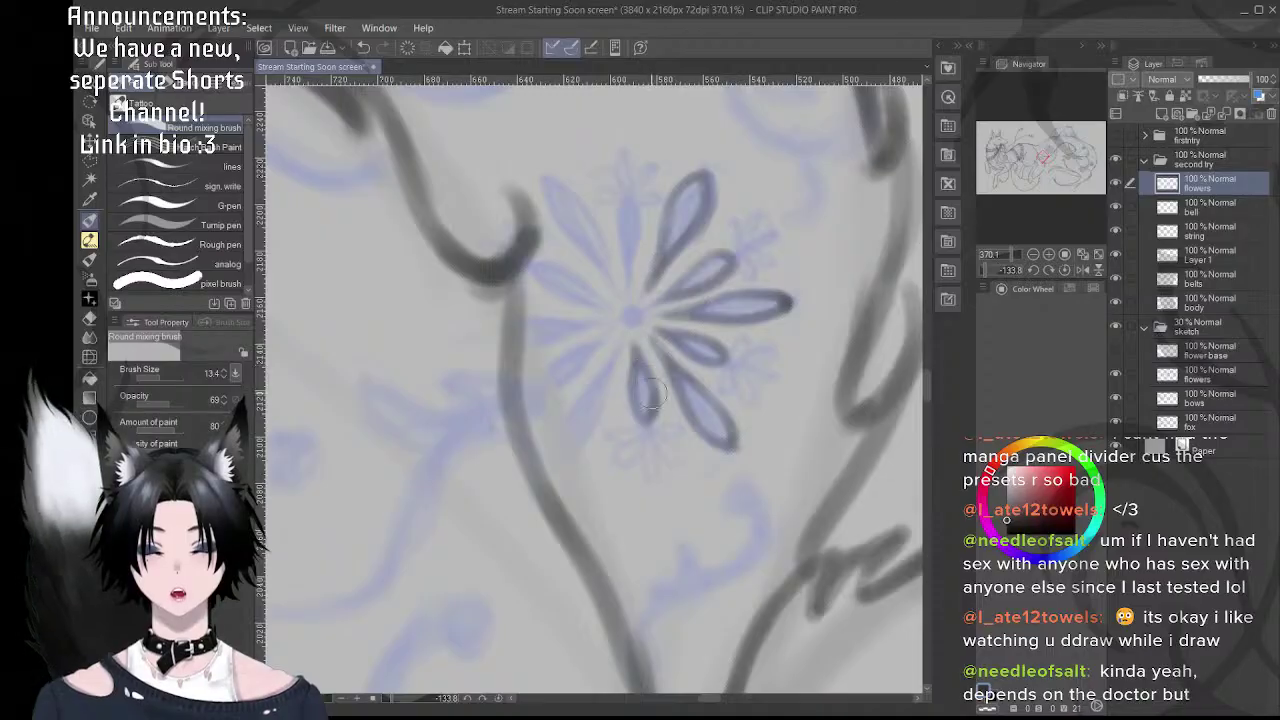
- Outline the following long petal clockwise, the one whose tip points toward the dark body line
key(shift+space)
drag(651, 382, 647, 281)
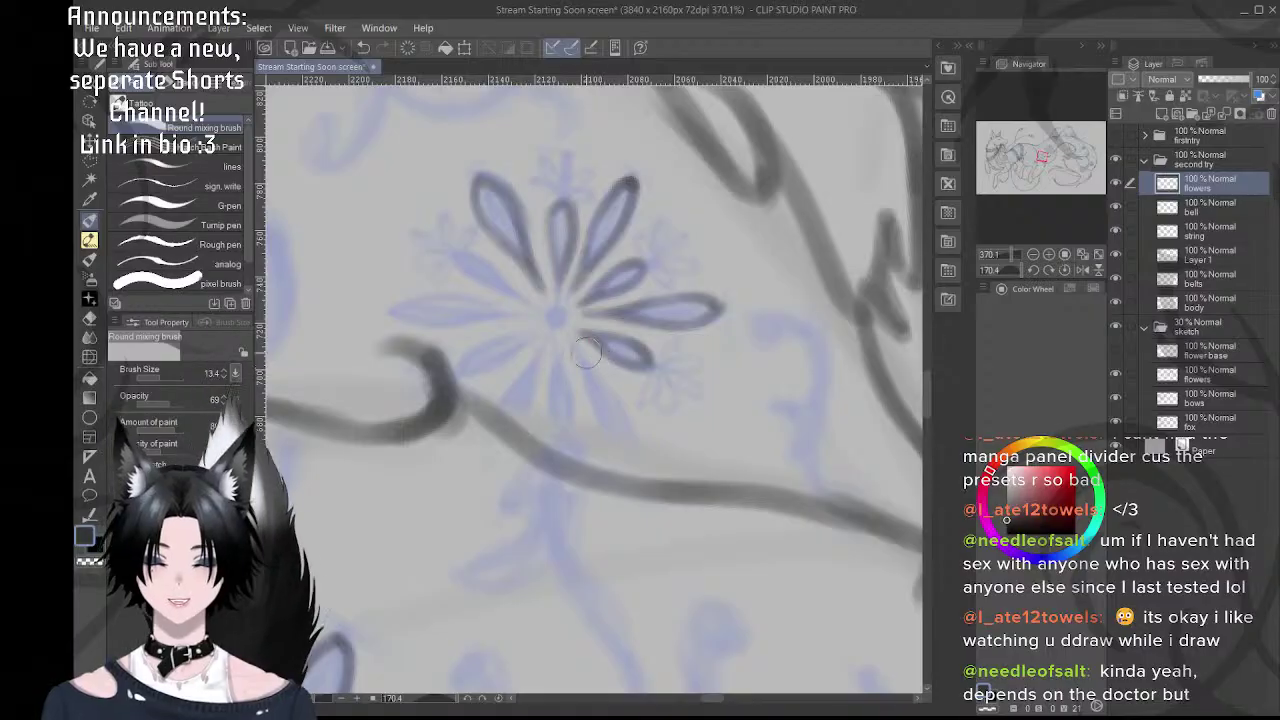
key(r)
drag(598, 282, 641, 275)
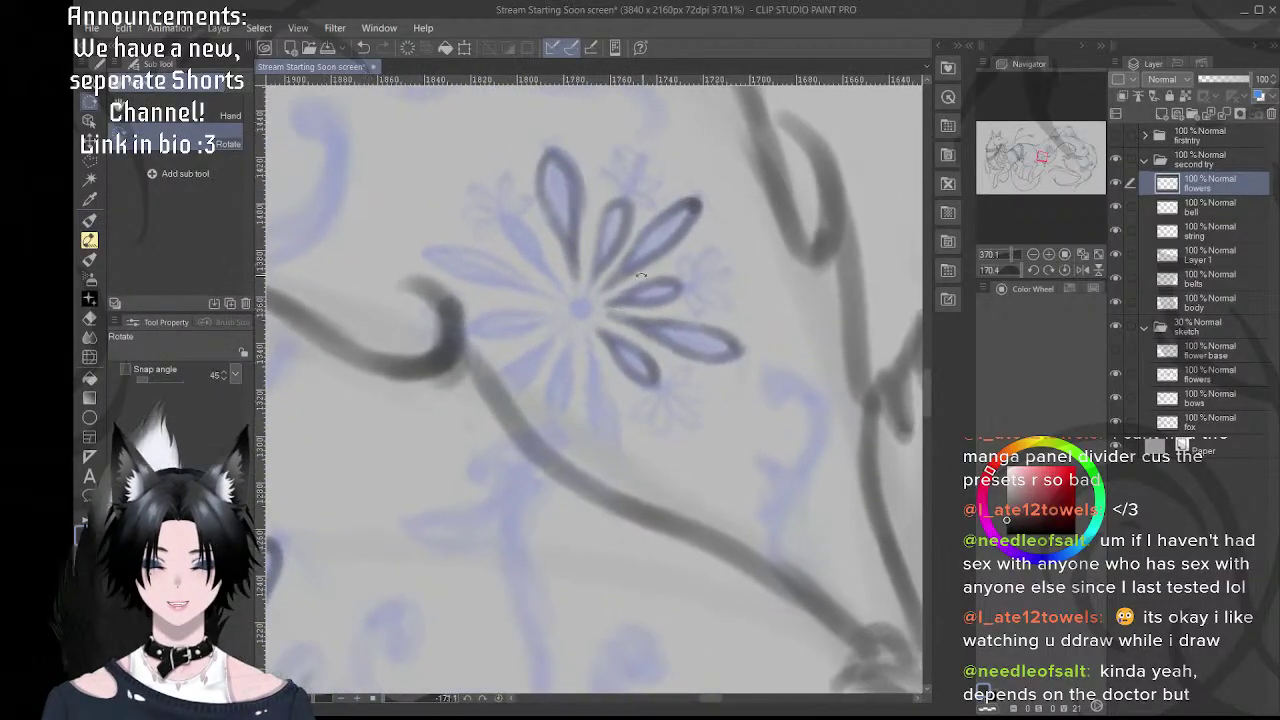
scroll(594, 390, up, 1)
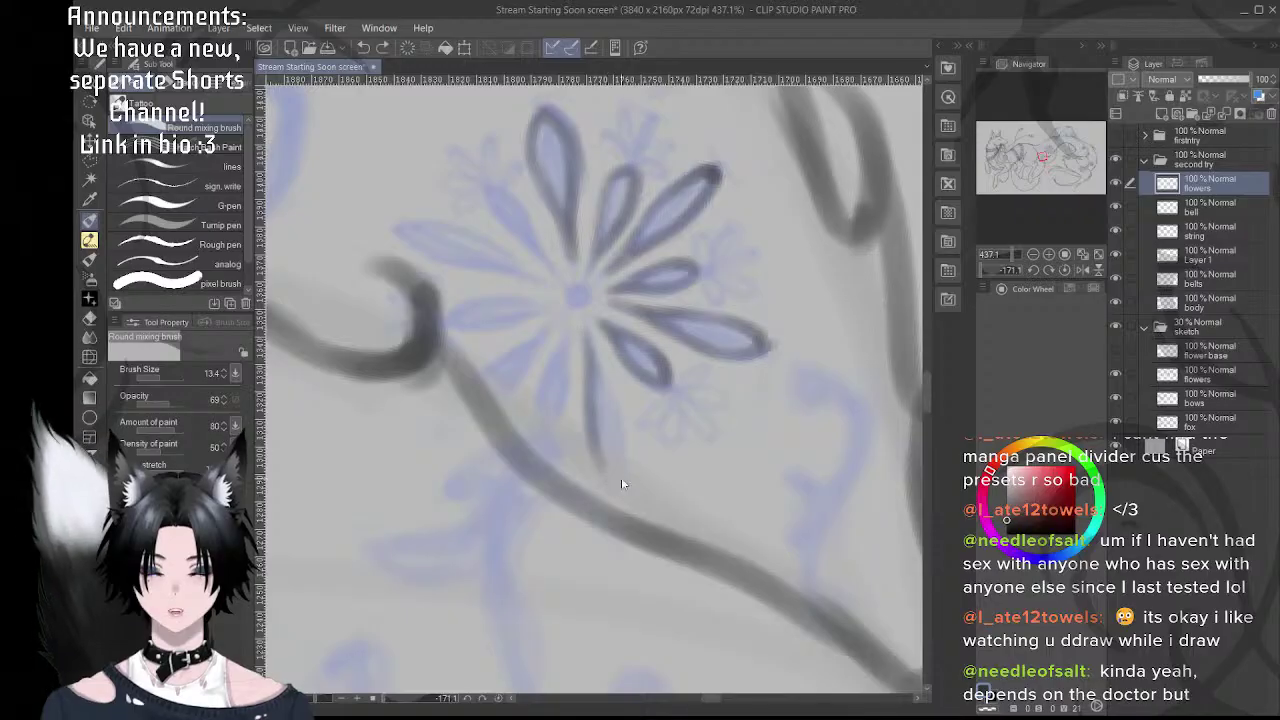
mouse_move(607, 474)
mouse_down()
mouse_move(599, 422)
mouse_move(623, 482)
mouse_move(597, 444)
mouse_move(588, 345)
mouse_move(624, 438)
mouse_up()
drag(602, 370, 618, 481)
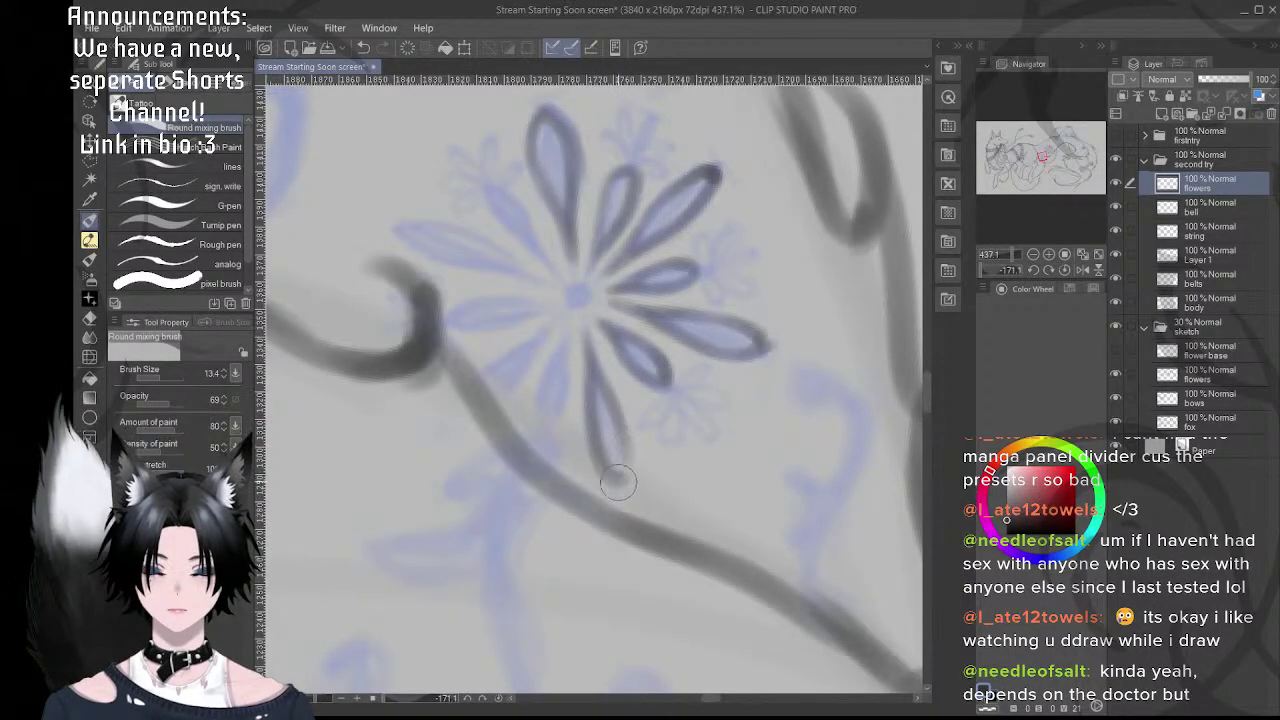
mouse_move(618, 430)
mouse_down()
mouse_move(623, 473)
mouse_move(603, 390)
mouse_move(622, 450)
mouse_up()
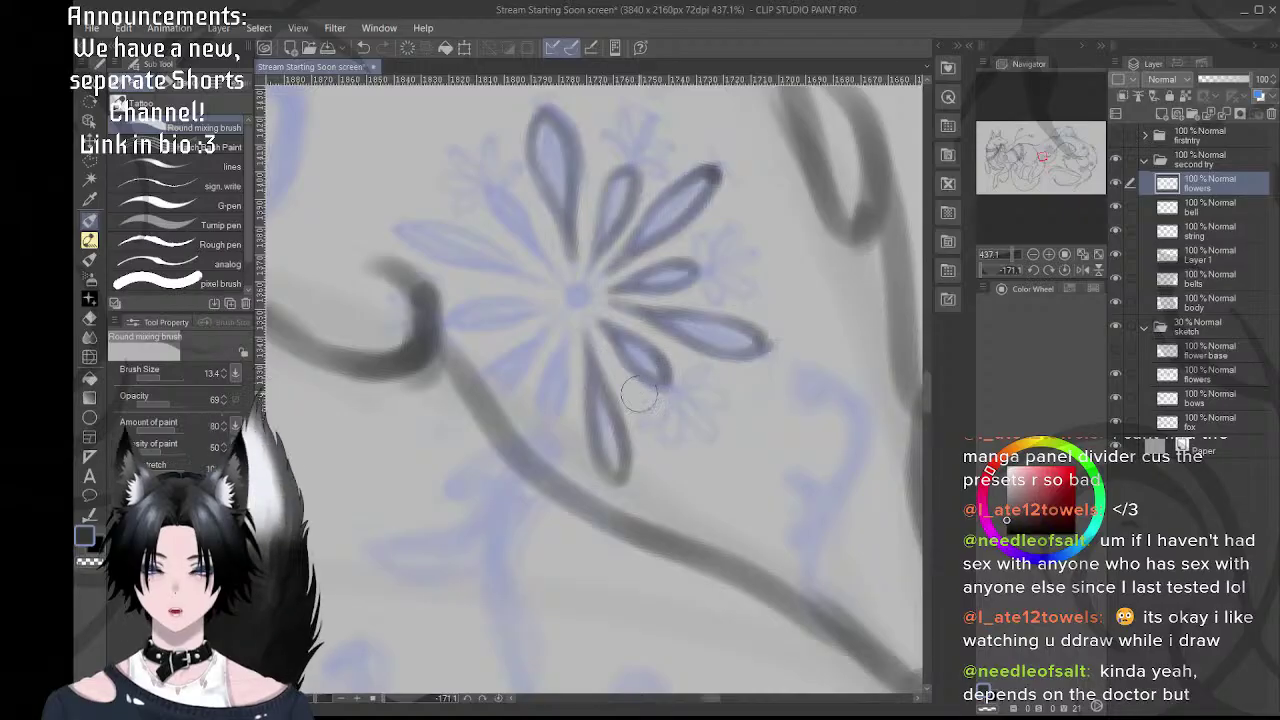
- Outline the adjacent short petal and the long petal whose tip overlaps the dark body line
drag(639, 394, 639, 377)
drag(572, 408, 629, 409)
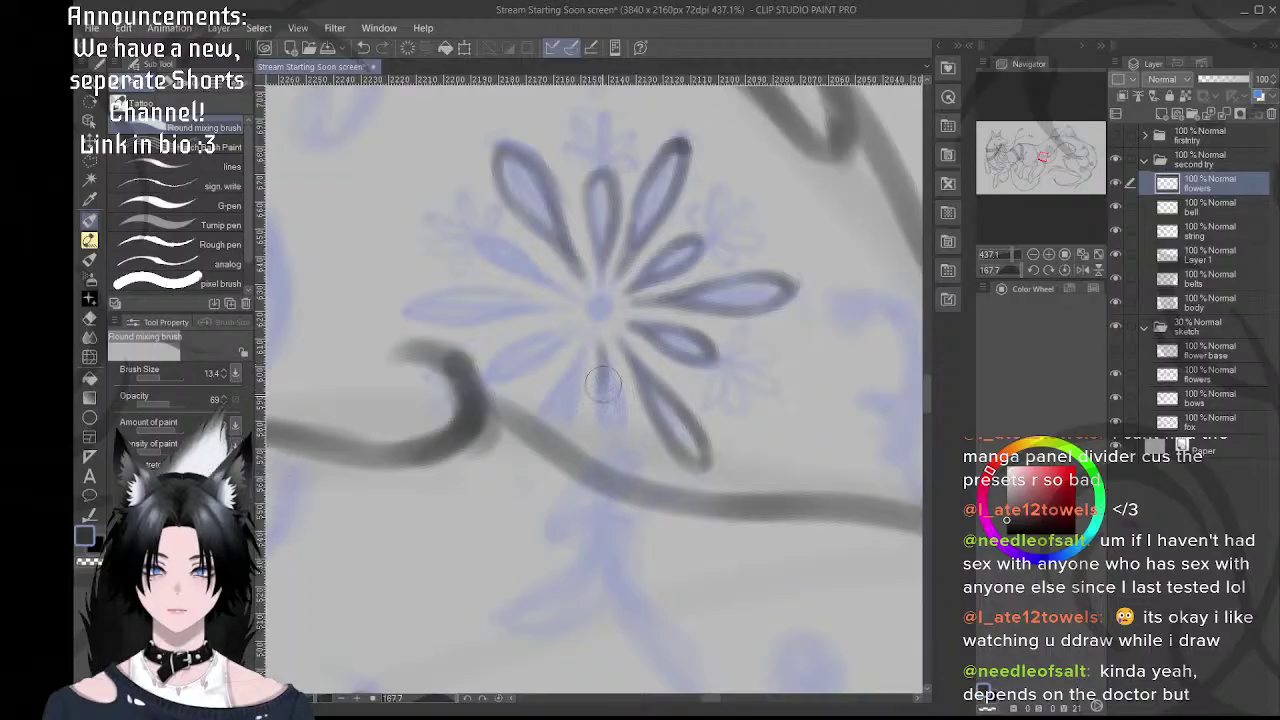
mouse_move(603, 383)
mouse_down()
mouse_move(622, 437)
mouse_move(600, 350)
mouse_move(631, 423)
mouse_move(624, 397)
mouse_move(623, 438)
mouse_move(608, 370)
mouse_up()
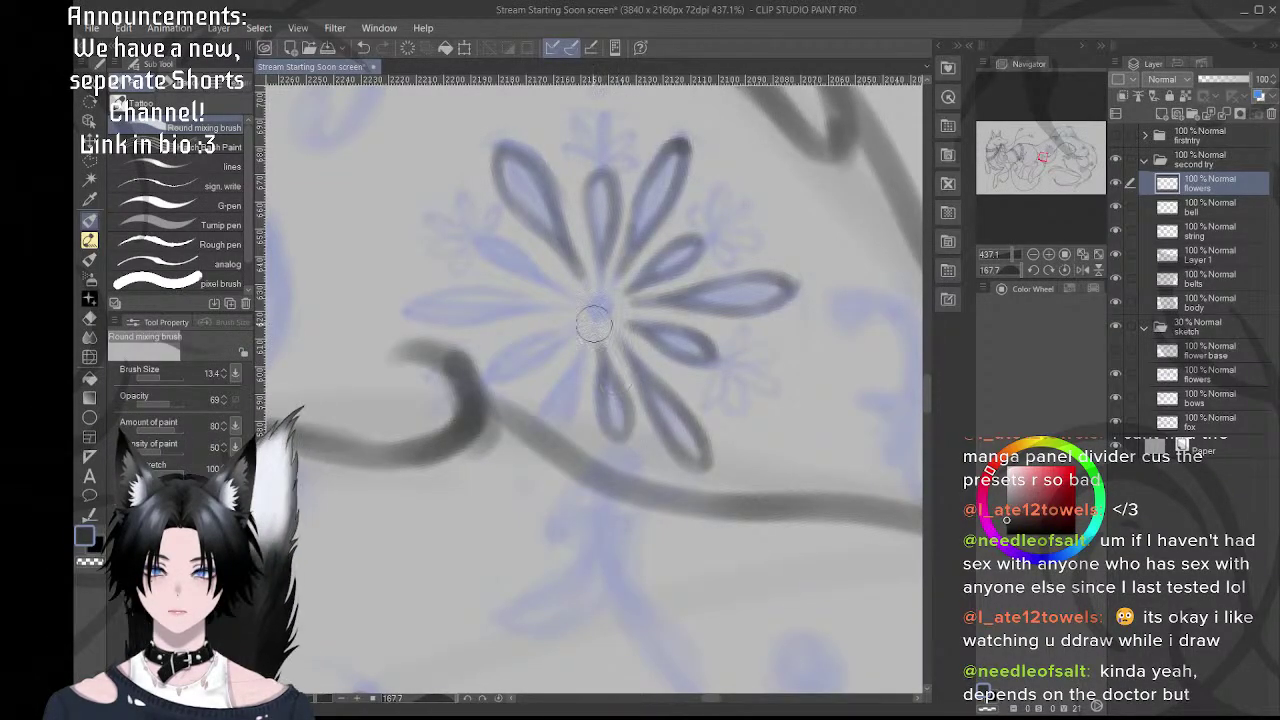
drag(682, 388, 662, 334)
drag(577, 417, 611, 404)
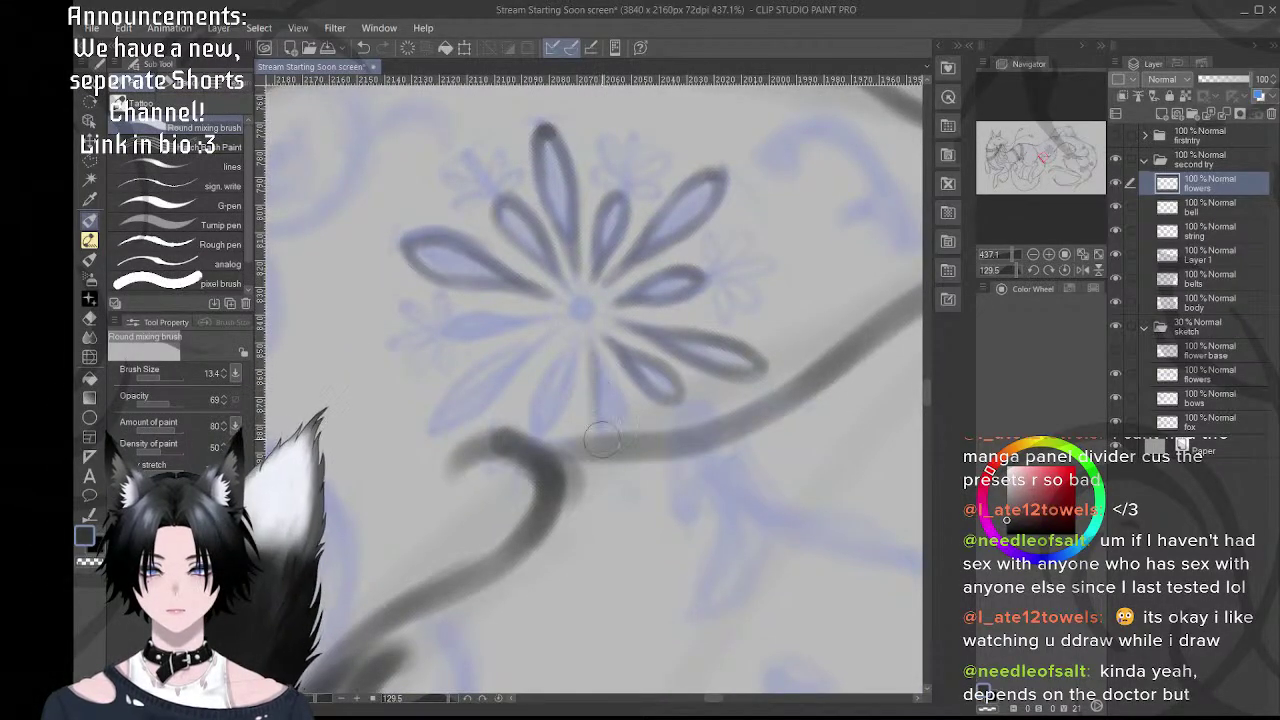
drag(616, 444, 604, 420)
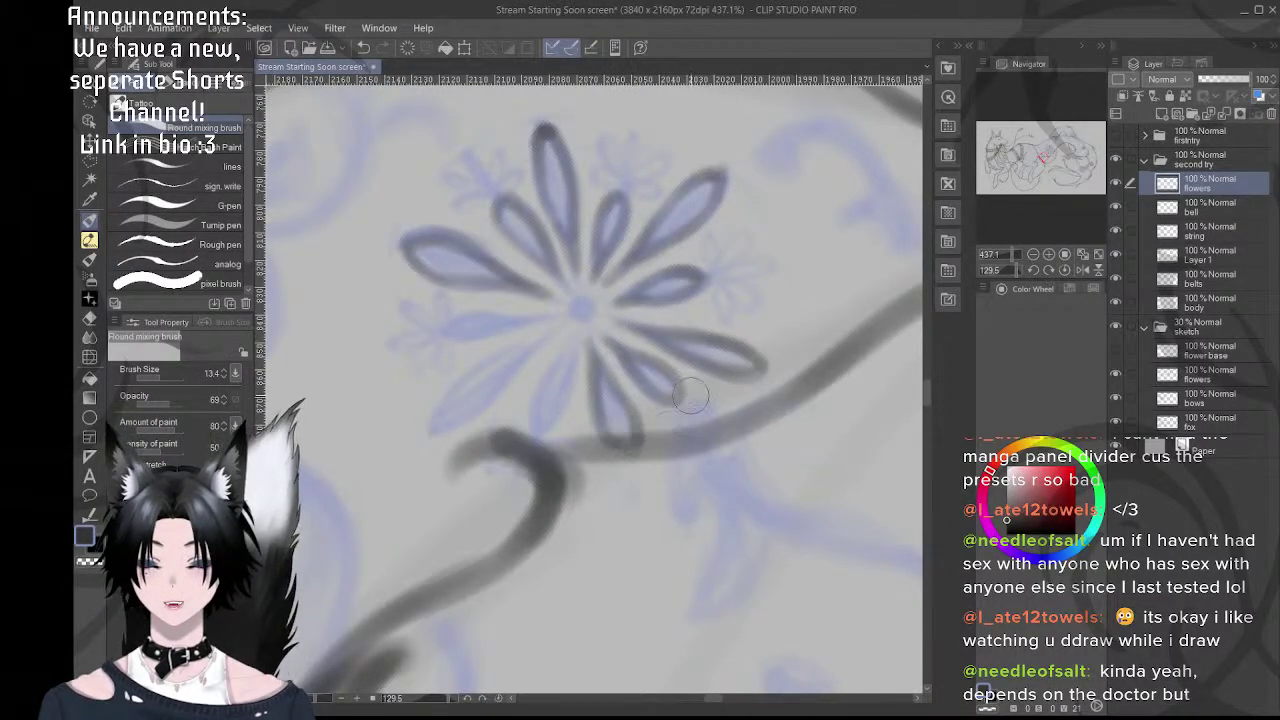
- Outline the short petal beside the hooked end of the body line and the last uninked long petal
key(shift+space)
drag(690, 396, 678, 343)
mouse_move(570, 392)
mouse_down()
mouse_move(632, 370)
mouse_move(614, 348)
mouse_up()
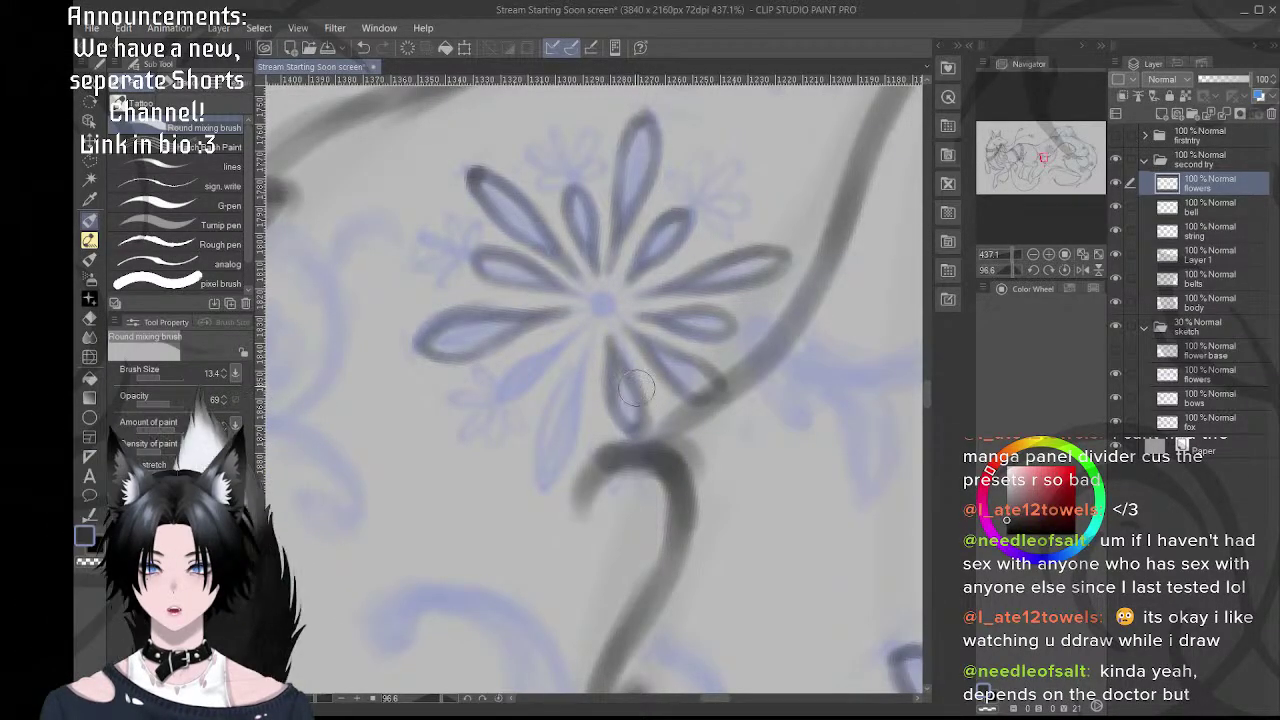
key(shift+space)
mouse_move(657, 385)
mouse_down()
mouse_move(642, 347)
mouse_move(650, 359)
mouse_move(608, 368)
mouse_move(600, 457)
mouse_up()
mouse_move(590, 368)
mouse_down()
mouse_move(621, 488)
mouse_move(591, 395)
mouse_move(597, 452)
mouse_move(586, 342)
mouse_move(605, 404)
mouse_up()
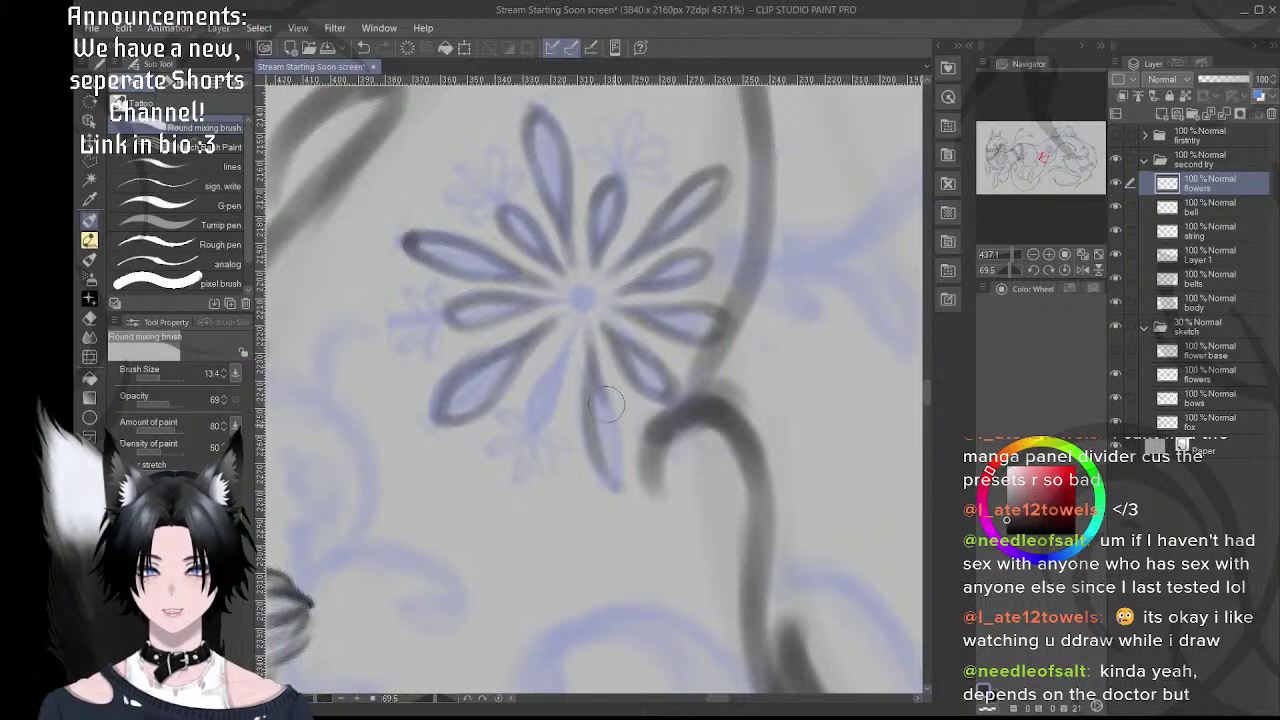
mouse_move(590, 357)
mouse_down()
mouse_move(626, 466)
mouse_move(600, 458)
mouse_move(612, 481)
mouse_move(599, 465)
mouse_move(606, 477)
mouse_move(620, 467)
mouse_move(597, 458)
mouse_move(623, 480)
mouse_up()
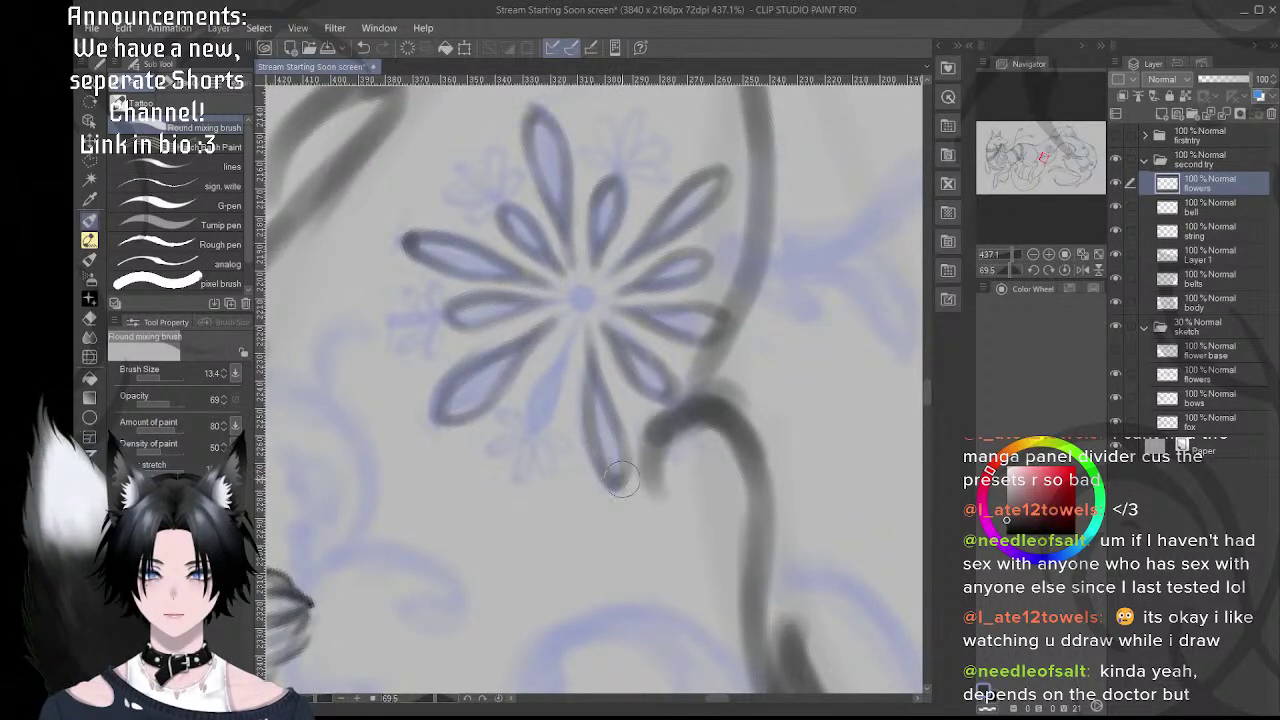
- Outline the last remaining short petal to close the flower's ring of petals
drag(659, 356, 637, 330)
drag(570, 370, 606, 367)
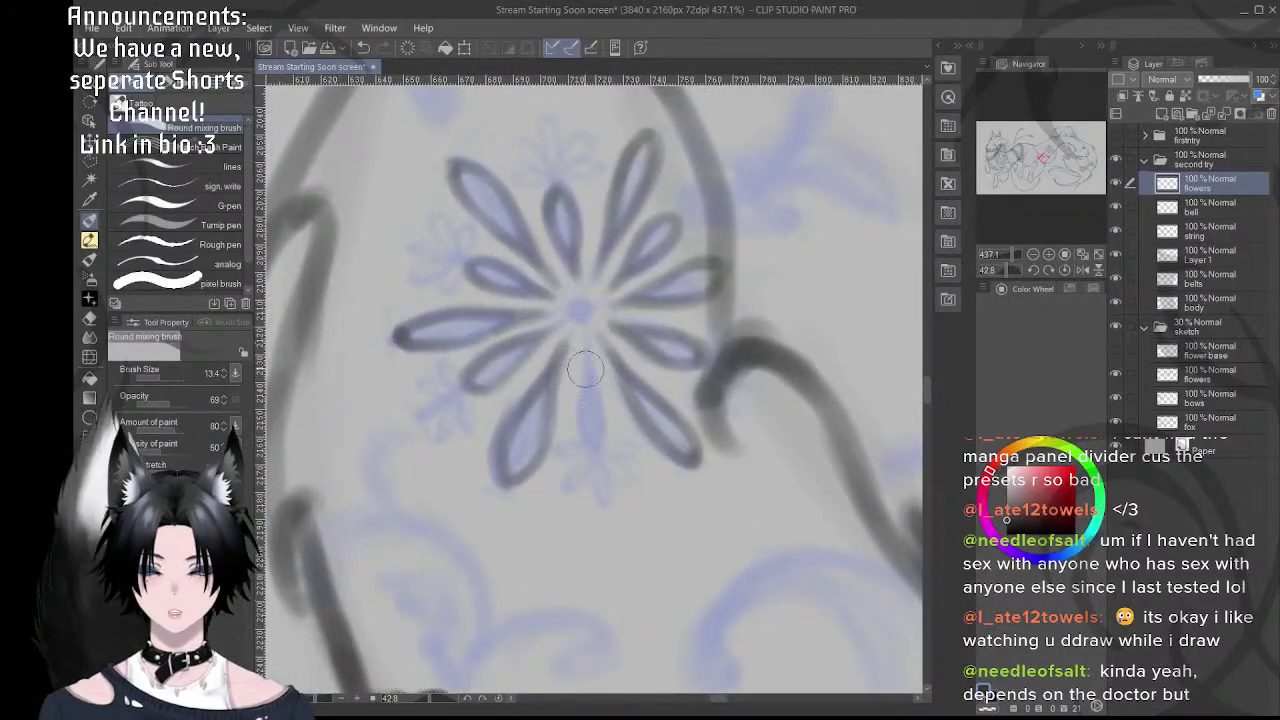
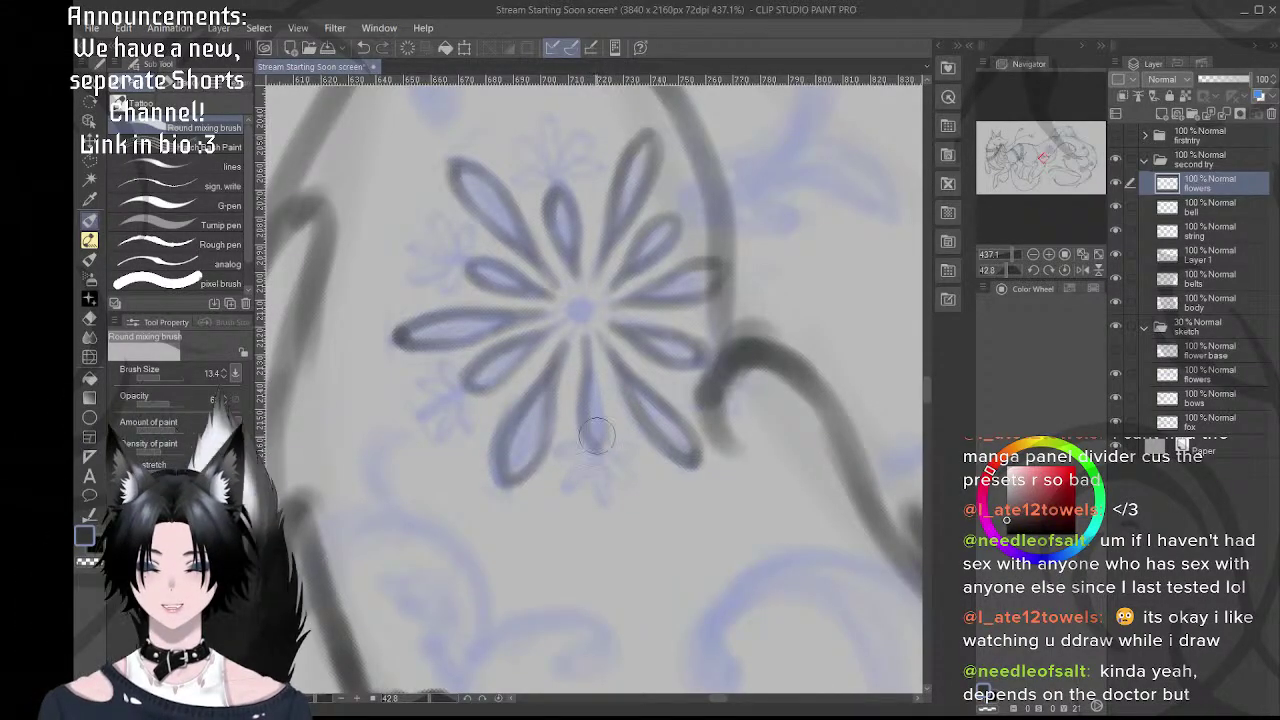
drag(597, 436, 603, 413)
drag(586, 355, 606, 432)
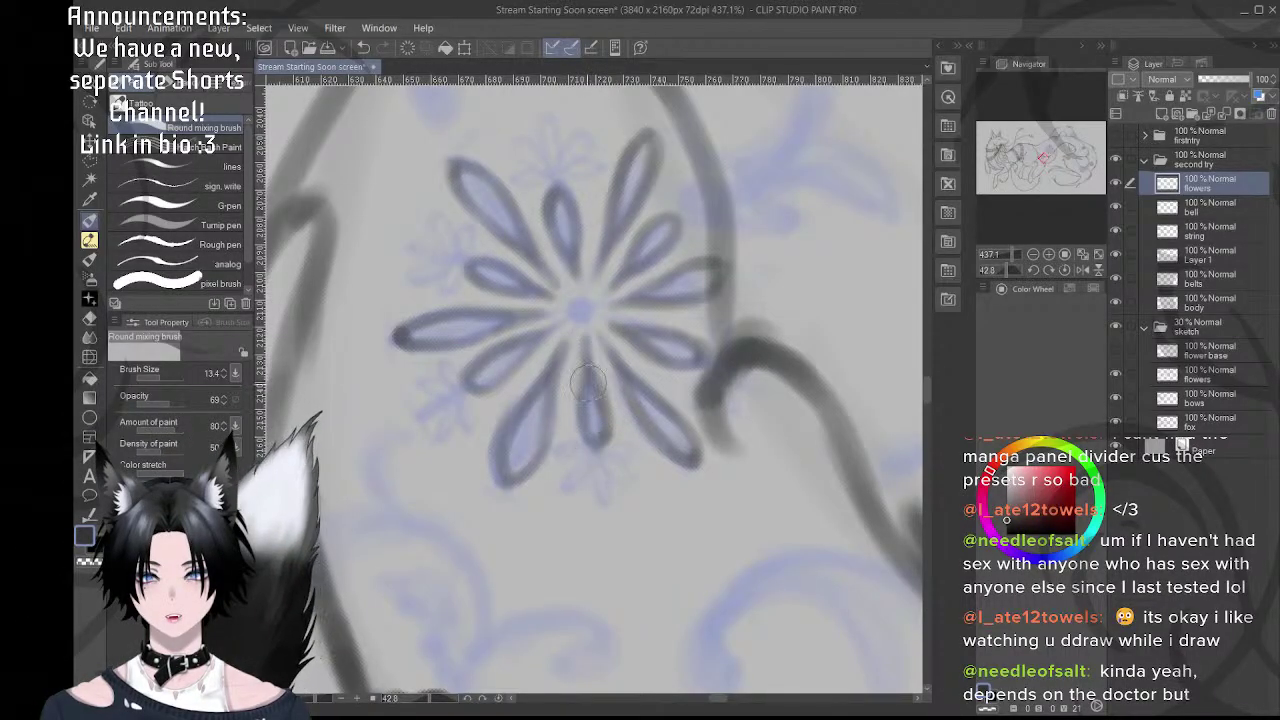
- Ink the tiny sketched blossom at the tip of the last outlined short petal with short radiating strokes
mouse_move(581, 332)
mouse_down()
mouse_move(589, 420)
mouse_move(572, 309)
mouse_up()
drag(584, 431, 608, 422)
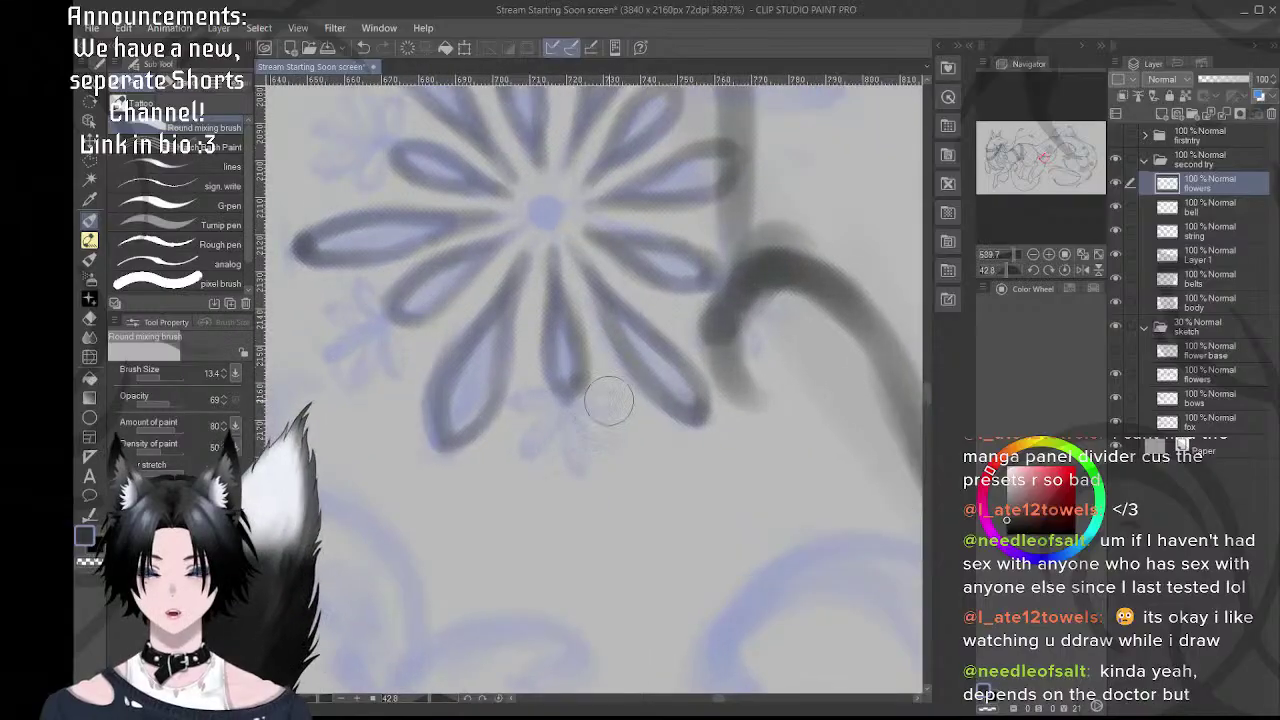
mouse_move(604, 352)
mouse_down()
mouse_move(636, 345)
mouse_move(656, 361)
mouse_up()
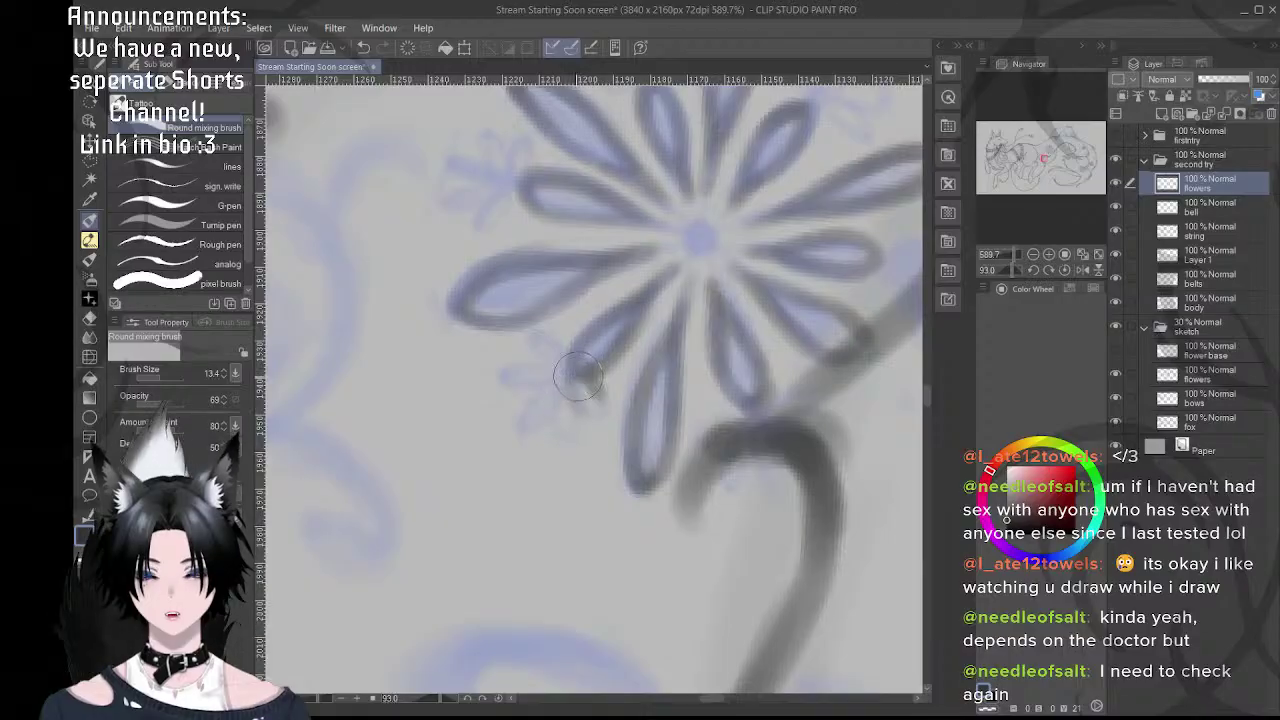
mouse_move(578, 376)
mouse_down()
mouse_move(564, 416)
mouse_move(557, 402)
mouse_move(573, 384)
mouse_move(544, 399)
mouse_move(572, 375)
mouse_move(502, 378)
mouse_move(545, 374)
mouse_up()
key(ctrl+z)
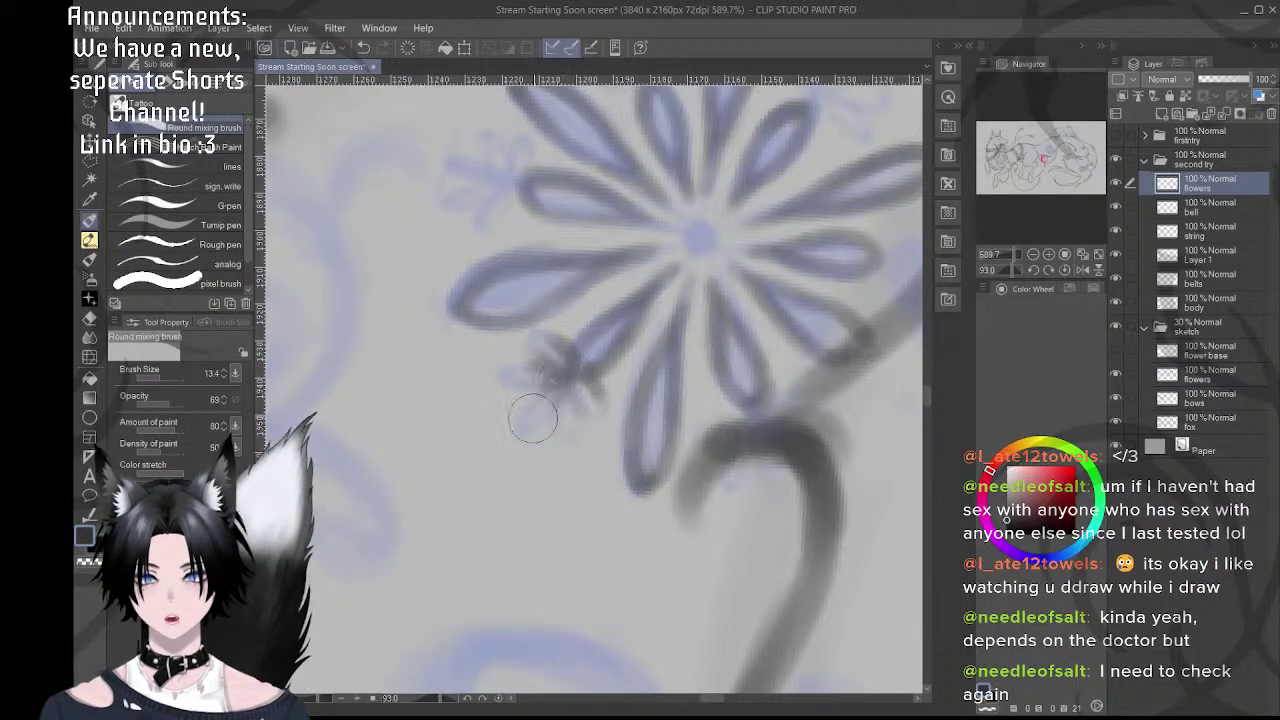
drag(545, 407, 577, 408)
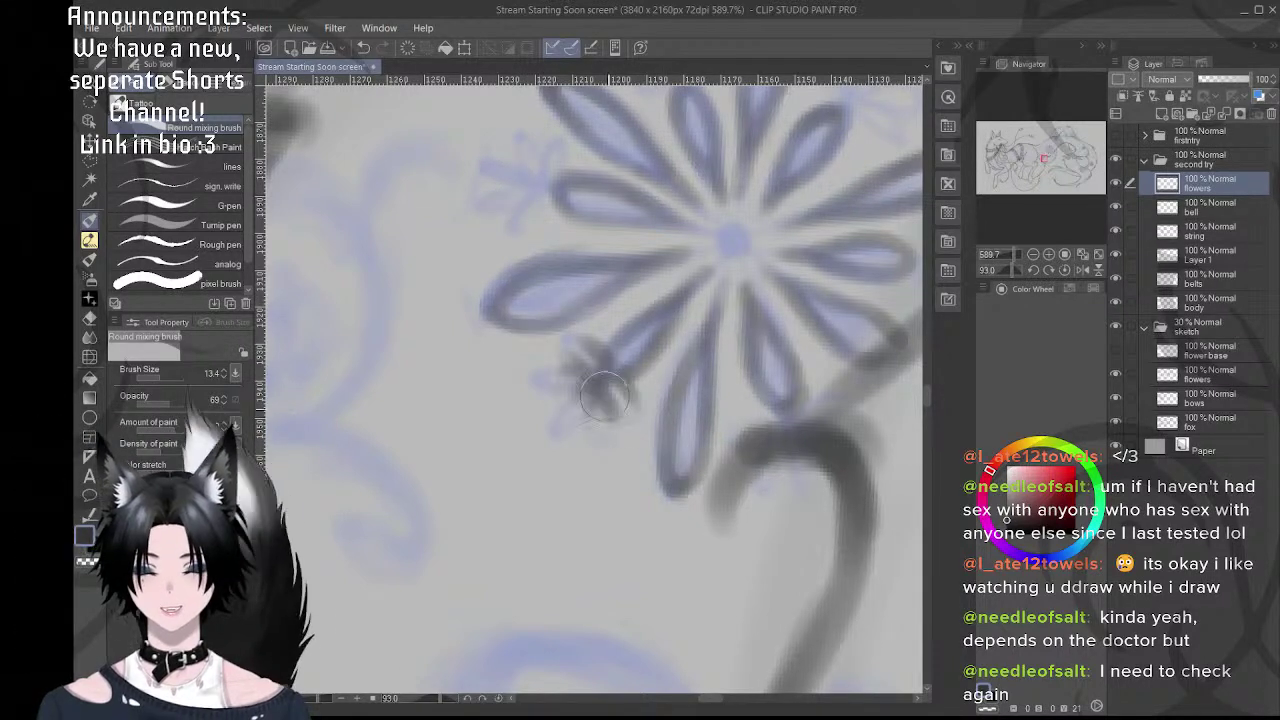
drag(575, 333, 632, 463)
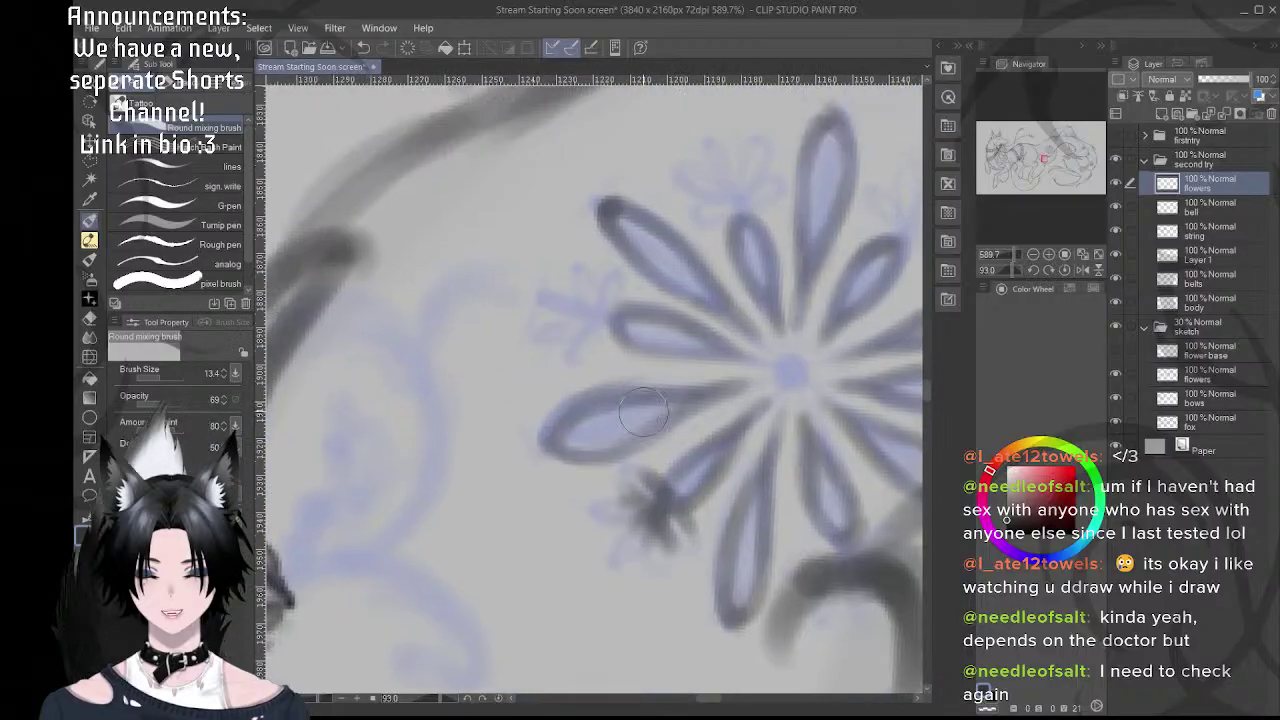
- Ink the tiny blossom at the tip of the next short petal clockwise, undoing the last stray stroke
key(r)
drag(726, 371, 577, 225)
key(b)
drag(523, 340, 610, 375)
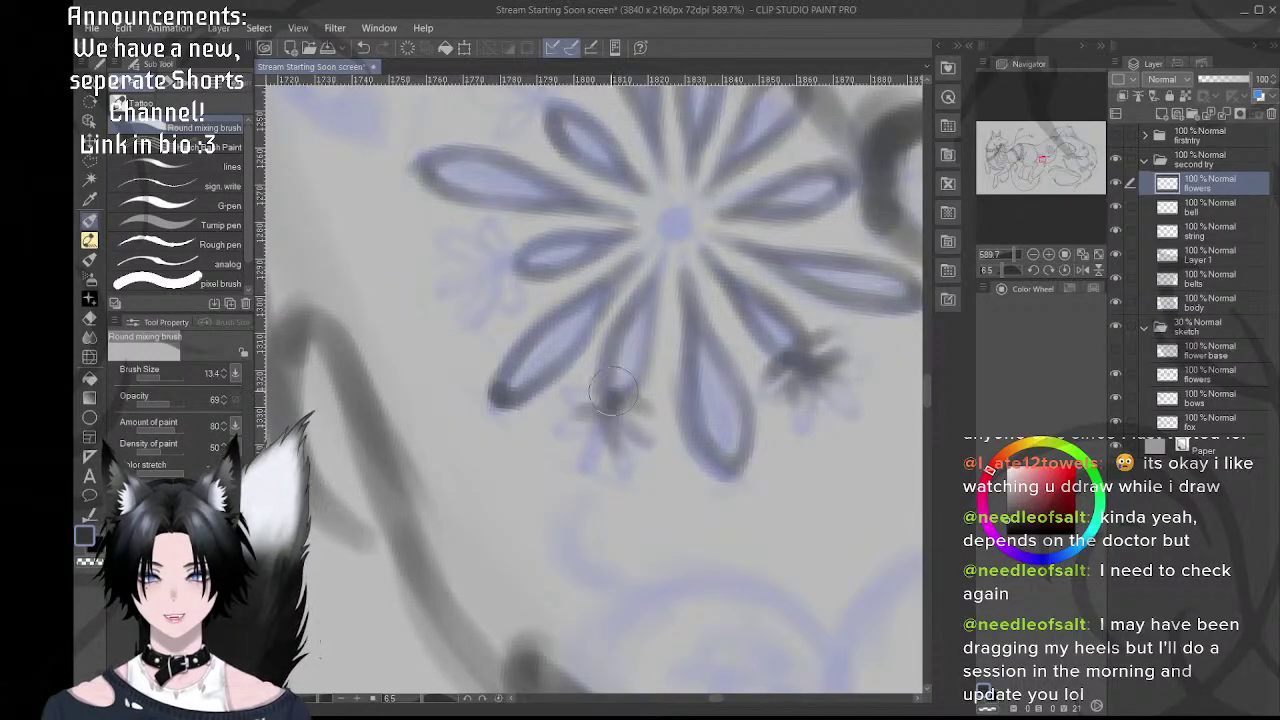
drag(592, 408, 545, 446)
drag(610, 414, 598, 458)
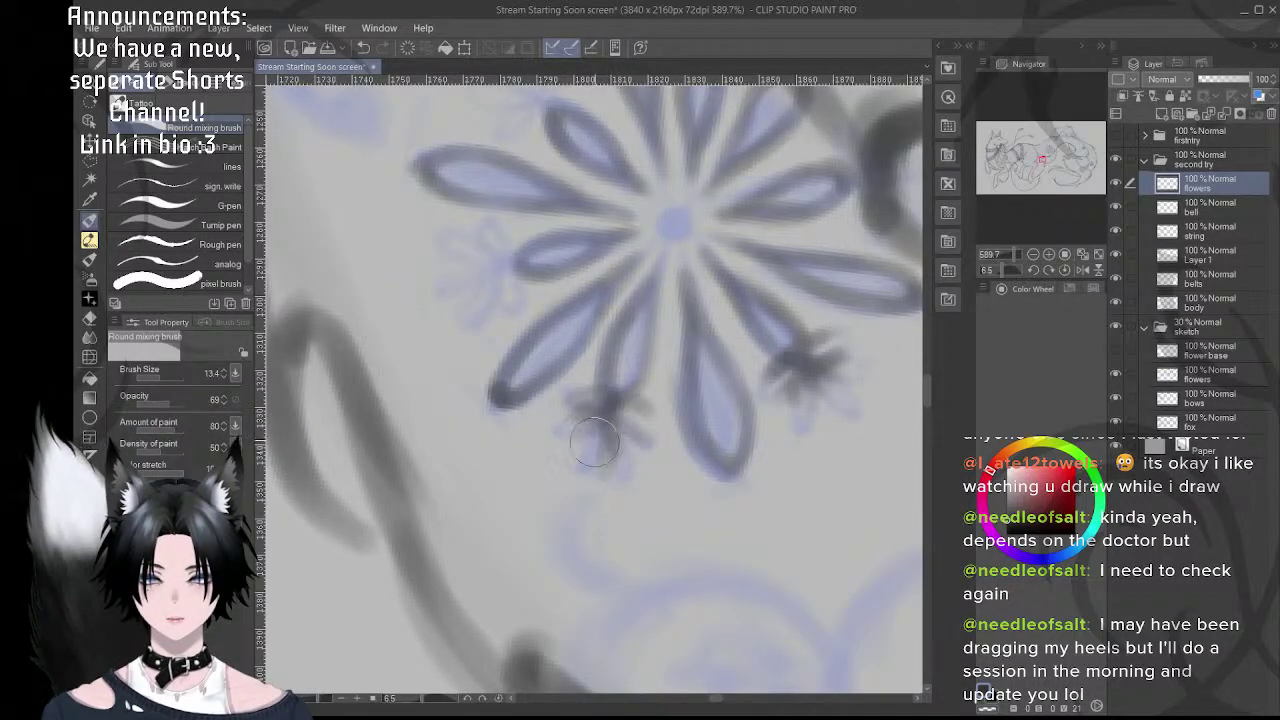
key(ctrl+z)
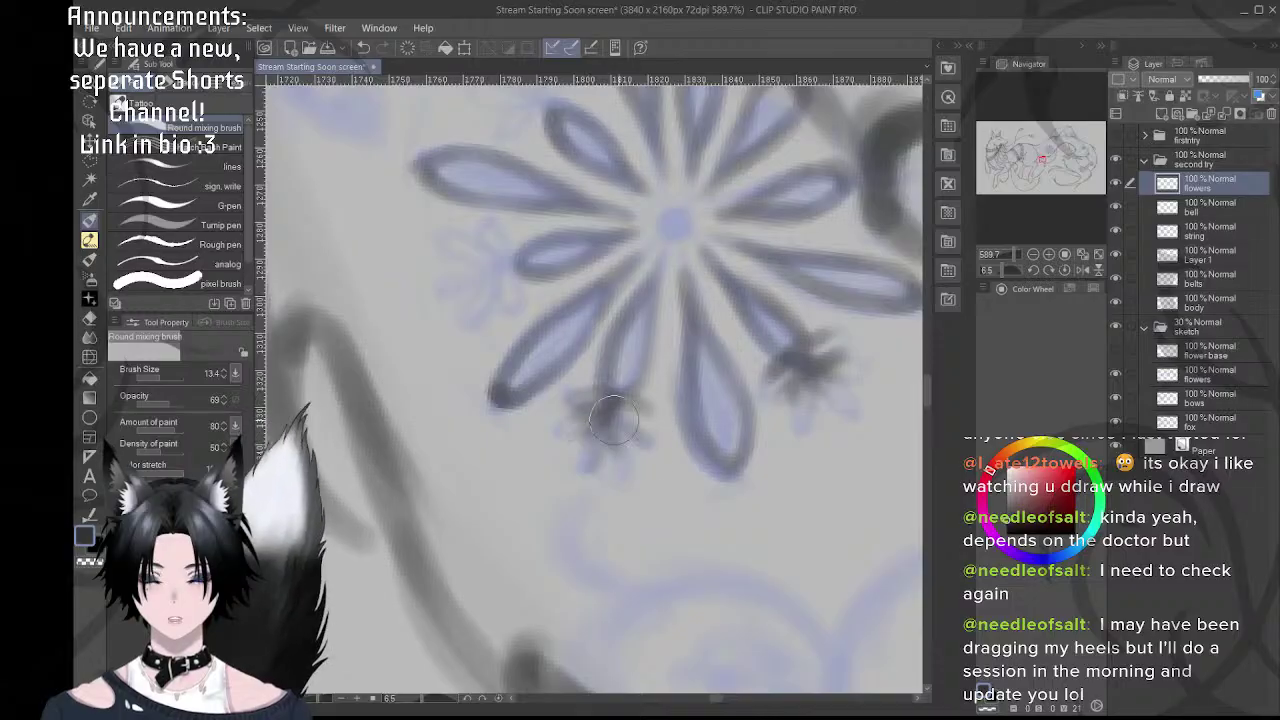
scroll(613, 420, down, 5)
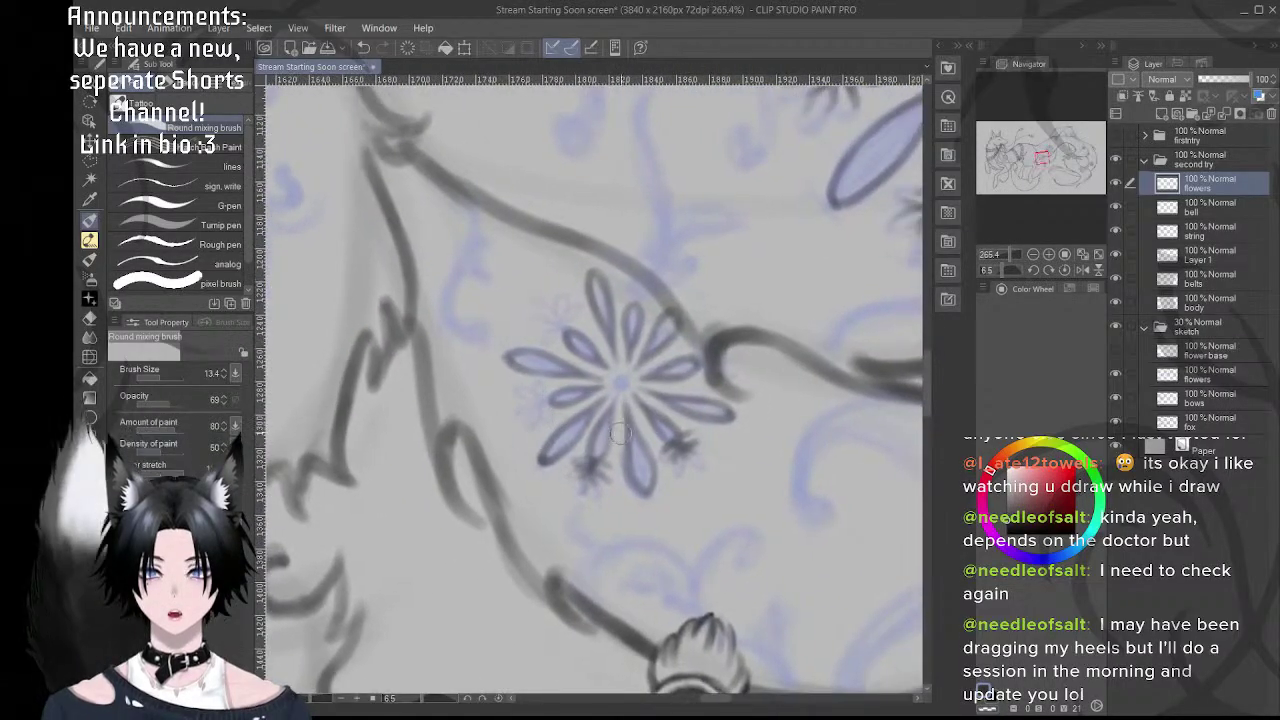
scroll(620, 432, up, 3)
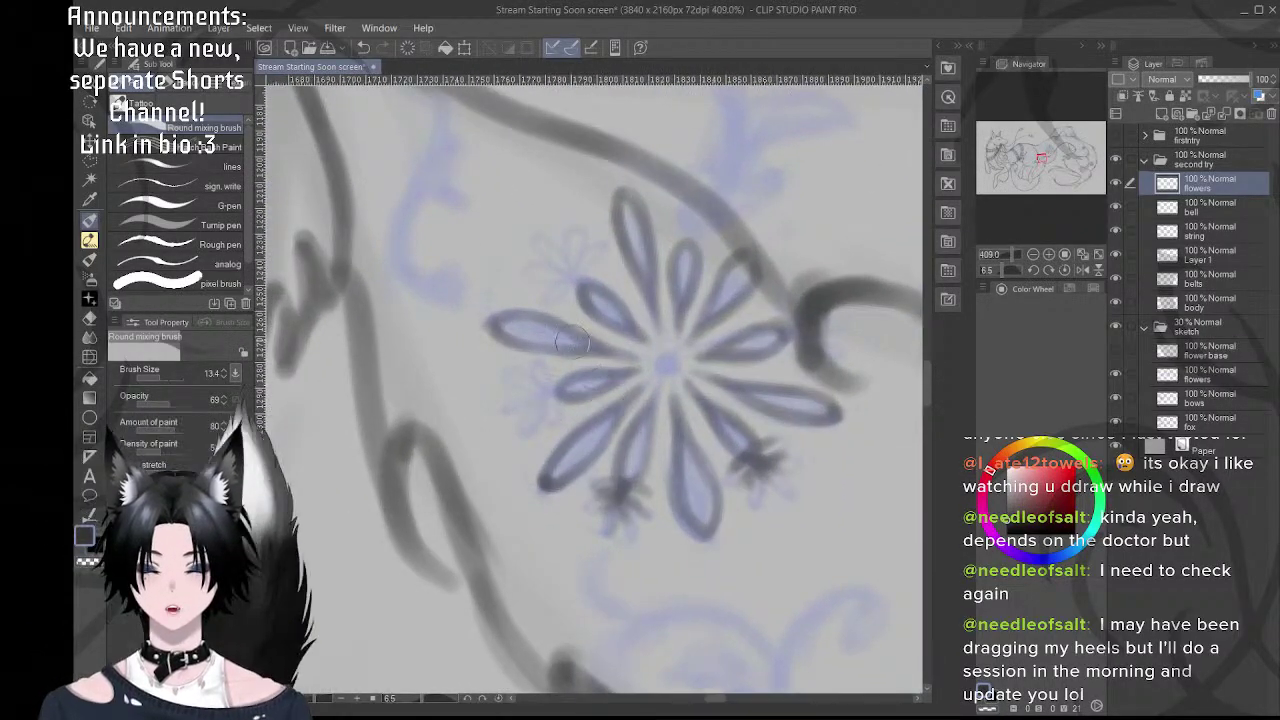
- Ink the next two tiny blossoms clockwise at the short petal tips with short radiating strokes
key(shift+space)
mouse_move(572, 342)
mouse_down()
mouse_move(642, 366)
mouse_move(646, 385)
mouse_up()
key(space)
drag(586, 357, 580, 385)
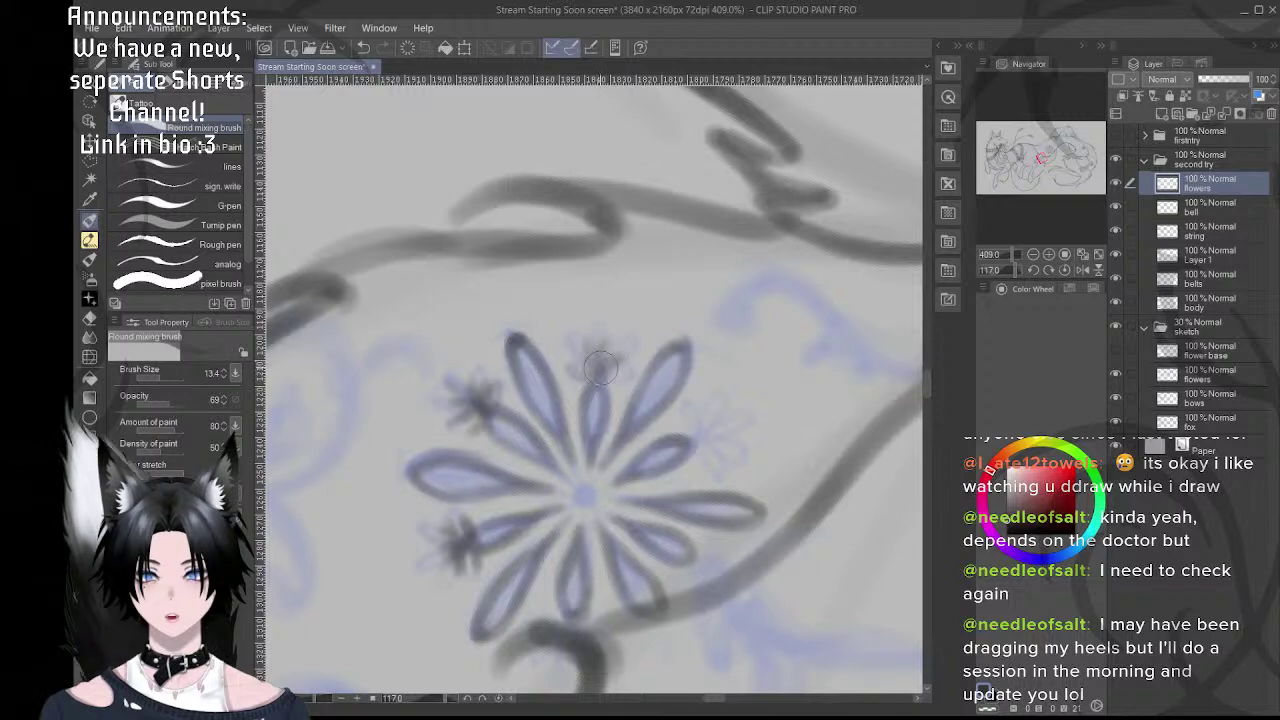
drag(626, 384, 546, 355)
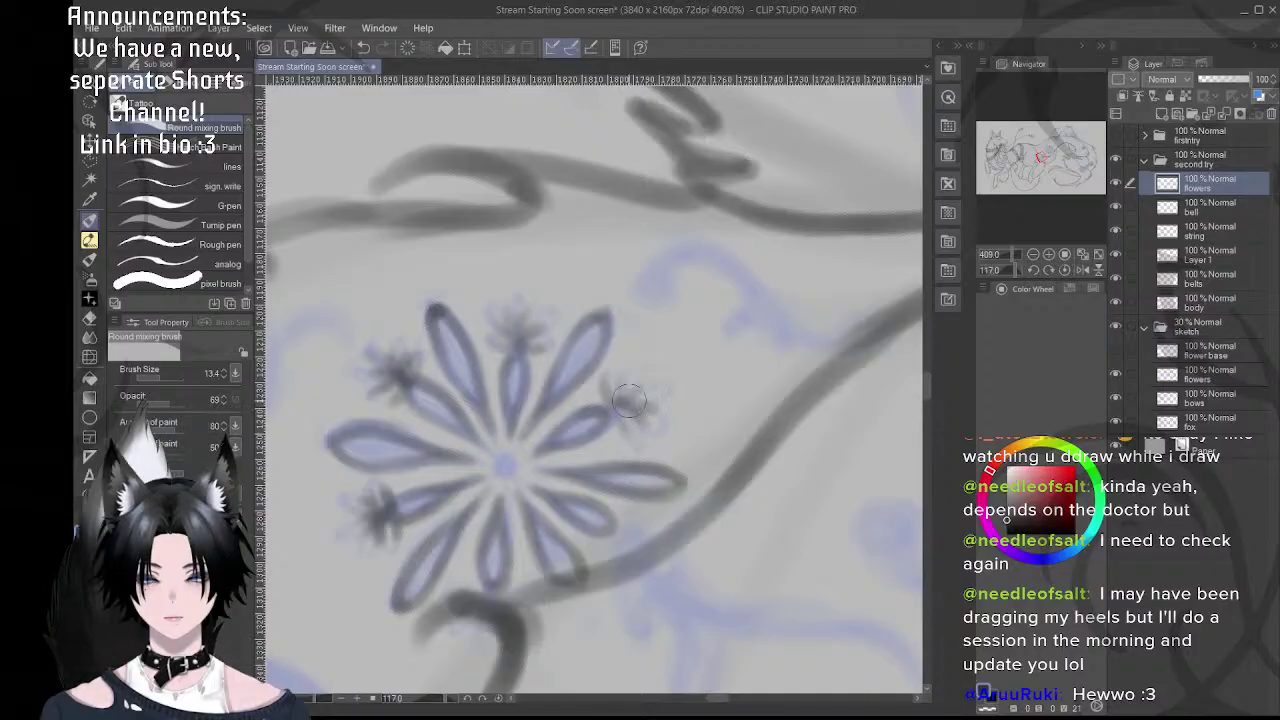
scroll(653, 395, down, 2)
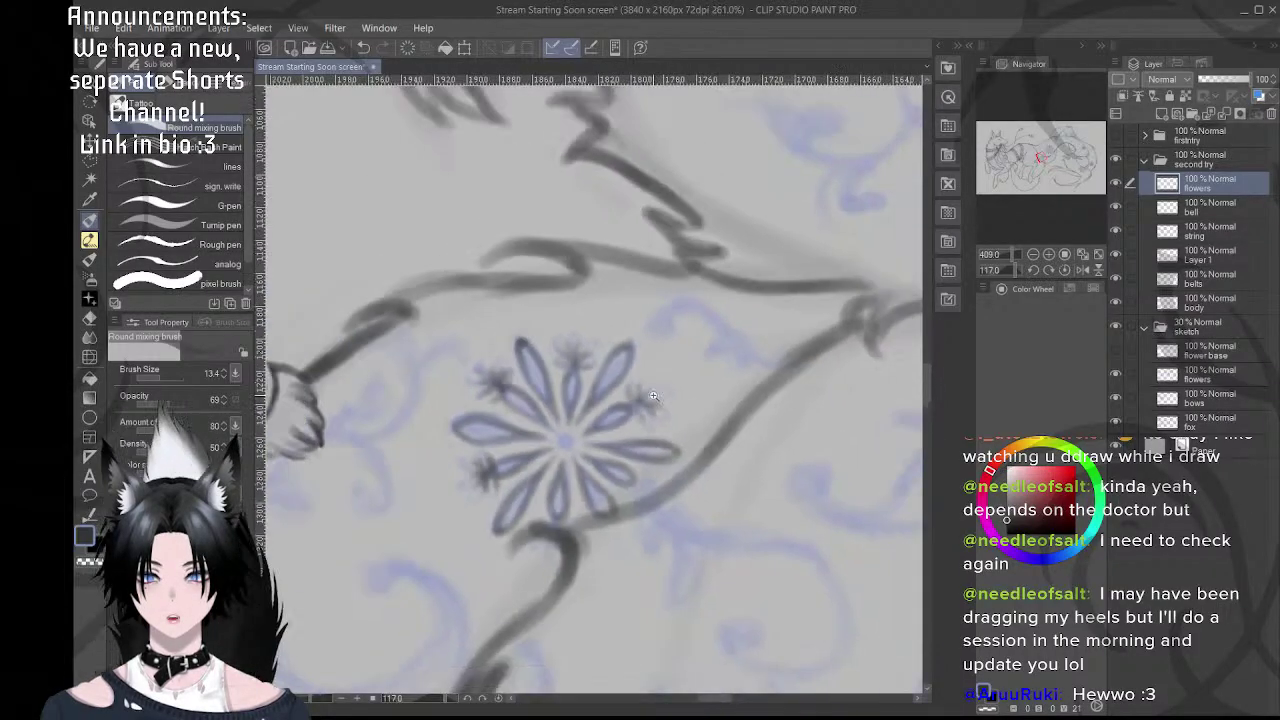
scroll(653, 395, up, 2)
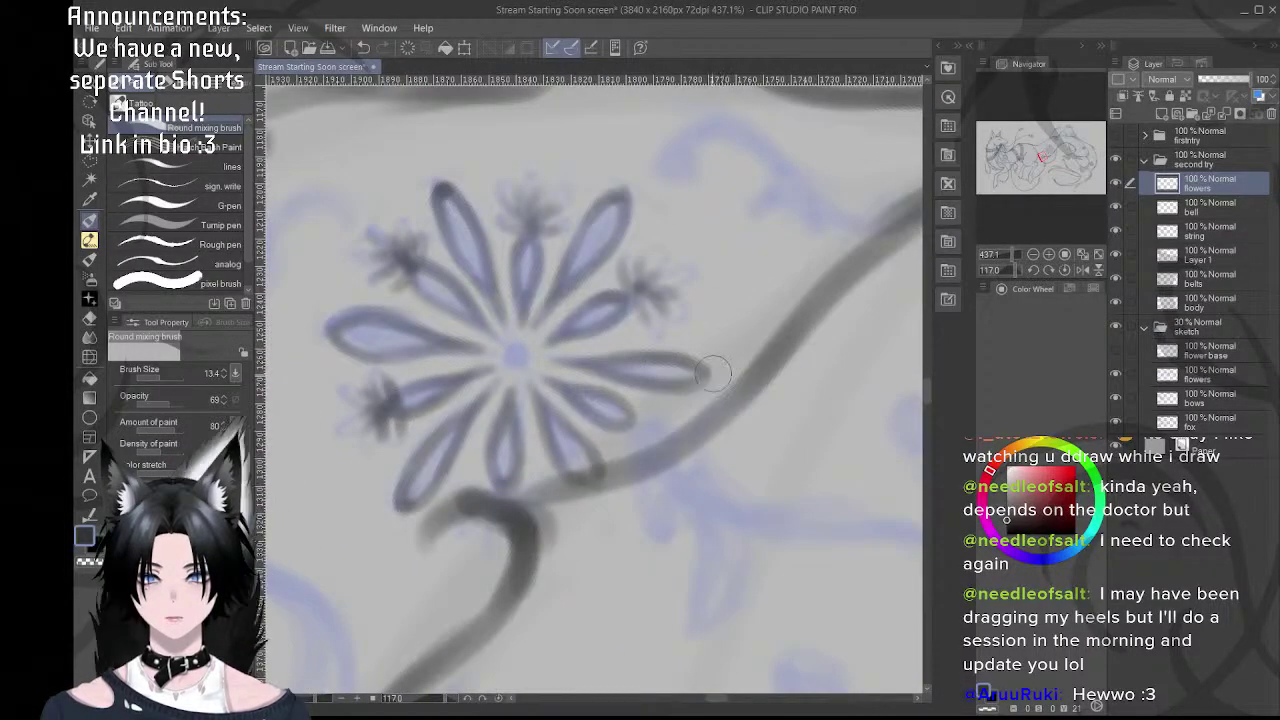
- Ink short curved strokes for the tiny blossom at the next short petal tip clockwise, and reset the canvas rotation
scroll(661, 417, up, 1)
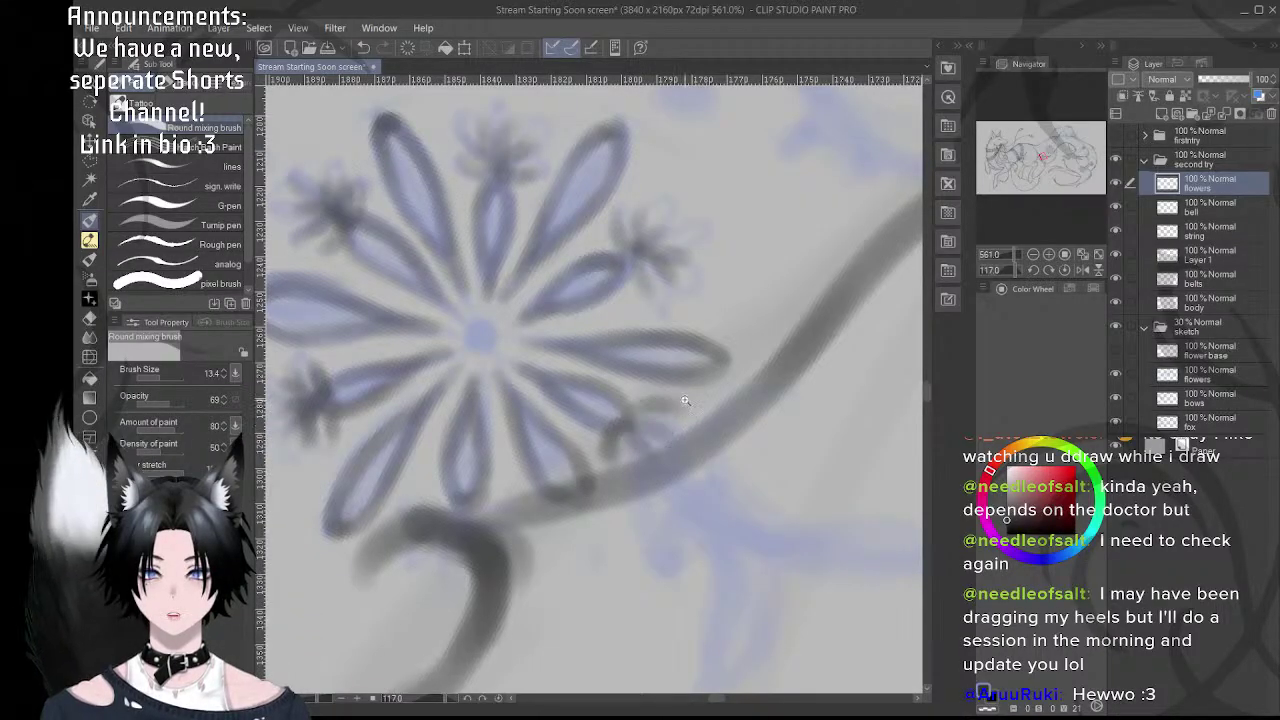
scroll(660, 415, down, 7)
scroll(592, 440, up, 4)
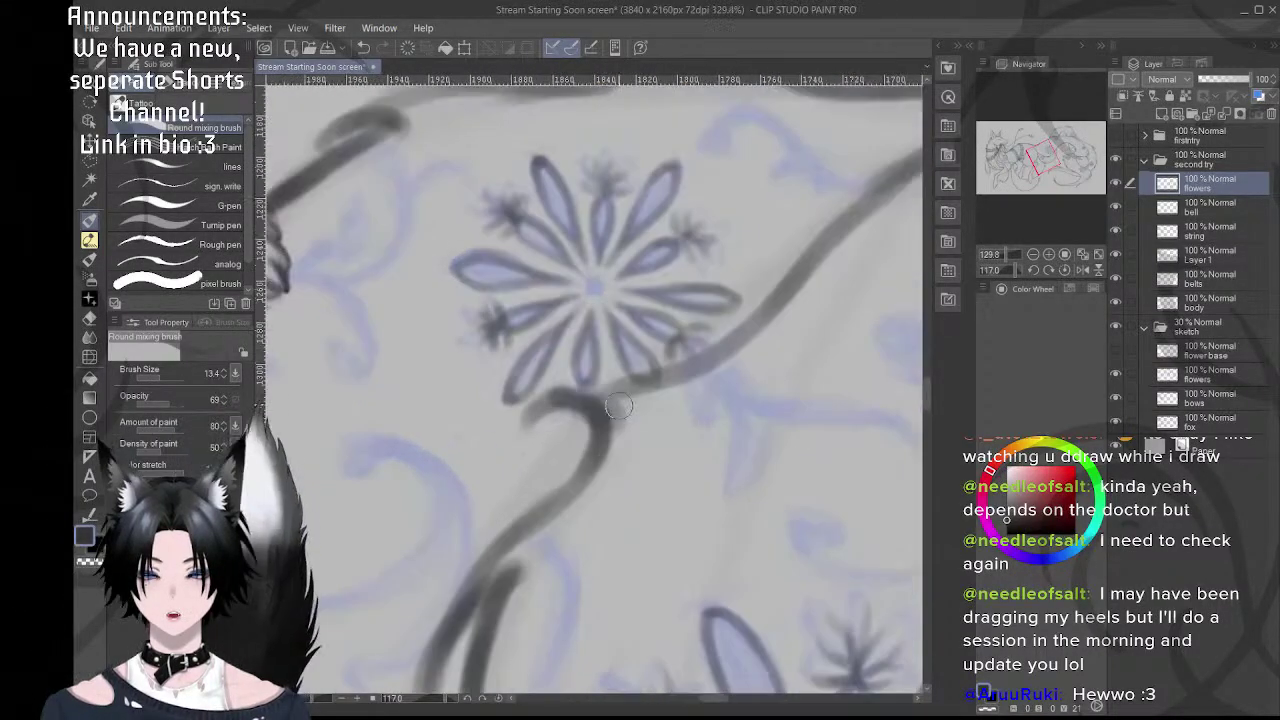
scroll(571, 393, down, 8)
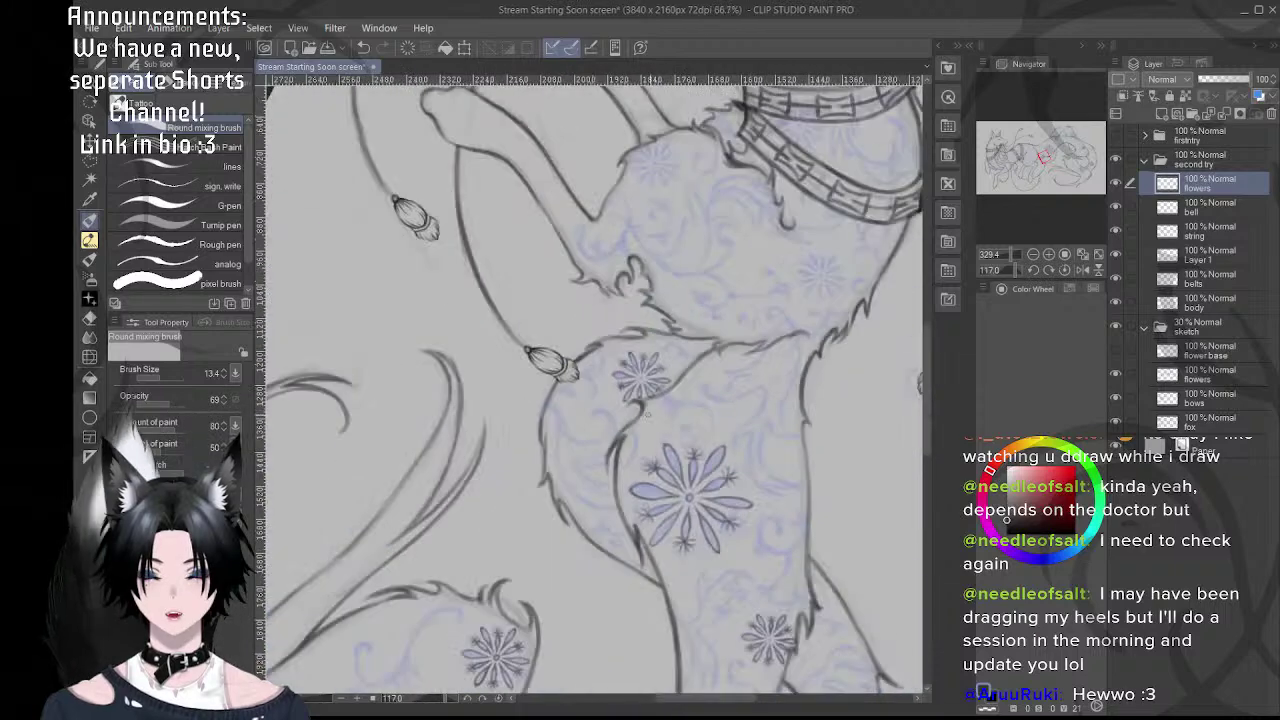
click(1066, 270)
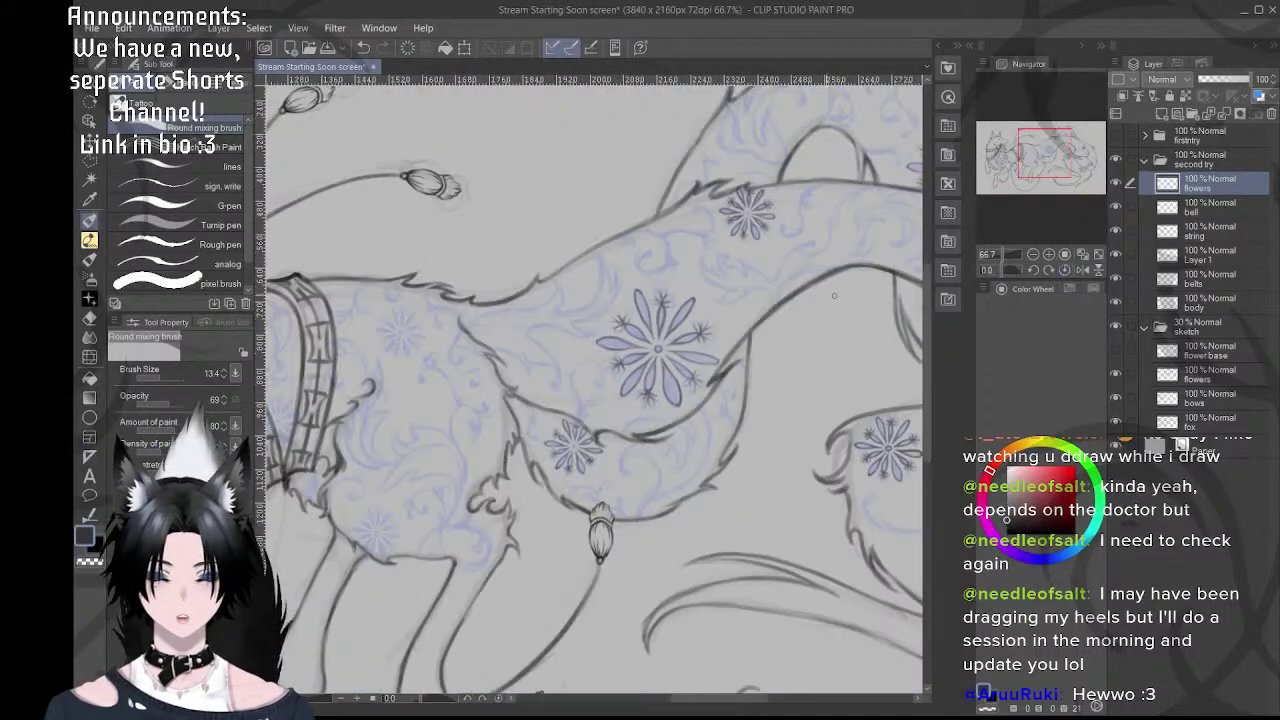
- Try the Paint and Blend brush at size 83.8 with layered test strokes in the empty area above the fox
key(e)
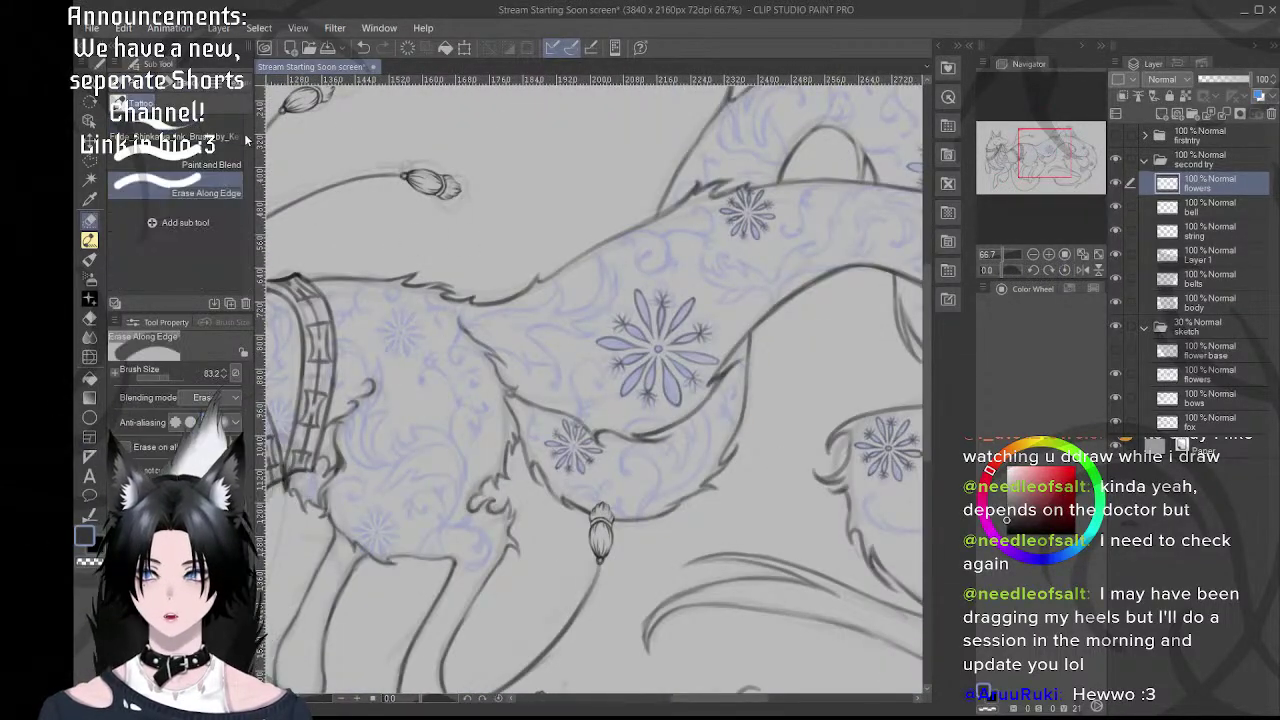
click(218, 162)
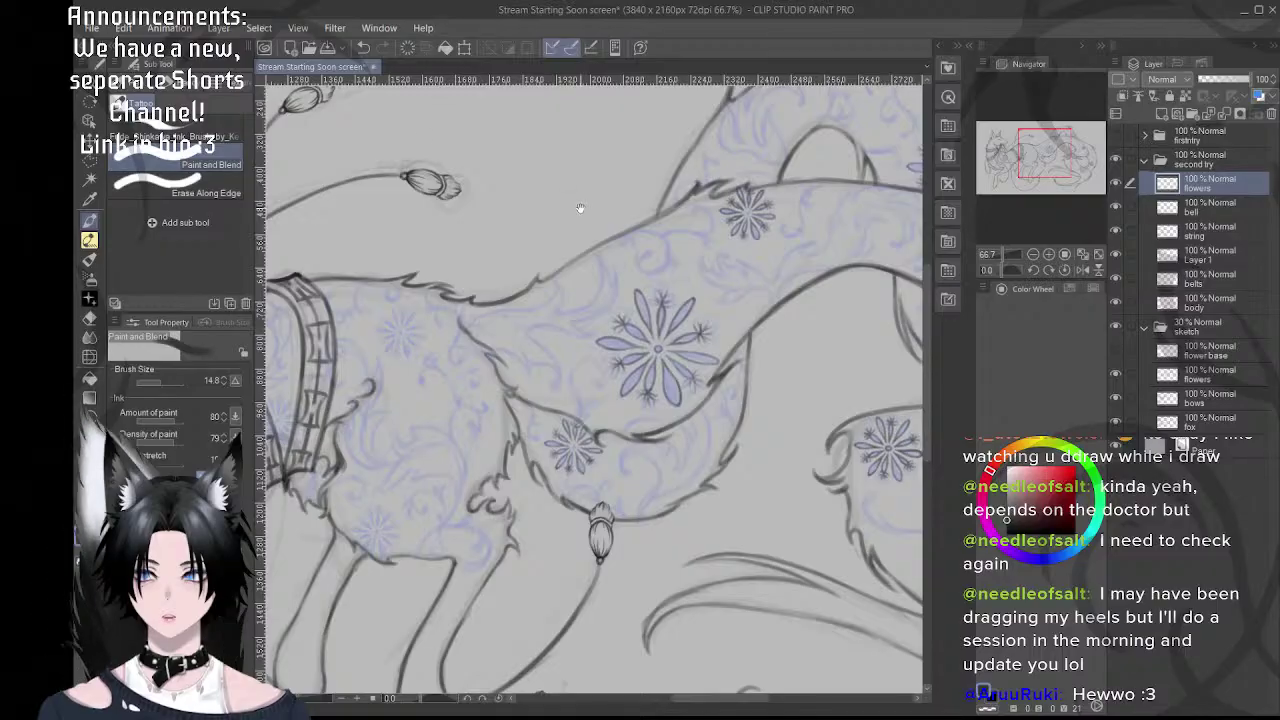
drag(508, 200, 646, 280)
drag(518, 286, 380, 451)
mouse_move(598, 332)
mouse_down()
mouse_move(524, 370)
mouse_move(526, 382)
mouse_move(528, 358)
mouse_move(585, 326)
mouse_move(572, 377)
mouse_move(564, 310)
mouse_move(552, 362)
mouse_move(550, 257)
mouse_move(512, 298)
mouse_move(496, 362)
mouse_move(491, 325)
mouse_move(490, 377)
mouse_move(509, 405)
mouse_move(528, 356)
mouse_move(522, 329)
mouse_move(542, 355)
mouse_move(532, 315)
mouse_move(513, 302)
mouse_move(475, 335)
mouse_move(502, 392)
mouse_move(563, 376)
mouse_move(574, 308)
mouse_move(494, 295)
mouse_move(599, 269)
mouse_move(545, 353)
mouse_move(520, 341)
mouse_move(530, 268)
mouse_up()
scroll(555, 367, up, 3)
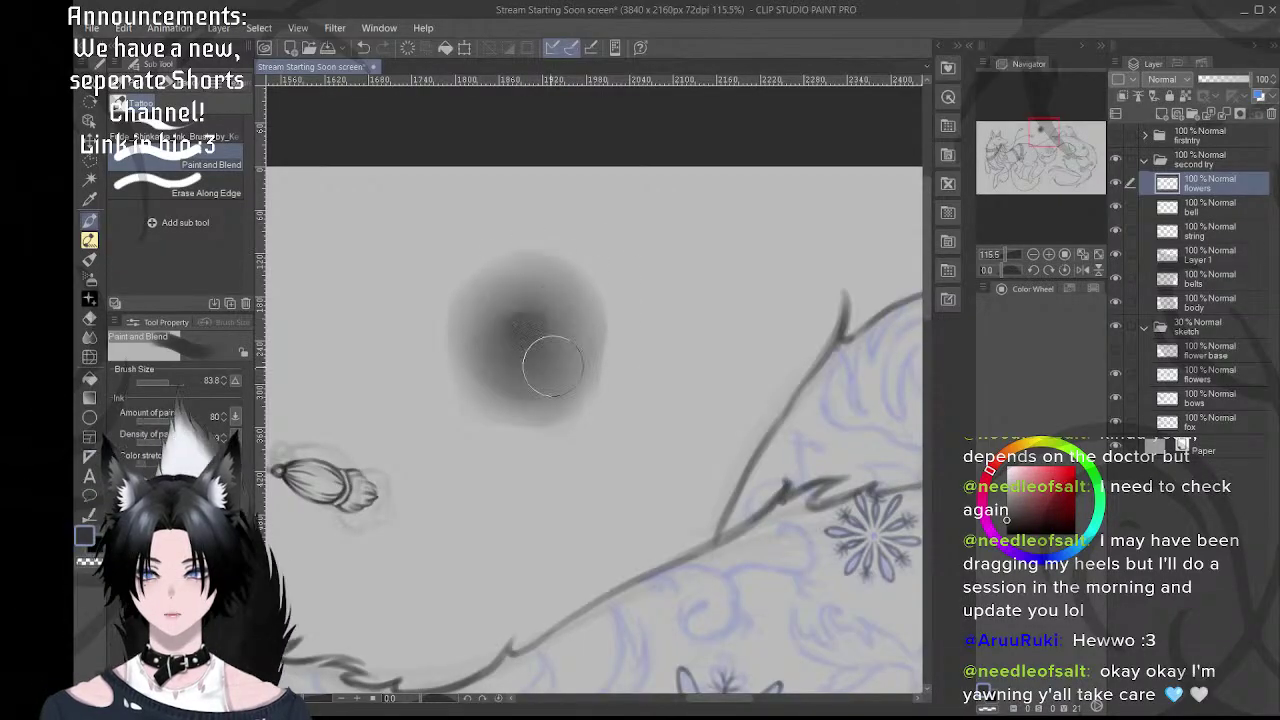
mouse_move(545, 353)
mouse_down()
mouse_move(489, 345)
mouse_move(562, 336)
mouse_move(500, 366)
mouse_move(530, 329)
mouse_move(467, 319)
mouse_move(535, 334)
mouse_move(501, 342)
mouse_up()
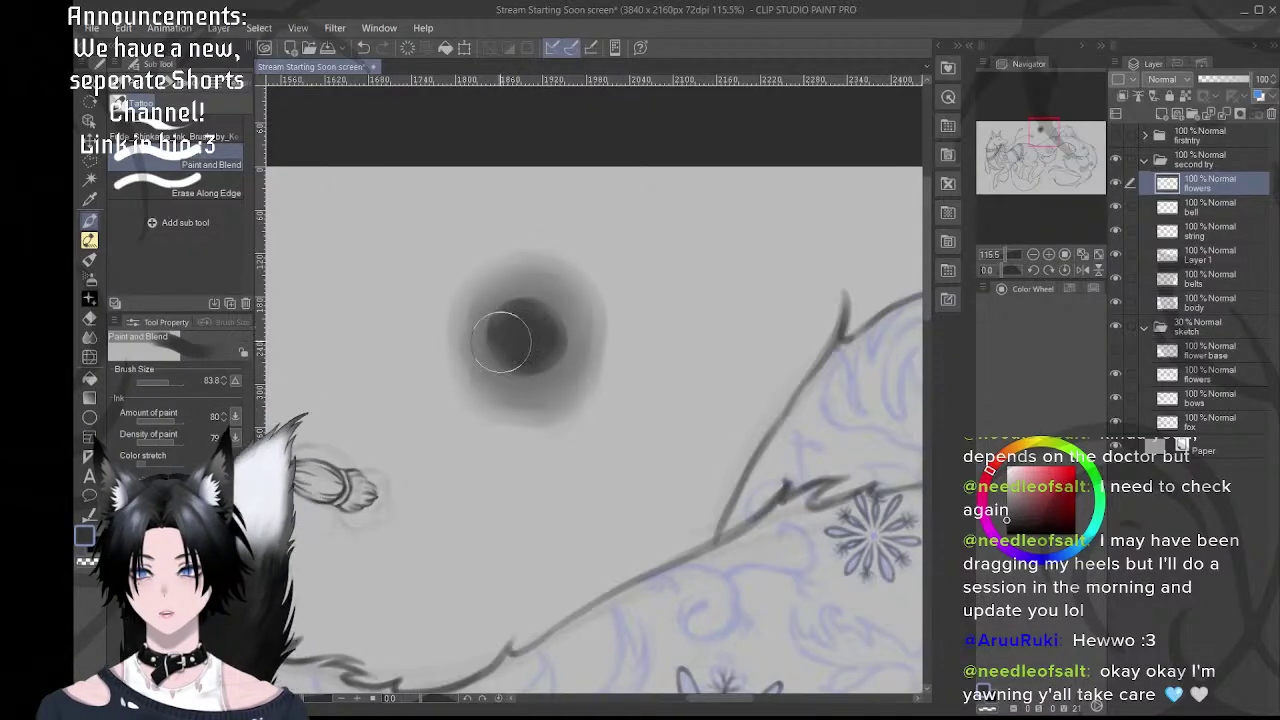
mouse_move(479, 278)
mouse_down()
mouse_move(557, 397)
mouse_move(584, 355)
mouse_move(469, 389)
mouse_move(491, 271)
mouse_move(564, 372)
mouse_move(581, 336)
mouse_move(591, 352)
mouse_move(463, 368)
mouse_move(516, 280)
mouse_up()
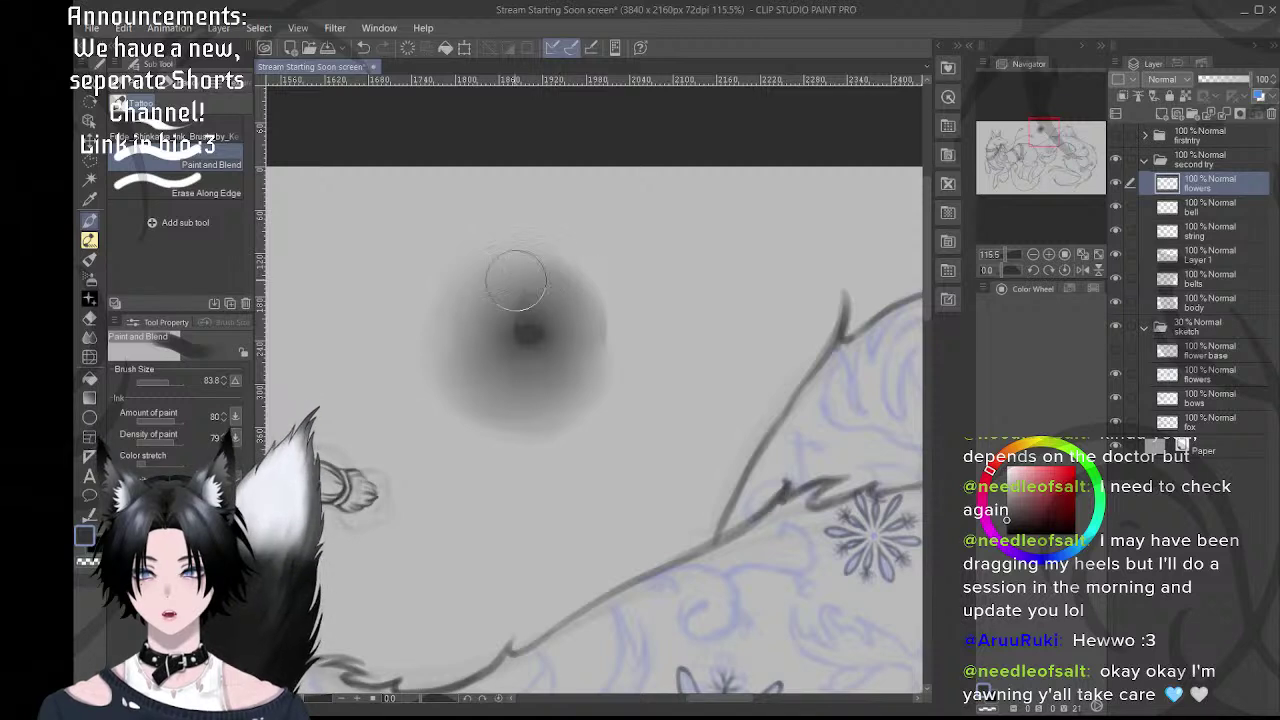
mouse_move(515, 365)
mouse_down()
mouse_move(533, 328)
mouse_move(532, 341)
mouse_move(500, 335)
mouse_move(536, 296)
mouse_move(563, 370)
mouse_move(477, 364)
mouse_move(542, 289)
mouse_move(506, 396)
mouse_move(560, 383)
mouse_up()
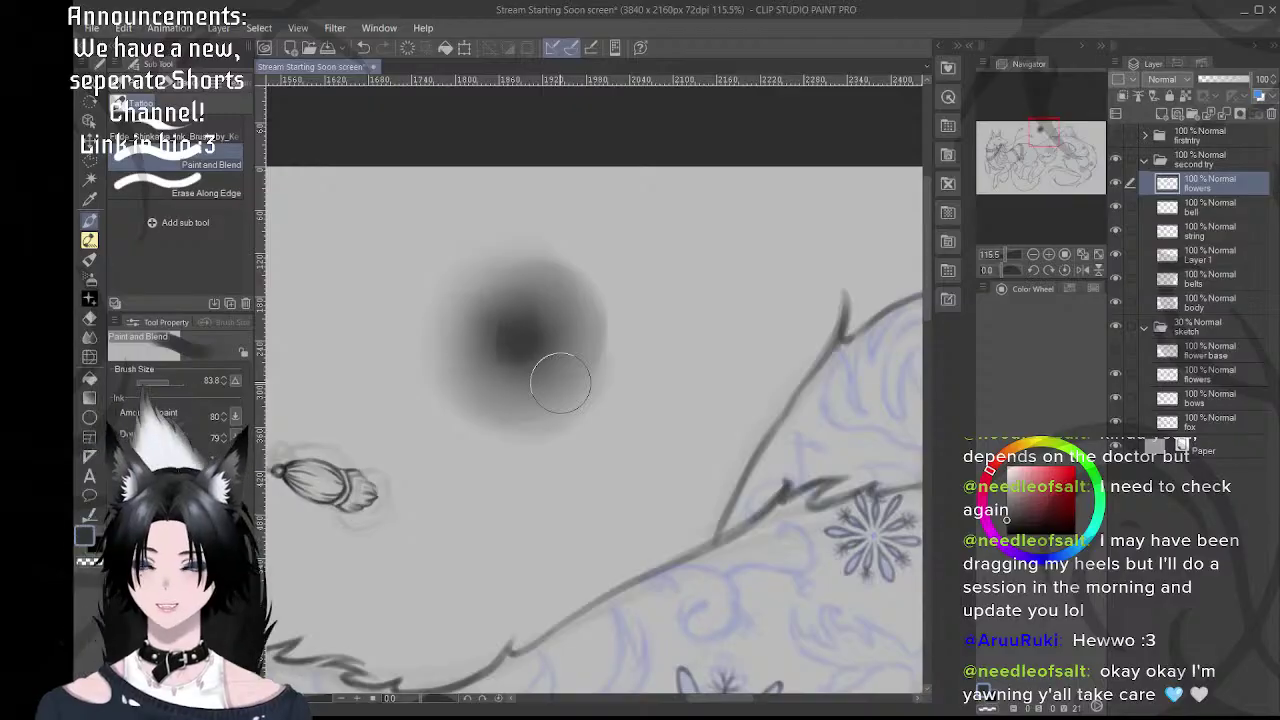
- Erase the dark test blob above the fox with the Hard eraser at size 265, and return to the Round mixing brush
key(e)
scroll(660, 376, down, 5)
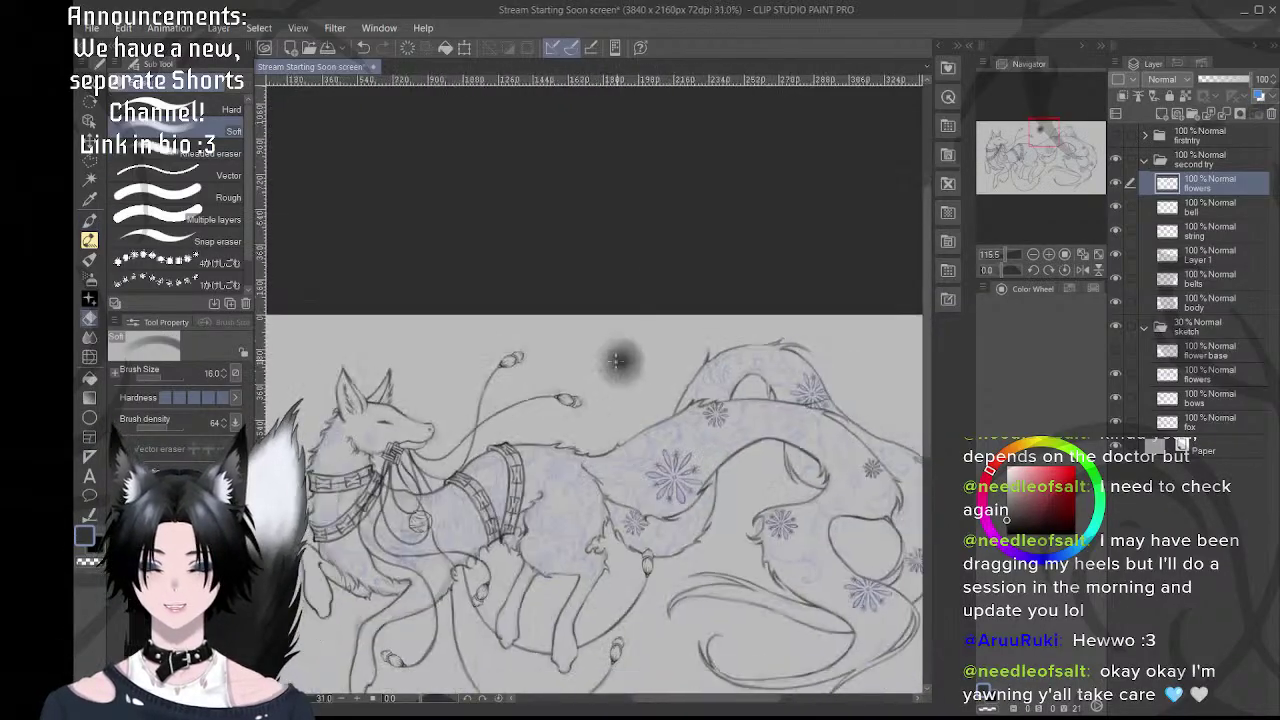
scroll(673, 390, down, 2)
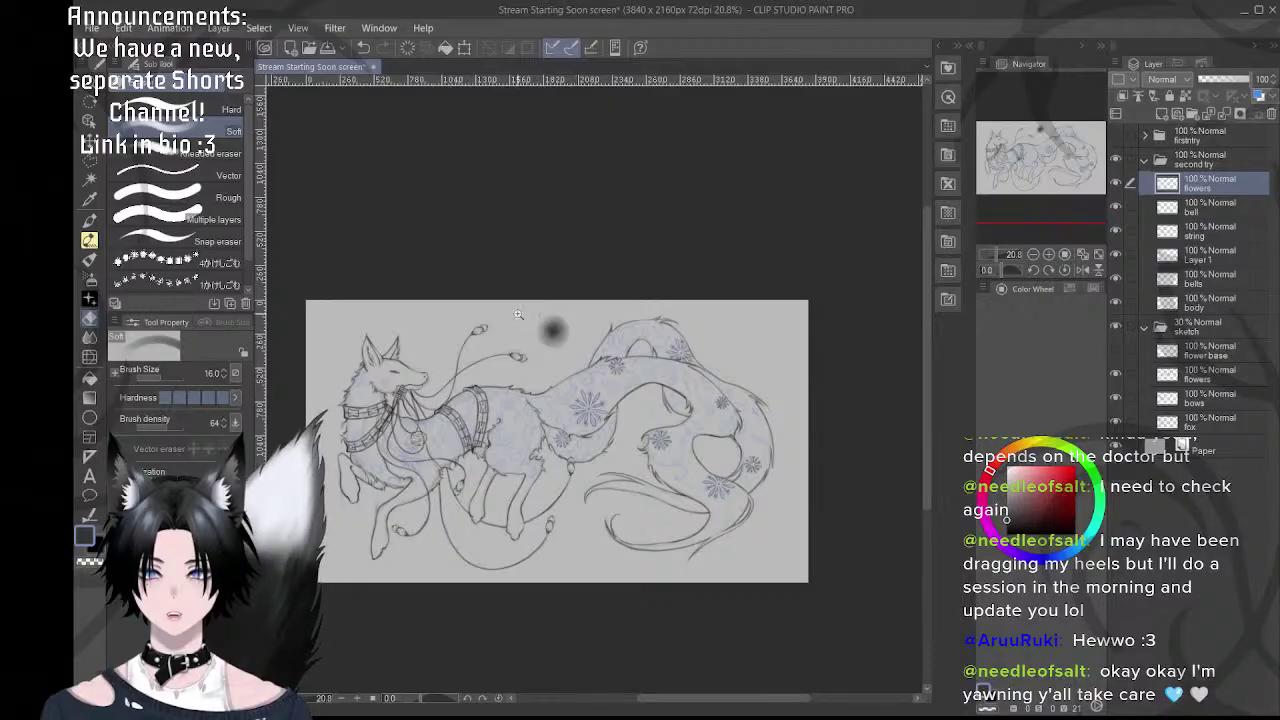
scroll(560, 312, up, 2)
click(205, 110)
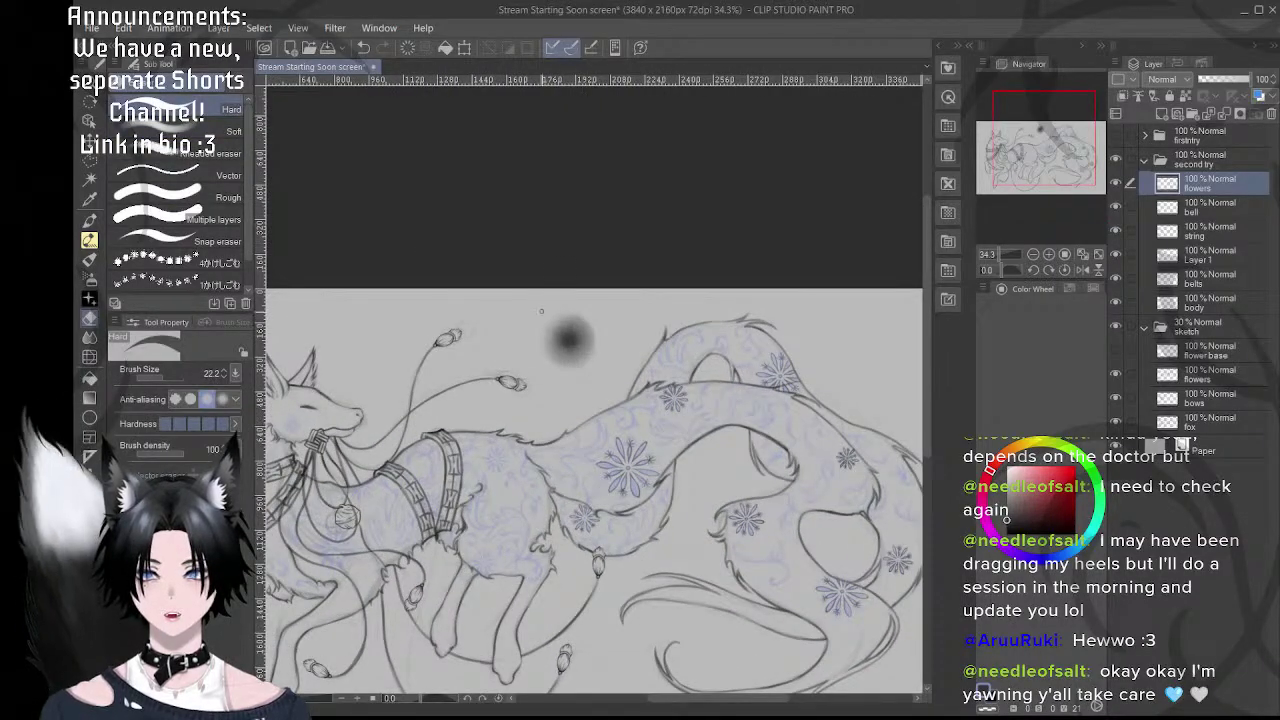
mouse_move(543, 309)
ctrl+alt+mouse_down()
mouse_move(583, 346)
mouse_move(543, 354)
mouse_move(555, 306)
ctrl+alt+mouse_up()
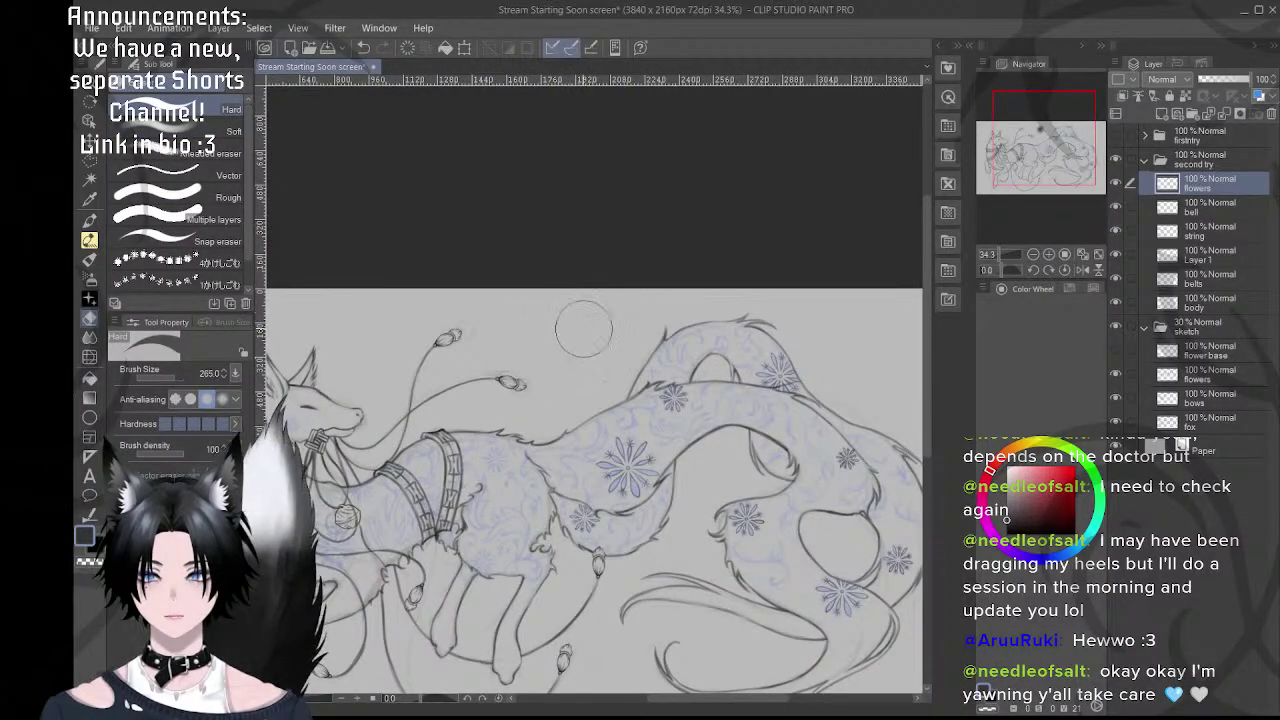
key(p)
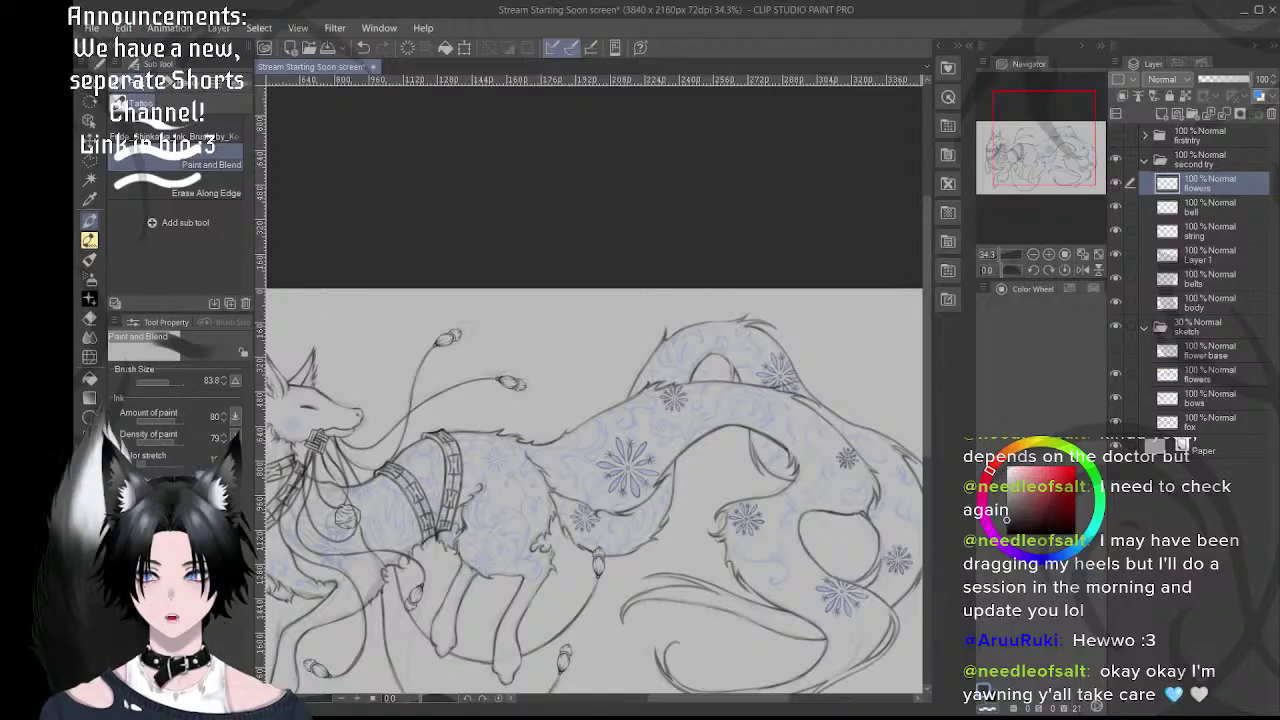
key(b)
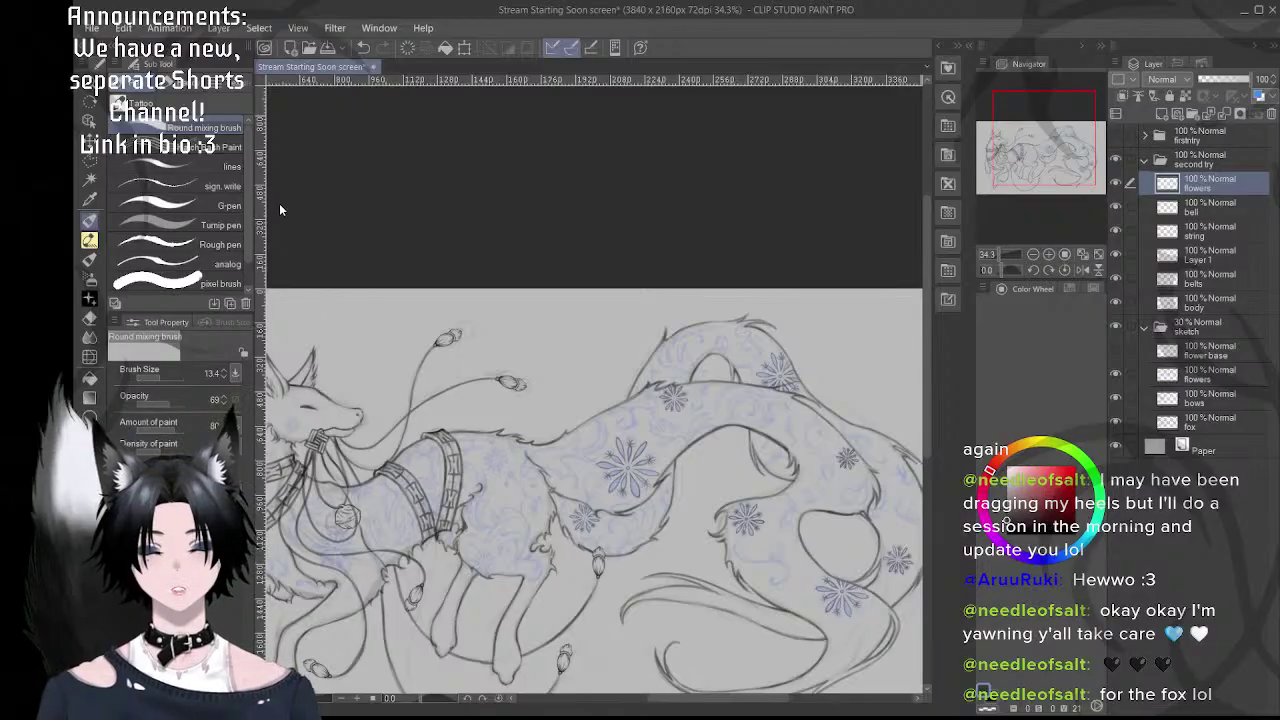
- Examine the inked flowers and the remaining blue swirl sketch across the fox's head, body and tail
scroll(725, 413, up, 3)
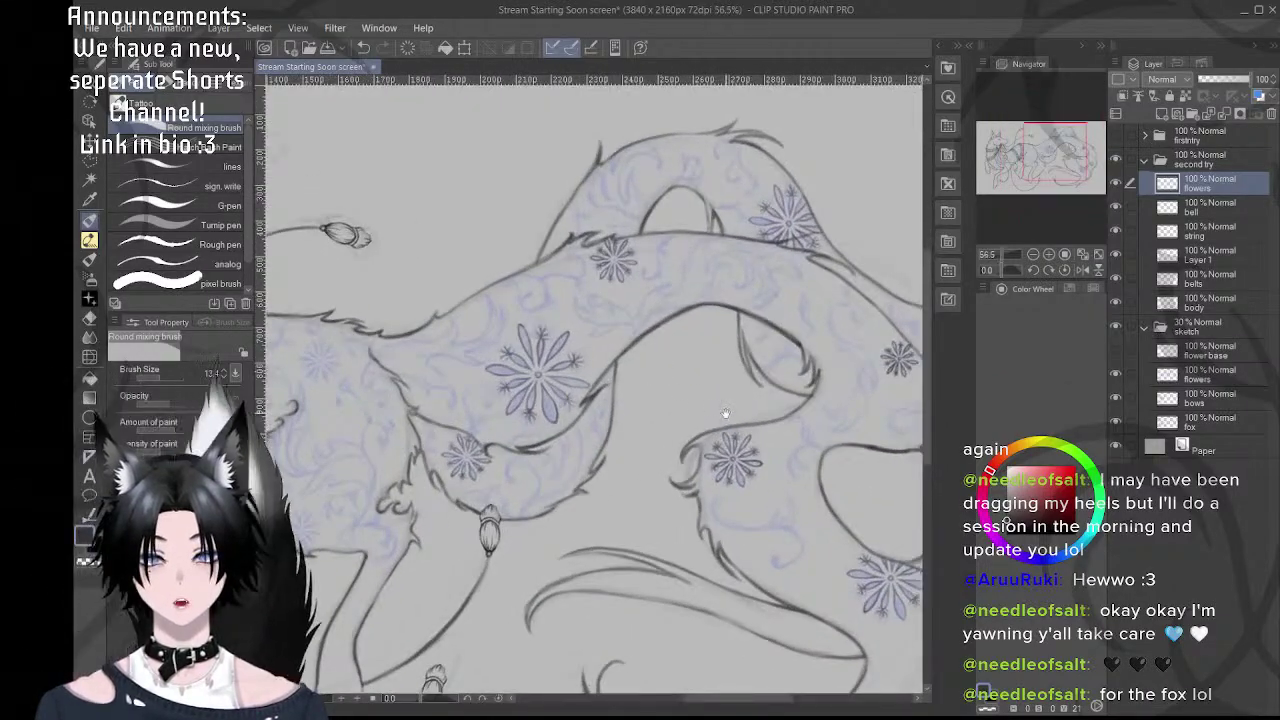
drag(725, 413, 560, 328)
drag(318, 325, 756, 407)
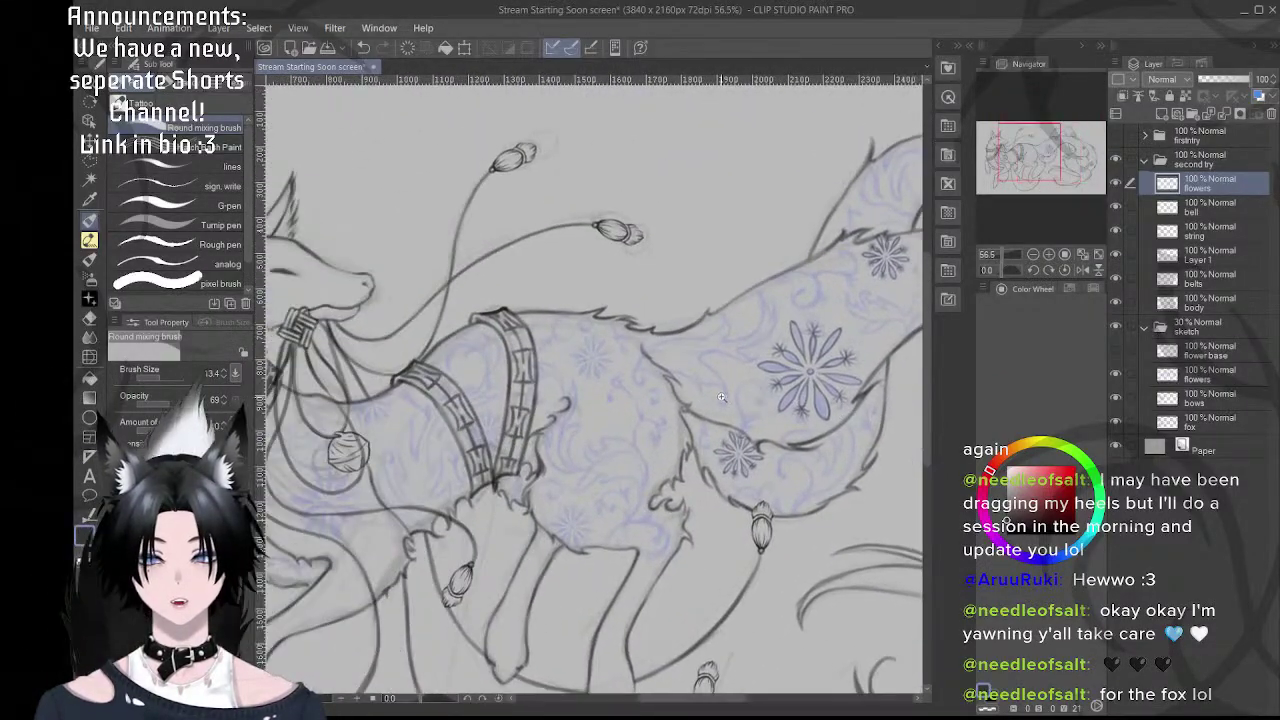
scroll(721, 397, down, 2)
scroll(705, 354, up, 4)
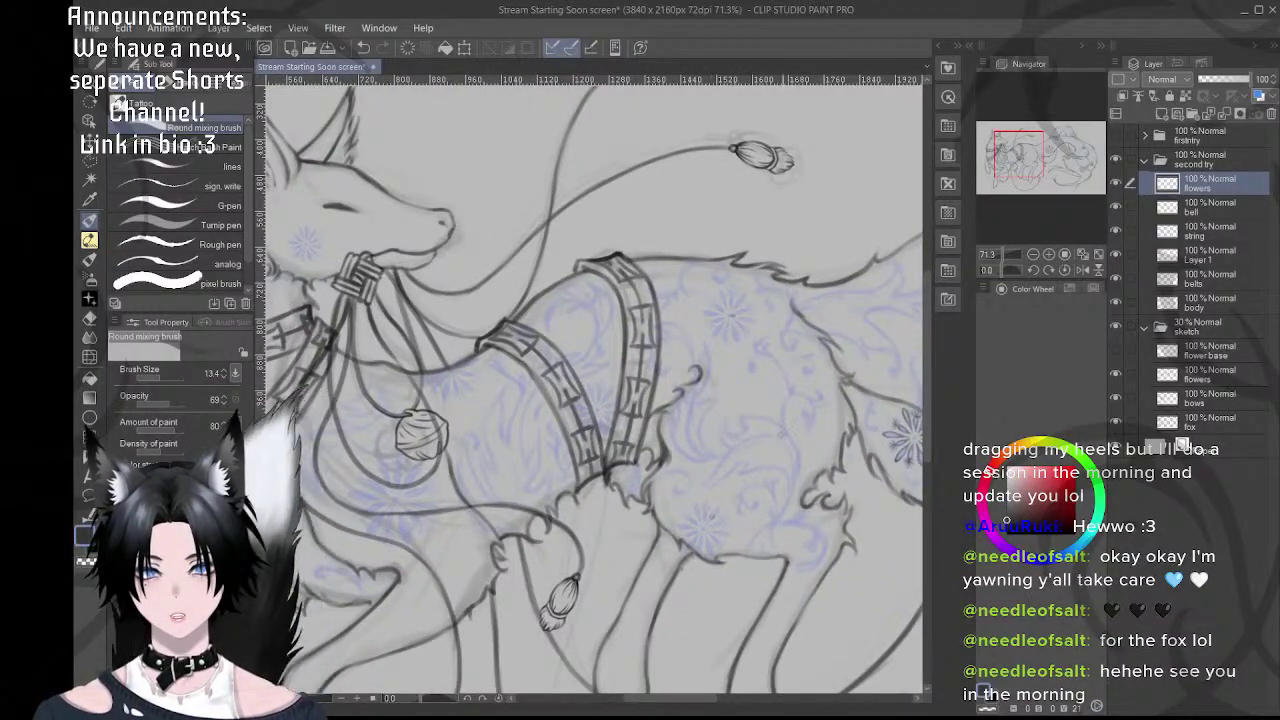
scroll(625, 450, left, 5)
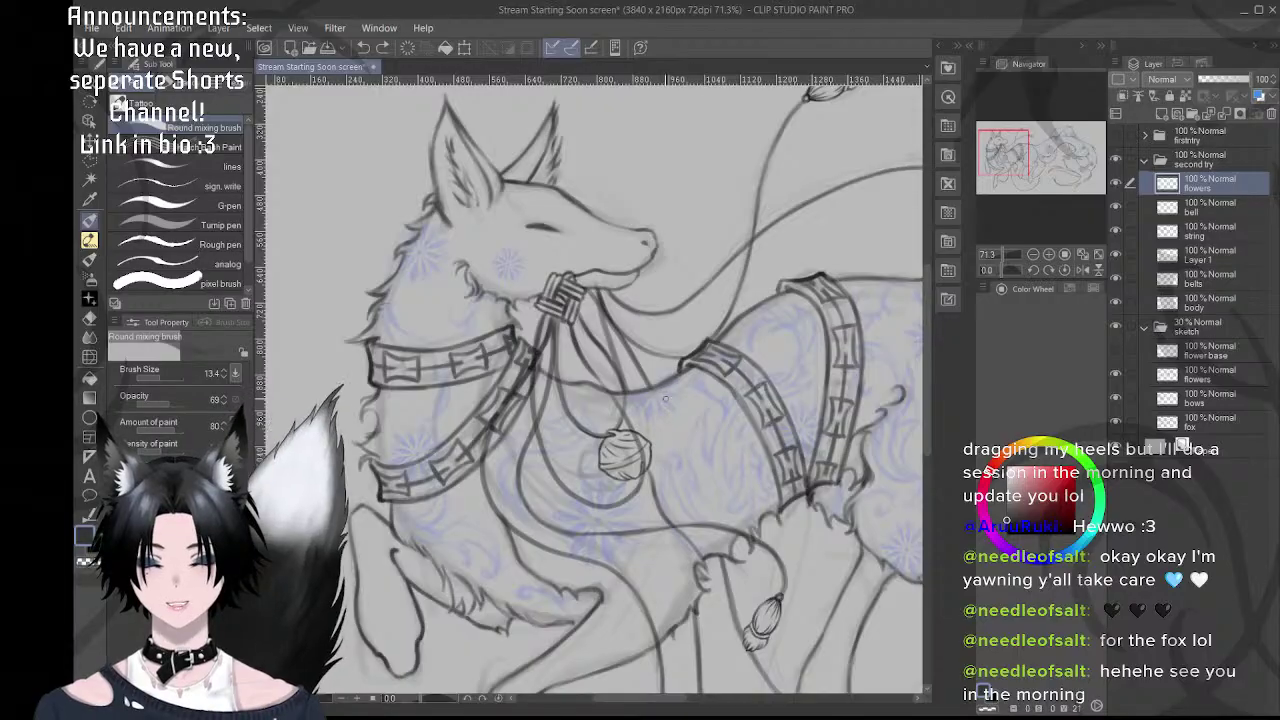
scroll(716, 453, right, 6)
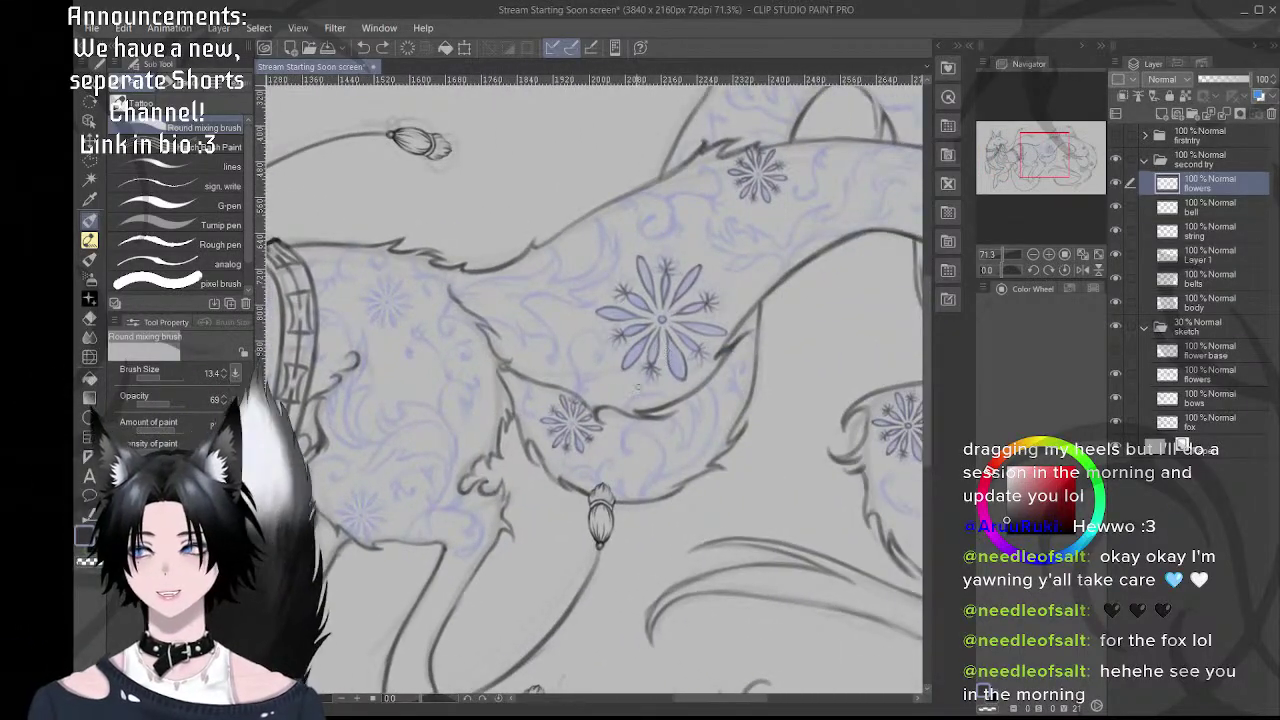
scroll(700, 395, right, 5)
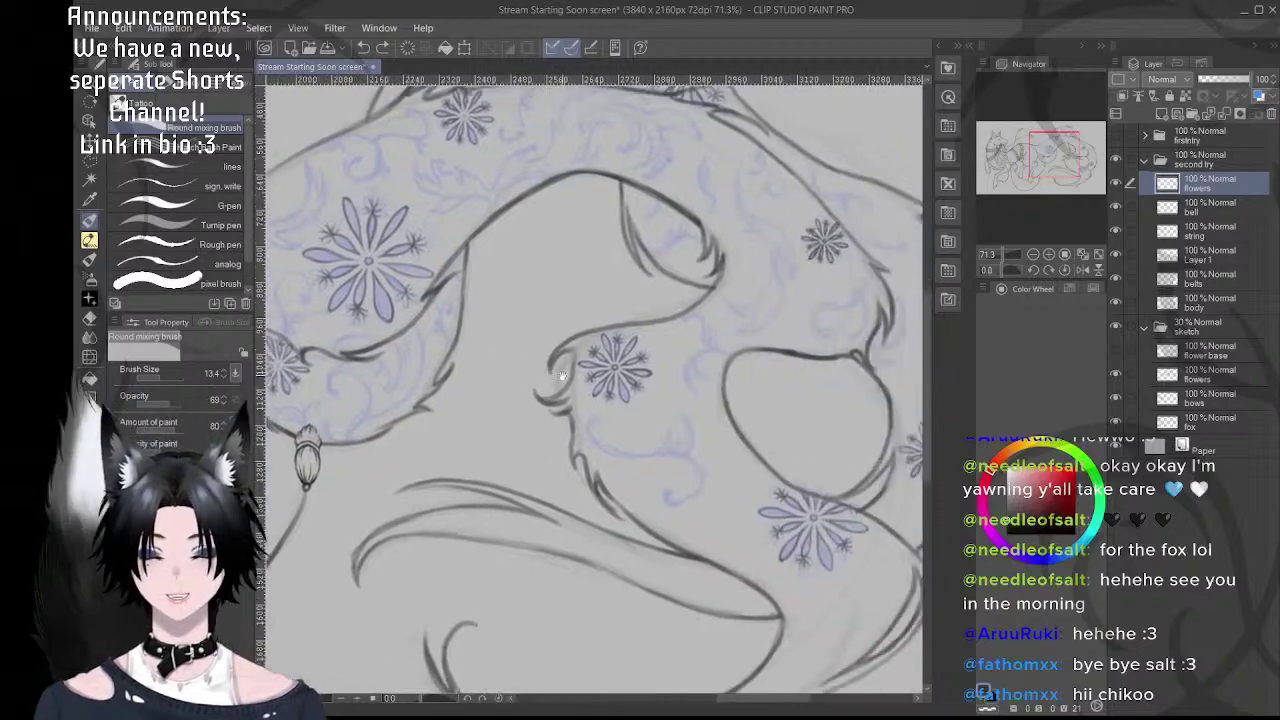
- Ink the curled start of the blue swirl below the small tail flower at brush size 18.6, undoing the first thicker stroke
drag(660, 451, 603, 428)
key(r)
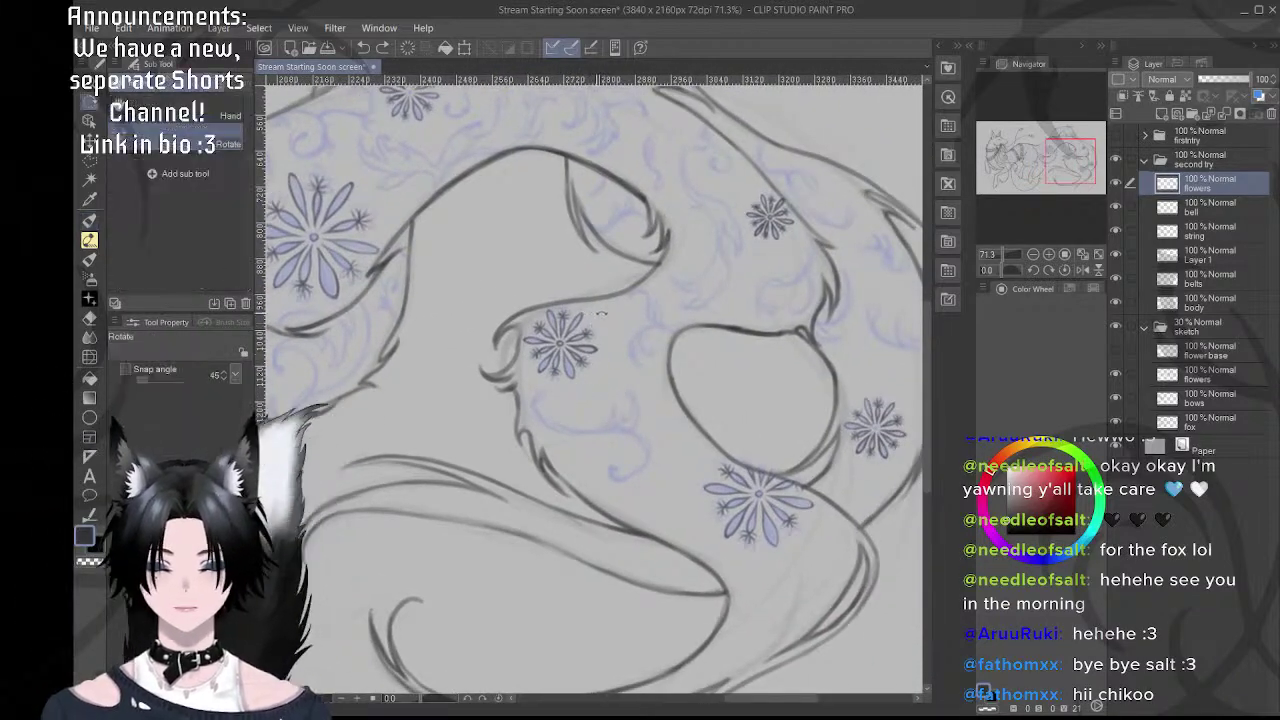
mouse_move(598, 303)
mouse_down()
mouse_move(649, 321)
mouse_move(635, 312)
mouse_up()
key(p)
scroll(530, 360, up, 2)
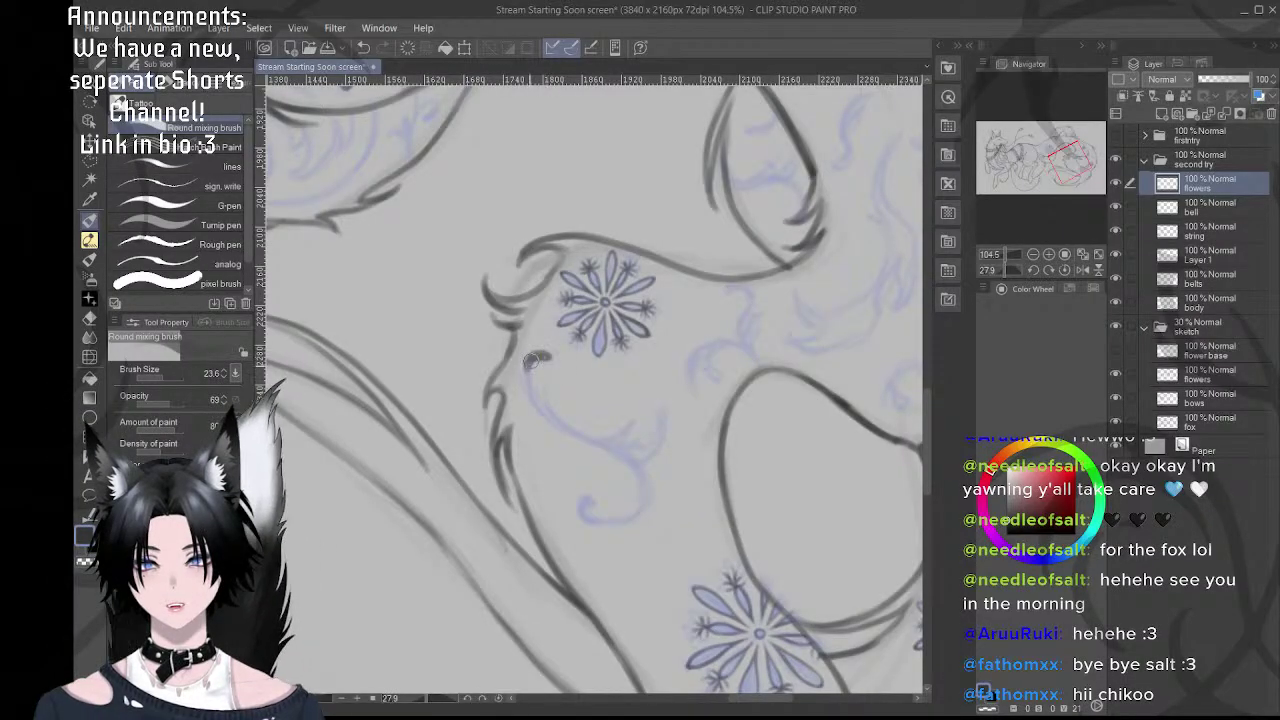
key(ctrl+z)
key(bracketleft)
mouse_move(548, 356)
mouse_down()
mouse_move(534, 395)
mouse_move(531, 360)
mouse_move(543, 410)
mouse_up()
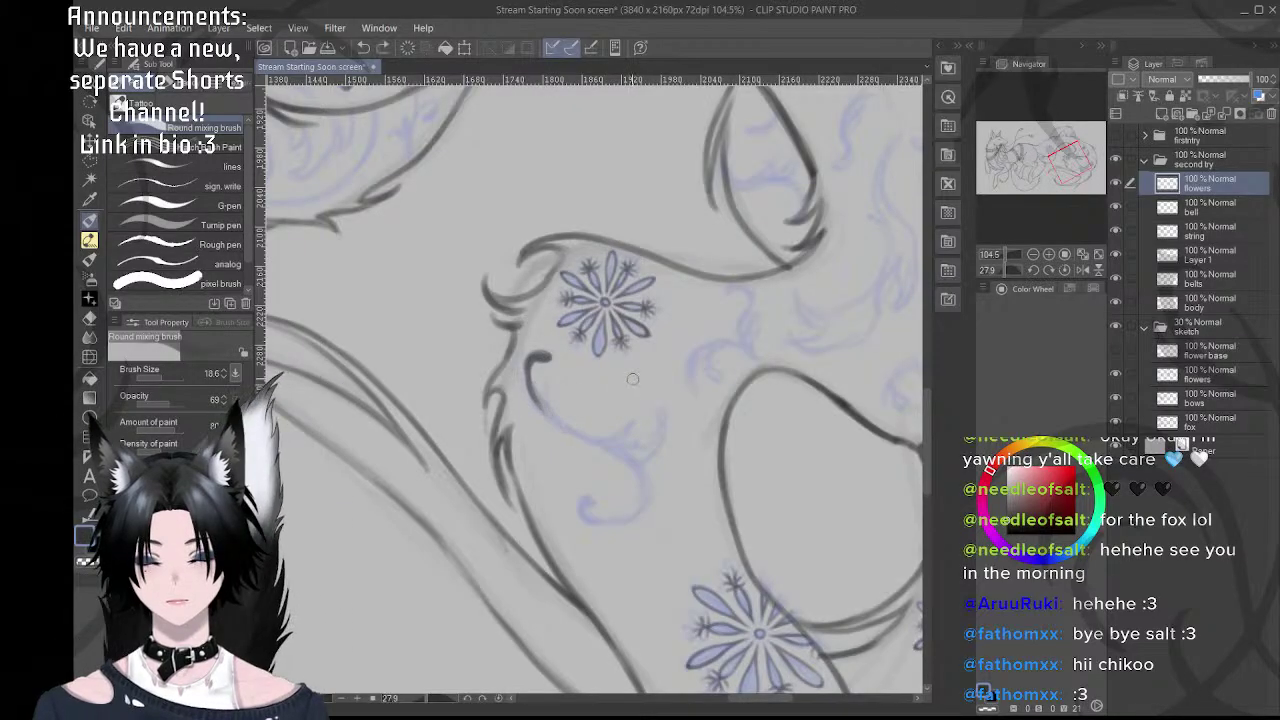
- Extend the inked swirl from its curled start along the sketched stem to the lower bend
key(r)
mouse_move(621, 333)
mouse_down()
mouse_move(625, 283)
mouse_move(685, 321)
mouse_up()
drag(581, 434, 601, 418)
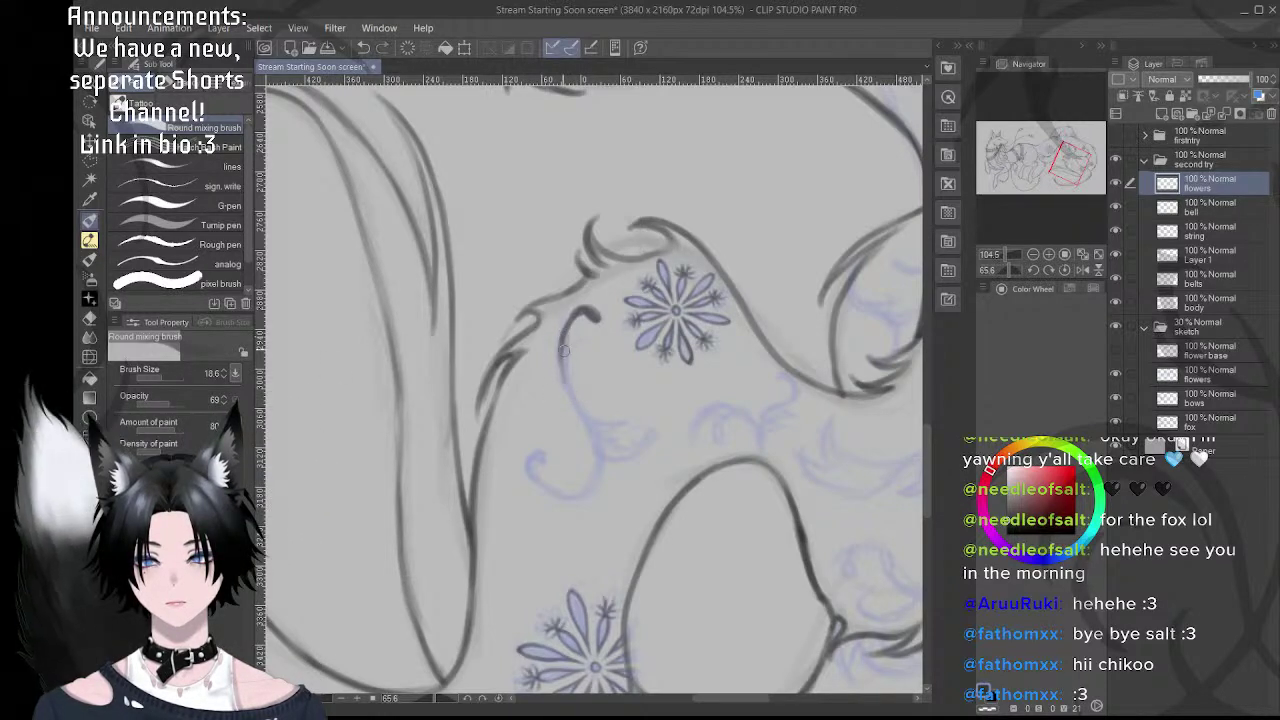
mouse_move(569, 325)
mouse_down()
mouse_move(562, 364)
mouse_move(584, 414)
mouse_up()
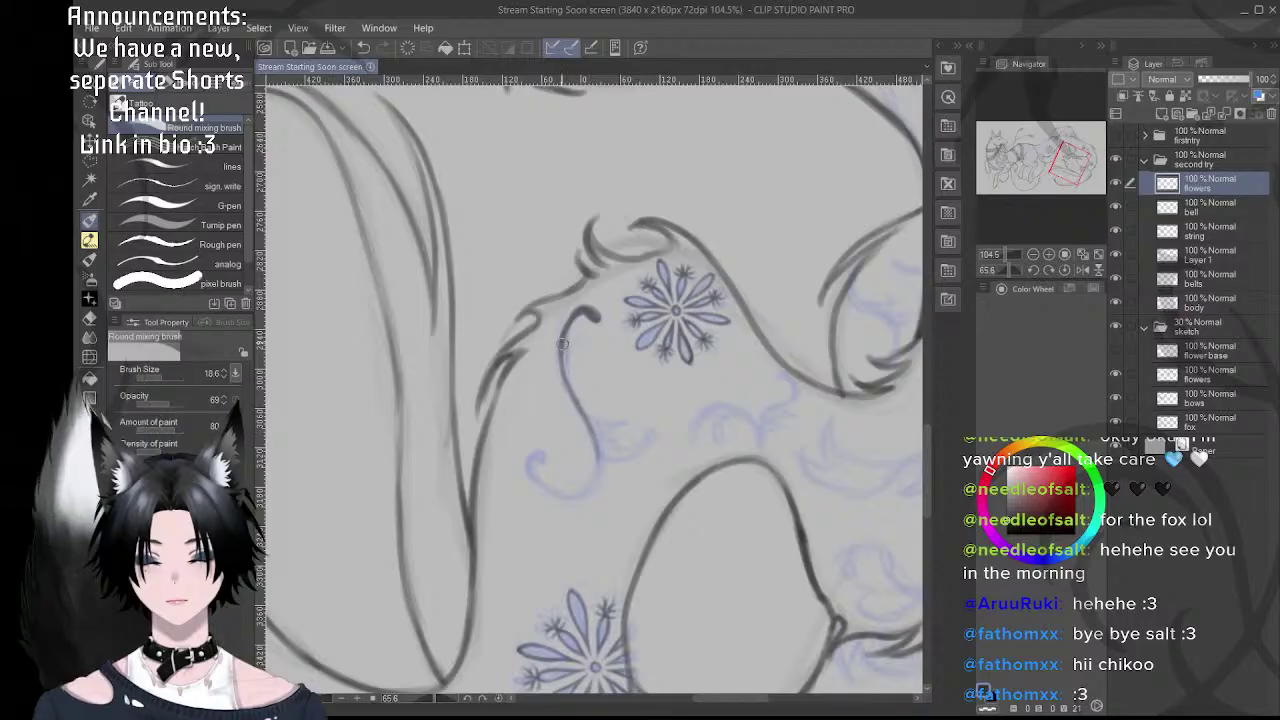
mouse_move(563, 343)
mouse_down()
mouse_move(580, 410)
mouse_move(610, 420)
mouse_move(600, 470)
mouse_up()
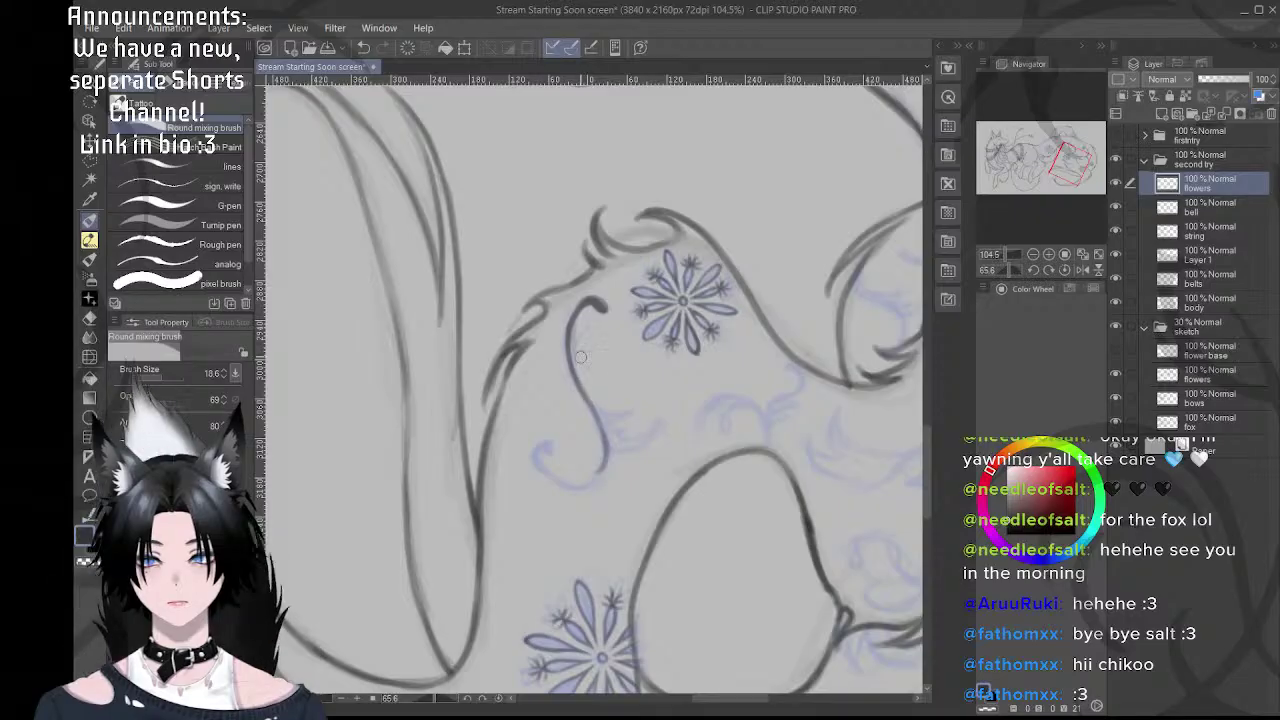
- Ink the opposite end of the swirl as a rounded curl joined to the stem, using brush size 25.3
key(r)
mouse_move(563, 328)
mouse_down()
mouse_move(594, 320)
mouse_move(707, 349)
mouse_move(754, 471)
mouse_up()
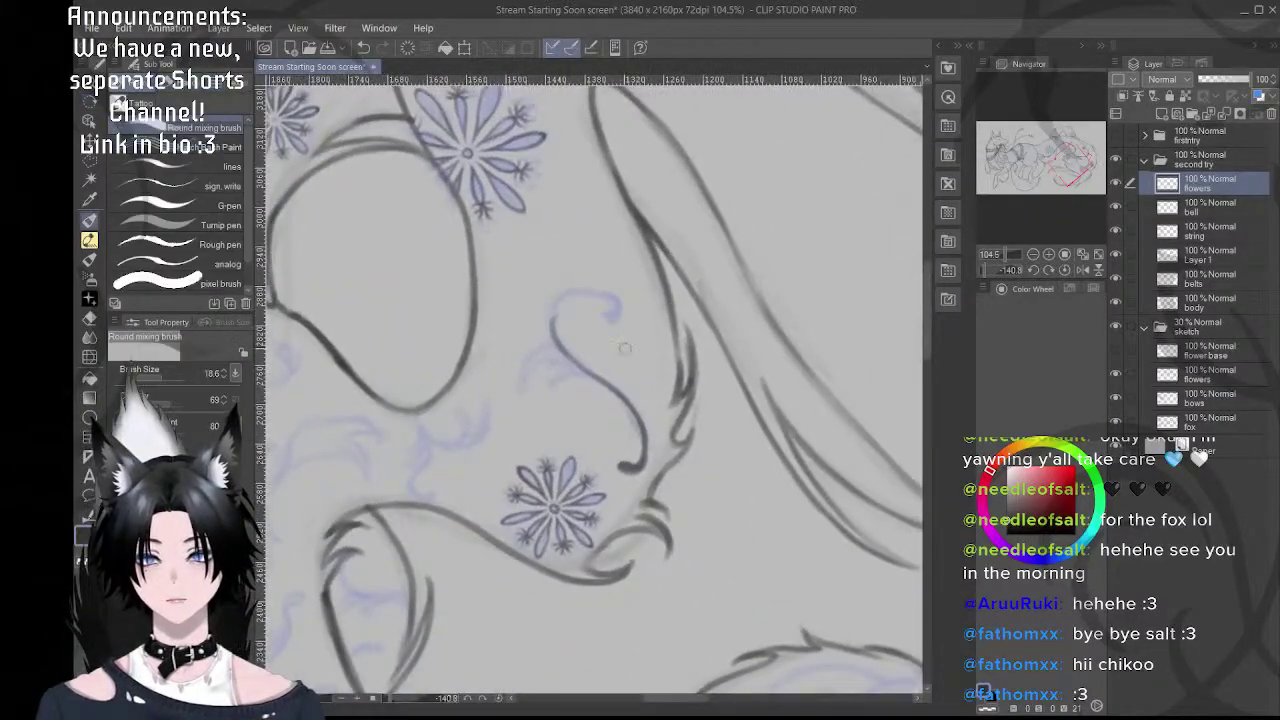
mouse_move(605, 347)
mouse_down()
mouse_move(612, 391)
mouse_move(619, 360)
mouse_up()
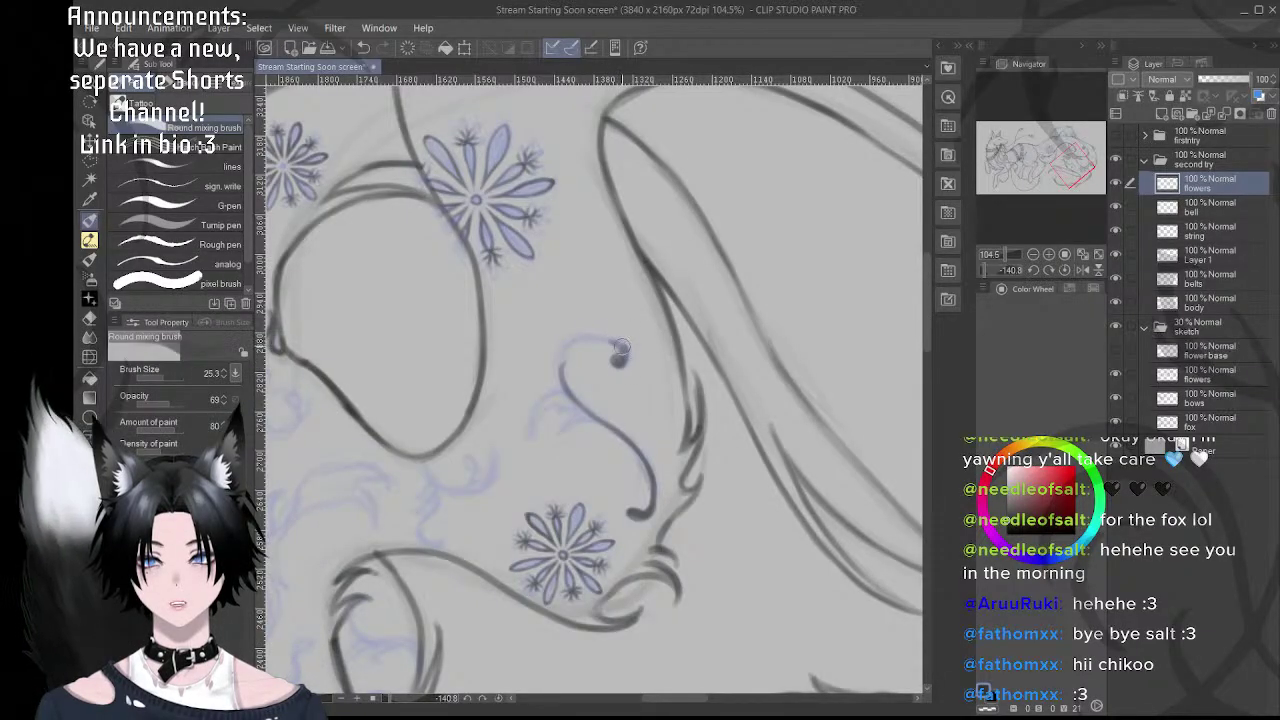
drag(587, 345, 604, 352)
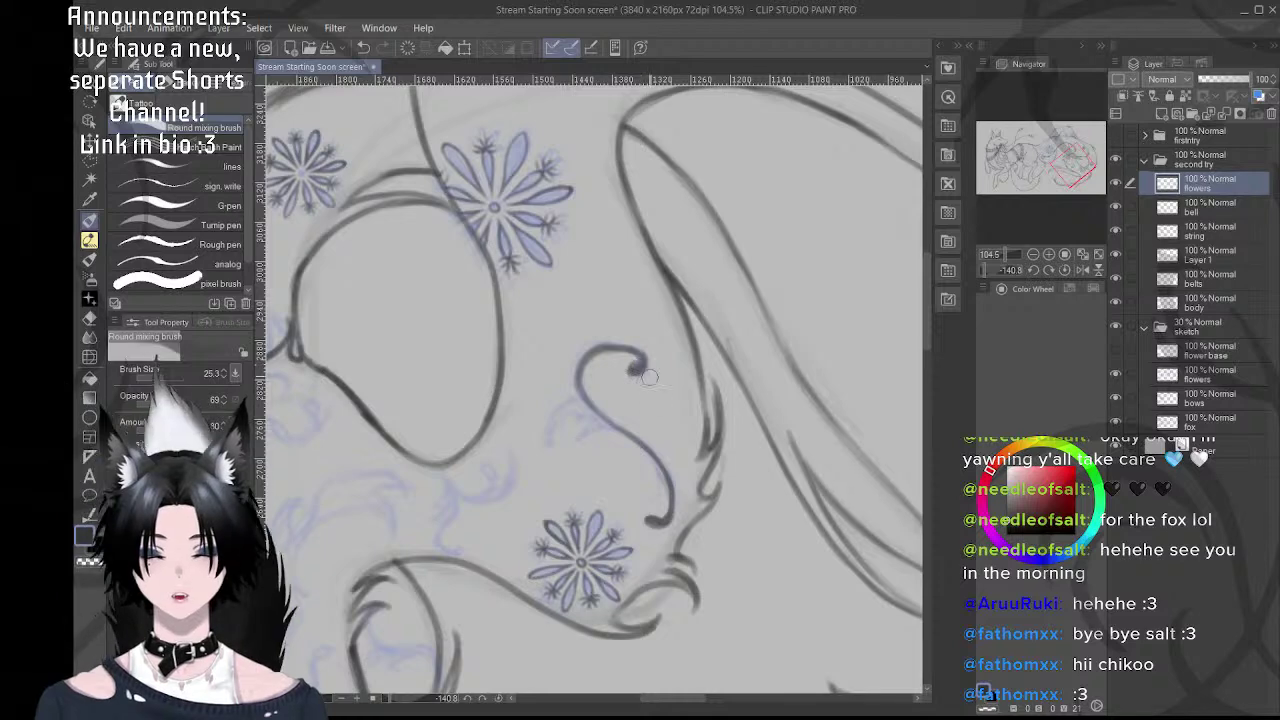
- Clean up the edges of the inked swirl with the Soft eraser at size 11.4, and return to the Round mixing brush
key(e)
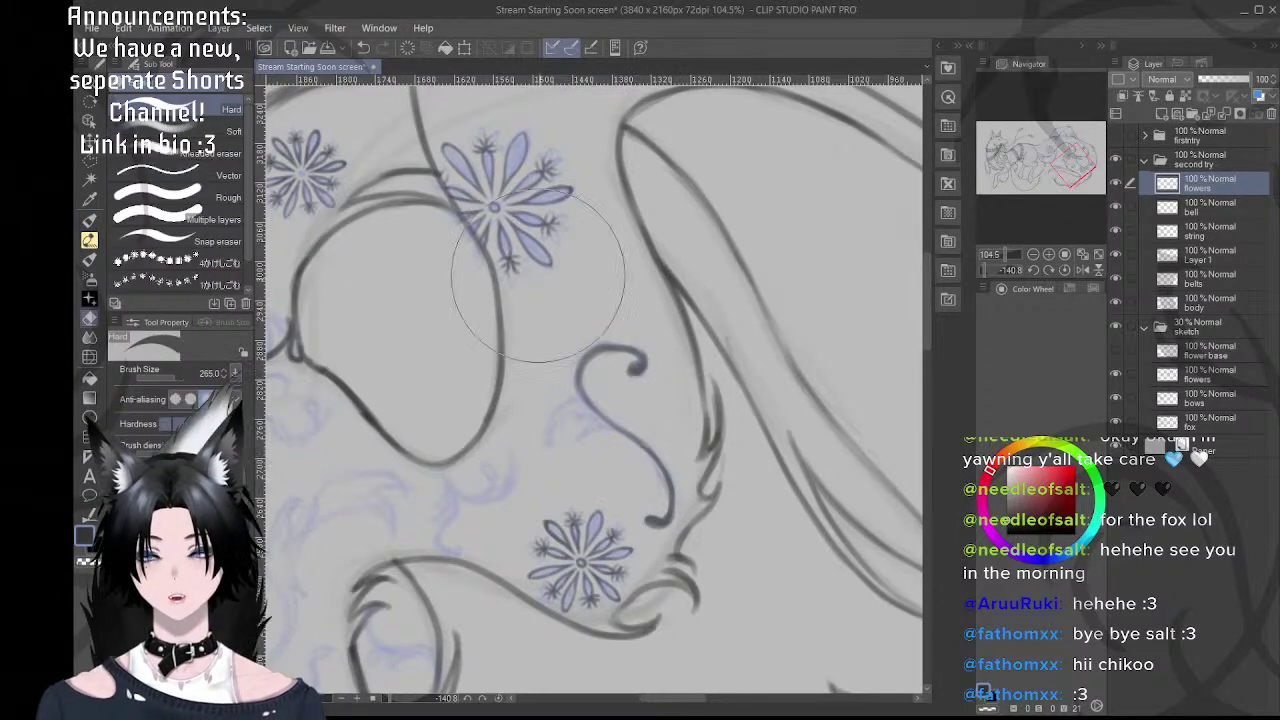
click(225, 131)
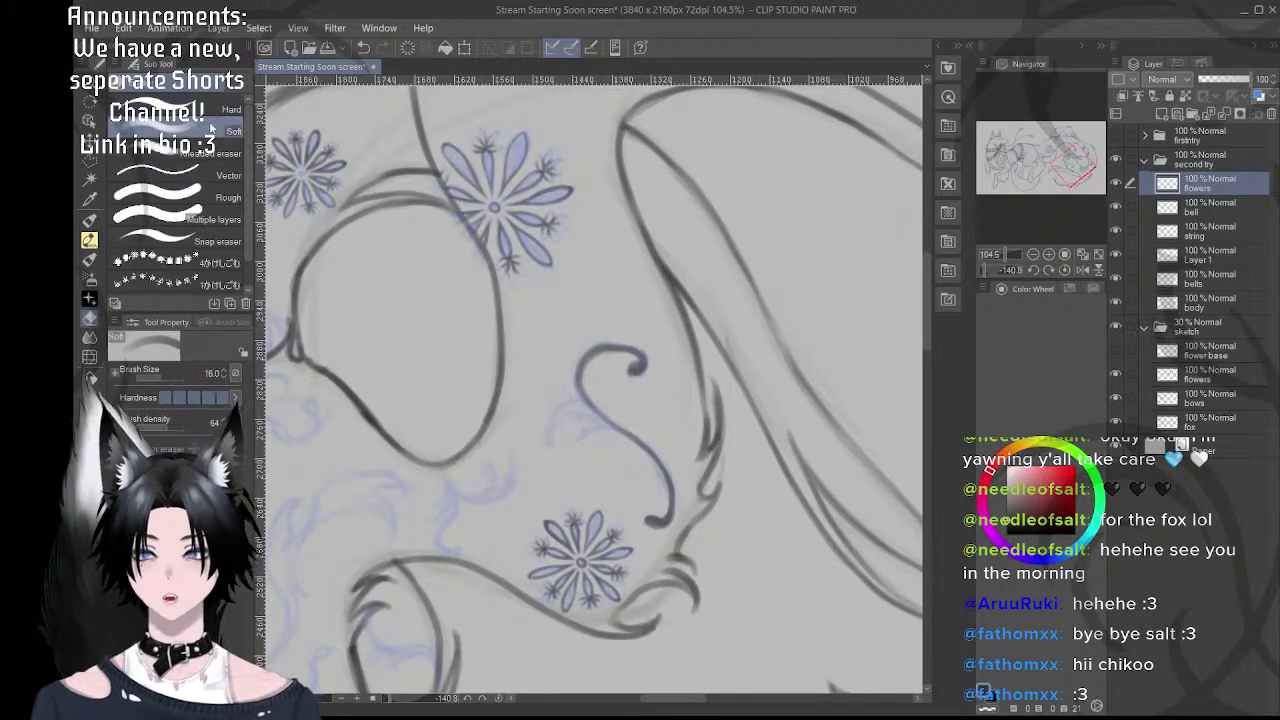
scroll(639, 348, up, 3)
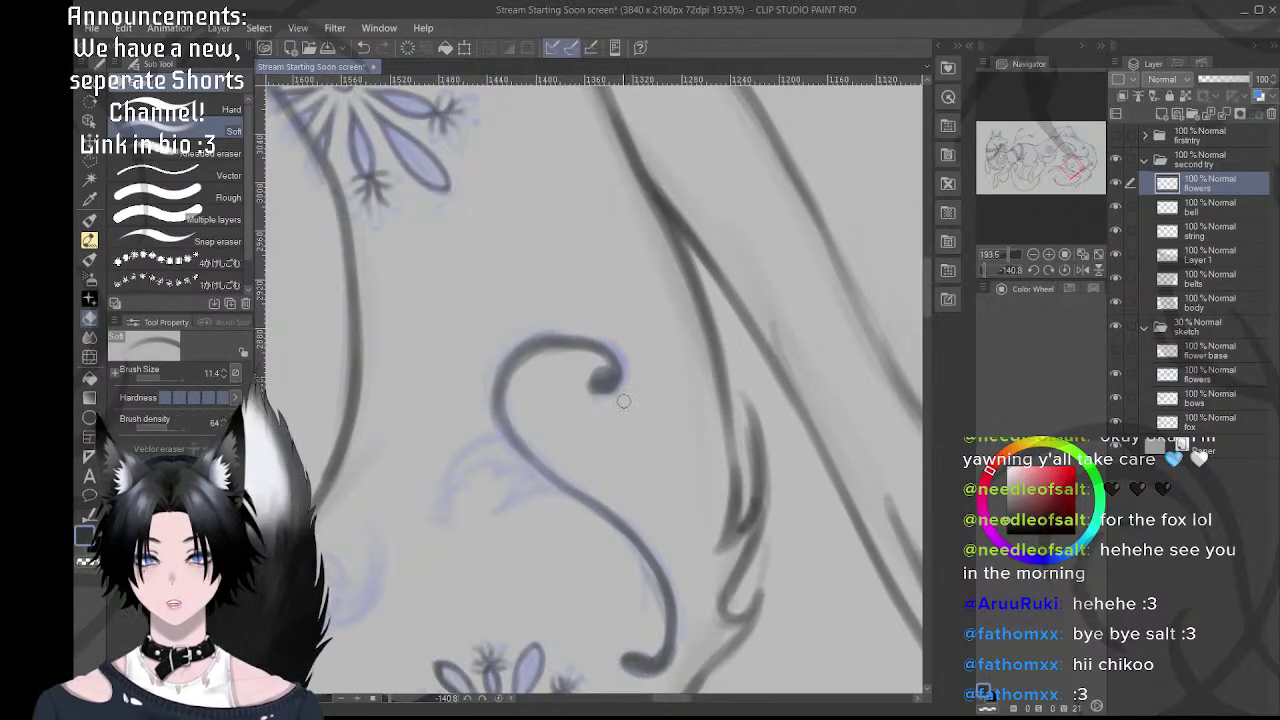
drag(662, 382, 649, 383)
drag(592, 309, 720, 345)
drag(512, 397, 525, 394)
drag(525, 346, 569, 364)
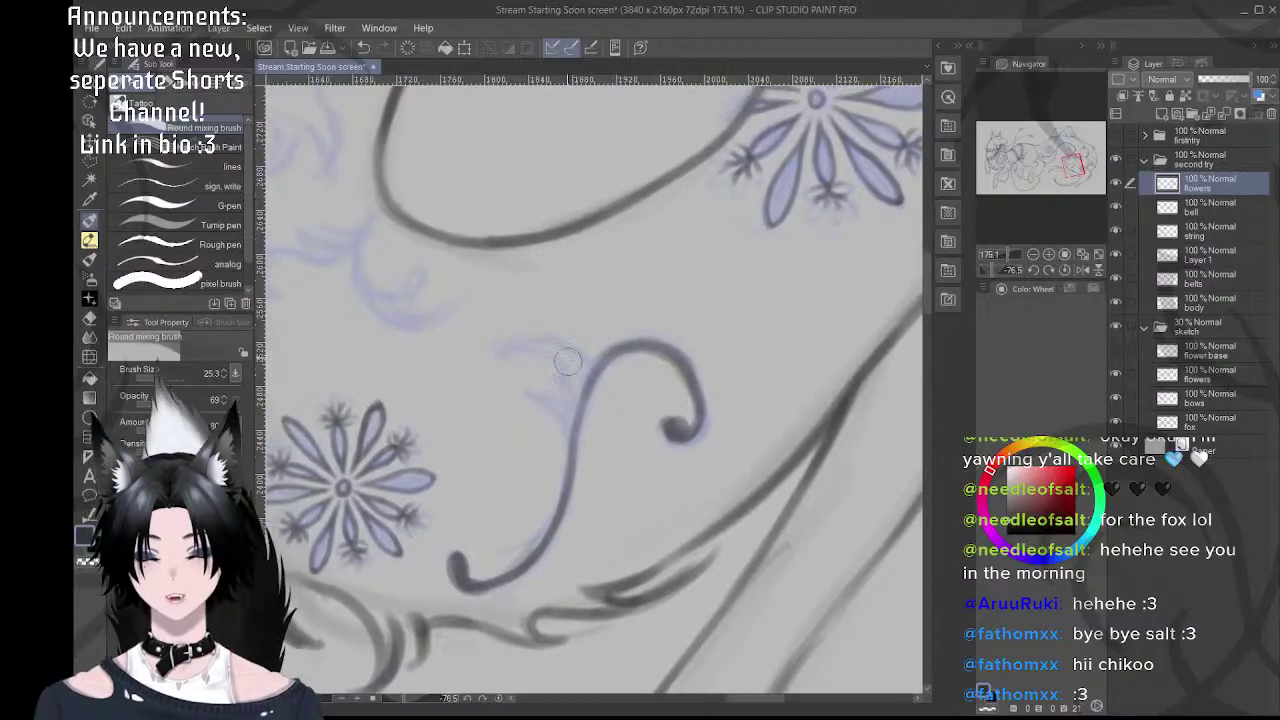
- Ink the pointed leaf and curved offshoot branching from the swirl's stem, using brush size 19.6
mouse_move(572, 289)
mouse_down()
mouse_move(614, 303)
mouse_move(581, 342)
mouse_up()
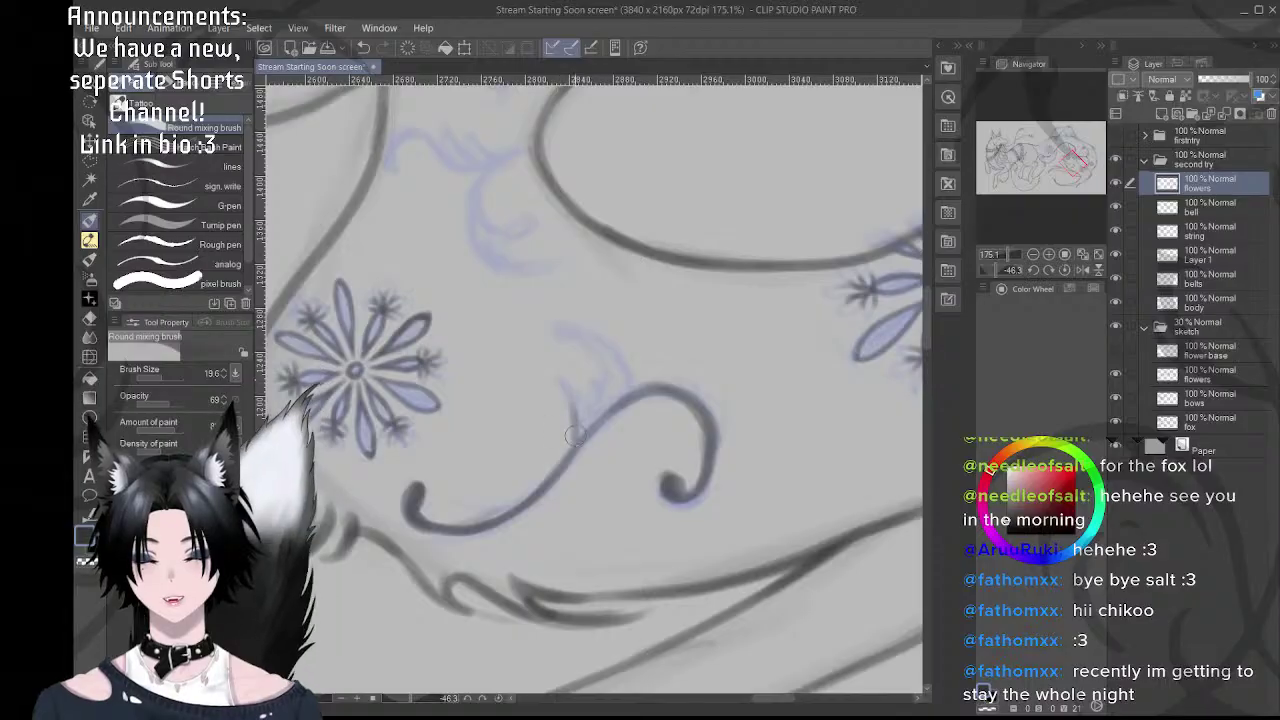
drag(563, 384, 576, 436)
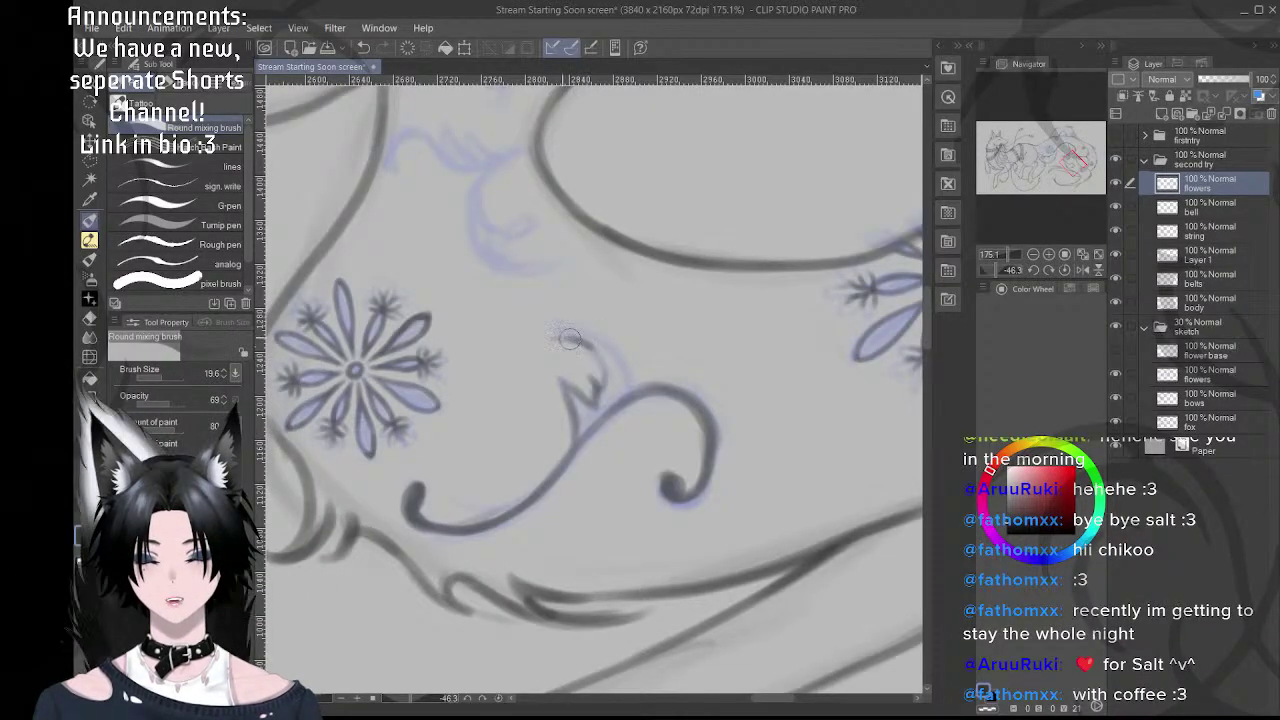
drag(597, 337, 583, 367)
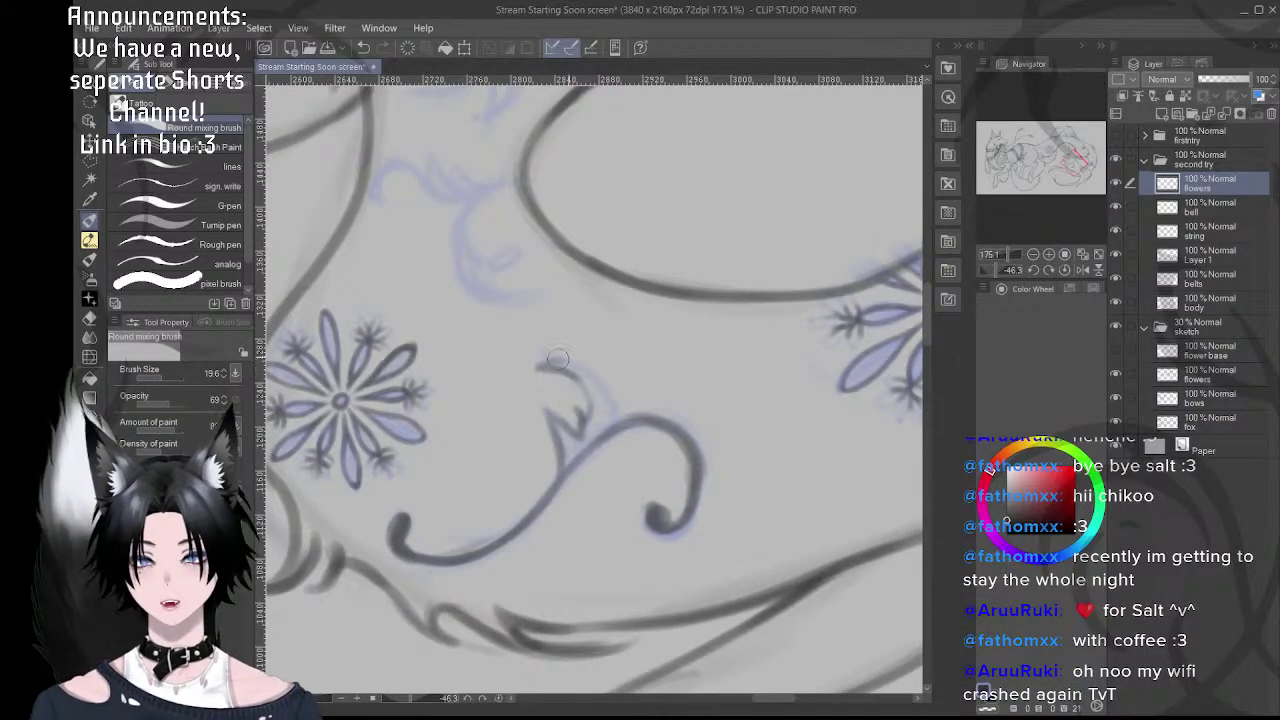
drag(546, 363, 590, 378)
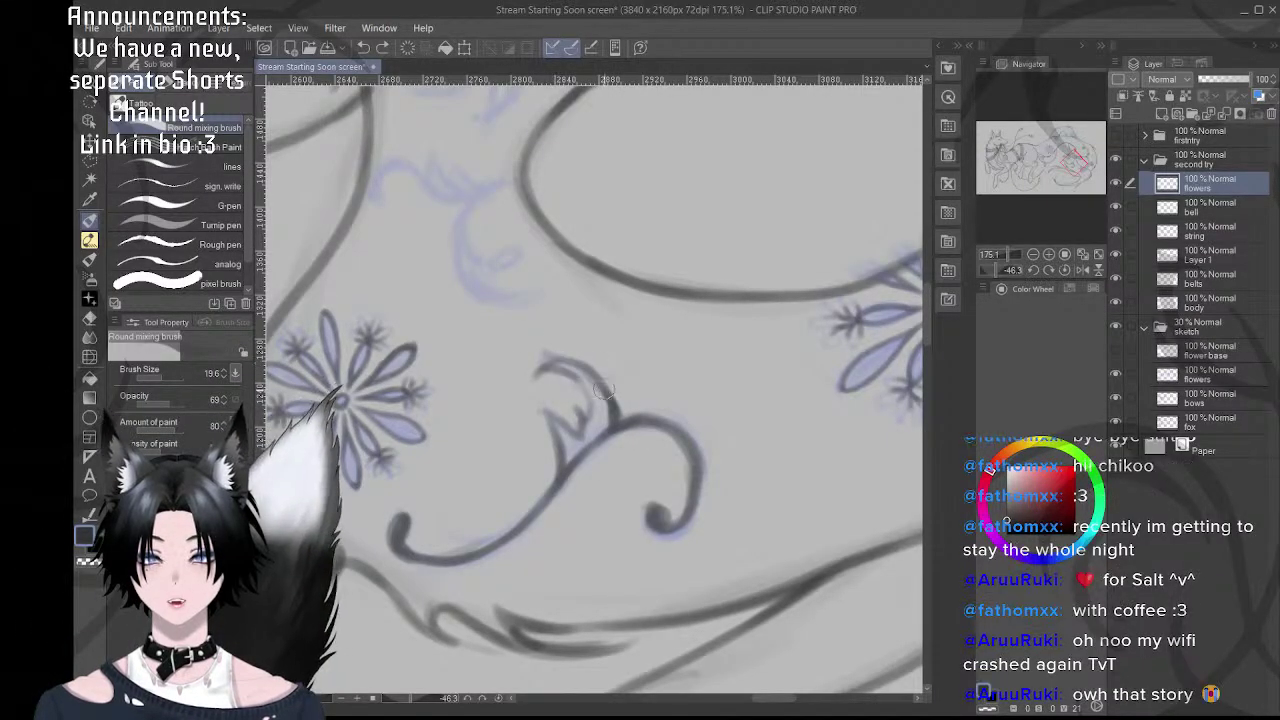
drag(570, 364, 607, 412)
- Ink the hooked end and wavy stem of the small swirl between the tail's two loops, redoing the first stem stroke
scroll(620, 426, down, 4)
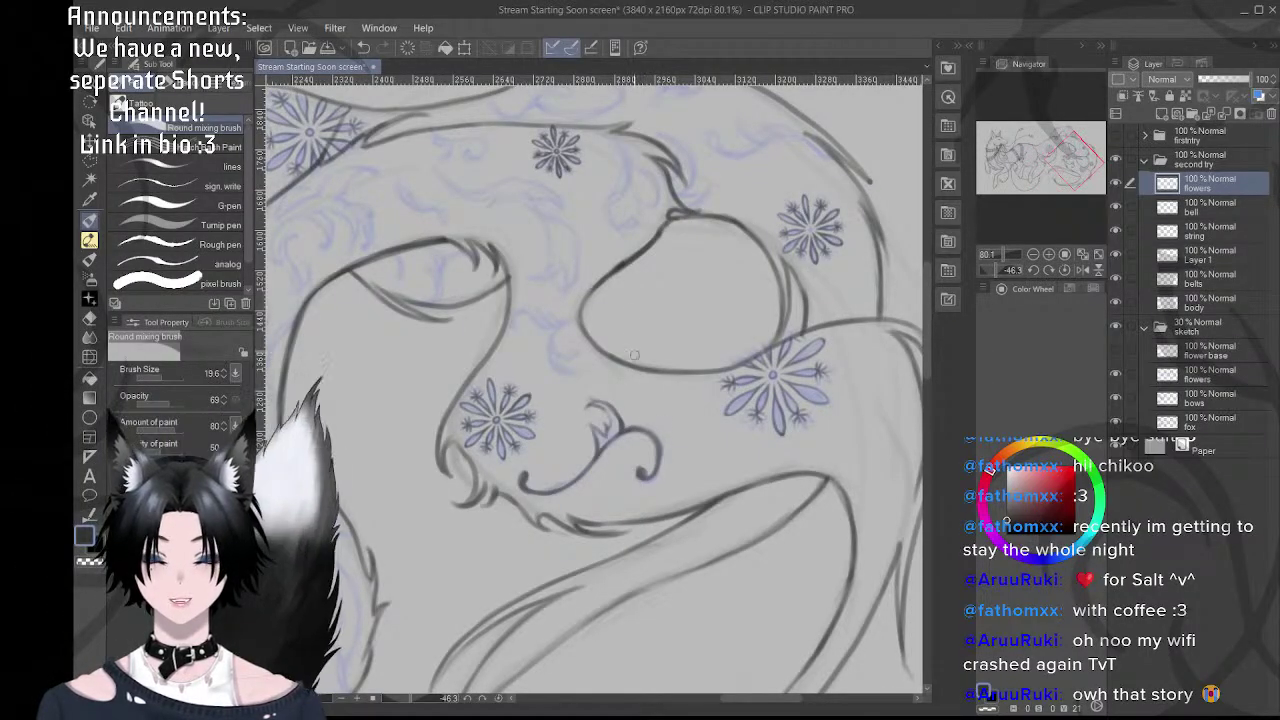
key(r)
mouse_move(646, 433)
mouse_down()
mouse_move(810, 460)
mouse_move(754, 540)
mouse_up()
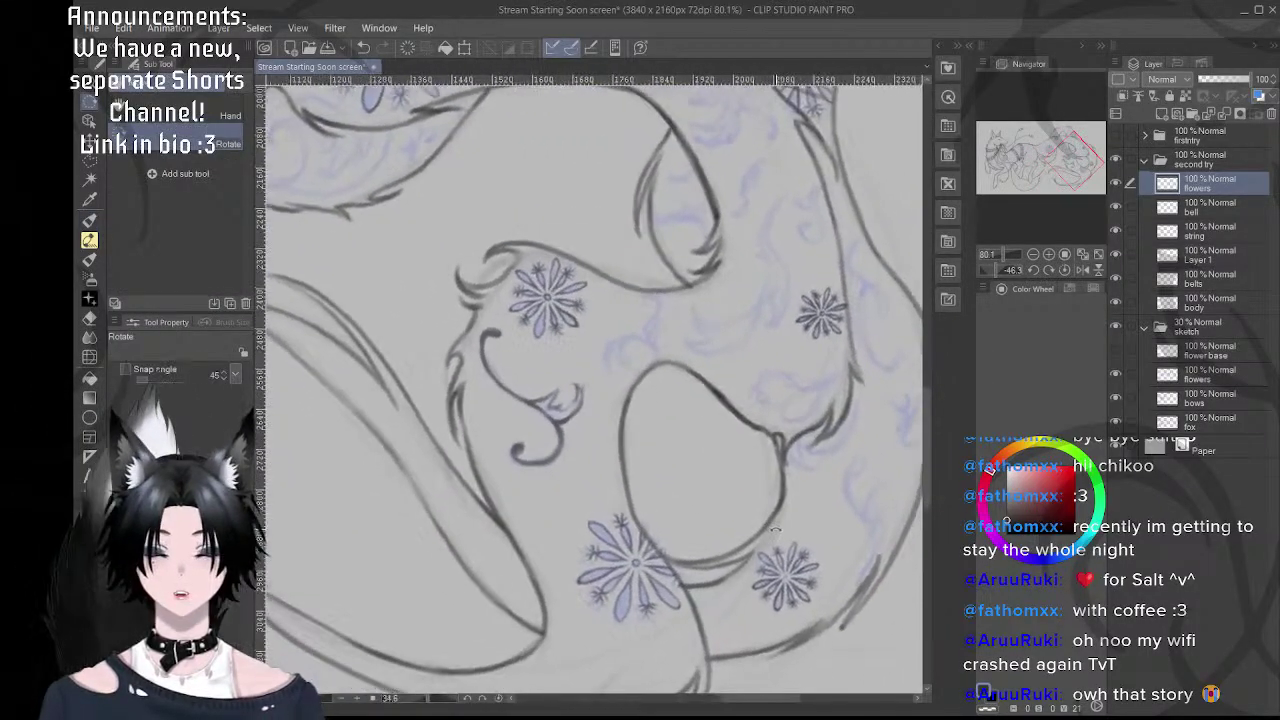
scroll(770, 446, down, 5)
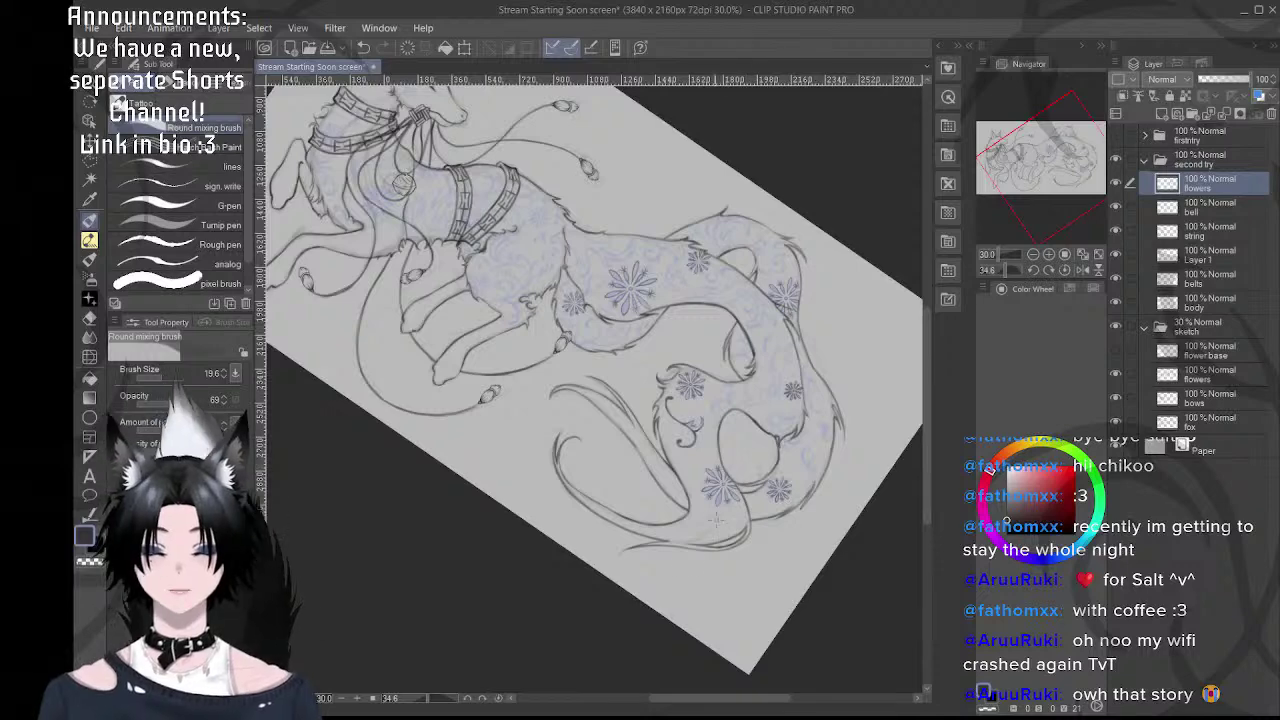
scroll(716, 520, up, 4)
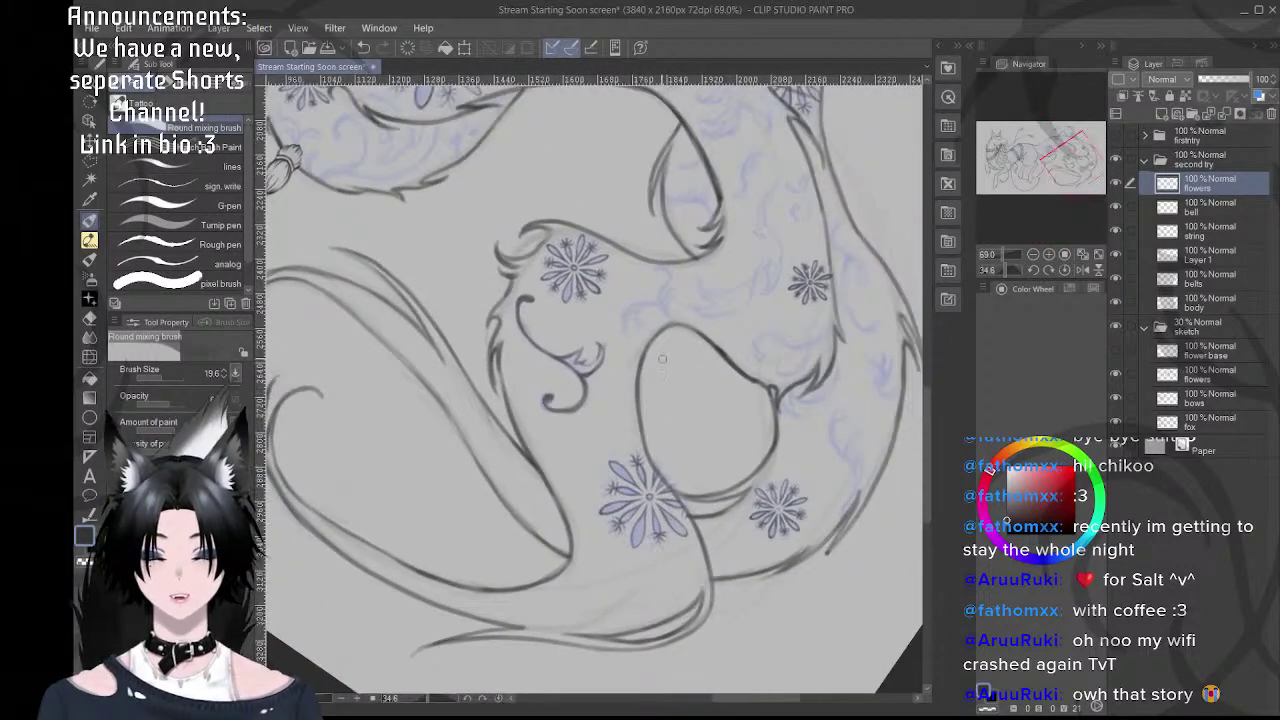
scroll(661, 358, up, 3)
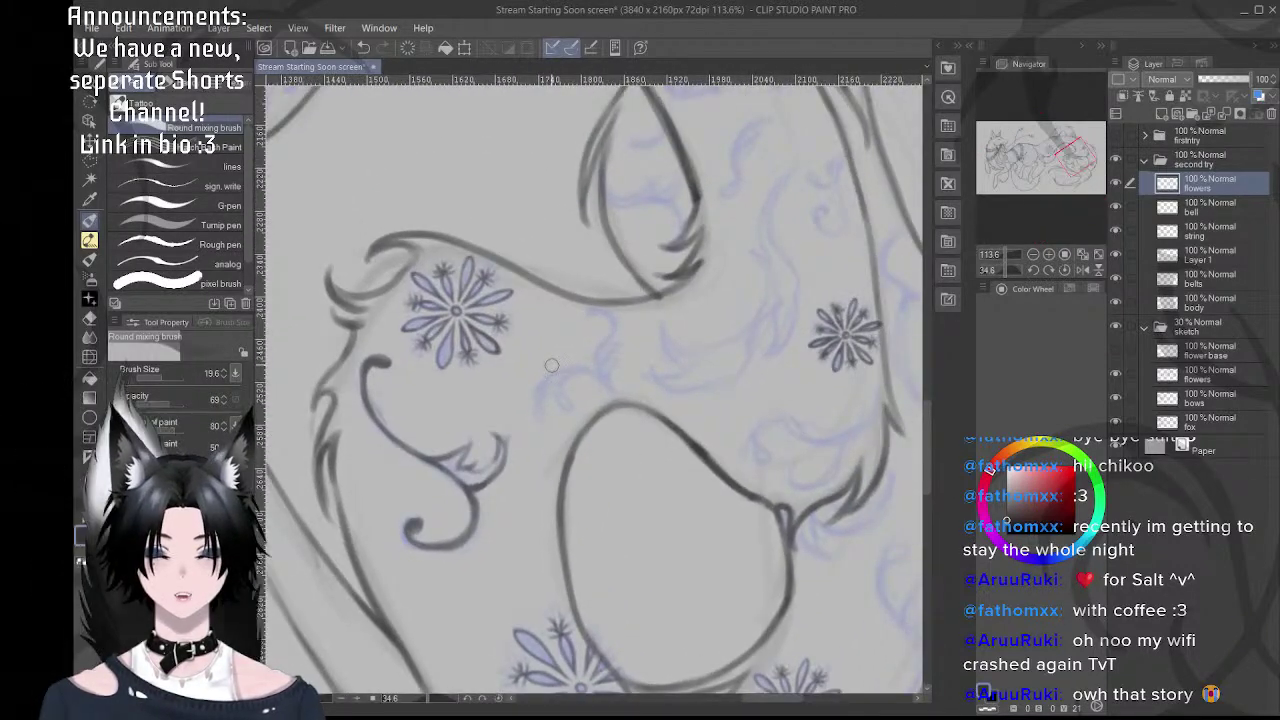
scroll(615, 393, up, 4)
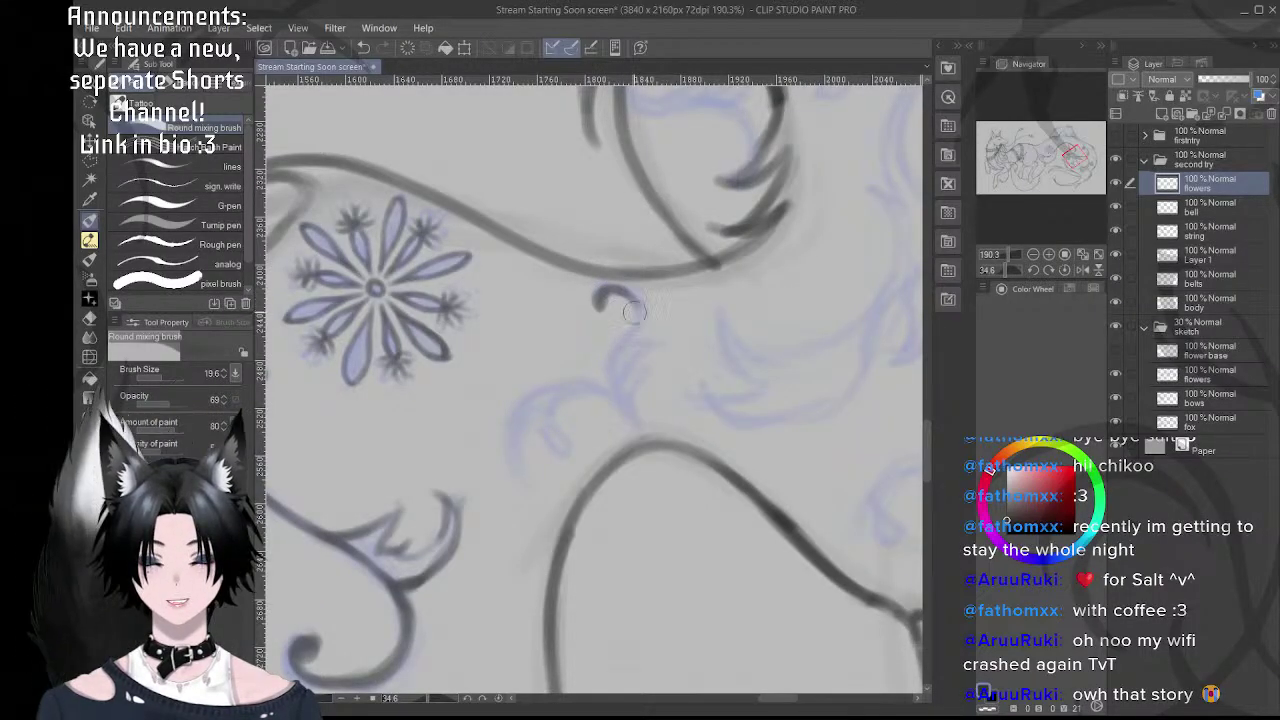
mouse_move(633, 313)
mouse_down()
mouse_move(642, 322)
mouse_move(626, 342)
mouse_up()
mouse_move(627, 399)
mouse_down()
mouse_move(618, 347)
mouse_move(638, 315)
mouse_up()
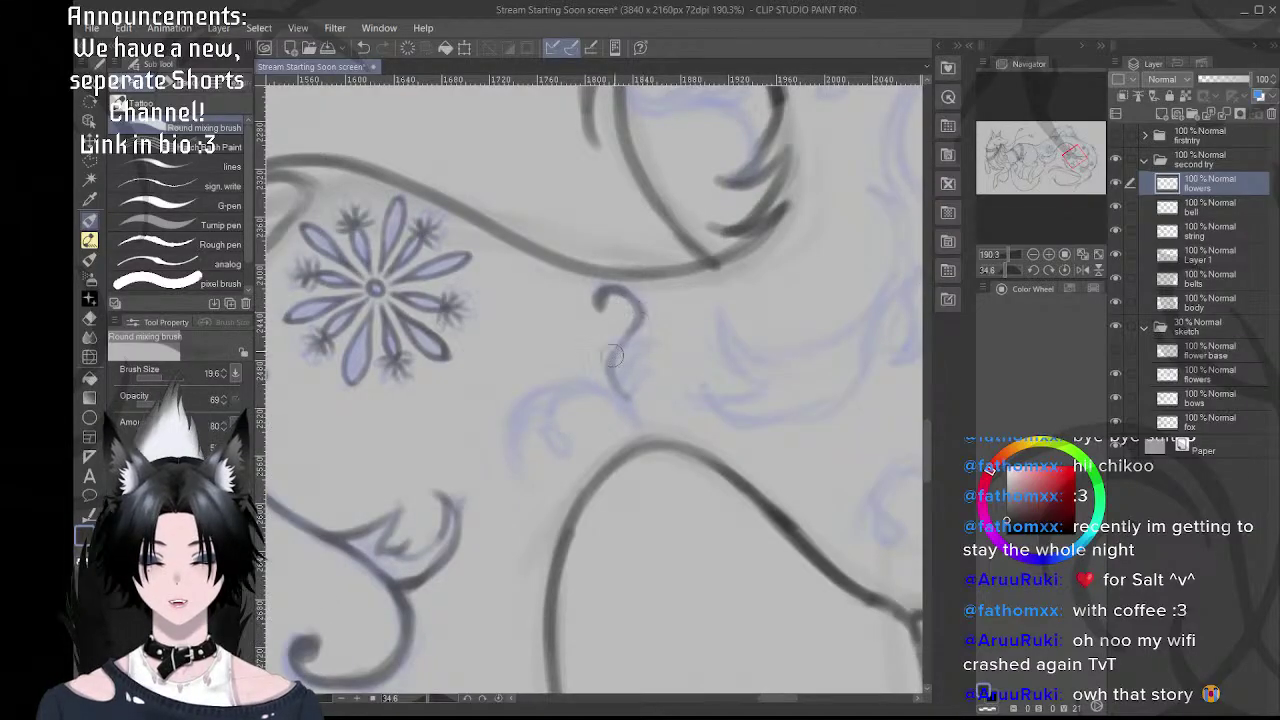
key(ctrl+z)
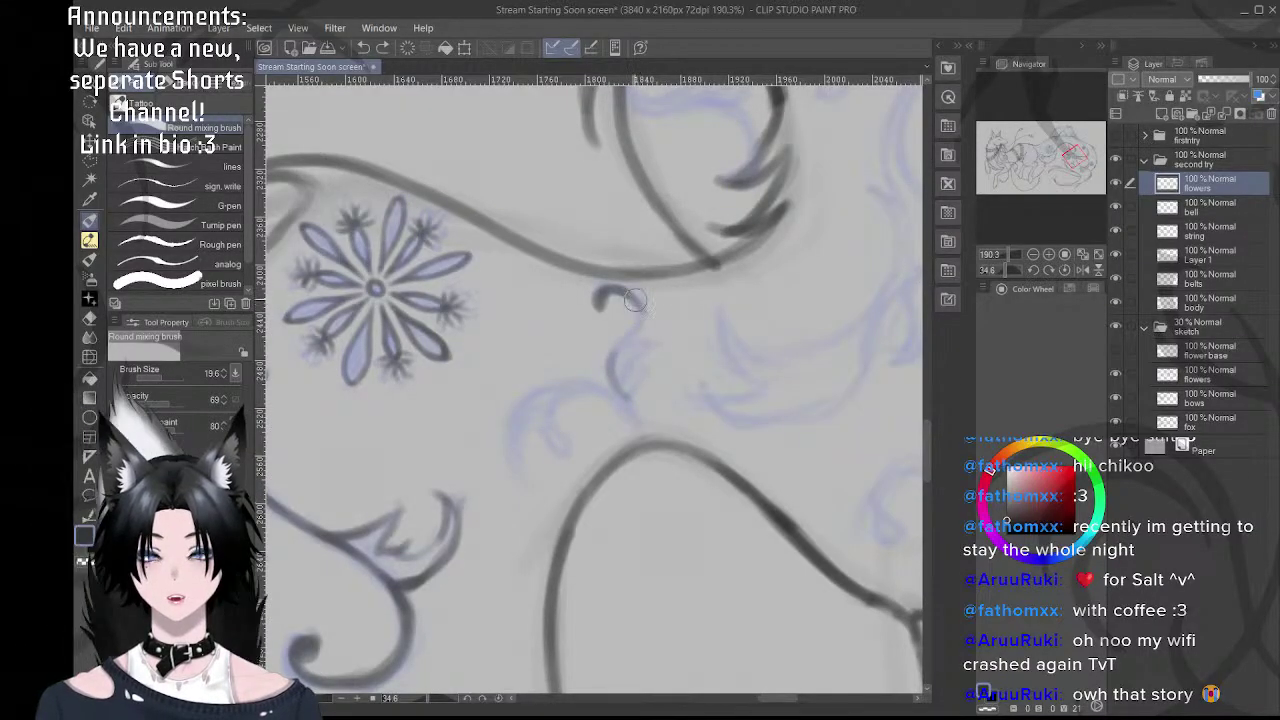
mouse_move(636, 304)
mouse_down()
mouse_move(610, 347)
mouse_move(609, 378)
mouse_move(634, 440)
mouse_up()
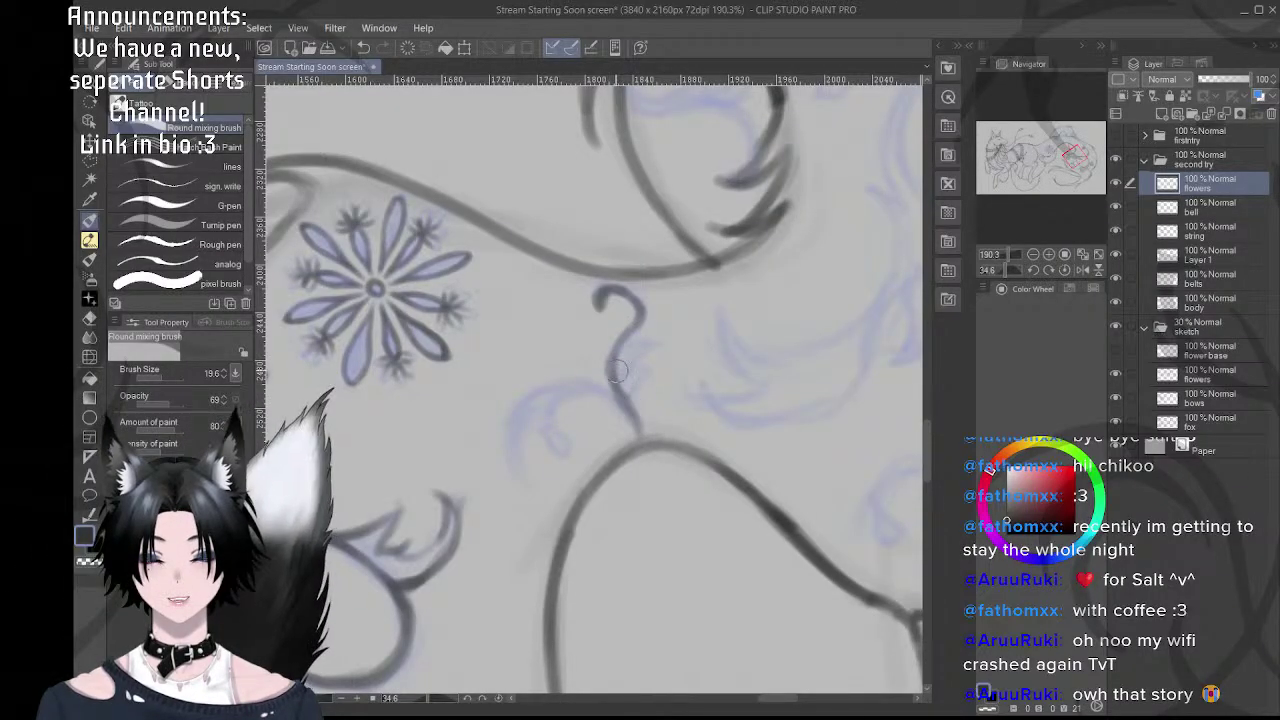
drag(628, 302, 620, 355)
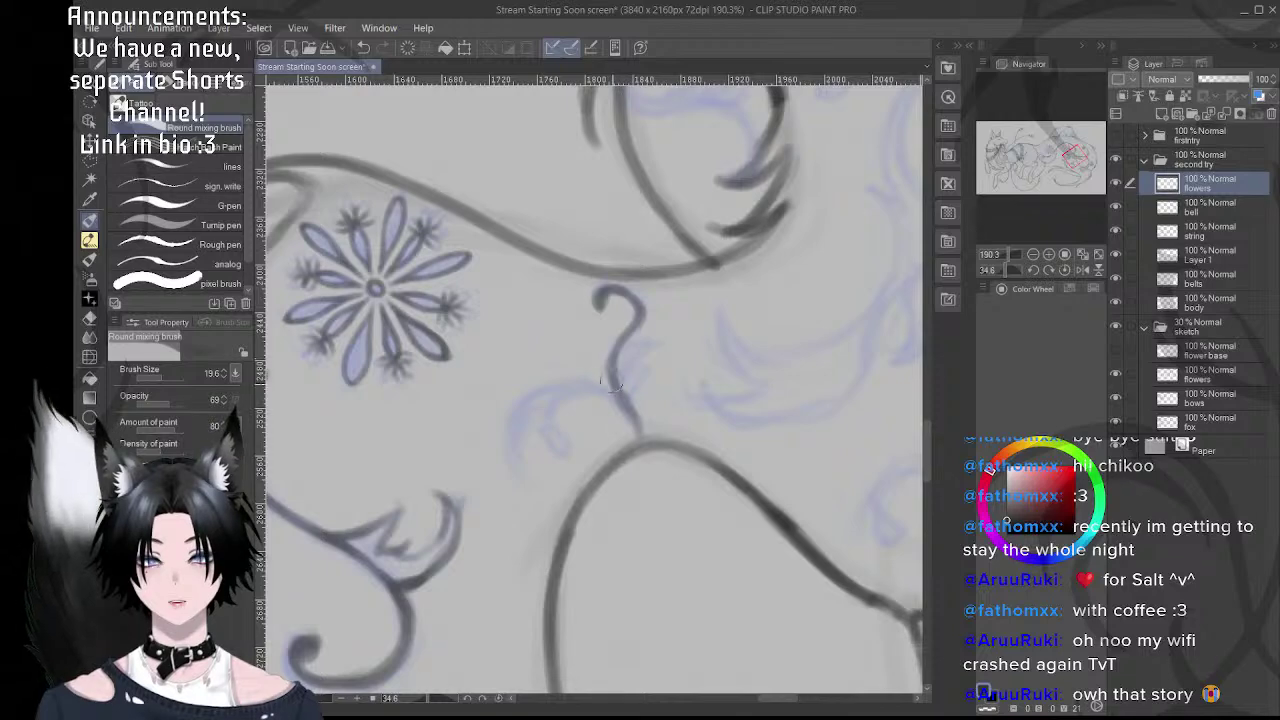
- Ink the outer arc of the side branch that curves away from the small swirl's stem
key(shift+space)
mouse_move(743, 376)
mouse_down()
mouse_move(657, 234)
mouse_move(590, 226)
mouse_up()
drag(611, 364, 636, 360)
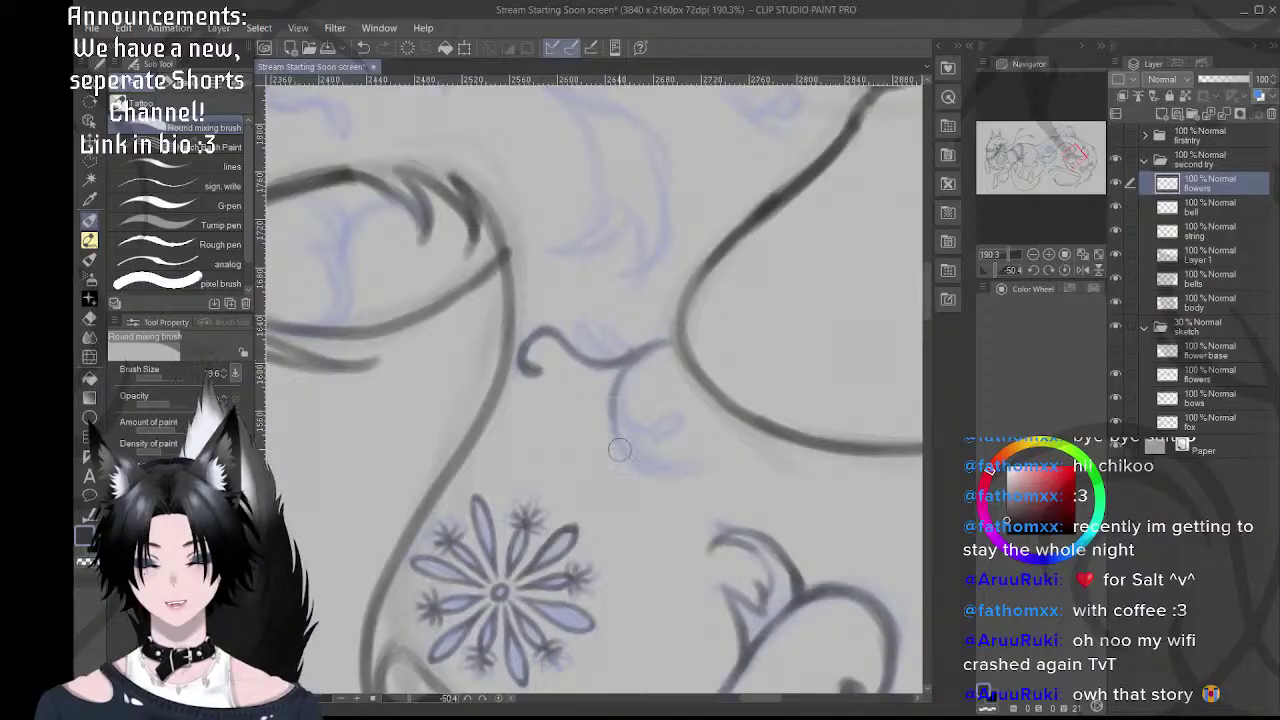
key(shift+space)
drag(623, 243, 720, 250)
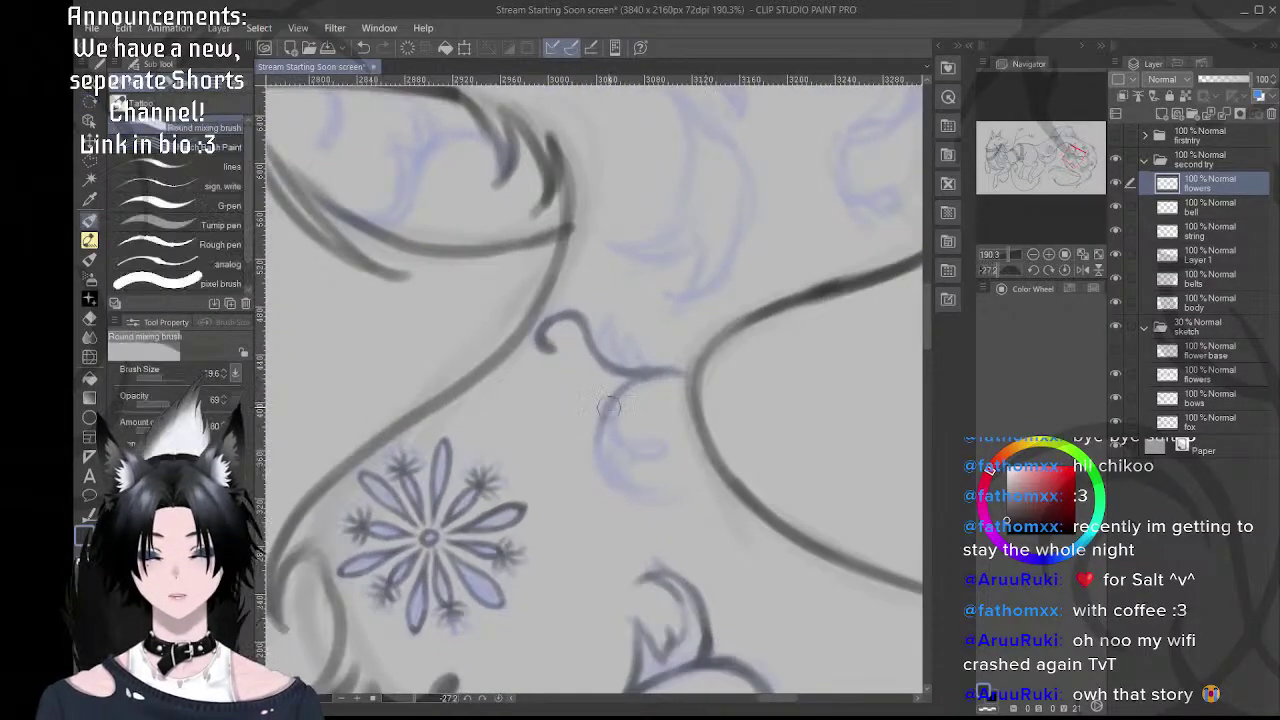
mouse_move(610, 406)
mouse_down()
mouse_move(588, 392)
mouse_move(596, 382)
mouse_up()
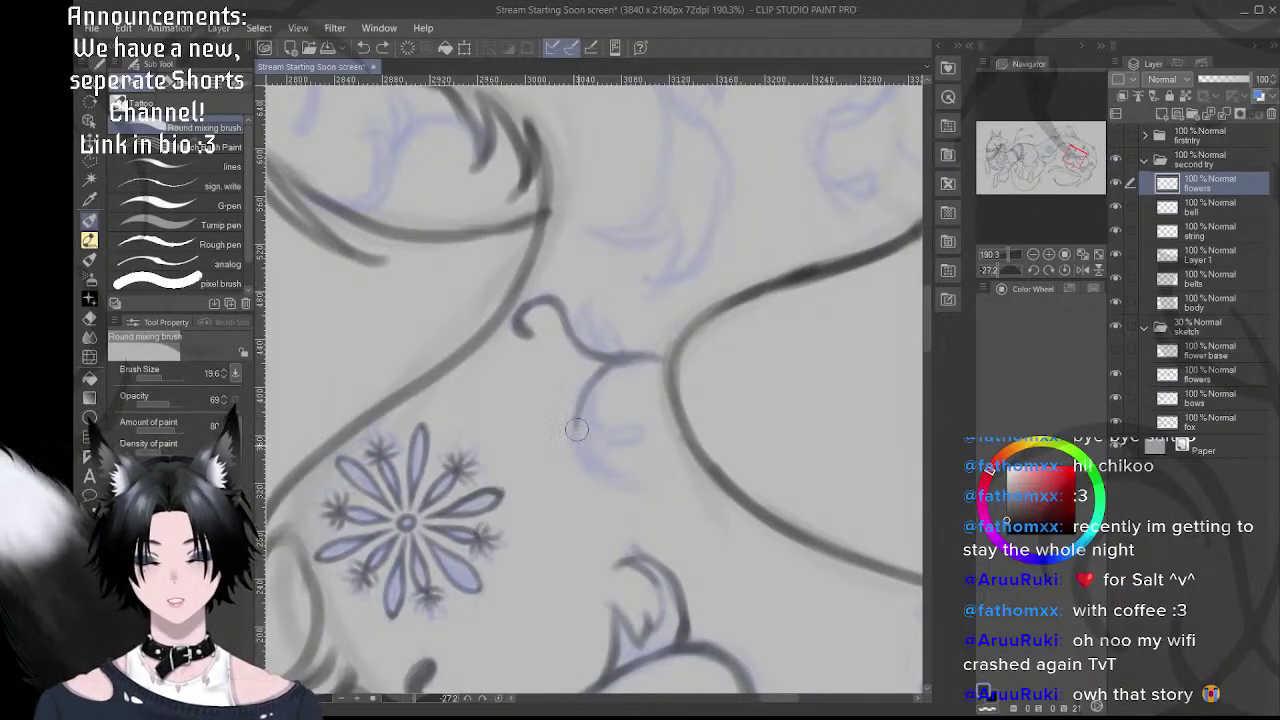
drag(582, 399, 593, 469)
mouse_move(580, 422)
mouse_down()
mouse_move(617, 484)
mouse_move(592, 462)
mouse_move(599, 476)
mouse_move(640, 487)
mouse_up()
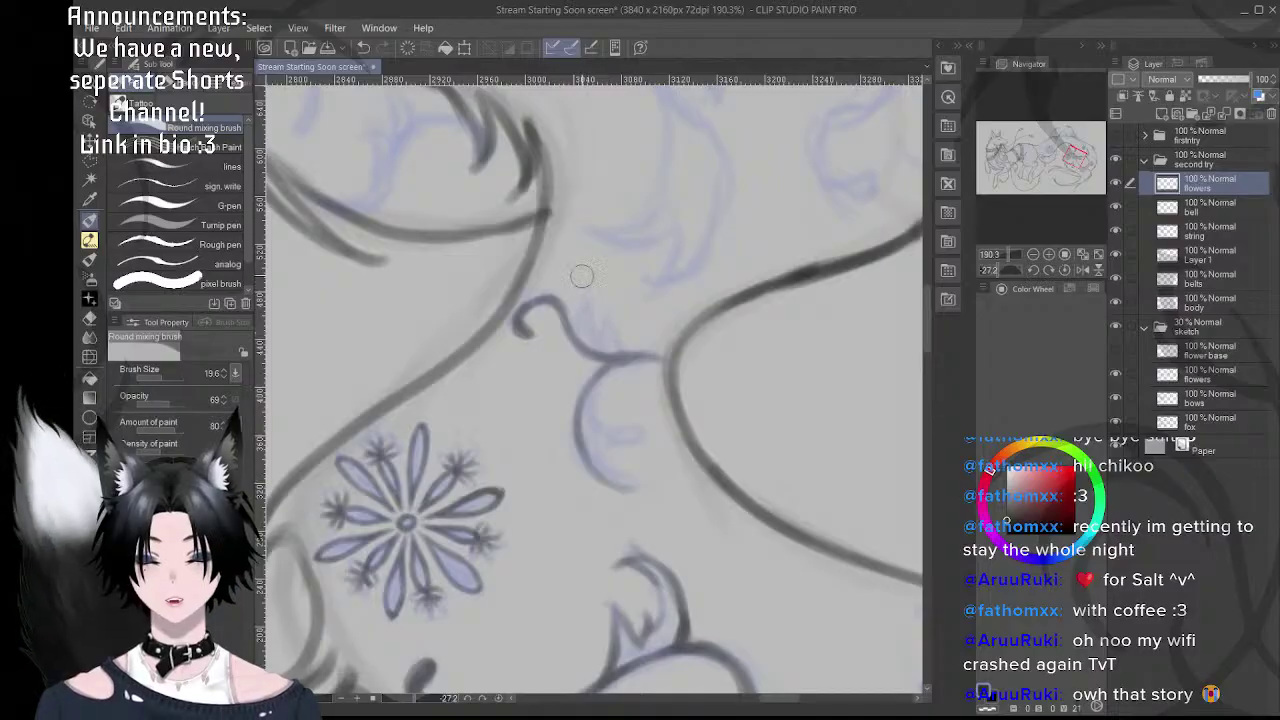
- Complete the small swirl's side branch with a thicker tip and an inner curl, and ink the little leaves along its stem
key(r)
drag(606, 277, 738, 335)
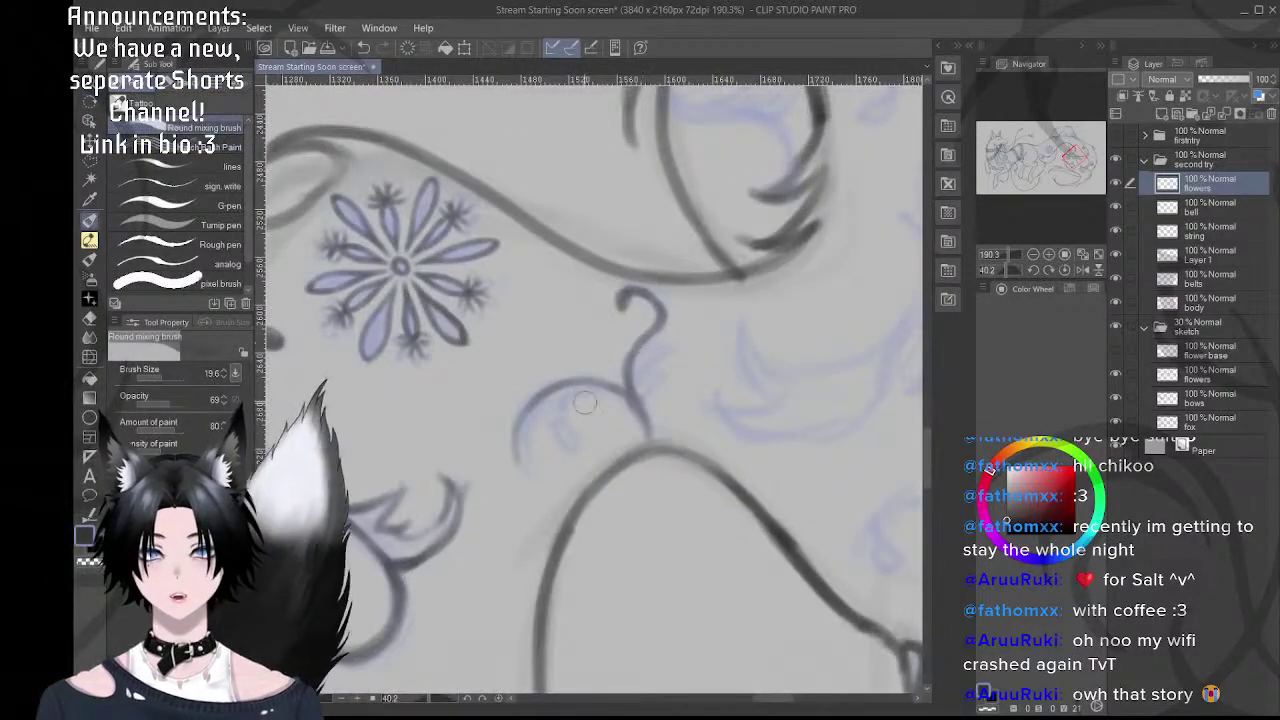
drag(554, 466, 594, 440)
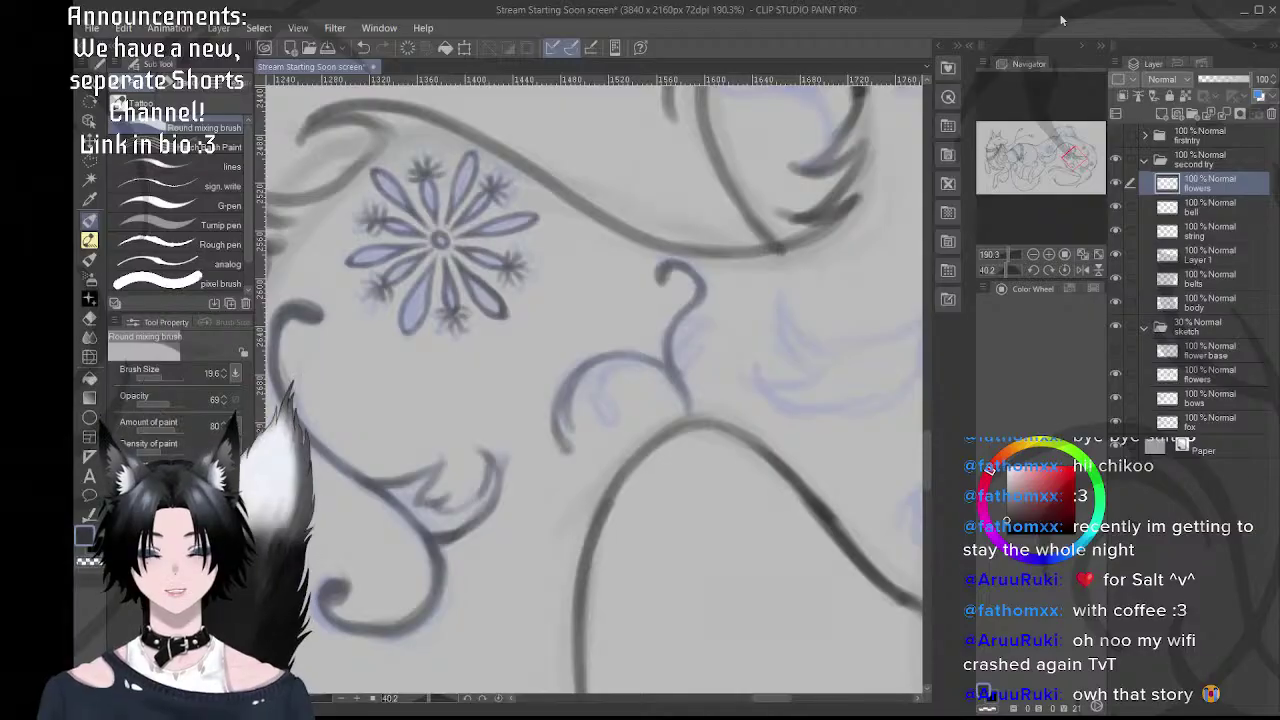
drag(675, 386, 663, 290)
drag(609, 363, 626, 362)
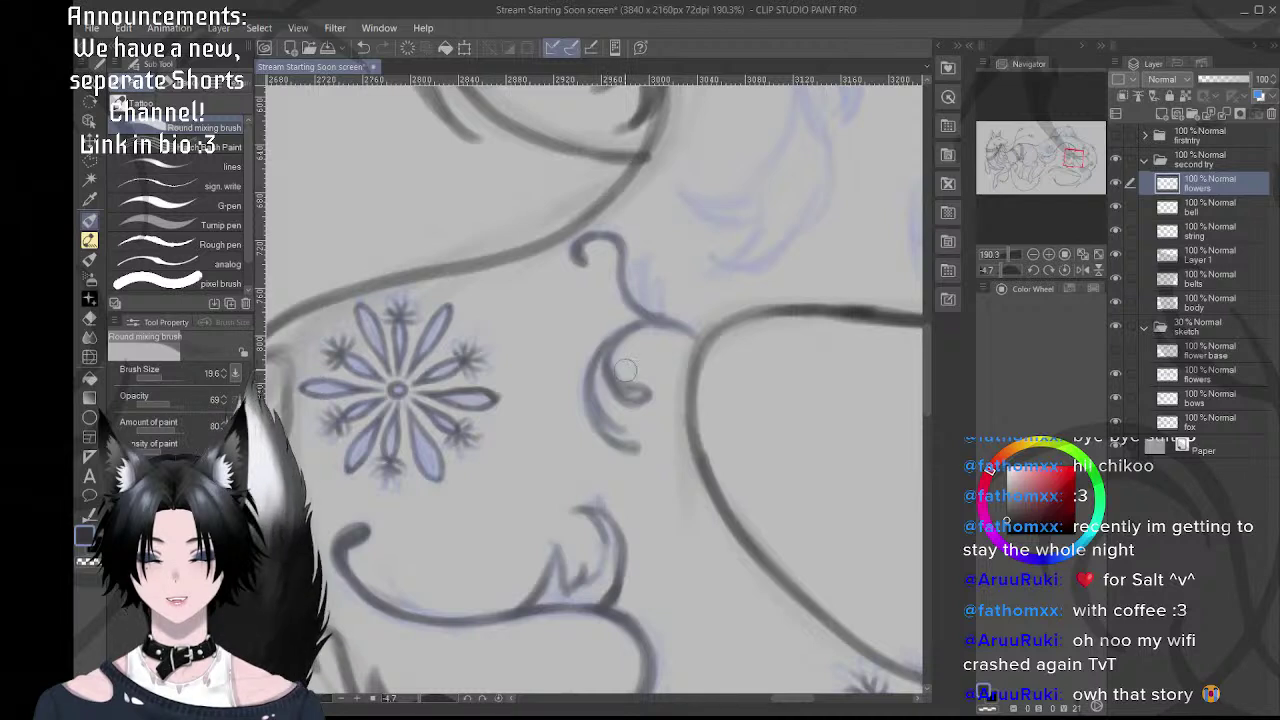
drag(661, 319, 635, 369)
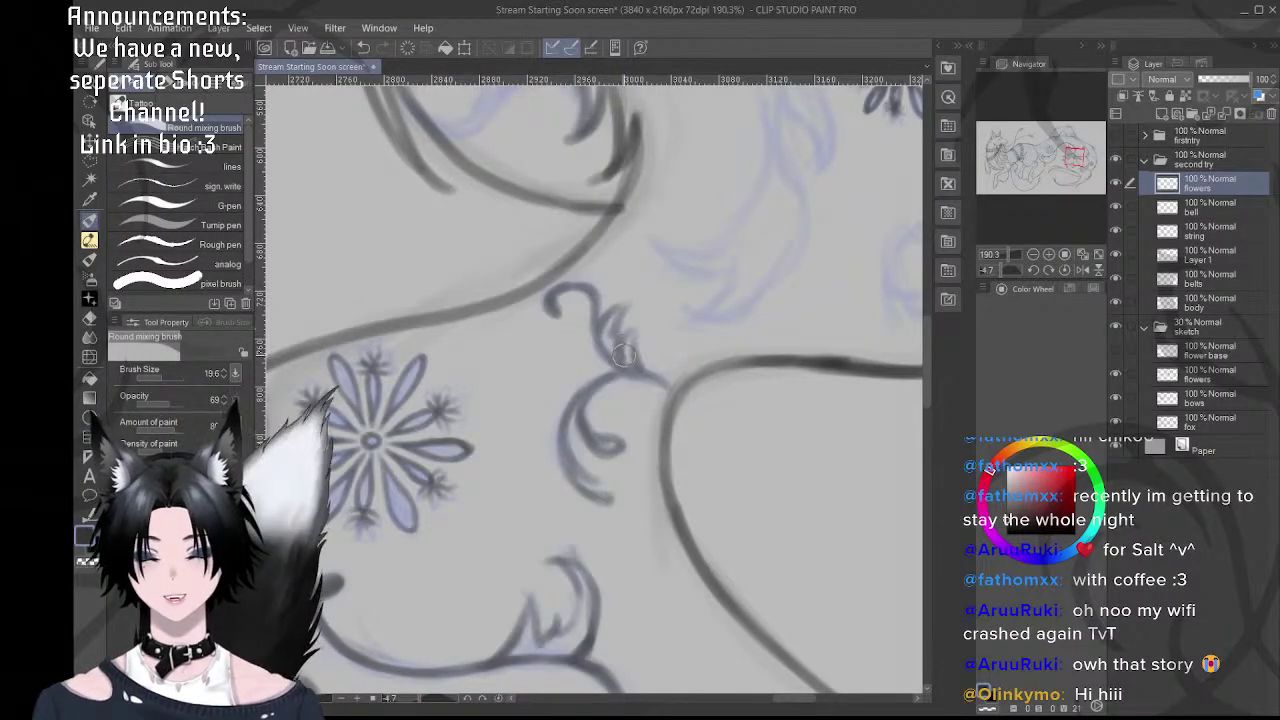
- Ink the long wavy stem of the large swirl beside the small dark flower on the tail
scroll(648, 372, down, 5)
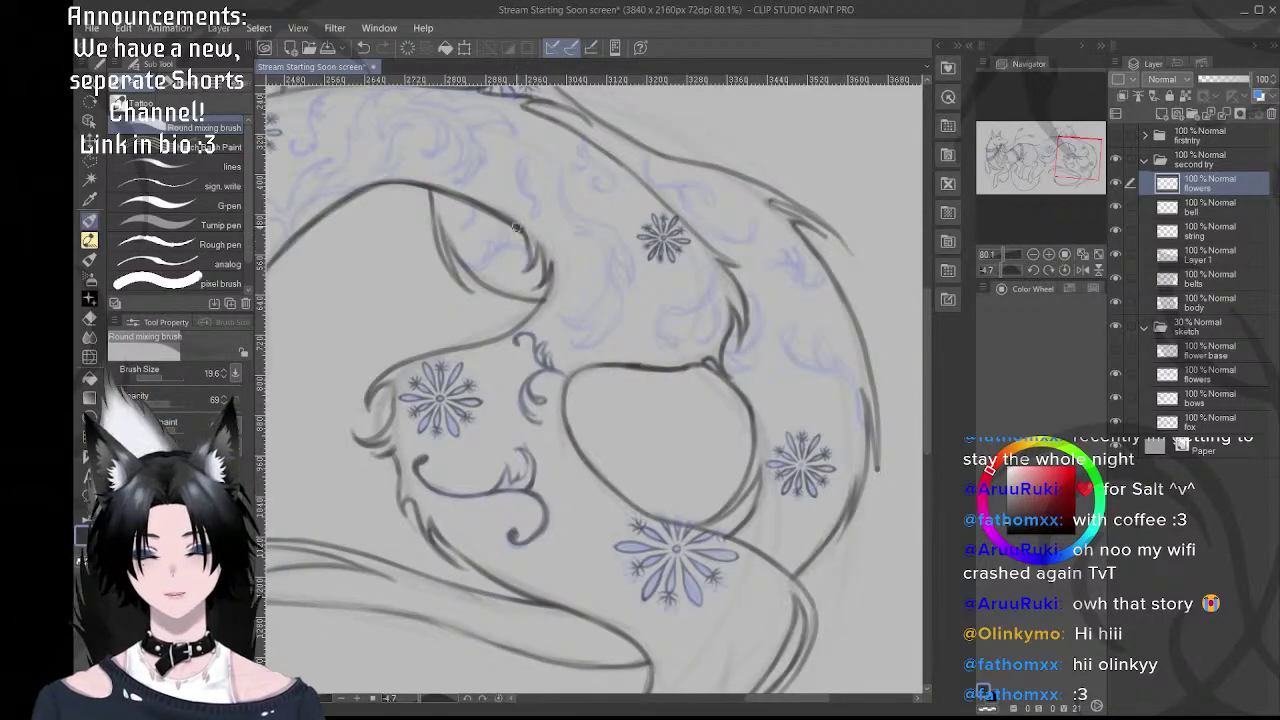
scroll(575, 279, up, 3)
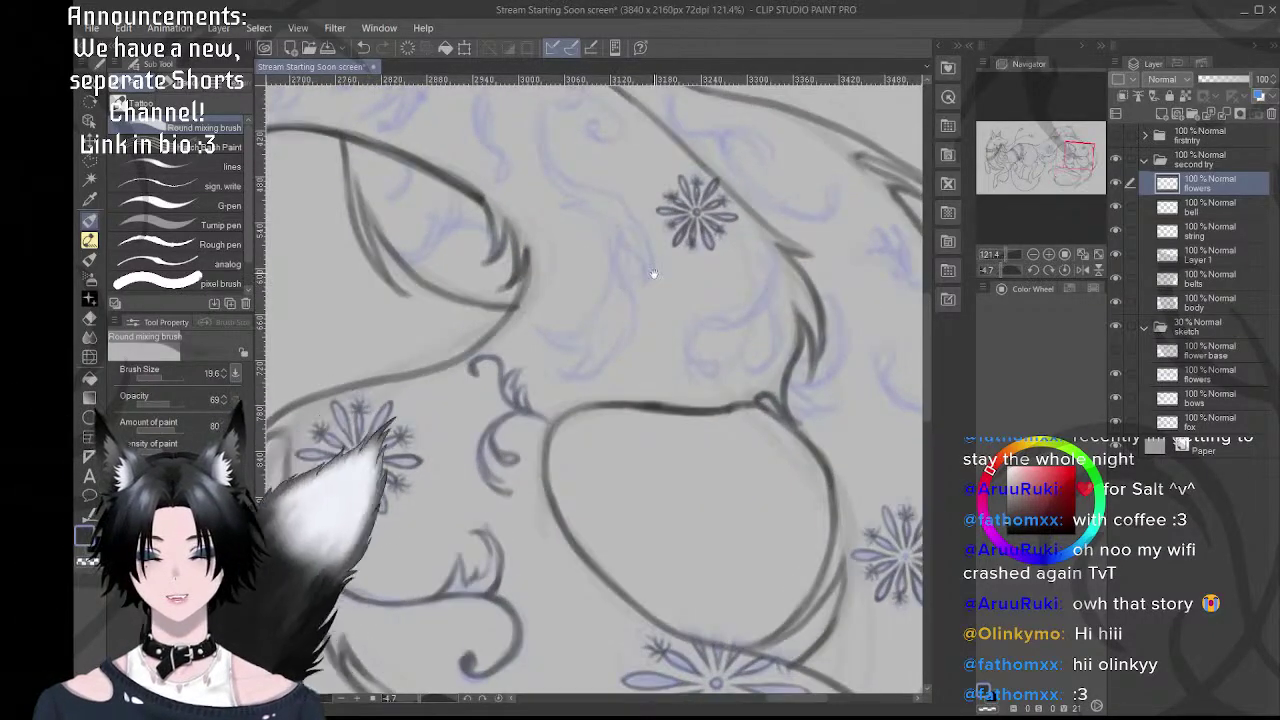
scroll(575, 279, up, 1)
scroll(566, 286, up, 1)
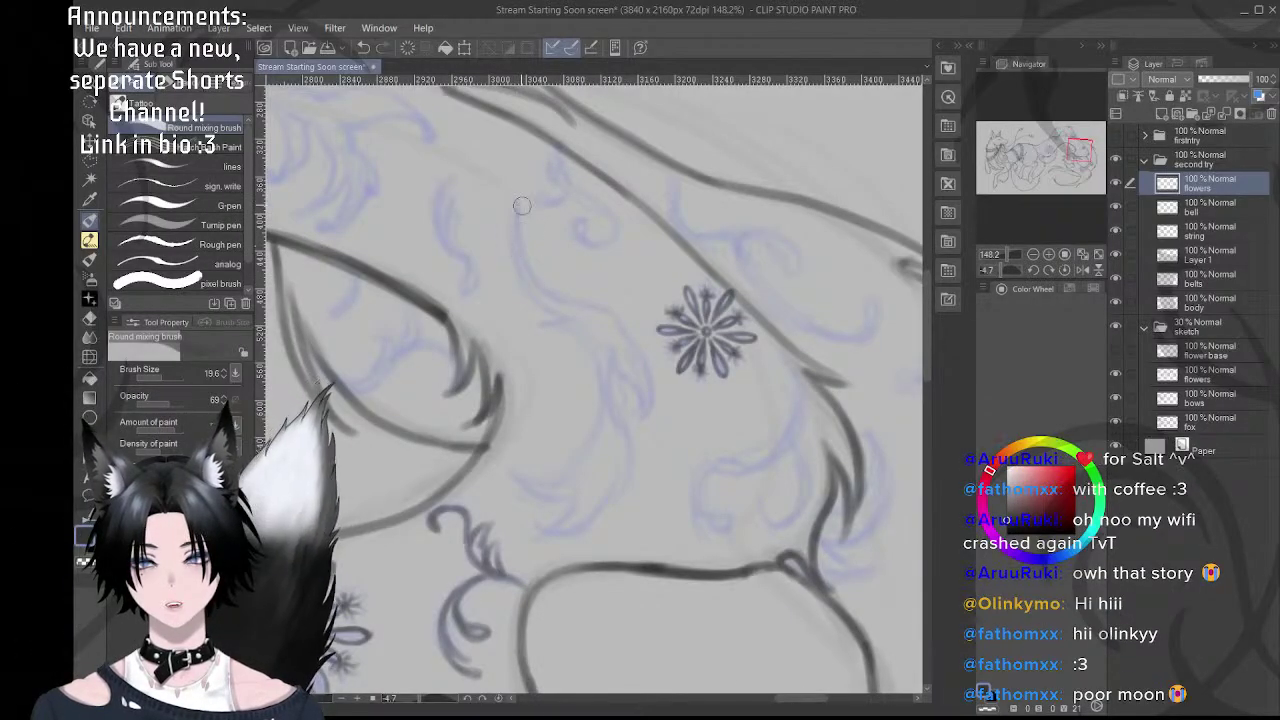
drag(527, 262, 571, 306)
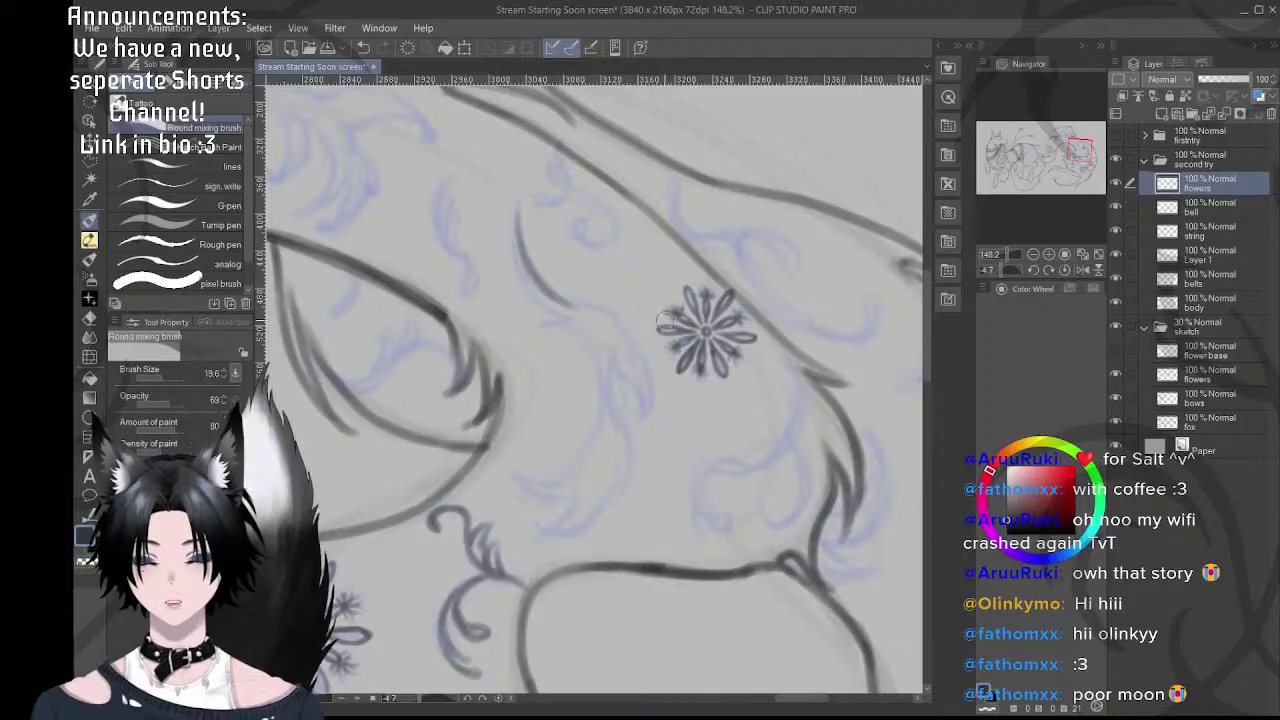
key(r)
drag(706, 332, 472, 353)
mouse_move(537, 478)
mouse_down()
mouse_move(515, 460)
mouse_move(546, 451)
mouse_move(566, 400)
mouse_up()
key(space)
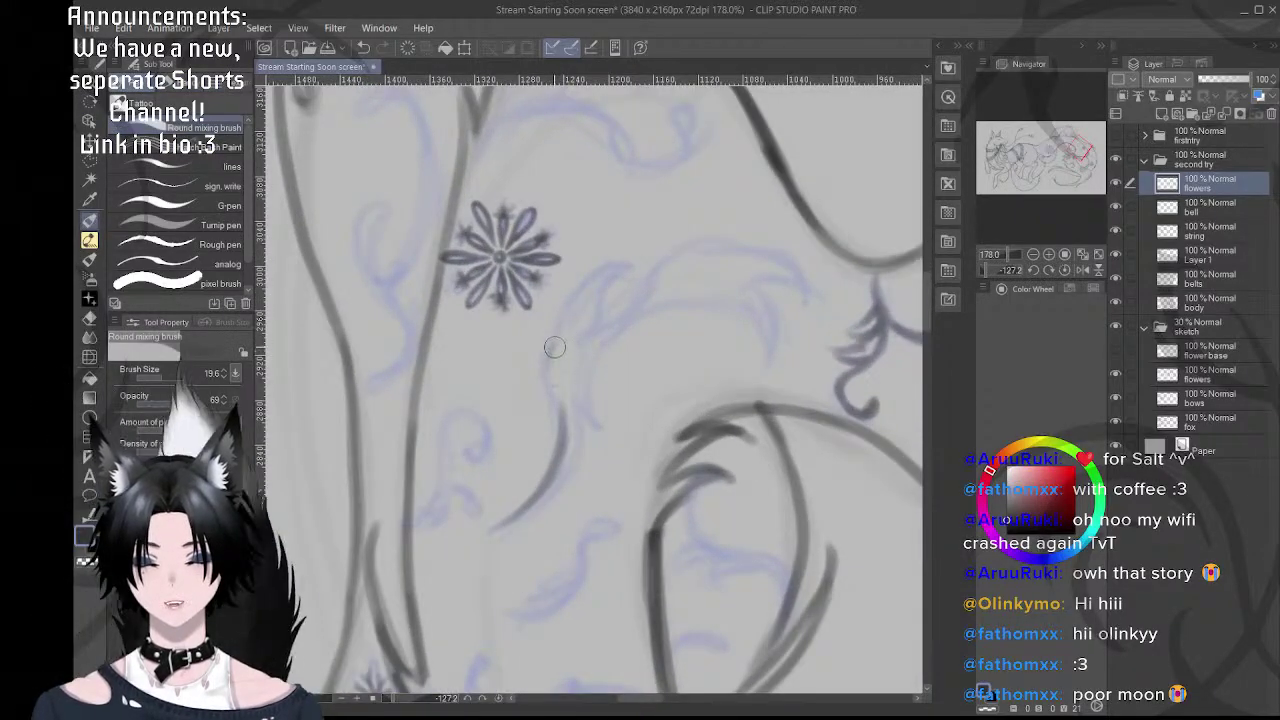
mouse_move(555, 347)
mouse_down()
mouse_move(545, 376)
mouse_move(558, 410)
mouse_up()
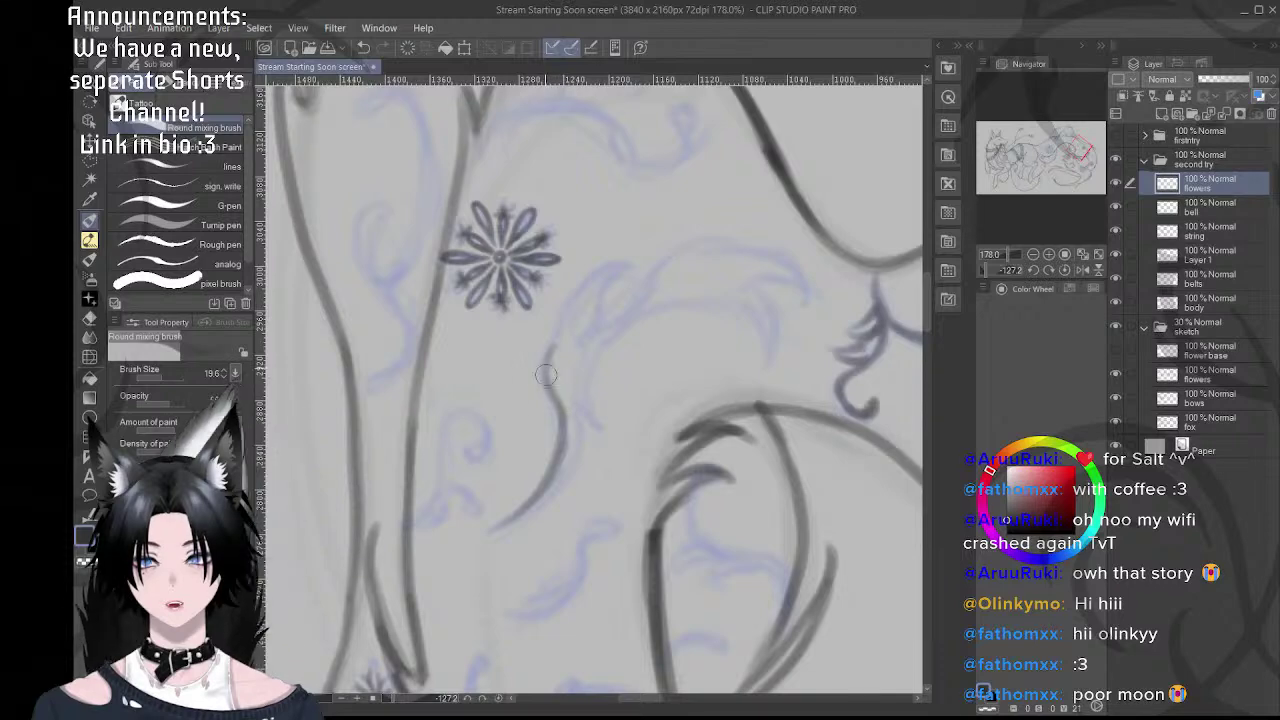
key(r)
drag(749, 294, 646, 197)
key(space)
drag(546, 390, 577, 399)
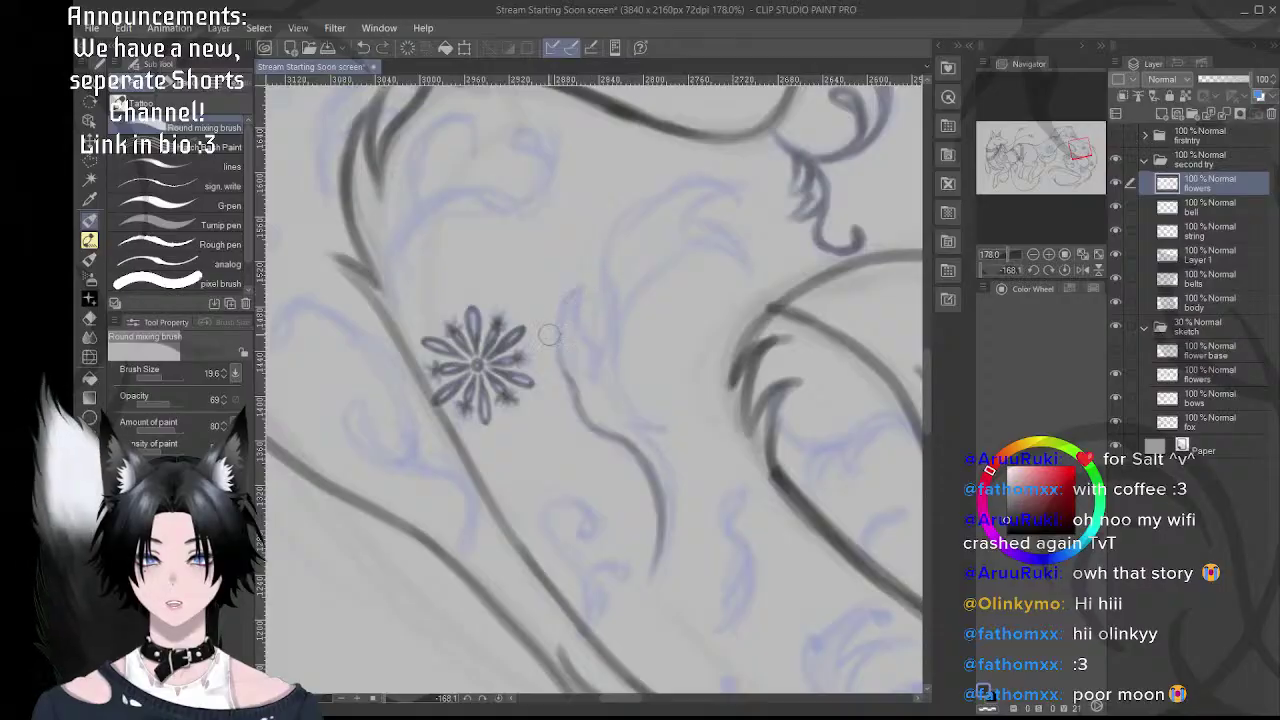
- Ink the small pointed leaf at the end of the wavy stem and the long curve rising from it, redoing misplaced strokes
mouse_move(576, 386)
mouse_down()
mouse_move(577, 281)
mouse_move(565, 325)
mouse_move(565, 305)
mouse_move(592, 281)
mouse_move(576, 329)
mouse_move(582, 295)
mouse_move(592, 337)
mouse_up()
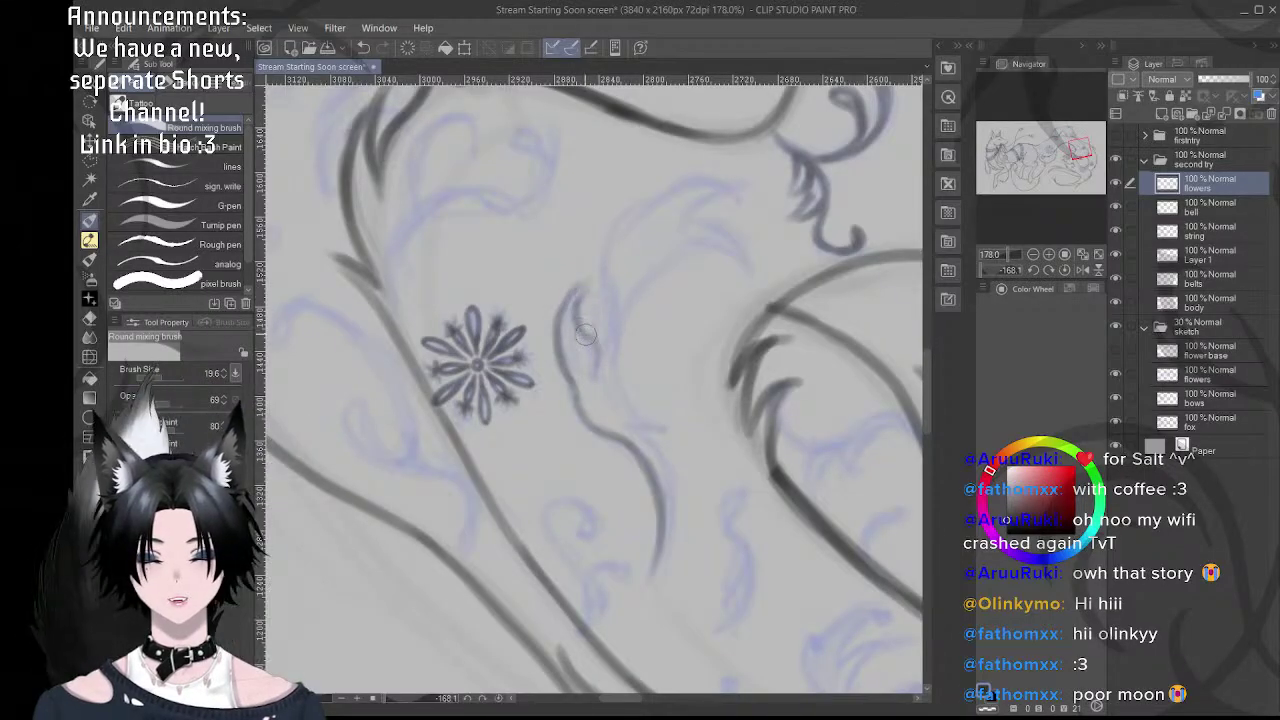
drag(586, 334, 596, 372)
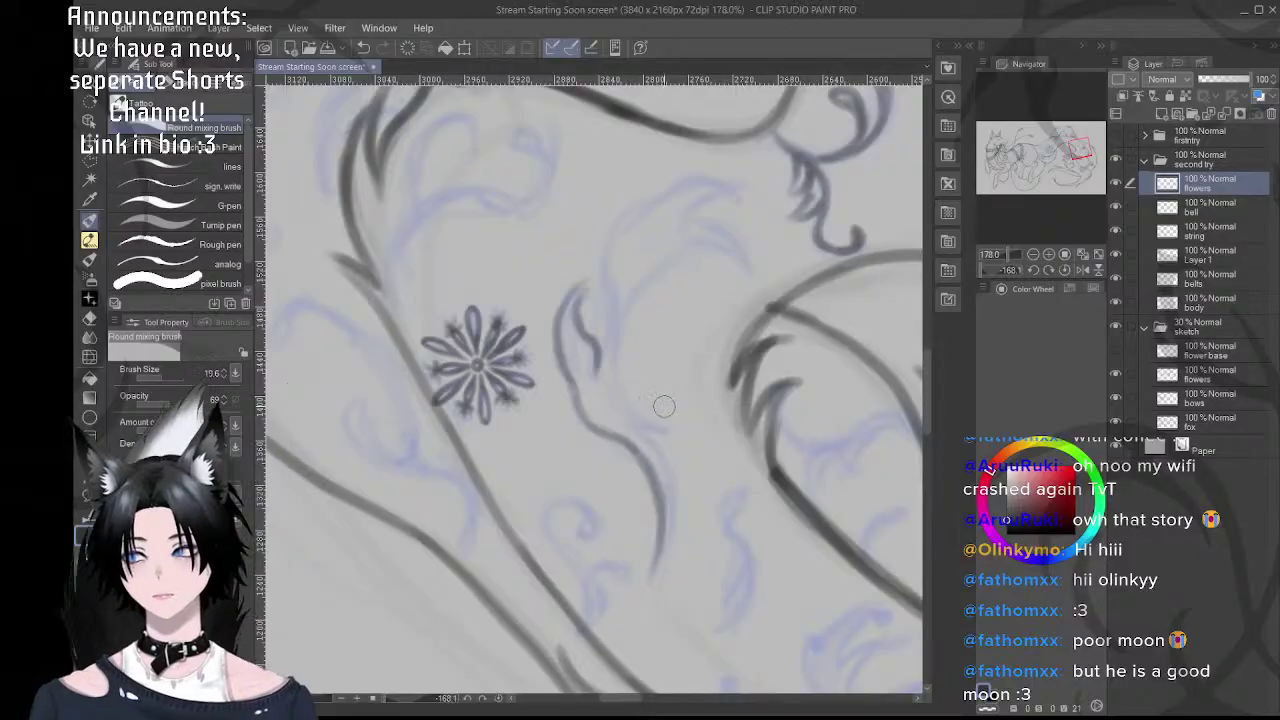
mouse_move(622, 368)
mouse_down()
mouse_move(591, 392)
mouse_move(580, 342)
mouse_up()
key(ctrl+z)
drag(567, 395, 585, 328)
key(ctrl+z)
drag(567, 392, 580, 336)
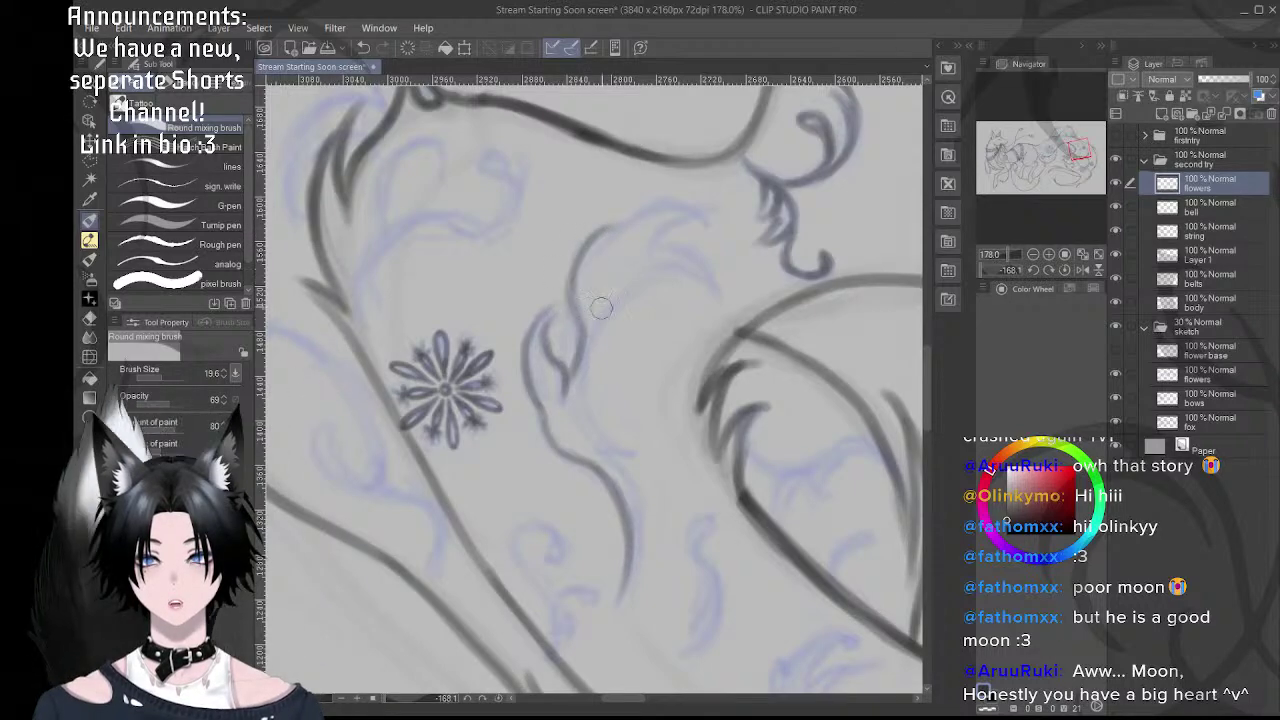
- Ink the inner curve of the large swirl's branch, rising from the small pointed leaf opposite the long outer curve
key(shift+space)
mouse_move(655, 293)
mouse_down()
mouse_move(584, 291)
mouse_move(610, 315)
mouse_up()
drag(587, 392, 598, 410)
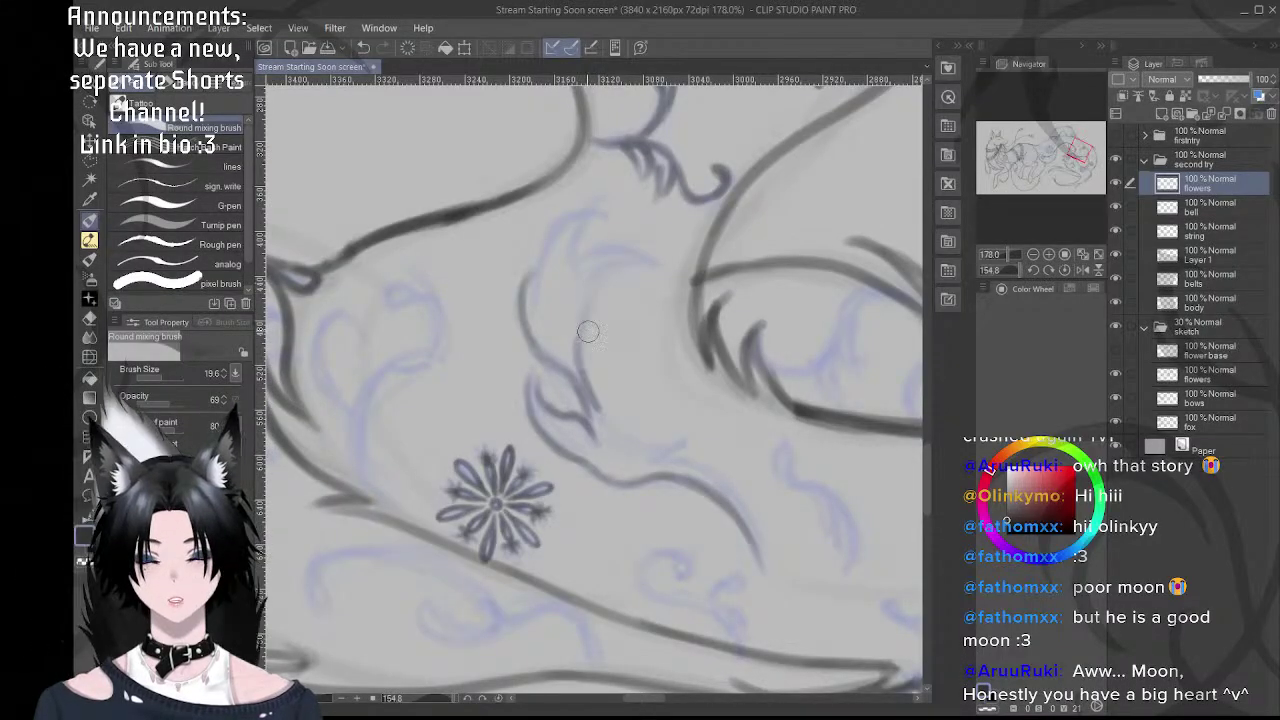
drag(582, 354, 598, 392)
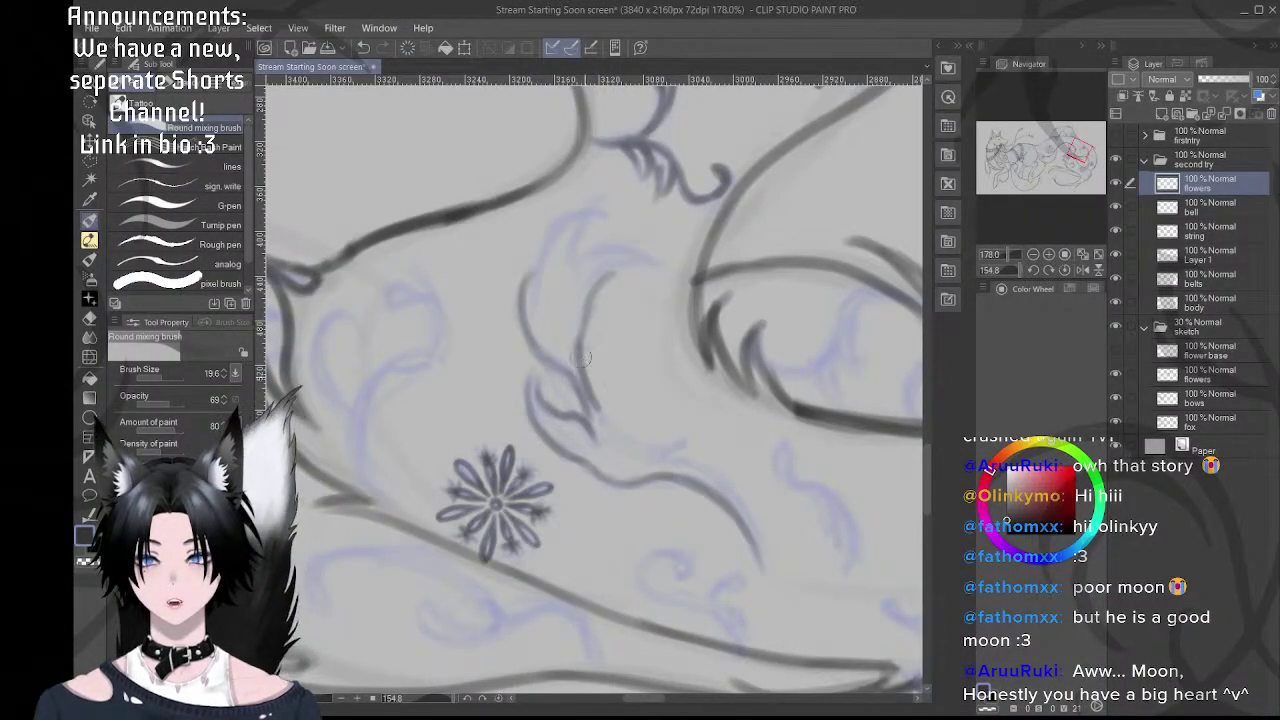
drag(594, 332, 576, 389)
- Ink the first curled leaf tip at the end of the large swirl's inner curve, undoing a misplaced stroke
key(shift+space)
drag(712, 340, 601, 258)
key(space)
mouse_move(550, 361)
mouse_down()
mouse_move(609, 380)
mouse_move(611, 346)
mouse_up()
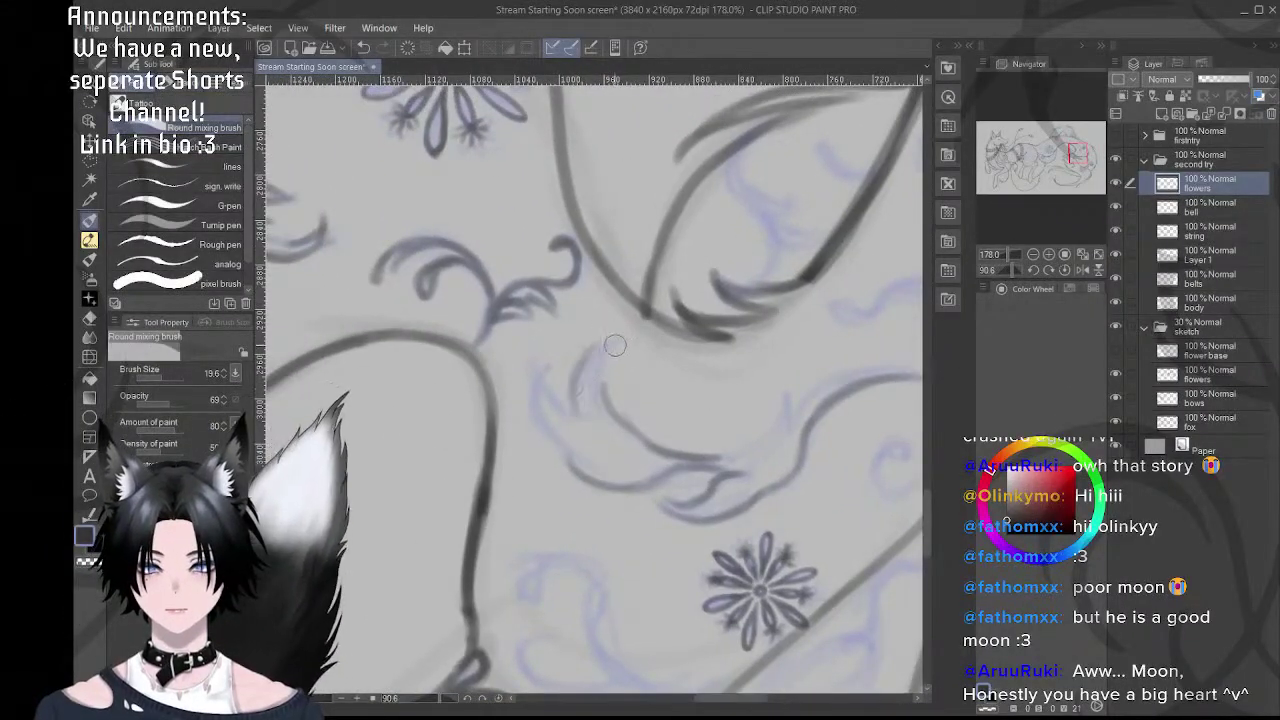
key(ctrl+z)
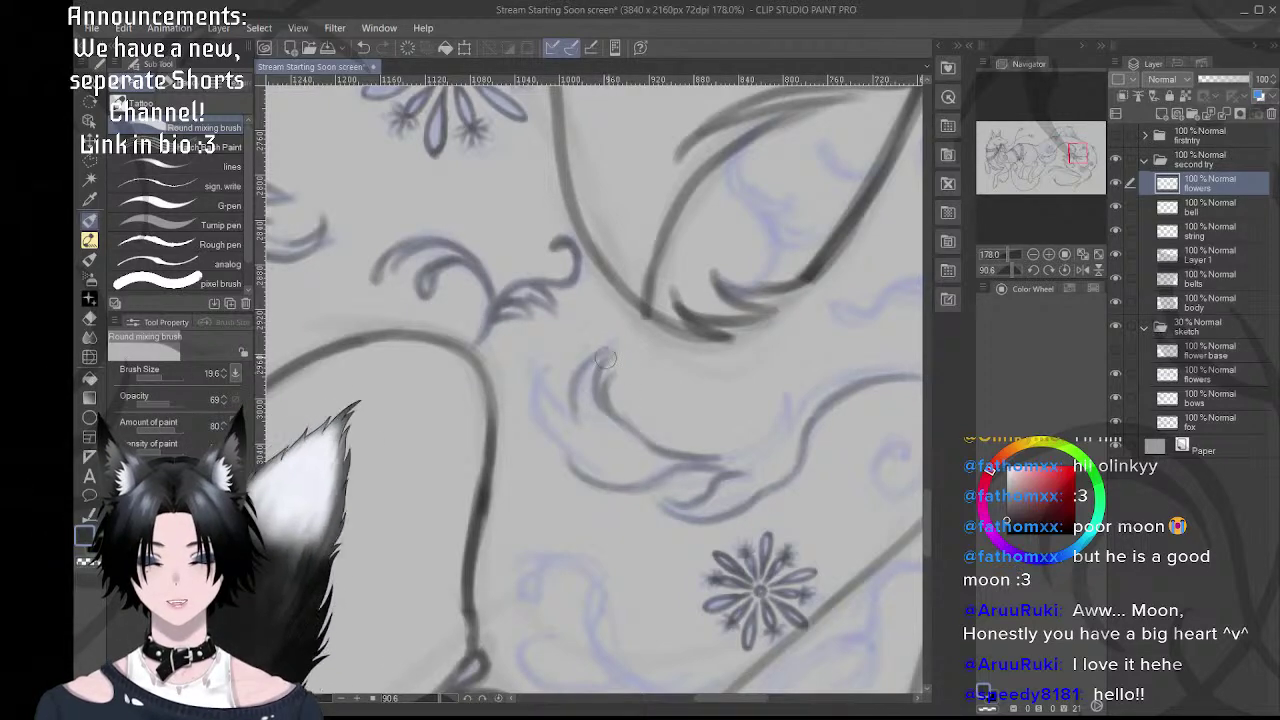
- Ink the second curled leaf tip of the large swirl and join it to the outer curve
key(shift+space)
mouse_move(588, 321)
mouse_down()
mouse_move(694, 277)
mouse_move(697, 311)
mouse_up()
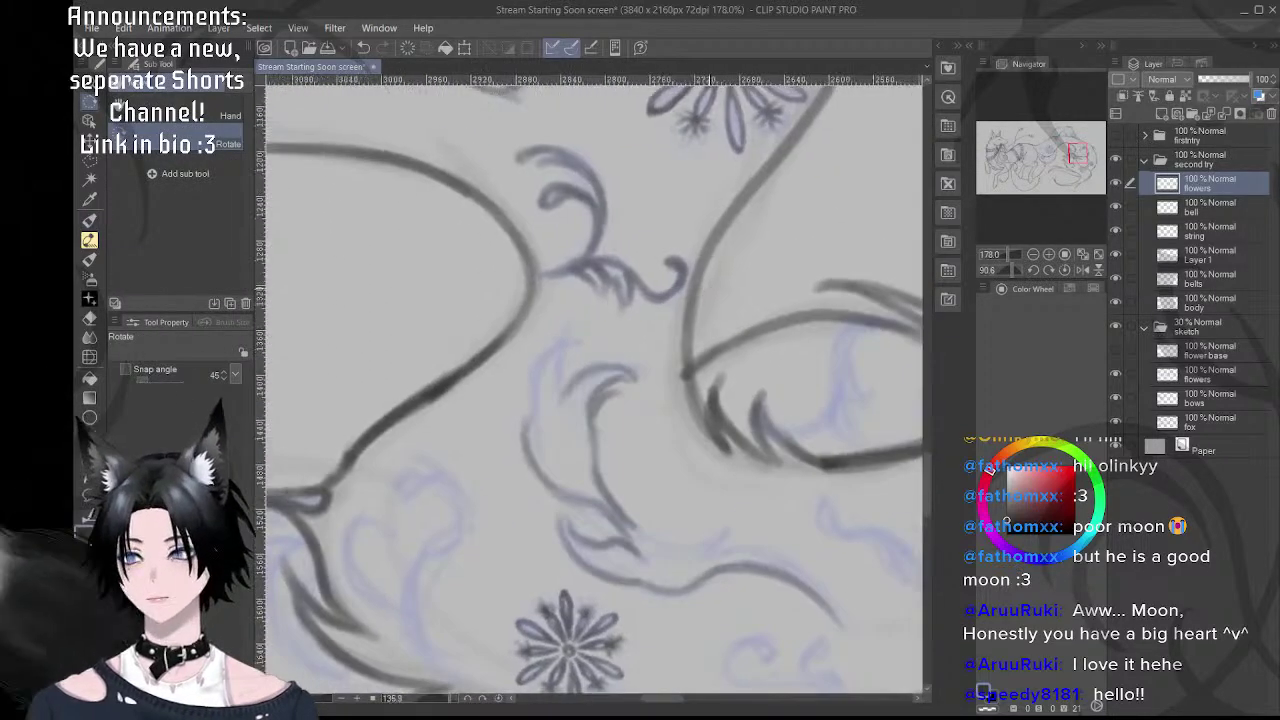
drag(566, 371, 600, 366)
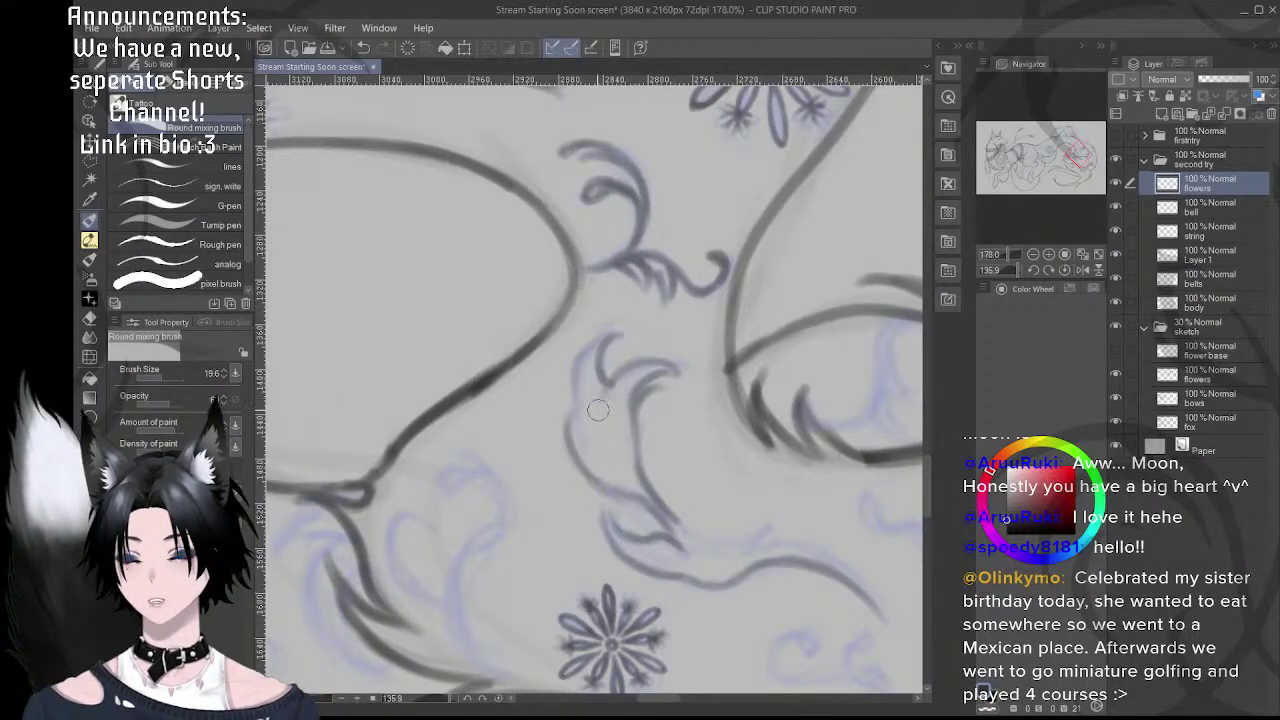
drag(597, 418, 611, 408)
click(582, 403)
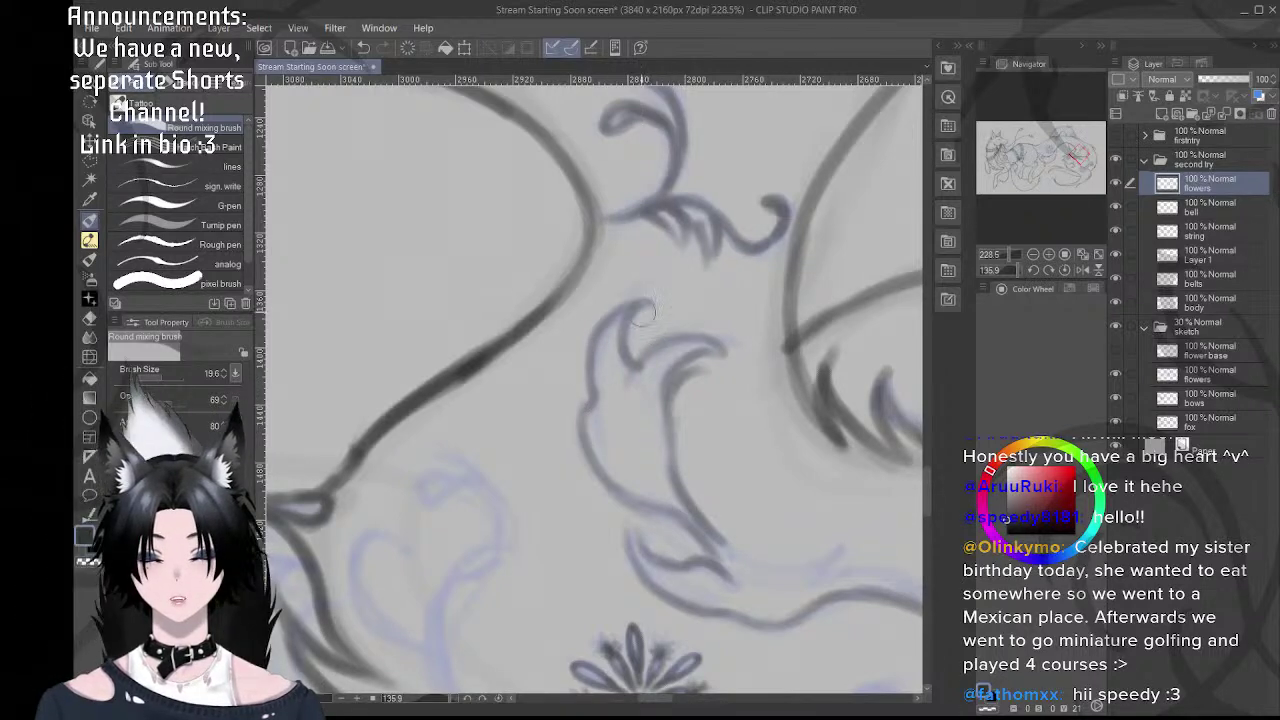
- Extend the large swirl's inner curve back to the wavy stem and finish it with a short hooked tip
click(1066, 271)
drag(593, 383, 616, 476)
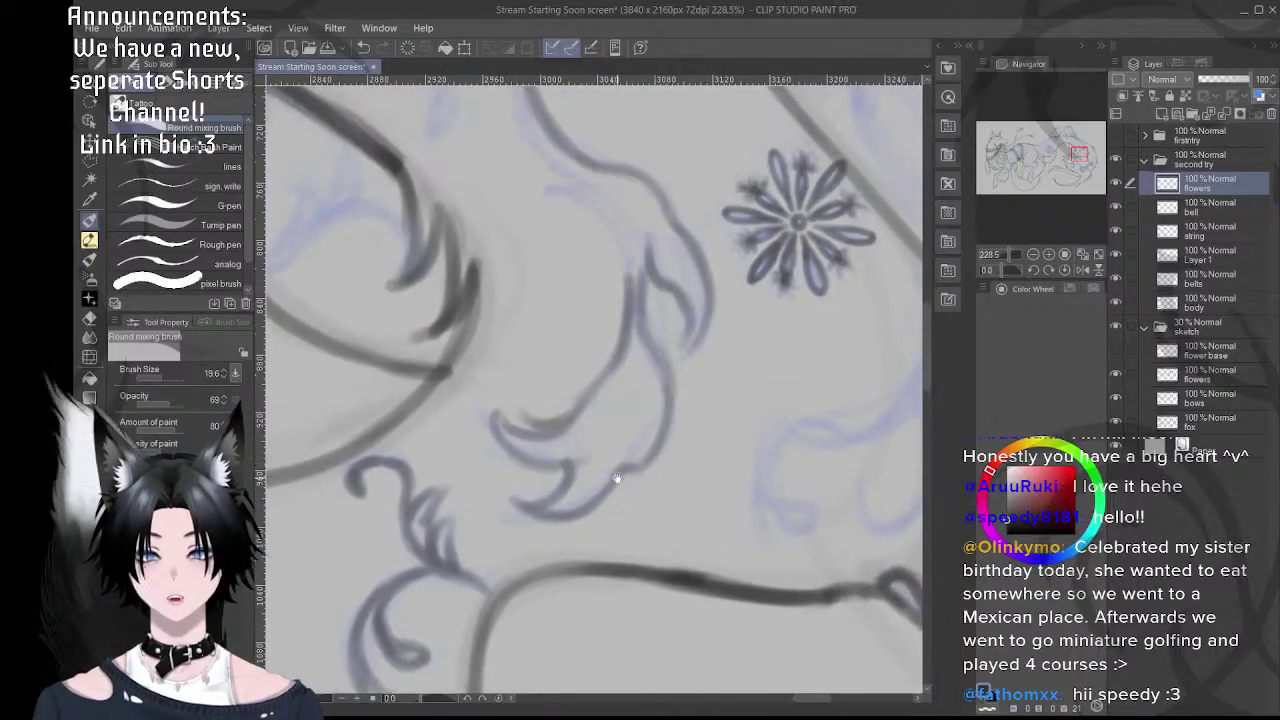
drag(594, 312, 641, 499)
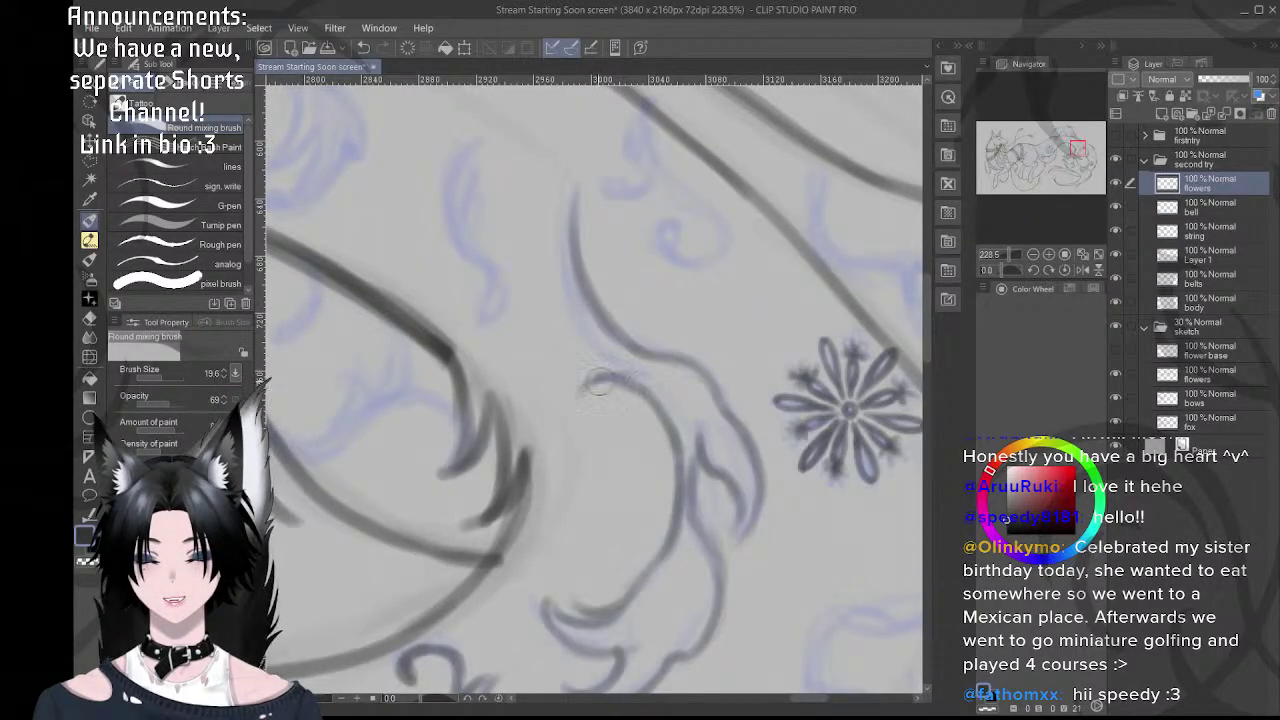
mouse_move(605, 380)
mouse_down()
mouse_move(619, 353)
mouse_move(611, 387)
mouse_up()
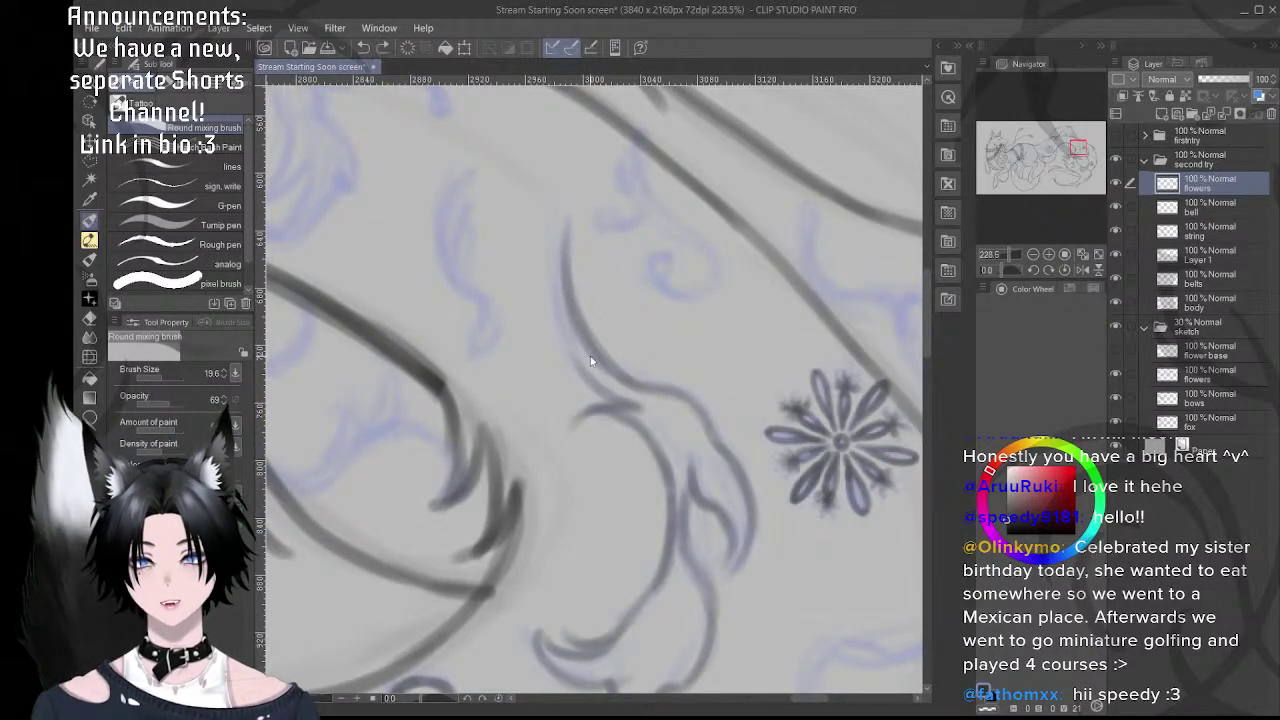
- Ink a second line along the wavy stem's tapering end and connect it to the short hooked tip
mouse_move(586, 369)
mouse_down()
mouse_move(557, 285)
mouse_move(565, 245)
mouse_move(560, 286)
mouse_up()
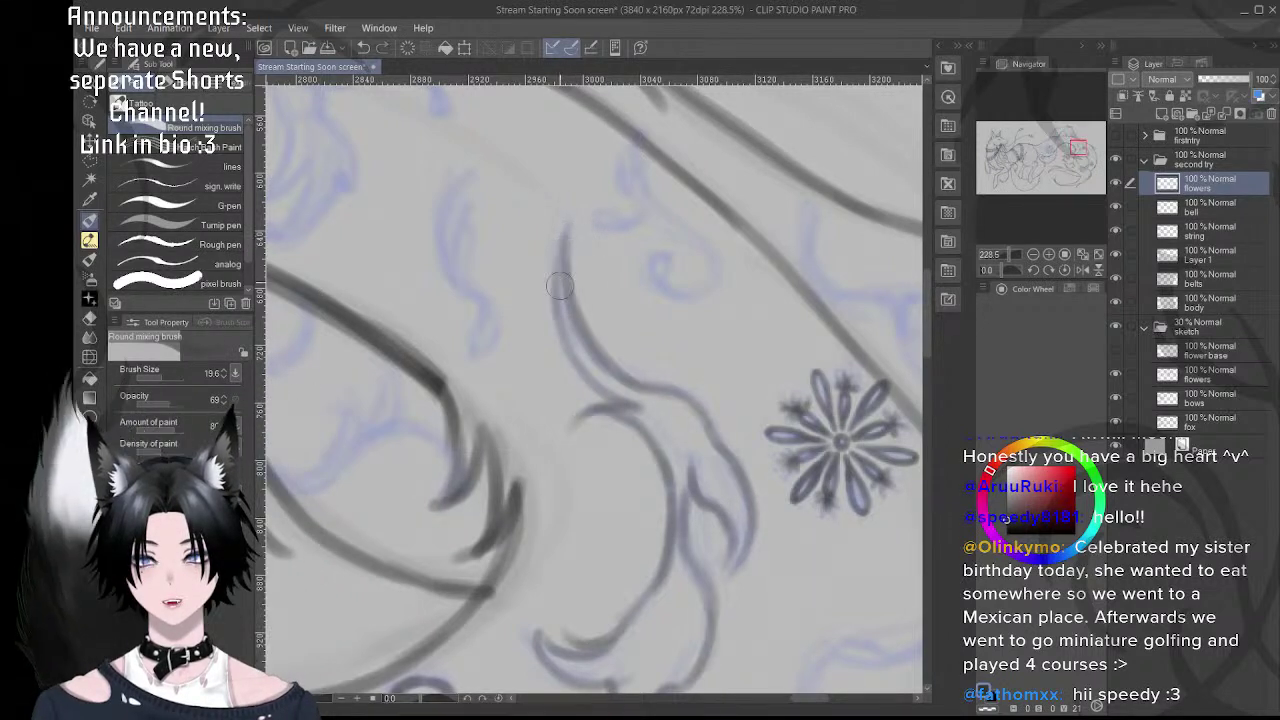
drag(566, 234, 563, 337)
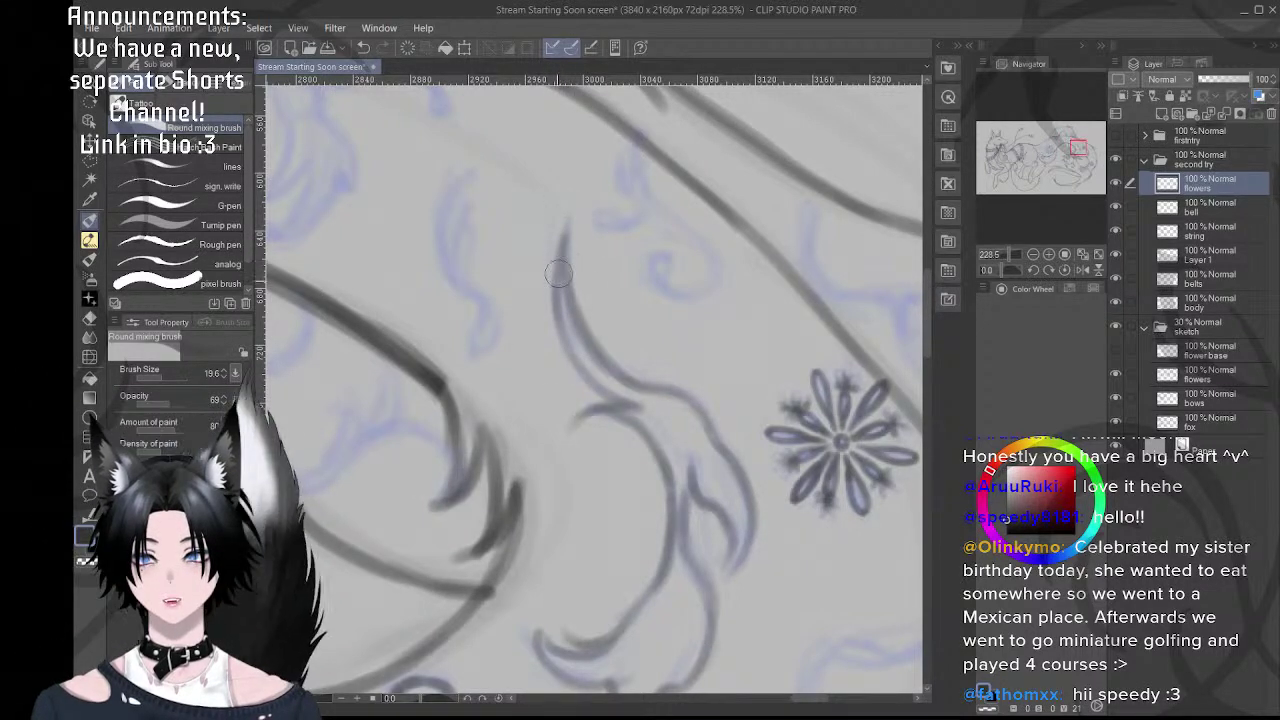
mouse_move(558, 274)
mouse_down()
mouse_move(567, 337)
mouse_move(558, 323)
mouse_move(595, 380)
mouse_up()
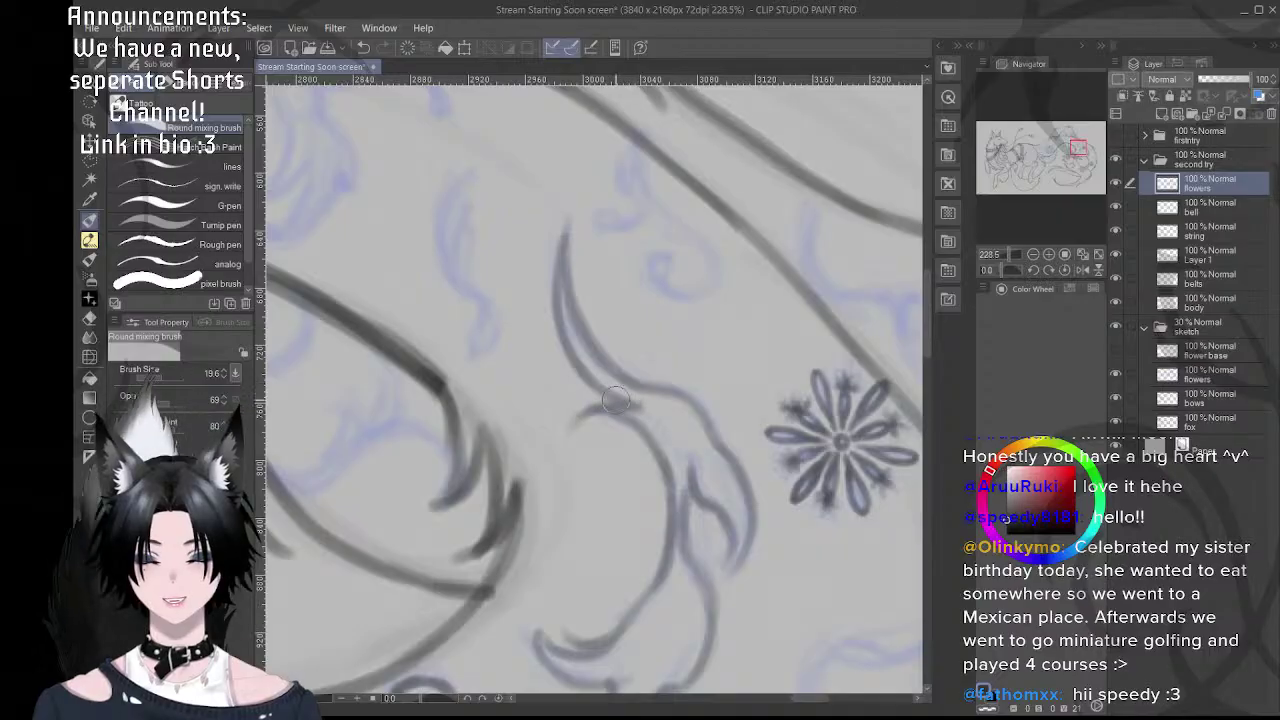
drag(657, 407, 590, 415)
drag(690, 462, 678, 402)
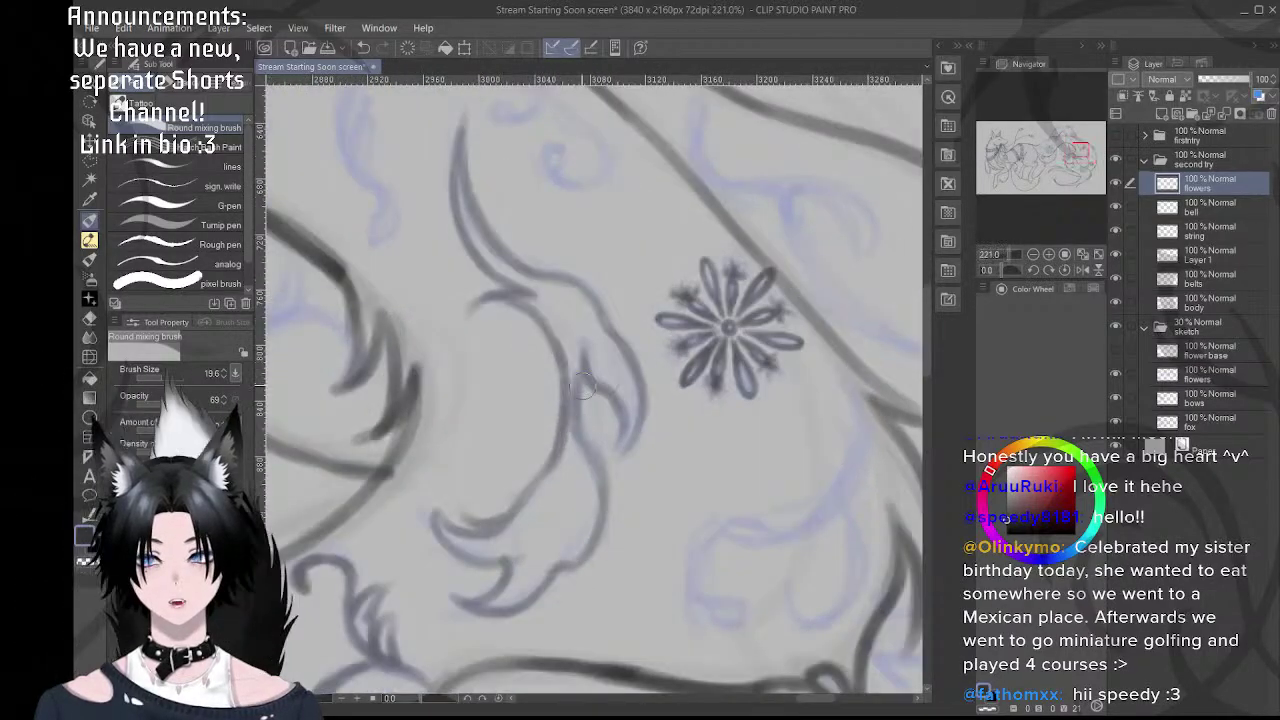
drag(634, 342, 606, 346)
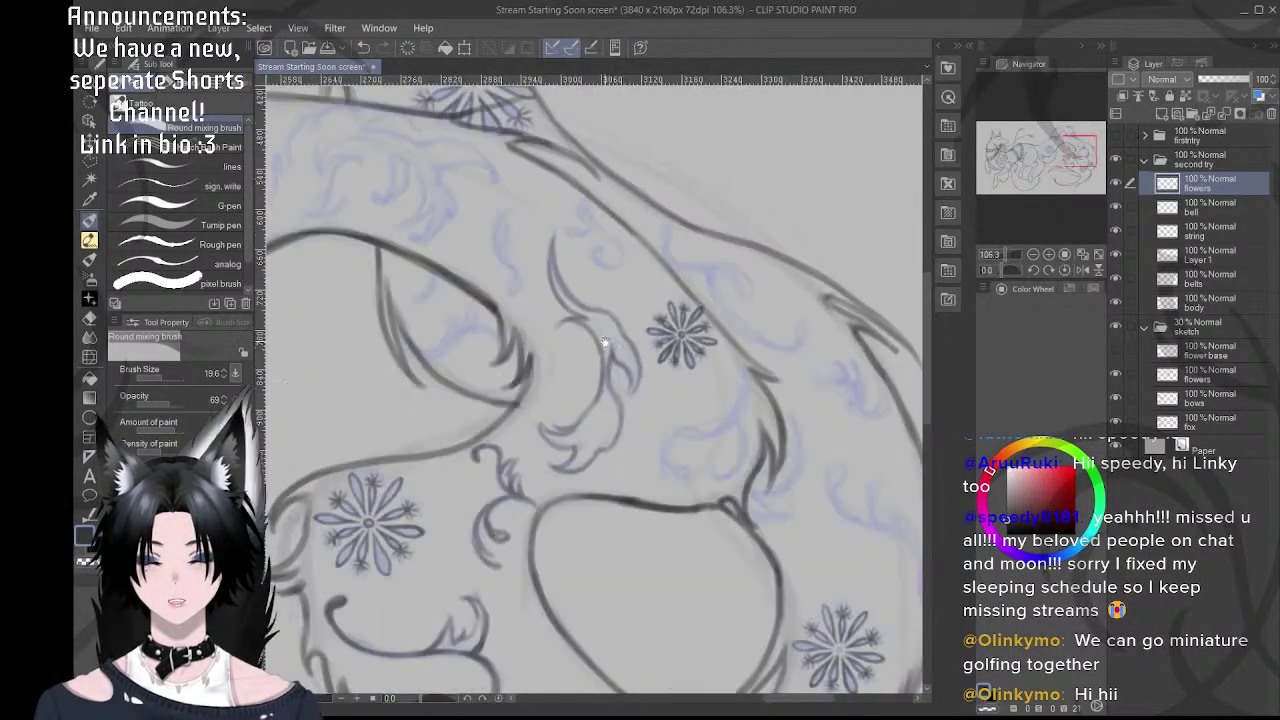
drag(523, 250, 540, 281)
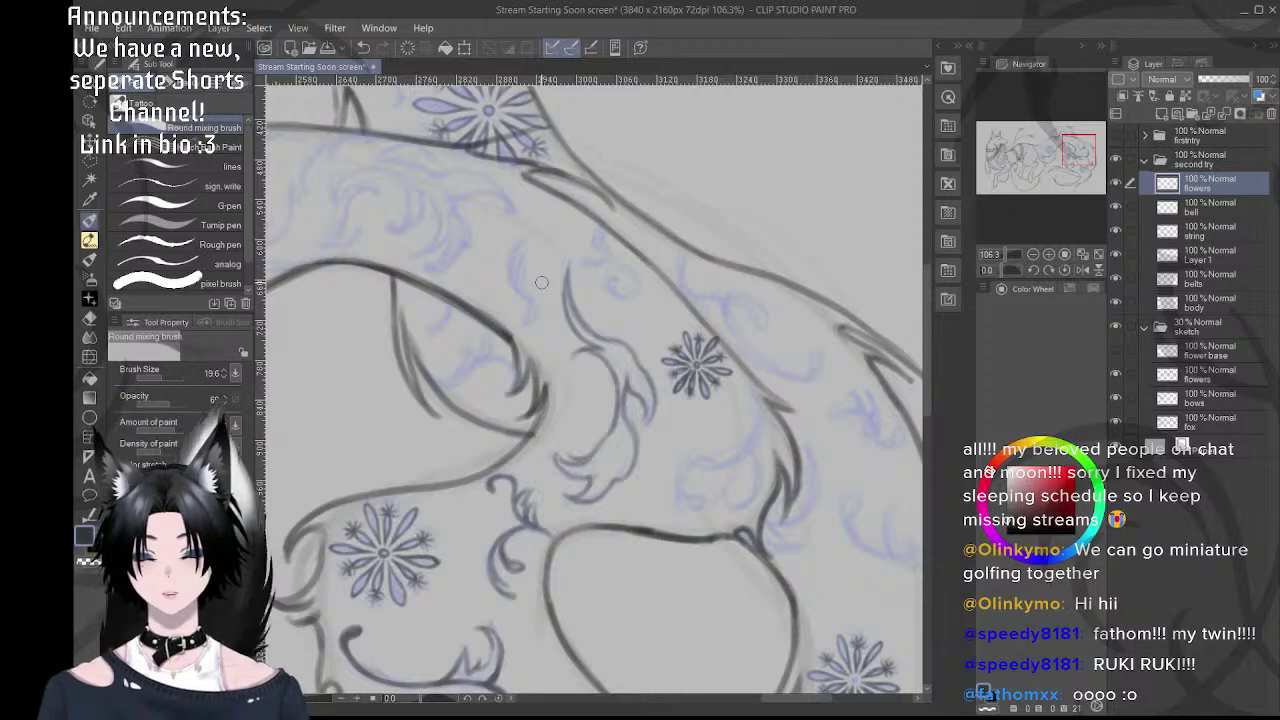
scroll(633, 400, up, 3)
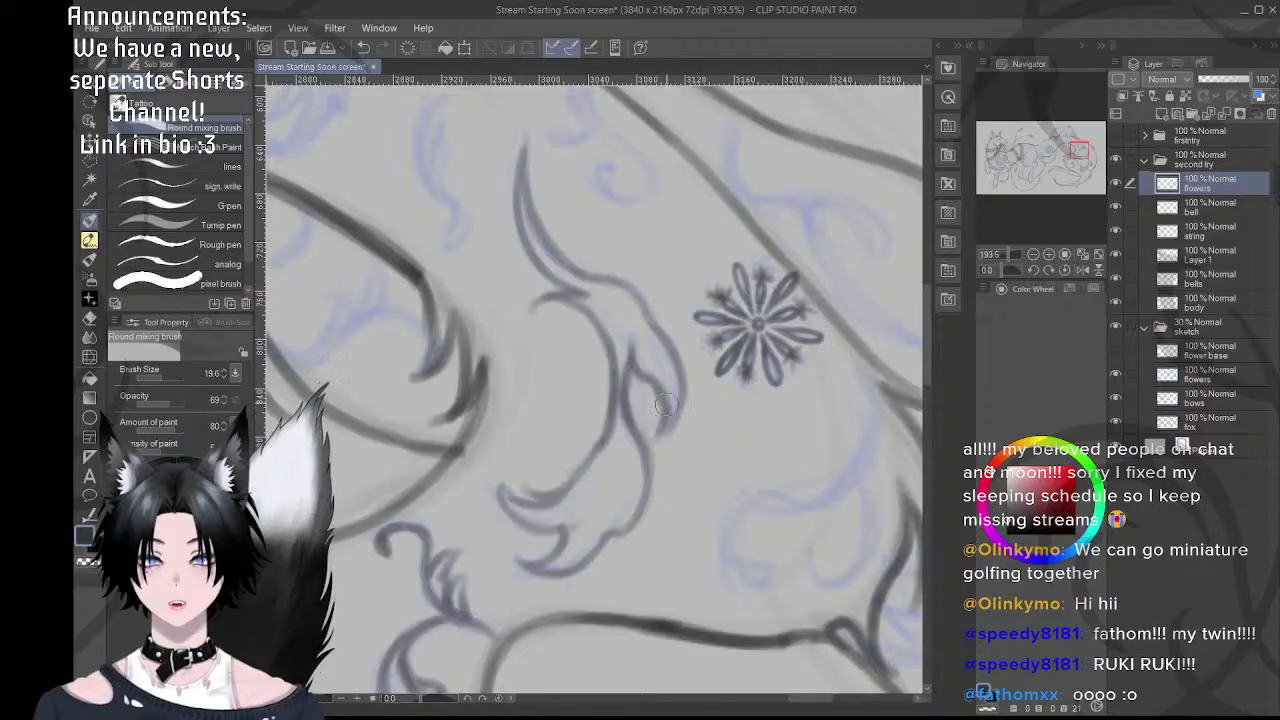
drag(651, 306, 681, 347)
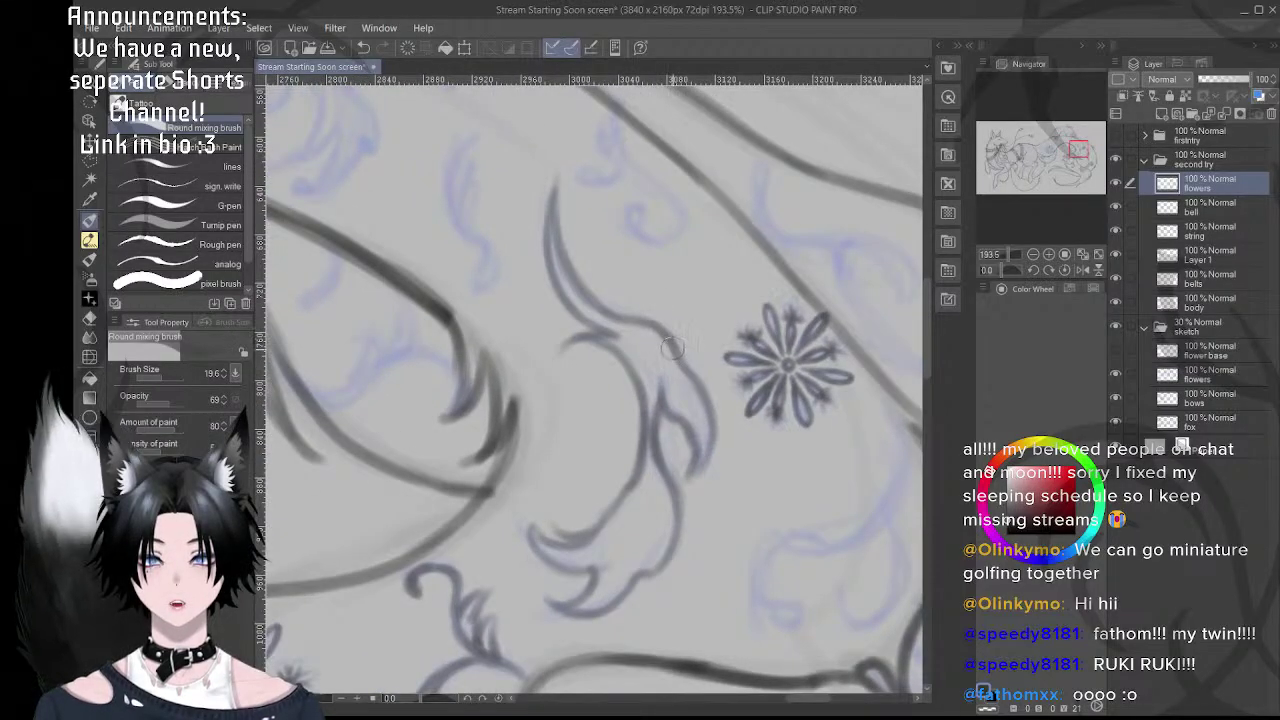
scroll(716, 450, down, 6)
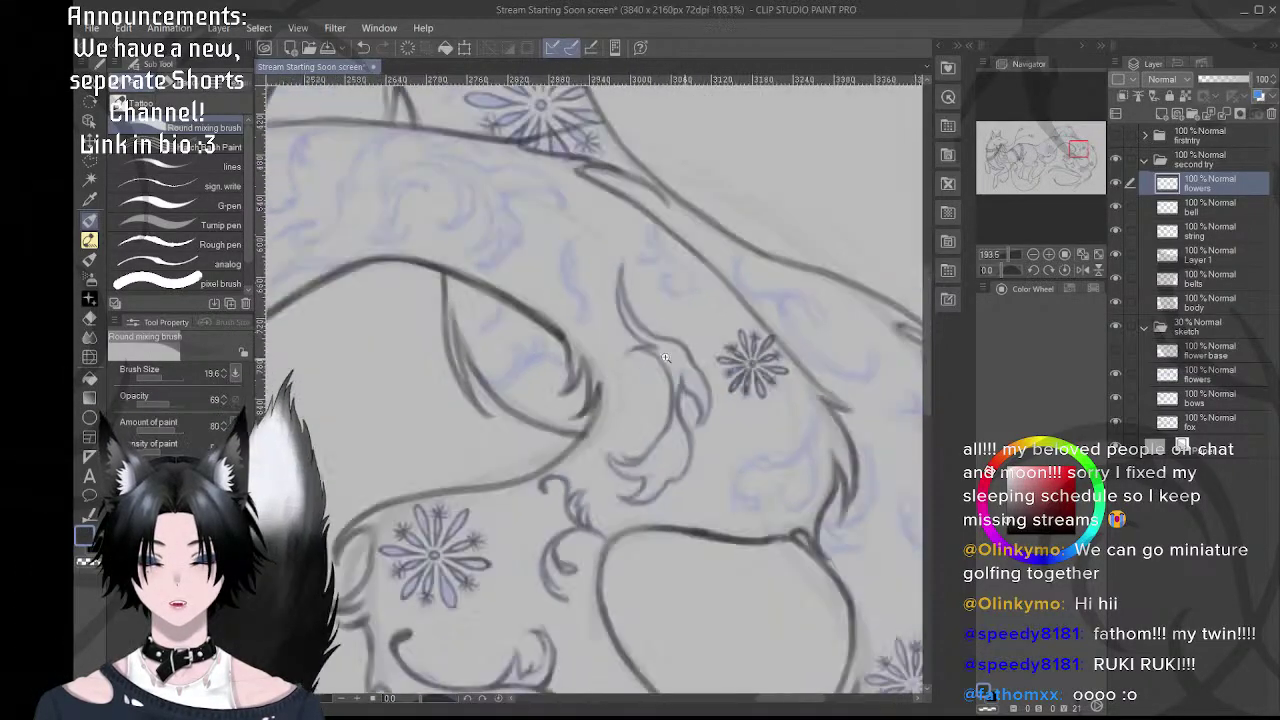
- Ink the rounded curl and lower stem of the swirl between the small dark flower and the fur tuft
scroll(706, 432, up, 3)
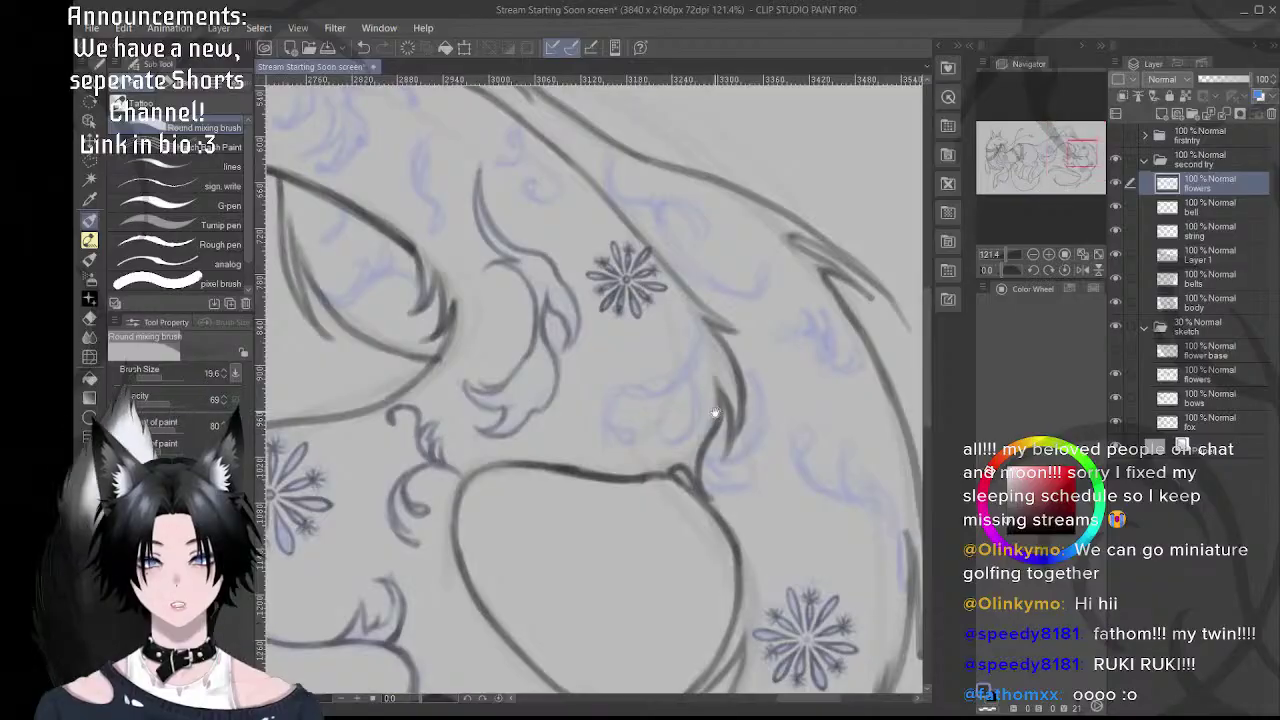
drag(714, 414, 683, 406)
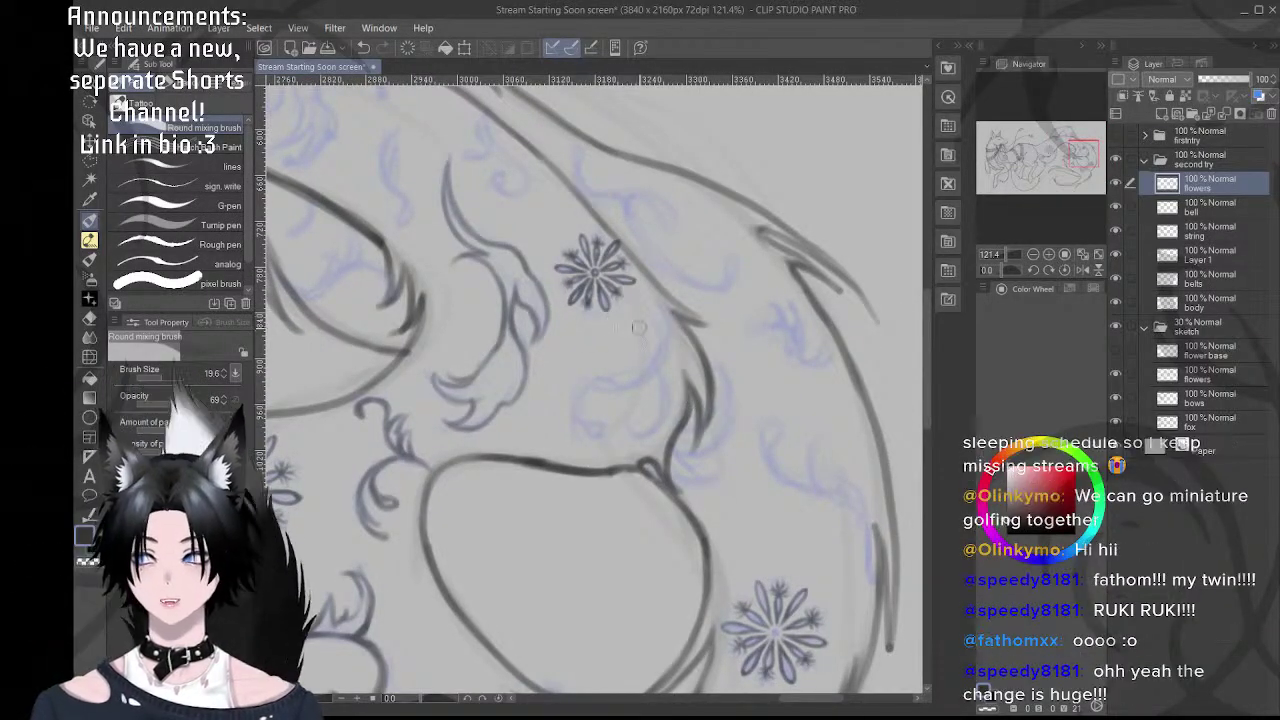
key(r)
drag(724, 364, 688, 288)
scroll(618, 302, up, 2)
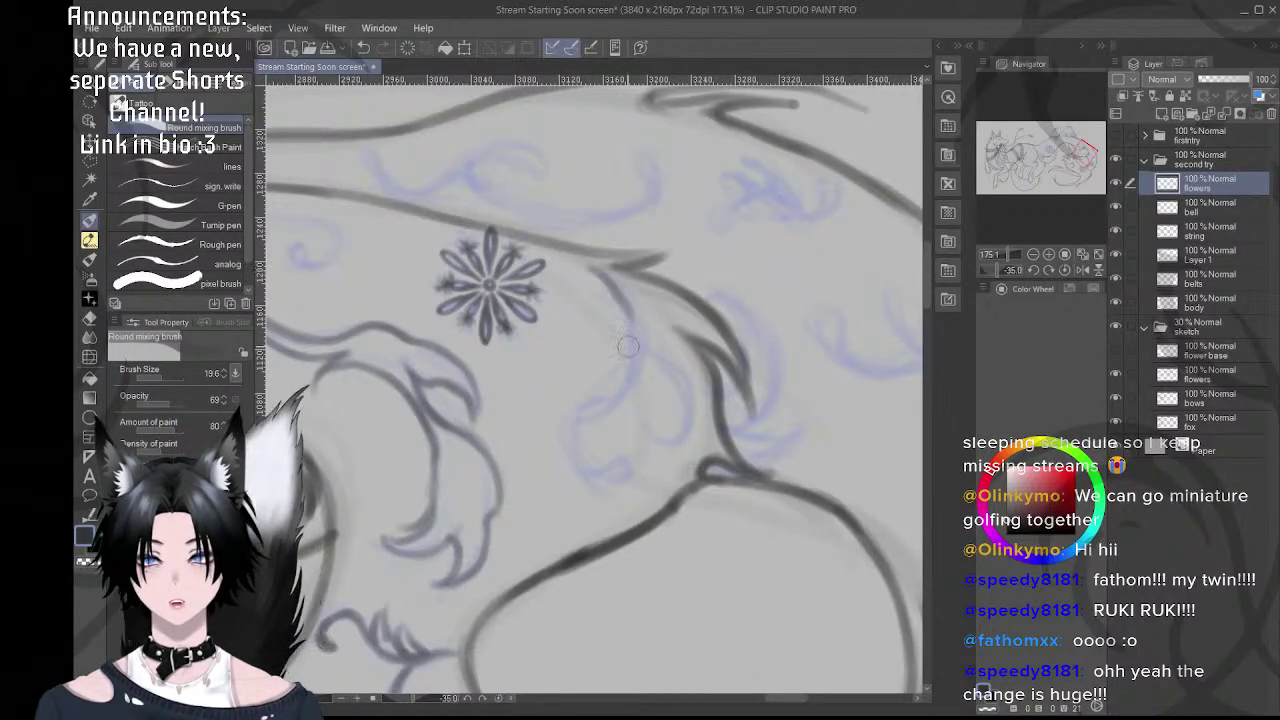
drag(601, 269, 635, 305)
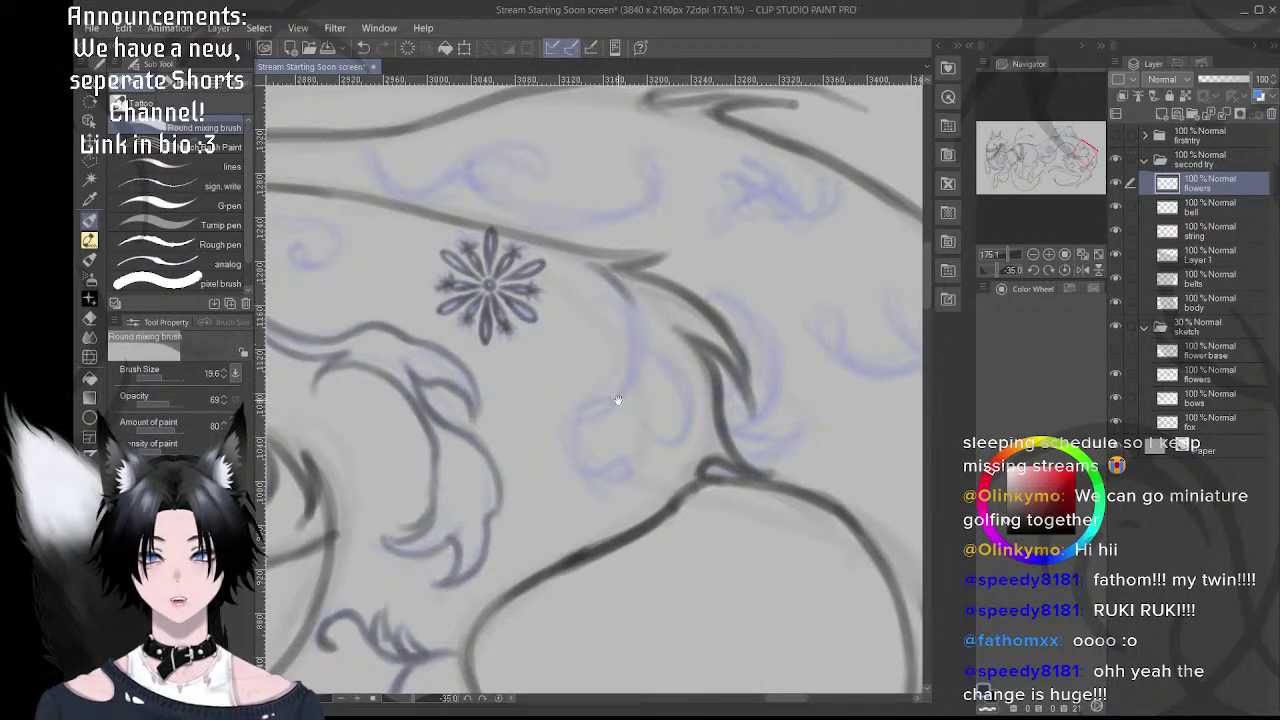
drag(626, 473, 642, 449)
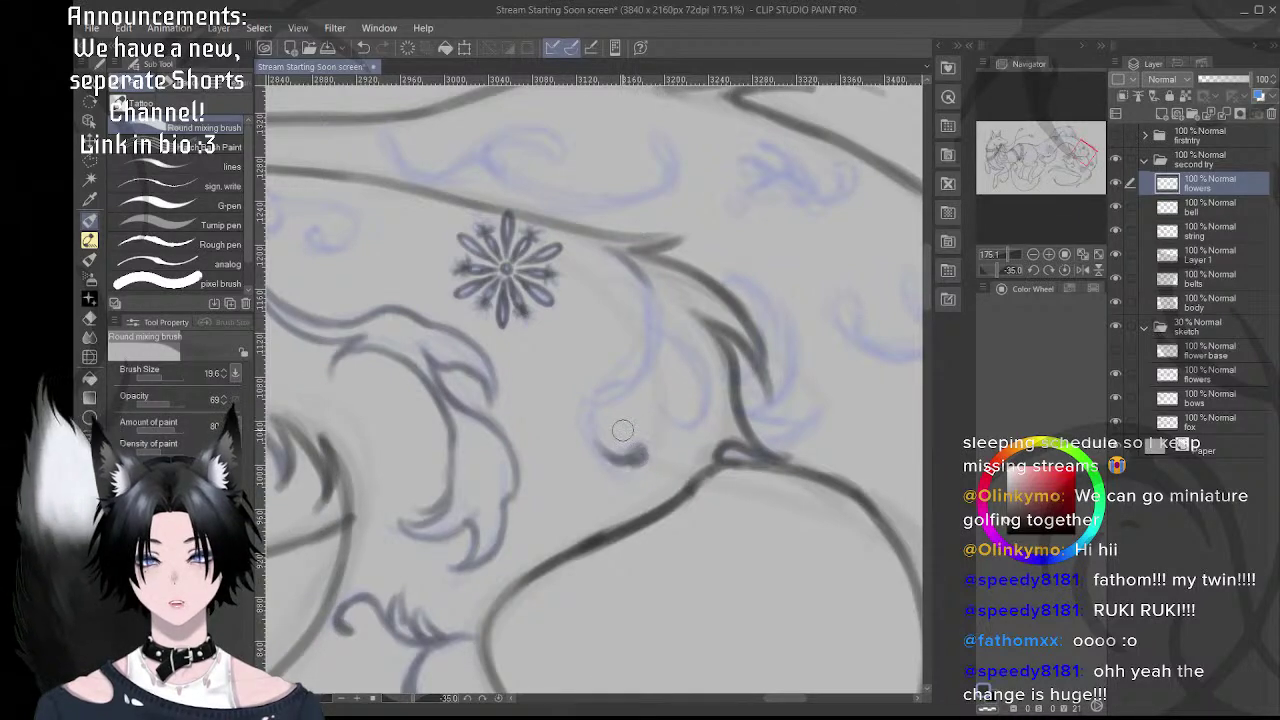
mouse_move(616, 462)
mouse_down()
mouse_move(608, 389)
mouse_move(614, 460)
mouse_up()
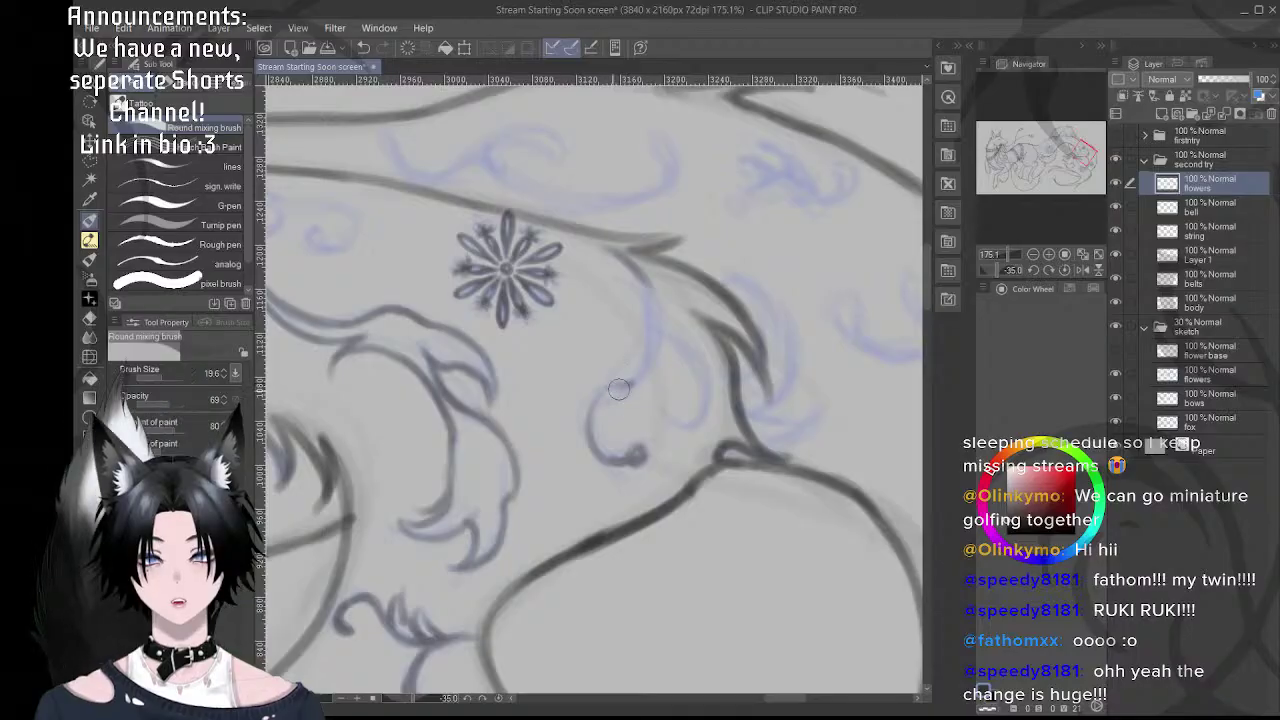
drag(600, 403, 641, 371)
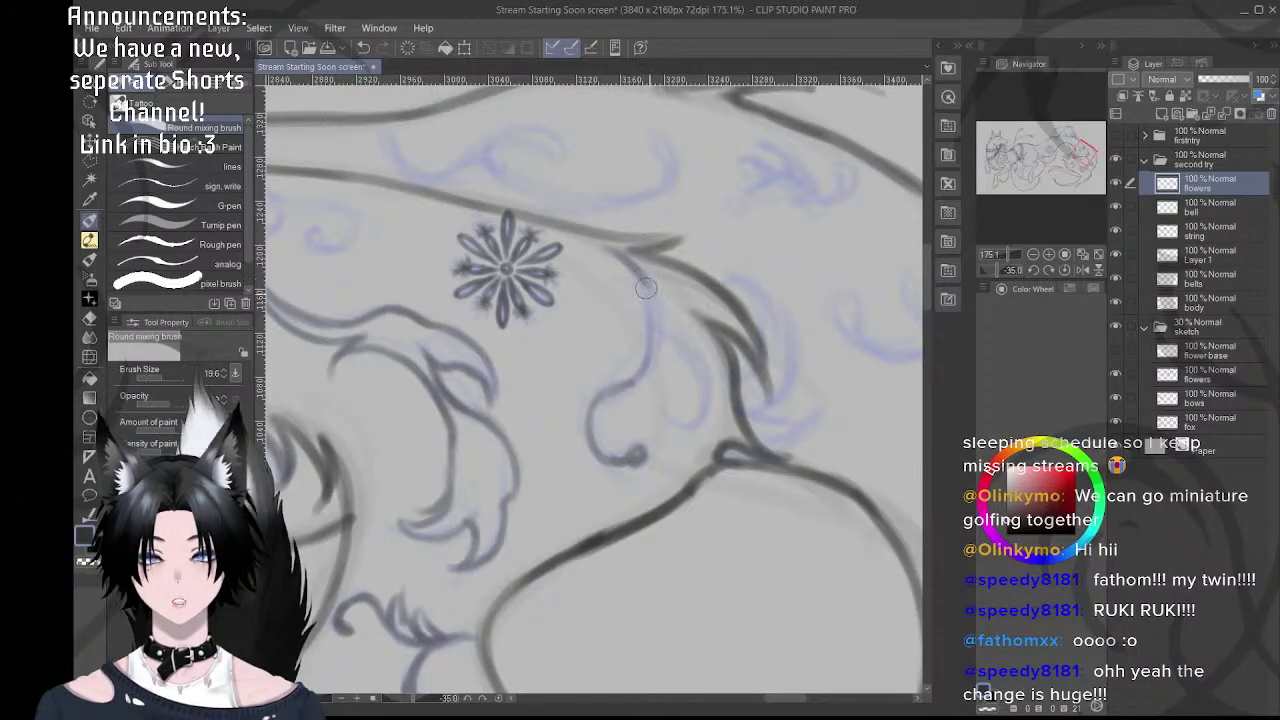
- Ink the upper stem of this swirl up to the fur tuft, redoing misplaced strokes, and reinforce its curl
drag(646, 288, 652, 344)
key(ctrl+z)
mouse_move(644, 292)
mouse_down()
mouse_move(649, 367)
mouse_move(645, 277)
mouse_move(634, 357)
mouse_move(655, 344)
mouse_move(600, 384)
mouse_up()
key(ctrl+z)
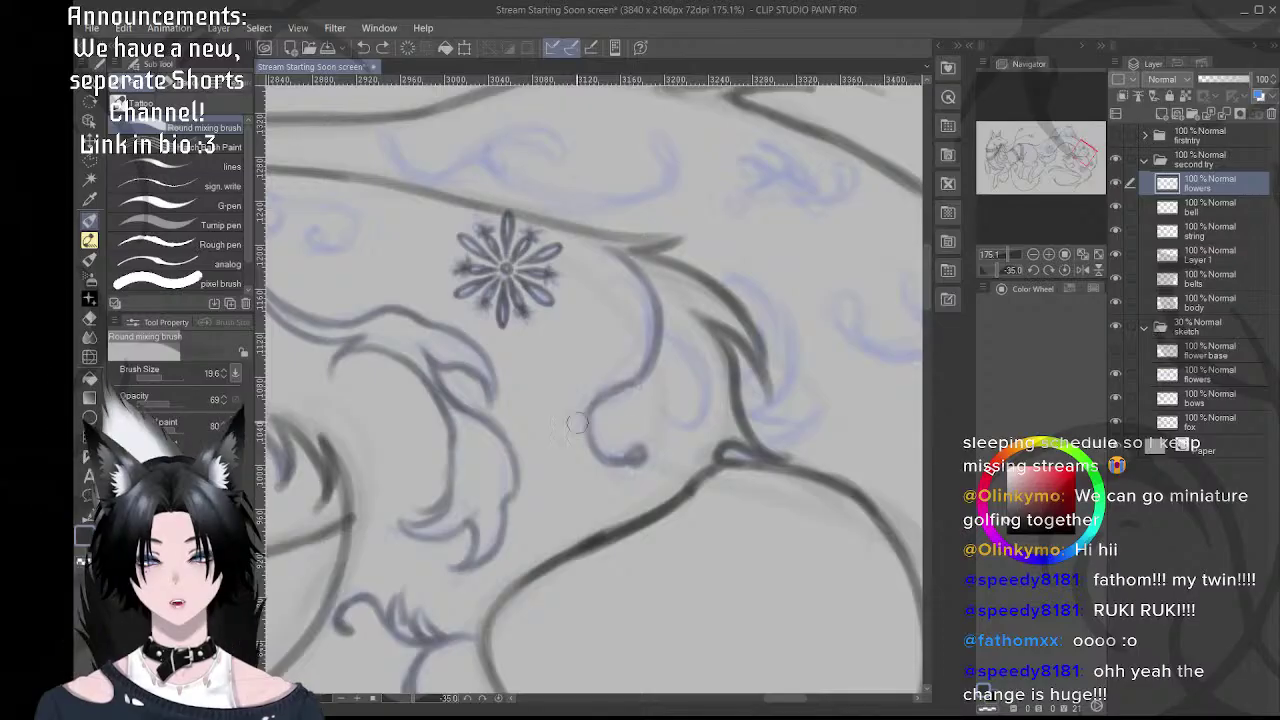
mouse_move(597, 398)
mouse_down()
mouse_move(598, 453)
mouse_move(634, 456)
mouse_up()
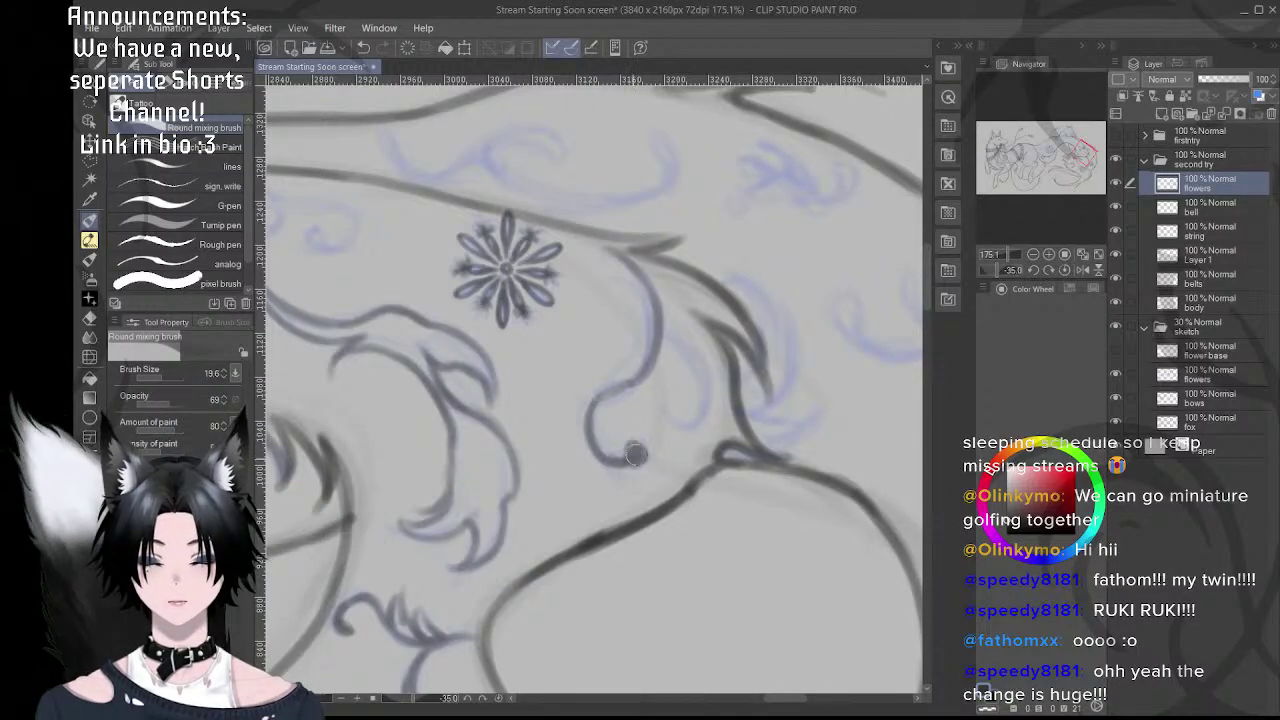
- Clean up the curl's rounded tip with the soft eraser and ink the hooked side branch off the swirl's stem
key(e)
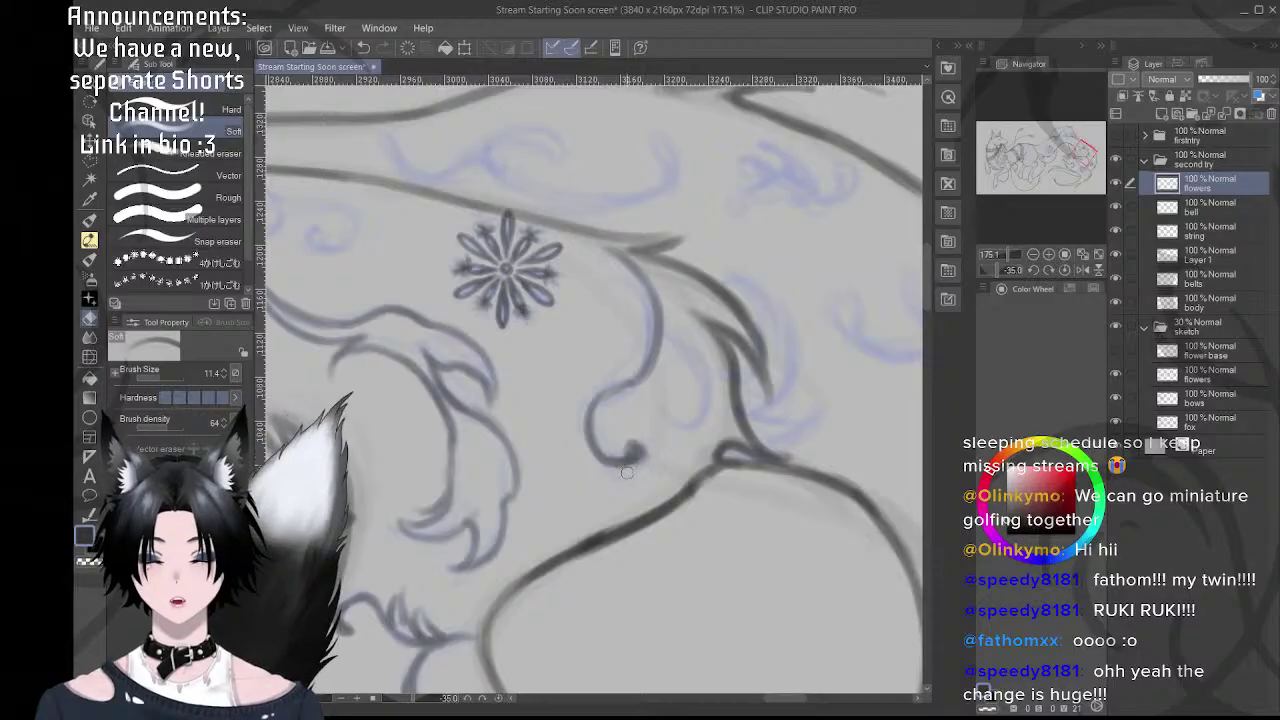
key(b)
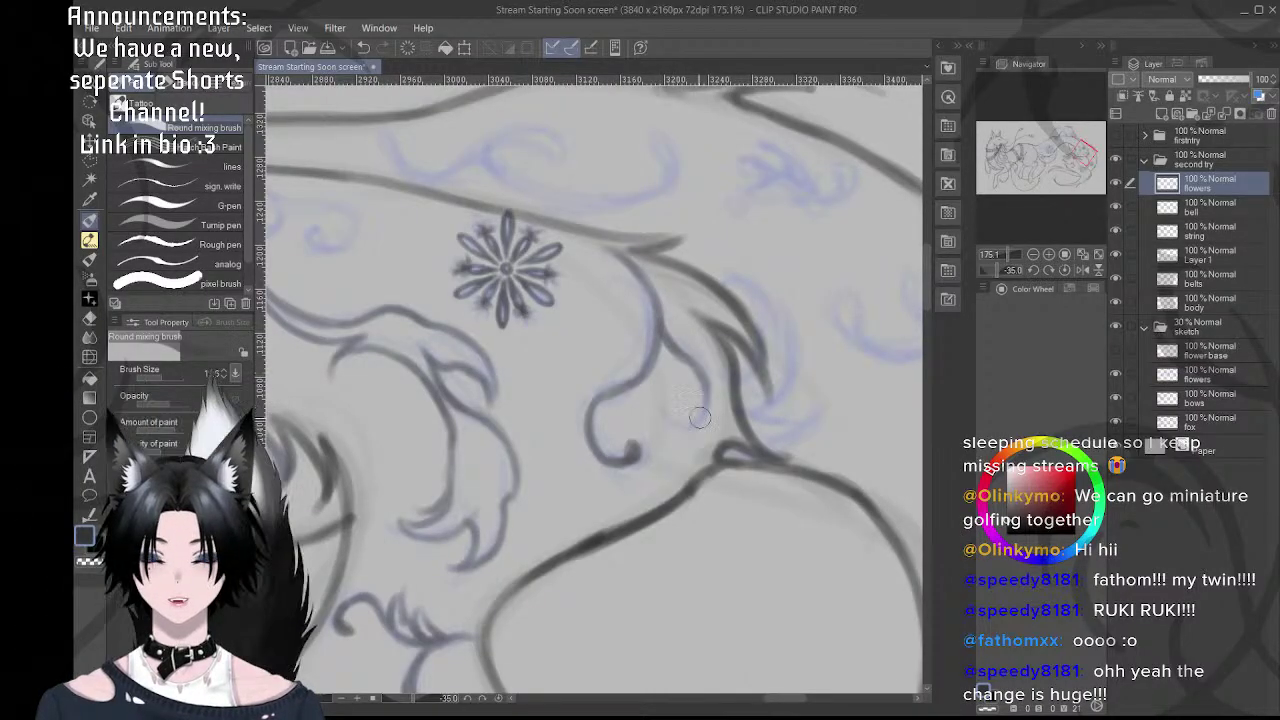
mouse_move(666, 404)
mouse_down()
mouse_move(690, 424)
mouse_move(669, 411)
mouse_move(709, 401)
mouse_move(695, 377)
mouse_move(707, 410)
mouse_move(668, 406)
mouse_move(706, 408)
mouse_up()
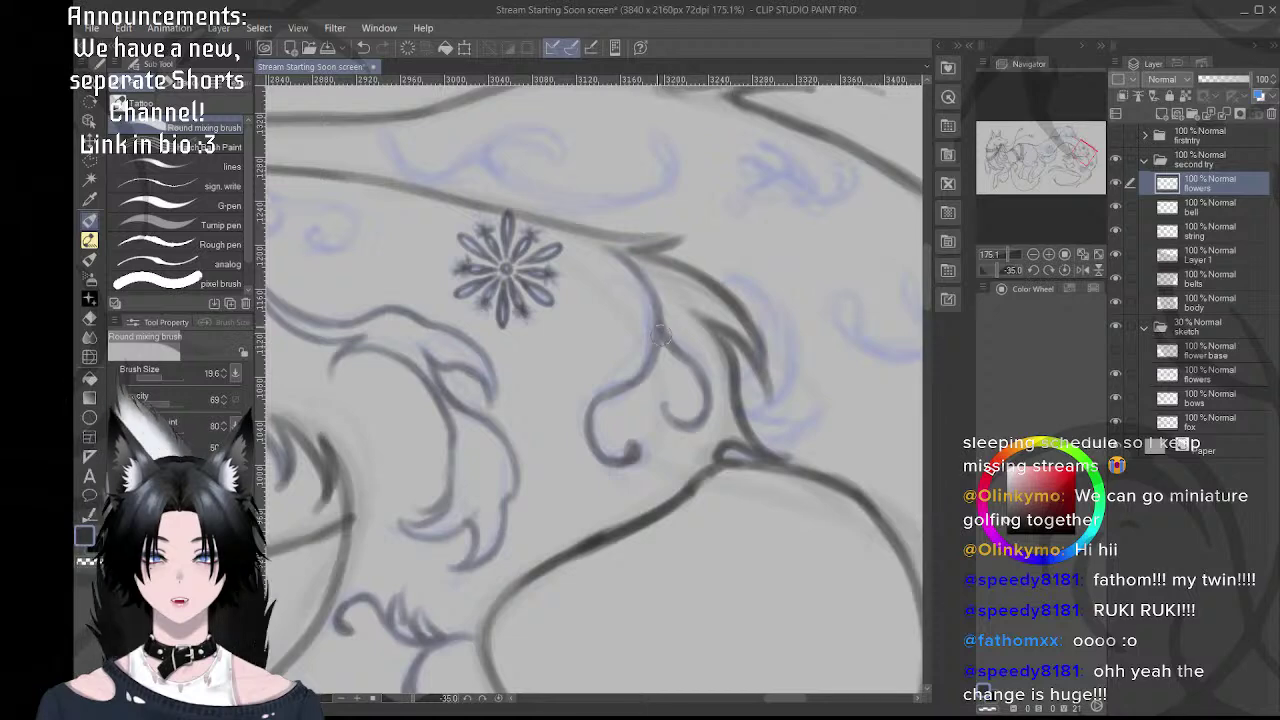
drag(640, 297, 600, 336)
- Thicken the side branch's hooked end and darken the joint where it meets the swirl's stem
click(1065, 270)
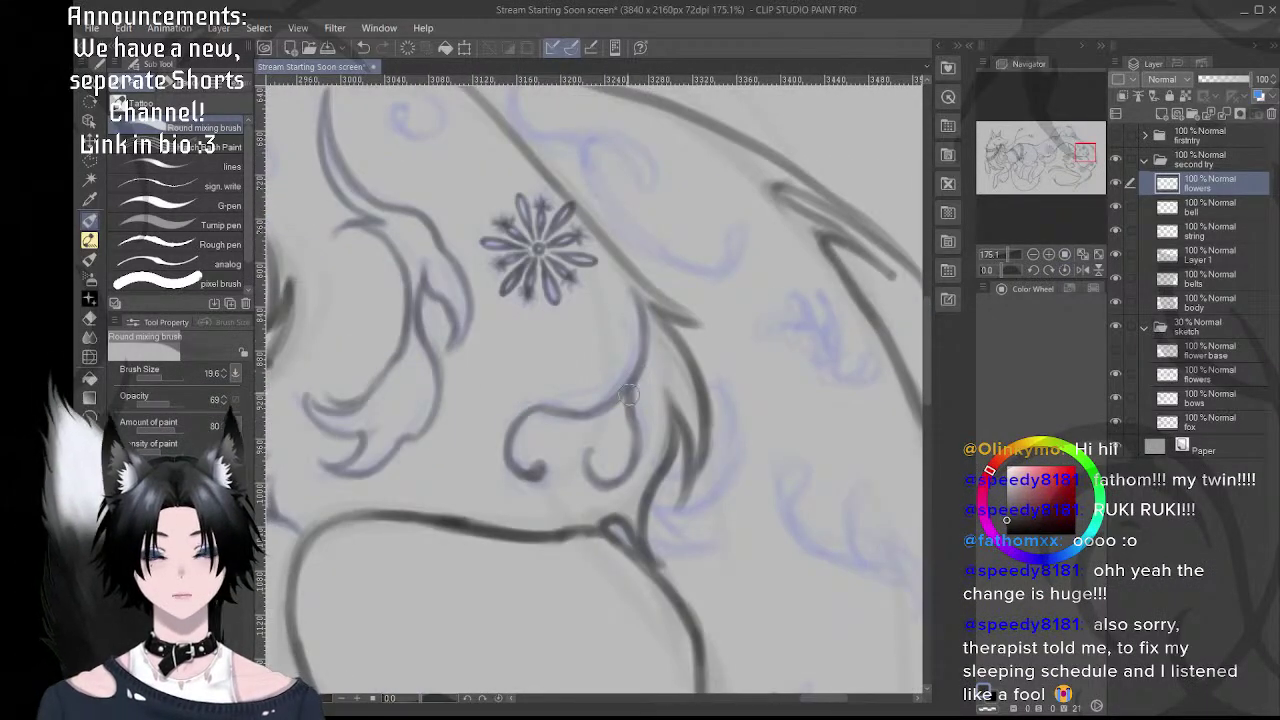
drag(628, 419, 648, 406)
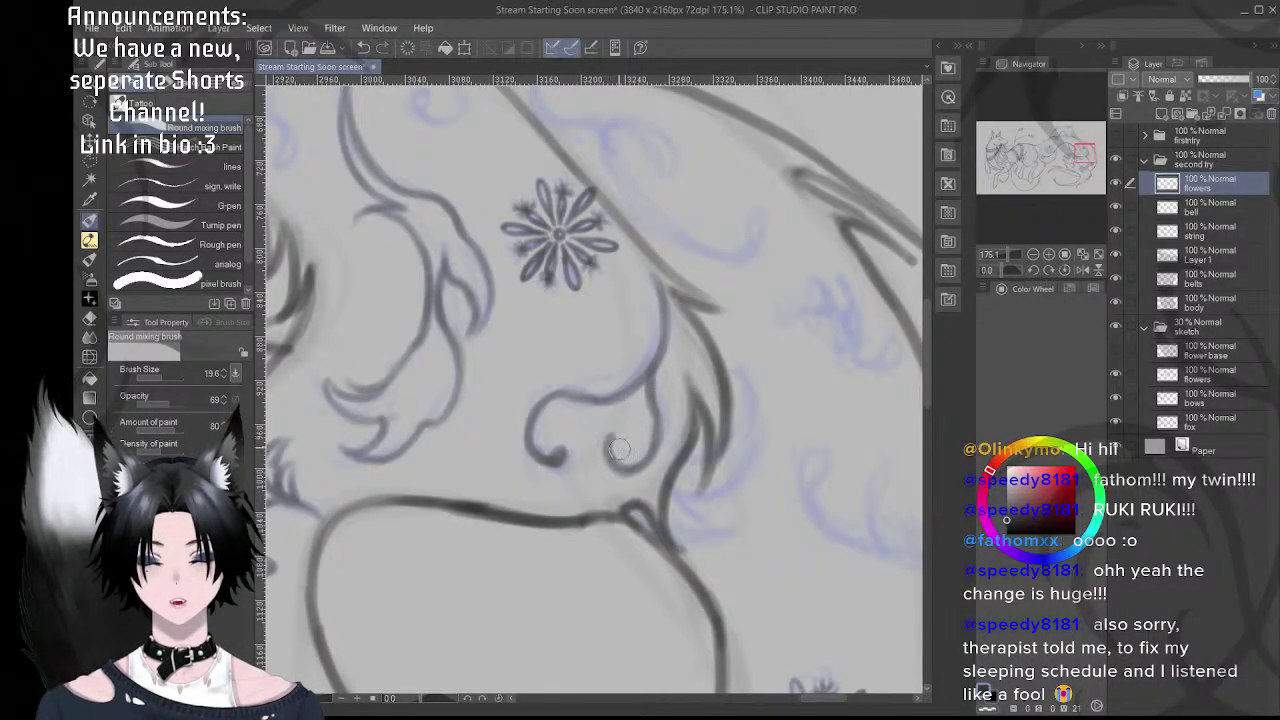
mouse_move(610, 450)
mouse_down()
mouse_move(640, 466)
mouse_move(652, 440)
mouse_up()
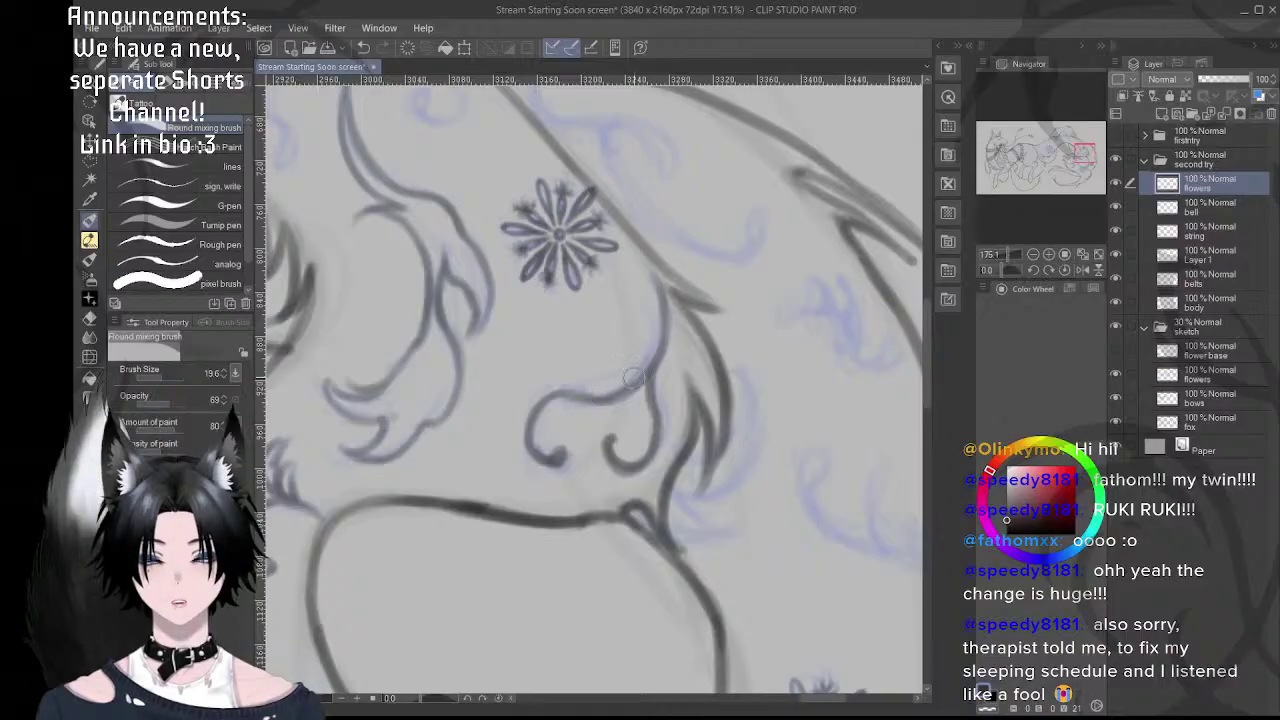
drag(634, 378, 687, 387)
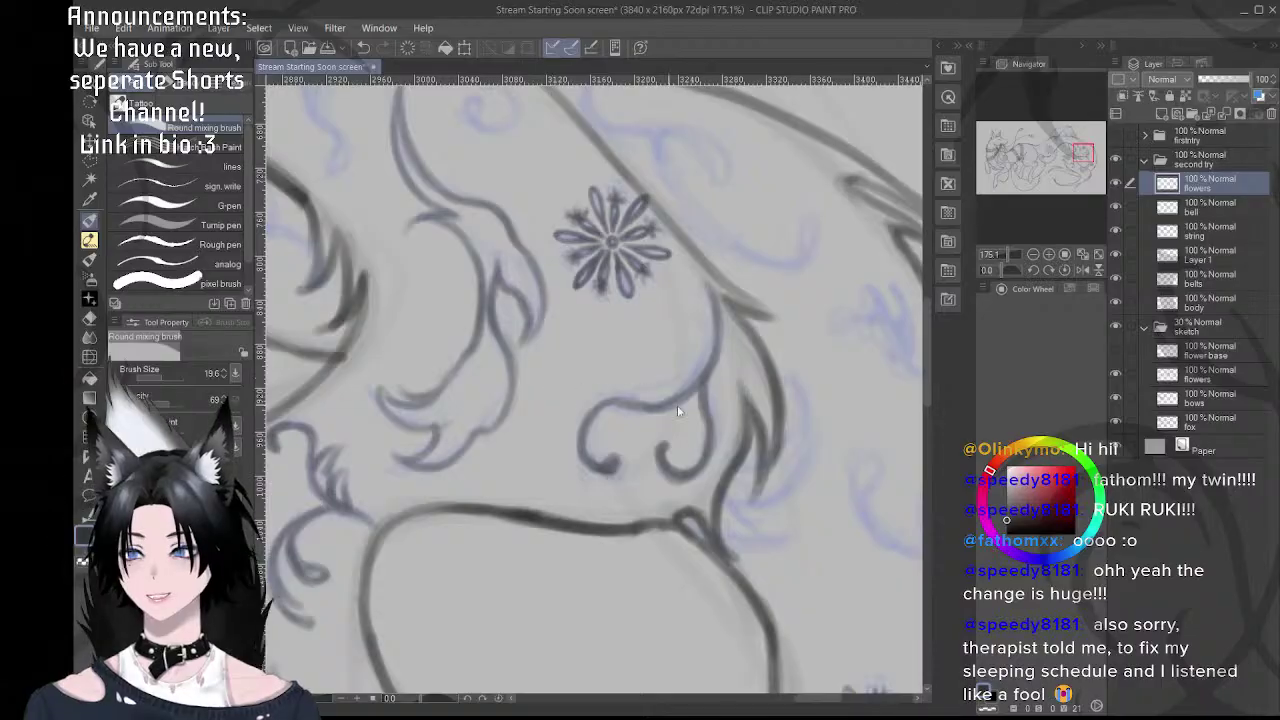
- Darken the inner fork and the upper joint of the long leafy swirl beside the small dark flower
scroll(677, 405, down, 5)
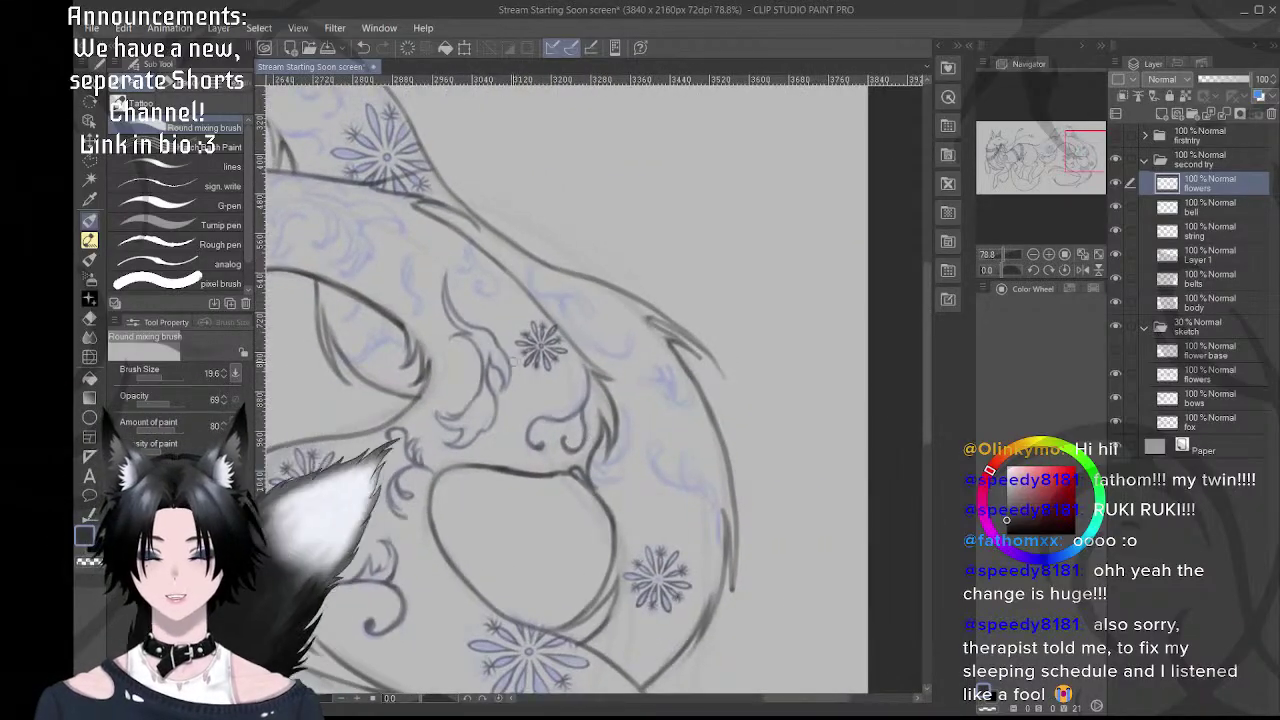
drag(530, 392, 667, 402)
scroll(598, 452, up, 5)
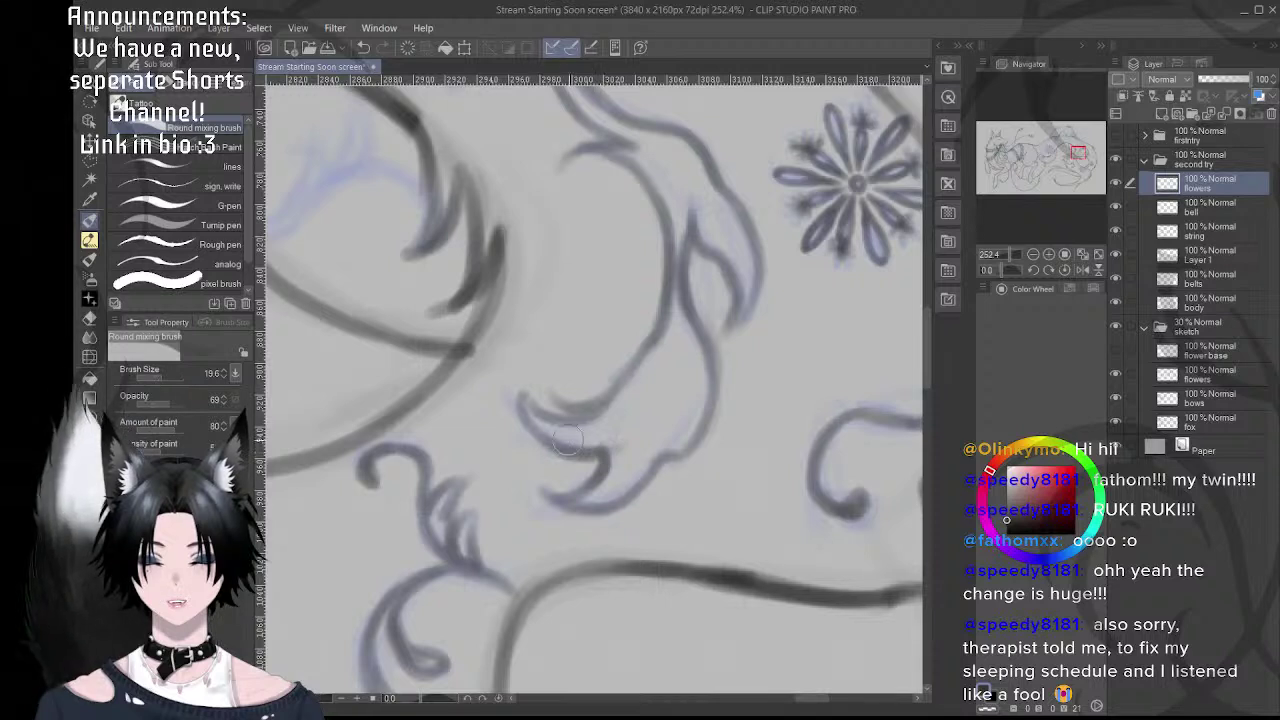
drag(650, 386, 574, 431)
drag(614, 290, 607, 345)
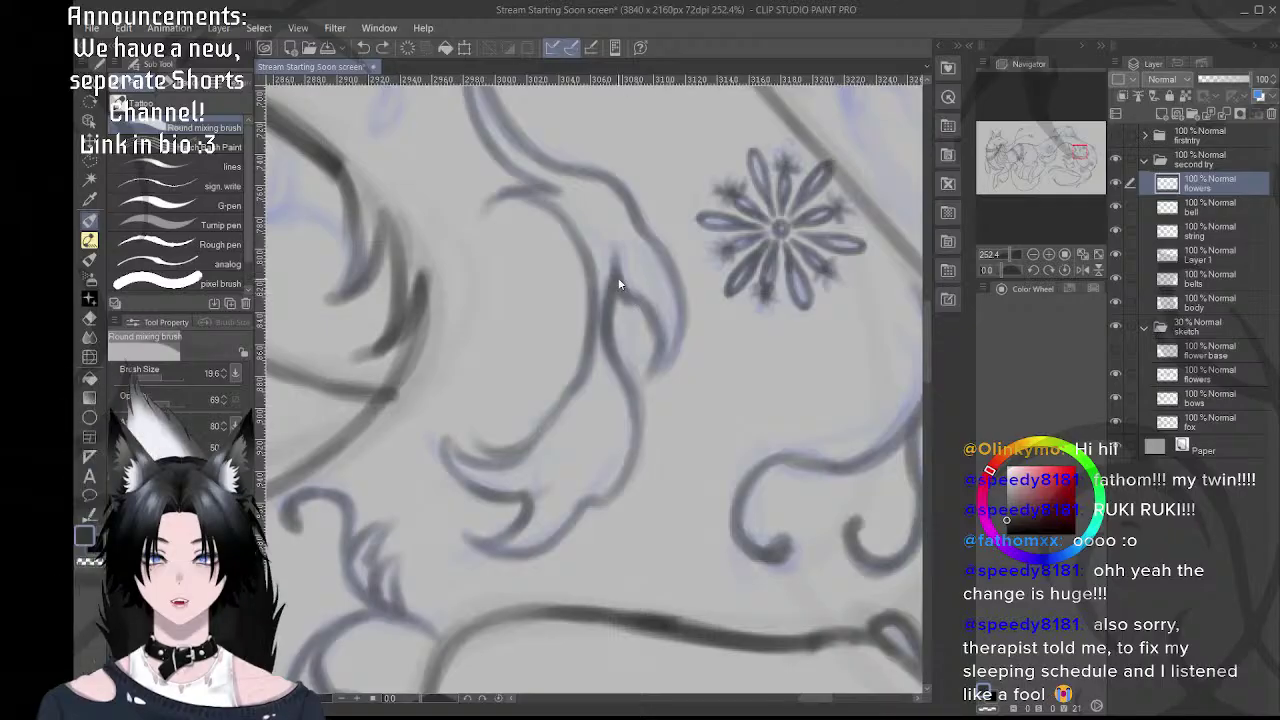
mouse_move(616, 275)
mouse_down()
mouse_move(641, 293)
mouse_move(660, 351)
mouse_up()
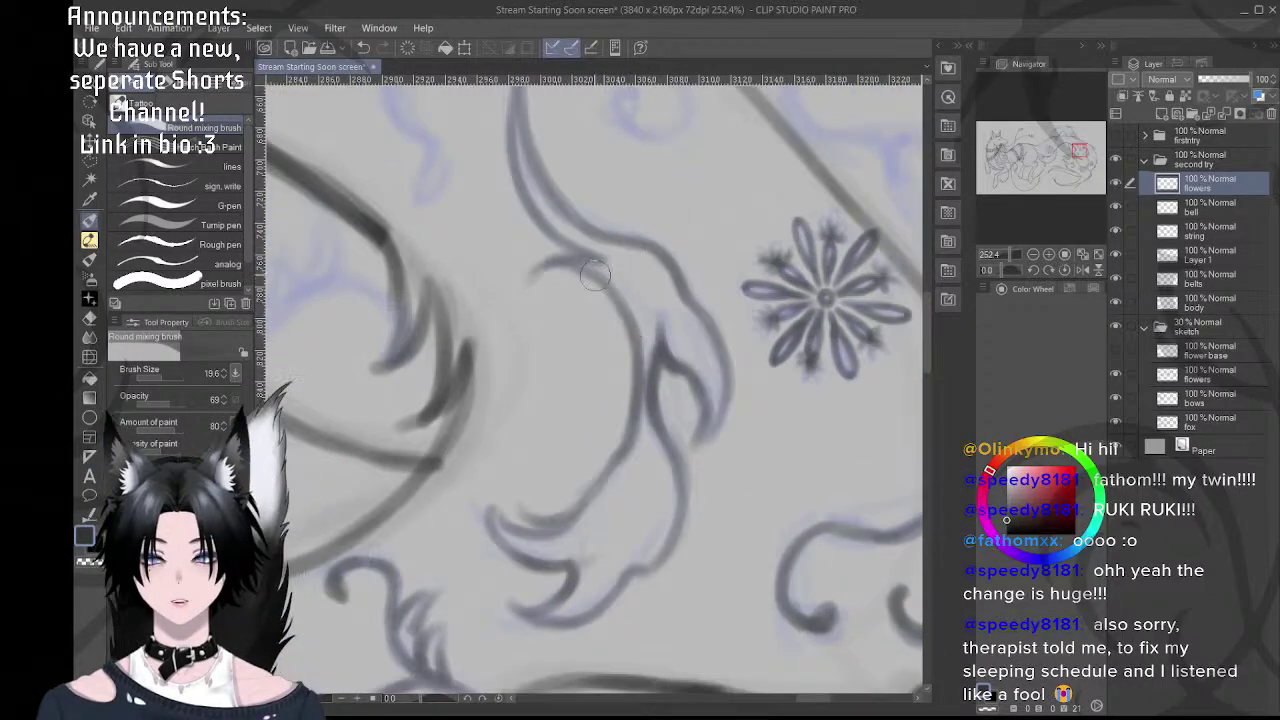
drag(610, 305, 660, 340)
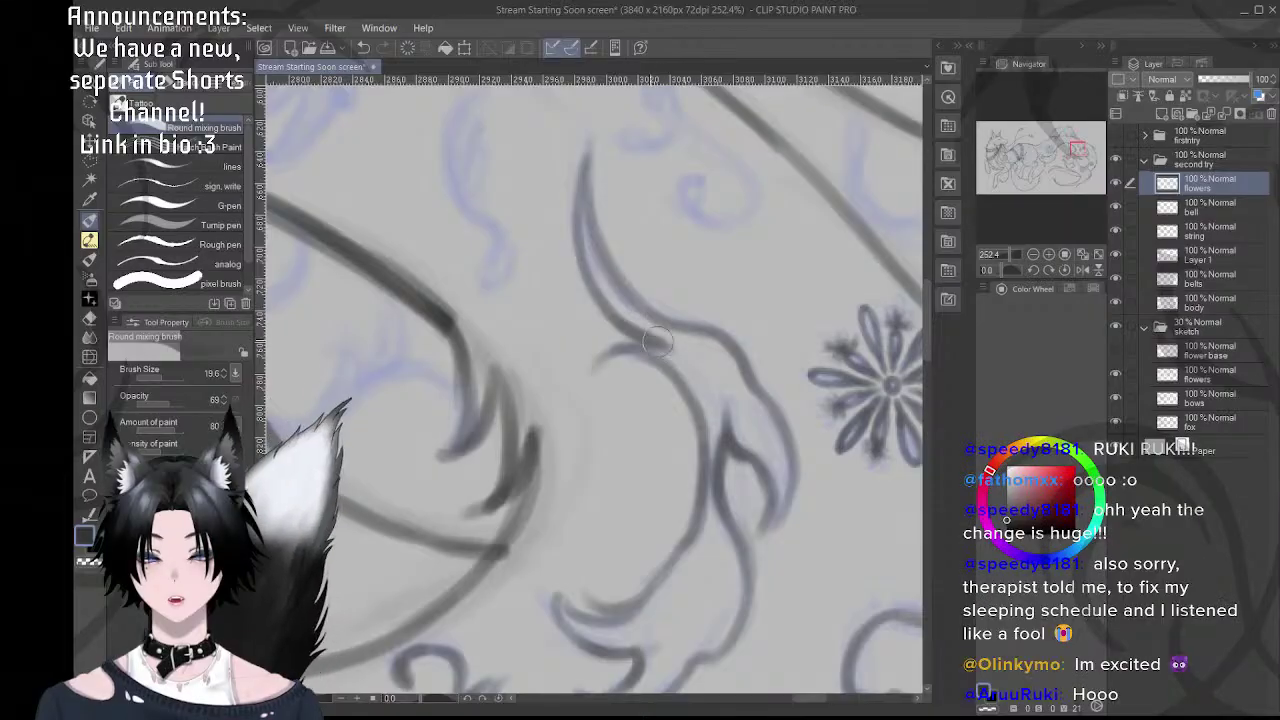
drag(632, 330, 664, 345)
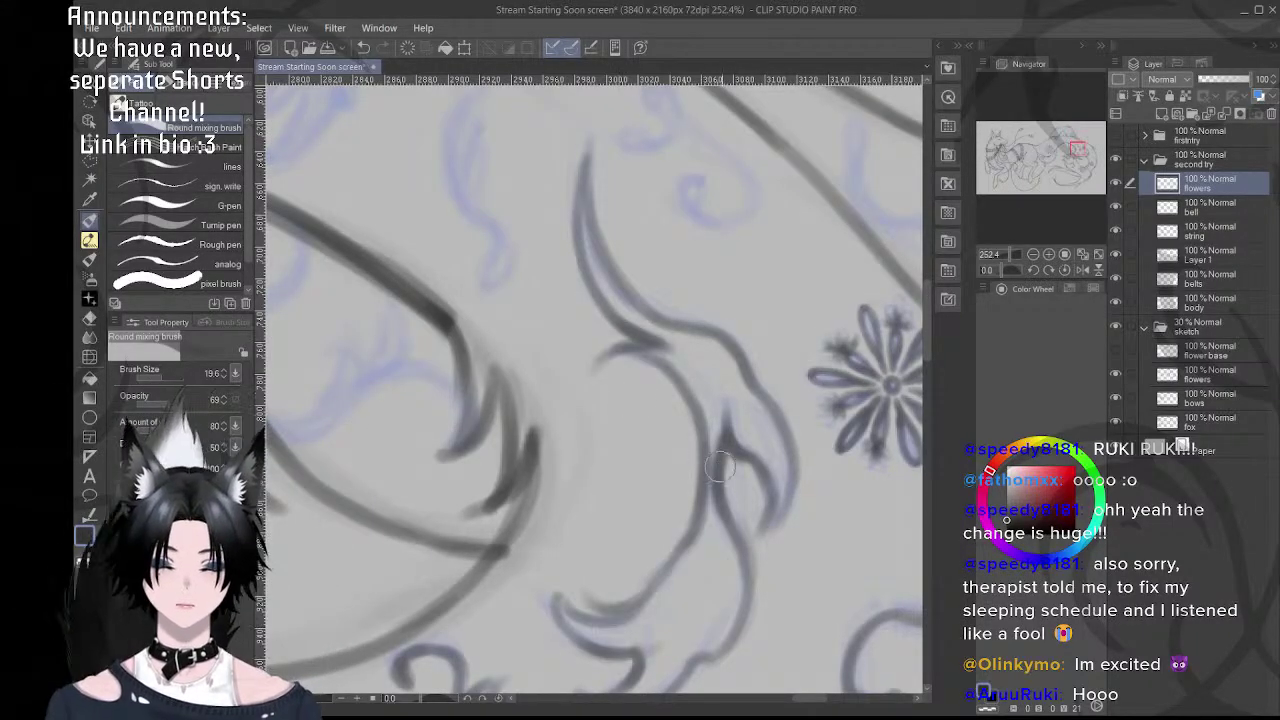
- Ink the small curl and its round-tipped hook just under the tail's edge above the leafy swirl, undoing a misplaced stroke
scroll(738, 442, down, 1)
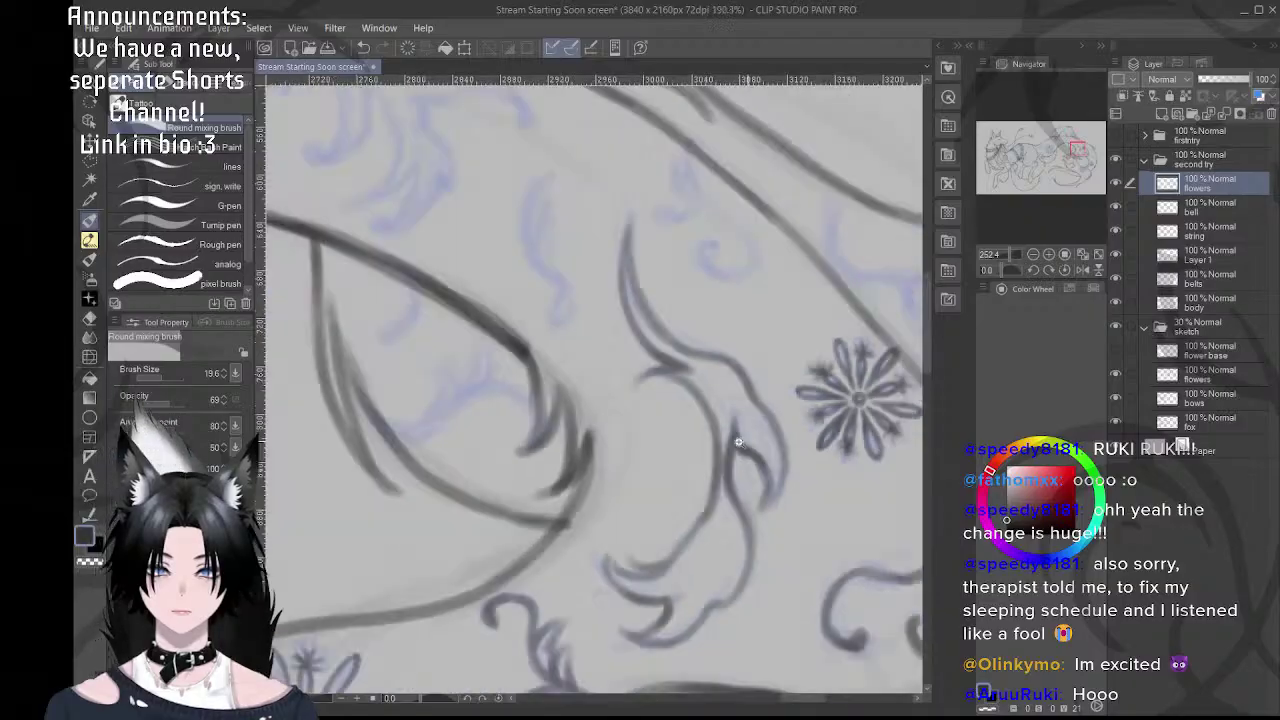
scroll(738, 442, down, 3)
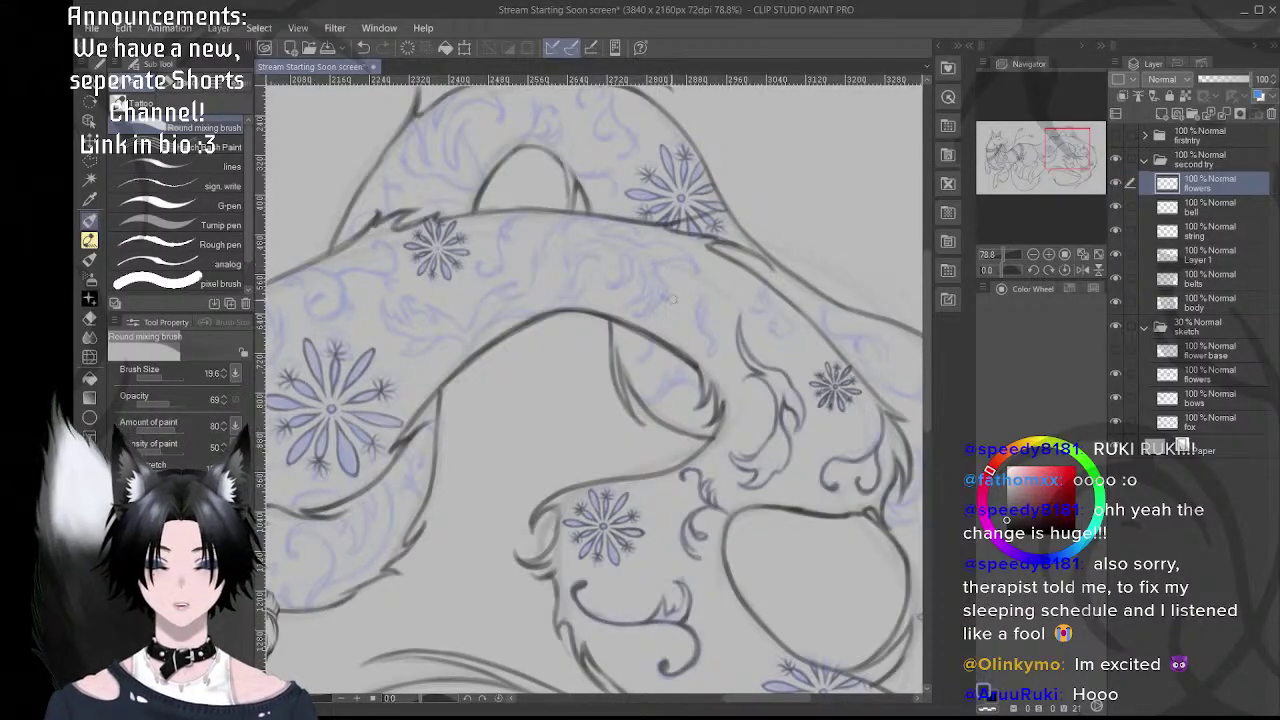
scroll(710, 358, up, 6)
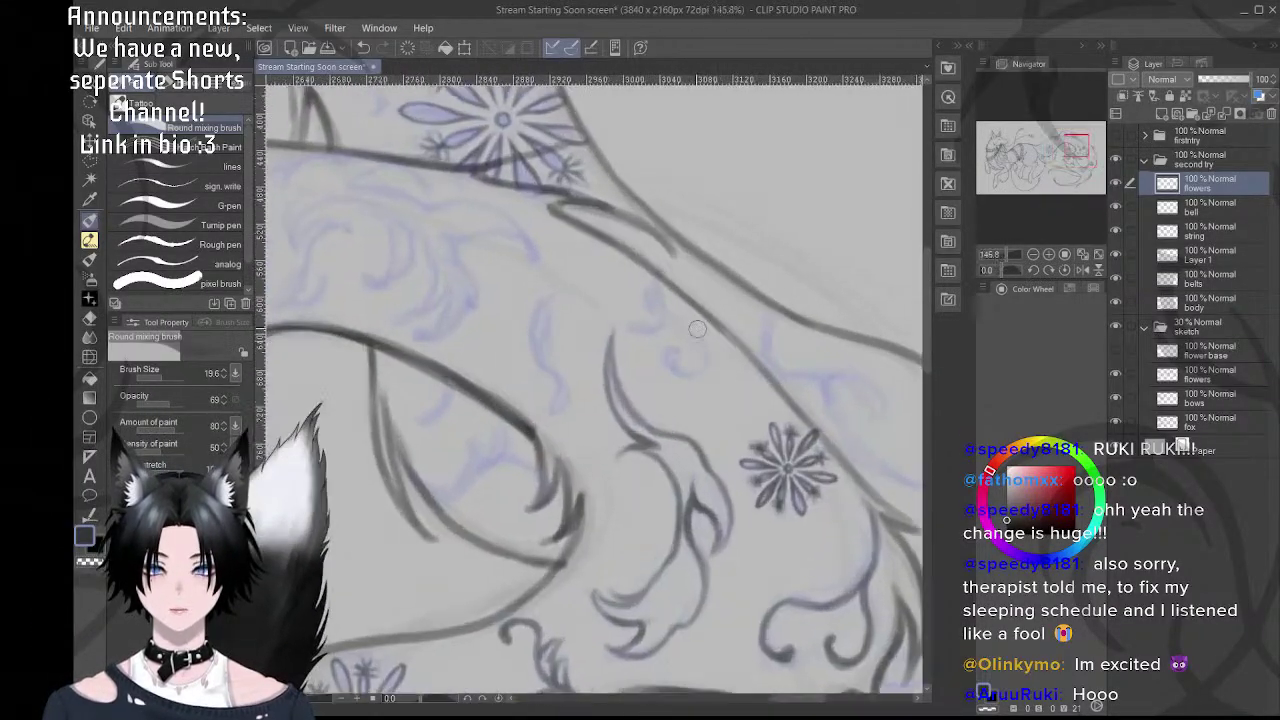
drag(657, 276, 671, 330)
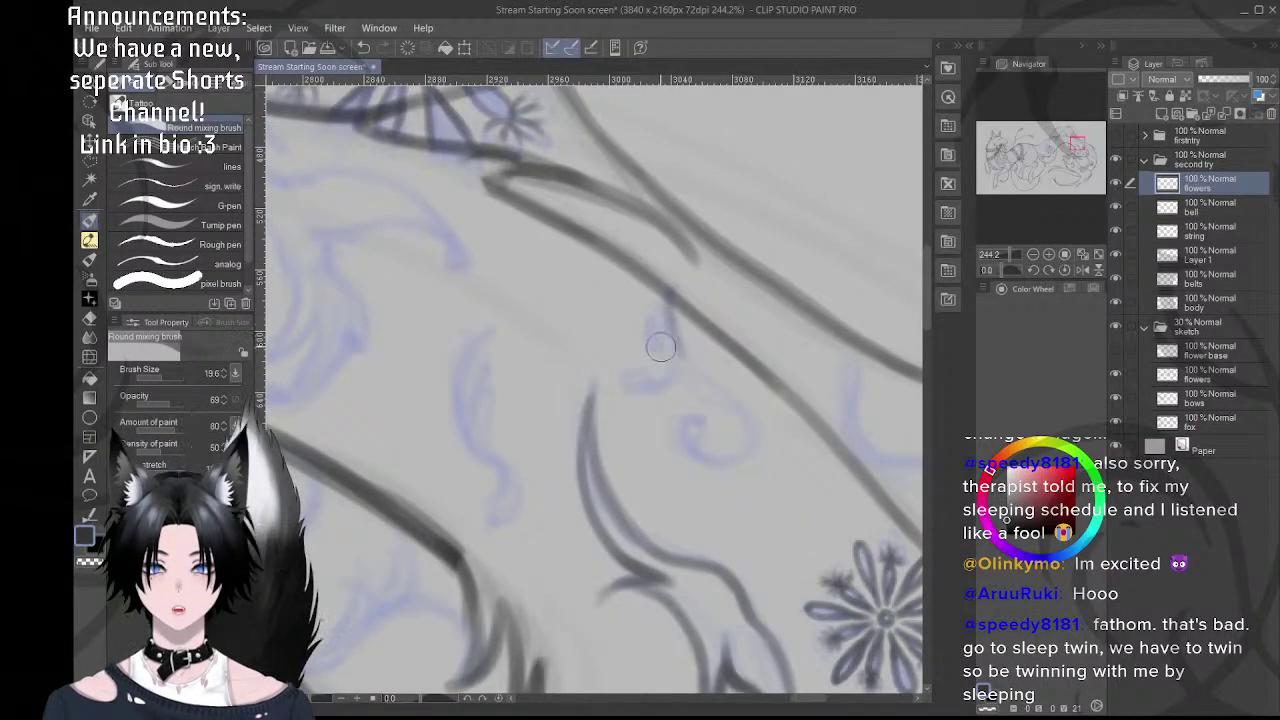
drag(654, 346, 658, 323)
key(ctrl+z)
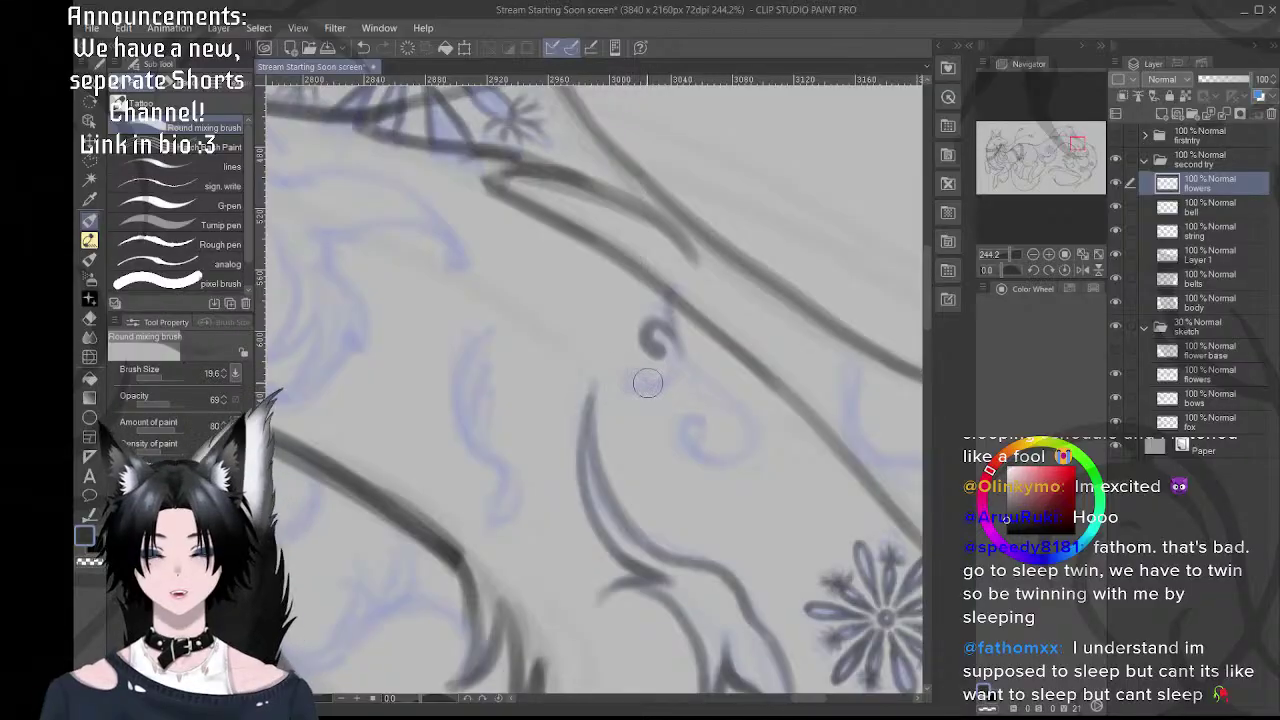
mouse_move(643, 380)
mouse_down()
mouse_move(623, 373)
mouse_move(650, 388)
mouse_move(672, 350)
mouse_up()
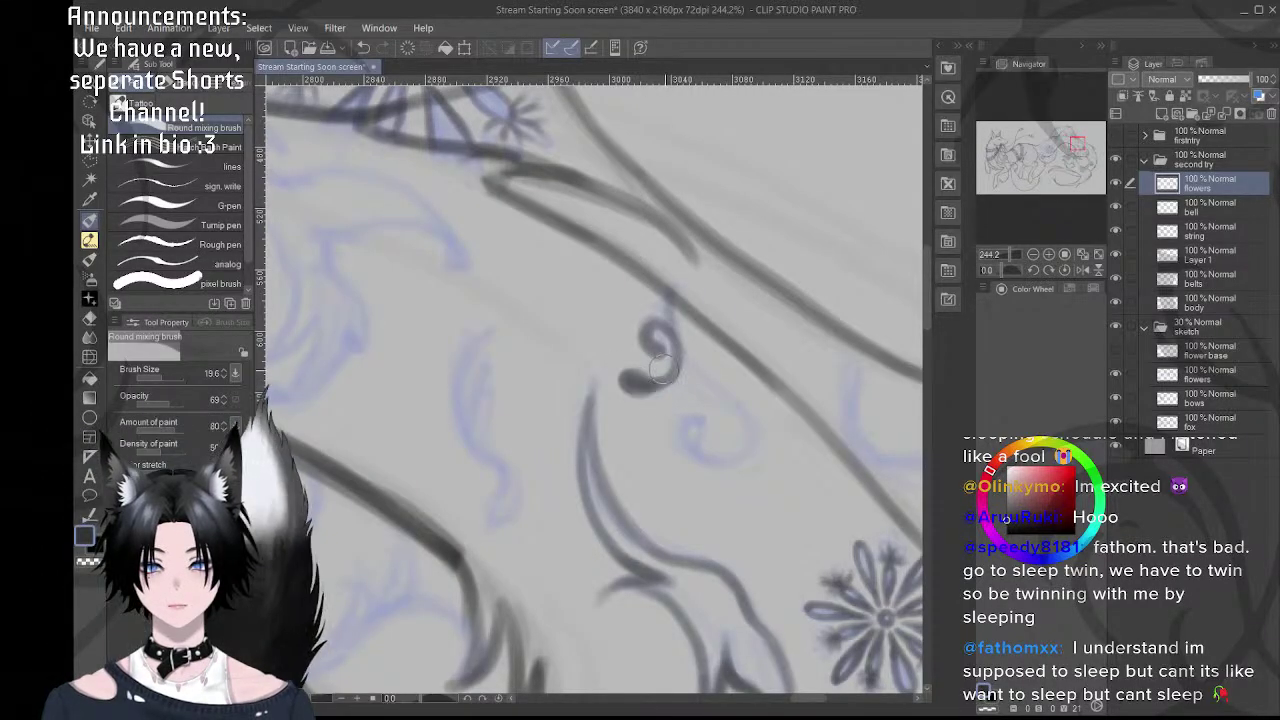
drag(683, 358, 623, 313)
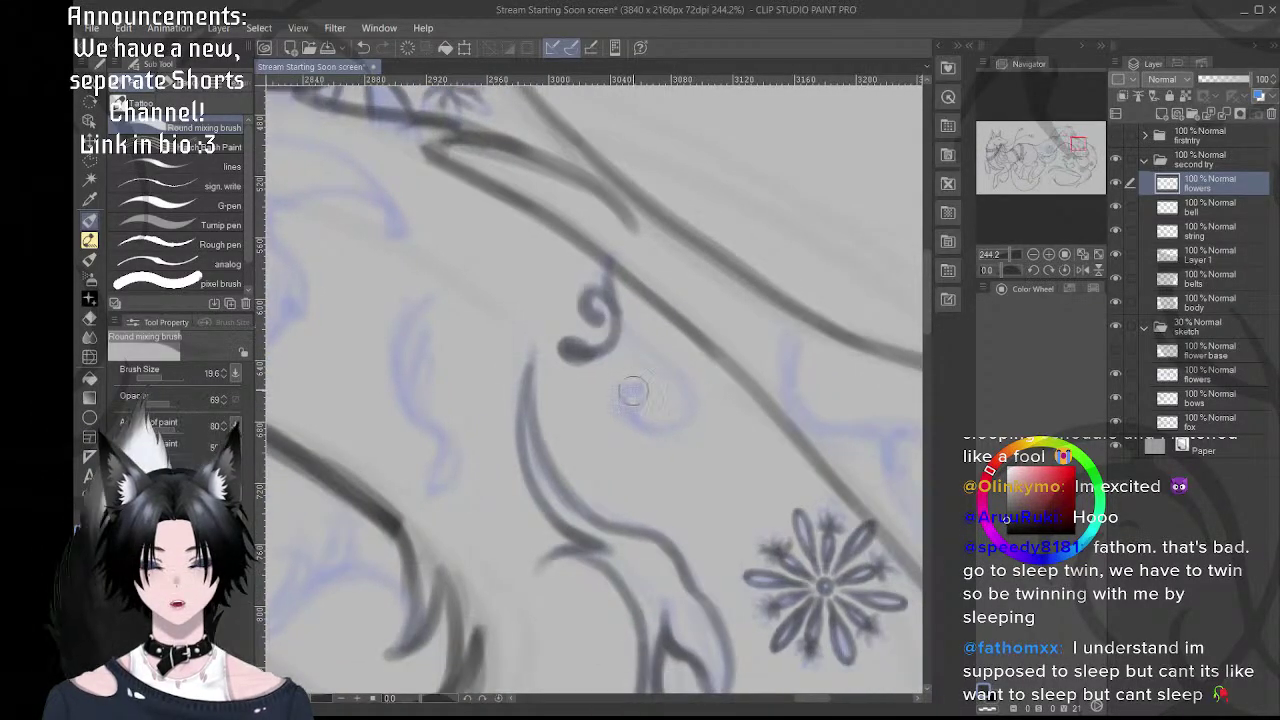
- Ink the larger curl below the small one and join its stem to it, redoing the misplaced strokes
mouse_move(641, 389)
mouse_down()
mouse_move(628, 394)
mouse_move(643, 414)
mouse_up()
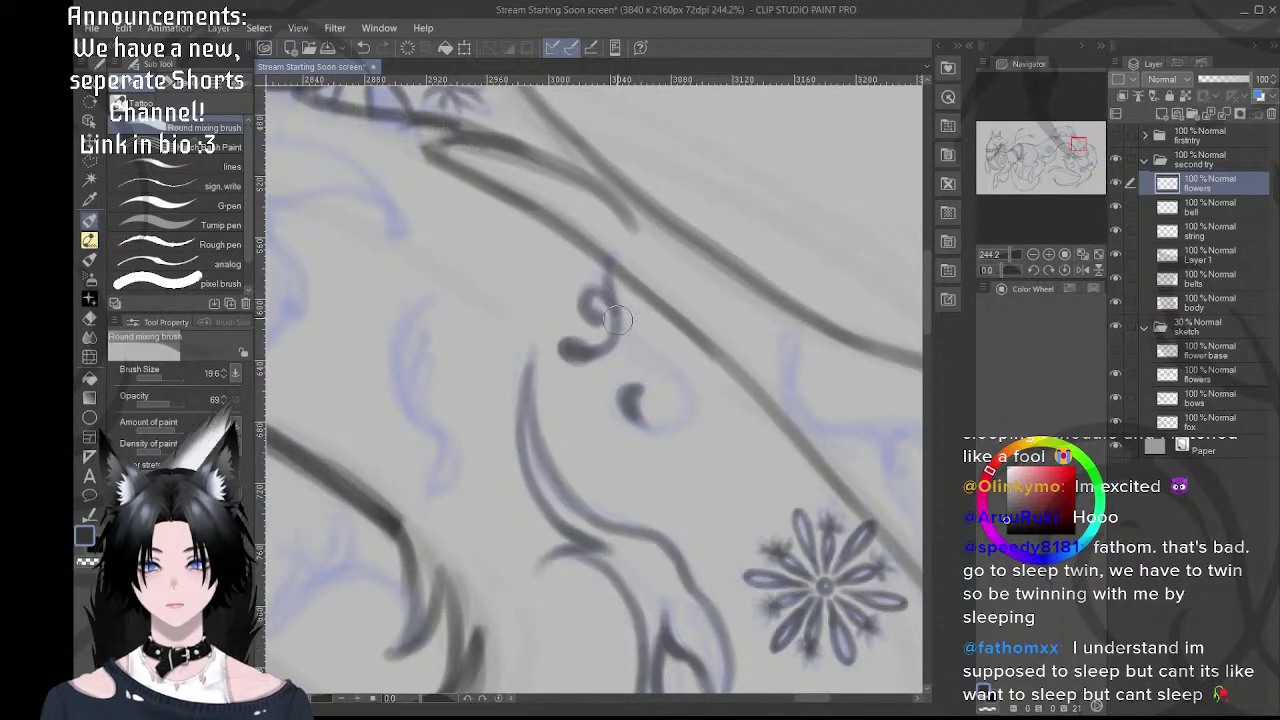
mouse_move(614, 303)
mouse_down()
mouse_move(692, 390)
mouse_move(648, 433)
mouse_move(632, 407)
mouse_move(668, 429)
mouse_move(647, 420)
mouse_move(652, 429)
mouse_move(693, 412)
mouse_move(666, 428)
mouse_move(692, 418)
mouse_move(672, 364)
mouse_move(652, 352)
mouse_move(694, 392)
mouse_up()
key(ctrl+z)
key(ctrl+z)
key(ctrl+z)
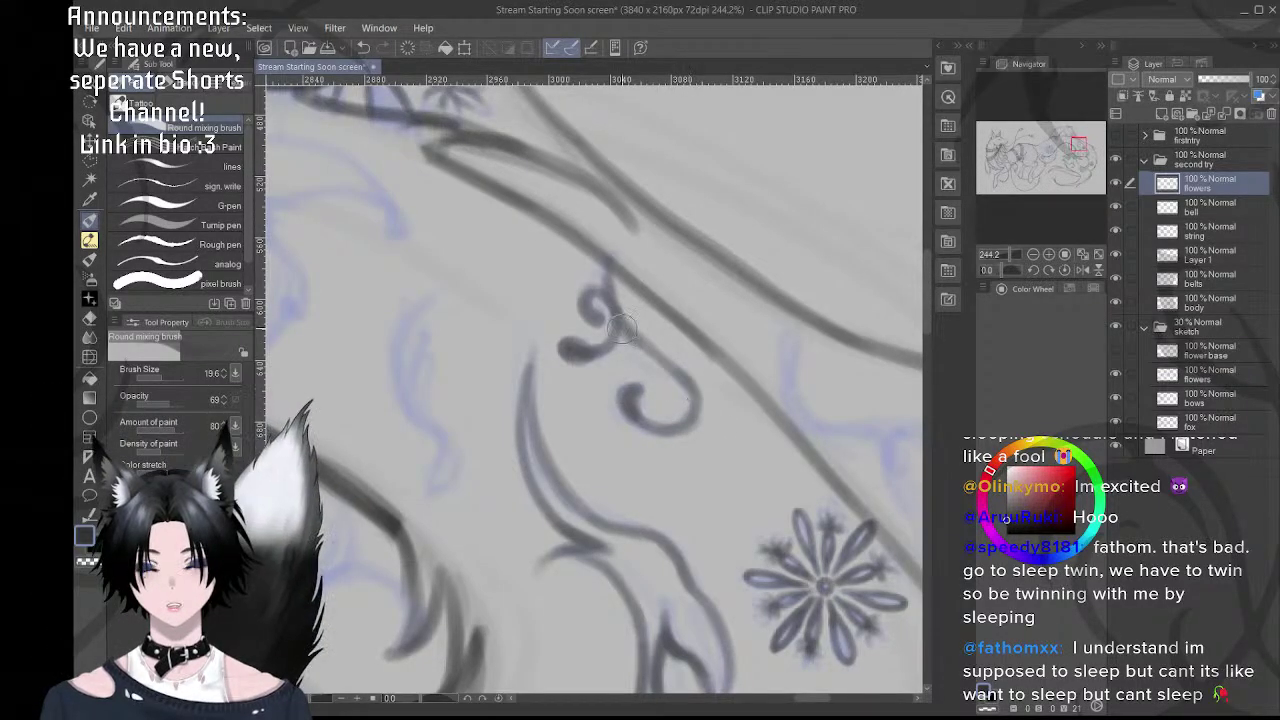
mouse_move(625, 329)
mouse_down()
mouse_move(683, 385)
mouse_move(631, 322)
mouse_up()
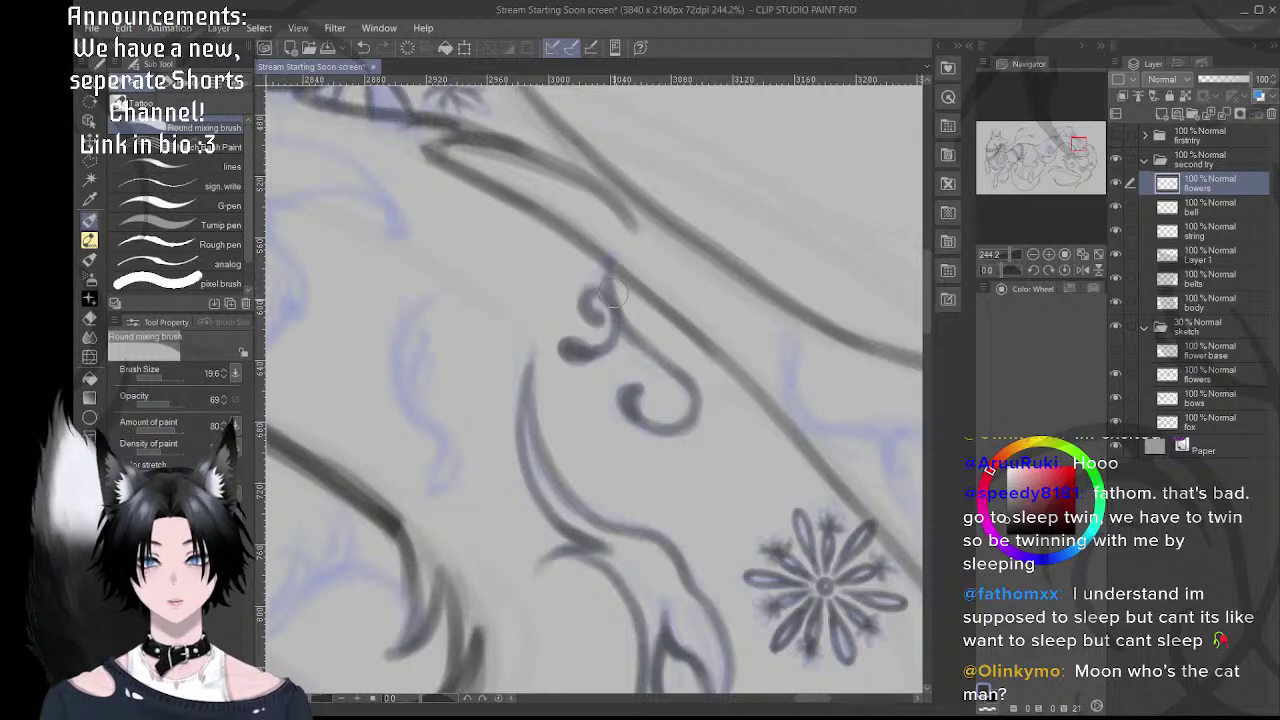
- Ink the short round-tipped hook inside the enclosed leaf-shaped section of the tail
scroll(628, 330, down, 5)
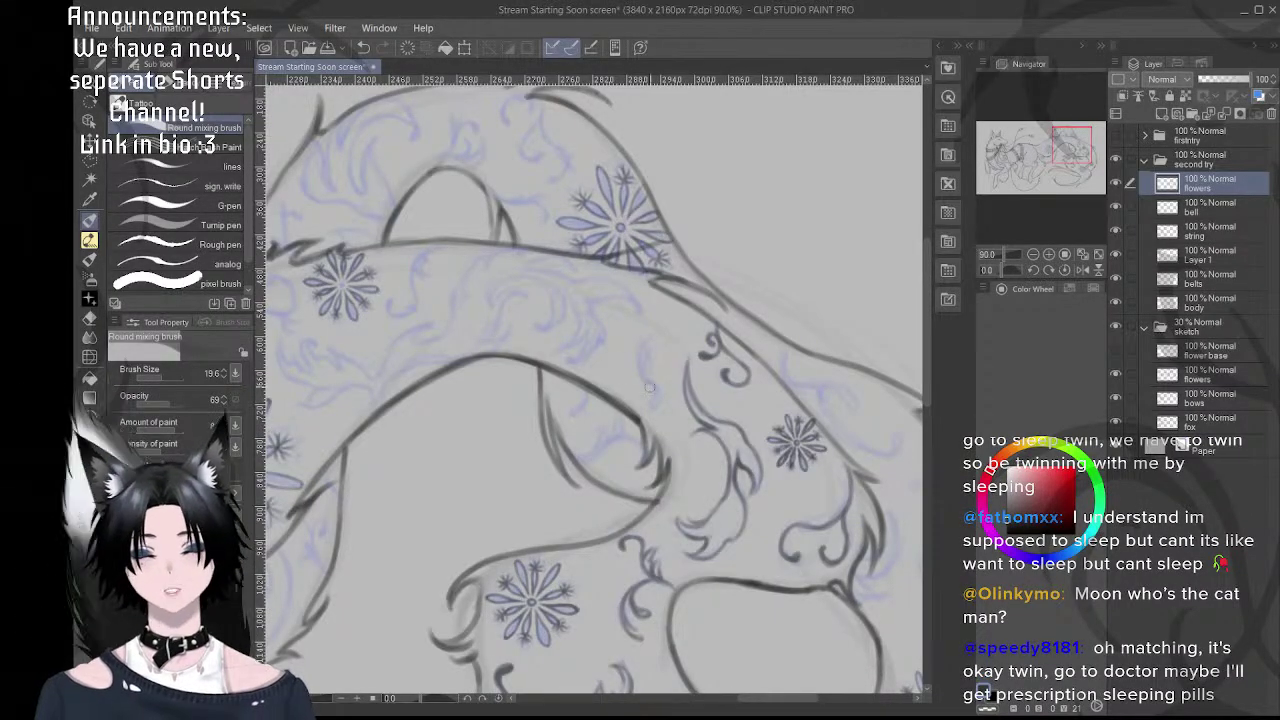
scroll(614, 423, up, 3)
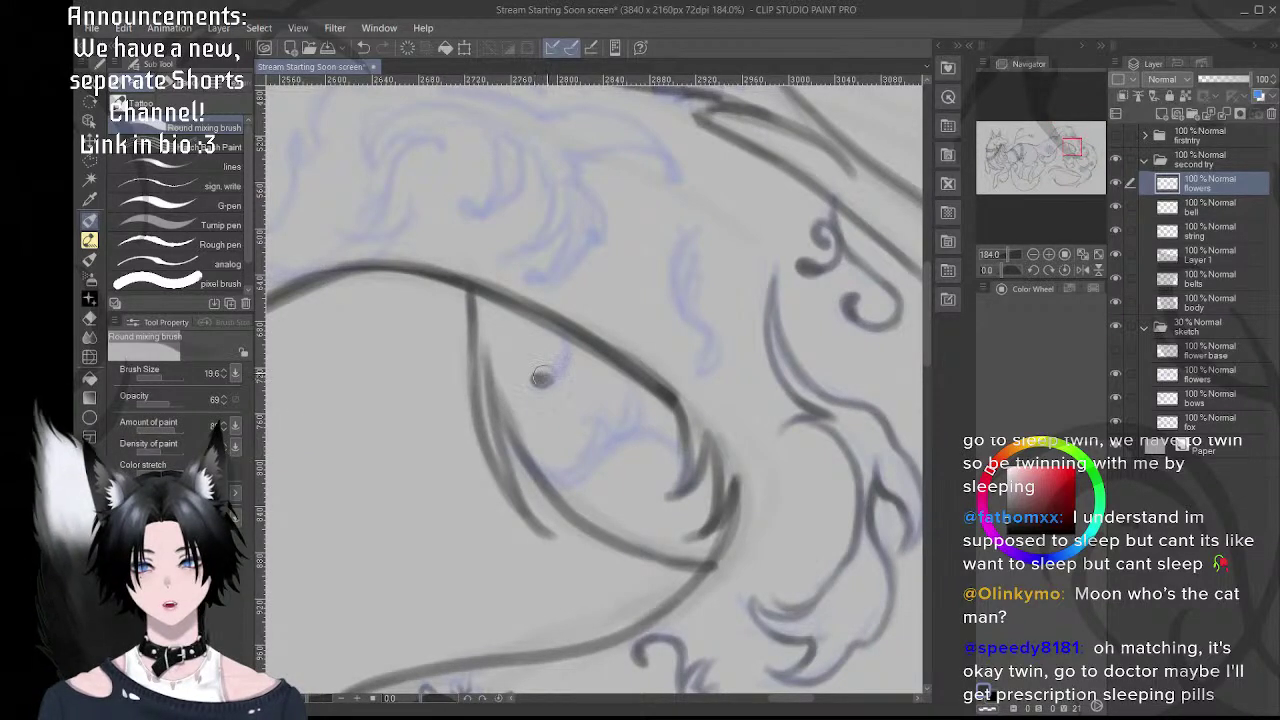
drag(545, 378, 557, 367)
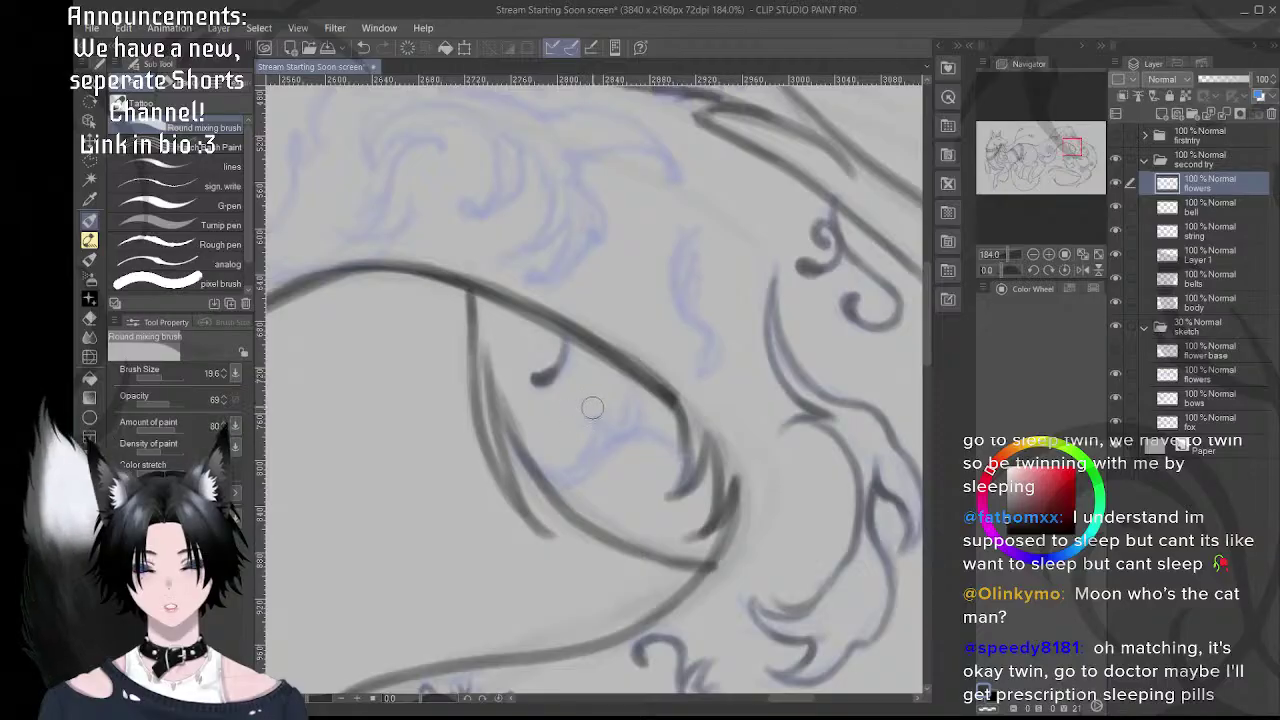
- Rotate the canvas and ink the branching swirl with its side branches inside the enclosed leaf-shaped section
key(r)
mouse_move(692, 374)
mouse_down()
mouse_move(598, 286)
mouse_move(523, 312)
mouse_up()
key(space)
drag(627, 301, 602, 319)
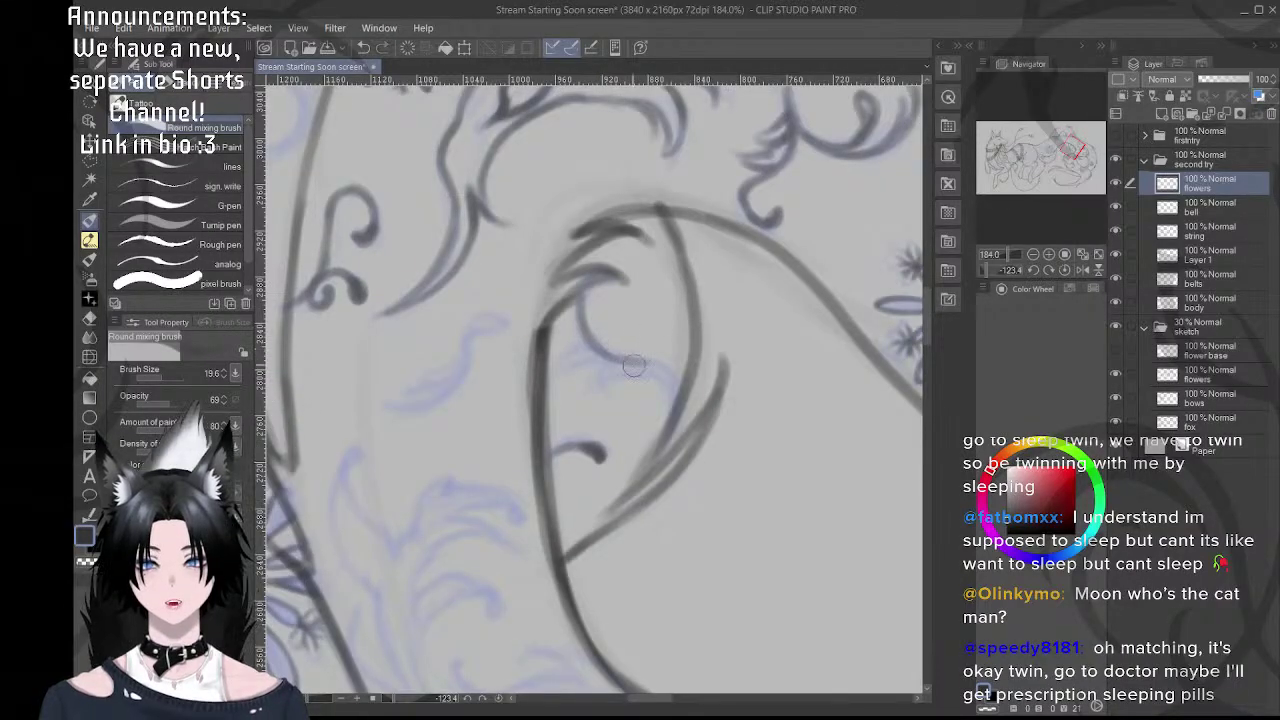
drag(600, 352, 672, 382)
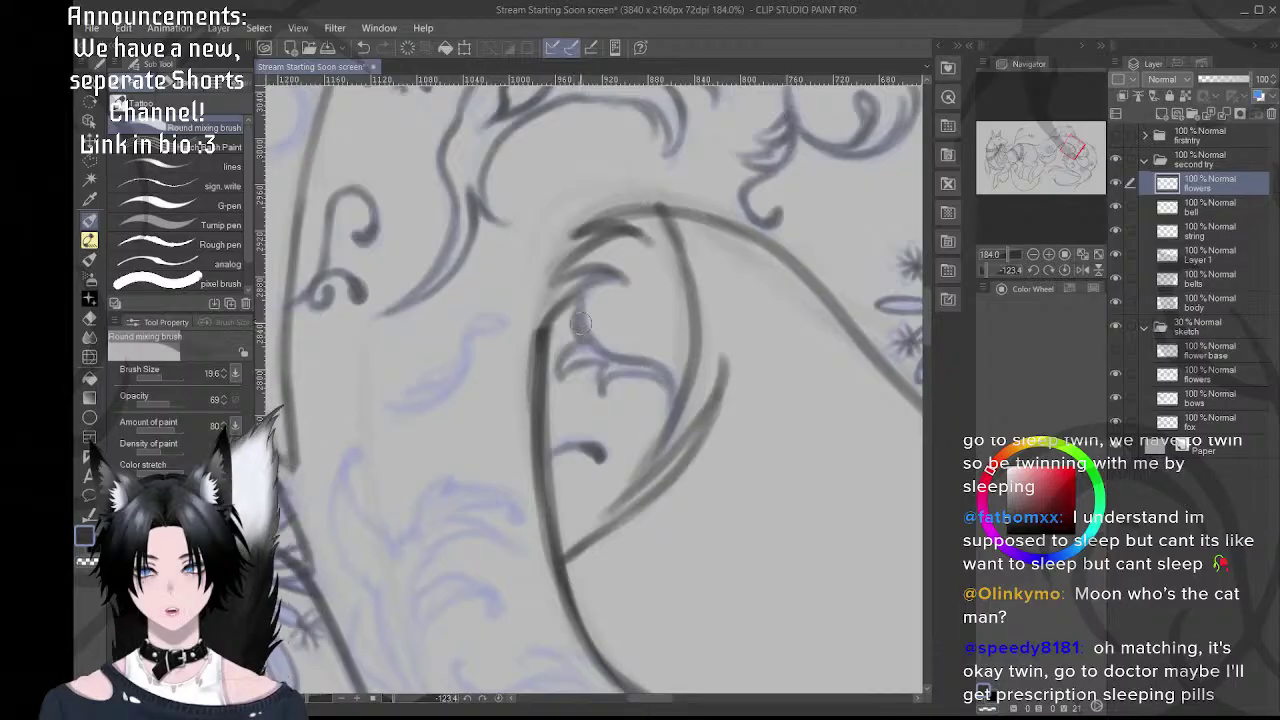
- Reduce the brush size to 13.4 and sharpen the fork between the branching swirl's side branches
scroll(601, 343, down, 4)
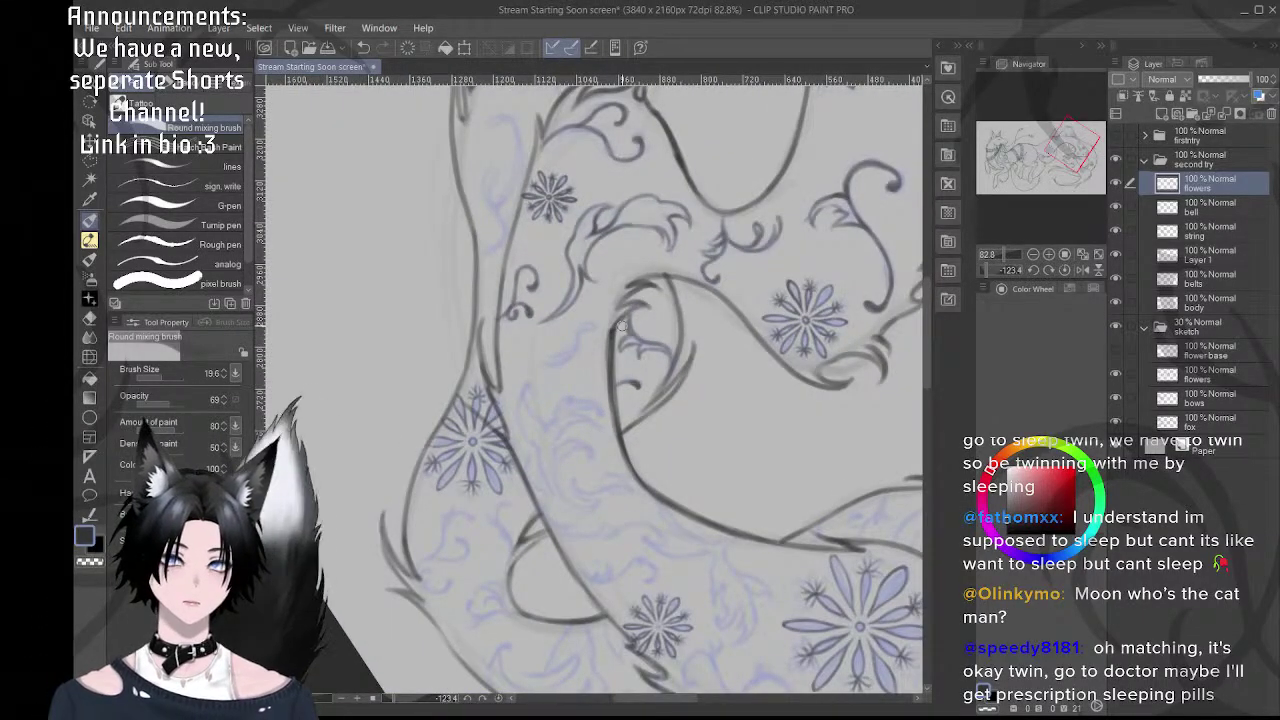
drag(695, 355, 657, 378)
scroll(669, 338, up, 4)
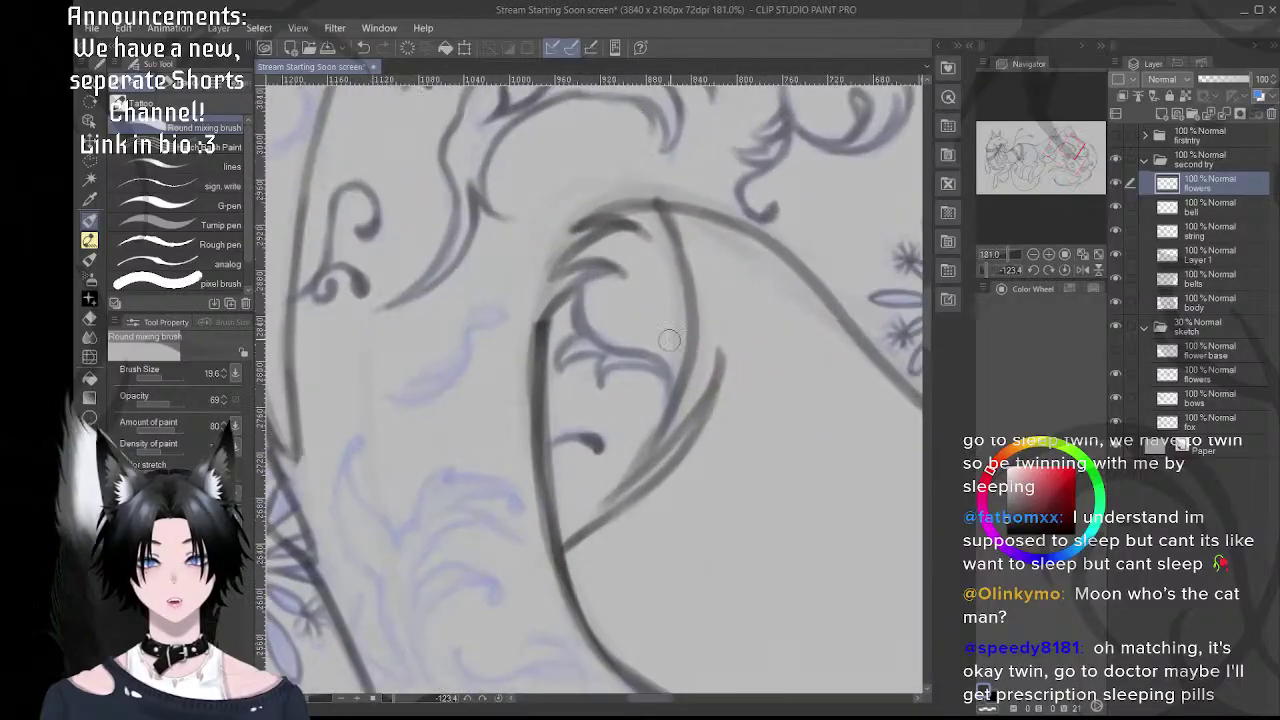
drag(700, 328, 575, 232)
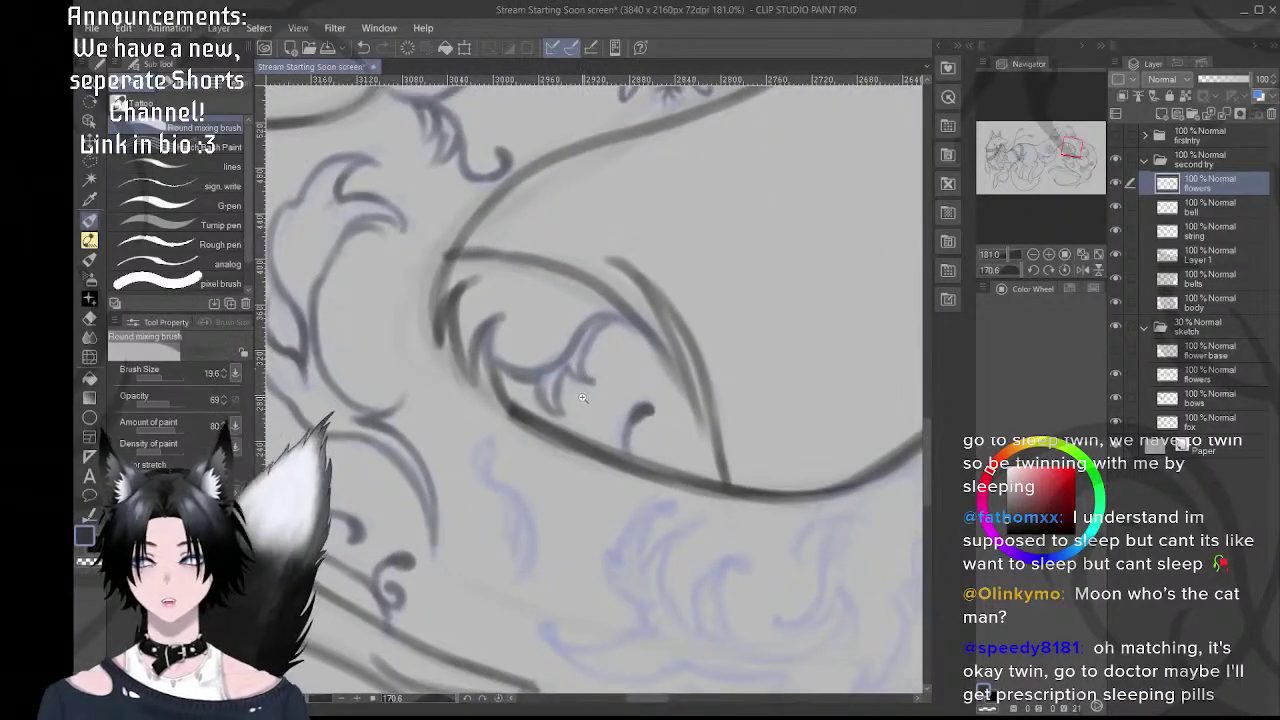
scroll(585, 370, up, 3)
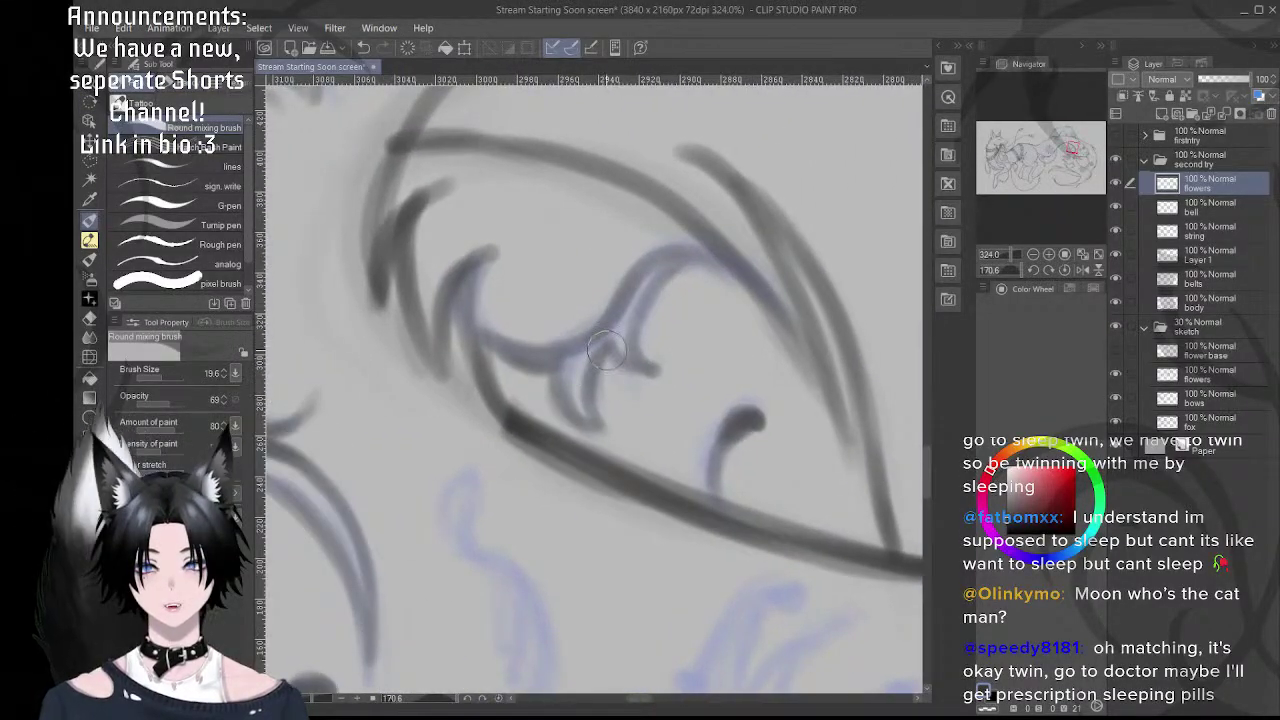
ctrl+alt+drag(611, 381, 606, 365)
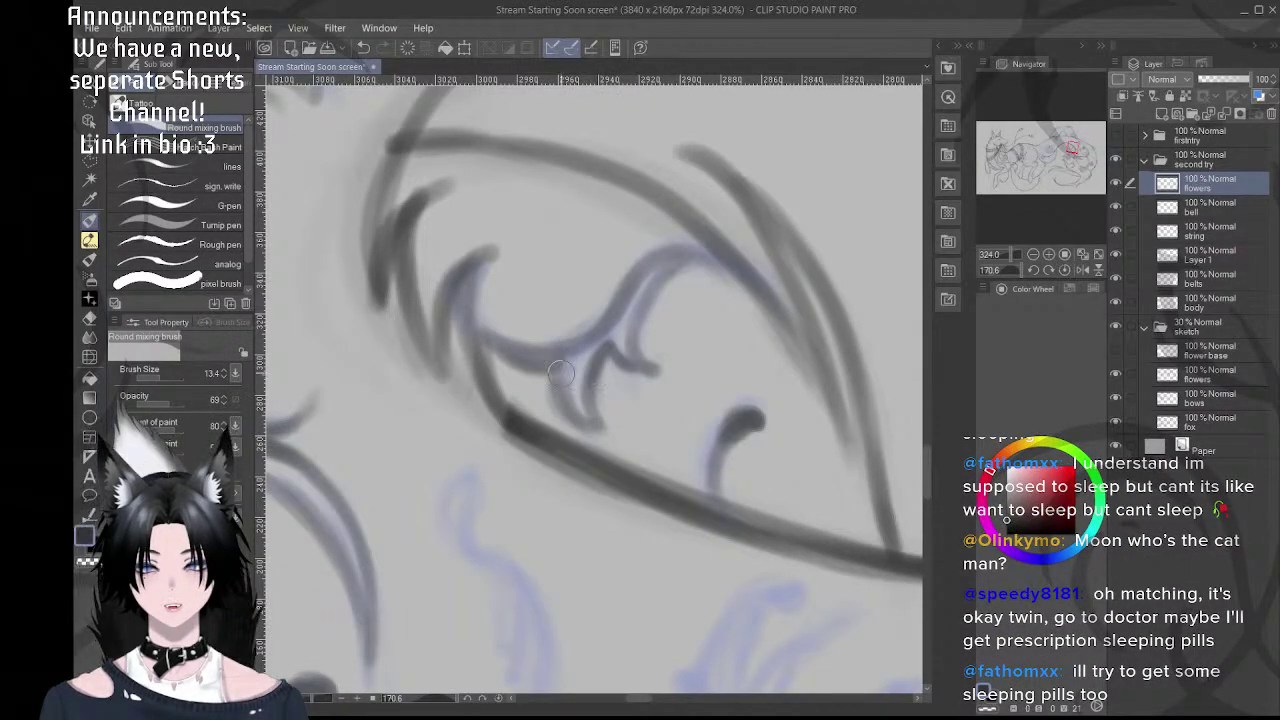
- Undo the misplaced stroke, set the brush size to 21.2 and round off the tip of the swirl's lower side branch
key(shift+space)
mouse_move(549, 229)
mouse_down()
mouse_move(731, 297)
mouse_move(743, 319)
mouse_up()
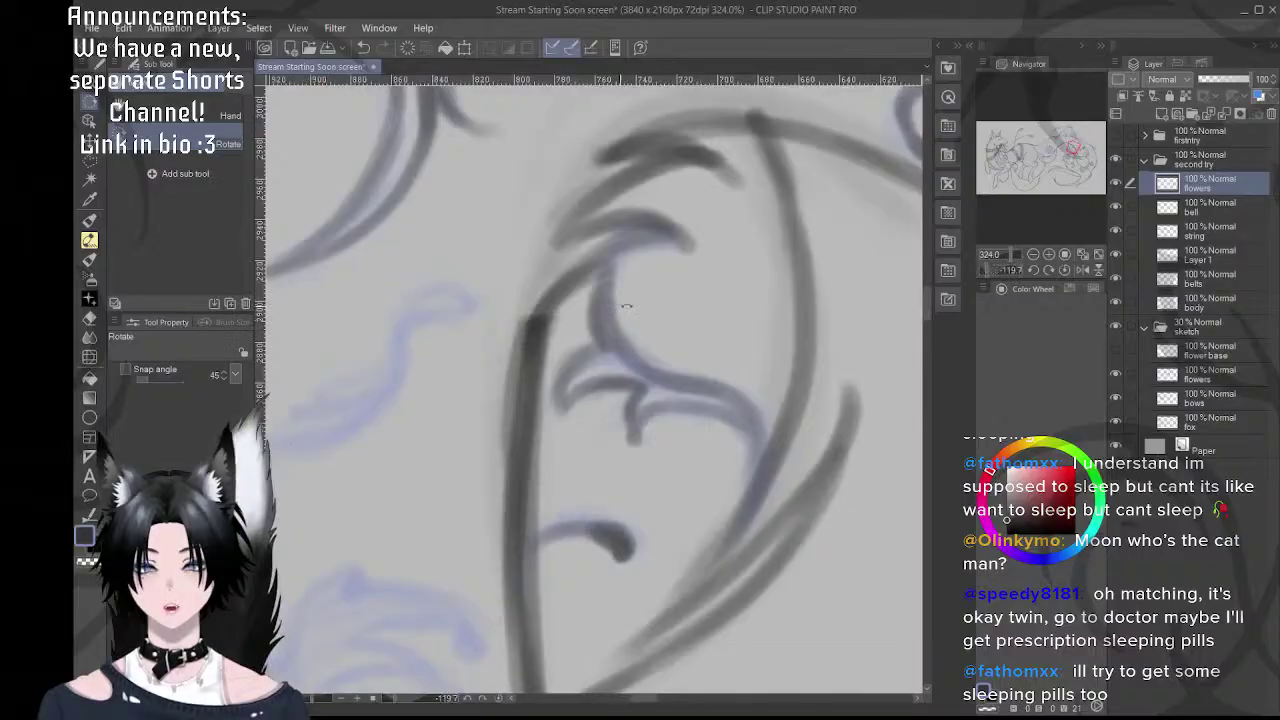
mouse_move(626, 303)
mouse_down()
mouse_move(676, 334)
mouse_move(581, 351)
mouse_up()
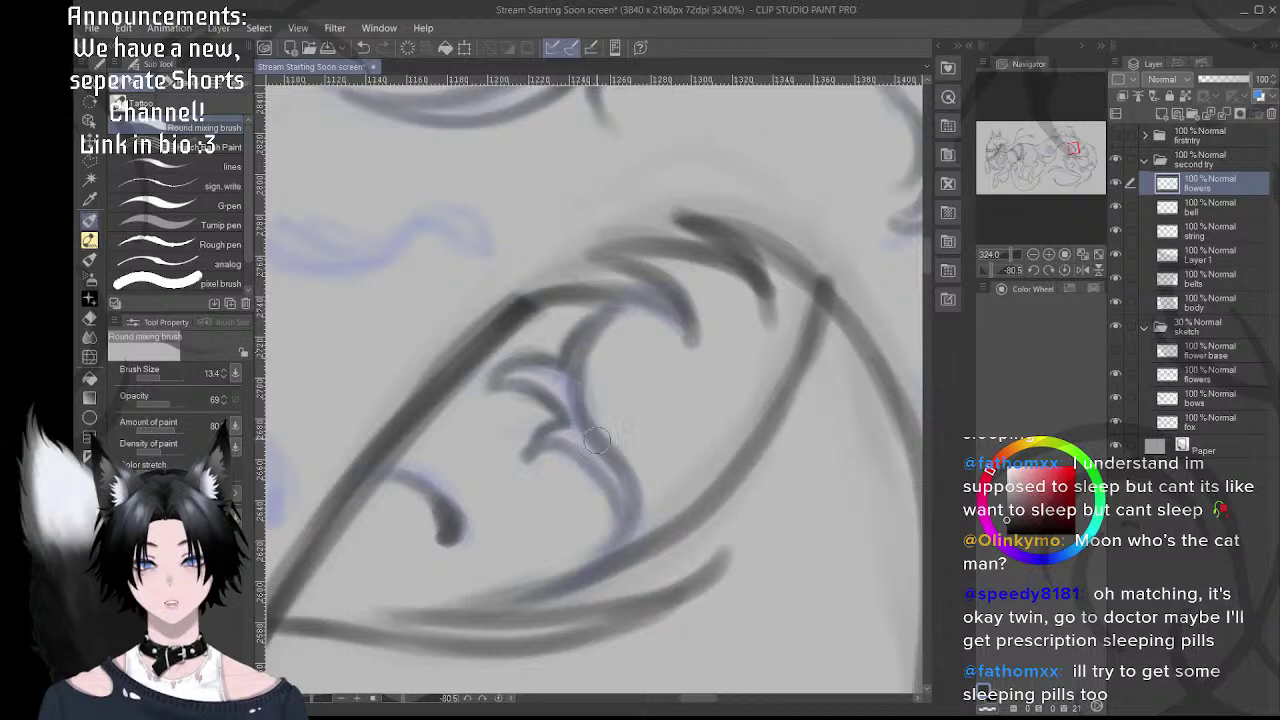
mouse_move(541, 457)
mouse_down()
mouse_move(608, 437)
mouse_move(606, 450)
mouse_up()
key(ctrl+z)
key(])
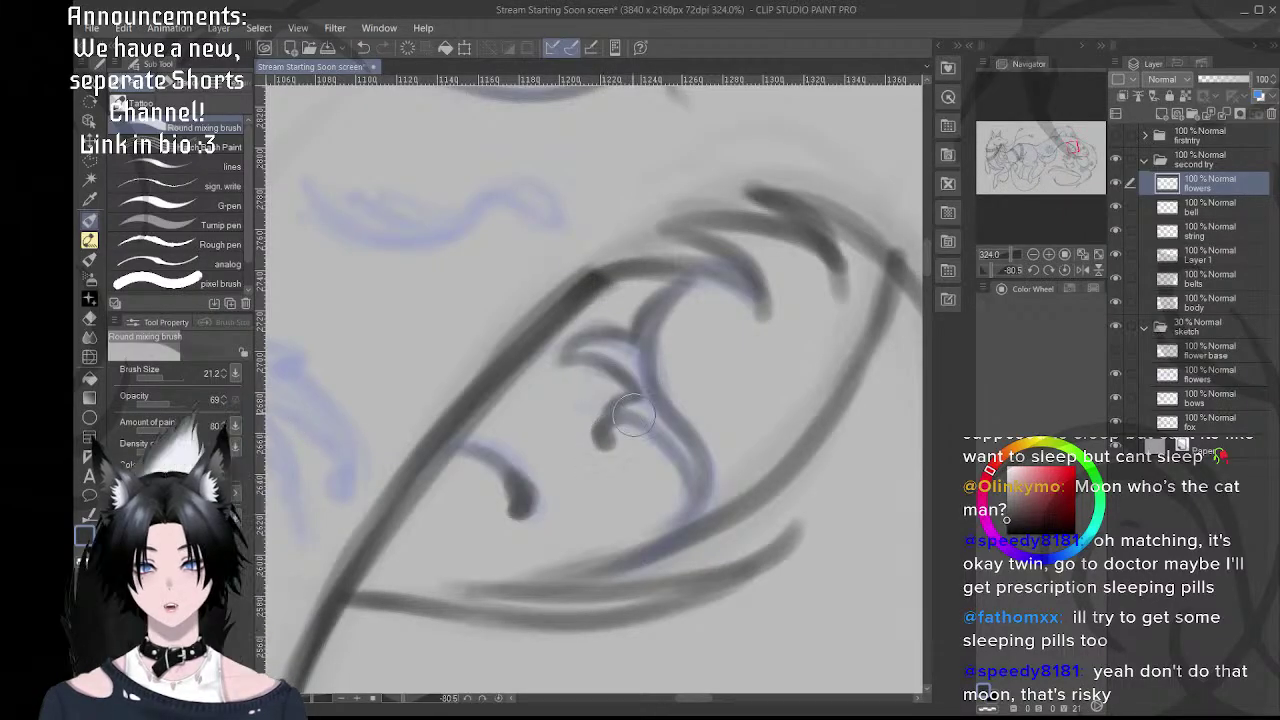
- Thicken the upper side branch and darken the main stem of the branching swirl down to its lower end
mouse_move(679, 458)
mouse_down()
mouse_move(611, 412)
mouse_move(625, 455)
mouse_move(566, 481)
mouse_up()
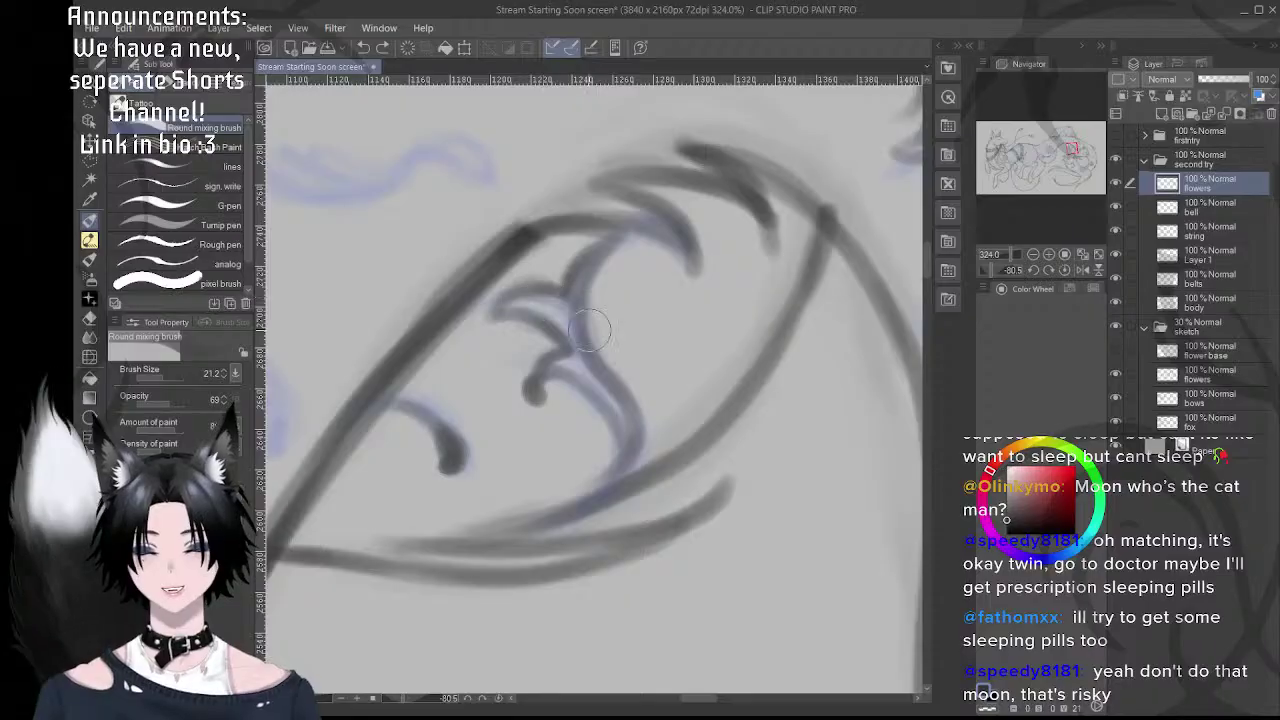
drag(518, 280, 569, 290)
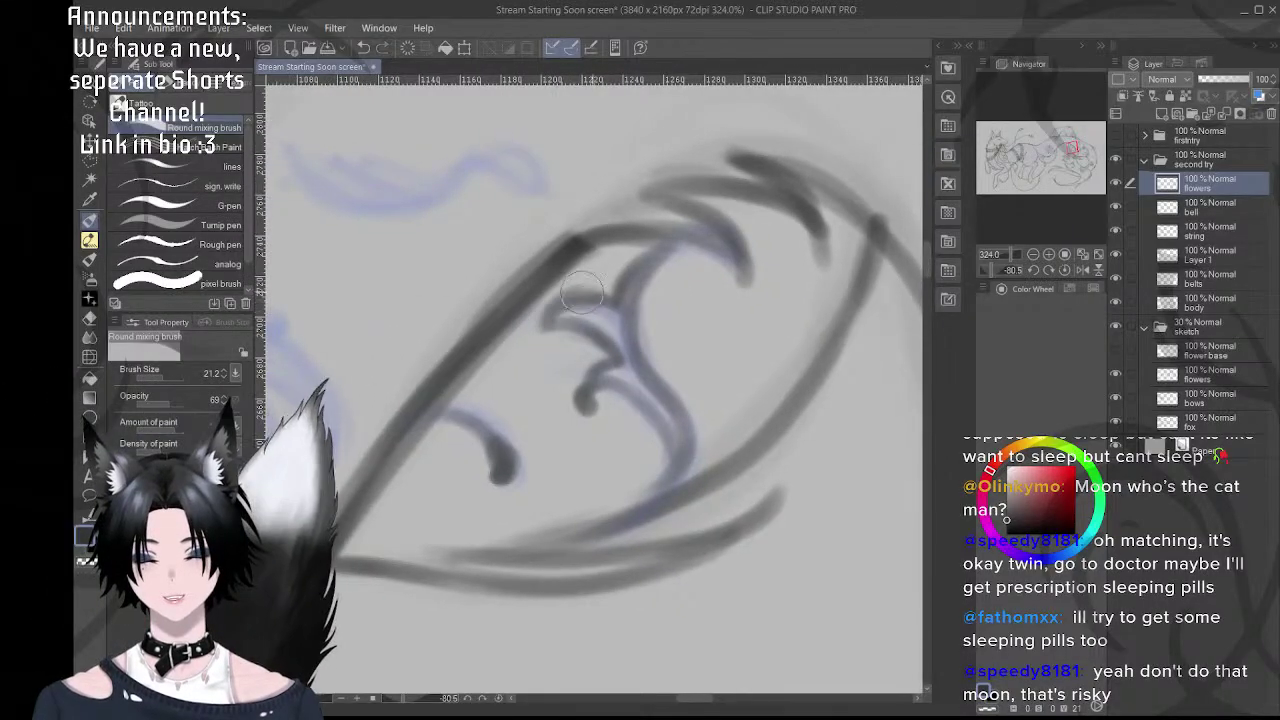
drag(591, 302, 586, 337)
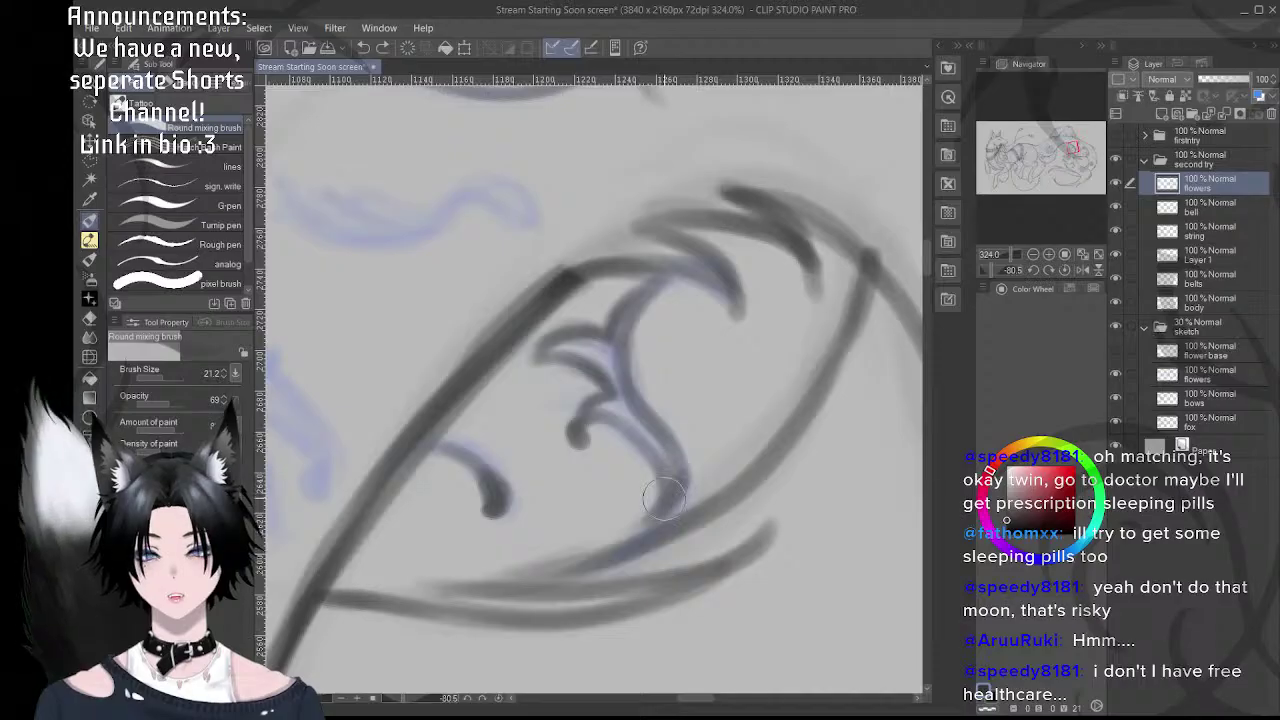
scroll(651, 380, down, 5)
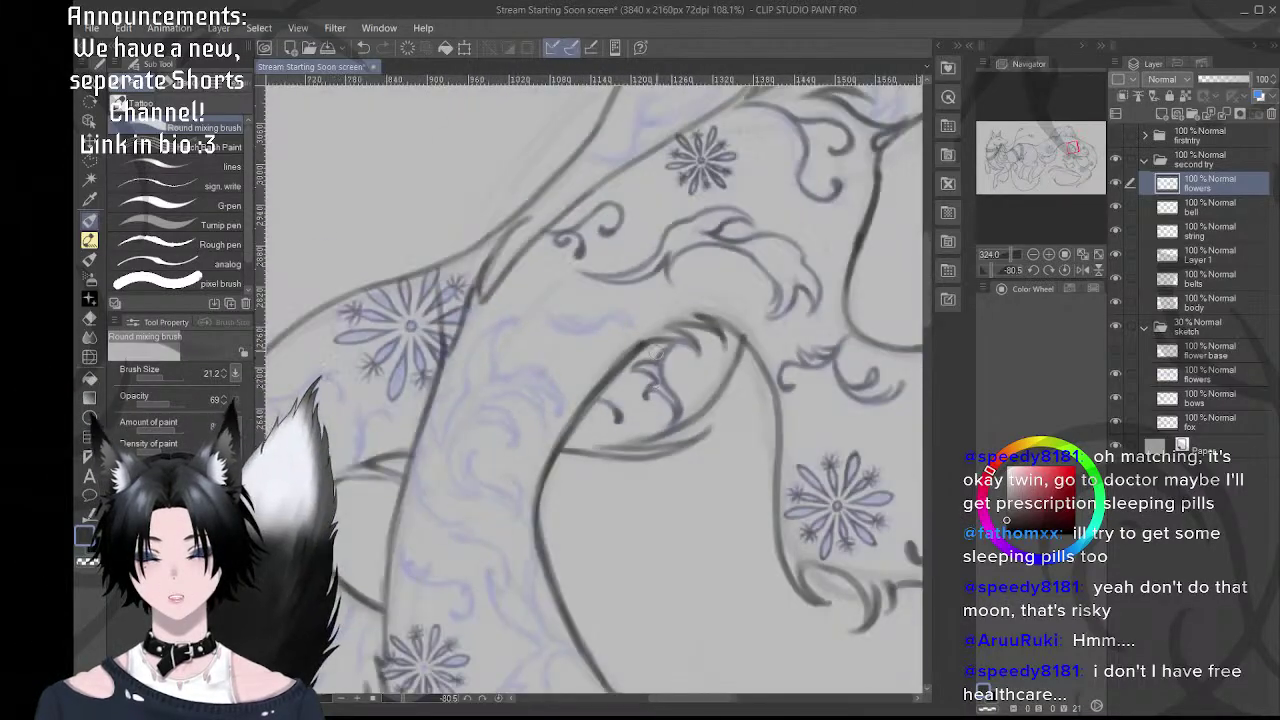
scroll(651, 369, down, 3)
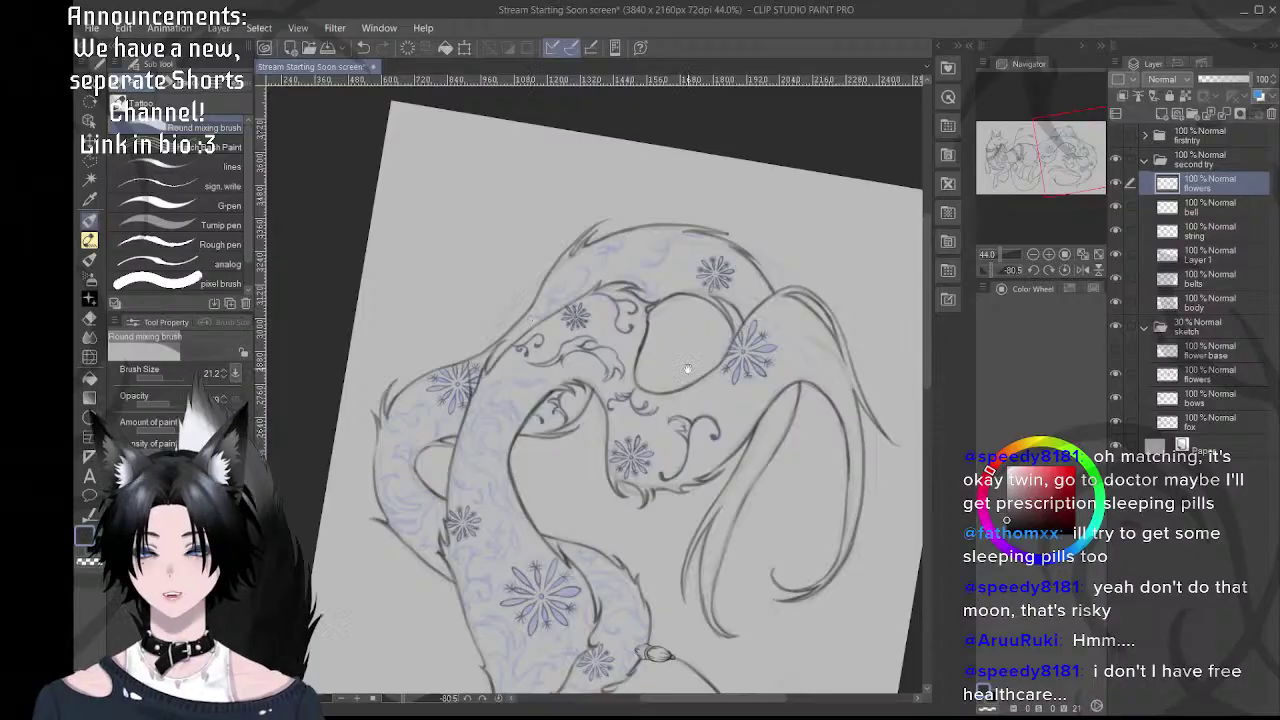
drag(687, 369, 597, 417)
key(r)
mouse_move(645, 240)
mouse_down()
mouse_move(791, 326)
mouse_move(790, 378)
mouse_up()
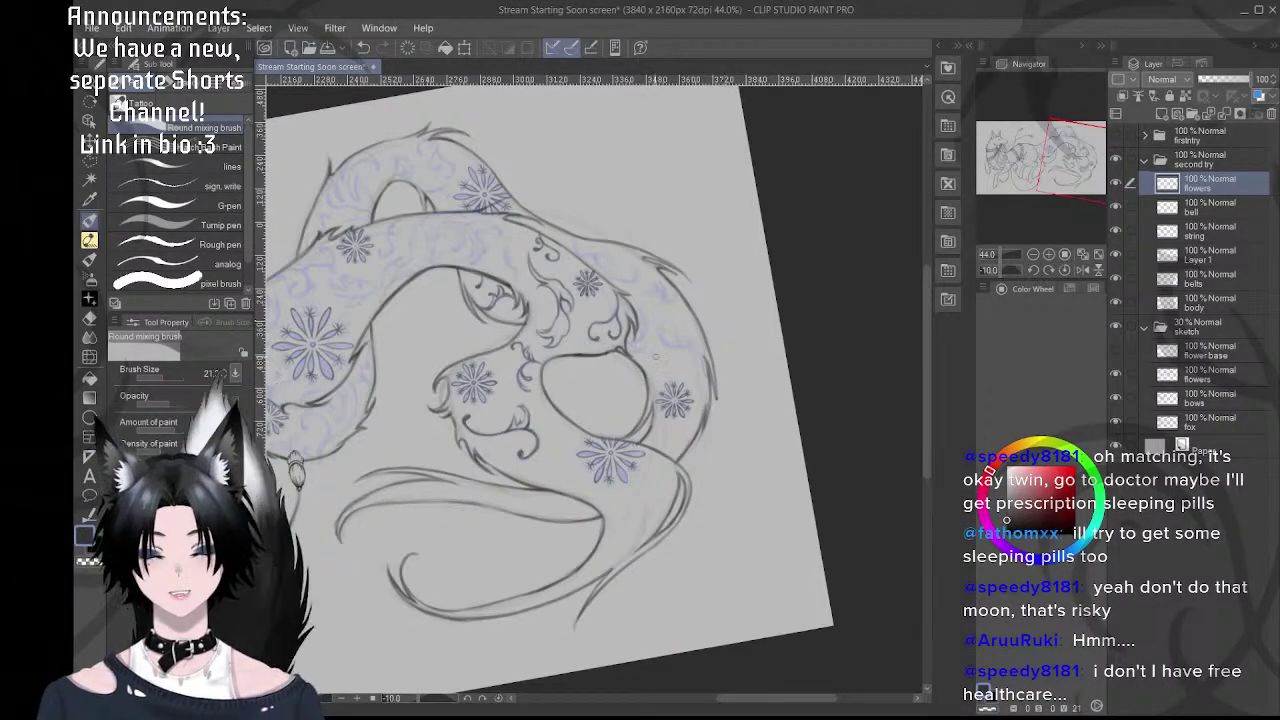
- Ink the curled upper tip of the swirl above the small flower near the tail's outer edge, undoing the misplaced strokes
scroll(718, 436, up, 6)
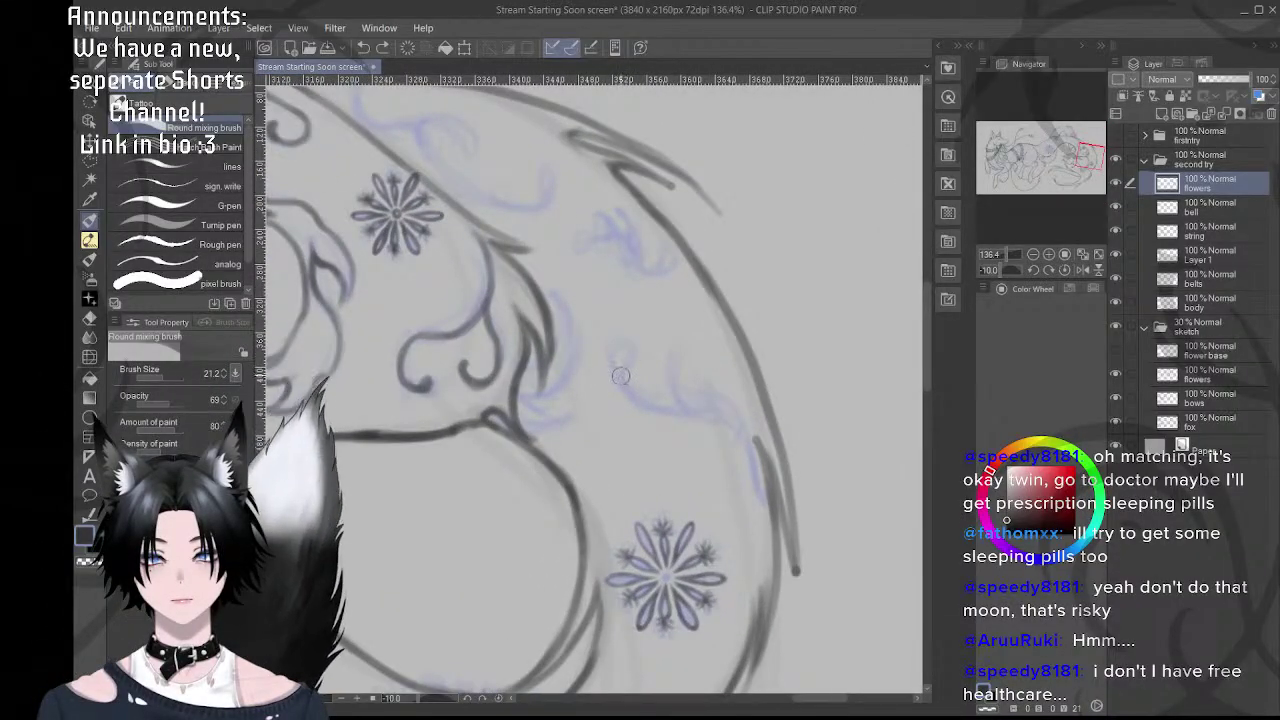
mouse_move(627, 388)
mouse_down()
mouse_move(616, 361)
mouse_move(632, 352)
mouse_up()
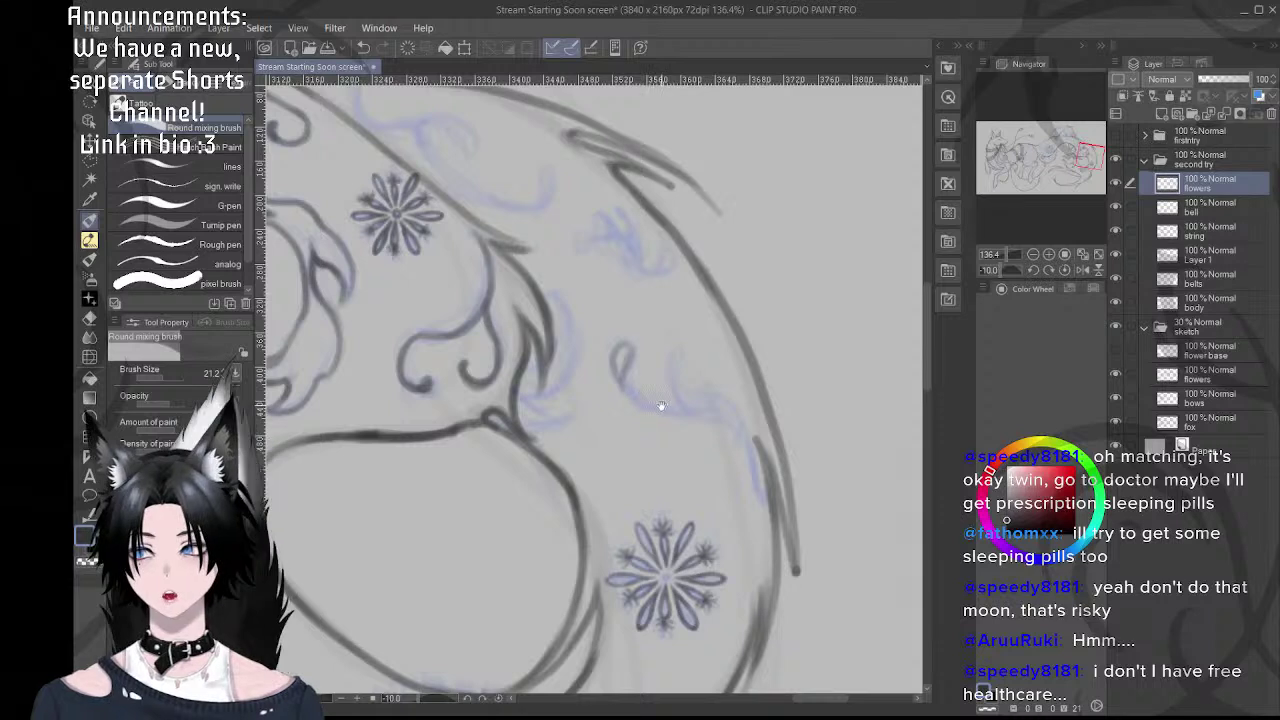
drag(660, 405, 626, 404)
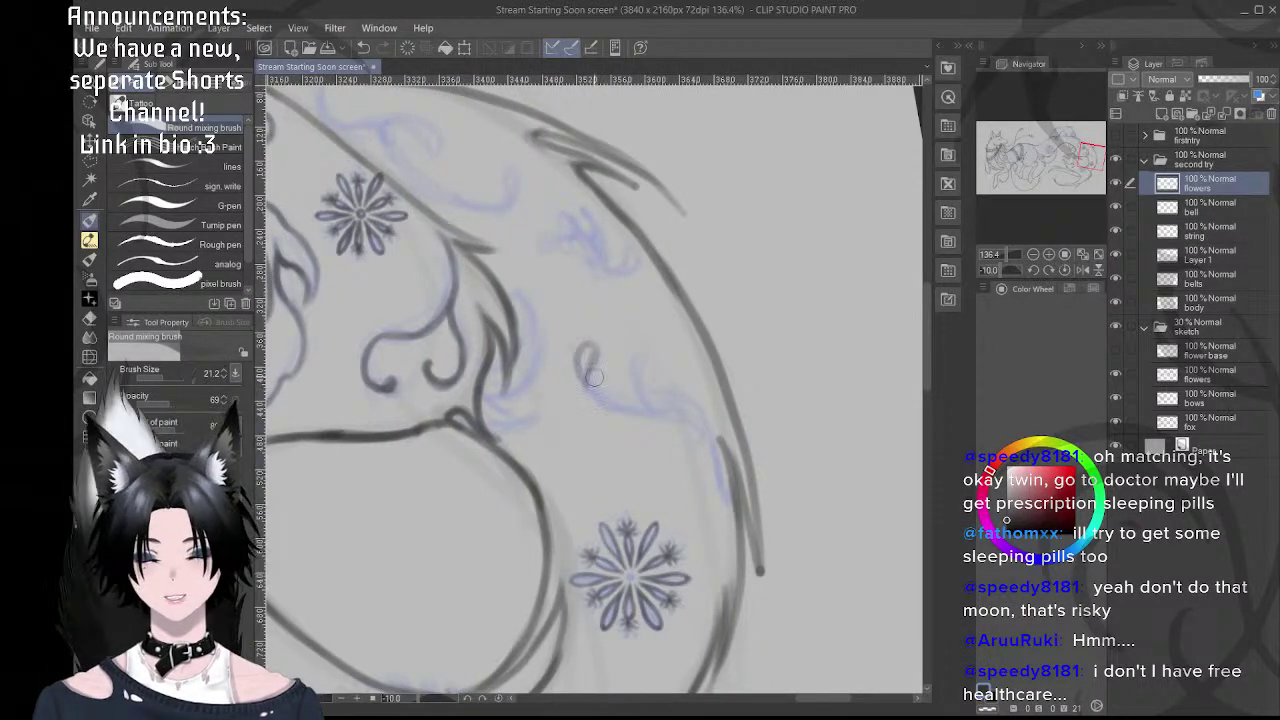
key(ctrl+z)
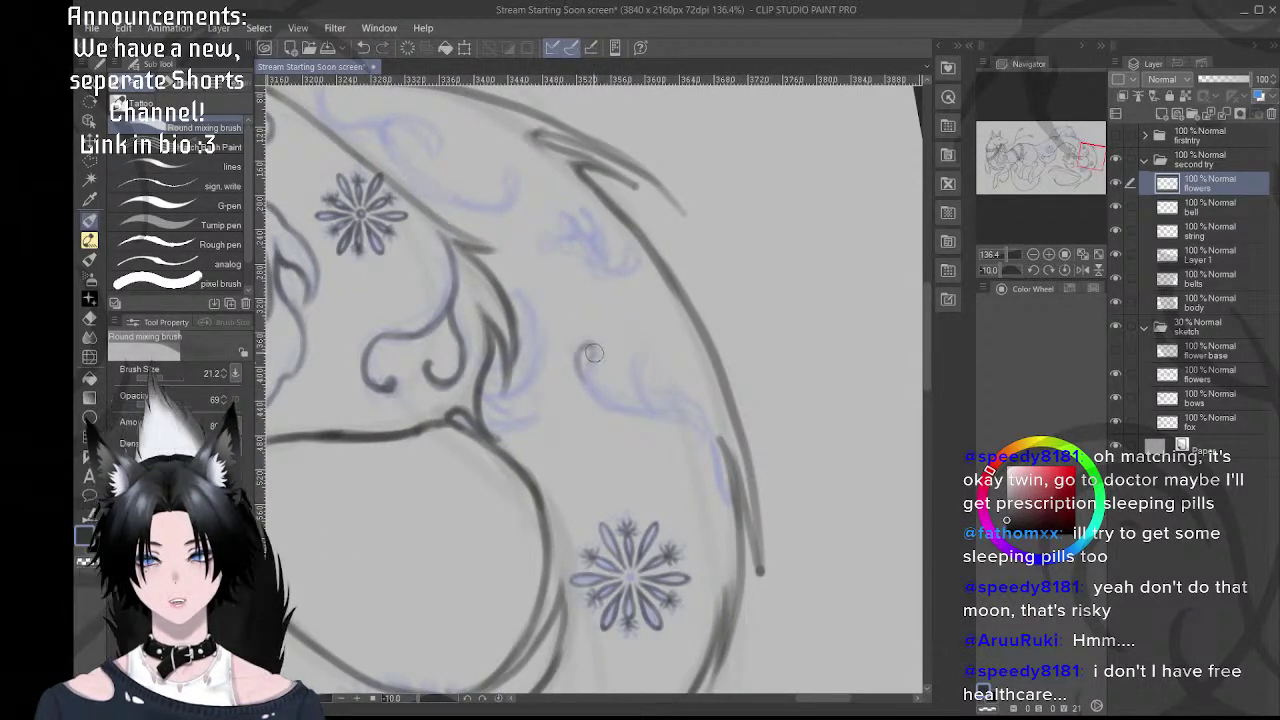
drag(588, 370, 612, 403)
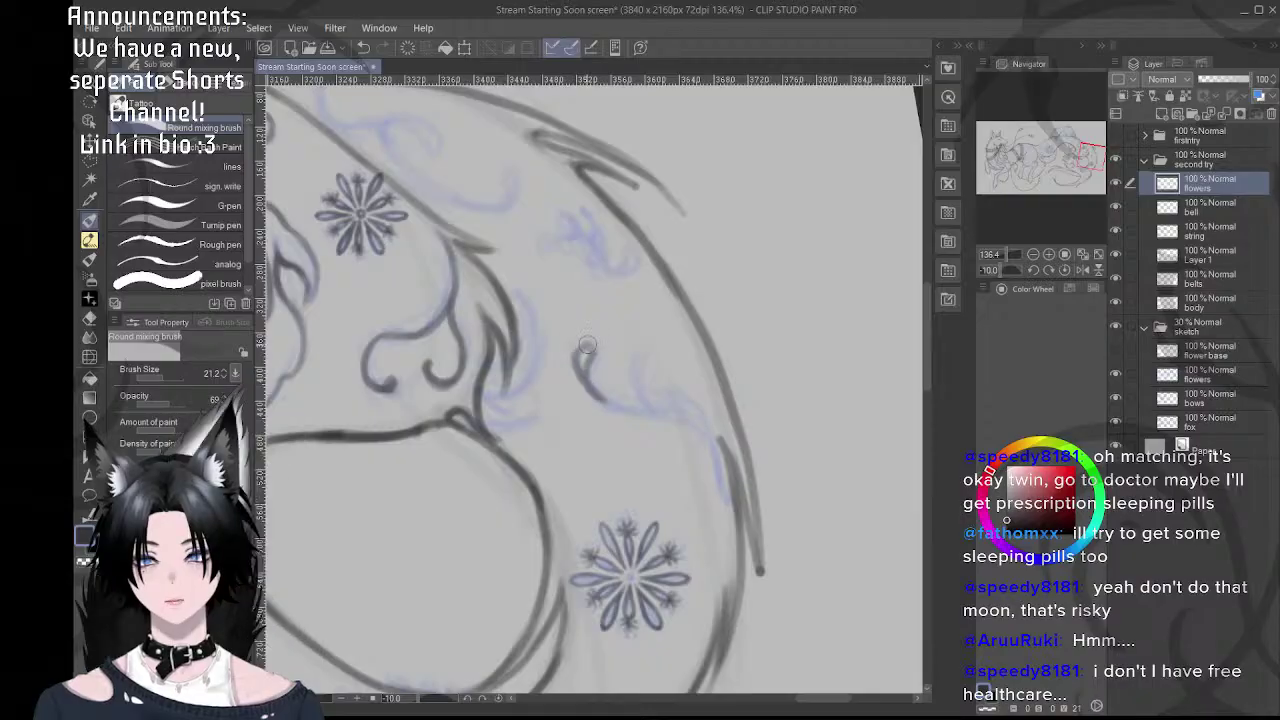
key(ctrl+z)
mouse_move(584, 349)
mouse_down()
mouse_move(578, 378)
mouse_move(610, 403)
mouse_up()
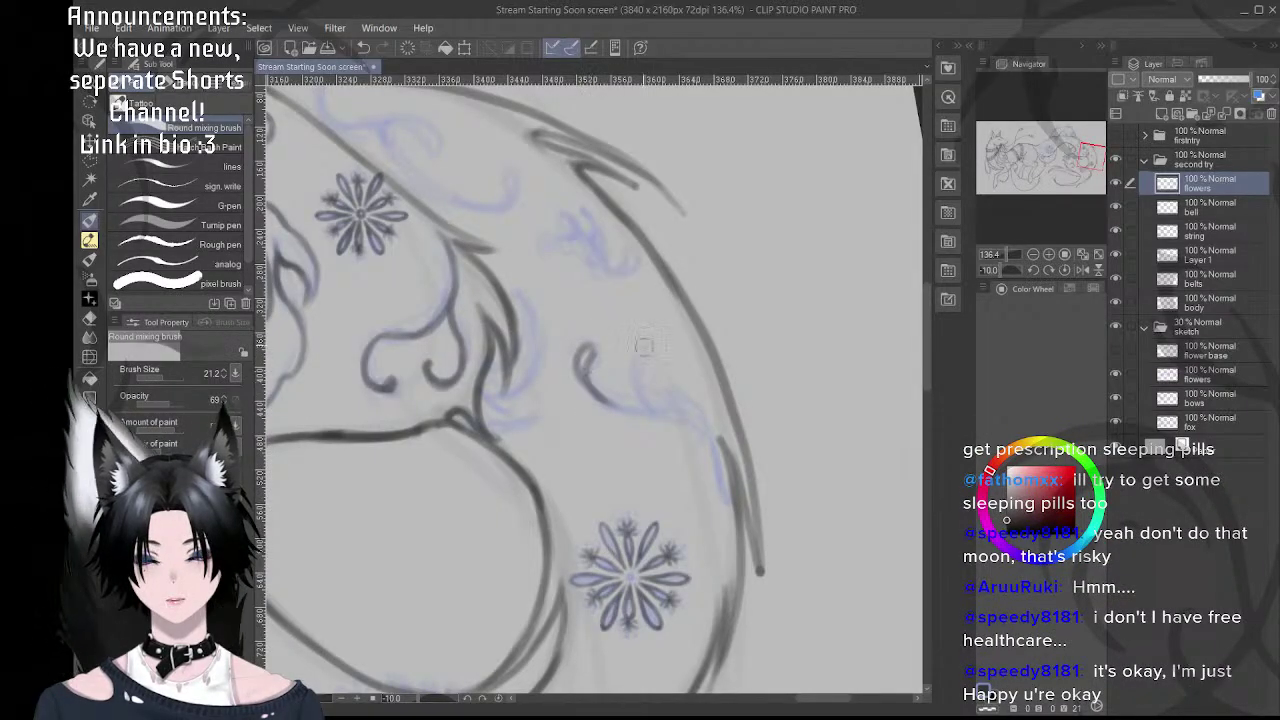
- Rotate the canvas and continue the swirl's stem over the blue sketch, adding a looped side branch and a smaller one below it
key(shift+space)
drag(636, 270, 696, 320)
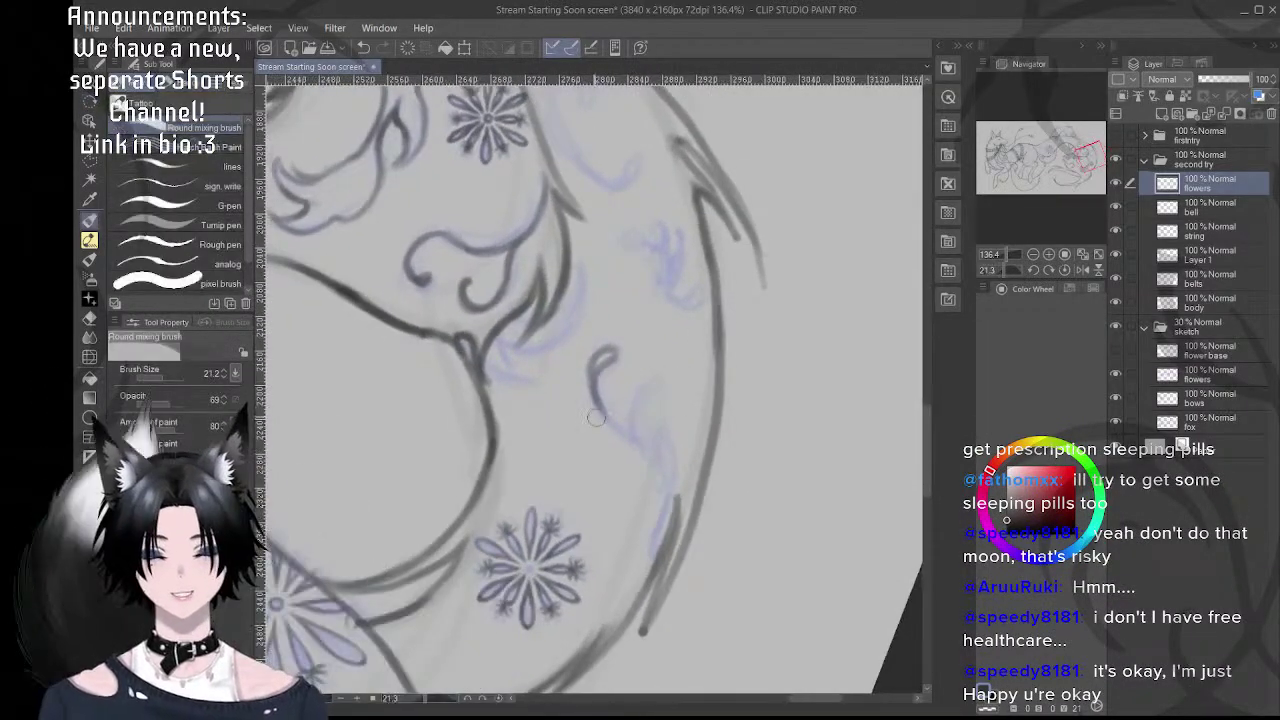
scroll(605, 410, up, 2)
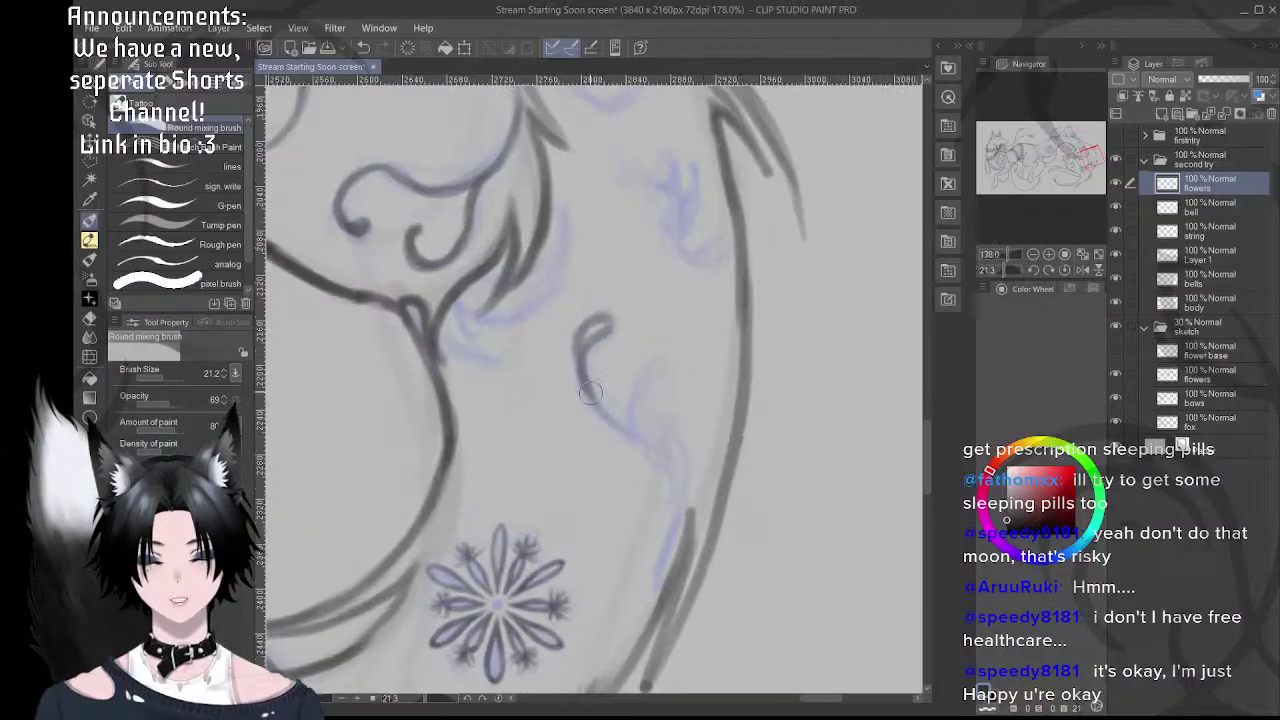
drag(645, 442, 644, 366)
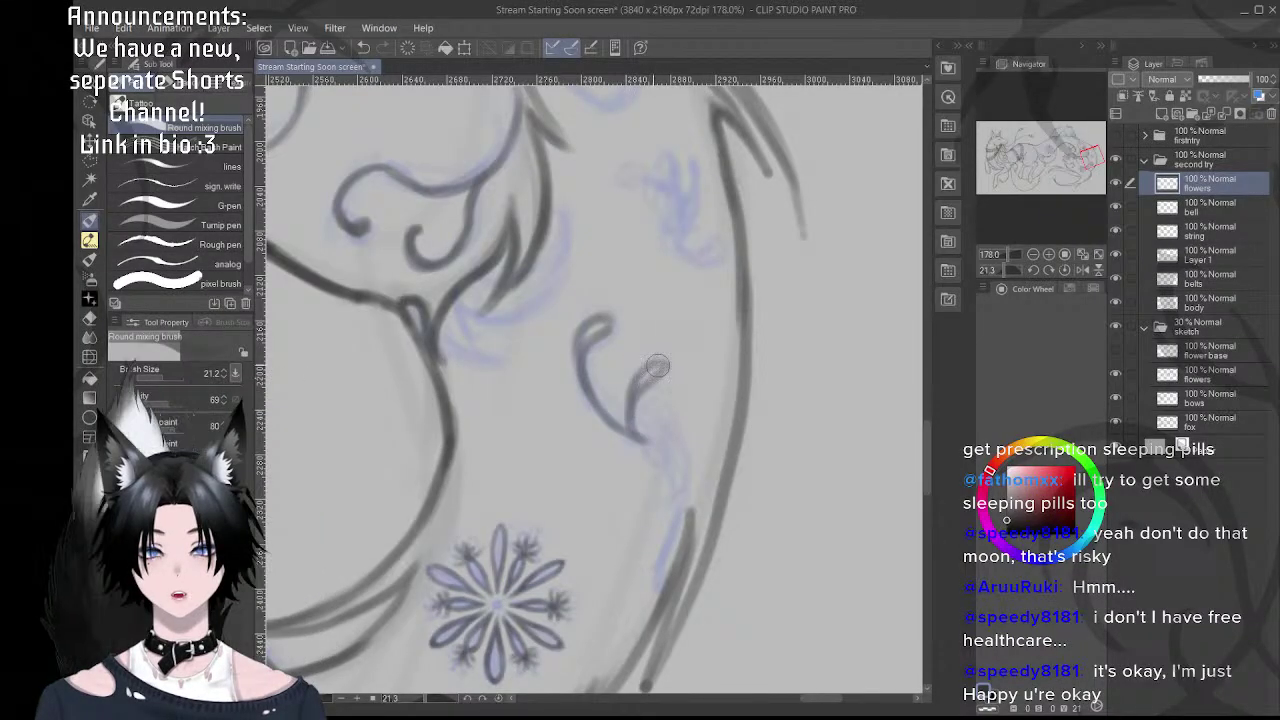
mouse_move(650, 370)
mouse_down()
mouse_move(664, 385)
mouse_move(635, 435)
mouse_up()
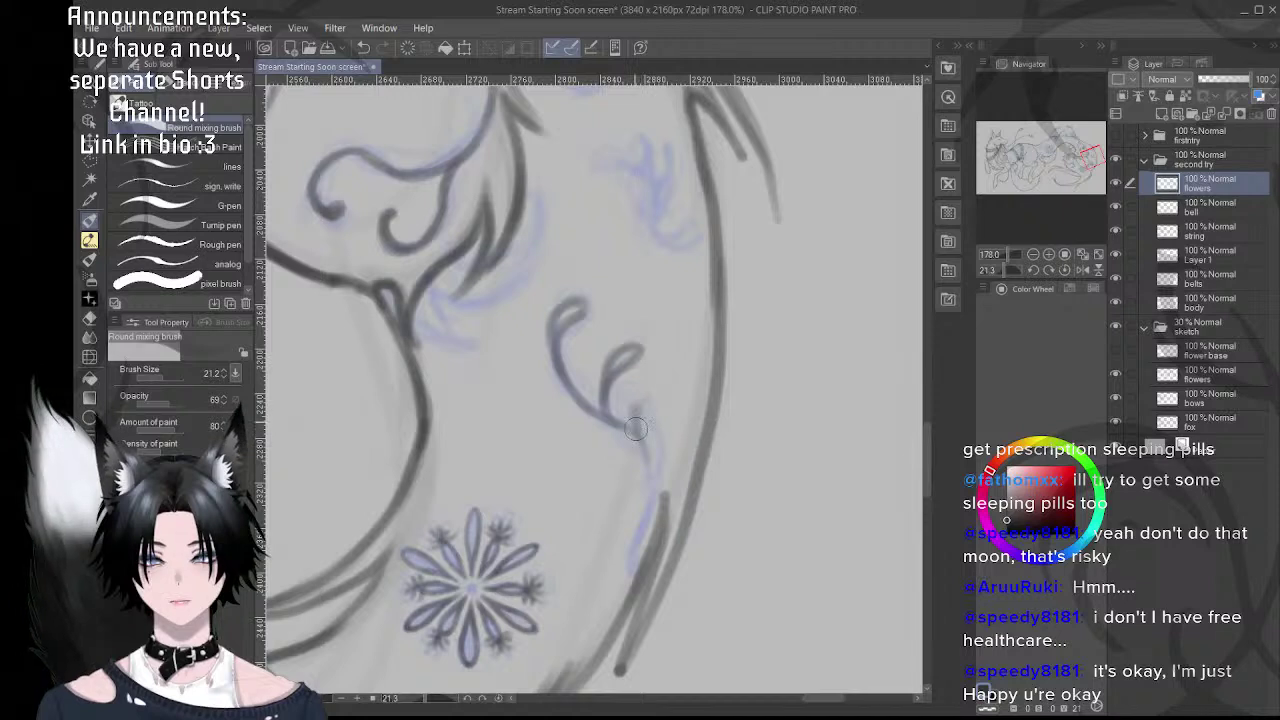
drag(638, 408, 634, 444)
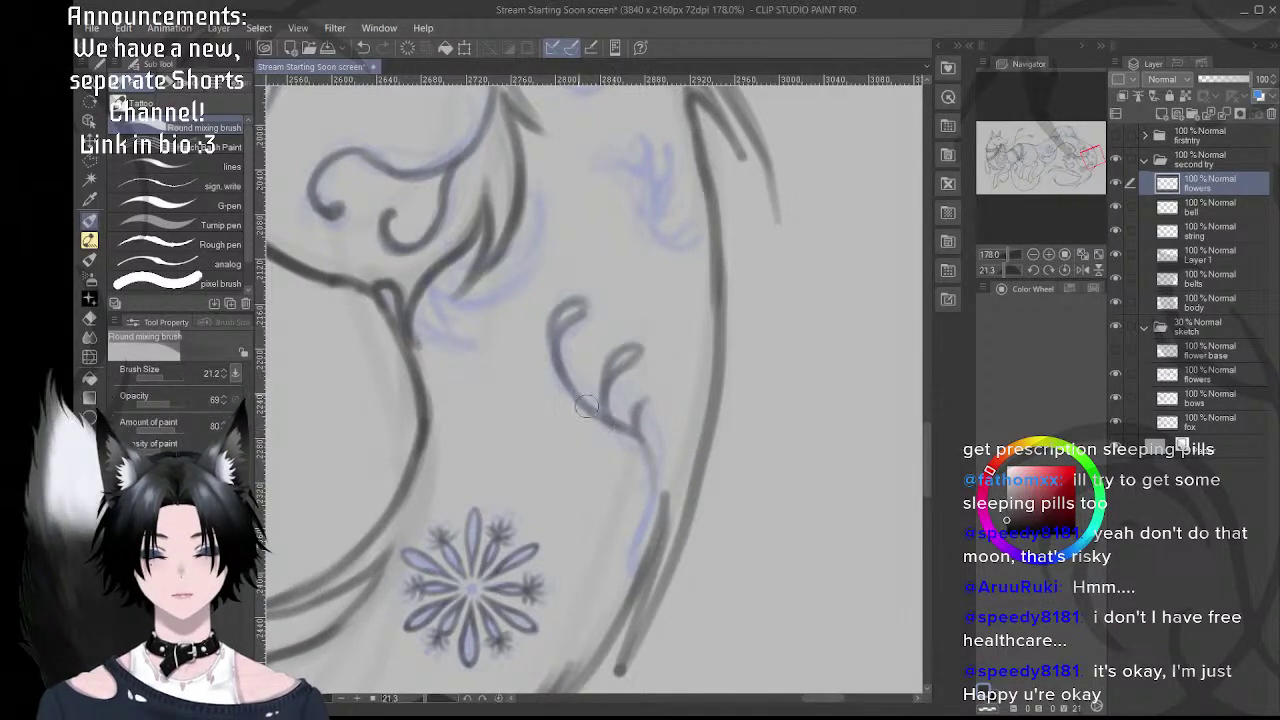
- Extend the swirl's stem down to the tail outline with a doubled, tapering line and close the smallest side branch
mouse_move(628, 433)
mouse_down()
mouse_move(595, 385)
mouse_move(622, 442)
mouse_move(596, 520)
mouse_up()
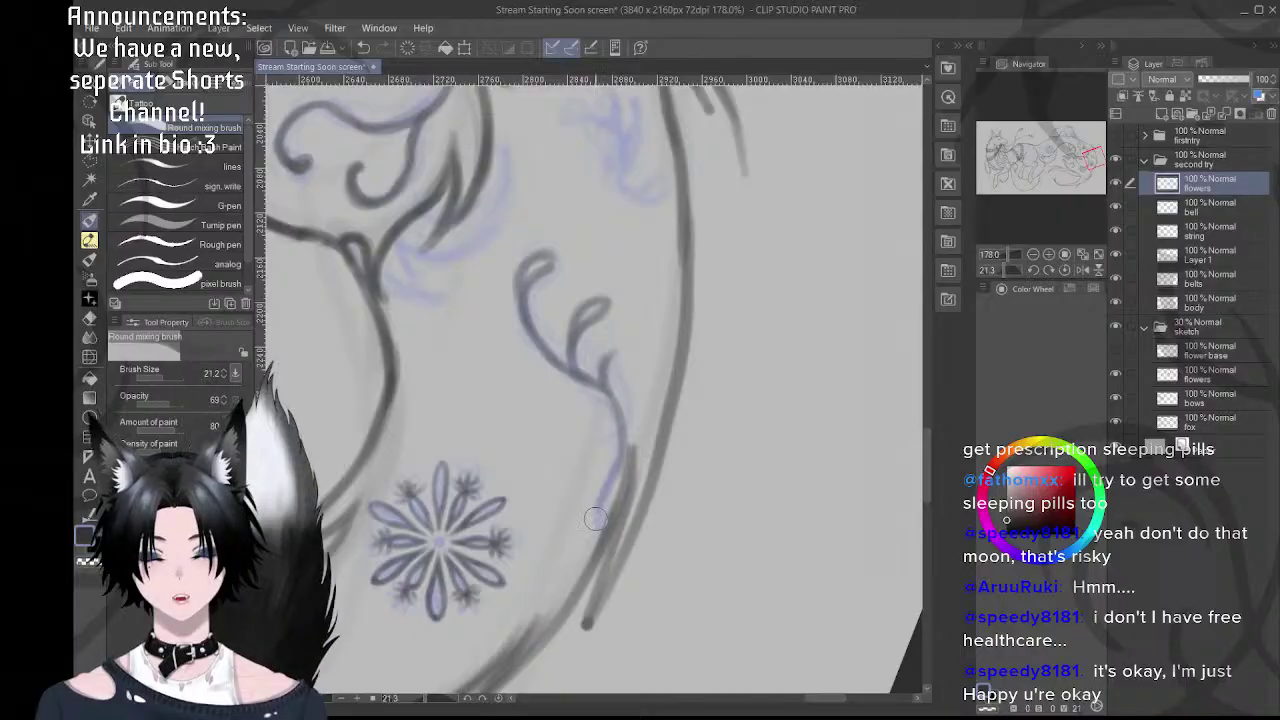
key(ctrl+z)
mouse_move(624, 432)
mouse_down()
mouse_move(602, 491)
mouse_move(606, 528)
mouse_move(613, 470)
mouse_up()
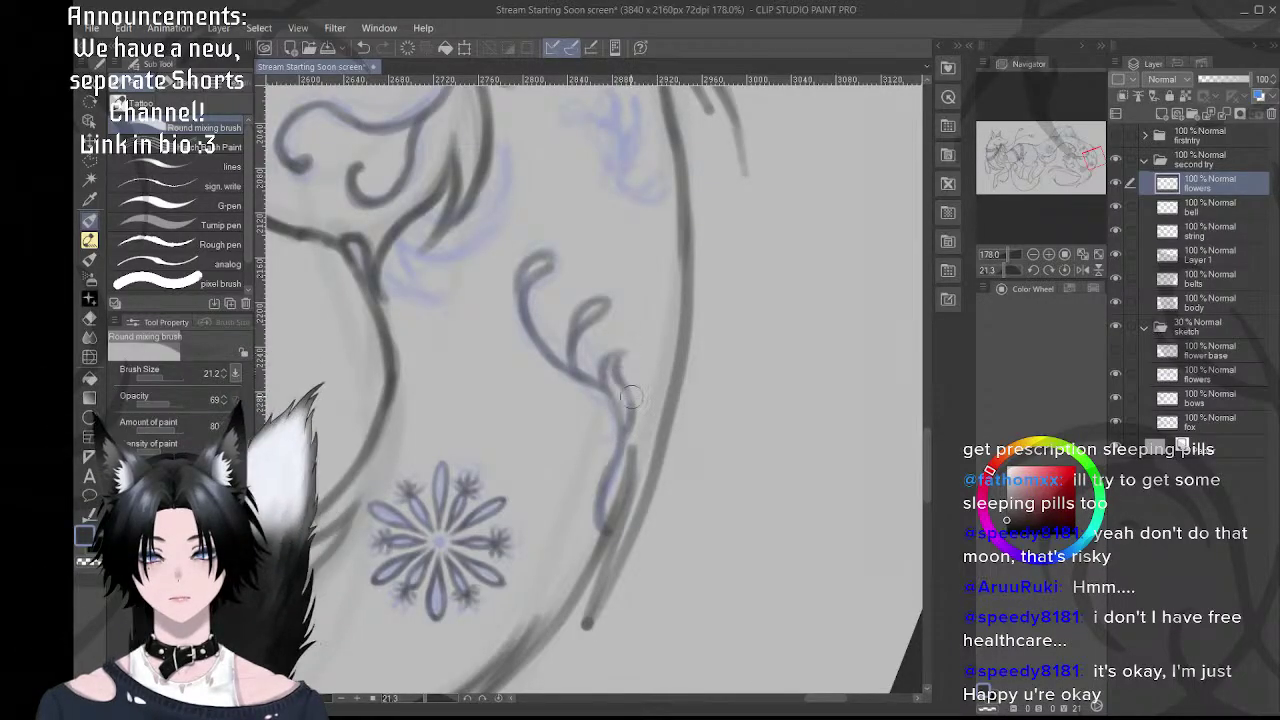
drag(623, 441, 605, 526)
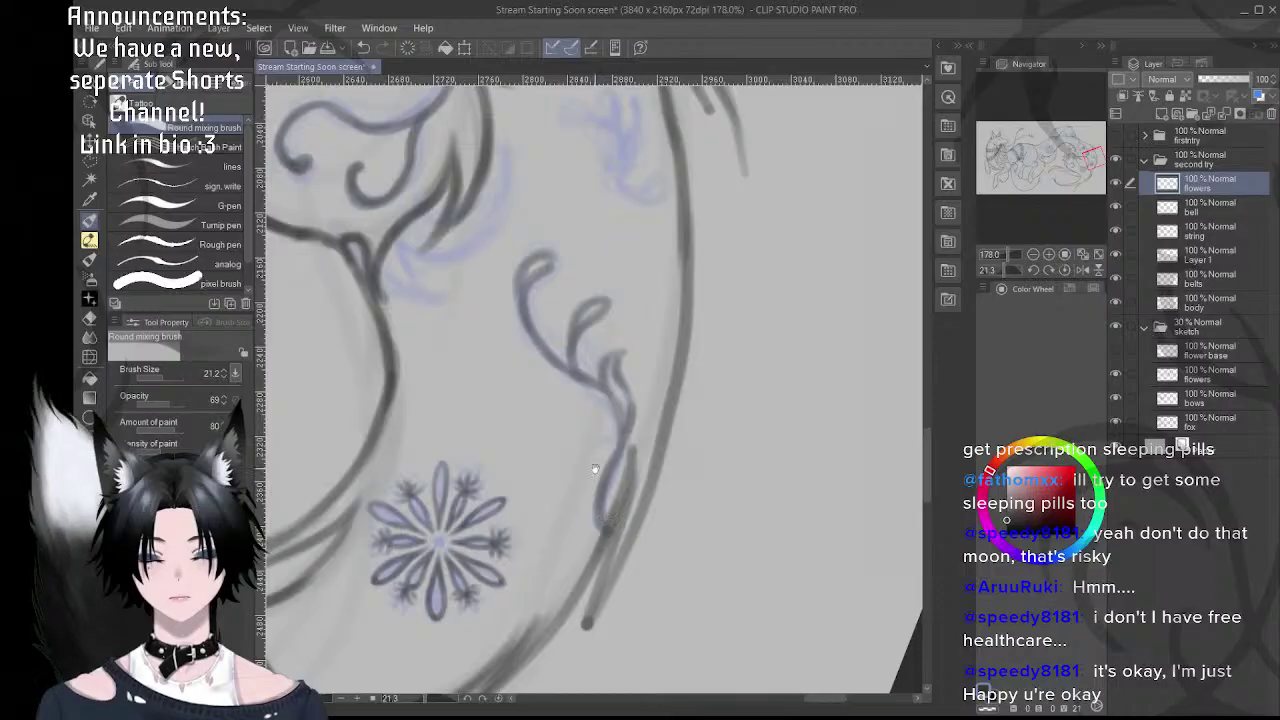
mouse_move(578, 395)
mouse_down()
mouse_move(687, 421)
mouse_move(687, 448)
mouse_up()
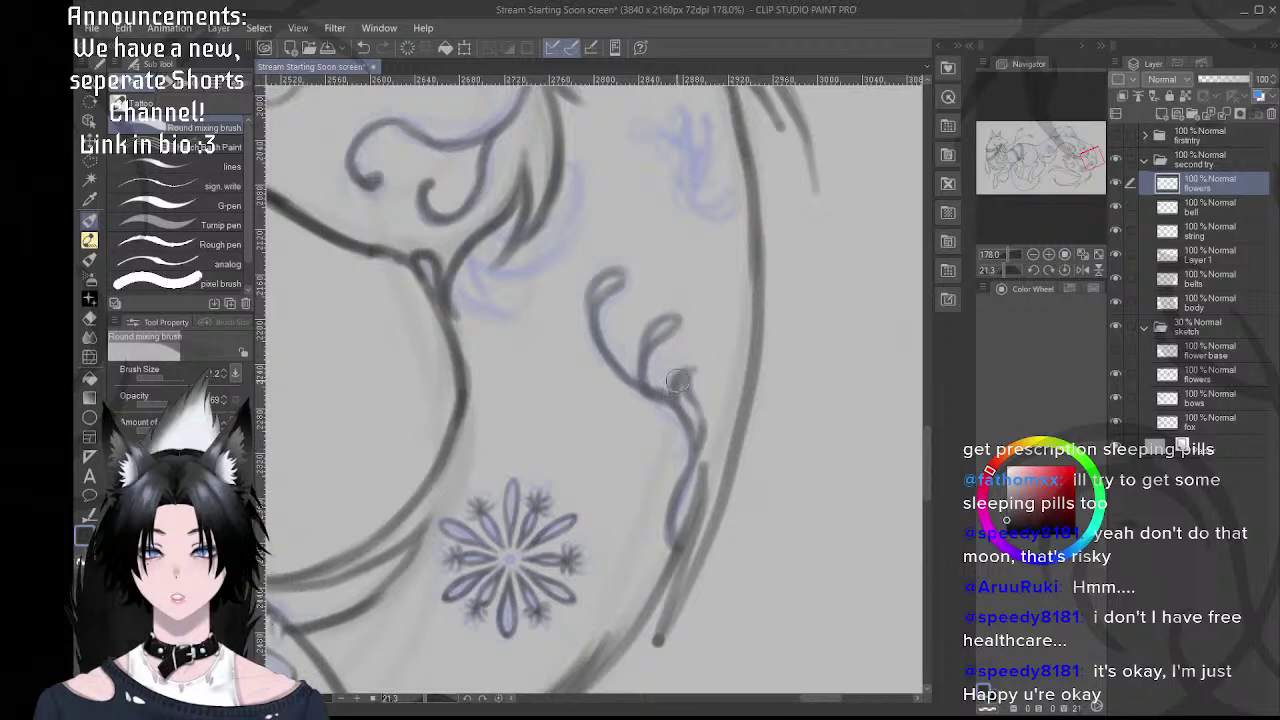
drag(697, 385, 662, 408)
- Rotate the canvas and ink the small hooked leaf below the fur tuft at the edge of the tail's round opening
scroll(640, 400, up, 2)
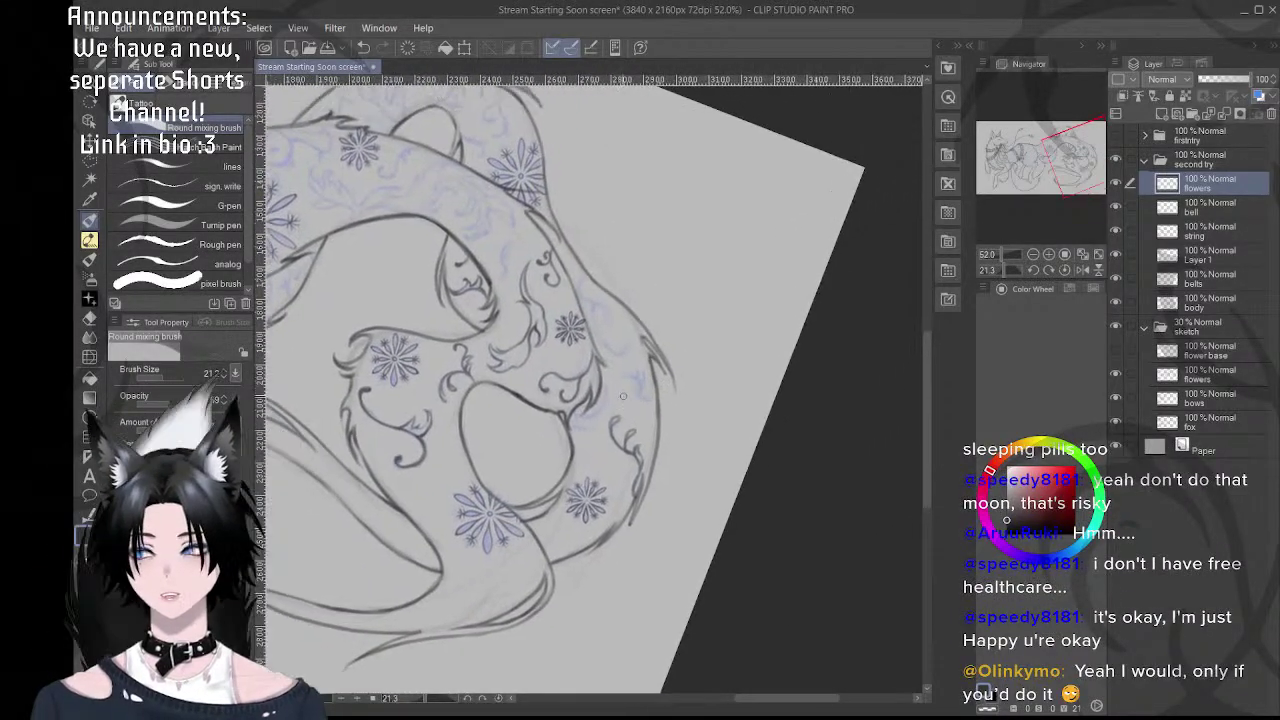
scroll(624, 397, up, 1)
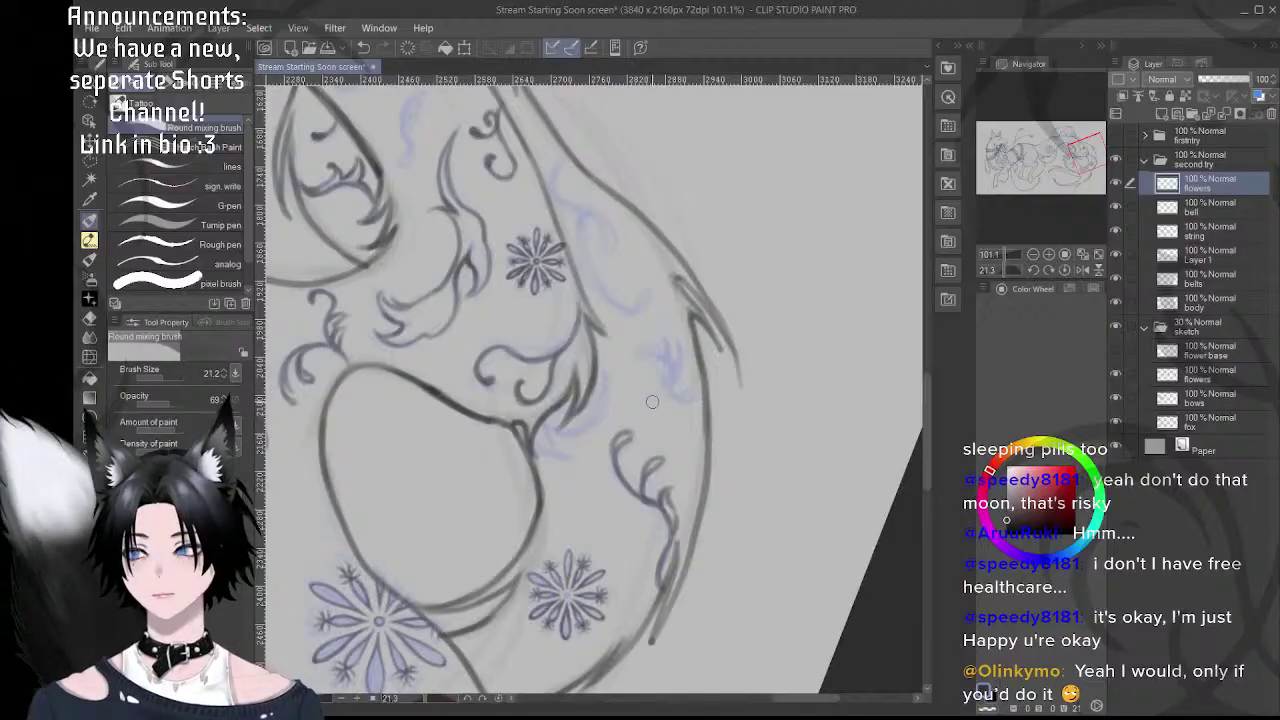
scroll(665, 414, up, 3)
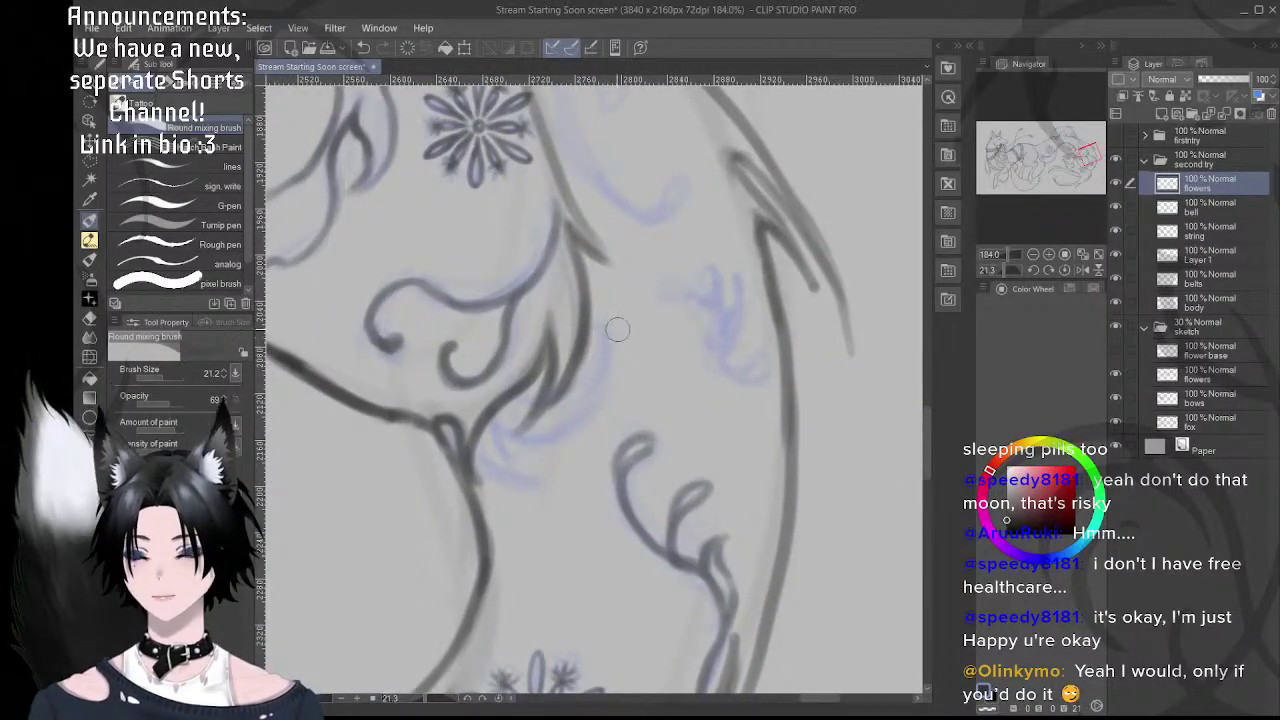
key(shift+space)
drag(639, 290, 755, 370)
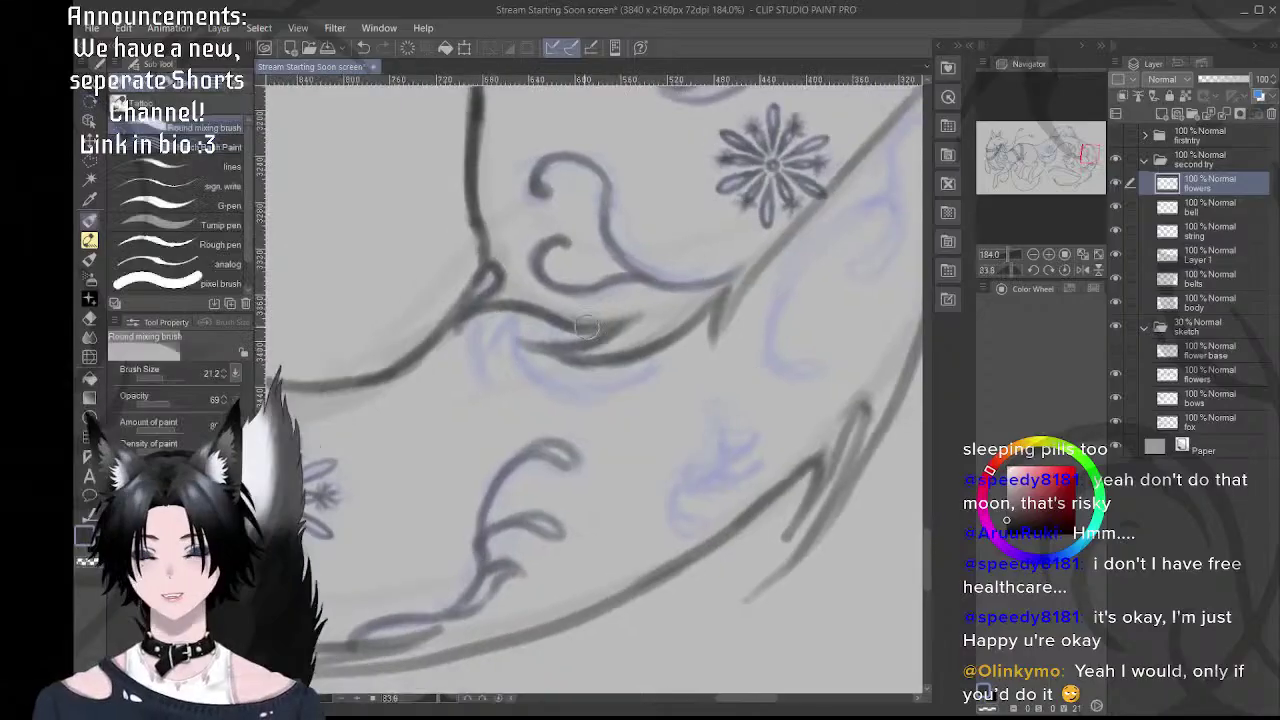
key(space)
mouse_move(521, 361)
mouse_down()
mouse_move(621, 374)
mouse_move(559, 371)
mouse_up()
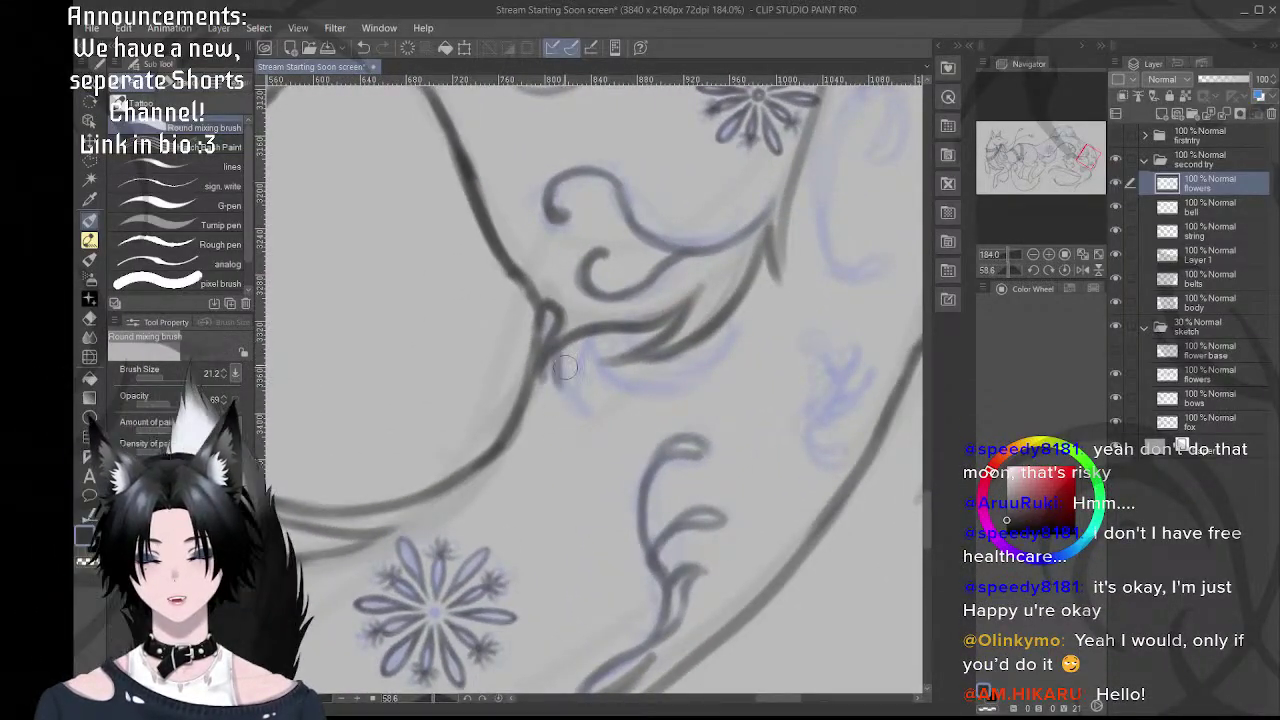
mouse_move(565, 368)
mouse_down()
mouse_move(556, 378)
mouse_move(574, 405)
mouse_move(597, 401)
mouse_up()
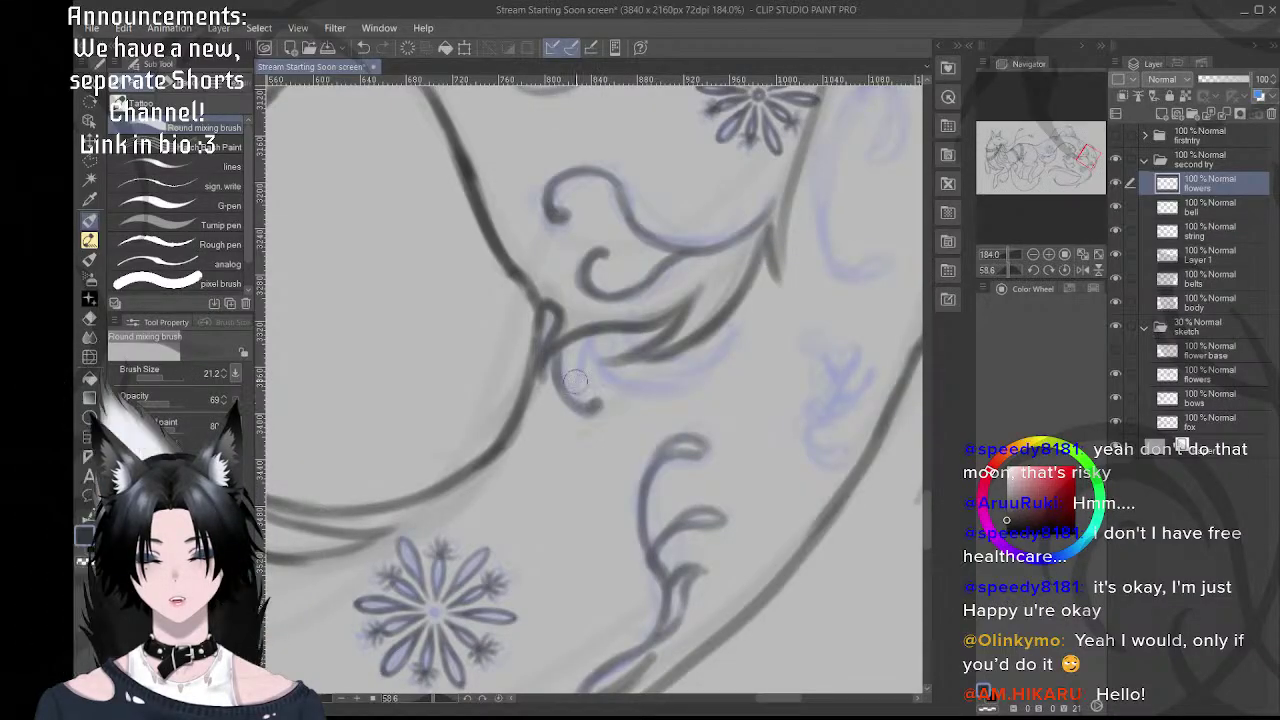
drag(591, 409, 578, 372)
drag(590, 352, 586, 397)
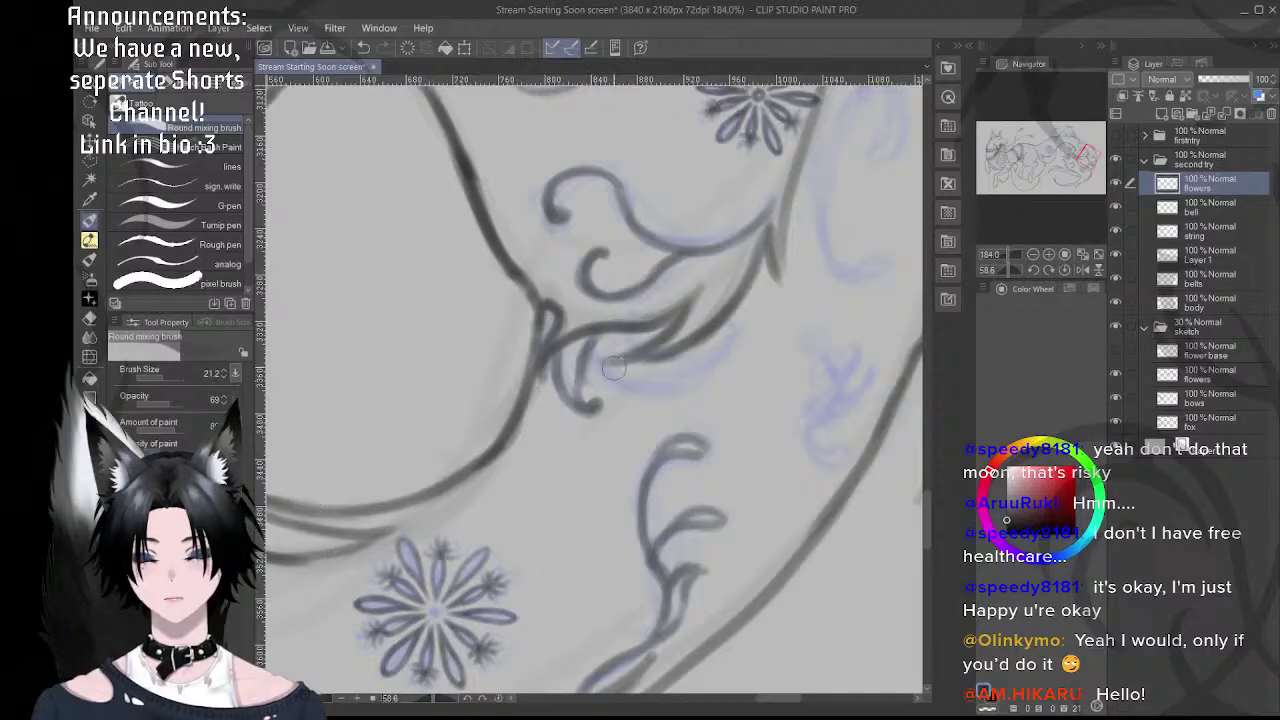
drag(651, 400, 612, 404)
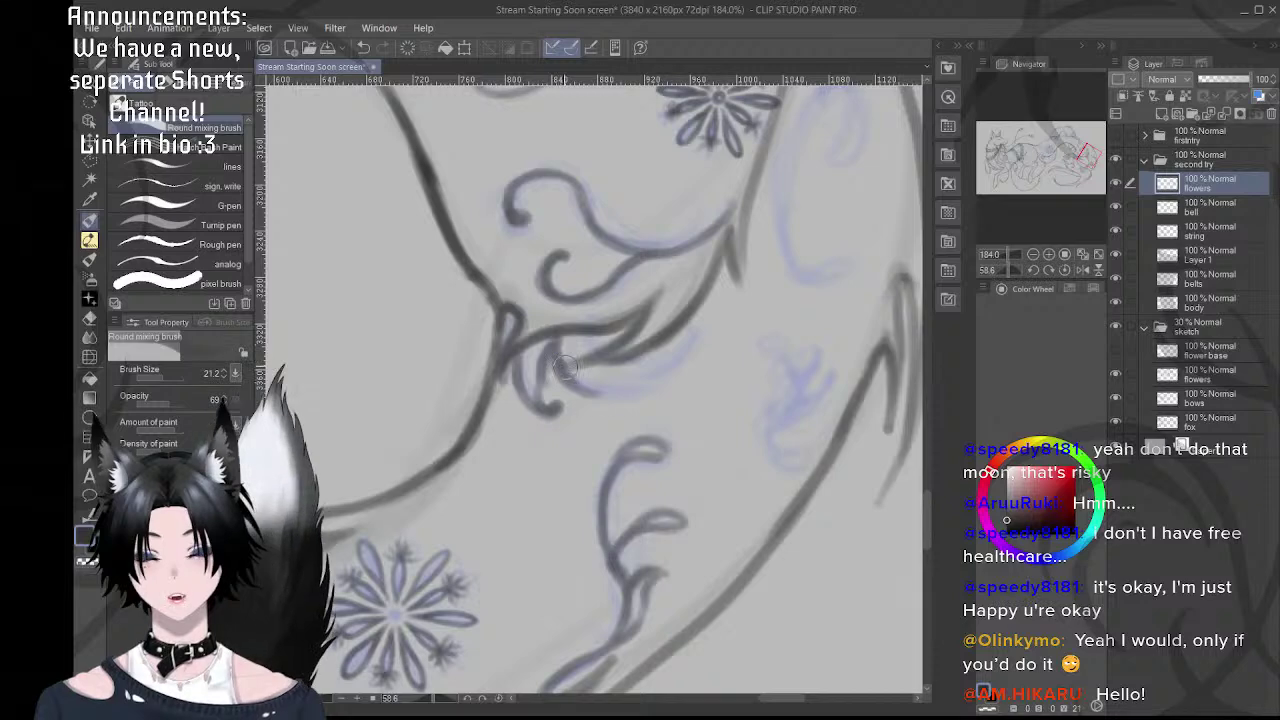
- Turn the canvas further and ink the longer feathery leaf strokes curving along the outside of the fur tuft
key(shift+space)
drag(651, 294, 766, 371)
key(space)
drag(611, 429, 569, 415)
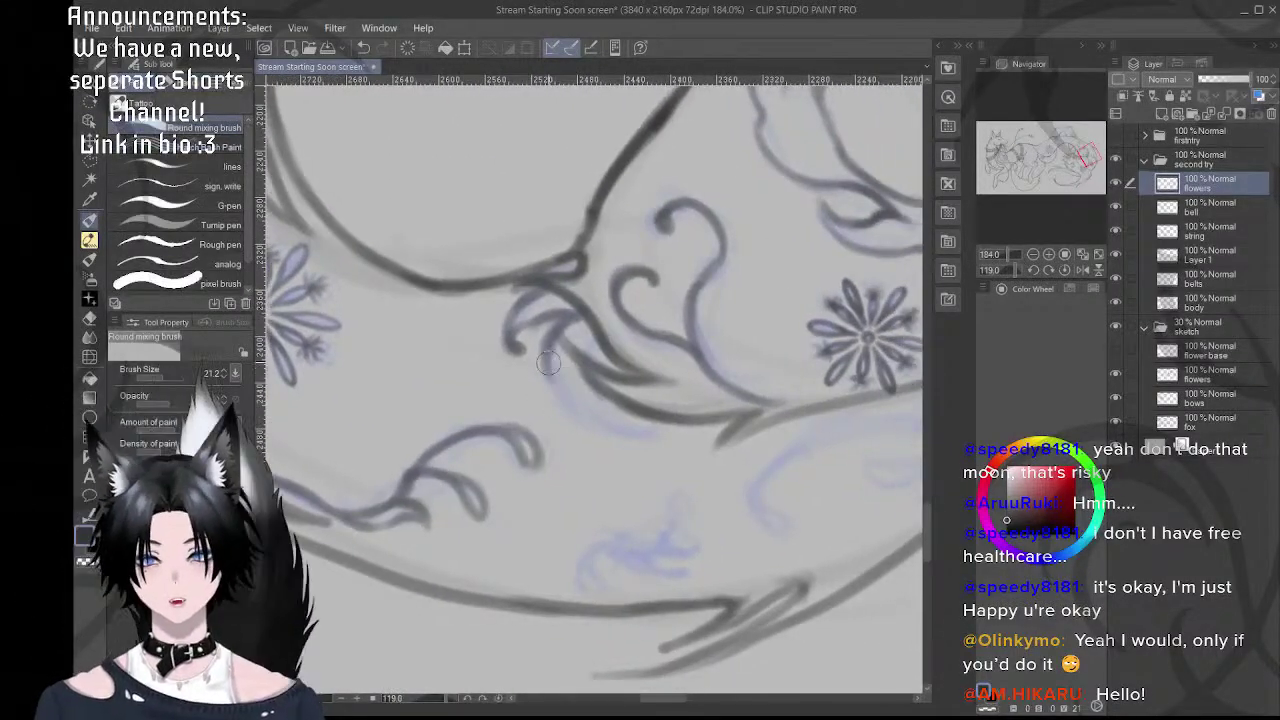
drag(540, 348, 593, 424)
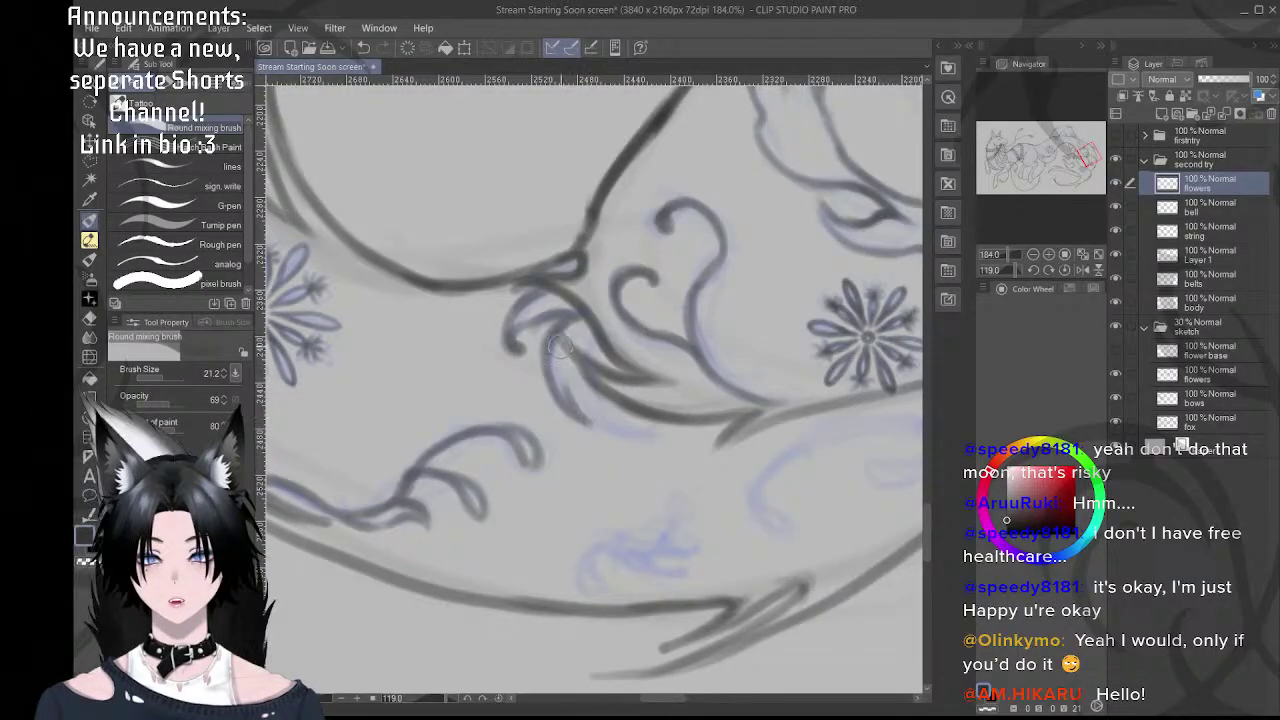
drag(560, 345, 585, 378)
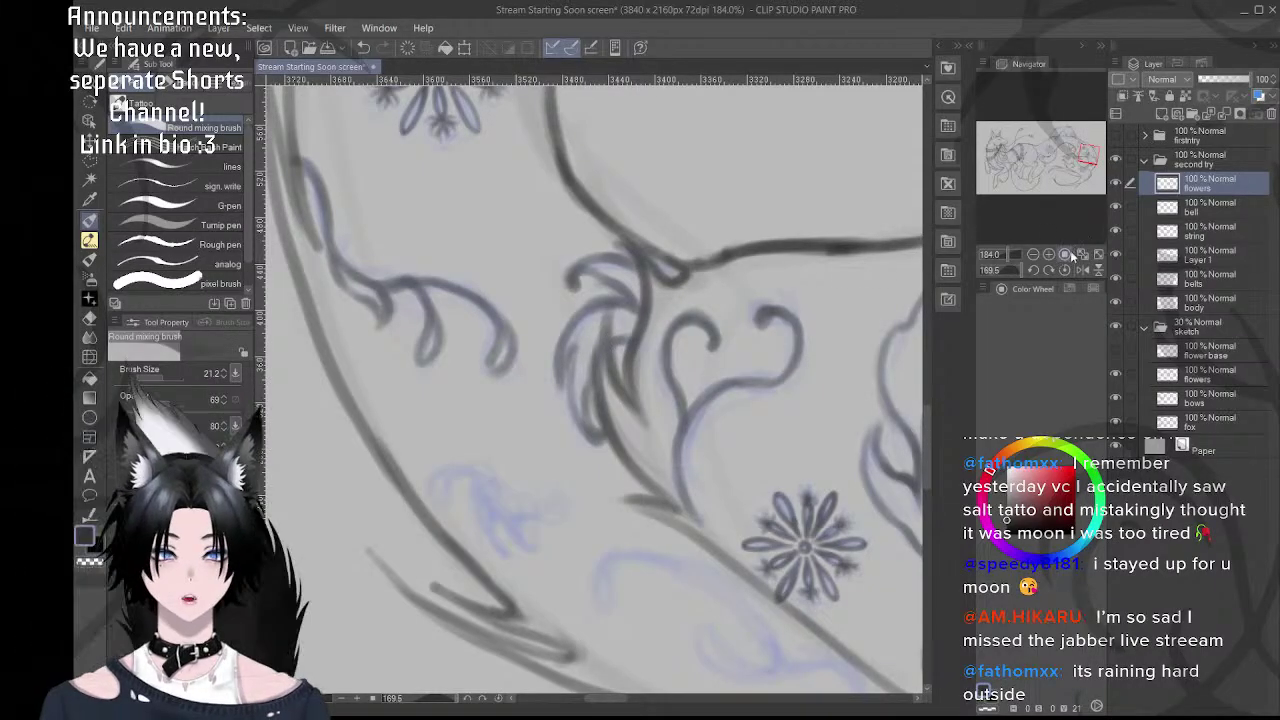
- Reset the canvas rotation and review the inked swirls across the whole tail
click(1065, 271)
scroll(723, 457, down, 3)
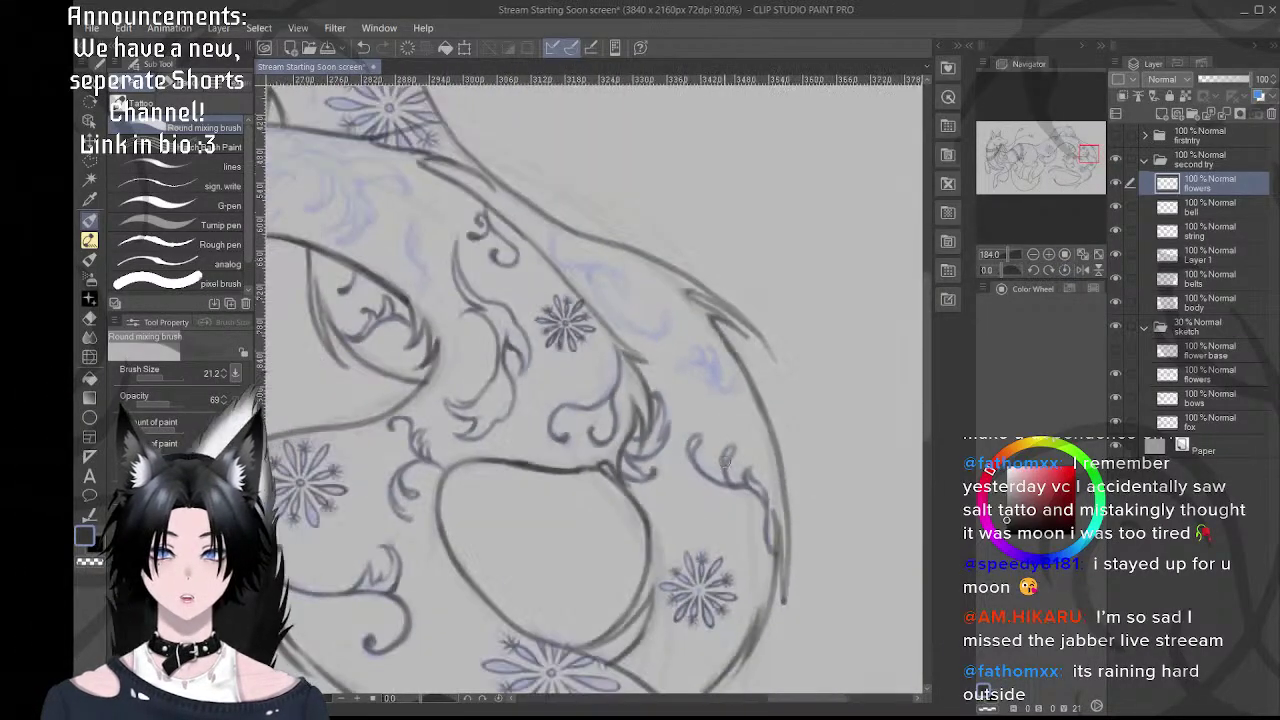
scroll(725, 462, down, 1)
scroll(645, 383, up, 3)
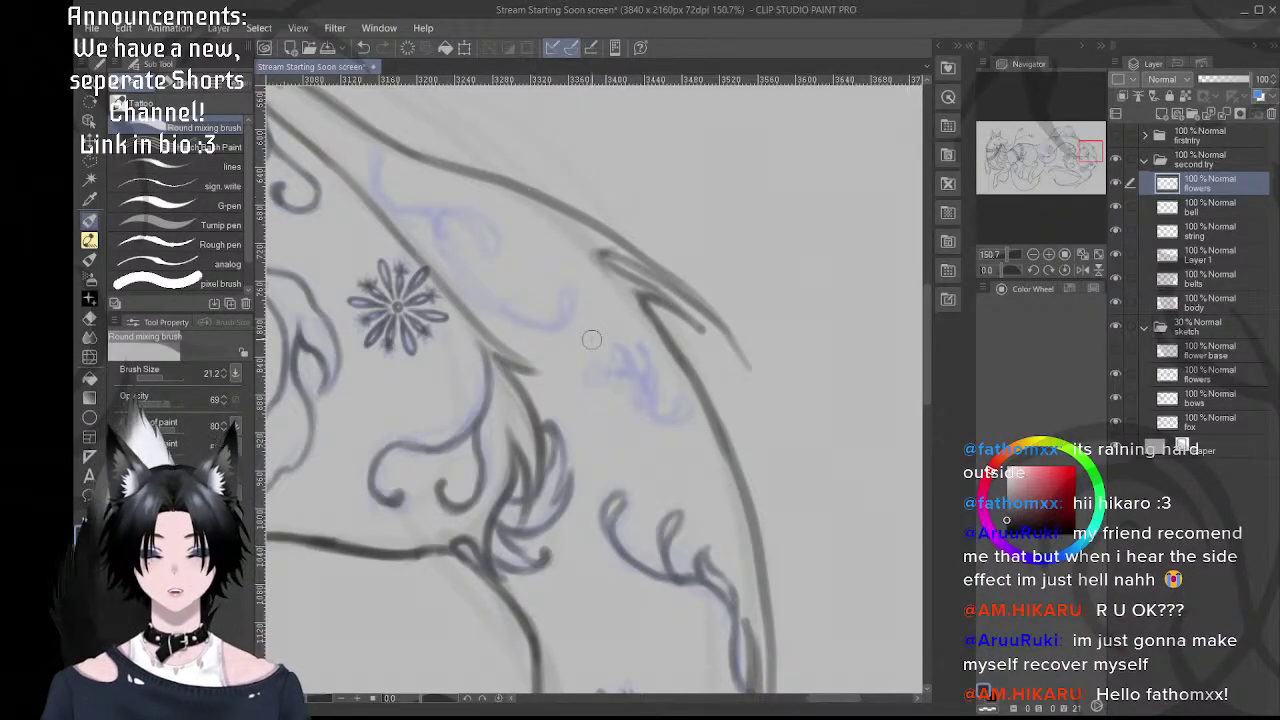
scroll(557, 236, down, 6)
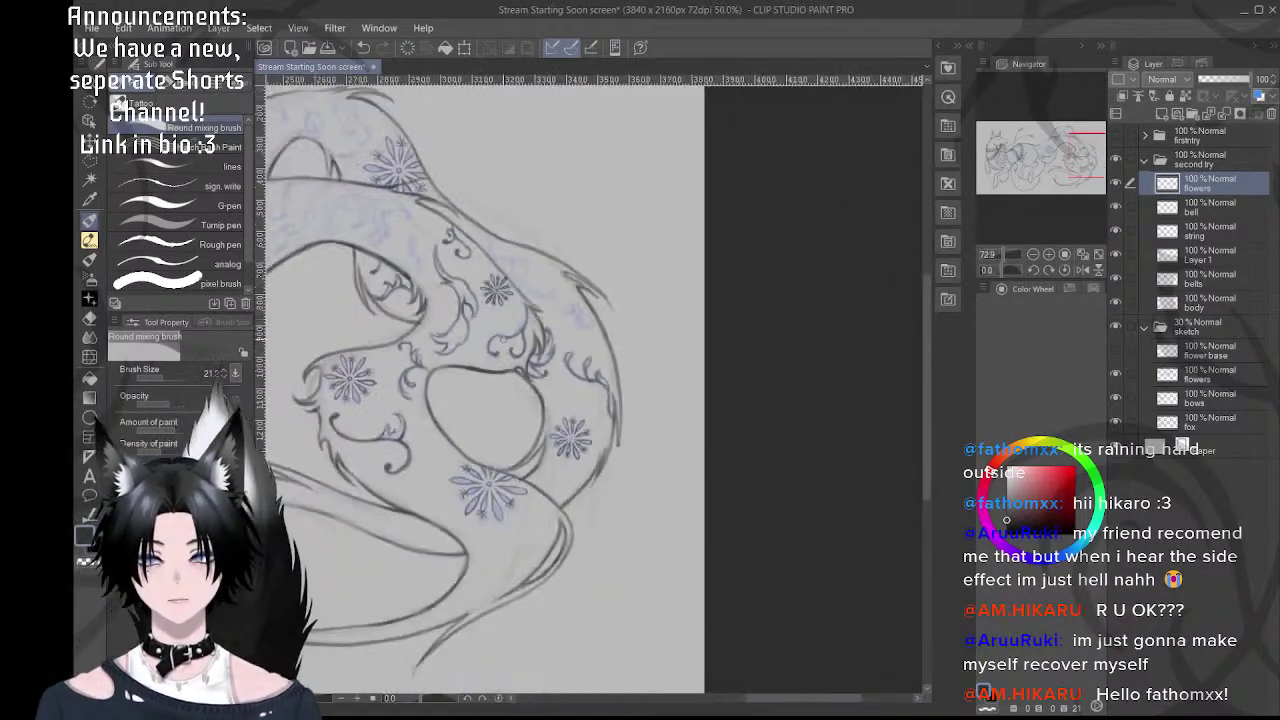
scroll(723, 397, down, 5)
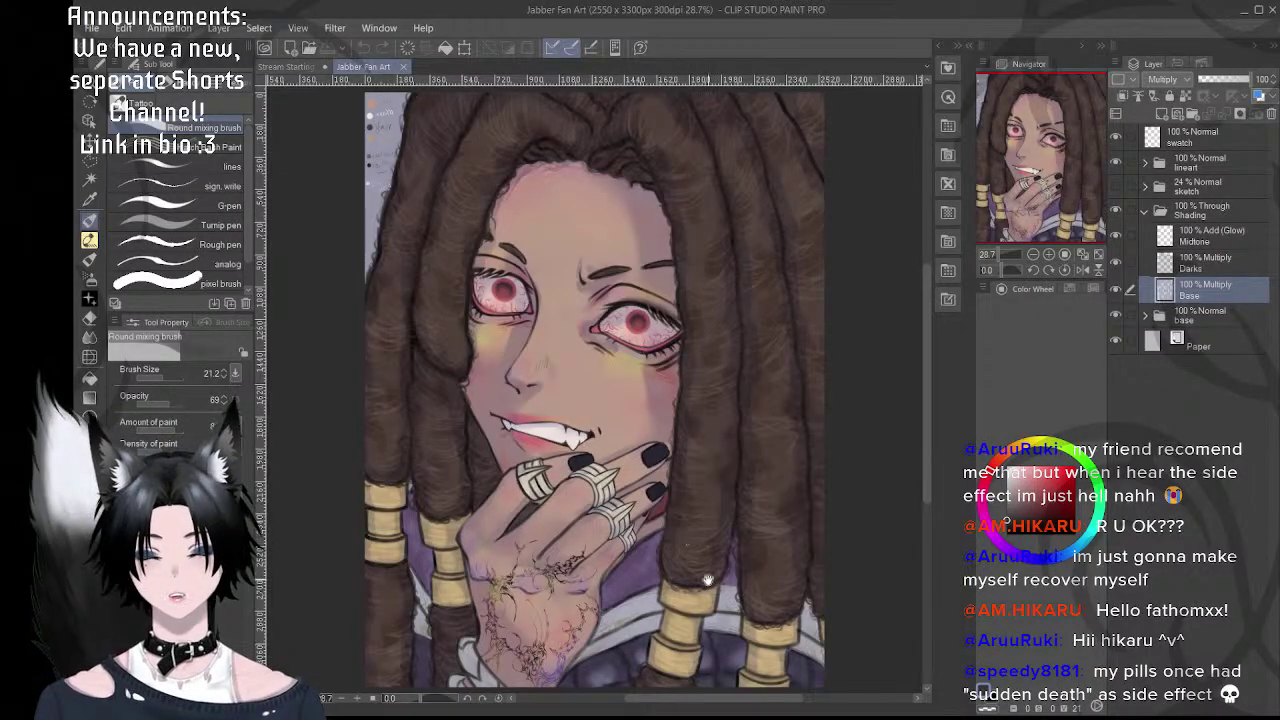
- Examine the tattoo linework on the hand in the Jabber Fan Art illustration, and return to the Stream Starting Soon canvas
drag(708, 580, 745, 469)
drag(594, 540, 735, 529)
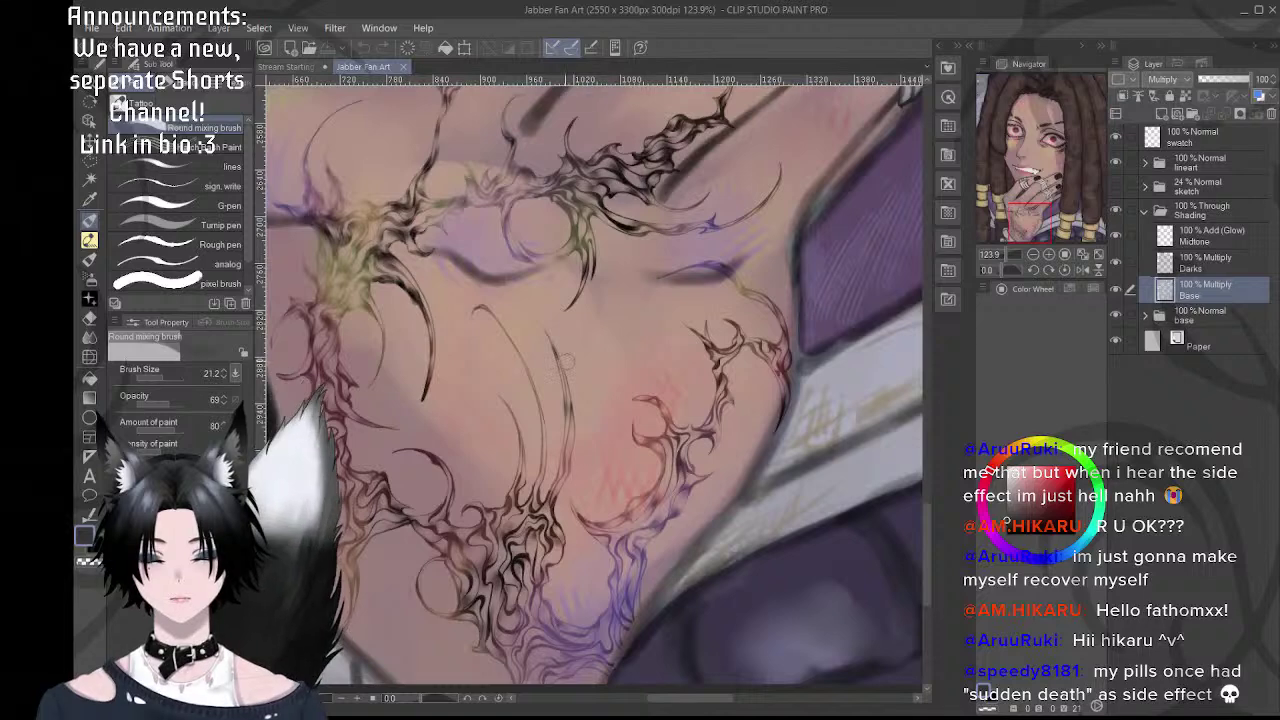
drag(512, 523, 669, 535)
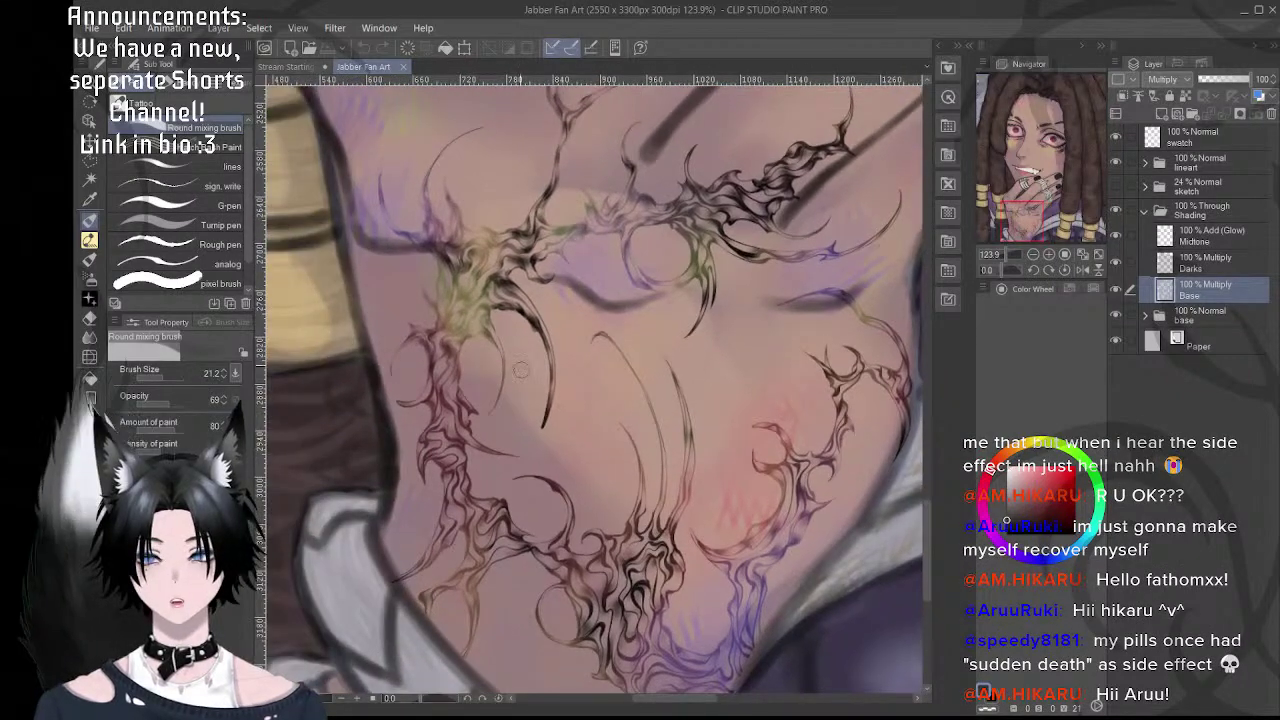
drag(664, 339, 625, 345)
drag(625, 345, 574, 433)
drag(547, 534, 631, 472)
drag(647, 393, 600, 398)
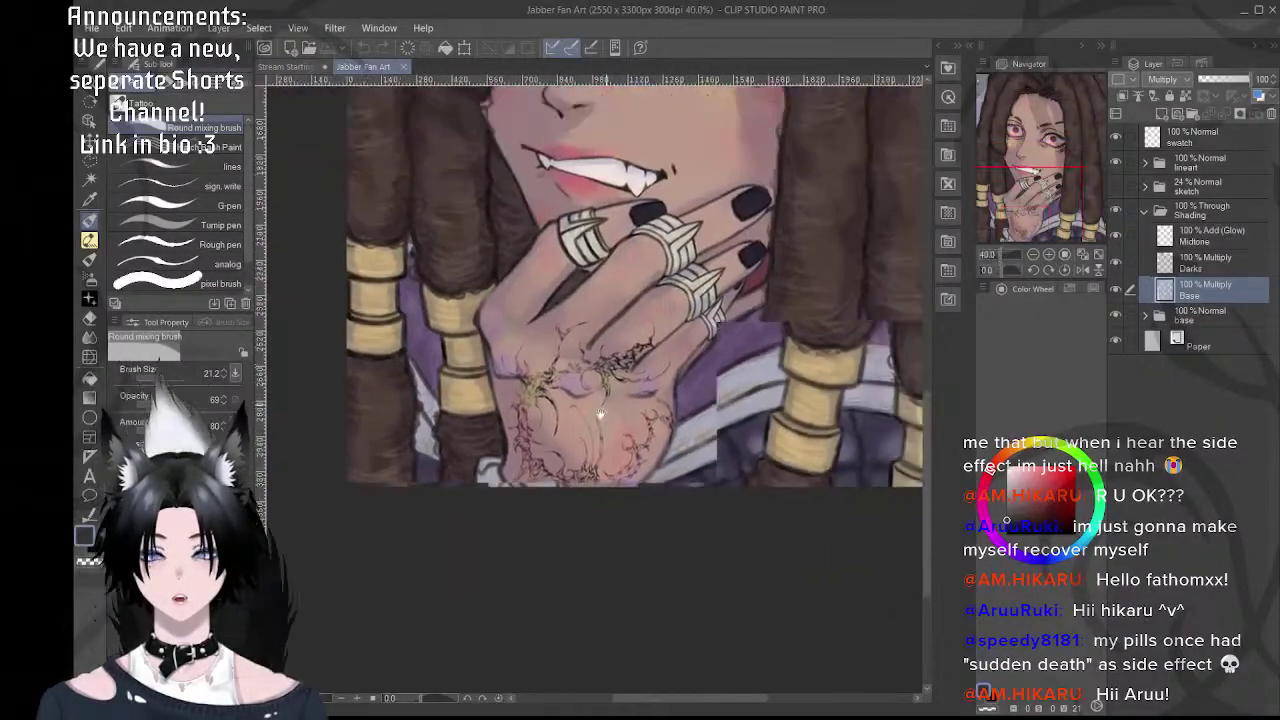
drag(628, 246, 601, 428)
drag(618, 372, 576, 468)
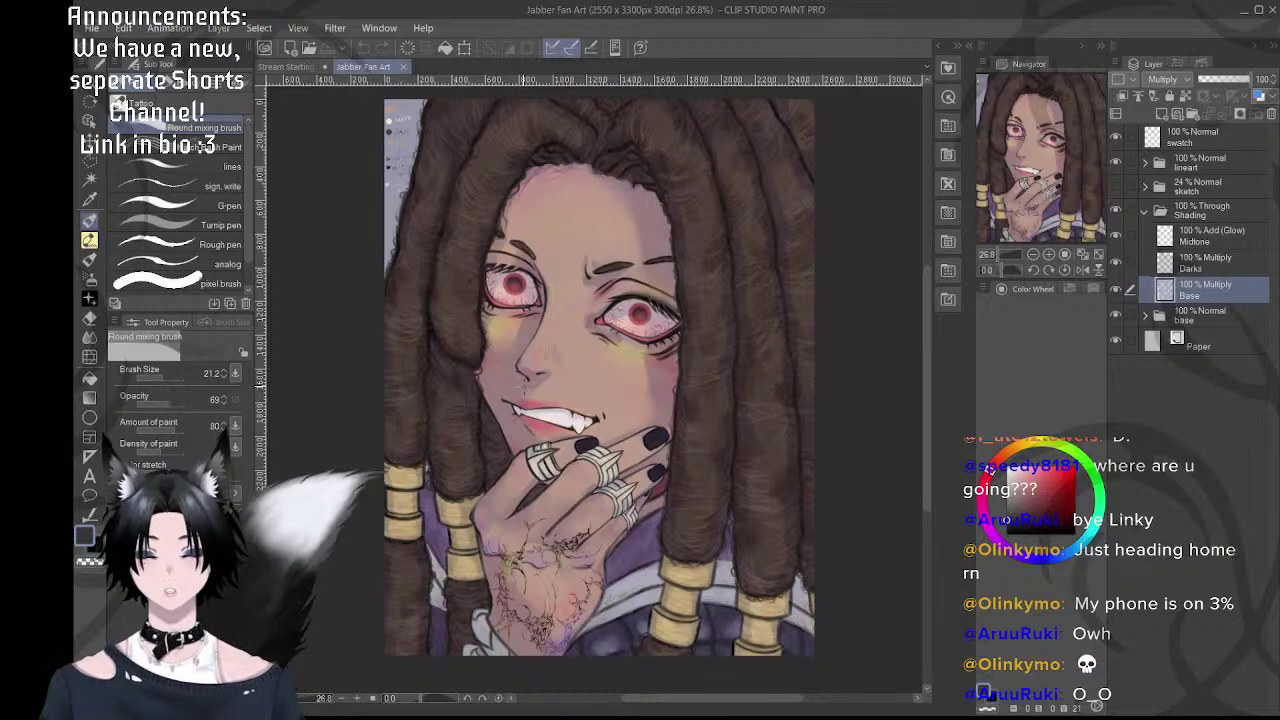
click(292, 67)
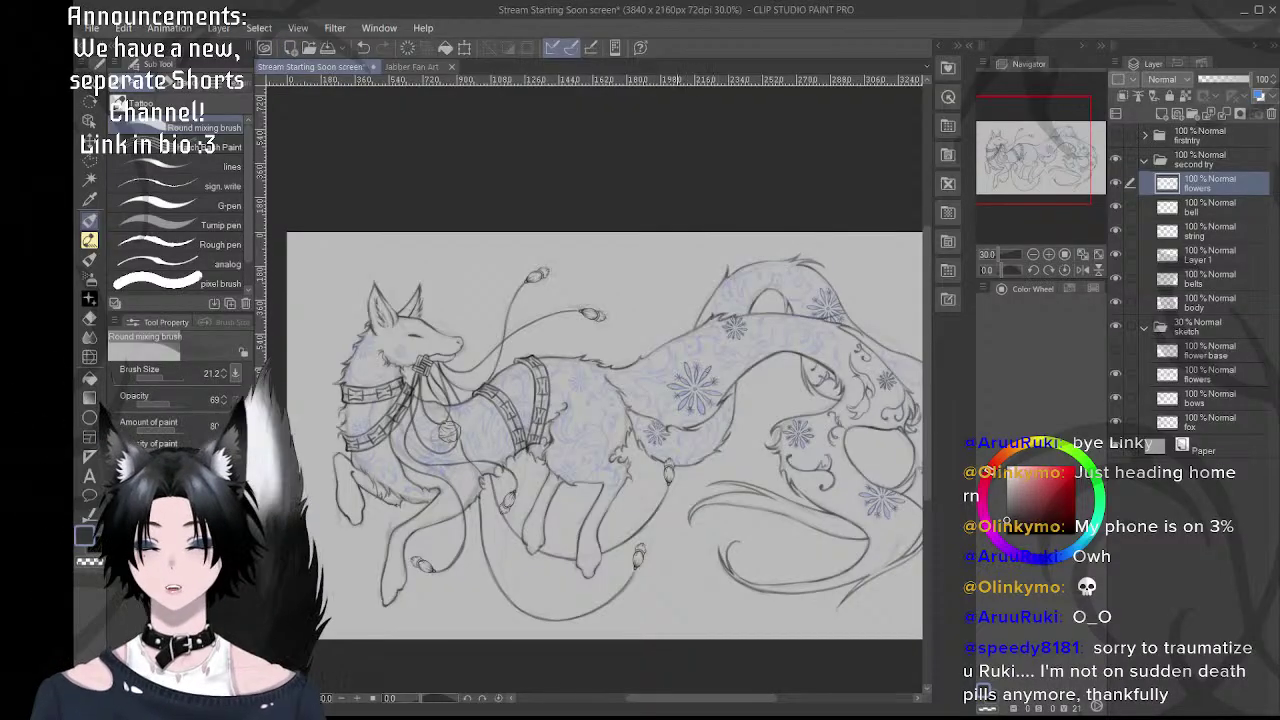
- Rotate the canvas and ink the knobbed upper curl and hooked side branch of the swirl beside the tail's small flower
drag(687, 370, 780, 370)
drag(918, 318, 555, 362)
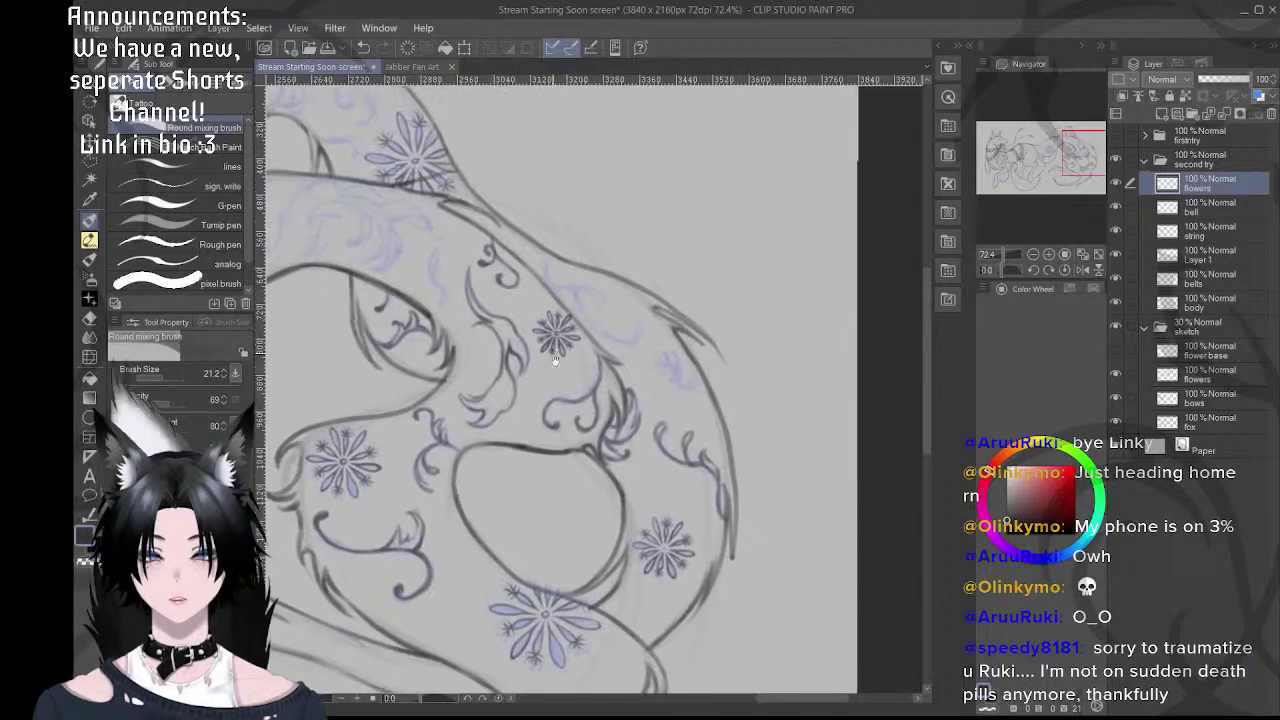
scroll(605, 324, up, 3)
key(shift+space)
drag(628, 214, 734, 272)
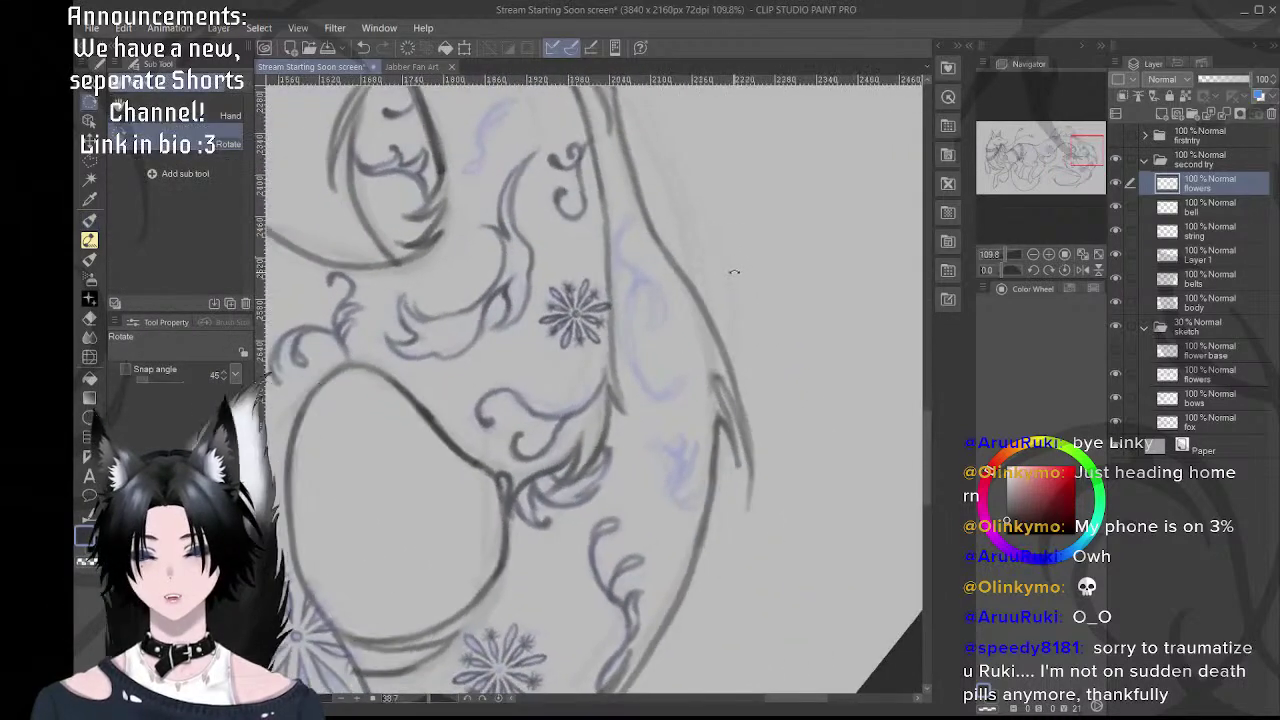
scroll(600, 250, up, 3)
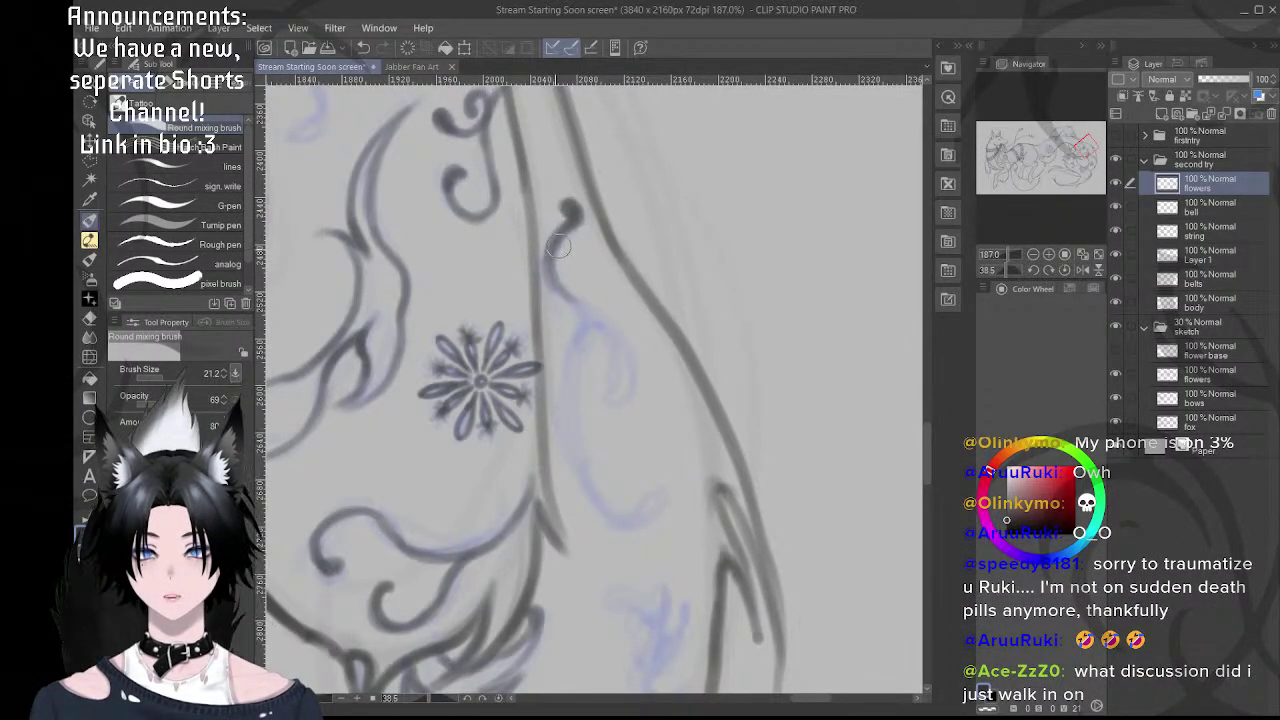
drag(570, 301, 583, 262)
mouse_move(564, 210)
mouse_down()
mouse_move(571, 245)
mouse_move(602, 268)
mouse_move(570, 245)
mouse_move(616, 283)
mouse_move(592, 264)
mouse_move(630, 328)
mouse_up()
mouse_move(609, 279)
mouse_down()
mouse_move(647, 335)
mouse_move(634, 312)
mouse_move(622, 356)
mouse_up()
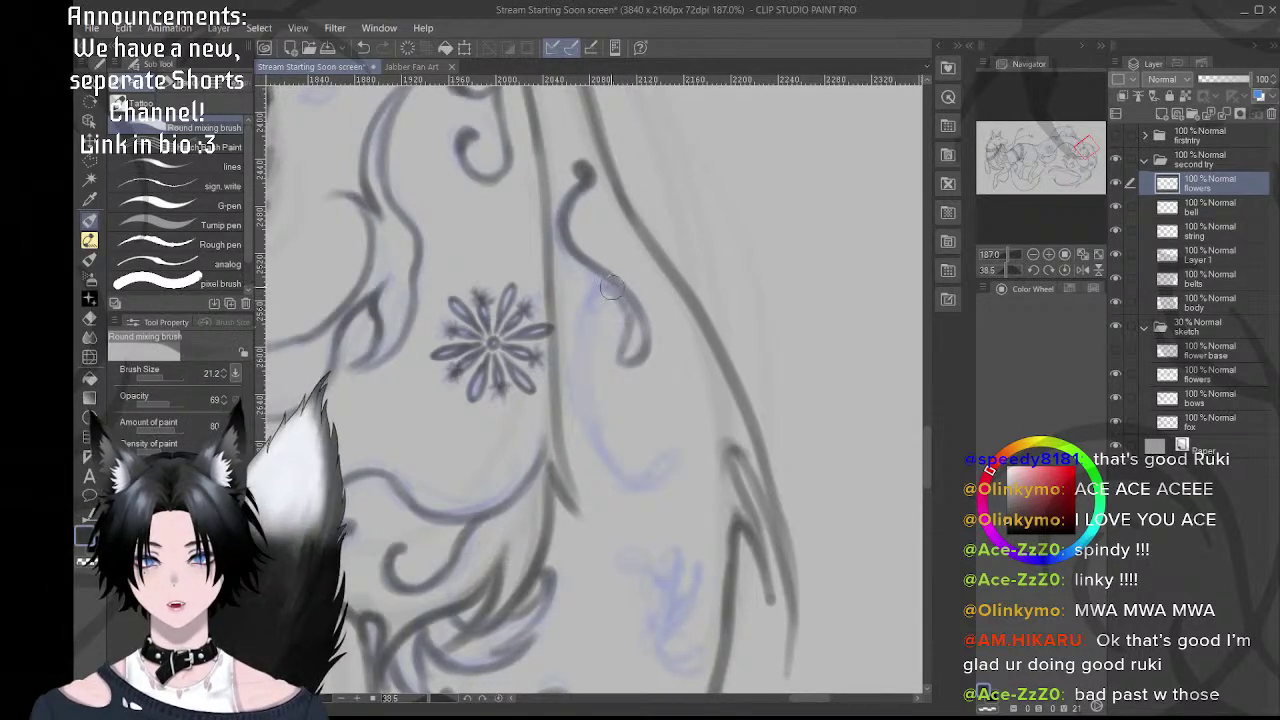
- Undo the stray strokes and ink the swirl's long stem curving down from the fork of the hooked branch
key(ctrl+z)
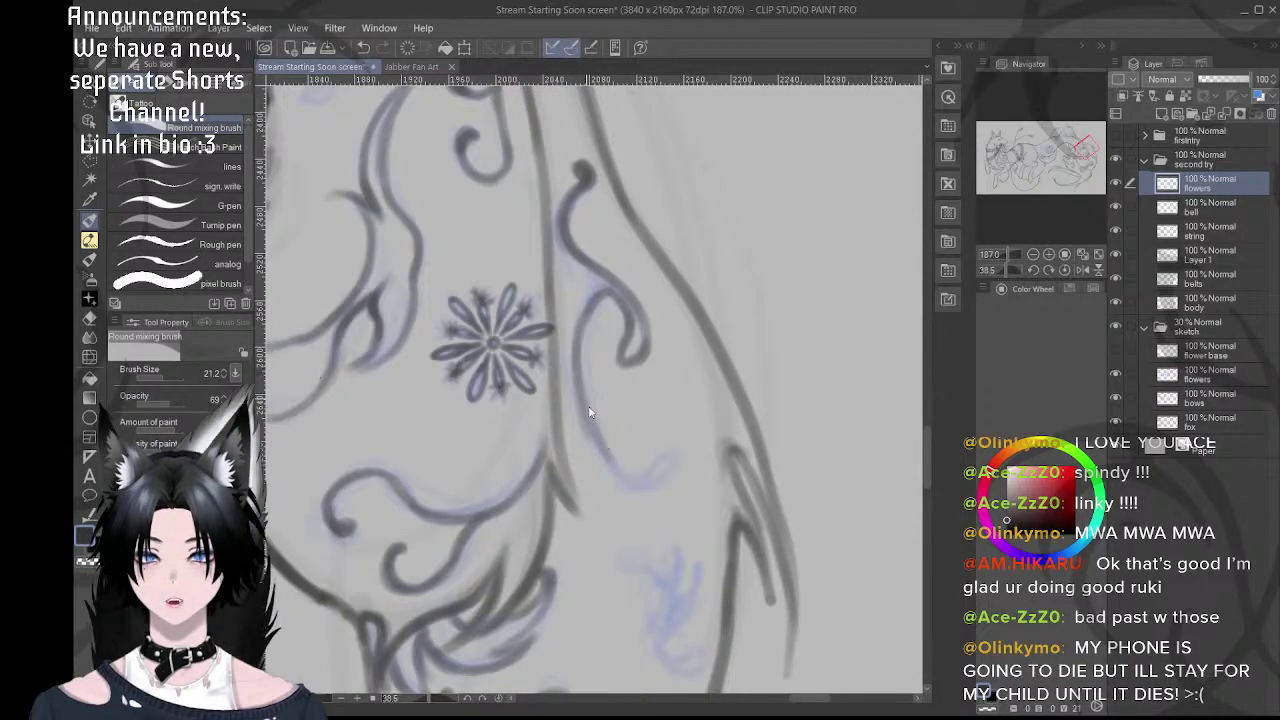
key(ctrl+z)
mouse_move(580, 394)
mouse_down()
mouse_move(587, 439)
mouse_move(638, 485)
mouse_move(587, 424)
mouse_move(607, 301)
mouse_up()
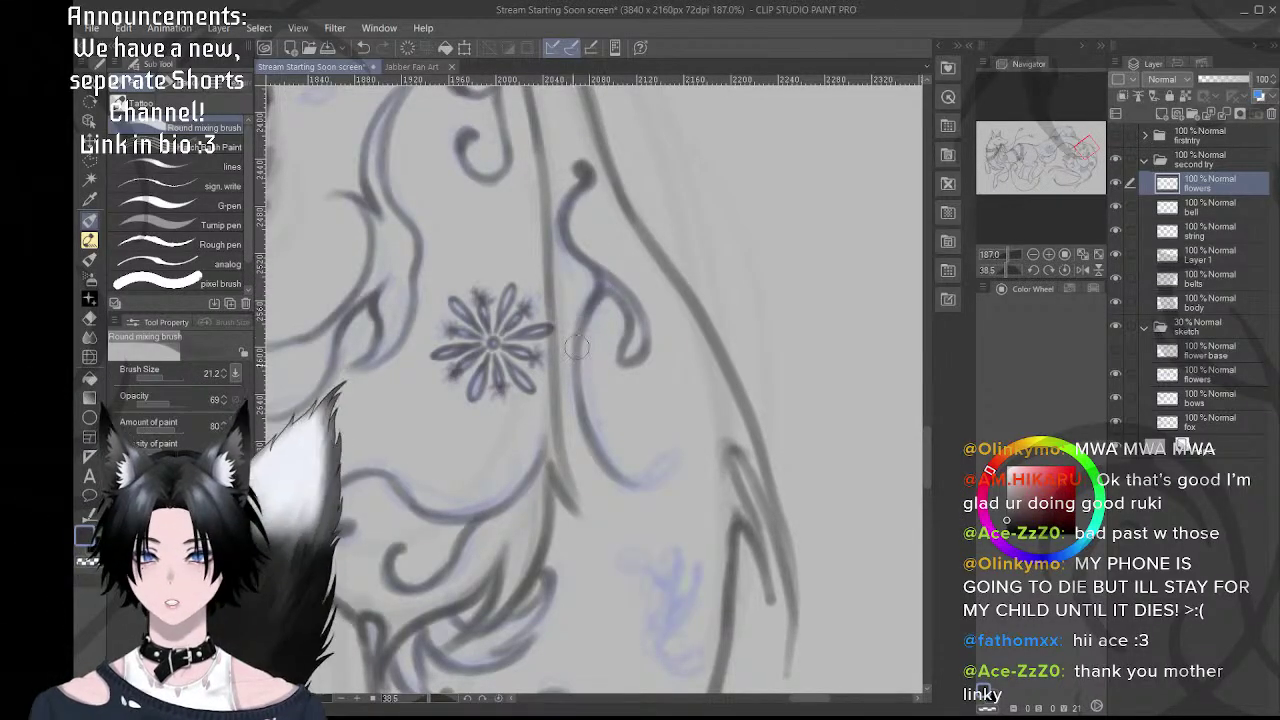
- Ink the upturned, rounded tip at the lower end of the long stem, undoing and redrawing strokes until the curve is clean
drag(627, 392, 594, 354)
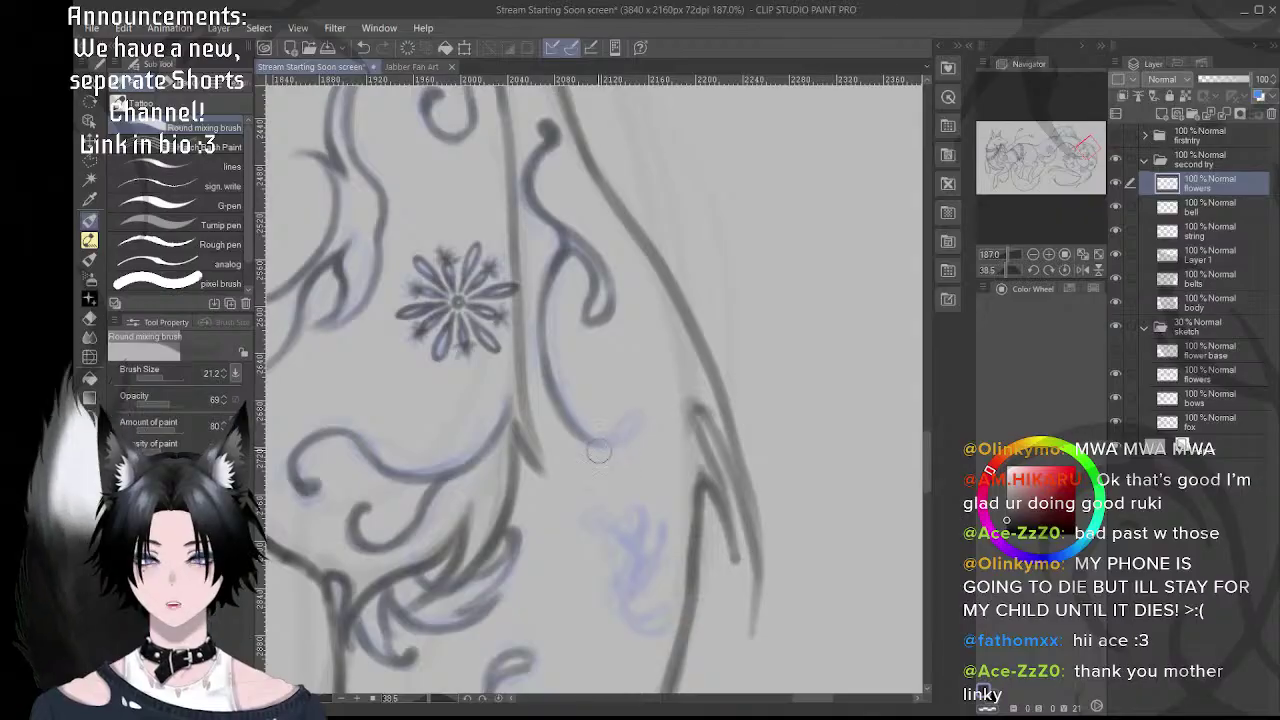
mouse_move(600, 448)
mouse_down()
mouse_move(629, 430)
mouse_move(586, 437)
mouse_move(632, 418)
mouse_move(609, 443)
mouse_move(636, 419)
mouse_move(631, 433)
mouse_move(578, 433)
mouse_move(620, 437)
mouse_move(605, 440)
mouse_move(640, 413)
mouse_move(591, 445)
mouse_up()
key(ctrl+z)
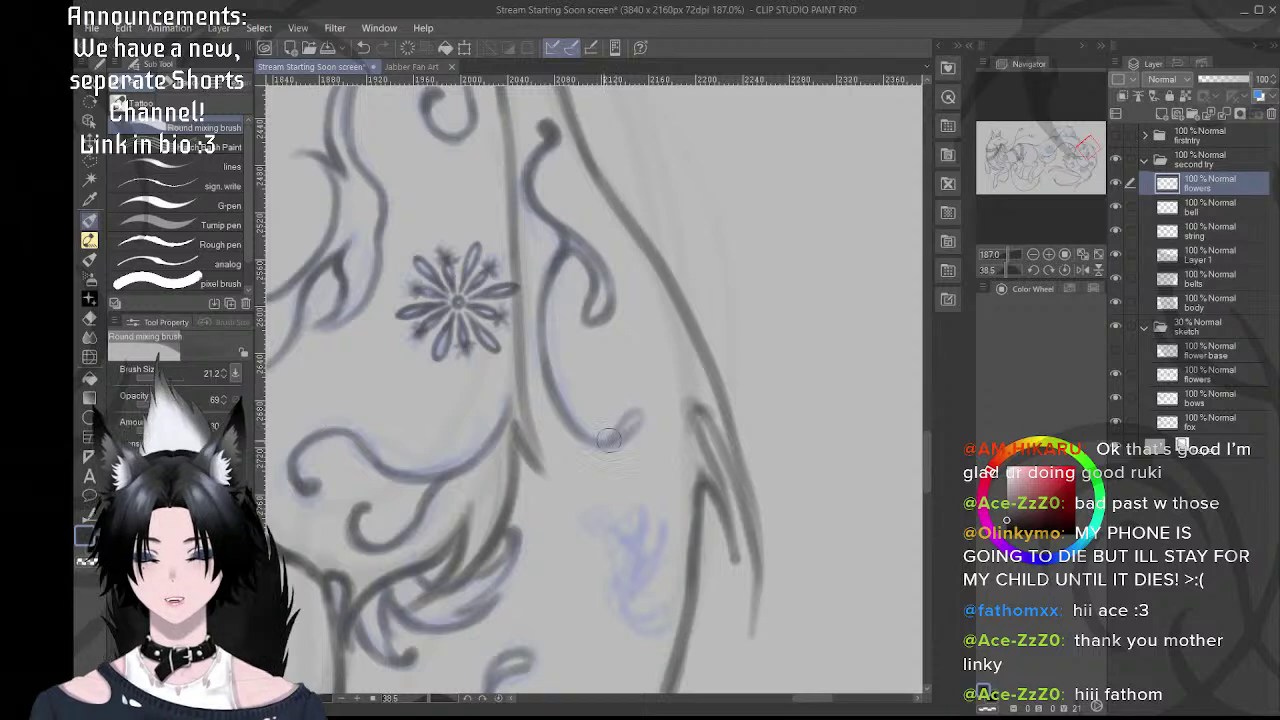
key(ctrl+z)
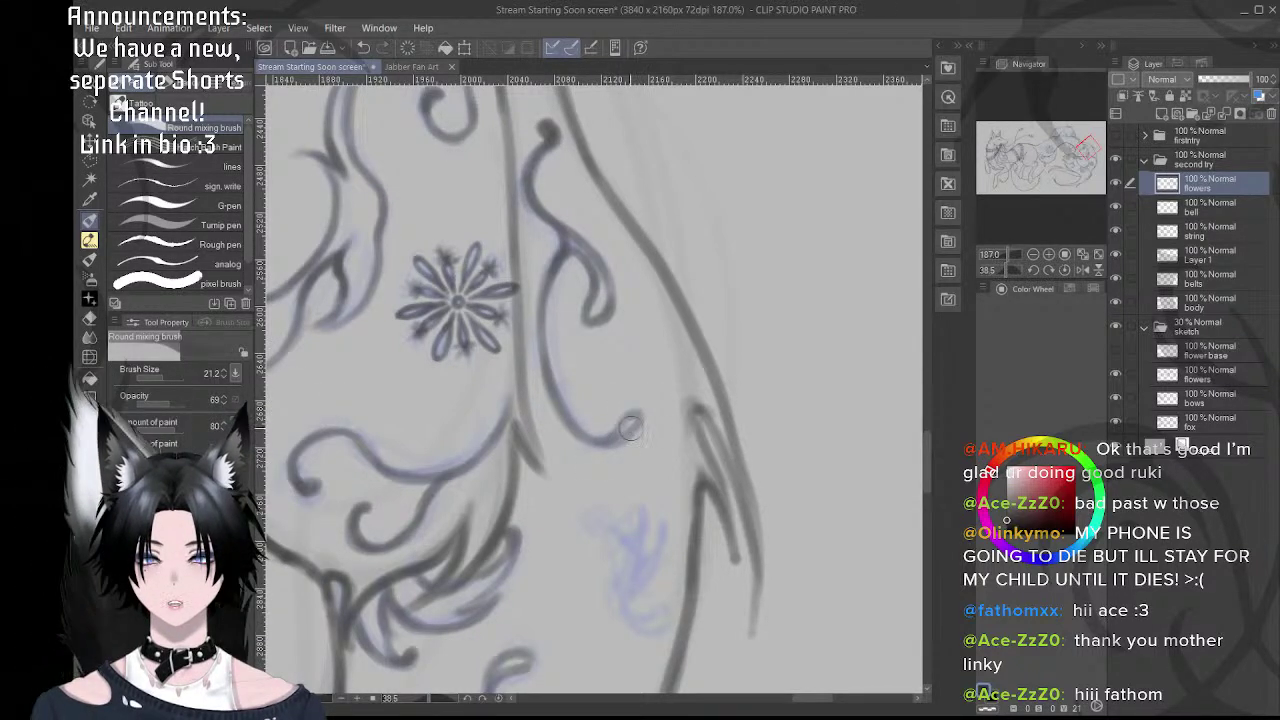
mouse_move(629, 432)
mouse_down()
mouse_move(615, 438)
mouse_move(568, 405)
mouse_up()
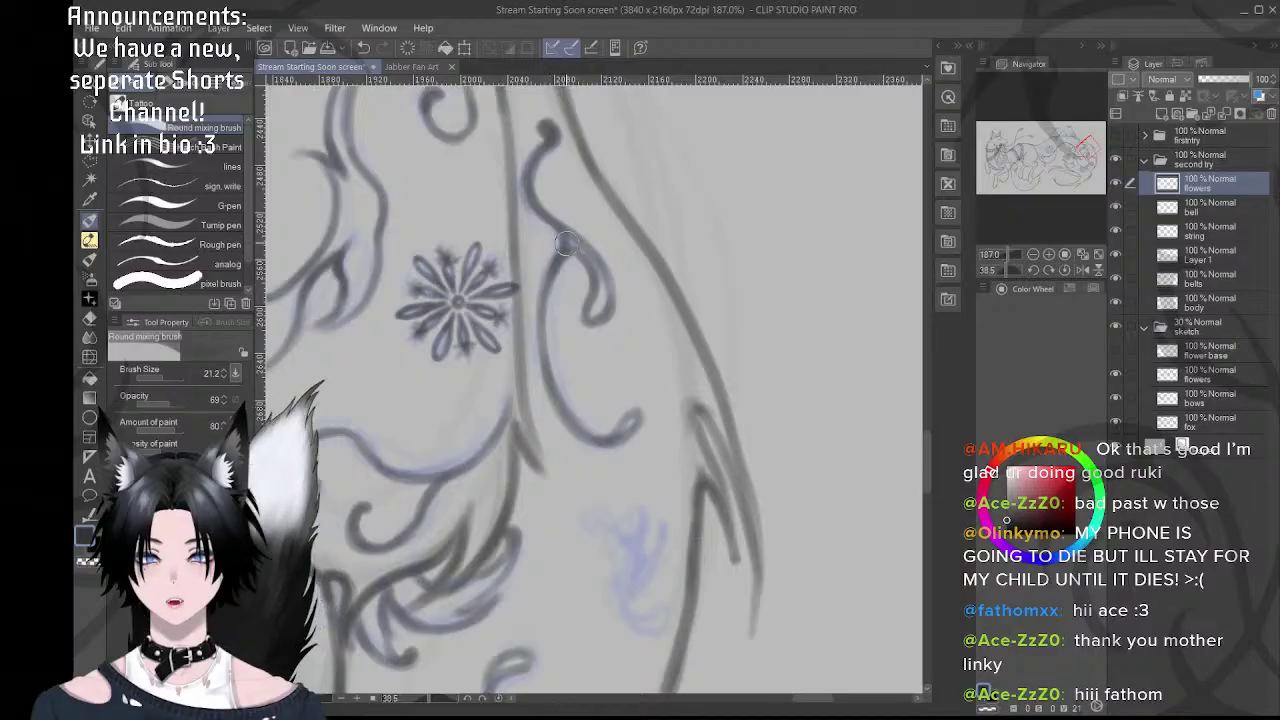
- Trim the inside of the swirl's hooked branch with the Soft eraser and retouch it with the Round mixing brush
scroll(571, 237, down, 5)
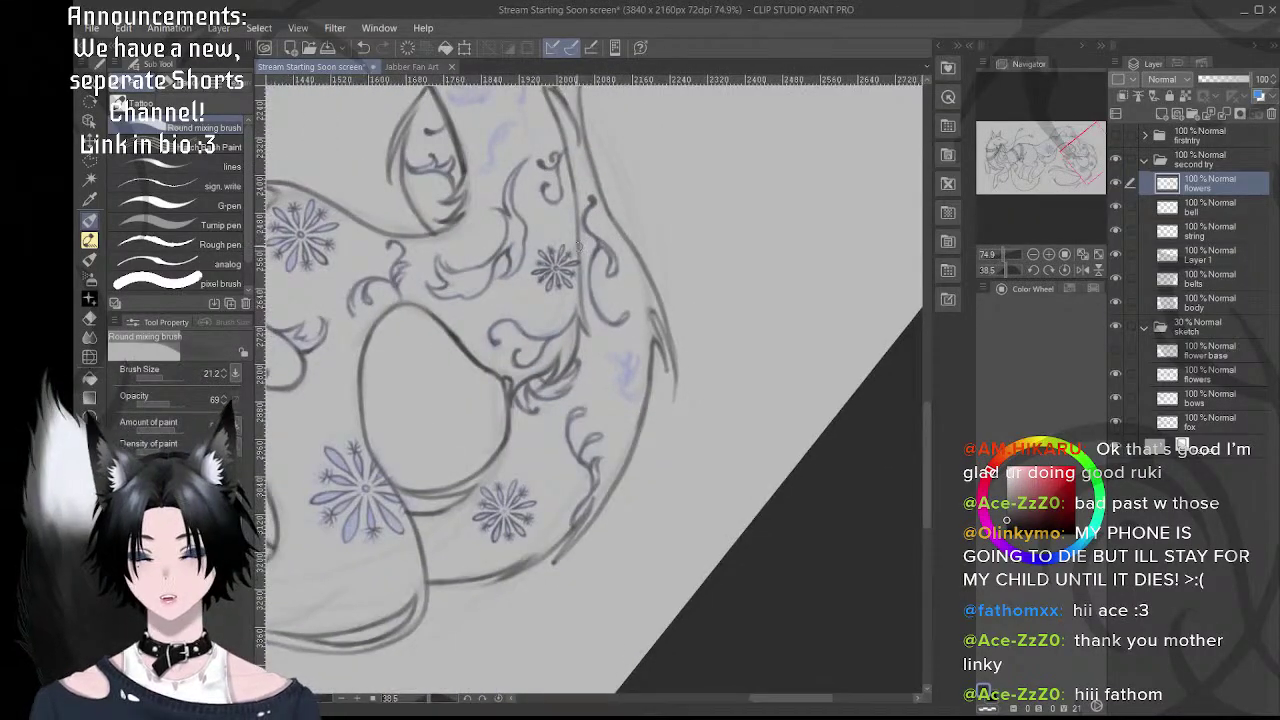
scroll(612, 341, up, 5)
key(e)
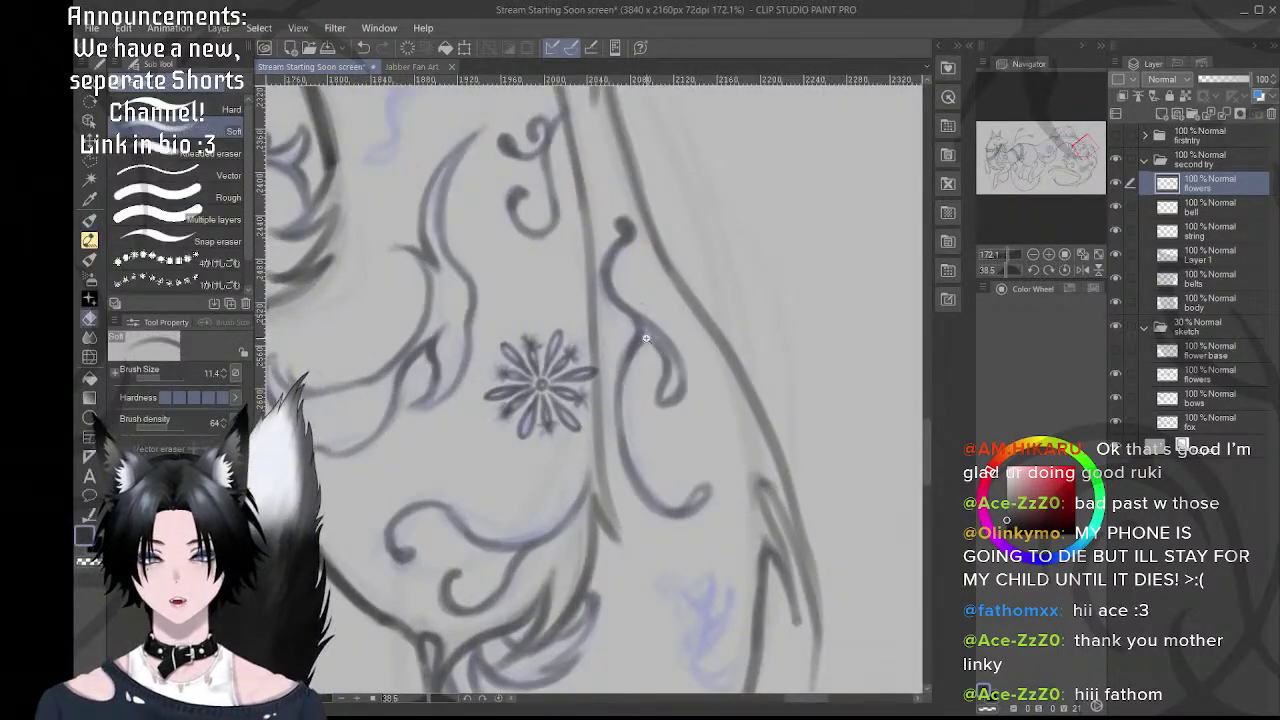
mouse_move(667, 359)
mouse_down()
mouse_move(649, 343)
mouse_move(669, 362)
mouse_up()
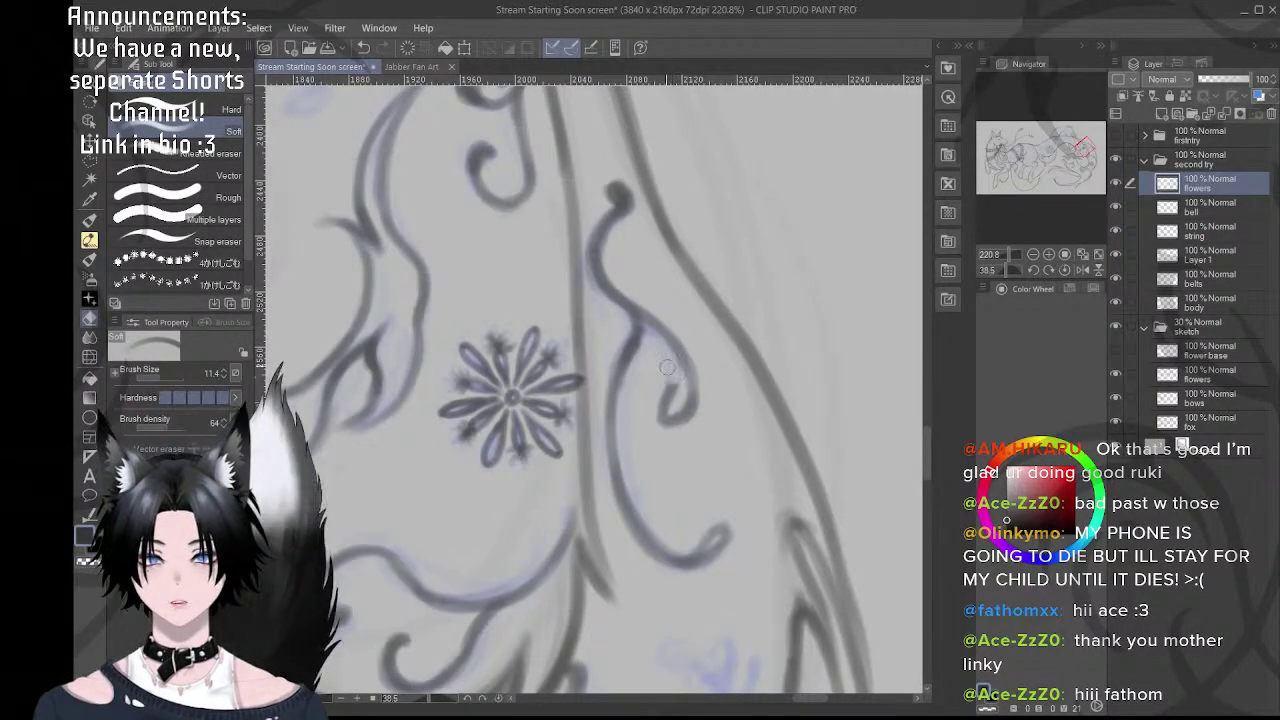
key(b)
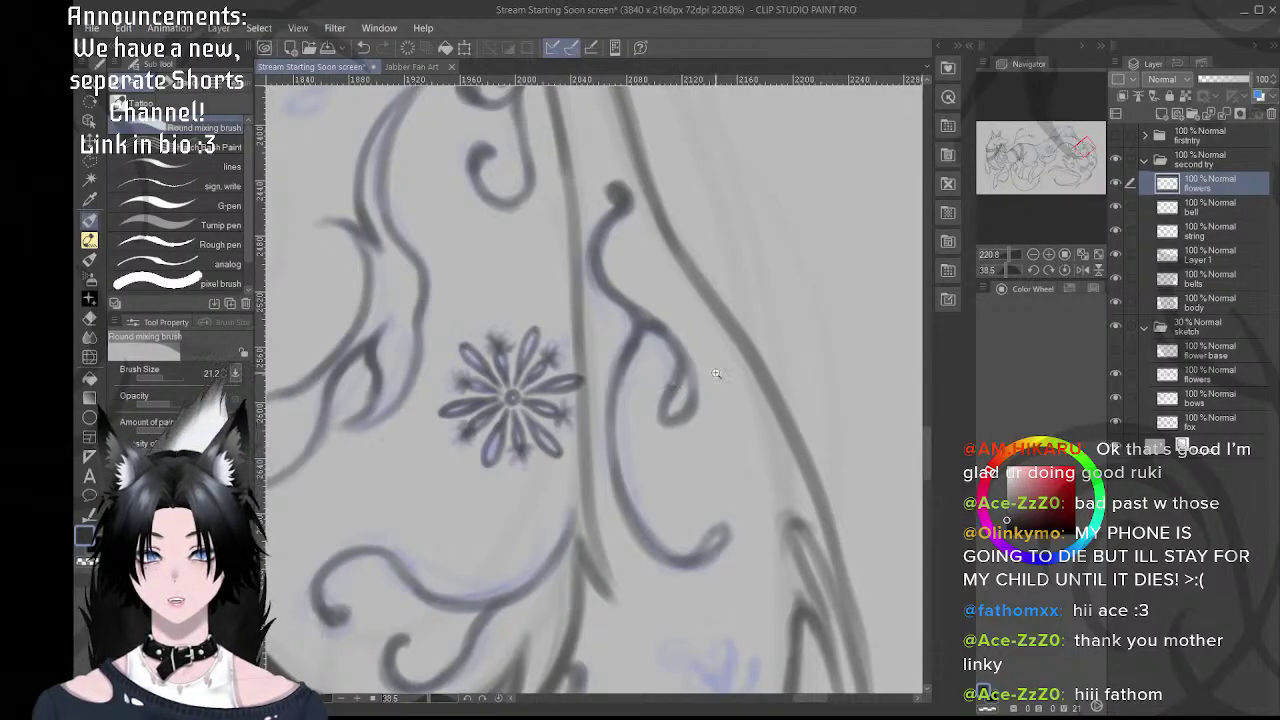
- Reduce the Soft eraser size to 7.4 and trim the edge of the knob at the swirl's upper end
drag(716, 374, 628, 374)
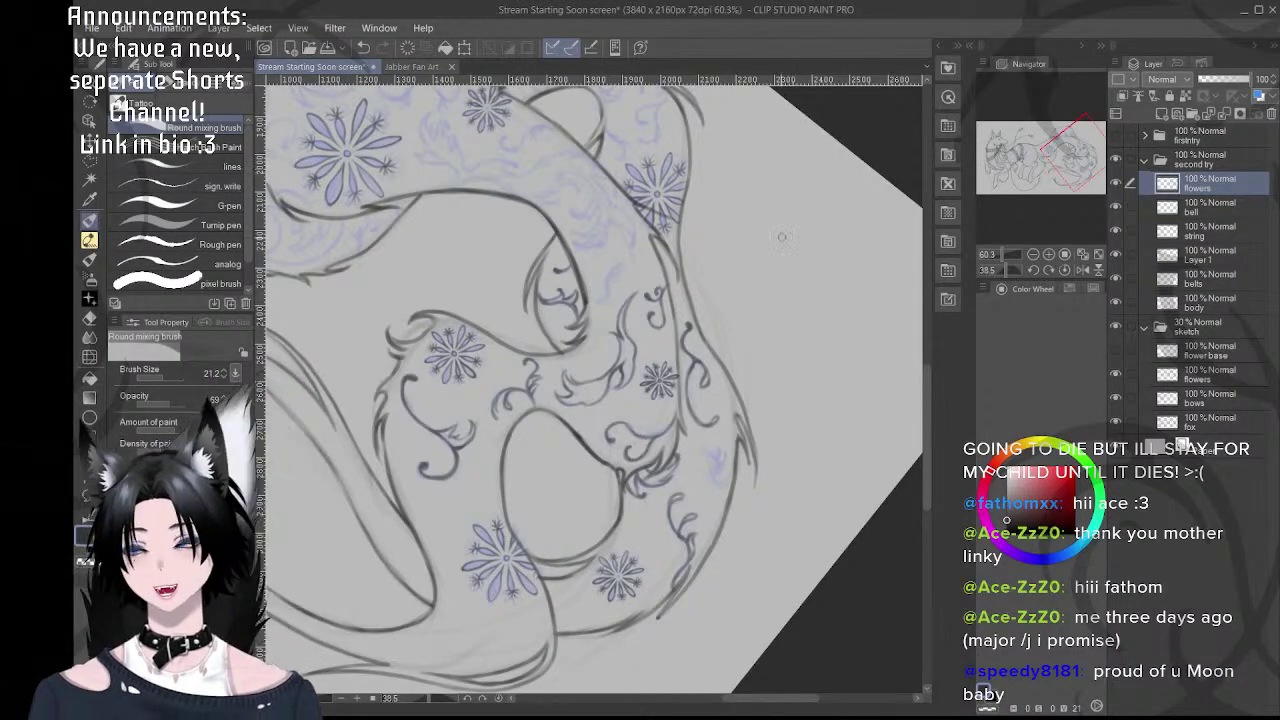
scroll(679, 304, up, 5)
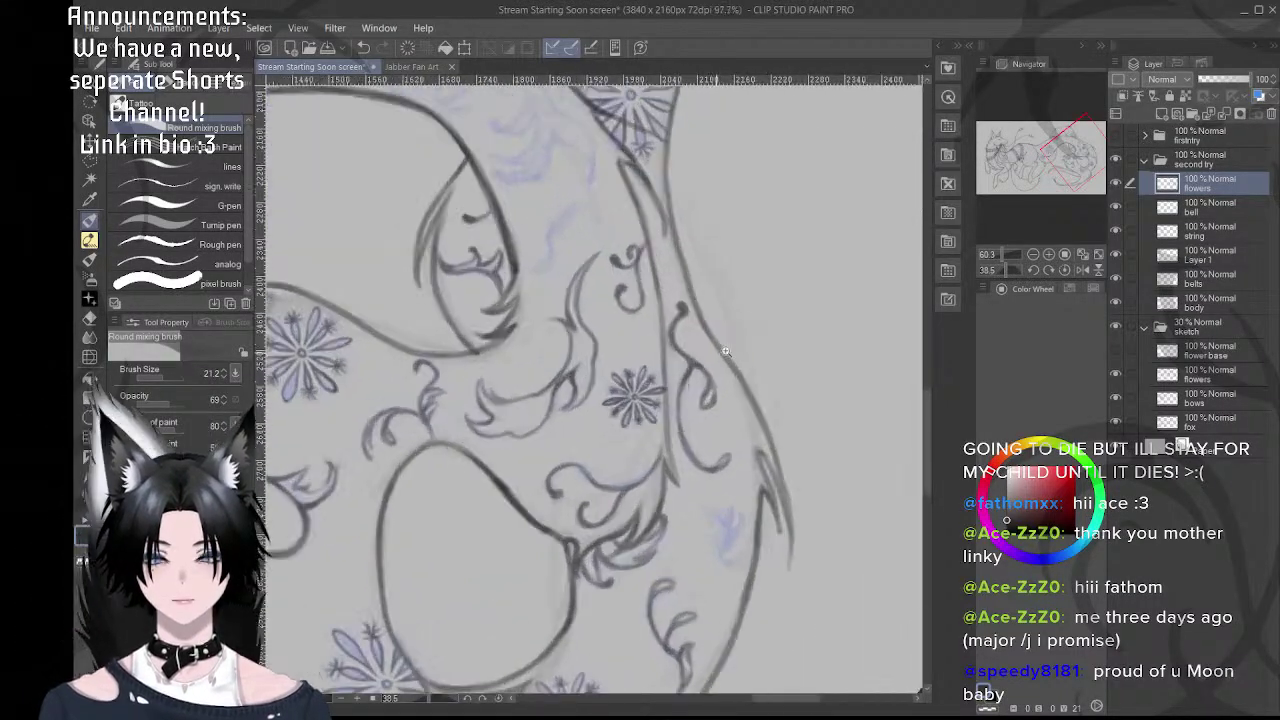
key(e)
scroll(672, 298, up, 4)
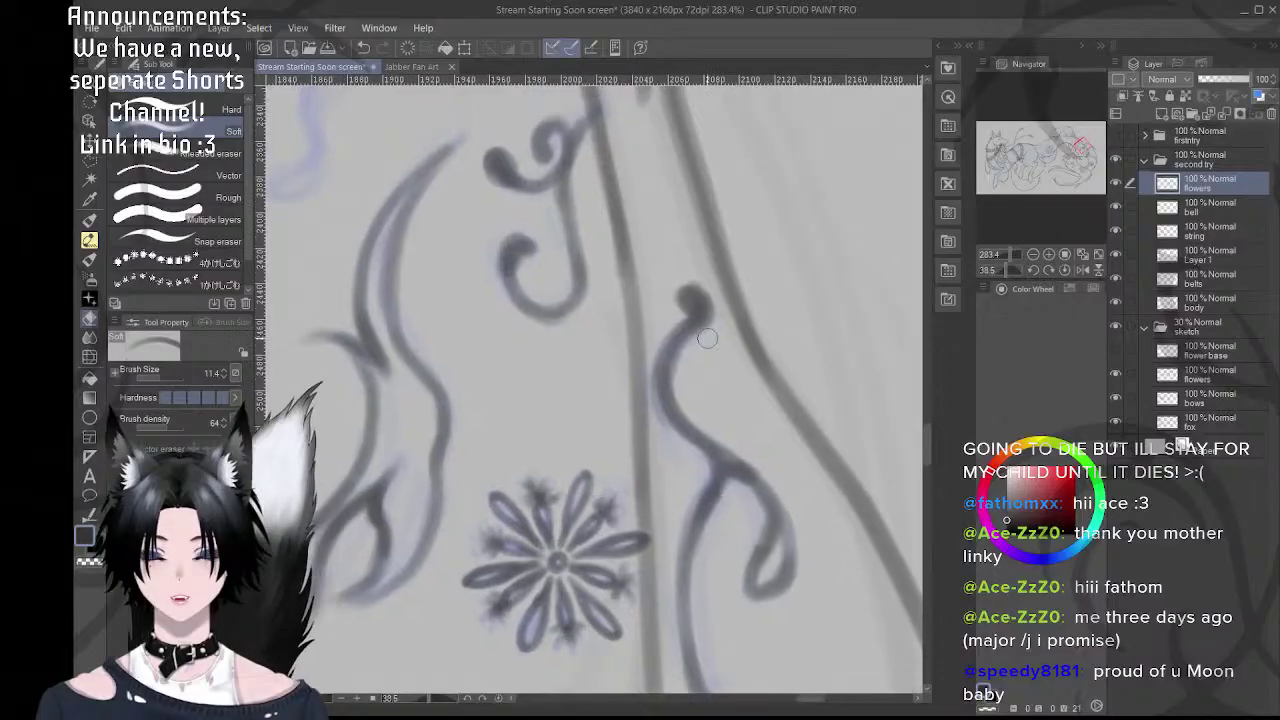
key(bracketleft)
key(bracketleft)
key(bracketleft)
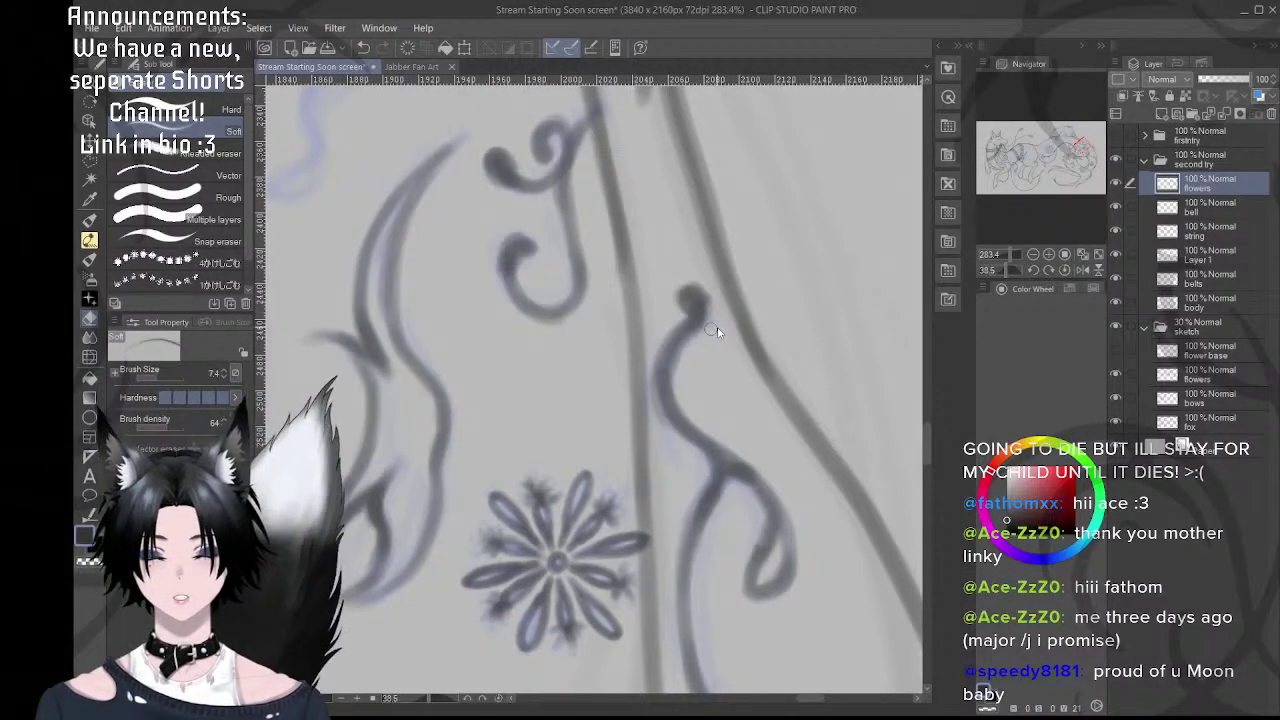
- Clean up the rounded scroll tip beside the tail's edge with the Soft eraser at size 8.0 and repaint it using the Round mixing brush
key(bracketright)
key(bracketright)
key(bracketright)
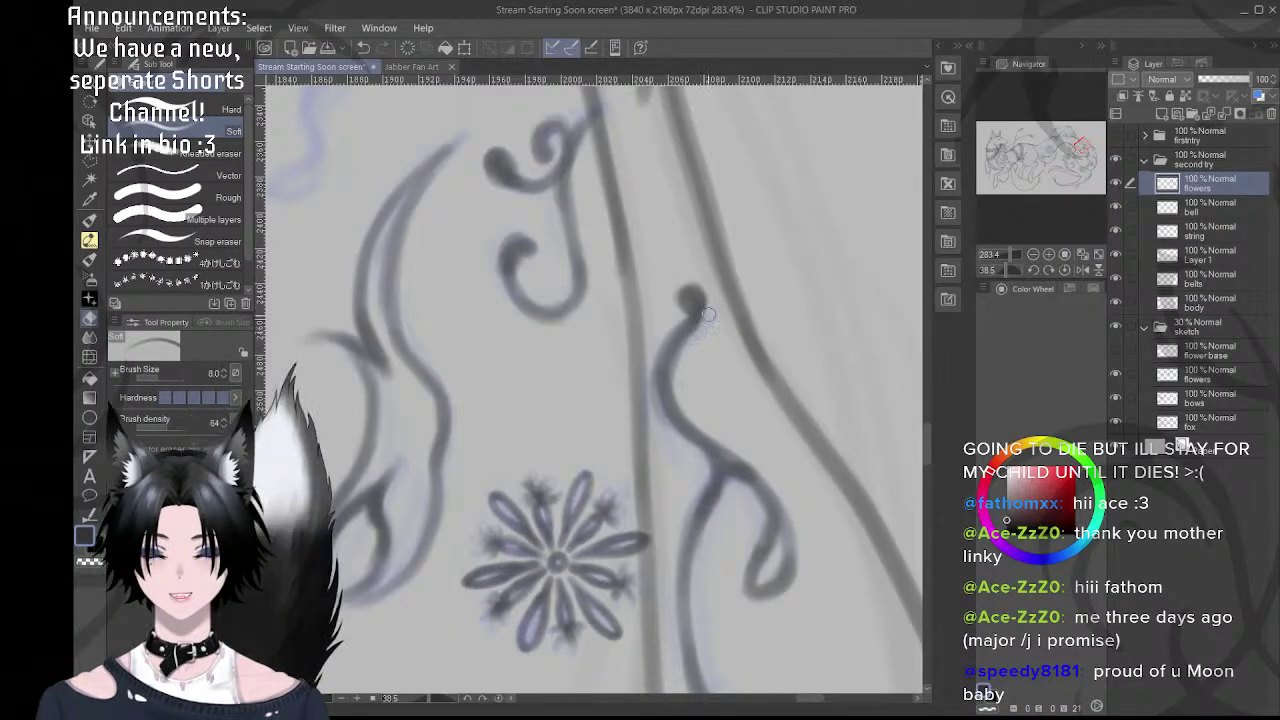
key(b)
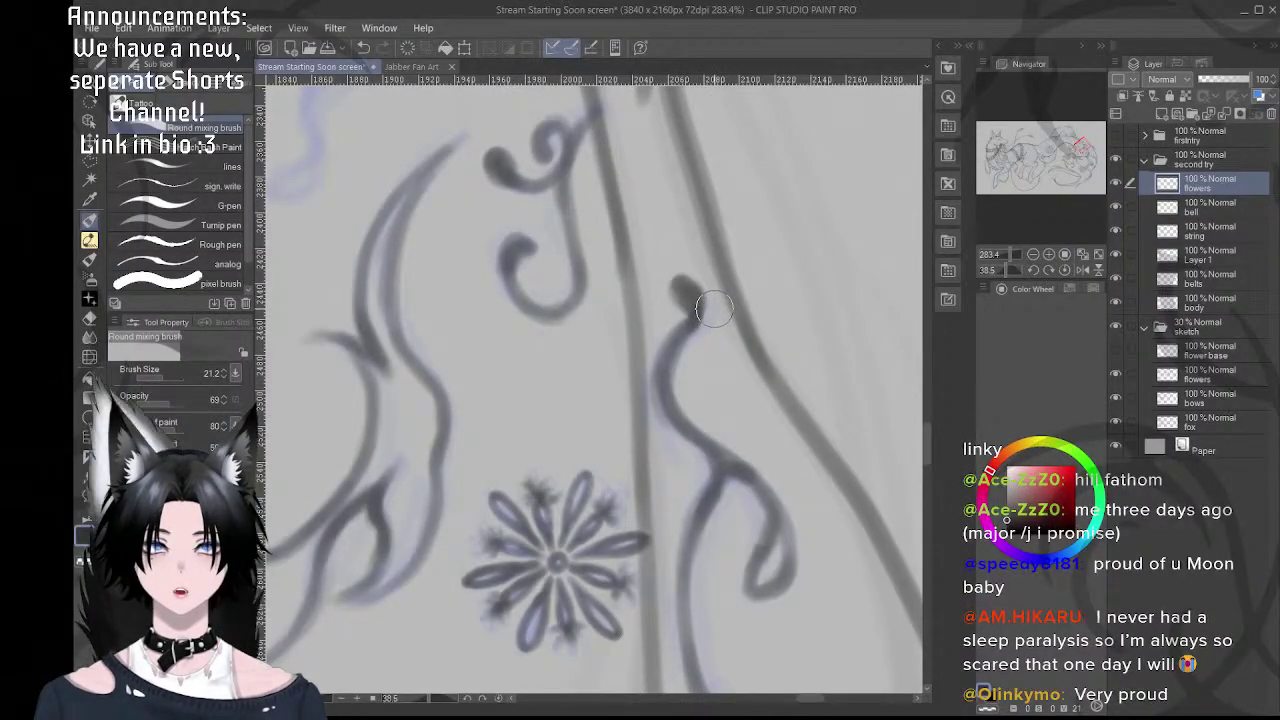
mouse_move(714, 310)
mouse_down()
mouse_move(664, 277)
mouse_move(697, 306)
mouse_move(684, 301)
mouse_move(680, 337)
mouse_up()
- Ink the short upper stroke and the lower hooked curl of the small sketched ornament near the tail's outer edge
scroll(700, 305, down, 5)
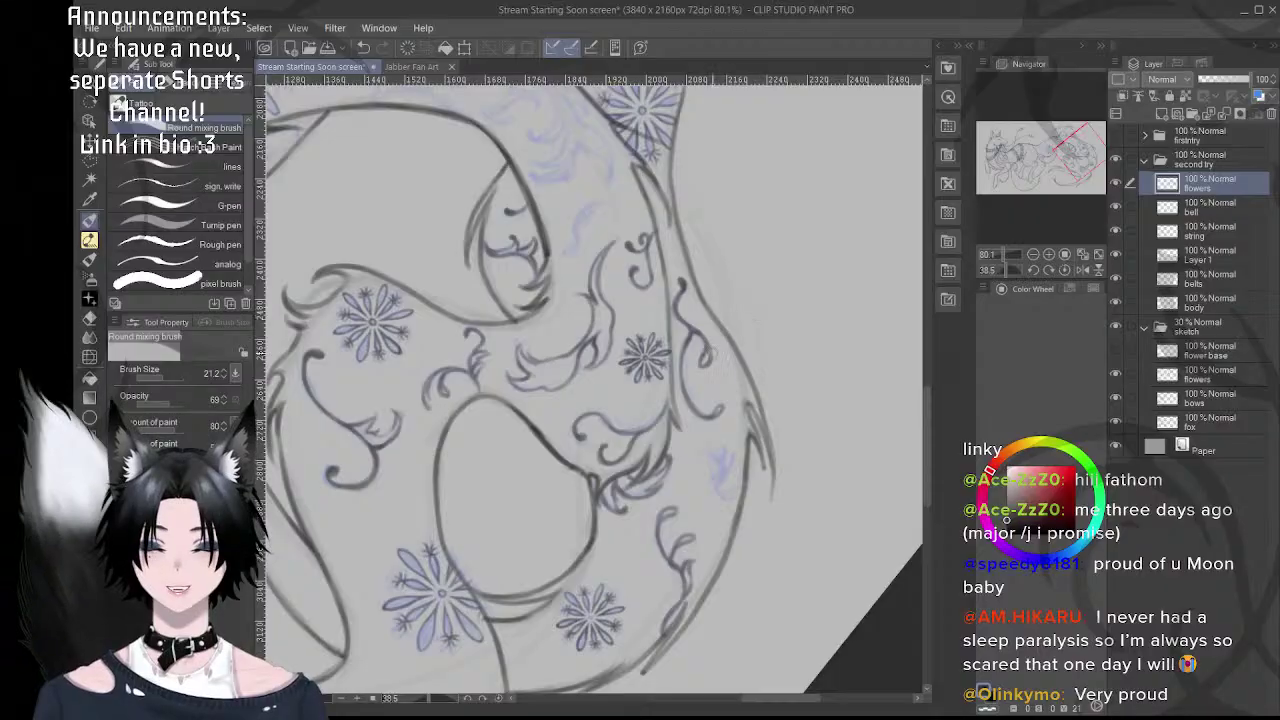
drag(706, 378, 764, 366)
drag(692, 242, 700, 318)
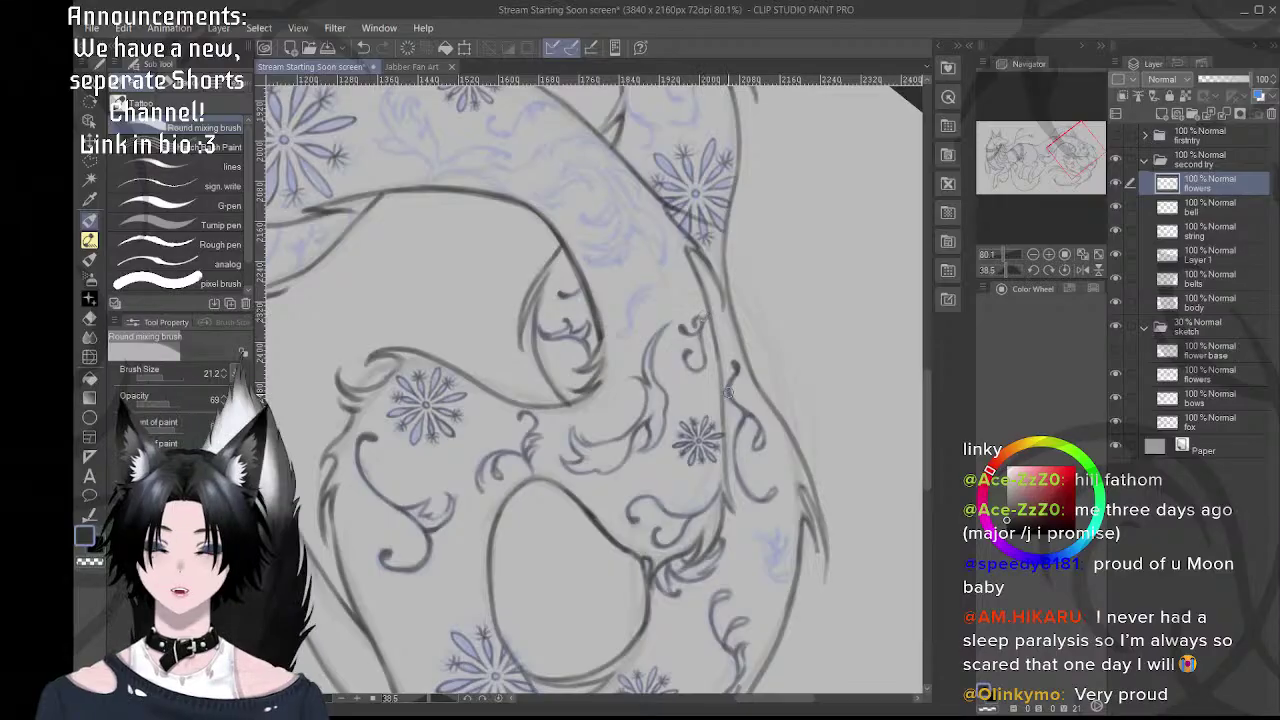
scroll(742, 476, up, 4)
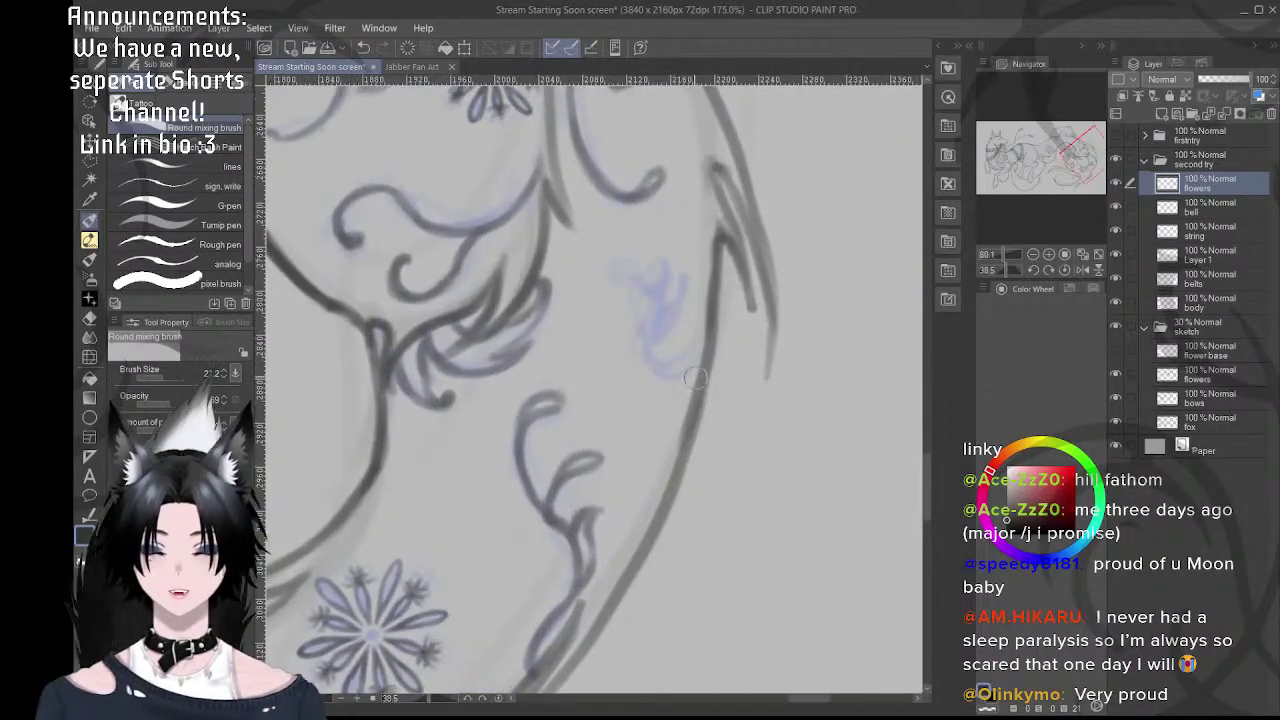
drag(696, 290, 664, 340)
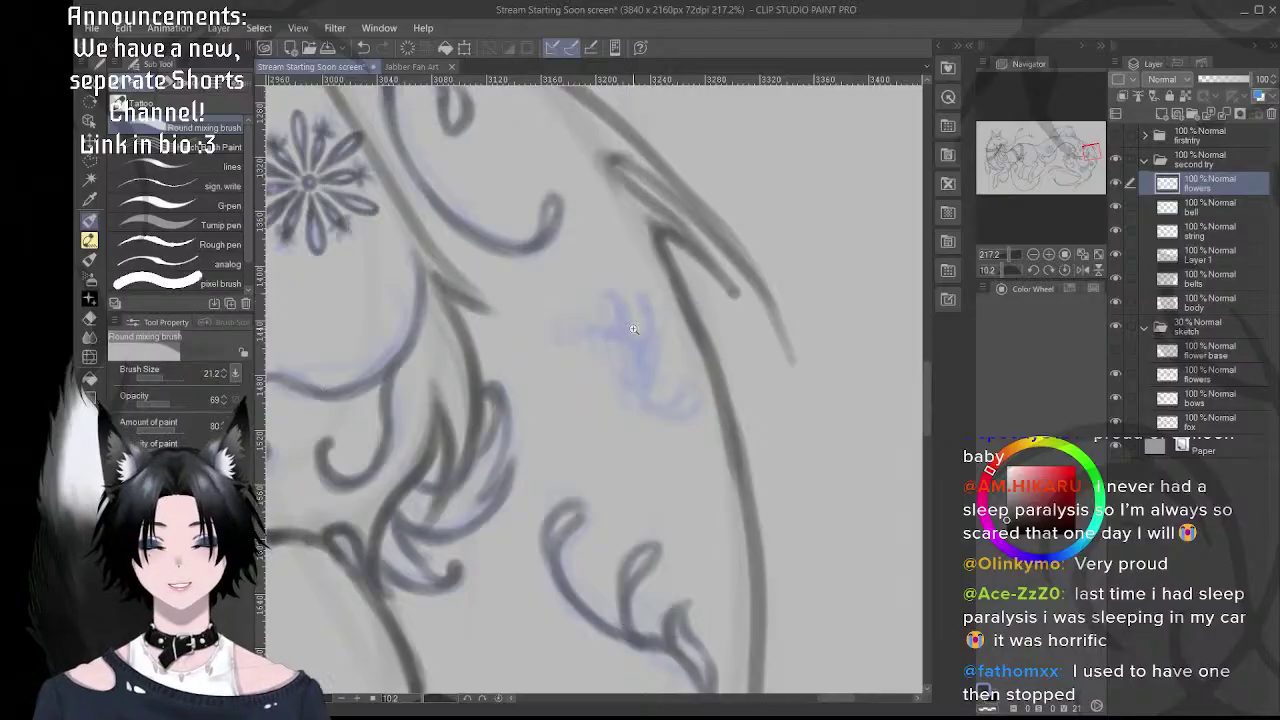
scroll(633, 329, up, 2)
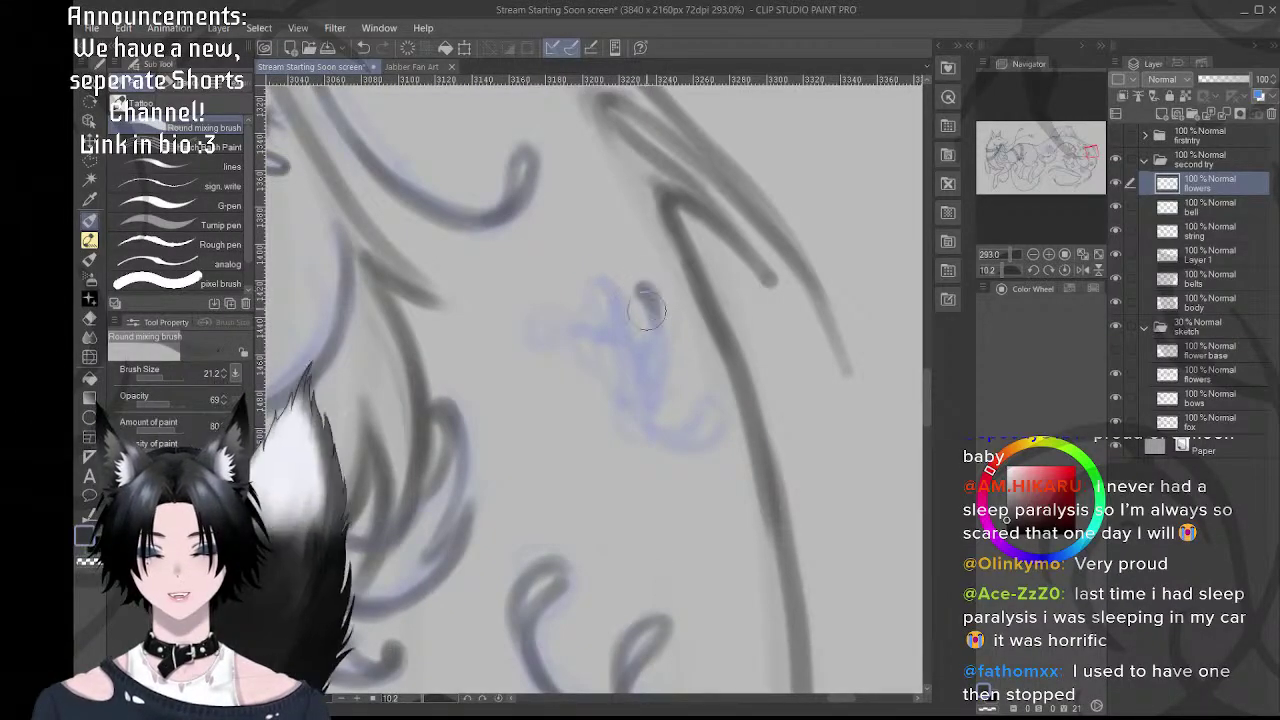
drag(647, 311, 655, 318)
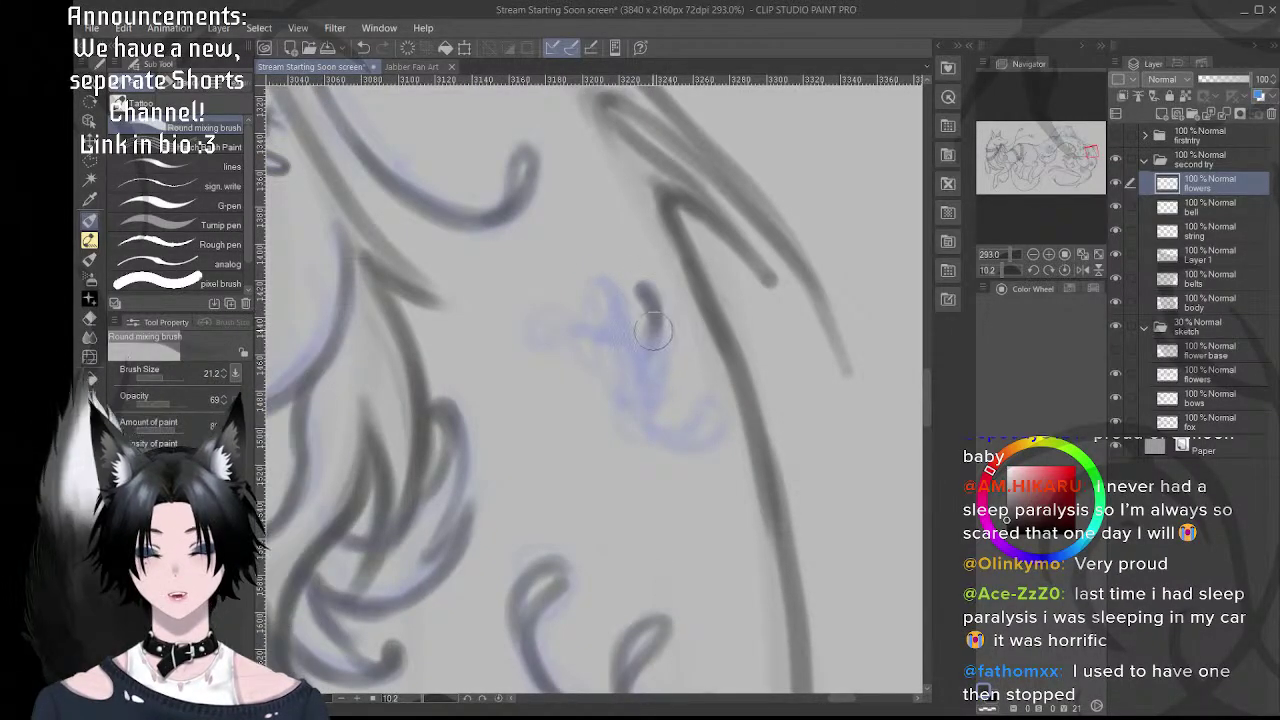
mouse_move(649, 412)
mouse_down()
mouse_move(694, 436)
mouse_move(722, 425)
mouse_up()
key(ctrl+z)
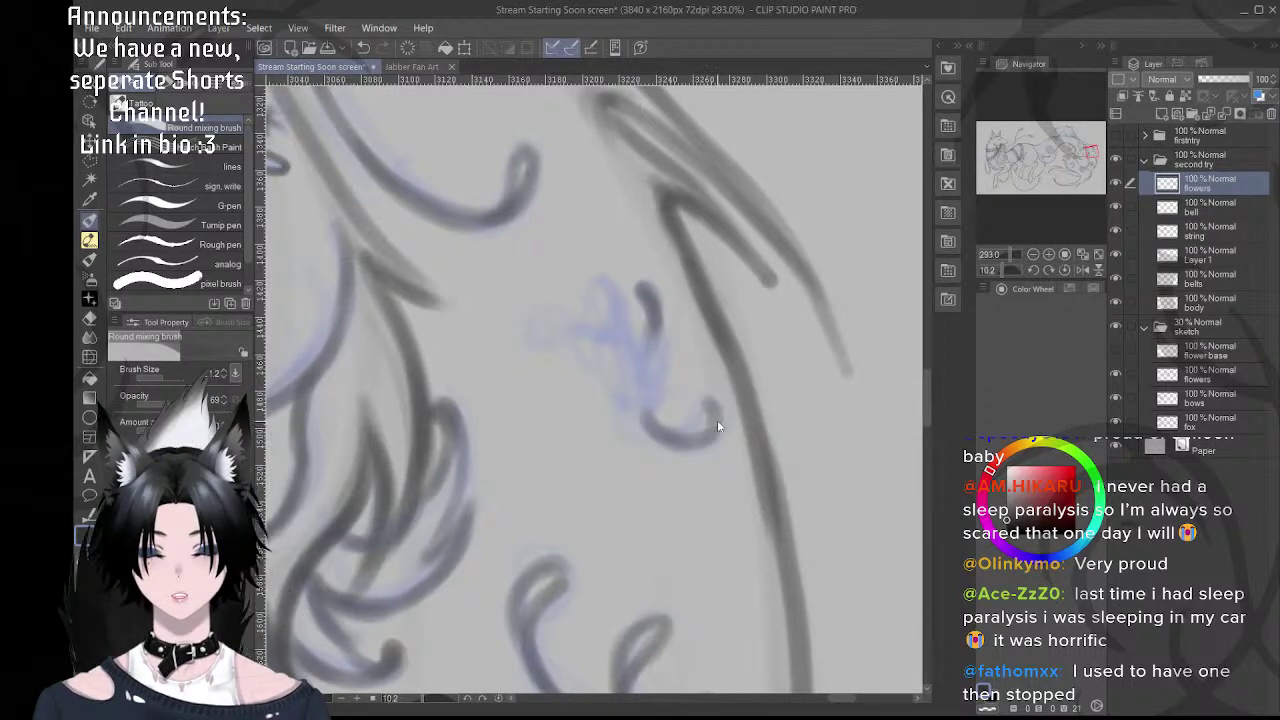
key(ctrl+z)
mouse_move(698, 440)
mouse_down()
mouse_move(715, 405)
mouse_move(688, 435)
mouse_move(709, 407)
mouse_move(680, 440)
mouse_up()
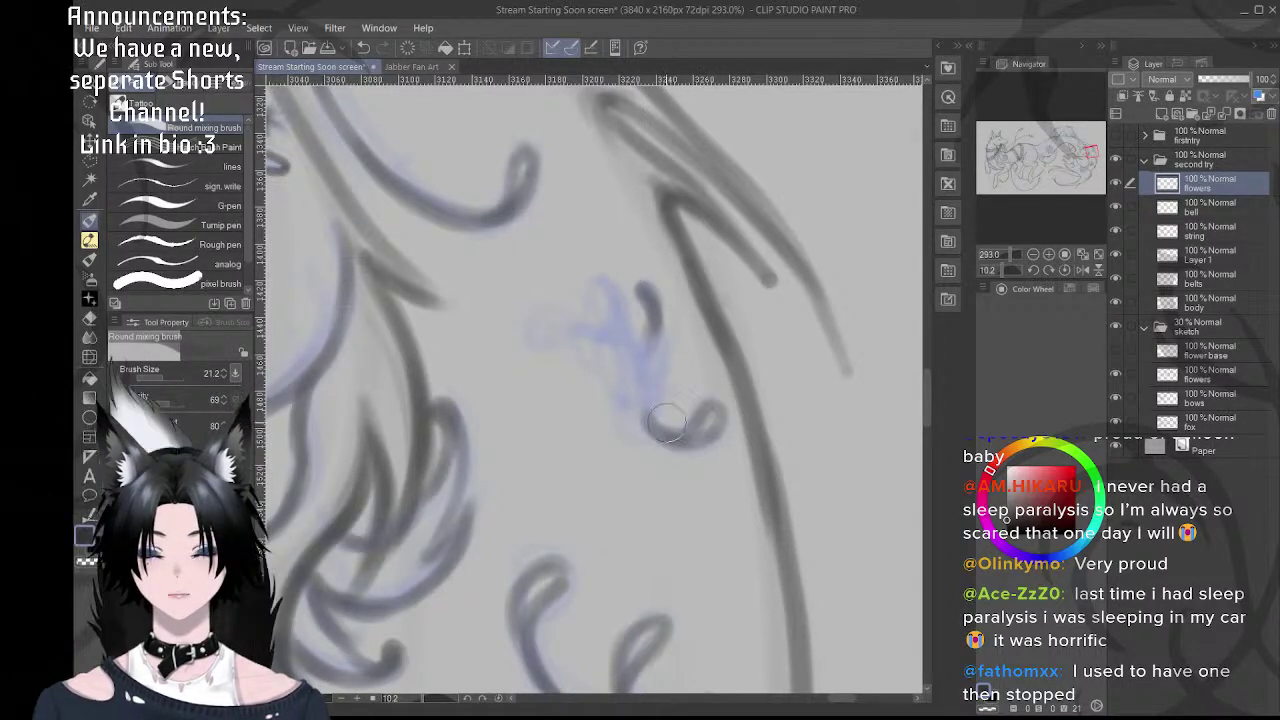
key(ctrl+z)
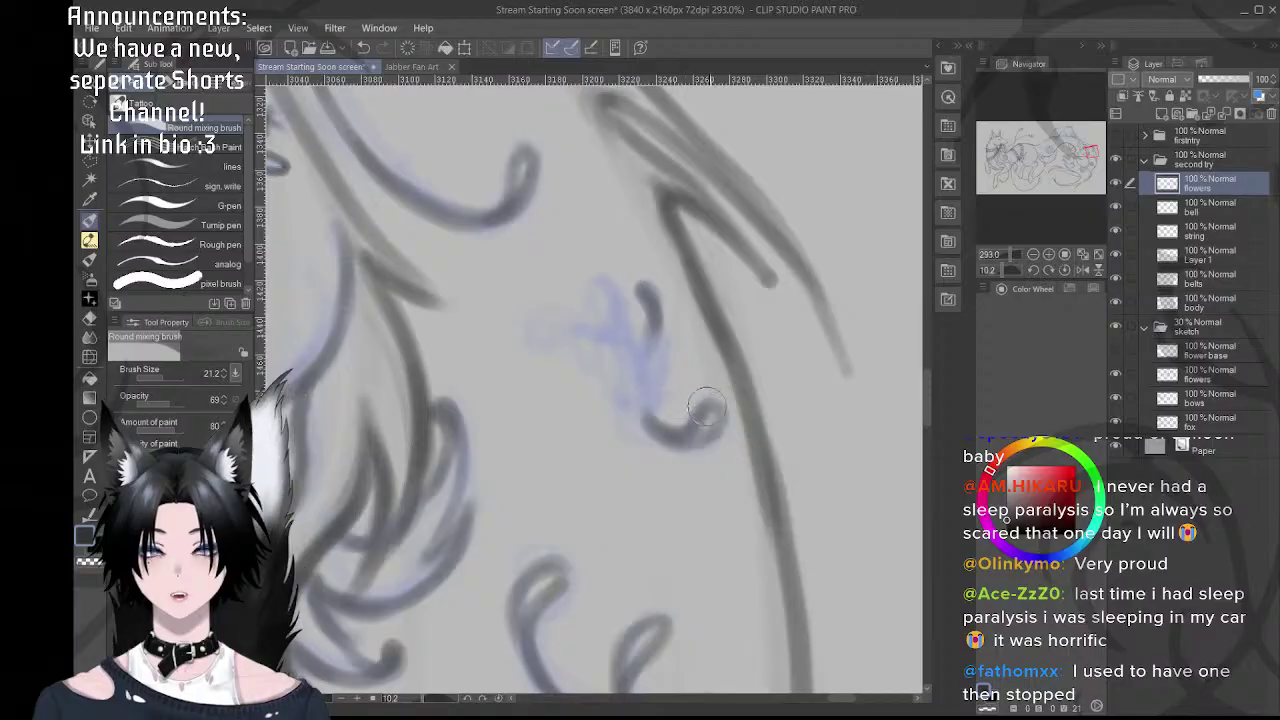
drag(647, 420, 677, 413)
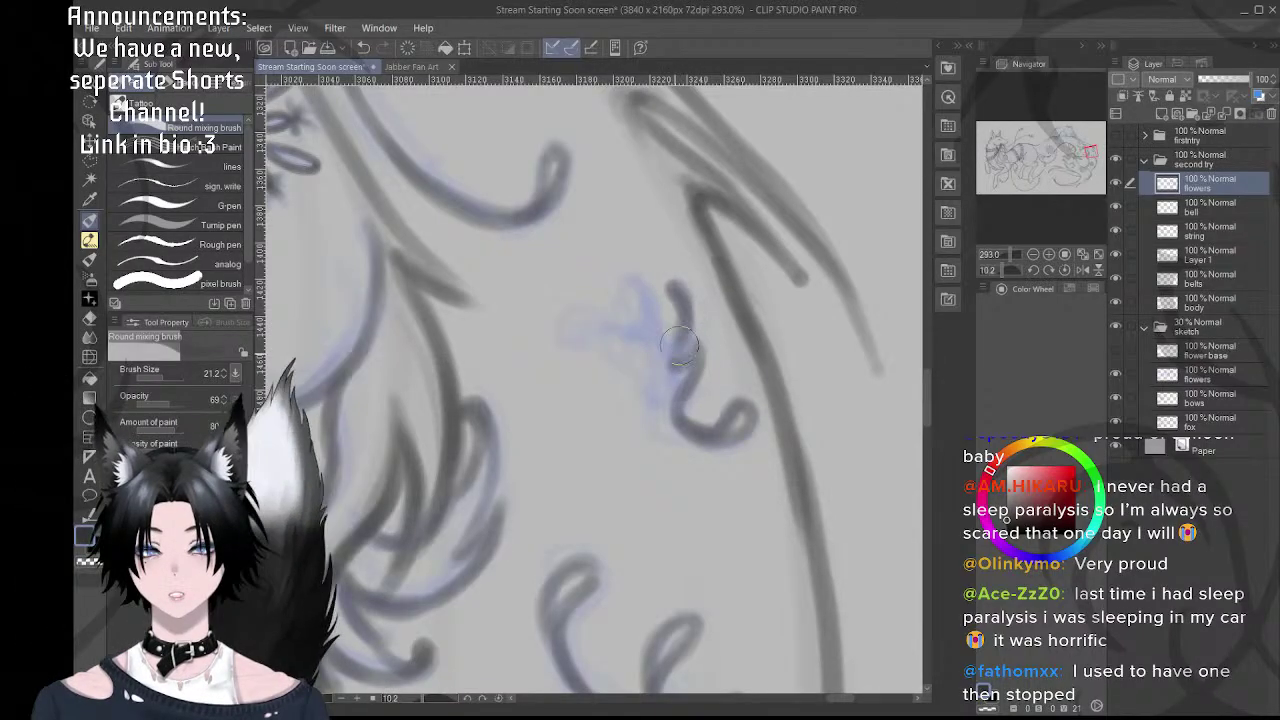
- Complete the small ornament near the tail's outer edge by inking its remaining curls and upper leaf strokes over the blue sketch
drag(687, 329, 672, 397)
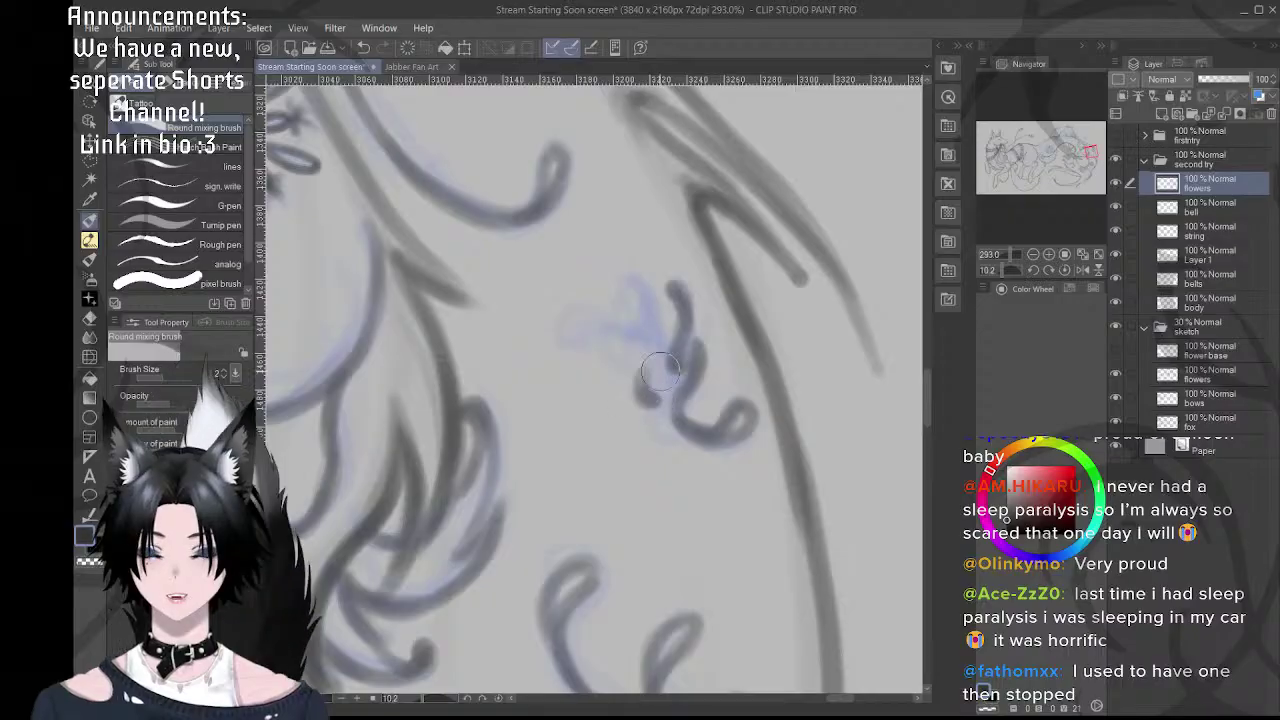
mouse_move(648, 398)
mouse_down()
mouse_move(653, 345)
mouse_move(680, 410)
mouse_up()
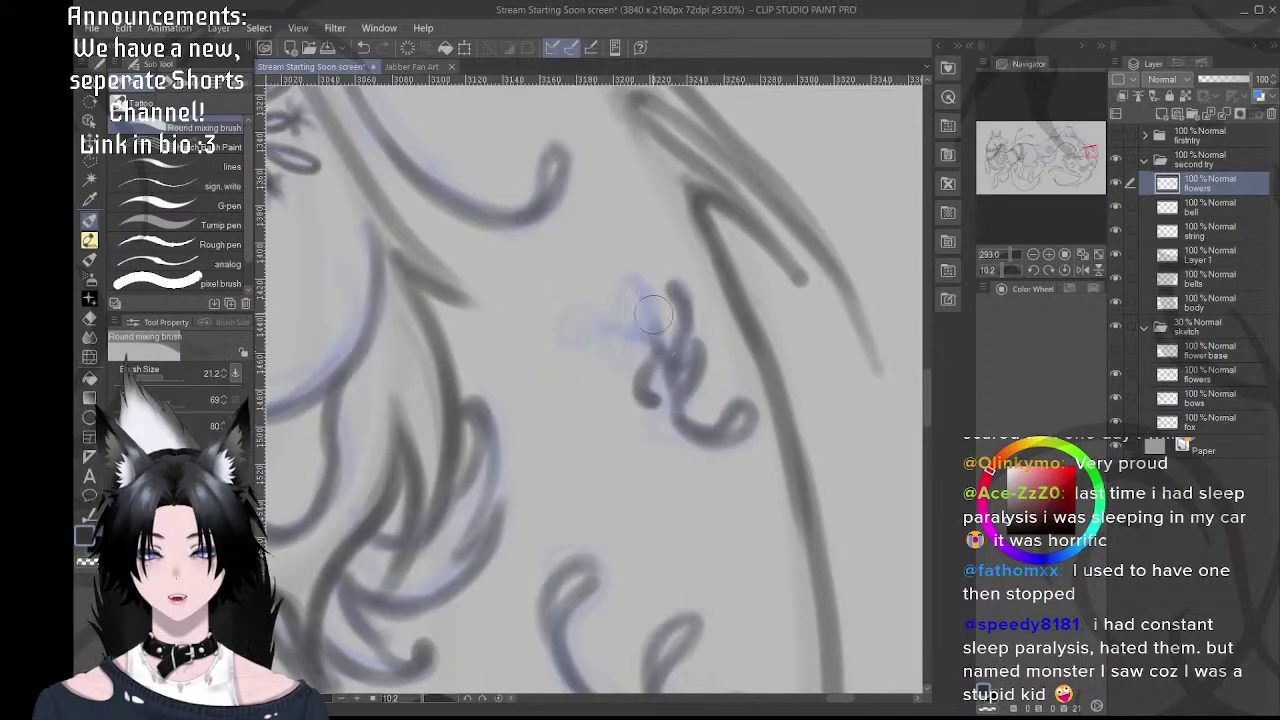
drag(626, 281, 655, 338)
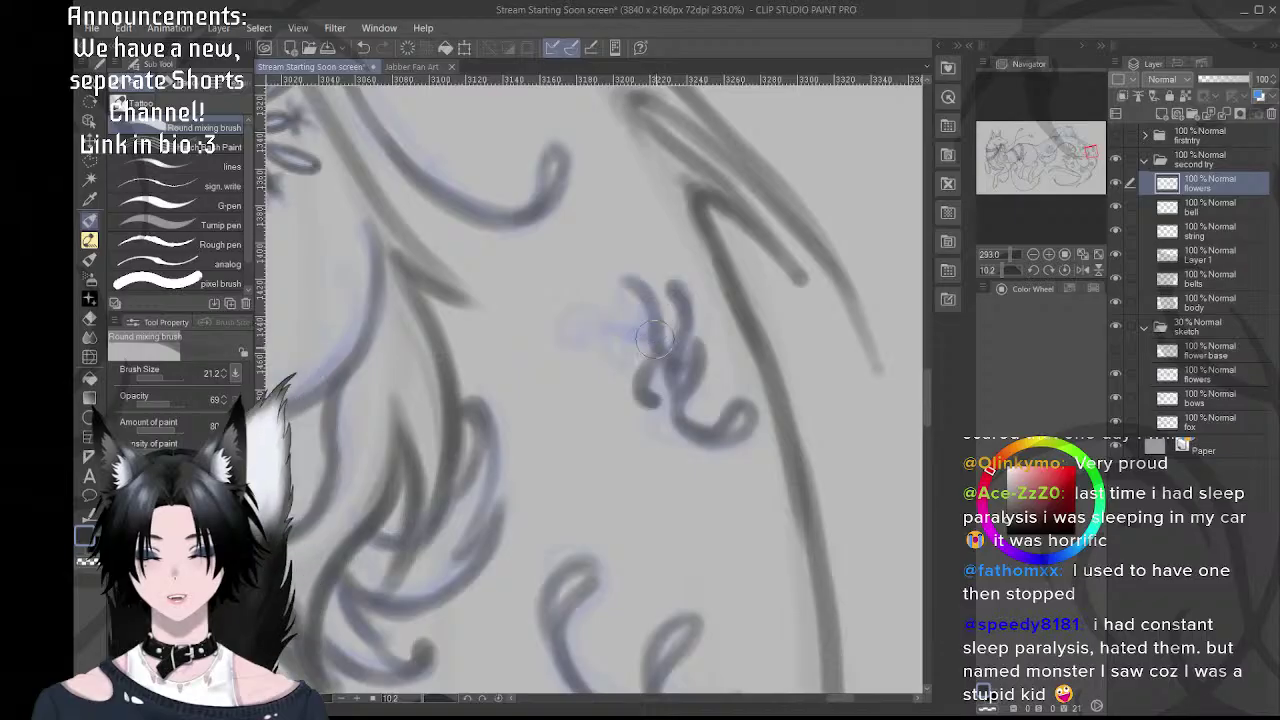
key(shift+space)
drag(653, 240, 744, 306)
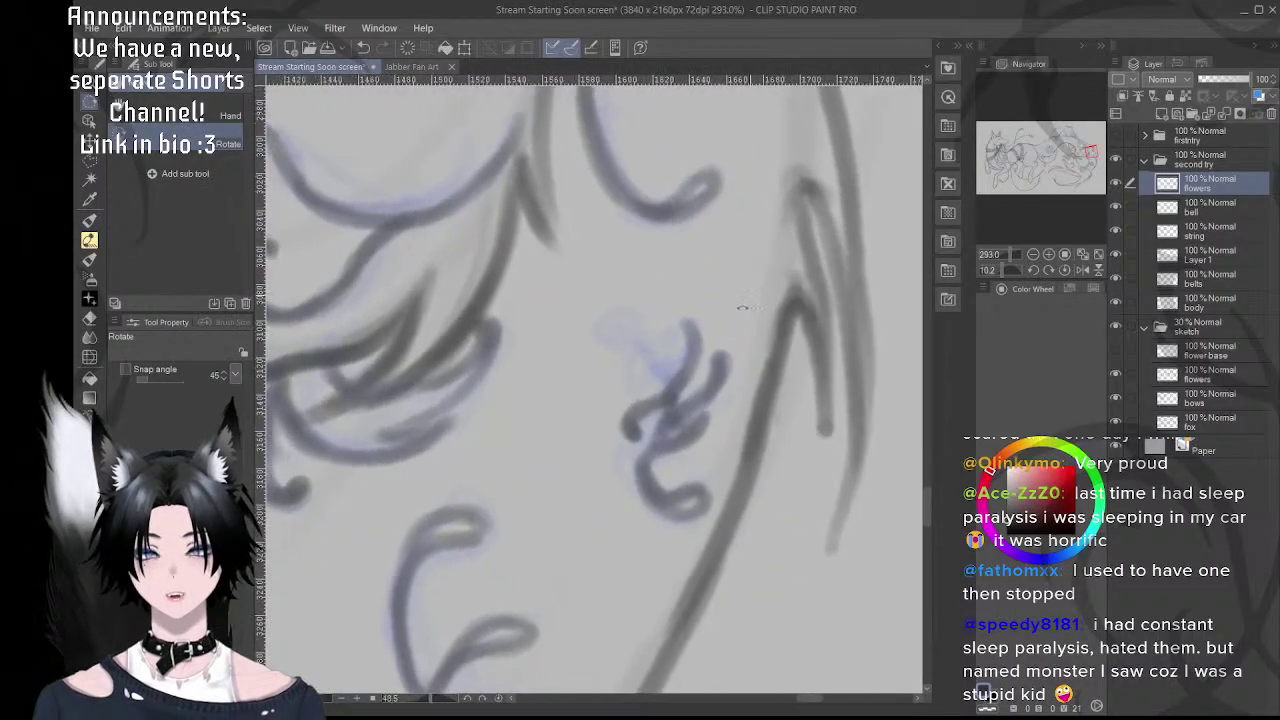
mouse_move(624, 326)
mouse_down()
mouse_move(606, 329)
mouse_move(646, 343)
mouse_move(668, 395)
mouse_up()
mouse_move(606, 329)
mouse_down()
mouse_move(658, 373)
mouse_move(650, 346)
mouse_move(665, 430)
mouse_move(694, 379)
mouse_move(666, 381)
mouse_move(709, 370)
mouse_move(653, 355)
mouse_up()
- Ink the hooked scroll with pointed leaf tips that grows from the tail loop's inner edge towards the large flower
scroll(716, 370, down, 6)
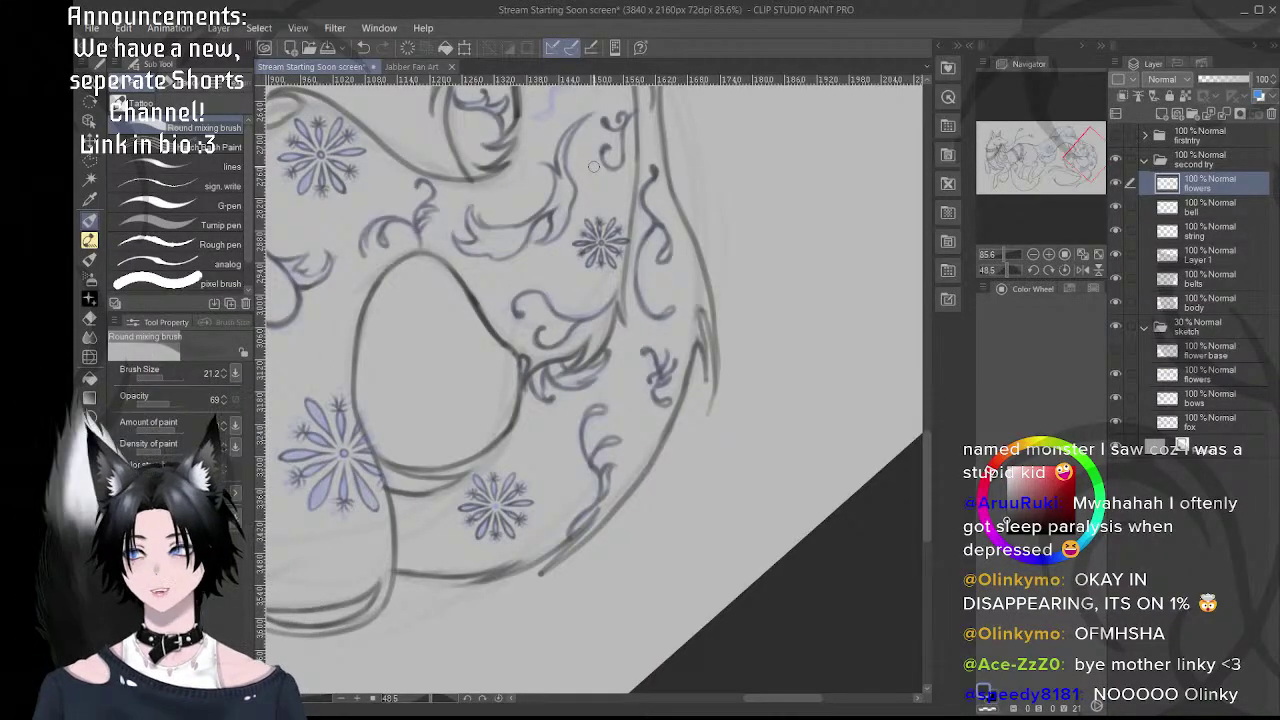
drag(670, 366, 671, 416)
drag(410, 144, 761, 540)
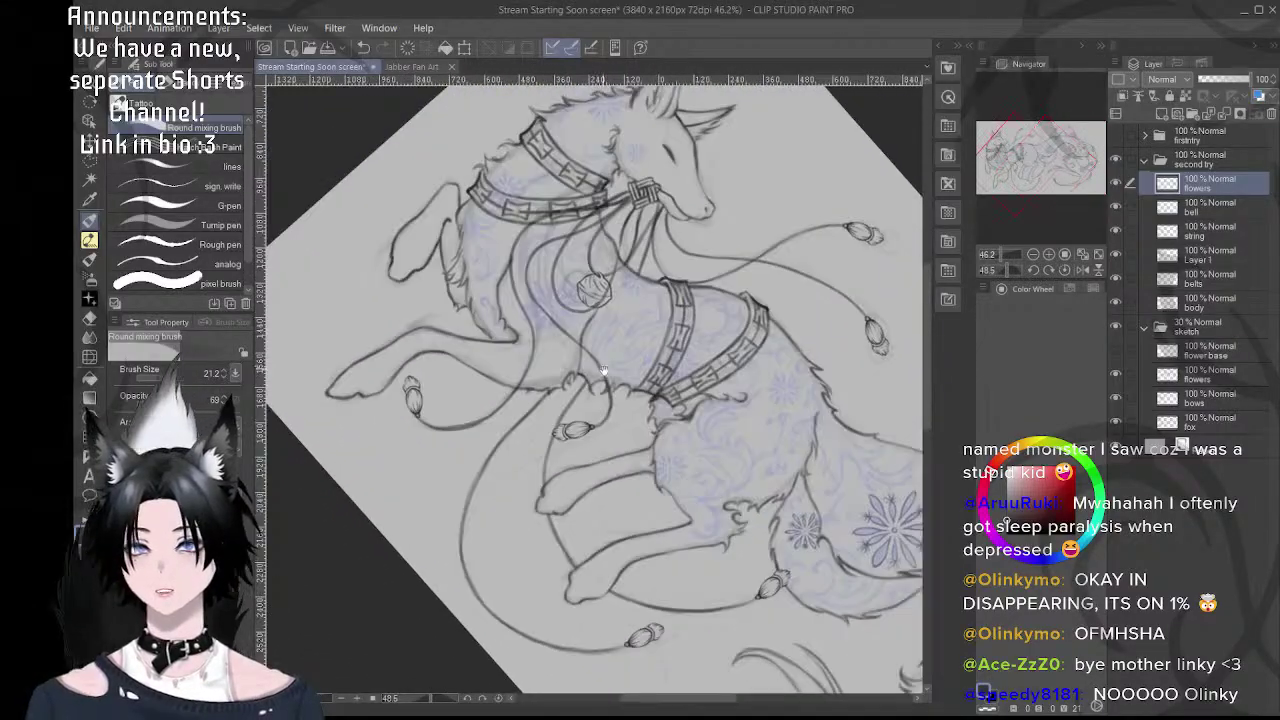
drag(602, 374, 683, 452)
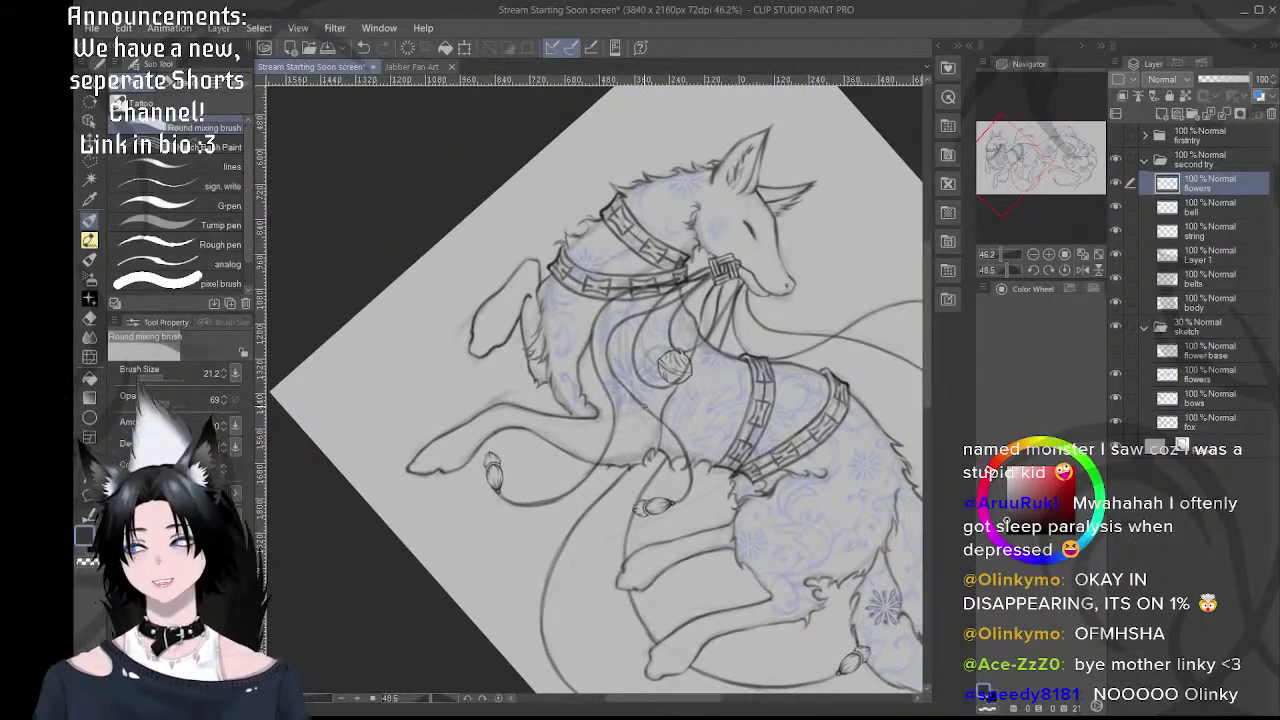
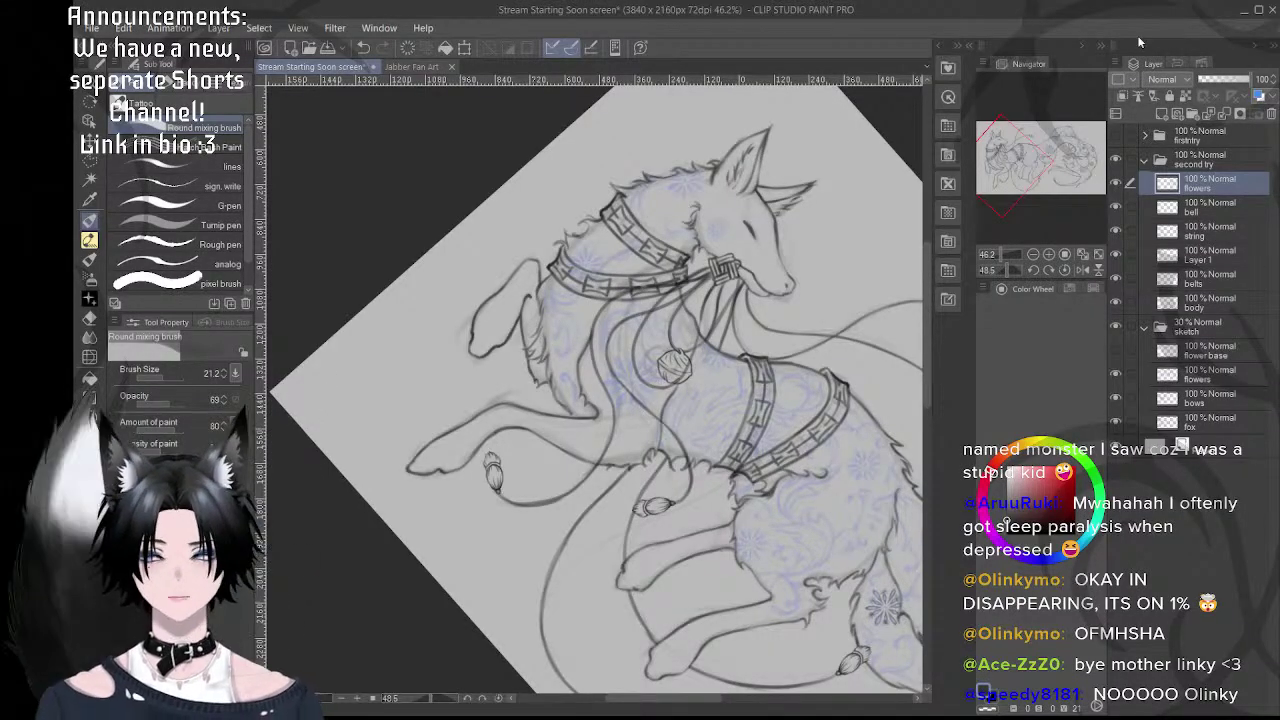
drag(789, 463, 603, 403)
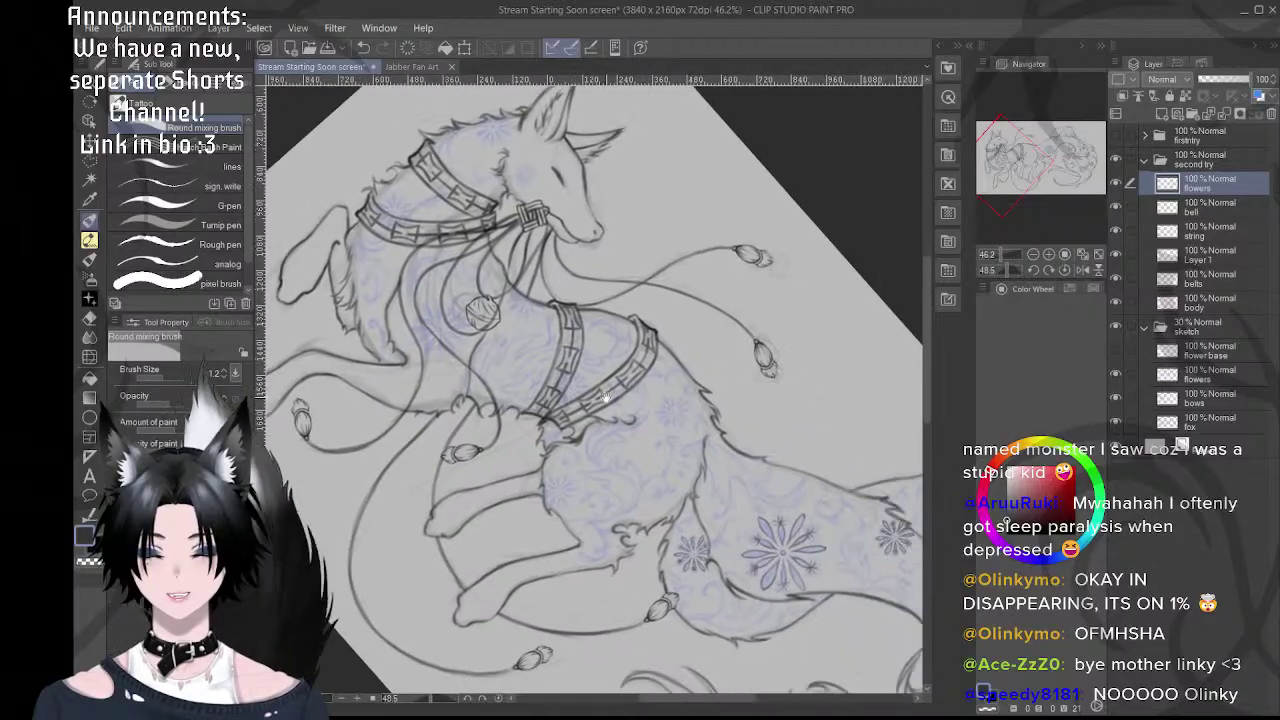
drag(758, 497, 557, 383)
drag(812, 467, 708, 407)
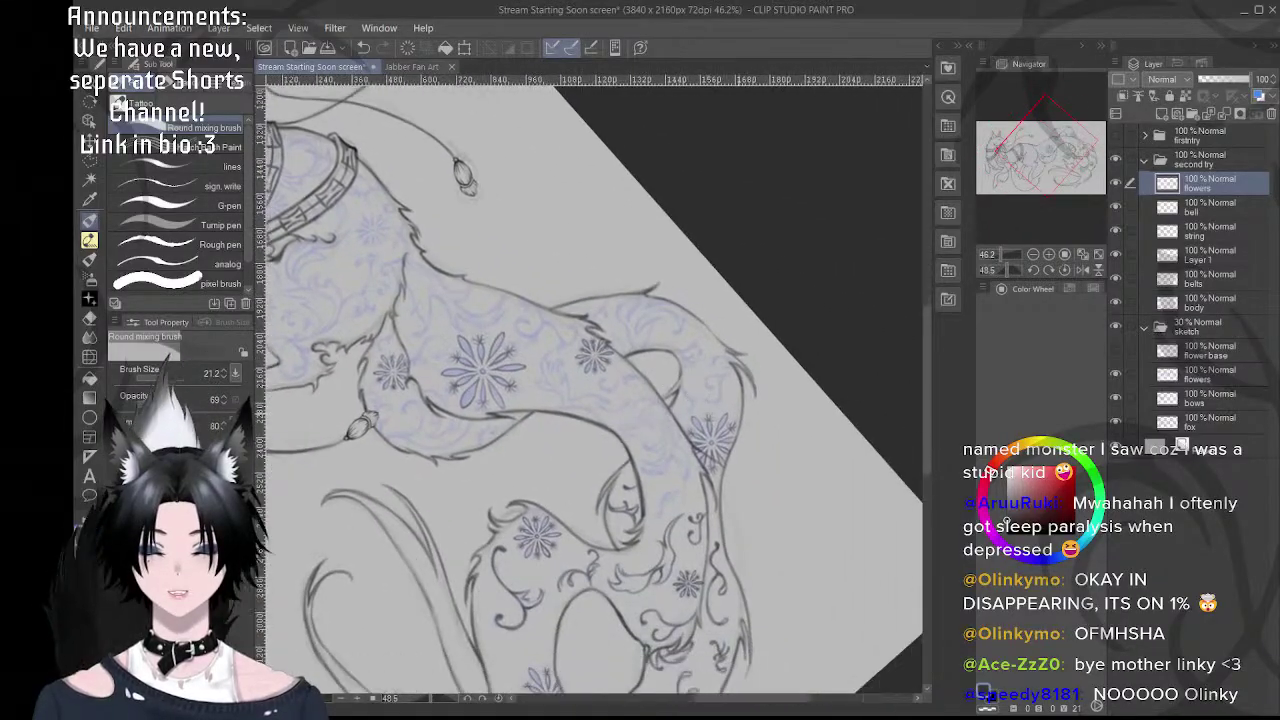
scroll(698, 414, up, 8)
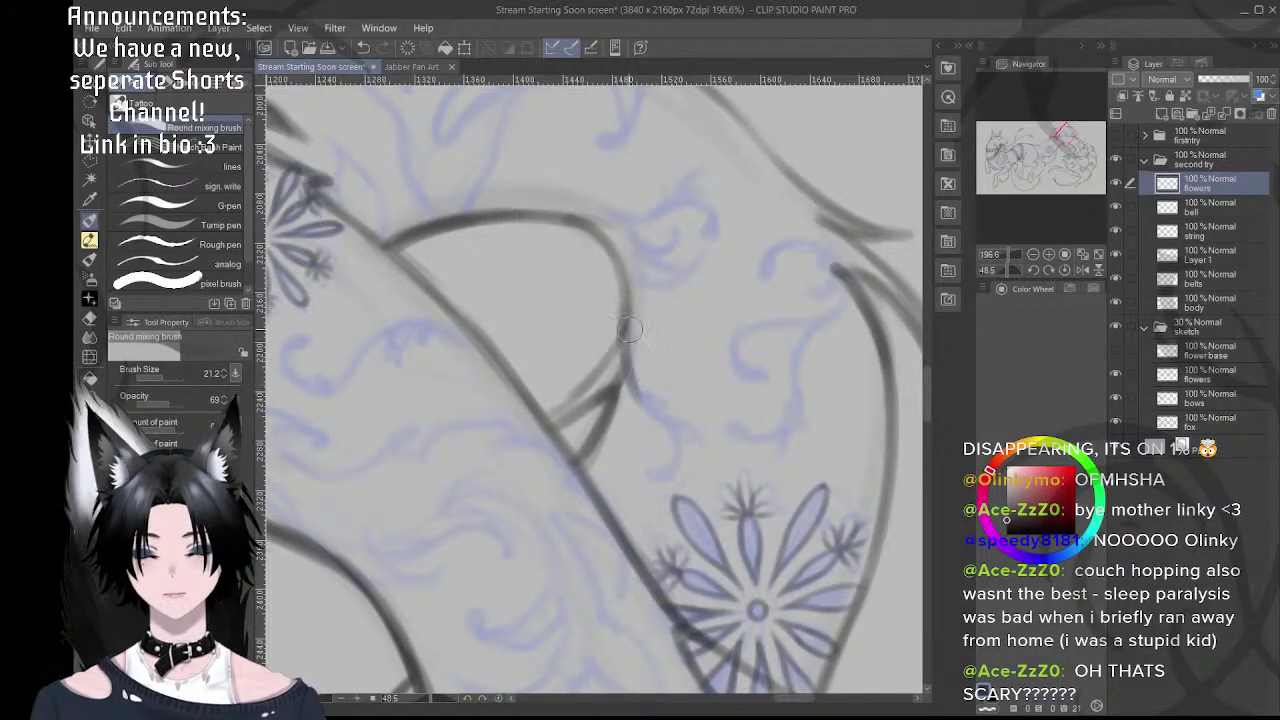
mouse_move(628, 330)
mouse_down()
mouse_move(652, 400)
mouse_move(632, 364)
mouse_move(648, 412)
mouse_up()
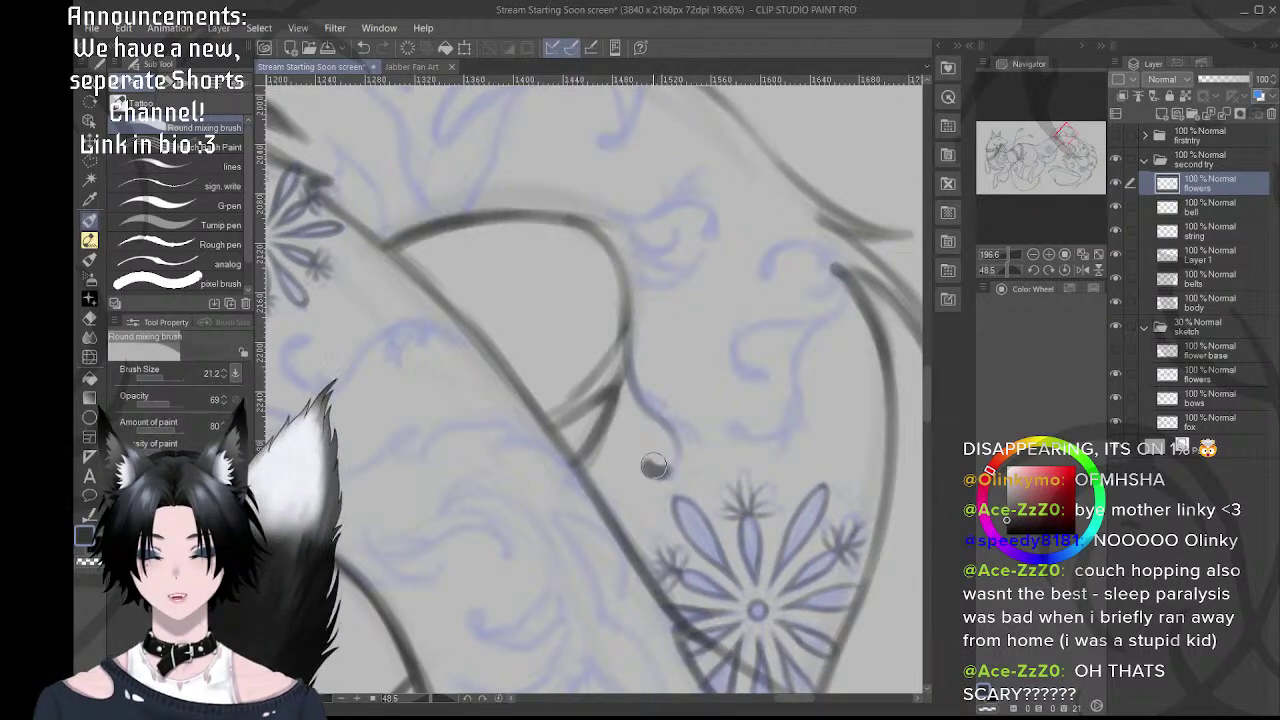
drag(645, 468, 662, 470)
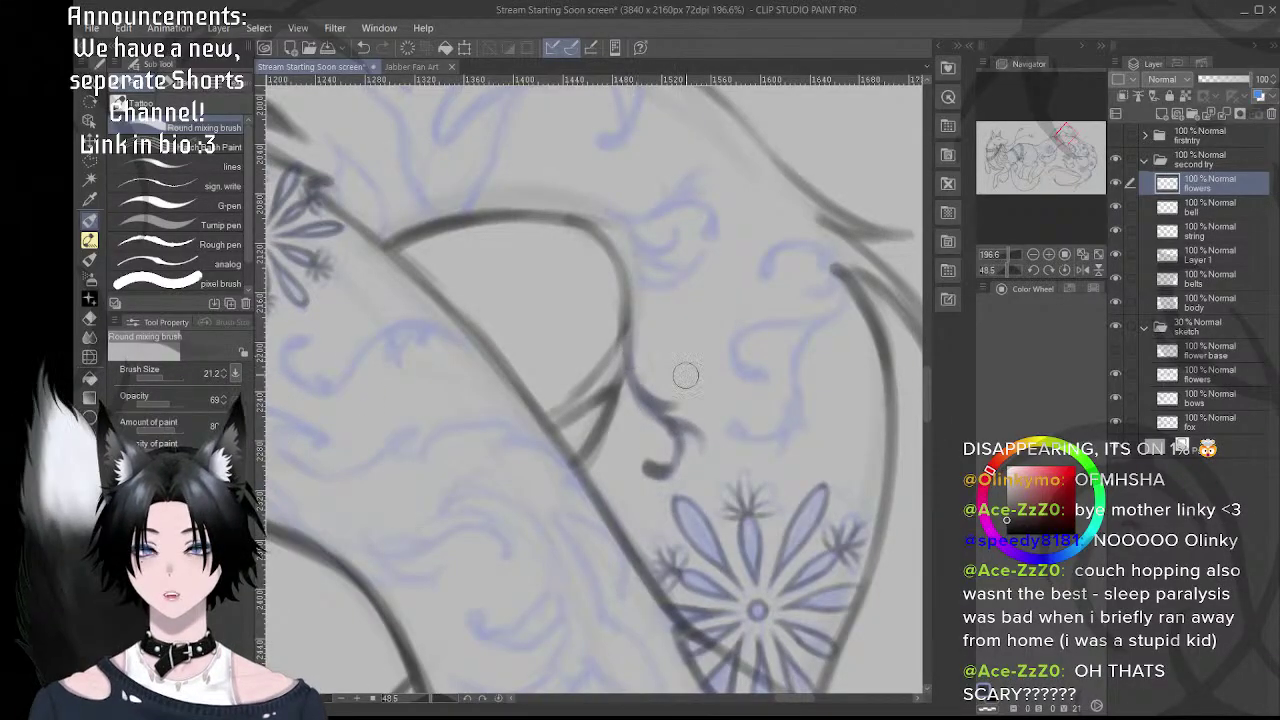
- Ink the upper and middle curls of the sketched scroll beneath the fur tuft on the tail's outer edge
drag(688, 377, 590, 410)
mouse_move(750, 356)
mouse_down()
mouse_move(722, 294)
mouse_move(663, 246)
mouse_up()
drag(566, 262, 601, 308)
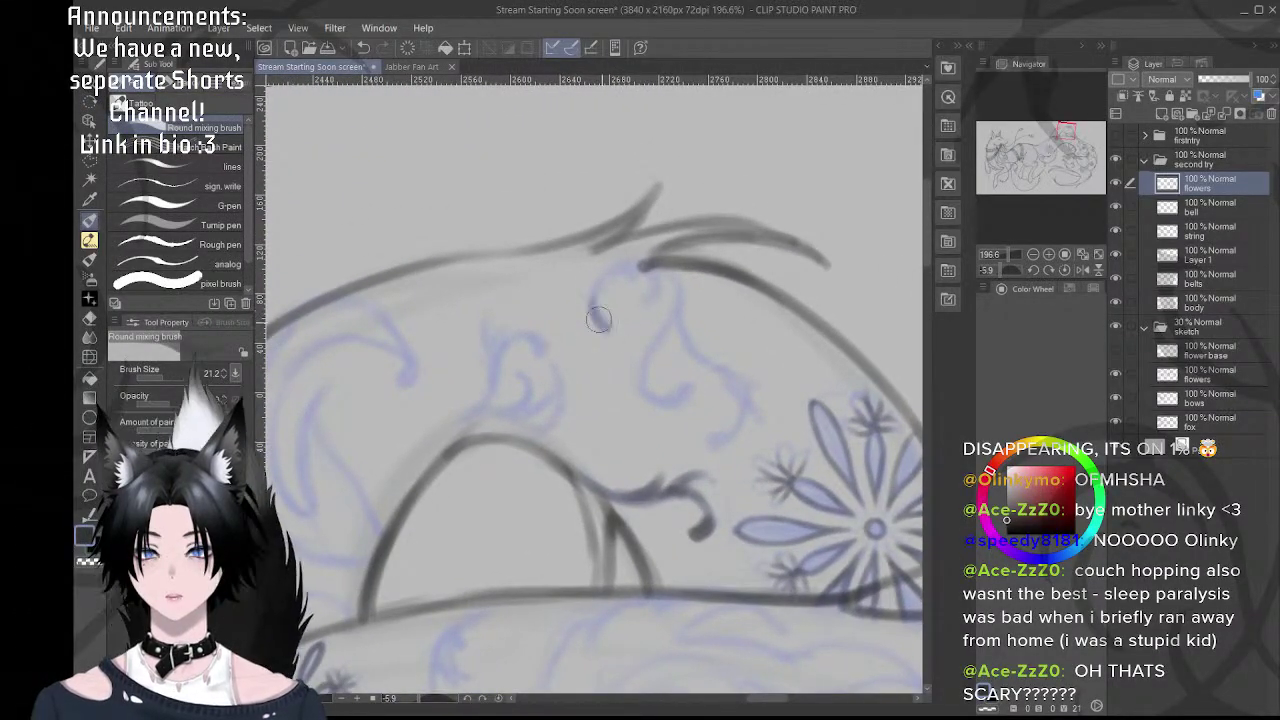
drag(598, 318, 610, 326)
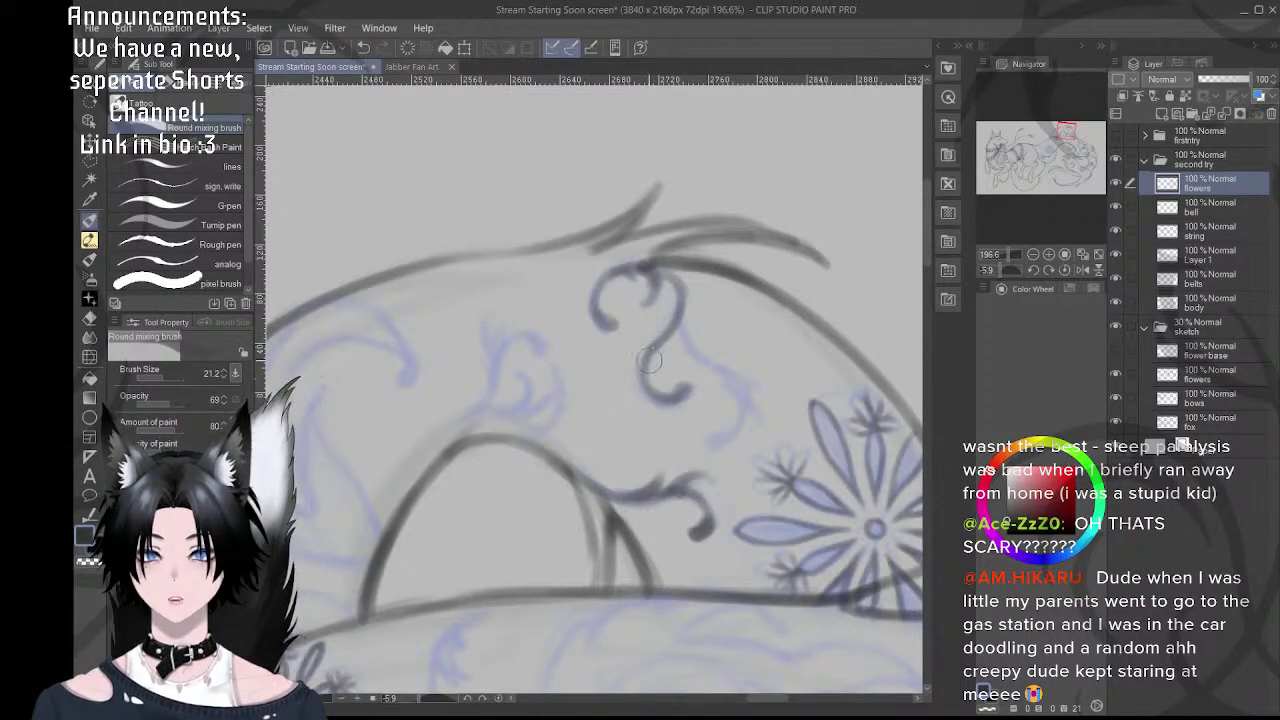
- Ink the scroll's lower branch with its hooked end beside the large flower, and add small pointed leaf tips at its bend
mouse_move(677, 340)
mouse_down()
mouse_move(656, 335)
mouse_move(712, 374)
mouse_up()
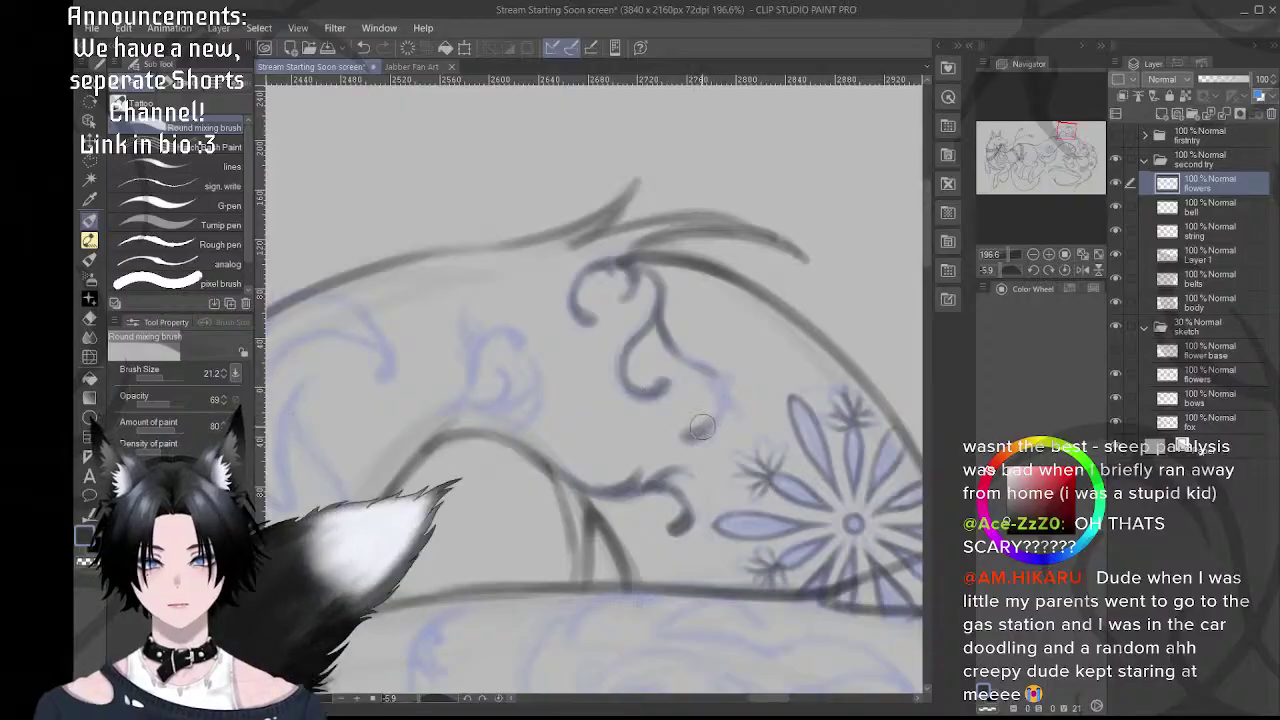
drag(695, 440, 716, 412)
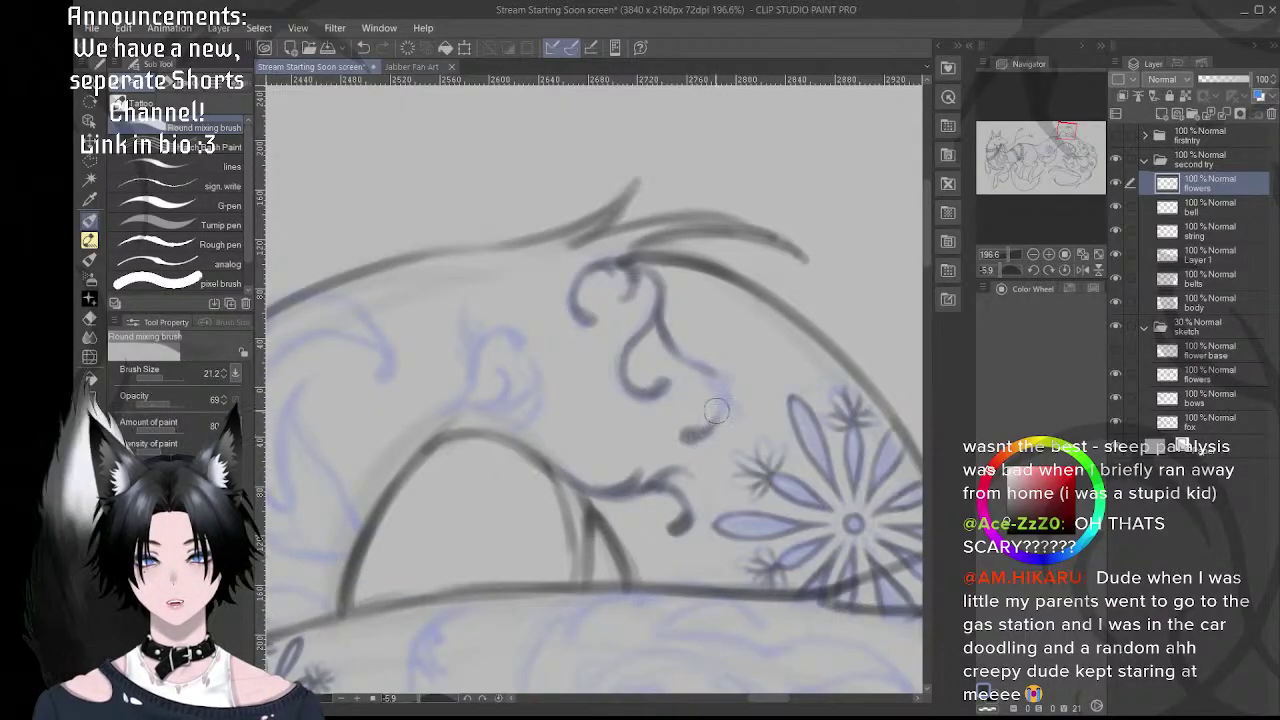
drag(698, 364, 708, 414)
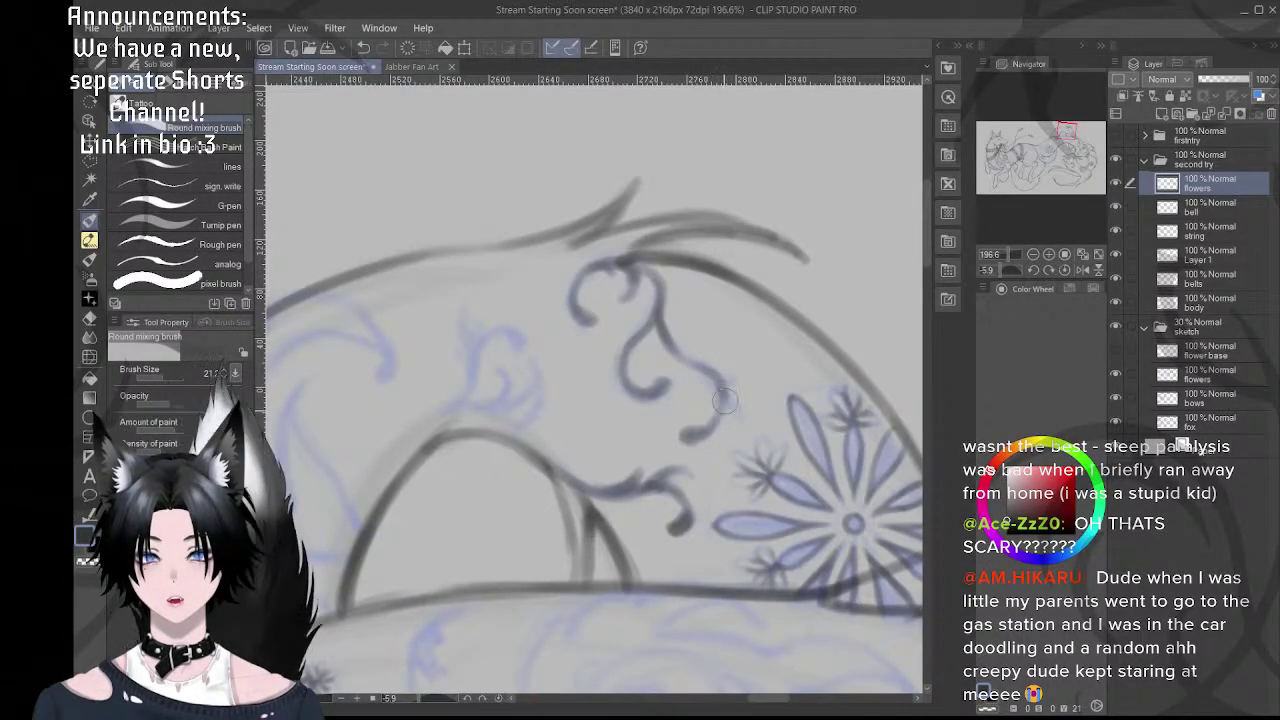
drag(725, 400, 675, 350)
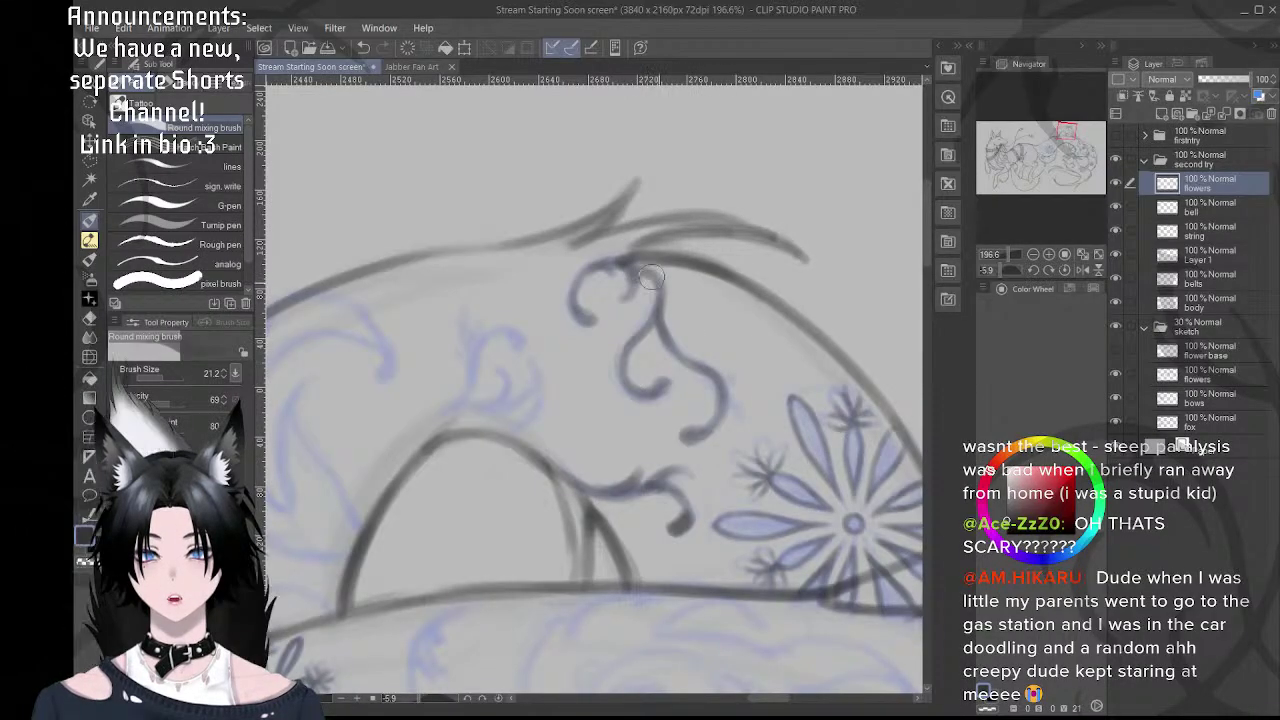
drag(674, 355, 612, 304)
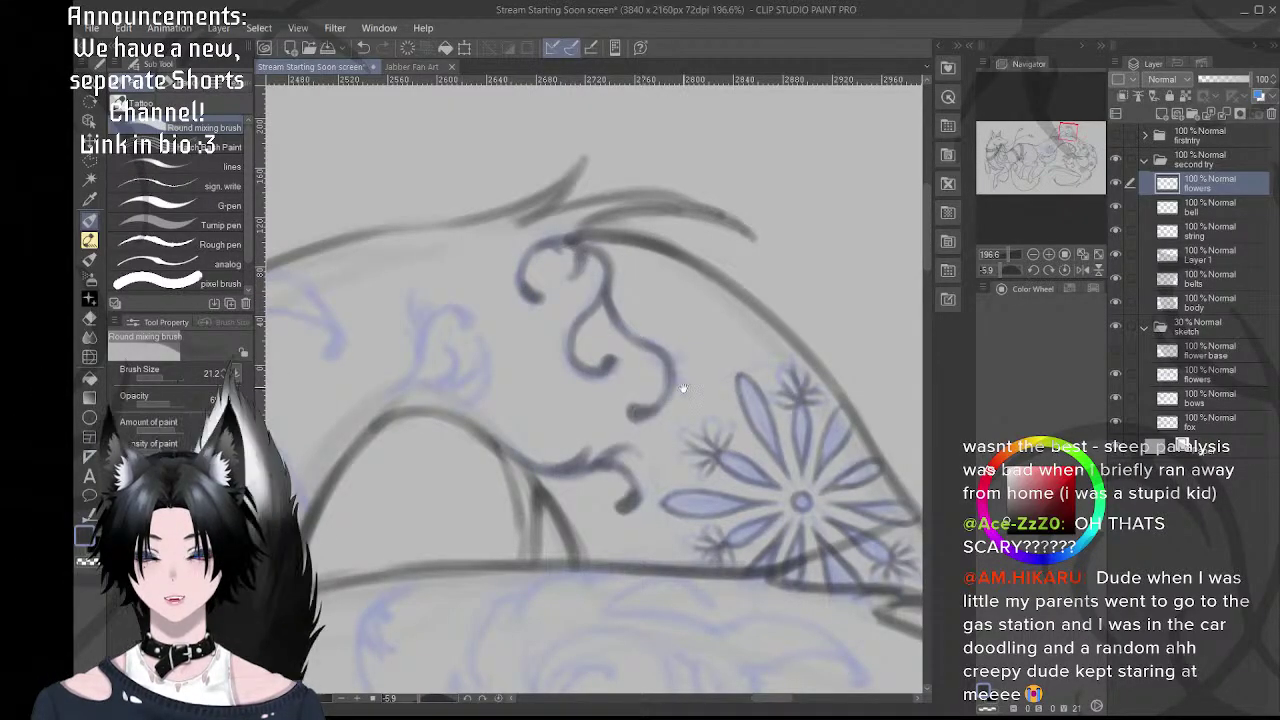
drag(683, 388, 664, 396)
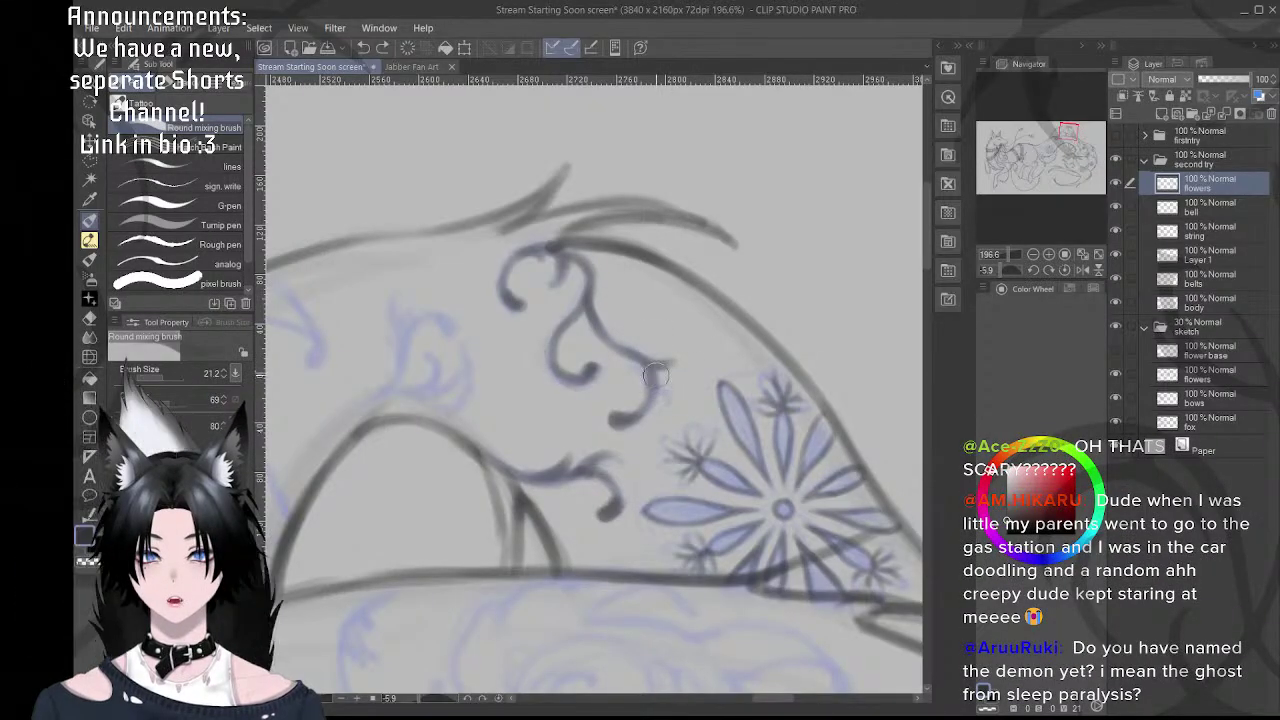
drag(660, 375, 672, 402)
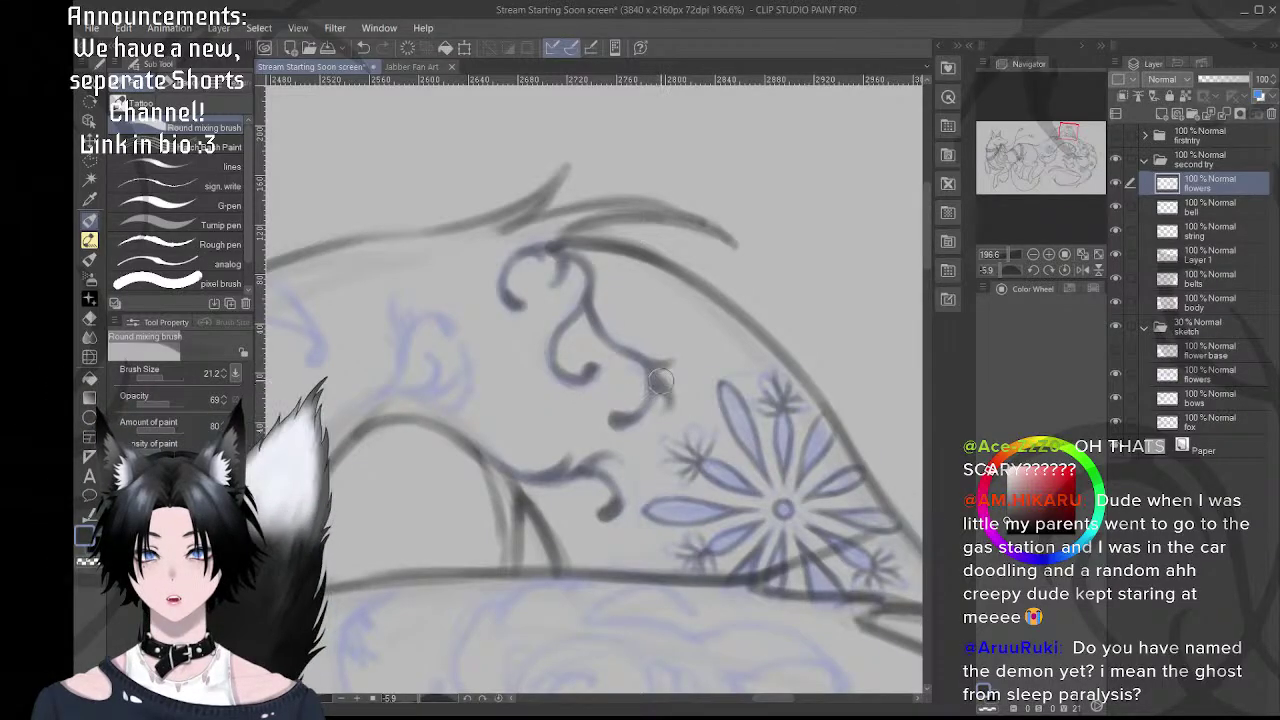
drag(620, 342, 662, 372)
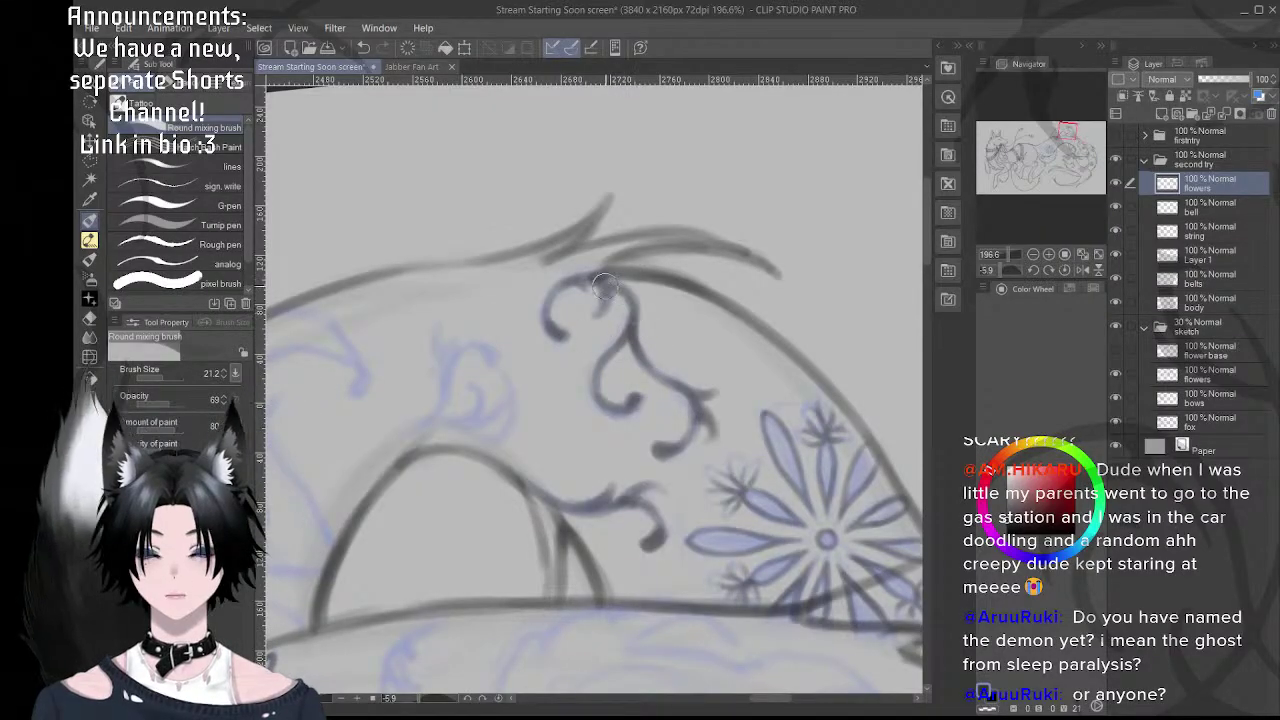
- Refine the upper leaf tip and thicken the round curl ends of the scroll beneath the fur tuft on the tail
drag(568, 294, 620, 313)
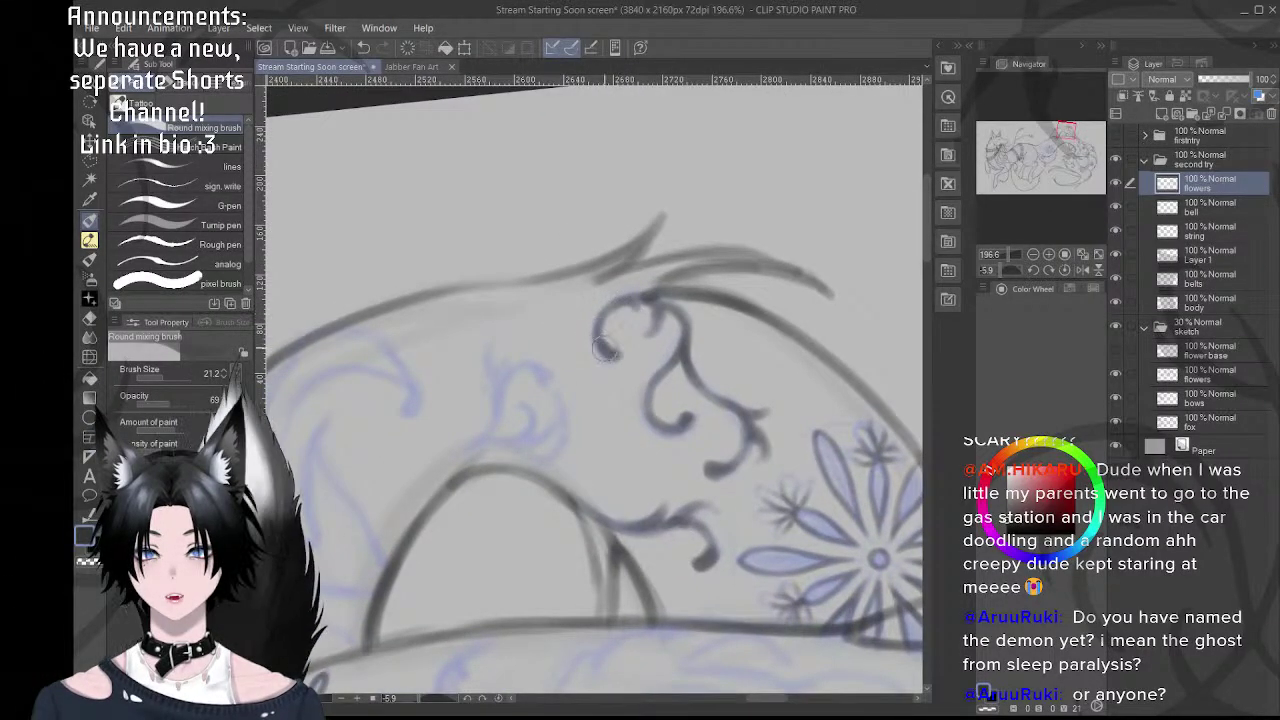
drag(727, 399, 688, 354)
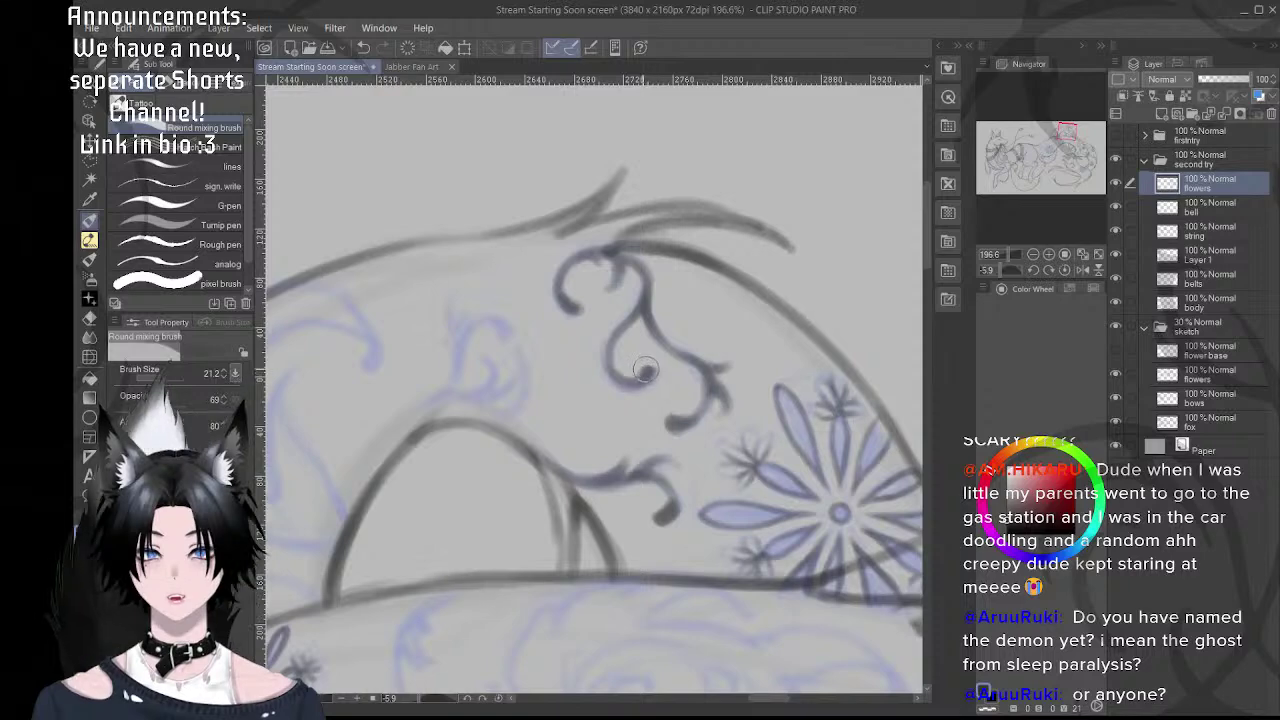
scroll(720, 386, down, 4)
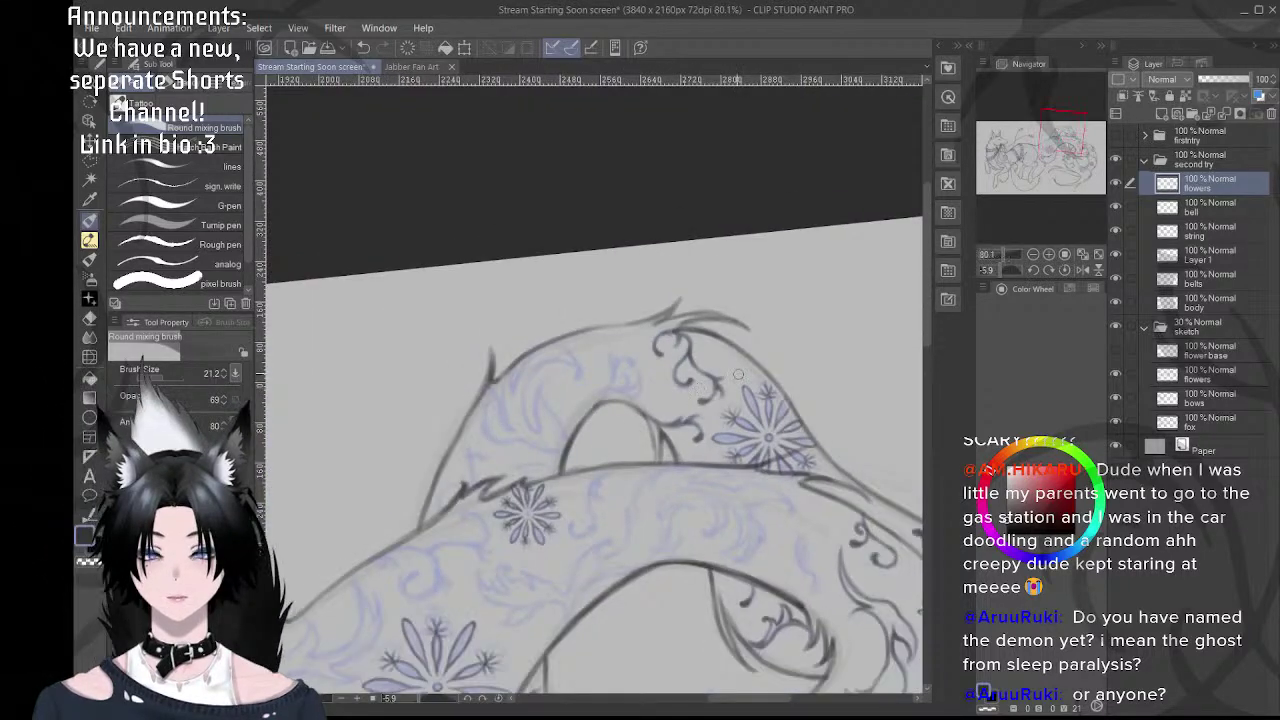
drag(729, 375, 634, 366)
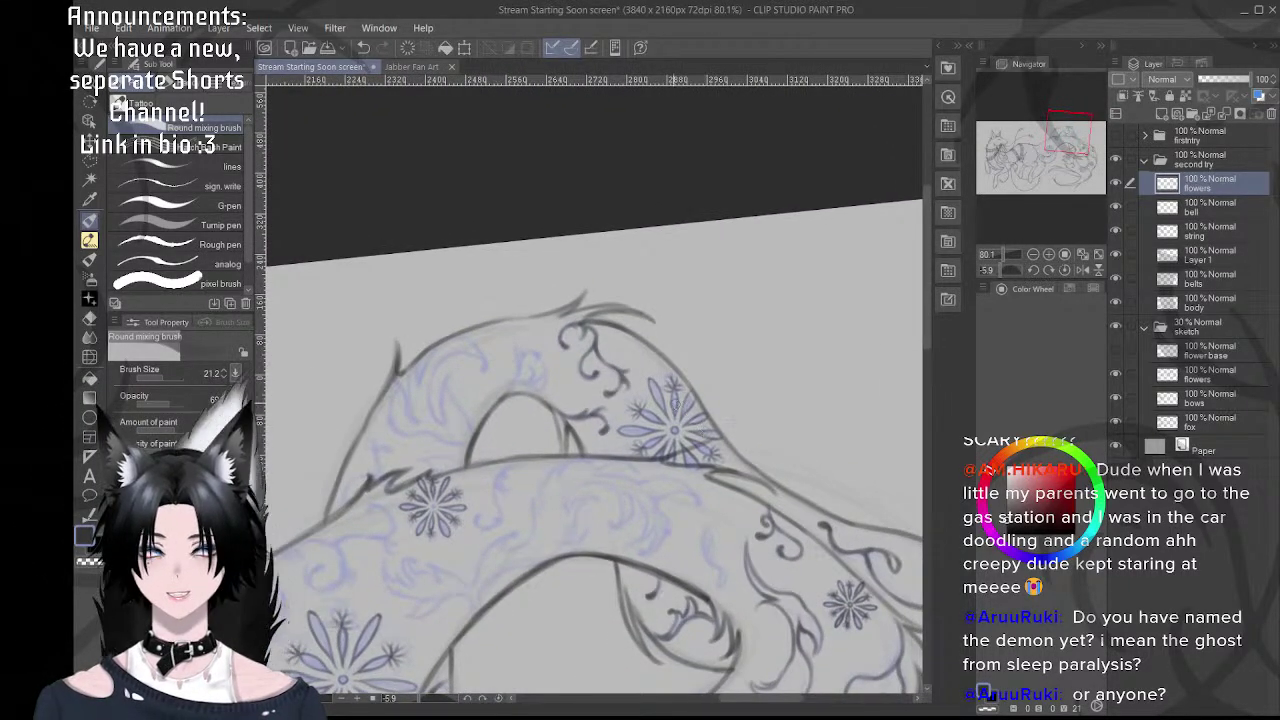
- Ink the stem, hooked curl and lower curls of the small sketched ornament above the tail loop's inner edge
scroll(562, 346, up, 4)
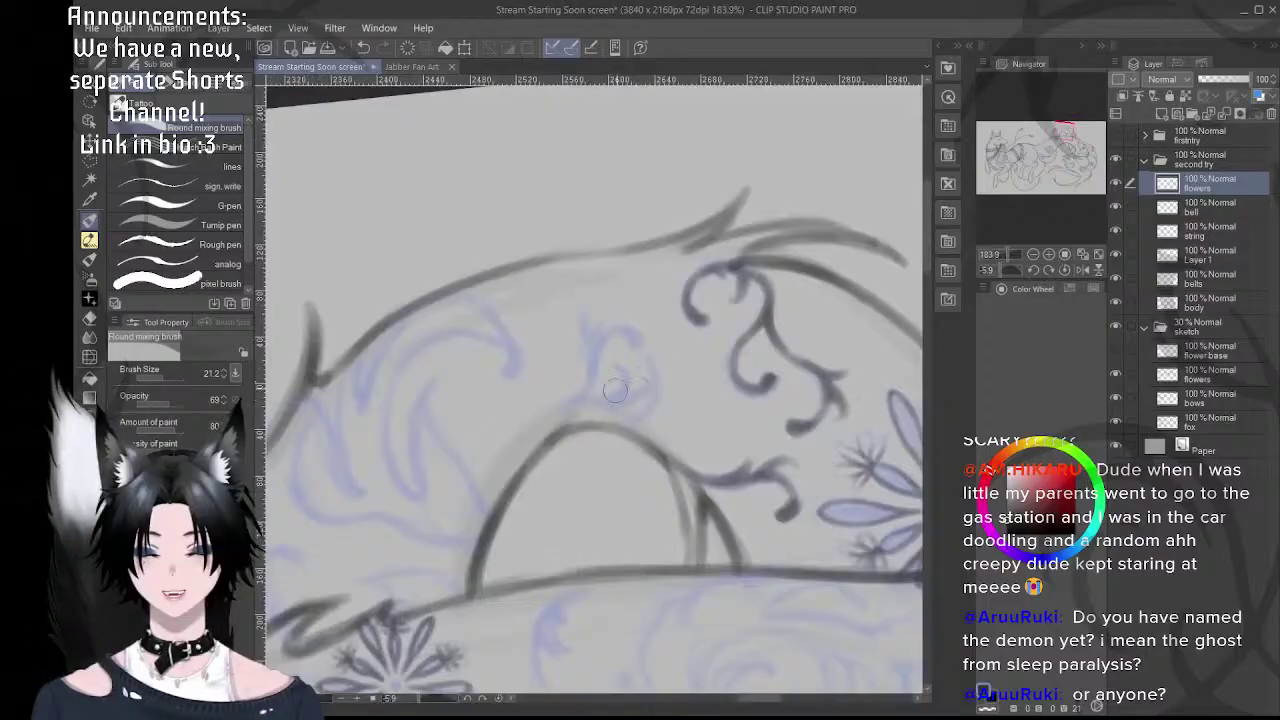
drag(646, 266, 694, 283)
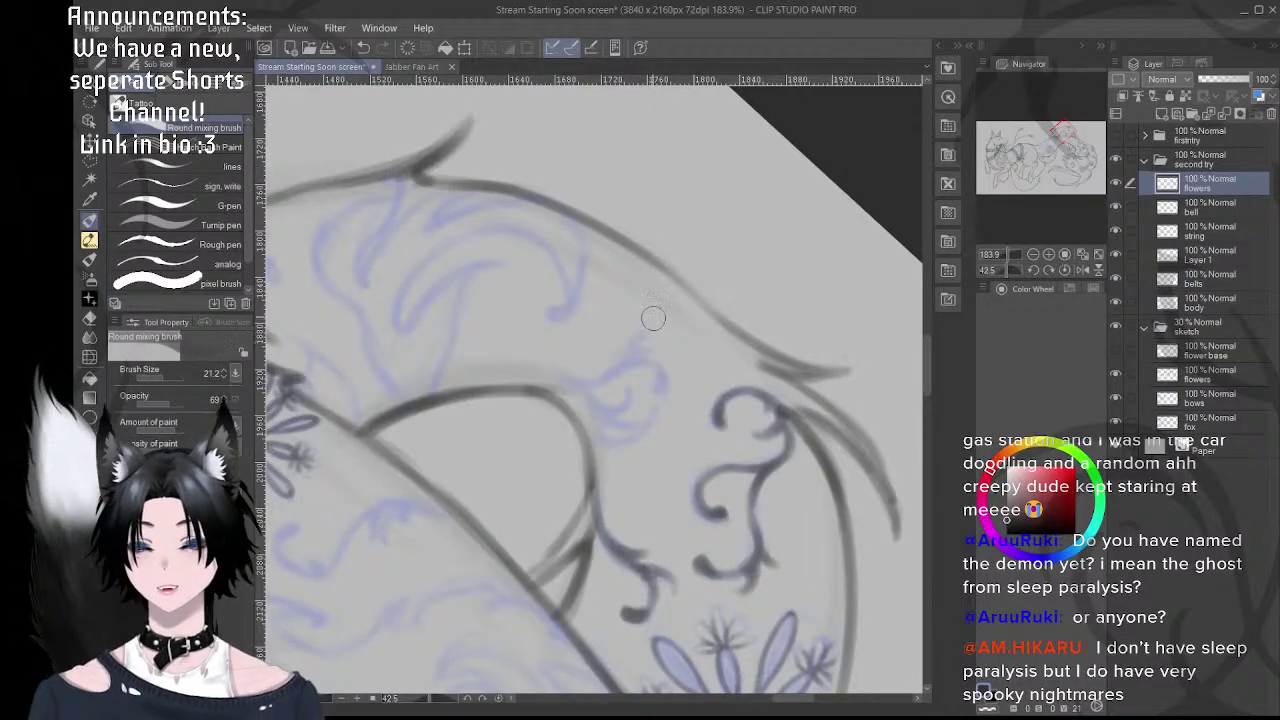
key(r)
drag(653, 319, 775, 342)
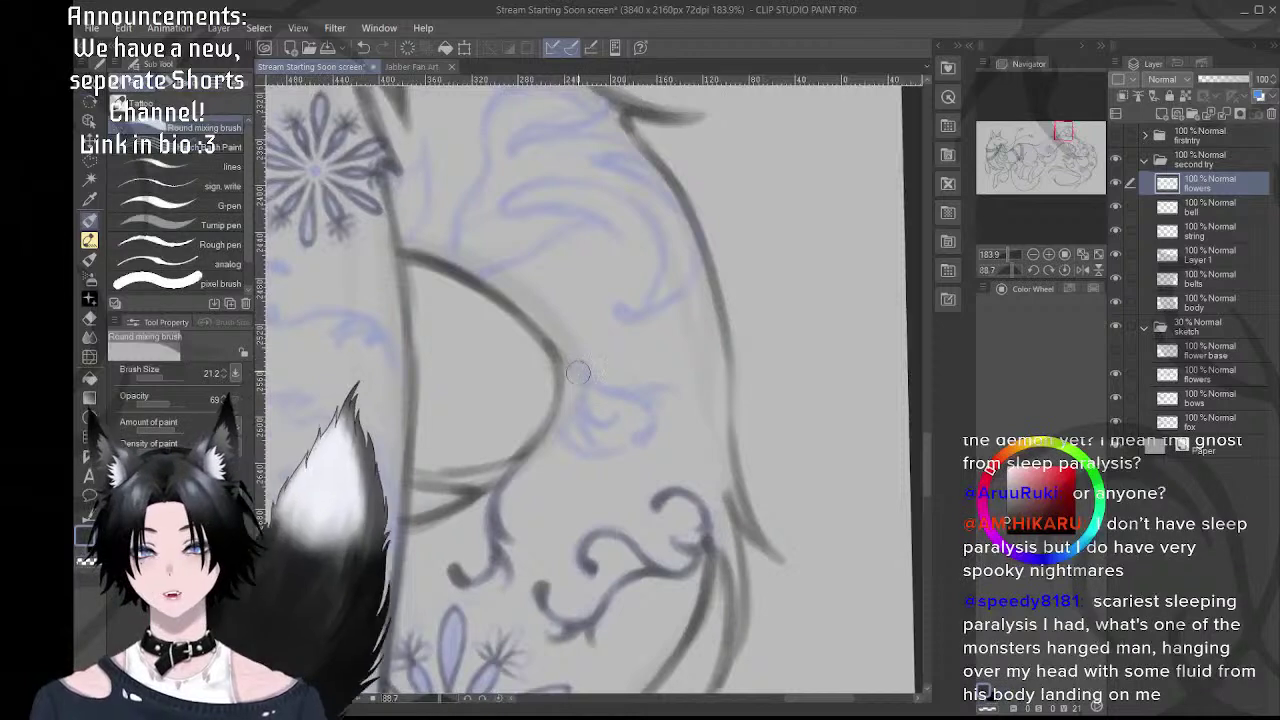
mouse_move(591, 377)
mouse_down()
mouse_move(657, 430)
mouse_move(638, 435)
mouse_move(651, 410)
mouse_move(616, 399)
mouse_move(654, 425)
mouse_up()
drag(577, 420, 605, 411)
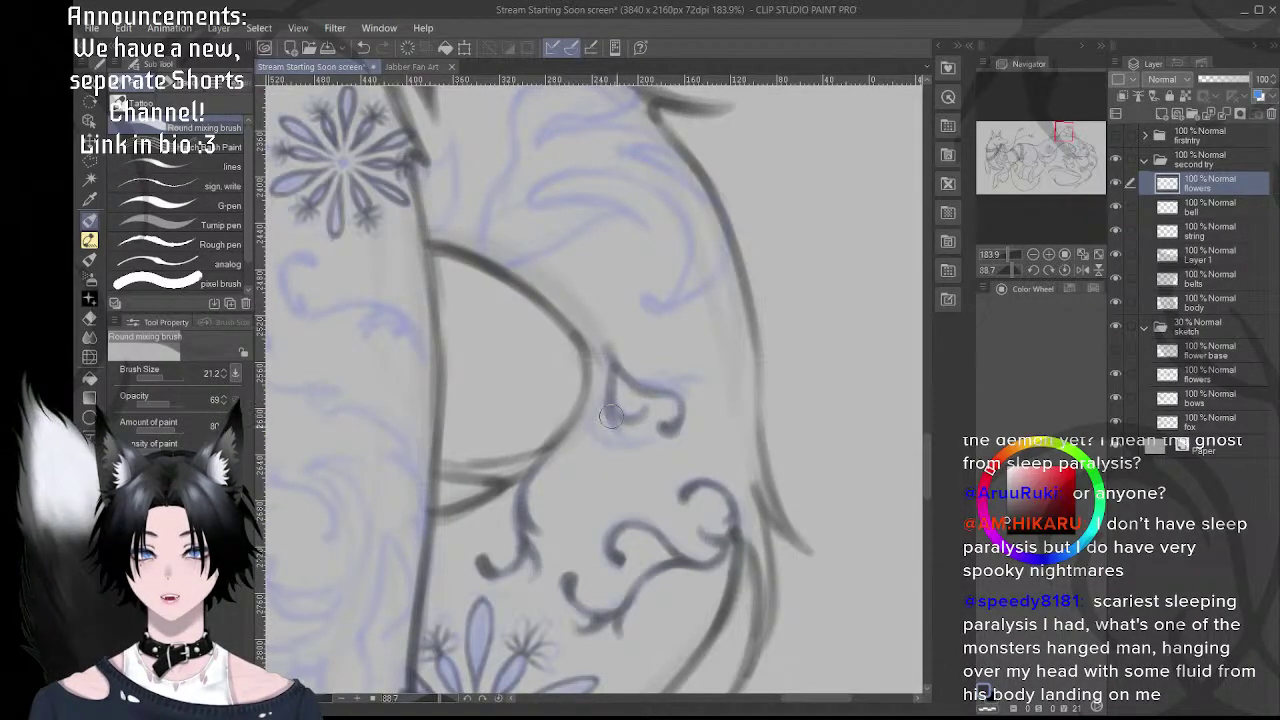
mouse_move(611, 408)
mouse_down()
mouse_move(648, 440)
mouse_move(603, 419)
mouse_move(616, 442)
mouse_move(636, 449)
mouse_move(602, 424)
mouse_move(644, 446)
mouse_up()
key(ctrl+z)
key(ctrl+z)
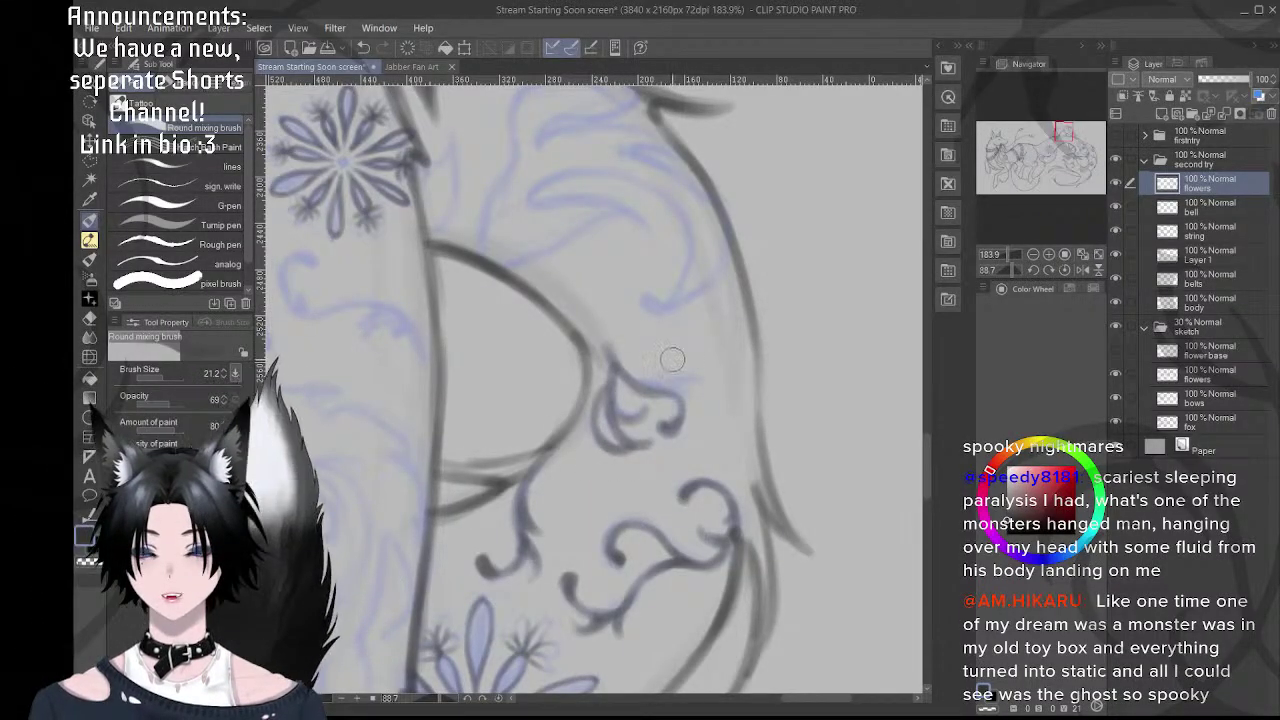
- Add the pointed upper leaf tip to the small ornament above the tail loop and strengthen its inner curls
key(r)
mouse_move(777, 366)
mouse_down()
mouse_move(515, 244)
mouse_move(560, 228)
mouse_up()
drag(611, 294, 632, 326)
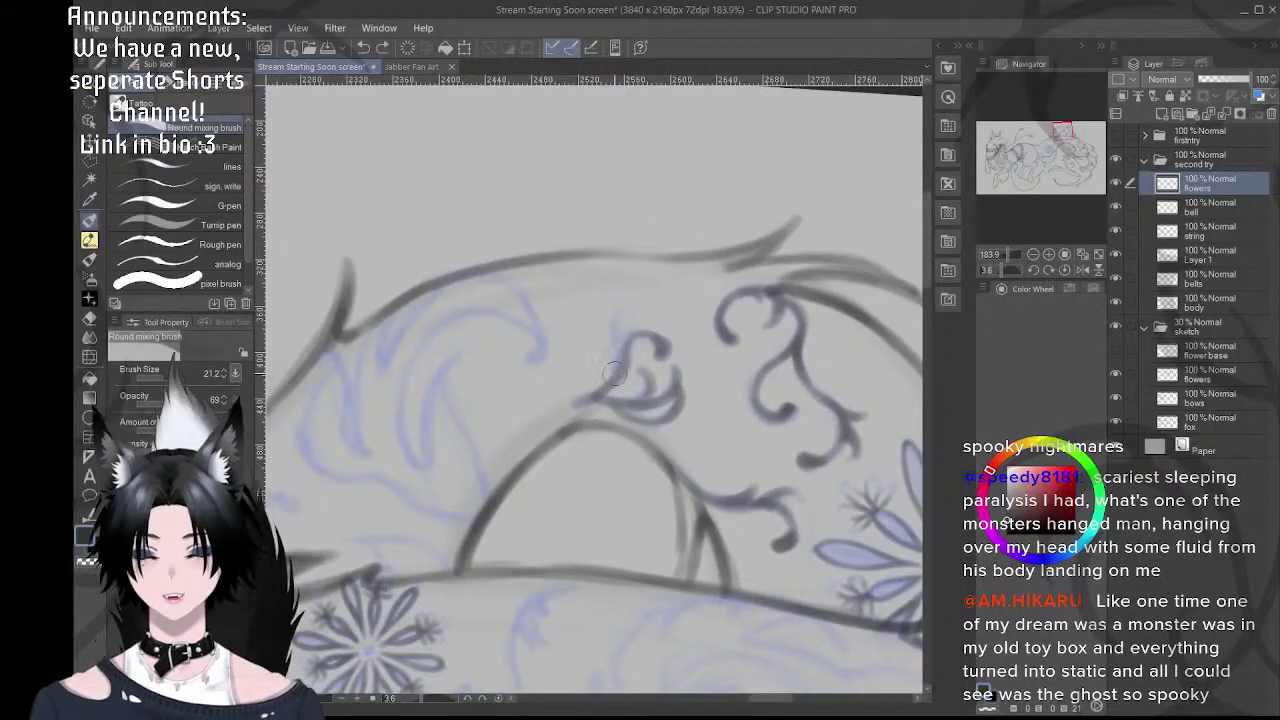
drag(619, 373, 613, 334)
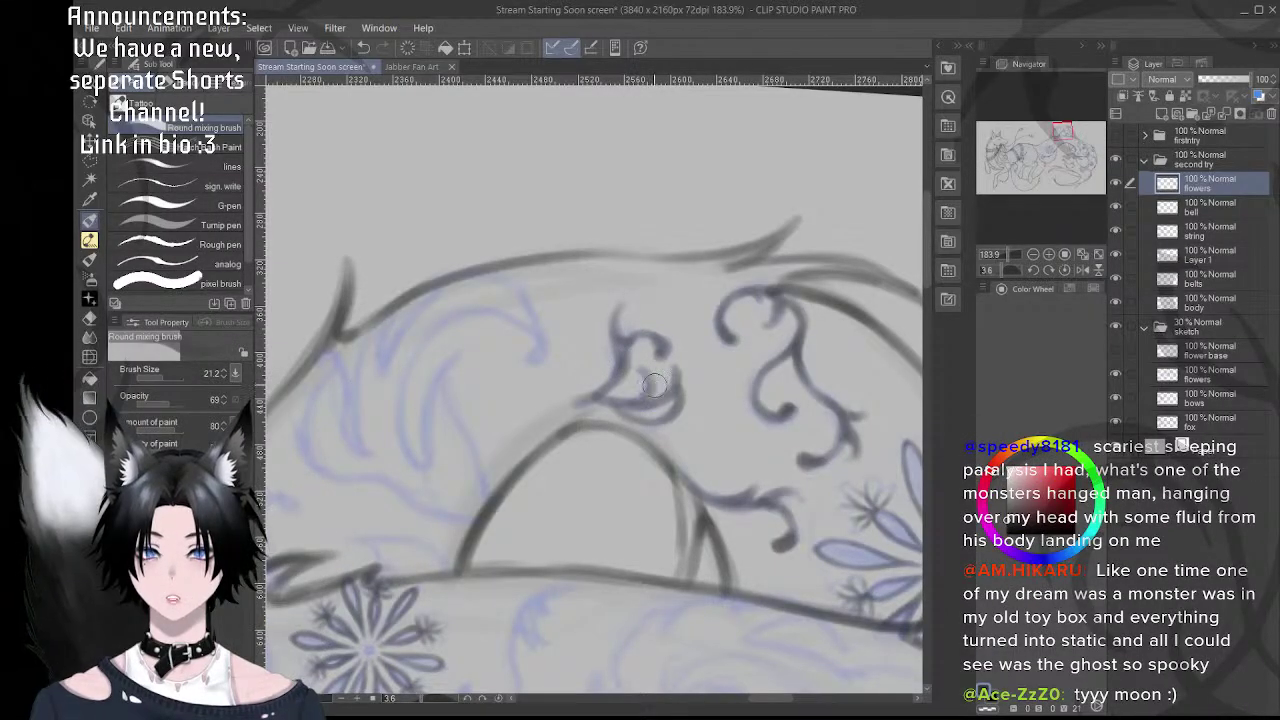
drag(636, 403, 593, 387)
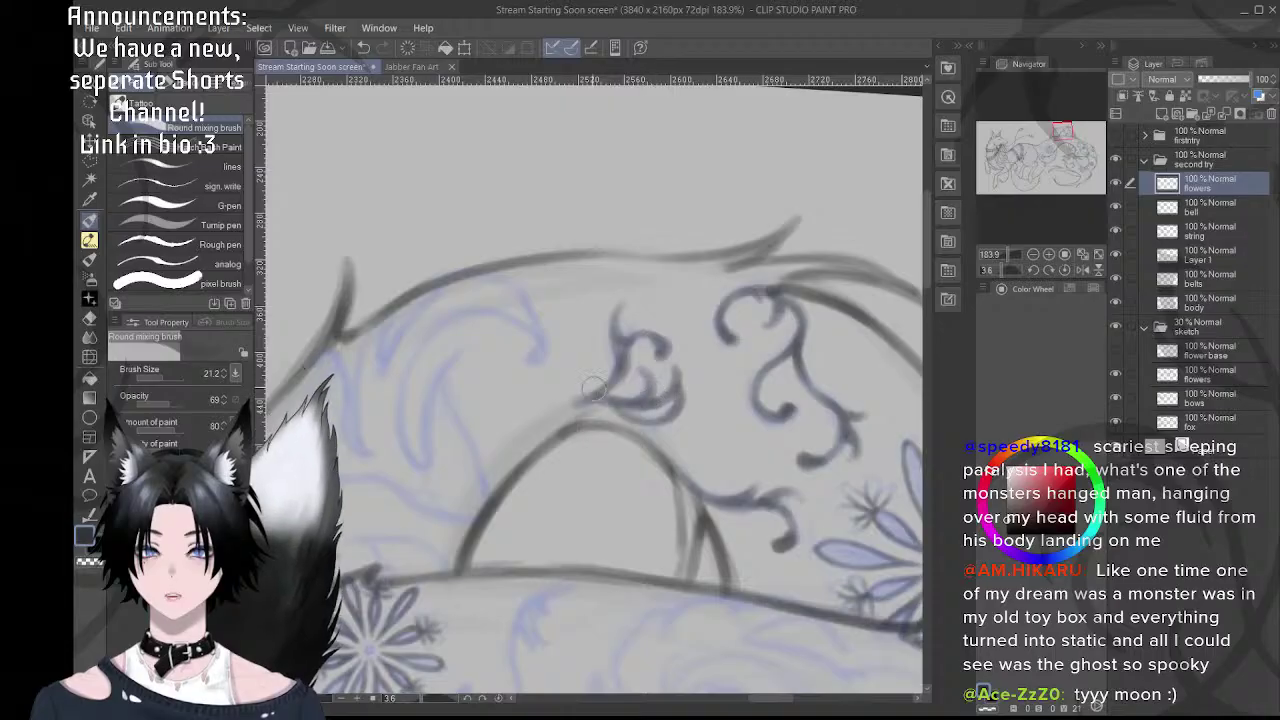
- Extend the small ornament's stem until it joins the inner outline of the tail loop
key(r)
drag(720, 345, 573, 234)
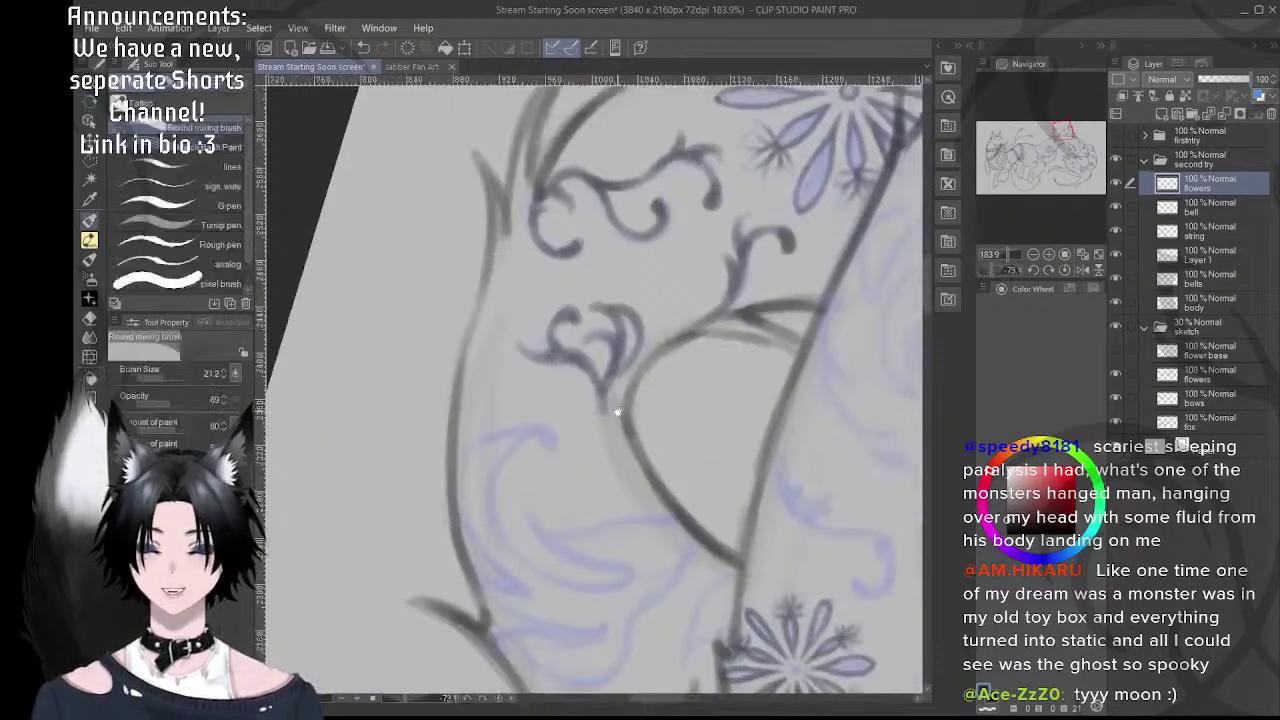
key(space)
mouse_move(617, 412)
mouse_down()
mouse_move(633, 339)
mouse_move(624, 396)
mouse_move(619, 359)
mouse_move(644, 401)
mouse_move(616, 377)
mouse_move(653, 305)
mouse_move(644, 296)
mouse_move(655, 305)
mouse_move(628, 338)
mouse_up()
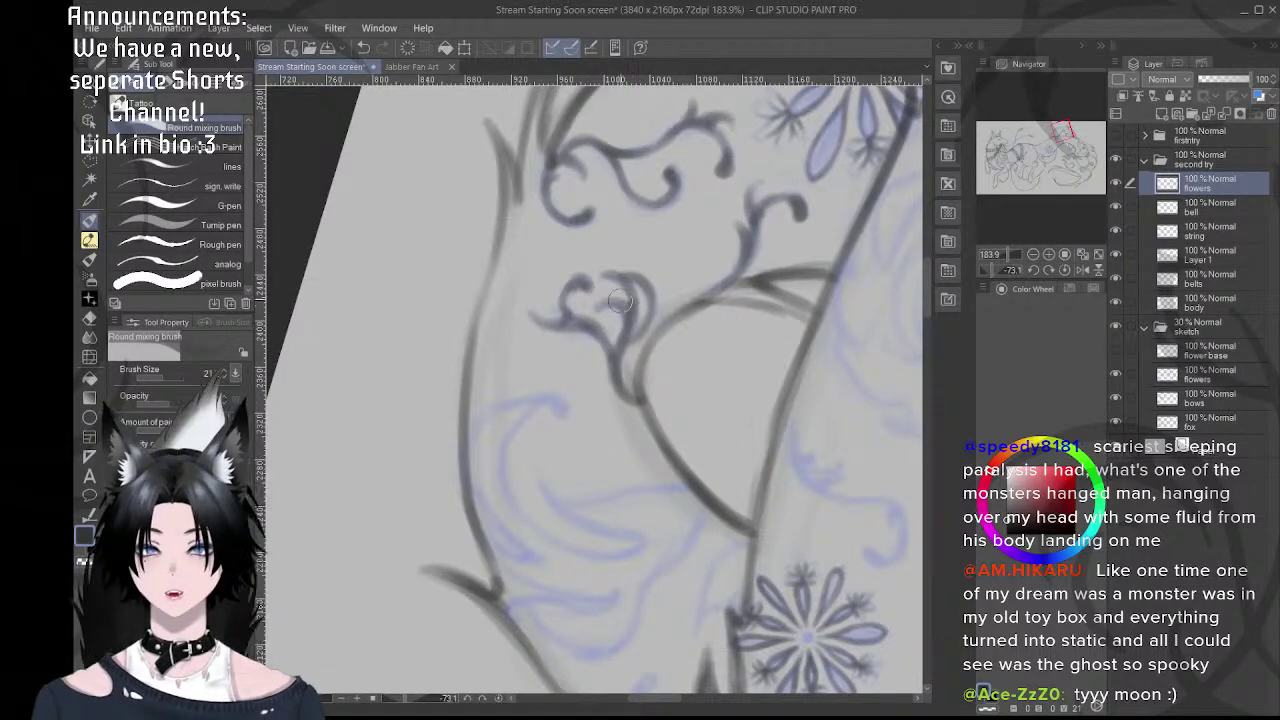
key(shift+space)
drag(609, 234, 734, 330)
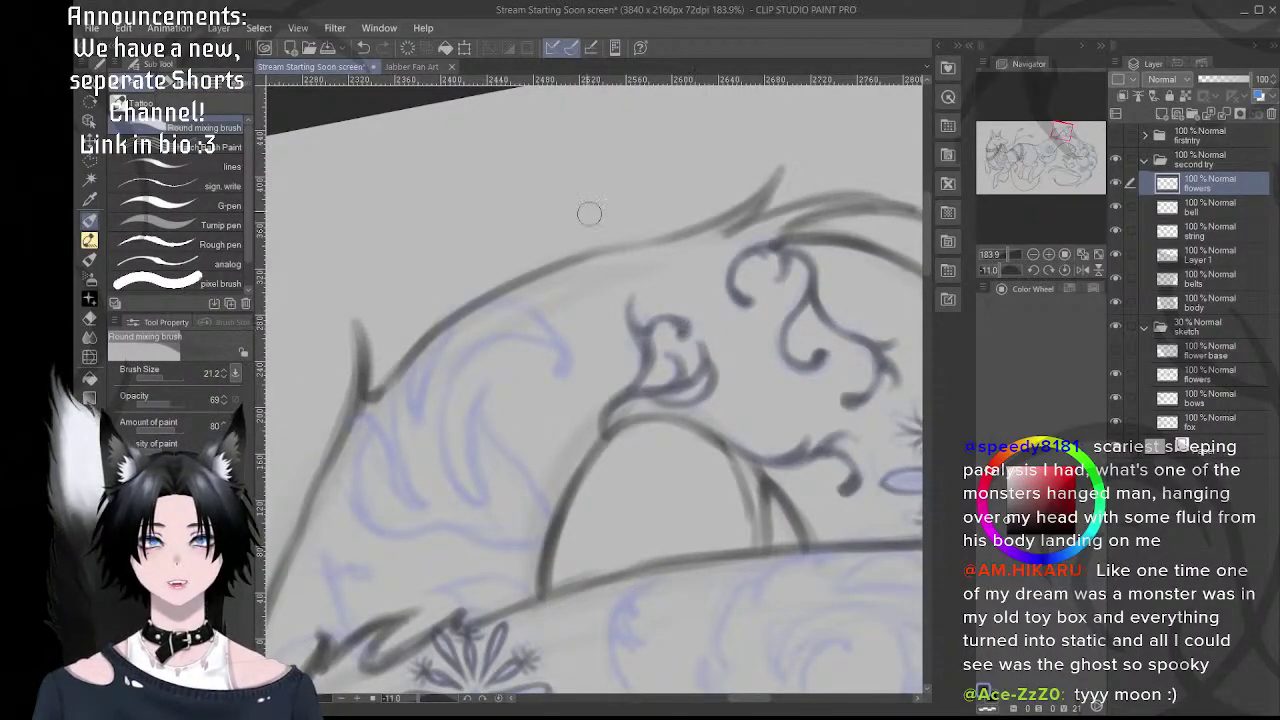
- Ink the S-shaped stem with a hooked tip that rises from the tail loop's inner edge in the large leaf scroll
scroll(710, 352, down, 4)
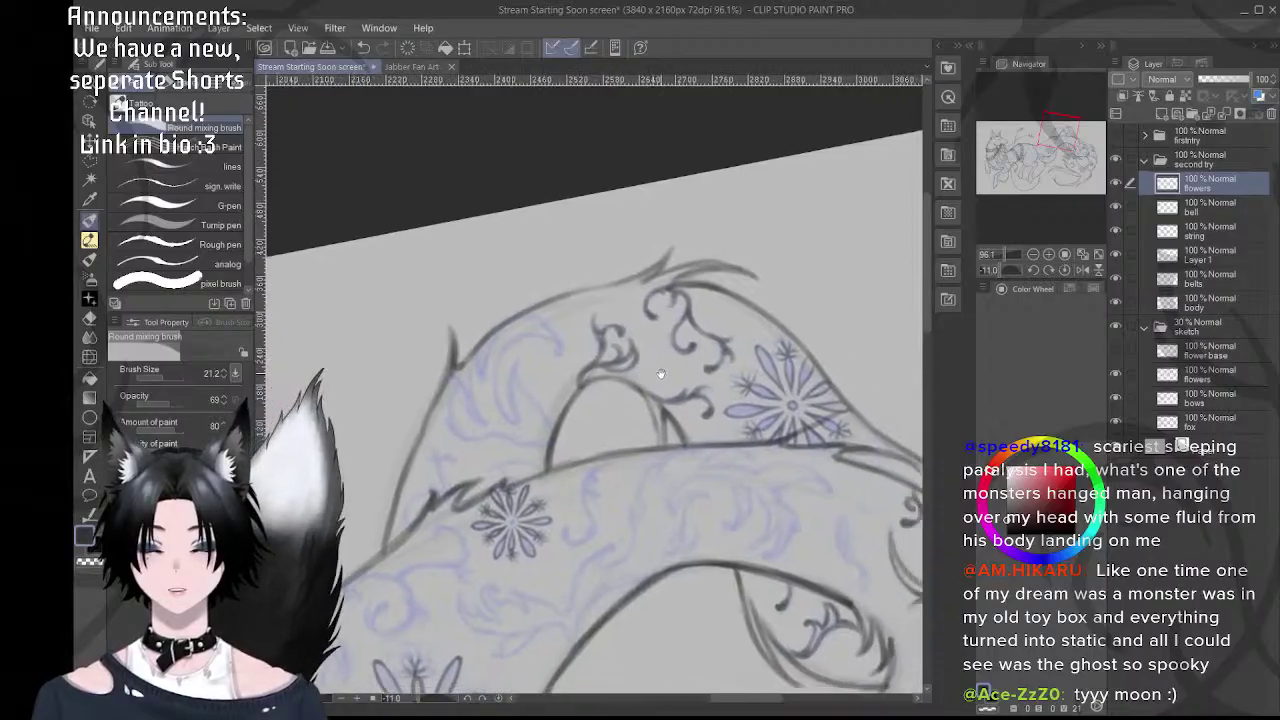
drag(583, 378, 648, 372)
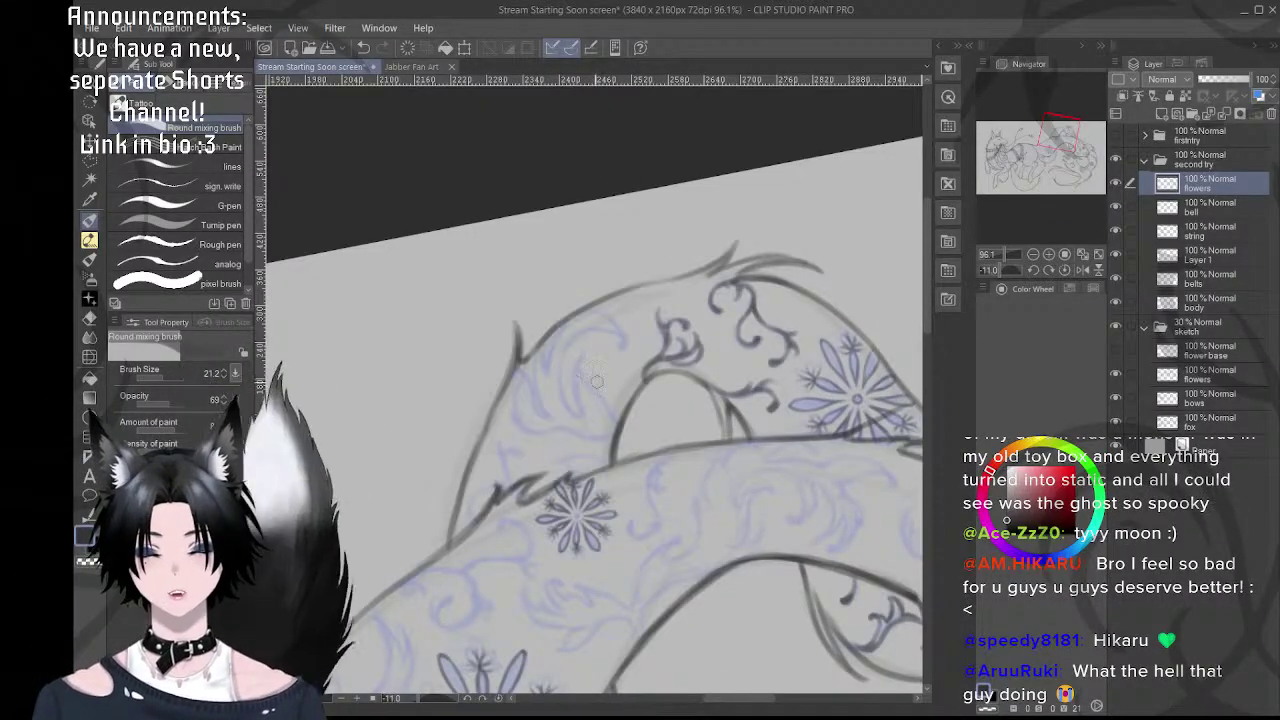
scroll(596, 381, up, 4)
scroll(607, 335, up, 3)
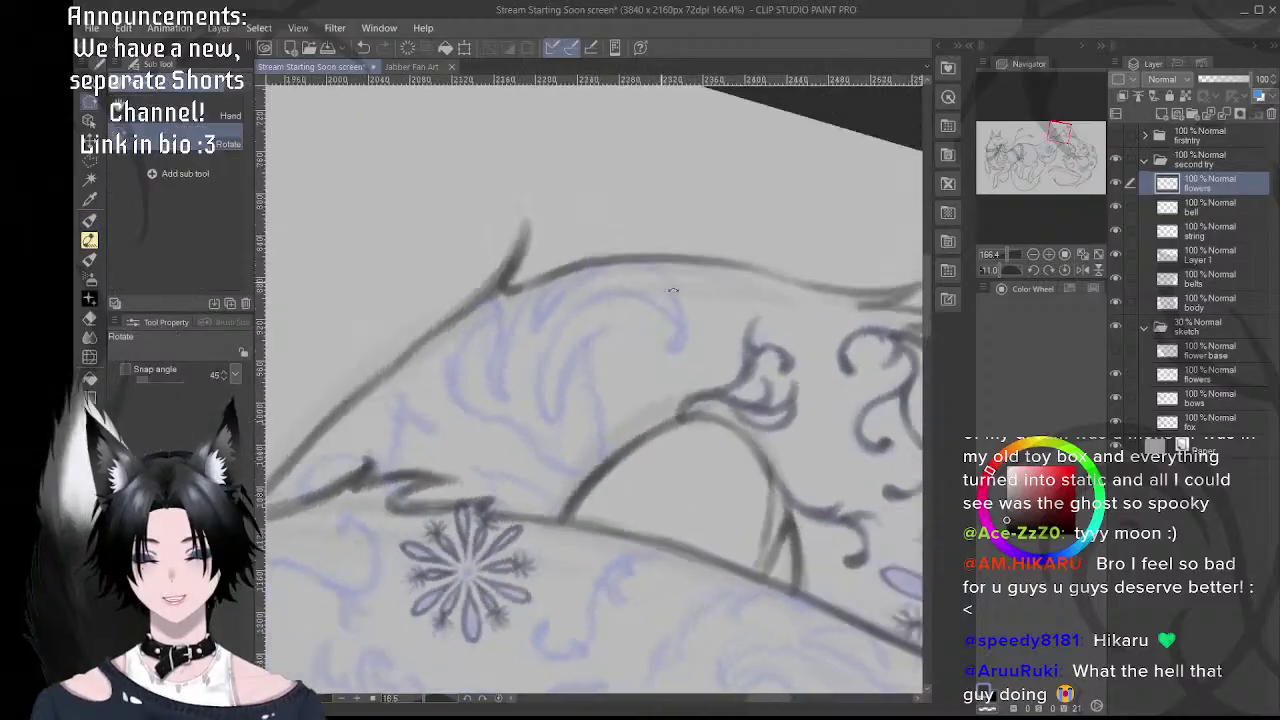
scroll(610, 460, down, 1)
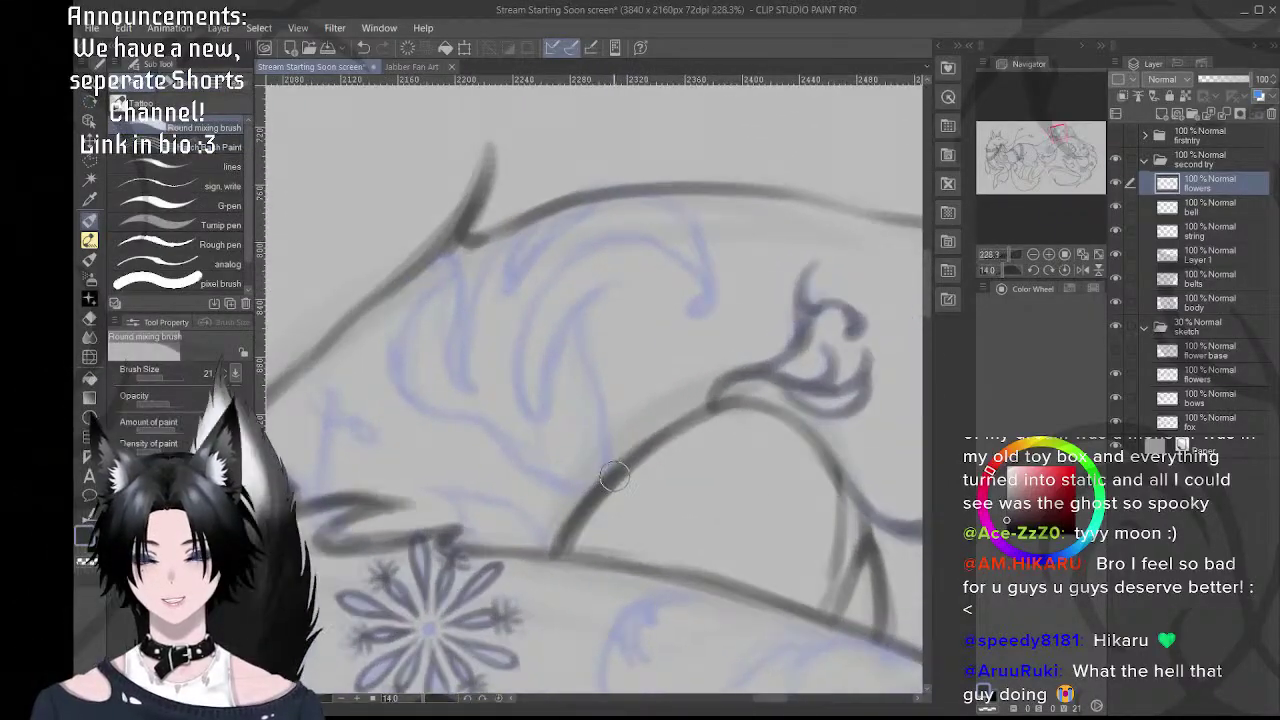
key(ctrl+z)
drag(613, 478, 603, 418)
mouse_move(607, 478)
mouse_down()
mouse_move(610, 398)
mouse_move(611, 446)
mouse_move(578, 350)
mouse_up()
mouse_move(612, 282)
mouse_down()
mouse_move(571, 329)
mouse_move(574, 360)
mouse_up()
key(ctrl+z)
mouse_move(610, 285)
mouse_down()
mouse_move(594, 312)
mouse_move(604, 298)
mouse_move(589, 360)
mouse_move(602, 291)
mouse_move(587, 365)
mouse_move(624, 377)
mouse_up()
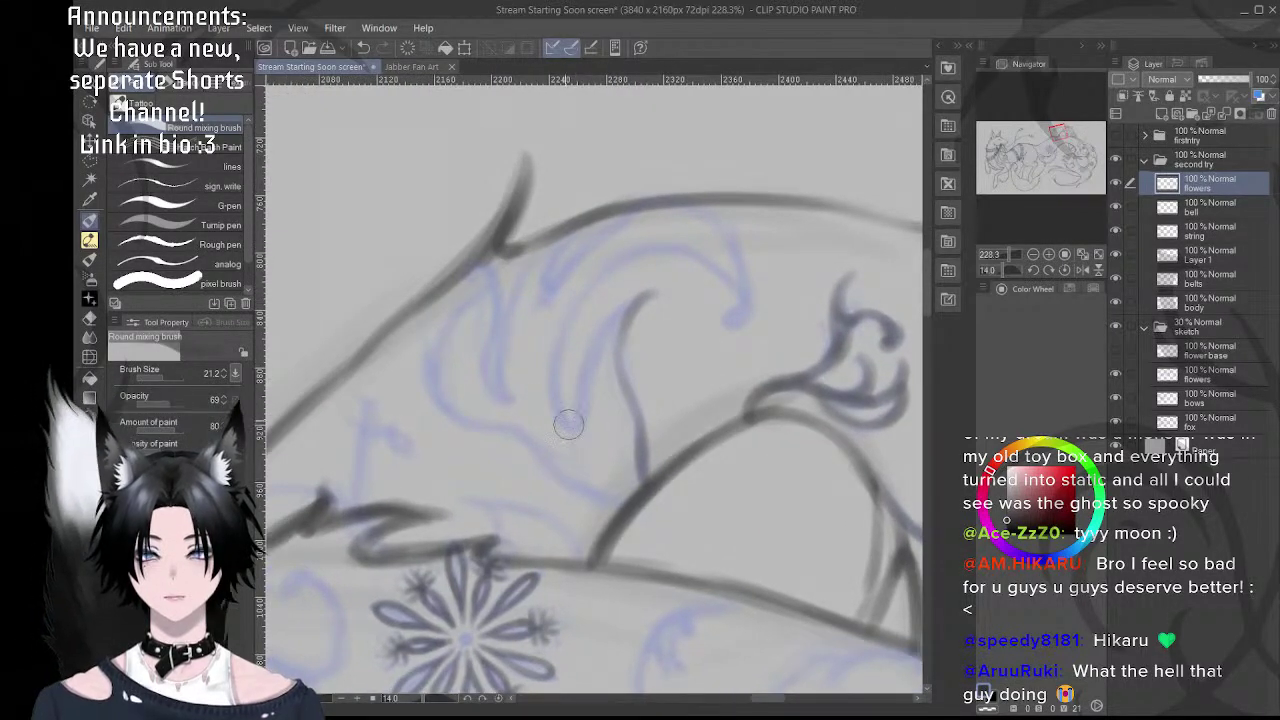
- Ink the crescent-shaped leaf attached to the S-shaped stem's tip and thicken the stem towards its base
drag(569, 428, 568, 310)
mouse_move(557, 392)
mouse_down()
mouse_move(574, 318)
mouse_move(626, 276)
mouse_up()
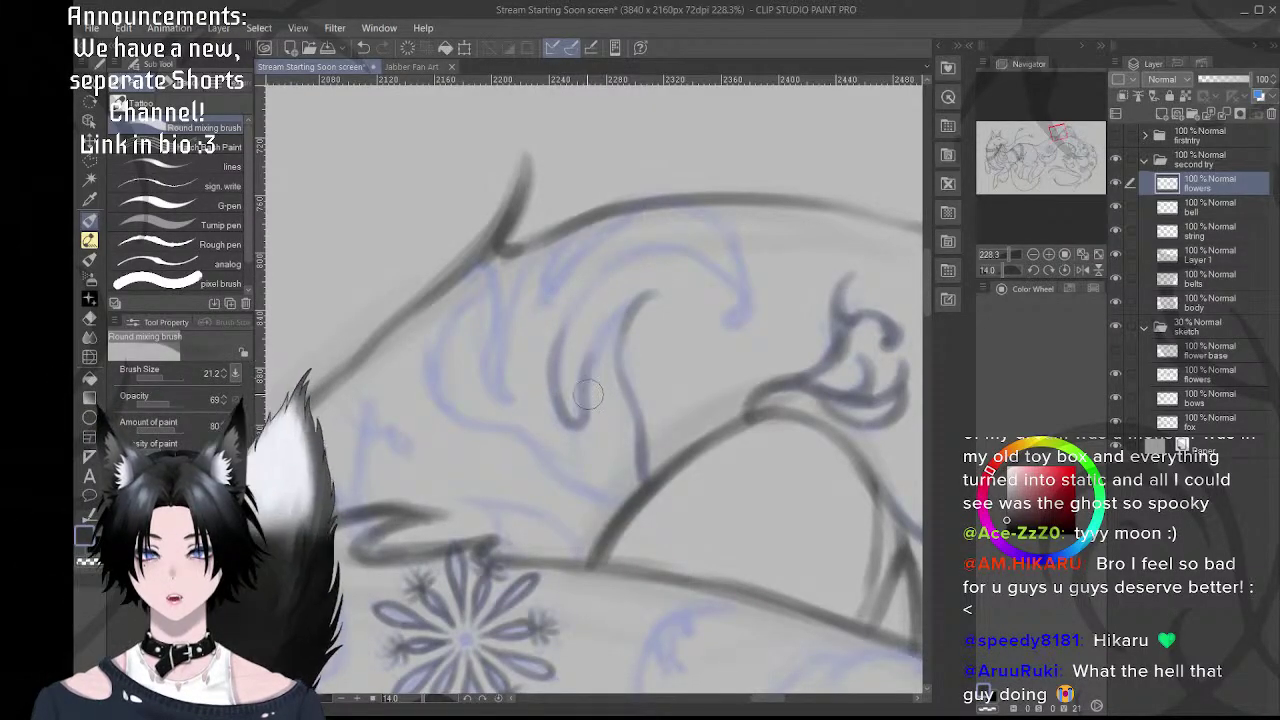
drag(588, 394, 650, 294)
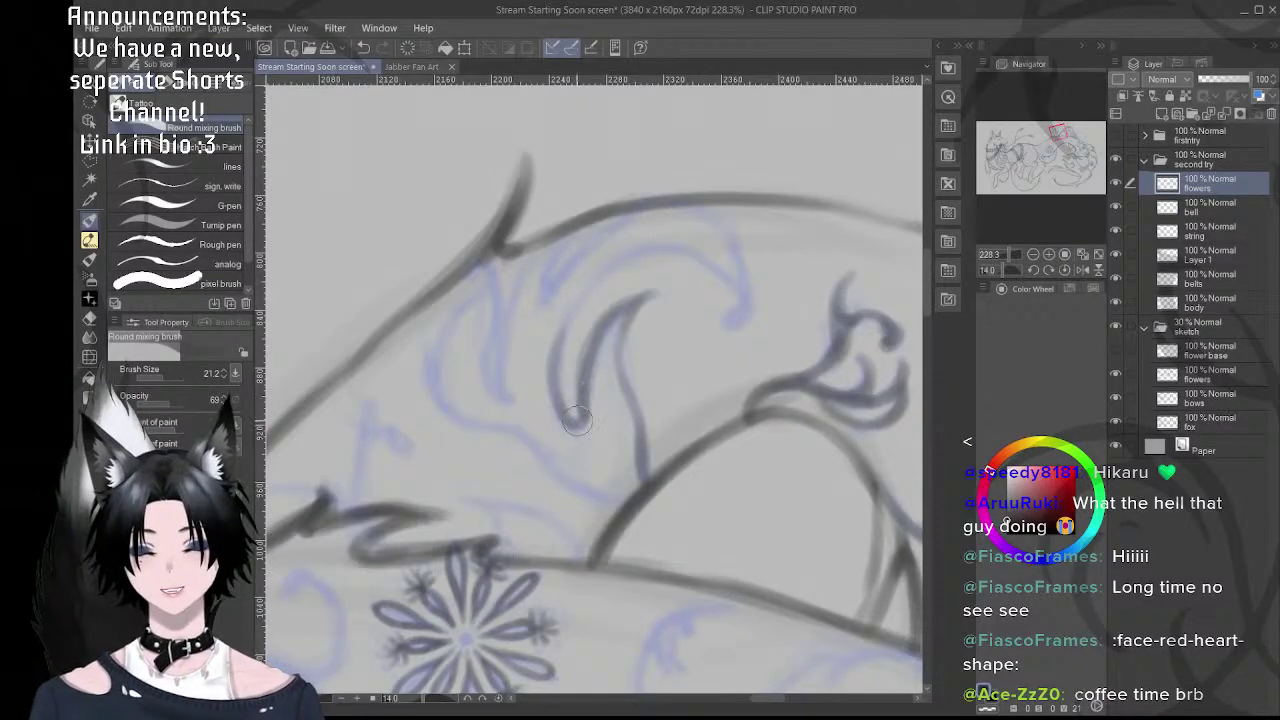
mouse_move(552, 330)
mouse_down()
mouse_move(565, 410)
mouse_move(594, 375)
mouse_up()
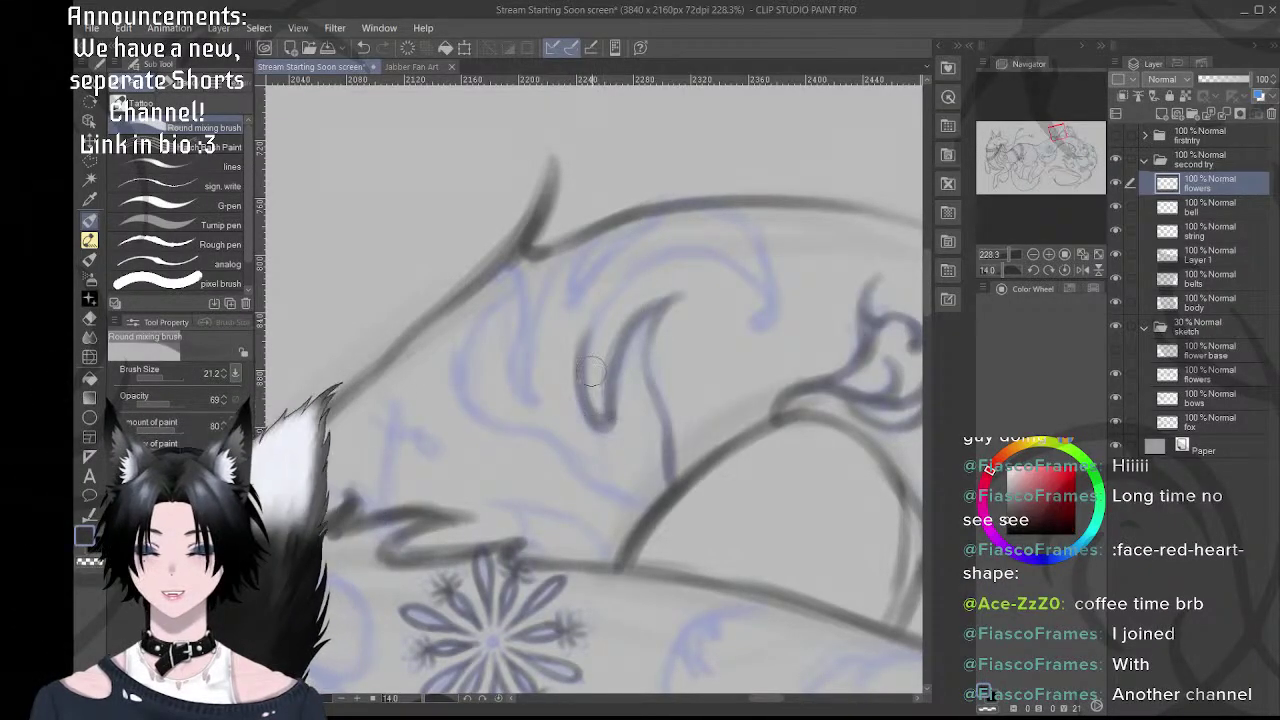
drag(599, 367, 556, 383)
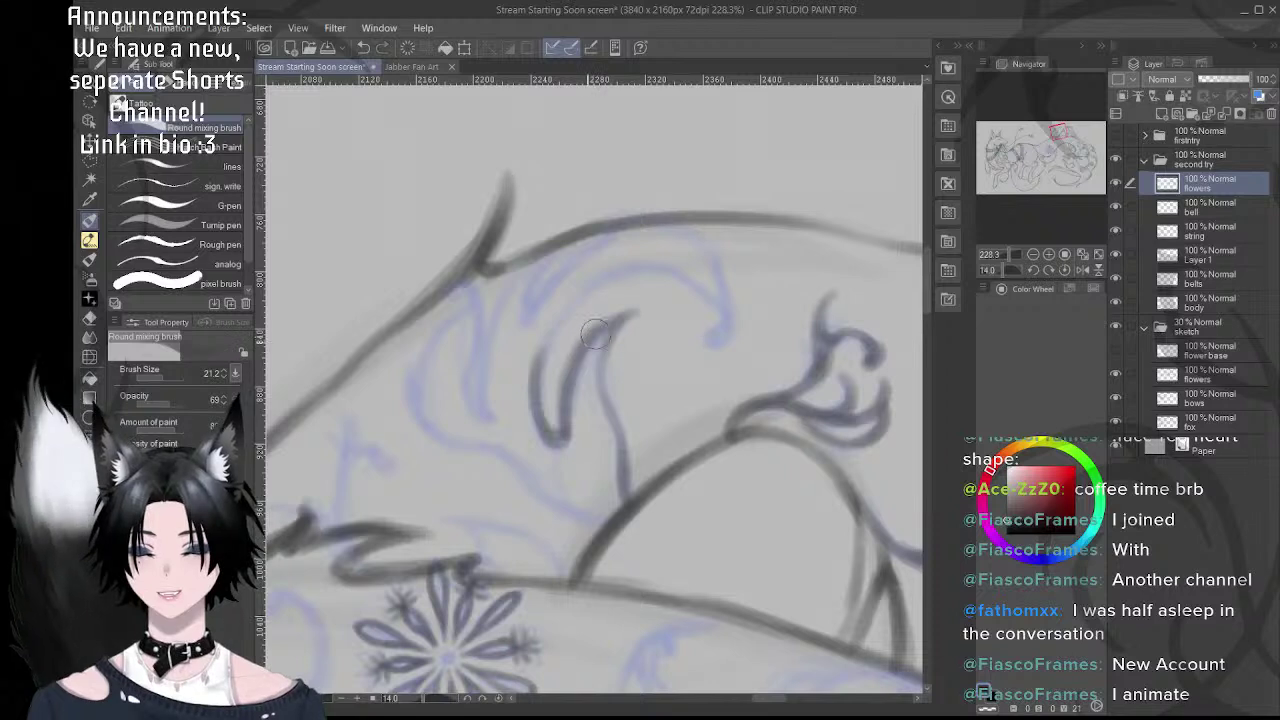
mouse_move(560, 426)
mouse_down()
mouse_move(554, 438)
mouse_move(616, 452)
mouse_up()
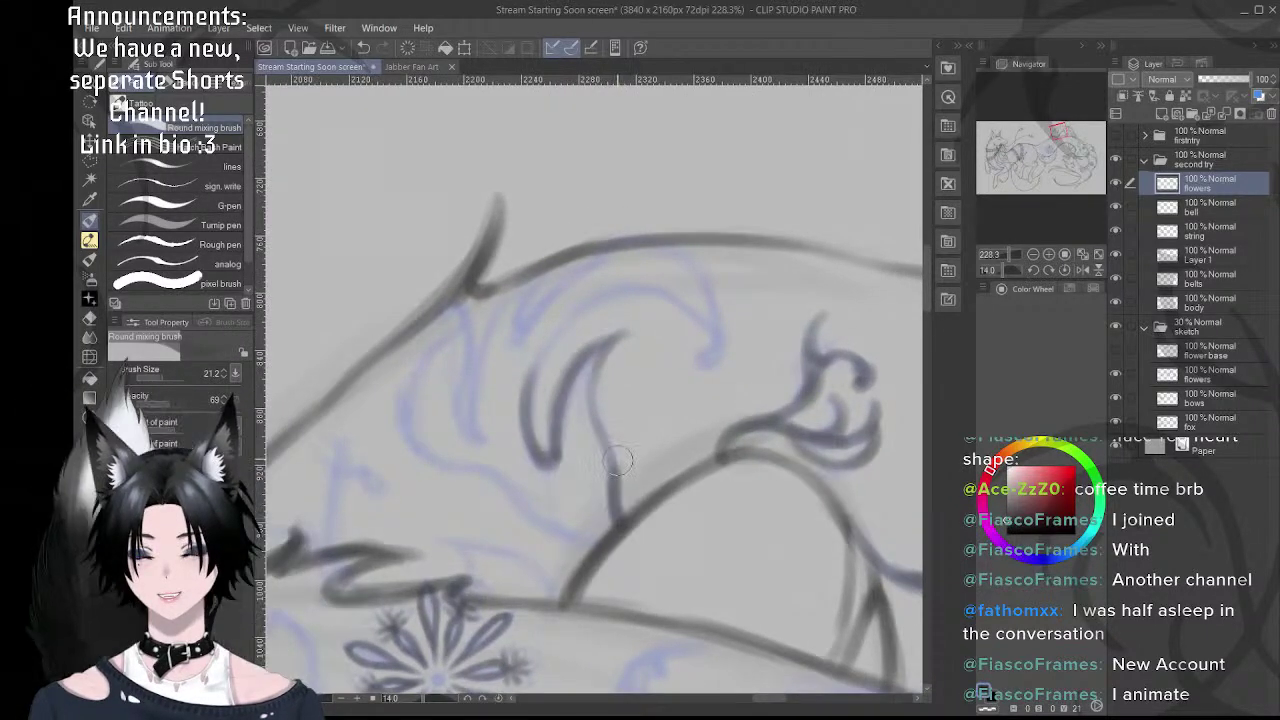
drag(619, 514, 593, 398)
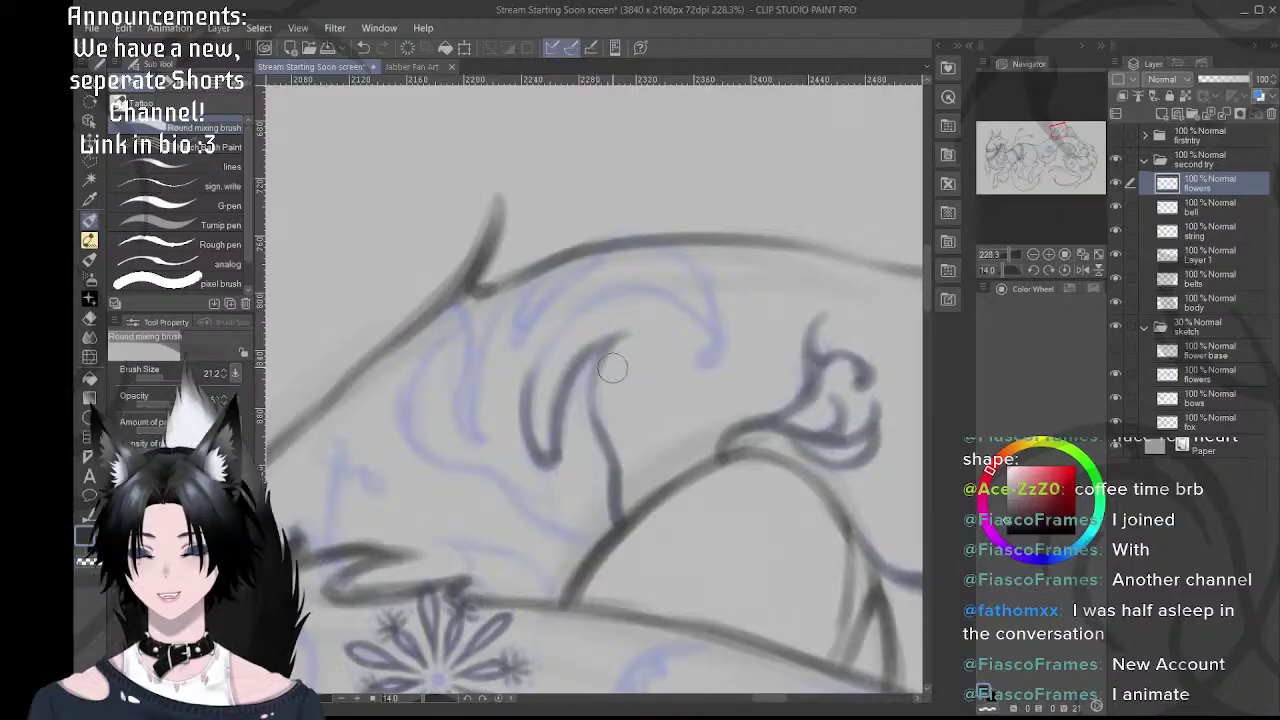
- Ink the large outer curl that sweeps from the crescent leaf over the blue sketch, giving it a thick round end
mouse_move(627, 349)
mouse_down()
mouse_move(649, 371)
mouse_move(643, 257)
mouse_move(567, 244)
mouse_up()
key(shift+space)
drag(565, 339, 591, 371)
drag(628, 478, 594, 409)
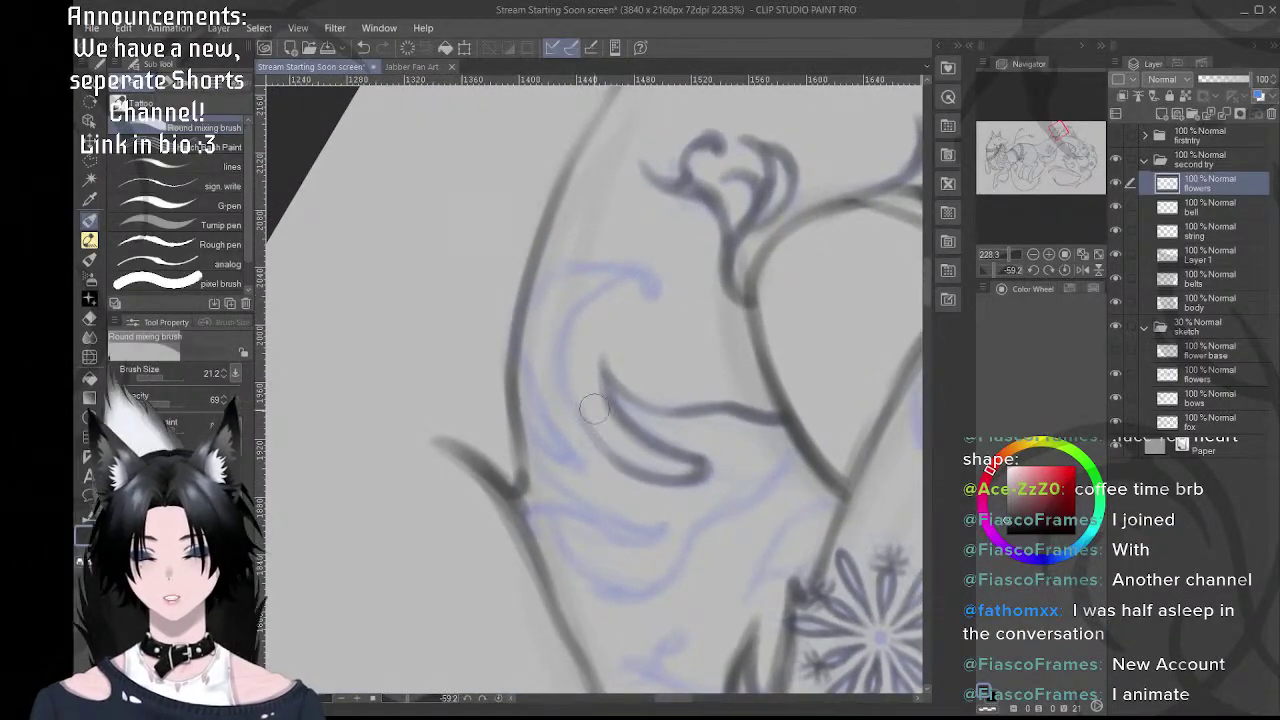
mouse_move(626, 465)
mouse_down()
mouse_move(562, 367)
mouse_move(570, 315)
mouse_move(593, 432)
mouse_move(575, 402)
mouse_move(610, 281)
mouse_move(575, 338)
mouse_move(588, 294)
mouse_move(610, 302)
mouse_move(594, 294)
mouse_move(567, 355)
mouse_move(571, 315)
mouse_move(630, 293)
mouse_move(604, 293)
mouse_move(613, 280)
mouse_move(635, 284)
mouse_move(623, 275)
mouse_move(629, 291)
mouse_move(561, 352)
mouse_move(630, 263)
mouse_move(607, 289)
mouse_up()
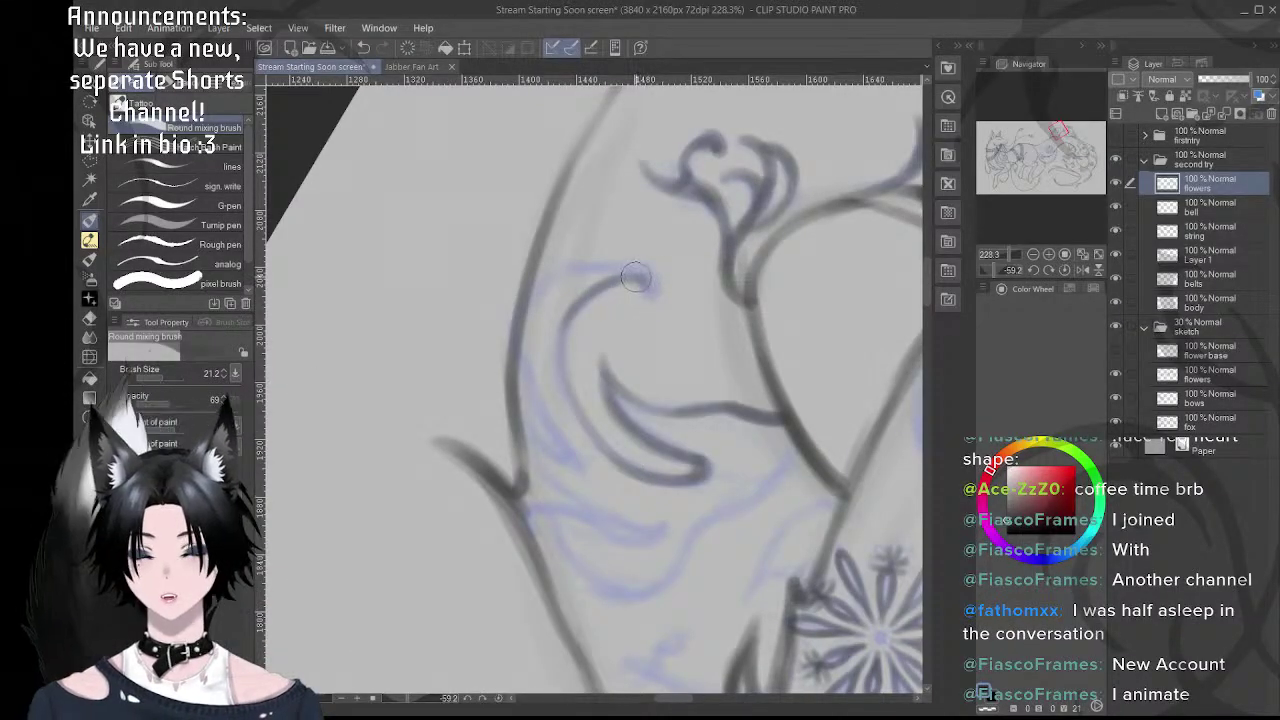
drag(647, 292, 624, 334)
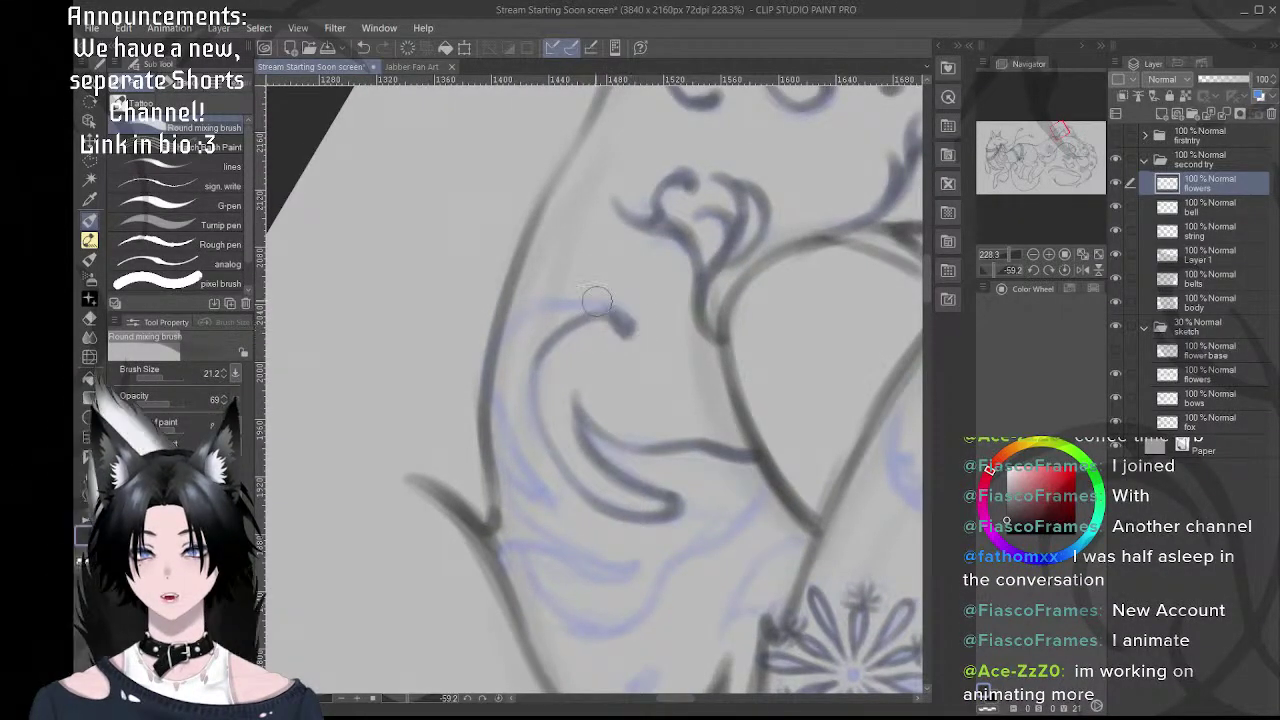
drag(585, 336, 614, 316)
- Ink the narrow pointed leaf between the large curl and the tail's outer outline, next to the fur spike
drag(566, 434, 594, 423)
key(r)
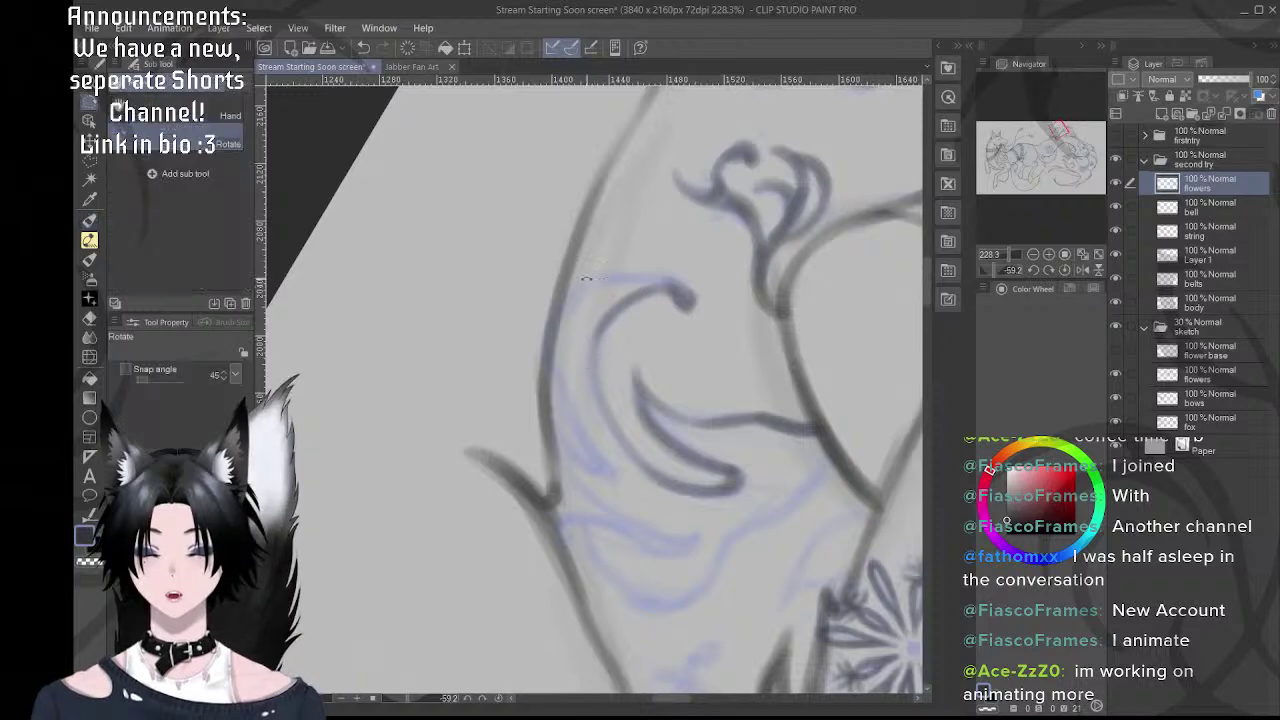
drag(587, 278, 640, 283)
drag(563, 437, 579, 425)
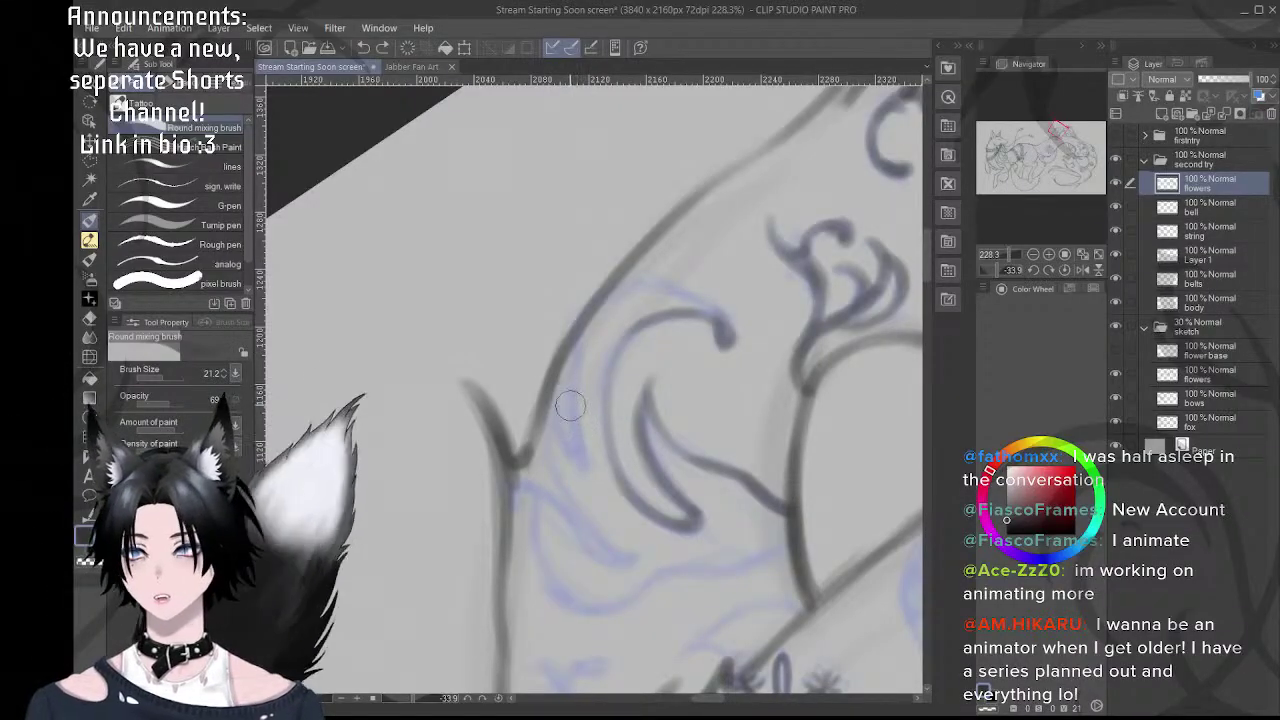
drag(578, 398, 566, 412)
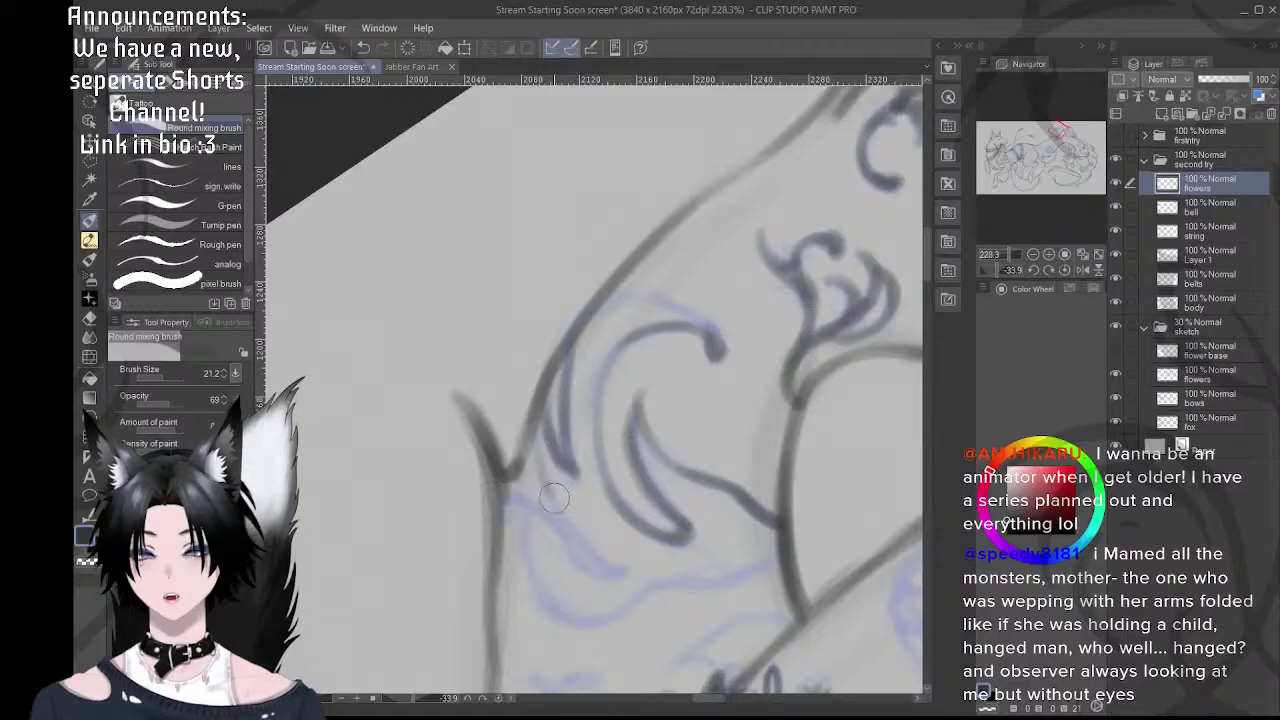
drag(543, 425, 555, 510)
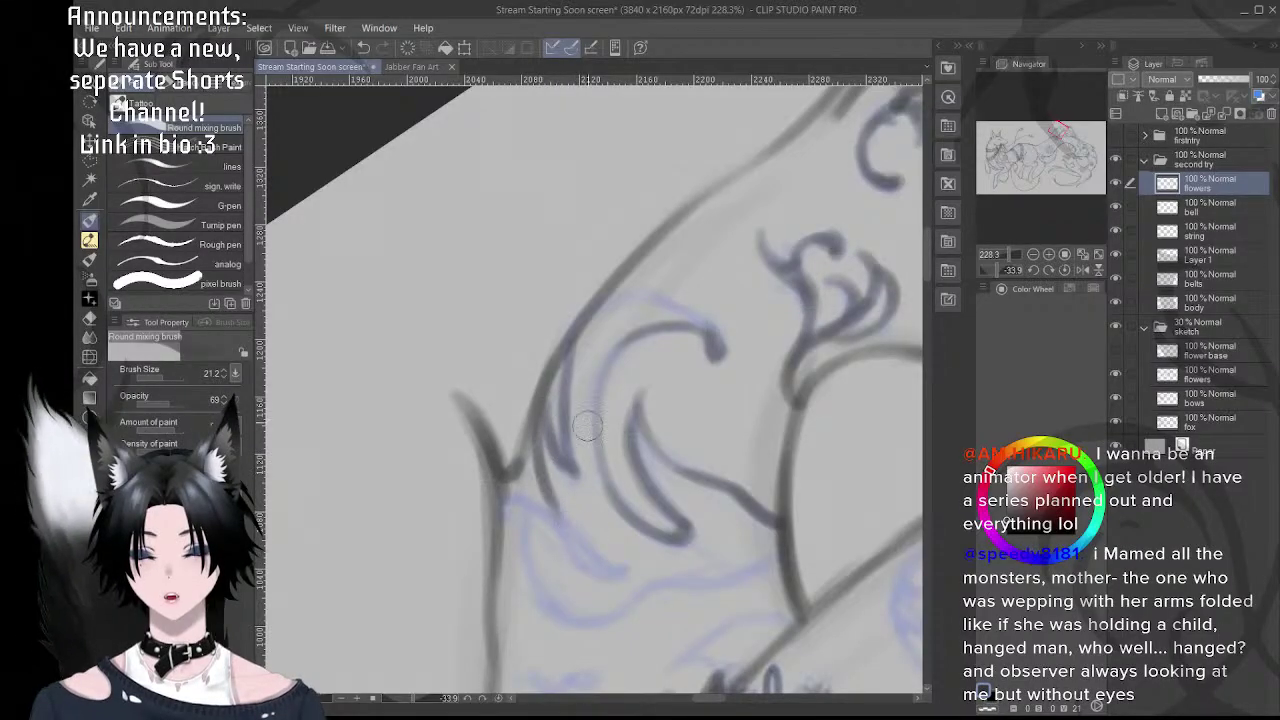
drag(579, 310, 691, 323)
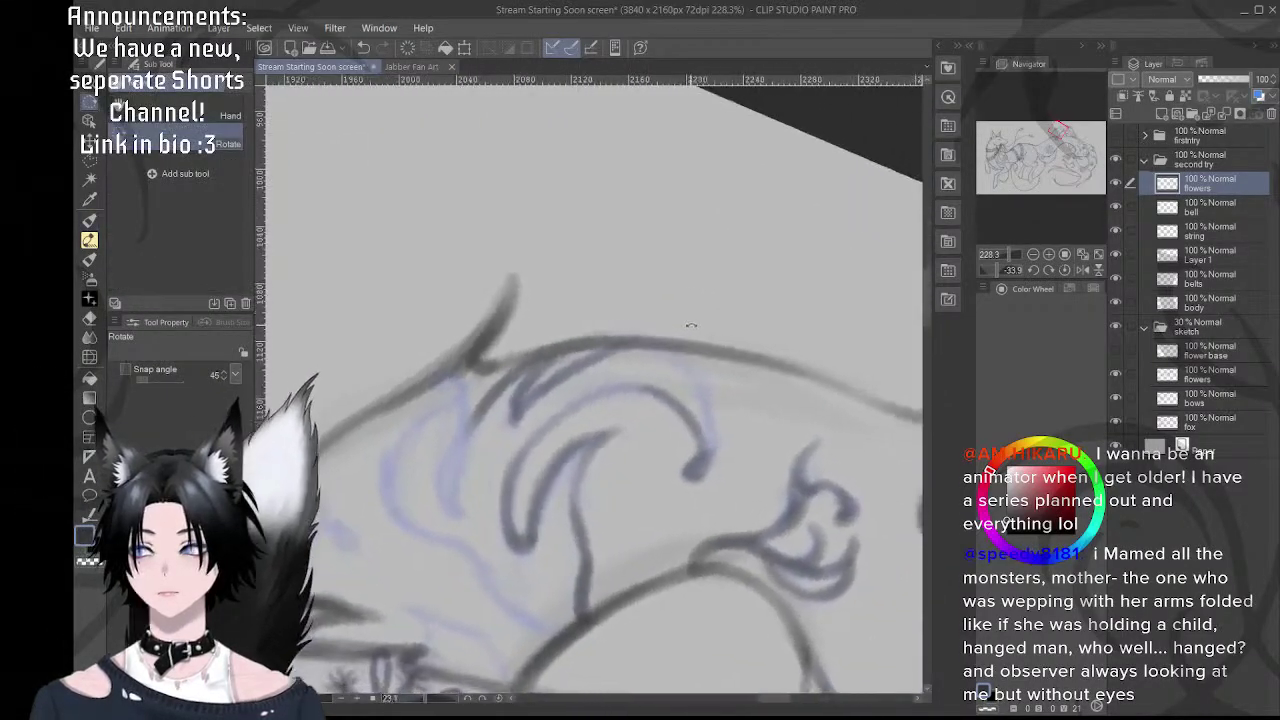
drag(611, 438, 666, 365)
drag(529, 383, 601, 373)
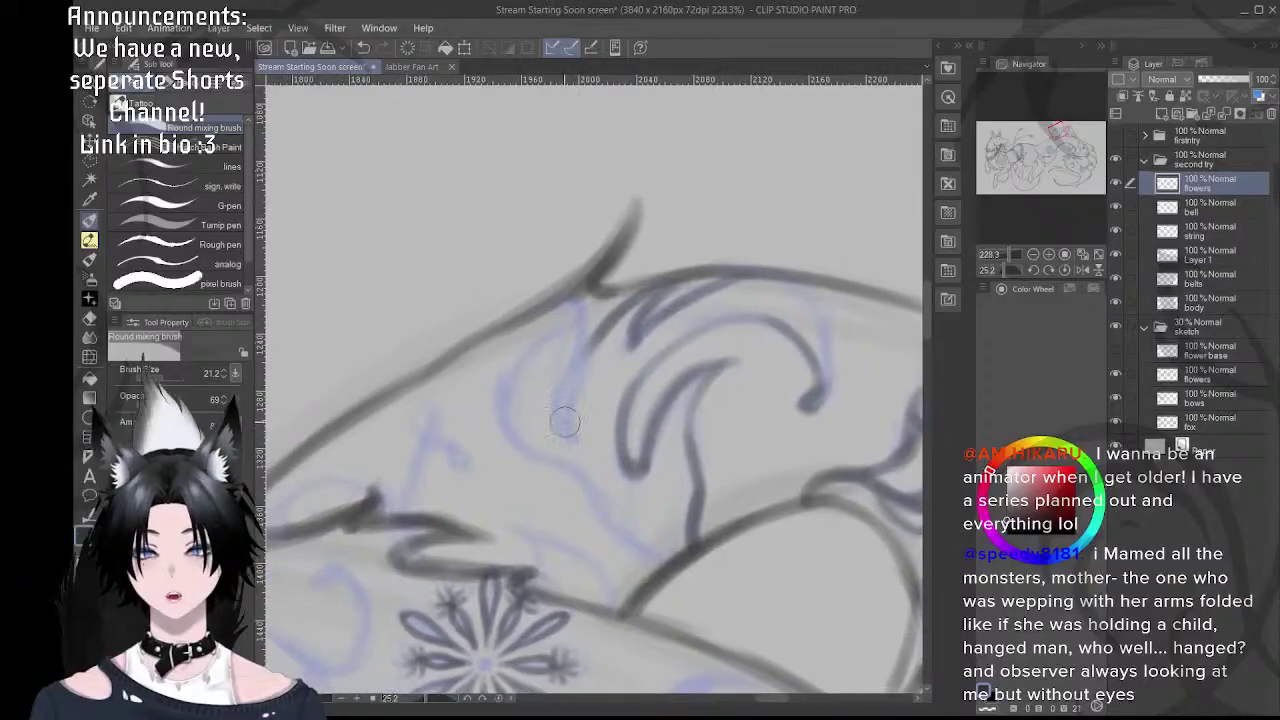
- Ink the small pointed inner leaf with a rounded tip that hangs below the fur spike on the tail's outer outline
mouse_move(566, 418)
mouse_down()
mouse_move(579, 364)
mouse_move(584, 382)
mouse_move(596, 336)
mouse_move(575, 434)
mouse_up()
drag(552, 376, 575, 434)
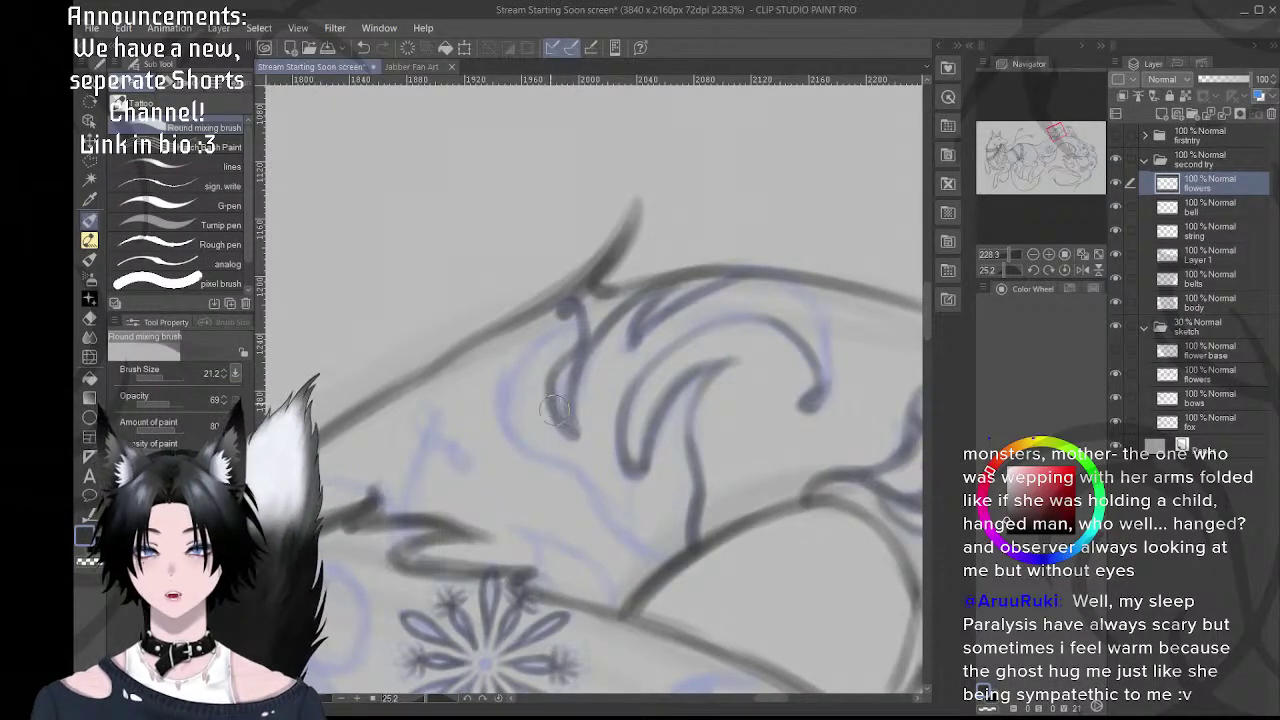
drag(549, 386, 587, 364)
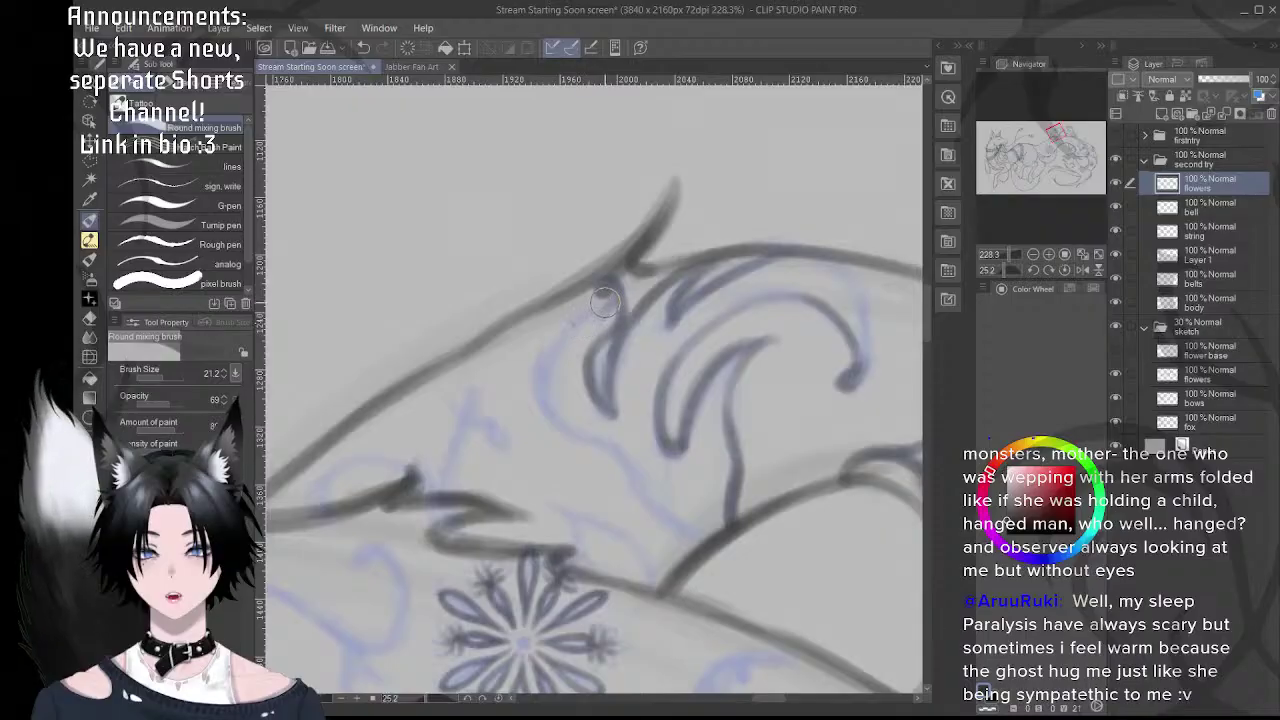
- Ink the C-shaped outer curve around the small pointed leaf, starting from its rounded tip and following the blue sketch
mouse_move(547, 377)
mouse_down()
mouse_move(555, 408)
mouse_move(538, 360)
mouse_move(547, 343)
mouse_move(571, 431)
mouse_up()
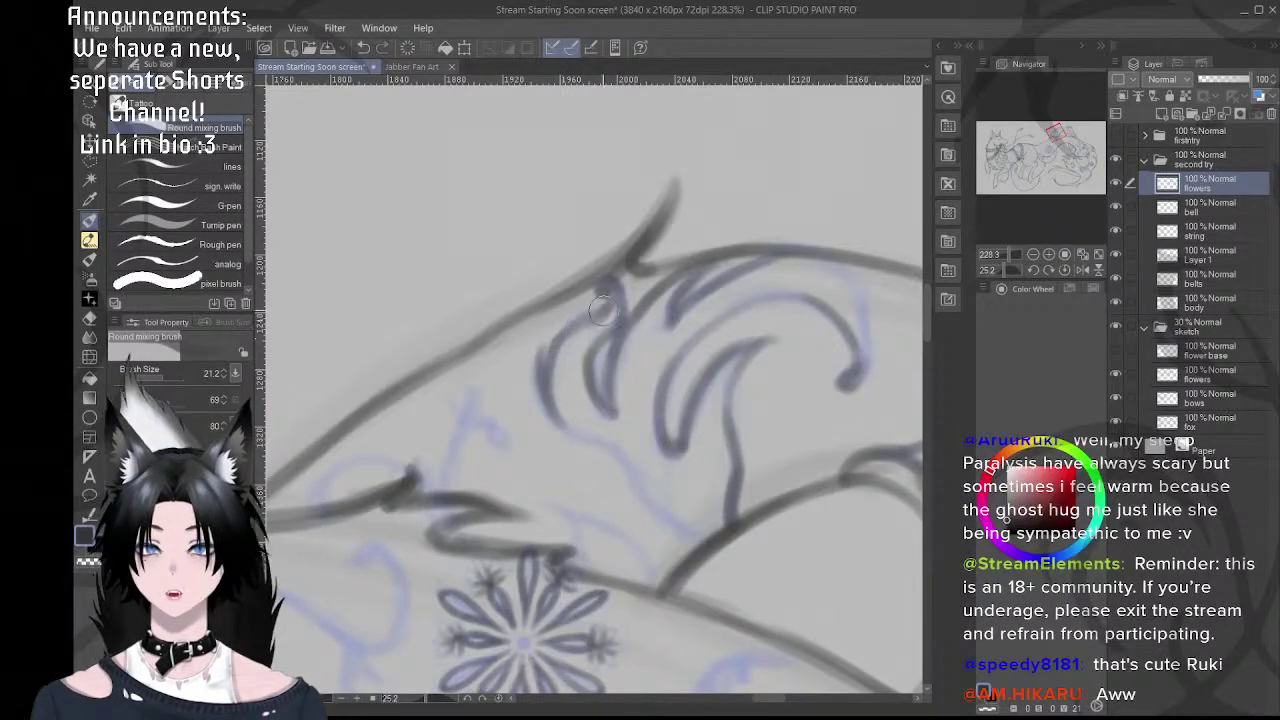
drag(574, 331, 553, 357)
drag(575, 418, 543, 399)
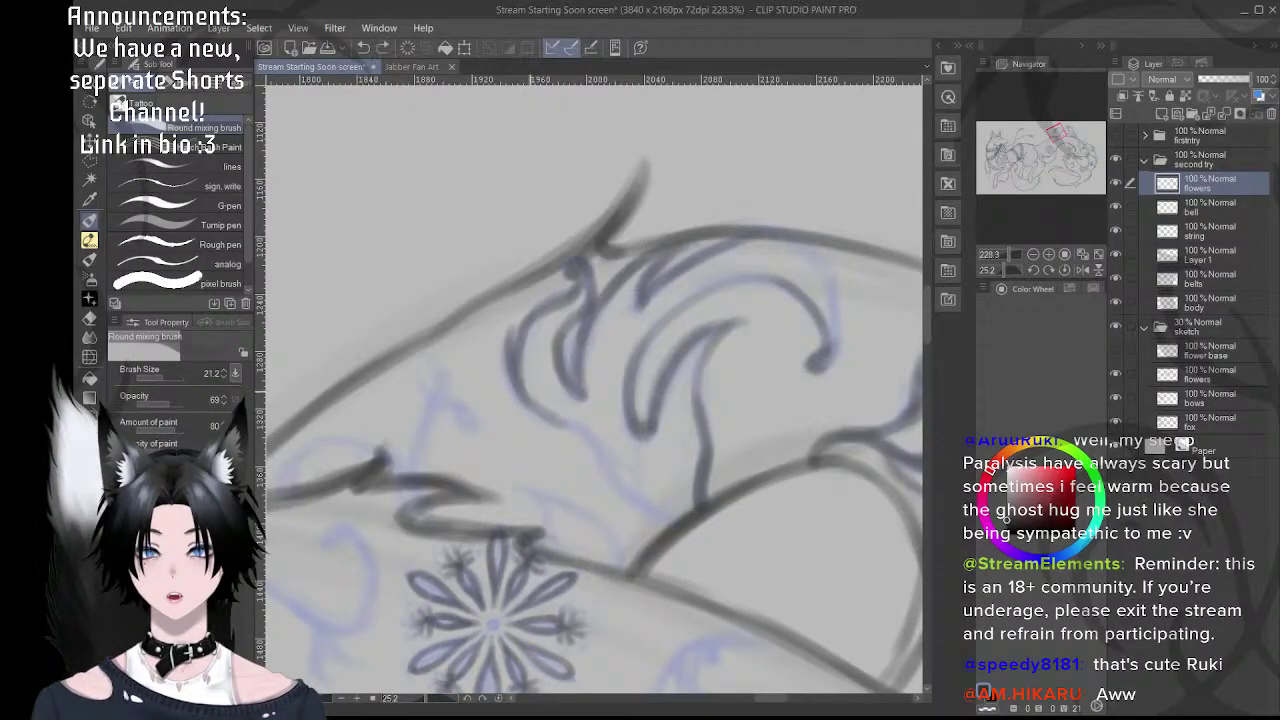
drag(517, 378, 556, 425)
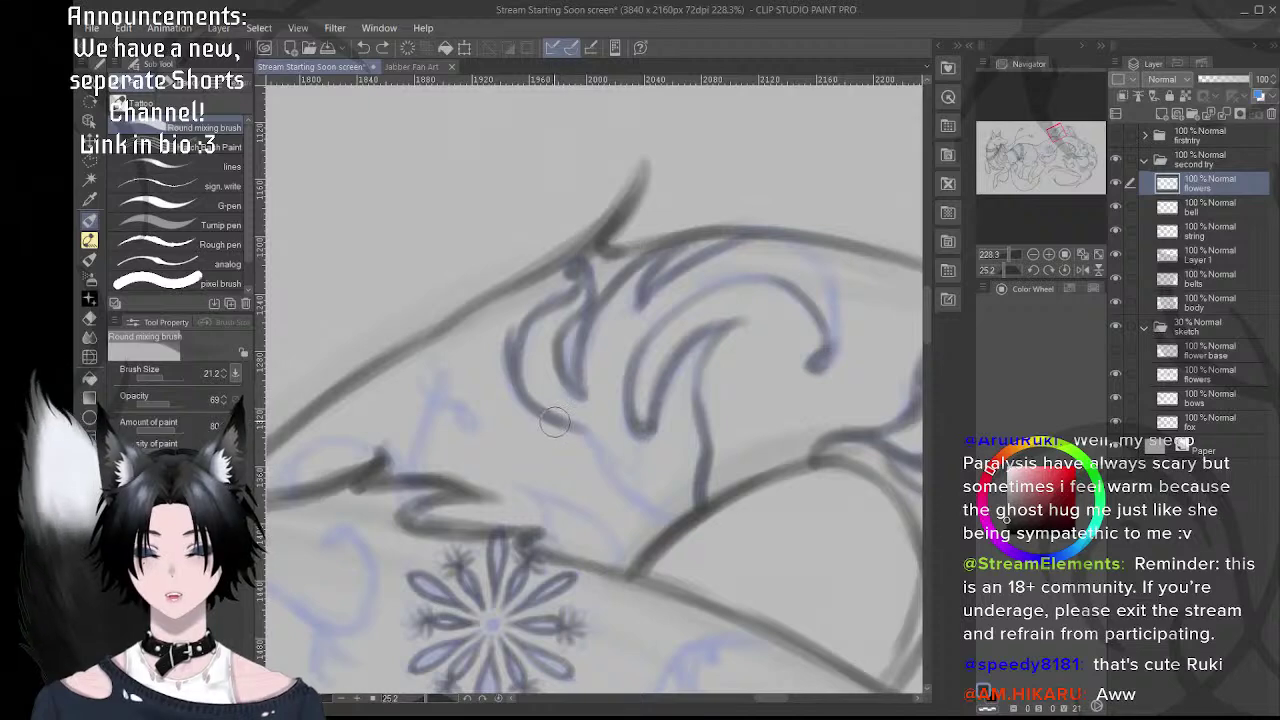
- Extend the C-shaped curve into a wavy stem that reaches the tail loop's edge beside the S-shaped stem
drag(617, 457, 591, 439)
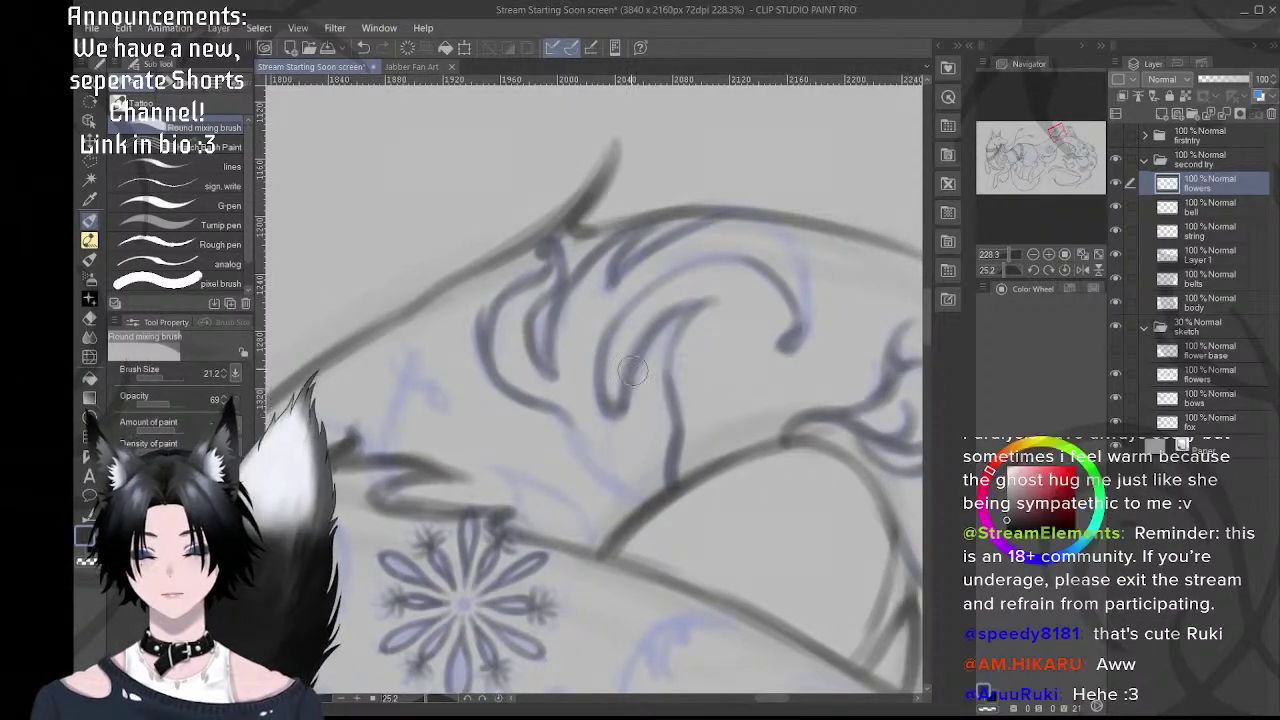
key(r)
drag(612, 285, 650, 285)
key(p)
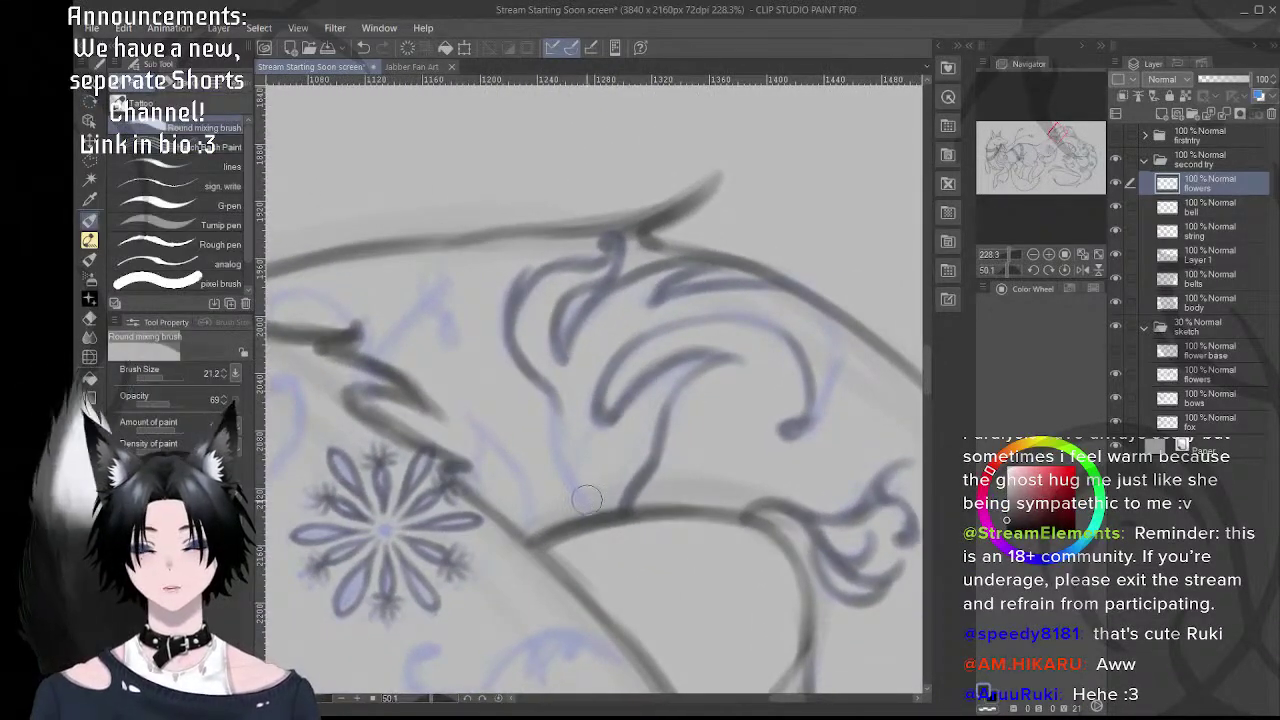
drag(576, 394, 588, 384)
mouse_move(589, 470)
mouse_down()
mouse_move(604, 512)
mouse_move(551, 366)
mouse_move(600, 490)
mouse_up()
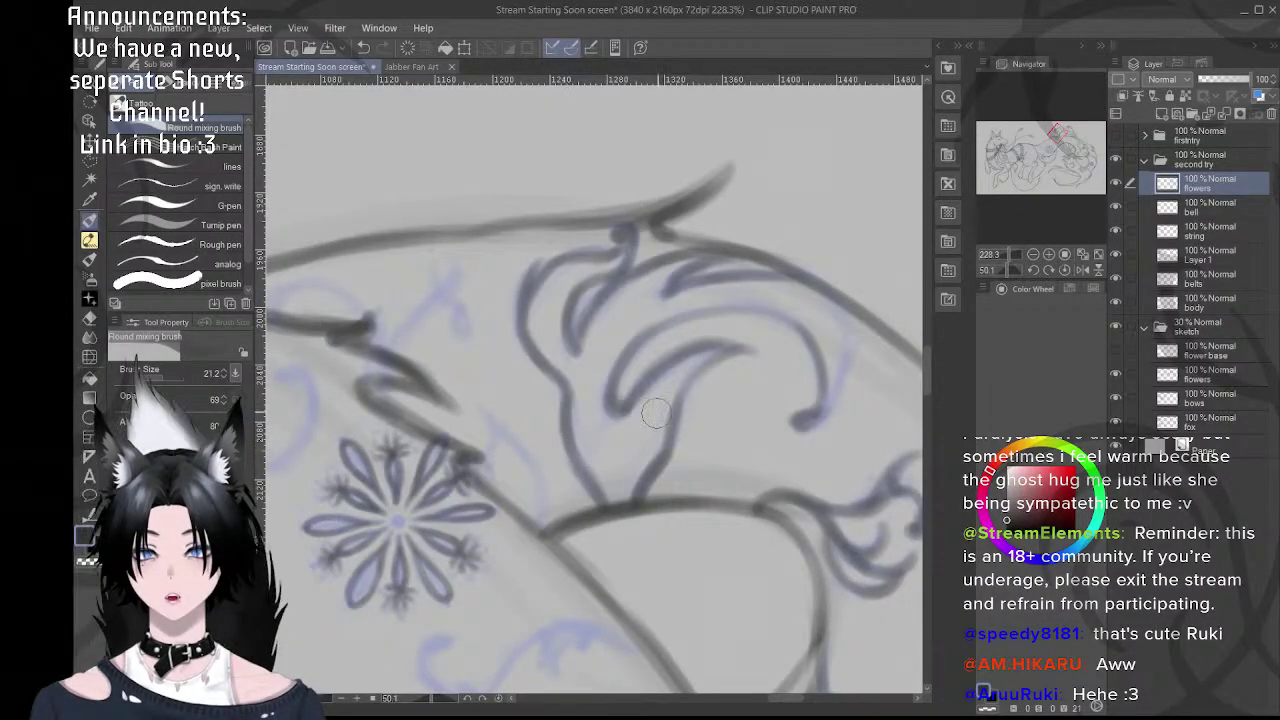
- Ink the second edge of the large curl, arching from its thick round end back to the tail's outer outline
key(r)
drag(788, 360, 580, 193)
drag(540, 278, 603, 380)
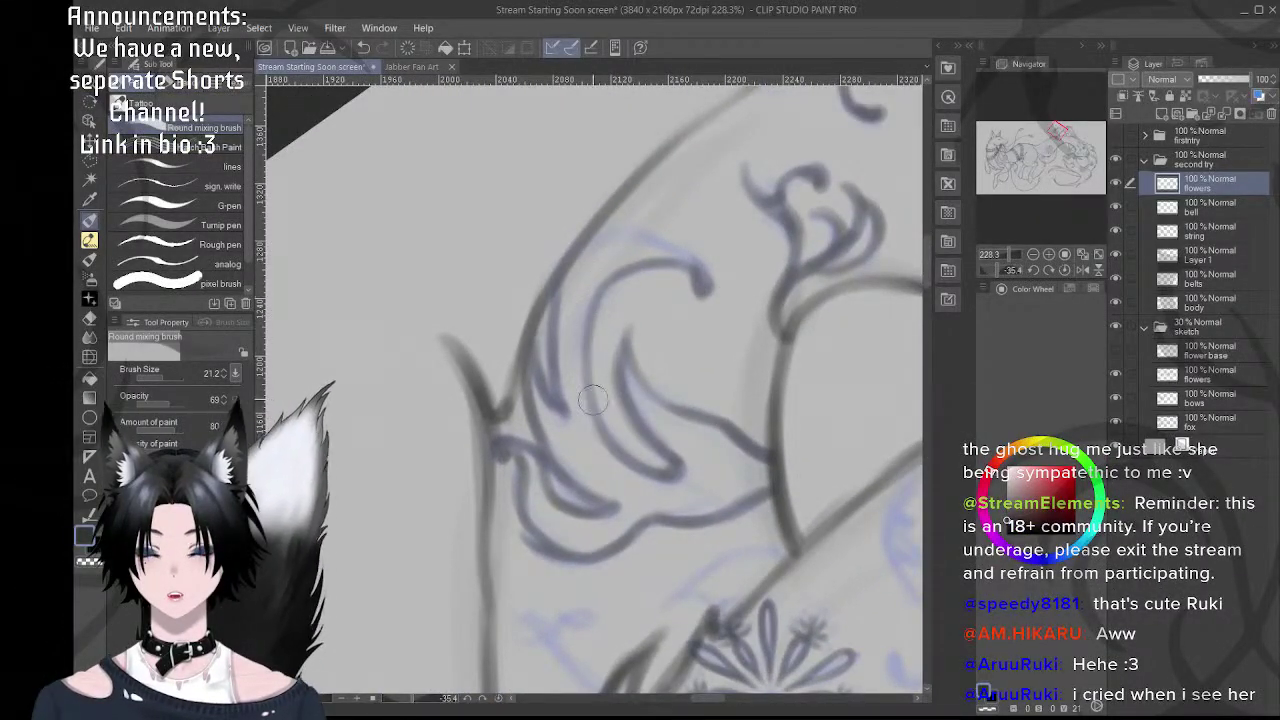
key(r)
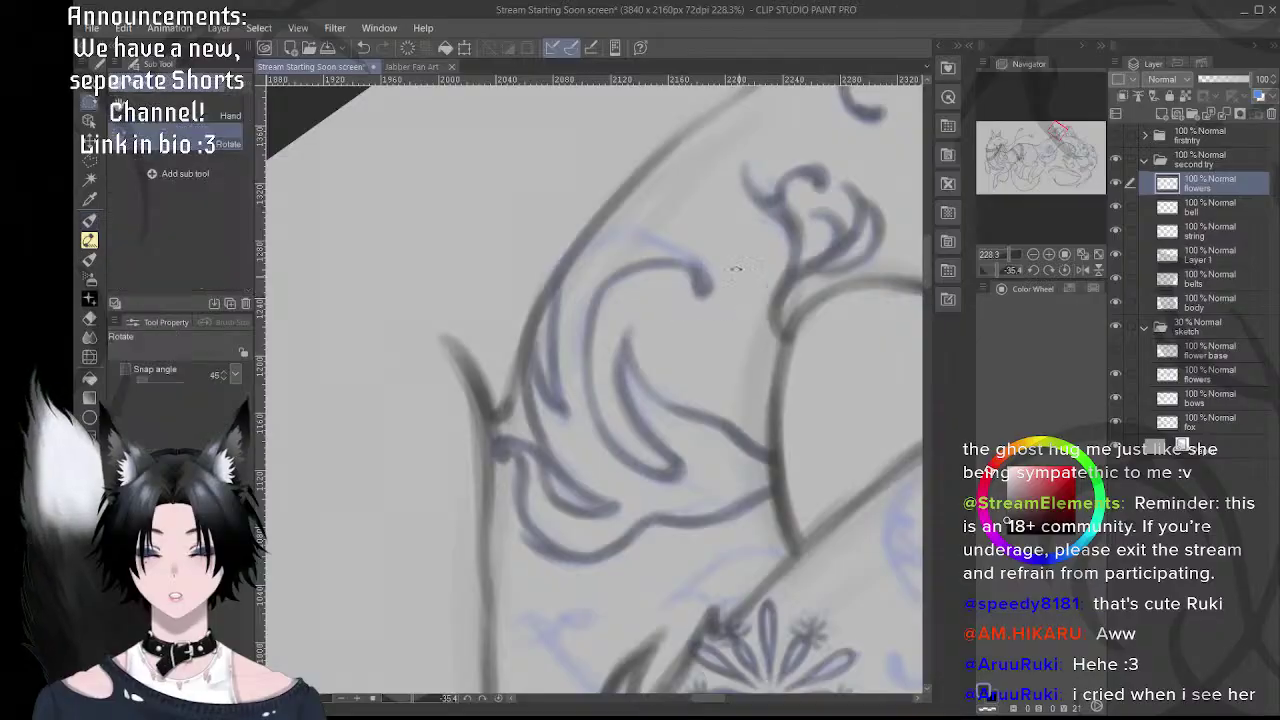
mouse_move(734, 266)
mouse_down()
mouse_move(574, 183)
mouse_move(500, 305)
mouse_move(572, 370)
mouse_up()
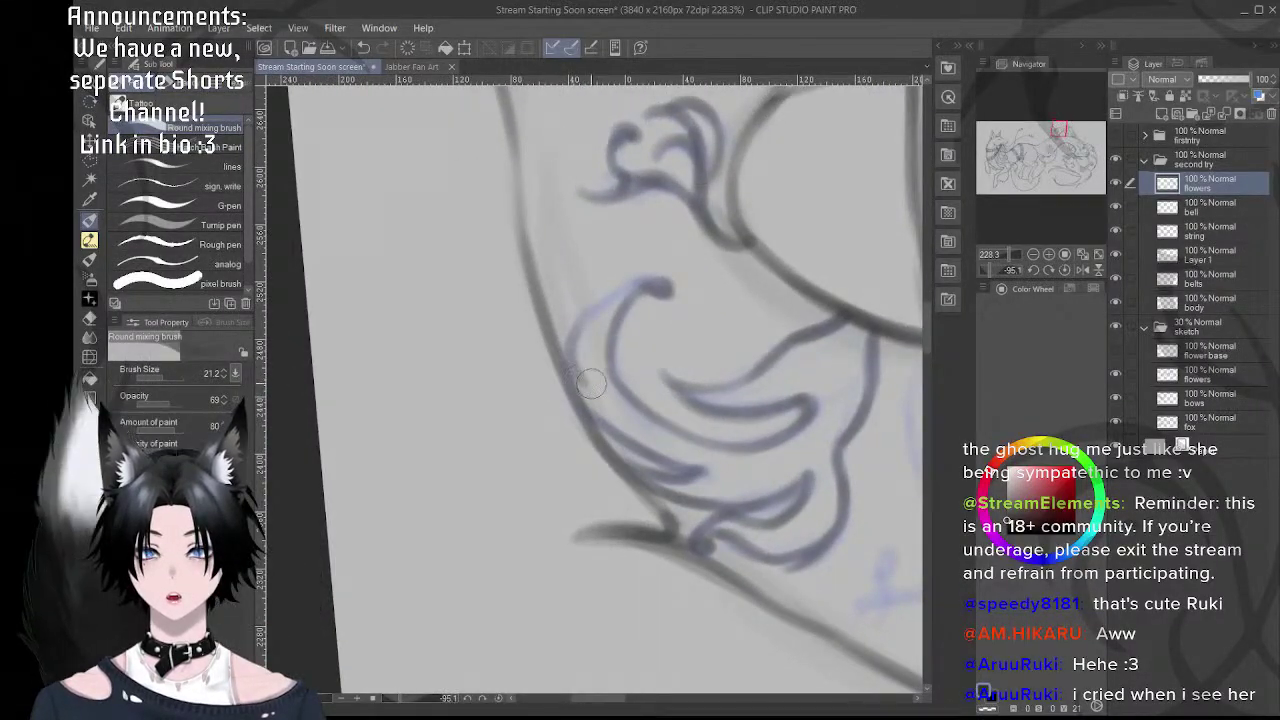
key(r)
mouse_move(704, 310)
mouse_down()
mouse_move(700, 251)
mouse_move(660, 250)
mouse_up()
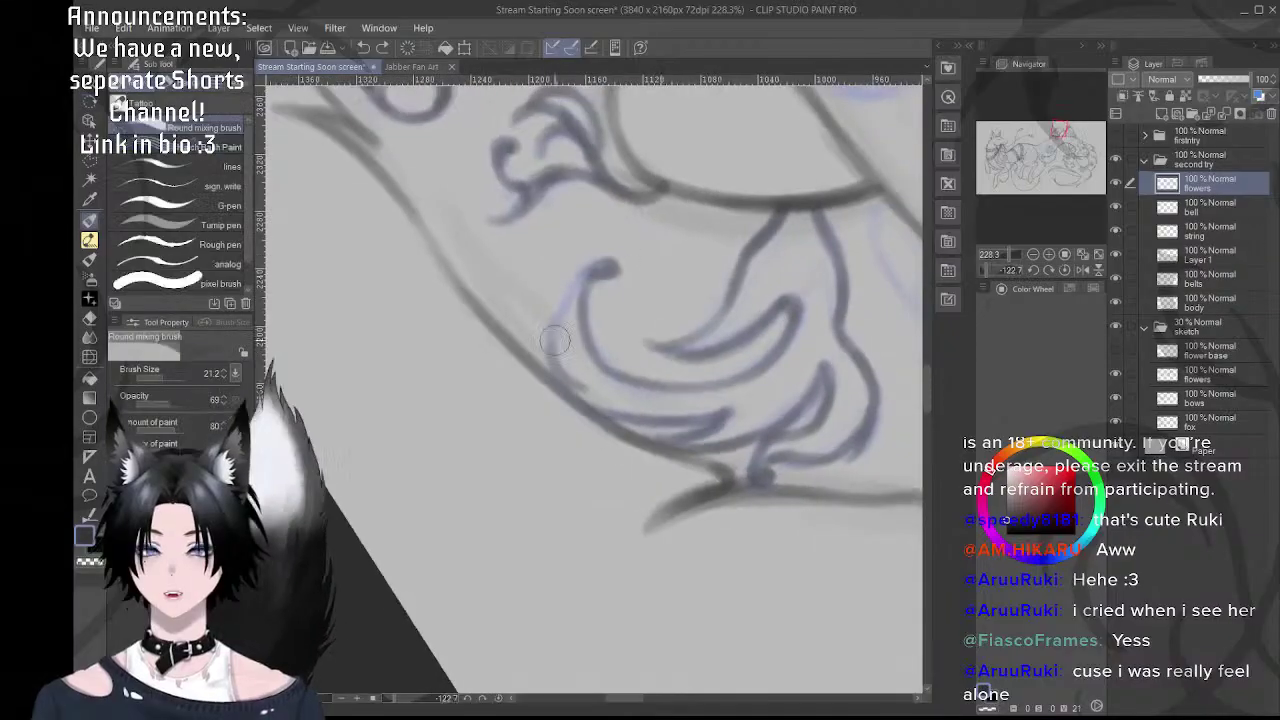
drag(555, 342, 608, 348)
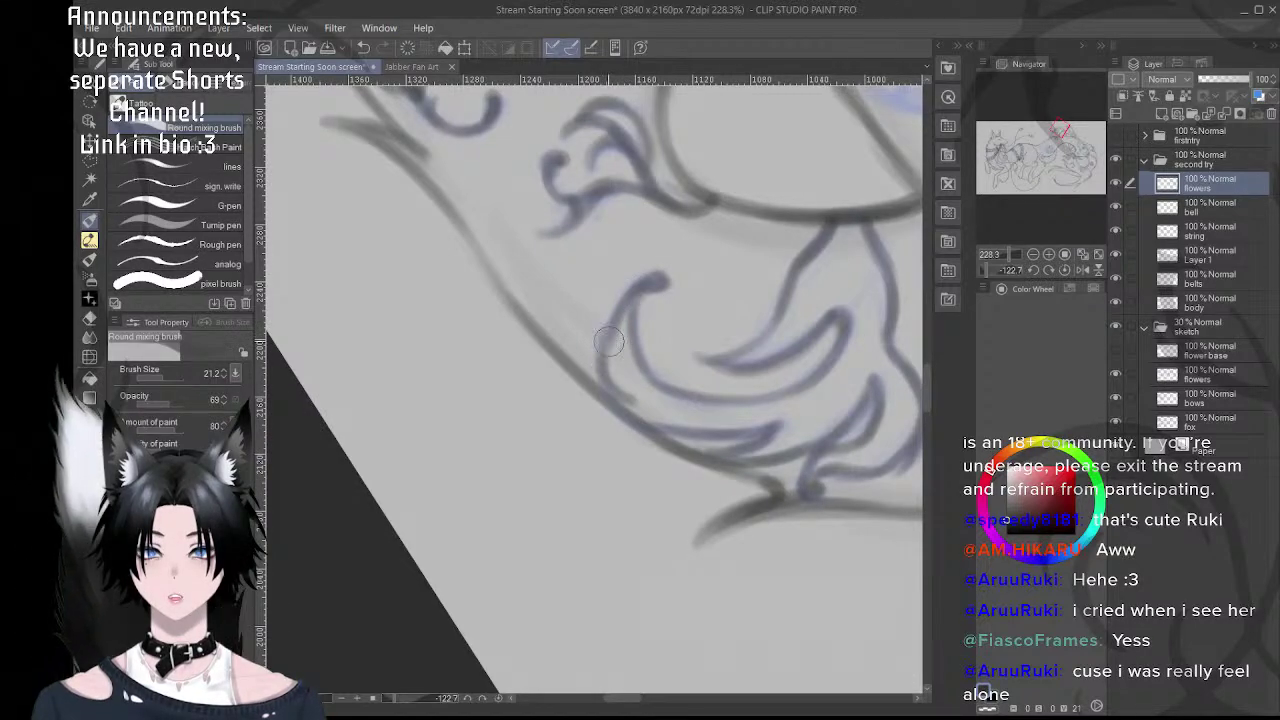
key(r)
drag(717, 243, 728, 410)
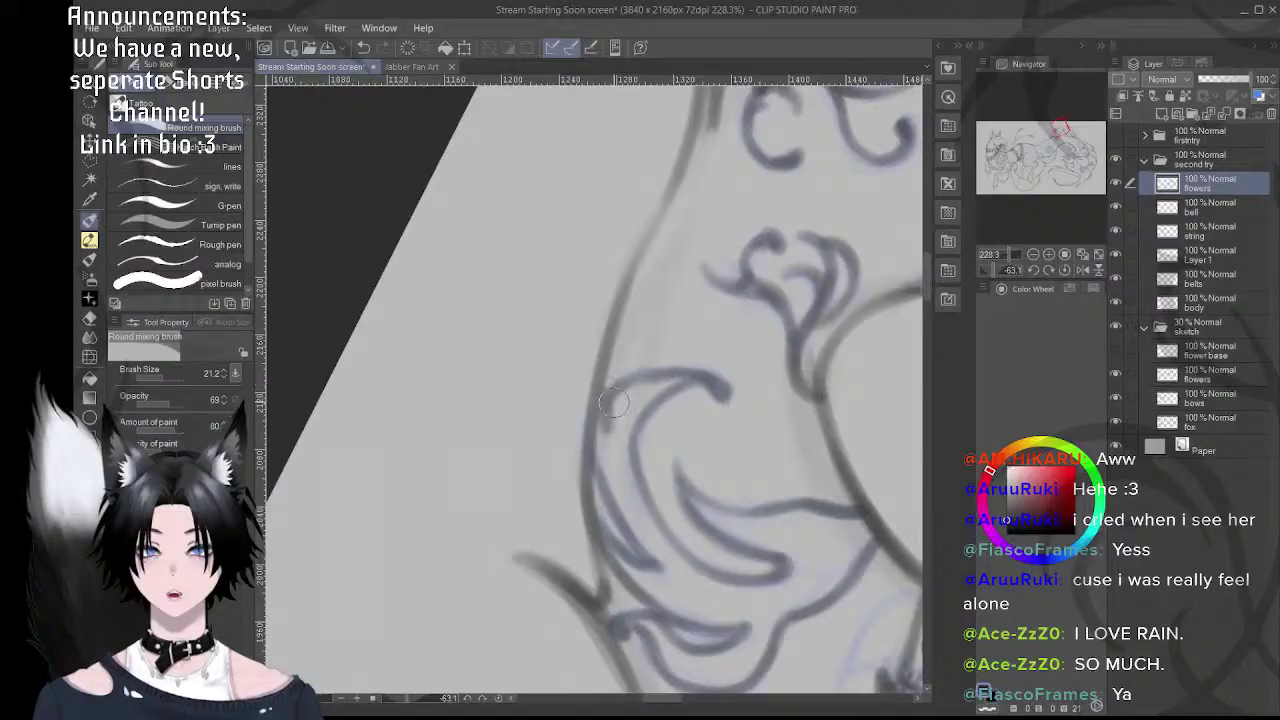
- Ink the short arched stem with a curled tip and small round scroll between the tail loop's corner and the snowflake flower
scroll(605, 405, down, 4)
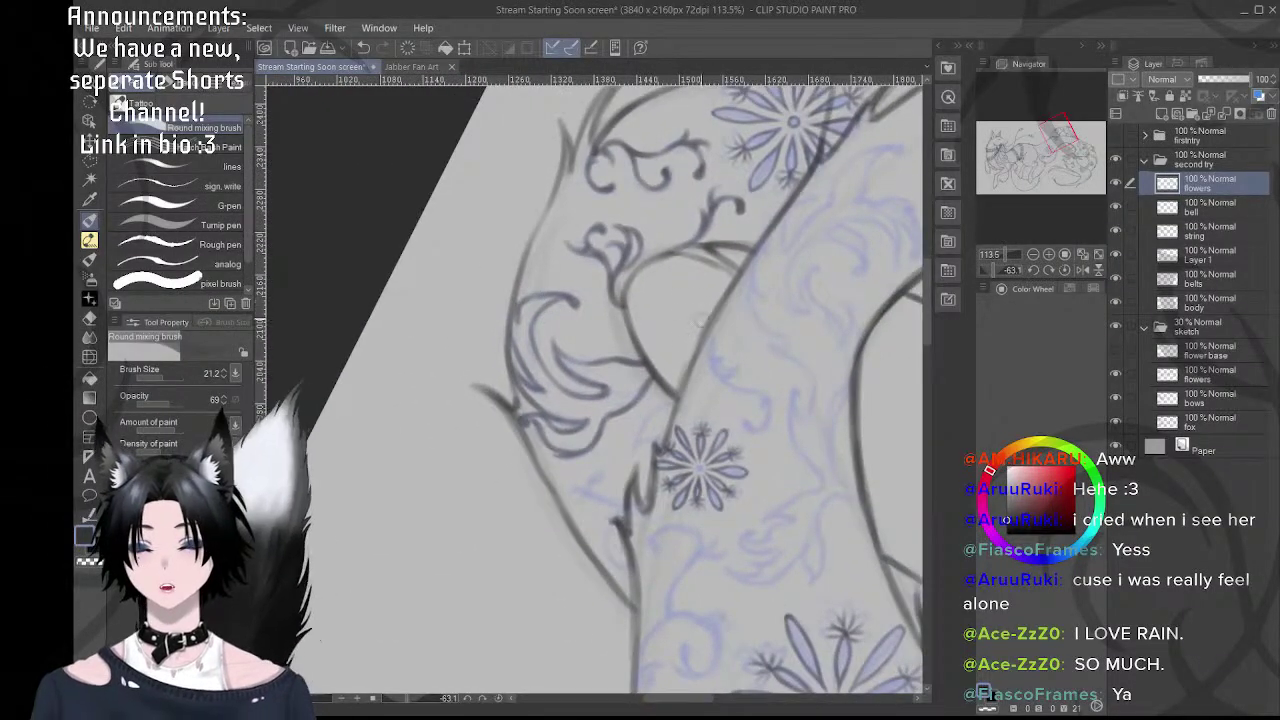
mouse_move(591, 305)
mouse_down()
mouse_move(620, 300)
mouse_move(644, 325)
mouse_up()
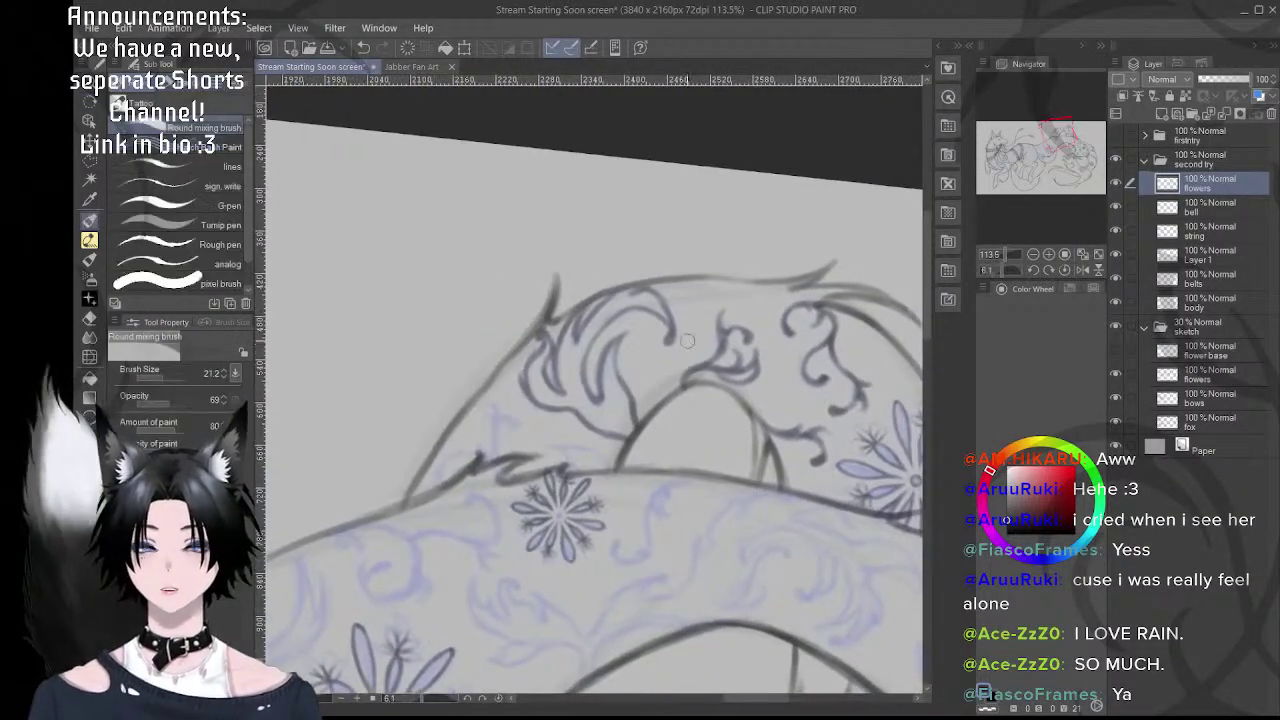
scroll(557, 355, up, 4)
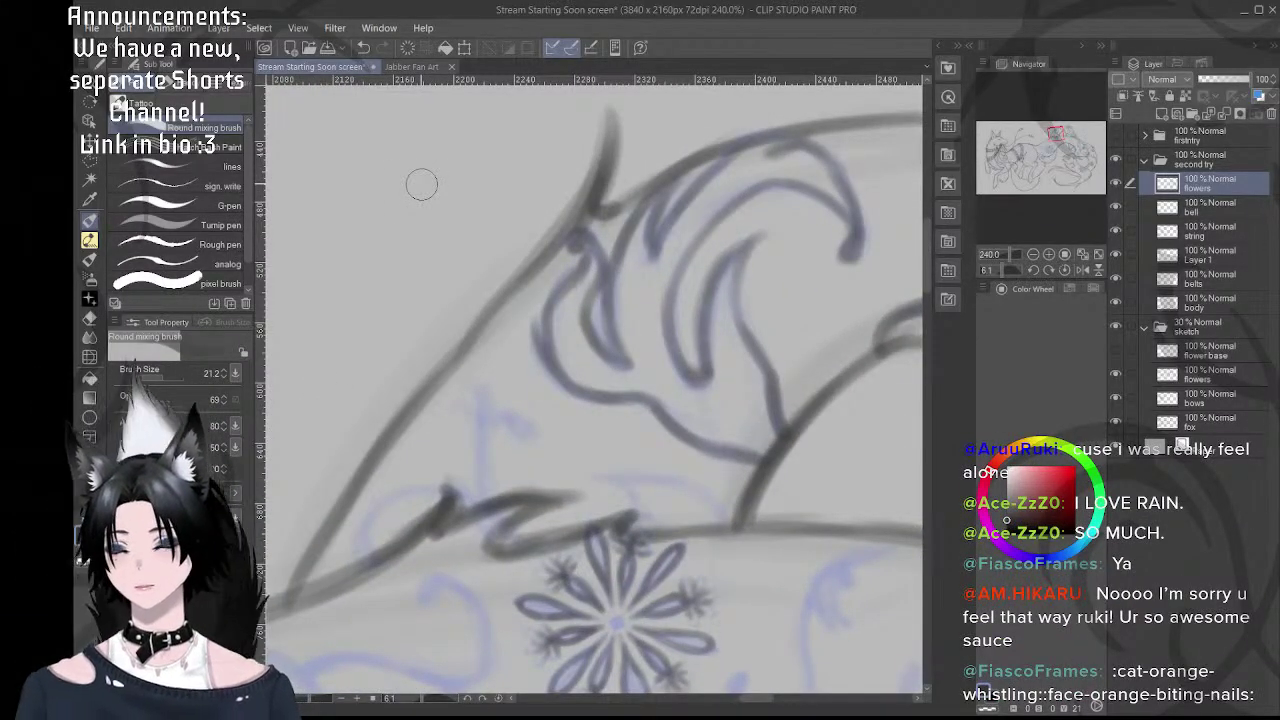
key(r)
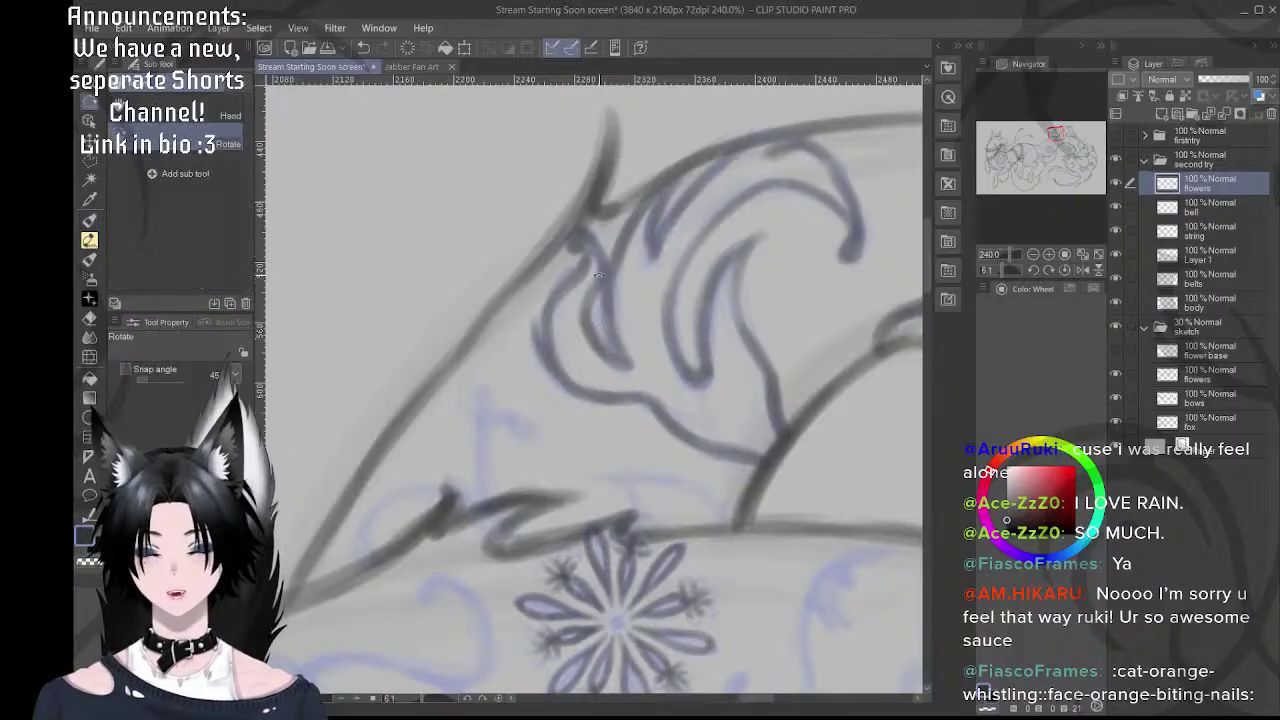
drag(610, 275, 719, 308)
drag(569, 504, 614, 394)
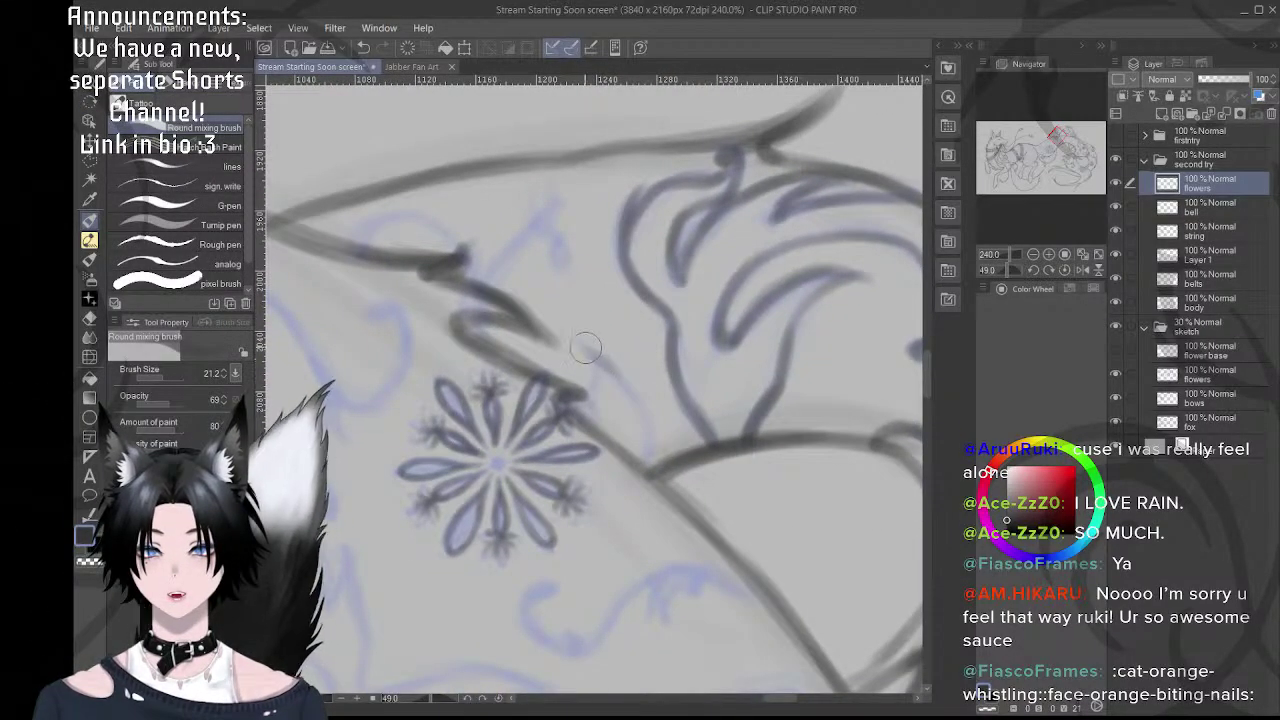
mouse_move(587, 349)
mouse_down()
mouse_move(640, 404)
mouse_move(642, 464)
mouse_move(649, 419)
mouse_move(647, 459)
mouse_up()
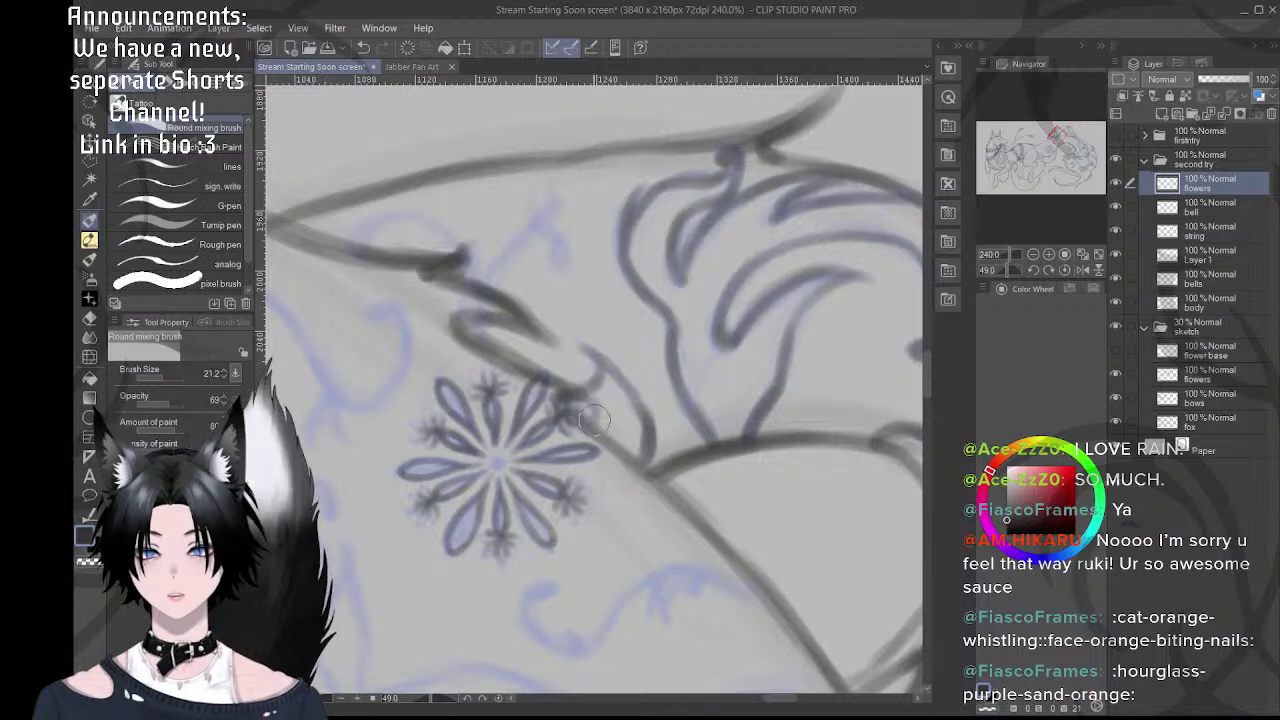
drag(595, 418, 578, 398)
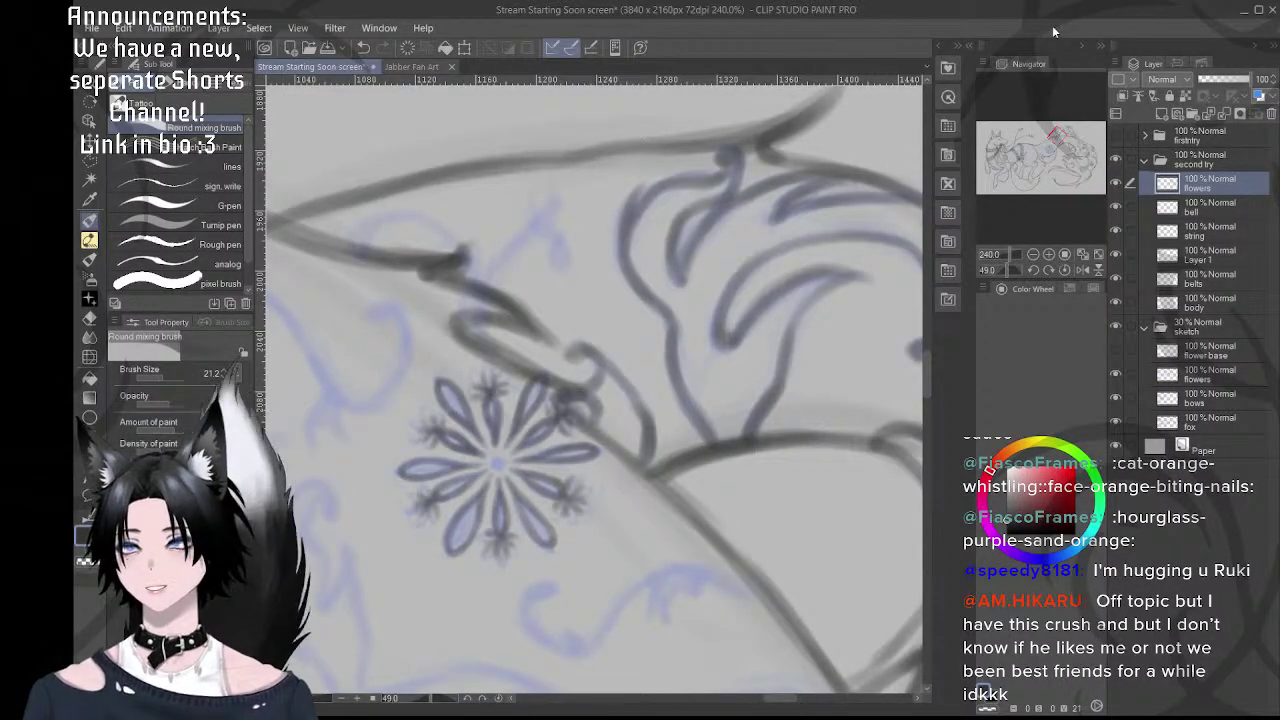
- Compare the whole unrotated line drawing with the coloured version by temporarily showing the firsttry folder
scroll(751, 363, down, 10)
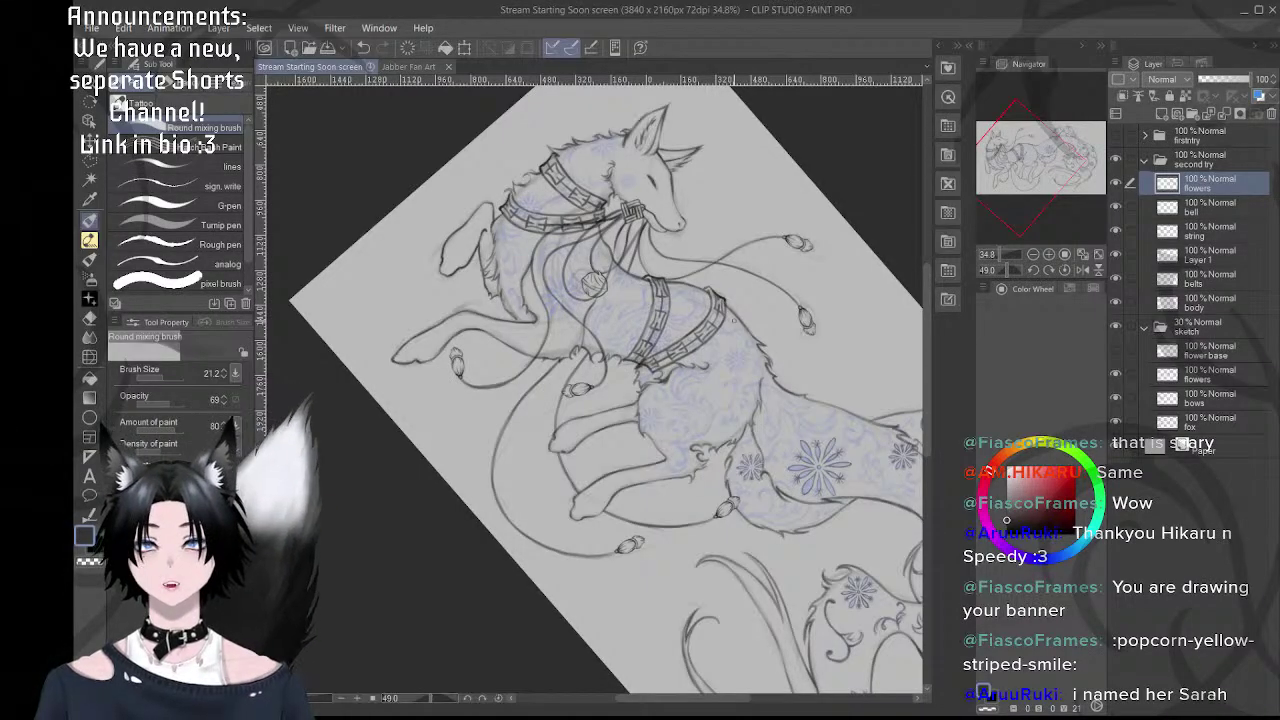
click(734, 321)
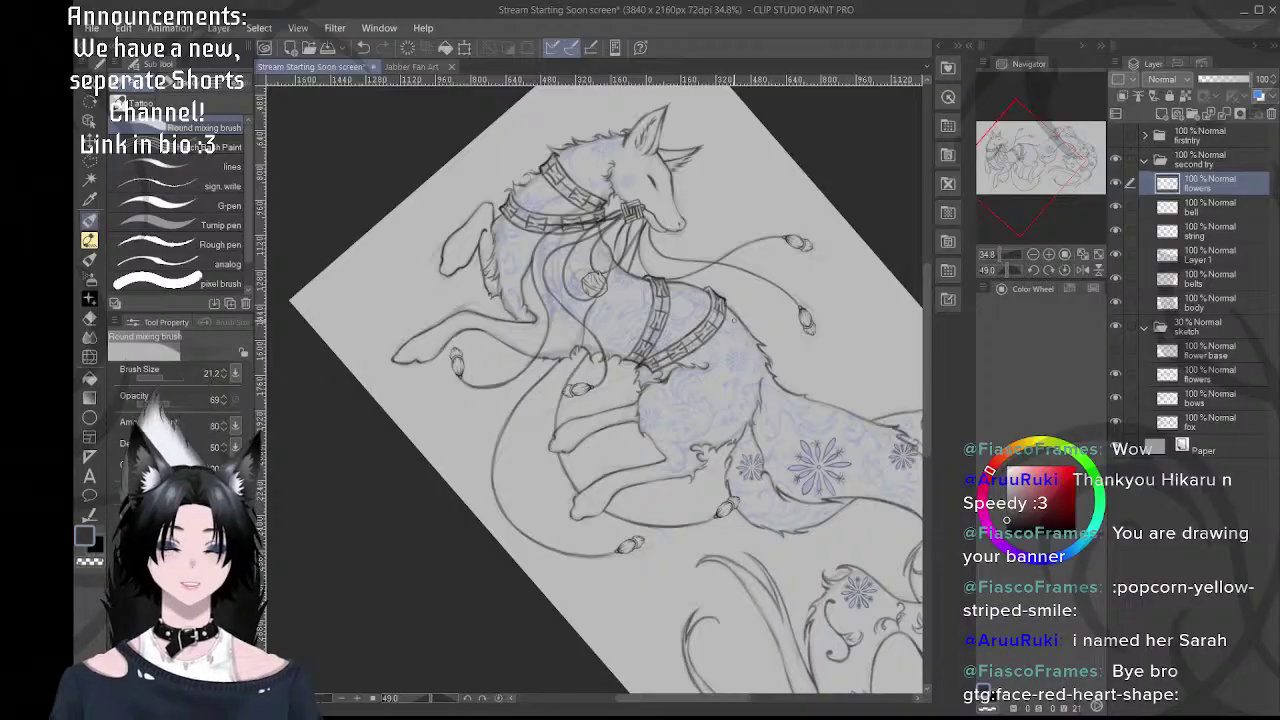
click(1073, 270)
click(1064, 256)
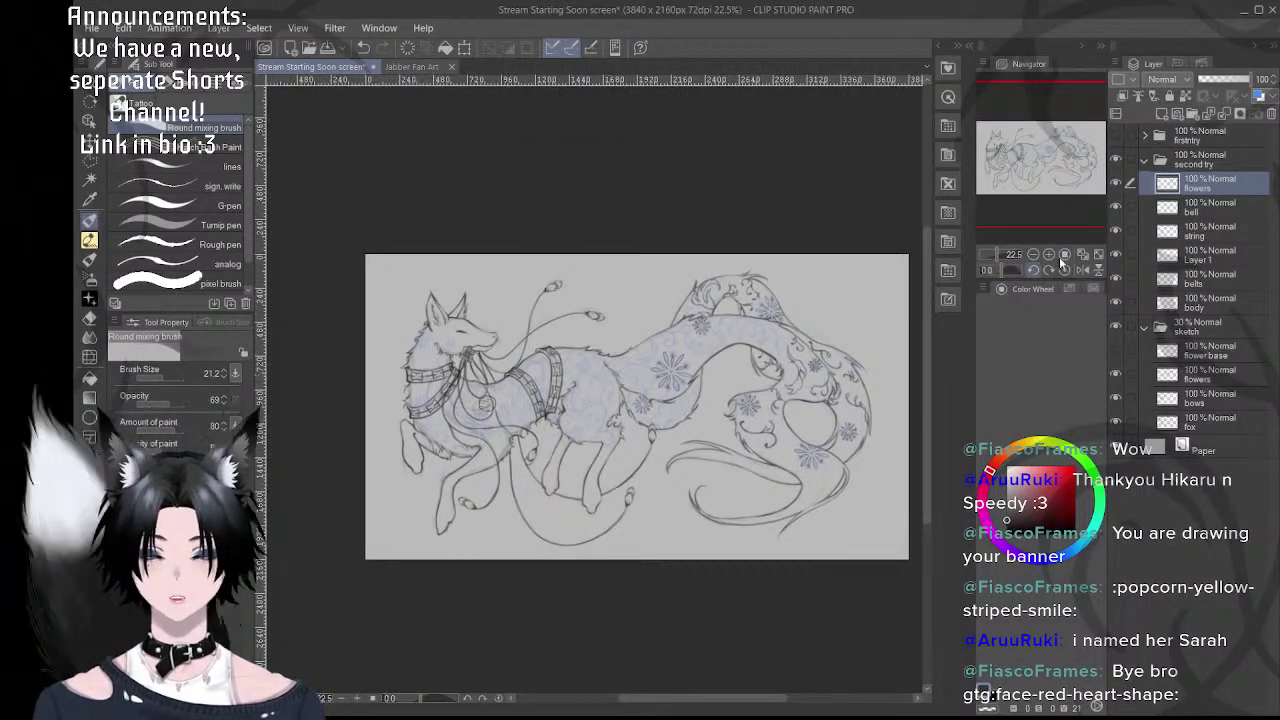
click(1116, 136)
scroll(458, 407, up, 4)
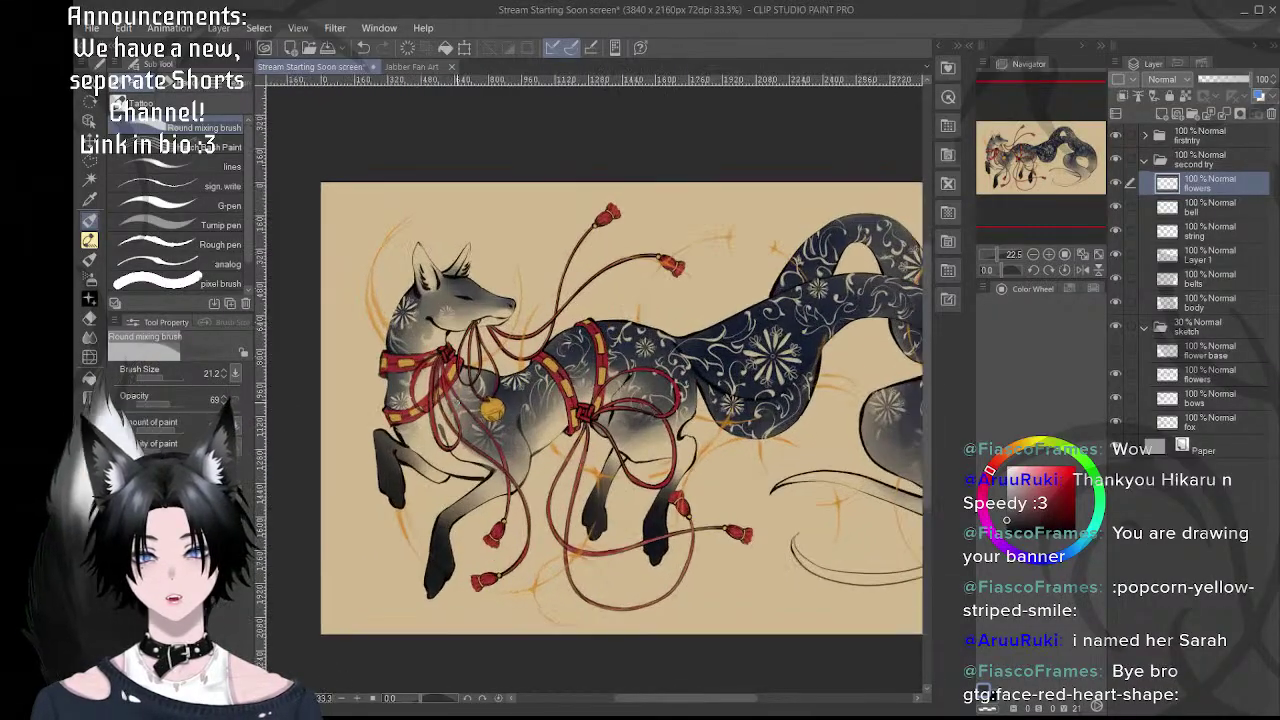
scroll(501, 326, down, 3)
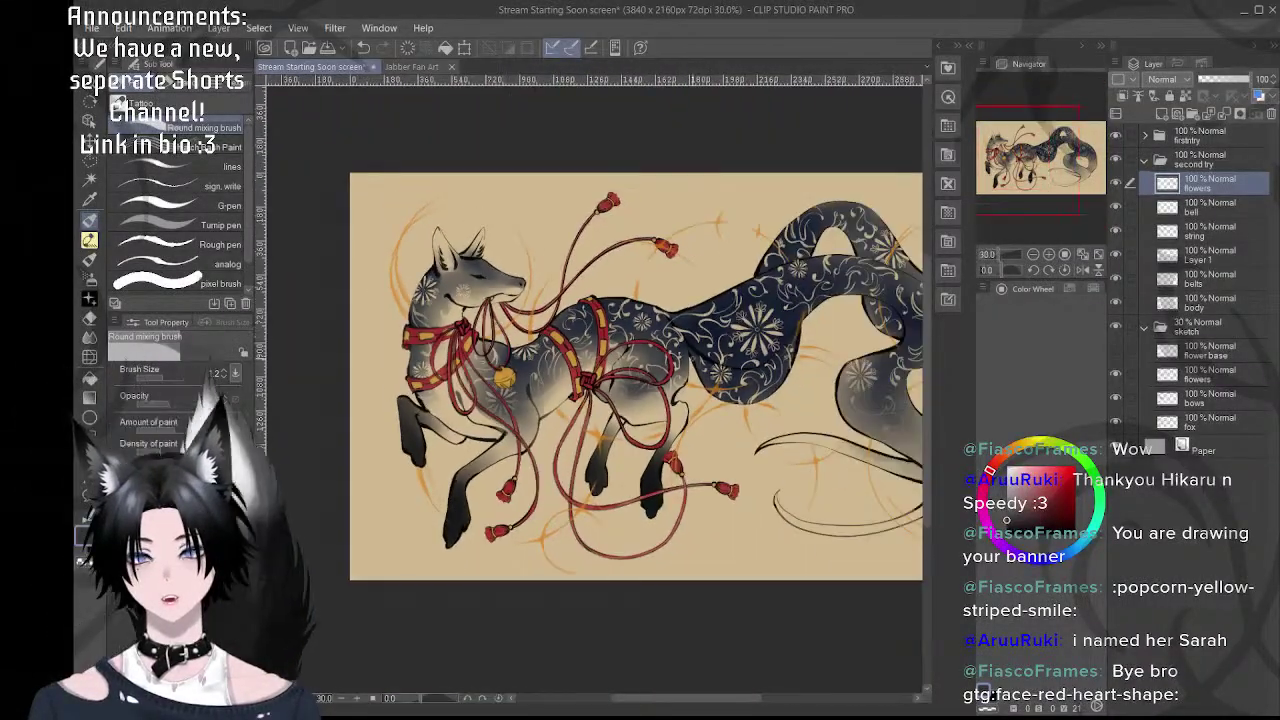
drag(697, 360, 670, 388)
scroll(745, 393, down, 1)
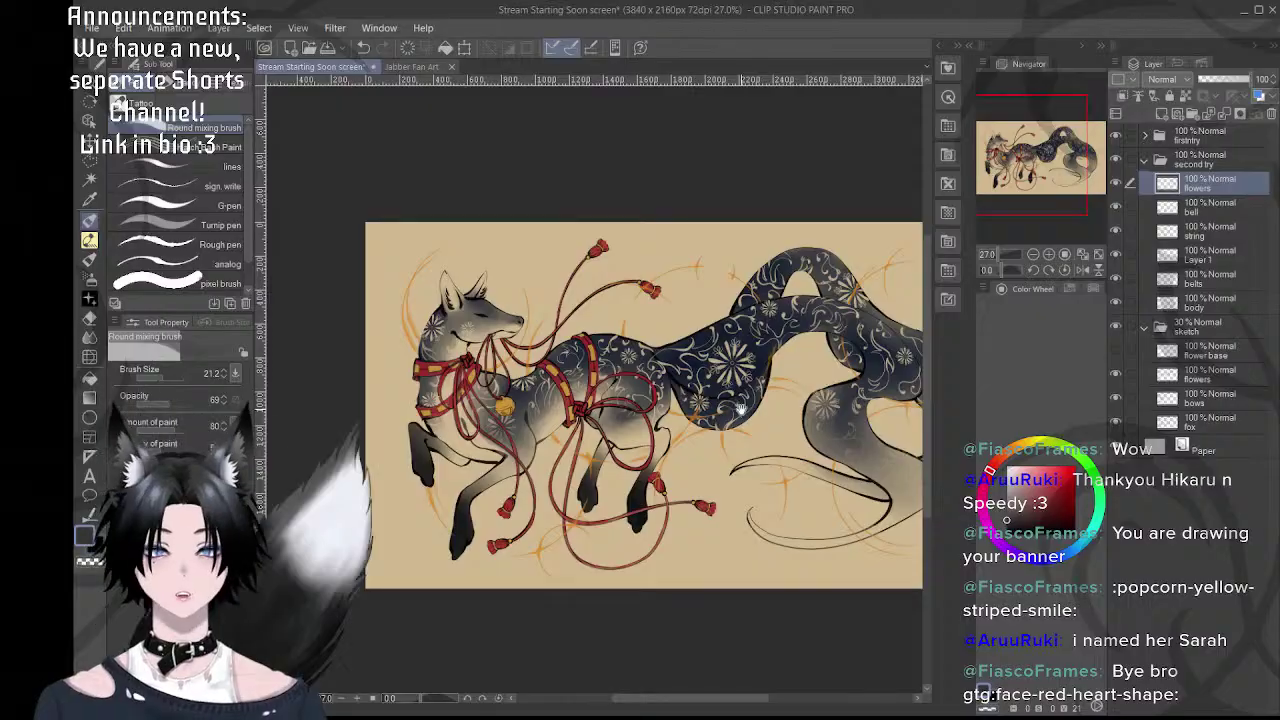
drag(741, 410, 678, 407)
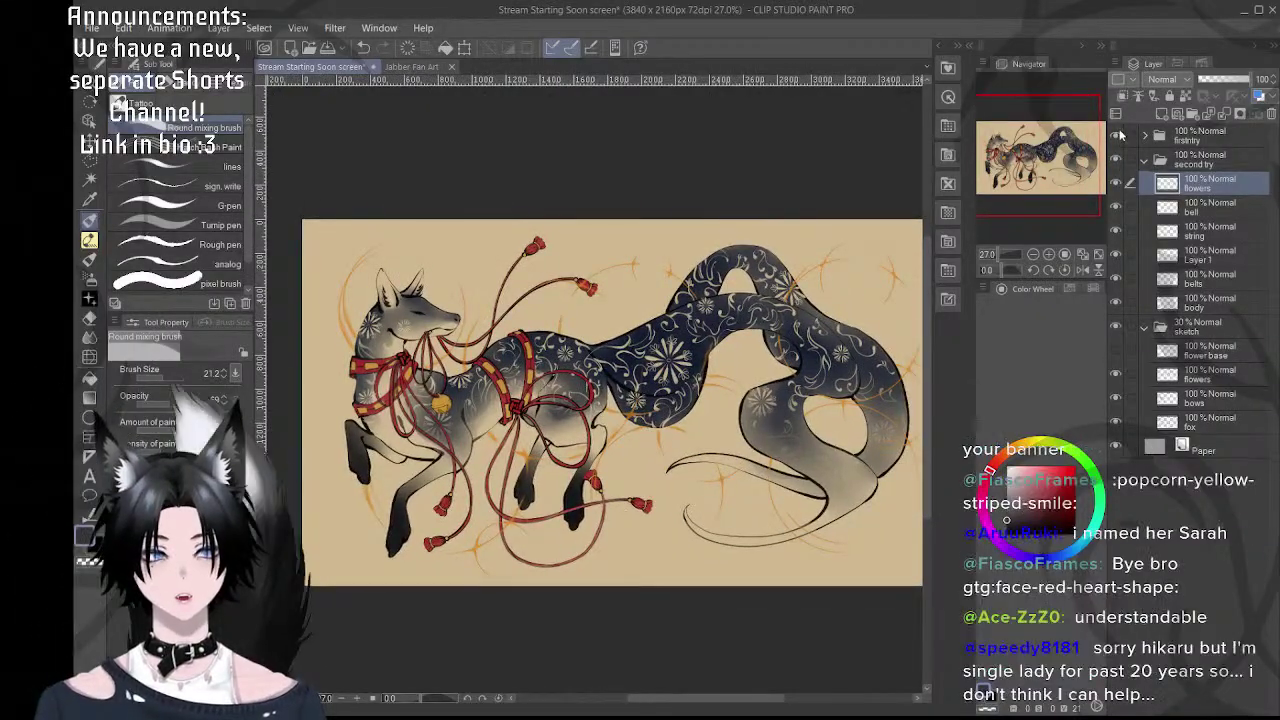
click(1117, 135)
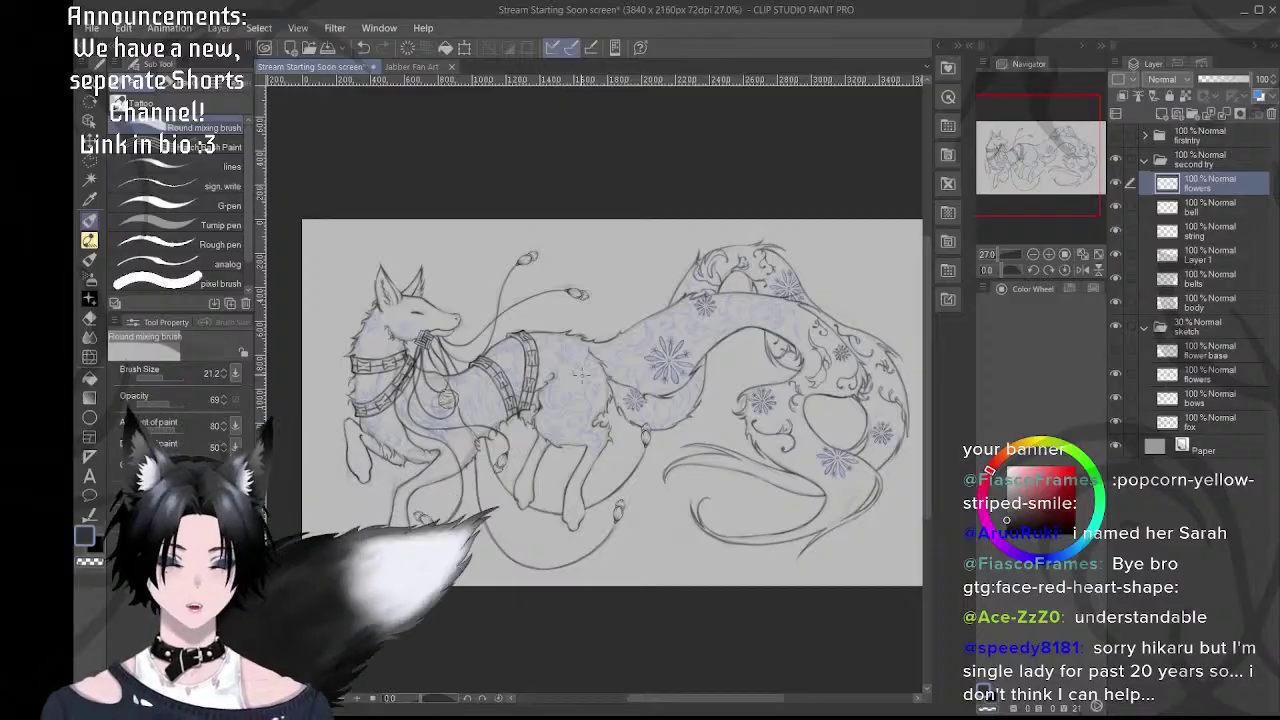
- Ink the small forked sprig with a round hooked tip rising from the fur tuft near the snowflake flower
mouse_move(746, 331)
mouse_down()
mouse_move(688, 350)
mouse_move(670, 374)
mouse_up()
scroll(660, 358, up, 6)
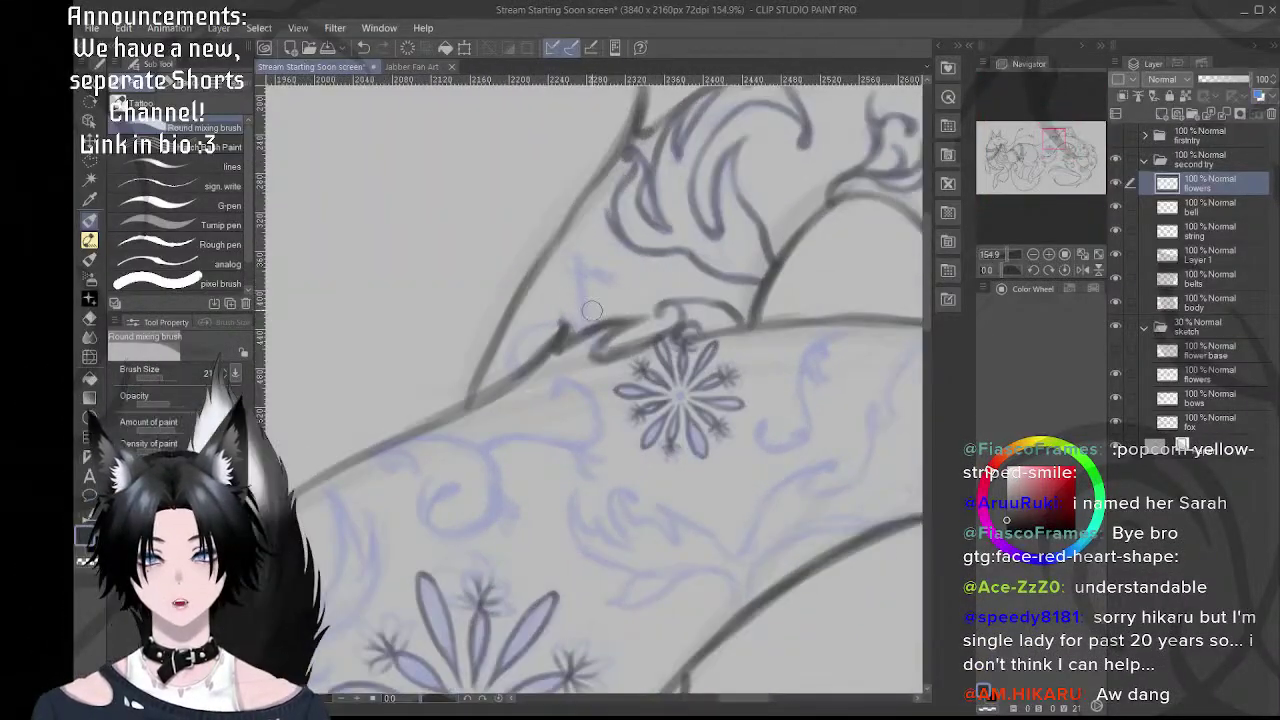
scroll(592, 318, up, 3)
key(ctrl+z)
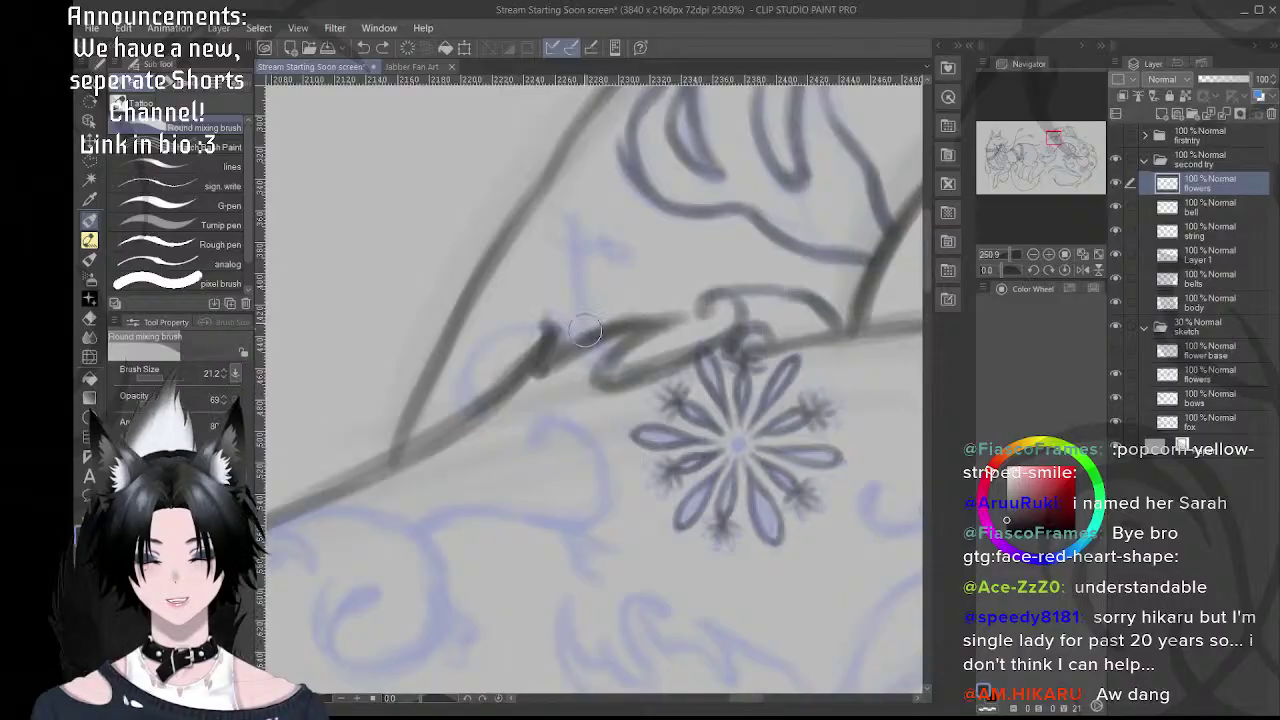
drag(587, 330, 578, 264)
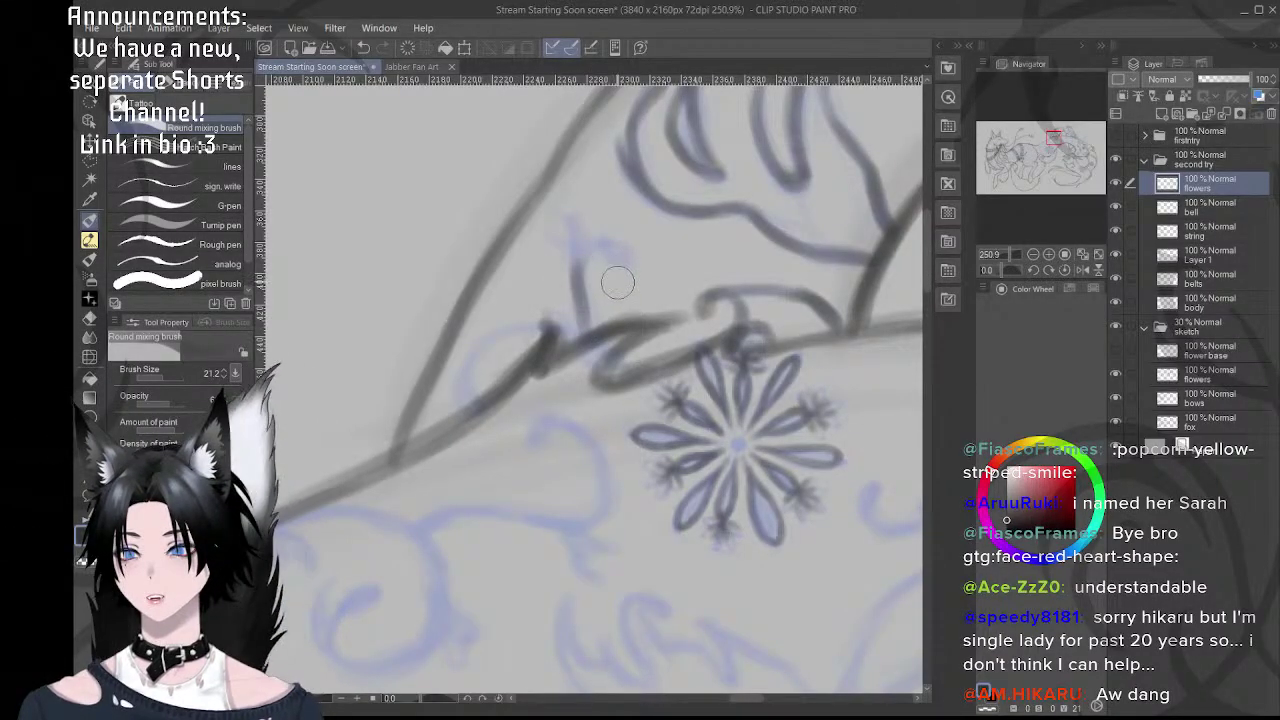
key(ctrl+z)
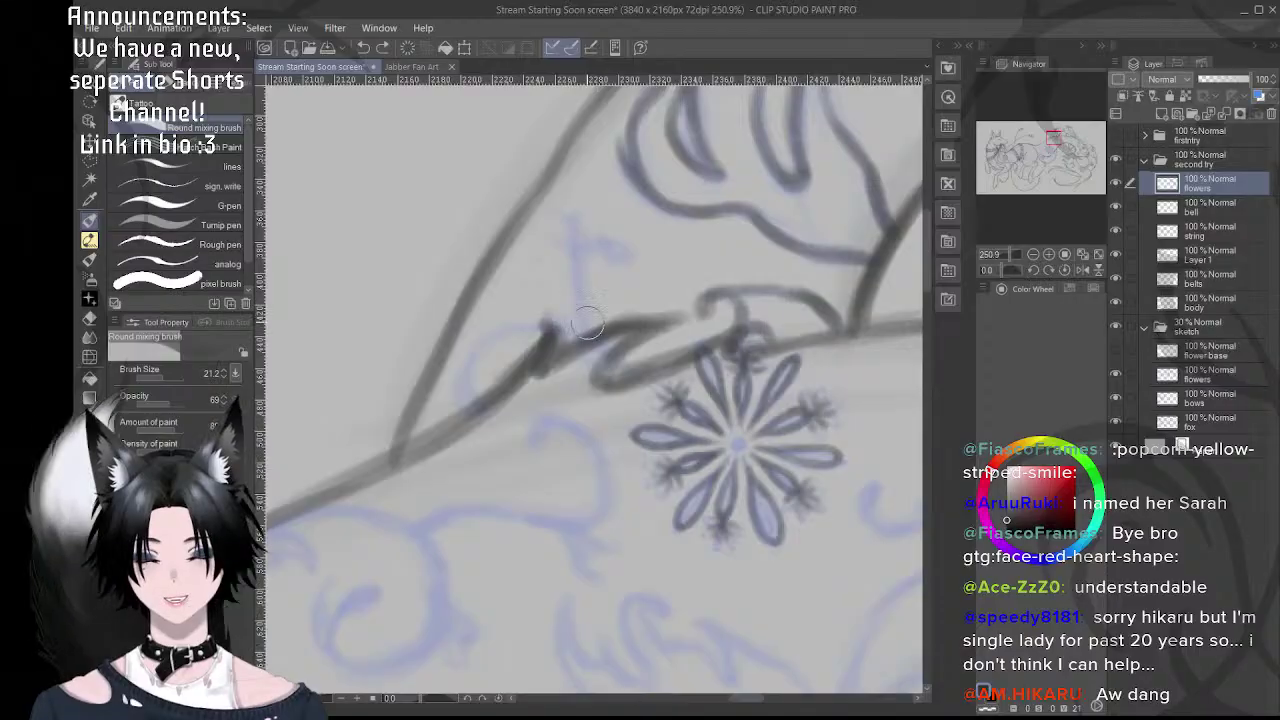
mouse_move(640, 310)
mouse_down()
mouse_move(614, 305)
mouse_move(637, 303)
mouse_up()
scroll(637, 304, up, 1)
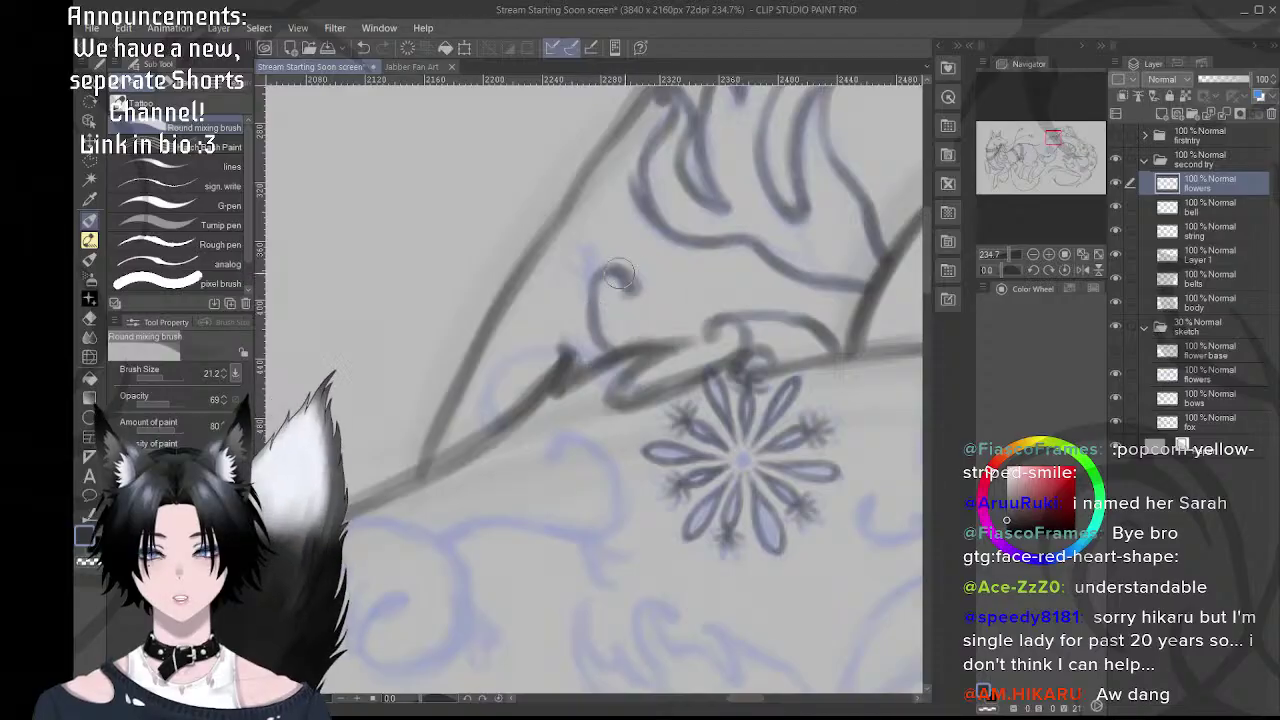
drag(592, 263, 617, 295)
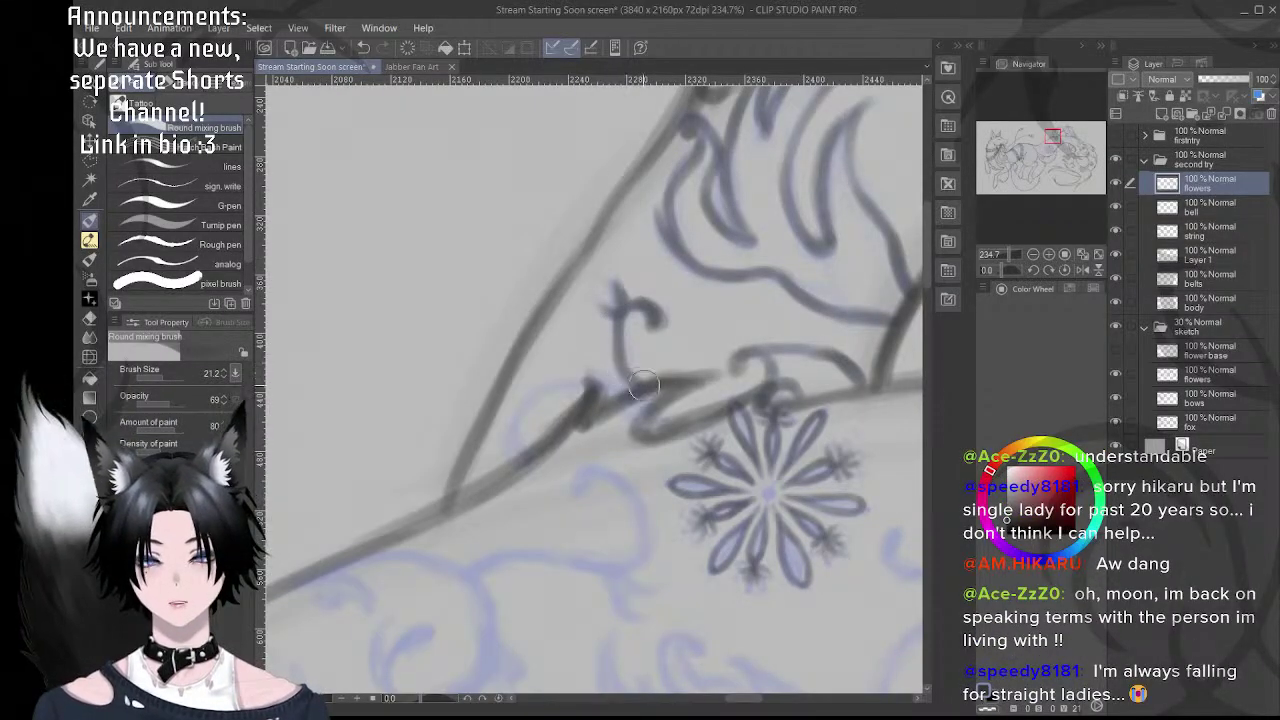
- Ink the rounded outer arc from the fur tuft beside the small forked sprig back to the tail outline
key(r)
mouse_move(750, 336)
mouse_down()
mouse_move(755, 320)
mouse_move(643, 234)
mouse_move(671, 337)
mouse_move(604, 308)
mouse_up()
key(space)
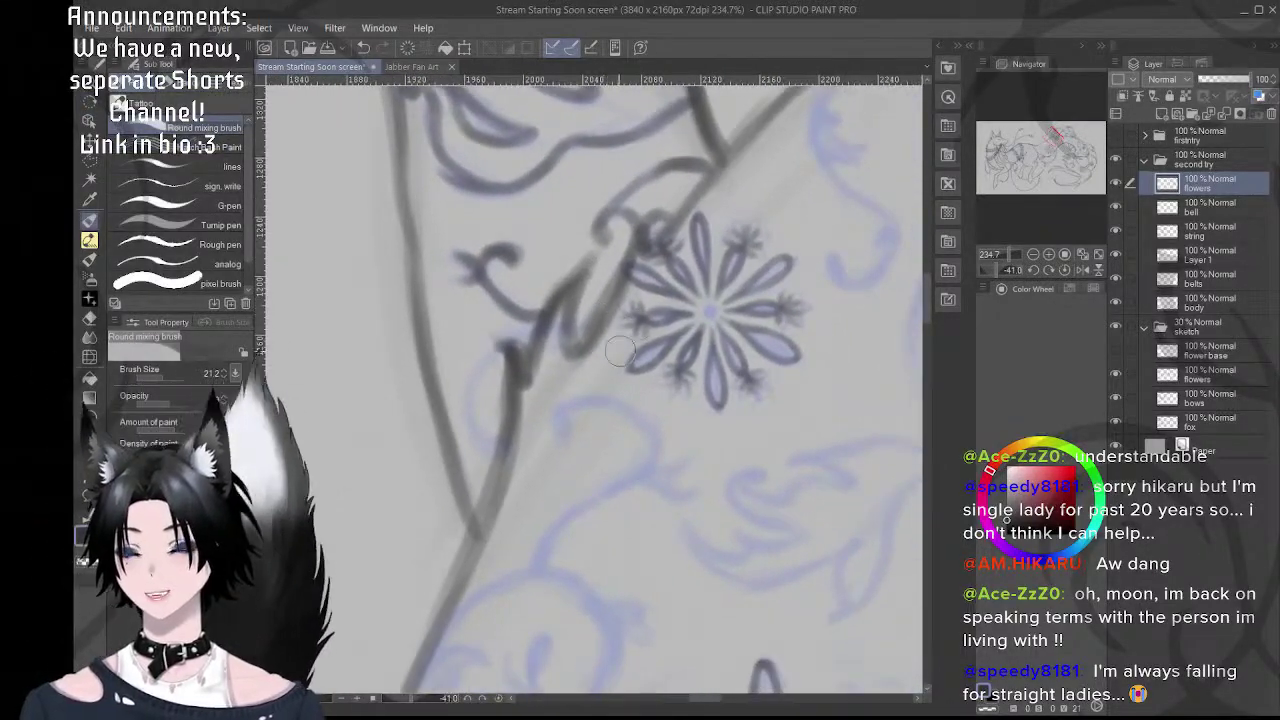
mouse_move(552, 389)
mouse_down()
mouse_move(654, 400)
mouse_move(589, 363)
mouse_up()
key(shift+space)
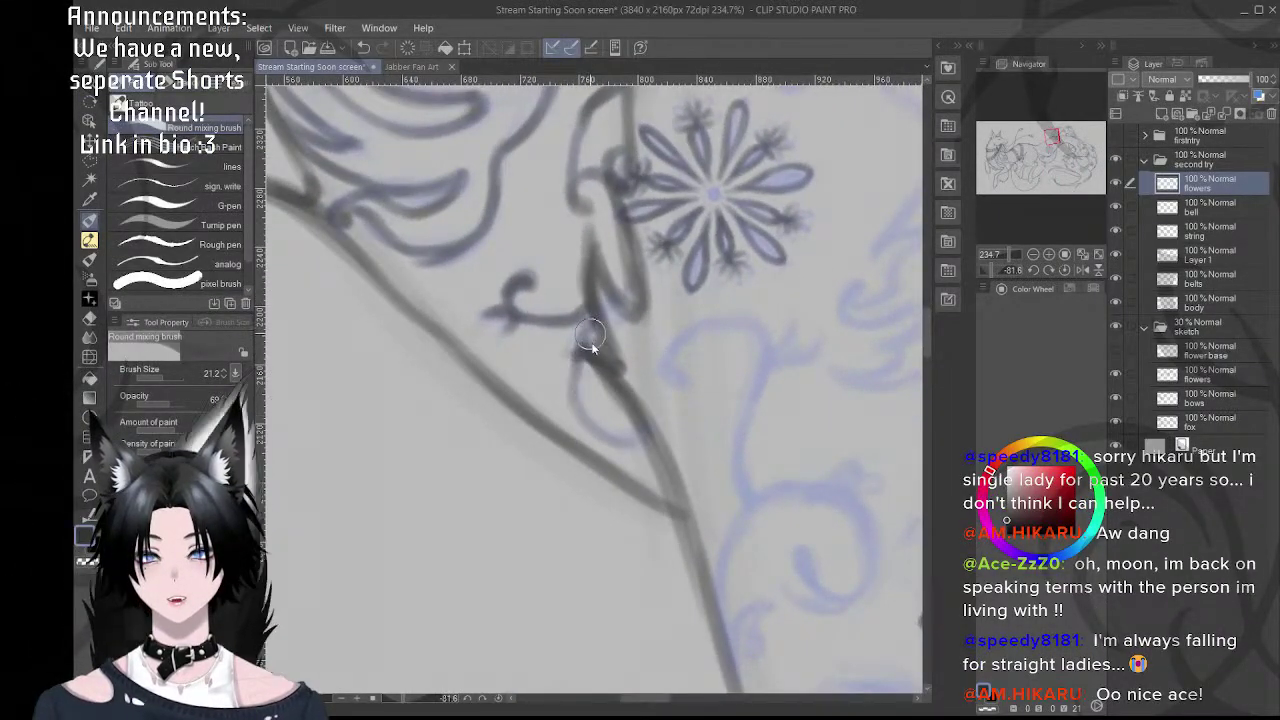
key(ctrl+z)
drag(592, 332, 578, 384)
key(ctrl+z)
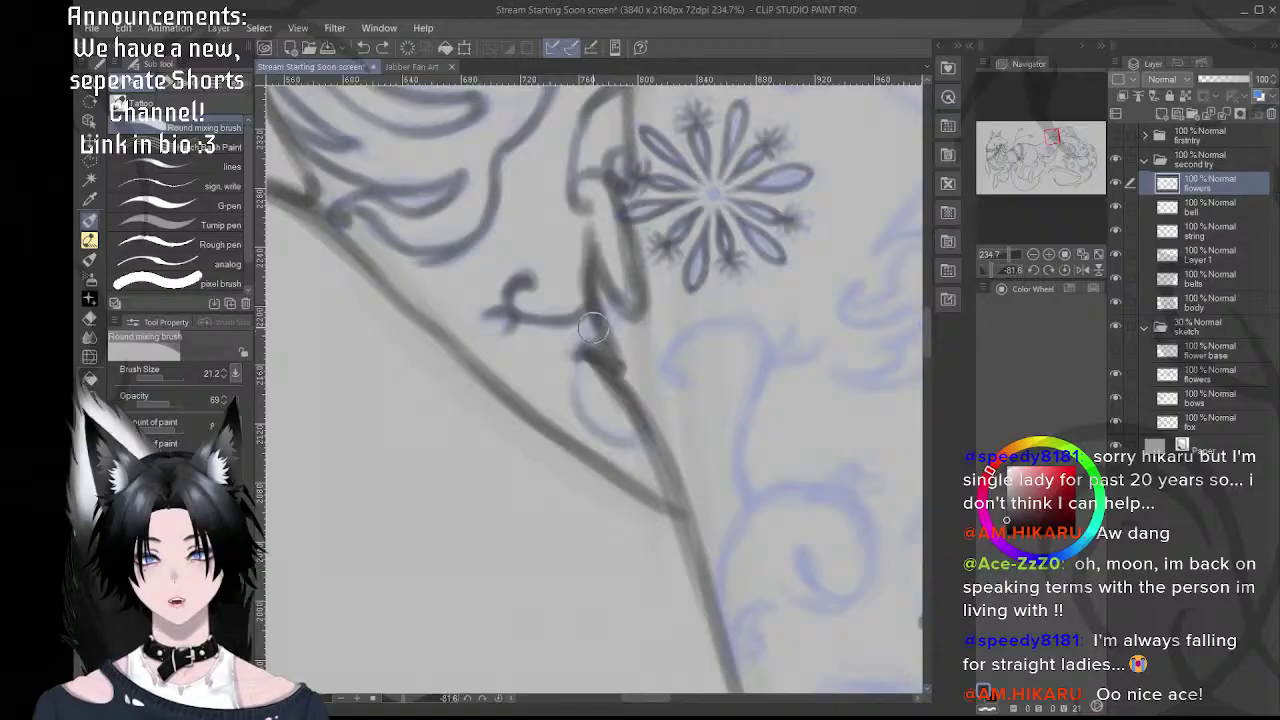
key(ctrl+z)
mouse_move(590, 340)
mouse_down()
mouse_move(572, 416)
mouse_move(596, 429)
mouse_up()
key(ctrl+z)
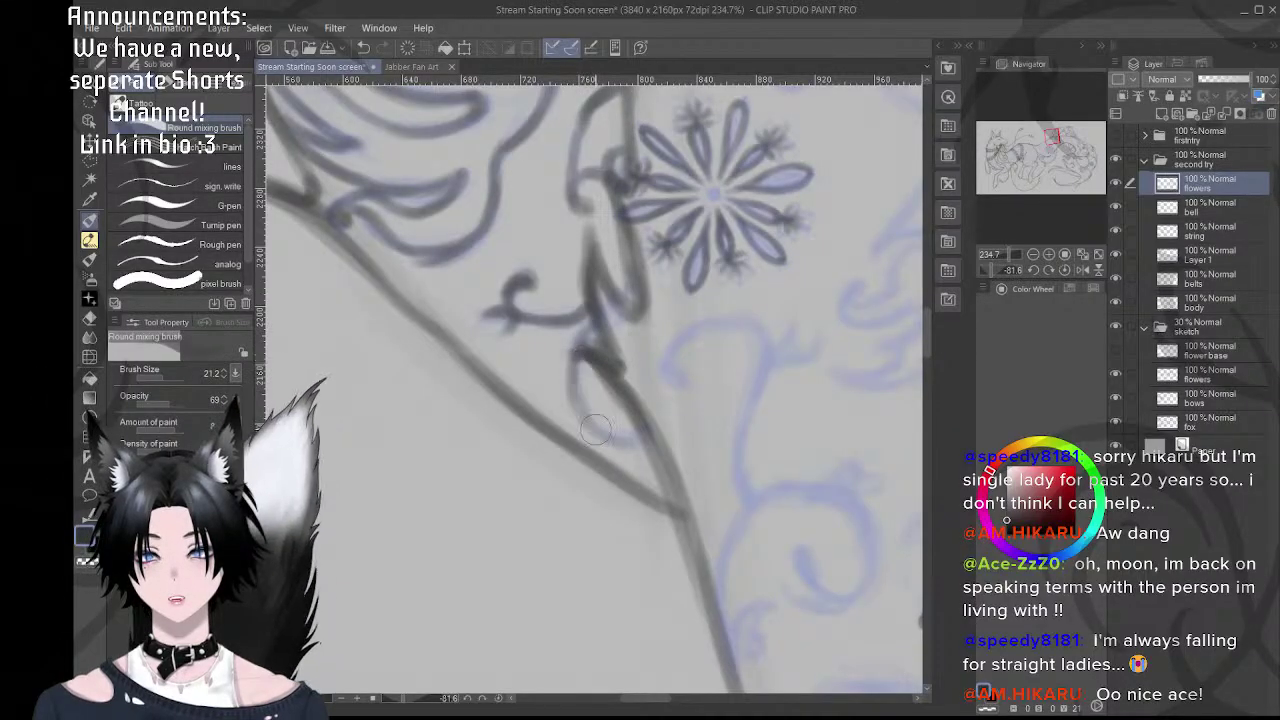
key(ctrl+z)
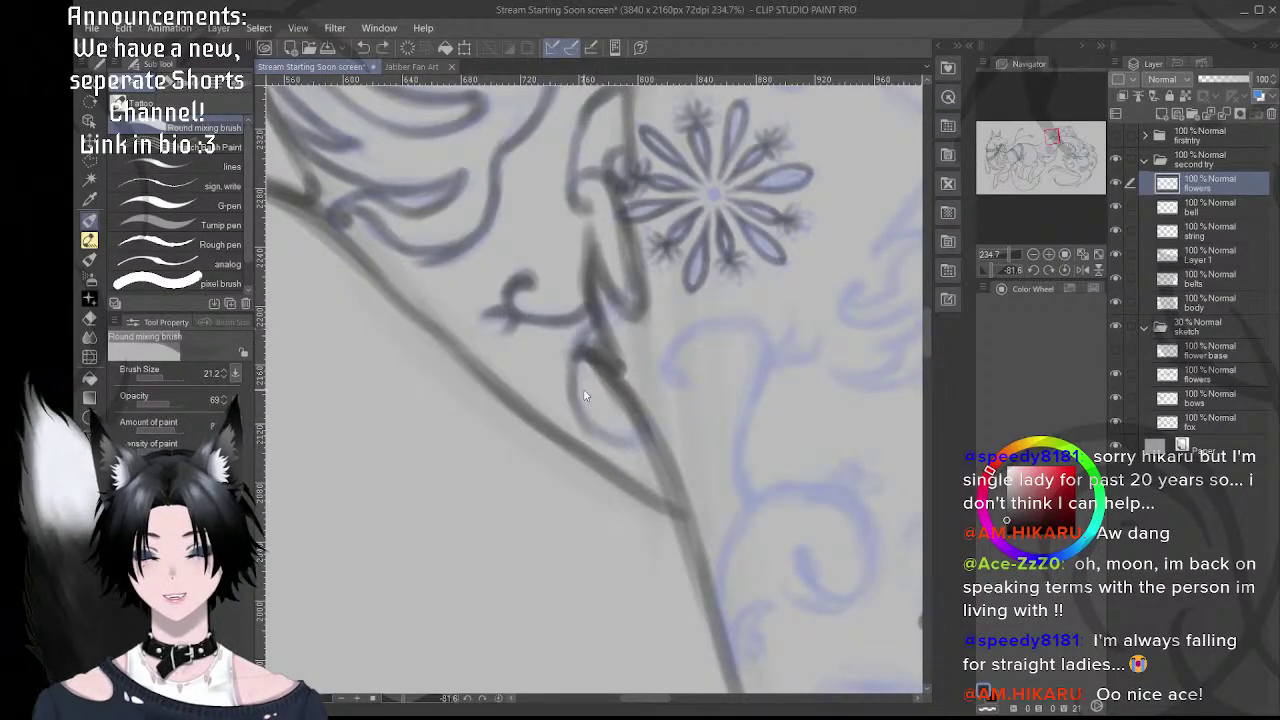
drag(582, 356, 576, 411)
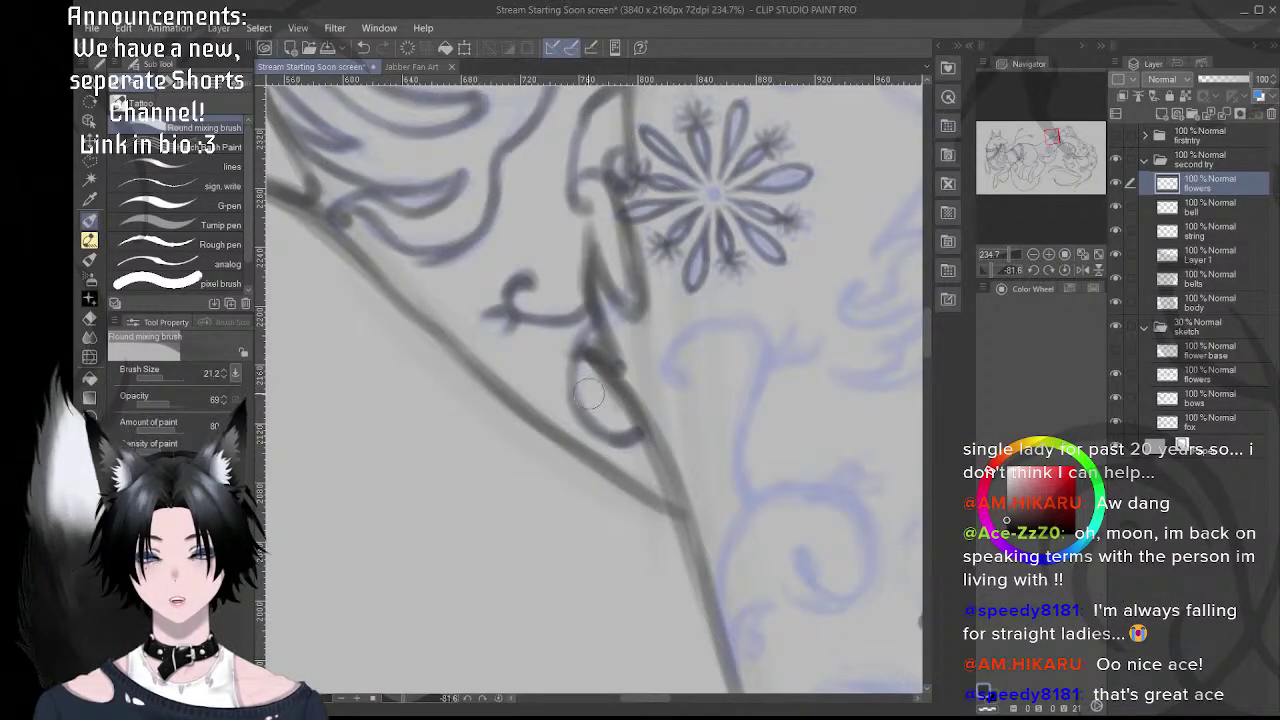
- Thicken the rounded end of the arc where it meets the tail outline and restore the unrotated view
key(e)
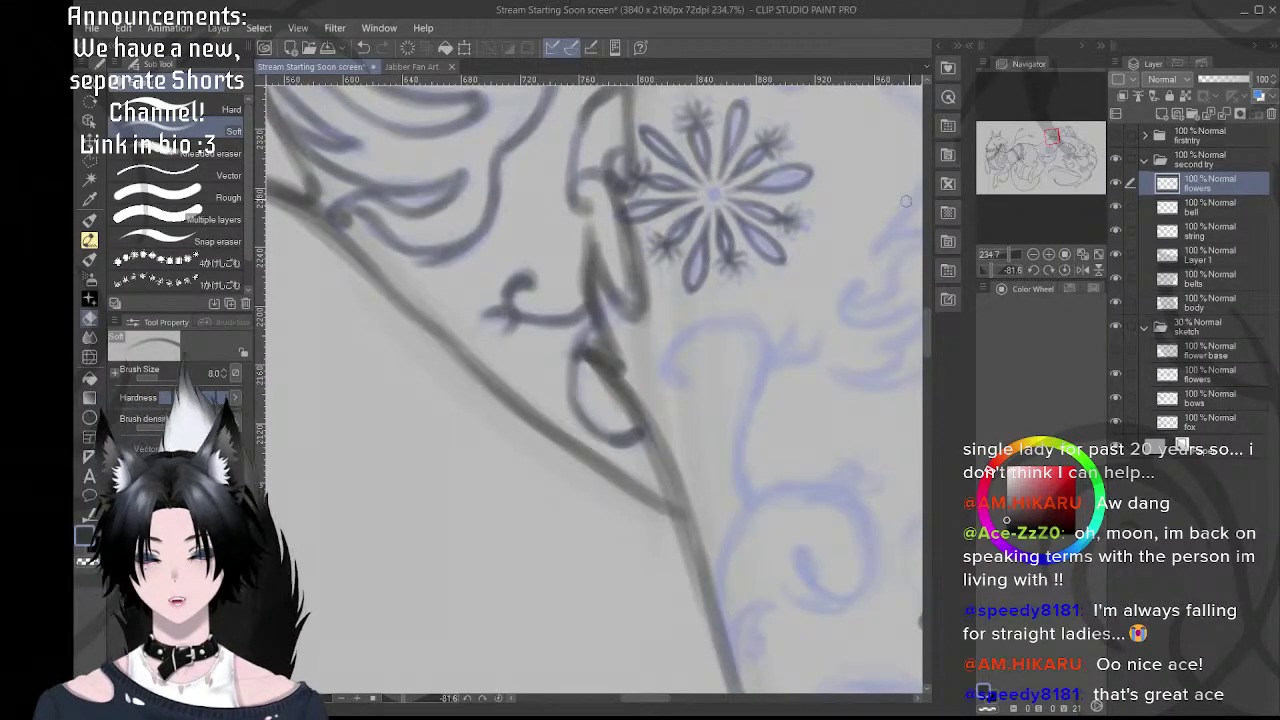
click(1076, 269)
key(b)
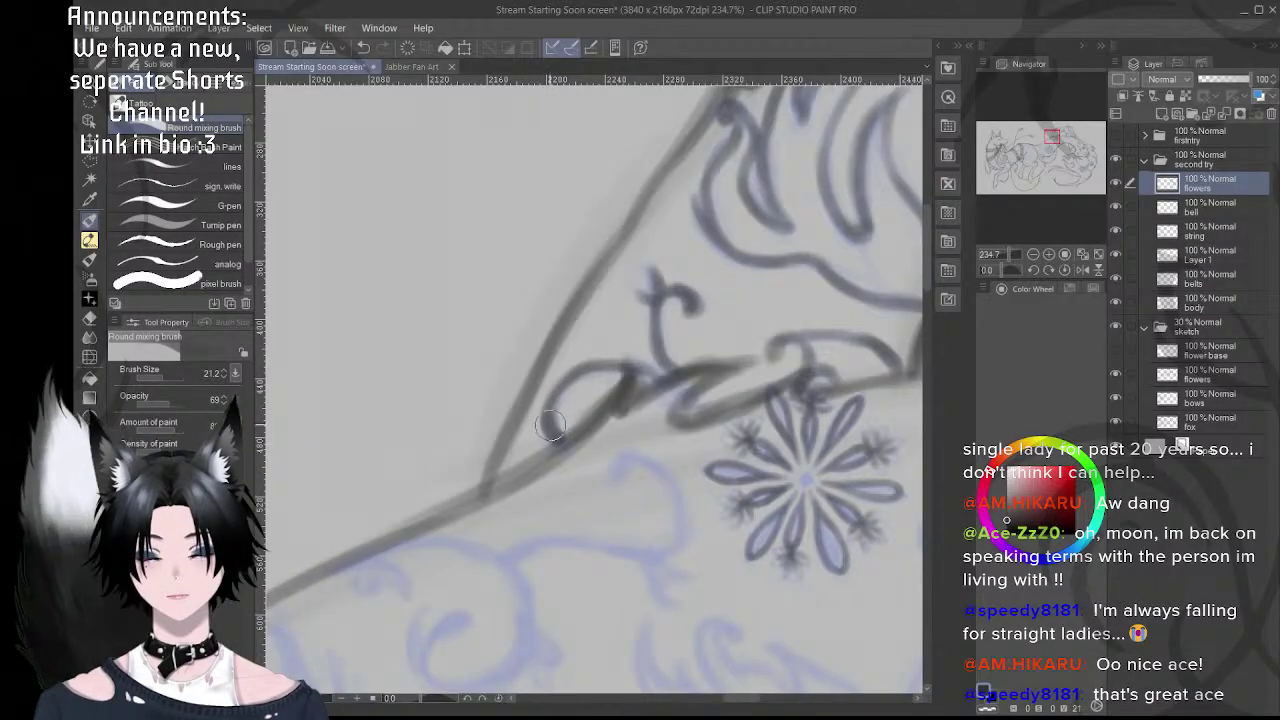
drag(596, 420, 540, 420)
drag(615, 393, 668, 392)
- Darken and thicken the arched stem and its curled tip next to the small snowflake flower
scroll(668, 392, up, 1)
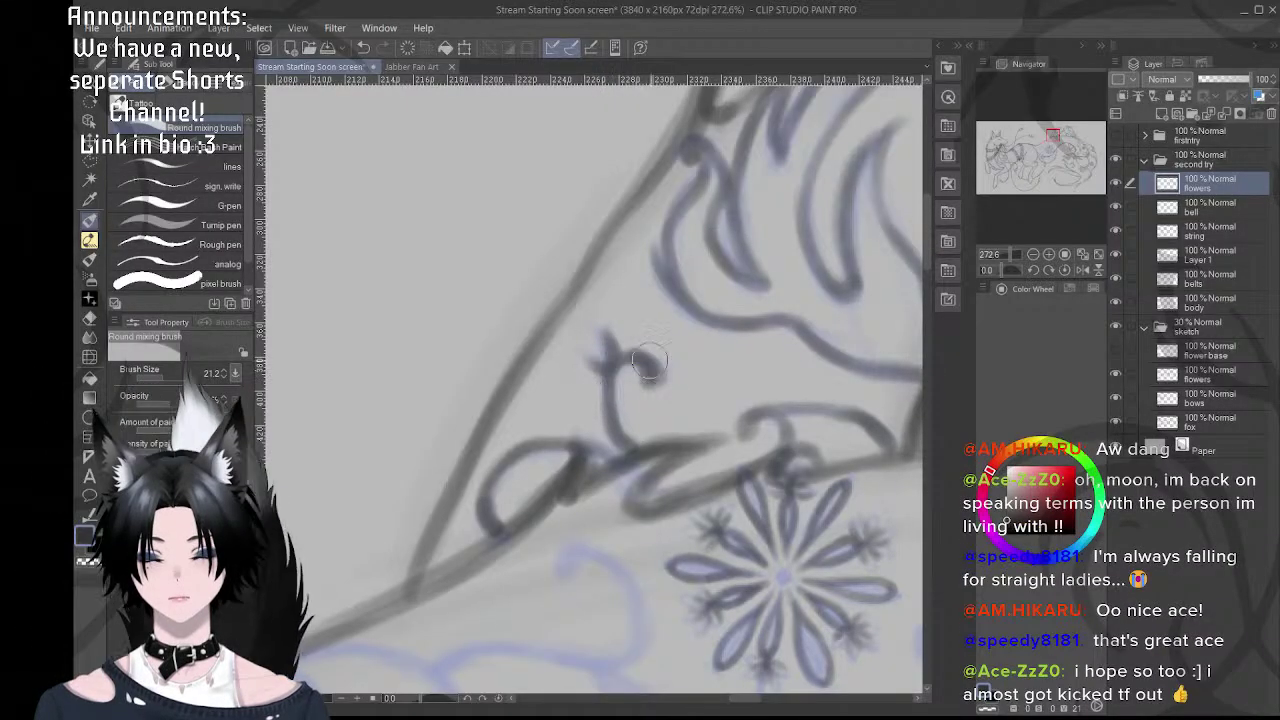
scroll(648, 362, right, 3)
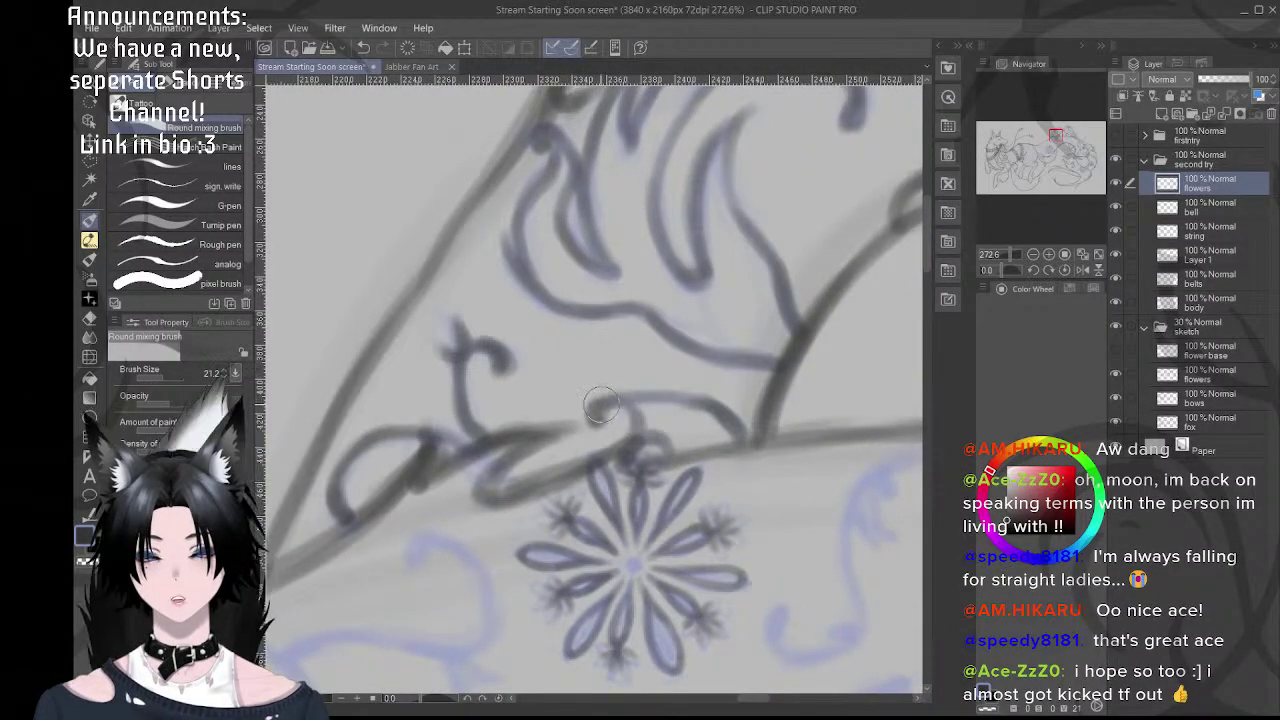
key(r)
drag(652, 360, 762, 393)
drag(629, 471, 647, 433)
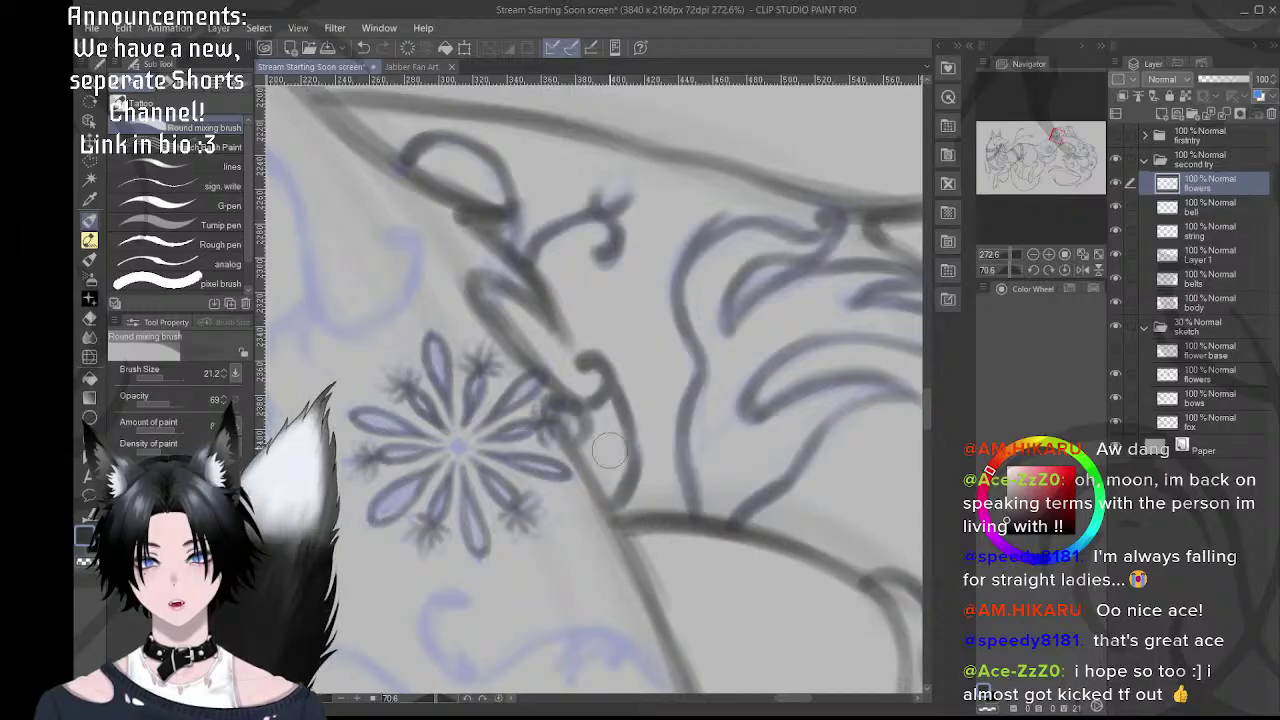
key(j)
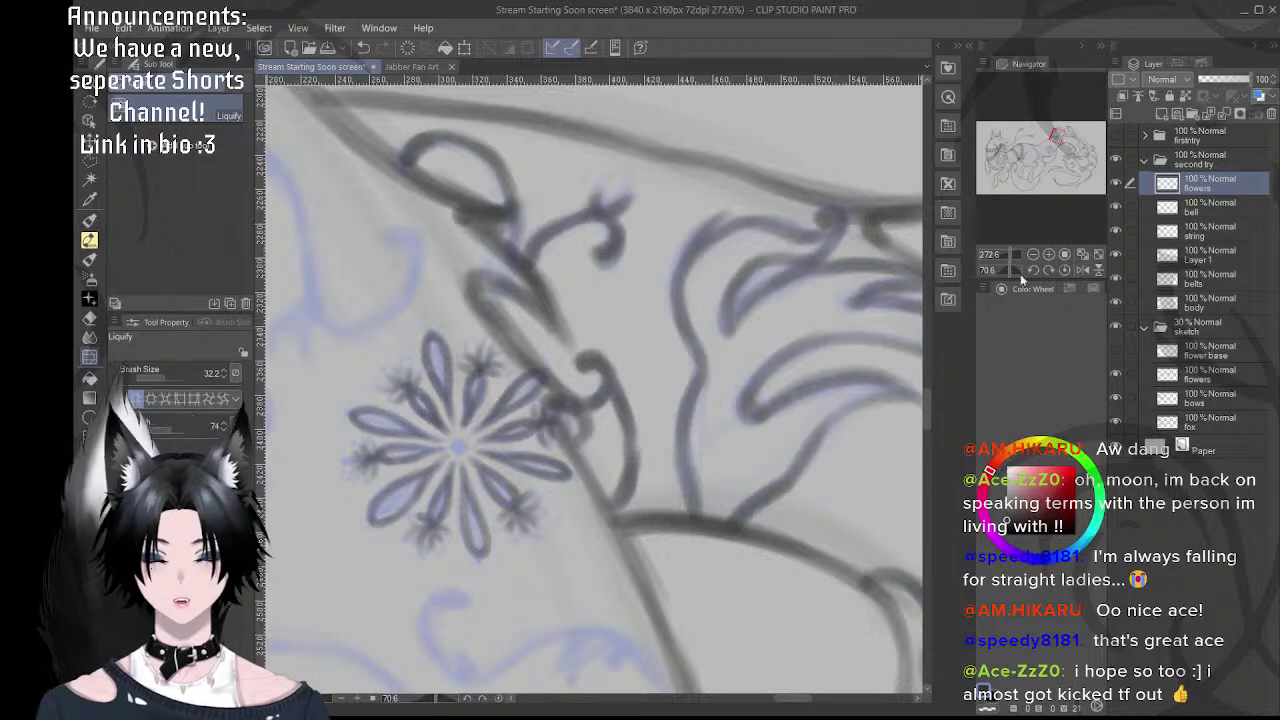
key(p)
- Ink the small S-shaped stem with a hooked end between the tail loop's opening and the long curved leaf
scroll(655, 385, down, 6)
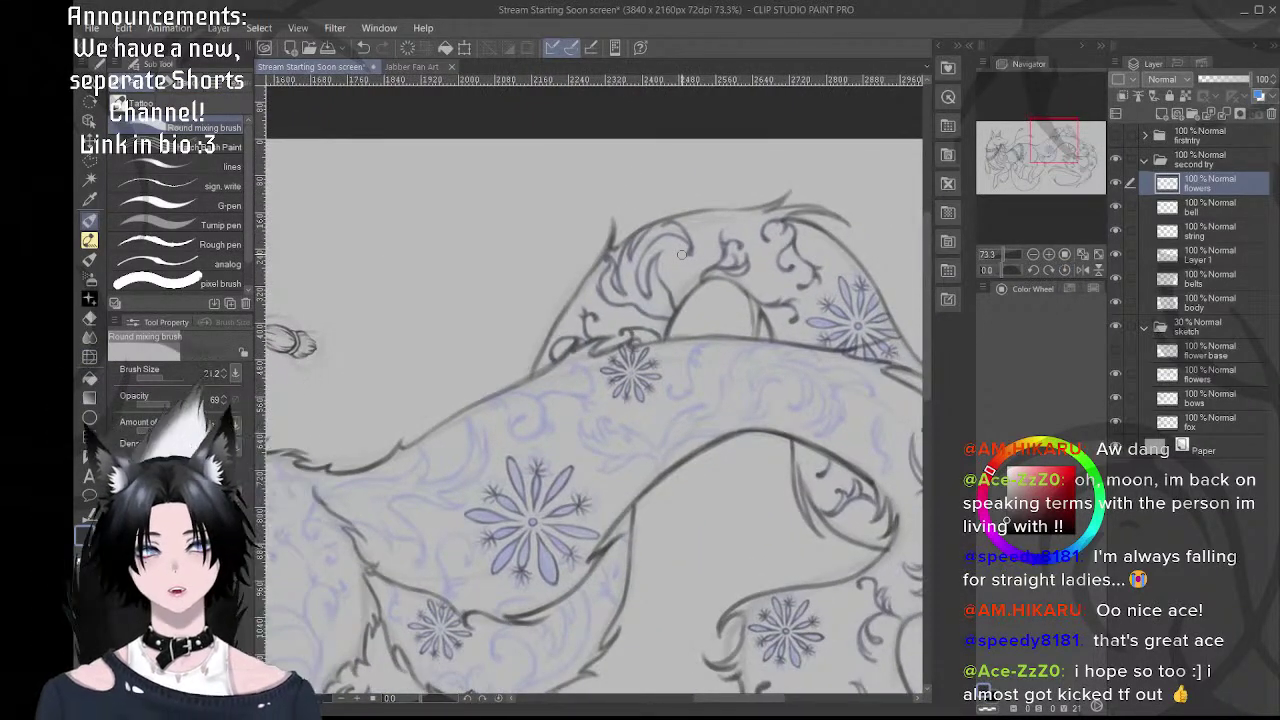
drag(848, 367, 716, 357)
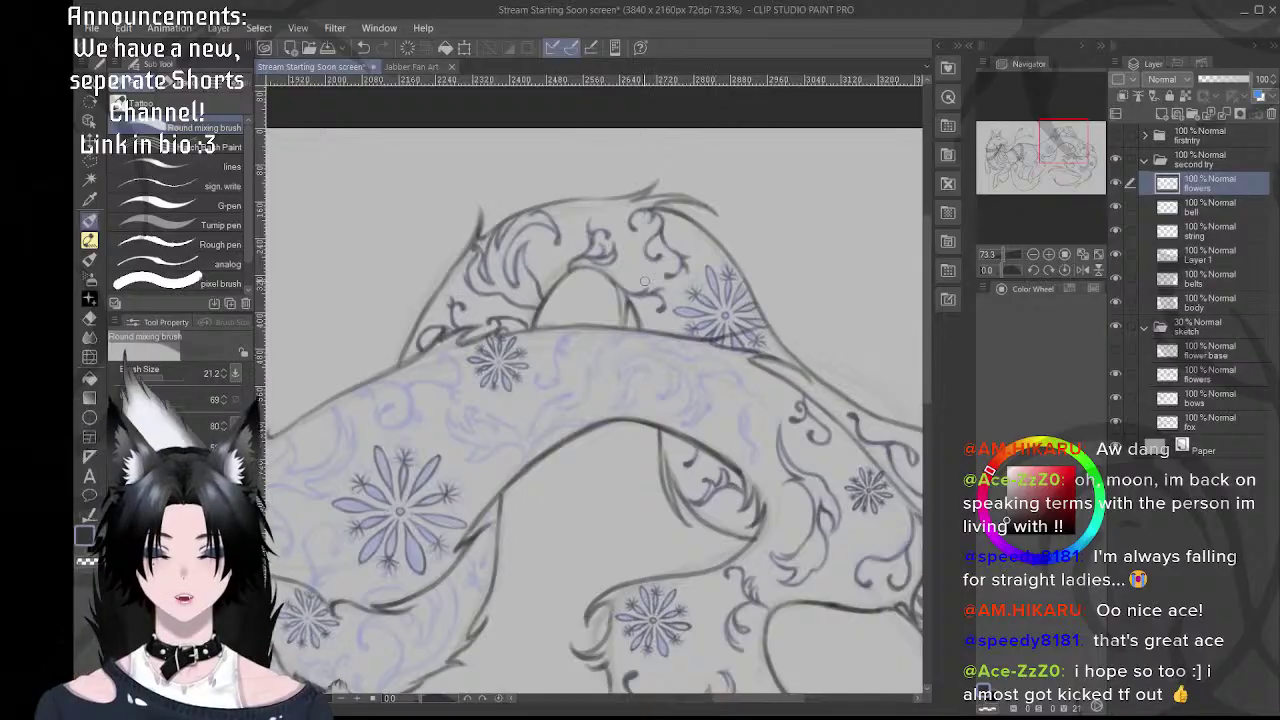
drag(718, 416, 598, 291)
drag(671, 380, 600, 350)
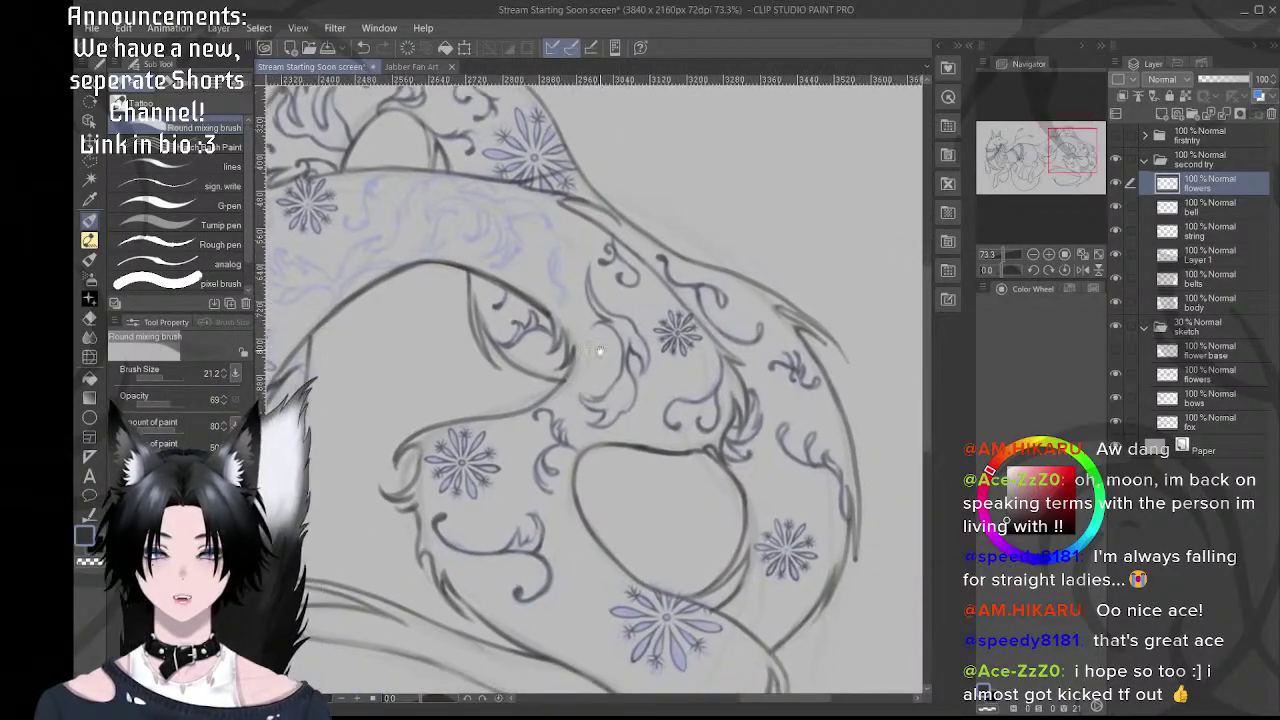
drag(584, 296, 652, 332)
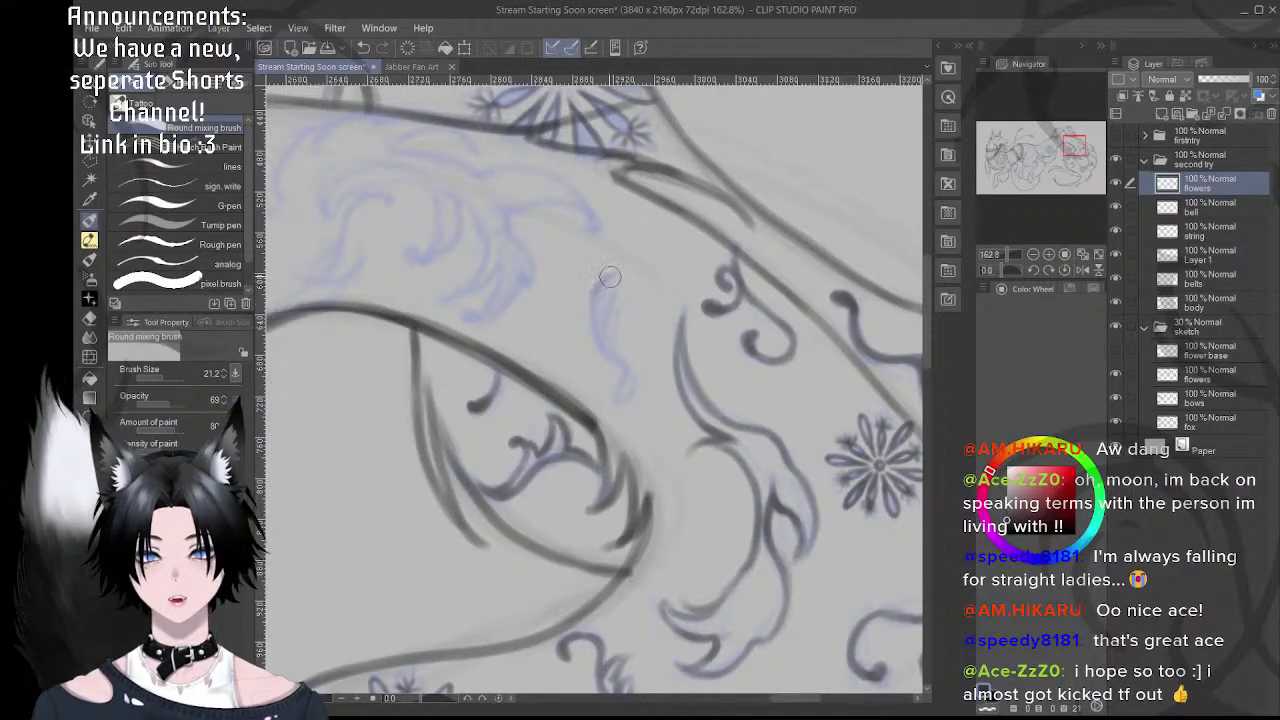
mouse_move(612, 273)
mouse_down()
mouse_move(612, 351)
mouse_move(597, 348)
mouse_move(631, 415)
mouse_move(623, 371)
mouse_move(644, 416)
mouse_up()
mouse_move(635, 366)
mouse_down()
mouse_move(628, 395)
mouse_move(648, 386)
mouse_move(625, 433)
mouse_move(622, 406)
mouse_up()
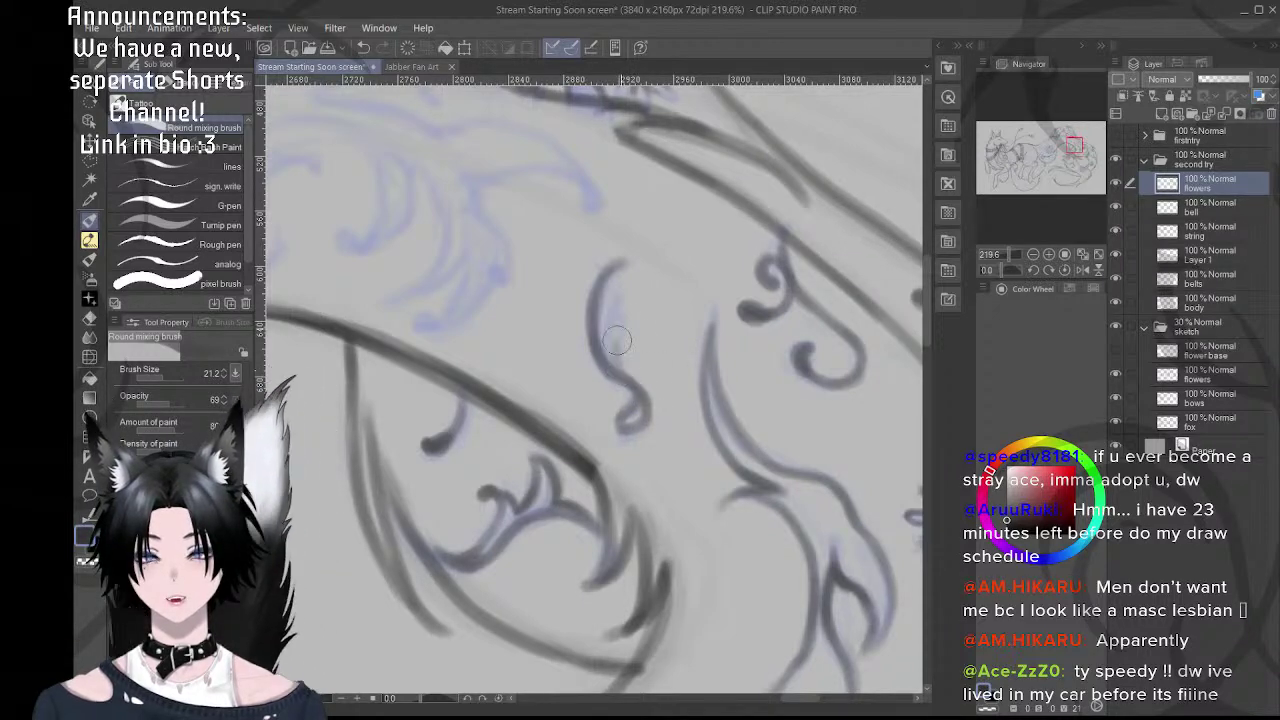
- Add short feathered strokes inside the small S-shaped sprig and thicken its hooked end
key(shift+space)
drag(743, 343, 668, 262)
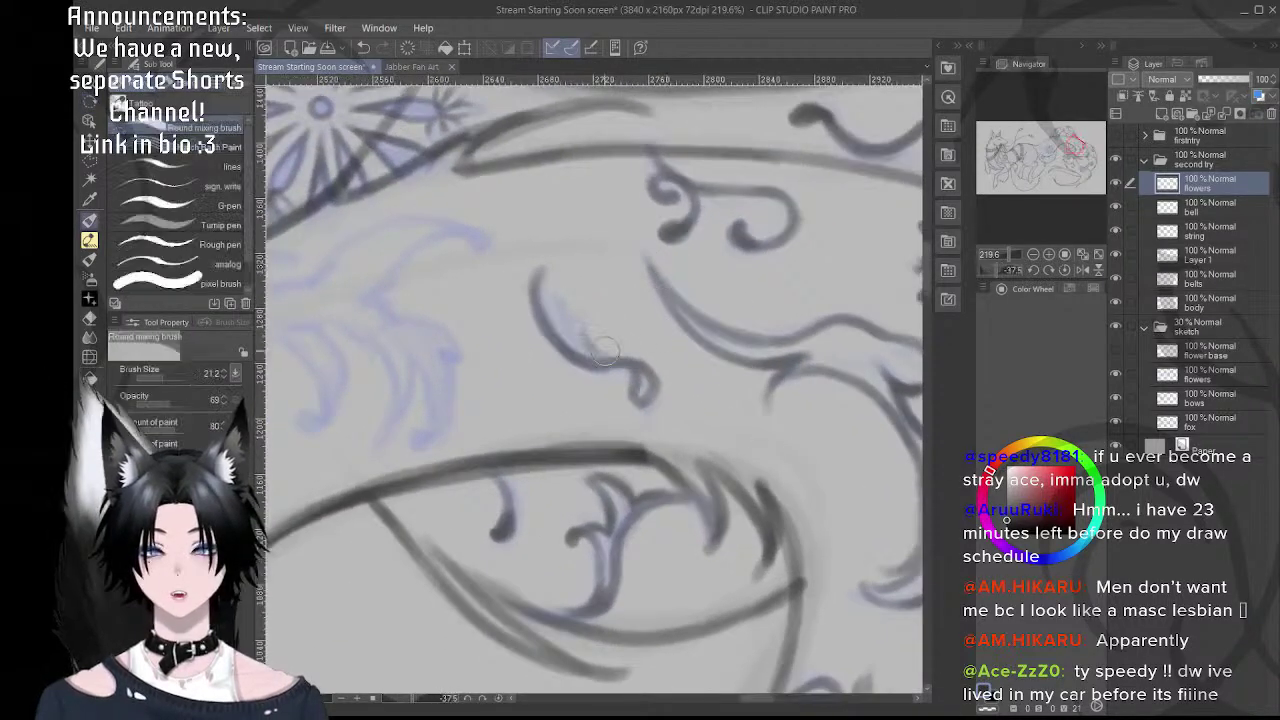
drag(598, 352, 657, 372)
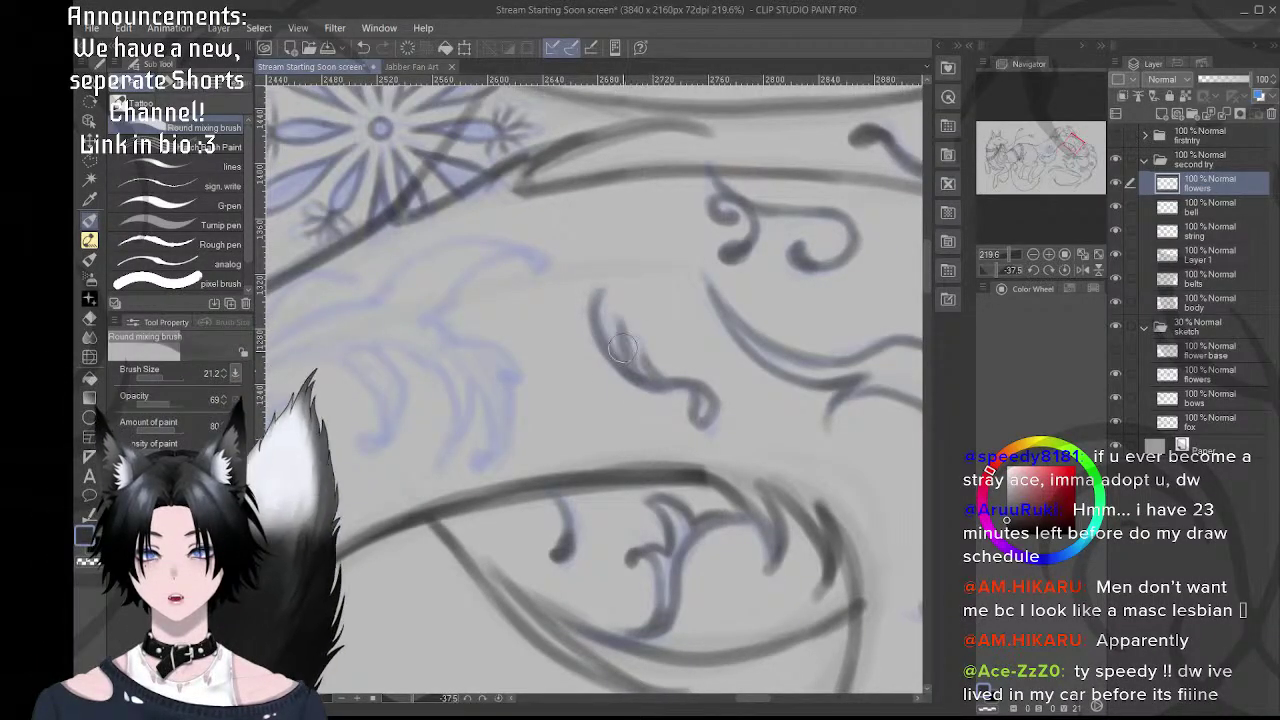
scroll(655, 375, down, 5)
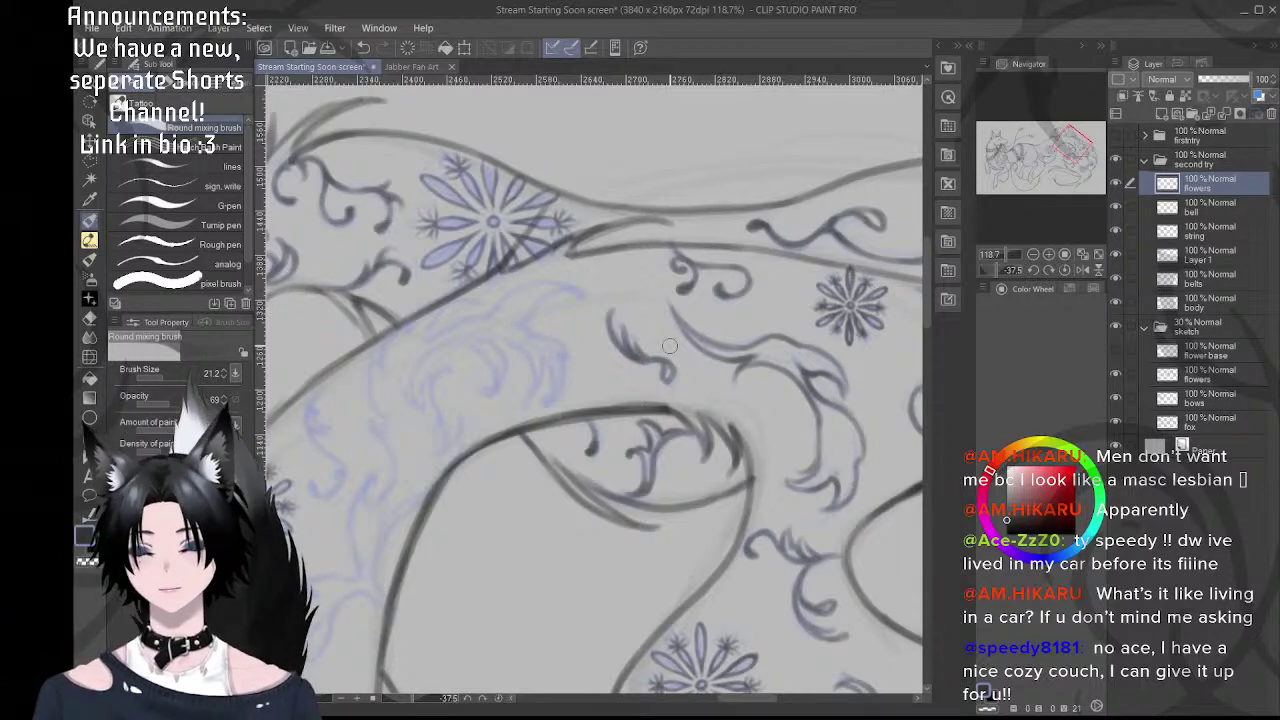
scroll(669, 345, up, 5)
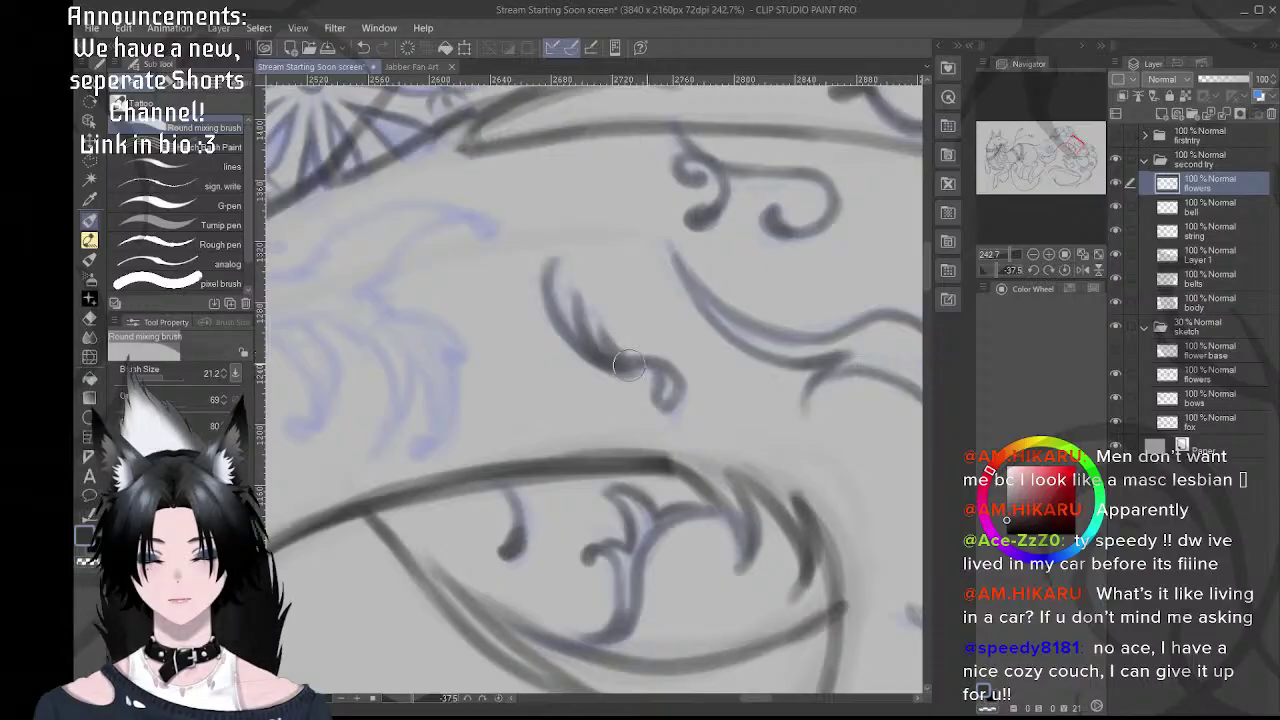
mouse_move(600, 352)
mouse_down()
mouse_move(649, 358)
mouse_move(666, 372)
mouse_move(668, 405)
mouse_move(648, 396)
mouse_move(662, 369)
mouse_up()
drag(613, 356, 665, 350)
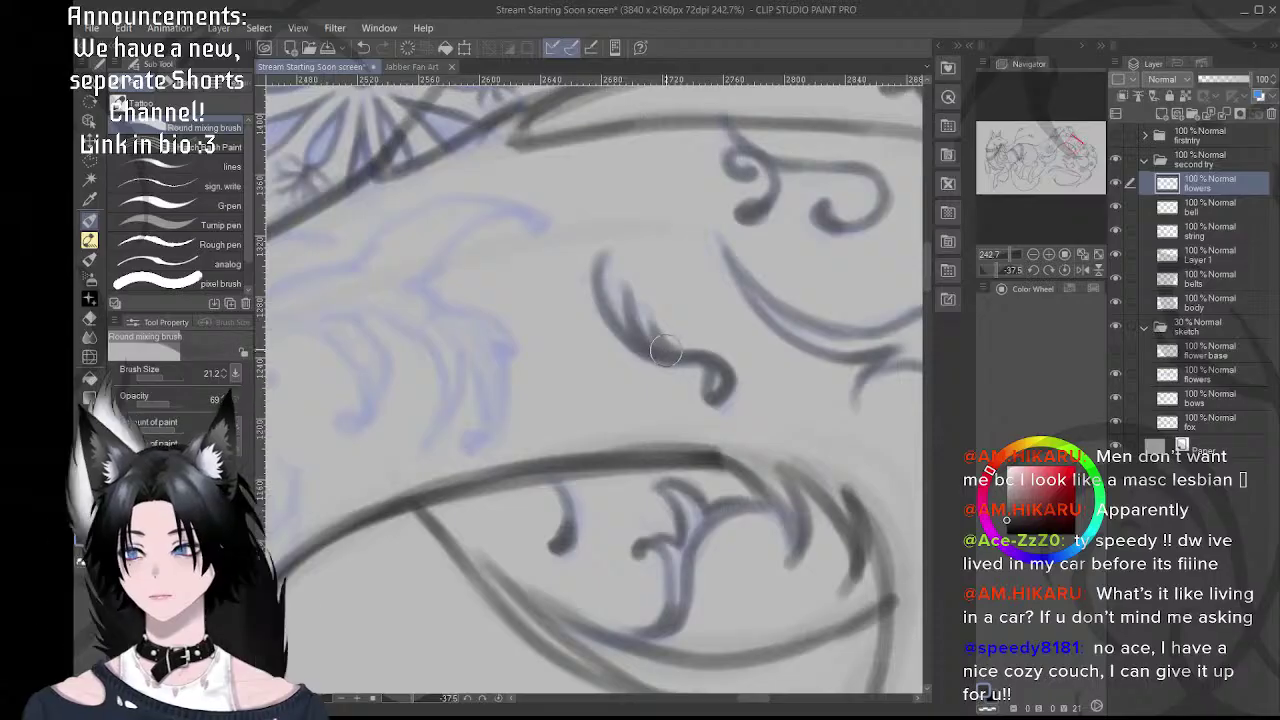
- Ink the tall curved leaf beside the large snowflake flower with a thick rounded tip and a short inner edge
drag(583, 318, 715, 346)
mouse_move(597, 334)
mouse_down()
mouse_move(717, 360)
mouse_move(715, 285)
mouse_move(650, 233)
mouse_up()
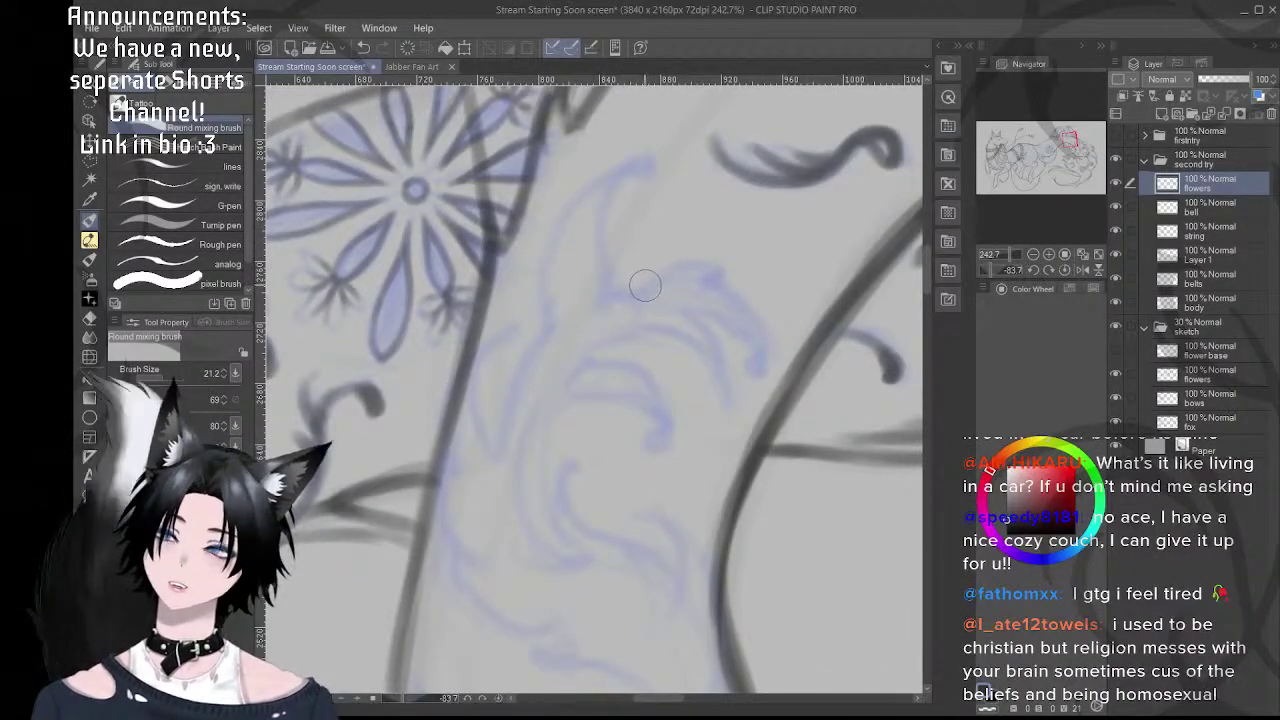
drag(607, 268, 646, 275)
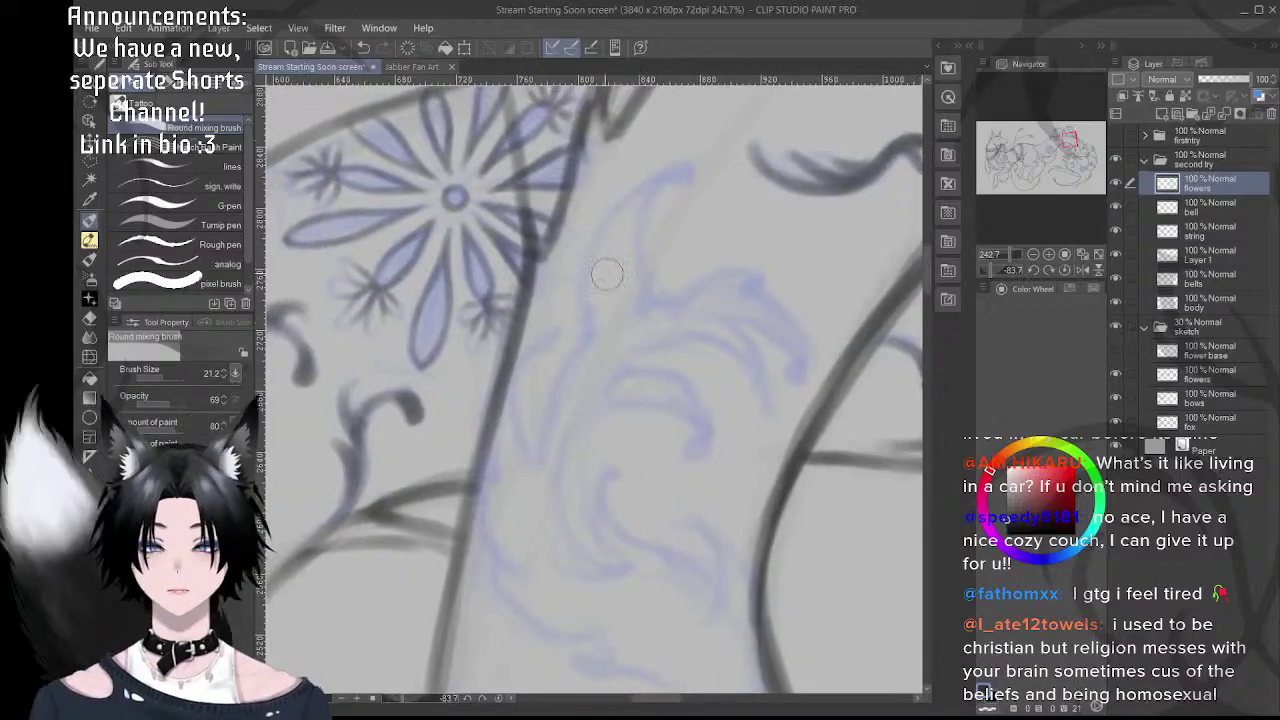
drag(587, 343, 583, 285)
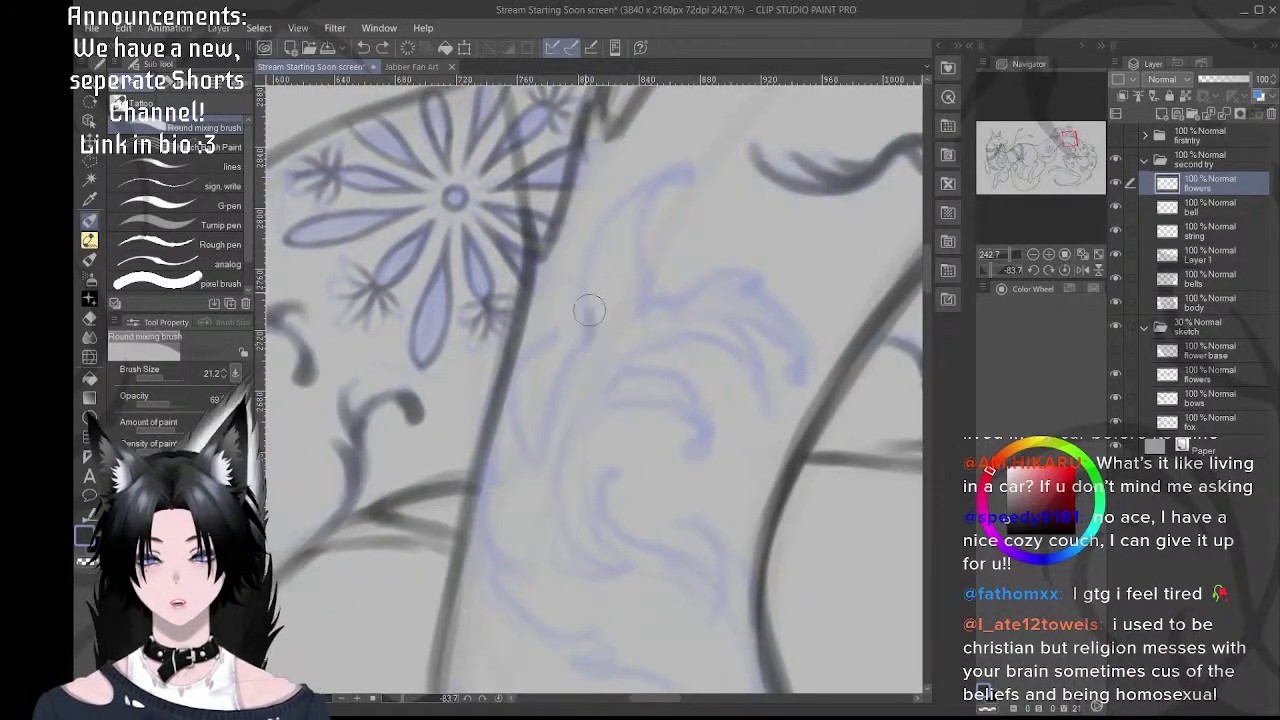
key(shift+space)
drag(766, 251, 674, 200)
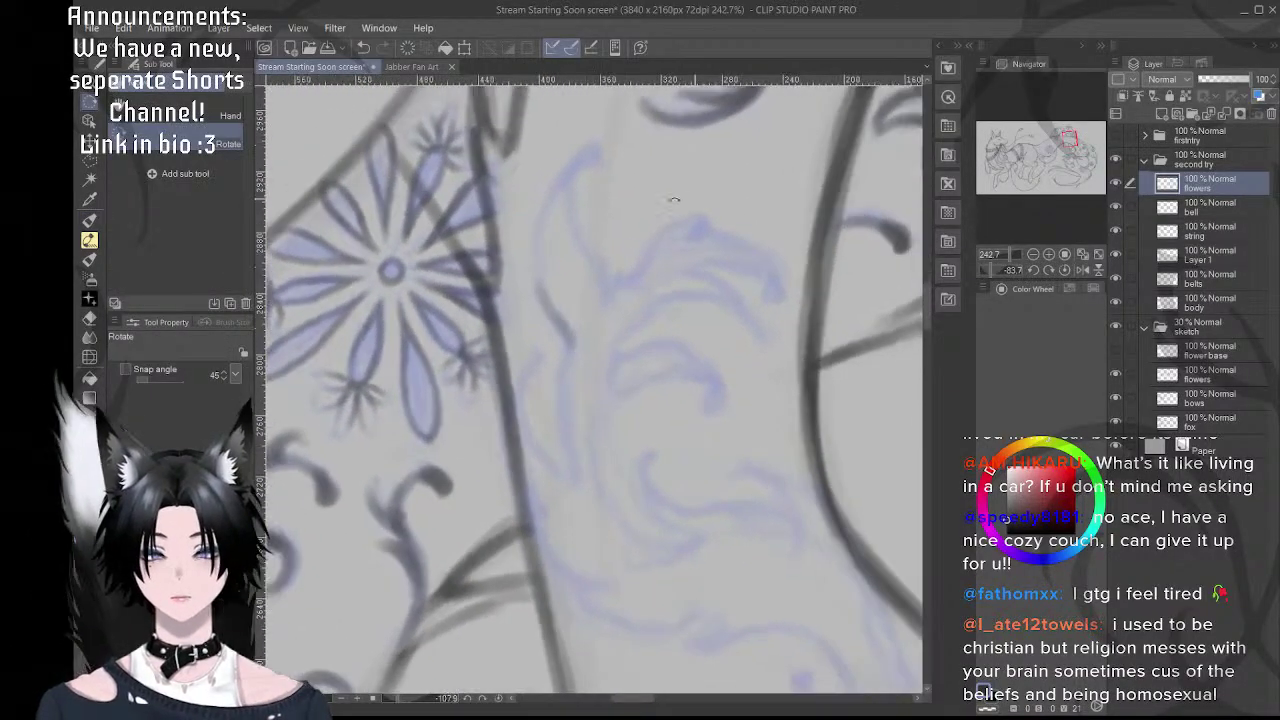
mouse_move(590, 280)
mouse_down()
mouse_move(698, 360)
mouse_move(646, 368)
mouse_move(646, 302)
mouse_up()
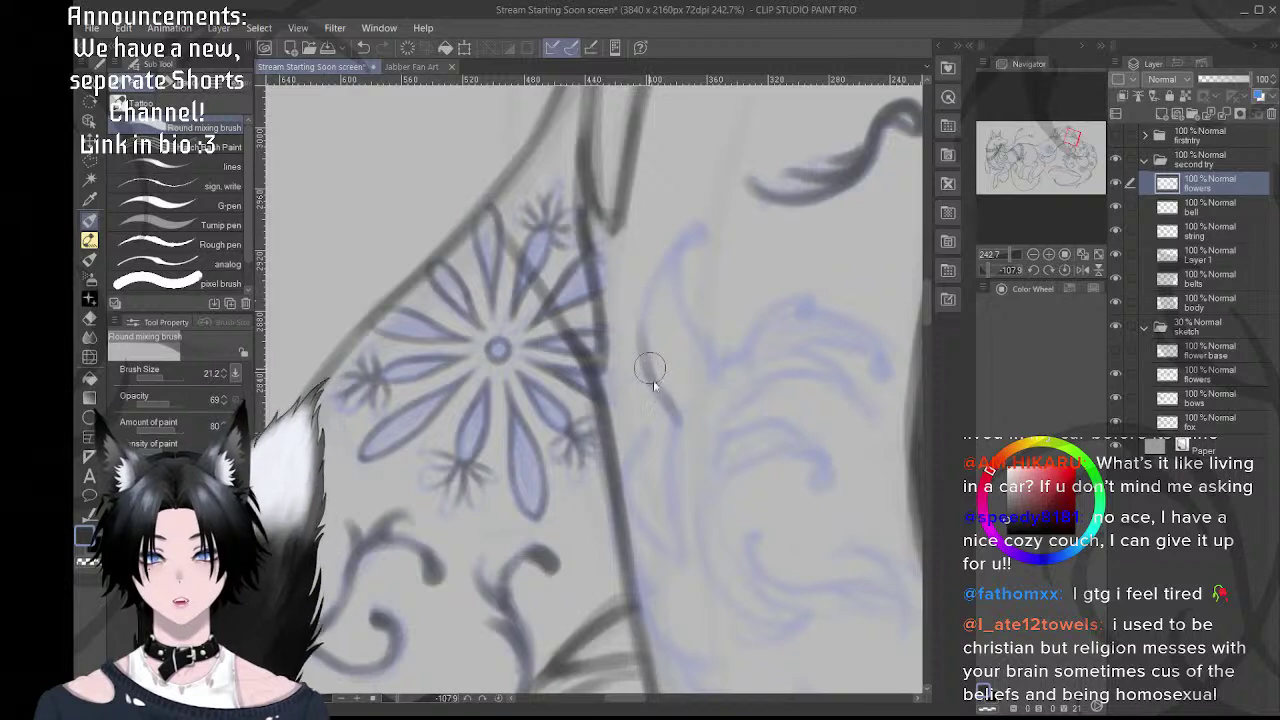
key(ctrl+z)
mouse_move(654, 385)
mouse_down()
mouse_move(648, 274)
mouse_move(664, 285)
mouse_move(684, 237)
mouse_move(698, 248)
mouse_move(668, 263)
mouse_move(676, 245)
mouse_move(703, 233)
mouse_move(711, 243)
mouse_move(673, 263)
mouse_up()
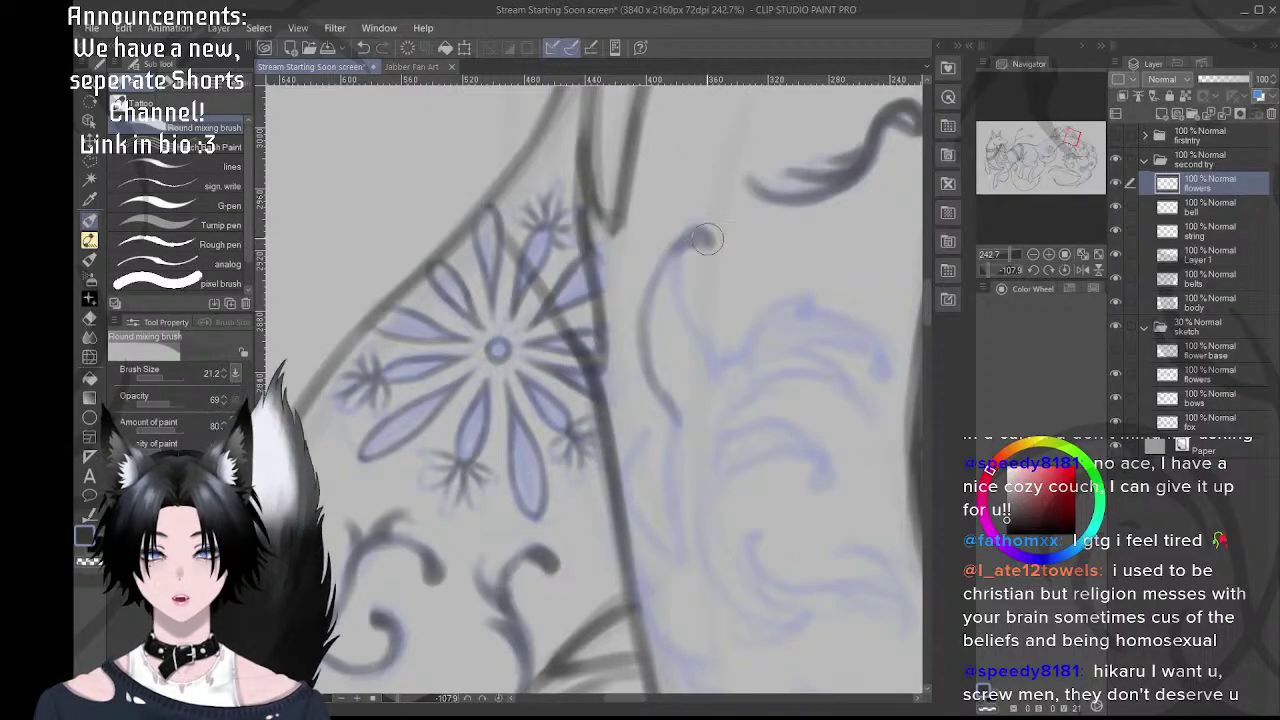
drag(704, 236, 645, 316)
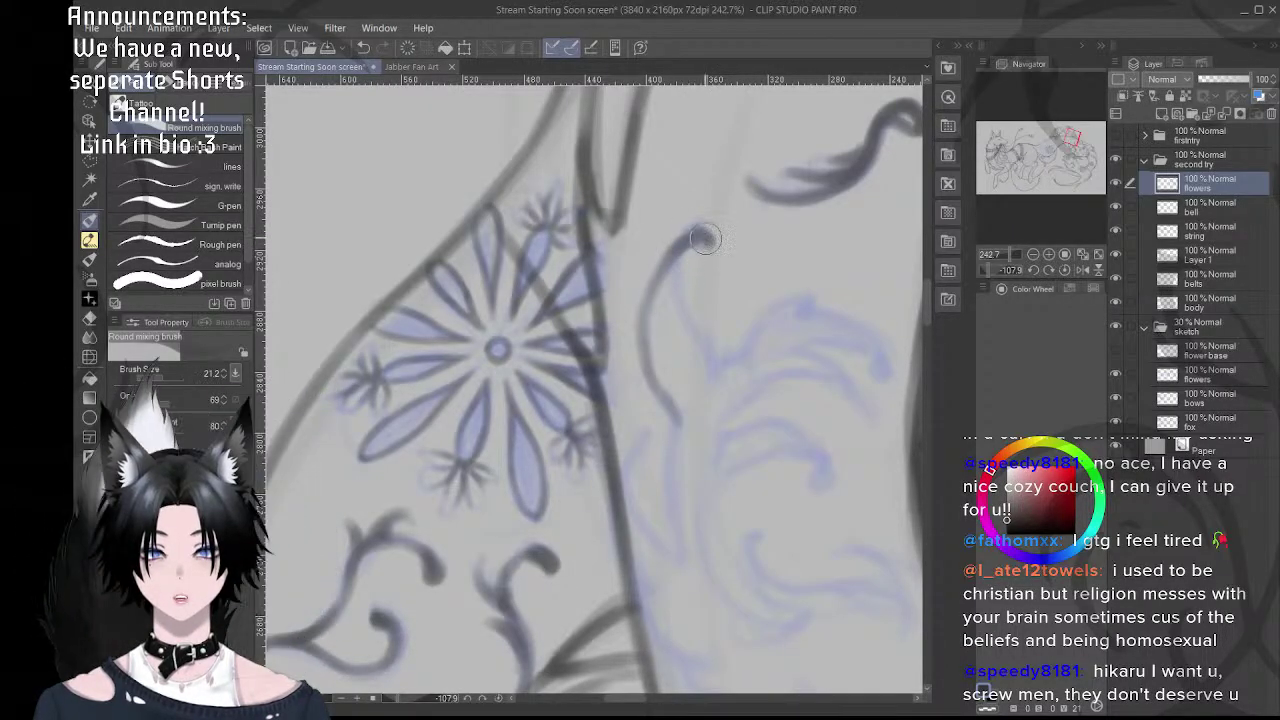
drag(708, 240, 682, 246)
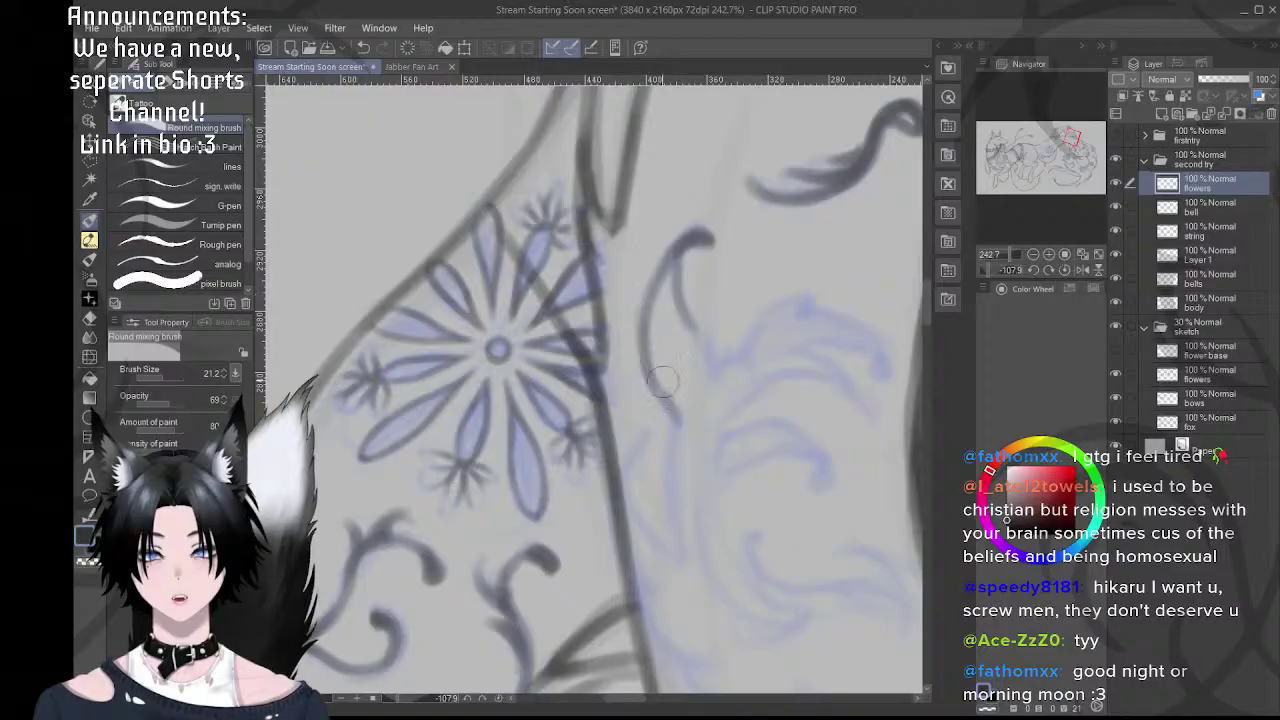
- Extend the tall leaf's edge downward to a rounded point and ink the lower lobe's outer edge beside the tail outline
drag(681, 439, 632, 358)
mouse_move(630, 478)
mouse_down()
mouse_move(621, 431)
mouse_move(612, 340)
mouse_up()
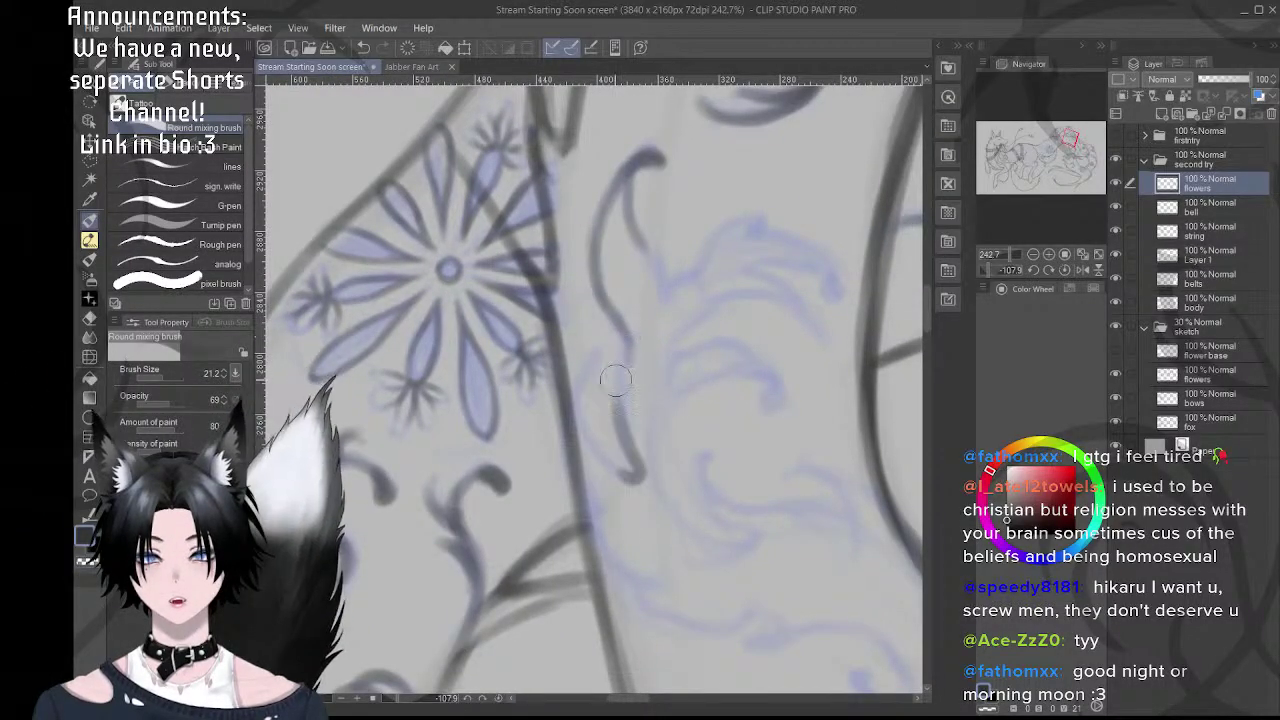
mouse_move(622, 429)
mouse_down()
mouse_move(635, 349)
mouse_move(622, 394)
mouse_move(628, 336)
mouse_up()
drag(620, 444, 646, 412)
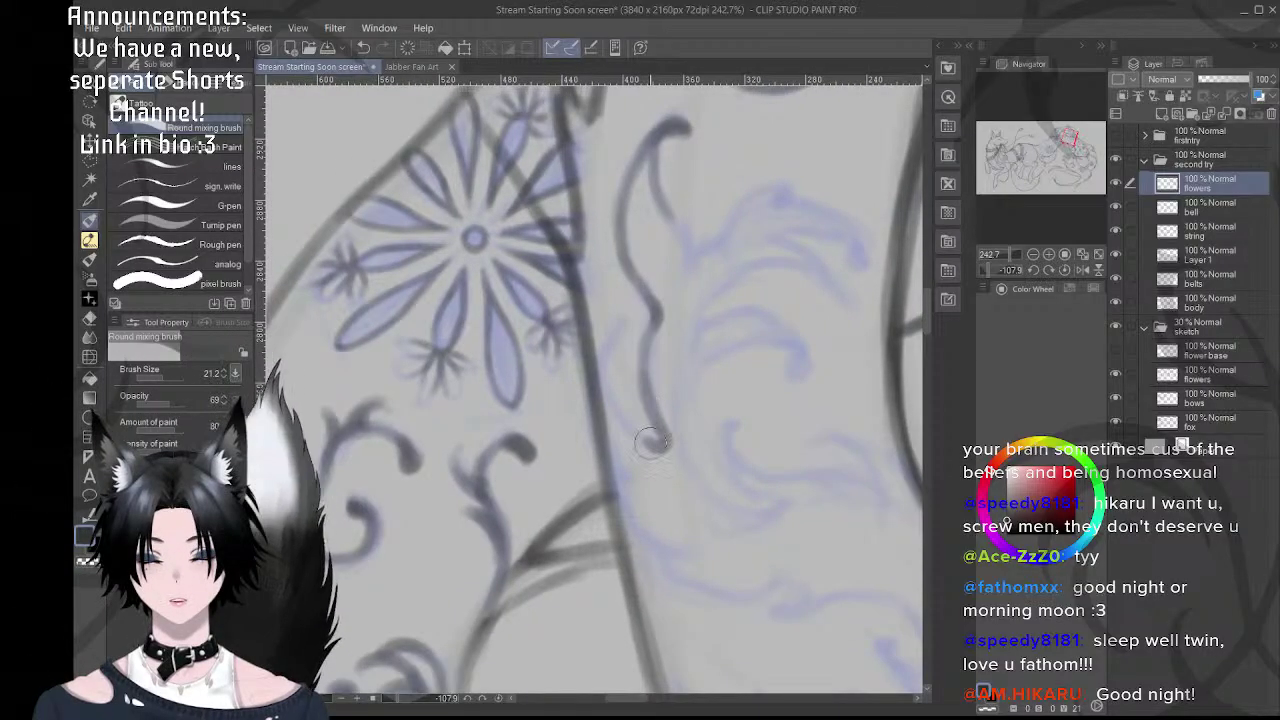
mouse_move(622, 325)
mouse_down()
mouse_move(622, 402)
mouse_move(607, 364)
mouse_move(637, 418)
mouse_up()
drag(603, 374, 652, 440)
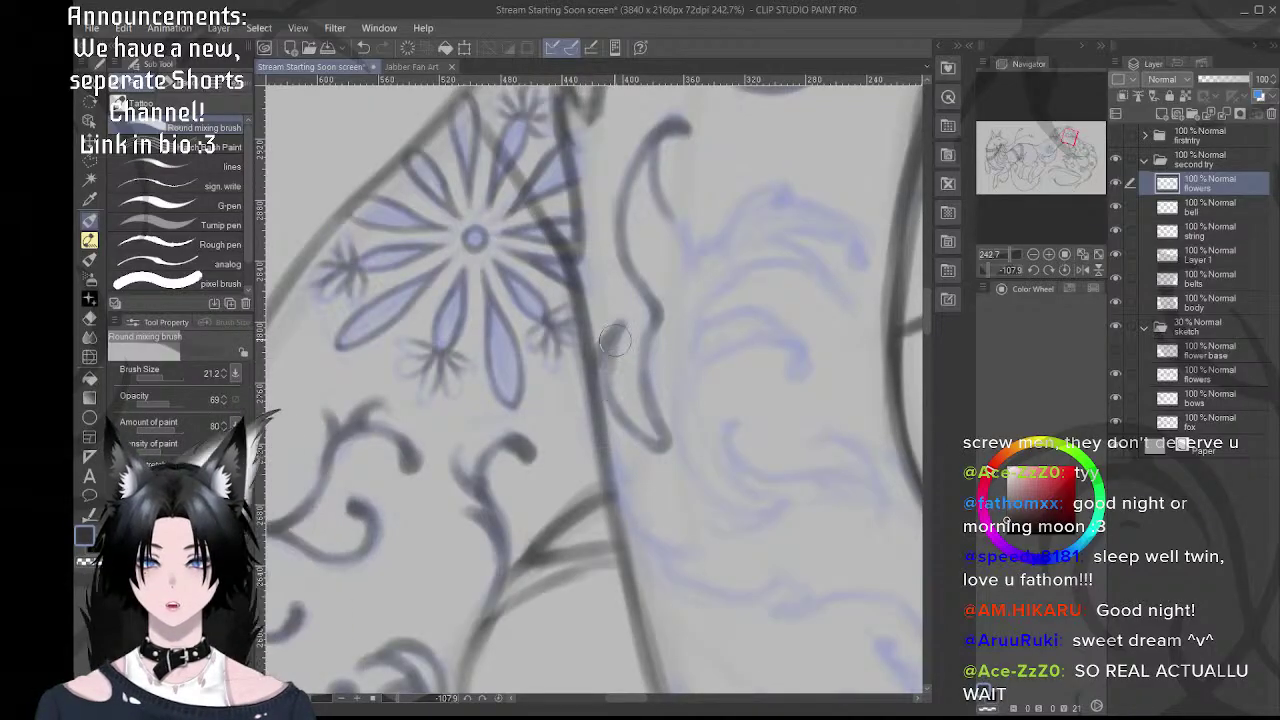
- Ink the short pointed curve below the tall leaf and begin the wavy stem running down beside the tail outline
mouse_move(607, 358)
mouse_down()
mouse_move(632, 434)
mouse_move(578, 354)
mouse_up()
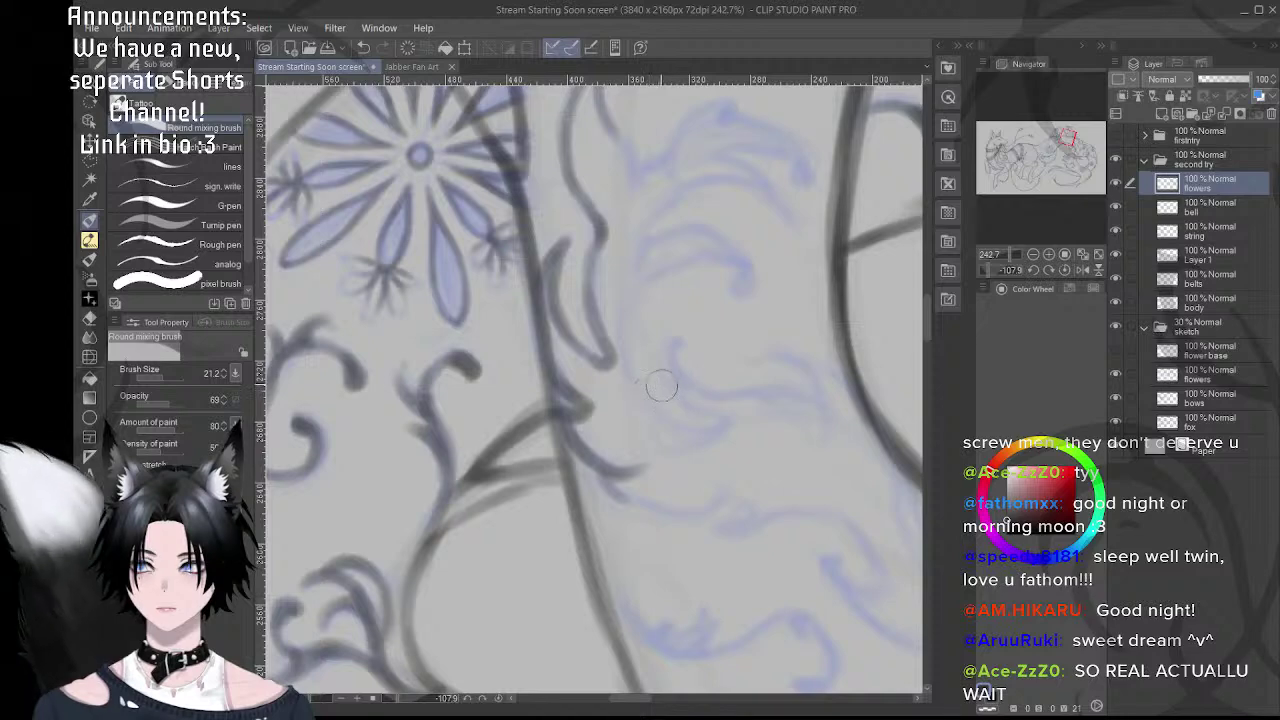
drag(645, 505, 585, 493)
drag(614, 346, 660, 331)
mouse_move(520, 435)
mouse_down()
mouse_move(541, 376)
mouse_move(565, 415)
mouse_up()
key(ctrl+z)
drag(565, 415, 554, 387)
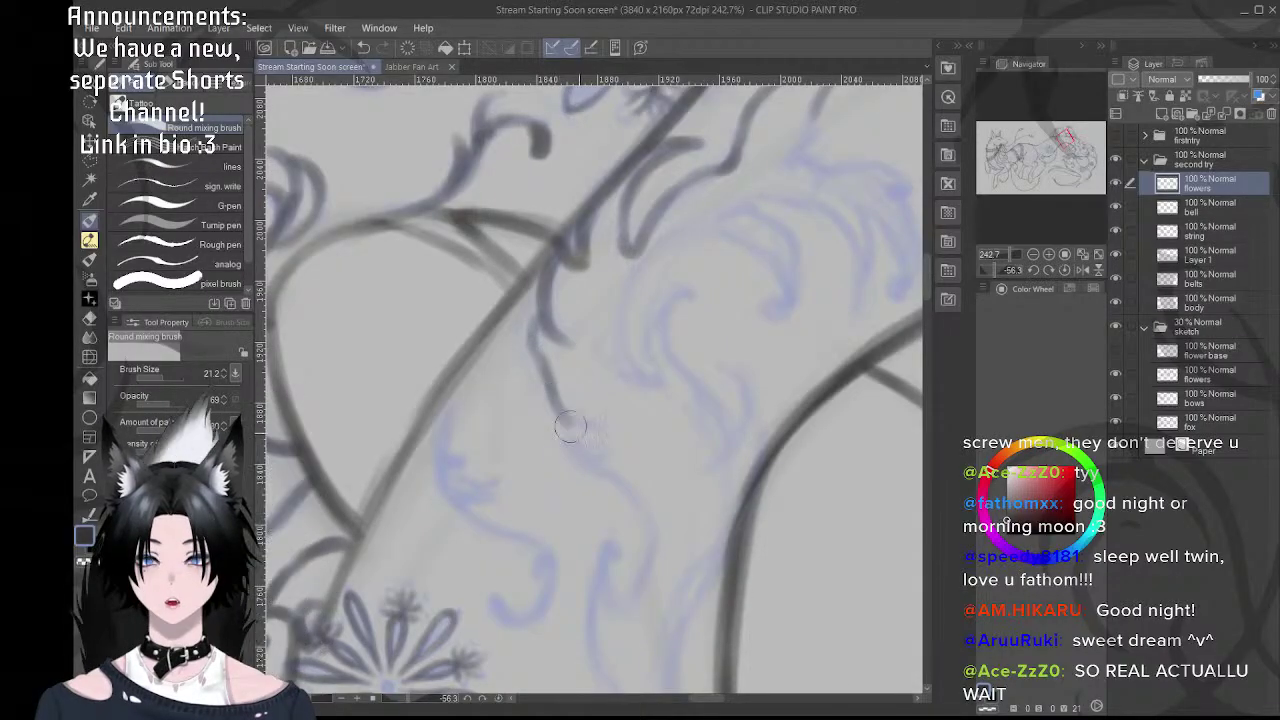
- Continue the wavy stem downward and ink a small curled knot at its lower end
mouse_move(580, 424)
mouse_down()
mouse_move(606, 446)
mouse_move(588, 457)
mouse_up()
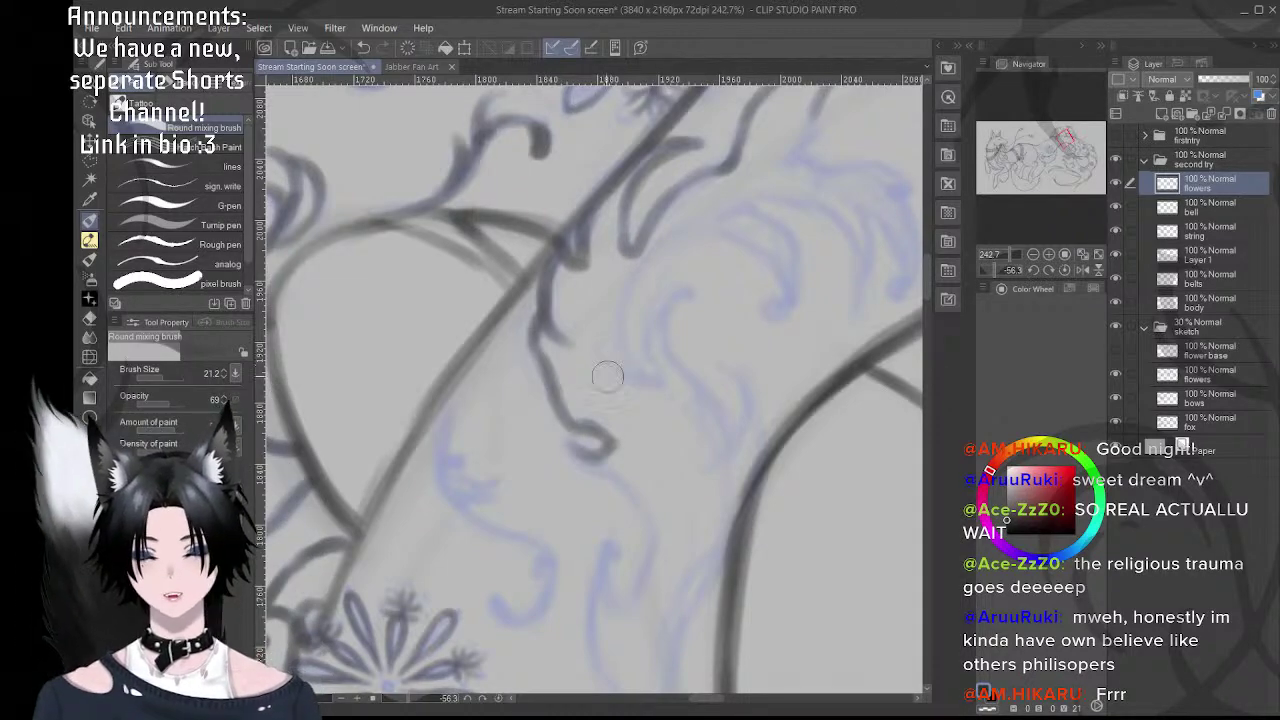
drag(575, 323, 600, 290)
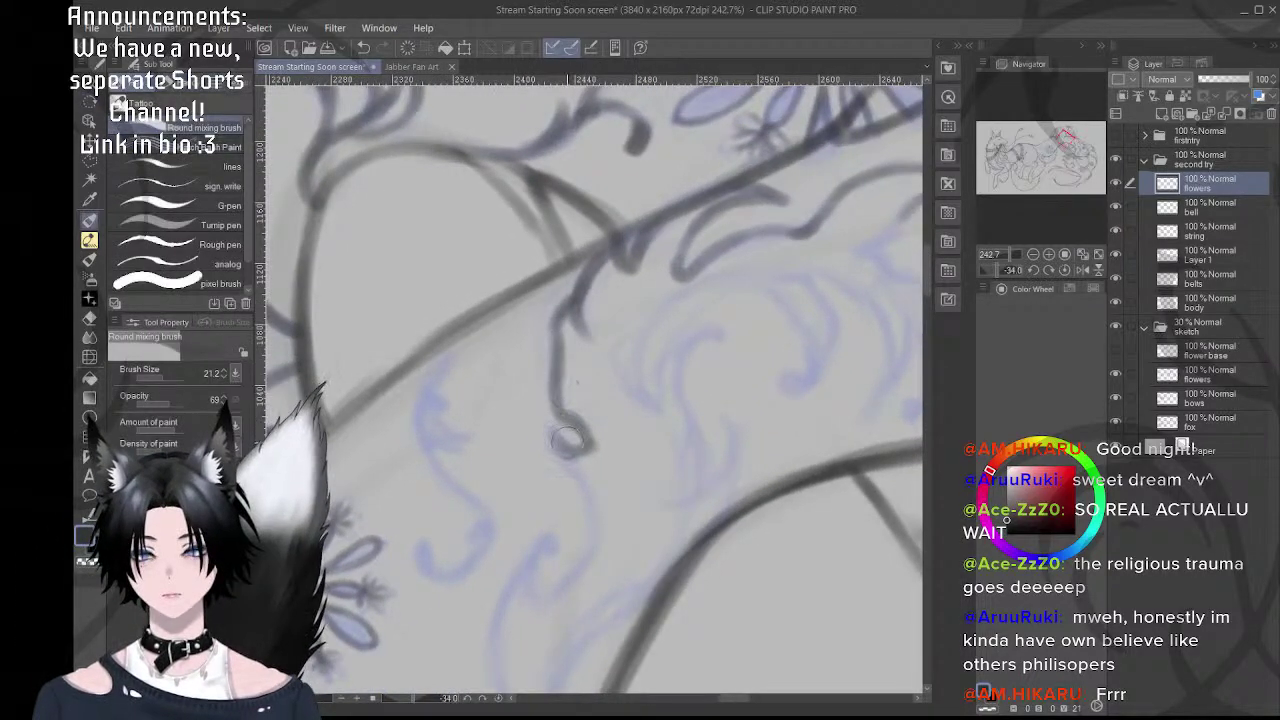
mouse_move(564, 445)
mouse_down()
mouse_move(578, 427)
mouse_move(573, 383)
mouse_up()
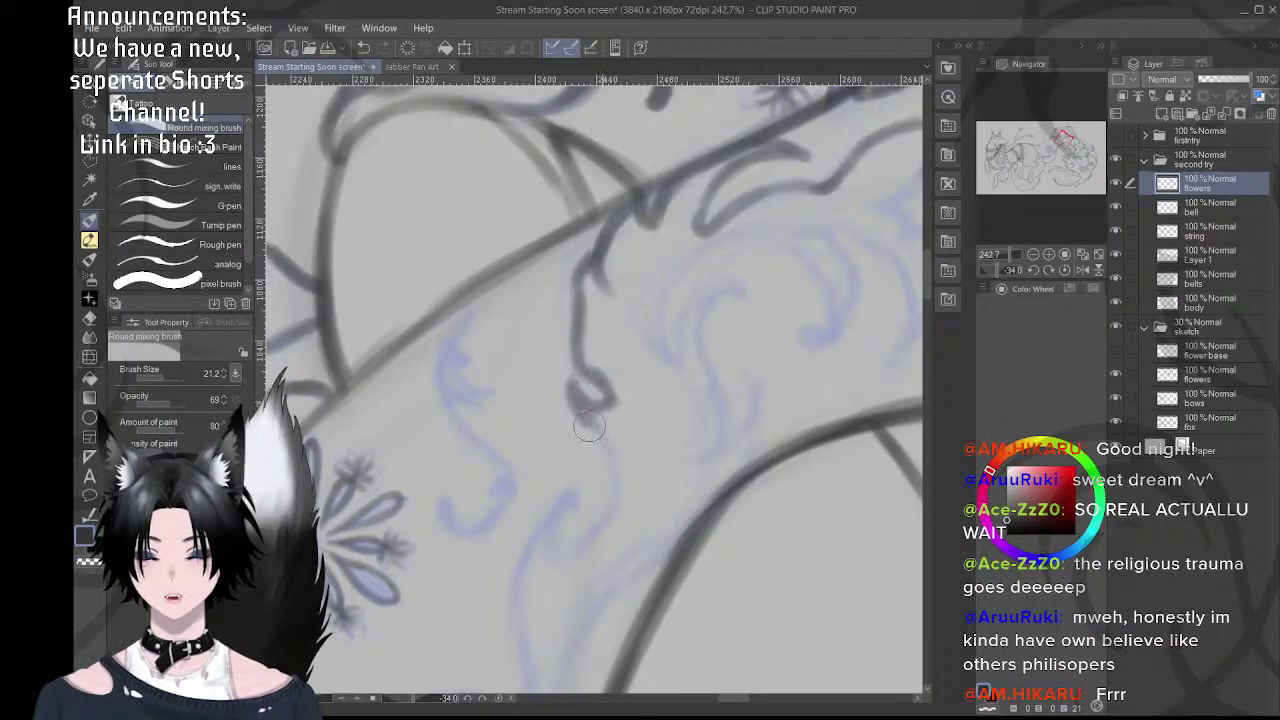
- Extend the stem from the curled knot into a rounded bend with a hooked end and thicken the hook's tip
mouse_move(589, 426)
mouse_down()
mouse_move(623, 474)
mouse_move(598, 439)
mouse_move(606, 511)
mouse_up()
mouse_move(647, 441)
mouse_down()
mouse_move(737, 363)
mouse_move(694, 349)
mouse_move(669, 423)
mouse_move(611, 427)
mouse_up()
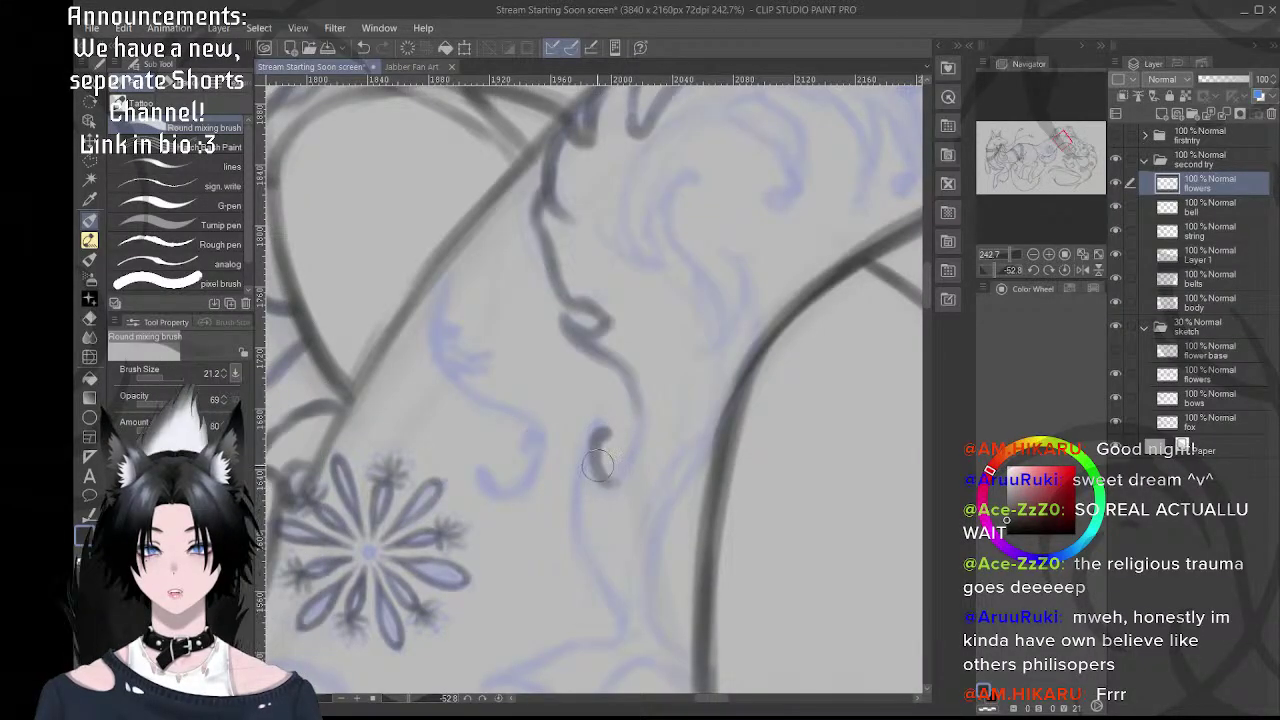
mouse_move(598, 466)
mouse_down()
mouse_move(641, 392)
mouse_move(615, 368)
mouse_move(624, 465)
mouse_move(632, 396)
mouse_move(632, 454)
mouse_up()
key(ctrl+z)
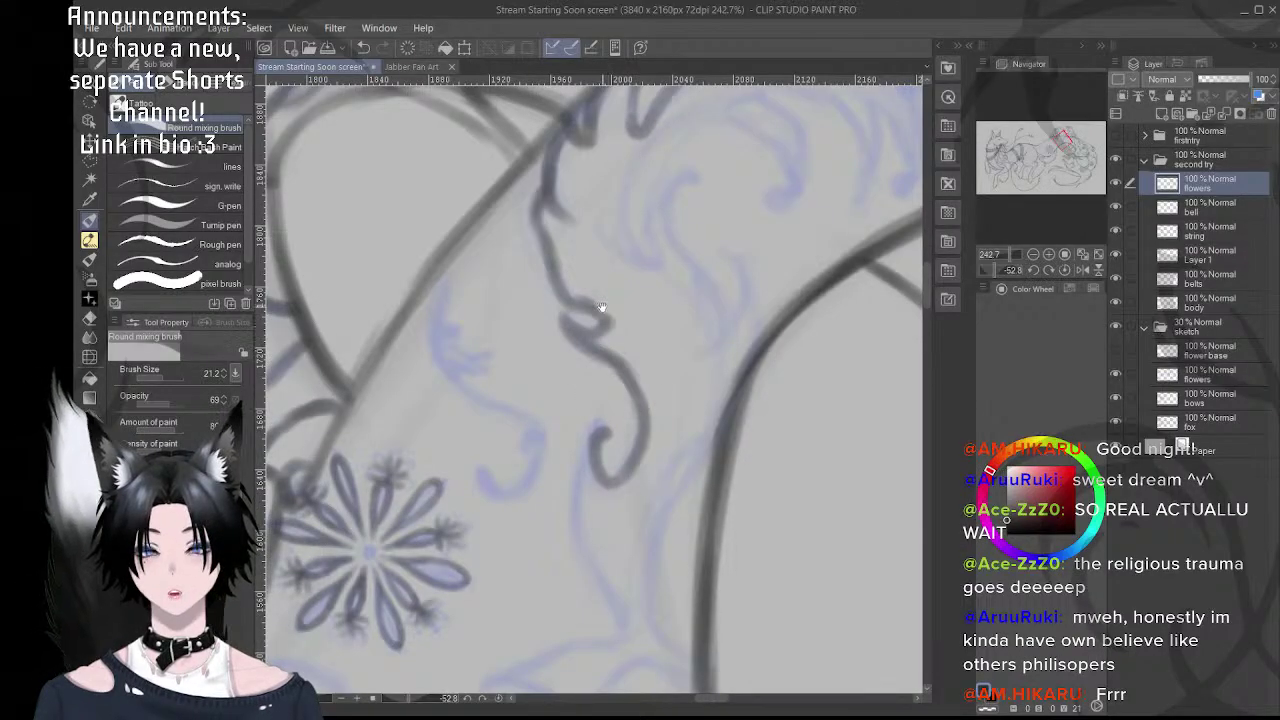
drag(600, 309, 632, 393)
drag(640, 322, 600, 383)
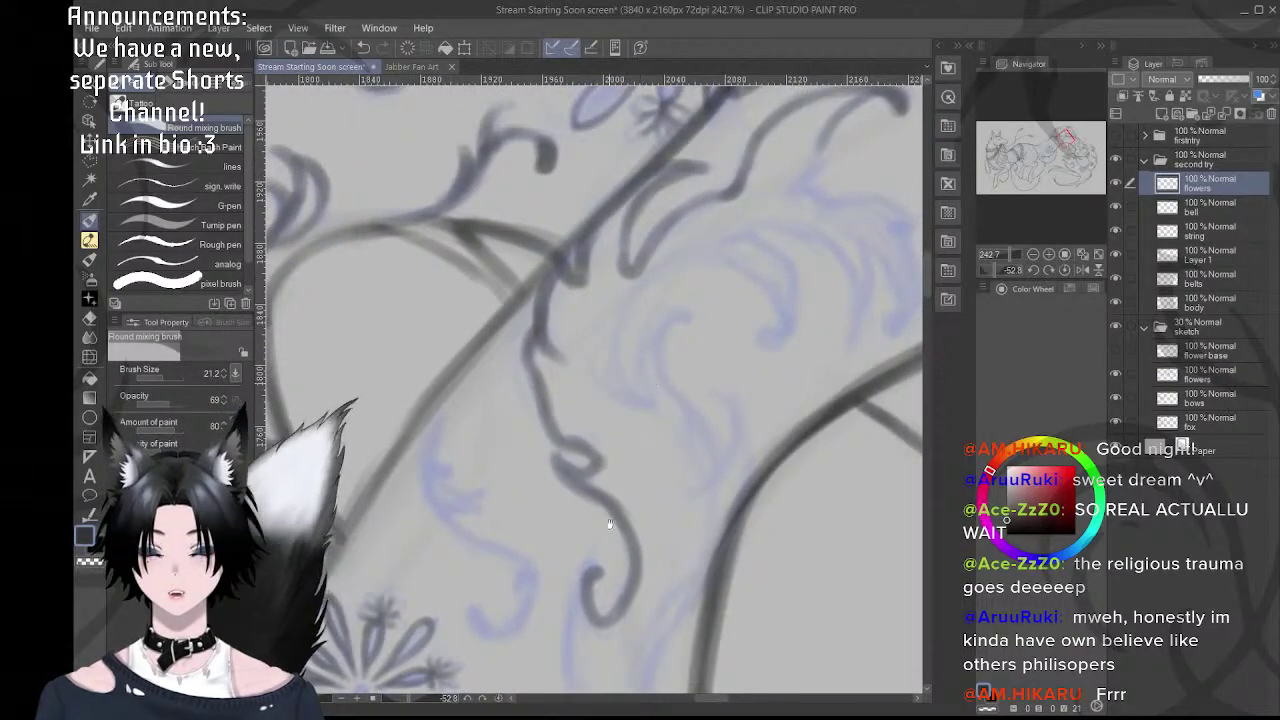
drag(608, 526, 614, 379)
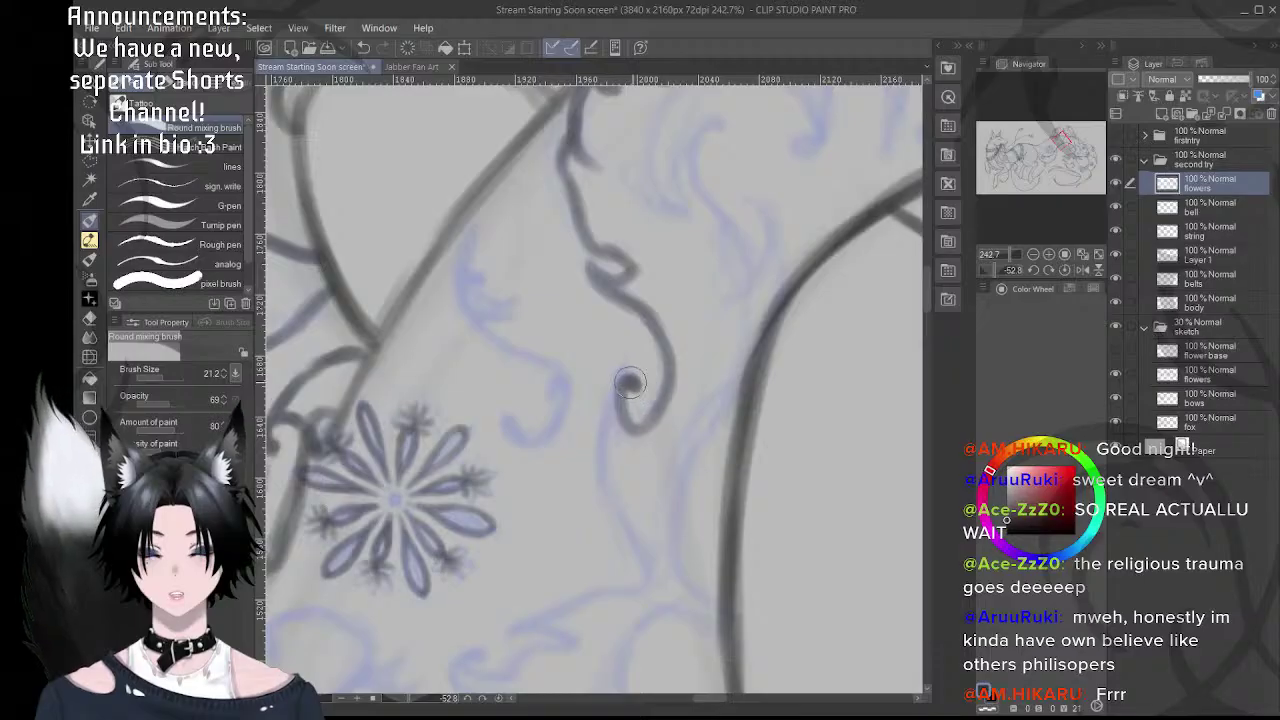
drag(614, 468, 606, 400)
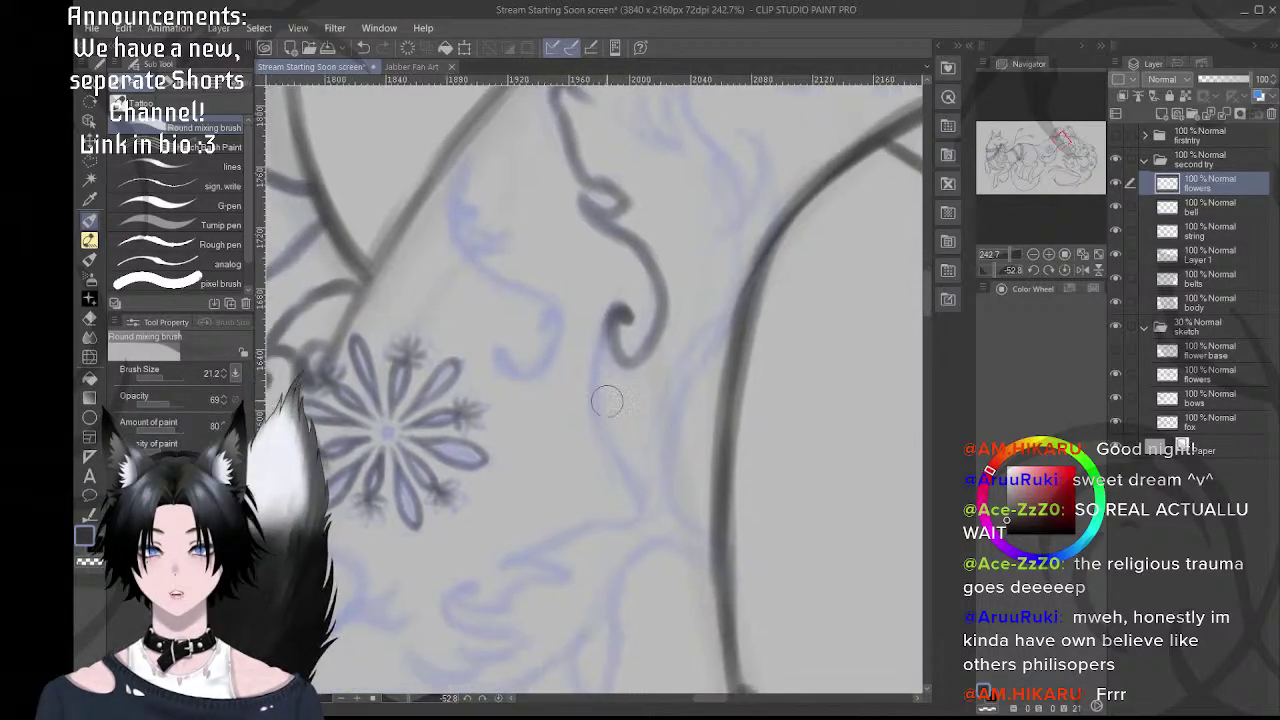
- Ink a long S-curve from the hooked tip down to a small pointed end above the lower sprigs
drag(611, 324, 595, 402)
mouse_move(613, 320)
mouse_down()
mouse_move(611, 463)
mouse_move(605, 444)
mouse_move(646, 514)
mouse_up()
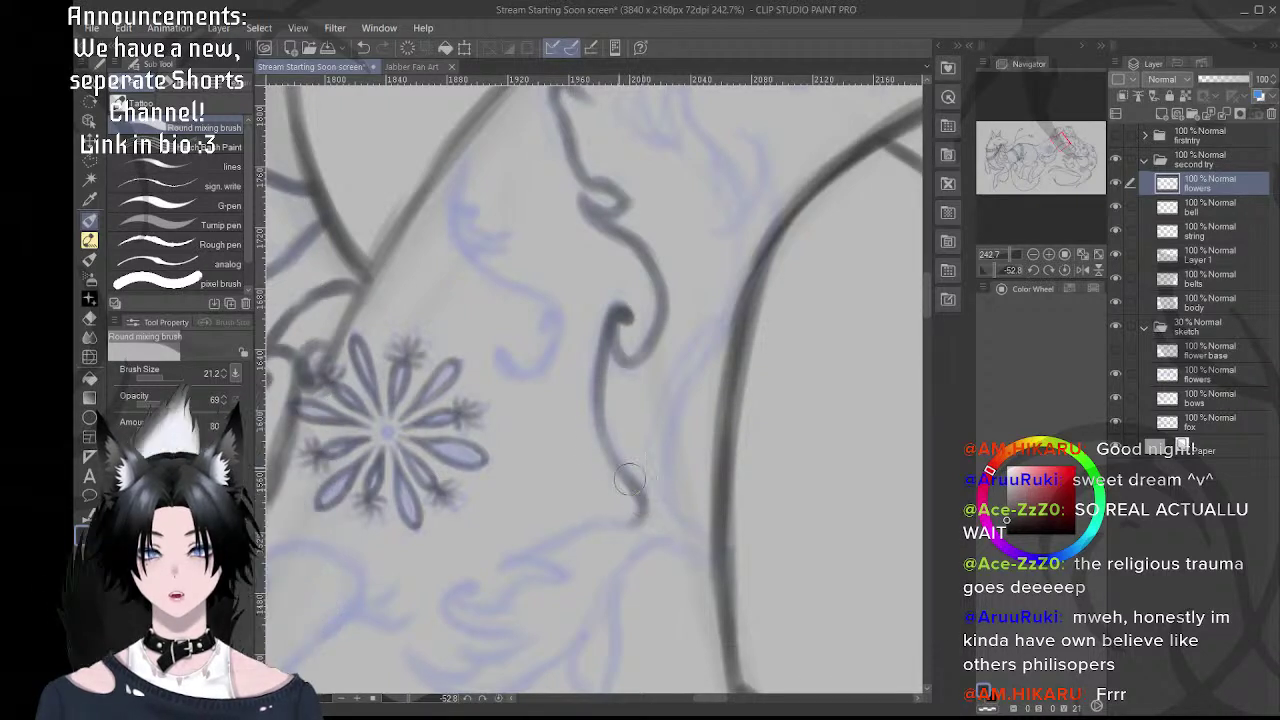
drag(638, 492, 599, 375)
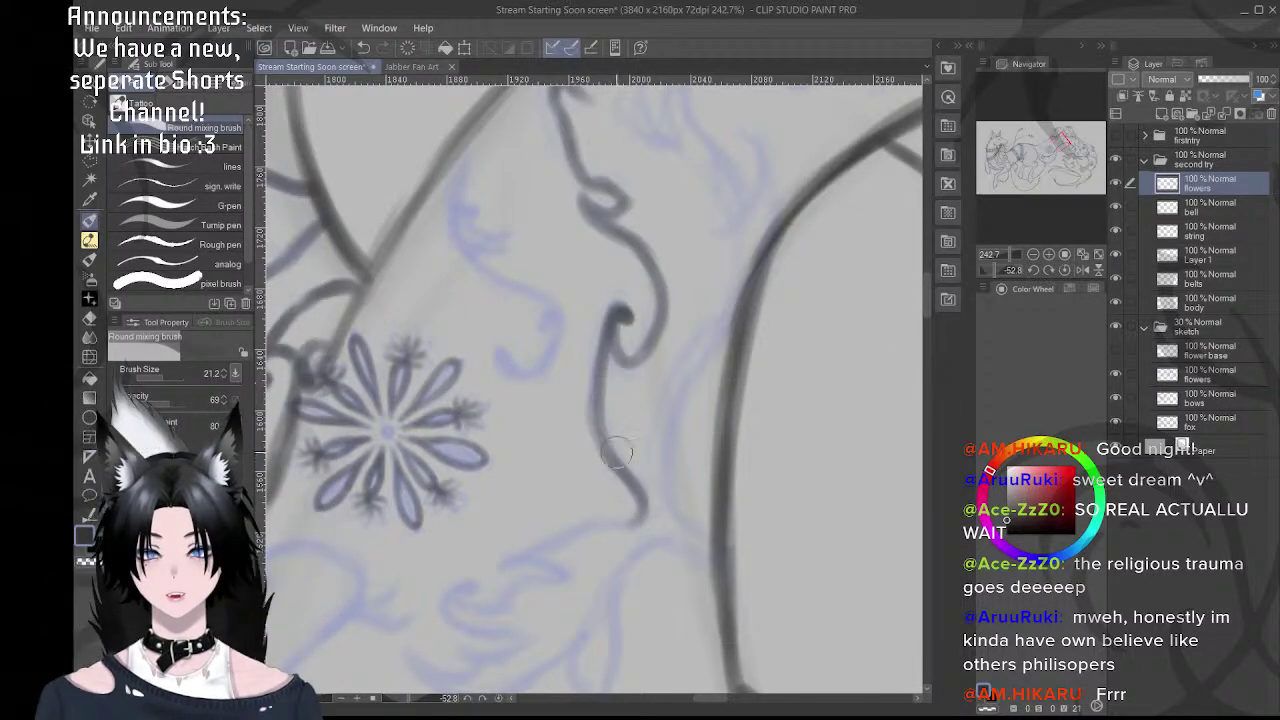
key(ctrl+z)
drag(619, 467, 600, 382)
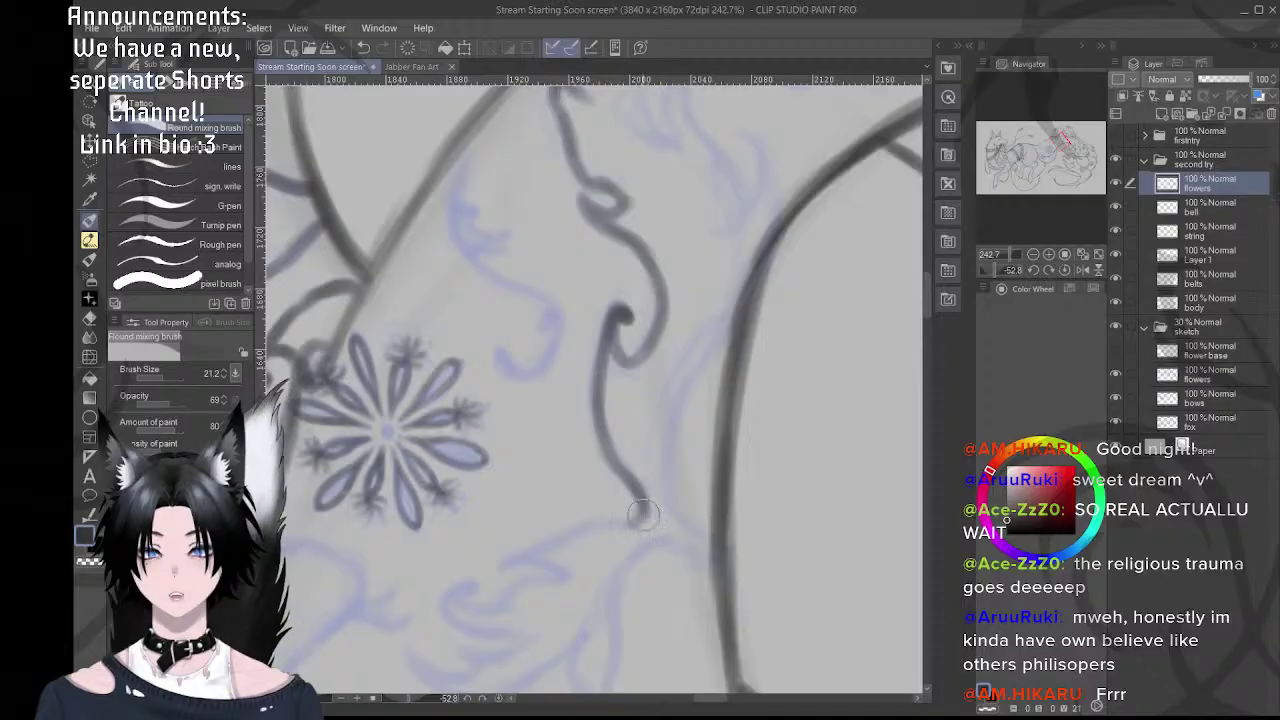
- Ink the opposite curve between the S-curve's pointed end and the edge of the tail loop
drag(663, 476, 607, 481)
mouse_move(648, 536)
mouse_down()
mouse_move(611, 500)
mouse_move(636, 516)
mouse_move(608, 478)
mouse_move(616, 423)
mouse_up()
key(ctrl+z)
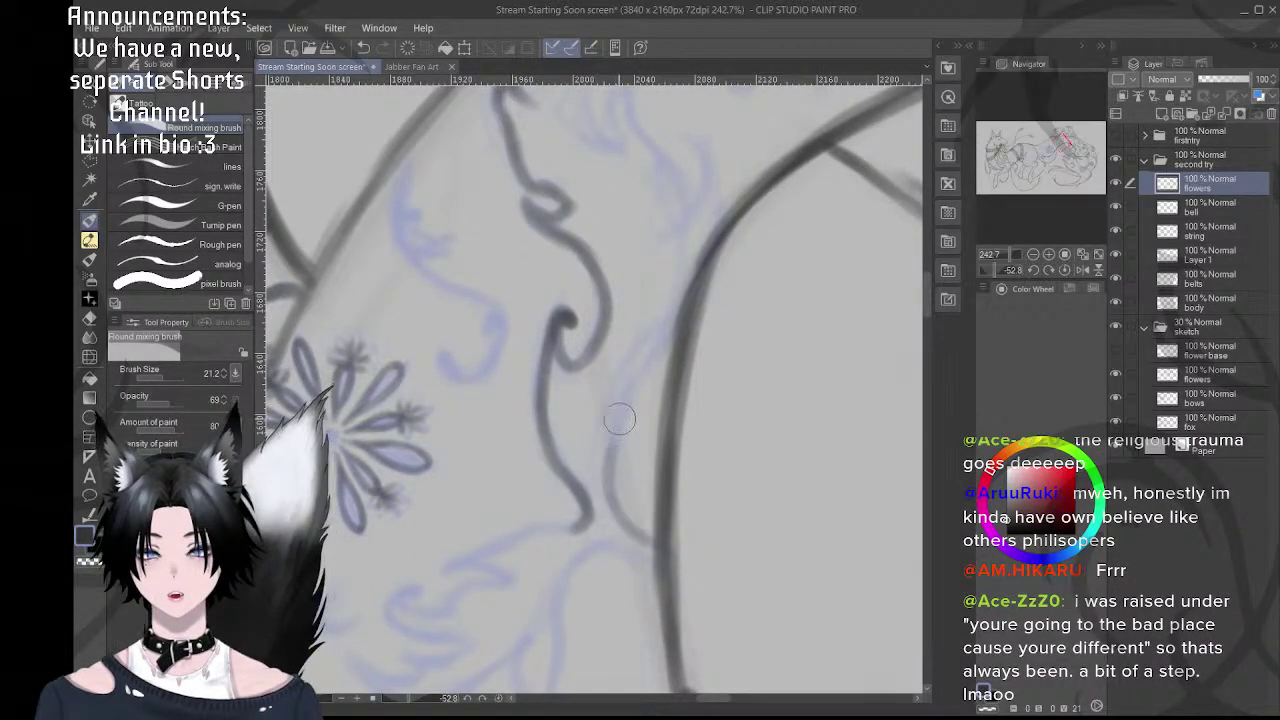
drag(630, 513, 612, 458)
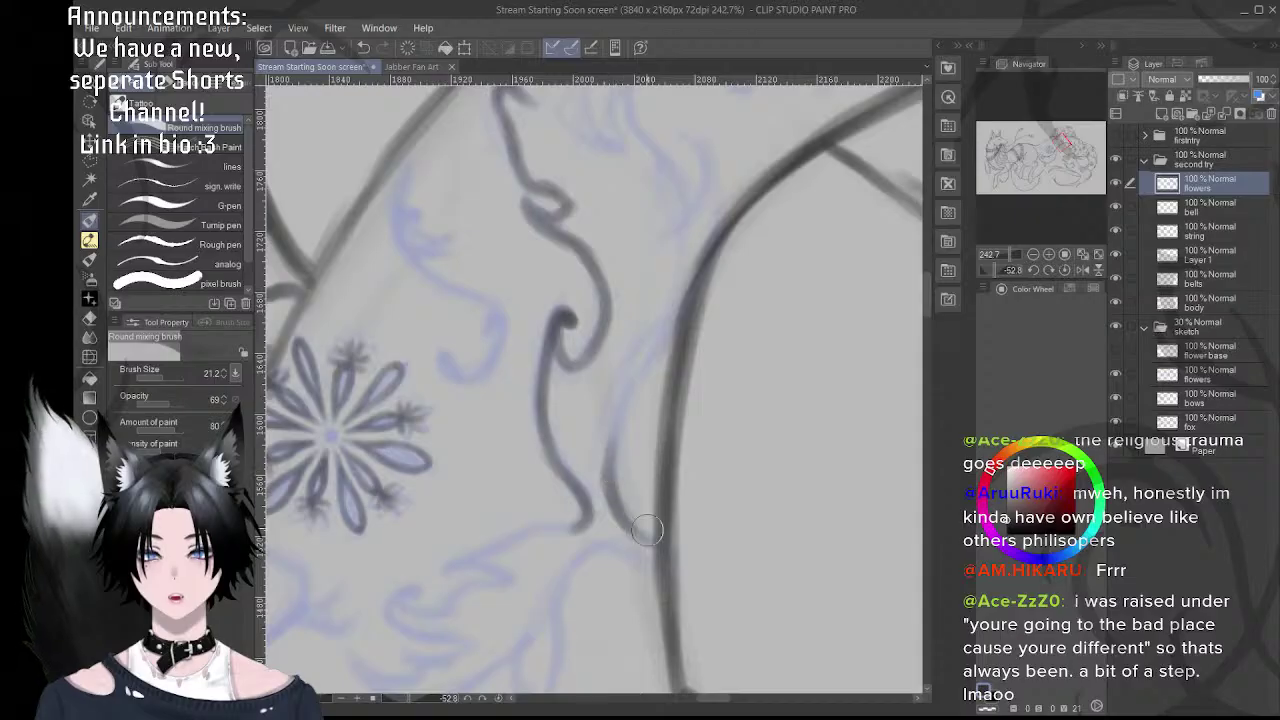
drag(648, 530, 622, 511)
- Rework the upper end of the curve beside the tail loop into a tapered tip
mouse_move(728, 395)
mouse_down()
mouse_move(720, 346)
mouse_move(694, 331)
mouse_up()
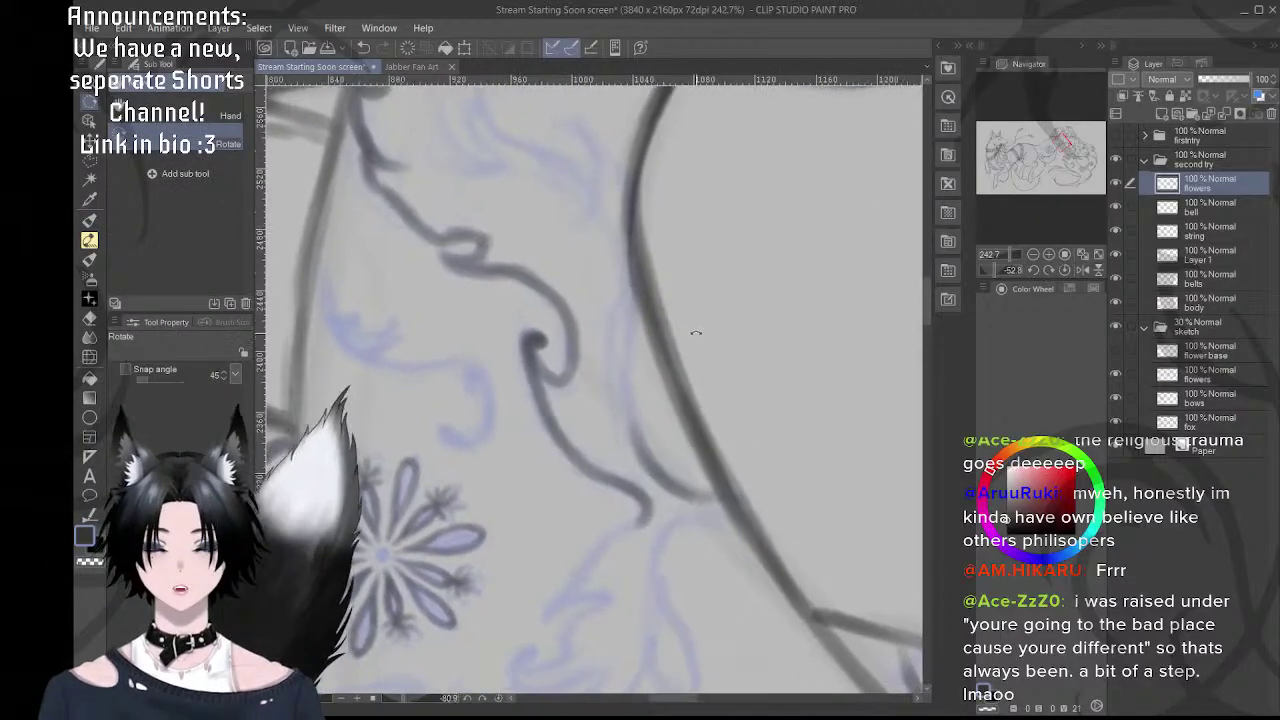
drag(626, 374, 655, 398)
drag(673, 464, 669, 345)
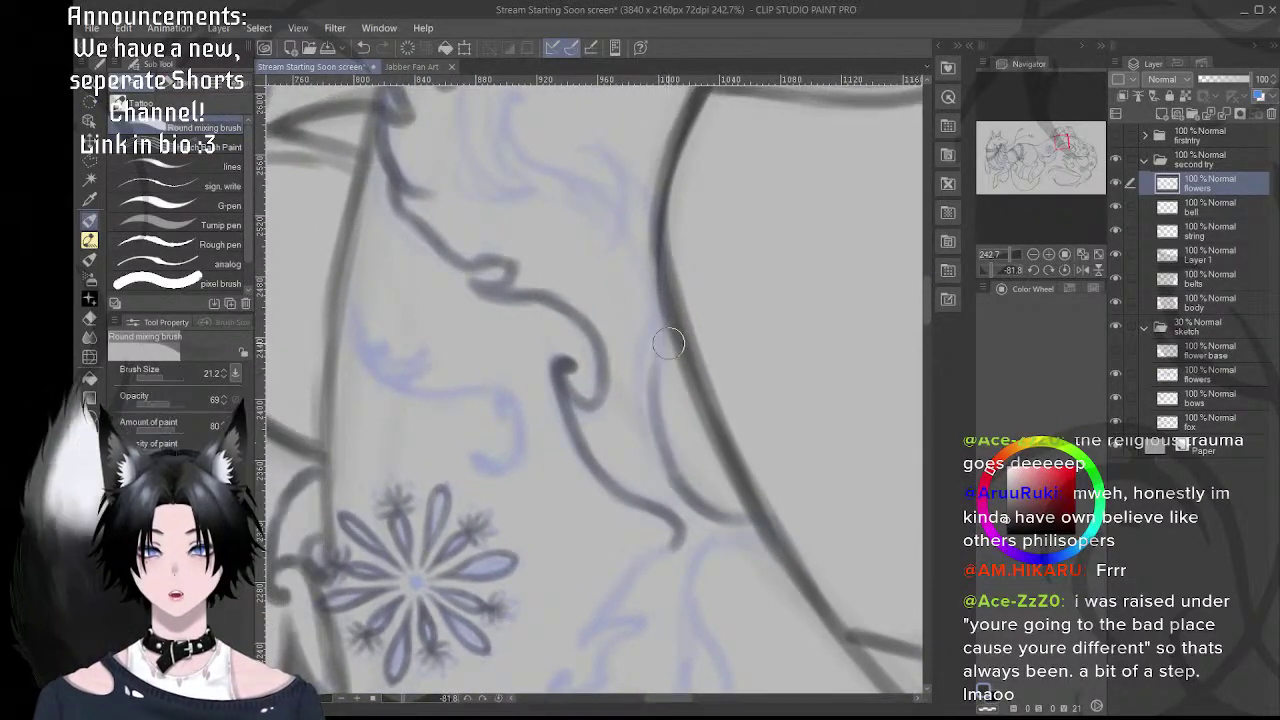
key(ctrl+z)
mouse_move(677, 477)
mouse_down()
mouse_move(658, 413)
mouse_move(674, 317)
mouse_move(673, 467)
mouse_move(659, 421)
mouse_move(683, 348)
mouse_up()
key(ctrl+z)
key(ctrl+z)
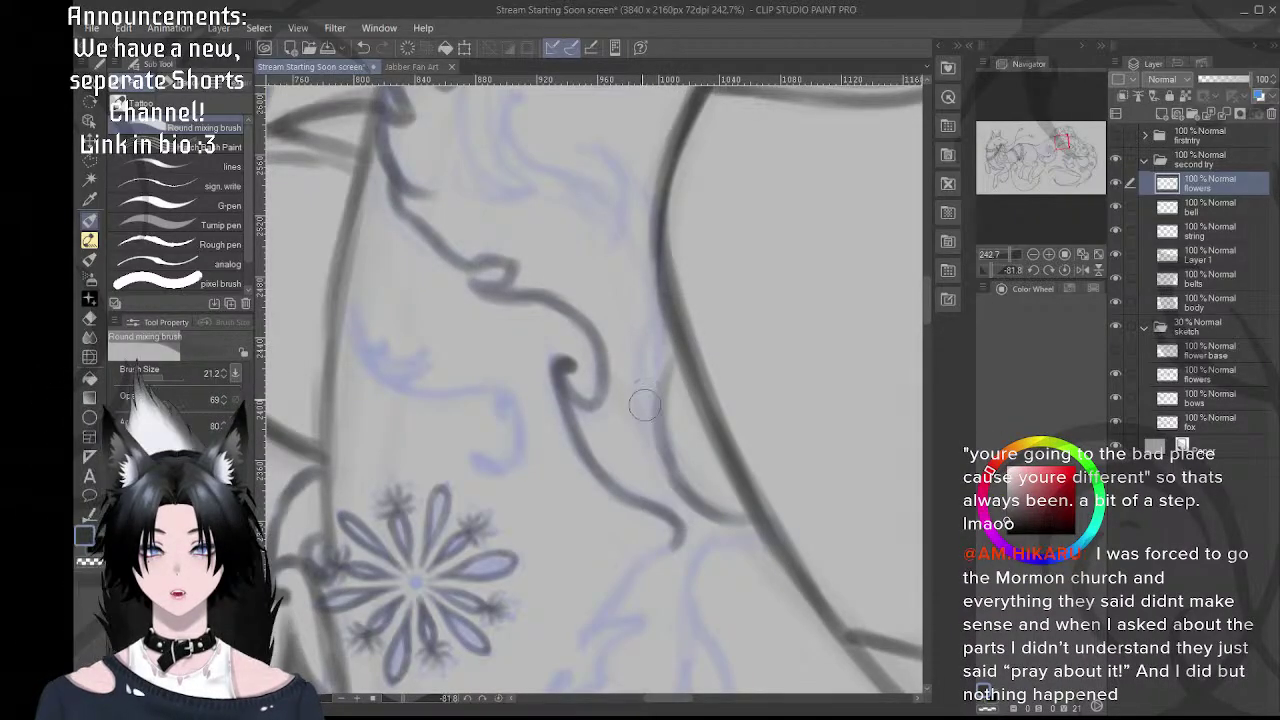
- Ink the narrow leaf's outer edge from the tail loop's outline and darken where it meets the curve below
mouse_move(660, 296)
mouse_down()
mouse_move(638, 364)
mouse_move(649, 411)
mouse_up()
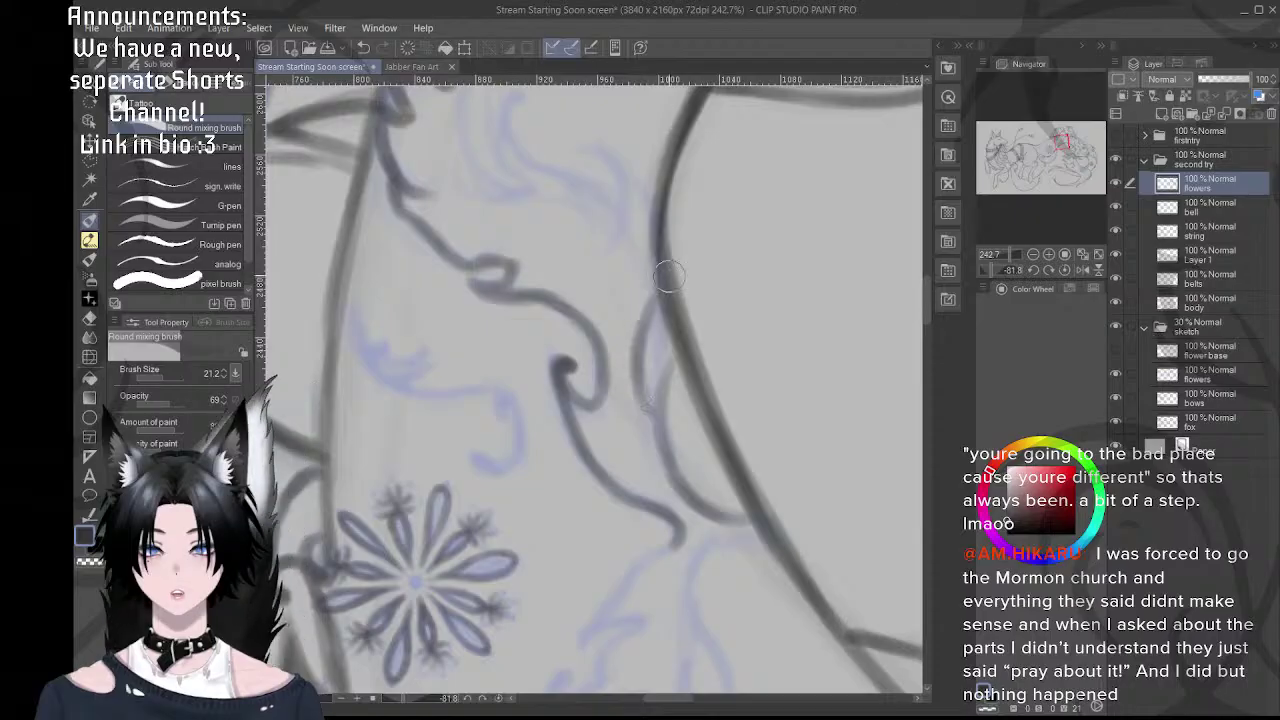
drag(676, 356, 652, 411)
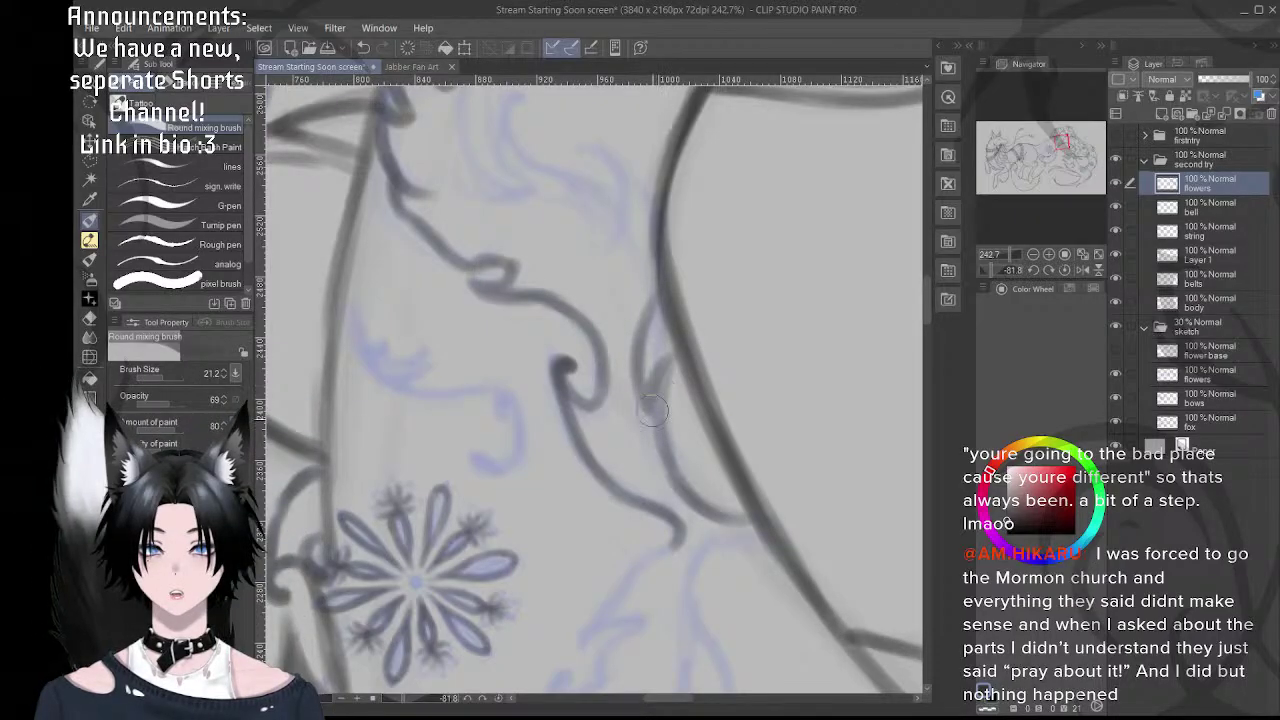
drag(637, 300, 657, 391)
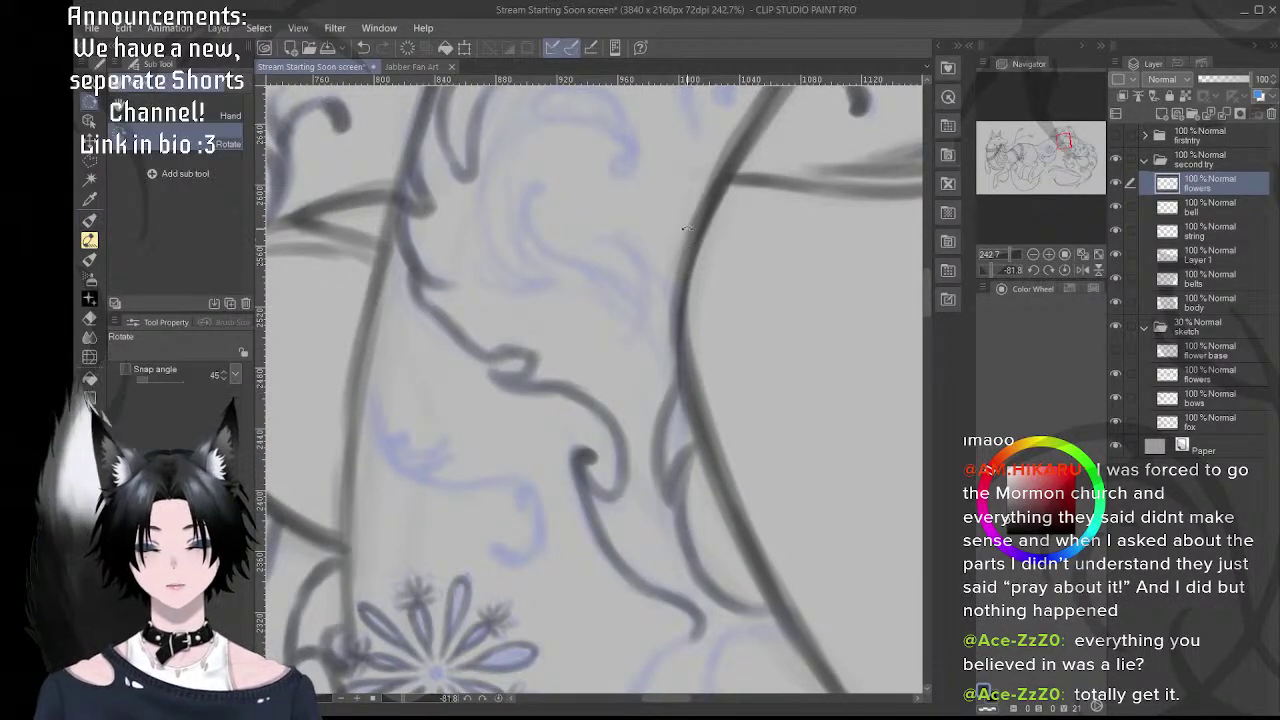
- Ink the small forked leaf above the narrow leaf, with its outer edge reaching the tail loop's outline
drag(742, 264, 797, 362)
drag(695, 339, 665, 398)
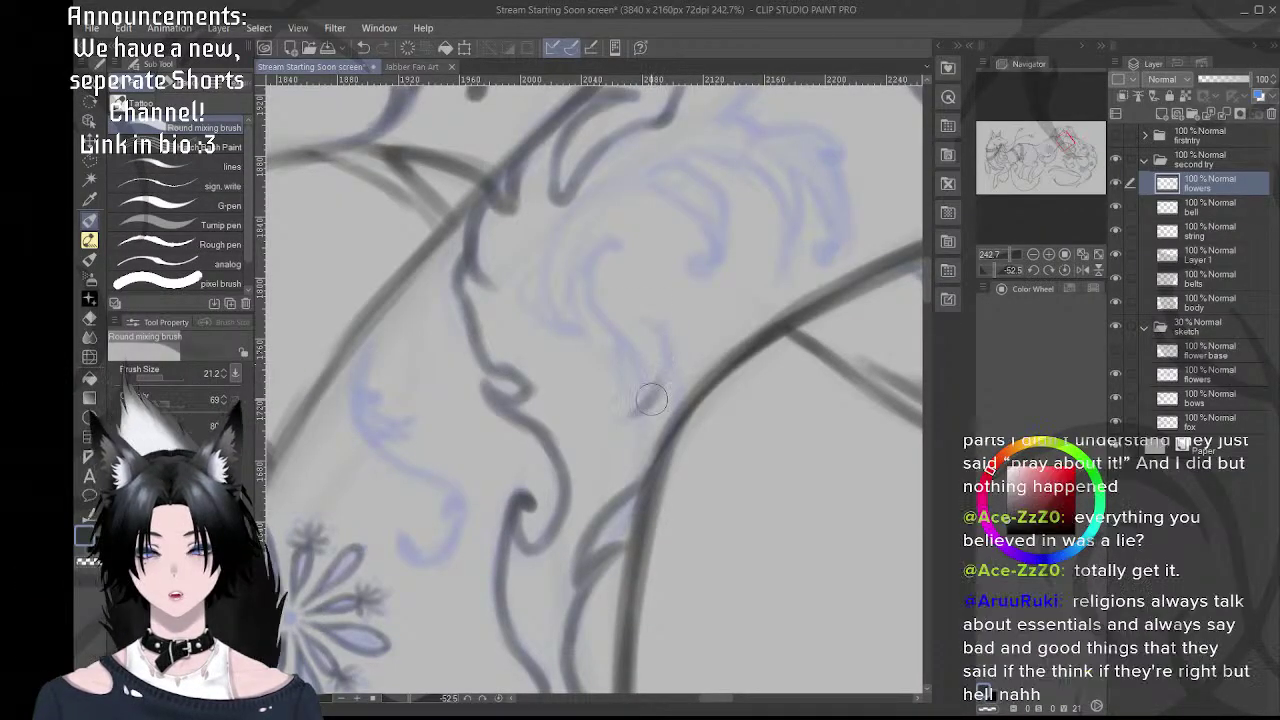
mouse_move(641, 321)
mouse_down()
mouse_move(662, 355)
mouse_move(652, 405)
mouse_up()
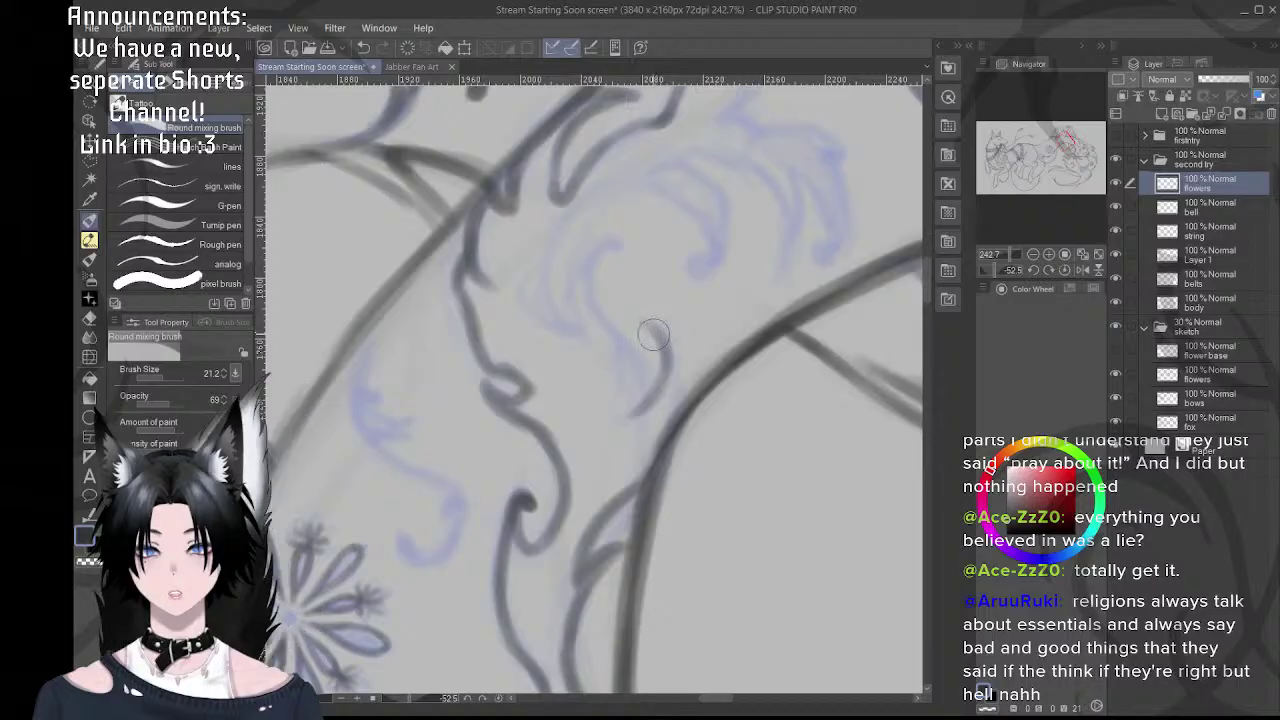
mouse_move(645, 330)
mouse_down()
mouse_move(686, 367)
mouse_move(684, 394)
mouse_up()
key(ctrl+z)
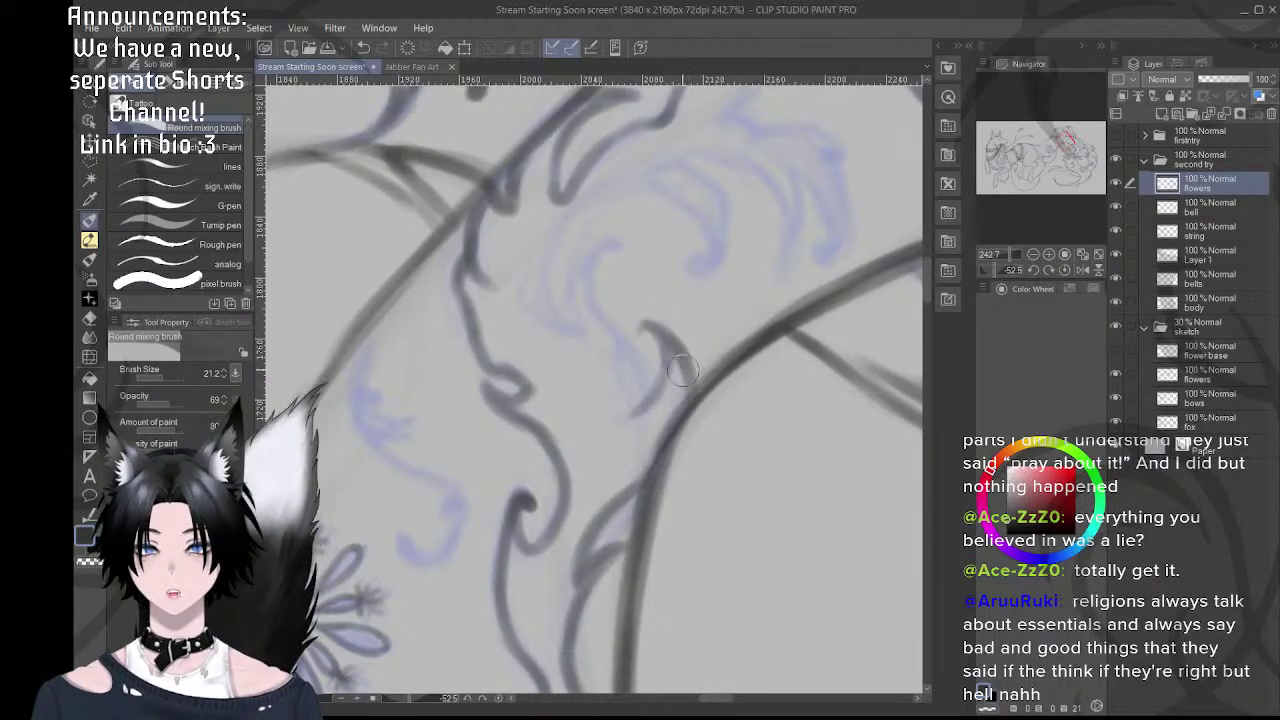
- Ink the S-shaped stem rising from the forked leaf and give its hooked end a thick round tip
mouse_move(657, 335)
mouse_down()
mouse_move(679, 363)
mouse_move(626, 357)
mouse_move(617, 297)
mouse_move(635, 277)
mouse_up()
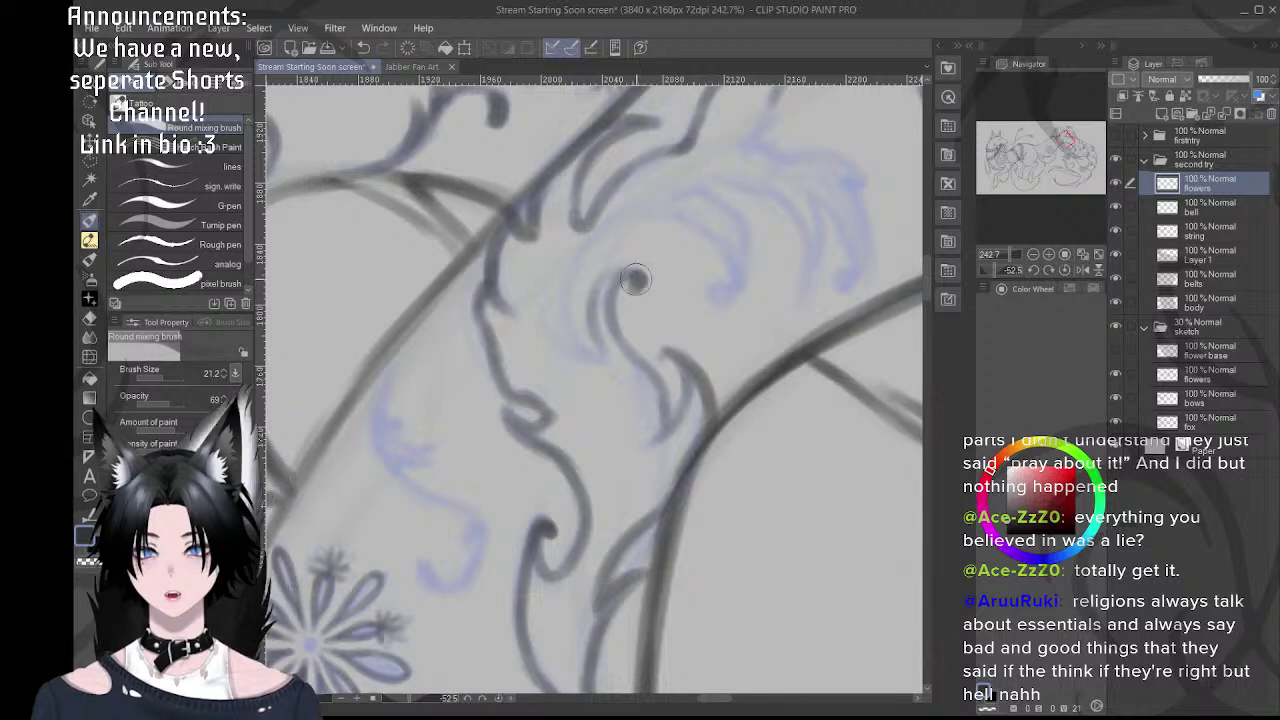
mouse_move(632, 278)
mouse_down()
mouse_move(598, 320)
mouse_move(601, 350)
mouse_up()
drag(628, 281, 661, 343)
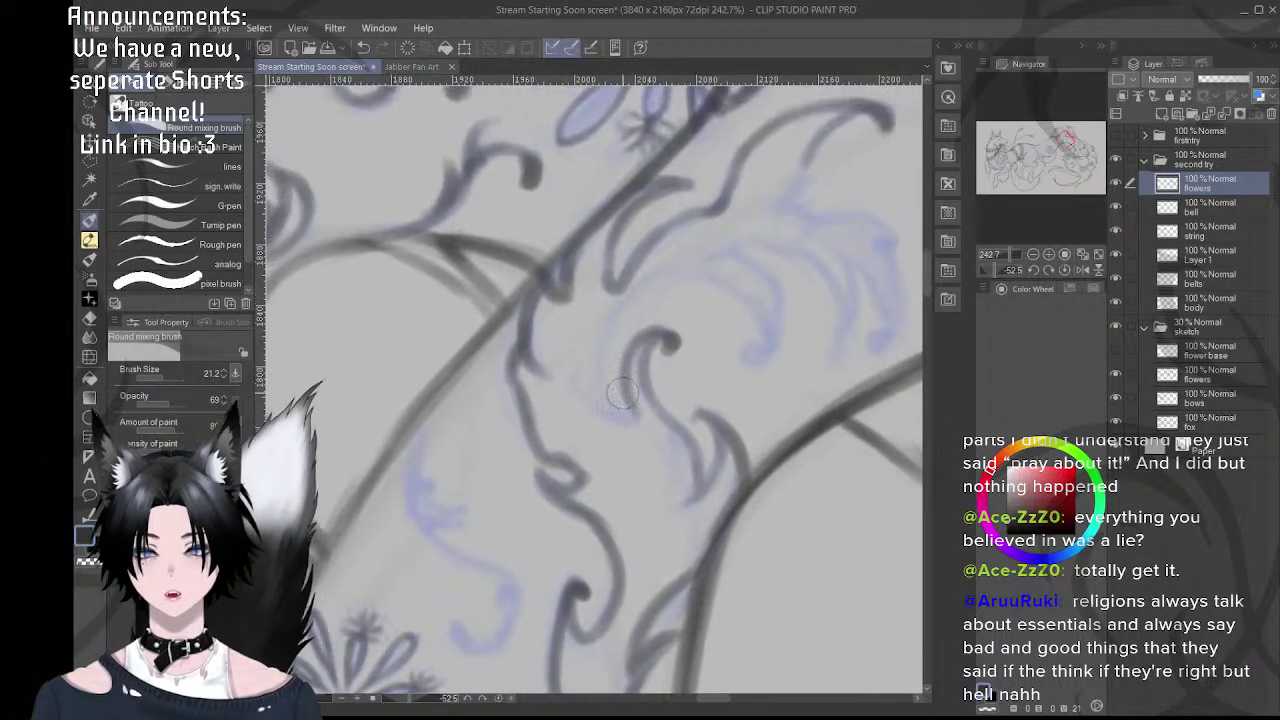
- Ink the crescent leaf beside the S-shaped stem, with a pointed lower tip and a curved outer edge
drag(613, 394, 631, 416)
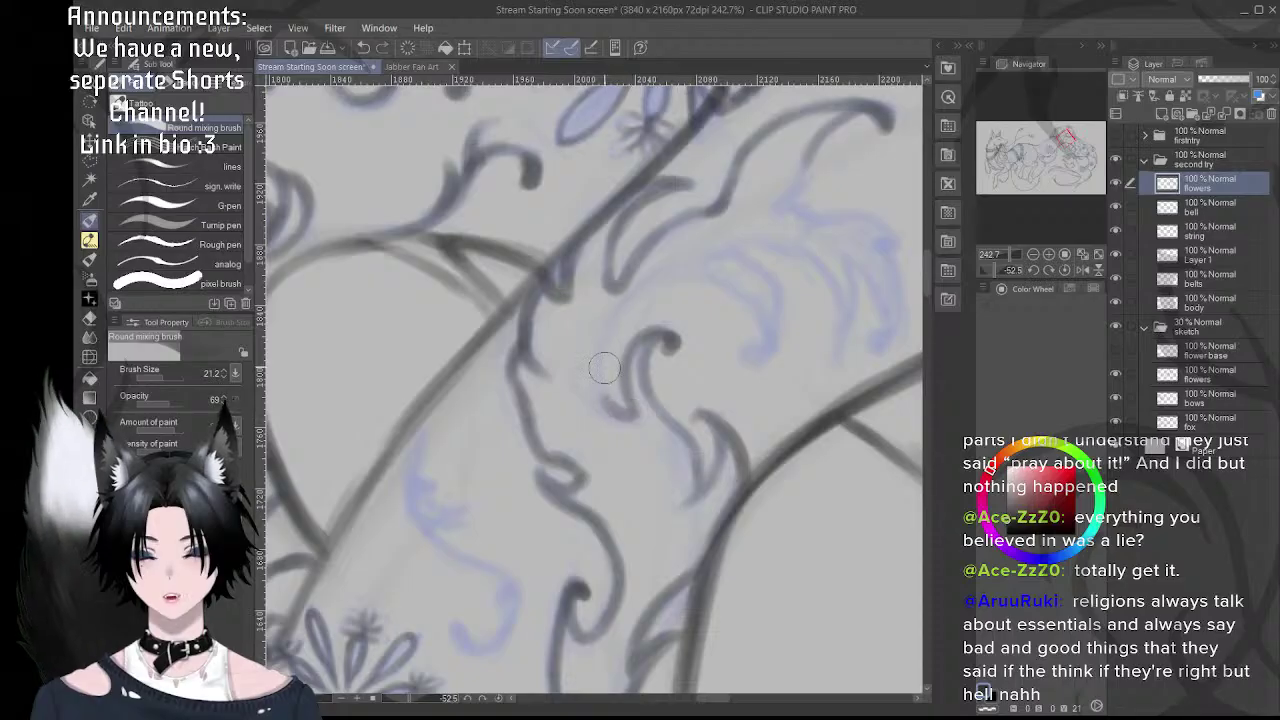
mouse_move(603, 369)
mouse_down()
mouse_move(639, 409)
mouse_move(613, 403)
mouse_move(619, 316)
mouse_move(627, 411)
mouse_move(603, 392)
mouse_move(613, 319)
mouse_move(608, 396)
mouse_move(637, 412)
mouse_move(626, 383)
mouse_move(641, 411)
mouse_move(638, 378)
mouse_move(638, 411)
mouse_move(601, 387)
mouse_move(605, 340)
mouse_up()
key(ctrl+z)
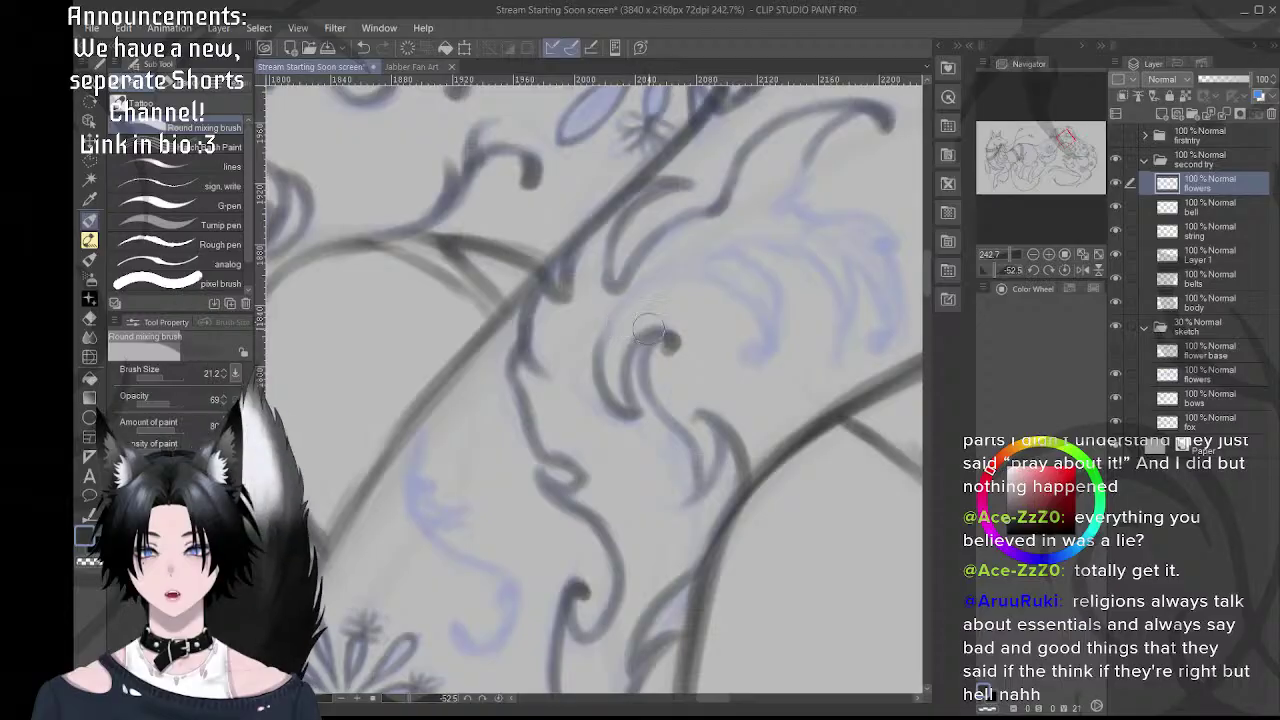
- Extend the crescent leaf's outer edge upward in a long curve beside the tall leaf's lower end
key(r)
mouse_move(783, 320)
mouse_down()
mouse_move(674, 209)
mouse_move(656, 216)
mouse_up()
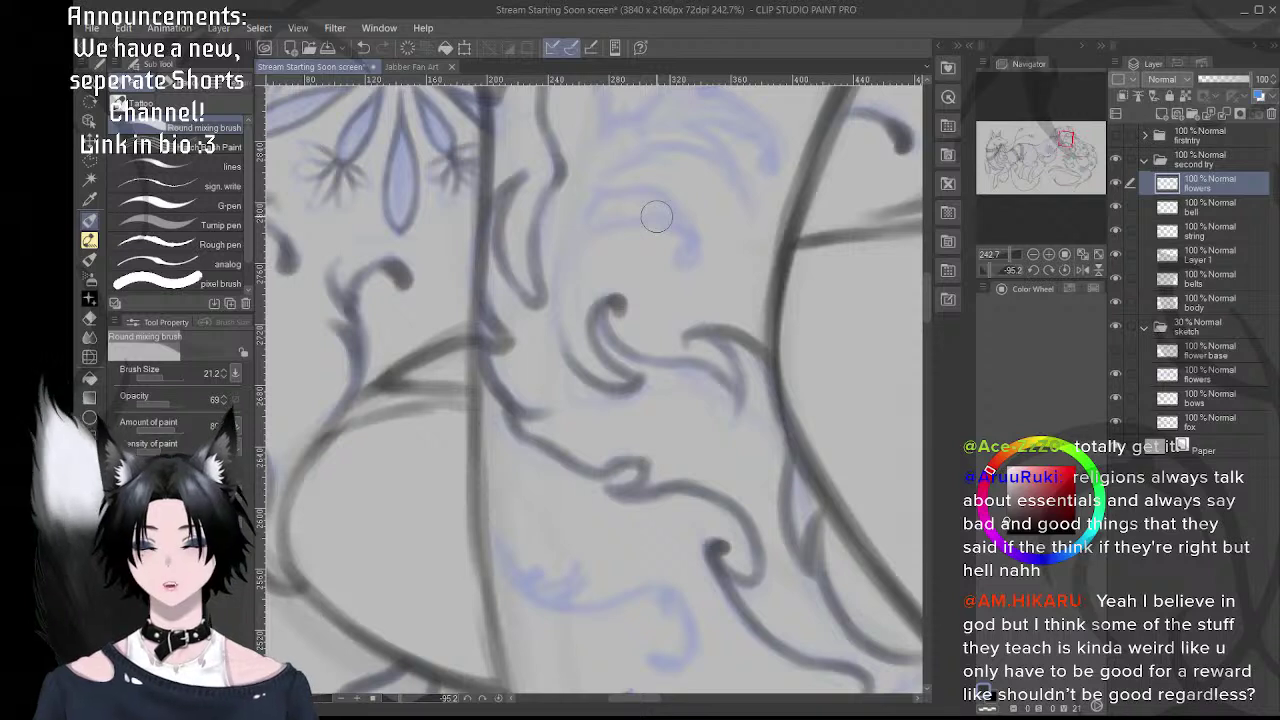
mouse_move(577, 325)
mouse_down()
mouse_move(593, 373)
mouse_move(580, 348)
mouse_up()
key(ctrl+z)
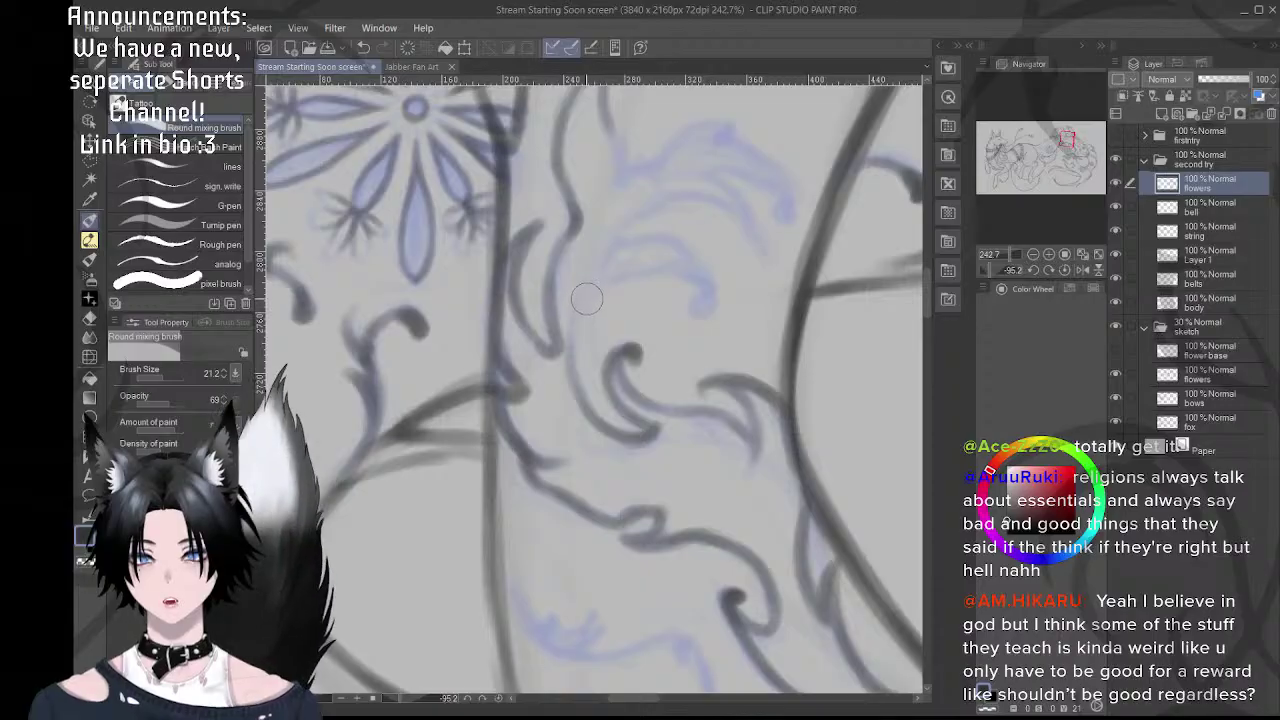
drag(586, 408, 585, 302)
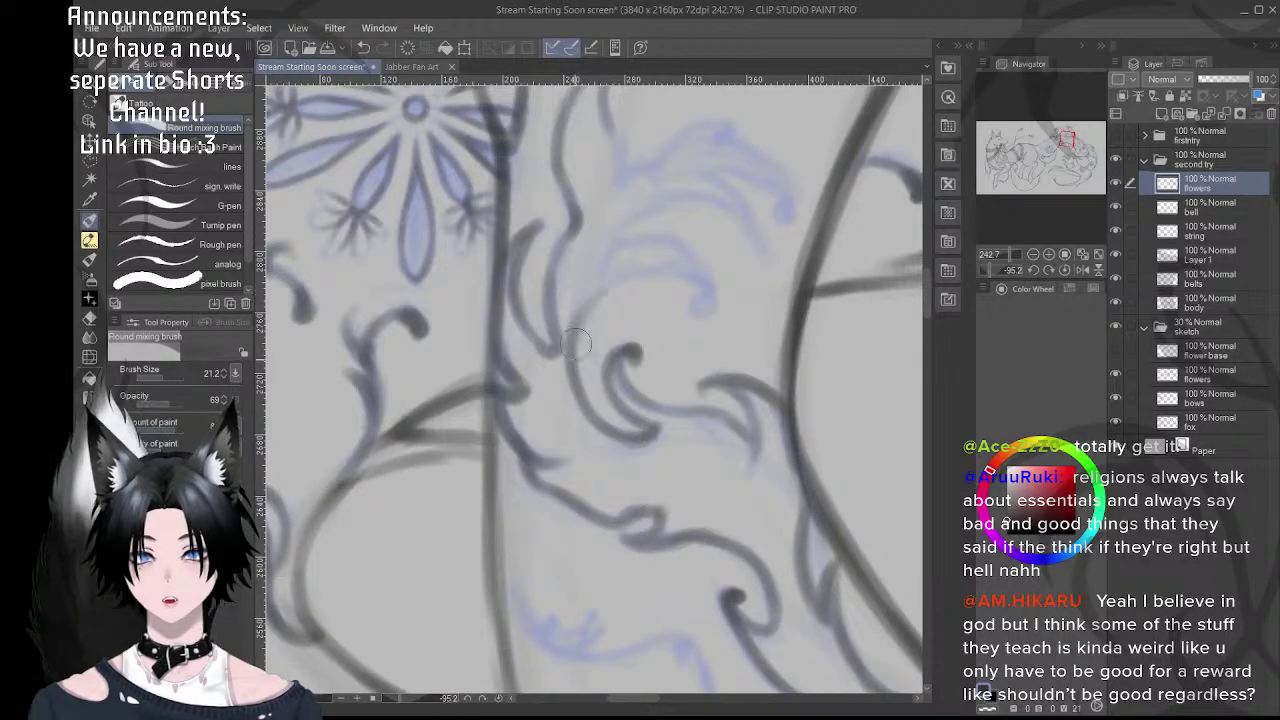
- Smooth the long curve and finish its far end with a hook and a thick round tip
key(r)
mouse_move(751, 325)
mouse_down()
mouse_move(551, 211)
mouse_move(543, 297)
mouse_up()
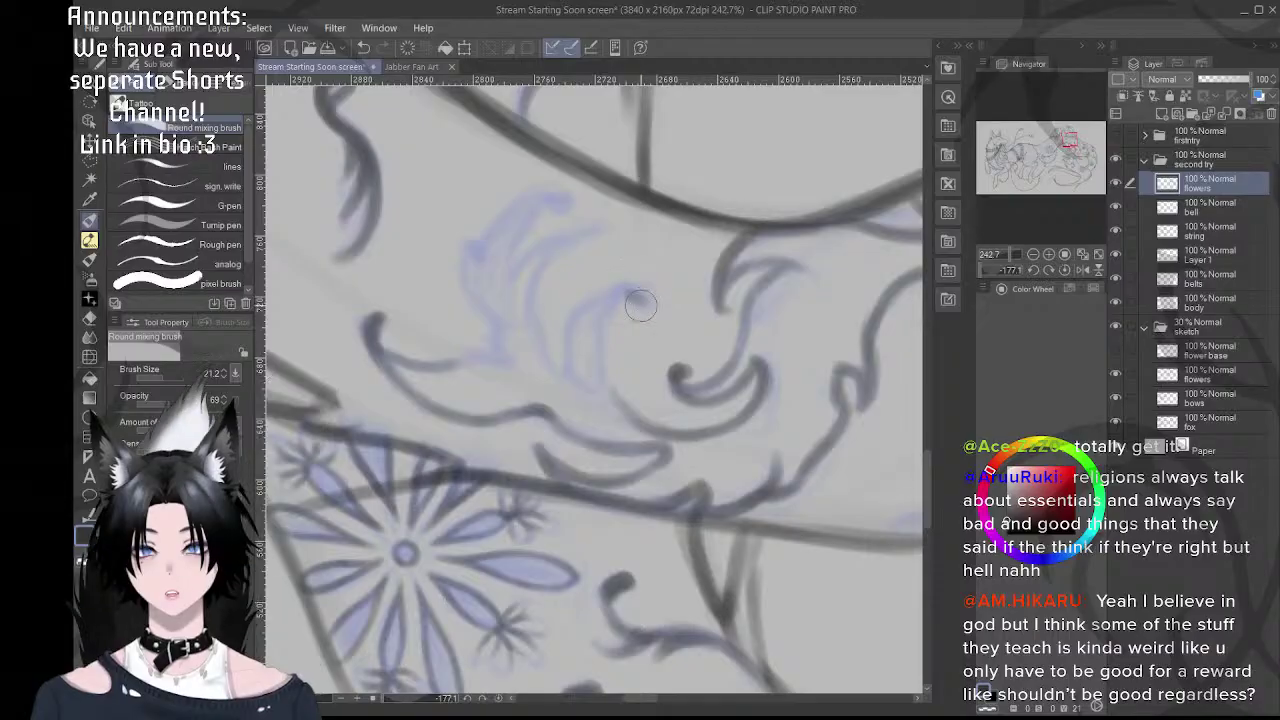
mouse_move(636, 299)
mouse_down()
mouse_move(610, 348)
mouse_move(635, 411)
mouse_up()
drag(606, 338, 631, 410)
key(ctrl+z)
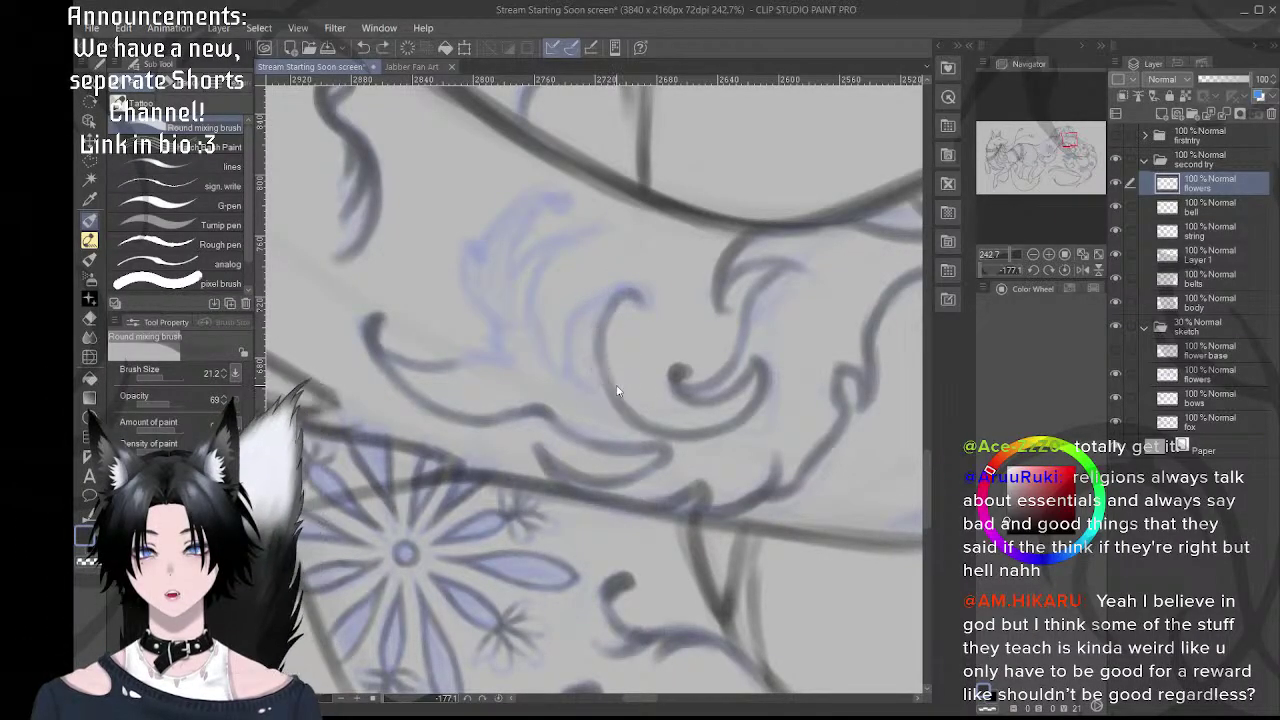
drag(603, 332, 617, 397)
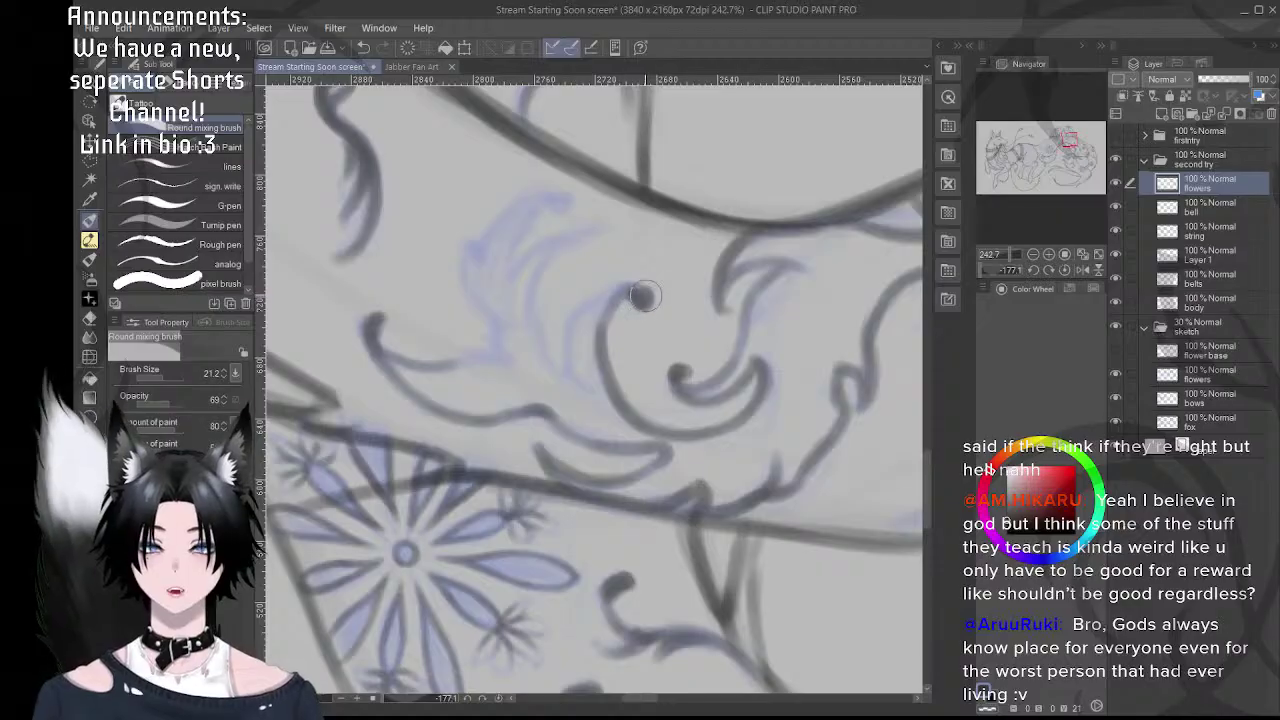
drag(607, 317, 655, 329)
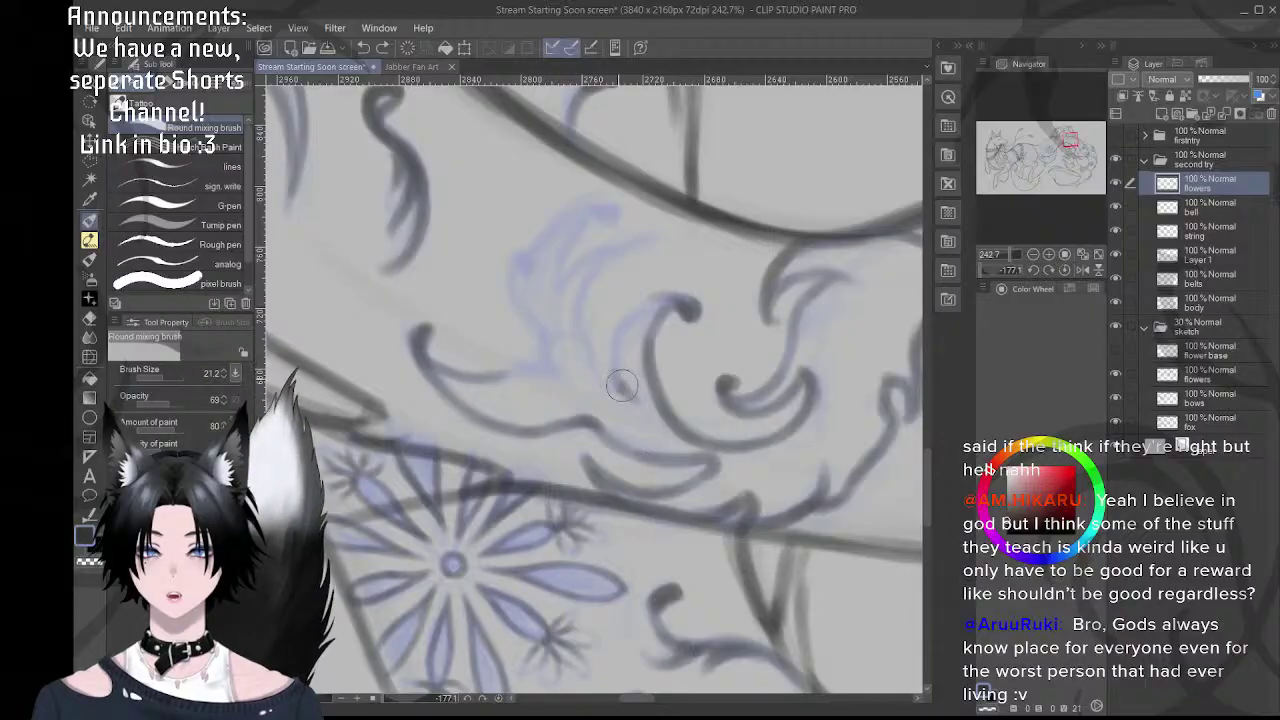
- Ink the inner edge of the round-tipped hook leaf and the long curve of the crescent leaf beside it
mouse_move(628, 392)
mouse_down()
mouse_move(644, 319)
mouse_move(634, 322)
mouse_move(626, 387)
mouse_move(617, 360)
mouse_move(656, 308)
mouse_up()
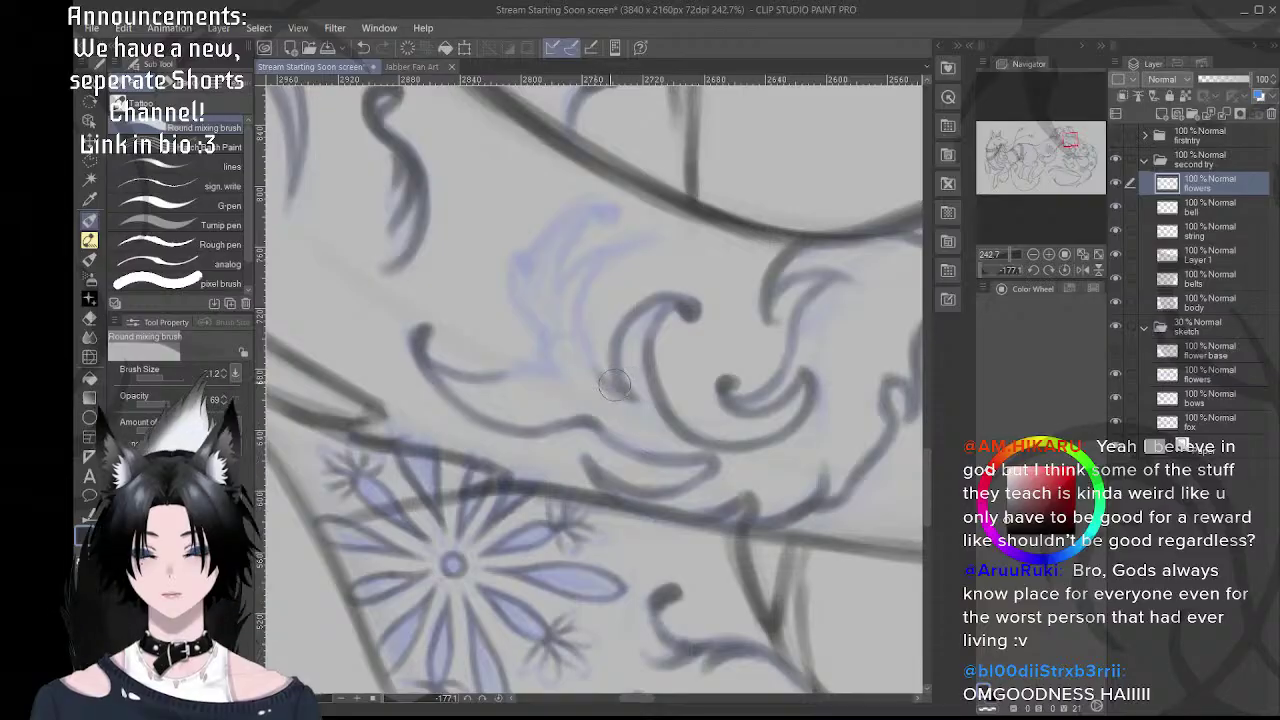
drag(602, 322, 646, 336)
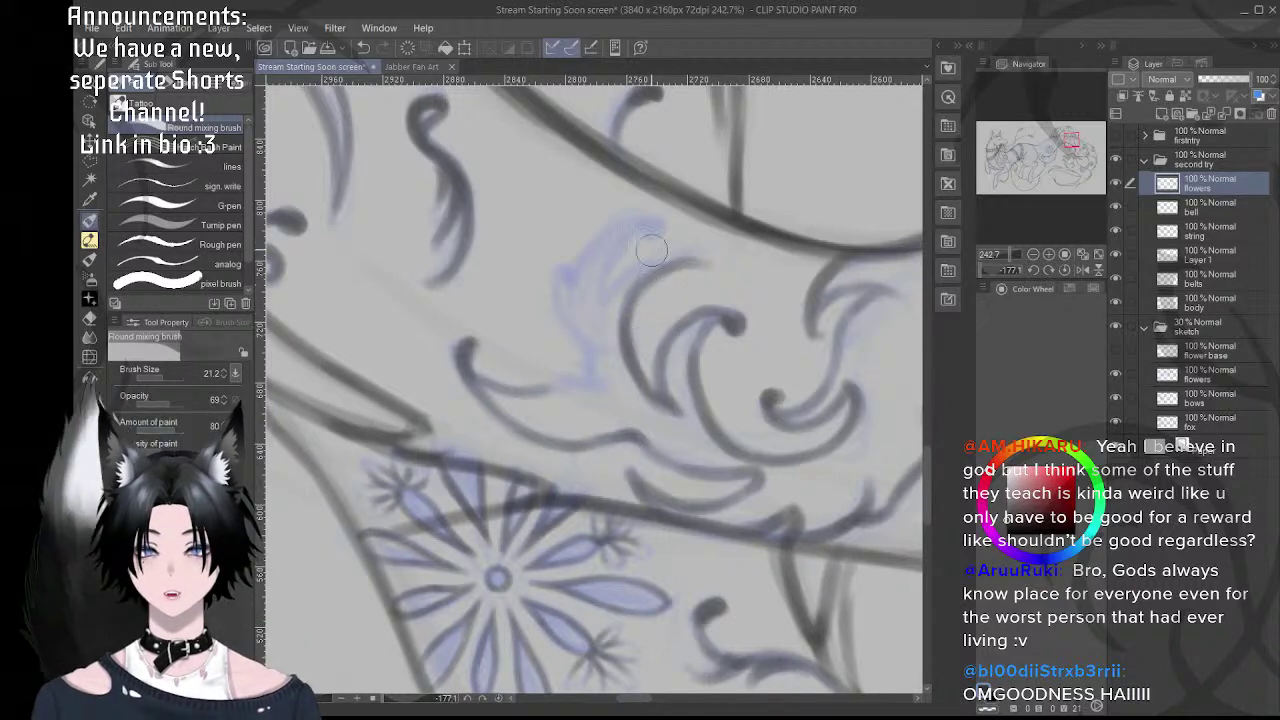
mouse_move(734, 275)
mouse_down()
mouse_move(689, 227)
mouse_move(602, 200)
mouse_up()
drag(534, 306, 582, 314)
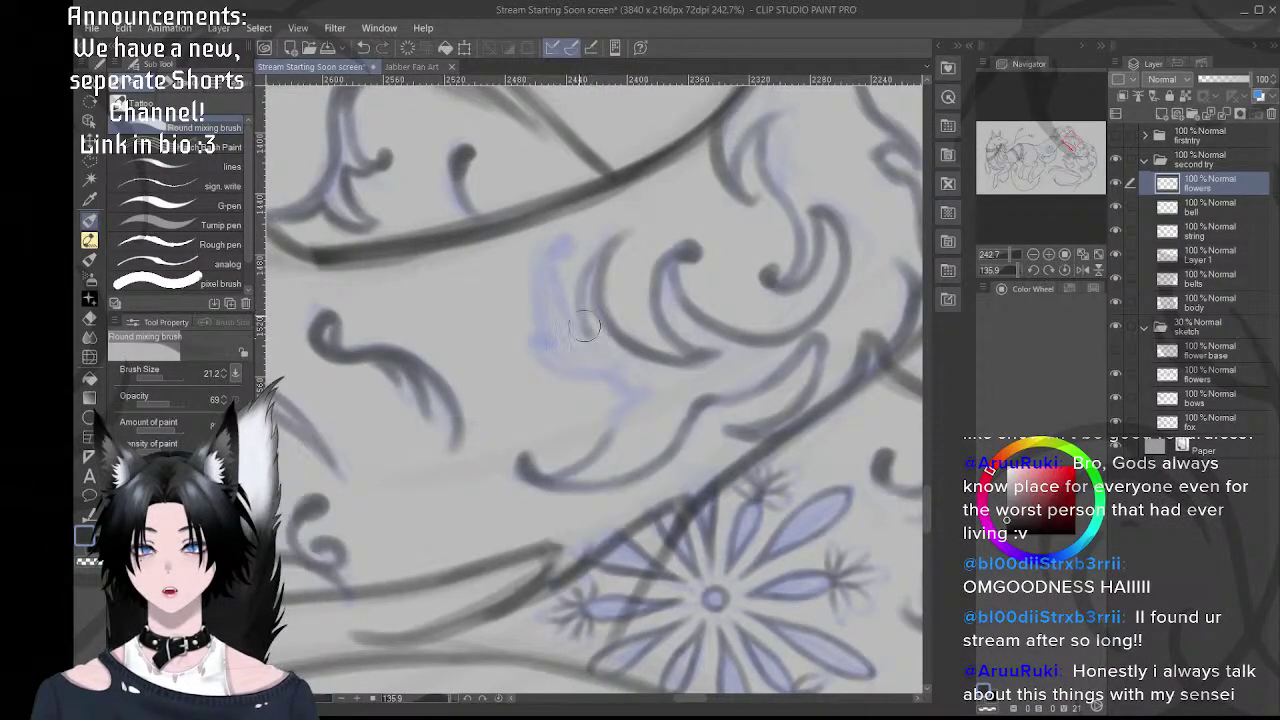
- Ink the second edge of the crescent leaf, tapering from its narrow upper end to the pointed base
drag(585, 327, 614, 256)
key(ctrl+z)
drag(588, 330, 612, 245)
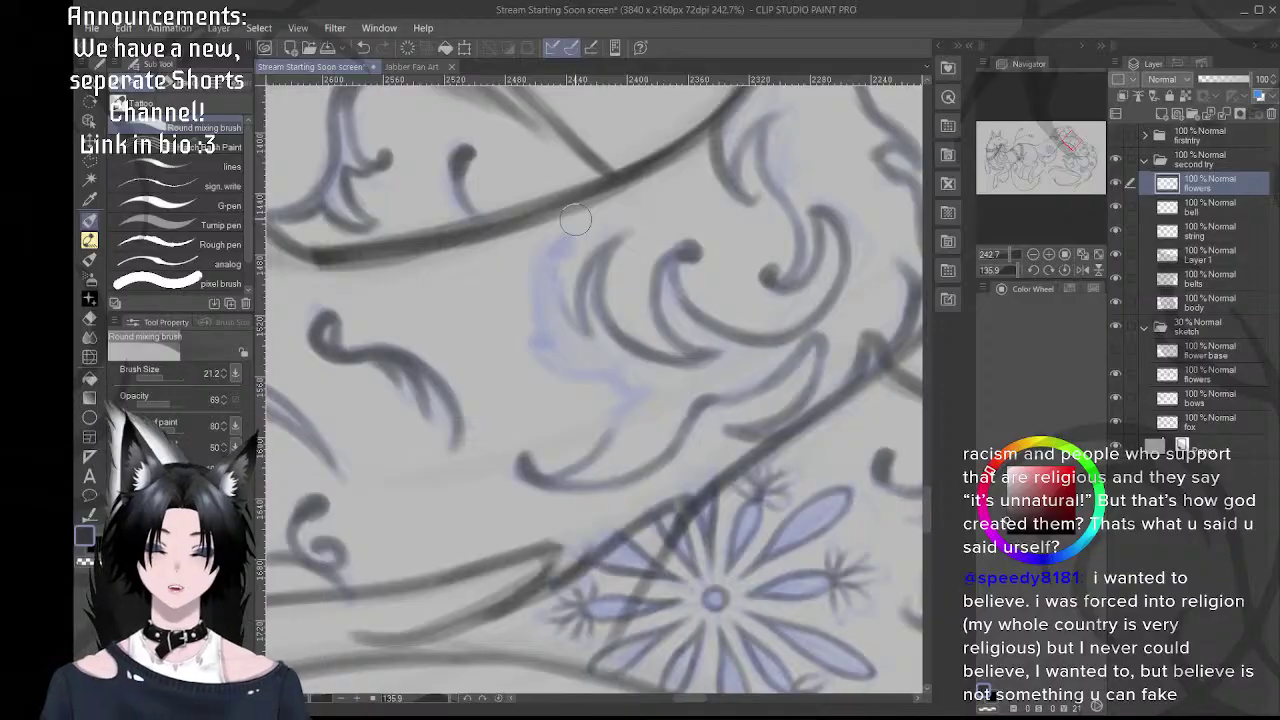
- Ink the neighbouring small leaf with a thick round tip, a pointed base and a curved outer edge
drag(571, 251, 607, 255)
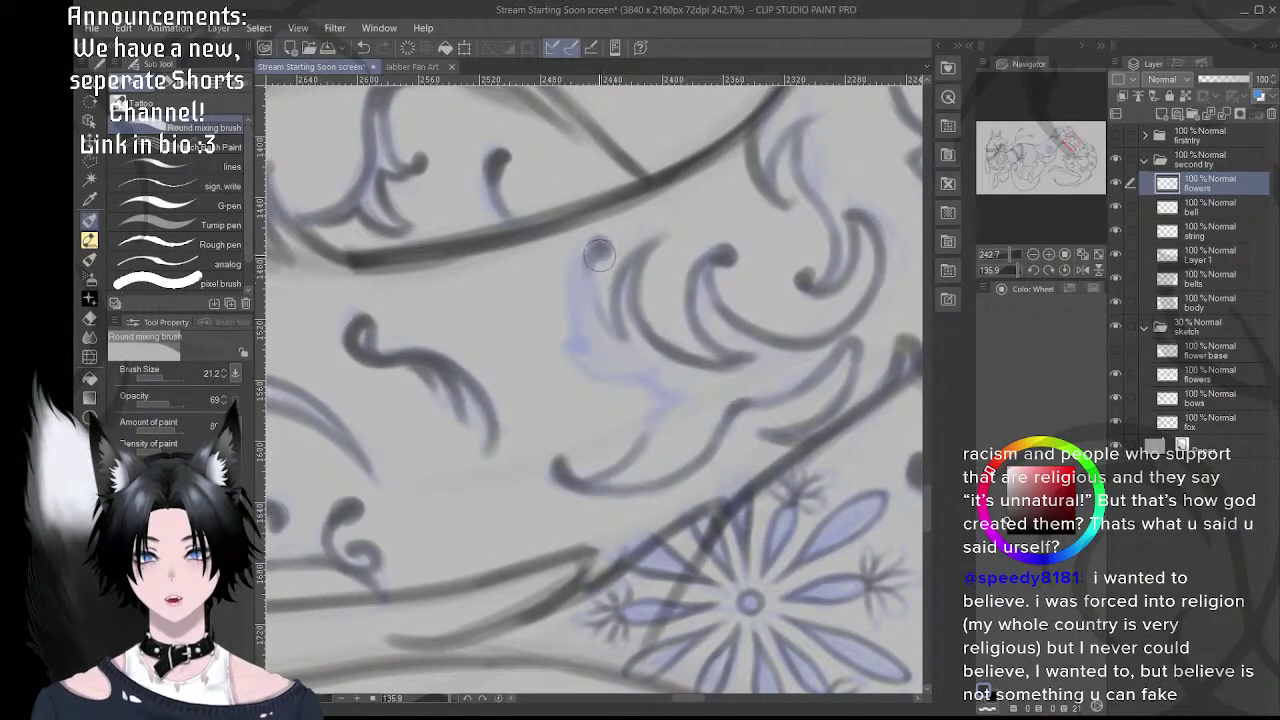
mouse_move(607, 249)
mouse_down()
mouse_move(589, 296)
mouse_move(630, 334)
mouse_up()
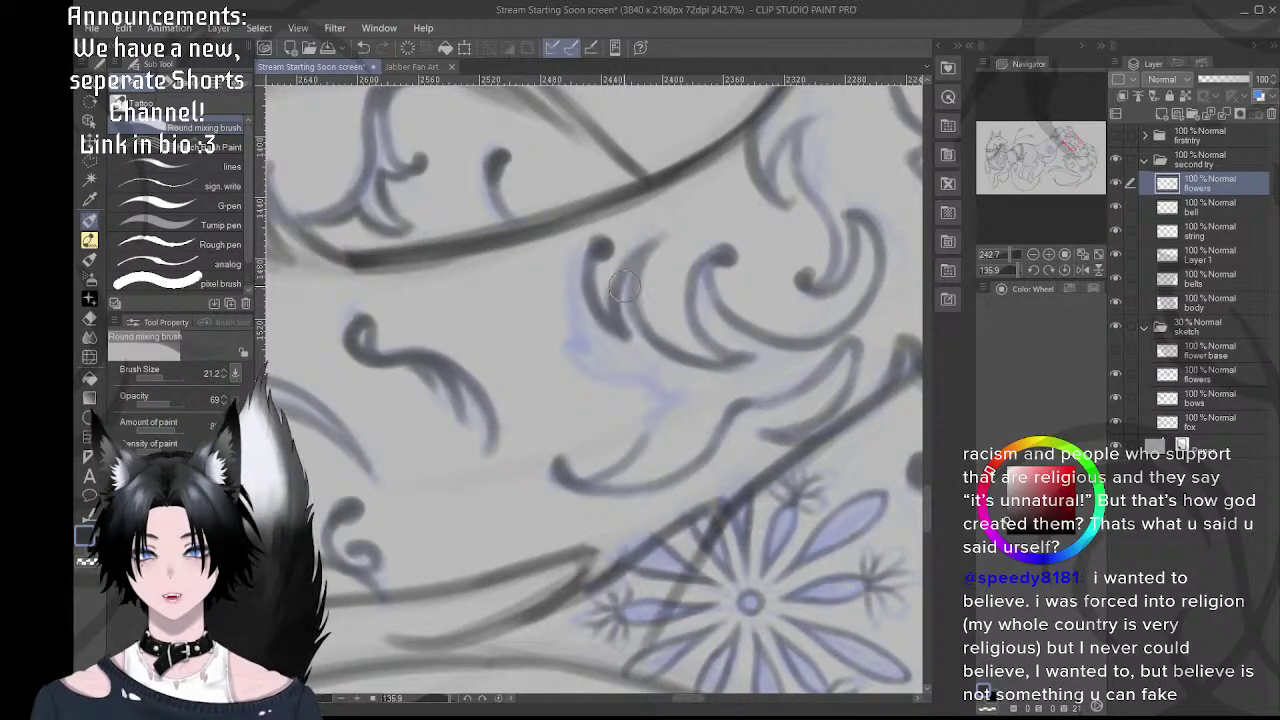
drag(599, 247, 583, 304)
key(ctrl+z)
drag(599, 249, 587, 305)
key(ctrl+z)
drag(587, 257, 585, 335)
drag(575, 283, 592, 339)
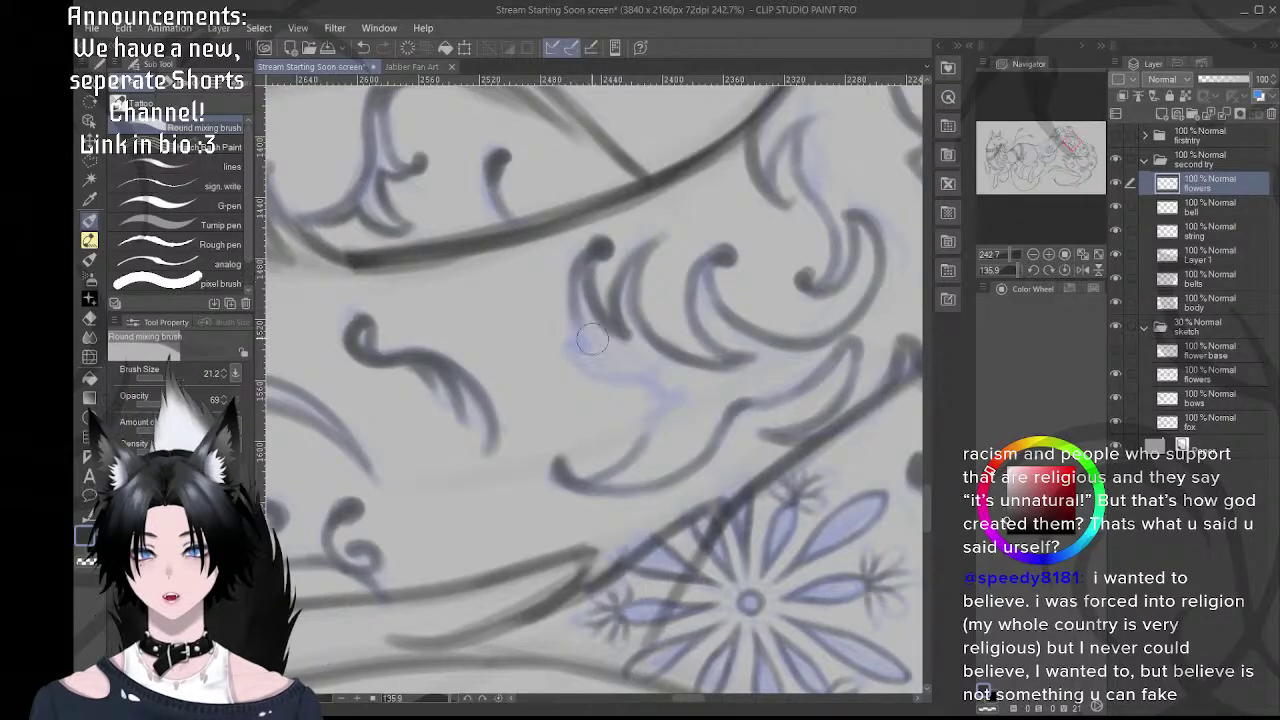
drag(576, 273, 582, 320)
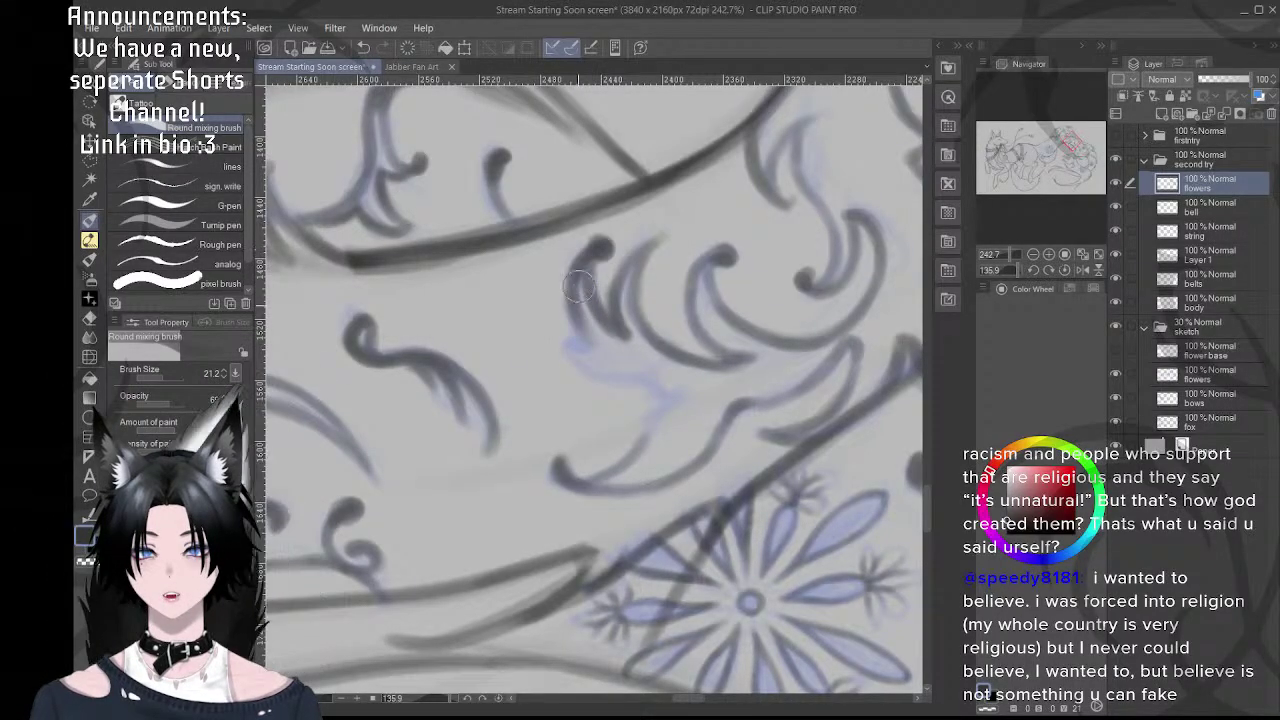
- Thicken the small leaf's round-tipped hook and ink the outer stem curve from it down to the long base scroll
key(r)
mouse_move(606, 228)
mouse_down()
mouse_move(666, 226)
mouse_move(754, 283)
mouse_move(643, 256)
mouse_up()
key(e)
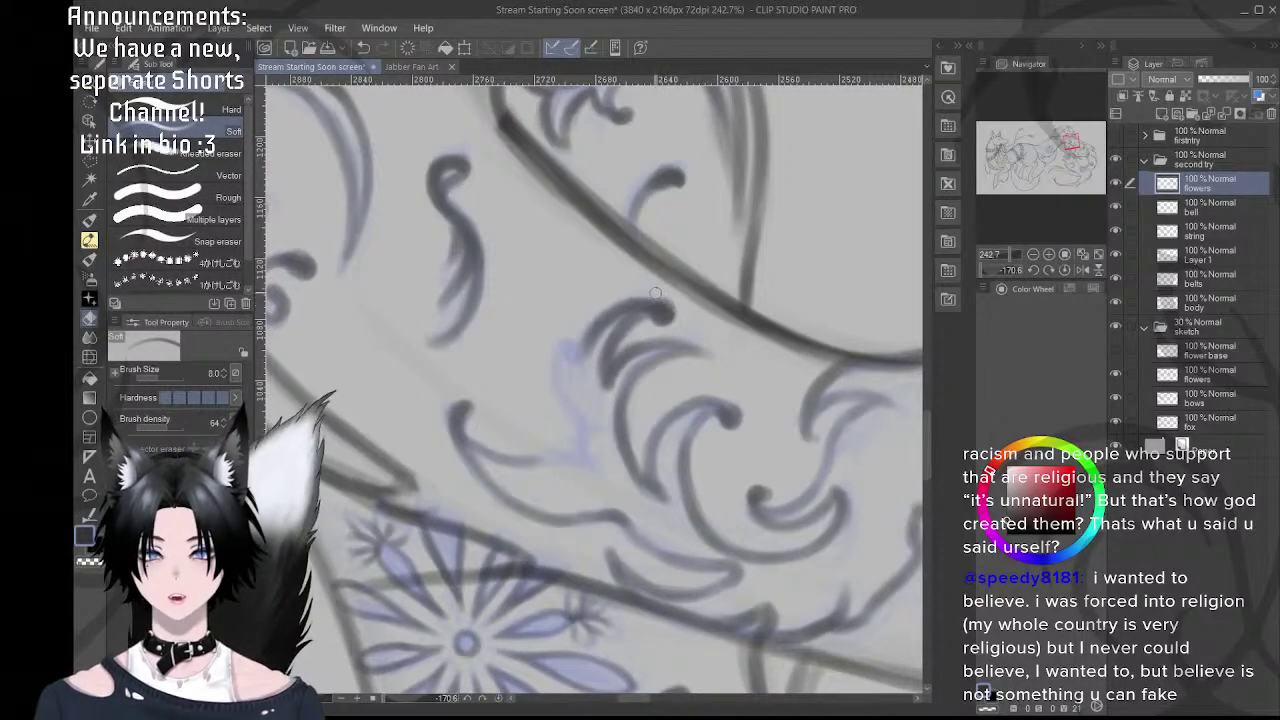
key(b)
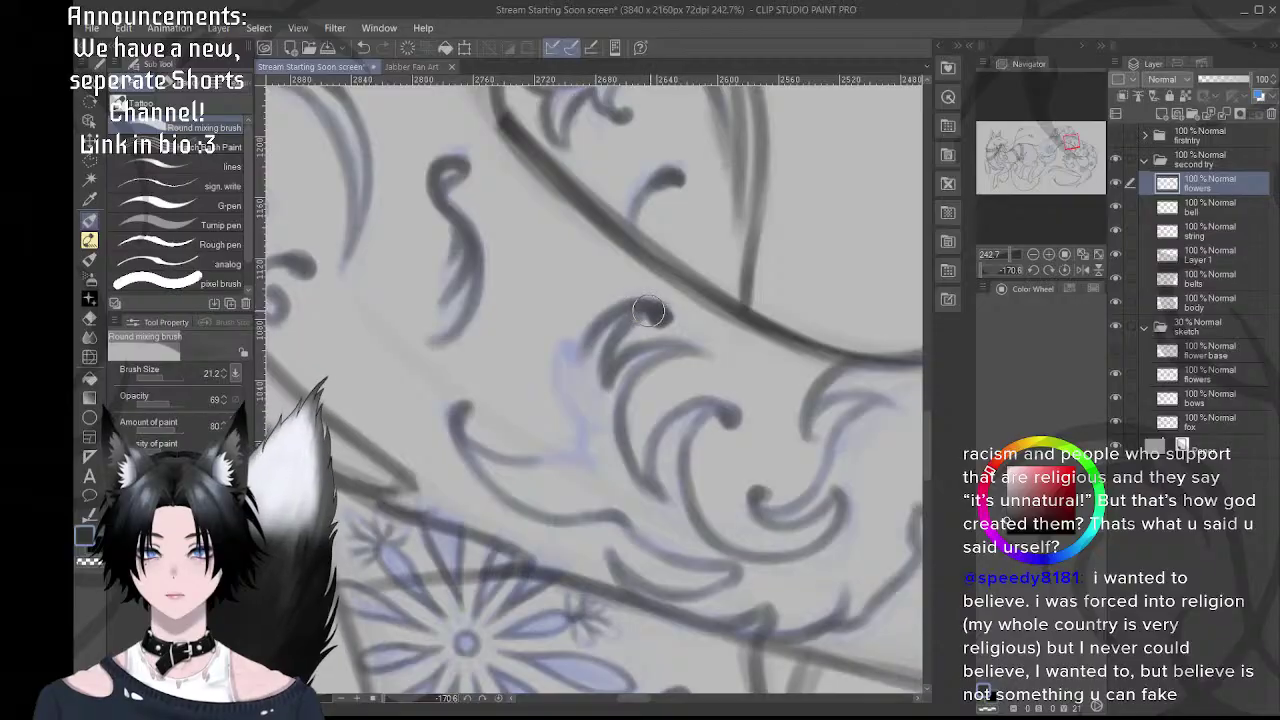
drag(623, 333, 657, 321)
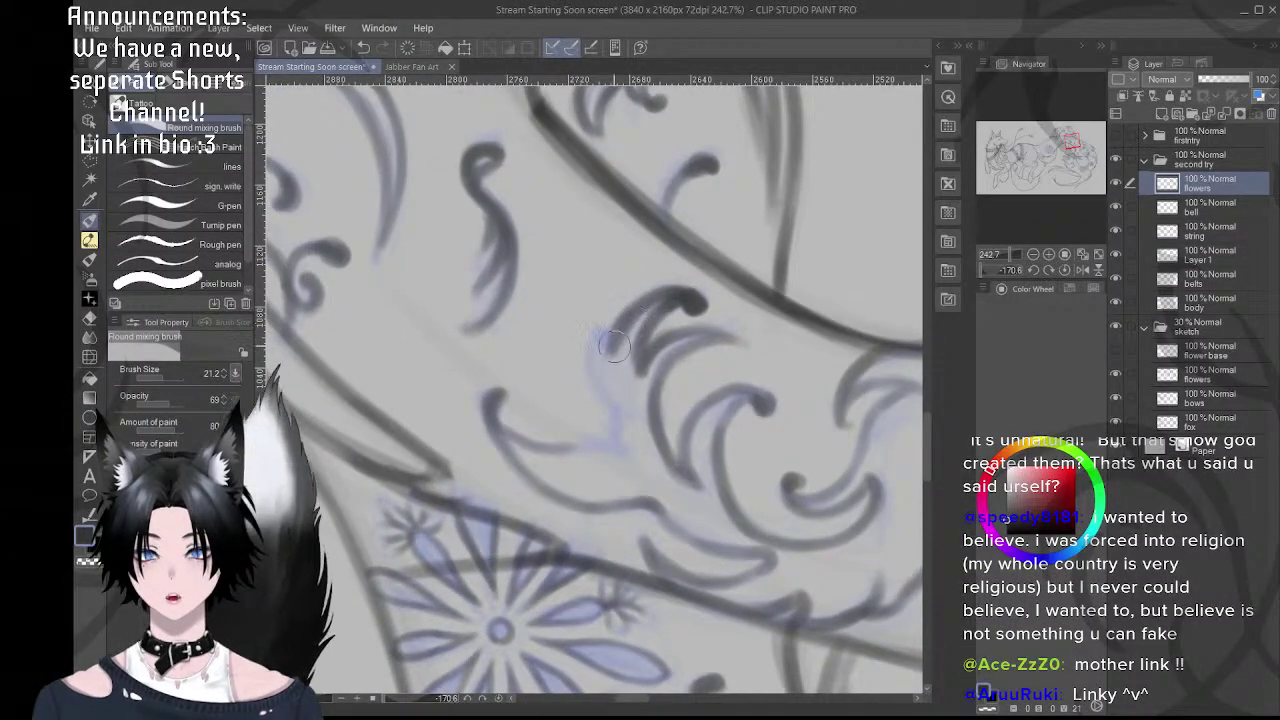
drag(597, 360, 607, 318)
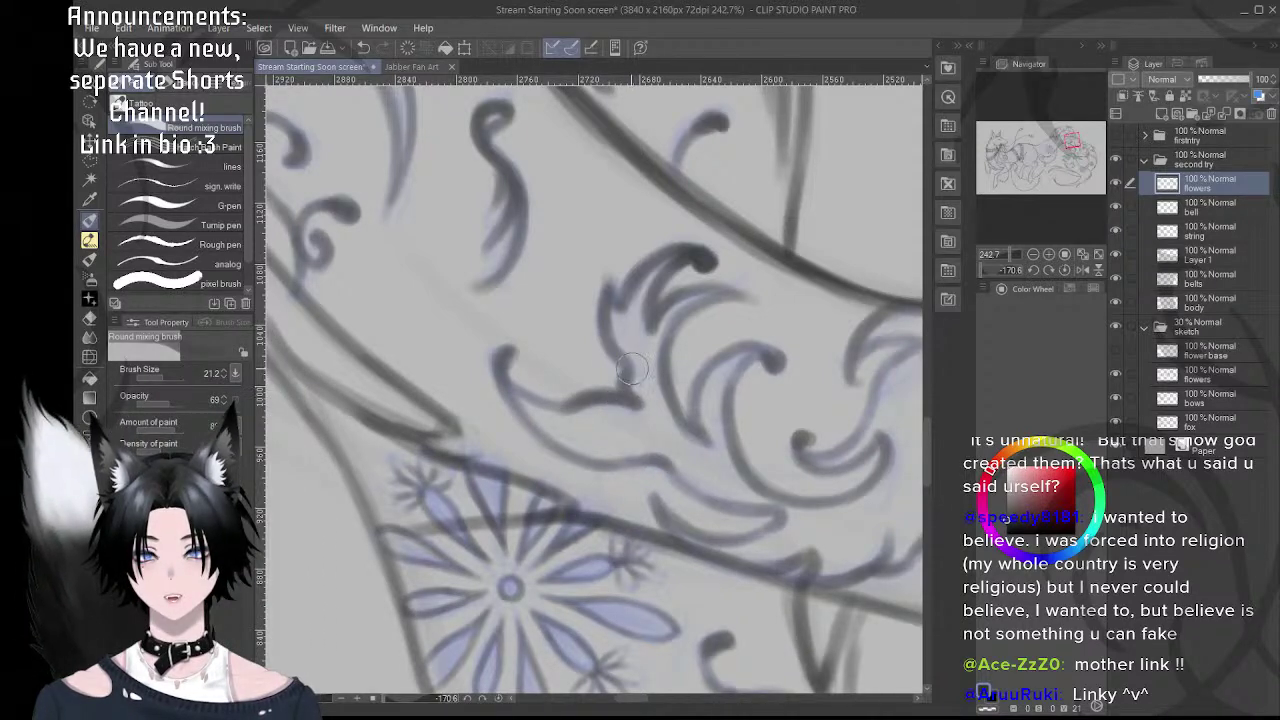
- Ink the S-shaped scroll beside the small flower, with a hooked round-tipped top and leaf barbs at its lower end
scroll(680, 320, down, 6)
drag(686, 320, 618, 333)
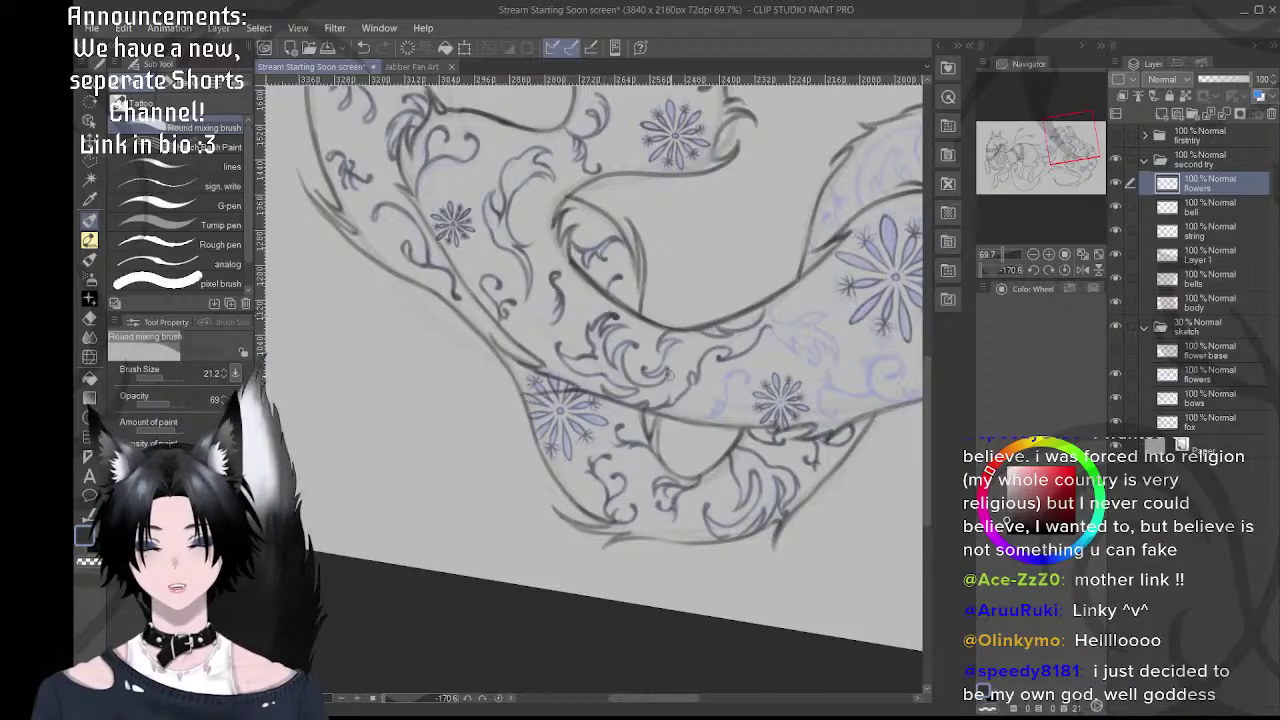
drag(631, 289, 493, 327)
drag(552, 459, 594, 445)
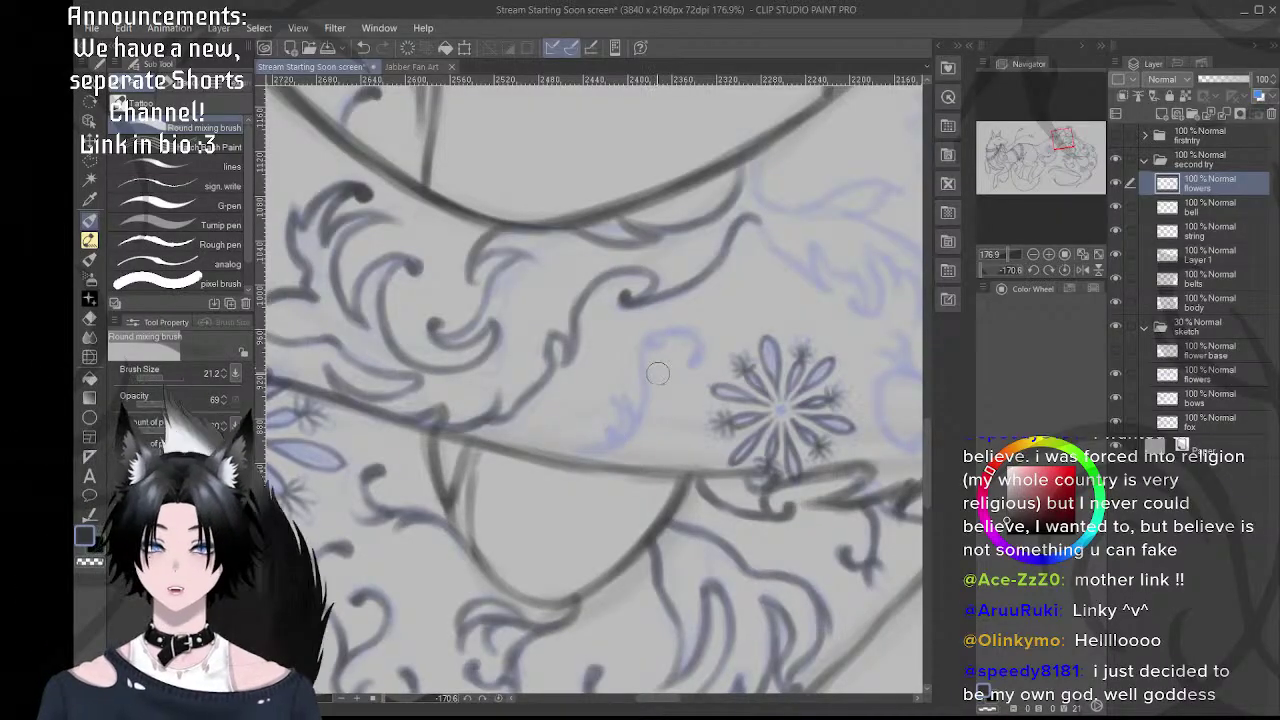
key(r)
drag(750, 357, 697, 263)
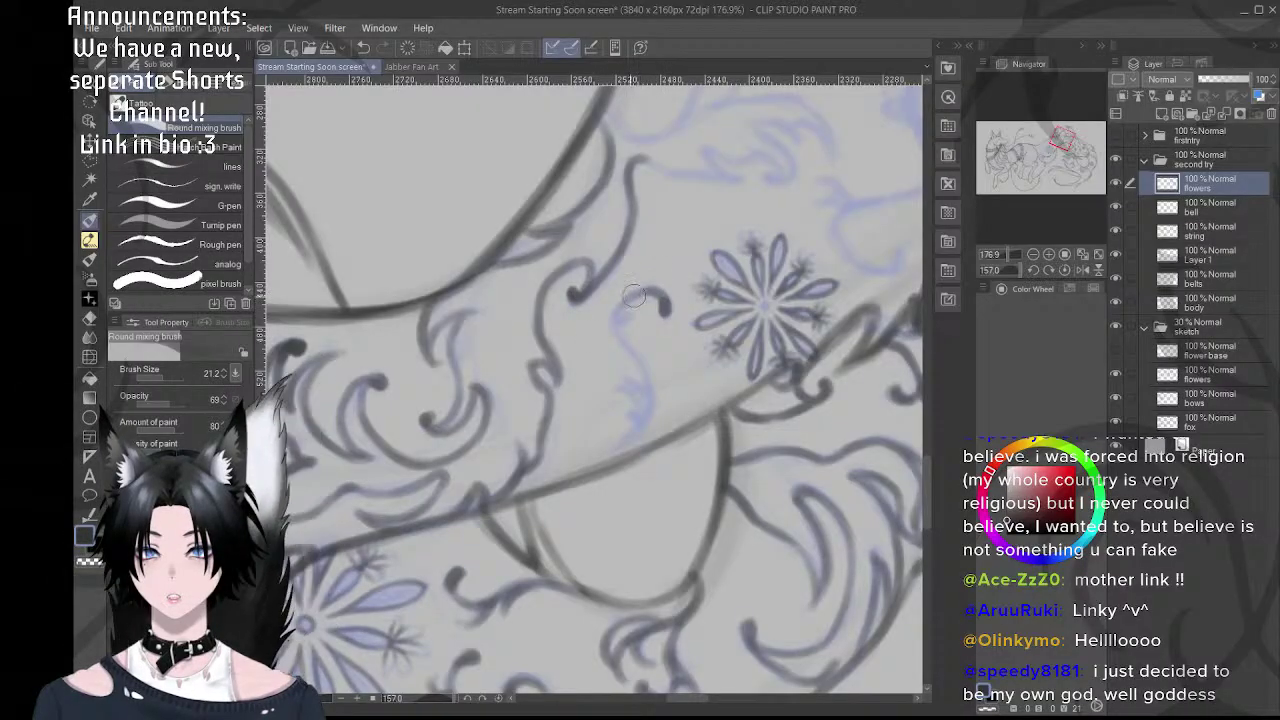
mouse_move(624, 309)
mouse_down()
mouse_move(645, 368)
mouse_move(617, 335)
mouse_move(655, 394)
mouse_move(624, 341)
mouse_move(631, 435)
mouse_move(643, 372)
mouse_move(652, 395)
mouse_move(620, 451)
mouse_up()
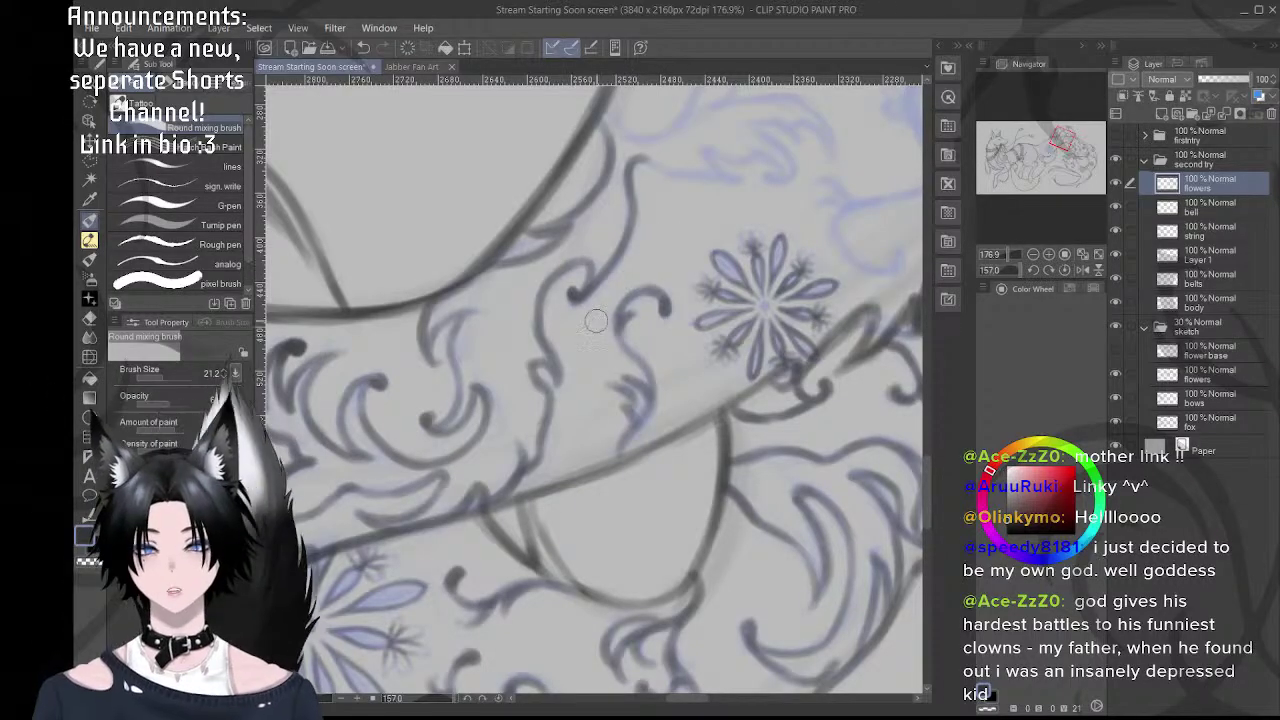
- Smooth and darken the S-shaped scroll's stem and its barbed lower end
scroll(595, 320, up, 3)
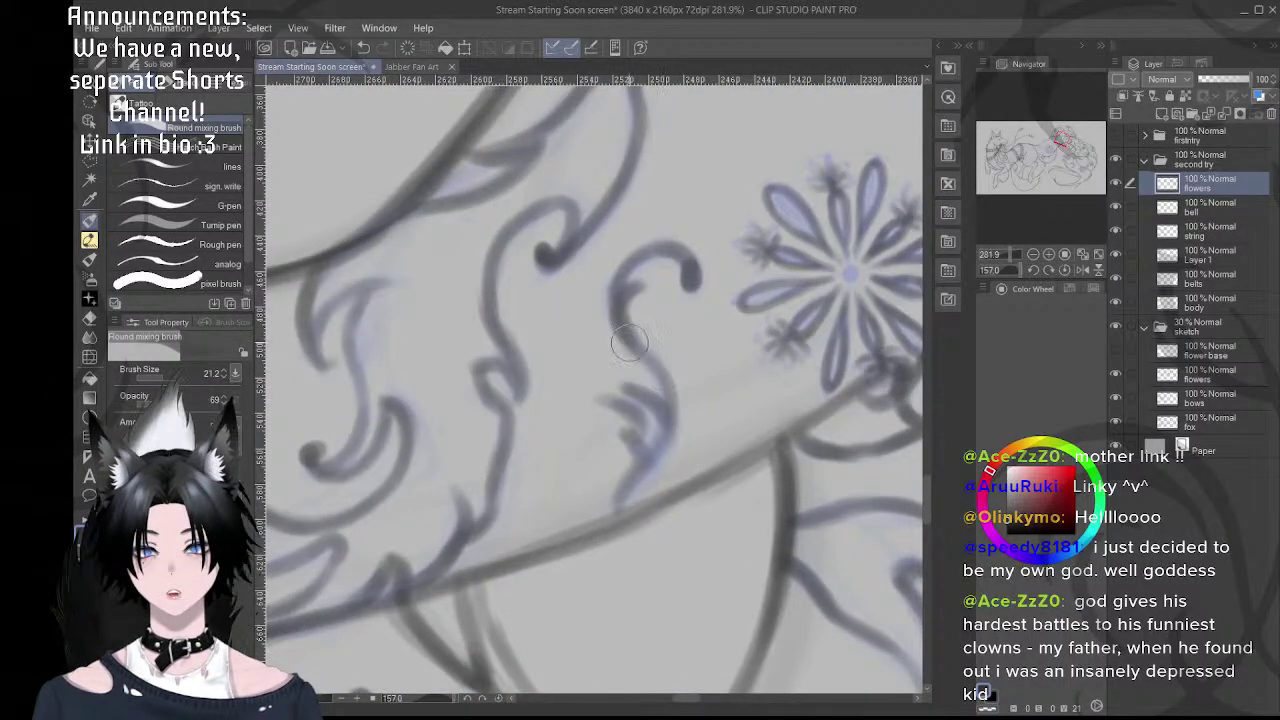
mouse_move(629, 343)
mouse_down()
mouse_move(664, 408)
mouse_move(666, 393)
mouse_move(642, 388)
mouse_move(669, 387)
mouse_move(652, 454)
mouse_move(620, 492)
mouse_up()
mouse_move(642, 442)
mouse_down()
mouse_move(621, 400)
mouse_move(638, 431)
mouse_move(639, 394)
mouse_move(648, 430)
mouse_up()
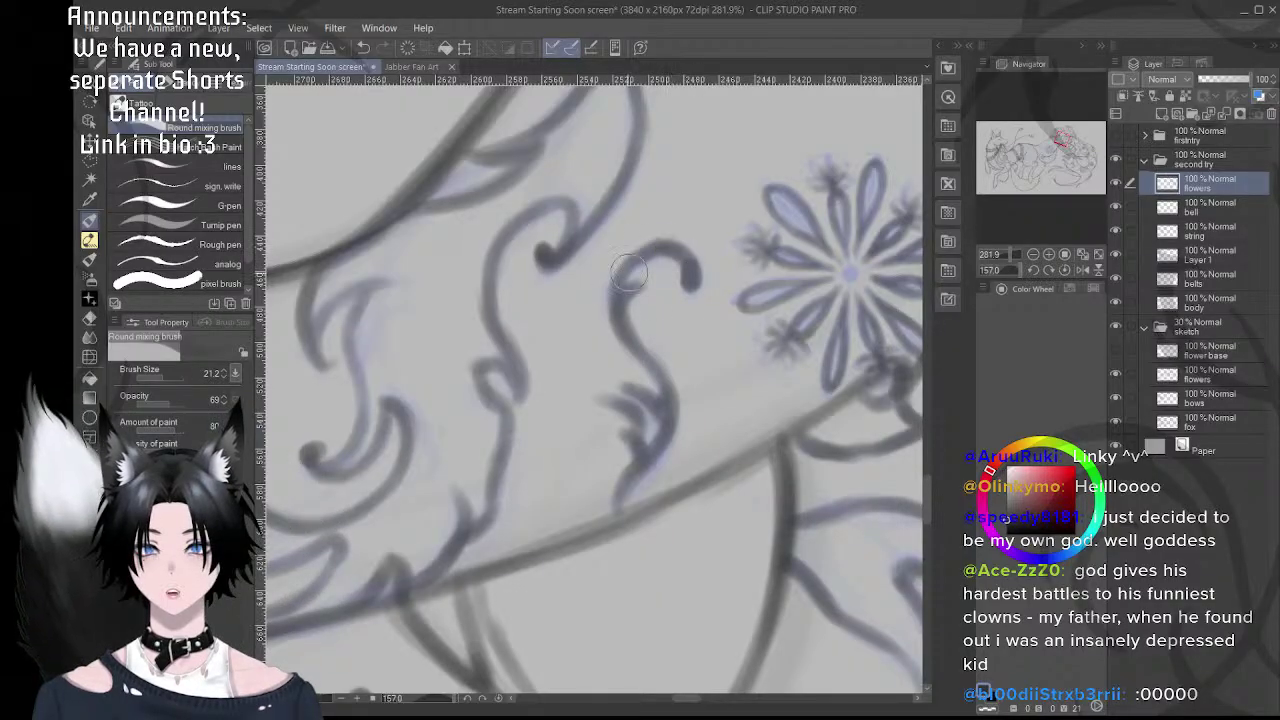
- Ink the wavy stem rising from the long scroll near the small flower, with a pointed side leaf and a round dot above
scroll(625, 275, down, 5)
drag(649, 290, 594, 413)
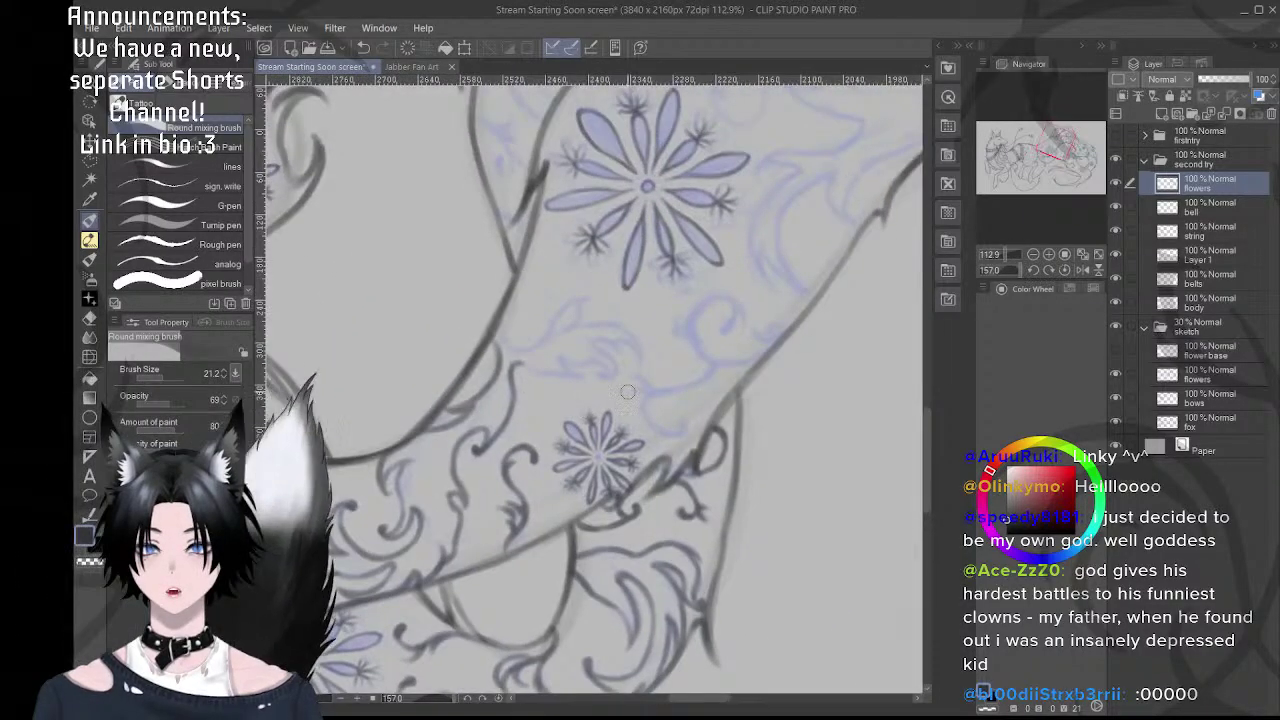
mouse_move(740, 343)
mouse_down()
mouse_move(577, 217)
mouse_move(598, 214)
mouse_up()
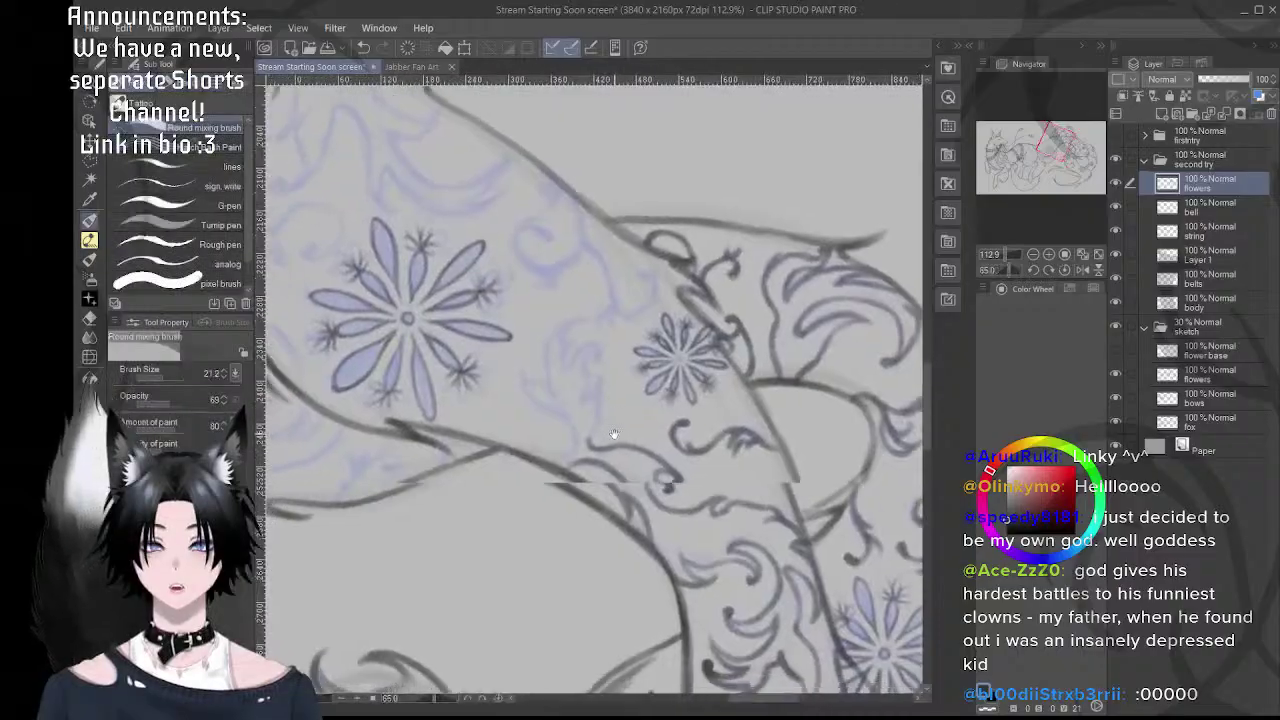
scroll(617, 420, up, 3)
drag(654, 340, 630, 370)
drag(621, 304, 624, 313)
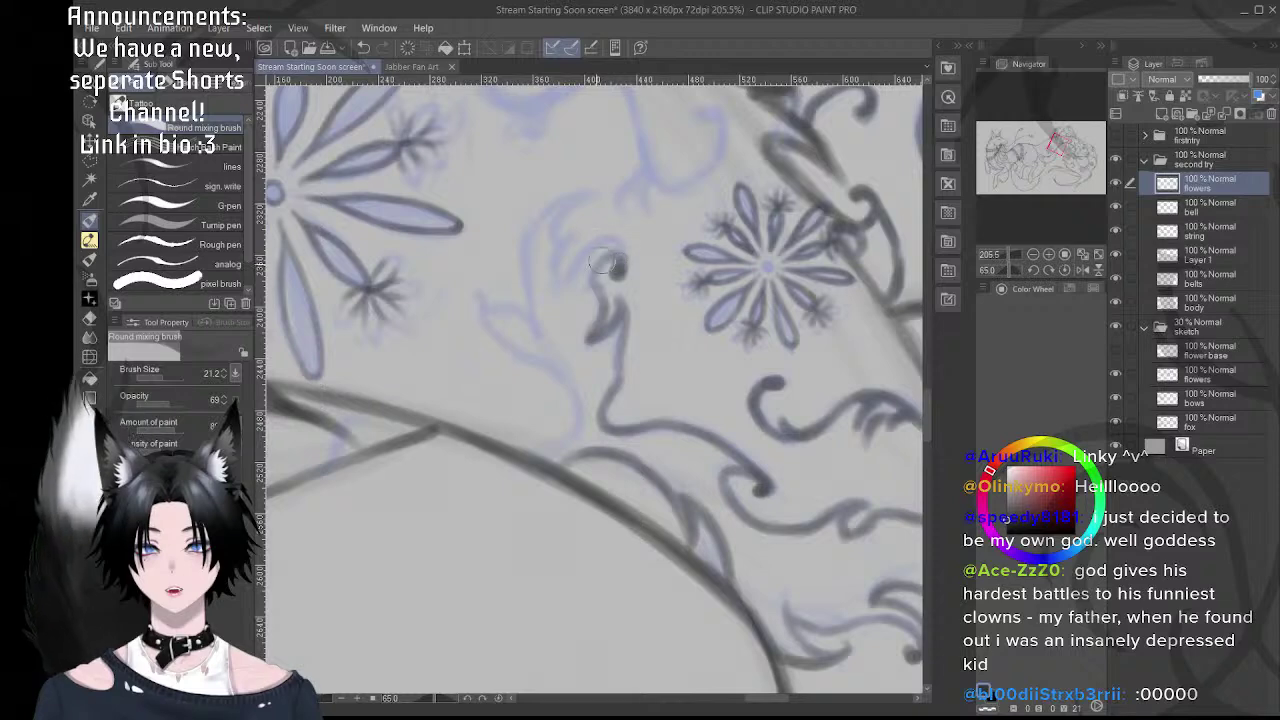
- Ink the hooked leaf arching over into the round dot above the wavy stem
scroll(606, 262, up, 3)
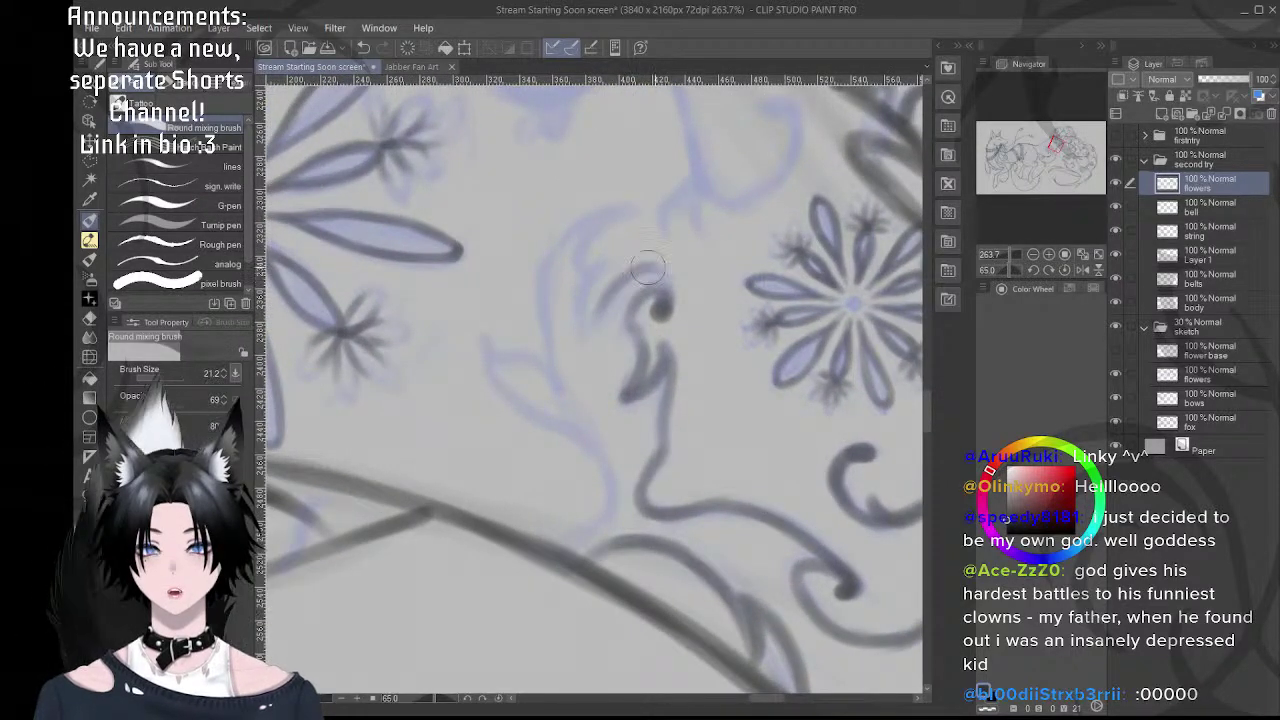
drag(660, 273, 671, 297)
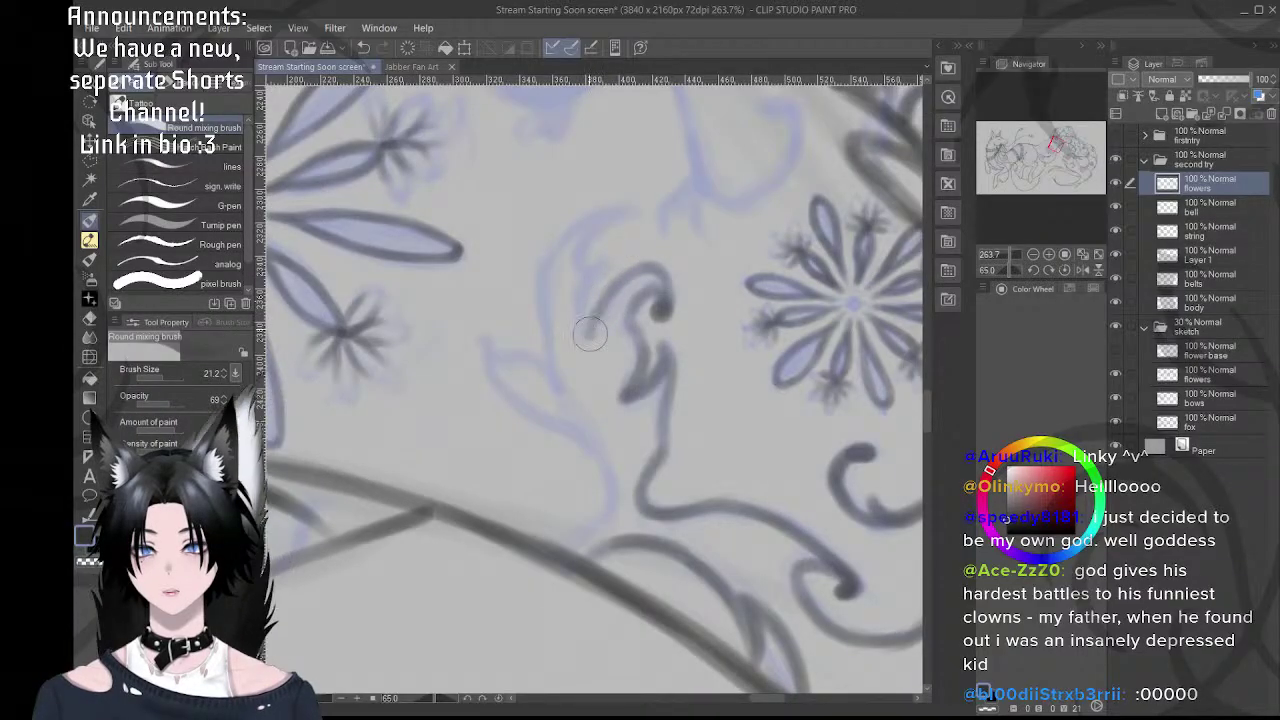
mouse_move(595, 316)
mouse_down()
mouse_move(588, 345)
mouse_move(585, 298)
mouse_move(625, 255)
mouse_move(589, 326)
mouse_up()
- Ink the claw-shaped leaf beside the round-tipped hook and extend its outer edge down along the stem
mouse_move(591, 266)
mouse_down()
mouse_move(591, 233)
mouse_move(606, 224)
mouse_move(586, 262)
mouse_move(608, 219)
mouse_move(603, 240)
mouse_move(602, 229)
mouse_move(633, 233)
mouse_move(570, 262)
mouse_move(586, 258)
mouse_move(569, 242)
mouse_move(612, 213)
mouse_move(609, 232)
mouse_move(617, 216)
mouse_move(588, 240)
mouse_up()
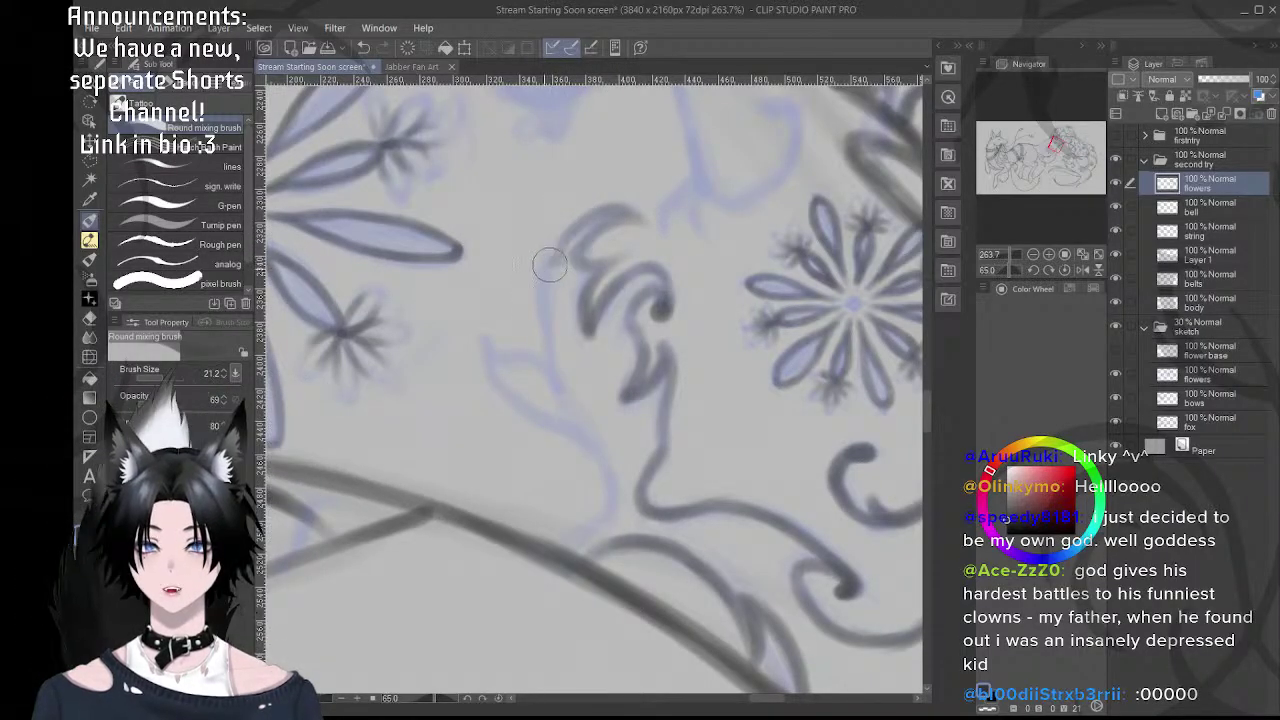
mouse_move(549, 264)
mouse_down()
mouse_move(546, 305)
mouse_move(546, 282)
mouse_move(558, 366)
mouse_move(544, 320)
mouse_move(546, 357)
mouse_up()
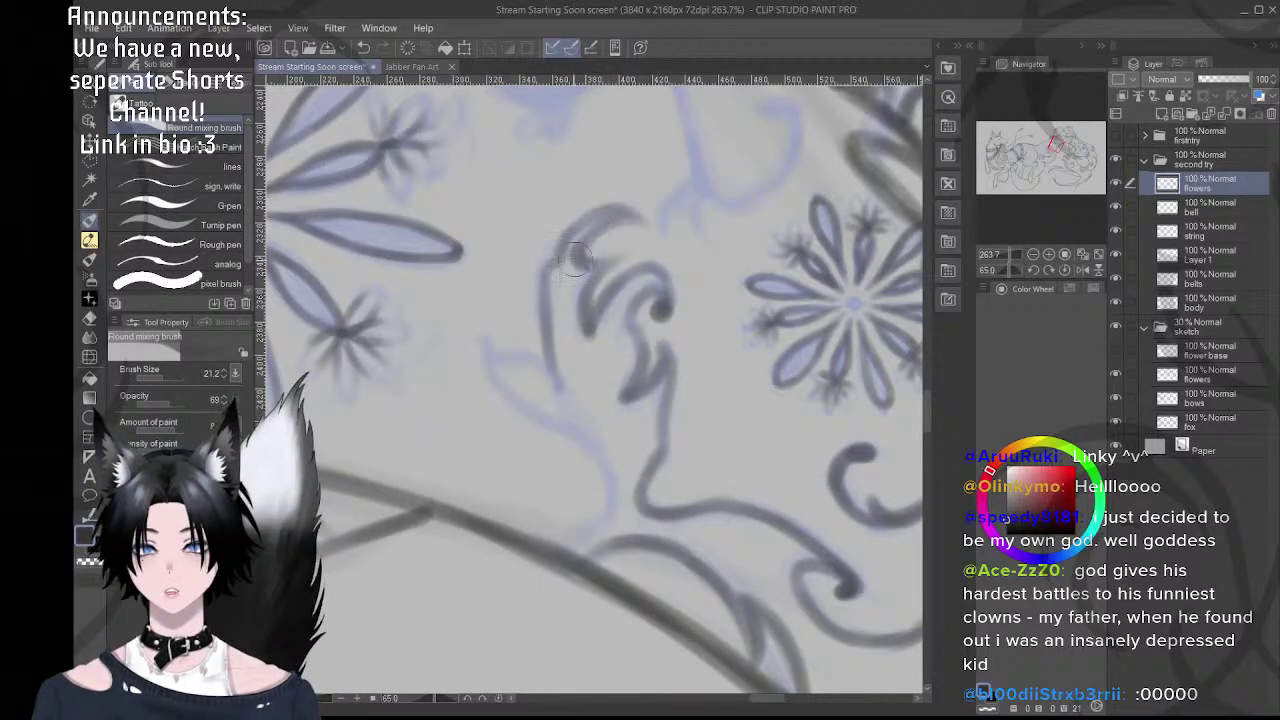
mouse_move(580, 262)
mouse_down()
mouse_move(608, 246)
mouse_move(720, 267)
mouse_move(594, 297)
mouse_up()
- Ink the small pointed leaf branching off below the claw-shaped leaf, with a wavy inner edge and a curved outer edge
key(shift+space)
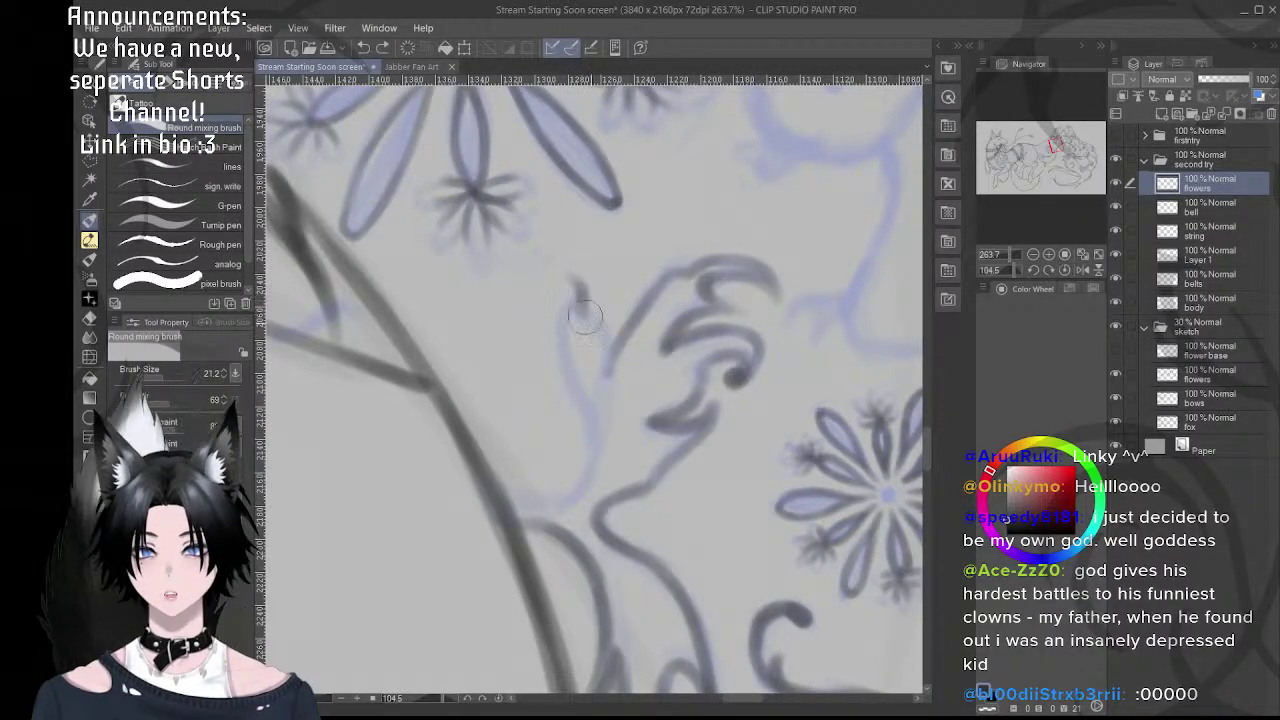
drag(576, 284, 612, 336)
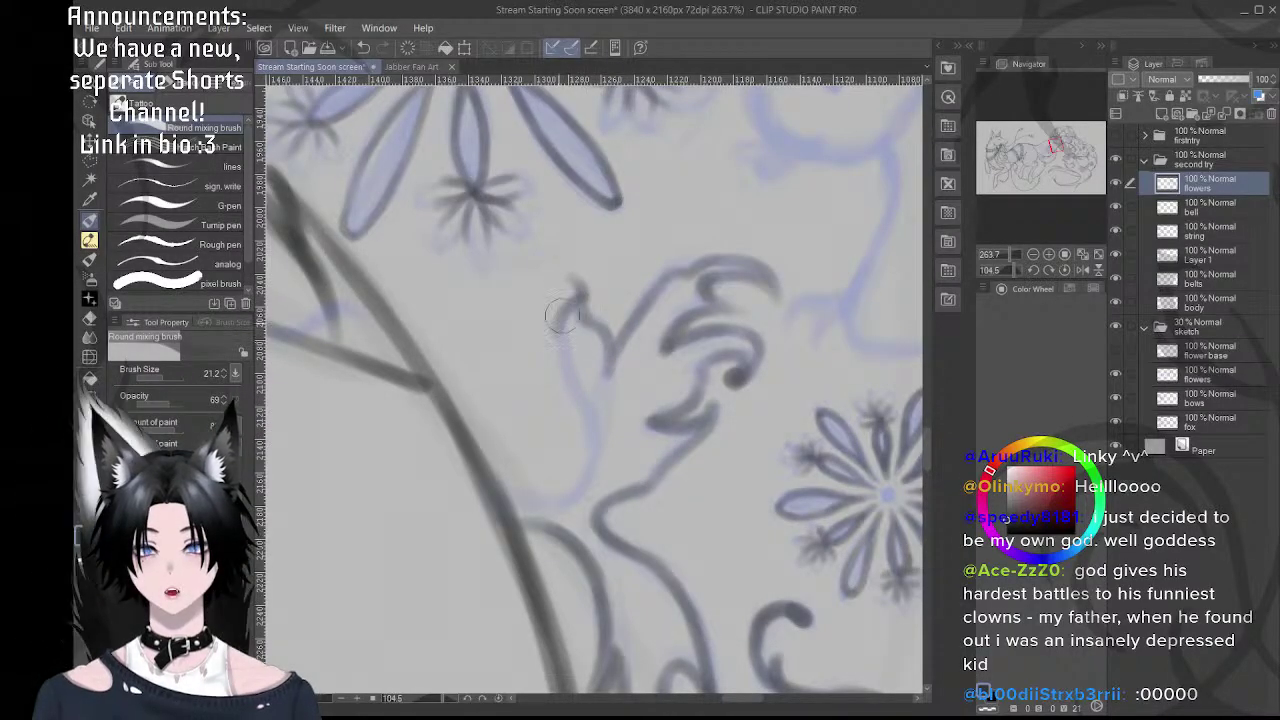
key(ctrl+z)
mouse_move(578, 306)
mouse_down()
mouse_move(556, 338)
mouse_move(579, 305)
mouse_move(575, 383)
mouse_move(567, 315)
mouse_move(586, 398)
mouse_up()
scroll(586, 398, down, 2)
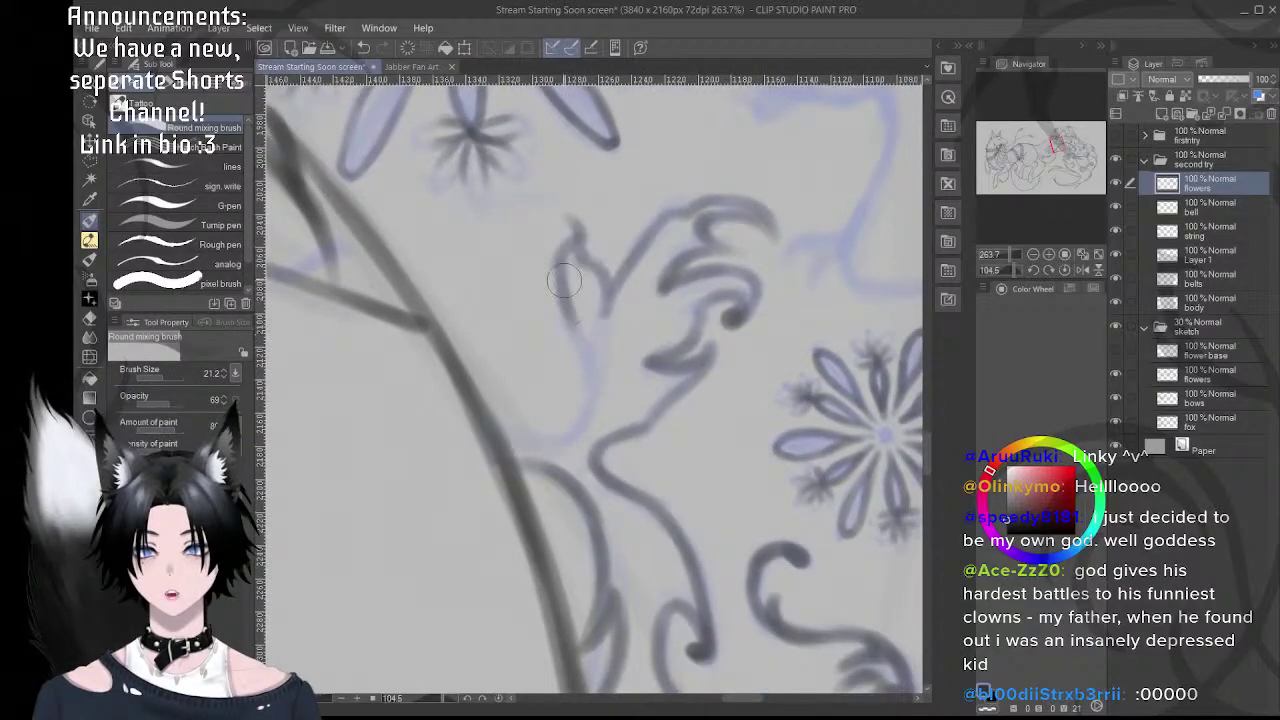
drag(563, 300, 589, 389)
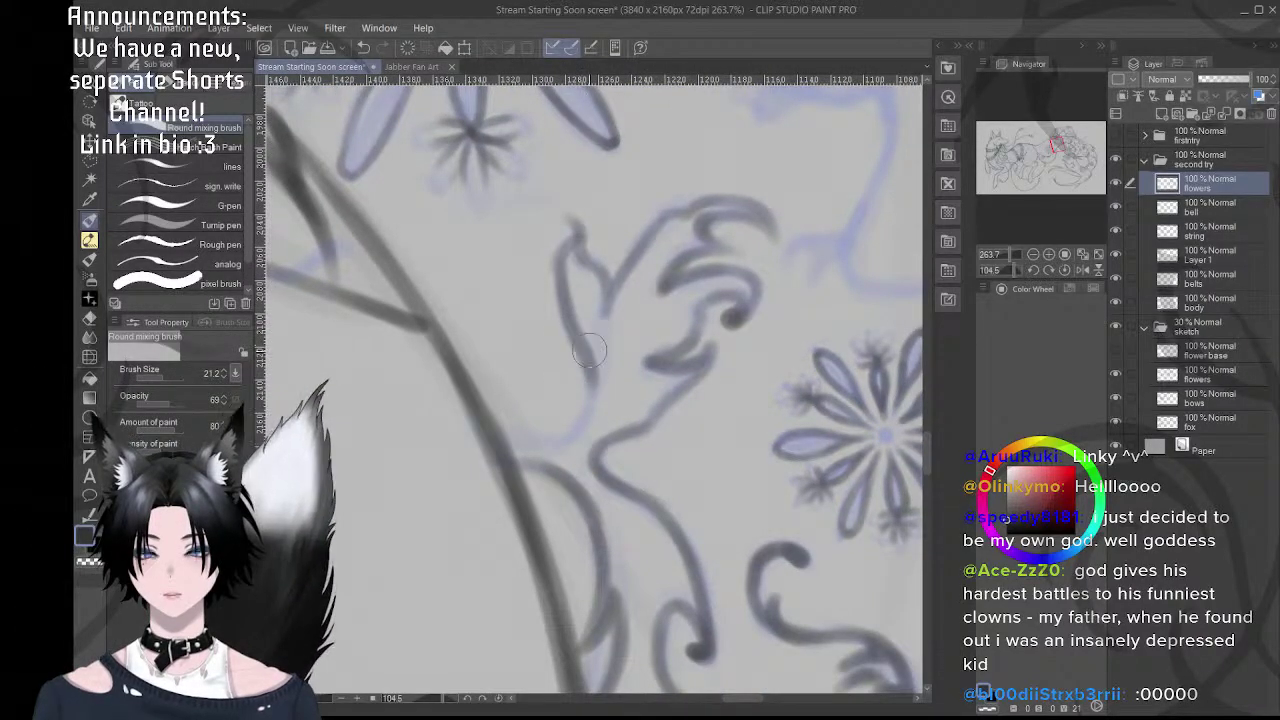
- Ink the small pointed leaf's lower stem in a curve down to the tail outline
key(shift+space)
drag(716, 356, 567, 222)
key(space)
mouse_move(659, 394)
mouse_down()
mouse_move(611, 362)
mouse_move(575, 466)
mouse_move(596, 397)
mouse_move(600, 445)
mouse_move(588, 400)
mouse_up()
key(ctrl+z)
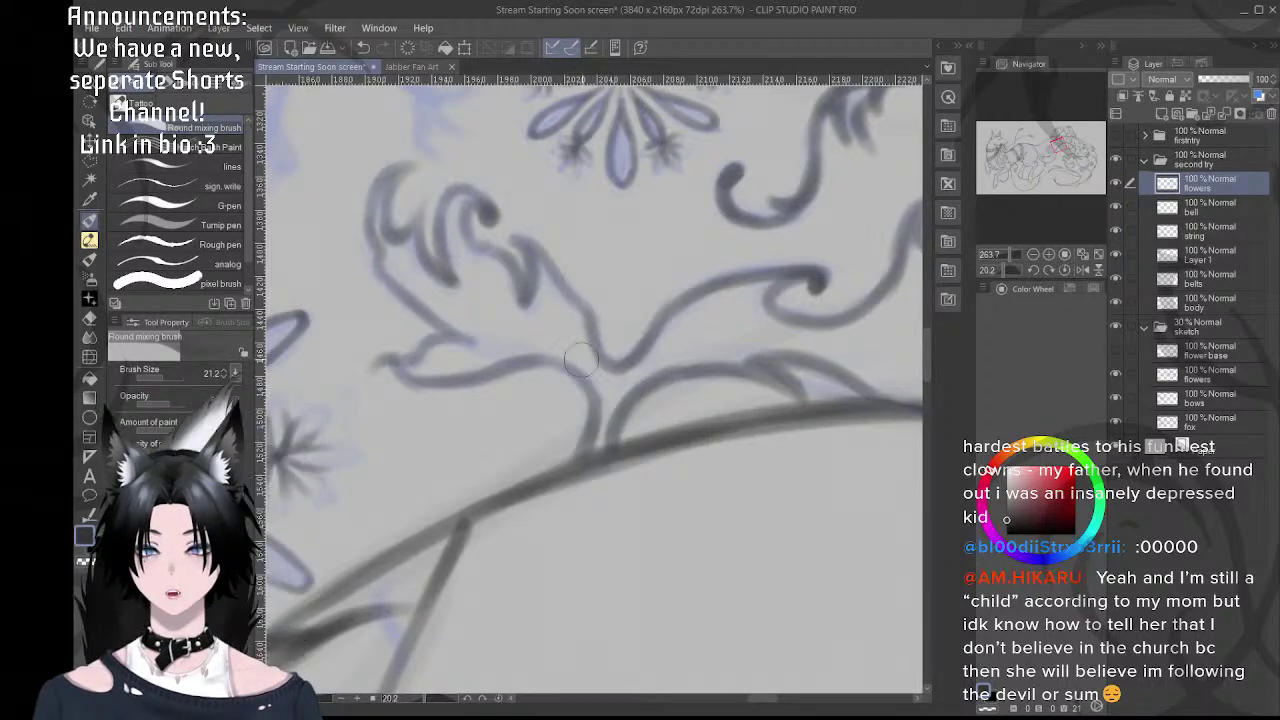
scroll(523, 416, down, 5)
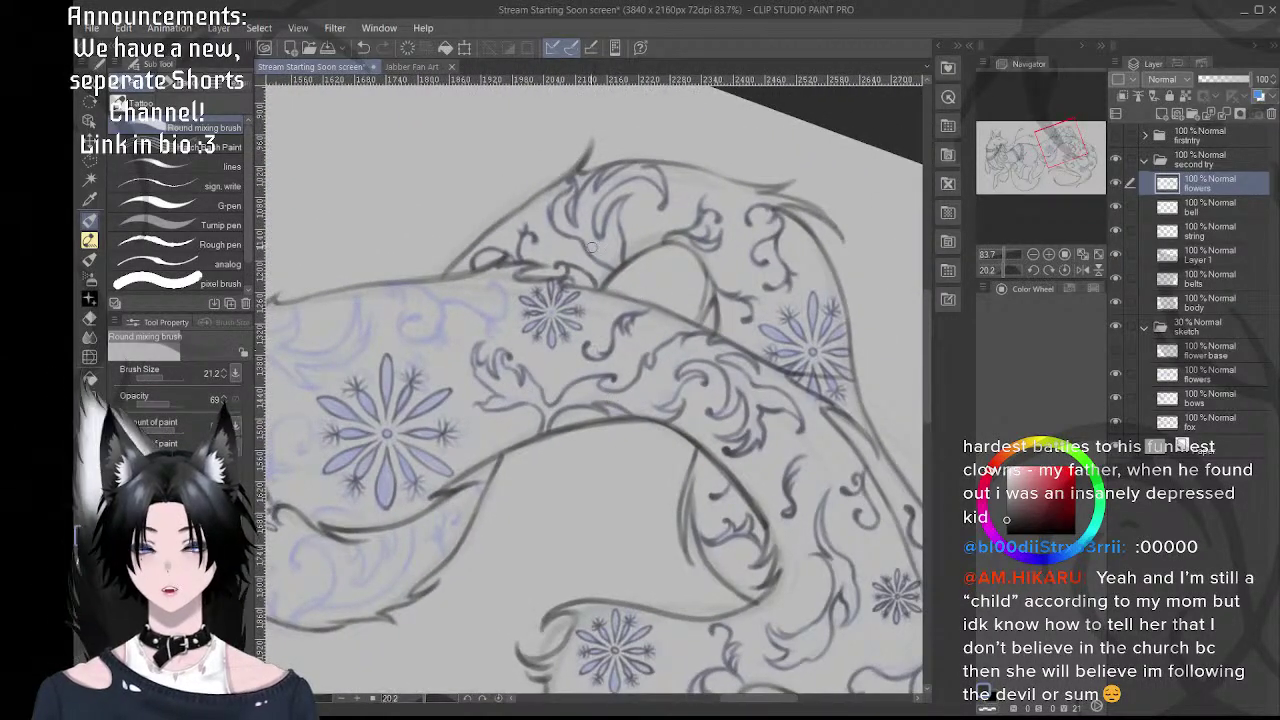
drag(571, 376, 690, 413)
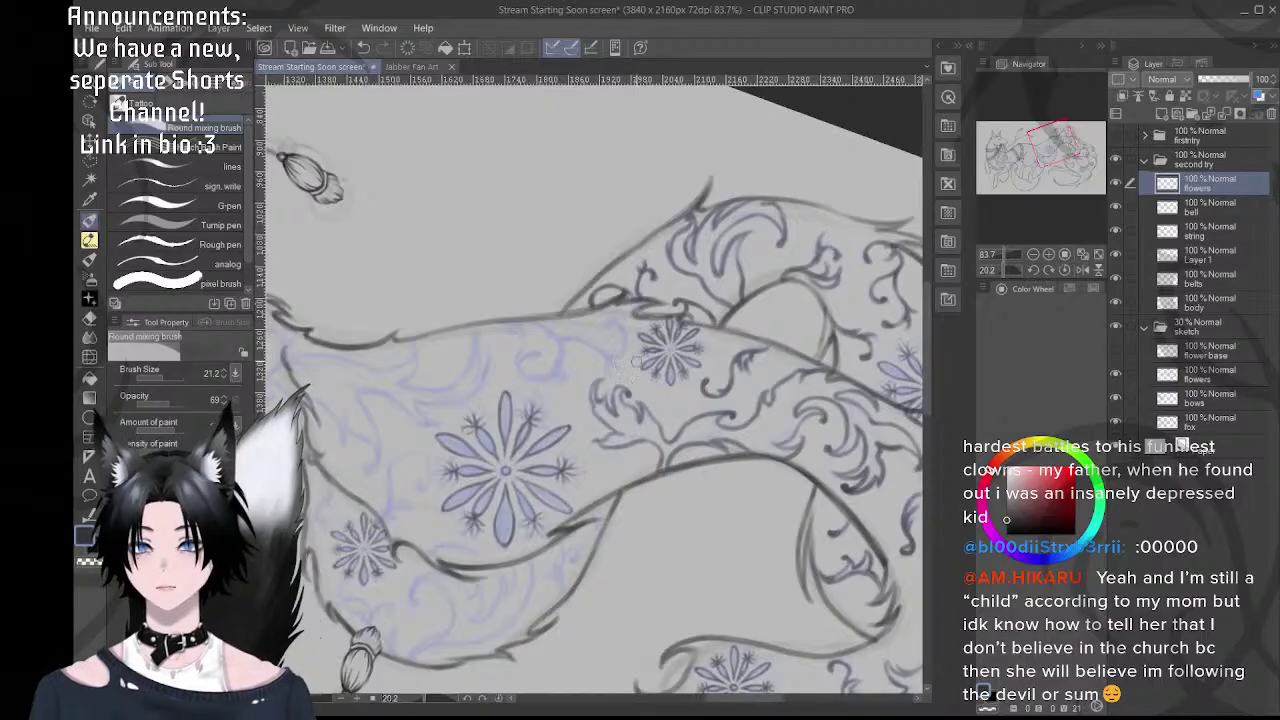
drag(567, 426, 701, 404)
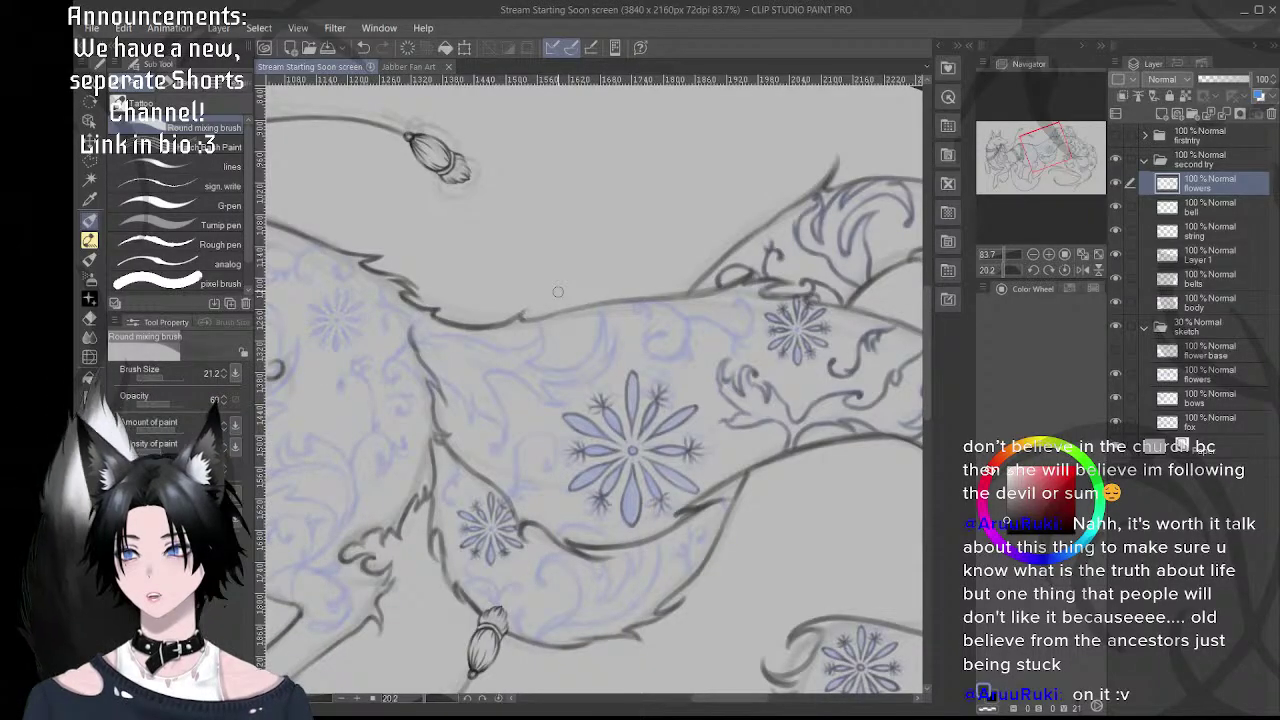
click(558, 292)
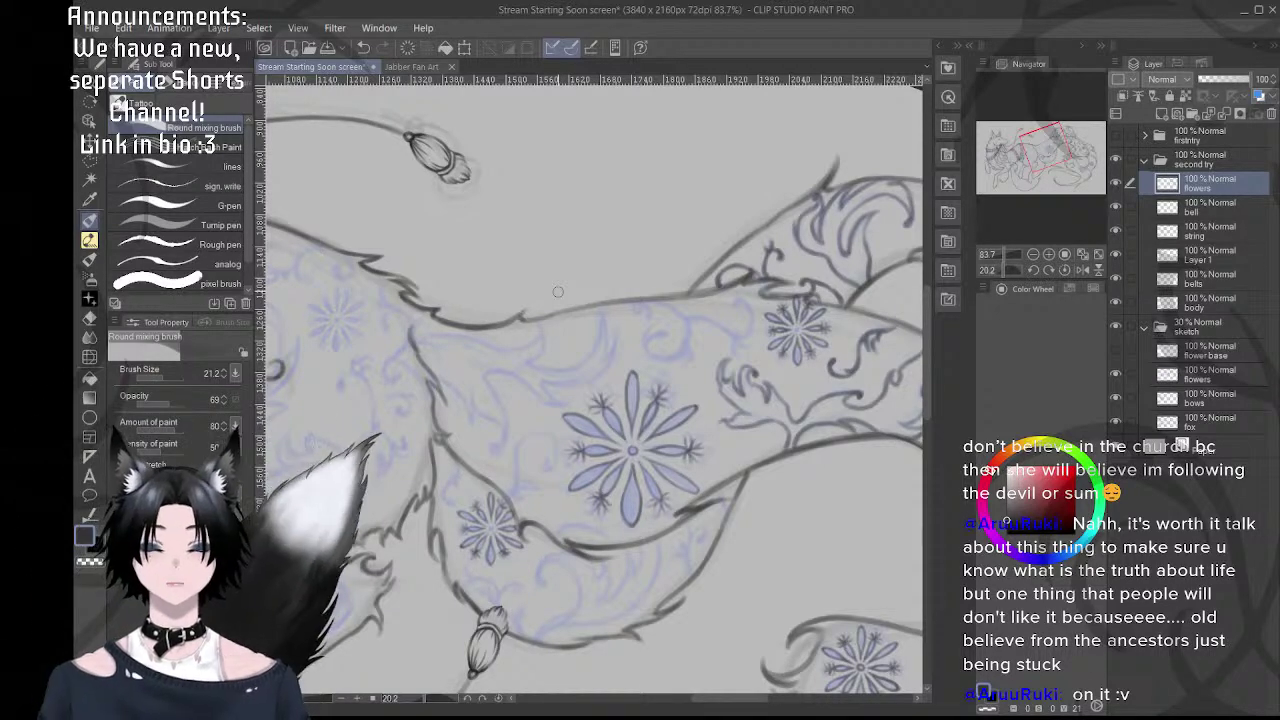
scroll(703, 343, up, 3)
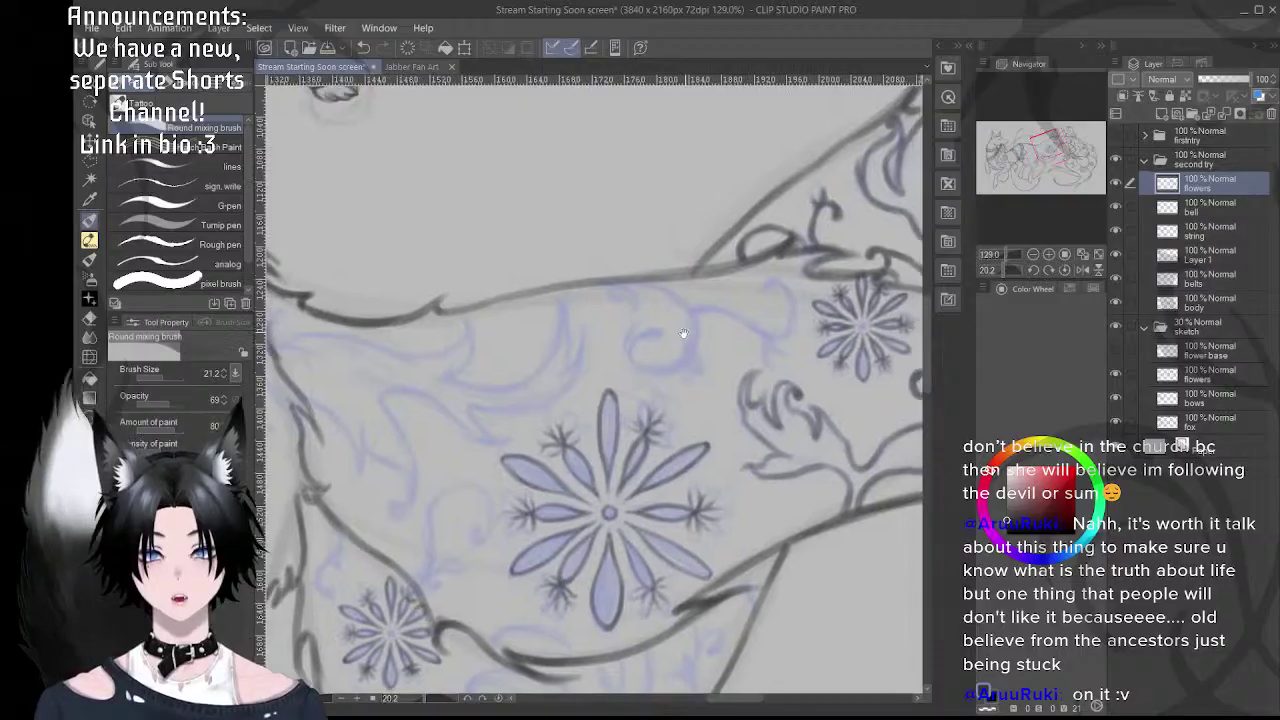
- Ink the spiral curl above the large flower, running it from its rounded inner tip up to the tail outline
scroll(605, 364, up, 1)
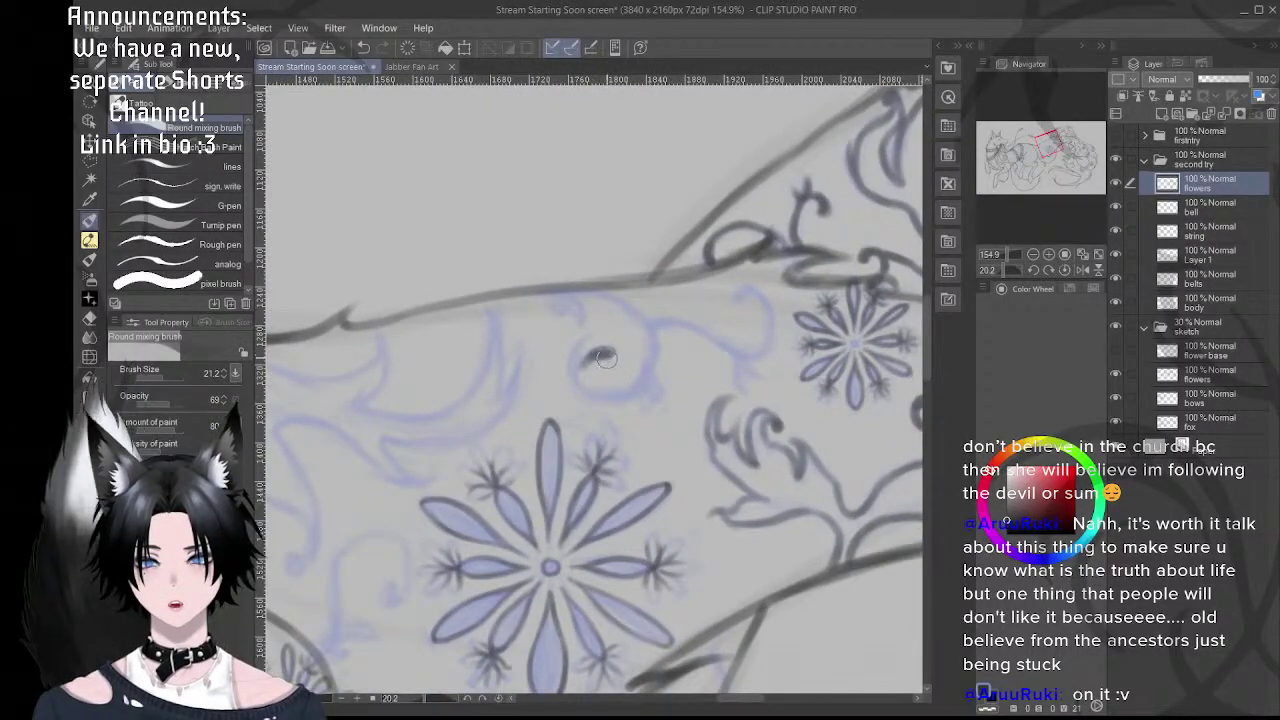
drag(612, 353, 600, 395)
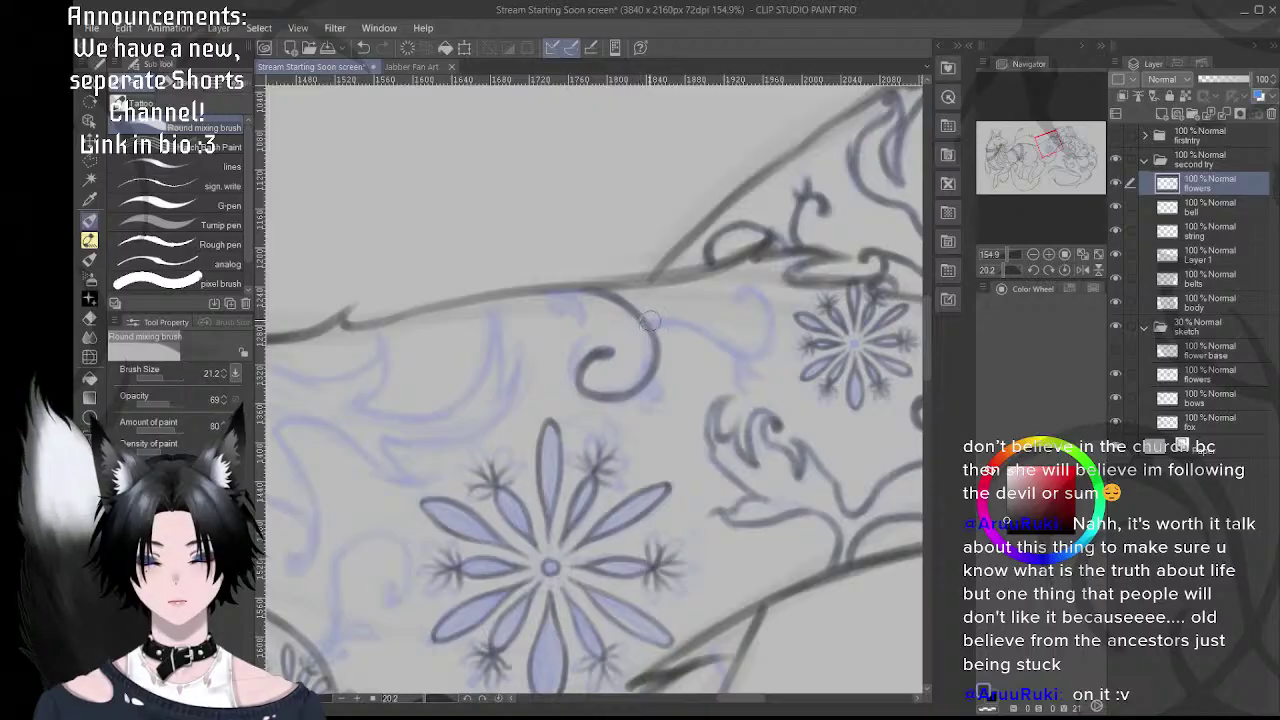
- Ink the S-shaped tendril branching off the spiral curl toward the small flower, ending in a rounded hook
key(r)
mouse_move(724, 348)
mouse_down()
mouse_move(593, 174)
mouse_move(480, 207)
mouse_up()
drag(553, 302, 591, 340)
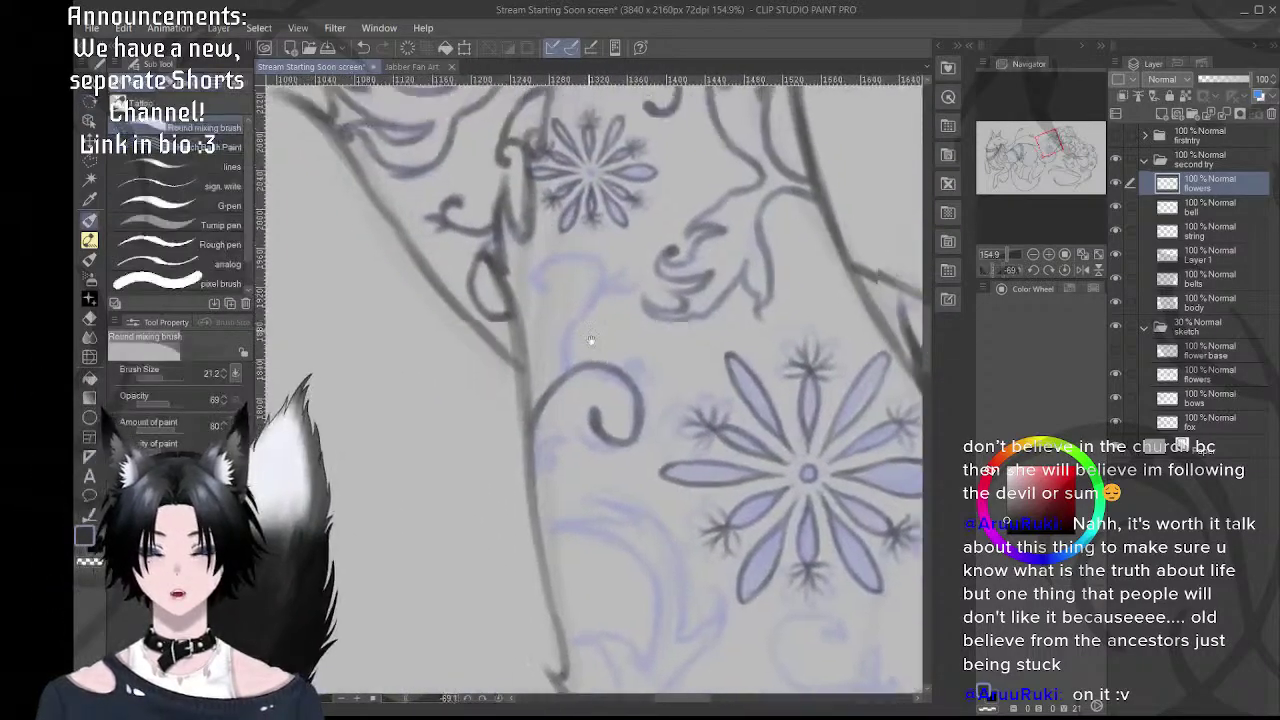
scroll(575, 360, up, 4)
drag(572, 390, 592, 311)
mouse_move(534, 263)
mouse_down()
mouse_move(586, 300)
mouse_move(558, 293)
mouse_move(553, 282)
mouse_move(570, 291)
mouse_move(551, 274)
mouse_move(597, 303)
mouse_move(565, 298)
mouse_move(552, 277)
mouse_move(572, 271)
mouse_move(557, 287)
mouse_move(625, 246)
mouse_move(574, 264)
mouse_move(625, 263)
mouse_move(586, 255)
mouse_move(602, 334)
mouse_move(640, 298)
mouse_move(610, 350)
mouse_up()
key(ctrl+z)
mouse_move(648, 285)
mouse_down()
mouse_move(608, 358)
mouse_move(602, 388)
mouse_move(641, 314)
mouse_move(606, 376)
mouse_move(602, 415)
mouse_move(610, 372)
mouse_up()
key(ctrl+z)
drag(605, 424, 611, 366)
mouse_move(568, 494)
mouse_down()
mouse_move(599, 456)
mouse_move(614, 400)
mouse_up()
drag(574, 512, 609, 423)
drag(647, 317, 627, 379)
drag(573, 314, 600, 289)
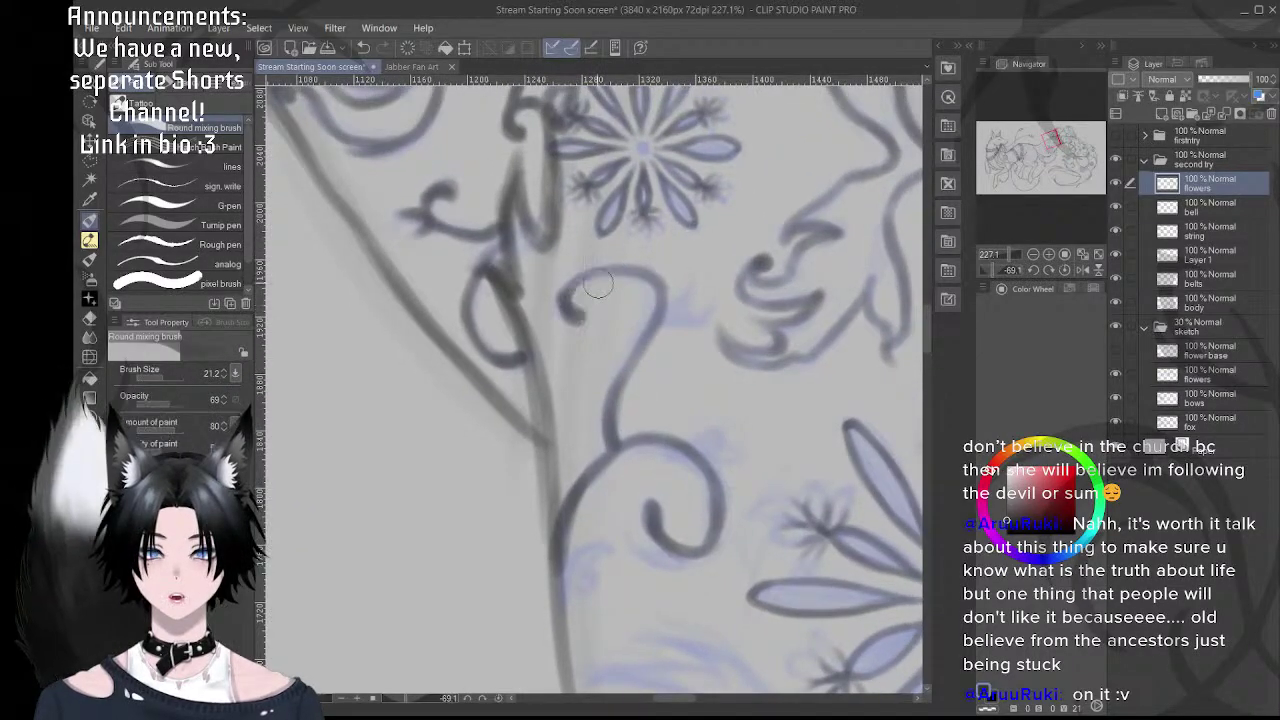
- Ink the small pointed sprouts on top of the S-shaped tendril and on top of the spiral curl
key(r)
mouse_move(790, 290)
mouse_down()
mouse_move(606, 238)
mouse_move(600, 266)
mouse_move(649, 305)
mouse_up()
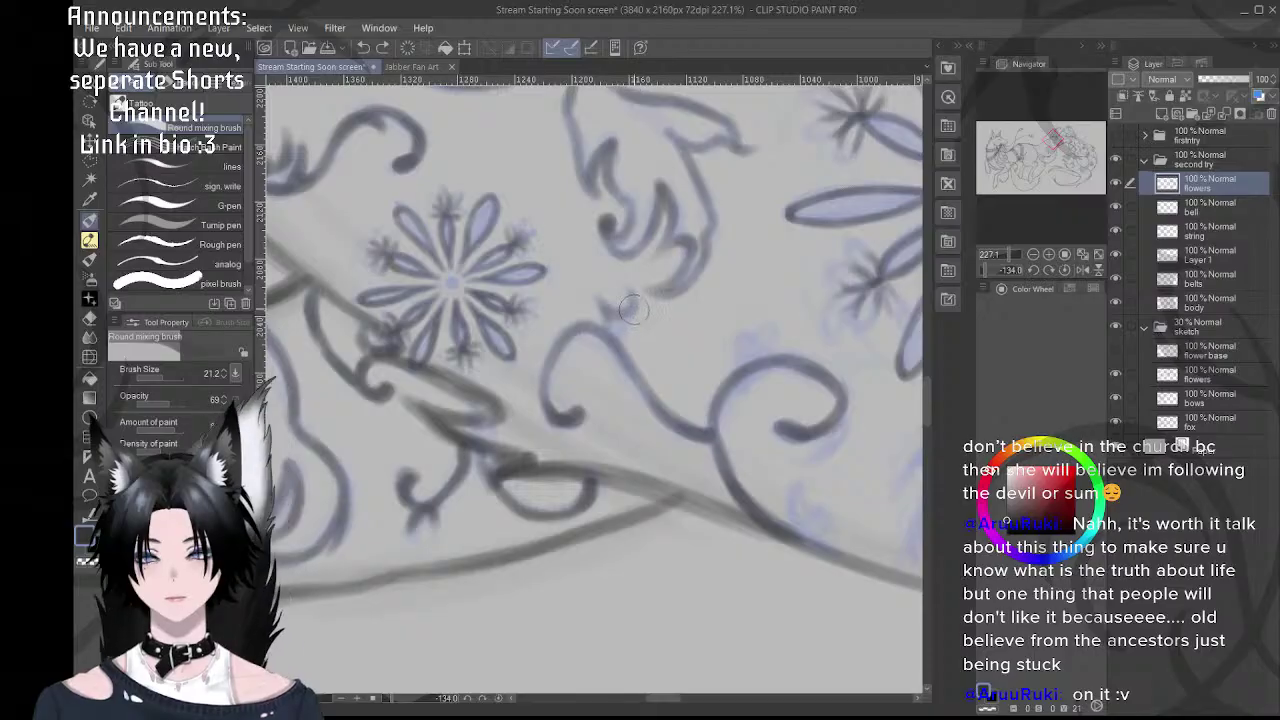
drag(630, 318, 624, 342)
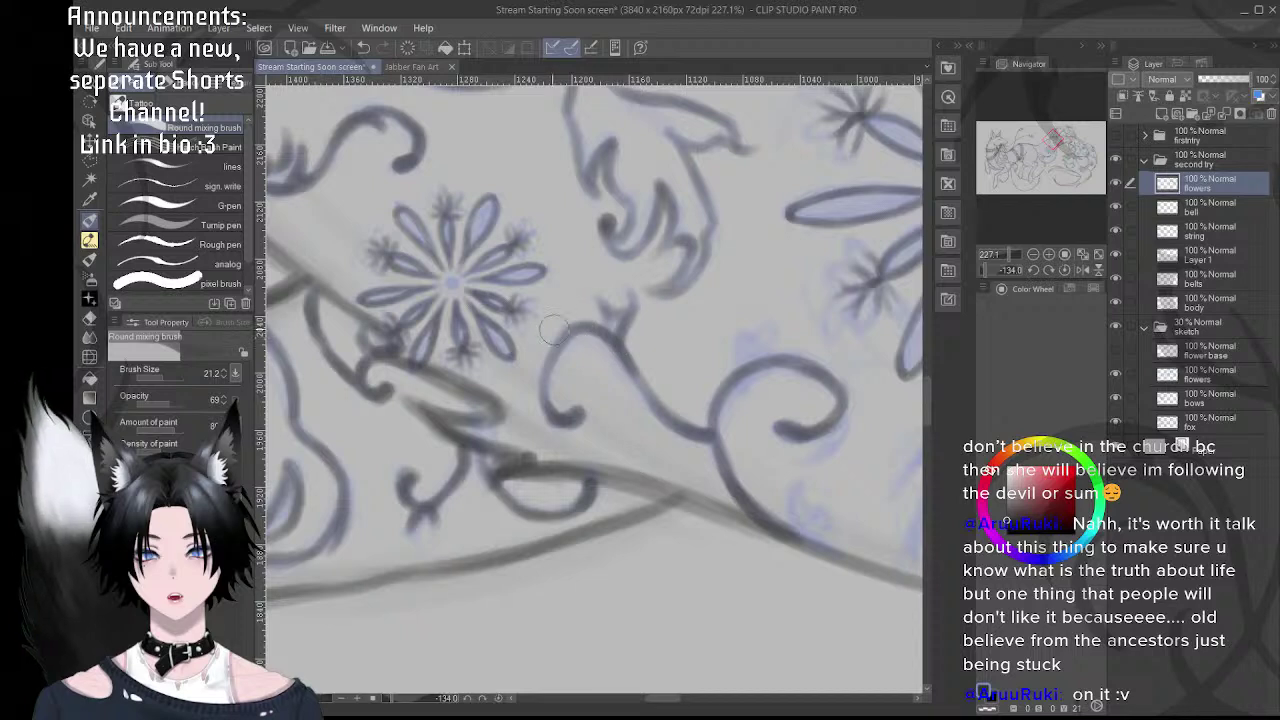
drag(611, 303, 614, 316)
drag(703, 292, 583, 280)
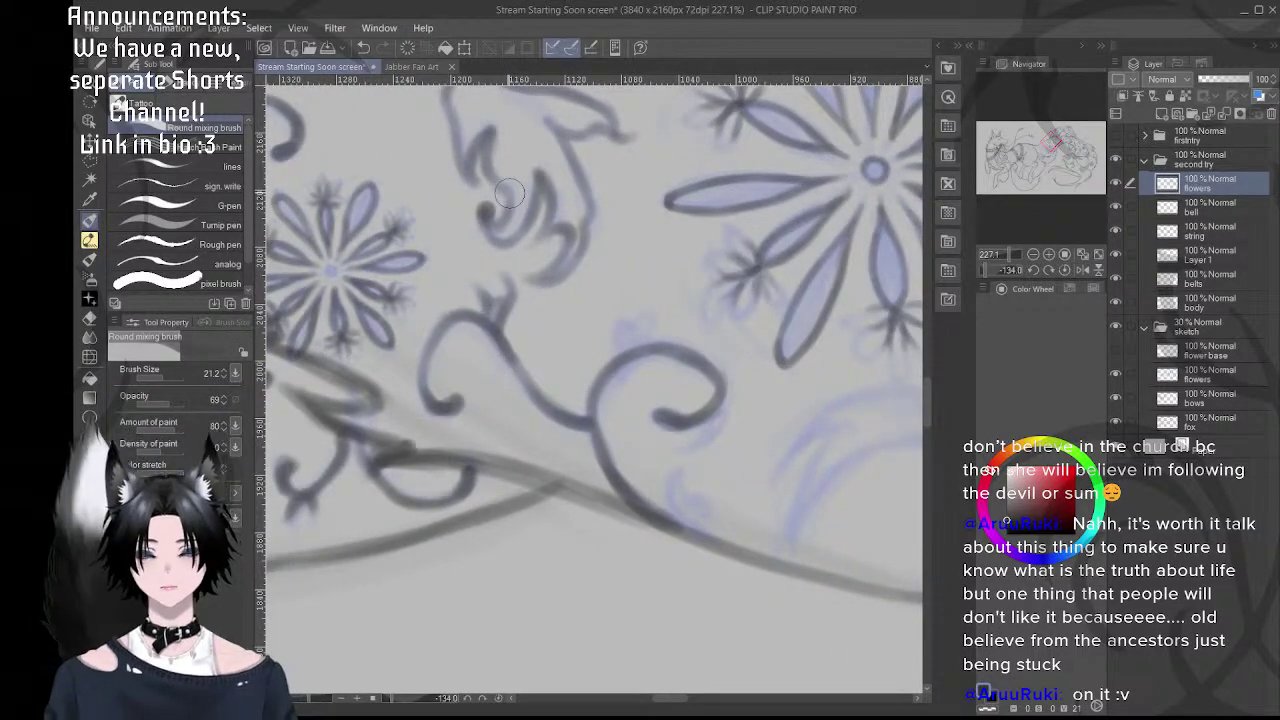
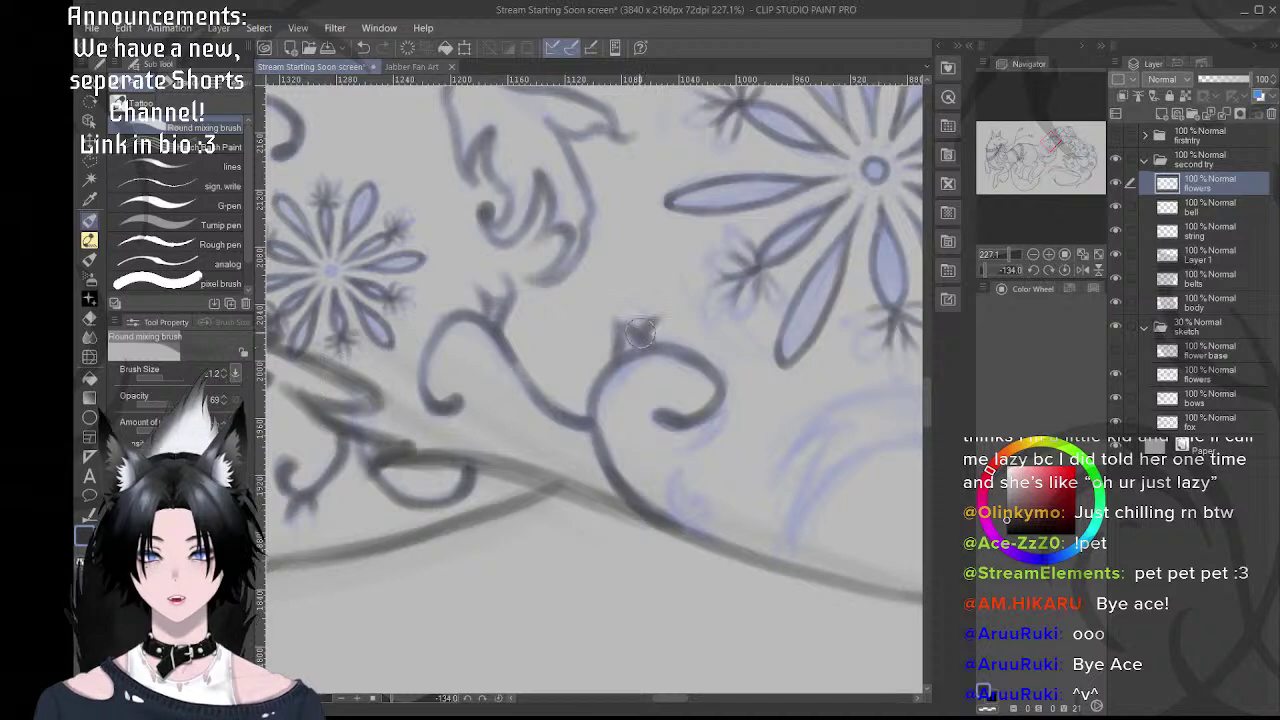
drag(501, 282, 573, 302)
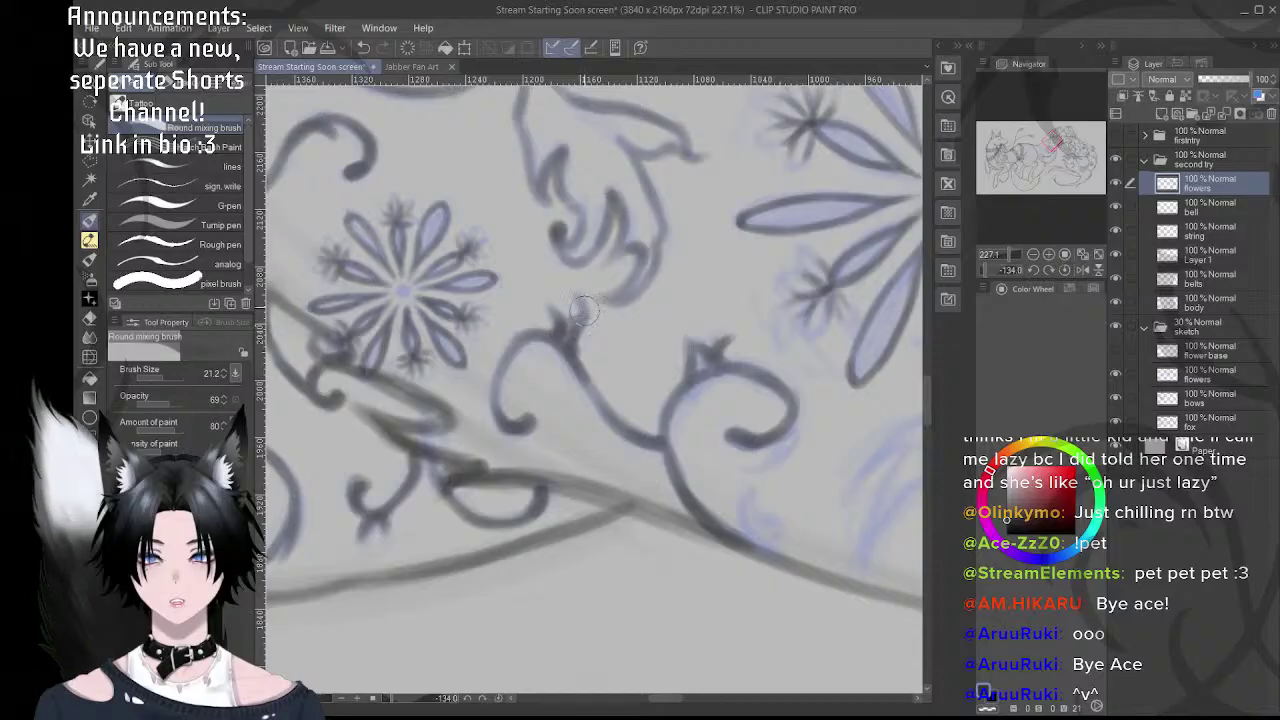
- Ink a pointed tip under the spiral curl's end and a small hooked leaflet at its base beside the tail outline
scroll(700, 350, down, 5)
drag(726, 360, 564, 330)
scroll(566, 370, up, 5)
drag(565, 403, 606, 396)
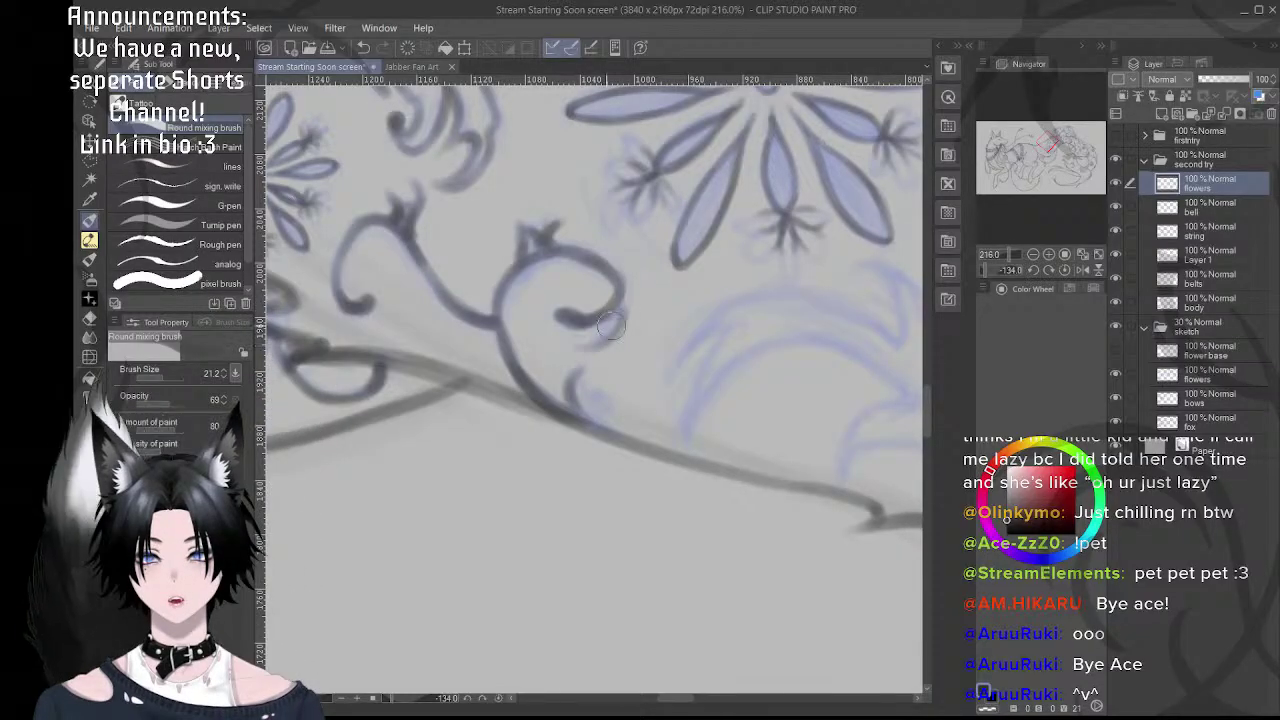
drag(587, 347, 617, 303)
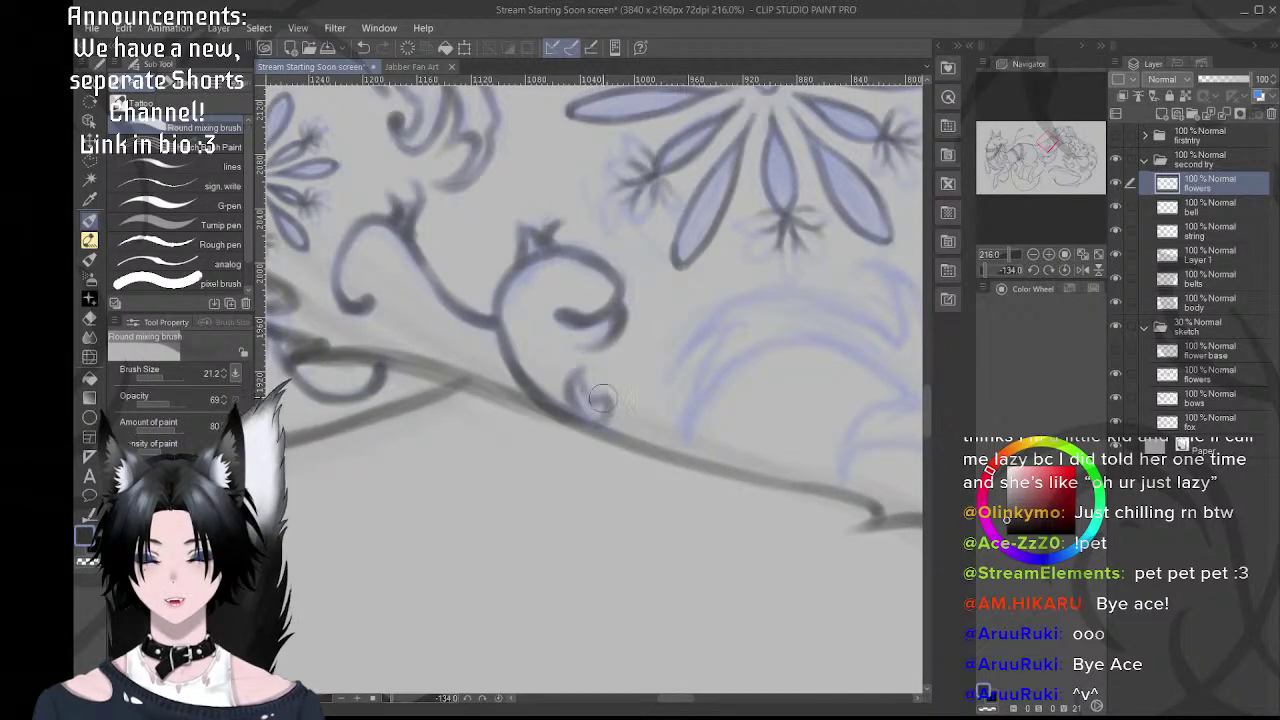
mouse_move(581, 372)
mouse_down()
mouse_move(574, 406)
mouse_move(598, 410)
mouse_up()
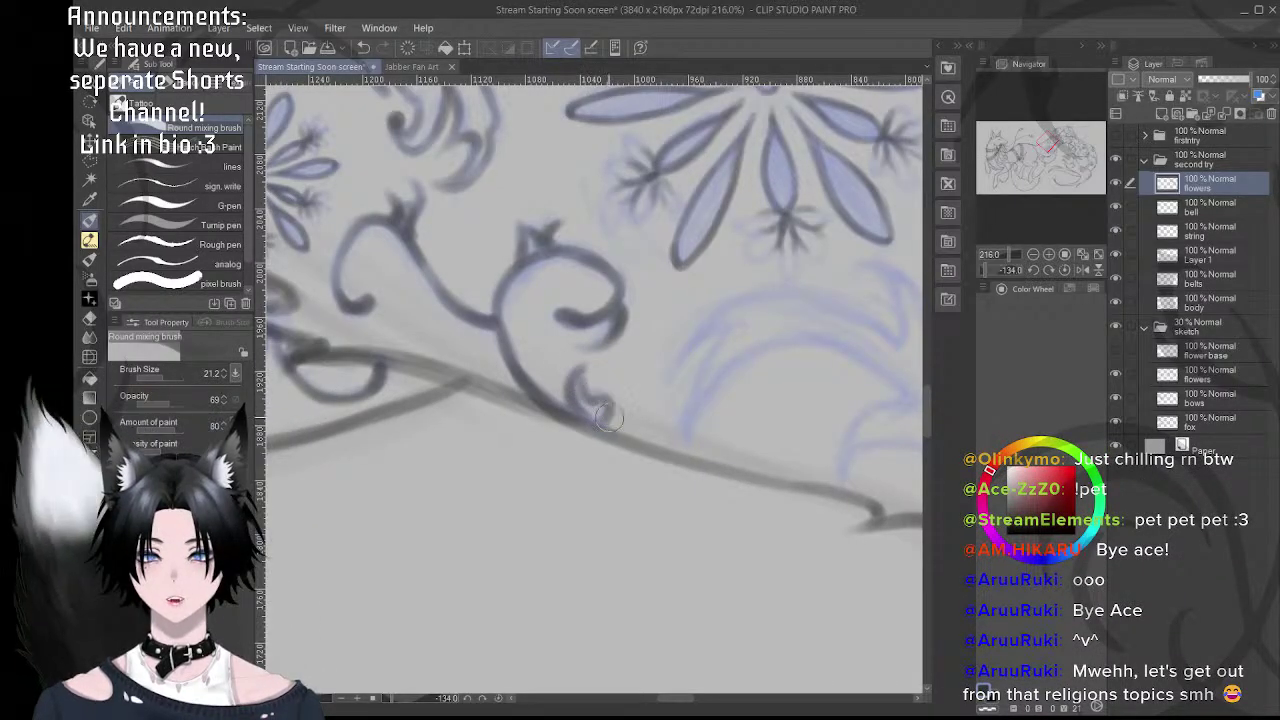
- Ink the large leaf's wavy outer stem edge from the tail's fur base up to its curled tip
scroll(600, 368, down, 4)
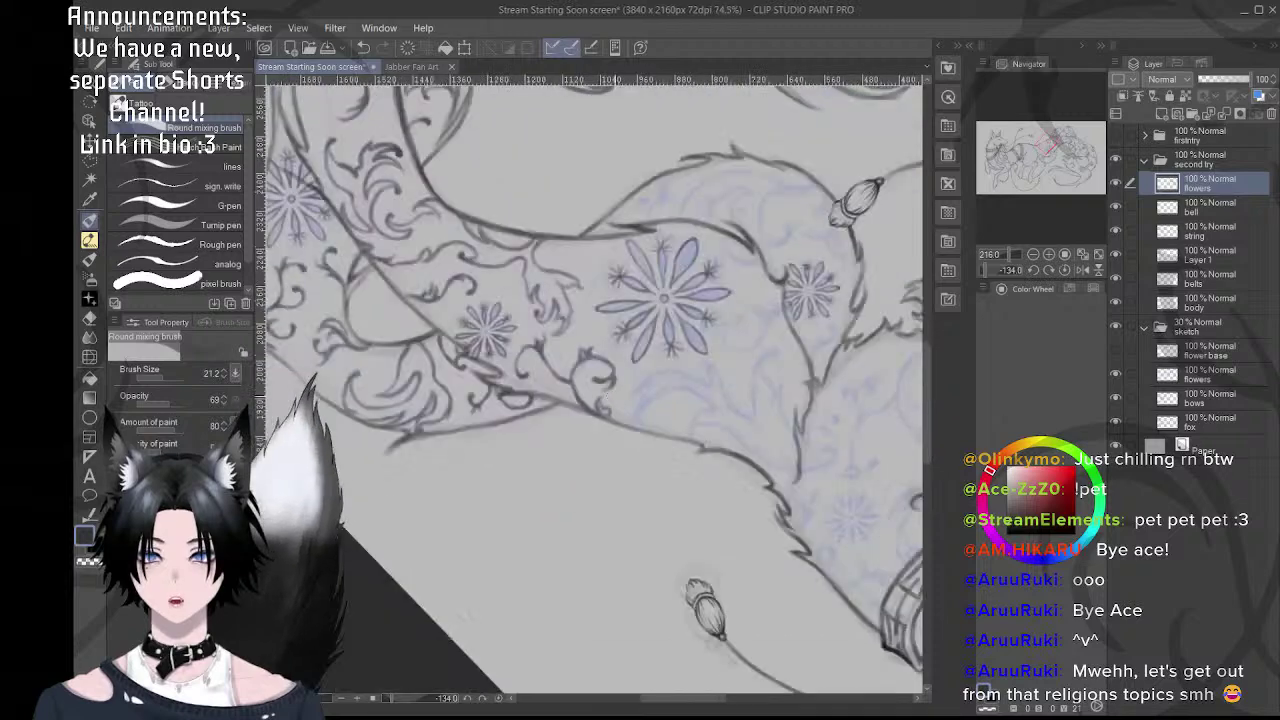
scroll(584, 395, up, 3)
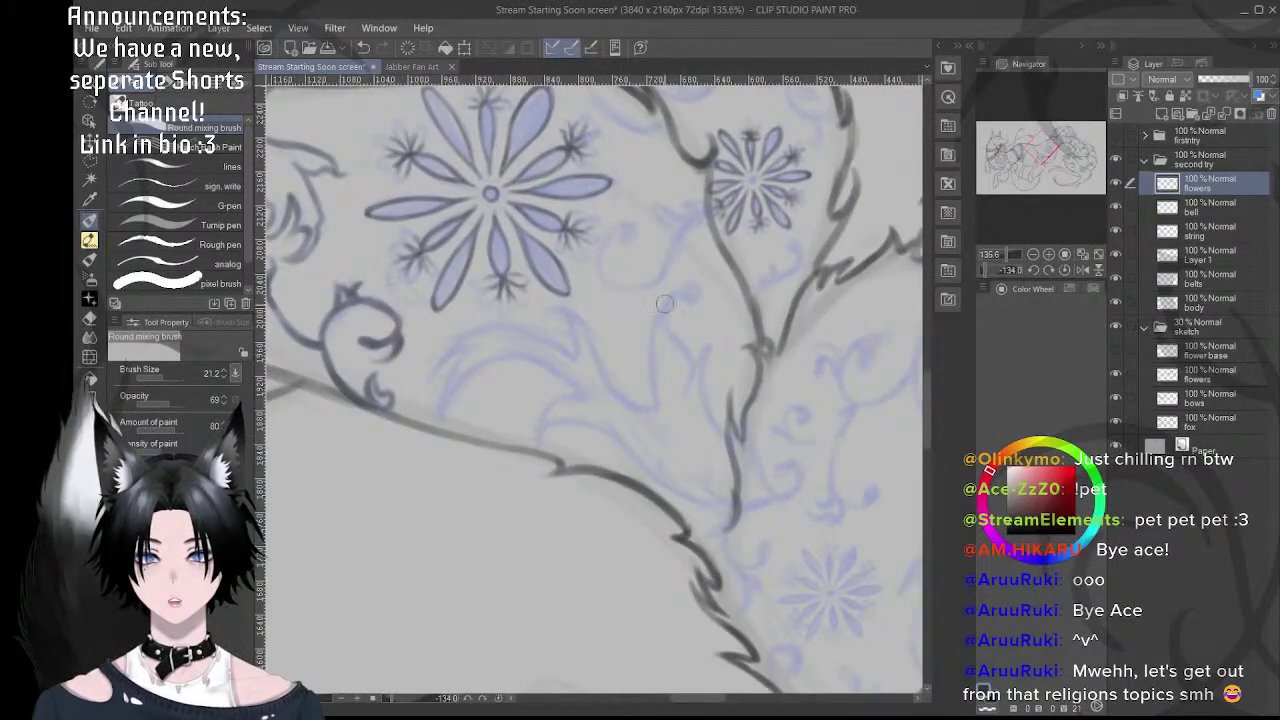
scroll(628, 340, up, 1)
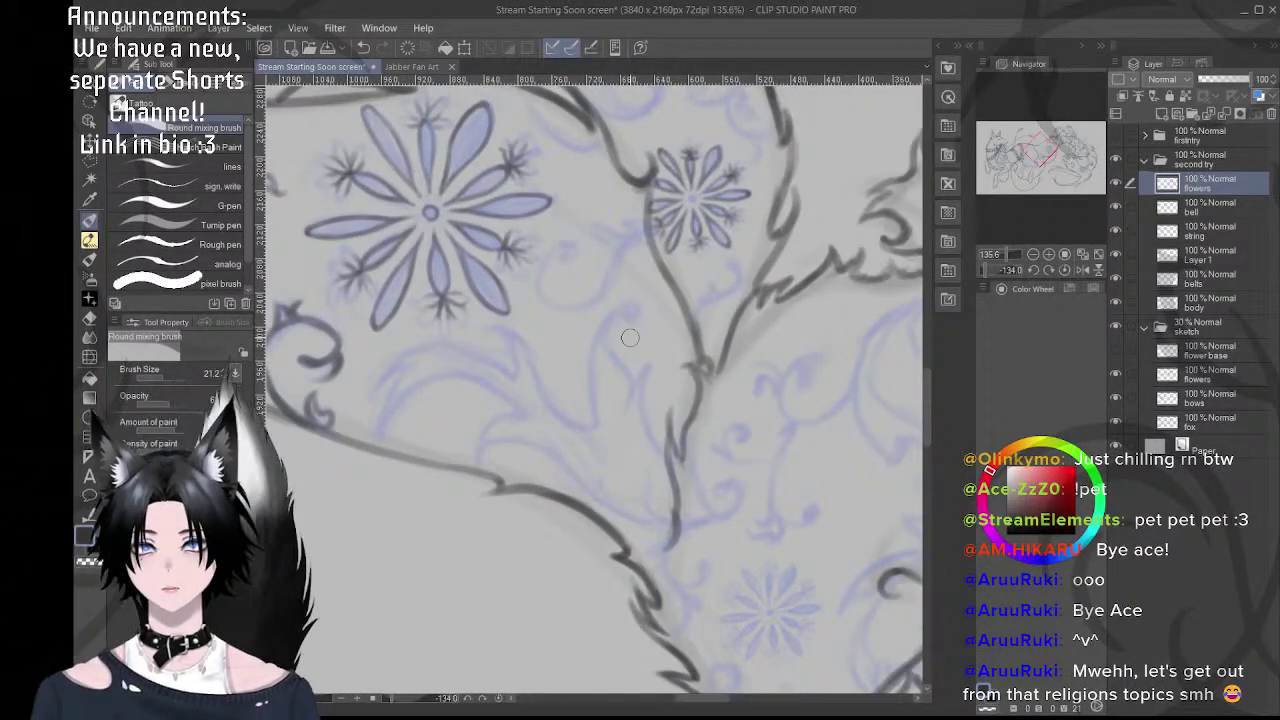
key(shift+space)
drag(668, 382, 736, 385)
scroll(545, 412, up, 3)
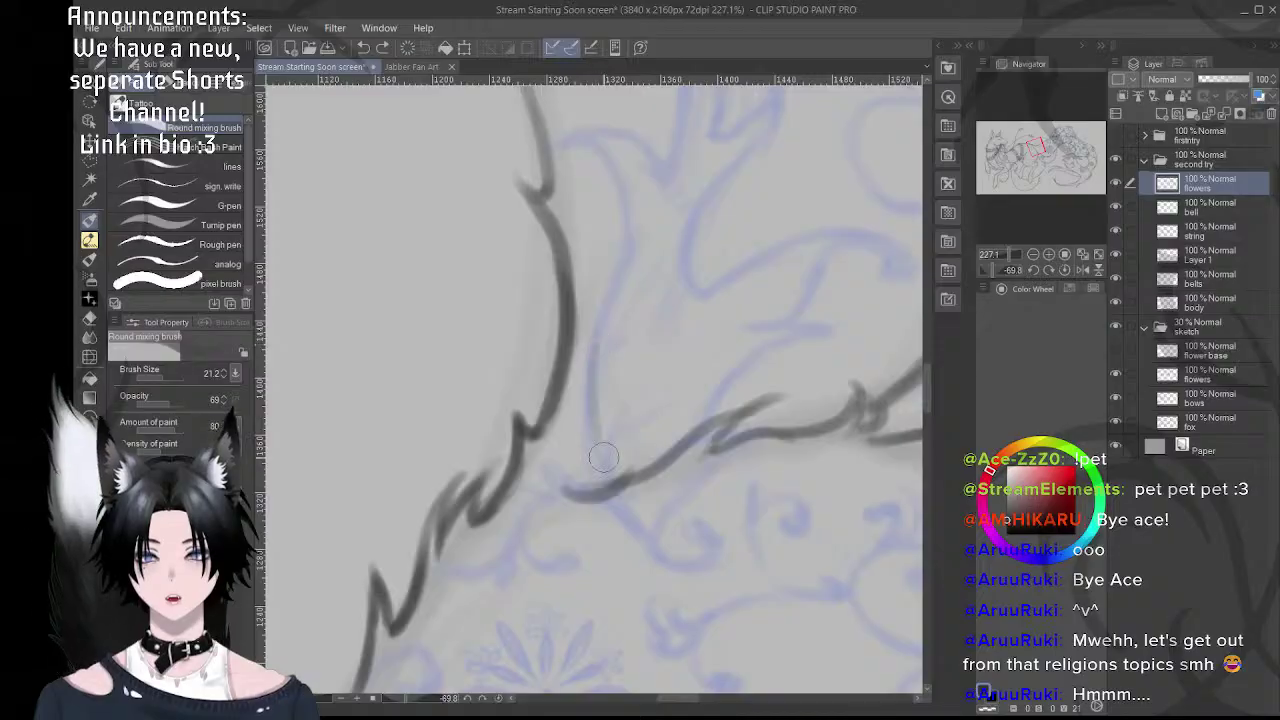
key(ctrl+z)
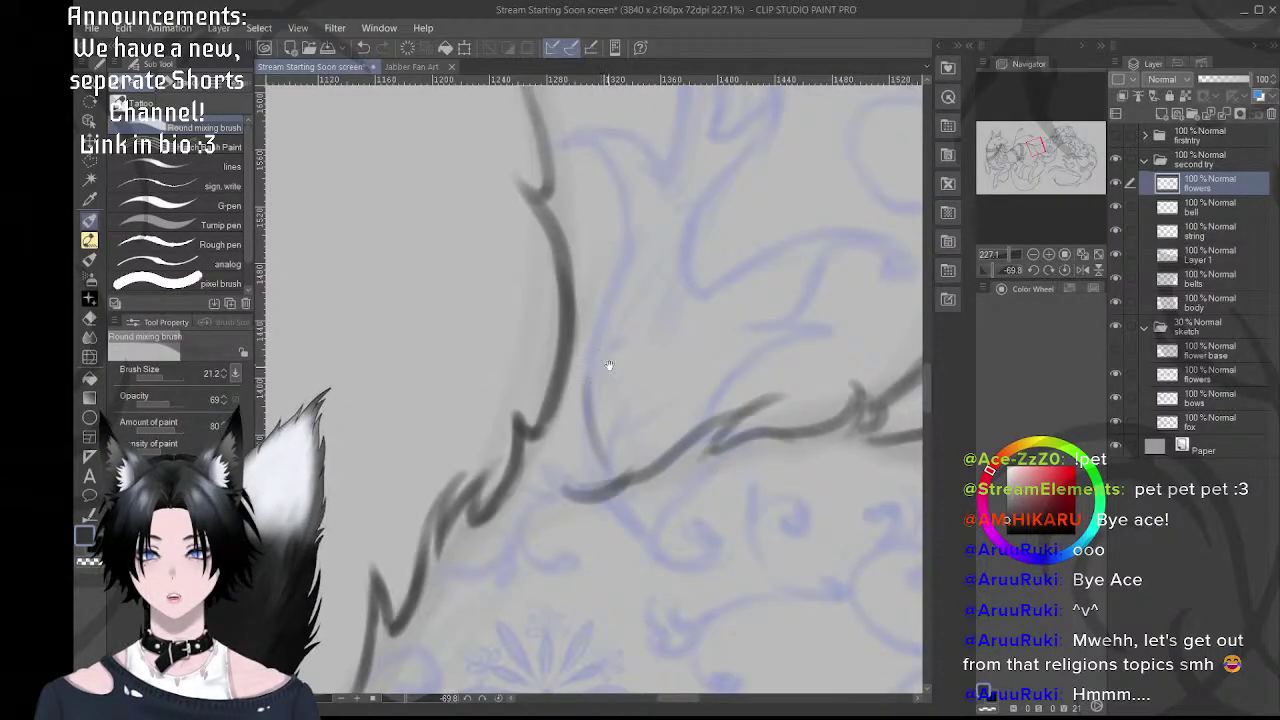
drag(609, 366, 591, 410)
drag(578, 460, 591, 346)
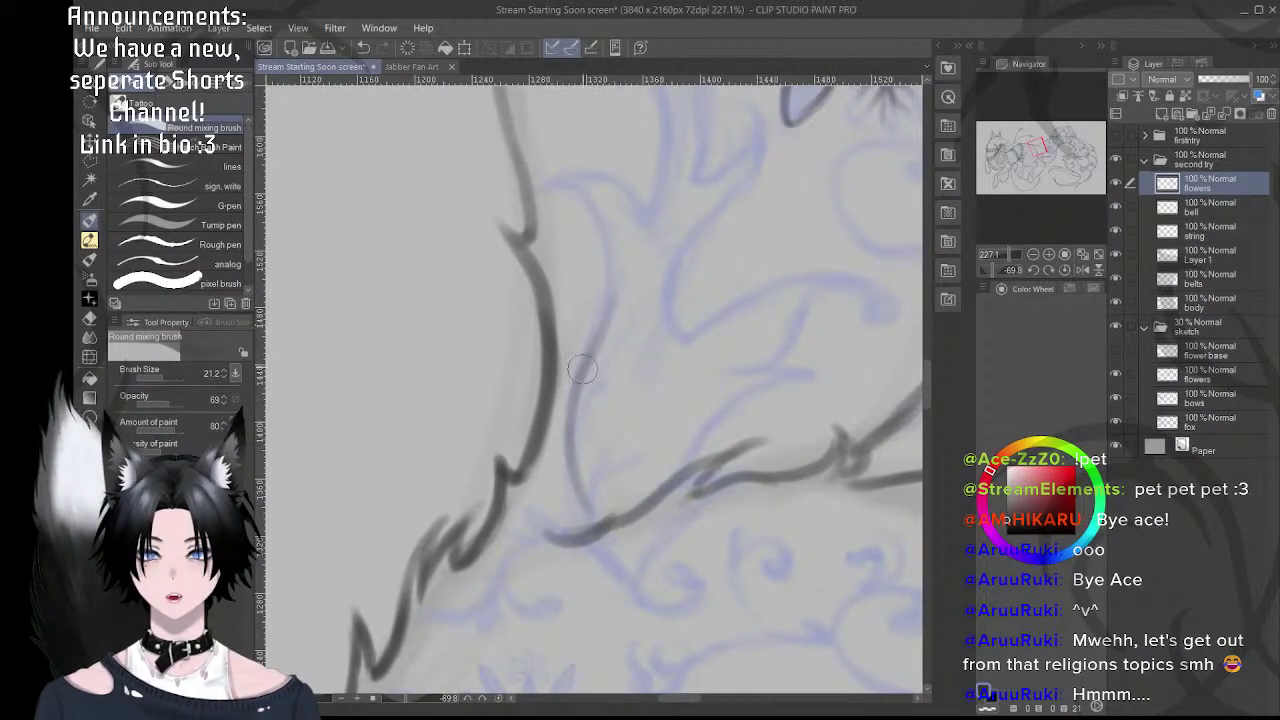
scroll(586, 306, up, 3)
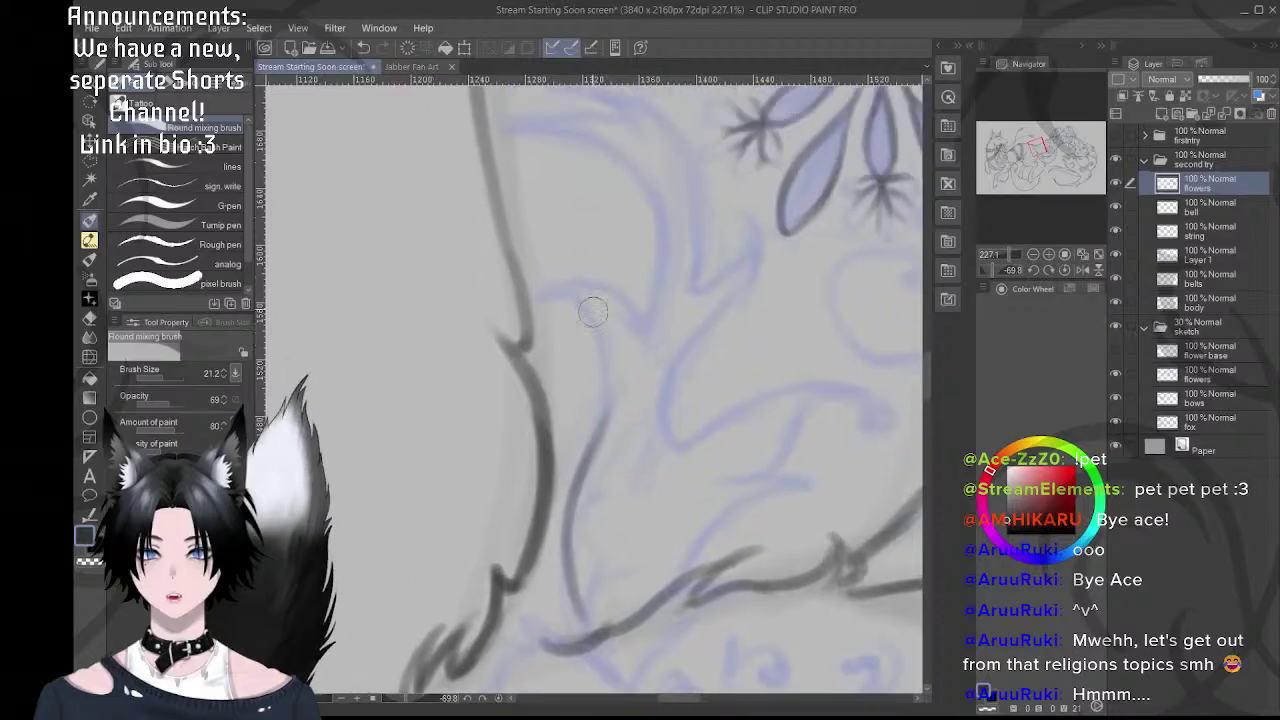
mouse_move(560, 294)
mouse_down()
mouse_move(578, 334)
mouse_move(610, 386)
mouse_move(598, 430)
mouse_up()
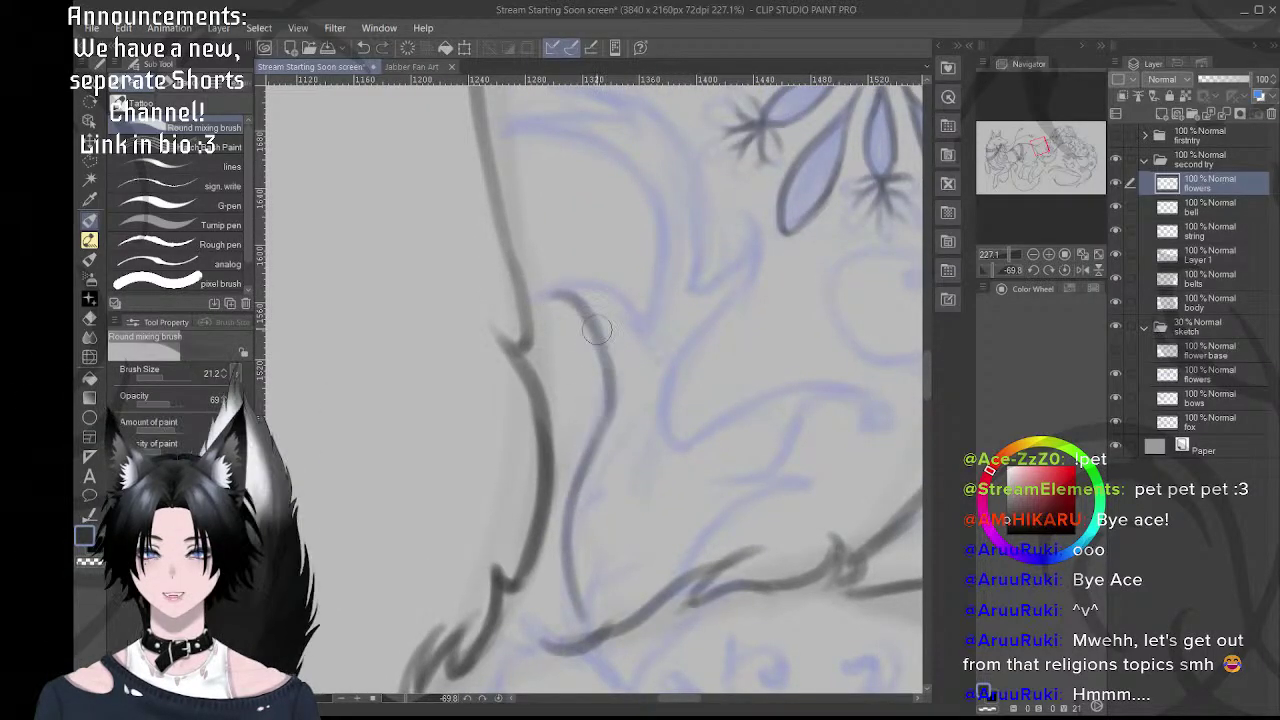
mouse_move(597, 330)
mouse_down()
mouse_move(610, 408)
mouse_move(588, 450)
mouse_up()
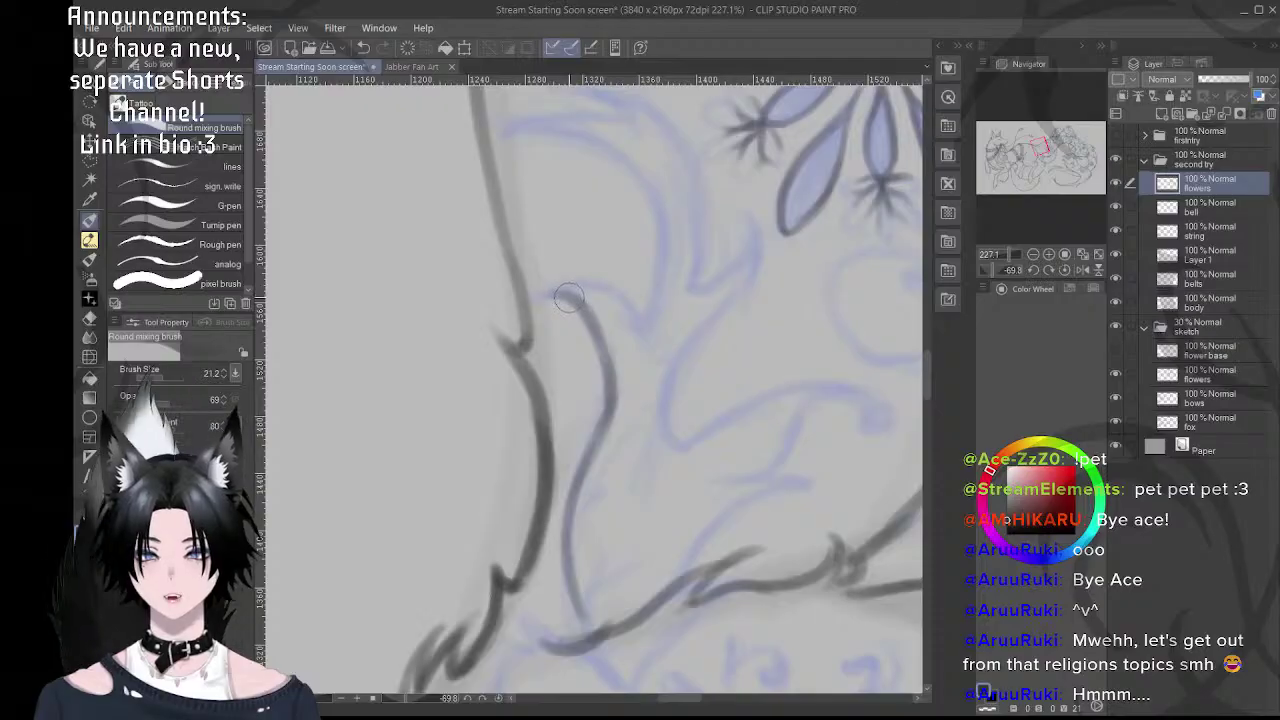
- Ink the round-tipped hook over the wavy stem and the crescent leaf's inner edge, joining them in a sharp notch
mouse_move(569, 298)
mouse_down()
mouse_move(603, 286)
mouse_move(561, 305)
mouse_move(548, 297)
mouse_move(550, 313)
mouse_move(565, 283)
mouse_move(622, 326)
mouse_move(596, 282)
mouse_move(638, 324)
mouse_move(621, 295)
mouse_move(643, 319)
mouse_up()
drag(627, 245, 597, 311)
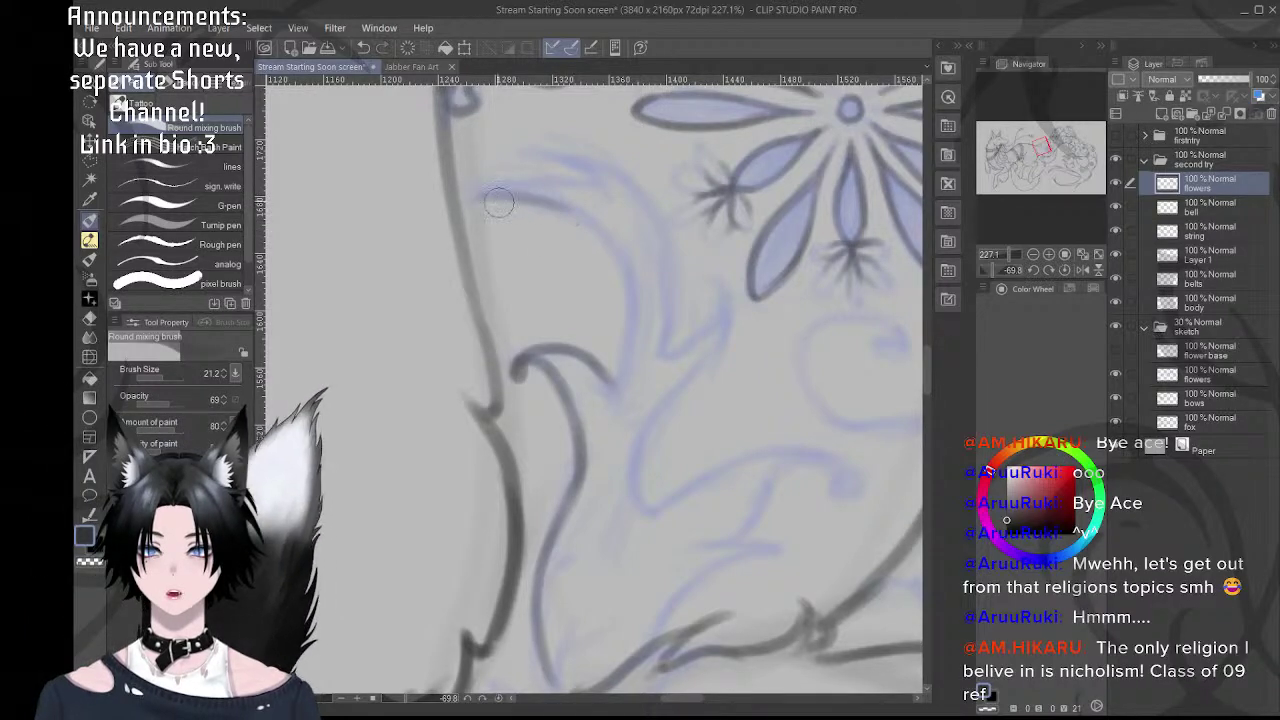
mouse_move(482, 196)
mouse_down()
mouse_move(554, 218)
mouse_move(548, 206)
mouse_move(581, 229)
mouse_move(583, 218)
mouse_move(632, 286)
mouse_move(617, 292)
mouse_move(612, 262)
mouse_move(636, 350)
mouse_up()
key(ctrl+z)
drag(633, 282, 607, 385)
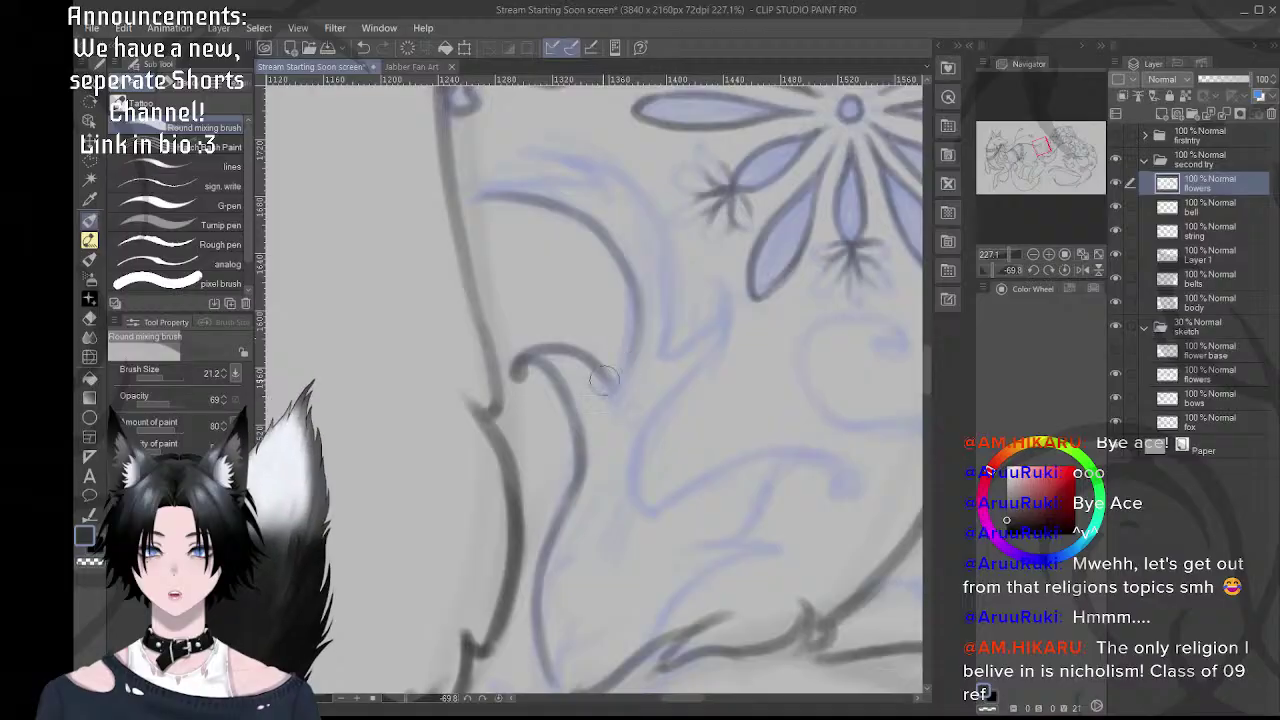
drag(625, 336, 615, 380)
drag(630, 268, 605, 240)
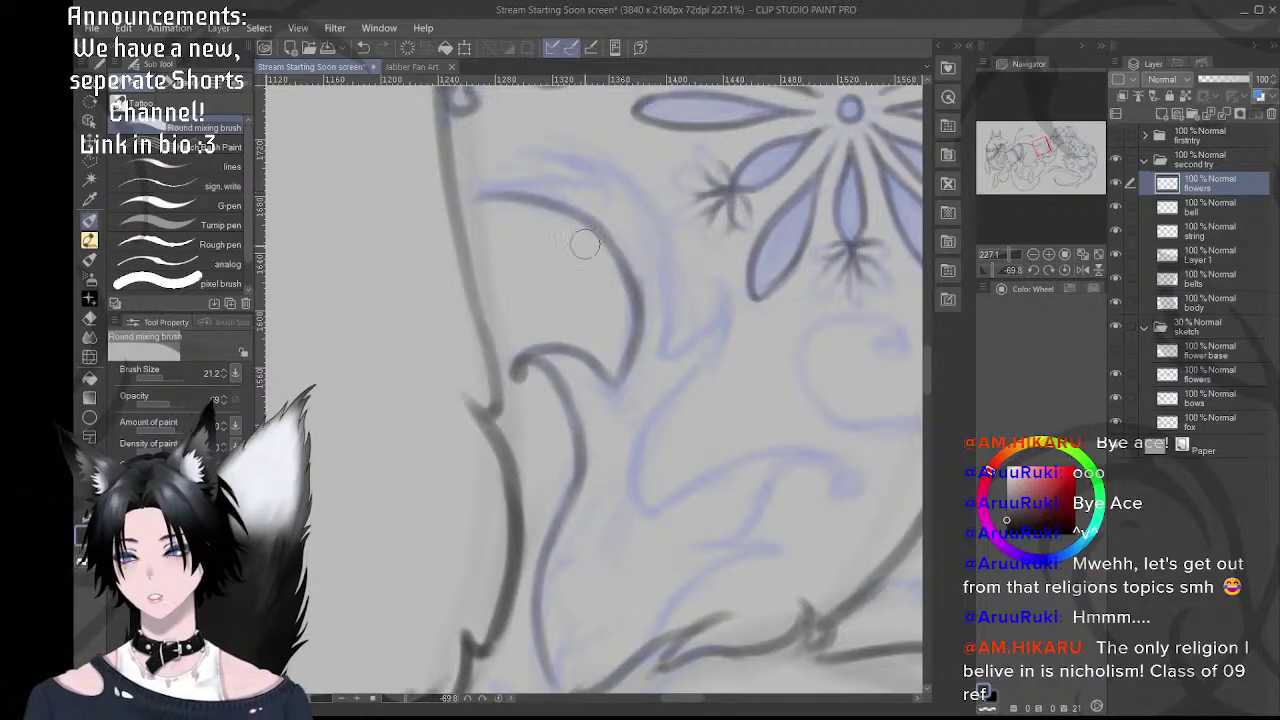
mouse_move(620, 366)
mouse_down()
mouse_move(612, 384)
mouse_move(639, 303)
mouse_up()
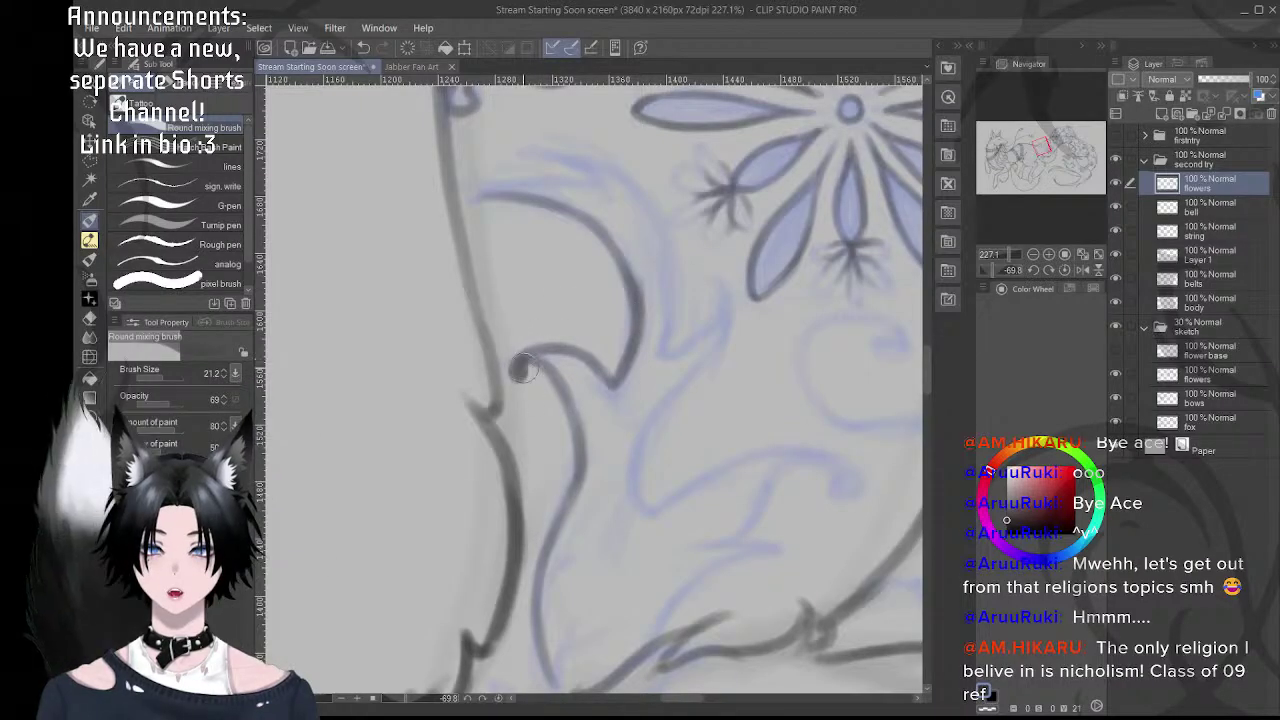
drag(519, 370, 546, 351)
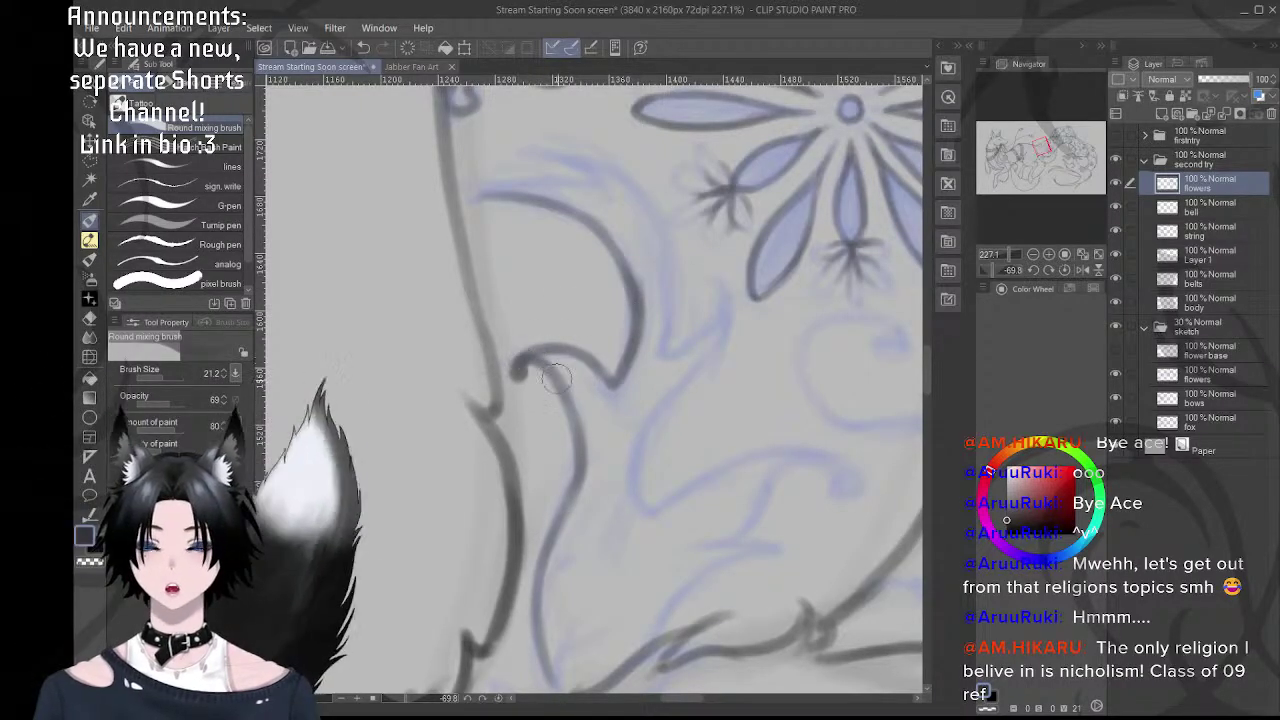
- Ink the upper edge of the crescent leaf's first tip and sharpen its point near the tail outline
scroll(557, 277, up, 2)
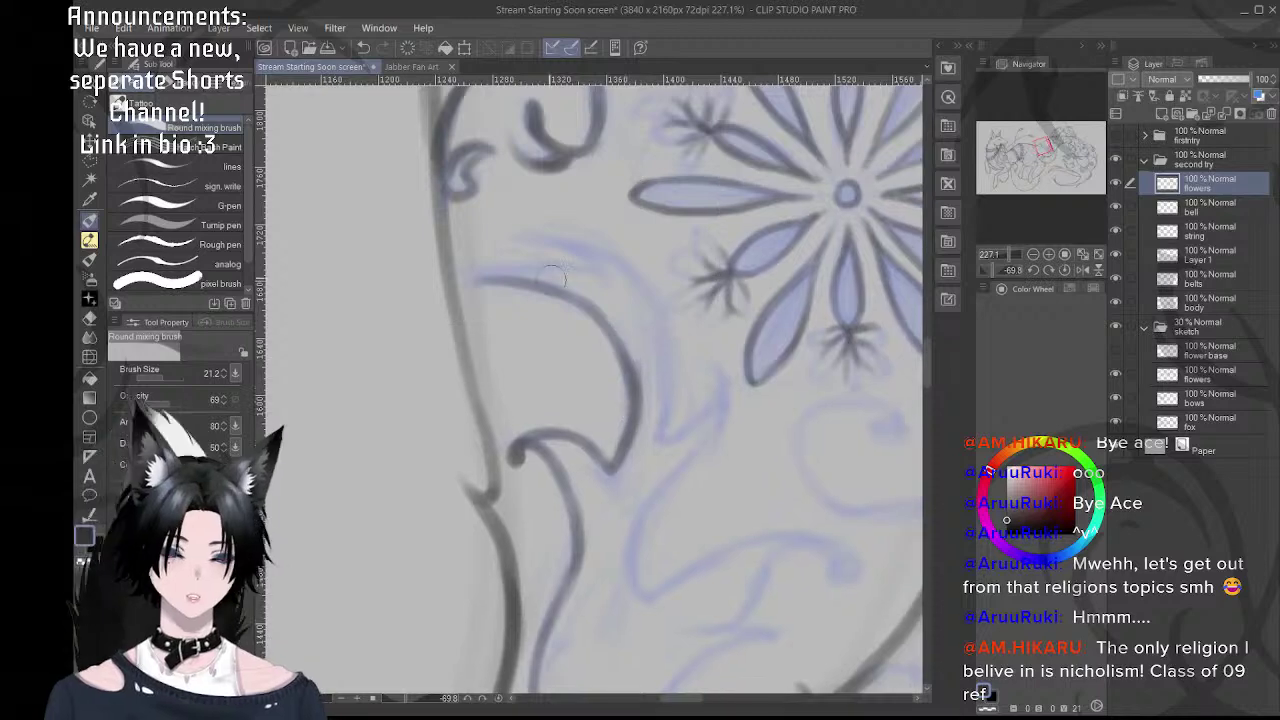
key(shift+space)
mouse_move(614, 234)
mouse_down()
mouse_move(743, 340)
mouse_move(750, 375)
mouse_up()
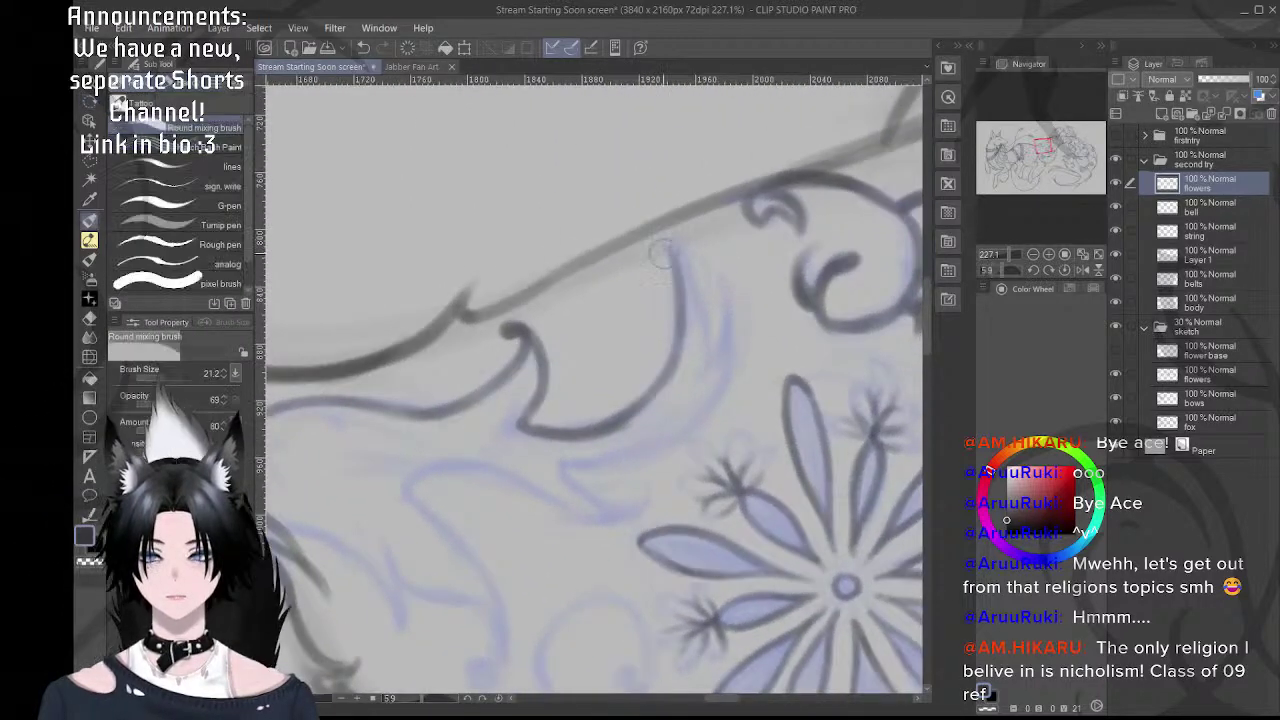
key(space)
mouse_move(669, 280)
mouse_down()
mouse_move(629, 279)
mouse_move(664, 305)
mouse_up()
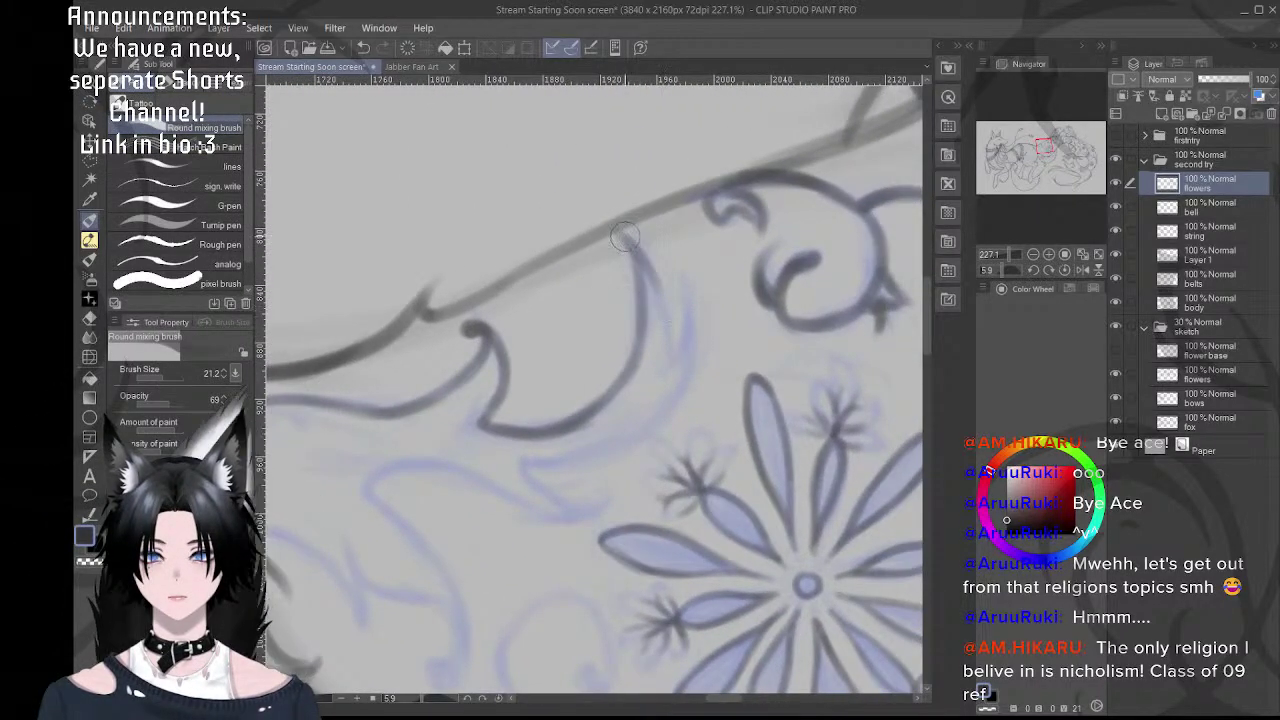
drag(625, 236, 666, 340)
mouse_move(632, 262)
mouse_down()
mouse_move(667, 333)
mouse_move(657, 370)
mouse_move(658, 290)
mouse_move(670, 315)
mouse_move(618, 242)
mouse_up()
- Ink the crescent leaf's long outer edge, curving from its second tip around beside the inked inner edge
key(ctrl+space)
drag(676, 283, 450, 285)
key(space)
drag(624, 330, 526, 326)
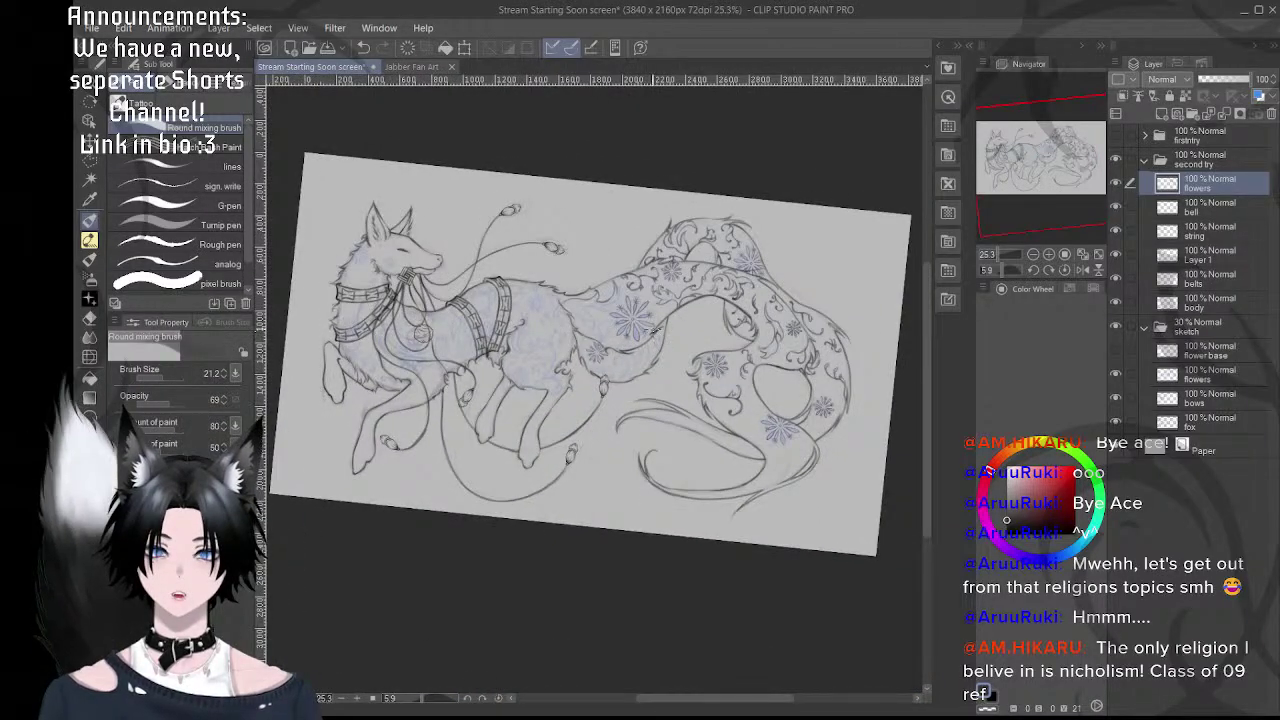
scroll(655, 335, up, 8)
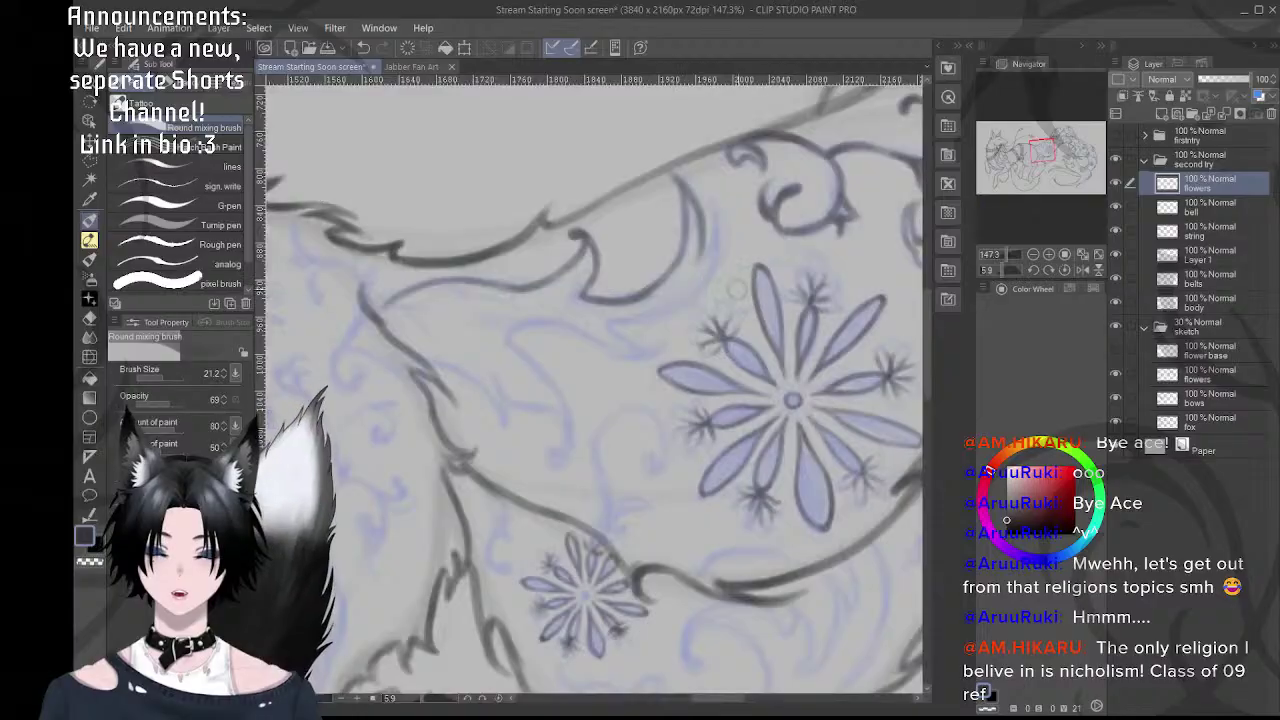
key(shift+space)
drag(740, 289, 622, 205)
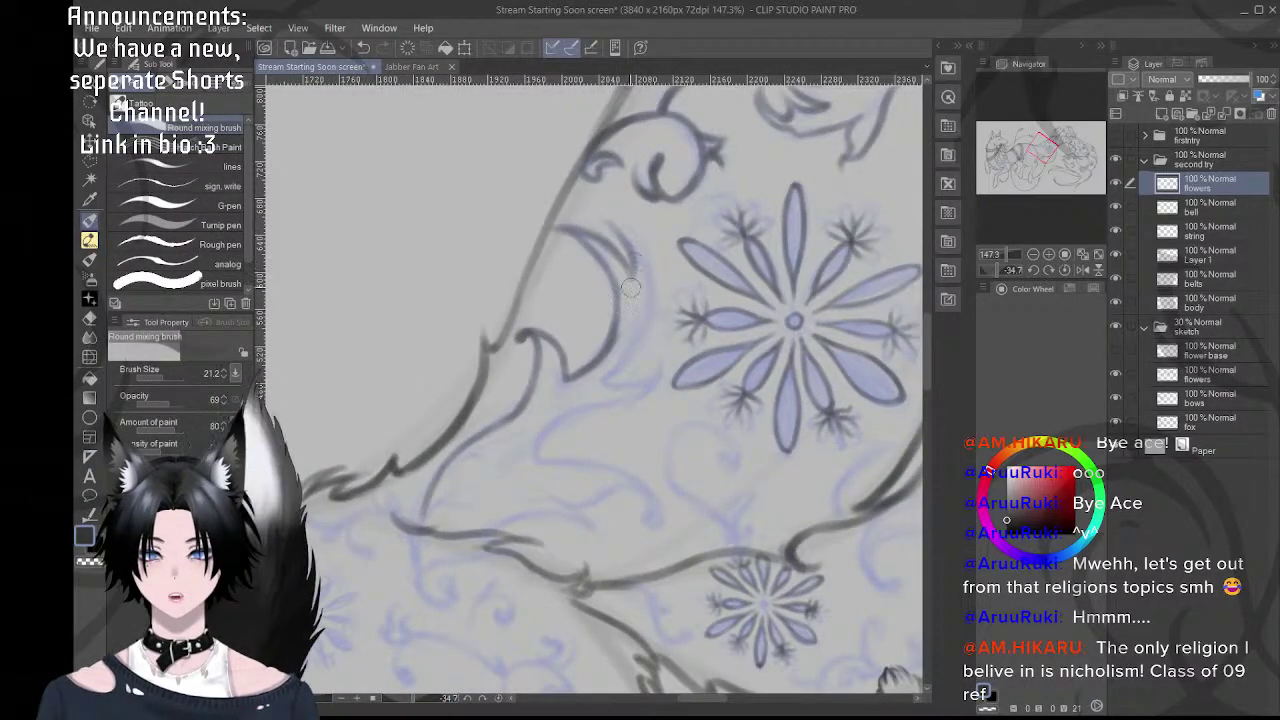
drag(724, 321, 686, 274)
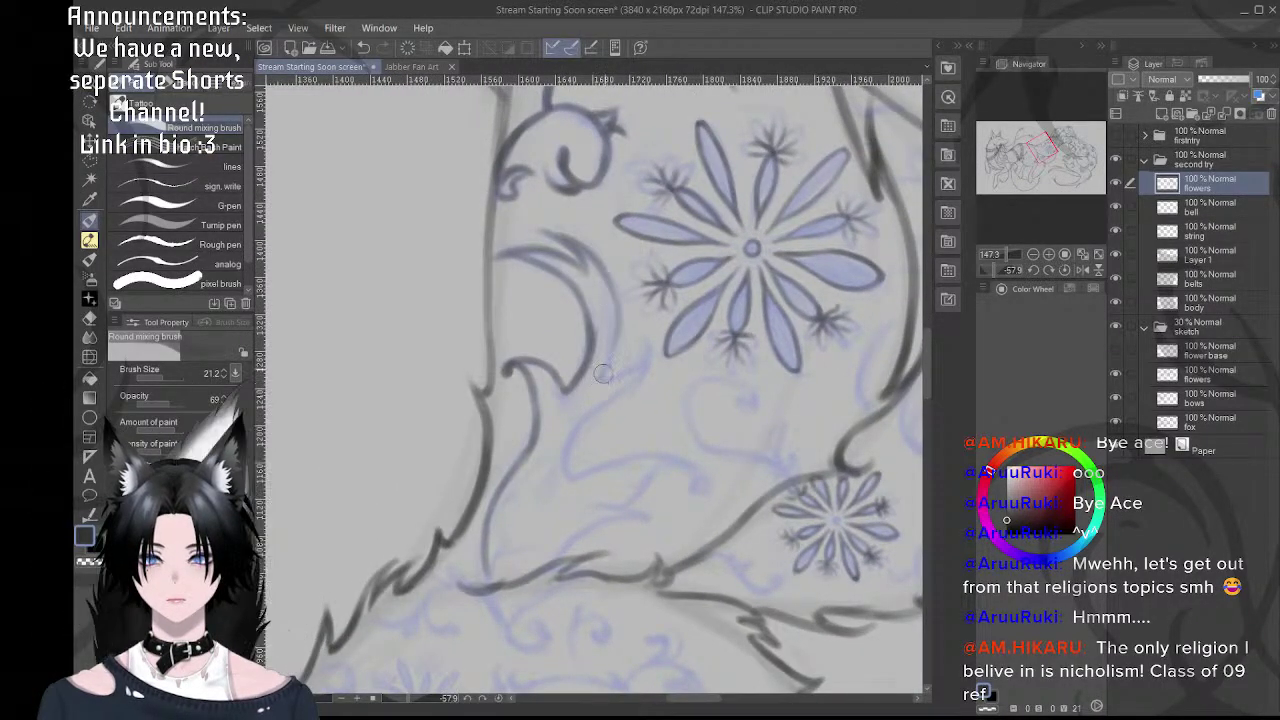
mouse_move(600, 262)
mouse_down()
mouse_move(613, 299)
mouse_move(606, 377)
mouse_up()
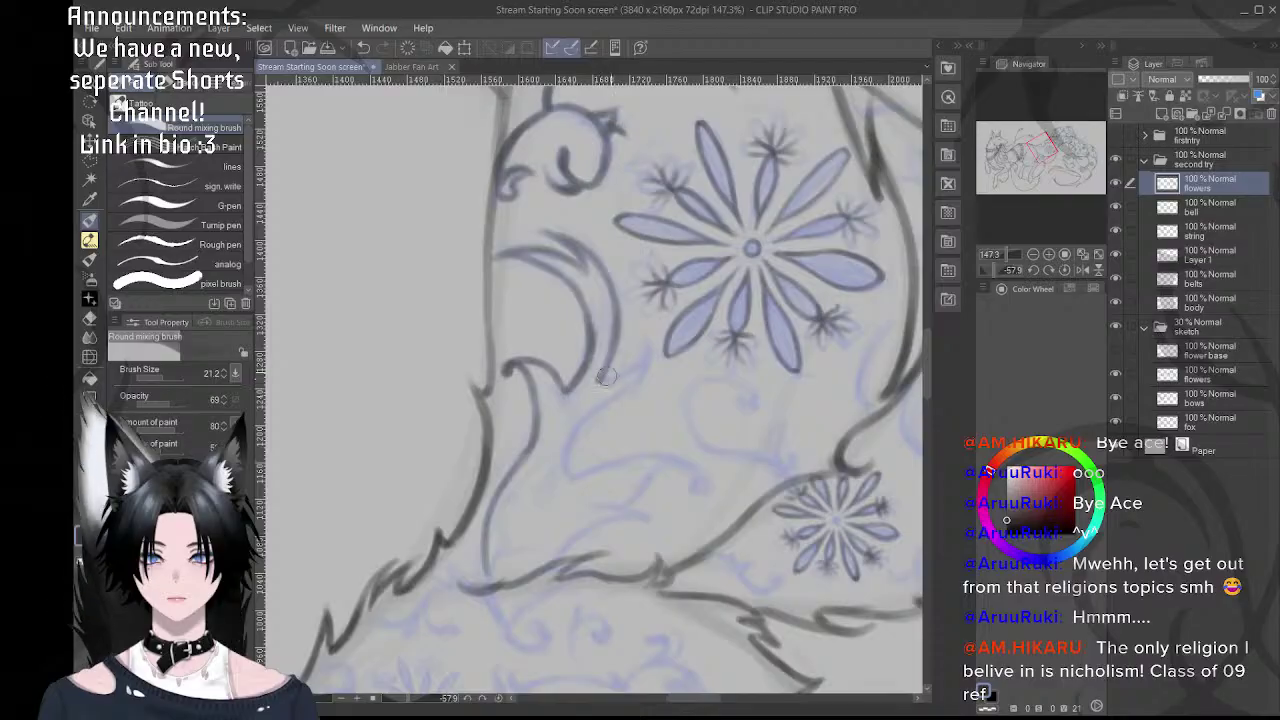
- Ink the pointed barb at the crescent leaf's base and the curved edge sweeping down from it into the valley
drag(724, 351, 616, 318)
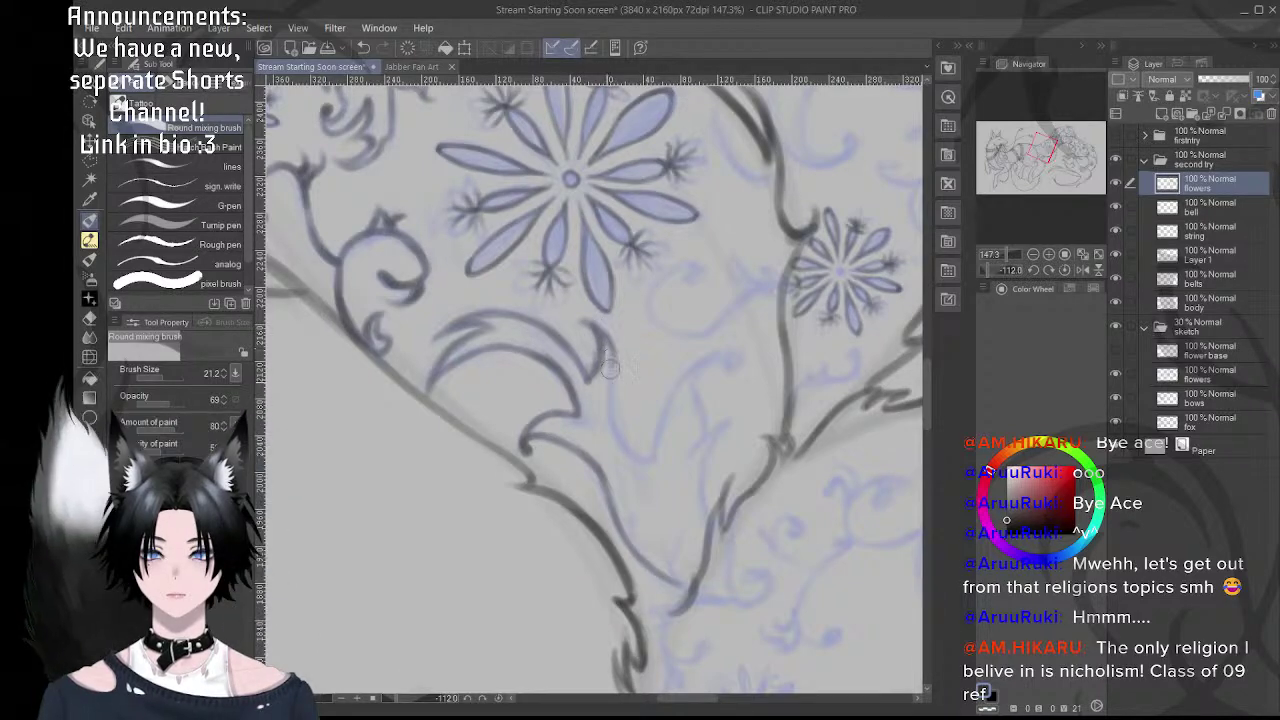
mouse_move(606, 343)
mouse_down()
mouse_move(611, 428)
mouse_move(609, 394)
mouse_move(586, 377)
mouse_up()
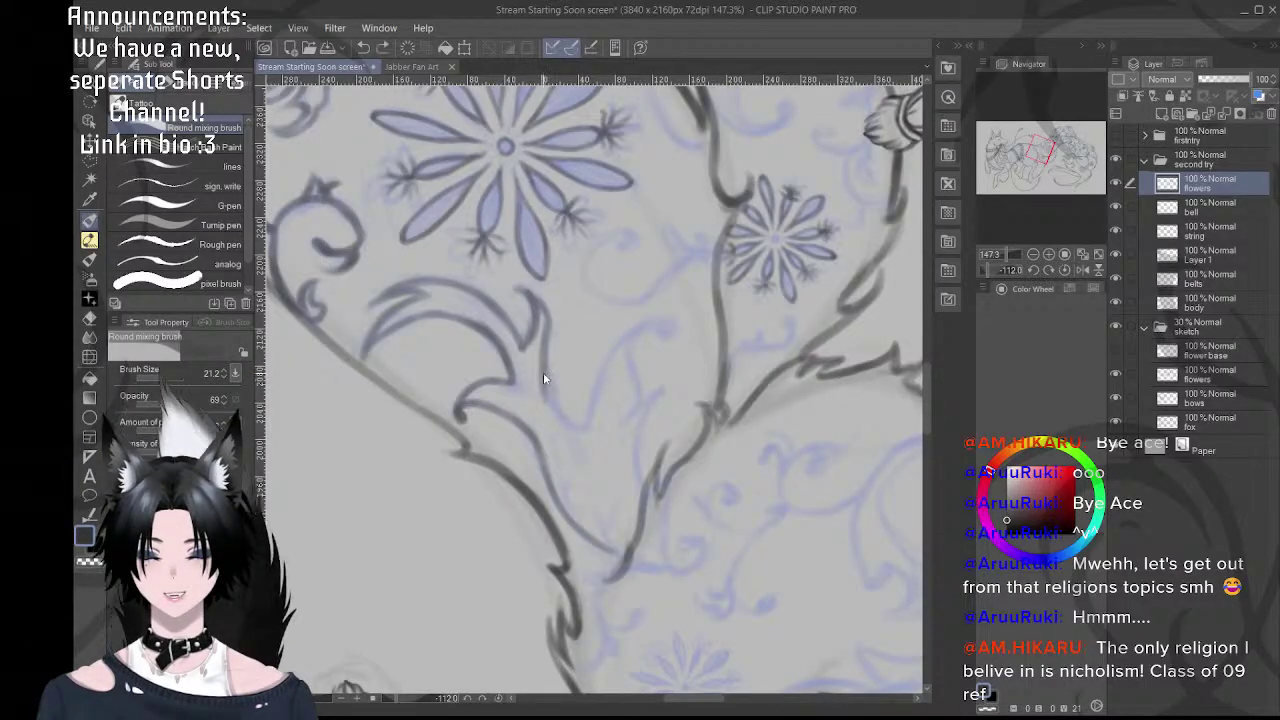
drag(585, 425, 590, 427)
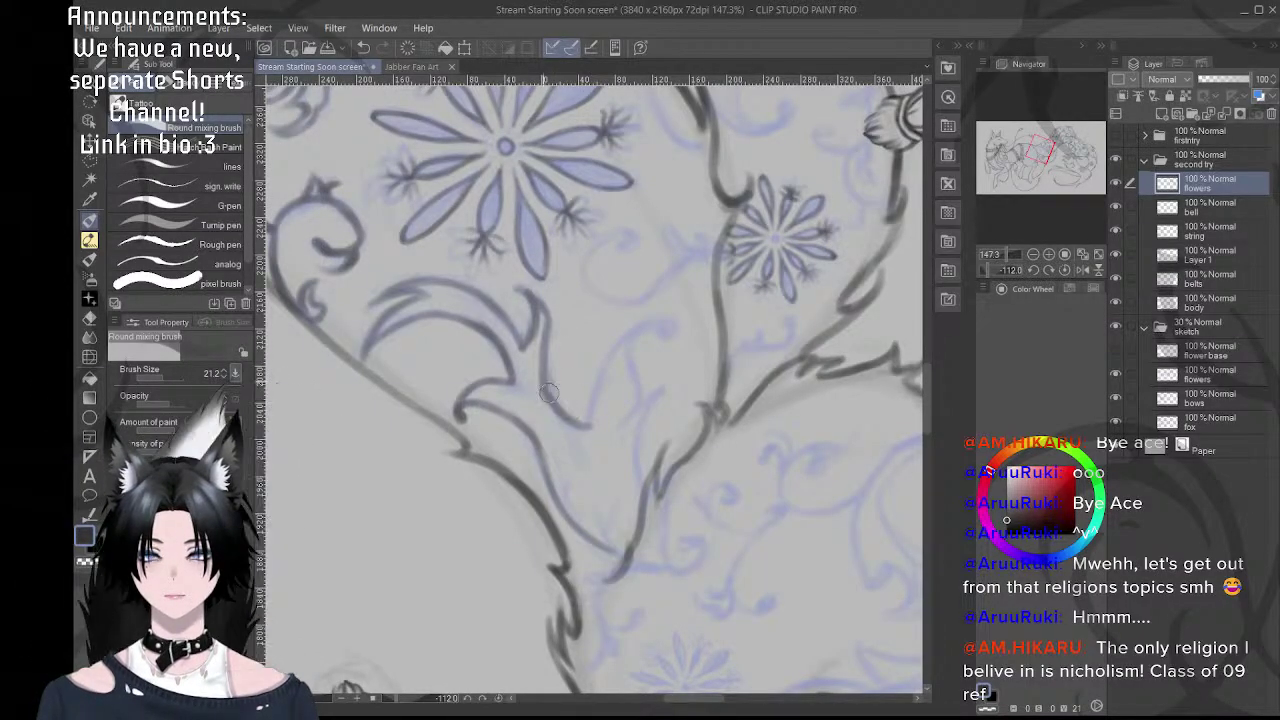
mouse_move(526, 296)
mouse_down()
mouse_move(548, 329)
mouse_move(546, 361)
mouse_move(585, 425)
mouse_up()
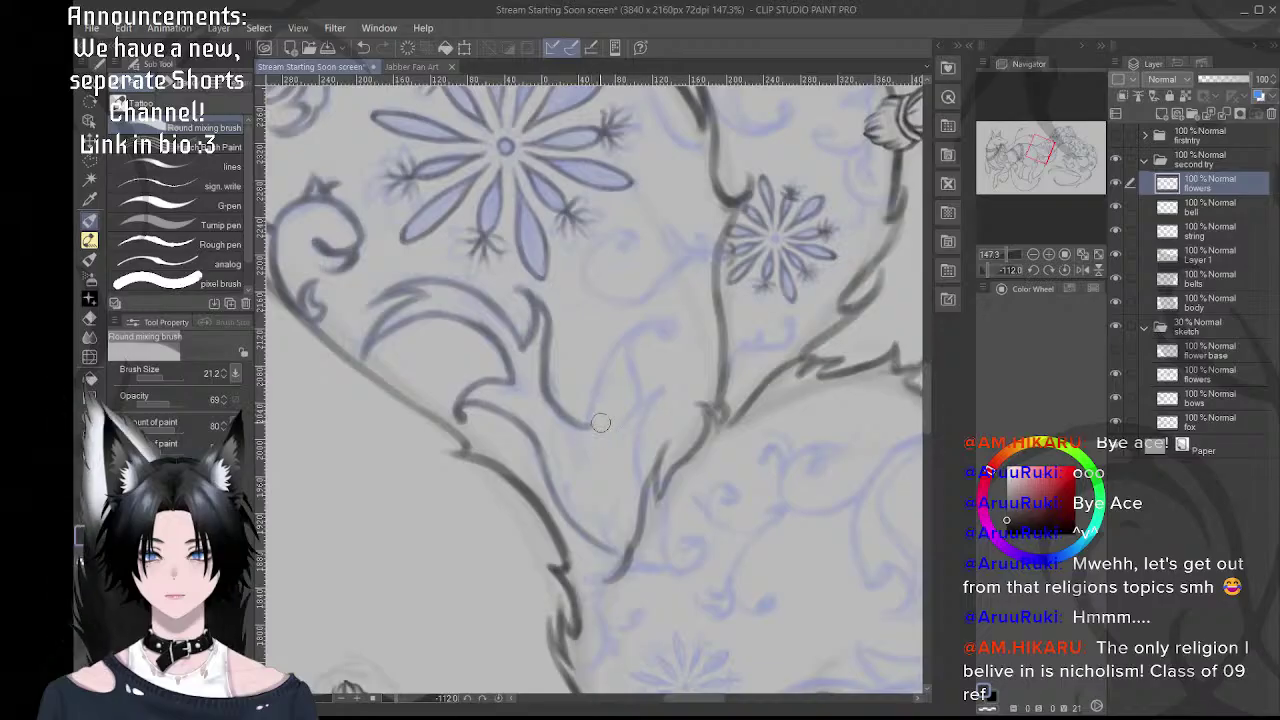
- Ink the leaf's next lobe from the valley up around its rounded, curled tip and back to a small barb
key(shift+space)
drag(722, 355, 668, 283)
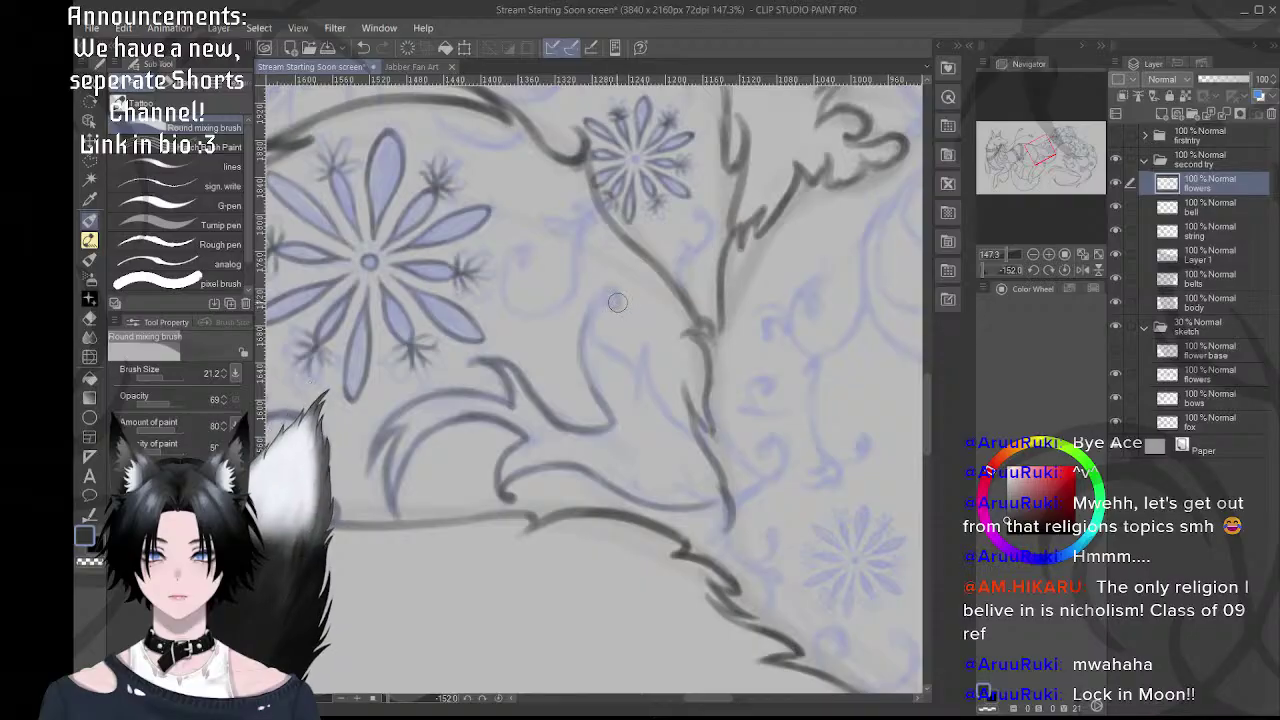
drag(591, 318, 602, 398)
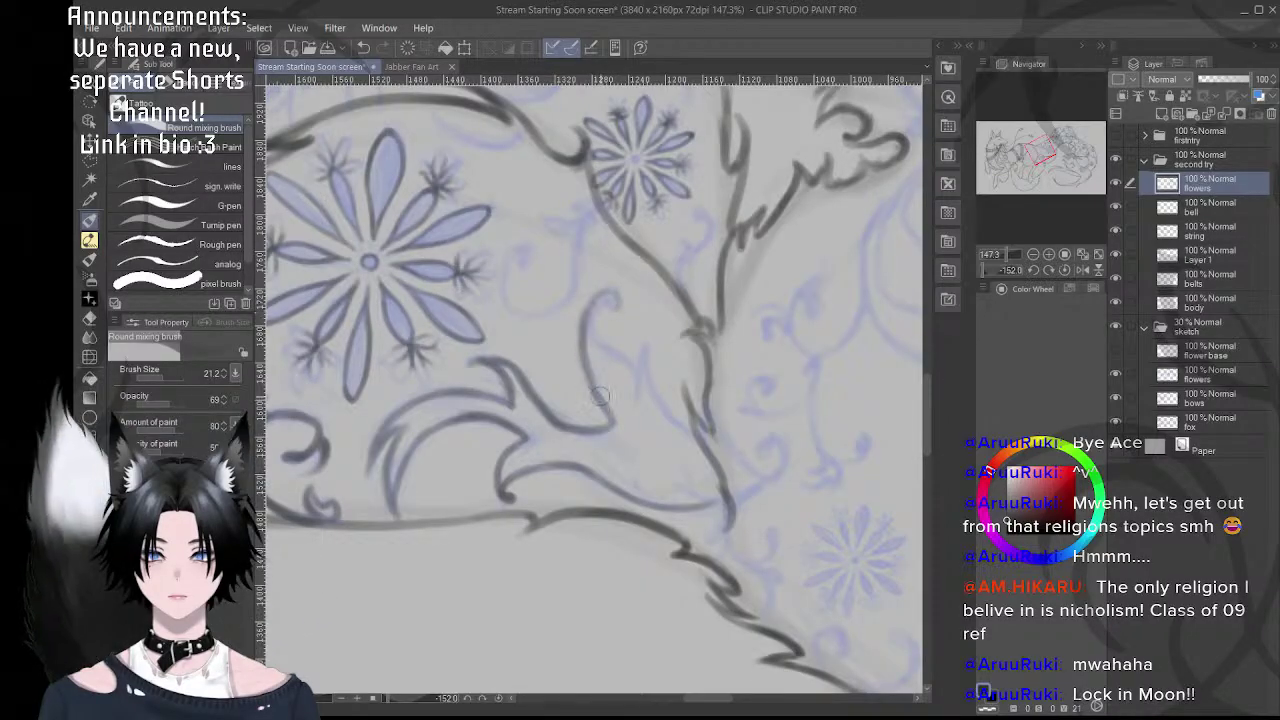
drag(578, 350, 593, 315)
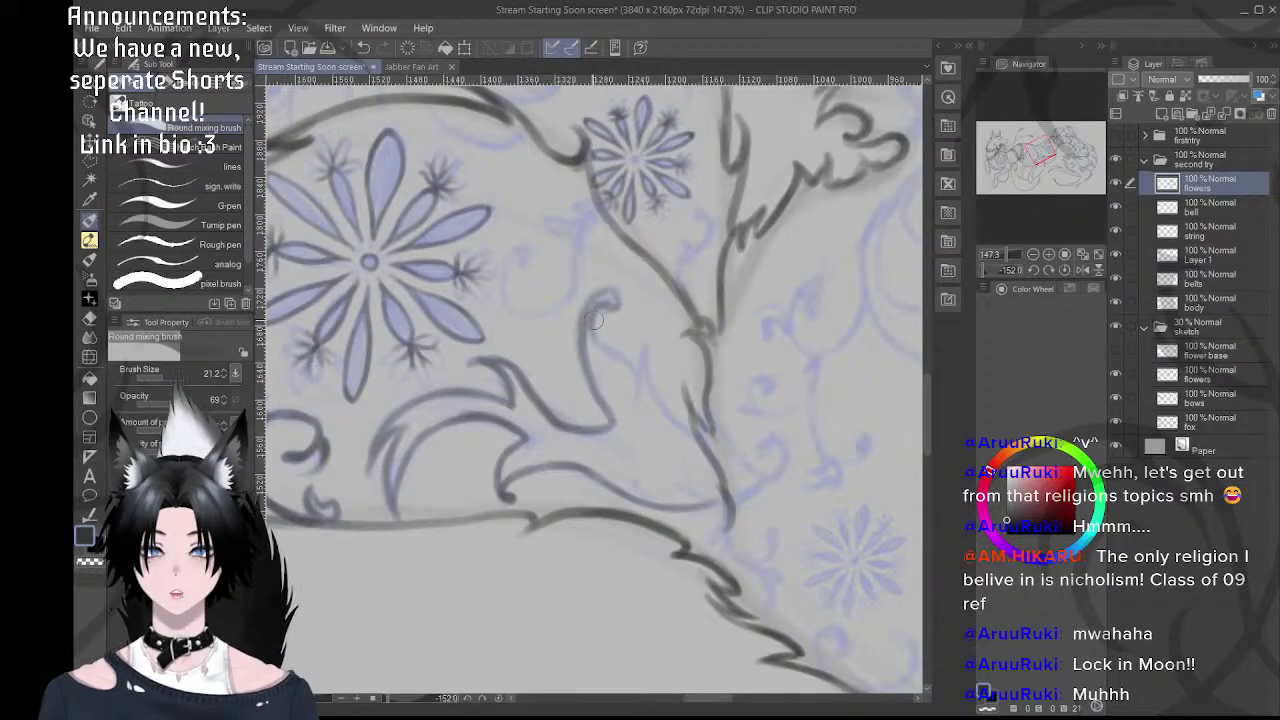
mouse_move(592, 328)
mouse_down()
mouse_move(624, 360)
mouse_move(610, 345)
mouse_up()
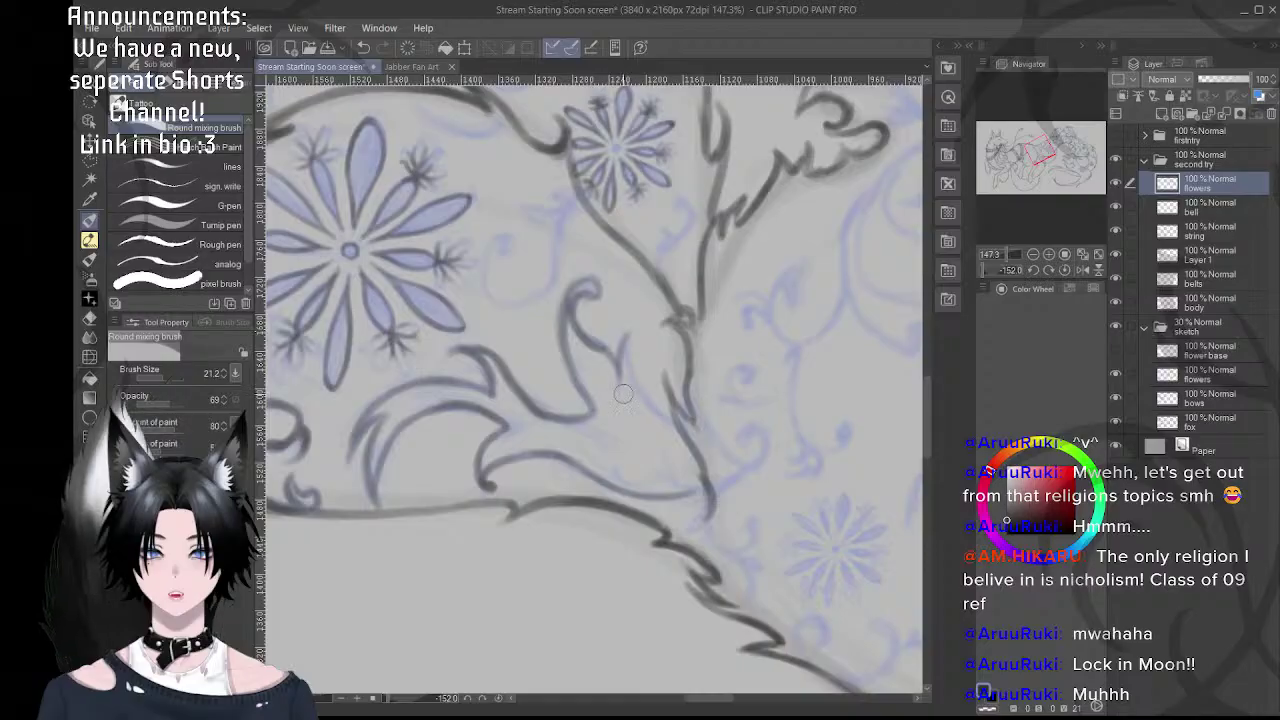
- Ink the lobe's lower edge from the small barb down to the tail's fur base and darken the barb
key(r)
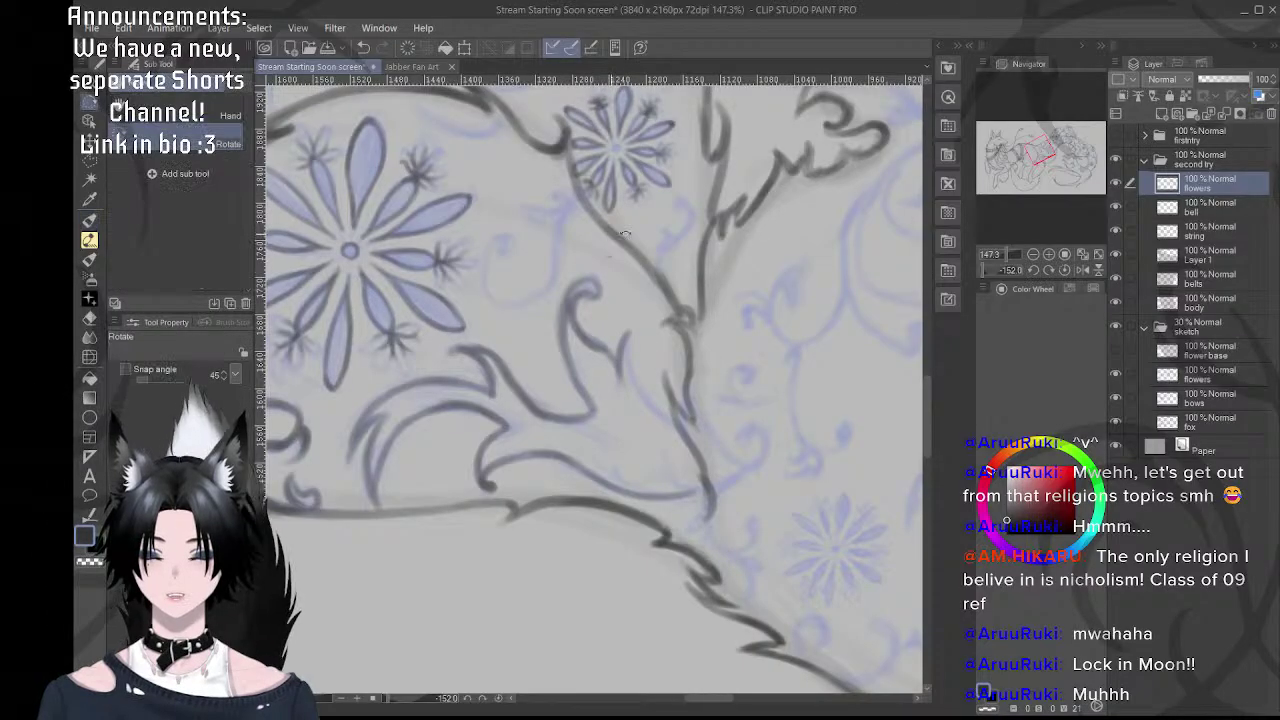
drag(624, 234, 658, 462)
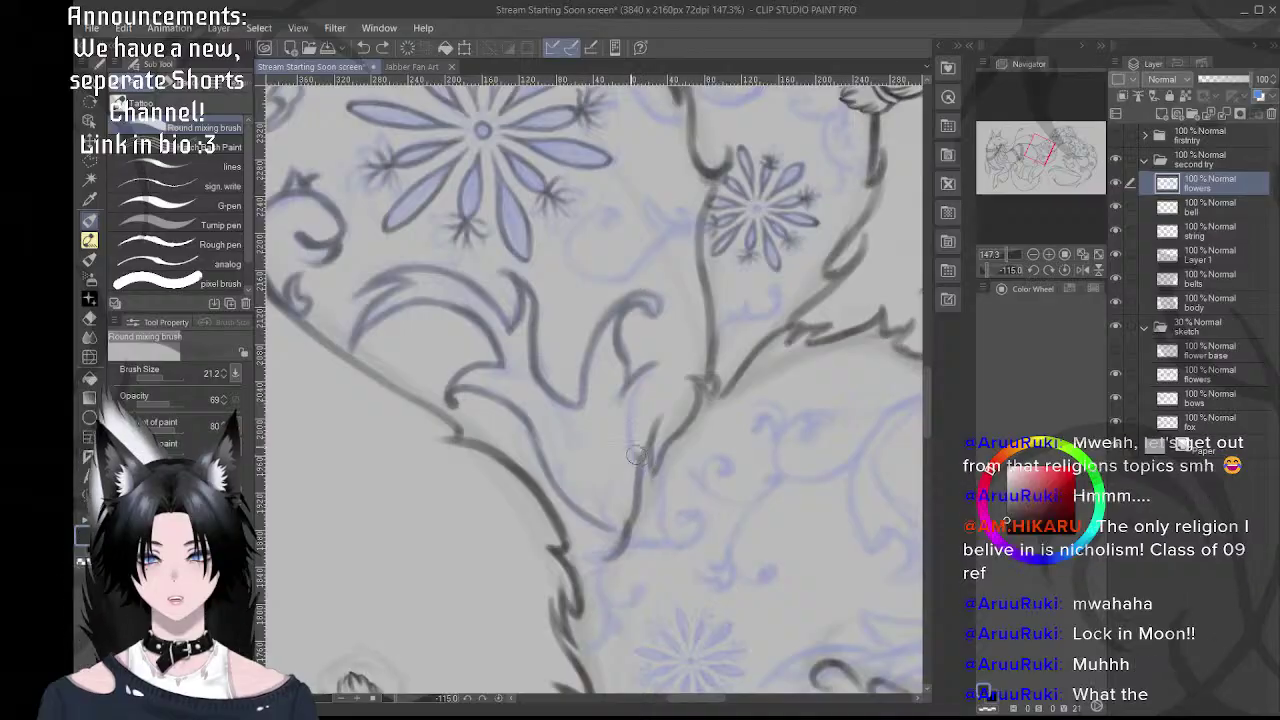
drag(633, 436, 652, 373)
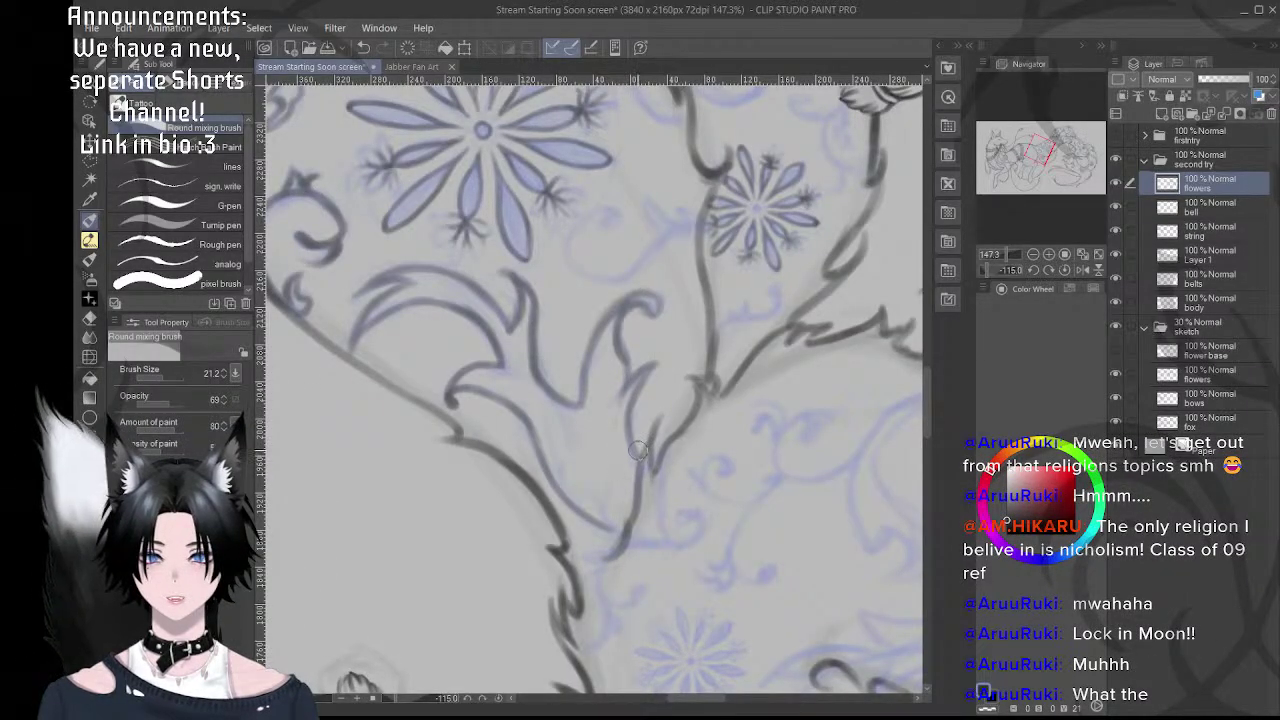
drag(639, 454, 639, 407)
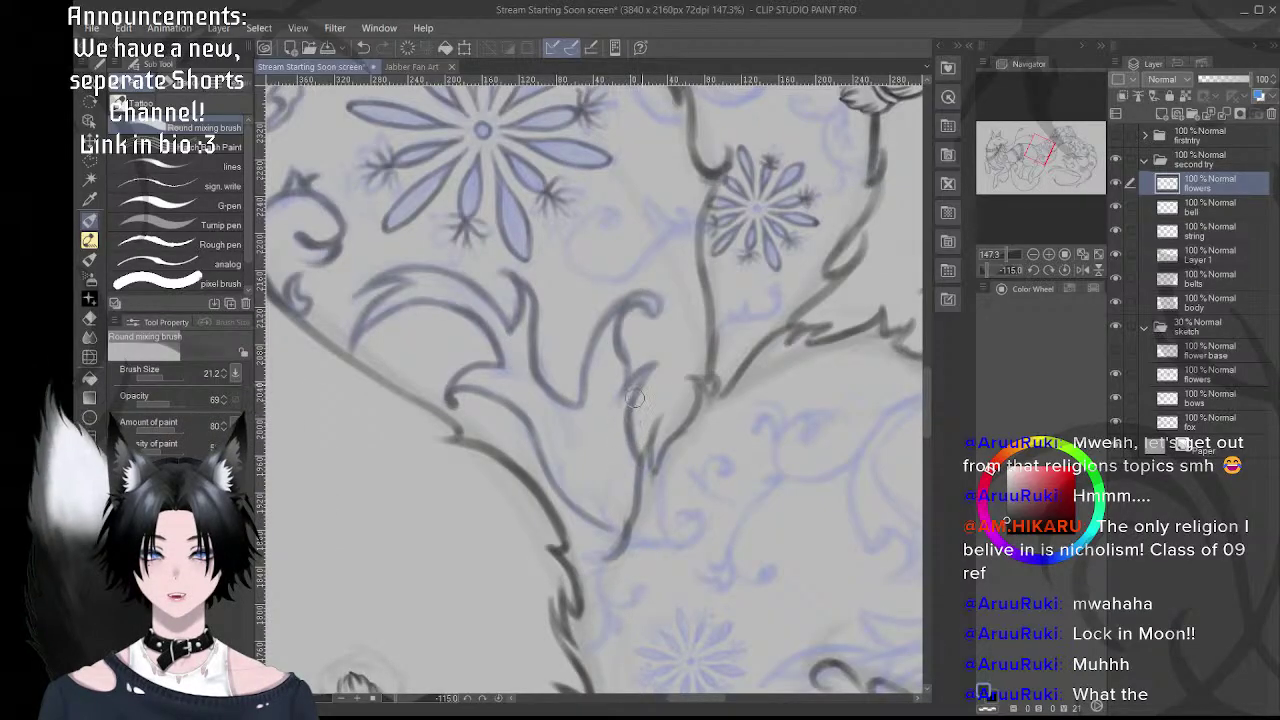
drag(634, 338, 640, 370)
drag(604, 326, 616, 420)
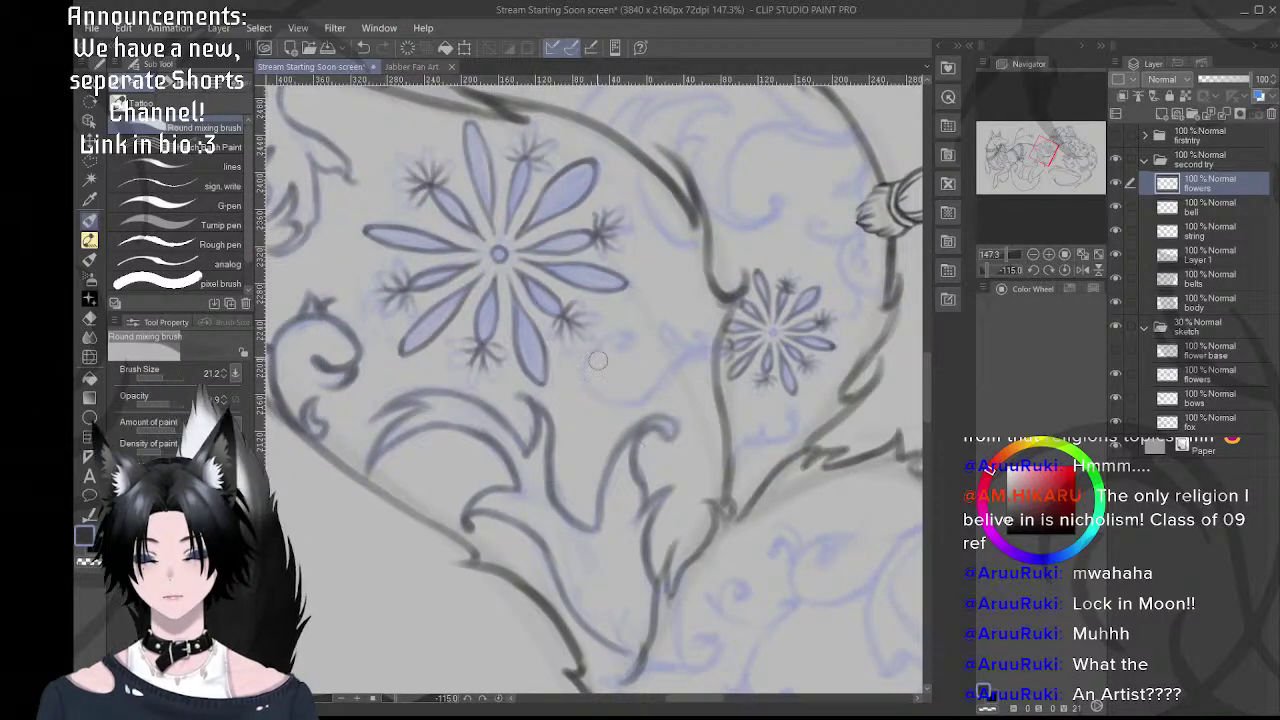
- Extend the large leaf's stem past the tail's fur base with an inked, rounded hook on the body
key(shift+space)
drag(598, 360, 632, 408)
drag(530, 500, 684, 340)
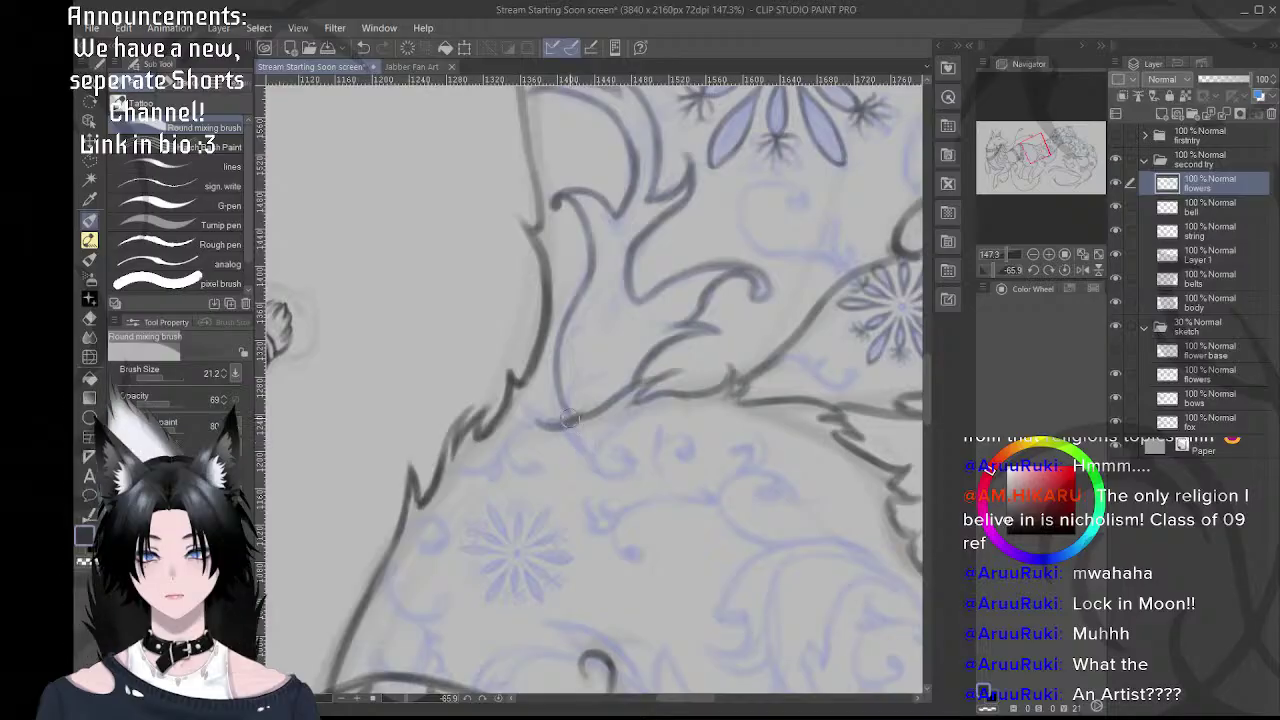
drag(569, 424, 590, 452)
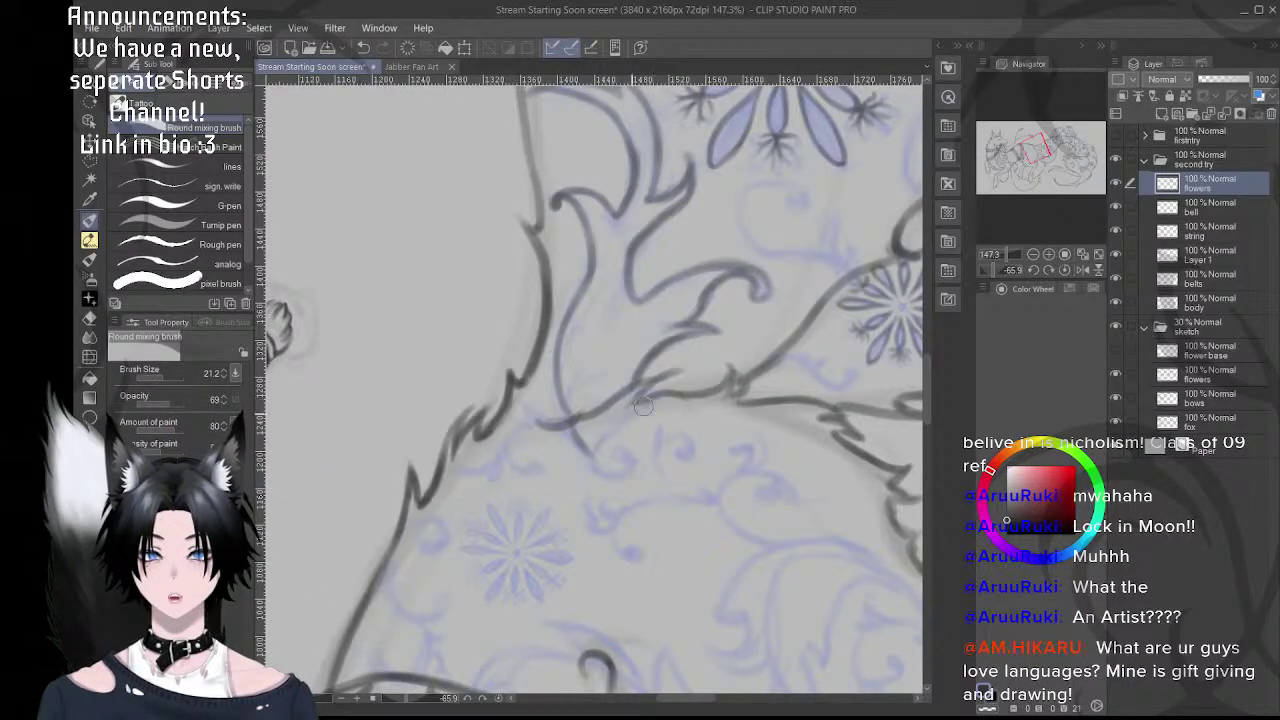
drag(616, 432, 594, 460)
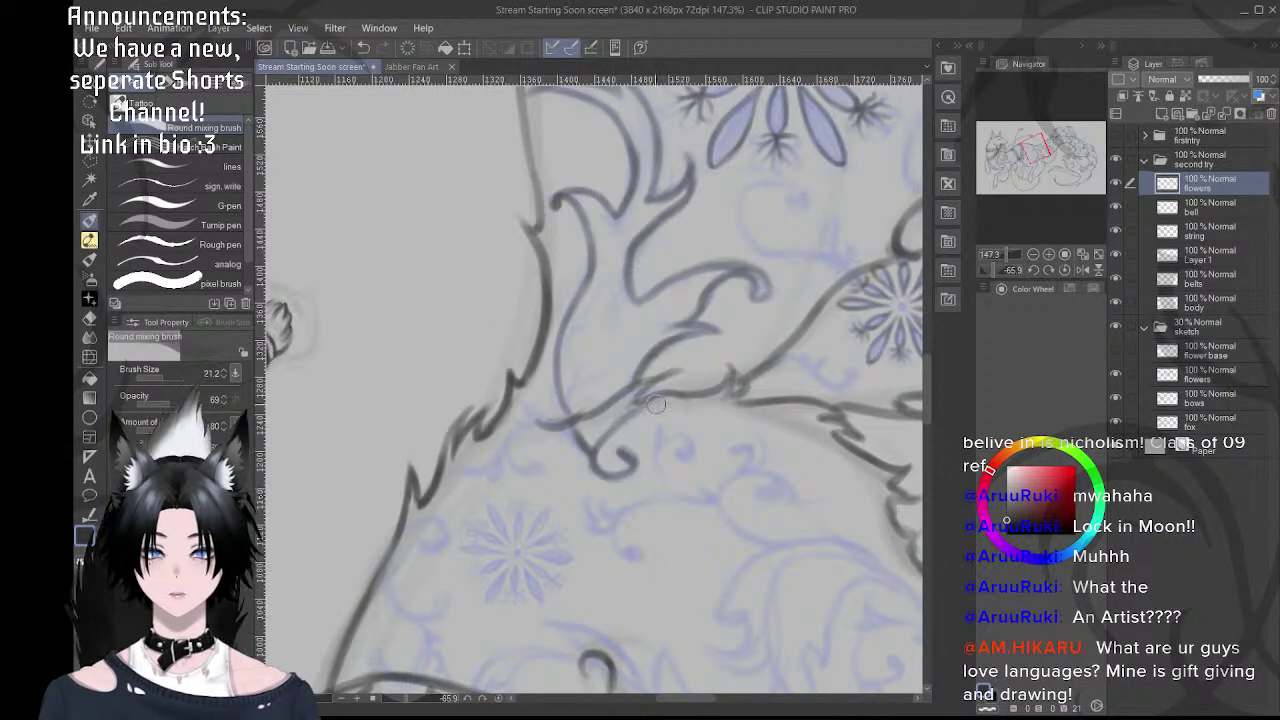
- Ink the round-ended spiral curl above the small flower, with its stem running down to the tail outline
drag(707, 374, 525, 414)
key(r)
mouse_move(640, 240)
mouse_down()
mouse_move(736, 293)
mouse_move(642, 330)
mouse_up()
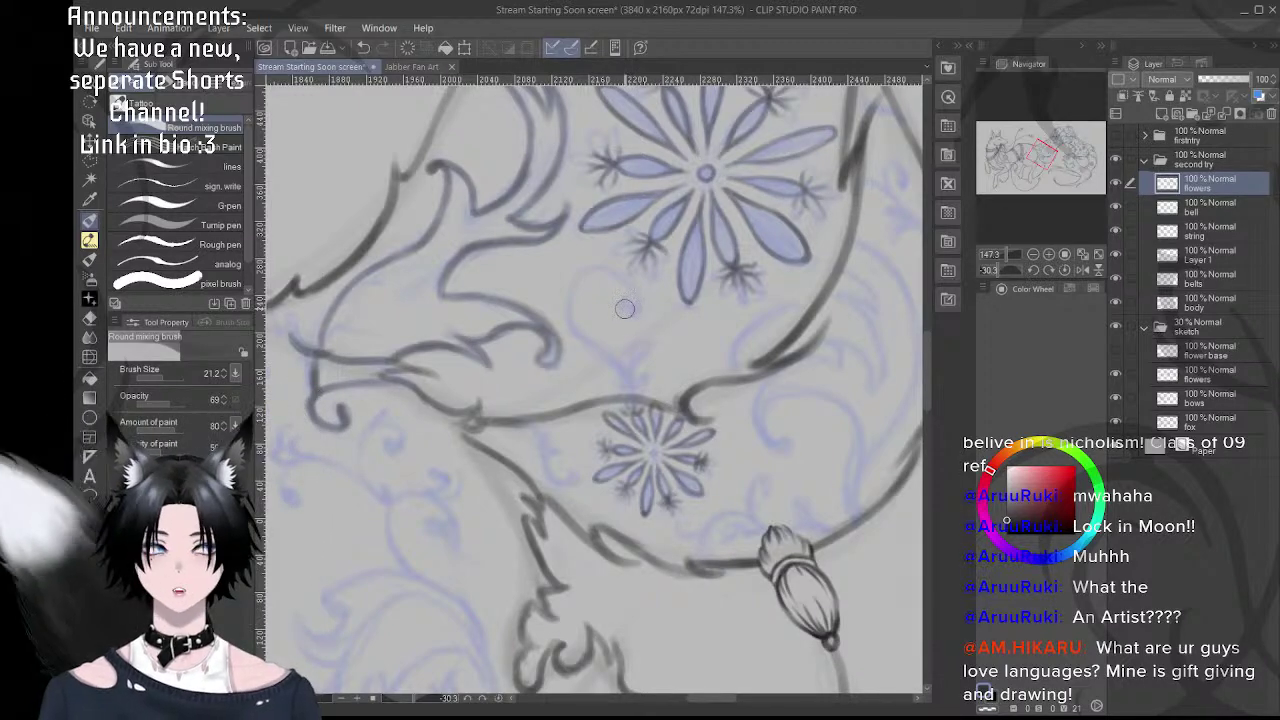
scroll(626, 328, up, 4)
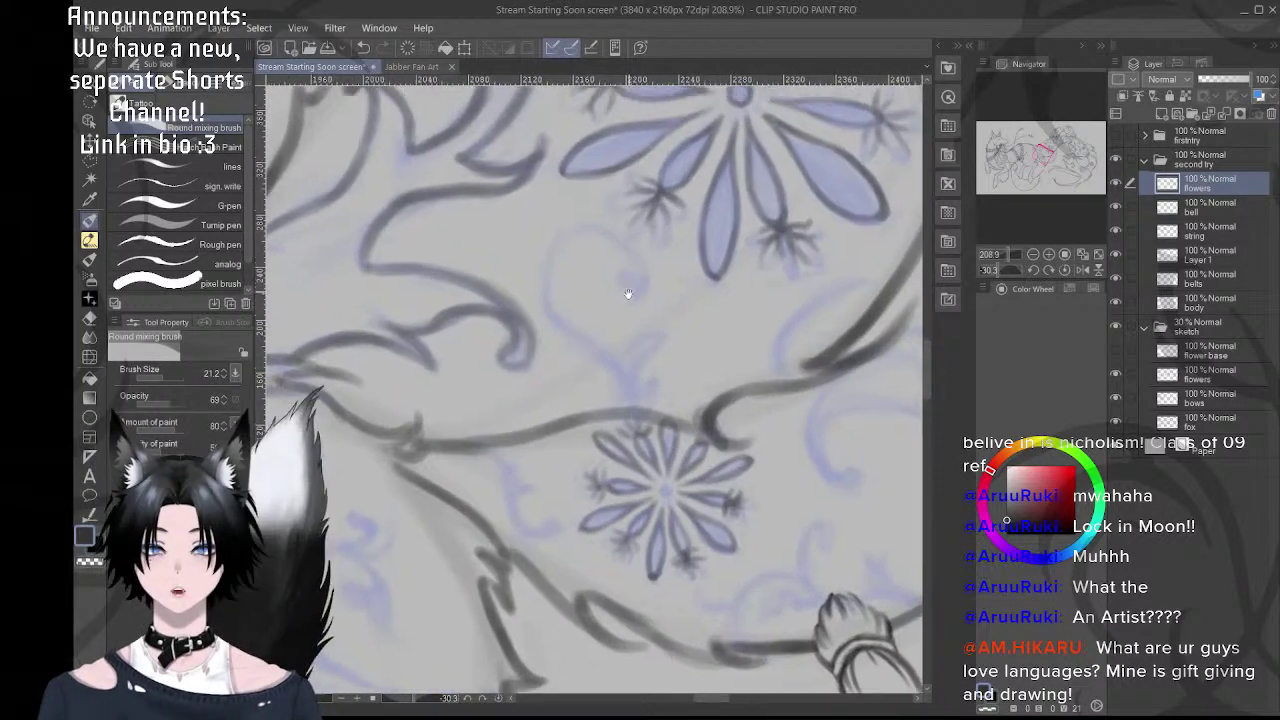
drag(624, 328, 620, 319)
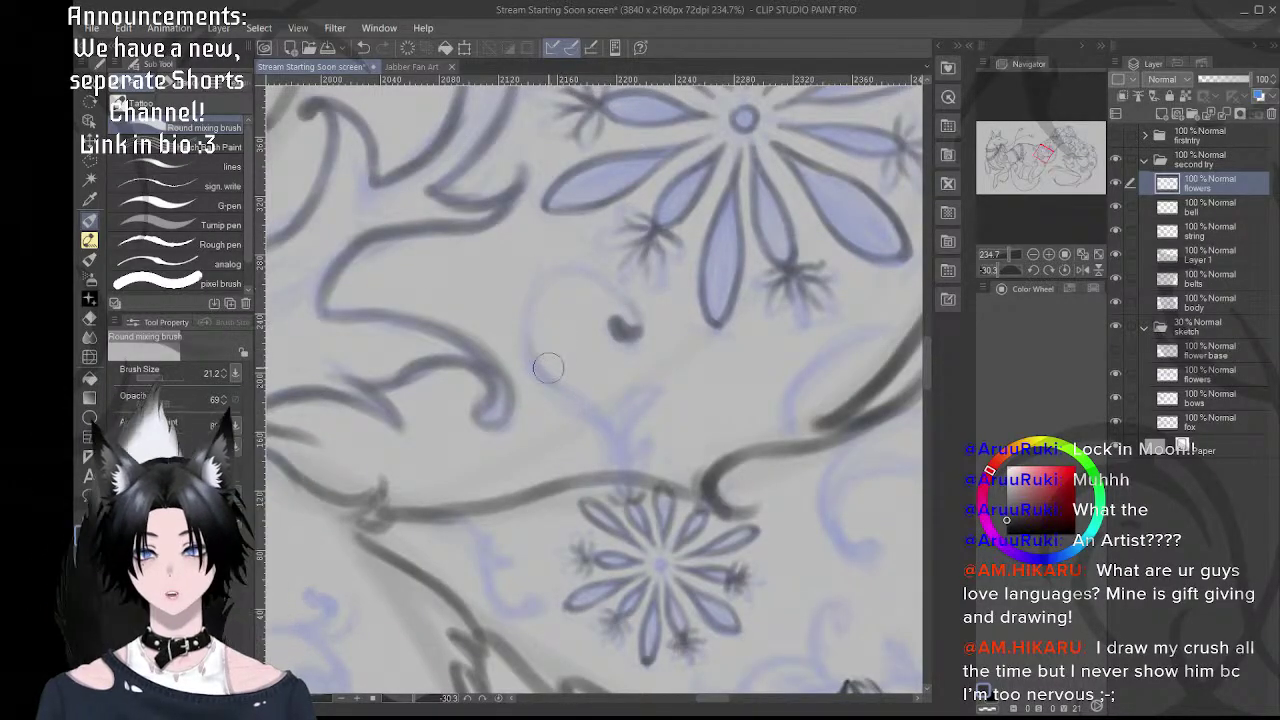
mouse_move(547, 378)
mouse_down()
mouse_move(529, 325)
mouse_move(566, 324)
mouse_move(536, 348)
mouse_move(534, 308)
mouse_move(573, 314)
mouse_move(542, 323)
mouse_move(538, 310)
mouse_move(587, 276)
mouse_move(596, 295)
mouse_move(574, 281)
mouse_move(544, 290)
mouse_move(580, 275)
mouse_move(615, 308)
mouse_move(554, 285)
mouse_move(532, 325)
mouse_move(584, 278)
mouse_move(550, 294)
mouse_move(572, 276)
mouse_move(593, 294)
mouse_move(586, 278)
mouse_move(614, 286)
mouse_move(635, 322)
mouse_up()
key(ctrl+z)
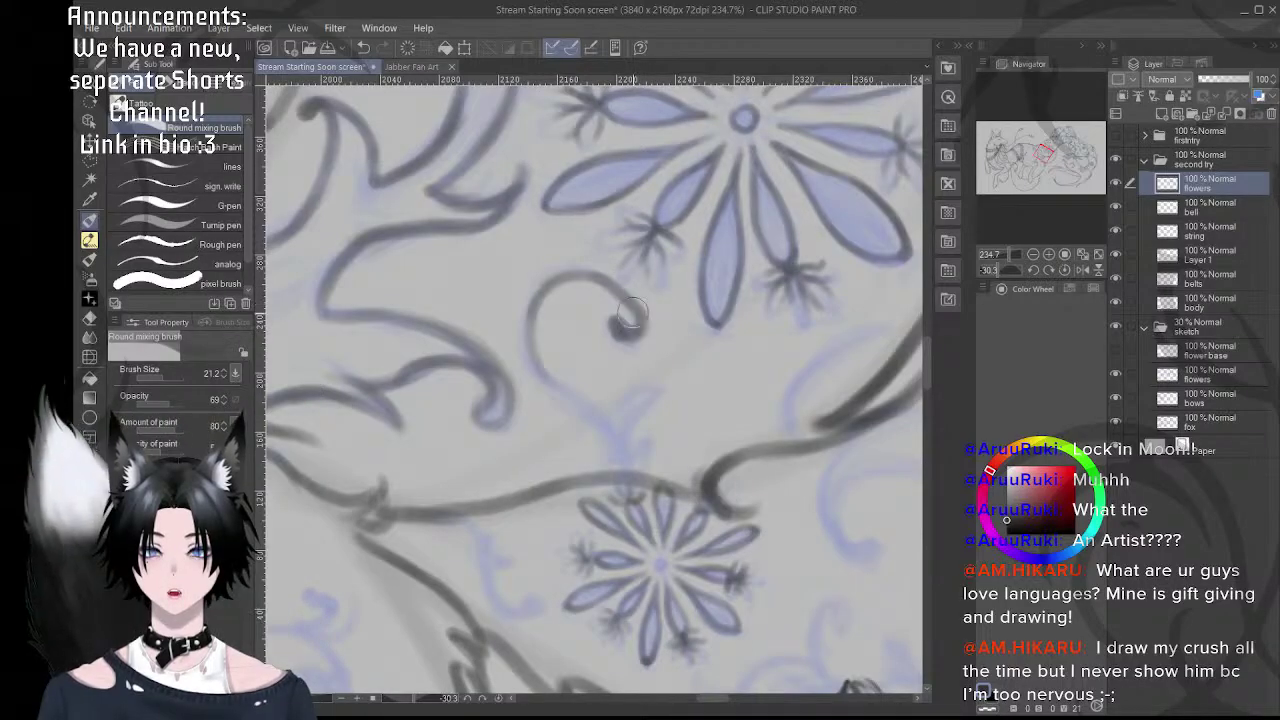
mouse_move(620, 288)
mouse_down()
mouse_move(535, 301)
mouse_move(557, 295)
mouse_move(558, 330)
mouse_up()
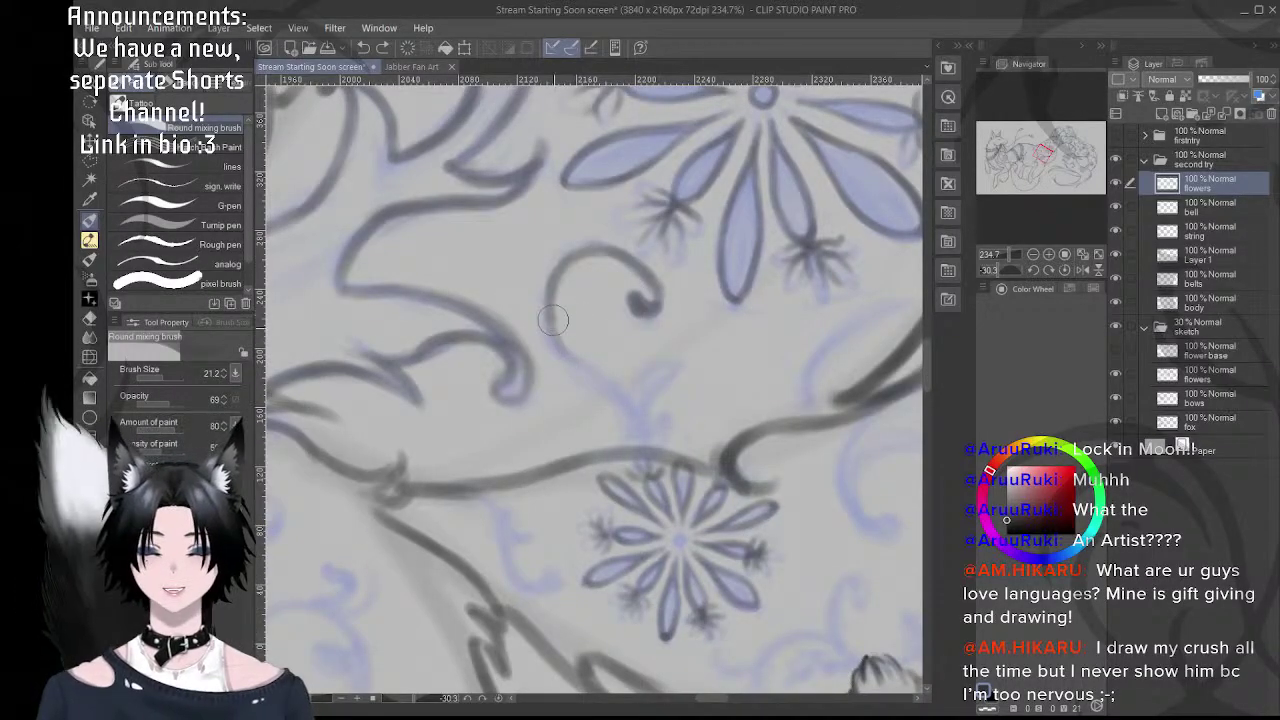
mouse_move(574, 360)
mouse_down()
mouse_move(636, 423)
mouse_move(633, 399)
mouse_move(621, 404)
mouse_move(626, 431)
mouse_move(628, 396)
mouse_move(628, 437)
mouse_up()
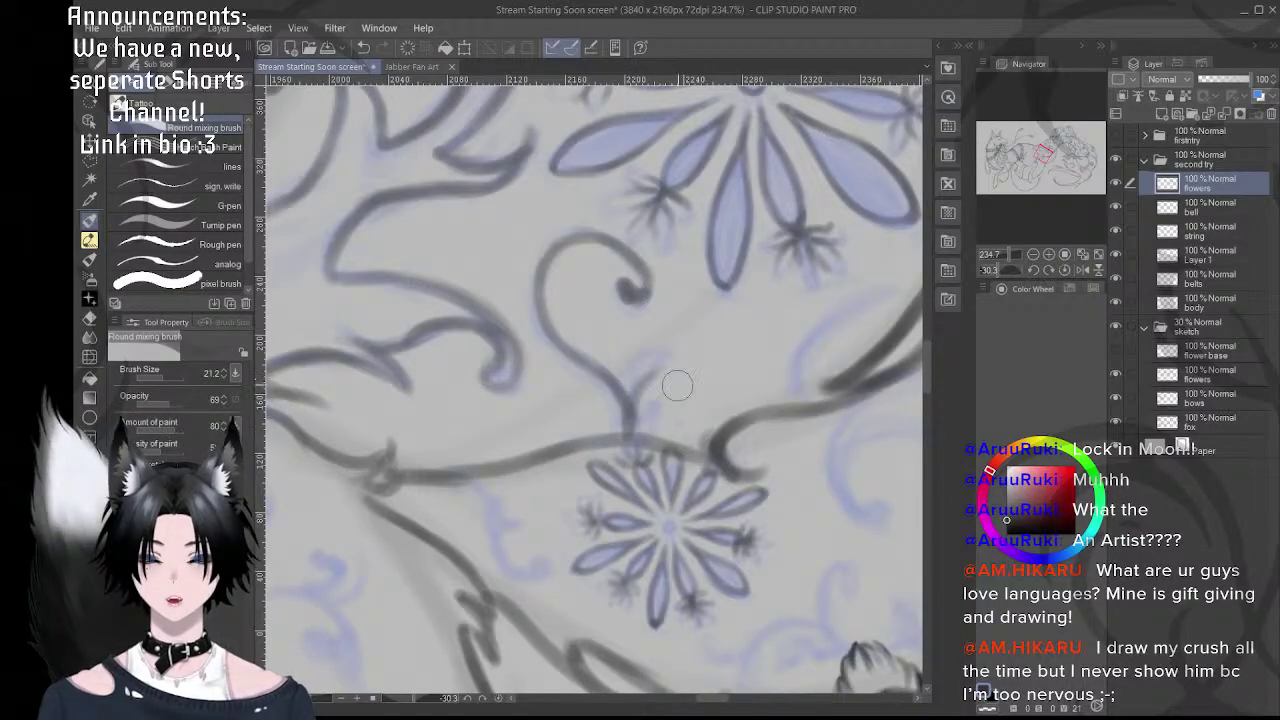
- Ink the small pointed leaflets at the base of the spiral curl, beside the small flower
key(r)
mouse_move(677, 380)
mouse_down()
mouse_move(665, 281)
mouse_move(619, 371)
mouse_move(619, 330)
mouse_up()
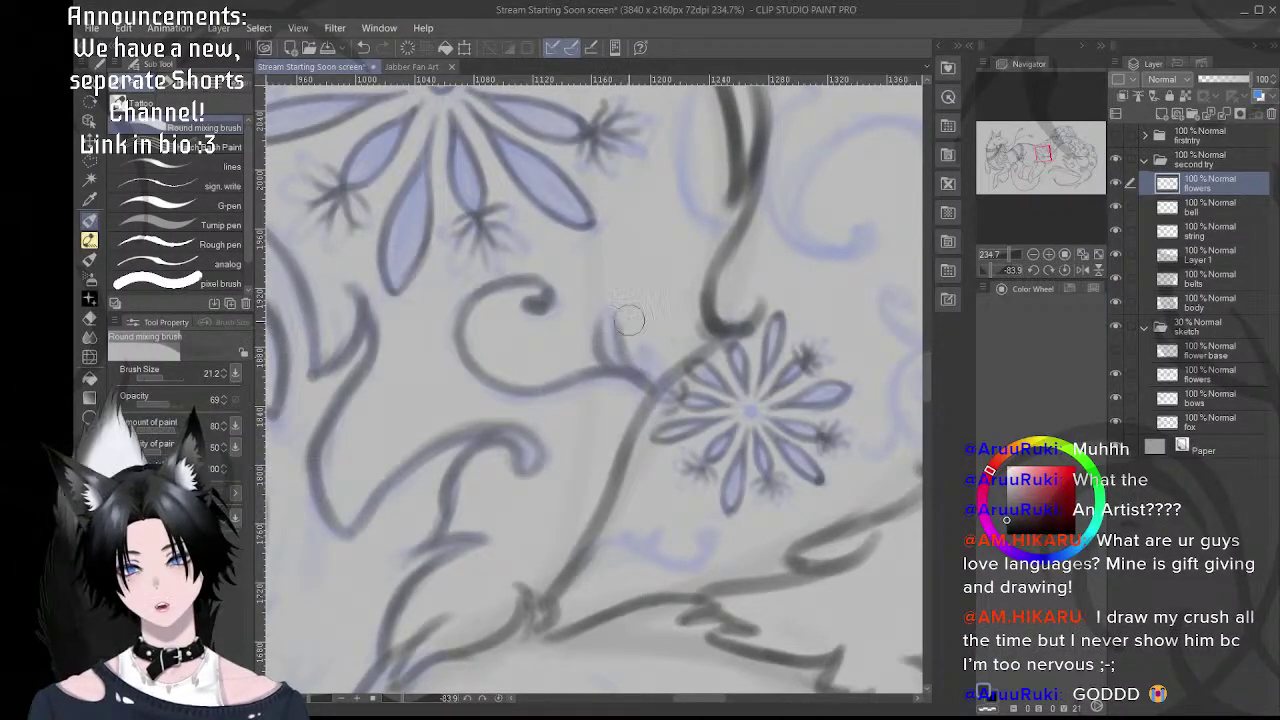
drag(649, 376, 641, 346)
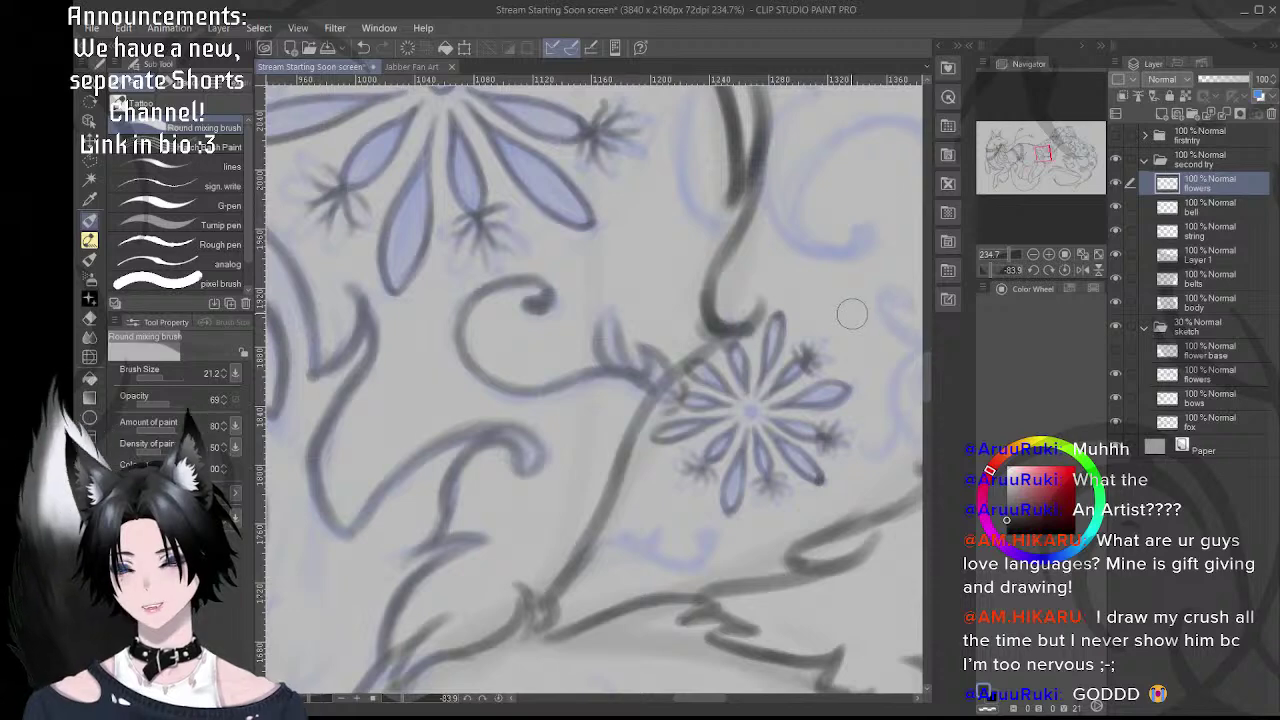
- Ink a small hooked curl rising from the upper tail's lower outline, between the large flower and the fur tuft
click(1052, 270)
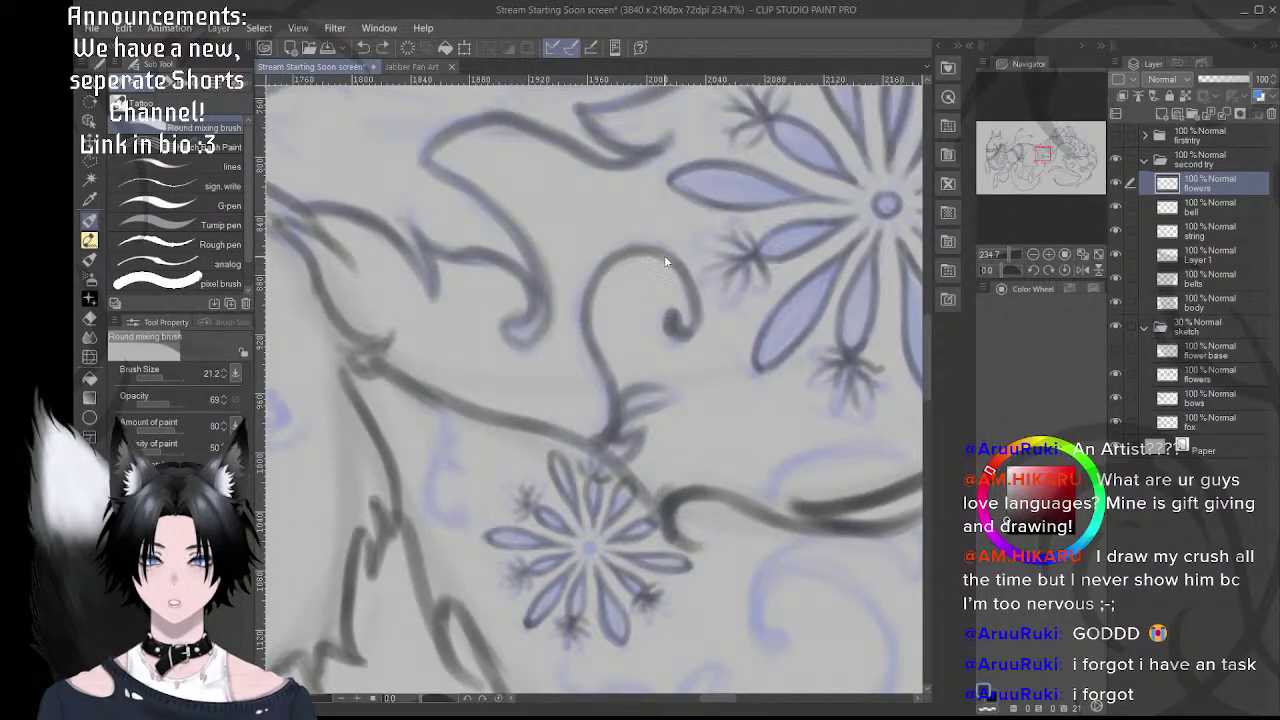
drag(696, 308, 600, 310)
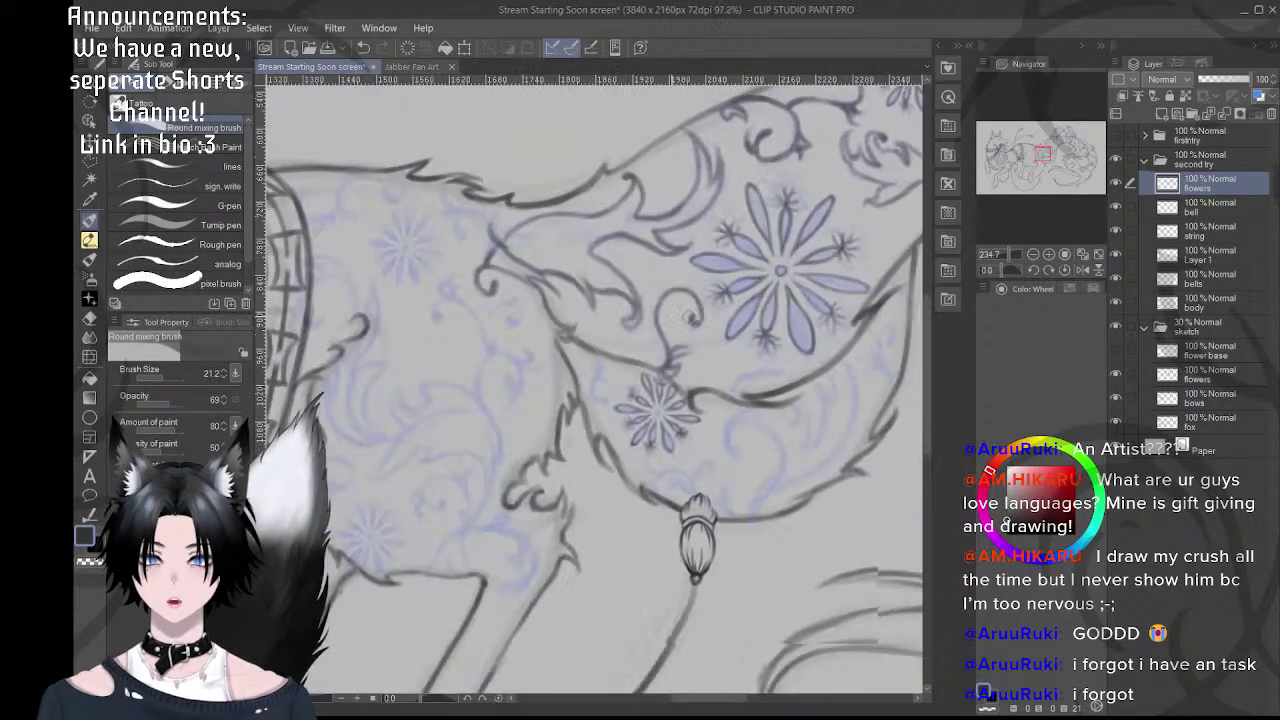
mouse_move(748, 344)
mouse_down()
mouse_move(633, 347)
mouse_move(635, 326)
mouse_move(613, 317)
mouse_up()
scroll(622, 390, up, 3)
key(shift+space)
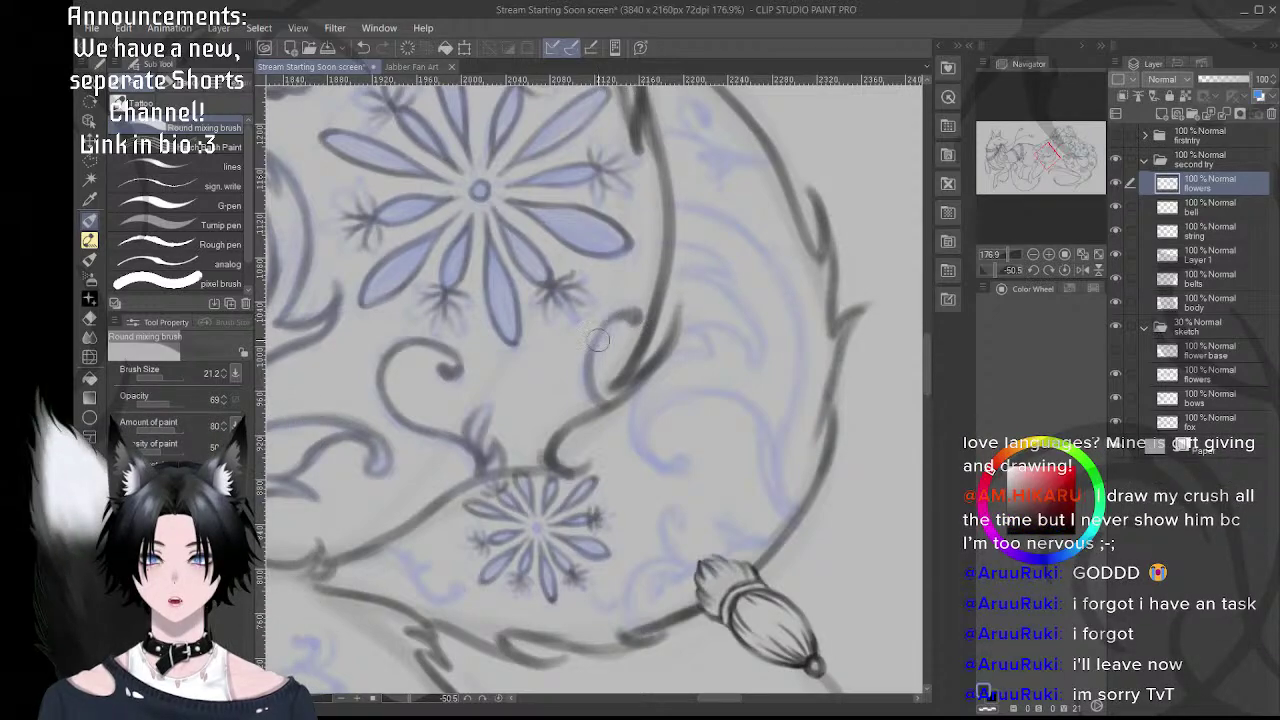
- Ink a short curved stroke across the narrow tip of the lower tail, where it meets the upper tail
drag(705, 320, 616, 491)
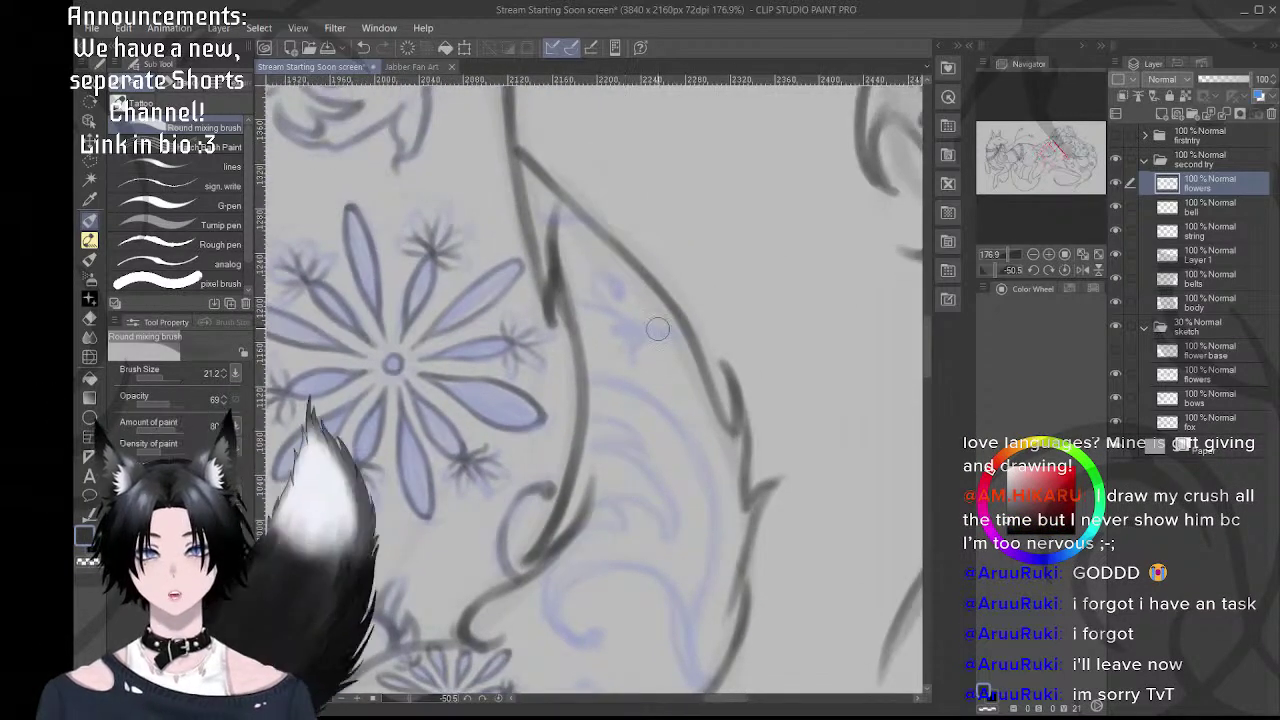
mouse_move(652, 218)
mouse_down()
mouse_move(748, 293)
mouse_move(748, 325)
mouse_up()
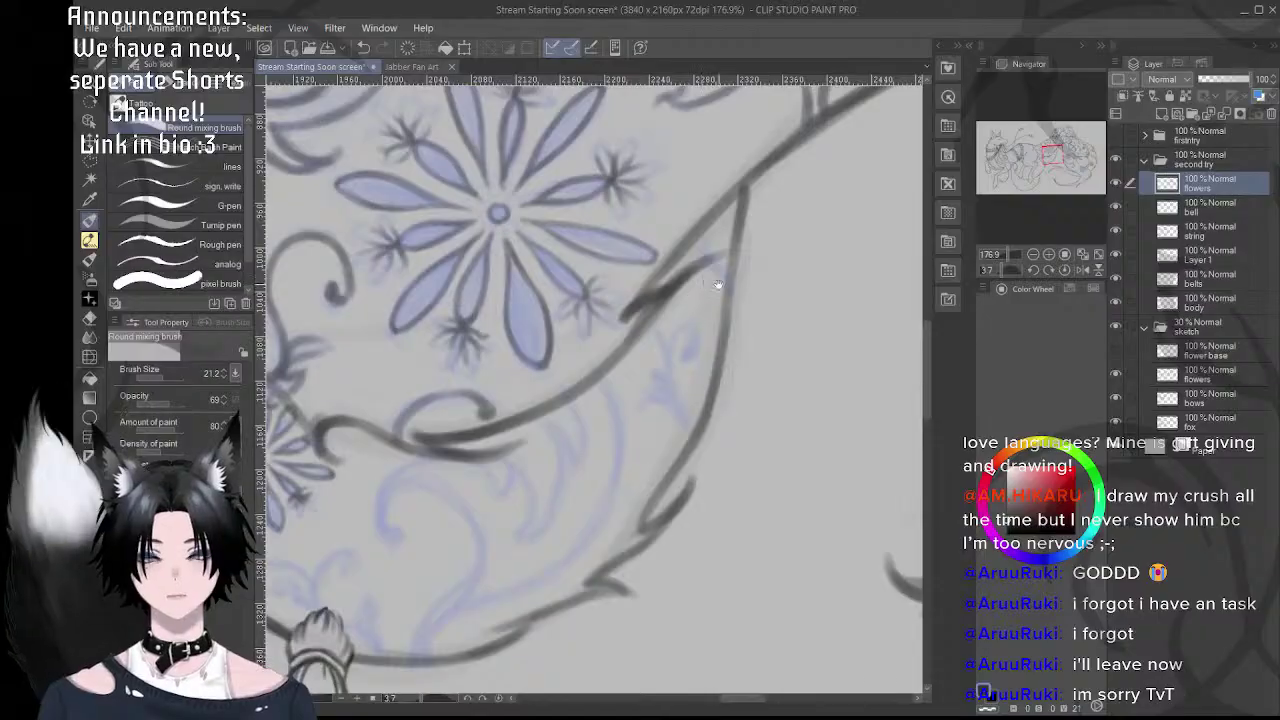
drag(732, 262, 647, 316)
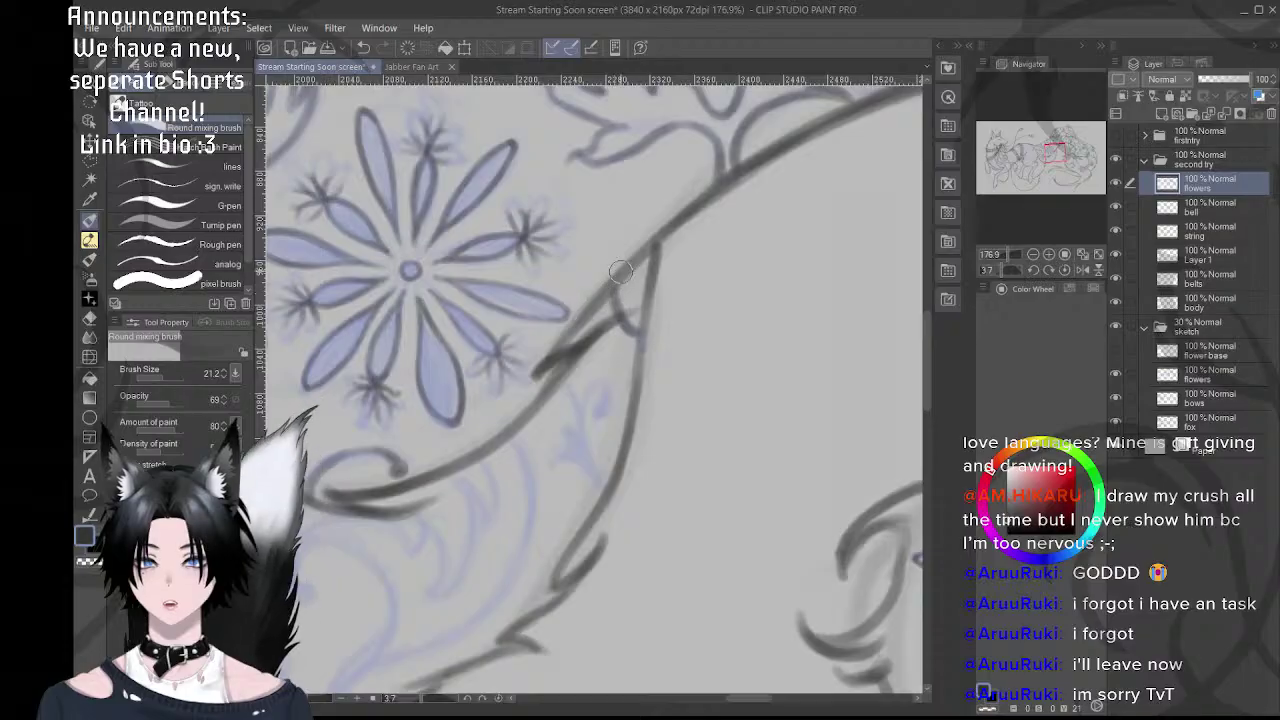
- Ink the small leafy sprig with its round-ended curl along the lower tail's outer outline, just below the narrow tip
drag(606, 398, 661, 343)
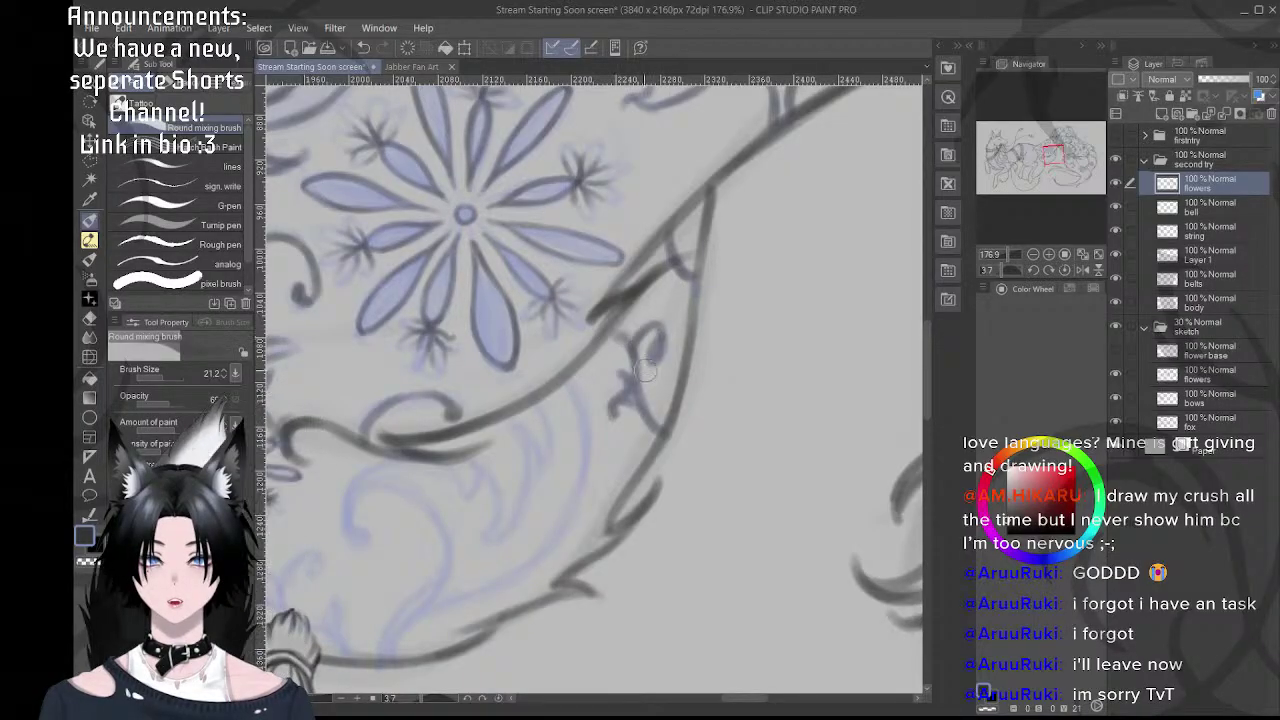
- Ink the round-ended hook and arch of the large curl in the middle of the lower tail, beside the small flower
scroll(698, 375, down, 6)
drag(680, 411, 588, 413)
scroll(588, 413, up, 3)
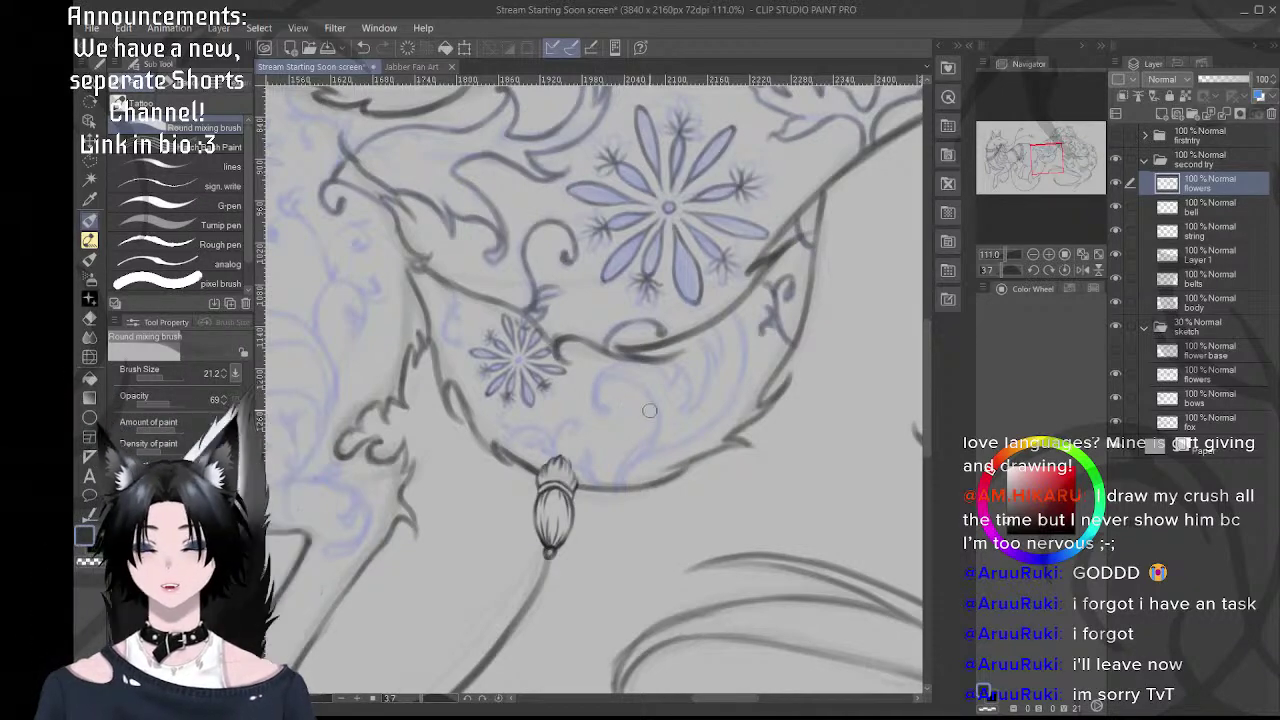
scroll(650, 410, up, 3)
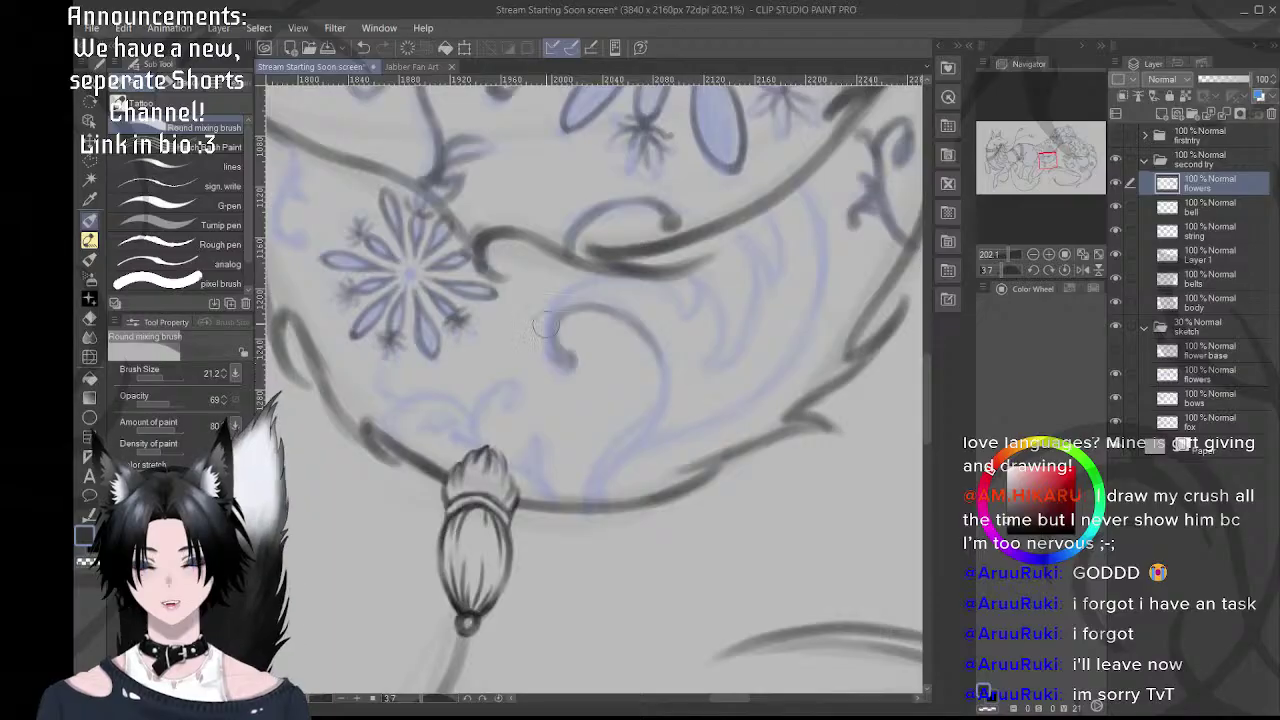
mouse_move(545, 325)
mouse_down()
mouse_move(553, 359)
mouse_move(551, 324)
mouse_move(549, 352)
mouse_move(576, 364)
mouse_move(557, 340)
mouse_up()
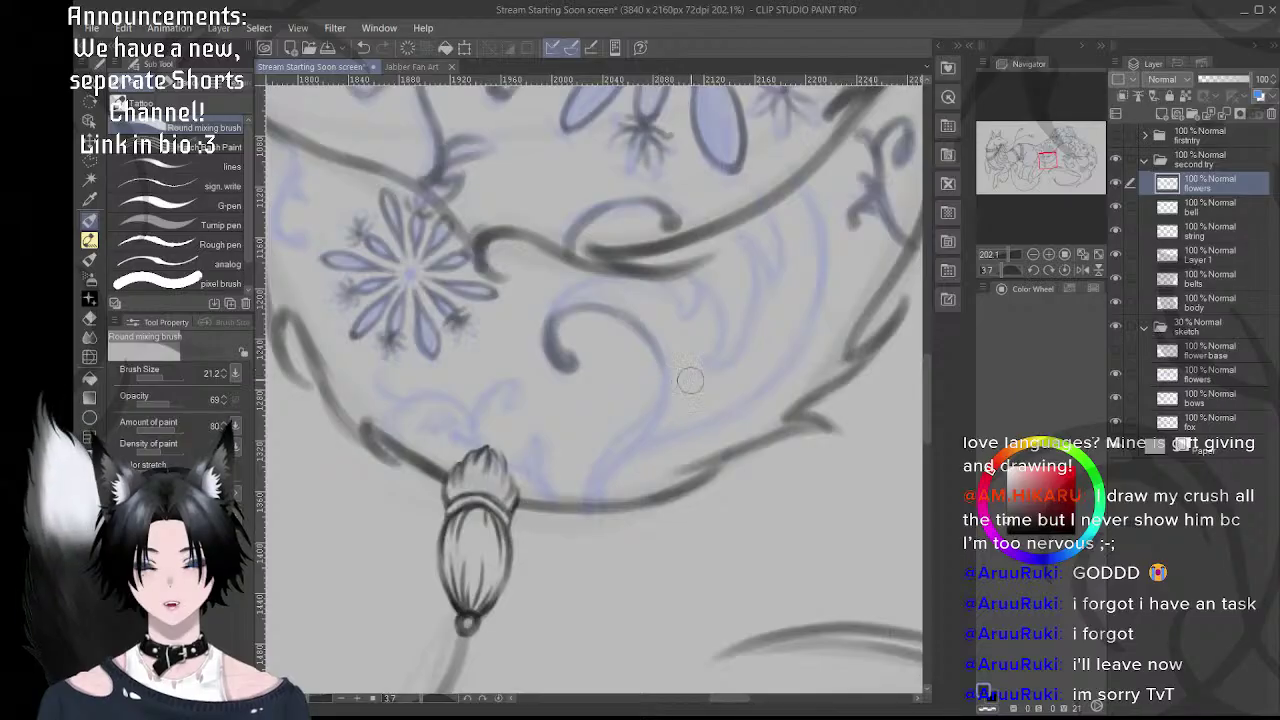
- Ink the large curl's stem from the end of its arch down to the lower tail's outline beside the tassel
drag(689, 380, 686, 309)
mouse_move(649, 467)
mouse_down()
mouse_move(621, 464)
mouse_move(635, 371)
mouse_up()
key(ctrl+z)
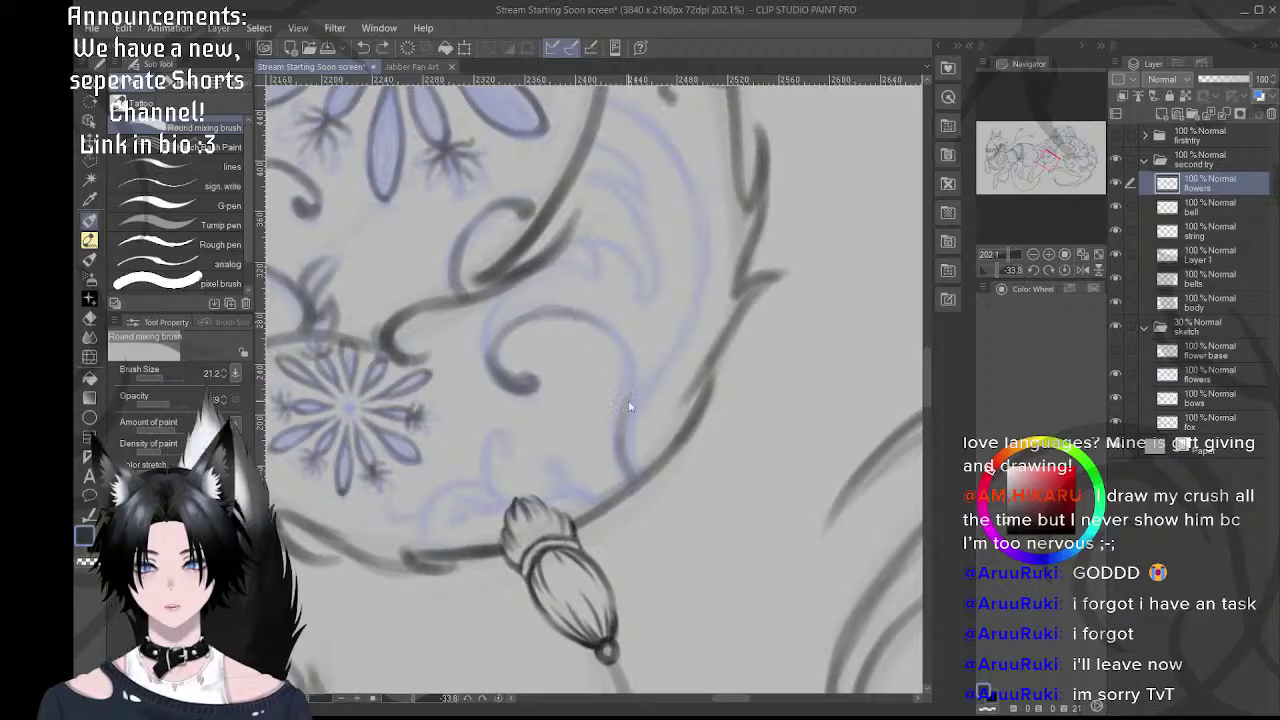
key(ctrl+z)
drag(633, 476, 627, 383)
drag(586, 311, 613, 362)
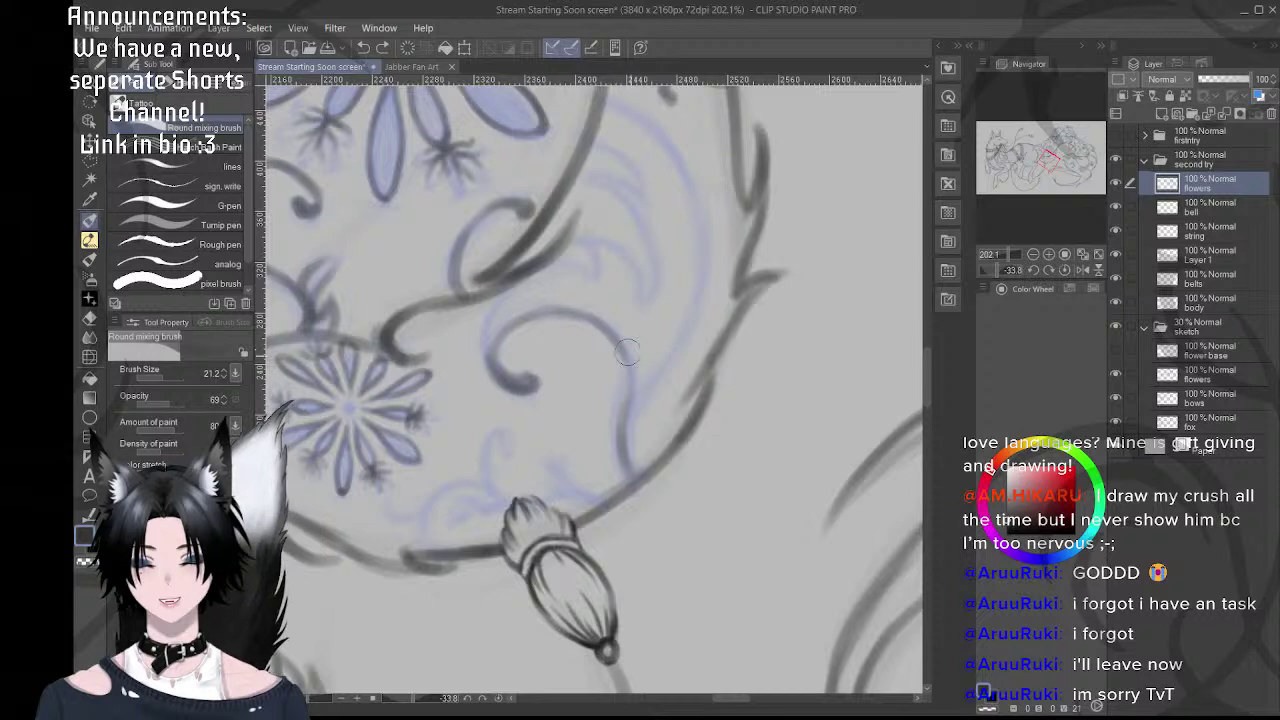
drag(628, 360, 615, 420)
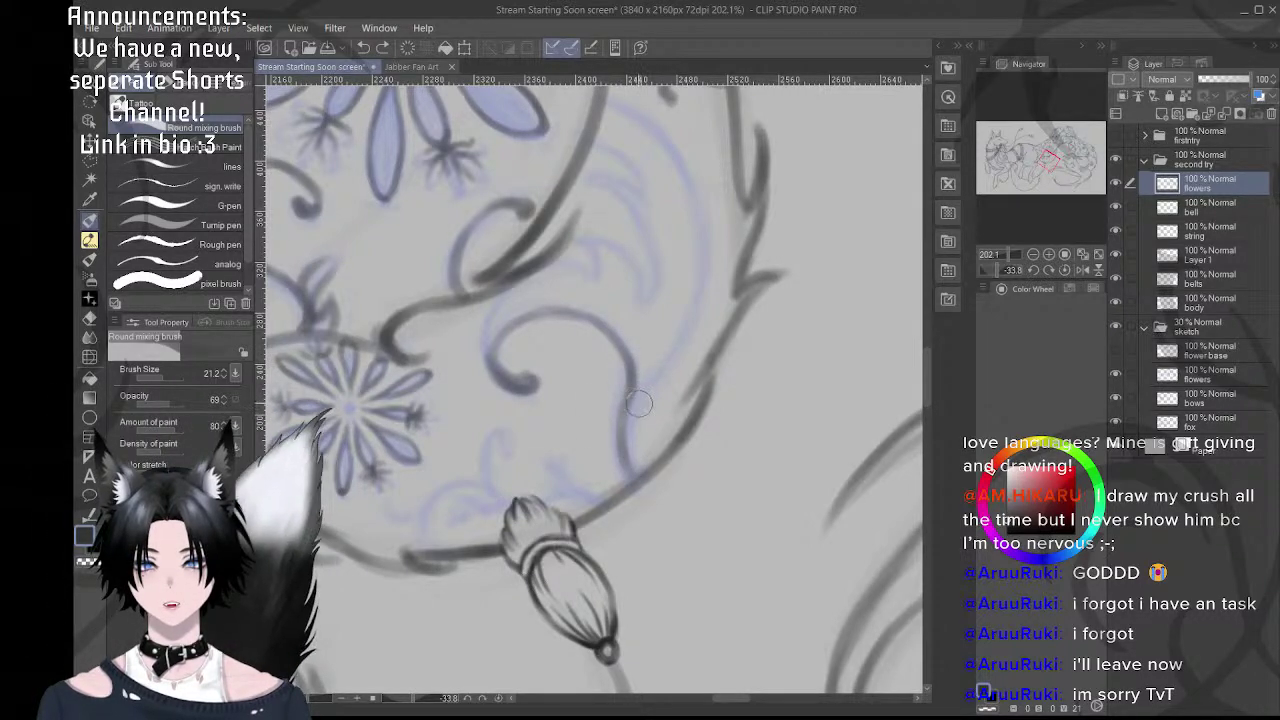
mouse_move(644, 468)
mouse_down()
mouse_move(653, 377)
mouse_move(635, 452)
mouse_up()
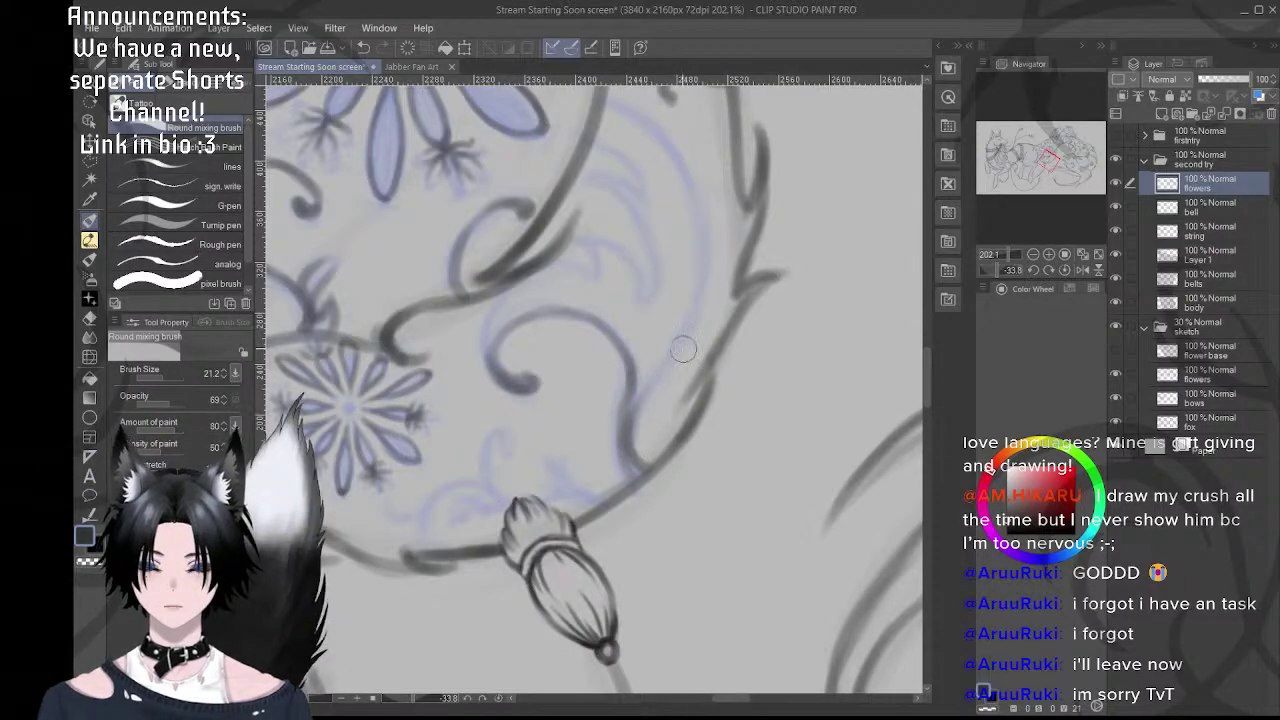
- Ink the long curved branch from the large curl's stem along the lower tail's outer edge to the upper tail's outline, thickening the fork
drag(683, 349, 665, 396)
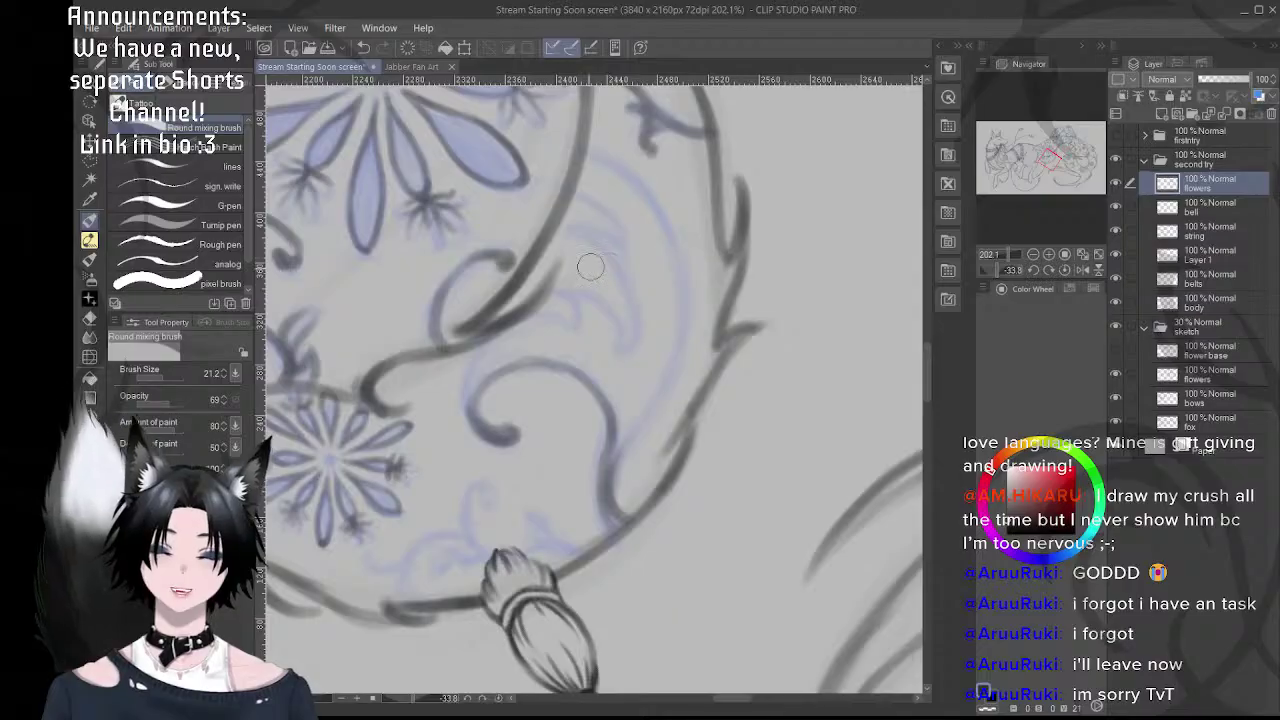
key(r)
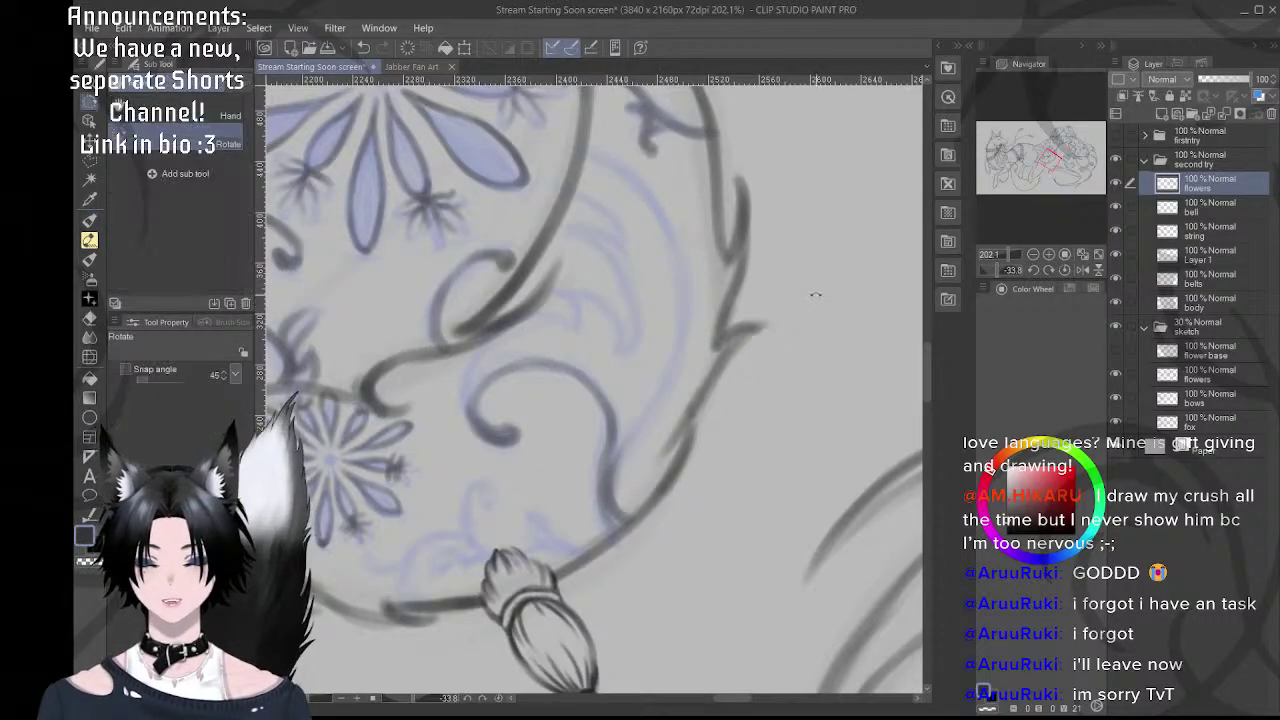
mouse_move(814, 294)
mouse_down()
mouse_move(497, 240)
mouse_move(508, 500)
mouse_move(506, 447)
mouse_move(487, 420)
mouse_move(550, 420)
mouse_up()
key(space)
scroll(576, 450, down, 2)
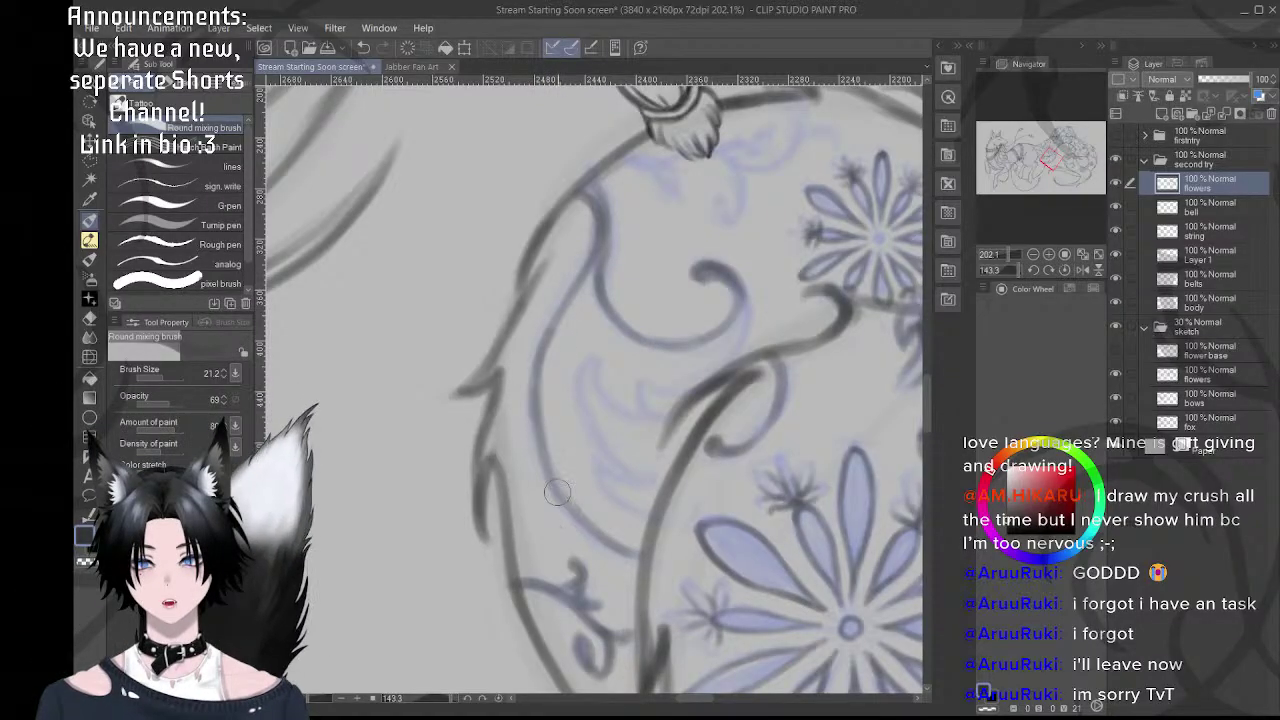
mouse_move(577, 515)
mouse_down()
mouse_move(538, 372)
mouse_move(557, 469)
mouse_move(582, 524)
mouse_move(609, 541)
mouse_move(543, 420)
mouse_up()
key(ctrl+z)
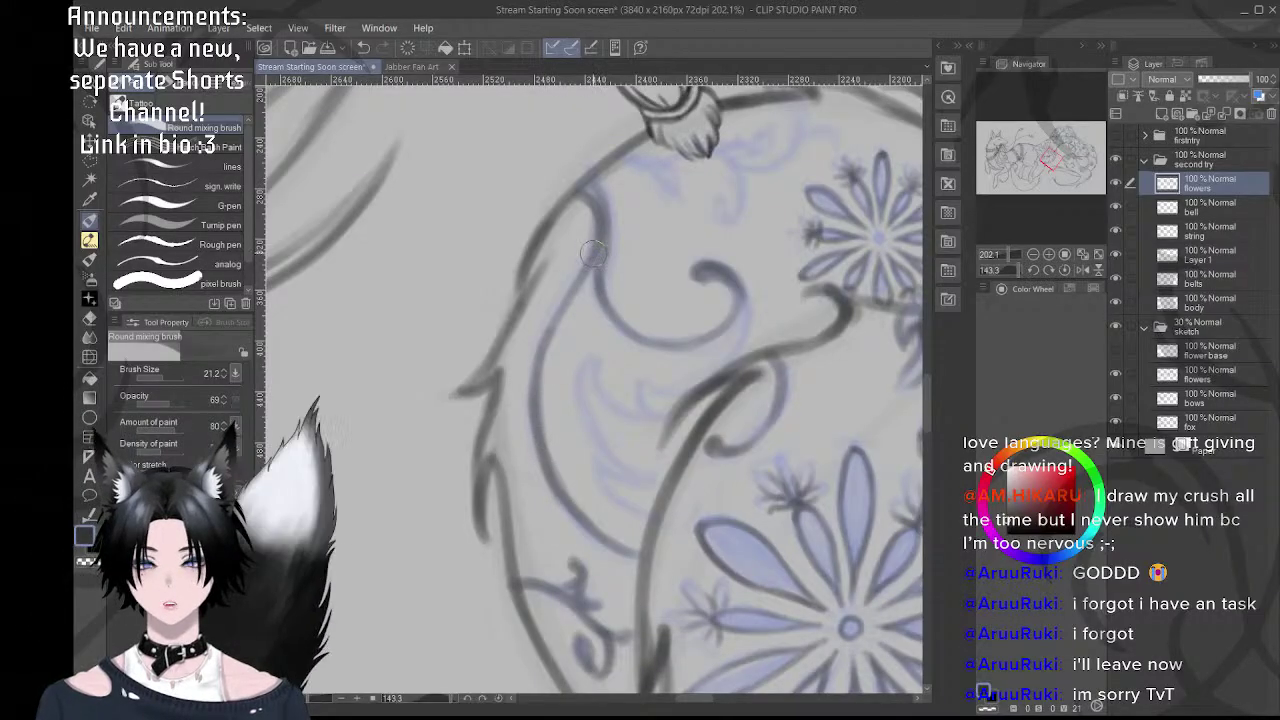
drag(594, 250, 558, 342)
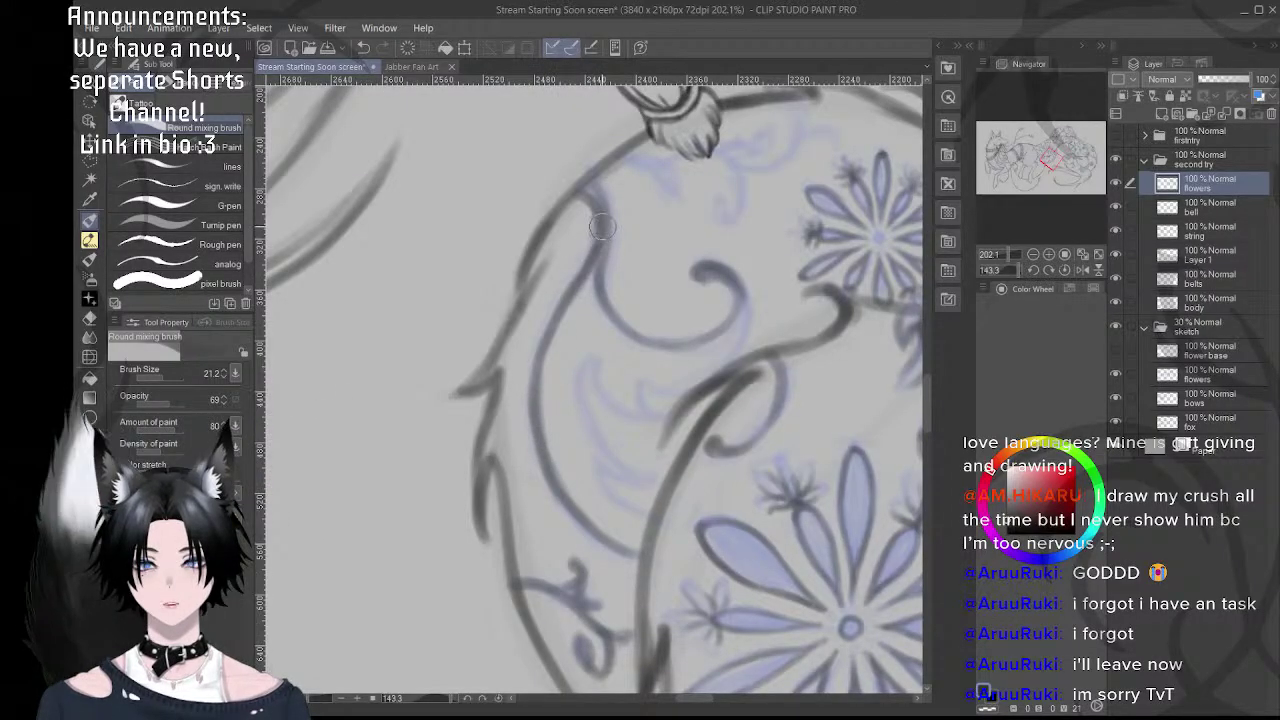
drag(598, 248, 537, 368)
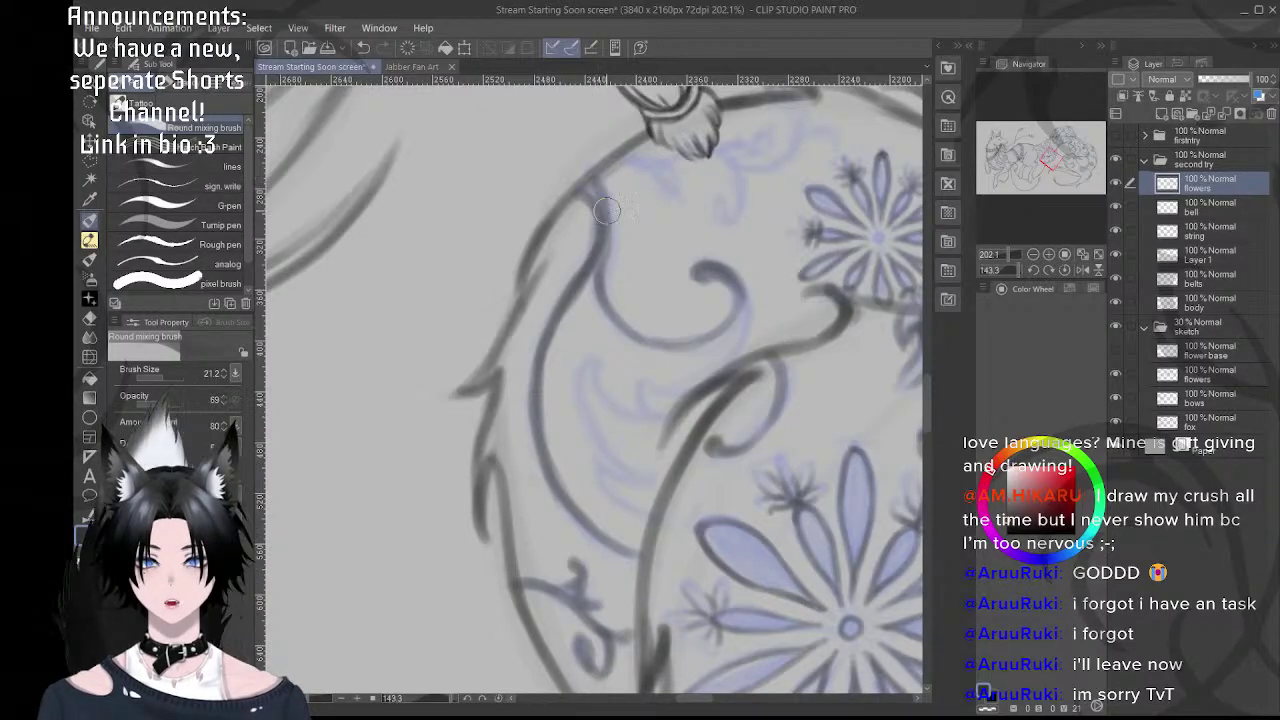
mouse_move(592, 180)
mouse_down()
mouse_move(602, 218)
mouse_move(590, 246)
mouse_up()
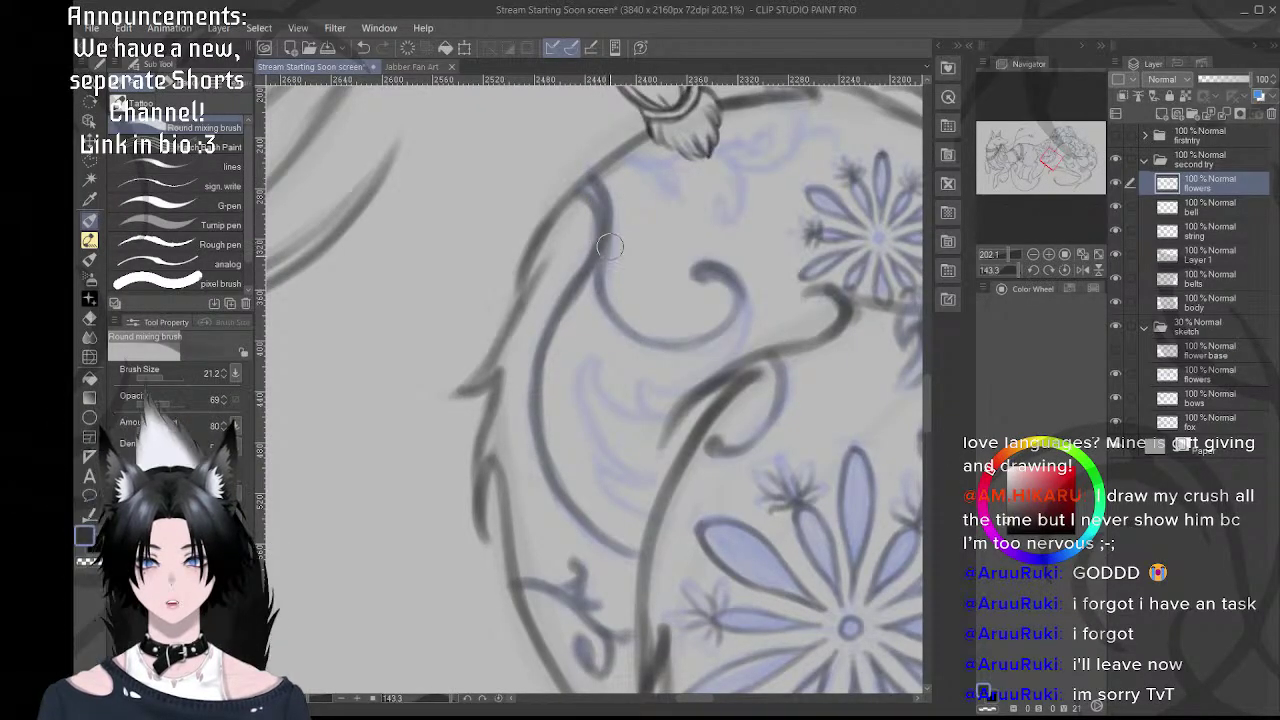
- Ink the small pointed leaf and the larger curved leaf rising from the upper tail's outline inside the long branch
key(shift+space)
drag(643, 300, 700, 364)
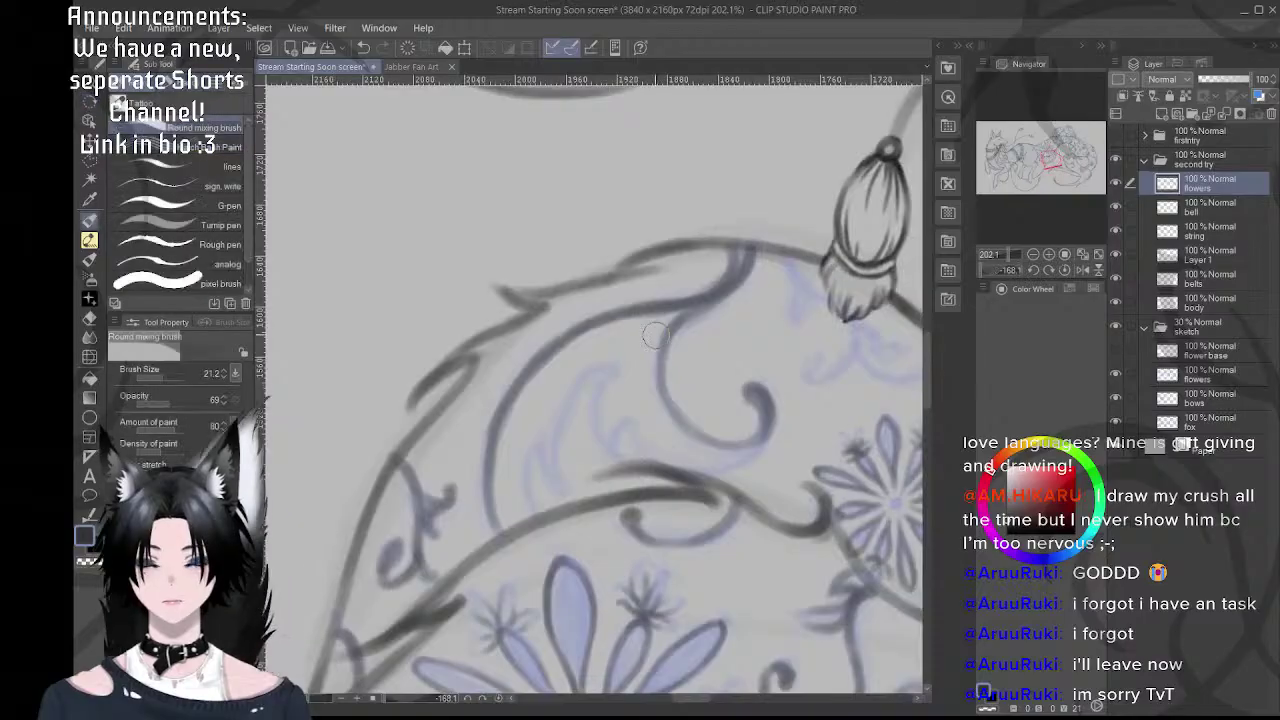
scroll(550, 386, up, 4)
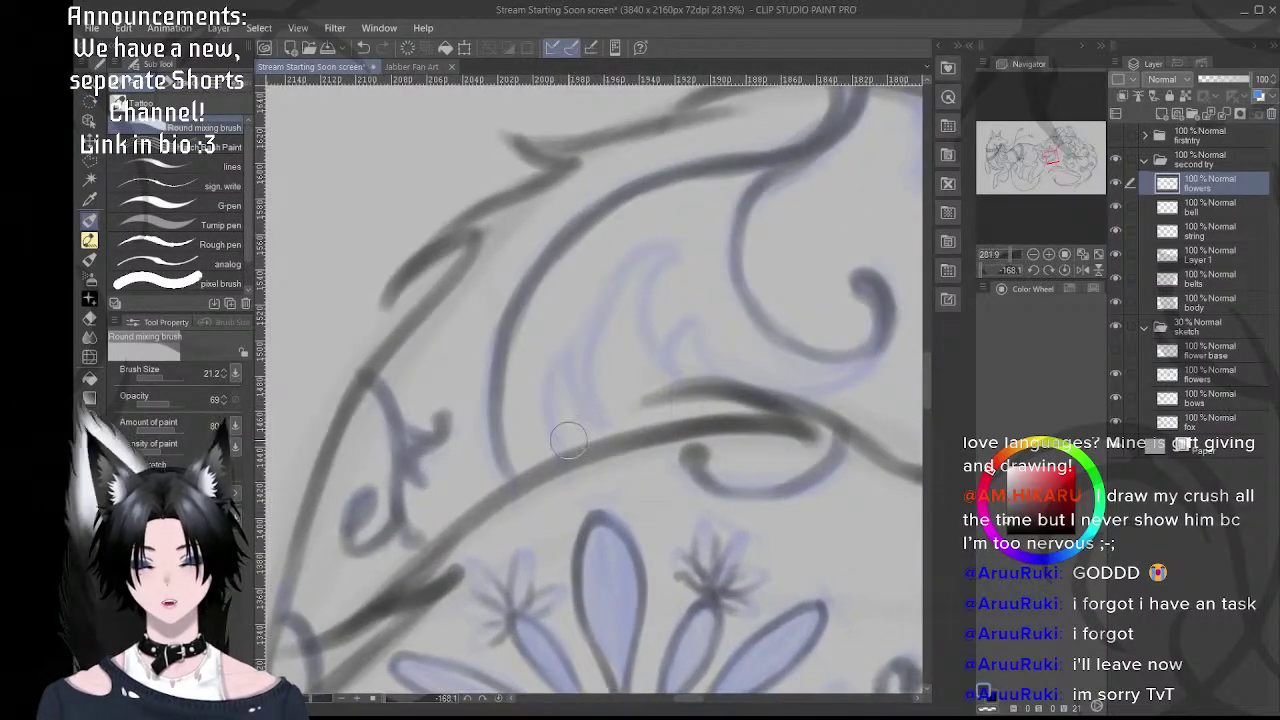
mouse_move(557, 381)
mouse_down()
mouse_move(551, 415)
mouse_move(549, 399)
mouse_move(572, 456)
mouse_move(561, 445)
mouse_move(569, 346)
mouse_move(571, 379)
mouse_move(568, 348)
mouse_move(570, 376)
mouse_move(608, 418)
mouse_move(563, 356)
mouse_move(575, 343)
mouse_move(589, 397)
mouse_move(566, 351)
mouse_move(556, 398)
mouse_up()
mouse_move(566, 345)
mouse_down()
mouse_move(552, 395)
mouse_move(562, 358)
mouse_up()
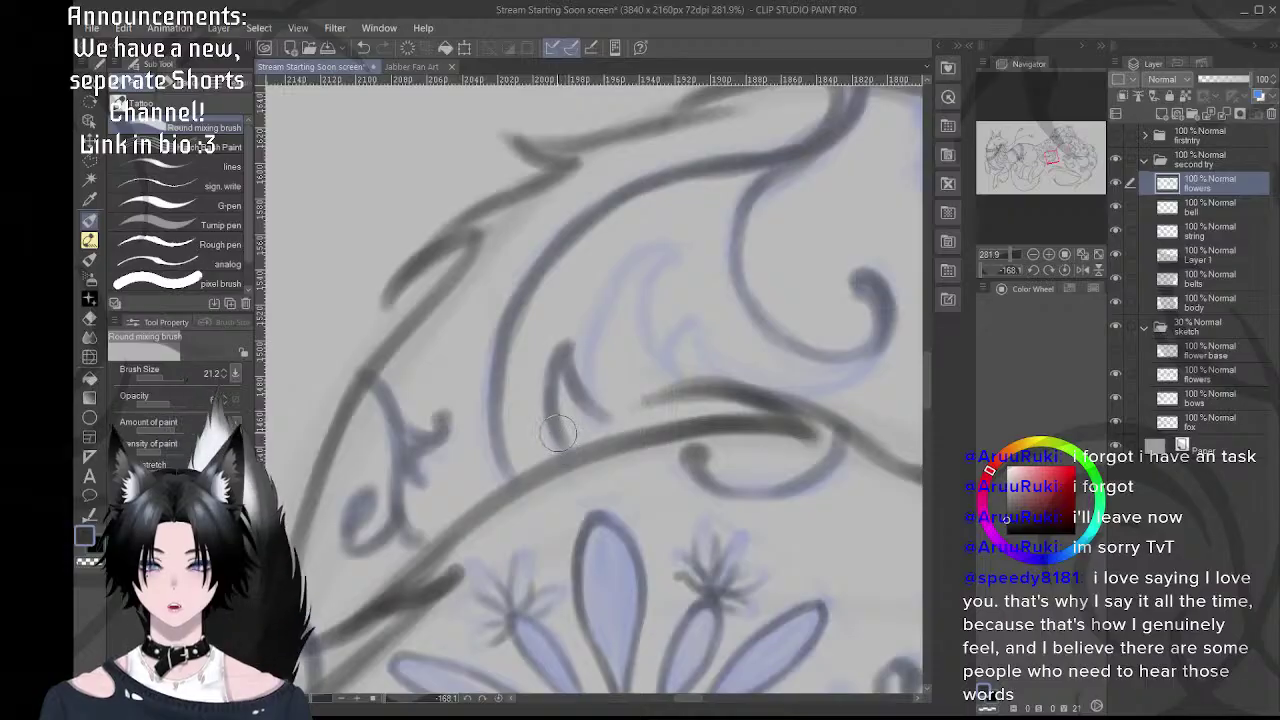
drag(714, 368, 706, 329)
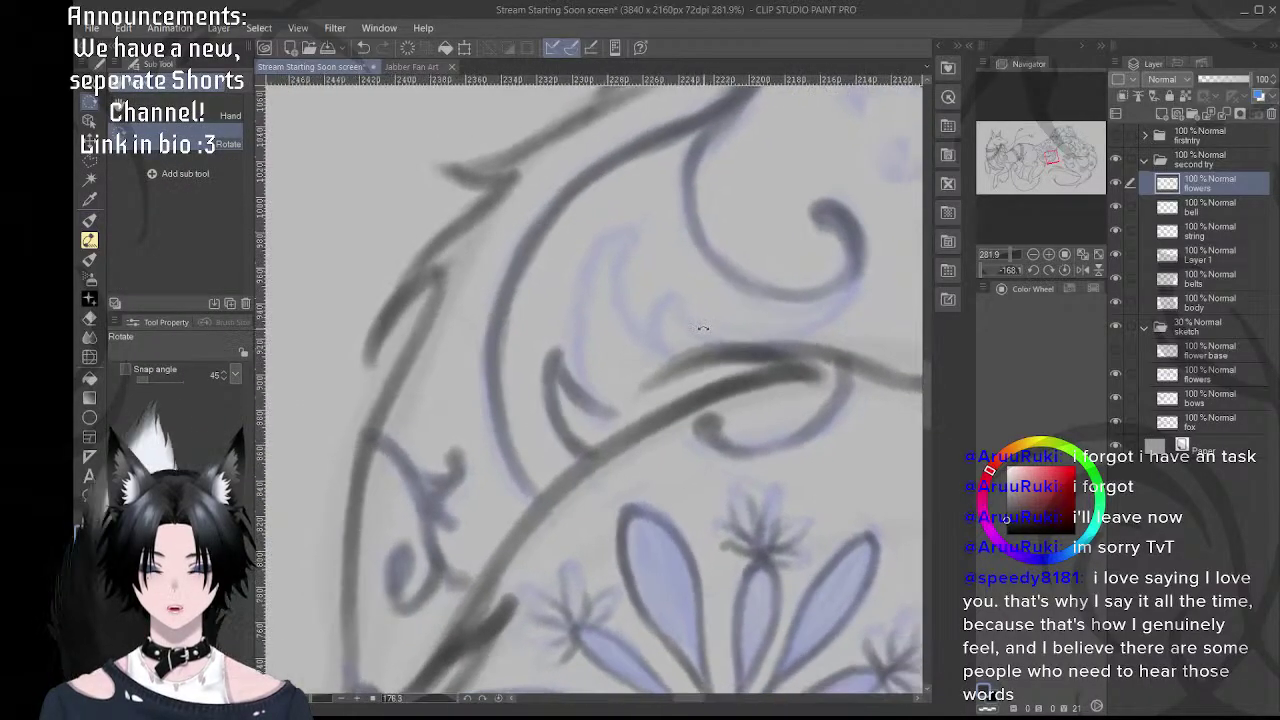
mouse_move(610, 407)
mouse_down()
mouse_move(620, 449)
mouse_move(590, 379)
mouse_move(588, 393)
mouse_move(607, 433)
mouse_move(607, 298)
mouse_move(590, 369)
mouse_move(633, 281)
mouse_move(649, 278)
mouse_move(621, 288)
mouse_move(603, 320)
mouse_up()
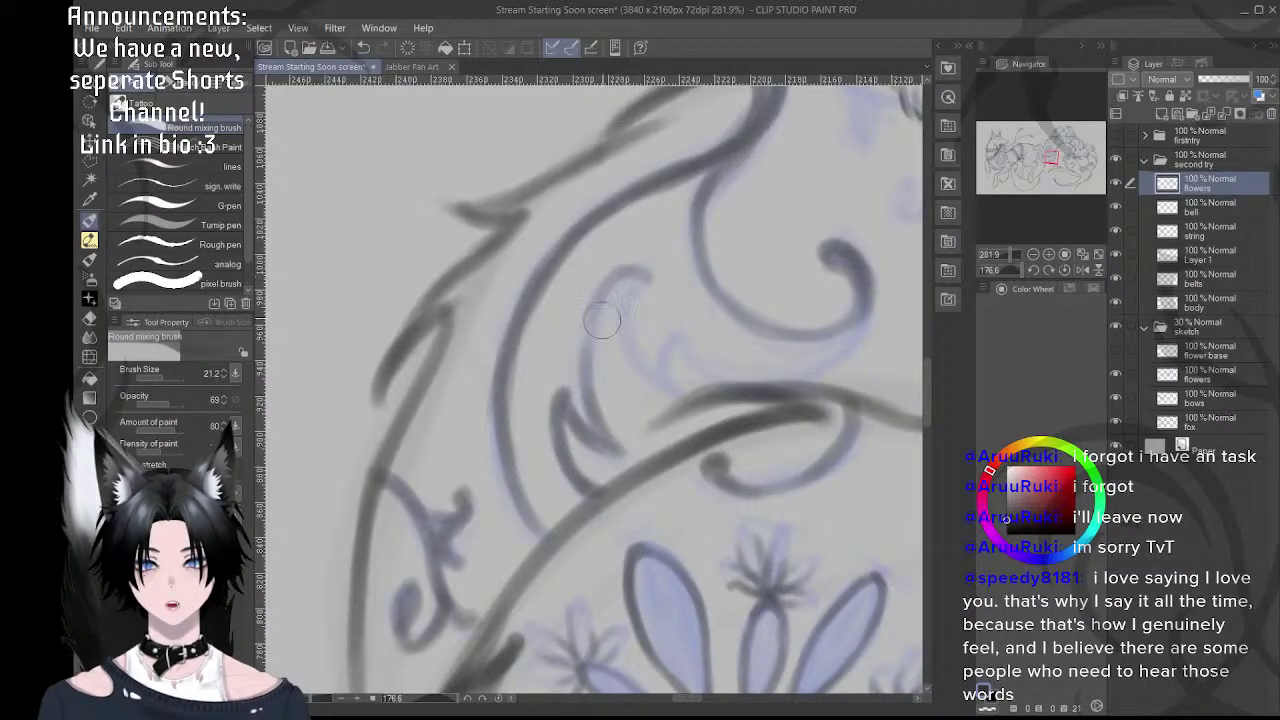
mouse_move(591, 377)
mouse_down()
mouse_move(592, 314)
mouse_move(612, 278)
mouse_move(590, 401)
mouse_move(593, 330)
mouse_move(601, 432)
mouse_move(592, 411)
mouse_move(616, 279)
mouse_move(604, 300)
mouse_move(607, 285)
mouse_move(655, 282)
mouse_move(621, 325)
mouse_move(627, 293)
mouse_move(639, 357)
mouse_move(634, 295)
mouse_move(653, 378)
mouse_move(623, 330)
mouse_move(658, 384)
mouse_move(646, 372)
mouse_move(680, 390)
mouse_move(559, 356)
mouse_up()
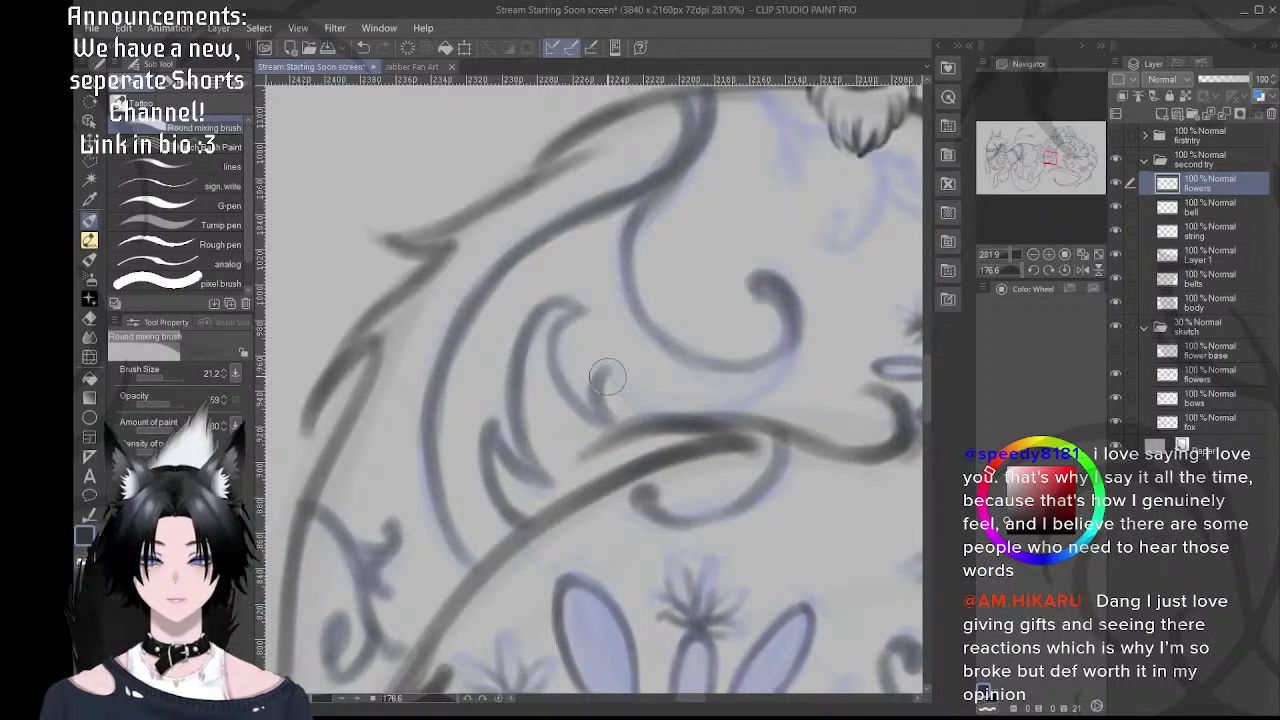
- Ink the small hooked leaf tip and the outer line running from it down to the large curl's round end
mouse_move(607, 367)
mouse_down()
mouse_move(606, 414)
mouse_move(645, 406)
mouse_move(577, 391)
mouse_up()
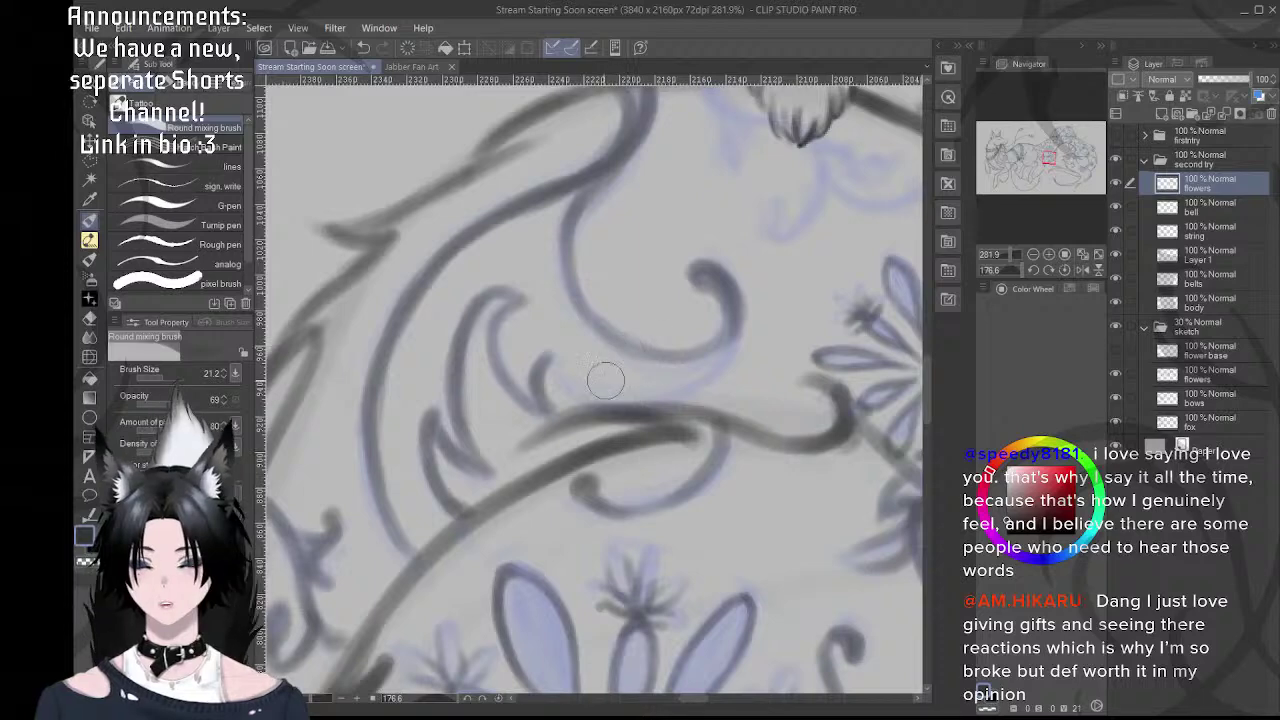
mouse_move(660, 393)
mouse_down()
mouse_move(630, 334)
mouse_move(586, 371)
mouse_move(591, 390)
mouse_up()
key(ctrl+z)
drag(608, 341, 586, 406)
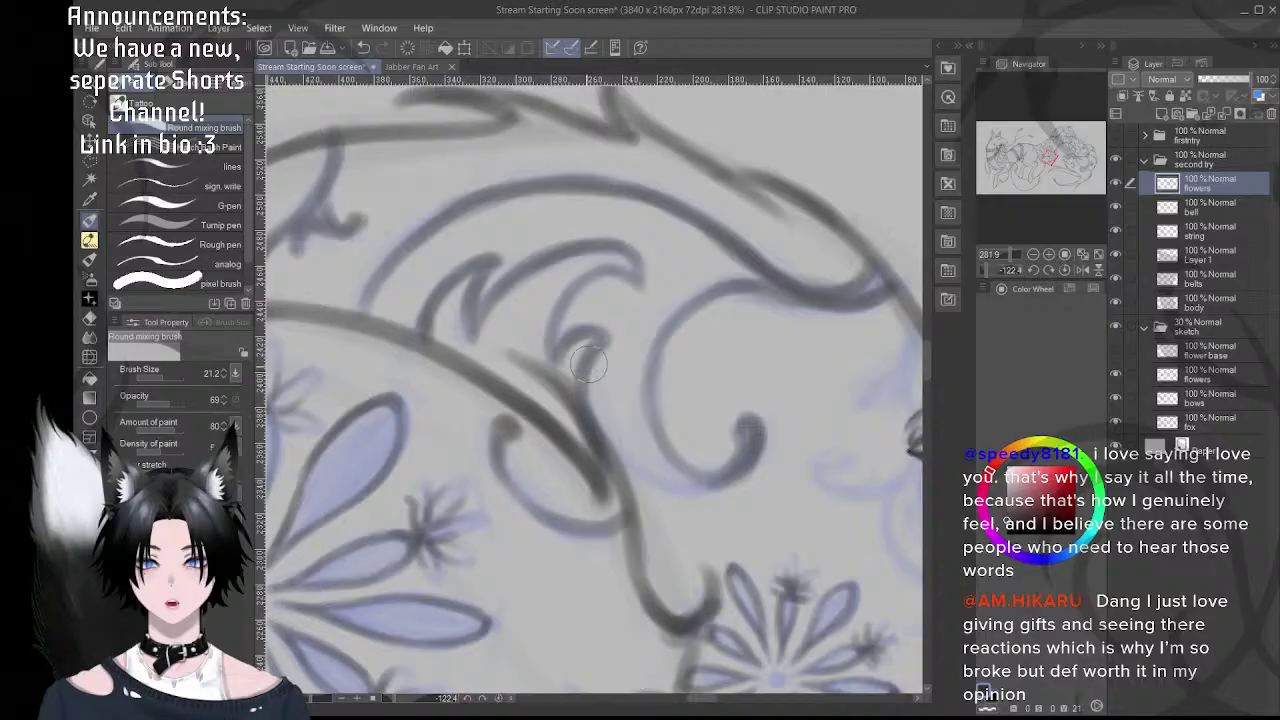
drag(634, 301, 686, 378)
mouse_move(563, 491)
mouse_down()
mouse_move(570, 397)
mouse_move(582, 430)
mouse_up()
mouse_move(577, 358)
mouse_down()
mouse_move(593, 469)
mouse_move(623, 477)
mouse_move(578, 376)
mouse_up()
mouse_move(596, 444)
mouse_down()
mouse_move(572, 385)
mouse_move(591, 446)
mouse_move(640, 478)
mouse_move(566, 388)
mouse_up()
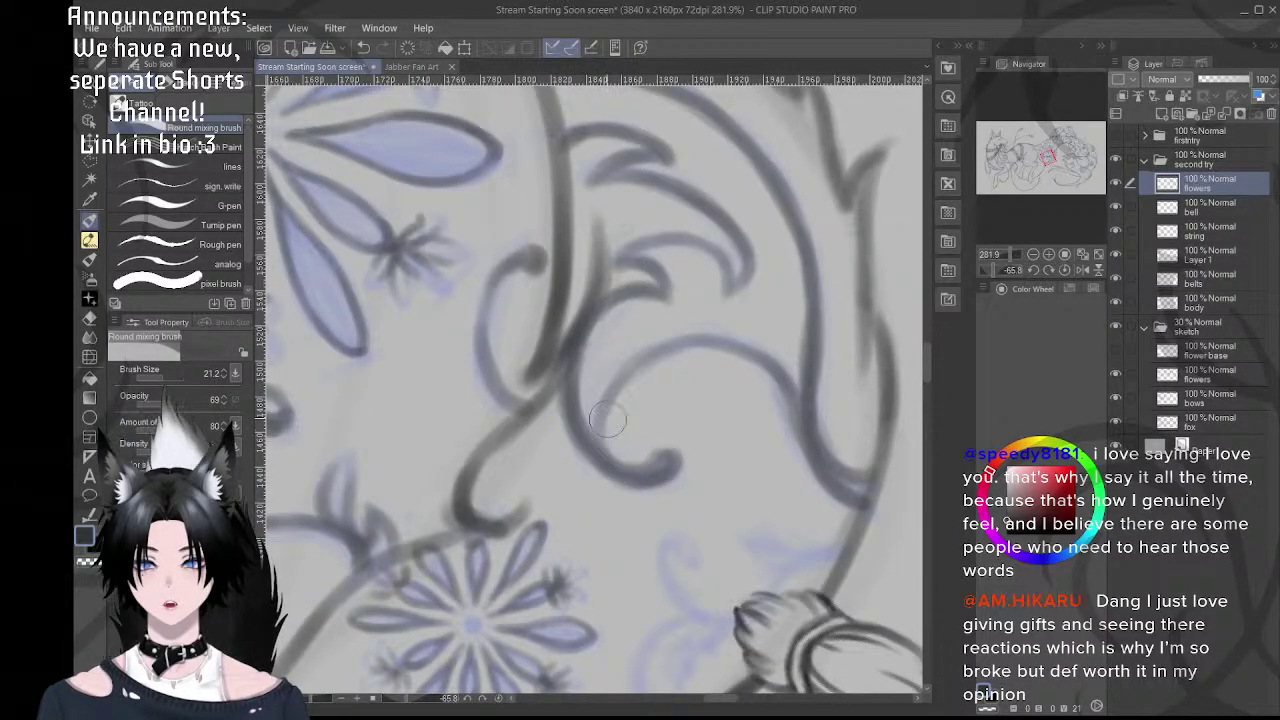
- Extend the large curl's arch line down to meet its outer line near the round end
mouse_move(611, 457)
mouse_down()
mouse_move(607, 403)
mouse_move(605, 455)
mouse_up()
key(ctrl+z)
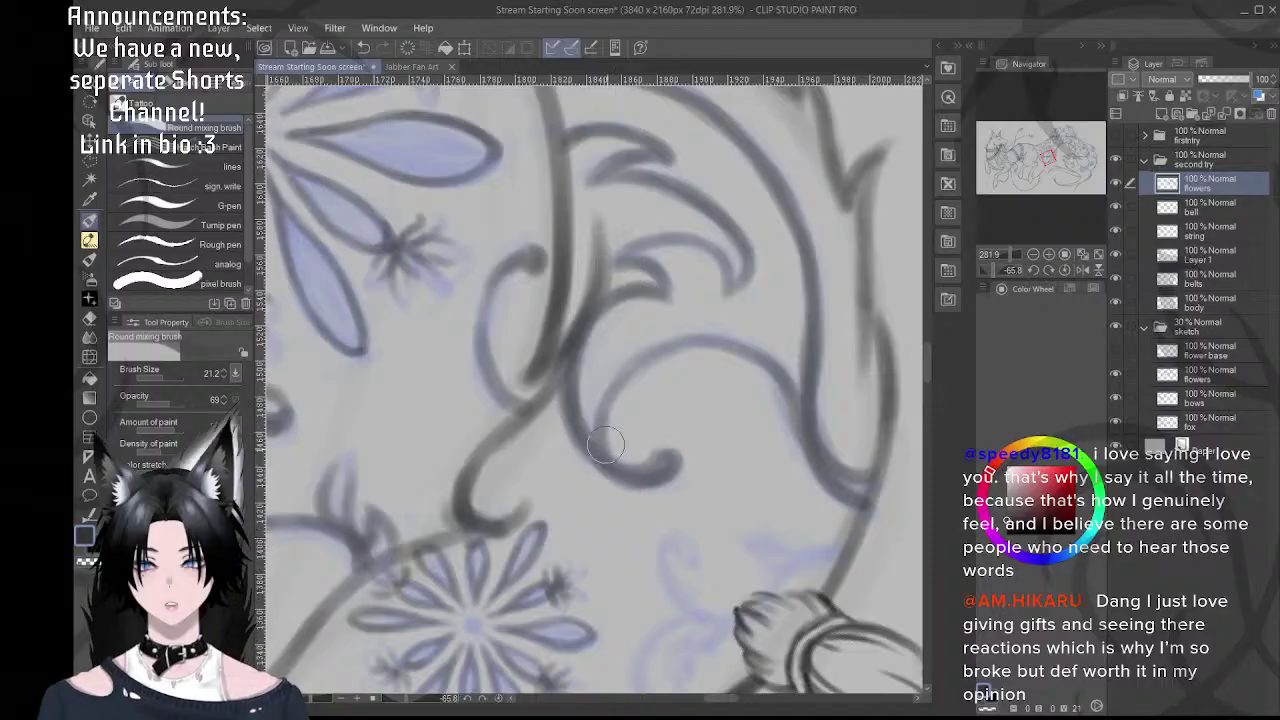
drag(703, 309, 650, 351)
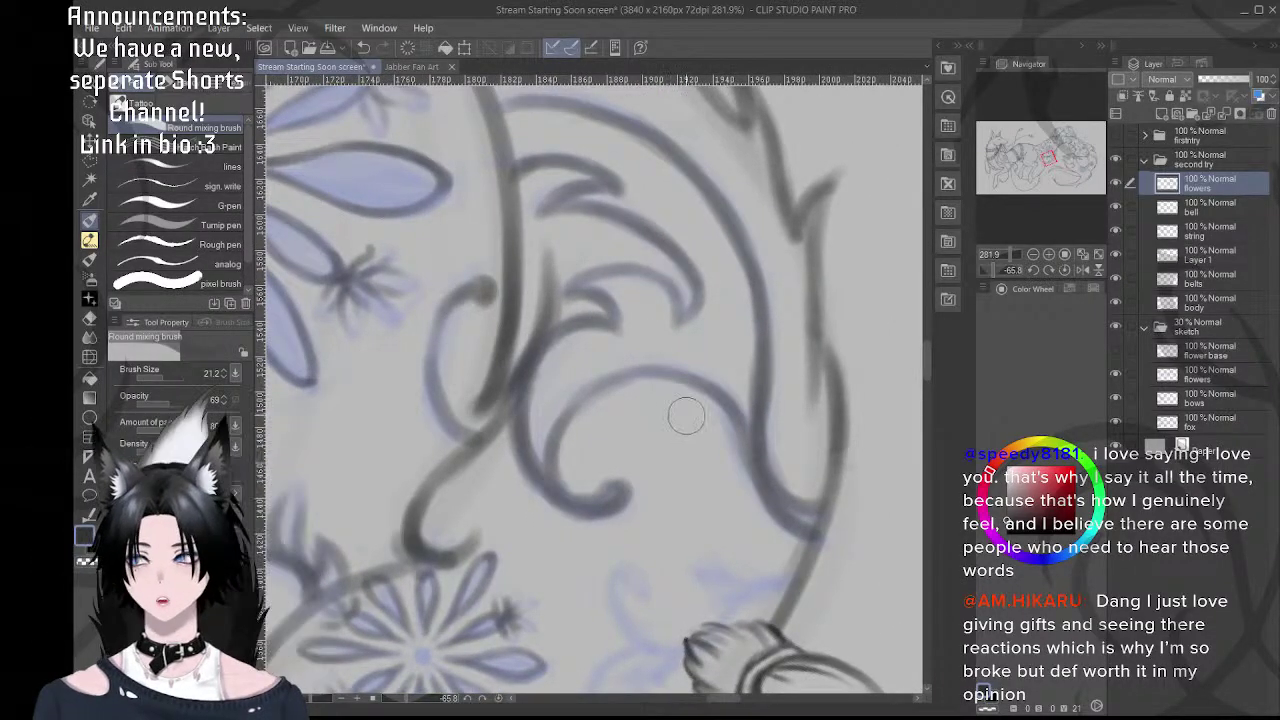
drag(720, 402, 630, 405)
drag(711, 440, 622, 378)
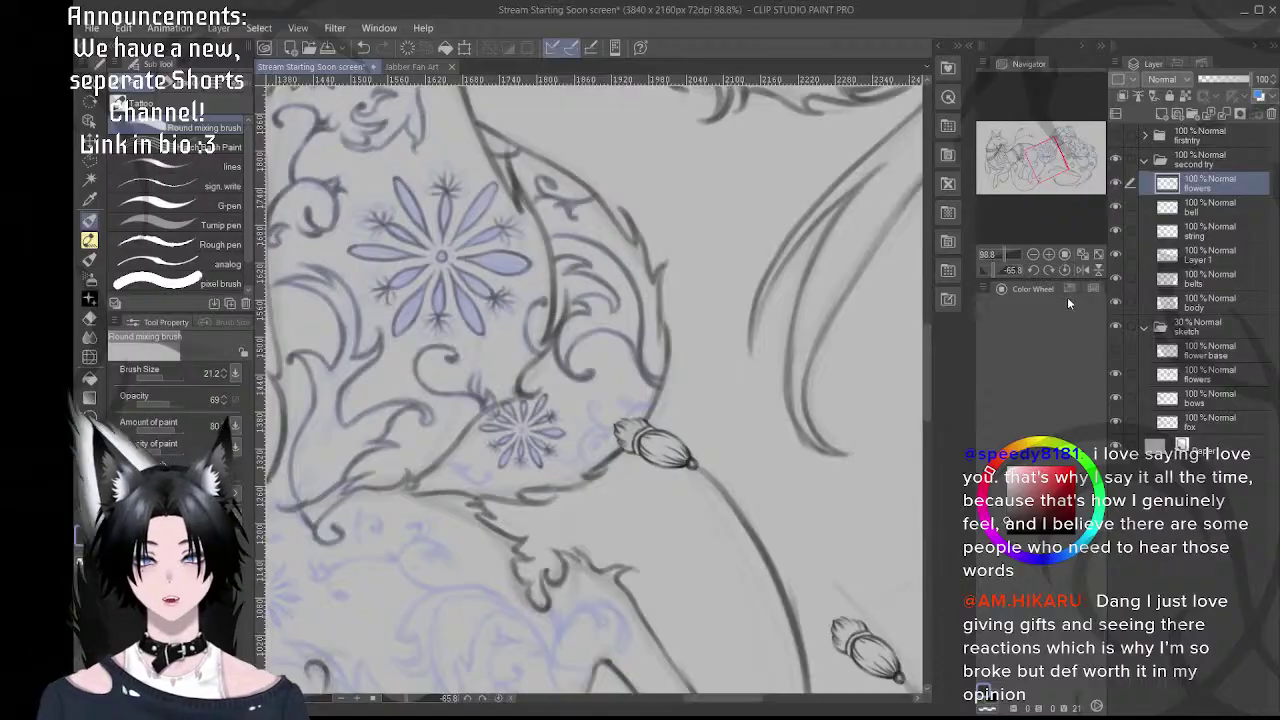
- Ink the small pointed bud and its curved stem between the tassel's tuft and the large curl's stem
click(1066, 270)
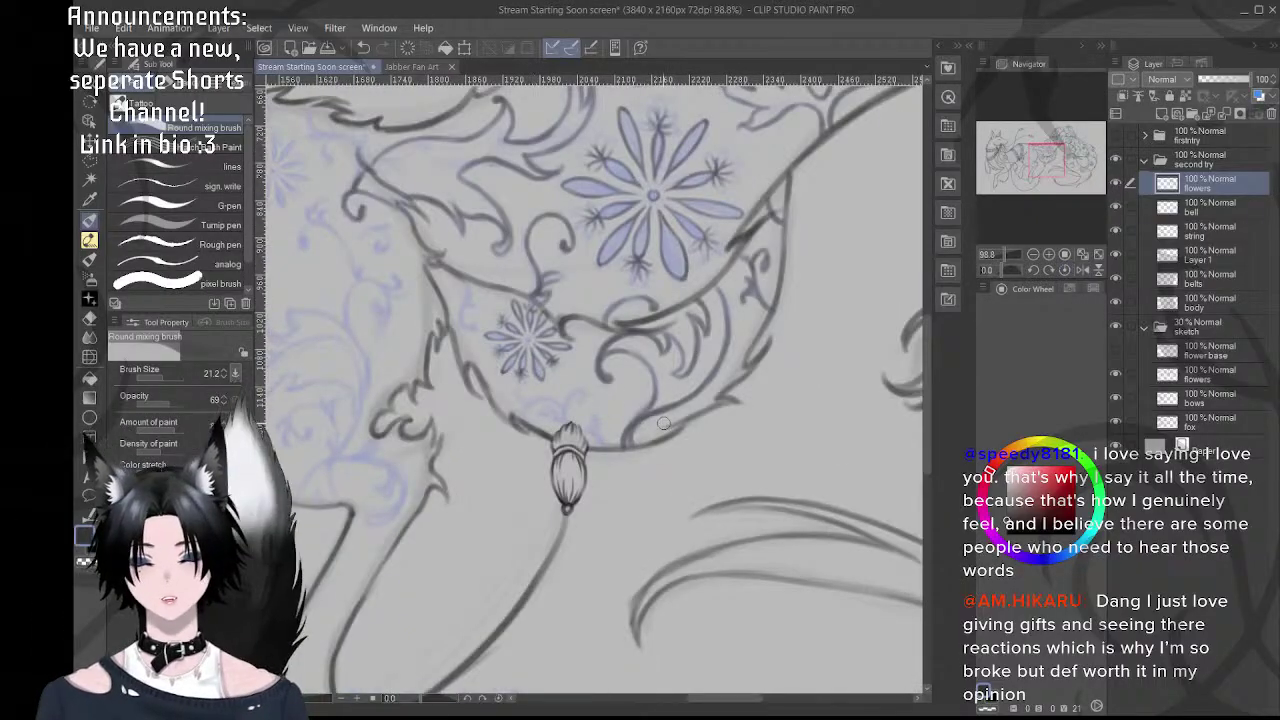
scroll(603, 437, up, 5)
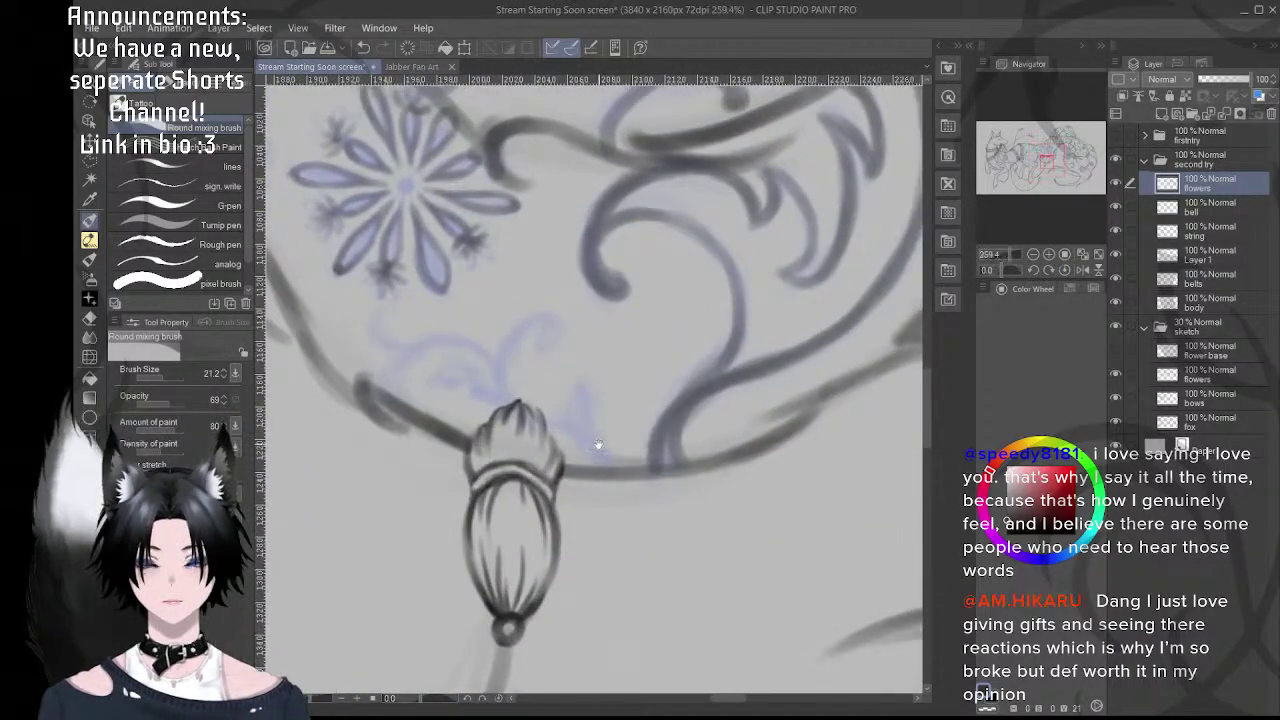
mouse_move(560, 405)
mouse_down()
mouse_move(620, 420)
mouse_move(577, 404)
mouse_move(632, 439)
mouse_move(643, 470)
mouse_move(612, 424)
mouse_move(557, 403)
mouse_move(593, 379)
mouse_move(608, 406)
mouse_move(613, 381)
mouse_move(599, 399)
mouse_move(586, 363)
mouse_move(584, 384)
mouse_move(599, 336)
mouse_move(615, 384)
mouse_move(606, 410)
mouse_move(613, 367)
mouse_move(596, 340)
mouse_move(657, 353)
mouse_up()
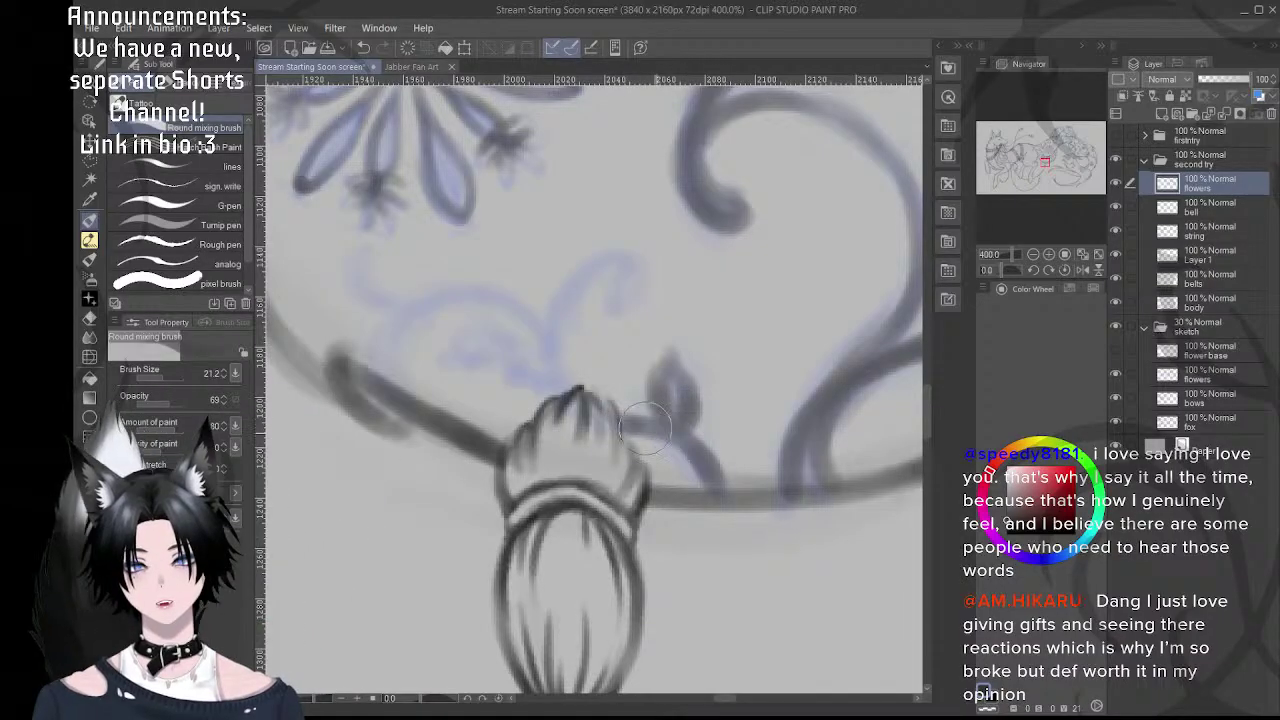
mouse_move(624, 424)
mouse_down()
mouse_move(695, 464)
mouse_move(708, 456)
mouse_move(716, 500)
mouse_up()
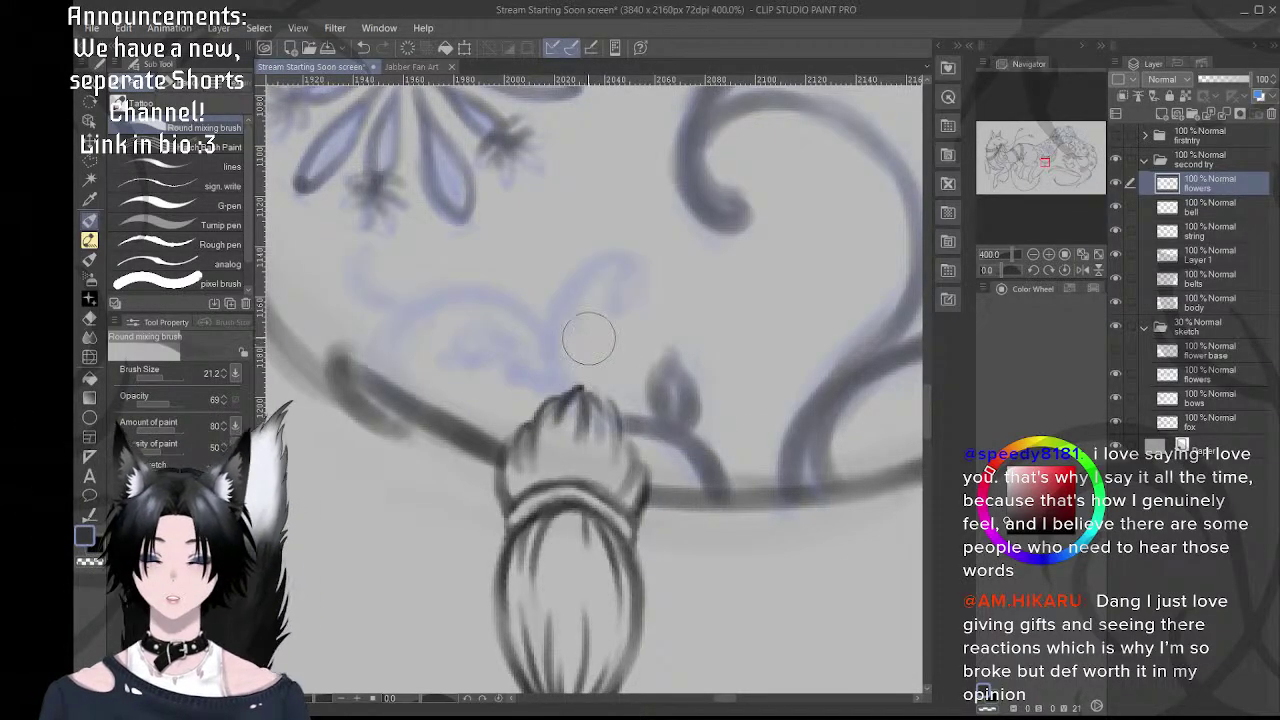
- Ink the small round-ended curl rising from the tip of the tassel's tuft toward the small flower, thickening its stem
mouse_move(568, 370)
mouse_down()
mouse_move(631, 393)
mouse_move(645, 318)
mouse_up()
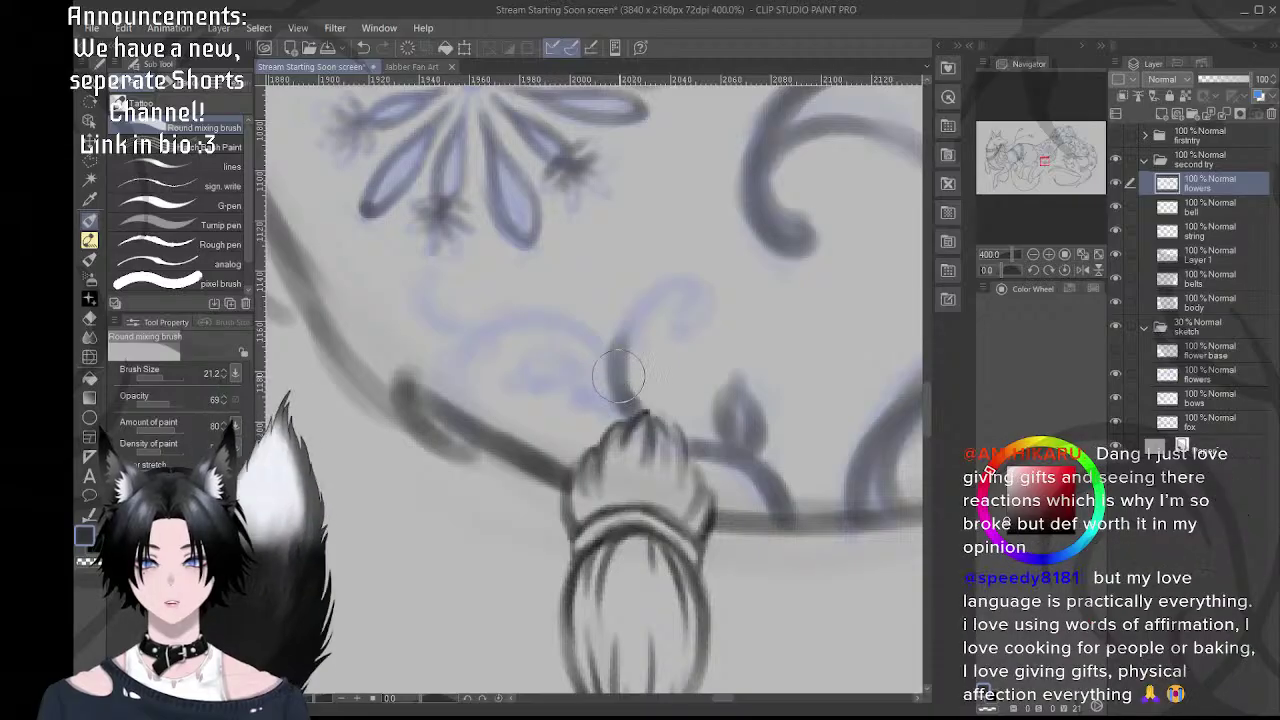
drag(643, 308, 583, 352)
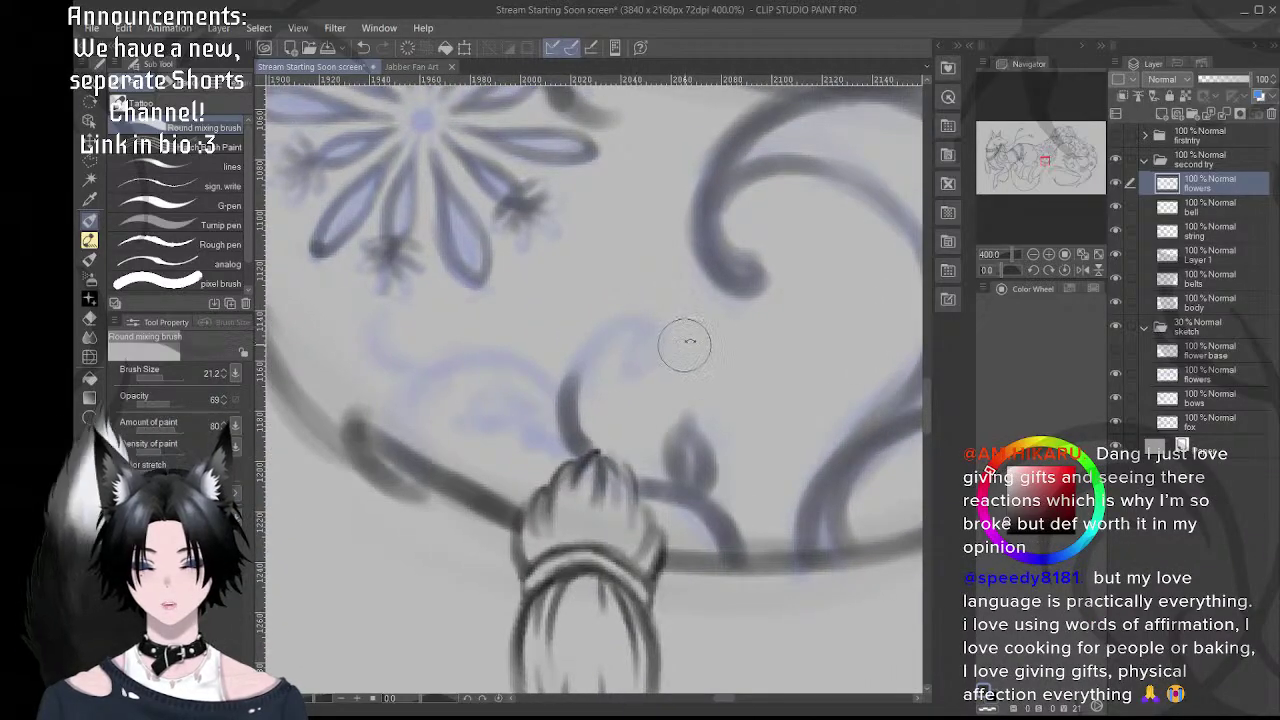
drag(688, 342, 622, 251)
drag(585, 362, 614, 425)
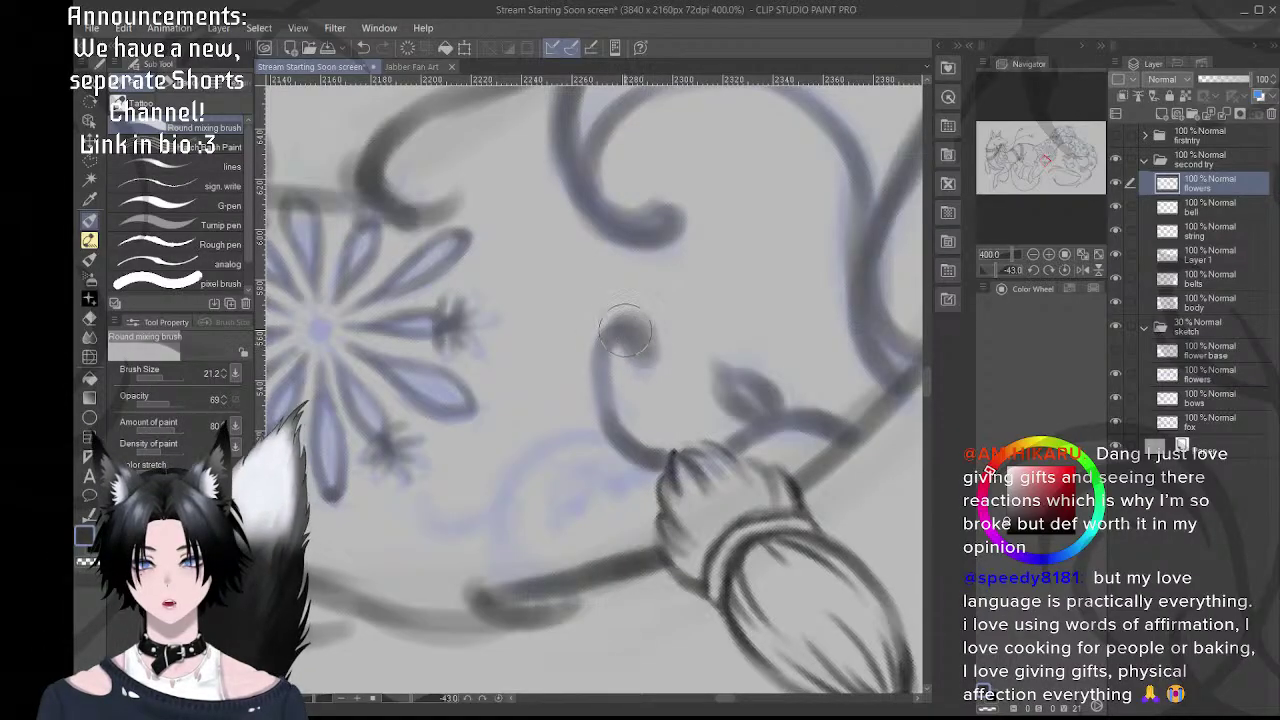
drag(621, 345, 626, 422)
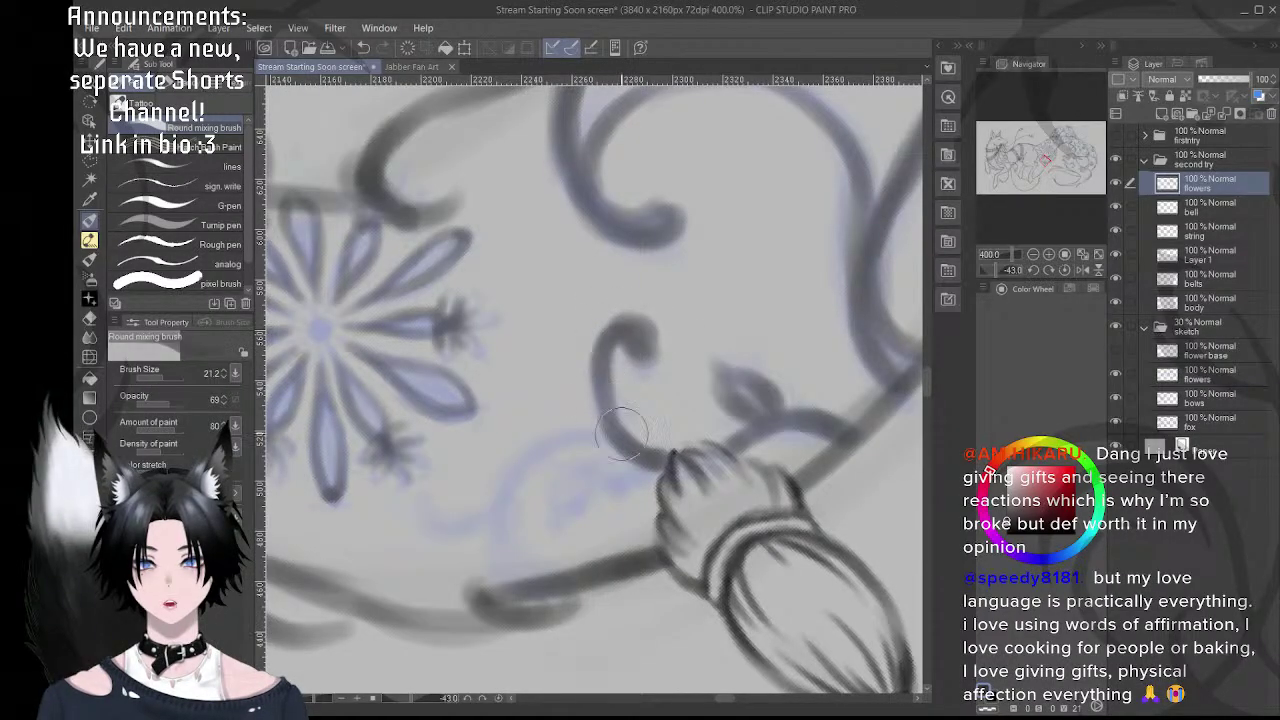
- Ink the small pointed leaf branching off the round-ended curl's stem at the tip of the tassel's tuft
drag(612, 368, 632, 444)
key(shift+space)
mouse_move(652, 336)
mouse_down()
mouse_move(766, 428)
mouse_move(737, 514)
mouse_up()
key(space)
mouse_move(522, 350)
mouse_down()
mouse_move(625, 338)
mouse_move(598, 370)
mouse_move(630, 432)
mouse_move(571, 357)
mouse_move(543, 357)
mouse_move(571, 386)
mouse_move(610, 392)
mouse_move(610, 435)
mouse_move(590, 390)
mouse_move(625, 455)
mouse_move(586, 410)
mouse_move(624, 439)
mouse_up()
key(ctrl+z)
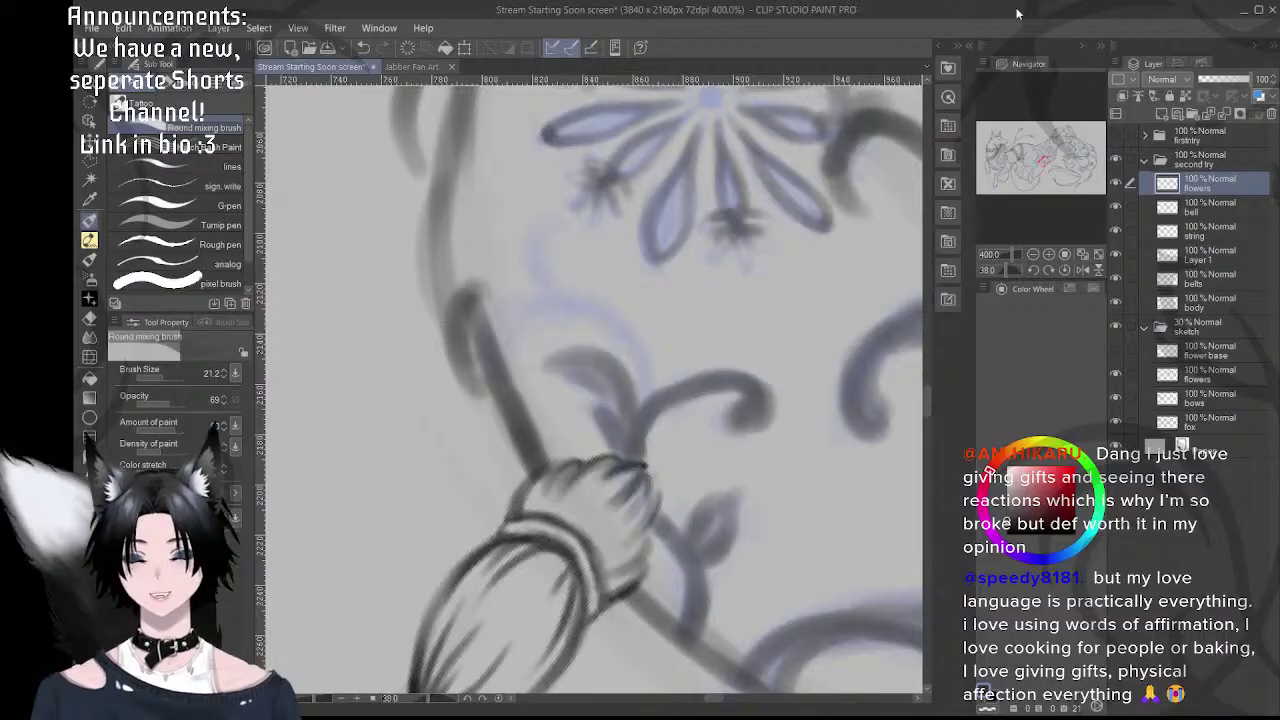
- Ink the arch over the small leaf and its hooked offshoot toward the small flower, and darken the leaf, then straighten the canvas rotation
key(shift+space)
drag(669, 278, 703, 327)
mouse_move(666, 391)
mouse_down()
mouse_move(615, 448)
mouse_move(640, 385)
mouse_move(618, 450)
mouse_move(637, 397)
mouse_move(619, 446)
mouse_move(632, 363)
mouse_move(606, 299)
mouse_move(628, 415)
mouse_move(607, 317)
mouse_move(638, 406)
mouse_move(625, 359)
mouse_move(625, 439)
mouse_move(641, 394)
mouse_up()
mouse_move(618, 312)
mouse_down()
mouse_move(646, 346)
mouse_move(649, 295)
mouse_move(674, 291)
mouse_up()
drag(643, 331, 654, 291)
mouse_move(623, 360)
mouse_down()
mouse_move(625, 318)
mouse_move(643, 359)
mouse_move(668, 281)
mouse_move(602, 352)
mouse_move(634, 352)
mouse_move(569, 332)
mouse_move(553, 348)
mouse_move(613, 353)
mouse_move(583, 333)
mouse_move(622, 349)
mouse_move(551, 371)
mouse_move(618, 343)
mouse_move(561, 362)
mouse_move(643, 368)
mouse_move(575, 347)
mouse_move(626, 377)
mouse_move(614, 347)
mouse_move(664, 407)
mouse_move(623, 346)
mouse_move(661, 442)
mouse_move(658, 380)
mouse_move(641, 461)
mouse_move(664, 418)
mouse_move(651, 490)
mouse_move(612, 512)
mouse_move(655, 476)
mouse_move(605, 513)
mouse_move(616, 484)
mouse_up()
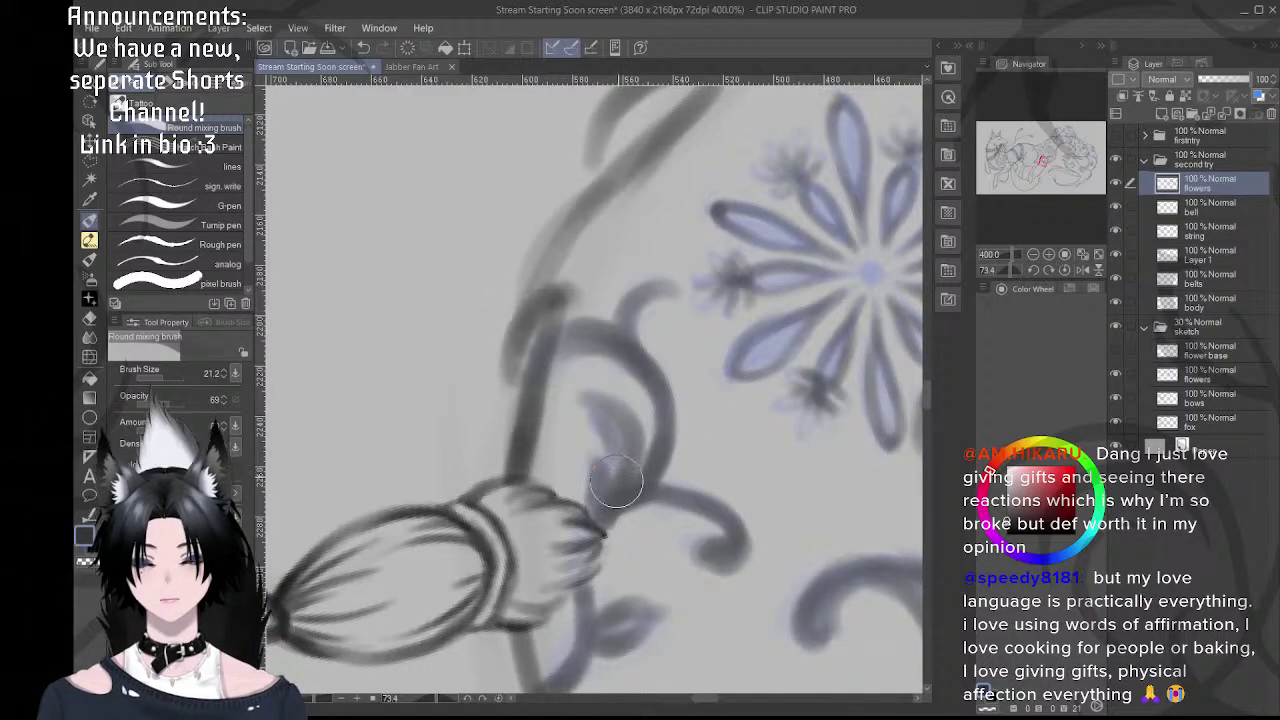
mouse_move(626, 355)
mouse_down()
mouse_move(688, 481)
mouse_move(671, 492)
mouse_up()
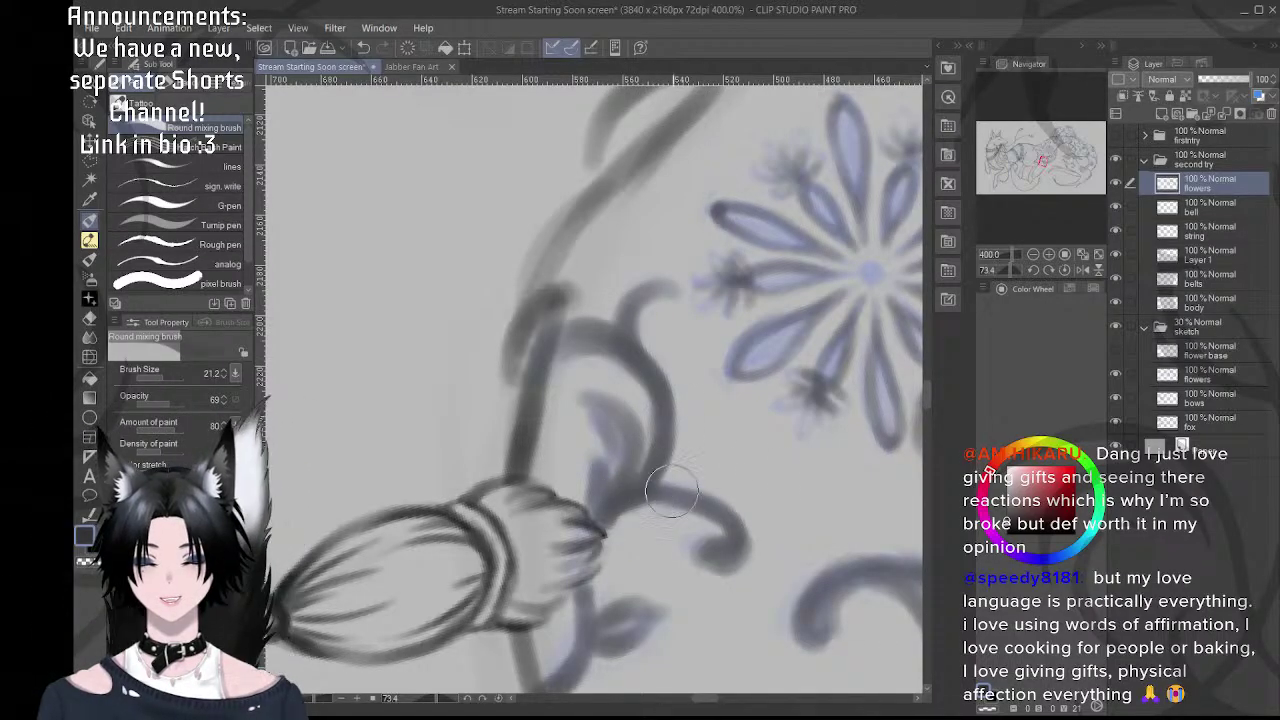
click(1065, 270)
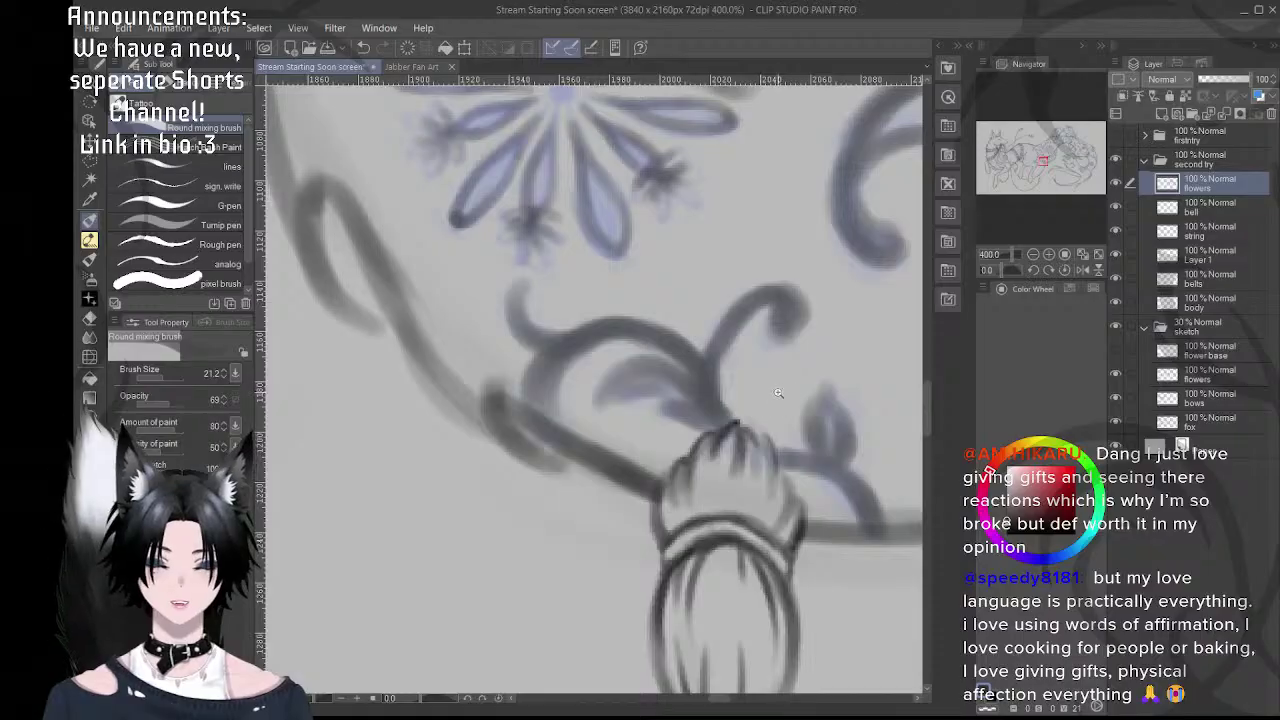
- Ink the barbed, round-ended stem hanging from the tail's edge line beside the small flower
drag(752, 390, 676, 446)
drag(796, 389, 708, 431)
scroll(707, 430, up, 5)
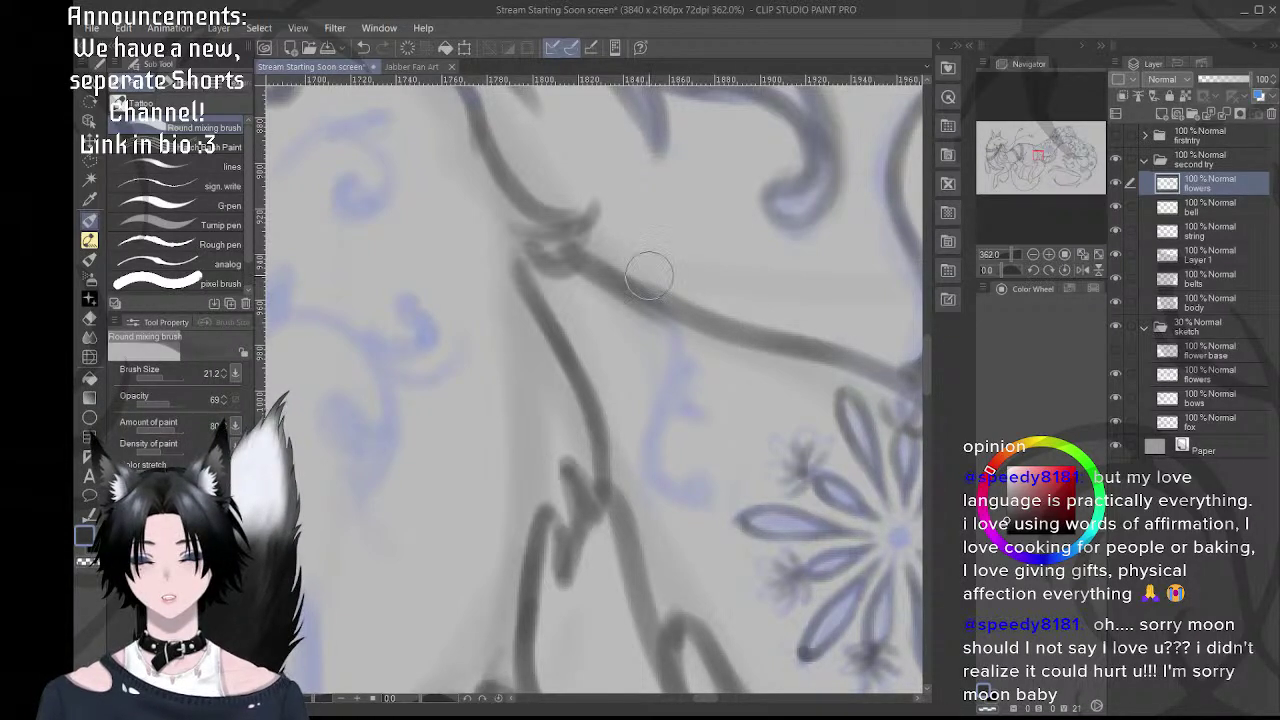
drag(670, 326, 605, 286)
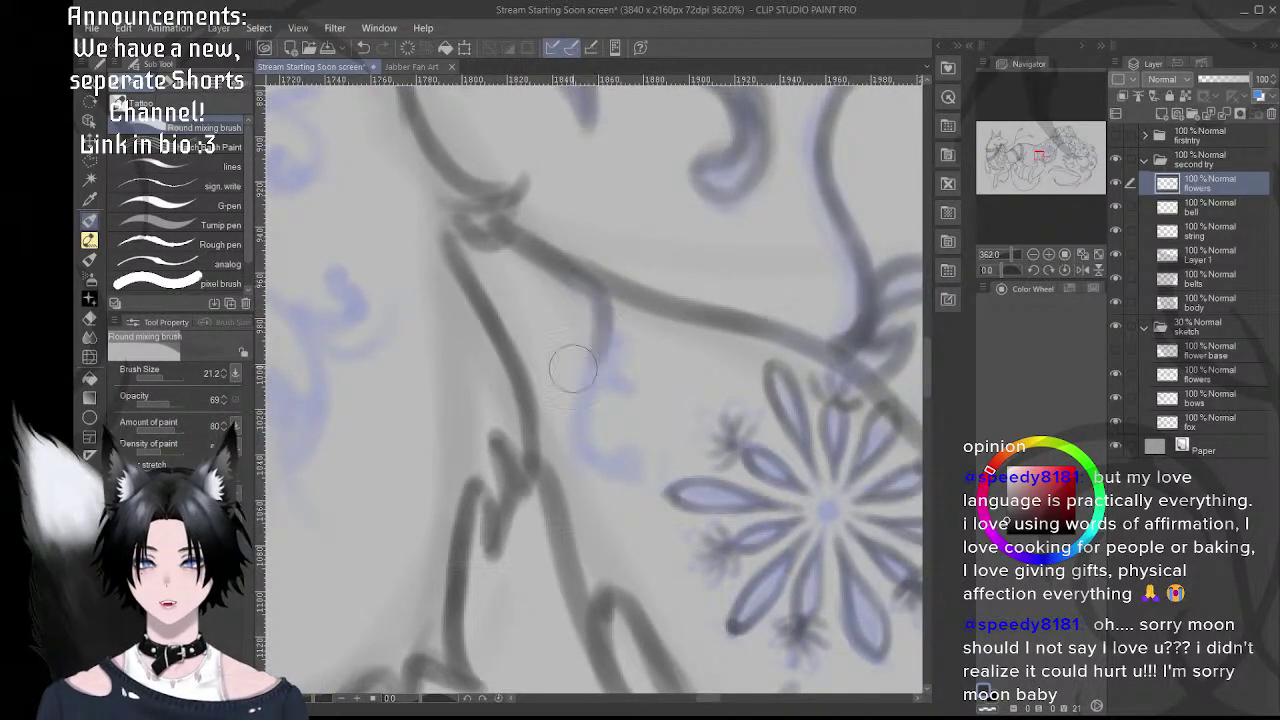
mouse_move(573, 370)
mouse_down()
mouse_move(602, 314)
mouse_move(579, 416)
mouse_move(624, 476)
mouse_move(617, 448)
mouse_move(631, 456)
mouse_move(592, 463)
mouse_move(600, 417)
mouse_move(606, 468)
mouse_move(584, 414)
mouse_move(594, 469)
mouse_move(630, 457)
mouse_move(623, 467)
mouse_move(587, 373)
mouse_move(594, 438)
mouse_move(584, 395)
mouse_move(608, 322)
mouse_move(631, 348)
mouse_move(635, 375)
mouse_move(621, 378)
mouse_move(643, 391)
mouse_move(601, 352)
mouse_move(624, 390)
mouse_move(614, 333)
mouse_move(603, 346)
mouse_move(619, 362)
mouse_move(598, 360)
mouse_move(644, 384)
mouse_move(614, 367)
mouse_move(613, 347)
mouse_move(628, 377)
mouse_move(601, 295)
mouse_up()
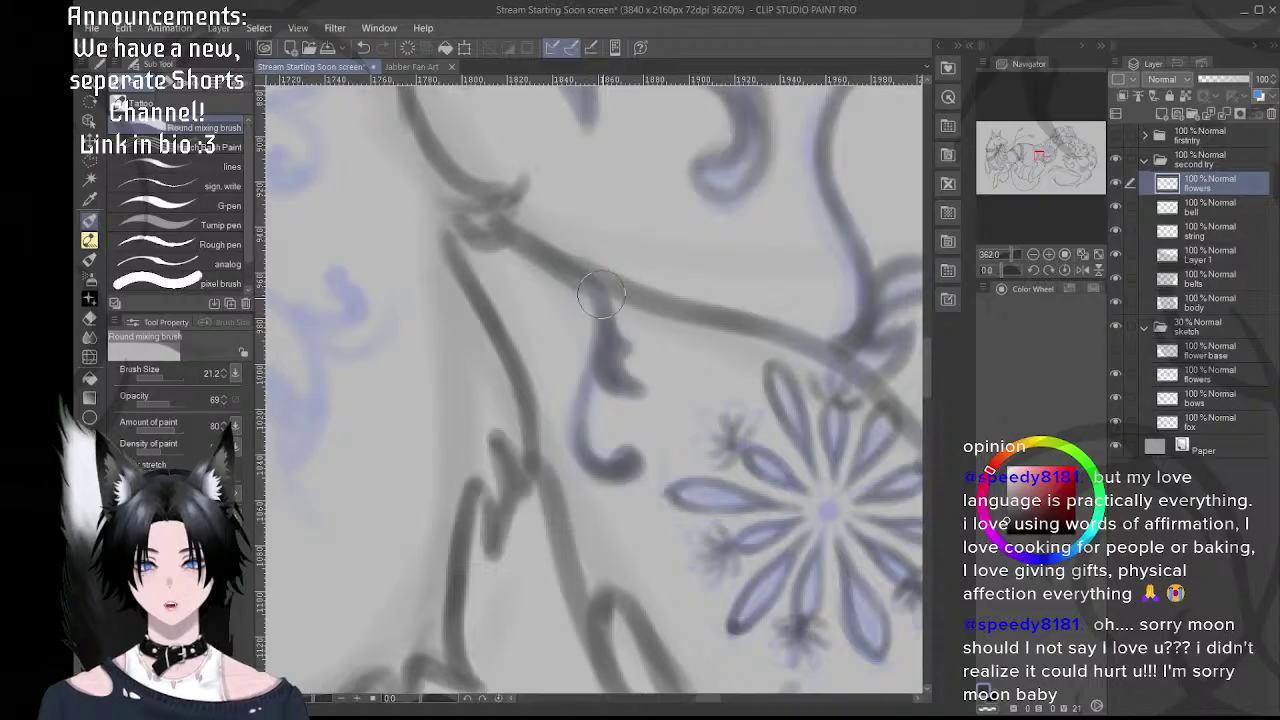
drag(607, 352, 589, 373)
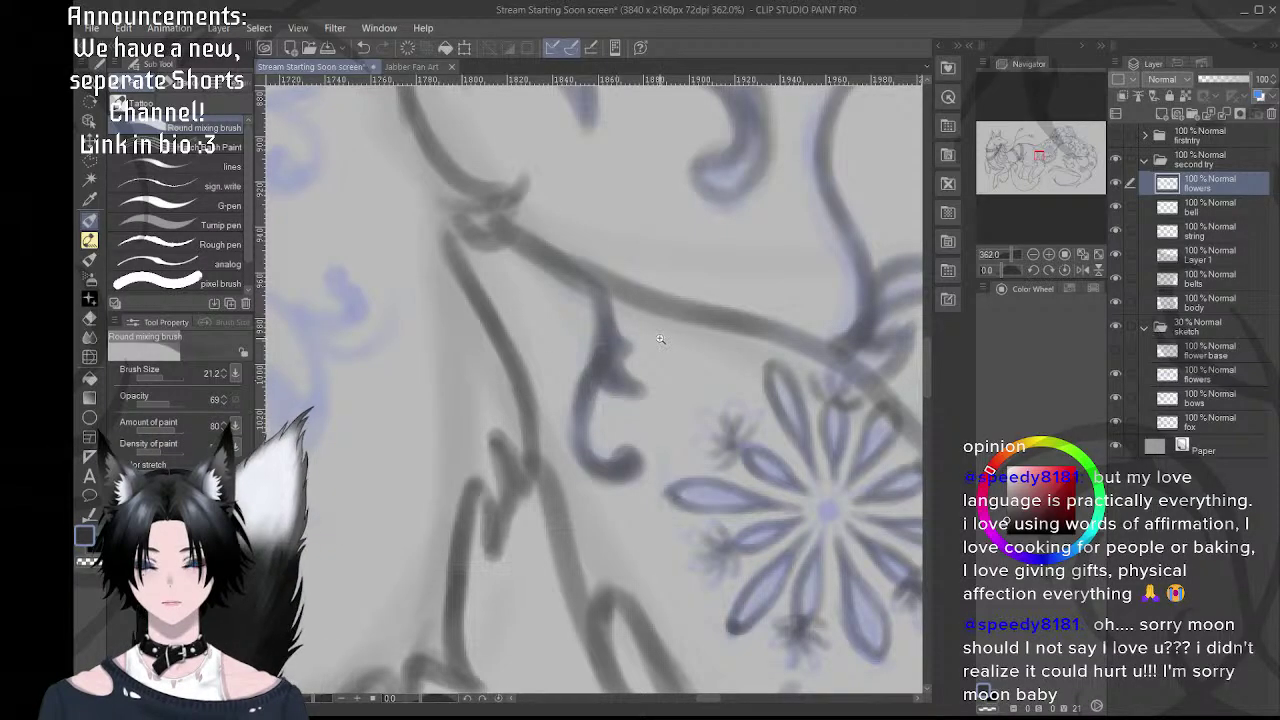
- Go over the tail's edge line directly above the small flower to darken it
drag(660, 339, 560, 339)
drag(729, 328, 617, 415)
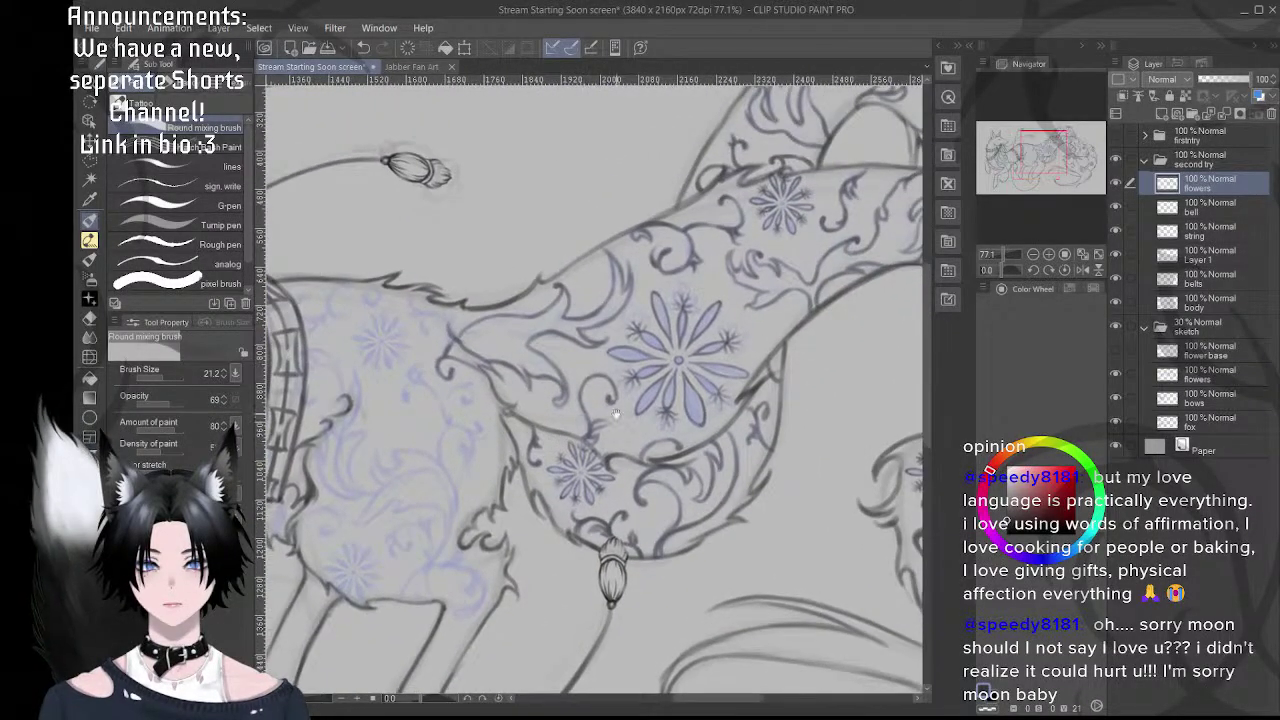
mouse_move(744, 362)
mouse_down()
mouse_move(604, 391)
mouse_move(626, 371)
mouse_move(580, 366)
mouse_move(677, 342)
mouse_up()
scroll(493, 441, up, 8)
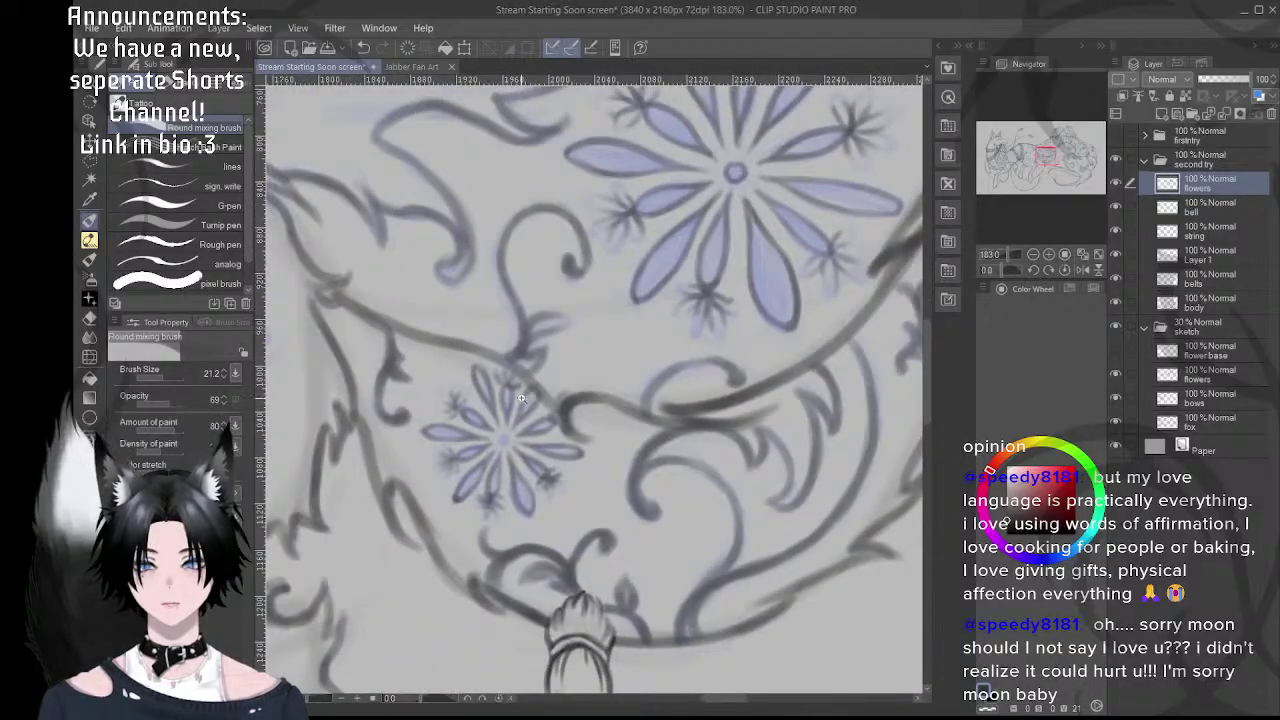
mouse_move(490, 346)
mouse_down()
mouse_move(564, 406)
mouse_move(580, 444)
mouse_up()
drag(453, 326, 574, 400)
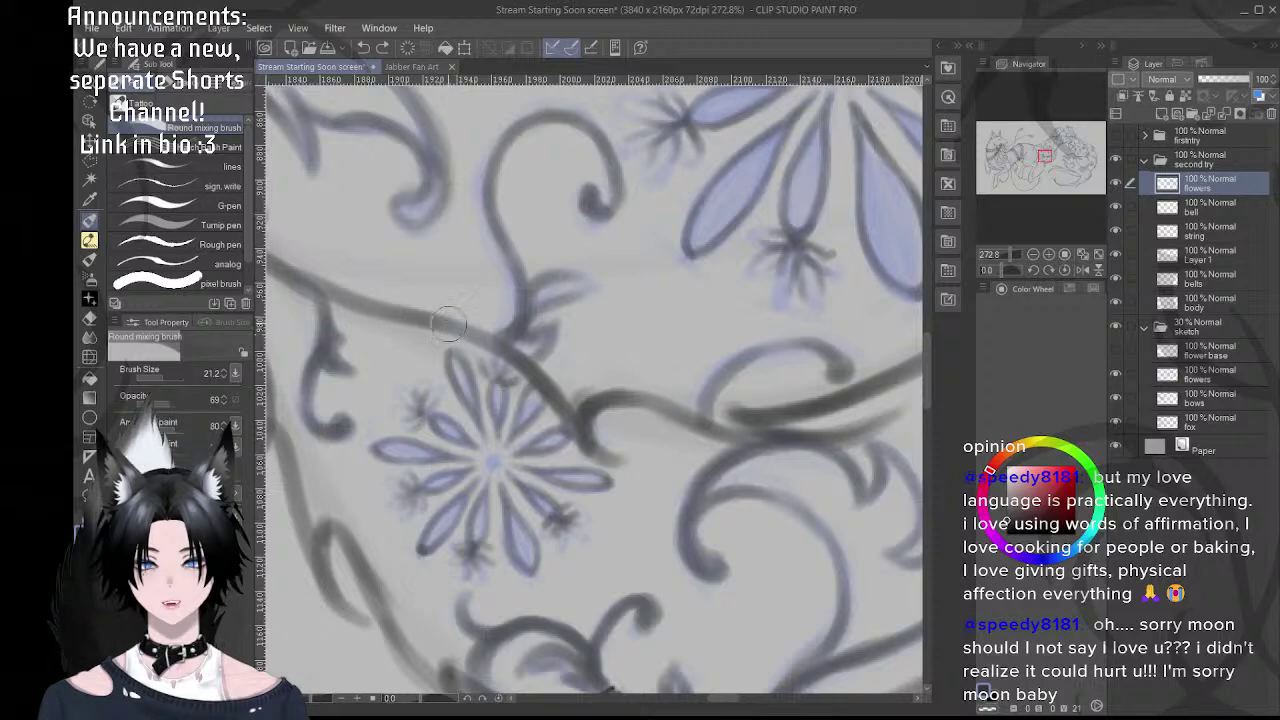
drag(449, 321, 525, 351)
drag(452, 320, 538, 373)
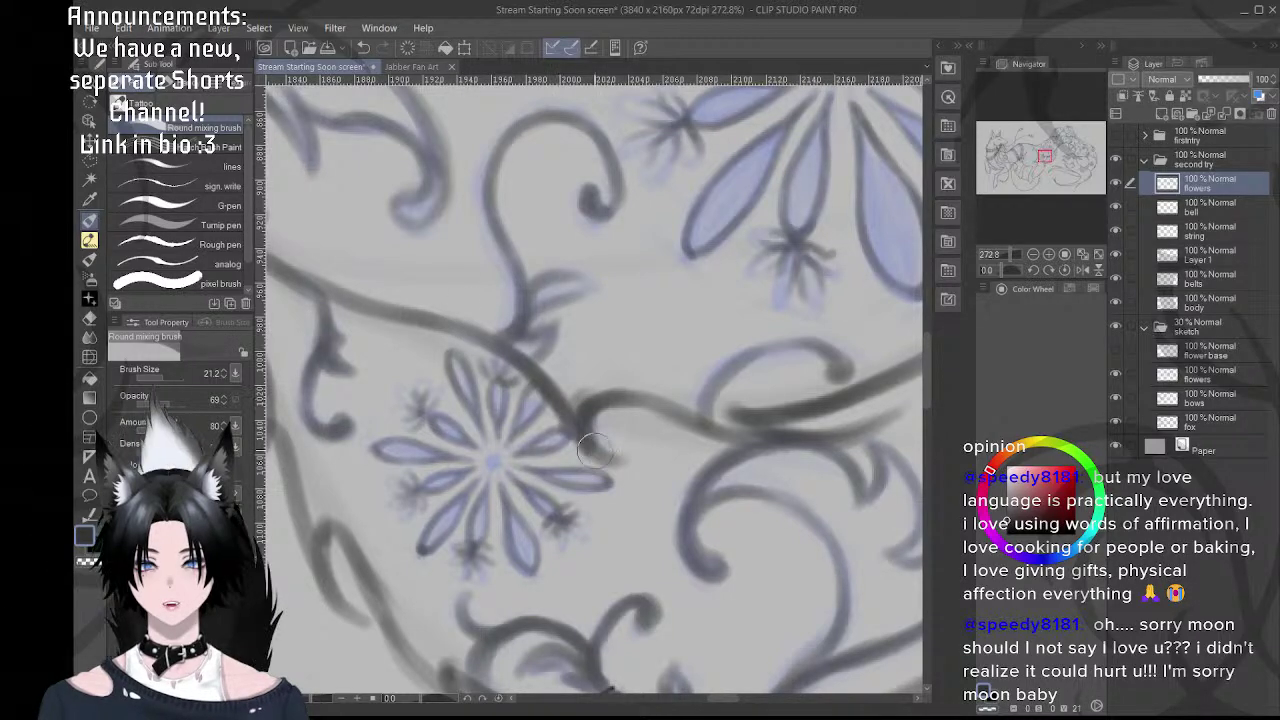
- Ink the two hooked tips of the large scroll leaf in the middle of the fox's hindquarters
scroll(600, 405, down, 5)
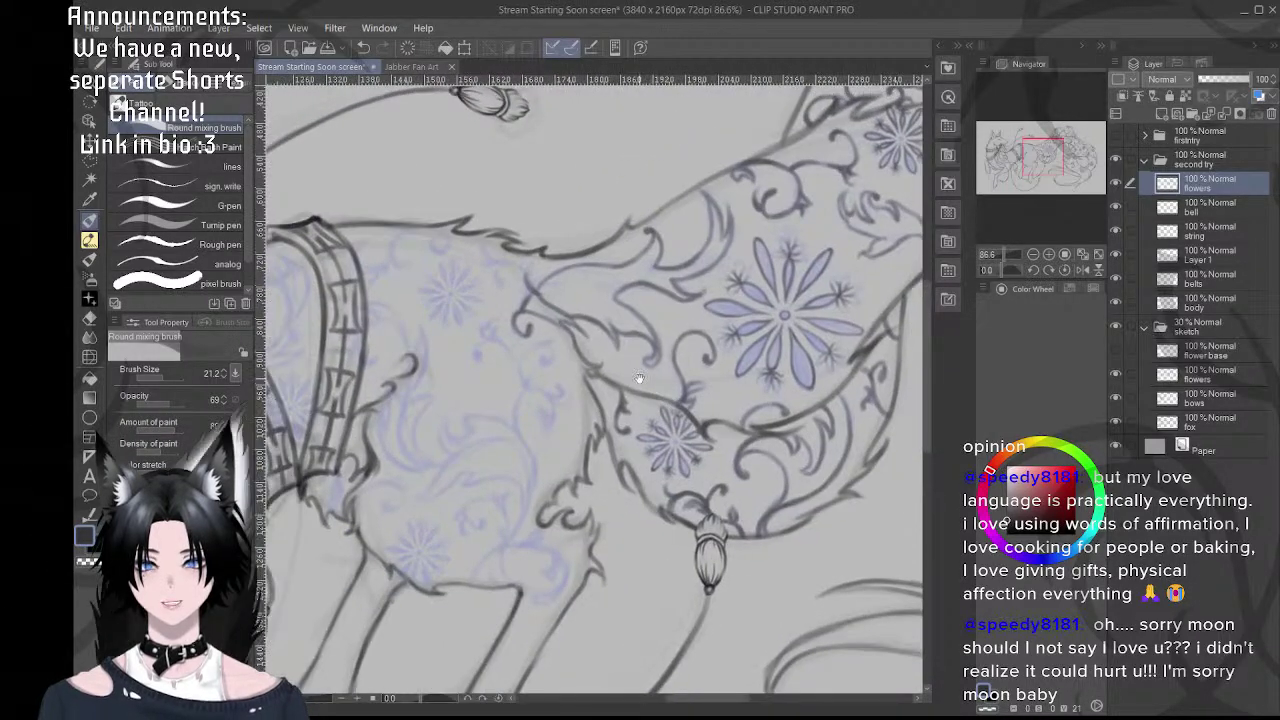
drag(705, 386, 589, 468)
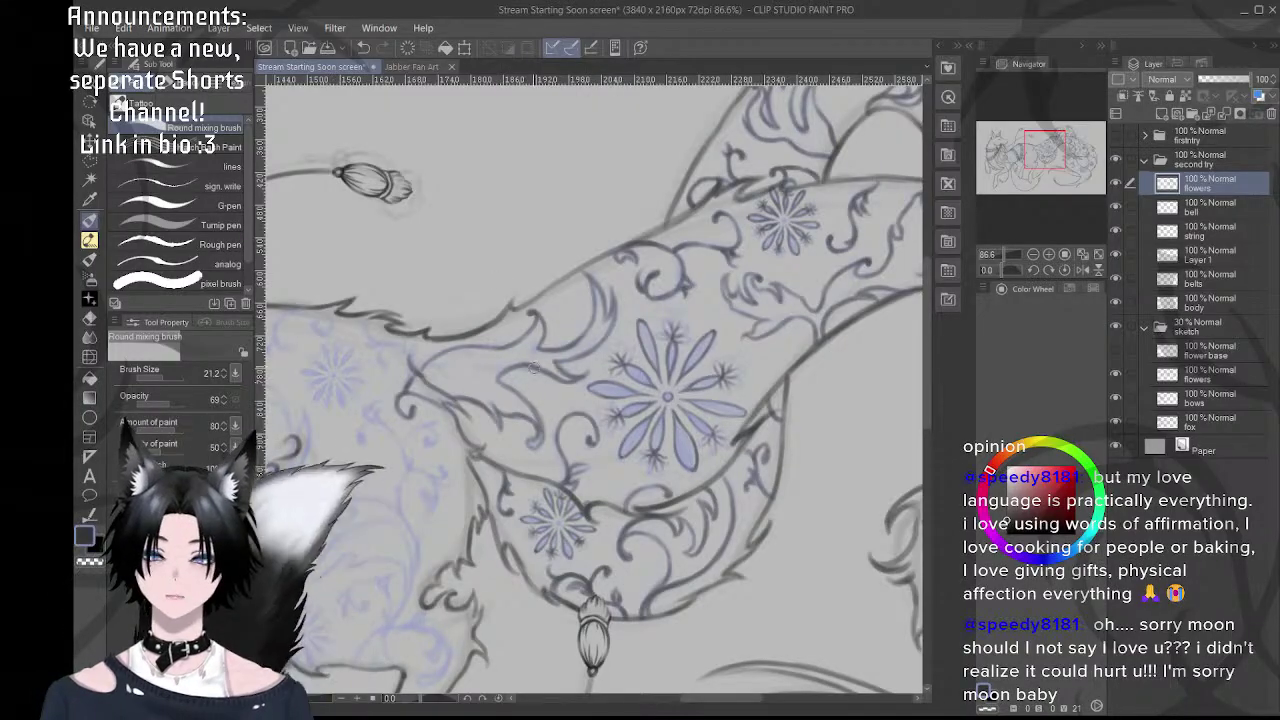
scroll(727, 363, down, 6)
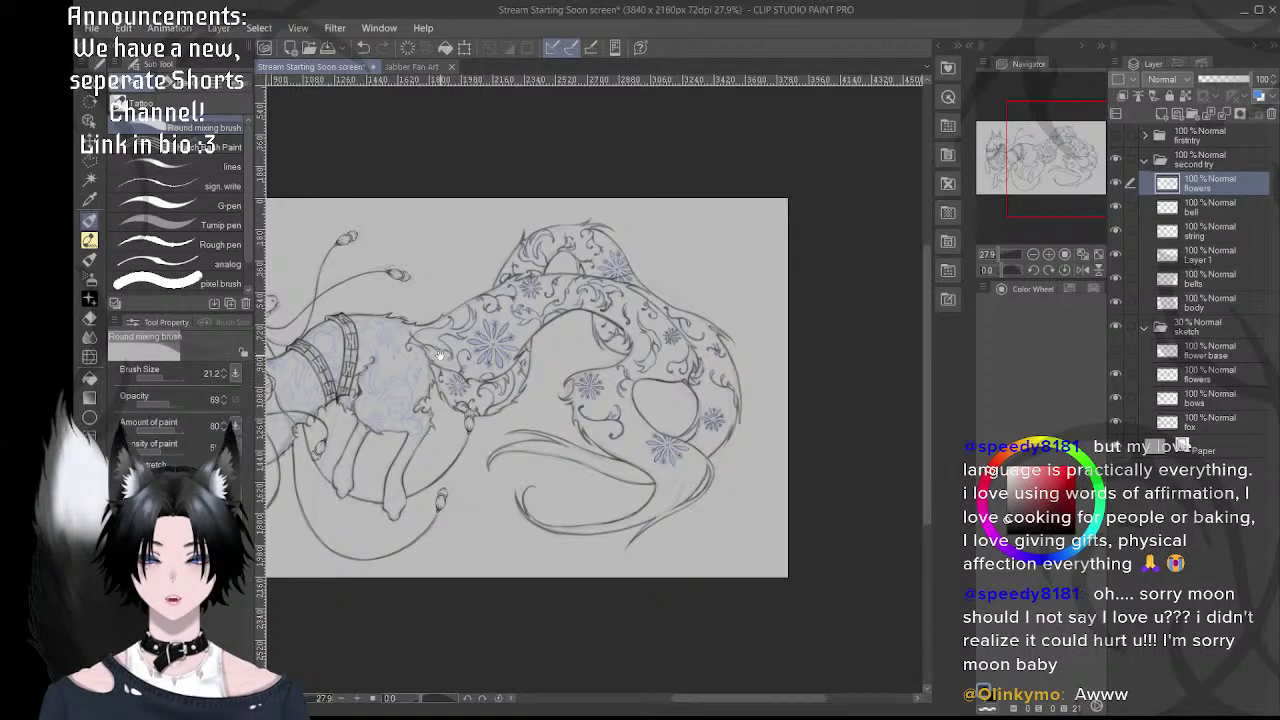
scroll(440, 355, up, 6)
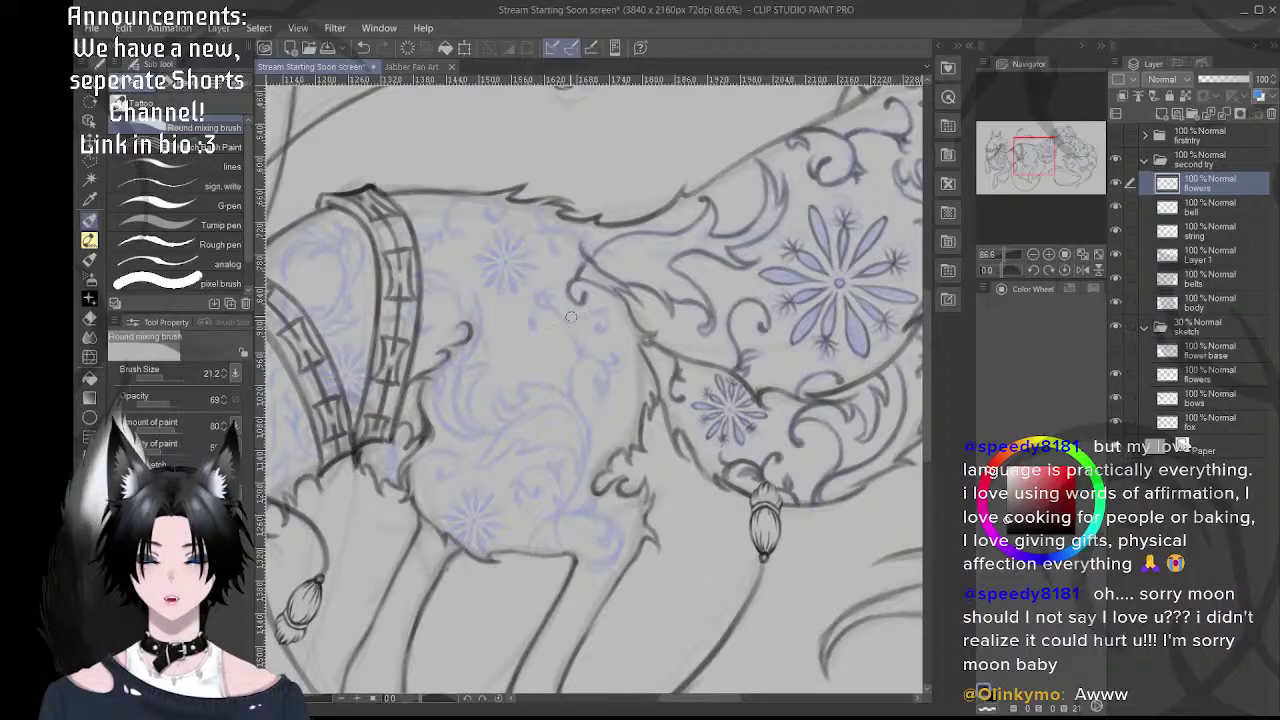
scroll(553, 405, up, 3)
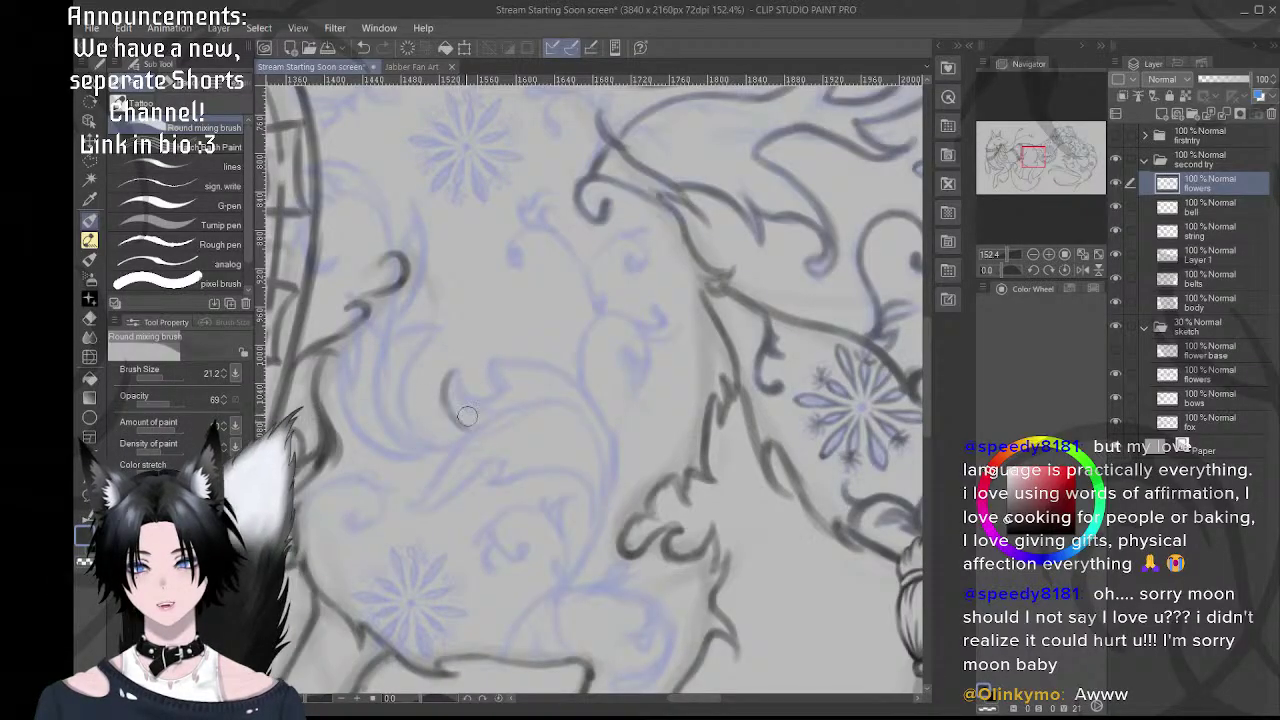
drag(453, 368, 478, 422)
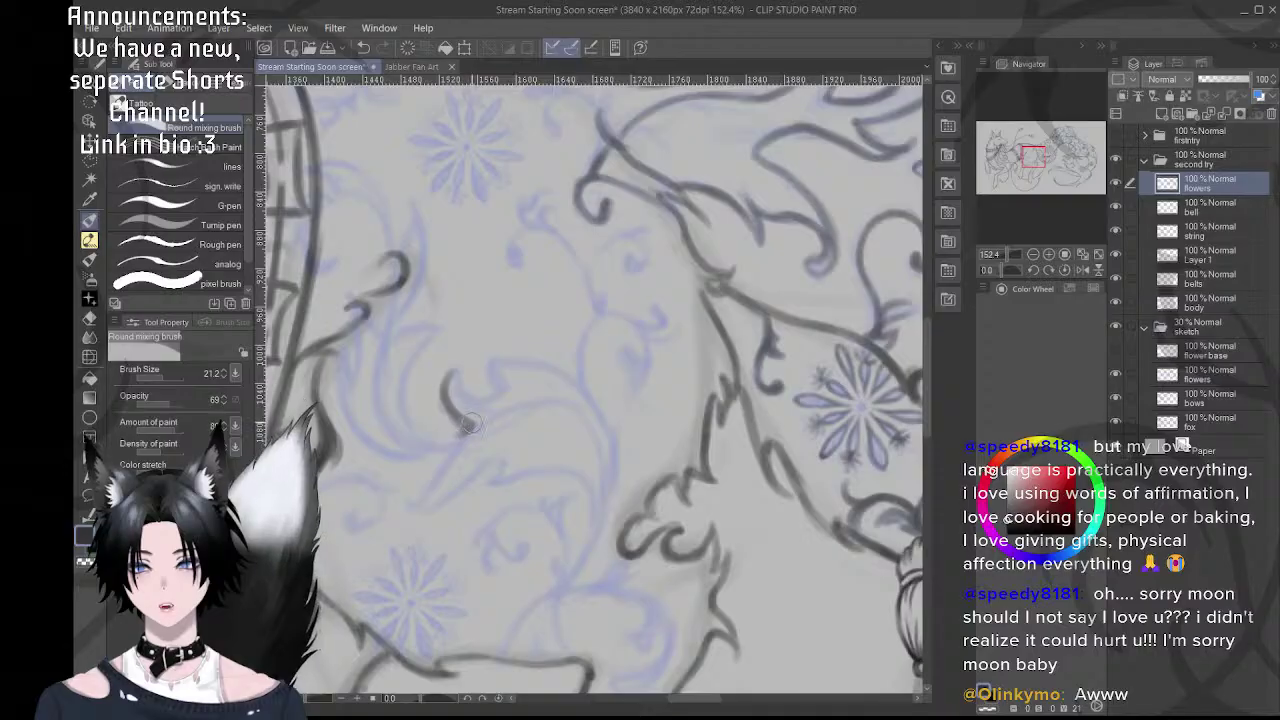
drag(442, 446, 468, 429)
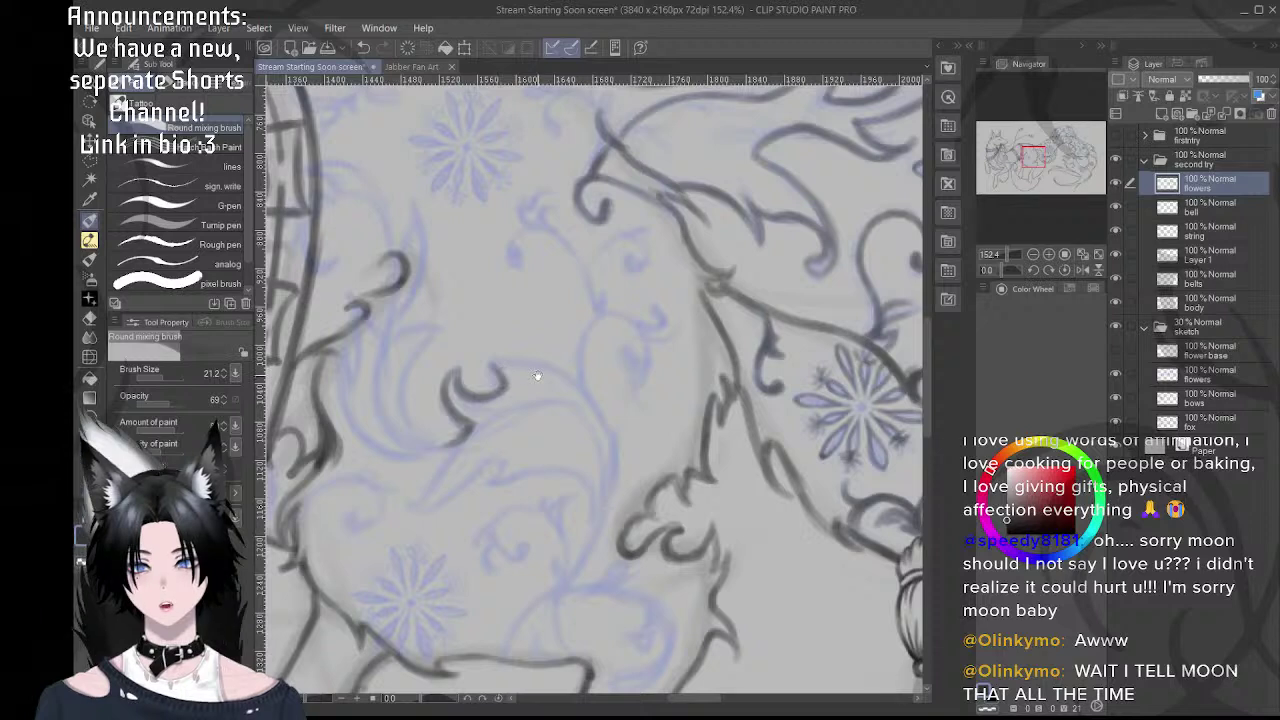
drag(537, 376, 495, 382)
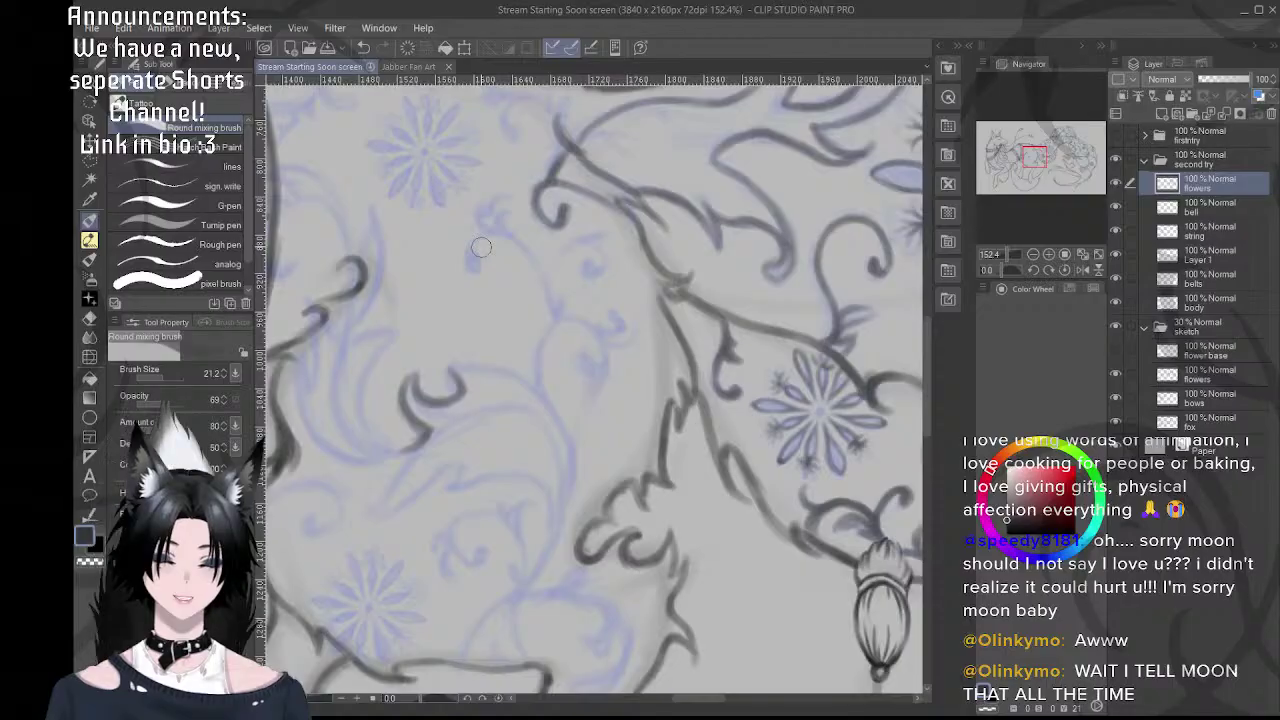
- Ink the scroll leaf's long outer curve from its hooked tips around and down to the lower stem junction
click(481, 247)
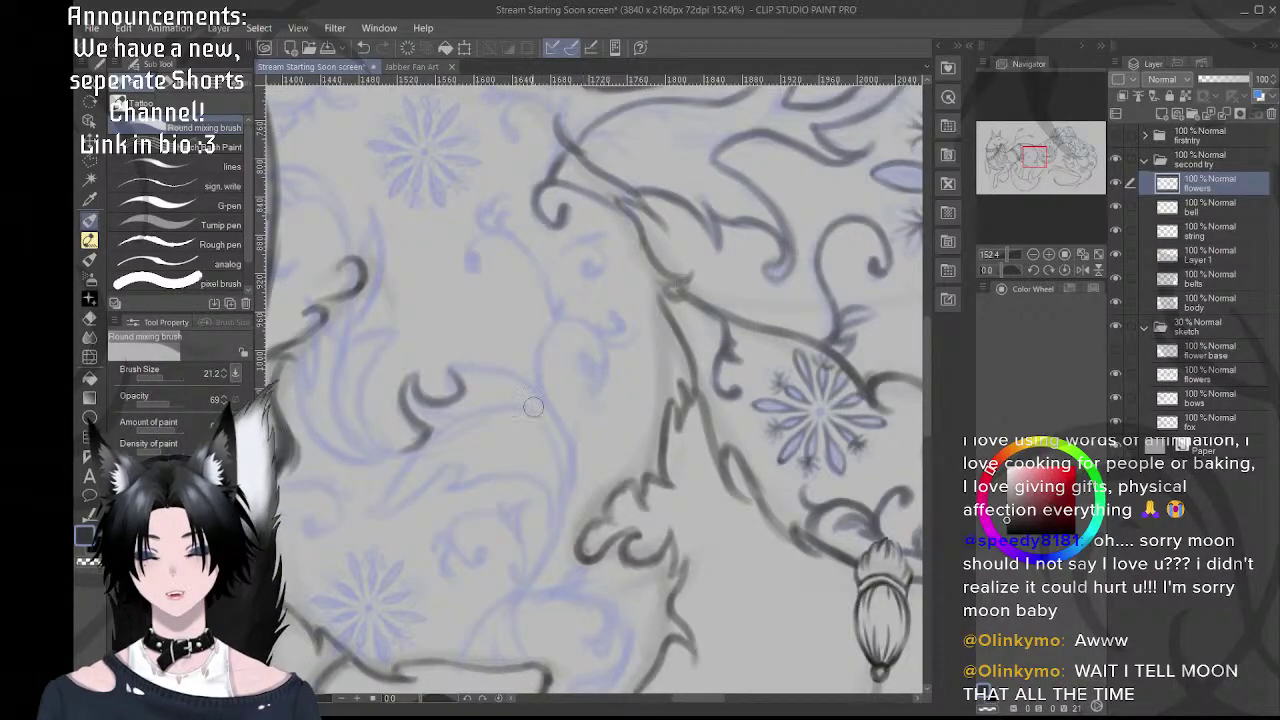
drag(516, 410, 578, 402)
scroll(560, 370, up, 1)
scroll(540, 355, up, 1)
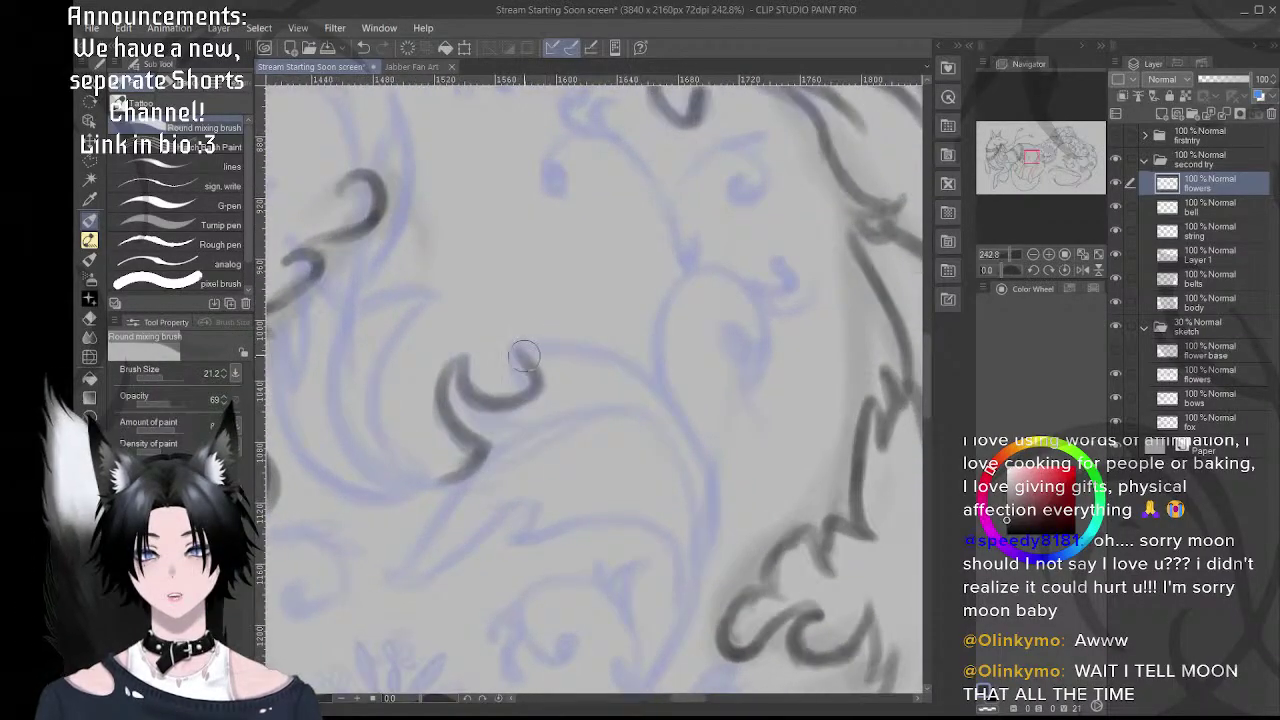
mouse_move(516, 351)
mouse_down()
mouse_move(560, 355)
mouse_move(521, 356)
mouse_move(616, 361)
mouse_move(542, 351)
mouse_move(626, 370)
mouse_move(572, 347)
mouse_move(651, 391)
mouse_move(598, 394)
mouse_move(535, 345)
mouse_move(577, 428)
mouse_move(549, 329)
mouse_up()
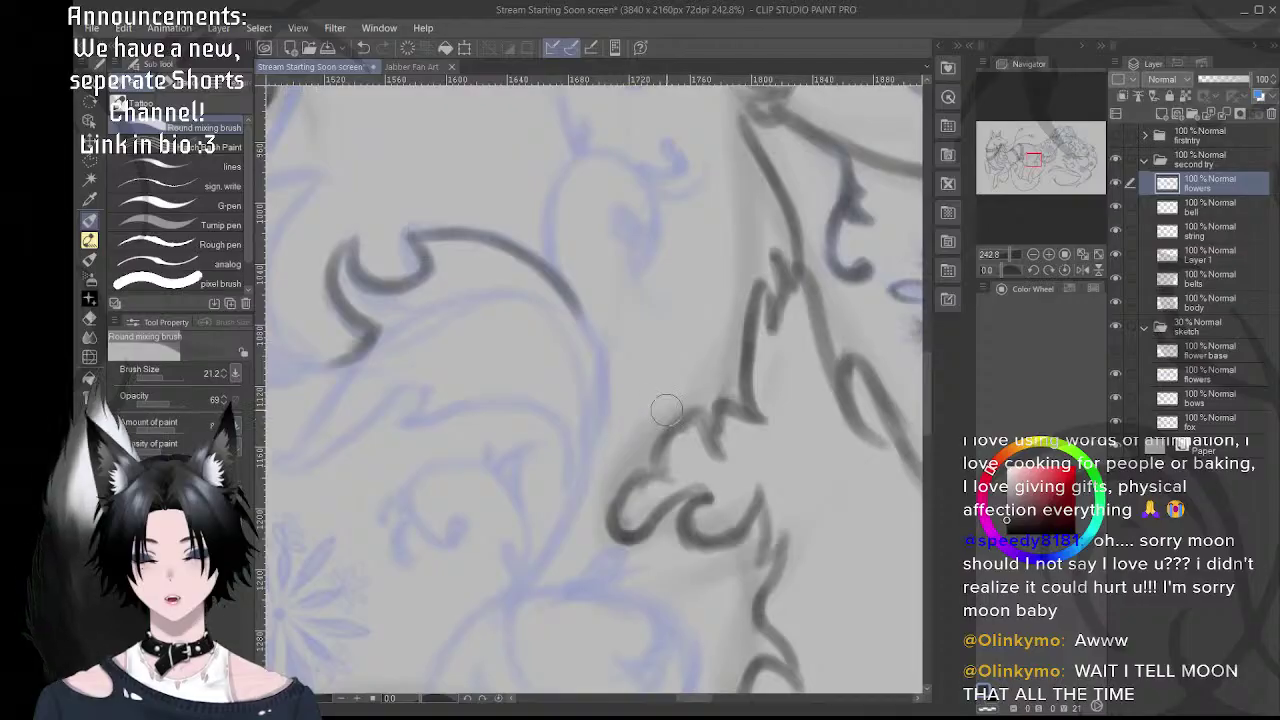
scroll(653, 339, down, 5)
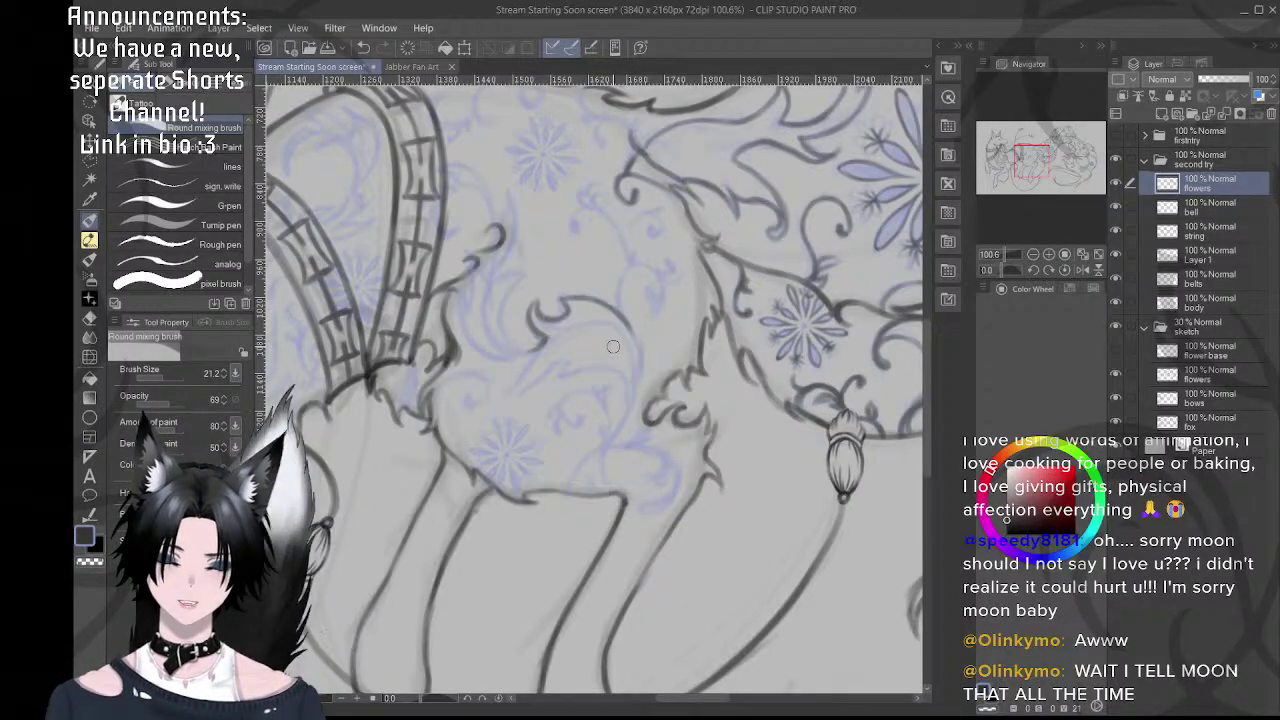
scroll(700, 390, up, 2)
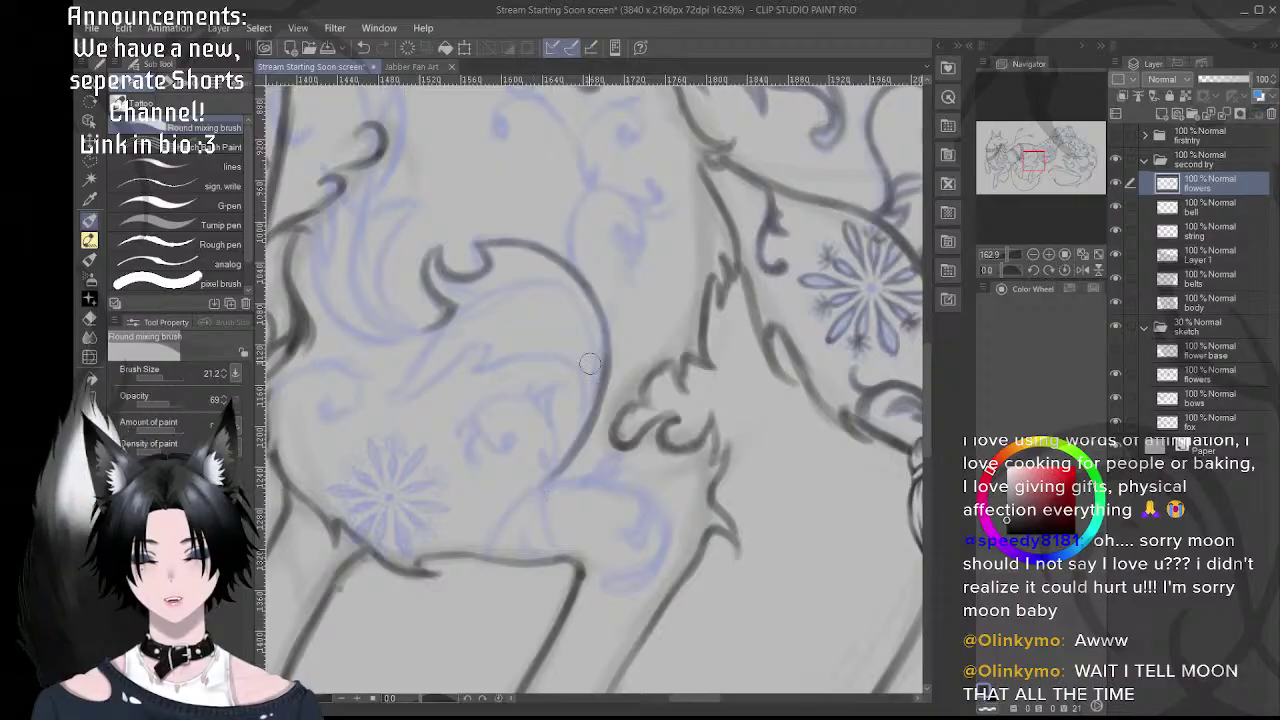
mouse_move(568, 296)
mouse_down()
mouse_move(591, 317)
mouse_move(594, 359)
mouse_up()
- Ink the round-ended curl rising from the scroll leaf's outer curve toward the tail base
drag(611, 290, 589, 354)
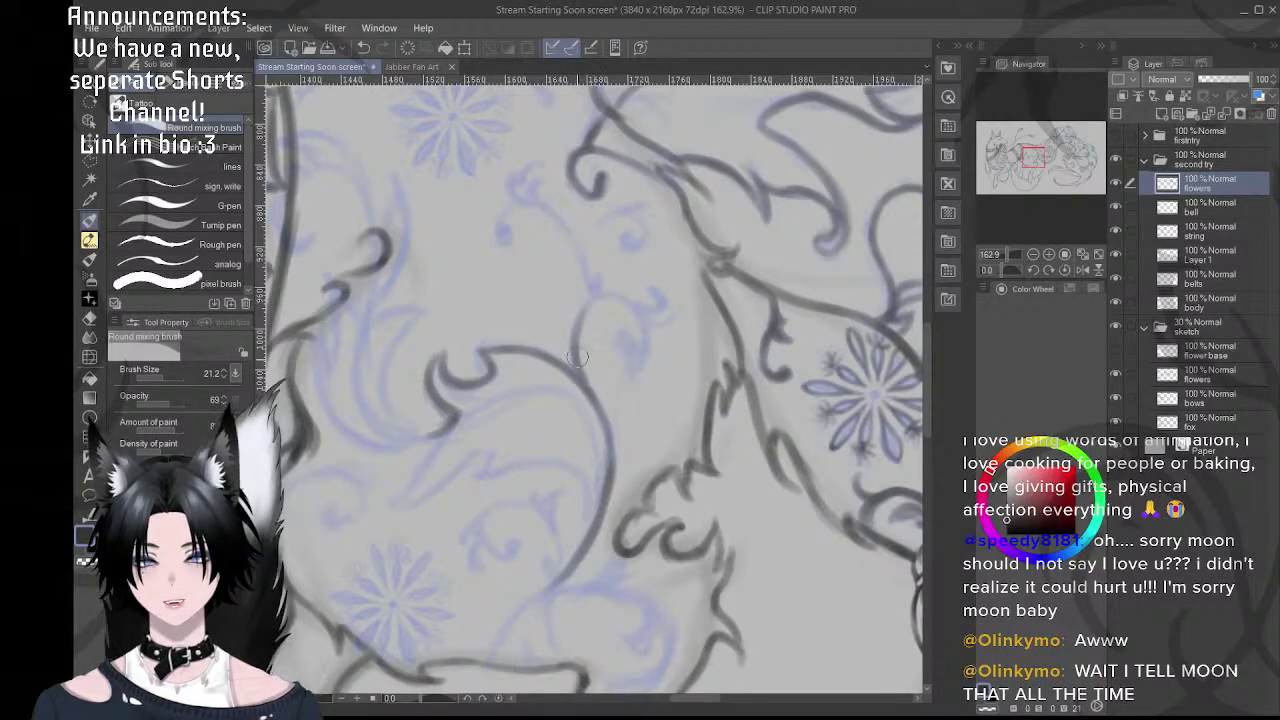
mouse_move(589, 322)
mouse_down()
mouse_move(614, 295)
mouse_move(645, 328)
mouse_move(588, 302)
mouse_move(625, 302)
mouse_move(604, 298)
mouse_move(633, 329)
mouse_move(639, 311)
mouse_move(625, 340)
mouse_up()
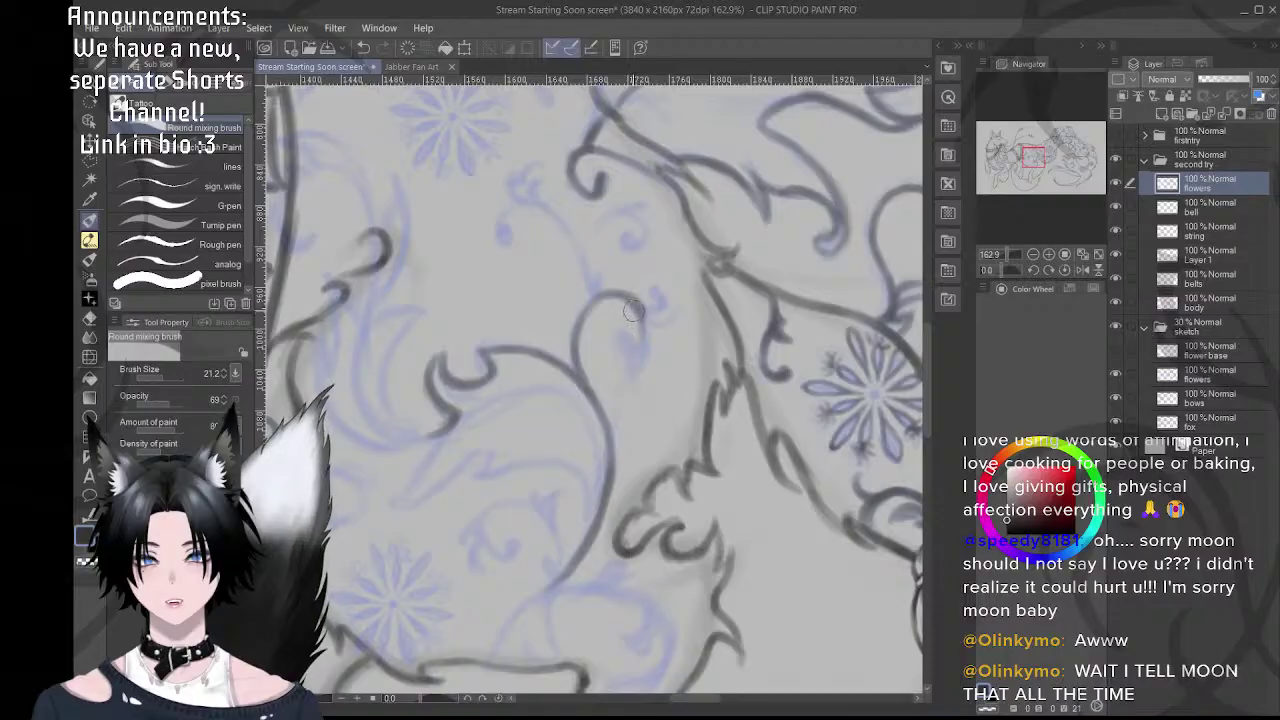
key(ctrl+z)
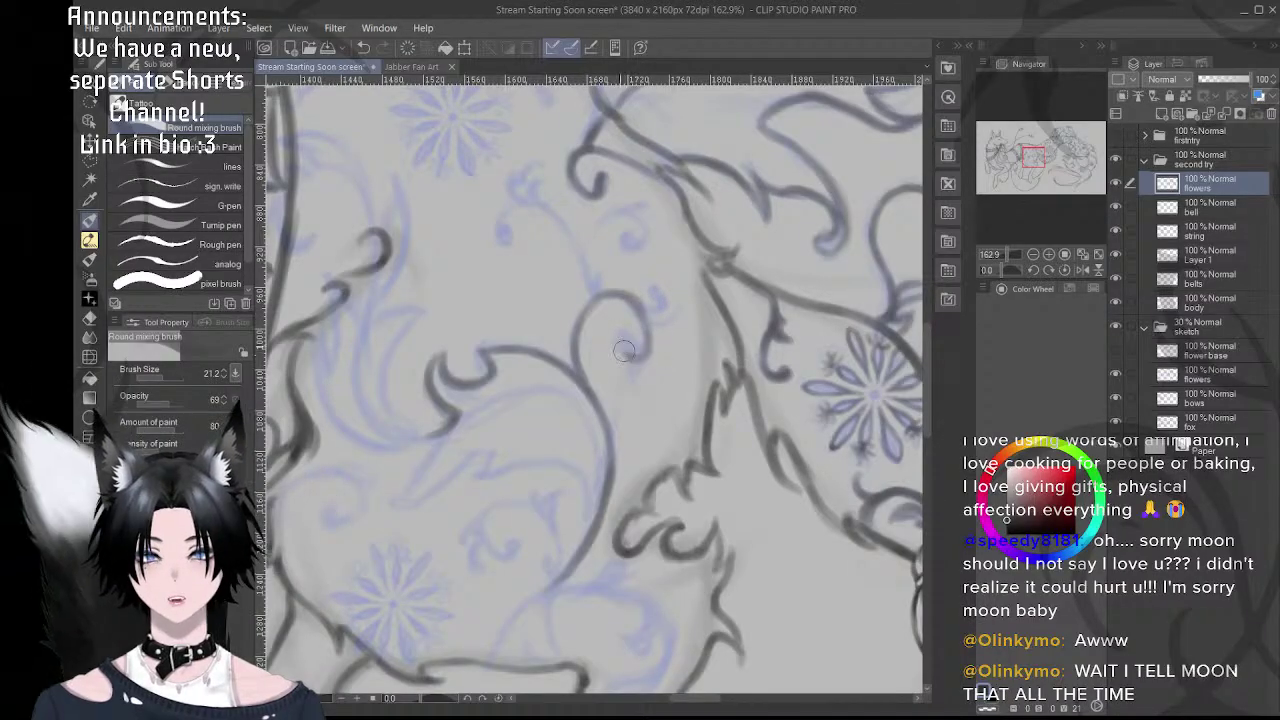
drag(626, 354, 635, 356)
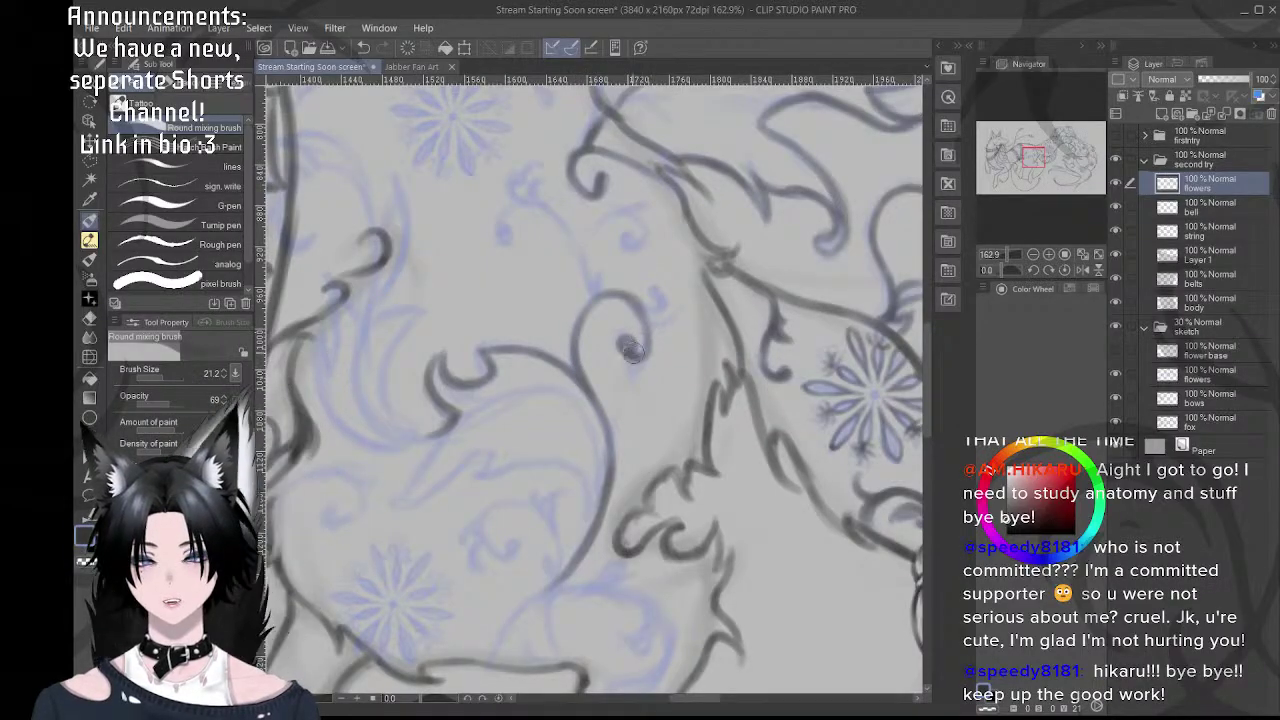
- Ink the pointed tip below the curl's round end and the small forked offshoot on its outer side
drag(613, 253, 633, 339)
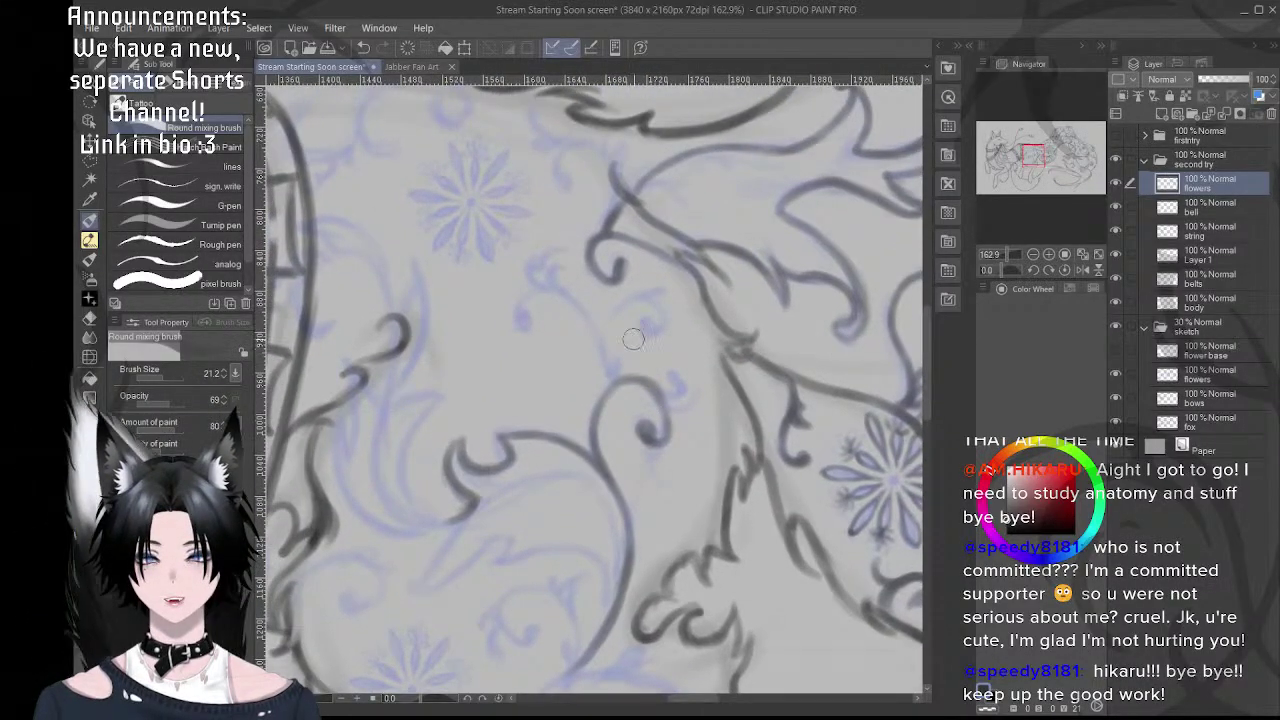
scroll(660, 394, up, 4)
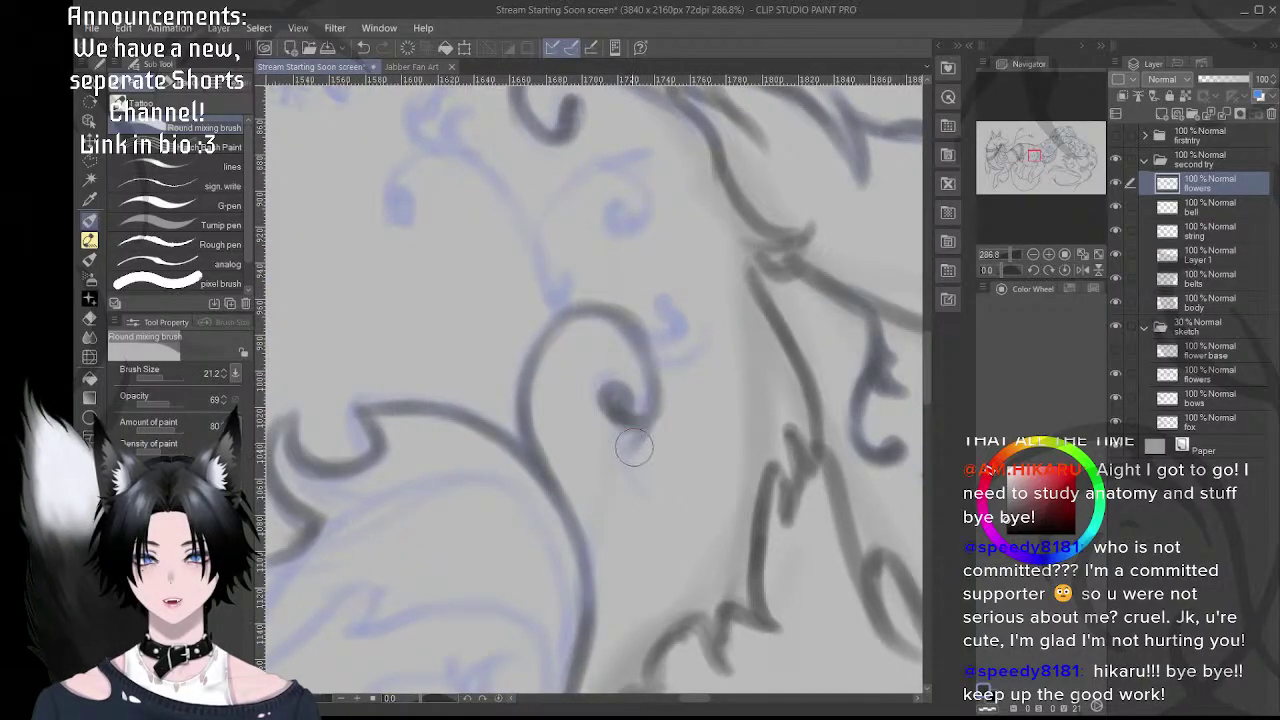
mouse_move(627, 443)
mouse_down()
mouse_move(628, 458)
mouse_move(617, 440)
mouse_move(649, 471)
mouse_move(635, 447)
mouse_move(604, 470)
mouse_up()
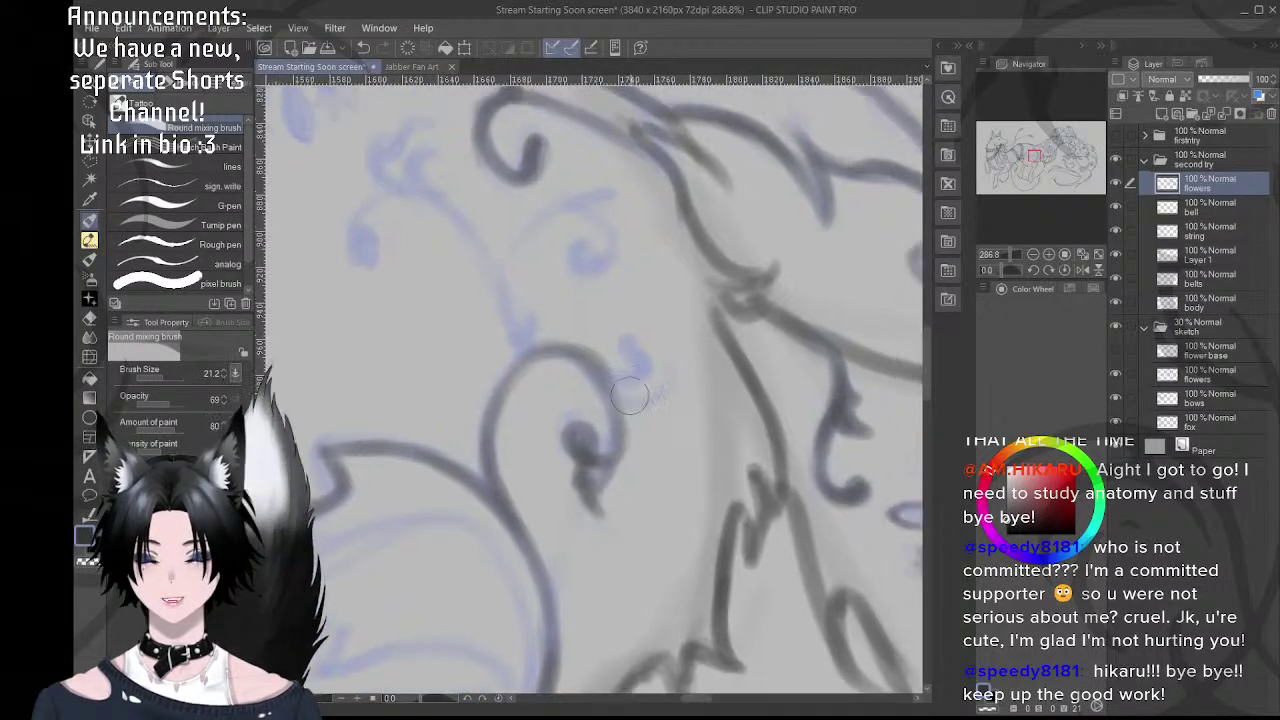
mouse_move(604, 378)
mouse_down()
mouse_move(634, 338)
mouse_move(624, 348)
mouse_move(642, 396)
mouse_move(613, 395)
mouse_move(669, 385)
mouse_up()
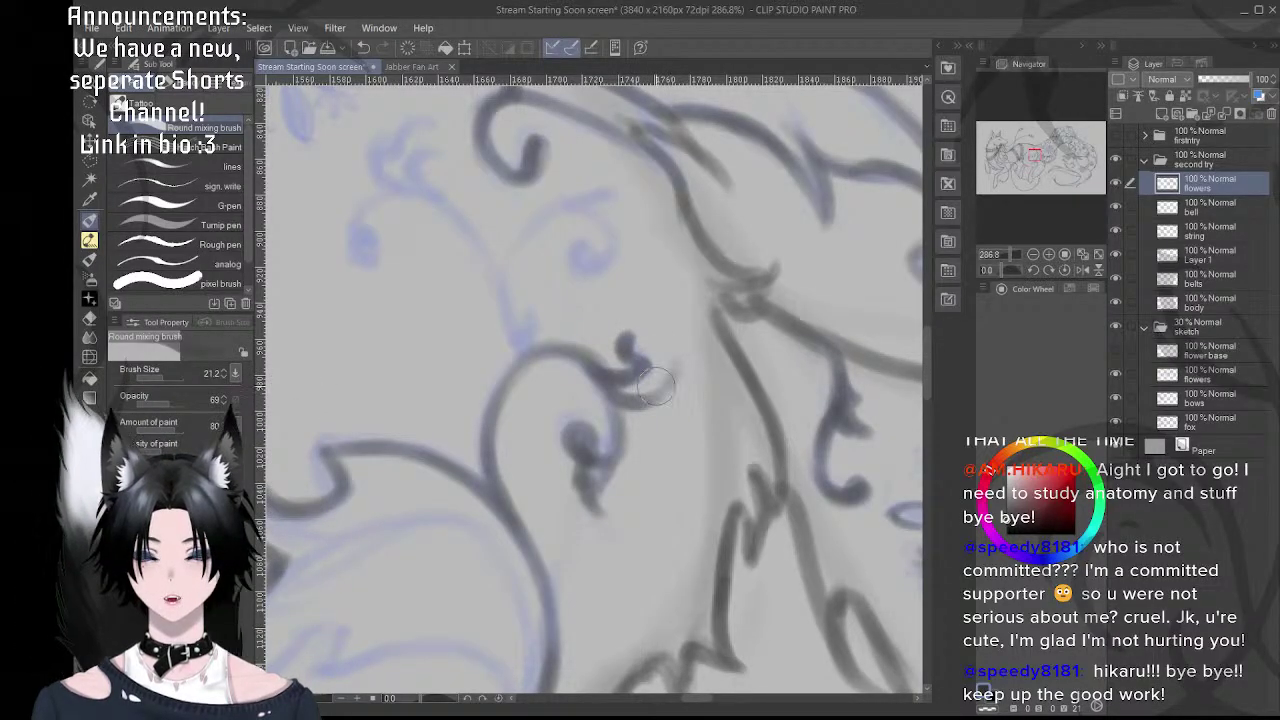
drag(592, 363, 669, 437)
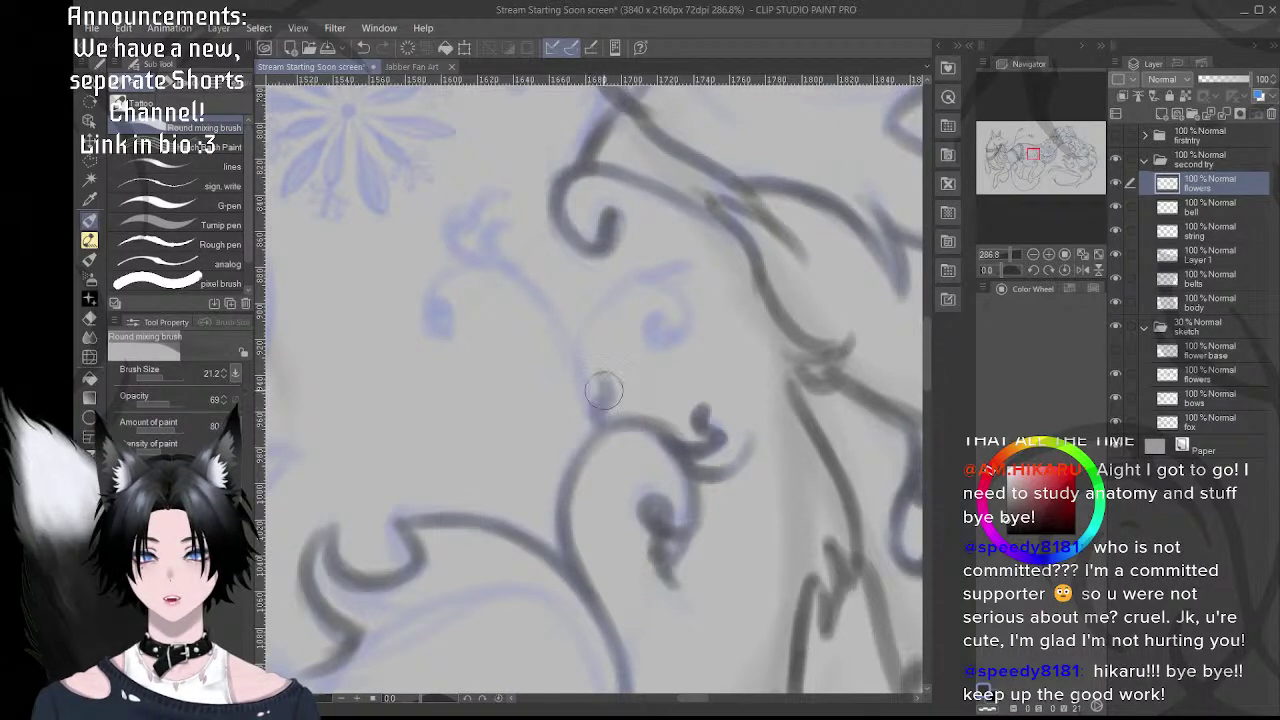
- Ink the smaller round-ended curl with a spur at its base, branching upward from the top of the larger curl
mouse_move(590, 381)
mouse_down()
mouse_move(614, 396)
mouse_move(637, 320)
mouse_move(663, 302)
mouse_up()
mouse_move(603, 372)
mouse_down()
mouse_move(644, 297)
mouse_move(643, 327)
mouse_move(615, 340)
mouse_move(653, 294)
mouse_move(657, 309)
mouse_move(649, 301)
mouse_move(707, 325)
mouse_move(659, 303)
mouse_move(647, 312)
mouse_move(660, 295)
mouse_move(657, 310)
mouse_move(675, 300)
mouse_move(695, 312)
mouse_move(669, 346)
mouse_move(714, 332)
mouse_move(704, 343)
mouse_move(702, 312)
mouse_move(671, 343)
mouse_move(693, 344)
mouse_move(670, 336)
mouse_move(696, 347)
mouse_move(682, 331)
mouse_move(680, 354)
mouse_move(678, 331)
mouse_move(656, 326)
mouse_move(717, 314)
mouse_up()
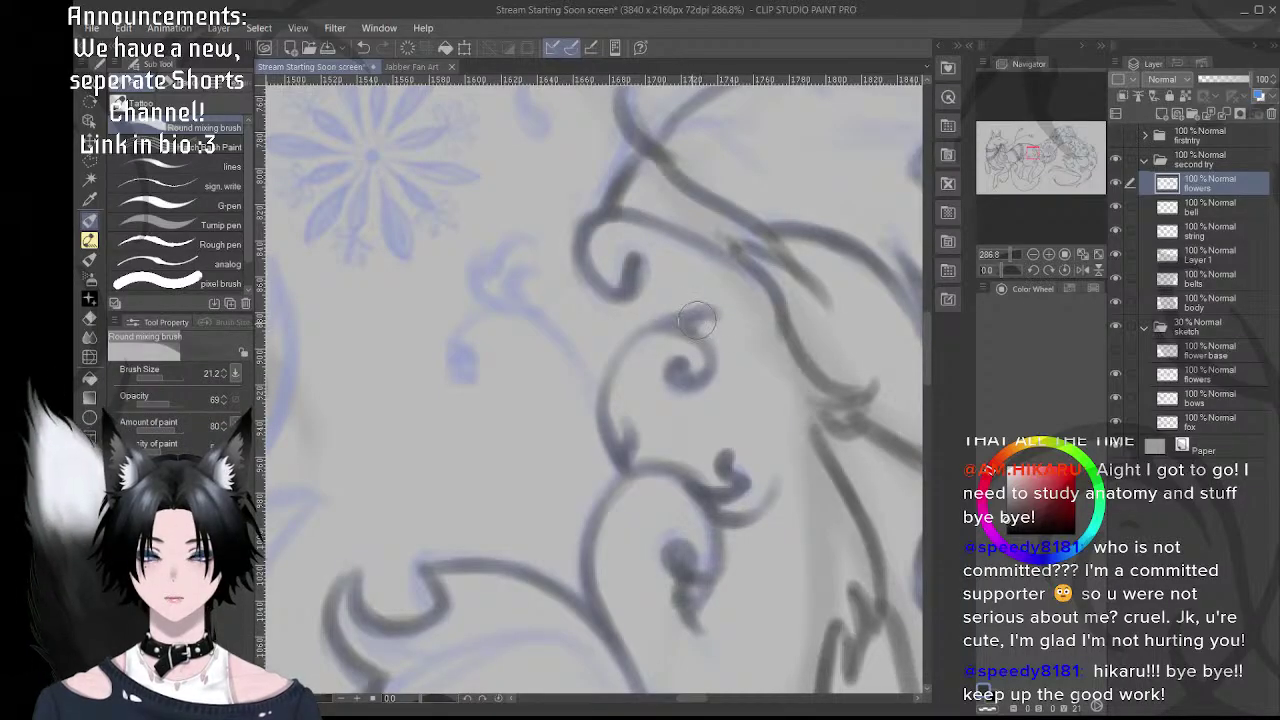
- Ink the next stem branching outward from the smaller curl, with its round-ended curl and the small forked hooks on top
drag(623, 343, 691, 343)
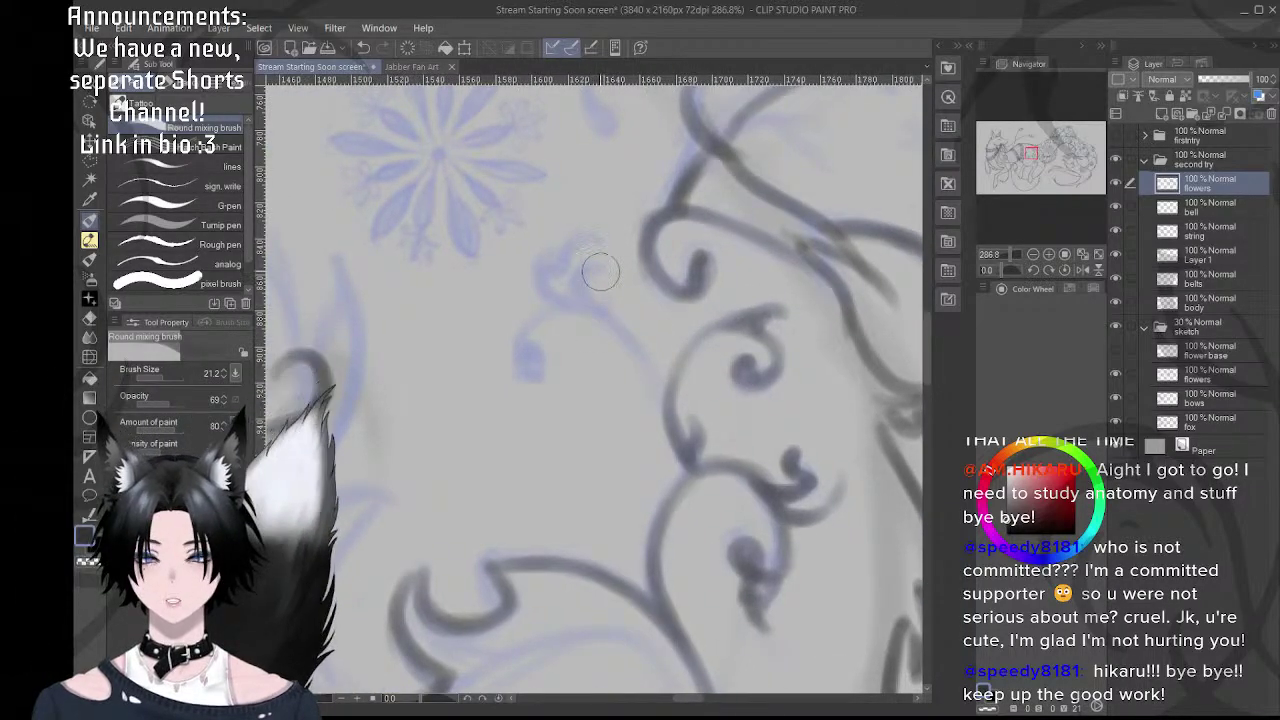
mouse_move(580, 298)
mouse_down()
mouse_move(658, 379)
mouse_move(626, 335)
mouse_move(652, 370)
mouse_up()
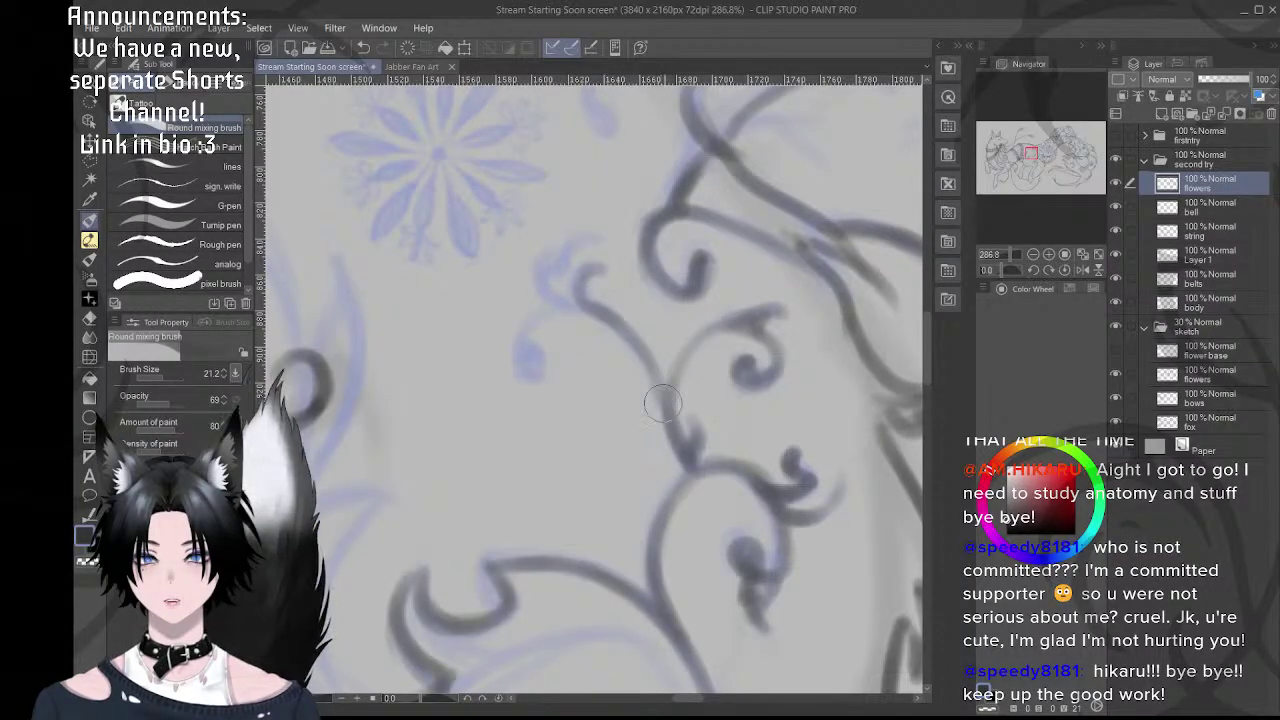
mouse_move(576, 324)
mouse_down()
mouse_move(634, 357)
mouse_move(638, 337)
mouse_move(588, 359)
mouse_move(595, 405)
mouse_up()
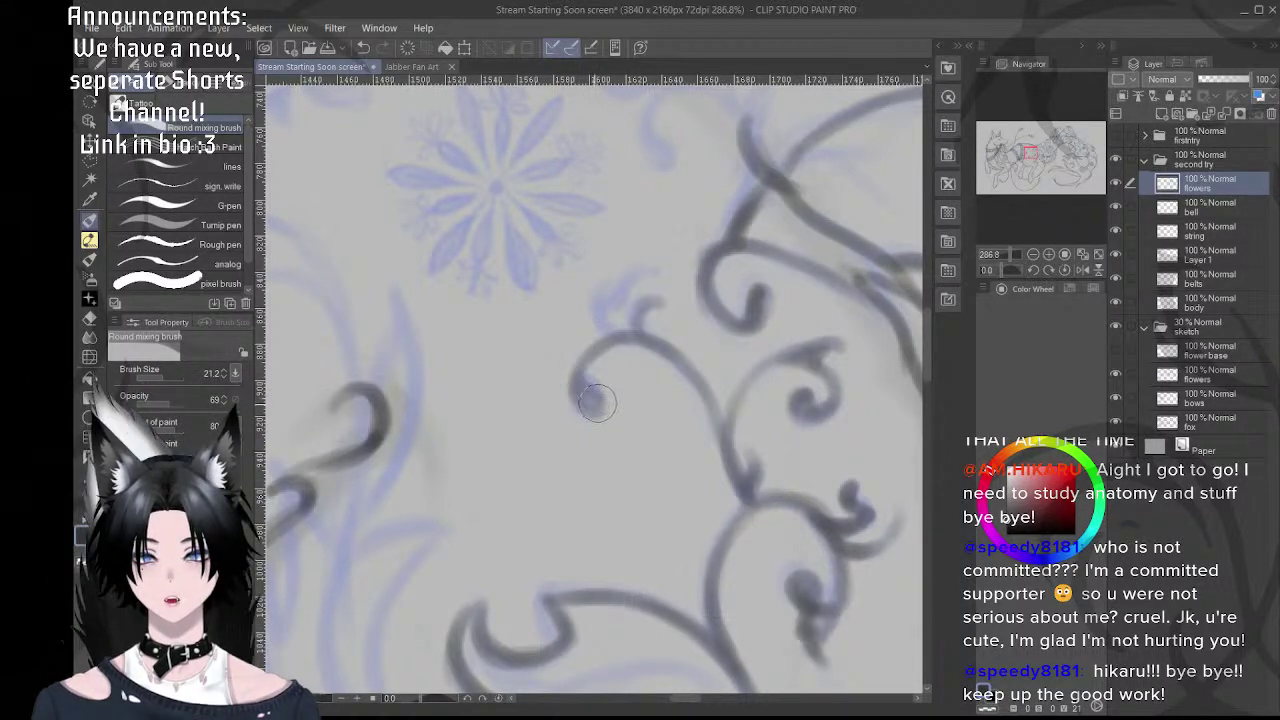
drag(626, 338, 609, 391)
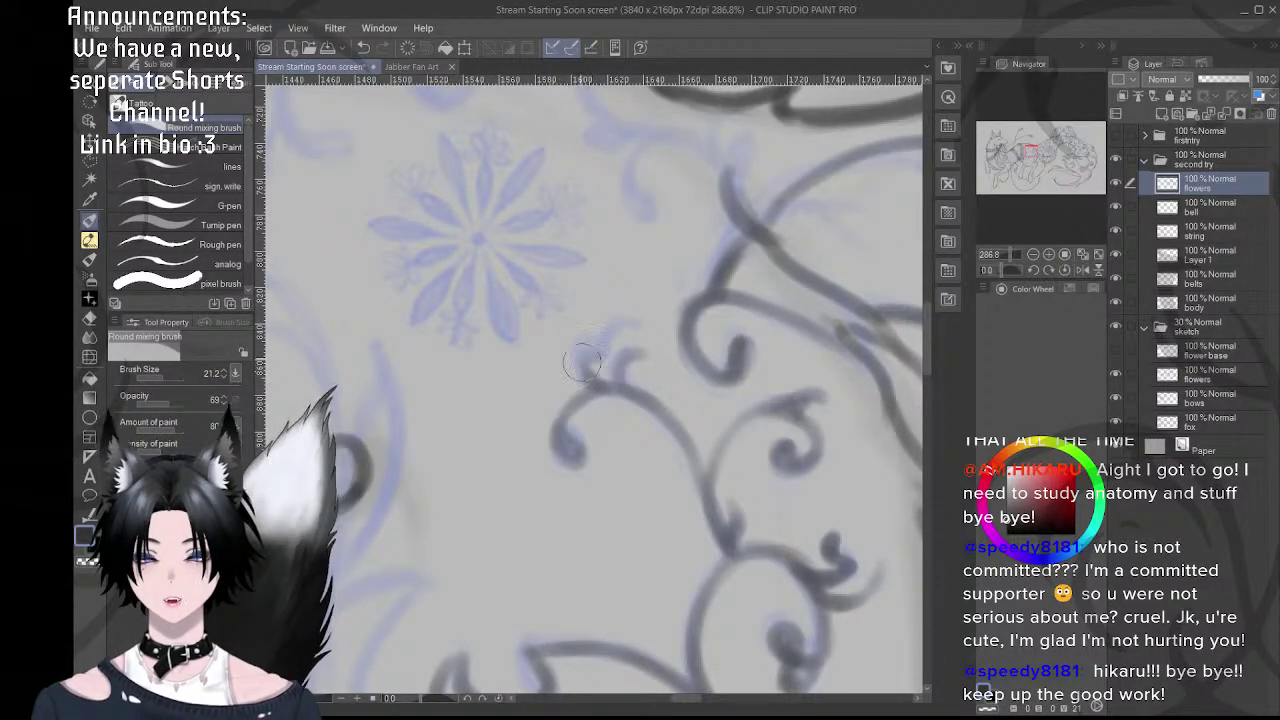
mouse_move(600, 338)
mouse_down()
mouse_move(631, 329)
mouse_move(600, 350)
mouse_move(629, 372)
mouse_move(630, 359)
mouse_move(631, 390)
mouse_move(628, 367)
mouse_move(646, 389)
mouse_move(636, 356)
mouse_up()
drag(730, 496, 656, 425)
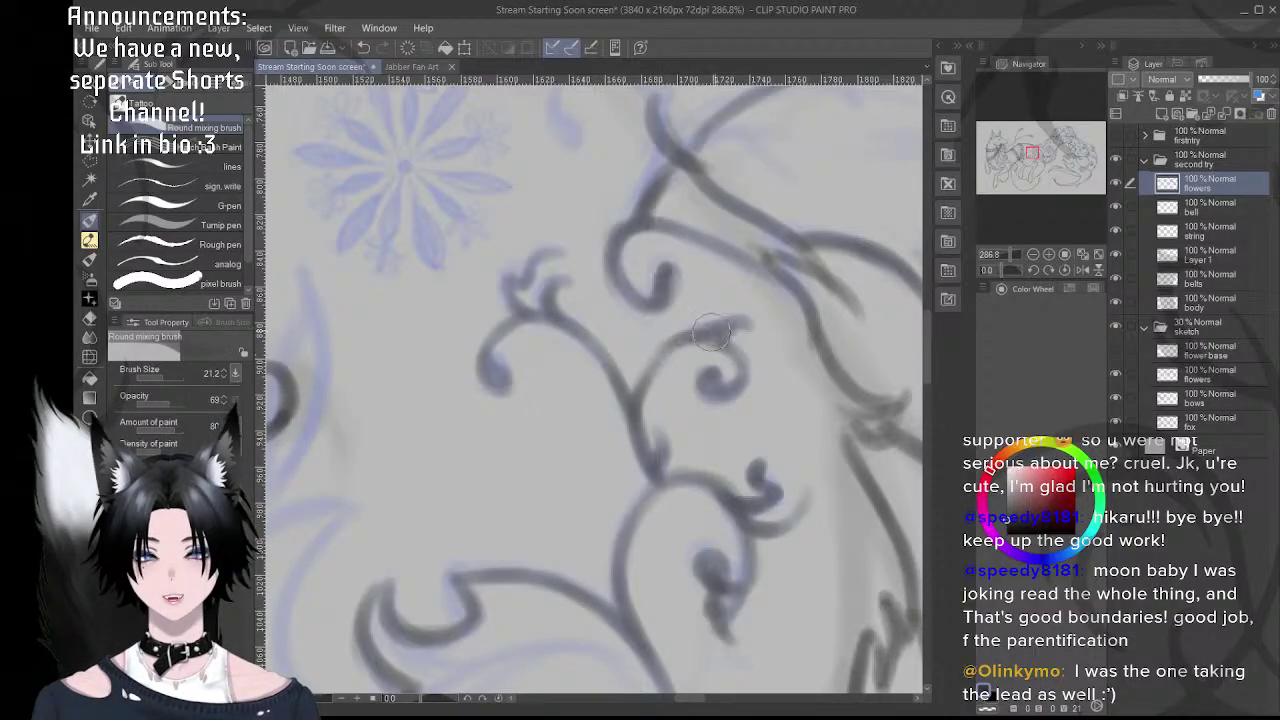
- Ink the inner vein lines of the scroll leaves at the tail base, running from the leaf base toward the tips
scroll(722, 386, down, 6)
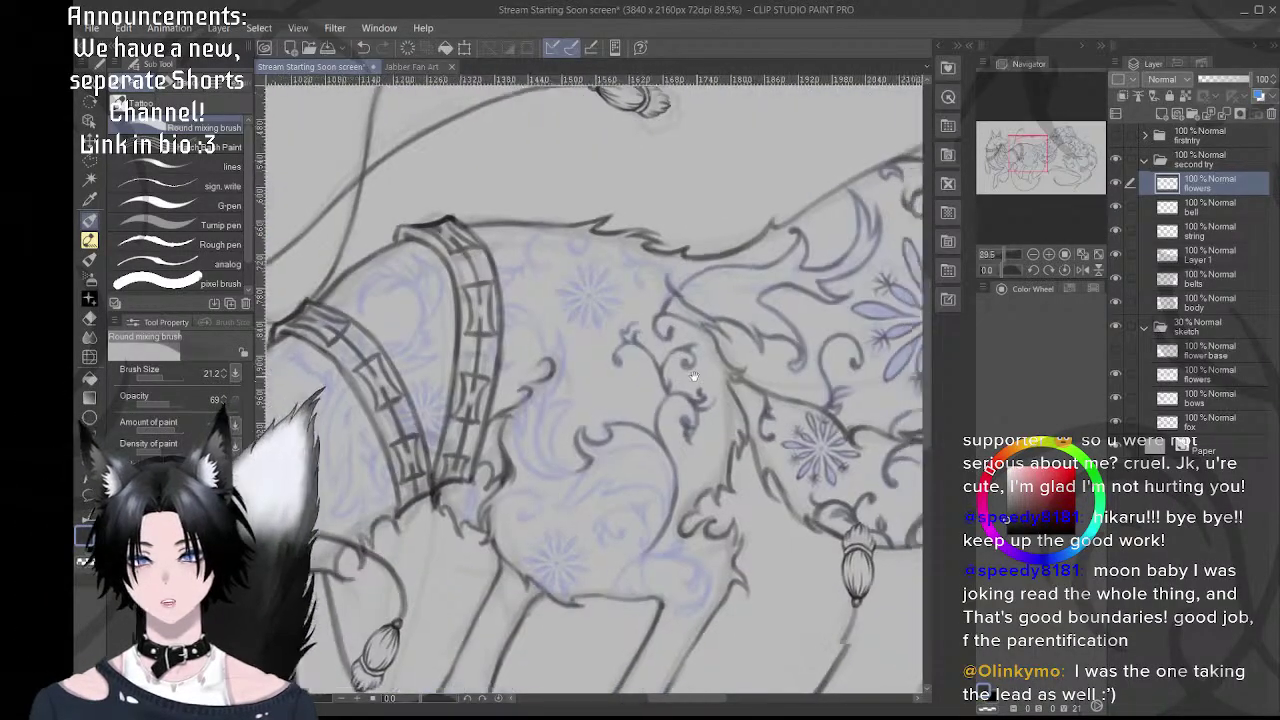
scroll(619, 497, up, 3)
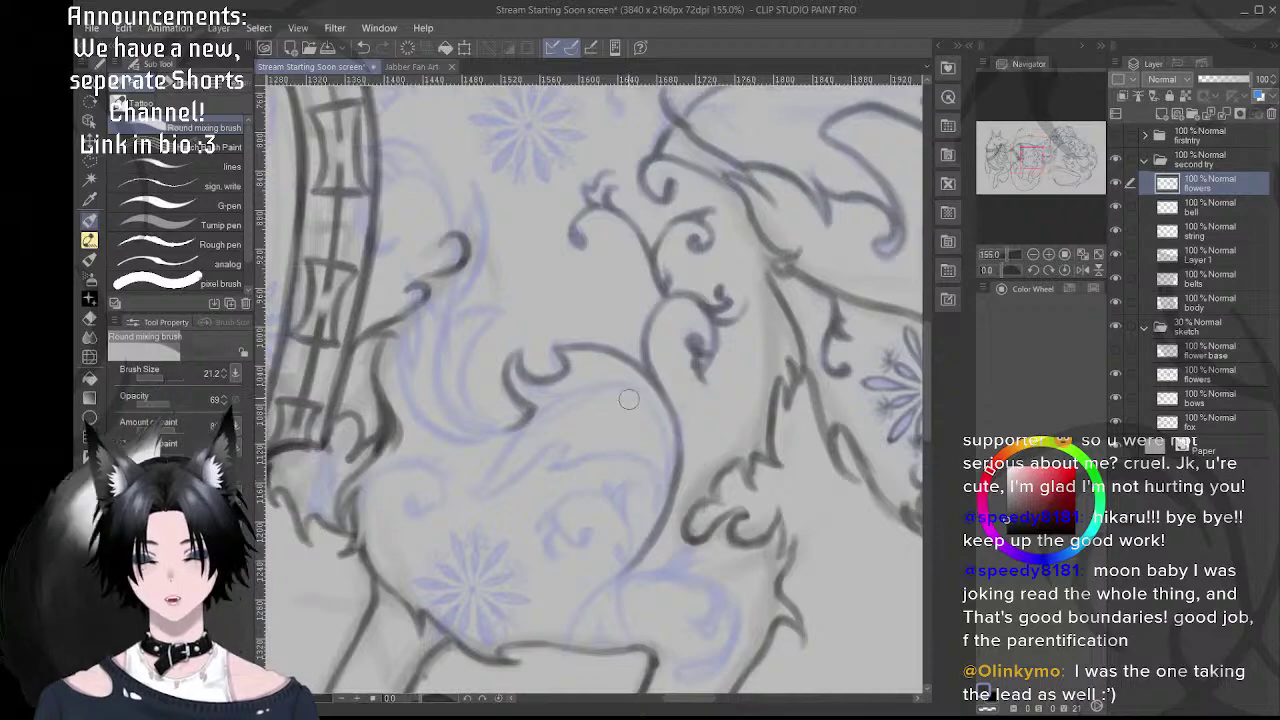
key(shift+space)
mouse_move(651, 295)
mouse_down()
mouse_move(730, 419)
mouse_move(706, 470)
mouse_move(728, 342)
mouse_move(712, 316)
mouse_move(401, 336)
mouse_move(493, 371)
mouse_up()
scroll(690, 343, down, 5)
scroll(493, 292, up, 4)
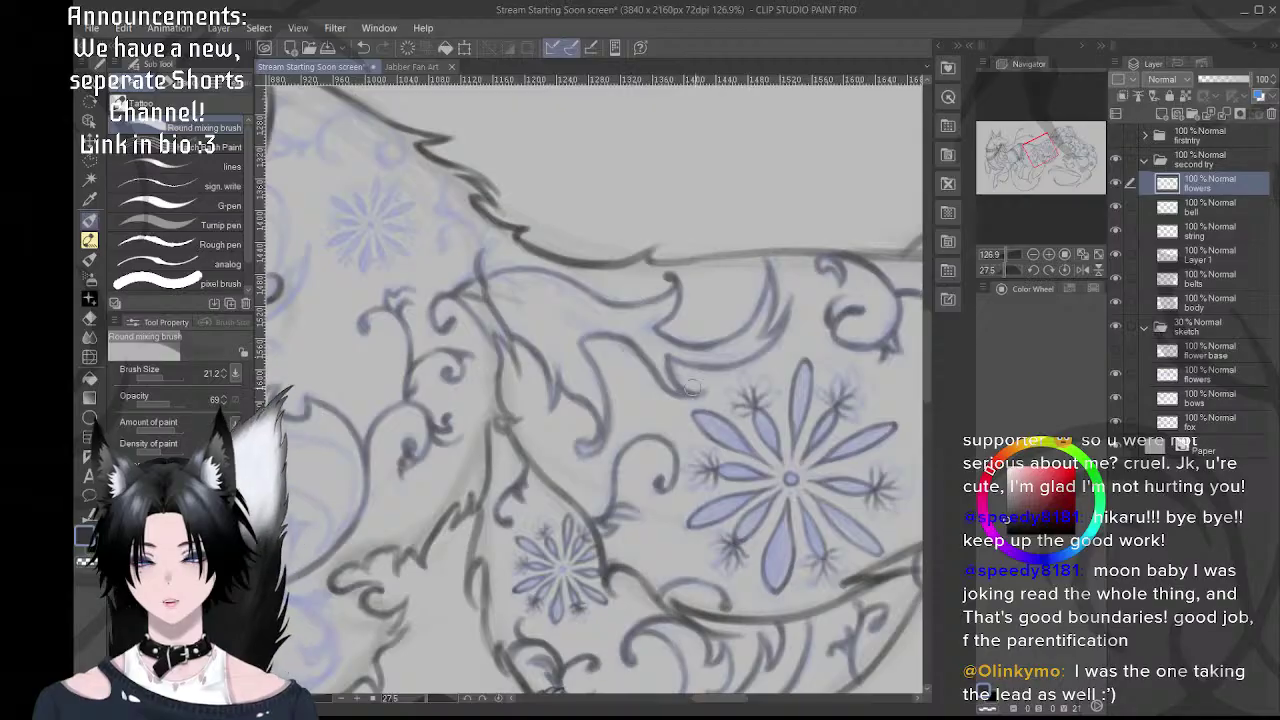
key(shift+space)
mouse_move(570, 610)
mouse_down()
mouse_move(897, 540)
mouse_move(909, 291)
mouse_up()
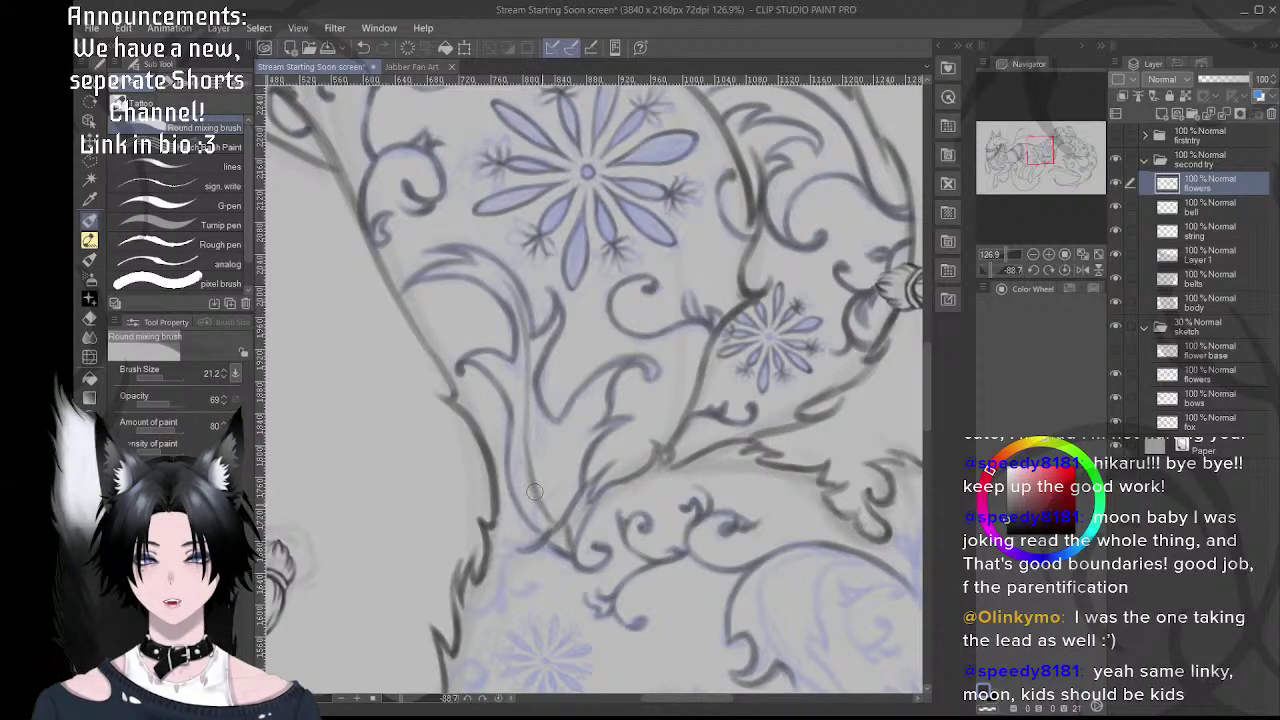
drag(540, 500, 527, 395)
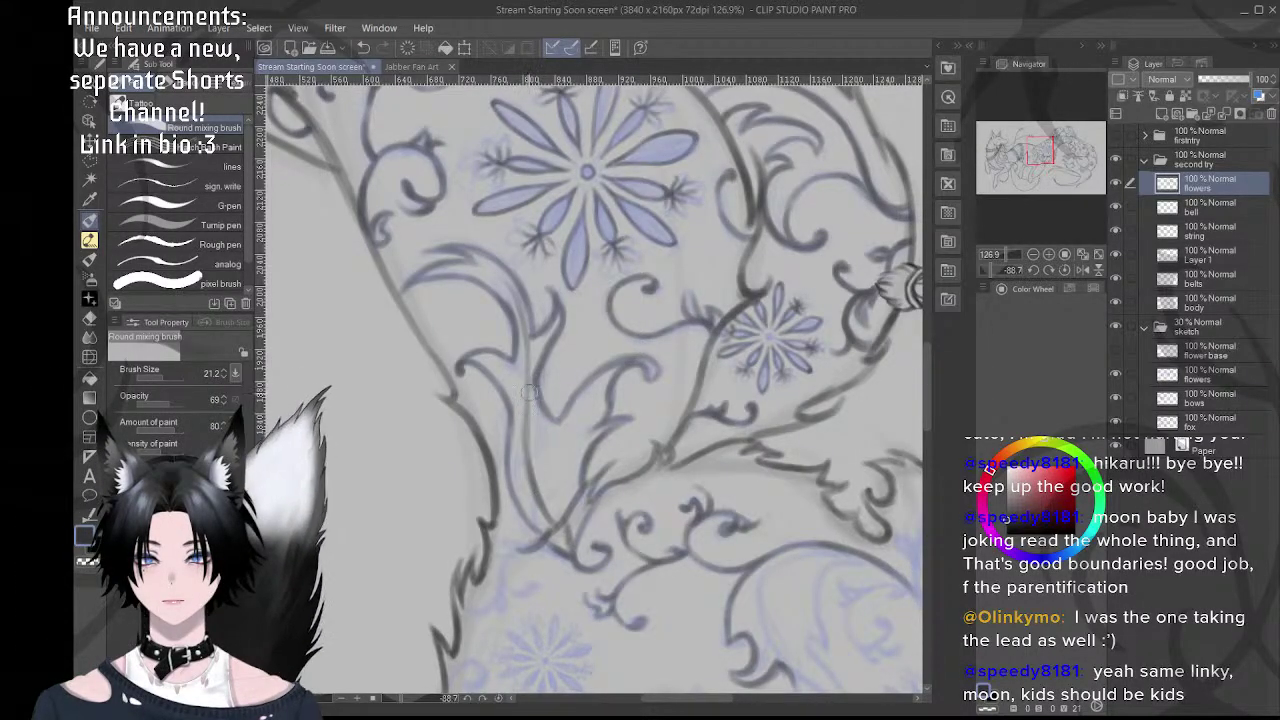
drag(568, 514, 554, 500)
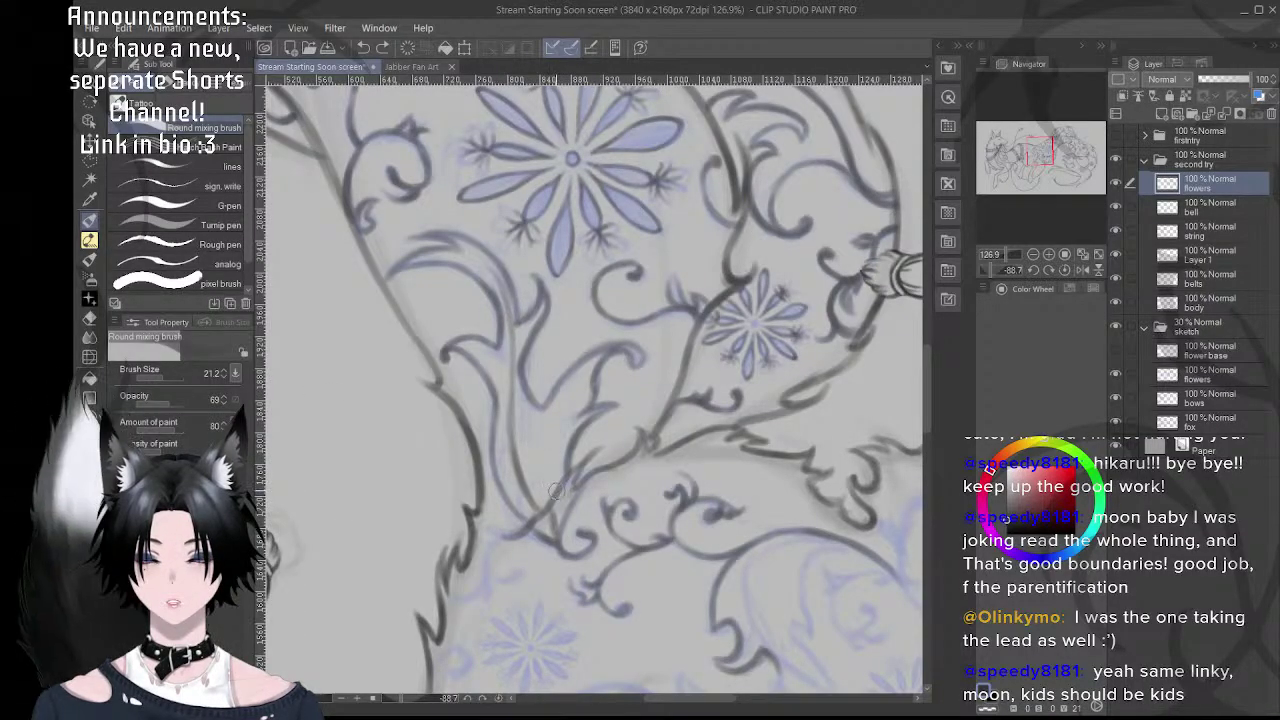
mouse_move(556, 490)
mouse_down()
mouse_move(555, 432)
mouse_move(557, 494)
mouse_move(564, 419)
mouse_move(553, 447)
mouse_move(577, 390)
mouse_up()
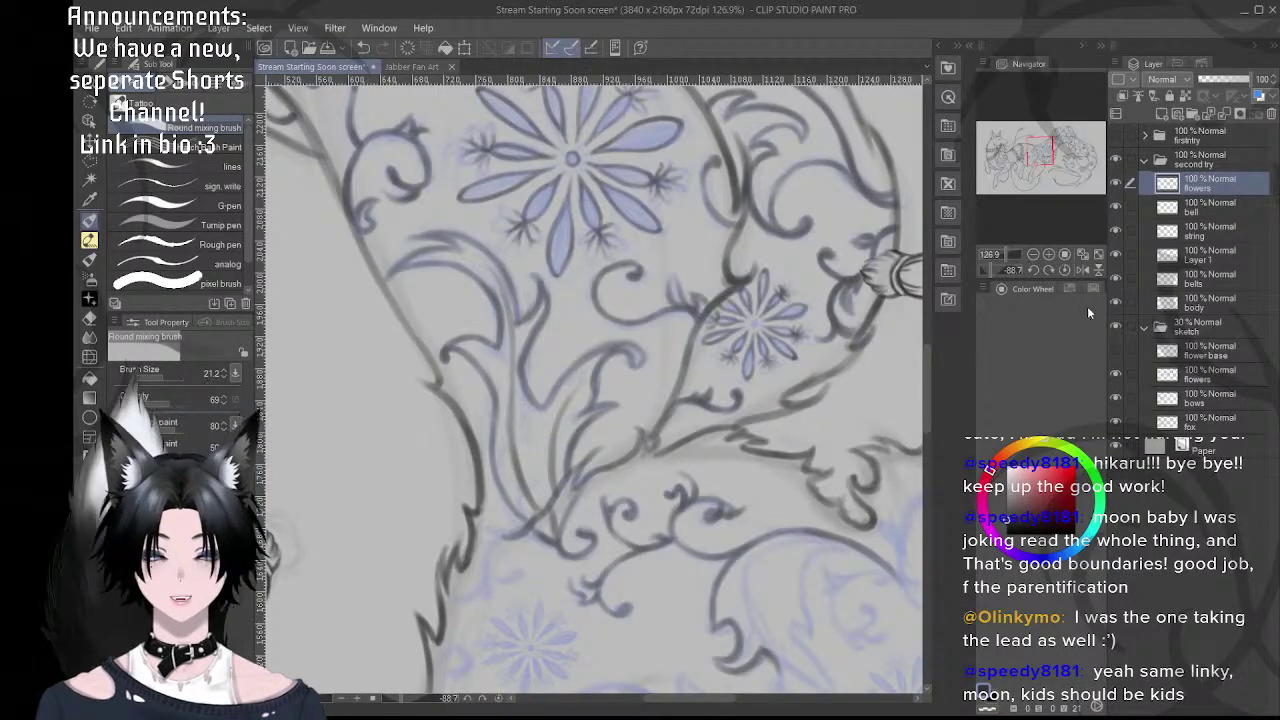
- Reset the canvas rotation, fit the whole fox drawing in view and save the file
click(1064, 270)
scroll(578, 398, down, 5)
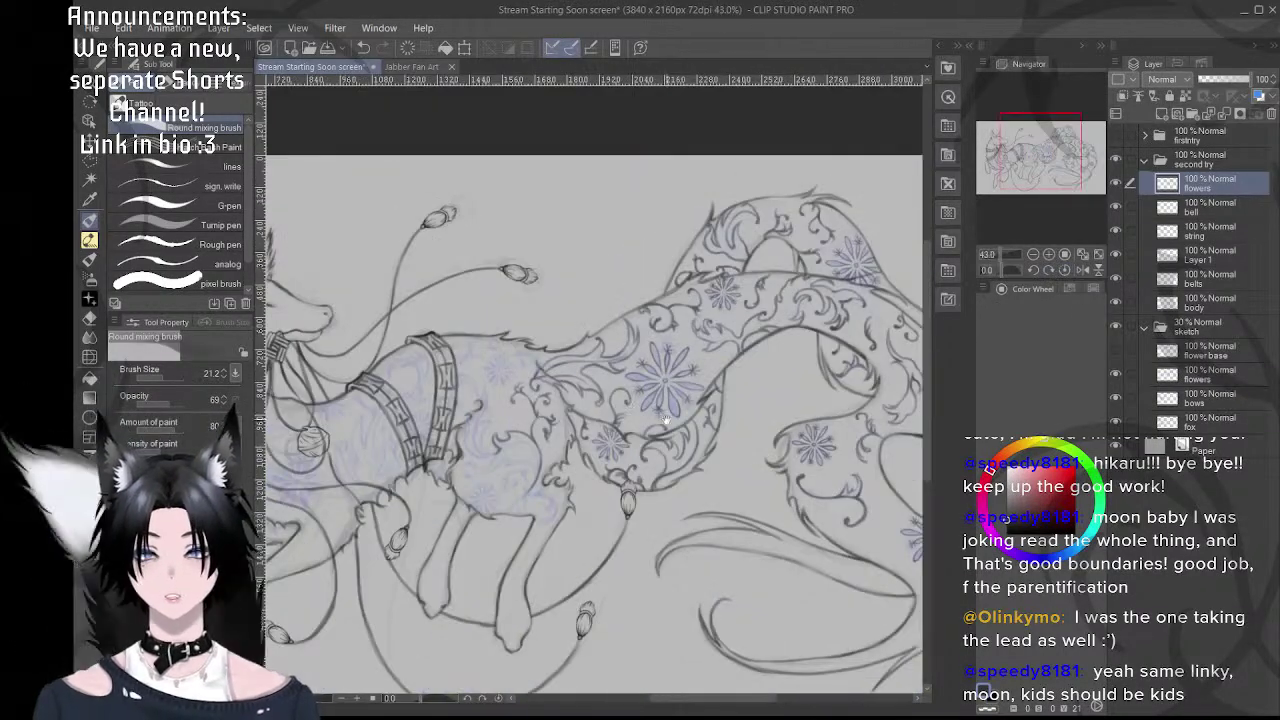
mouse_move(666, 420)
mouse_down()
mouse_move(658, 462)
mouse_move(722, 440)
mouse_move(616, 437)
mouse_move(516, 462)
mouse_up()
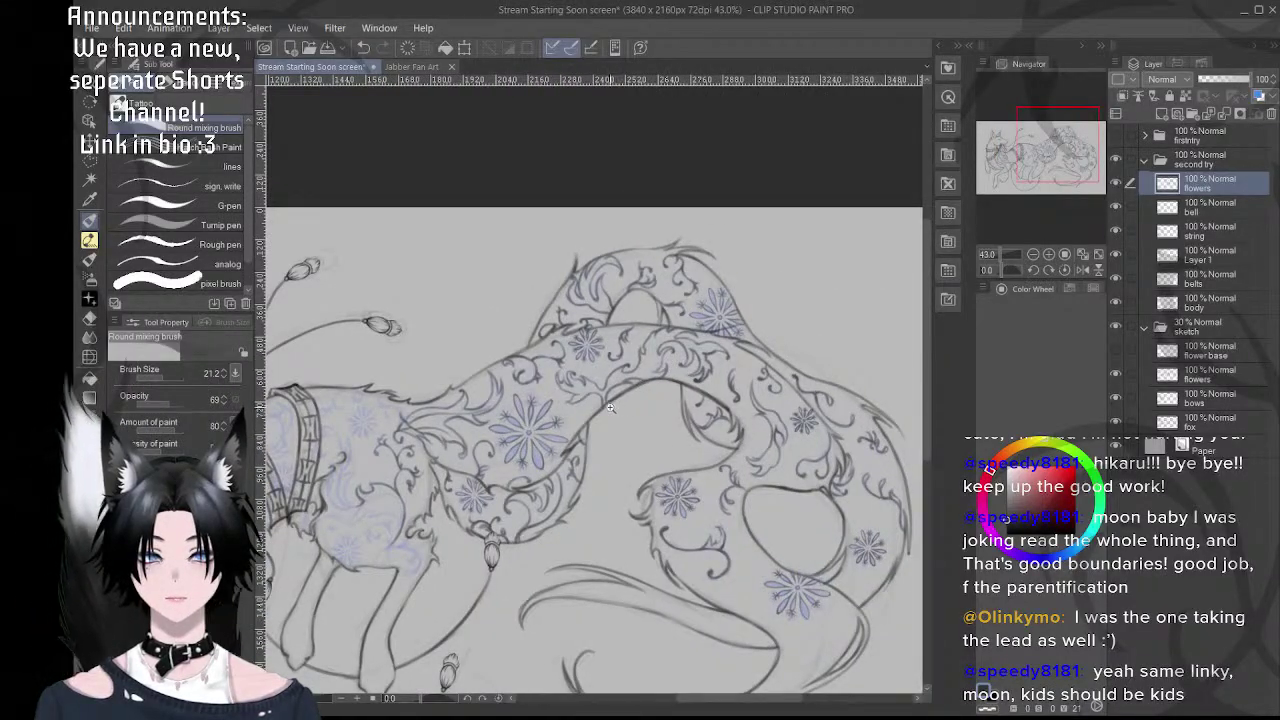
drag(610, 408, 530, 408)
drag(530, 408, 624, 381)
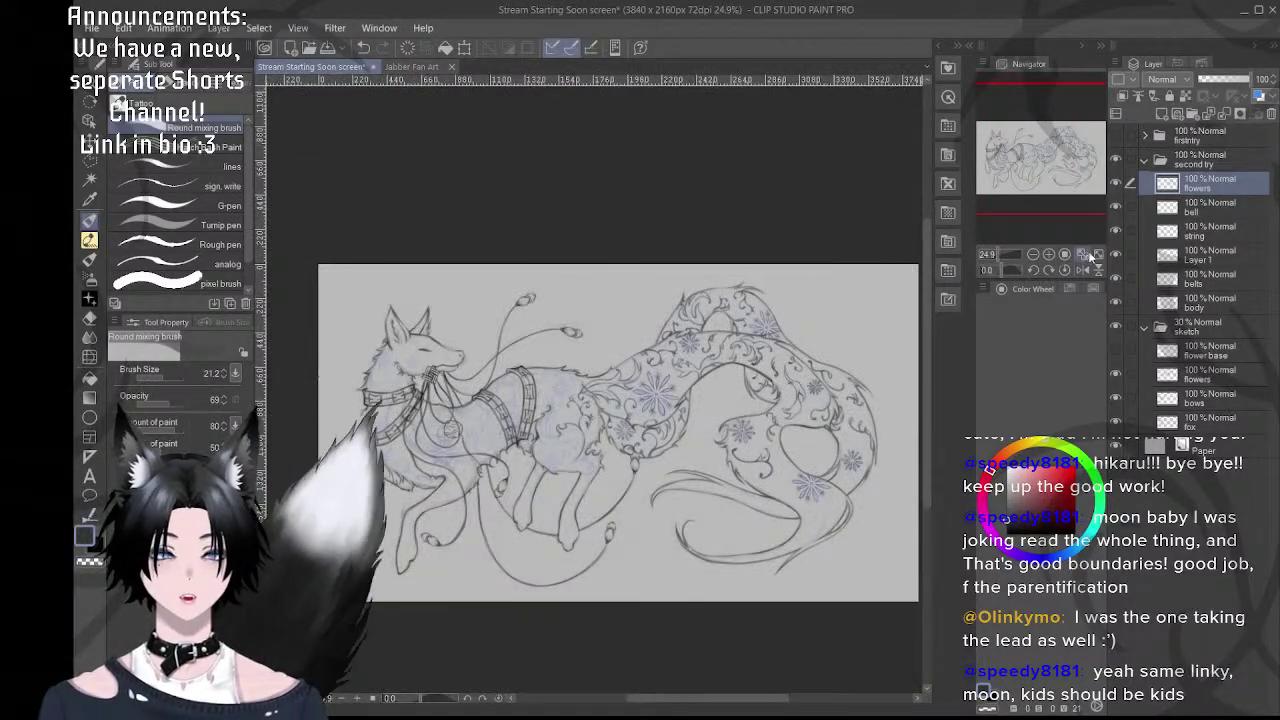
click(1091, 256)
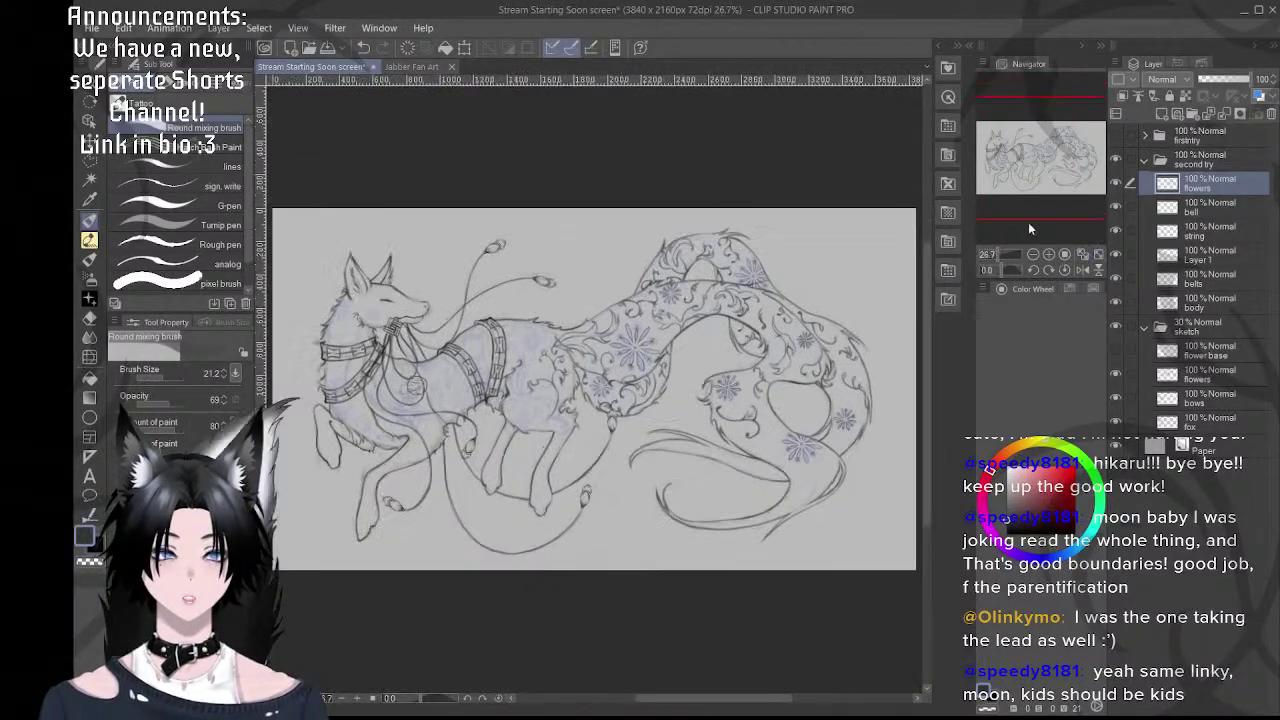
click(325, 53)
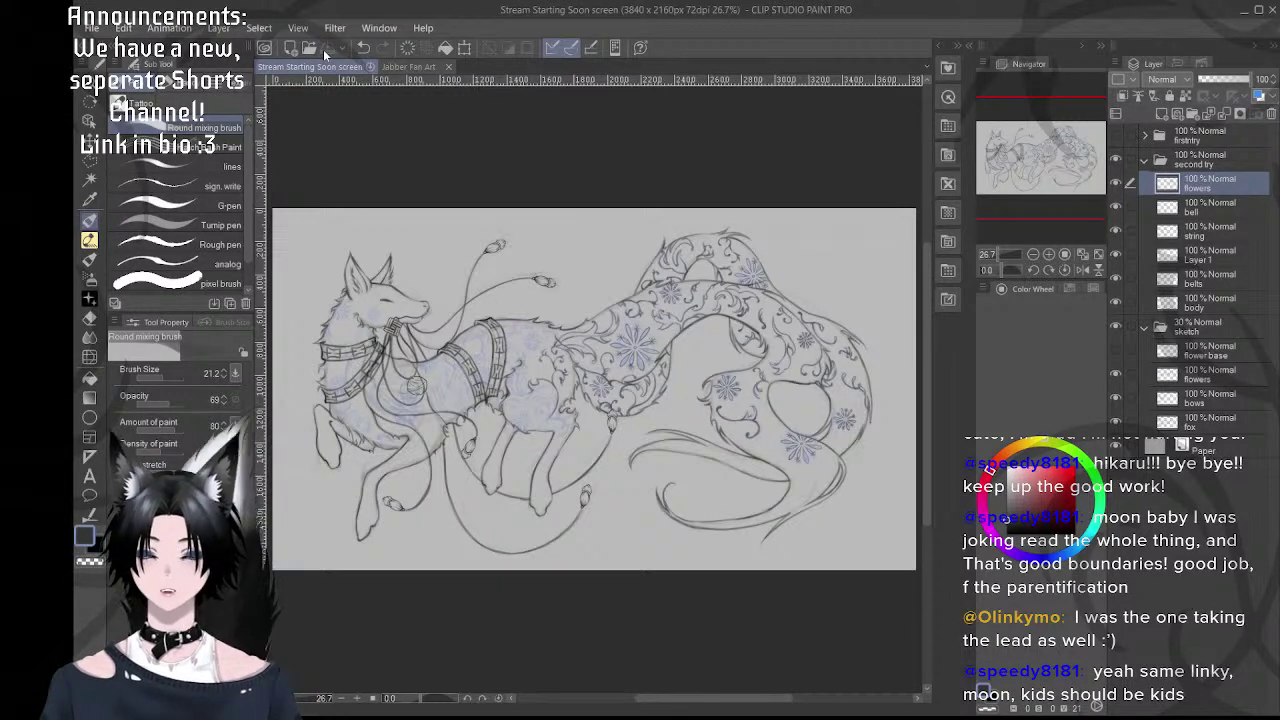